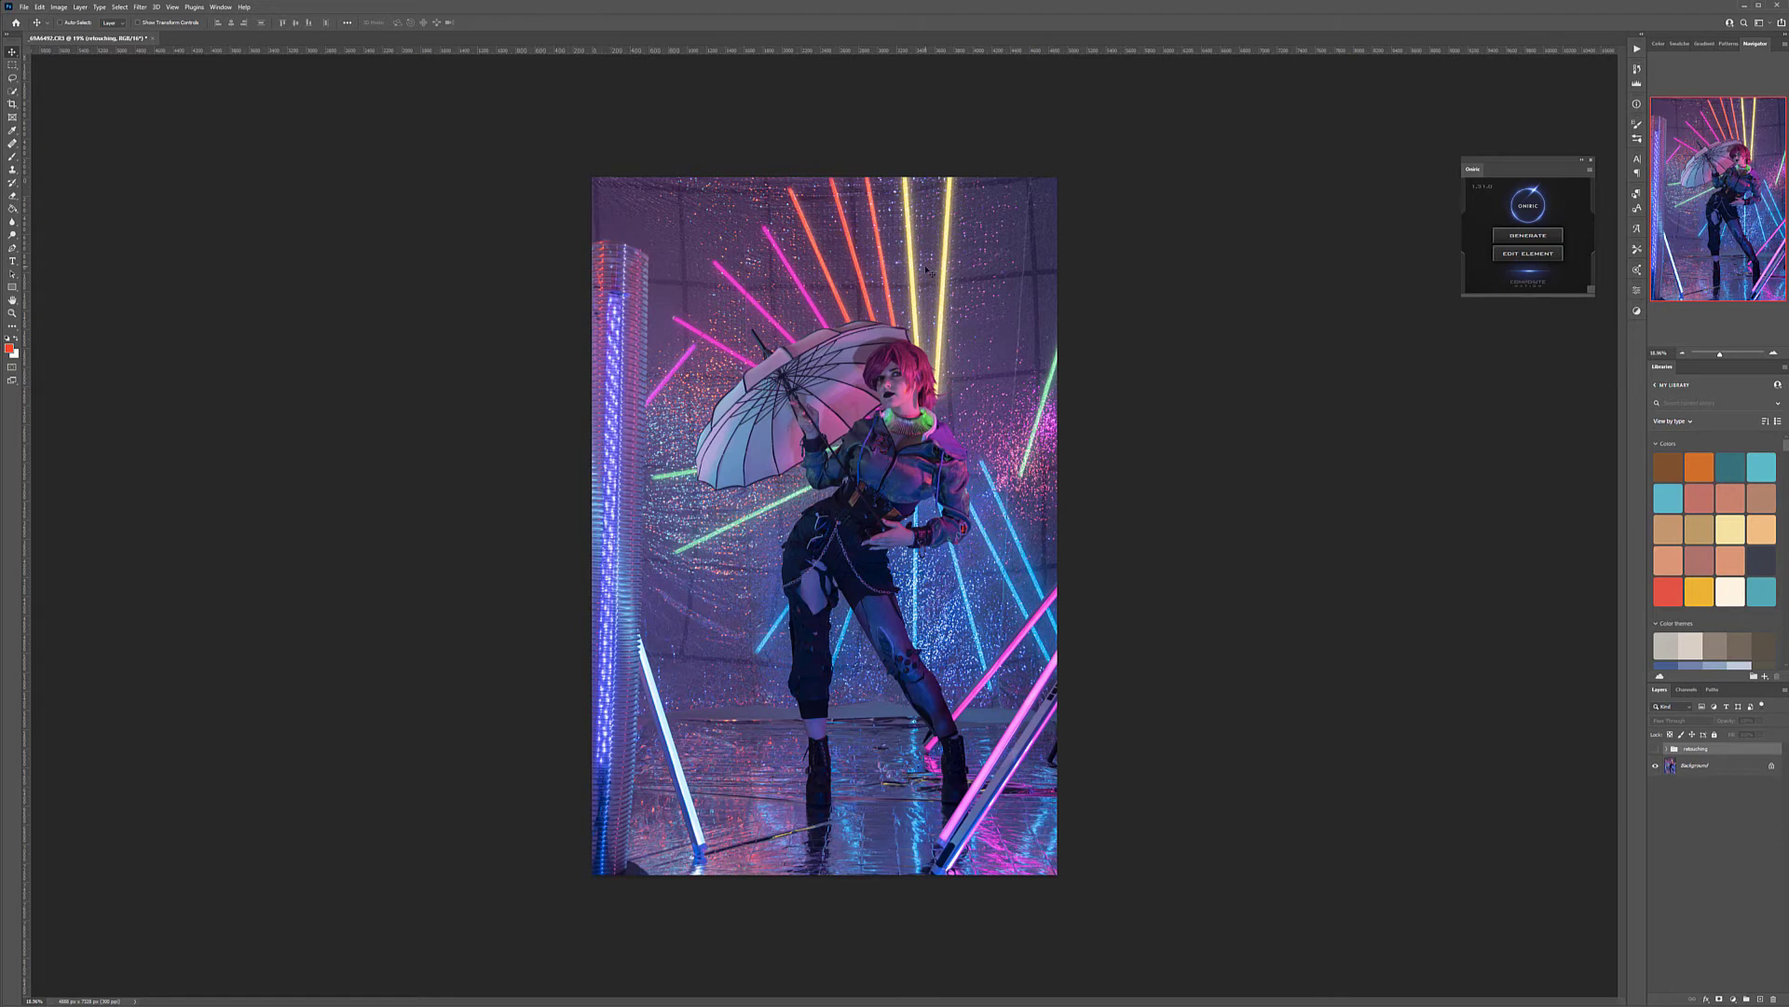
Compare the photo with and without the retouching group, and move the floating Omni panel clear of the image
{"action": "left_click", "coordinate": [1656, 749]}
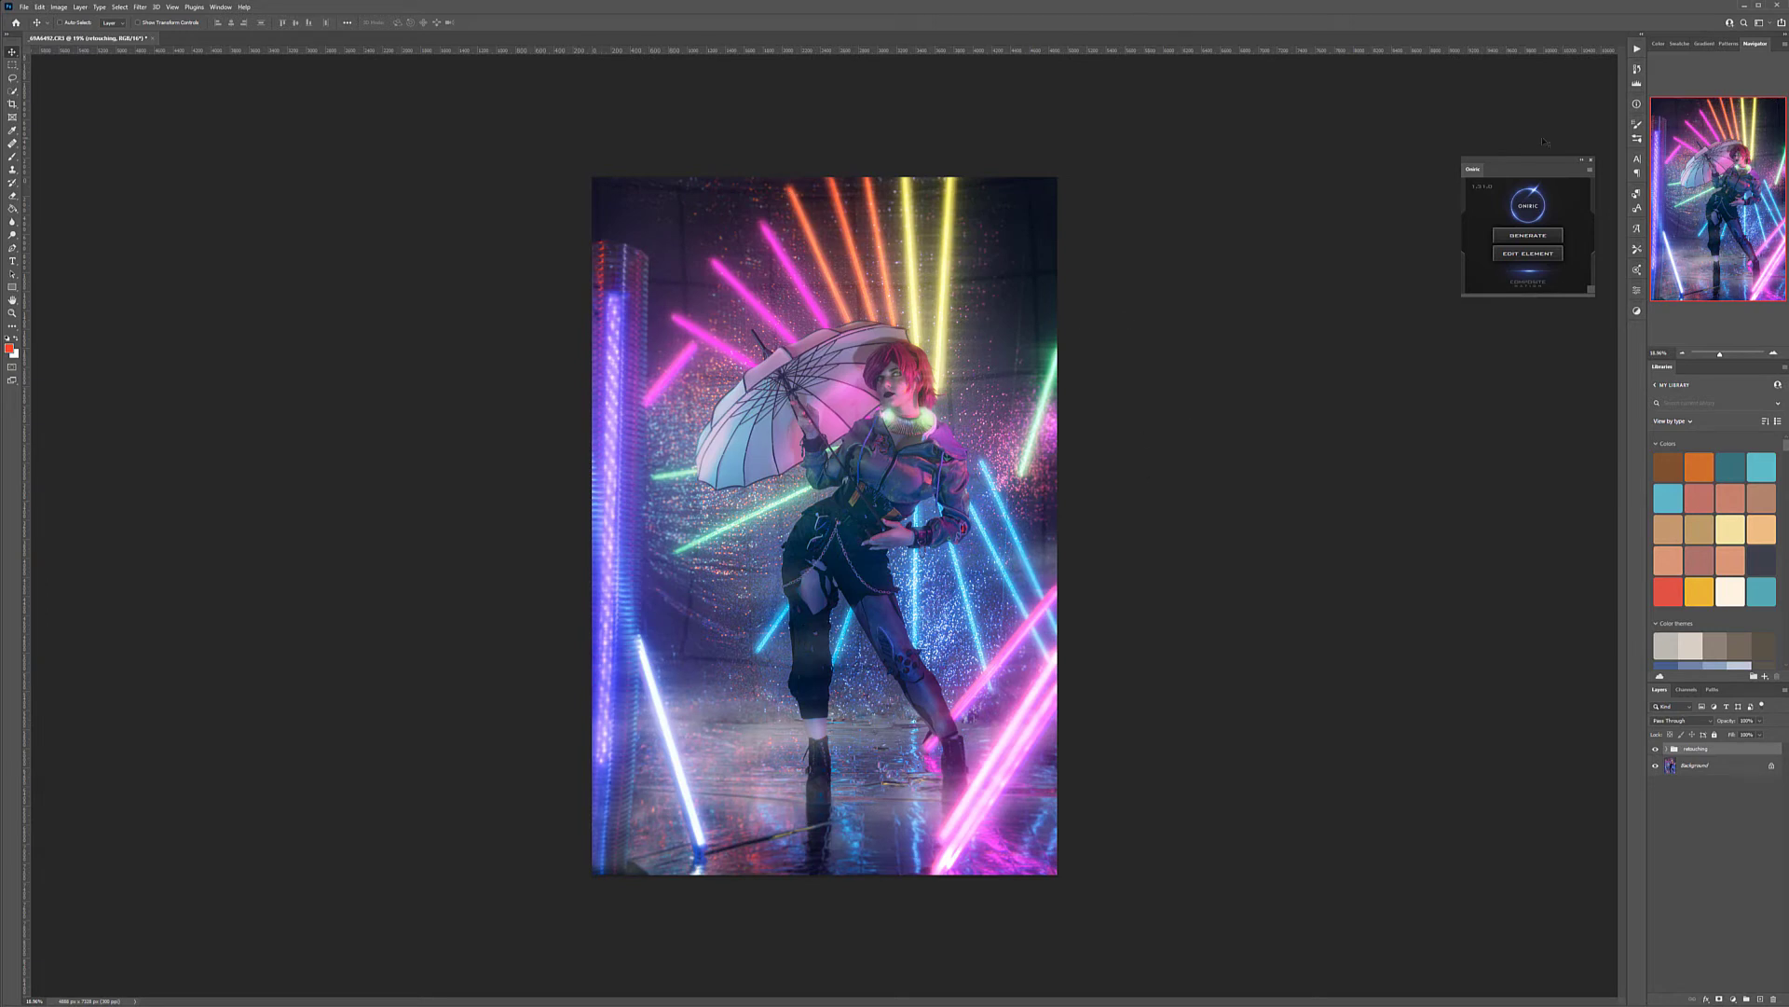
{"action": "left_click_drag", "start_coordinate": [1536, 162], "coordinate": [876, 317]}
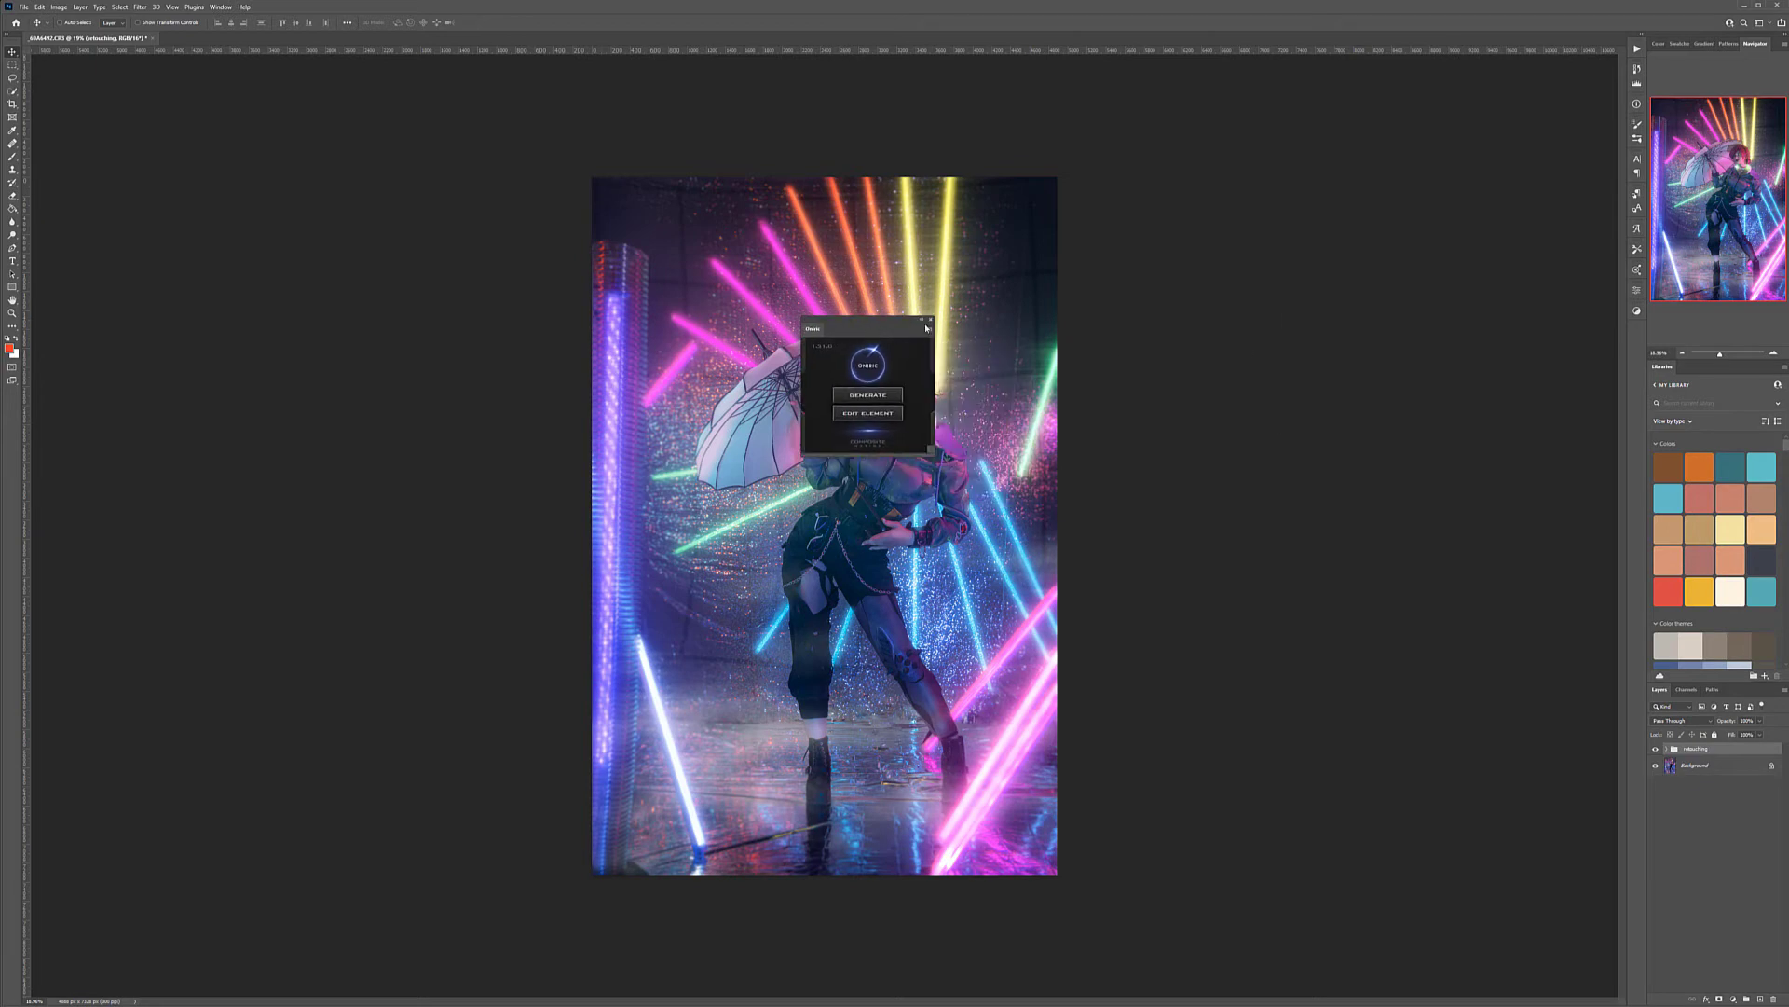
{"action": "left_click_drag", "start_coordinate": [869, 321], "coordinate": [1528, 237]}
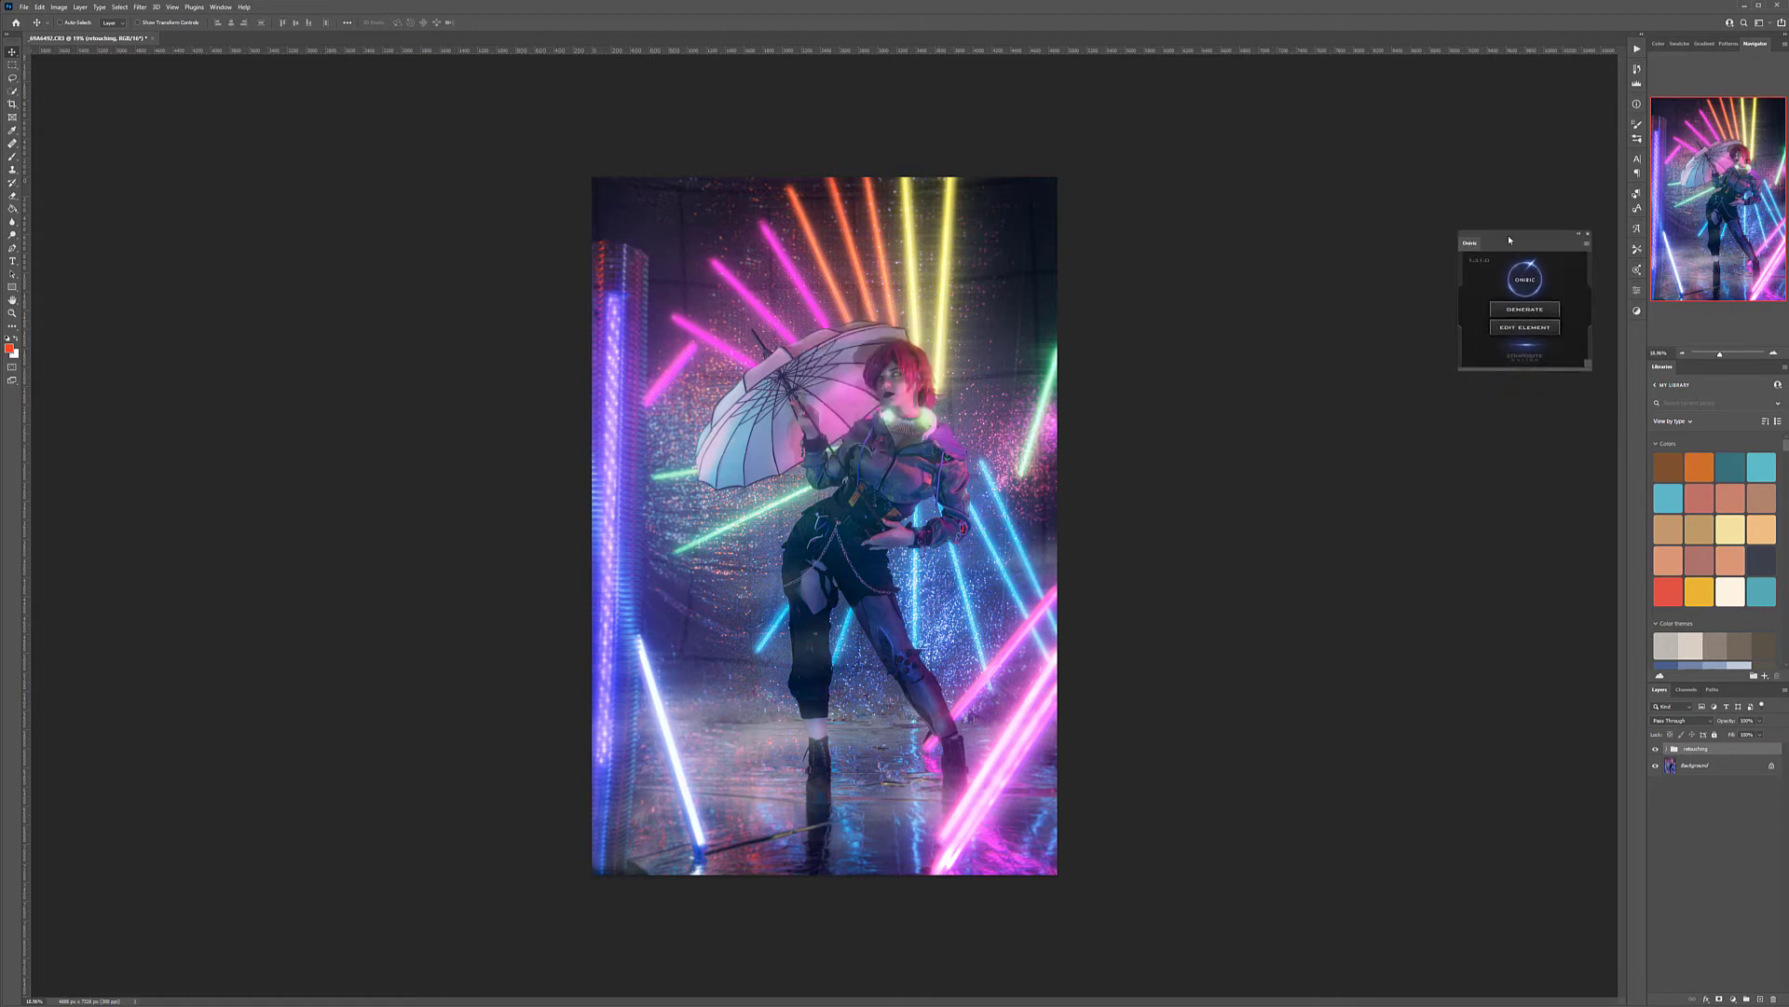
{"action": "left_click_drag", "start_coordinate": [1505, 240], "coordinate": [1524, 236]}
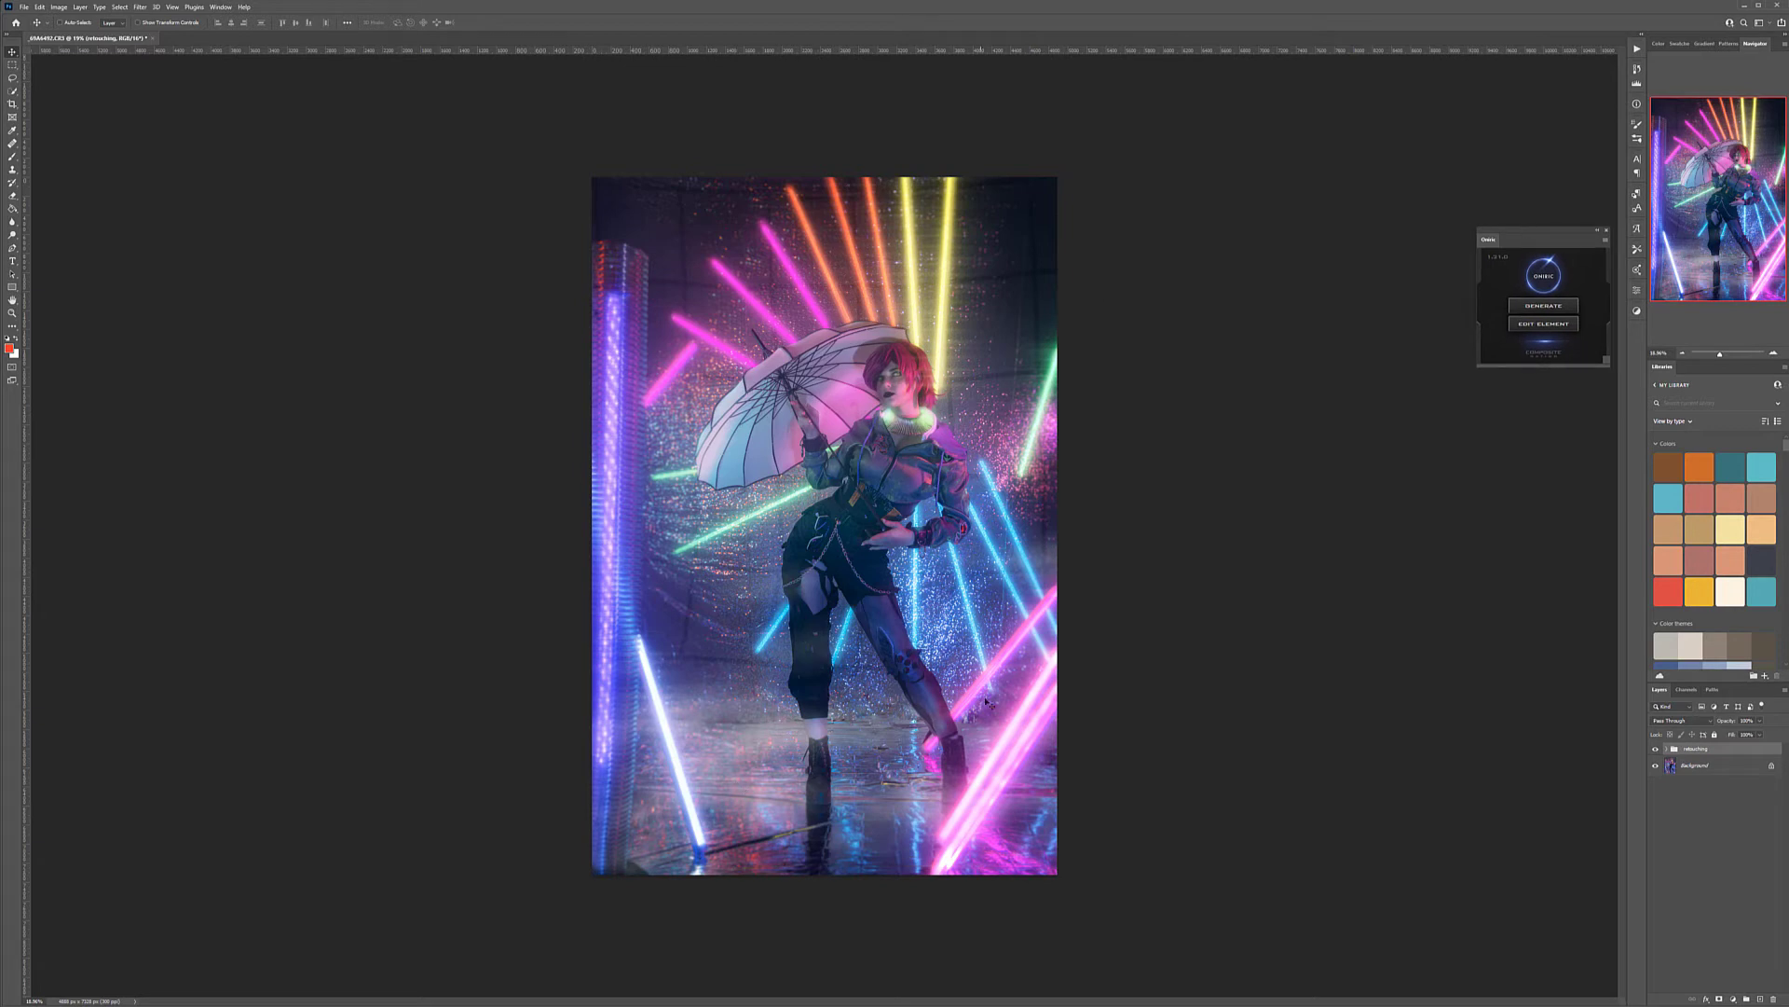
{"action": "left_click", "coordinate": [1655, 749]}
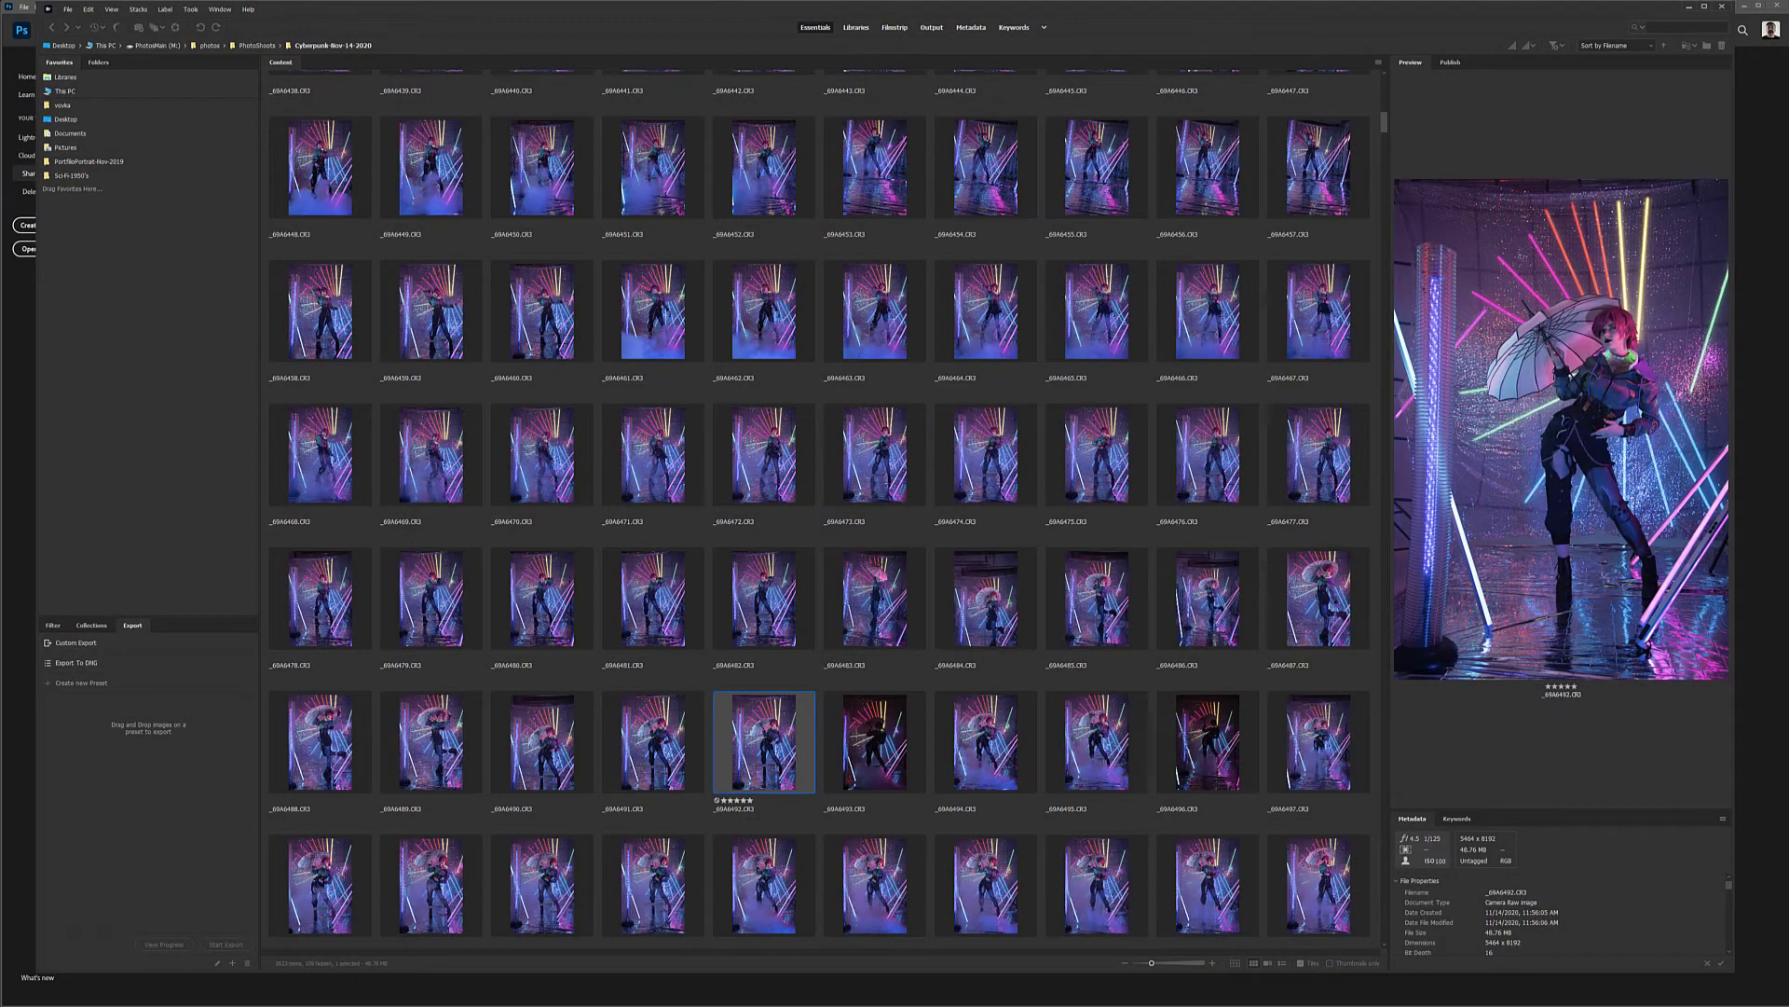
Open the selected five-star raw photo of the model with the umbrella from Bridge in Camera Raw
{"action": "right_click", "coordinate": [764, 407]}
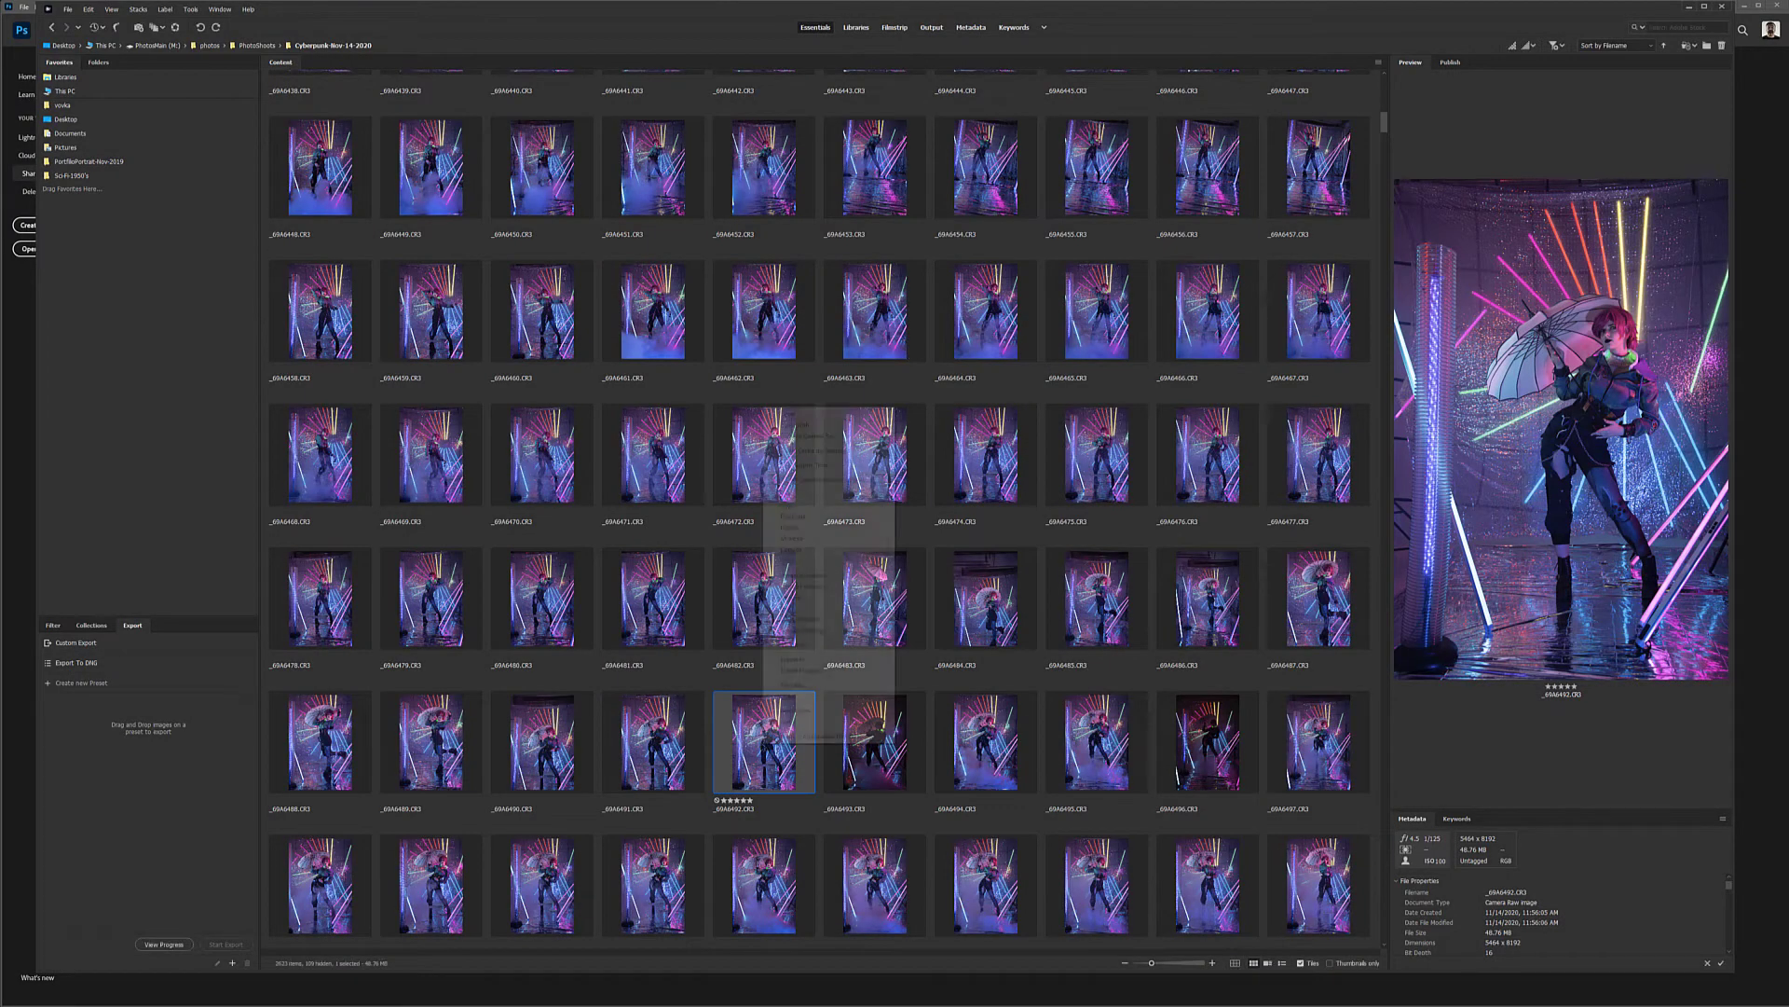
{"action": "left_click", "coordinate": [860, 438]}
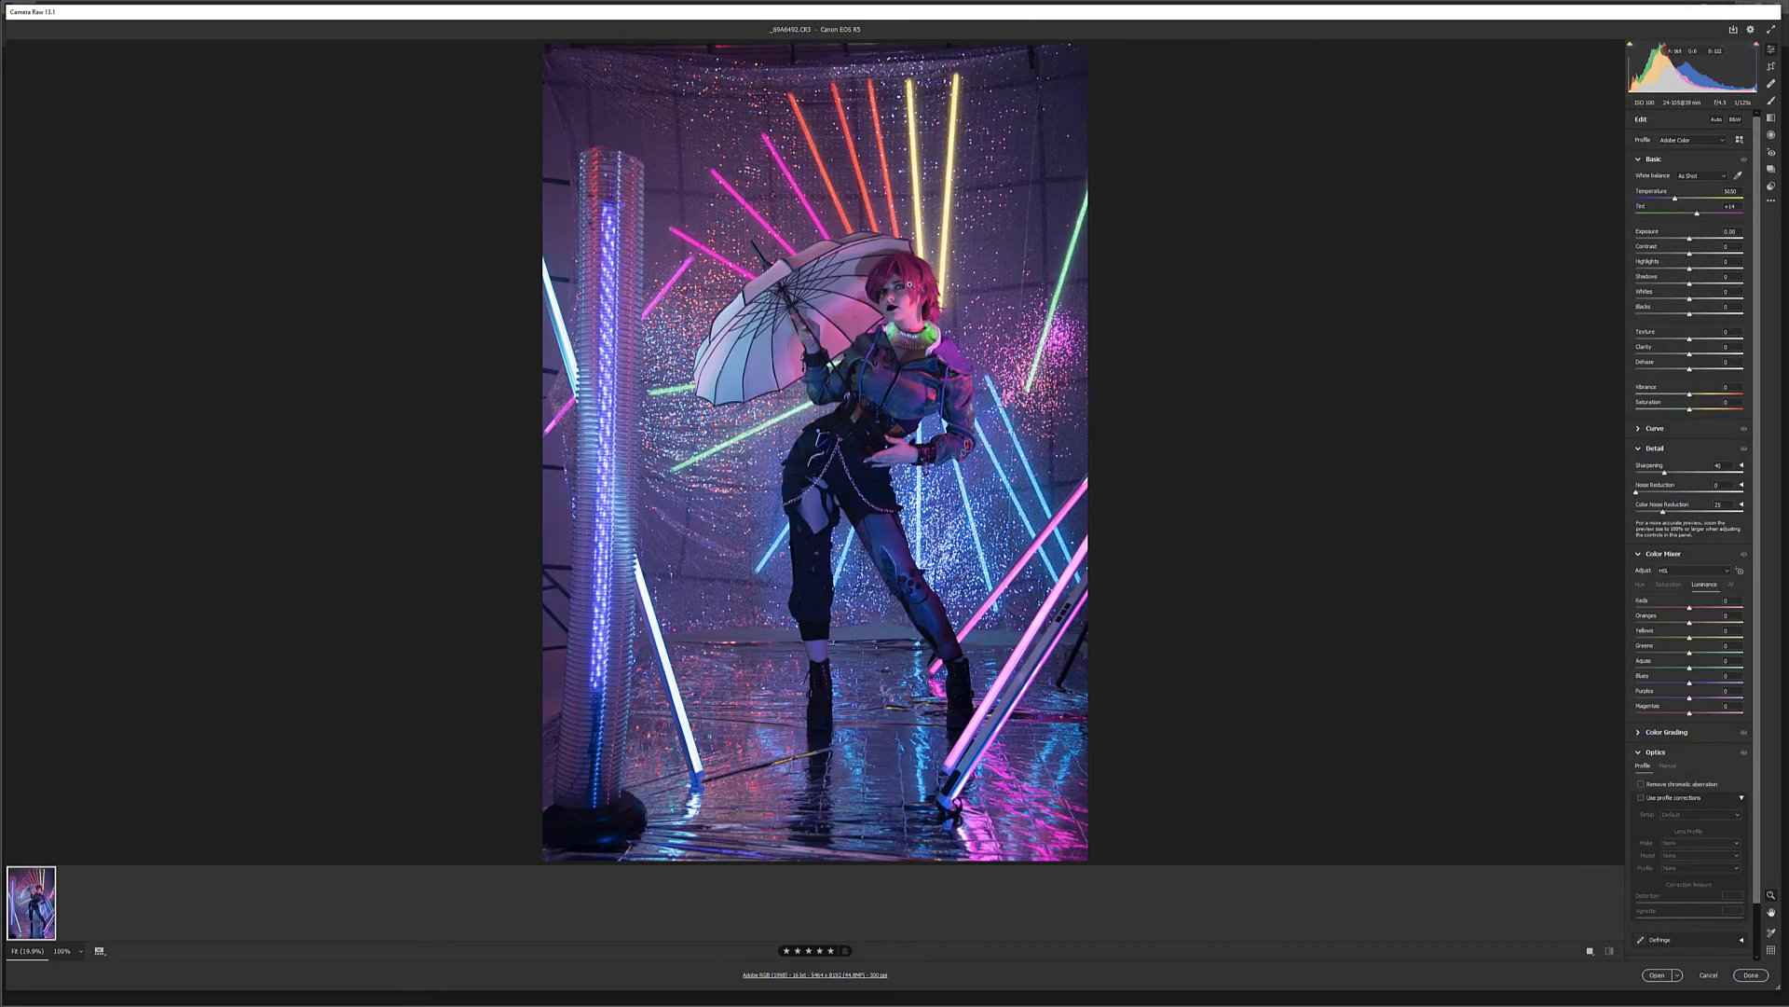
{"action": "left_click_drag", "start_coordinate": [890, 270], "coordinate": [883, 315]}
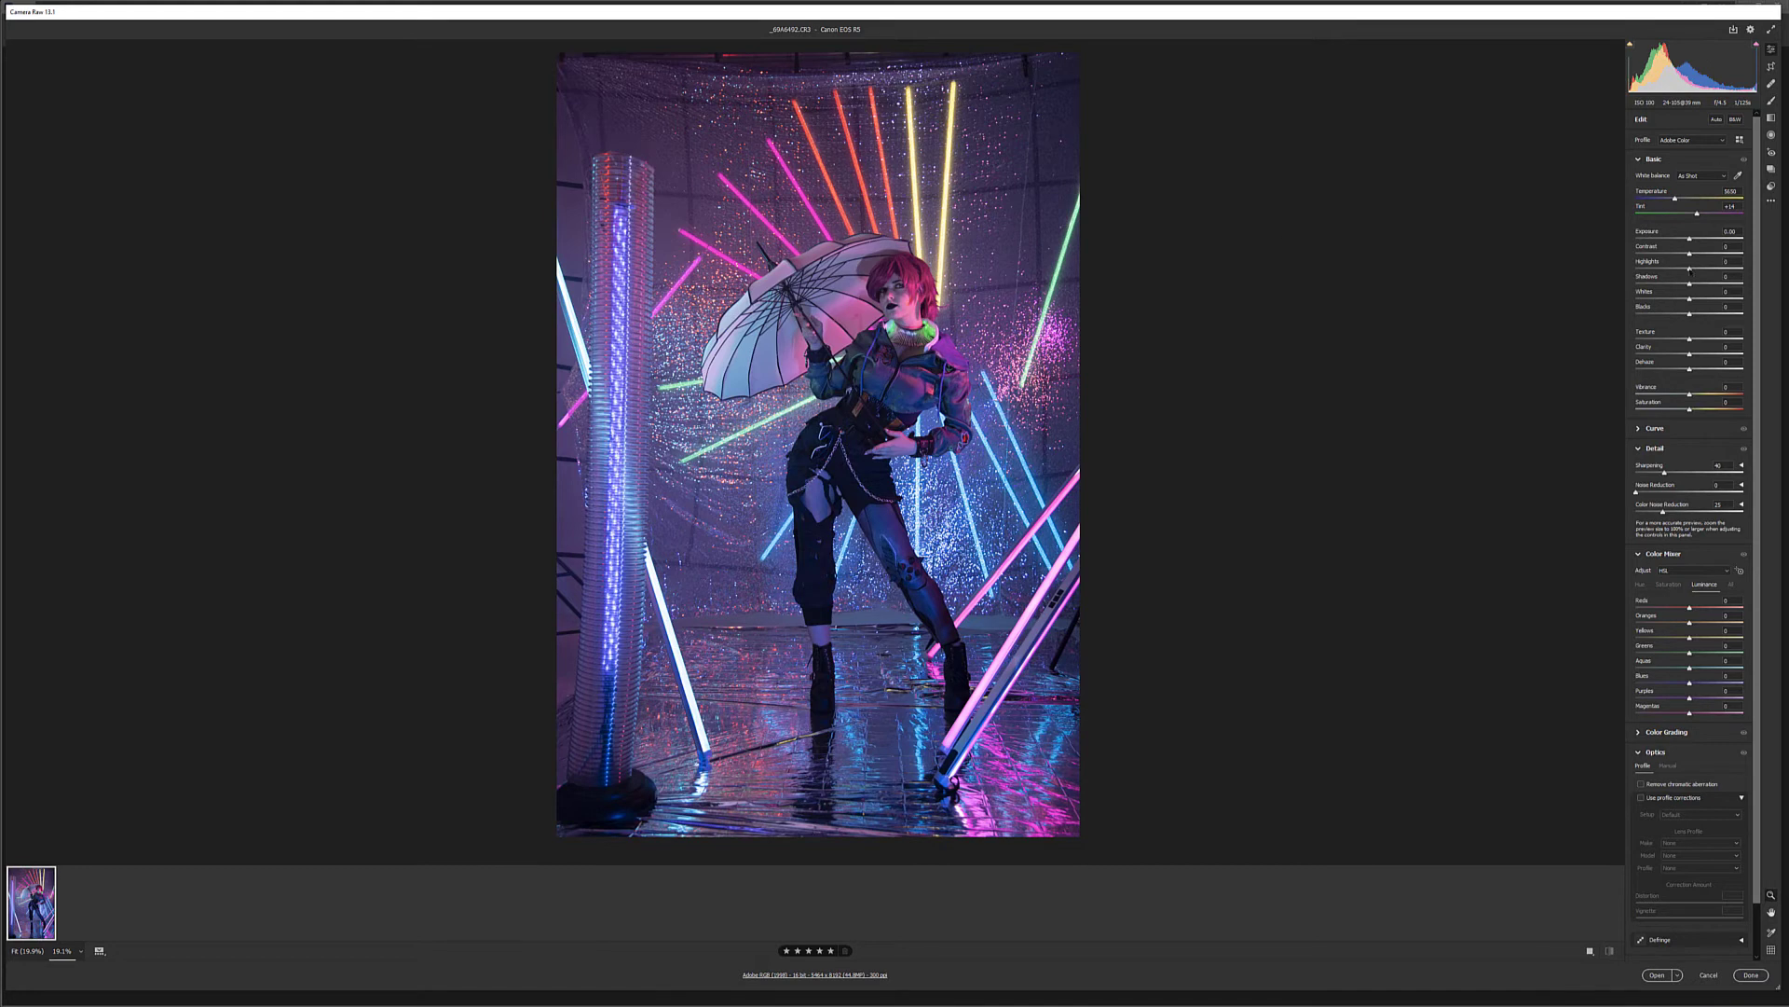
Lower the raw photo's Highlights to -100 and raise its Shadows to +21
{"action": "left_click_drag", "start_coordinate": [1689, 269], "coordinate": [1760, 279]}
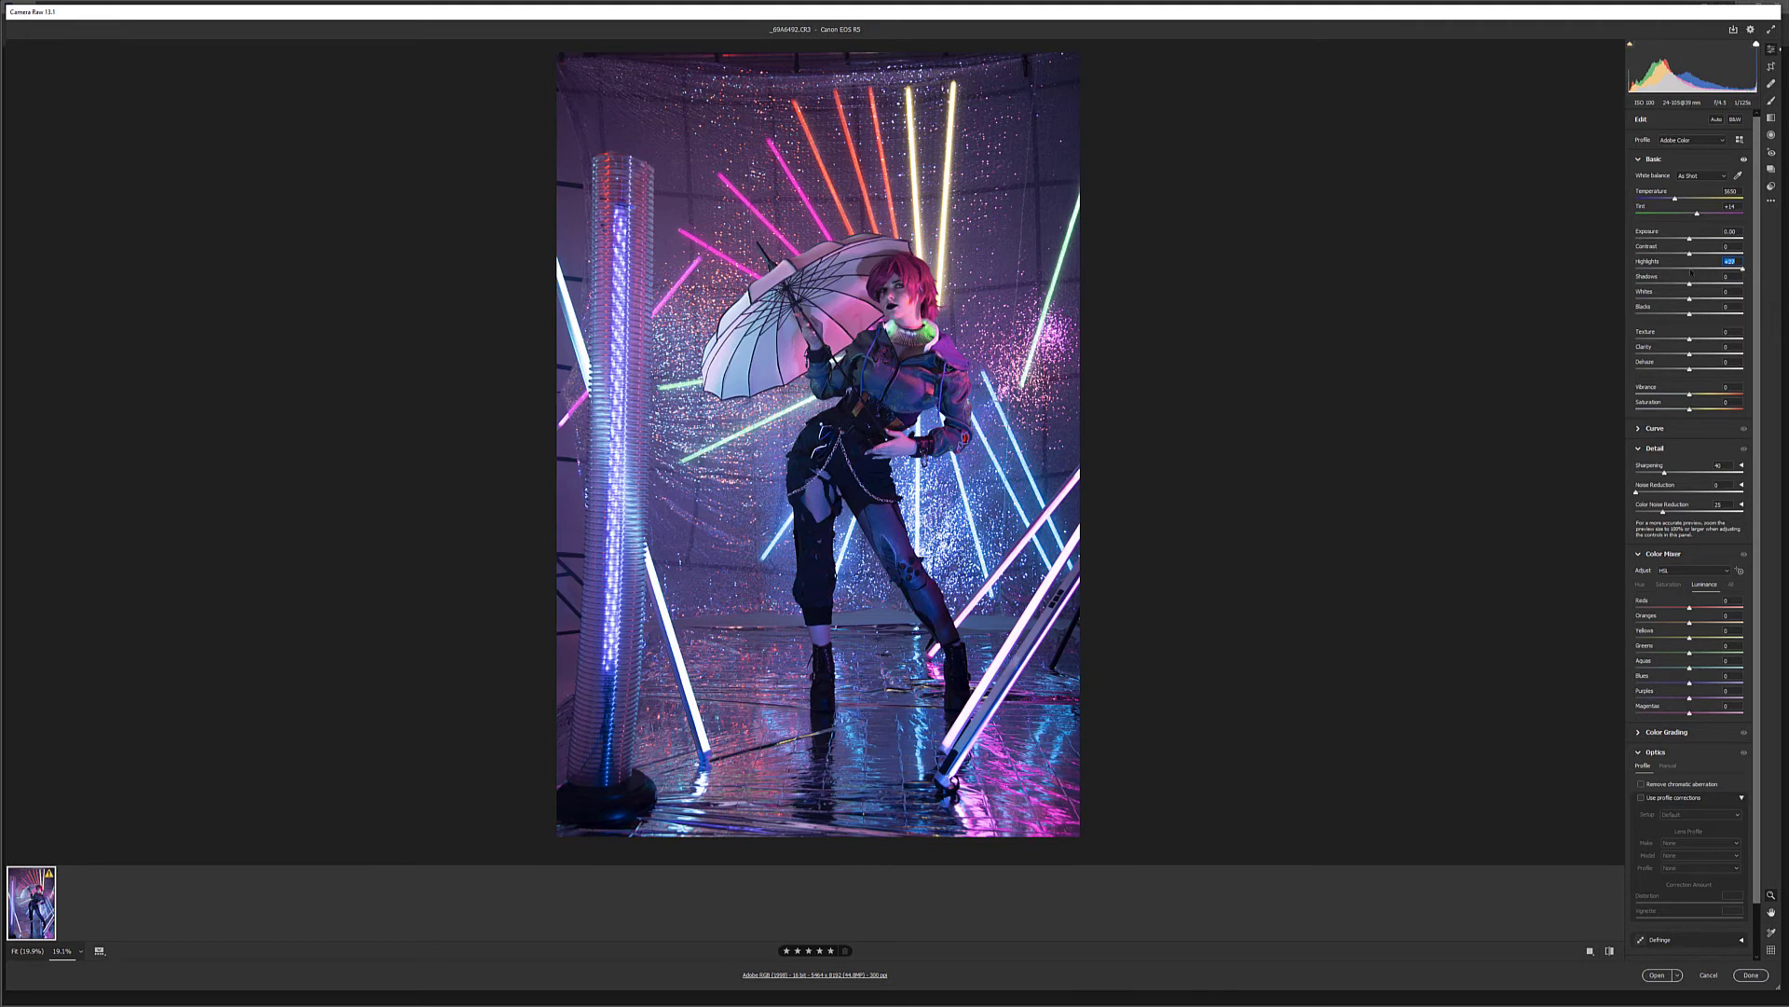
{"action": "left_click_drag", "start_coordinate": [1742, 268], "coordinate": [1643, 268]}
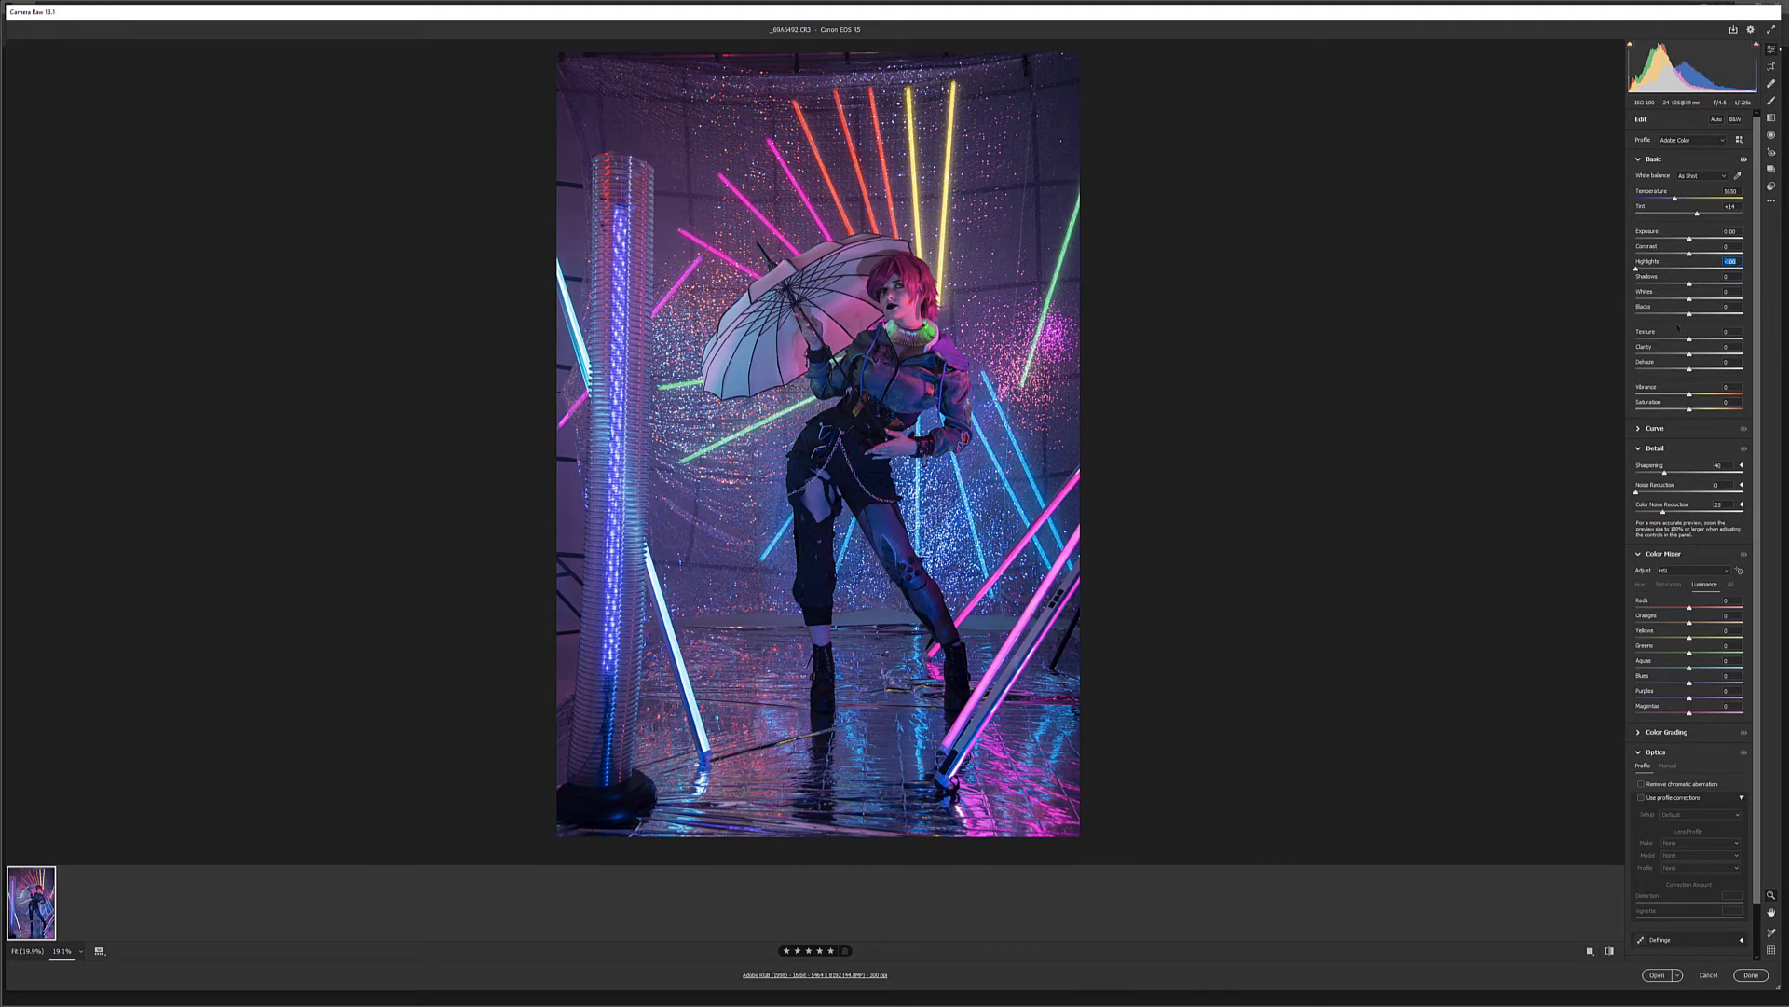
{"action": "left_click_drag", "start_coordinate": [1690, 283], "coordinate": [1704, 286]}
Raise Sharpening to about 68, enable chromatic aberration removal with lens profile corrections, and adjust the Oranges luminance
{"action": "left_click", "coordinate": [1681, 472]}
{"action": "left_click", "coordinate": [1641, 798]}
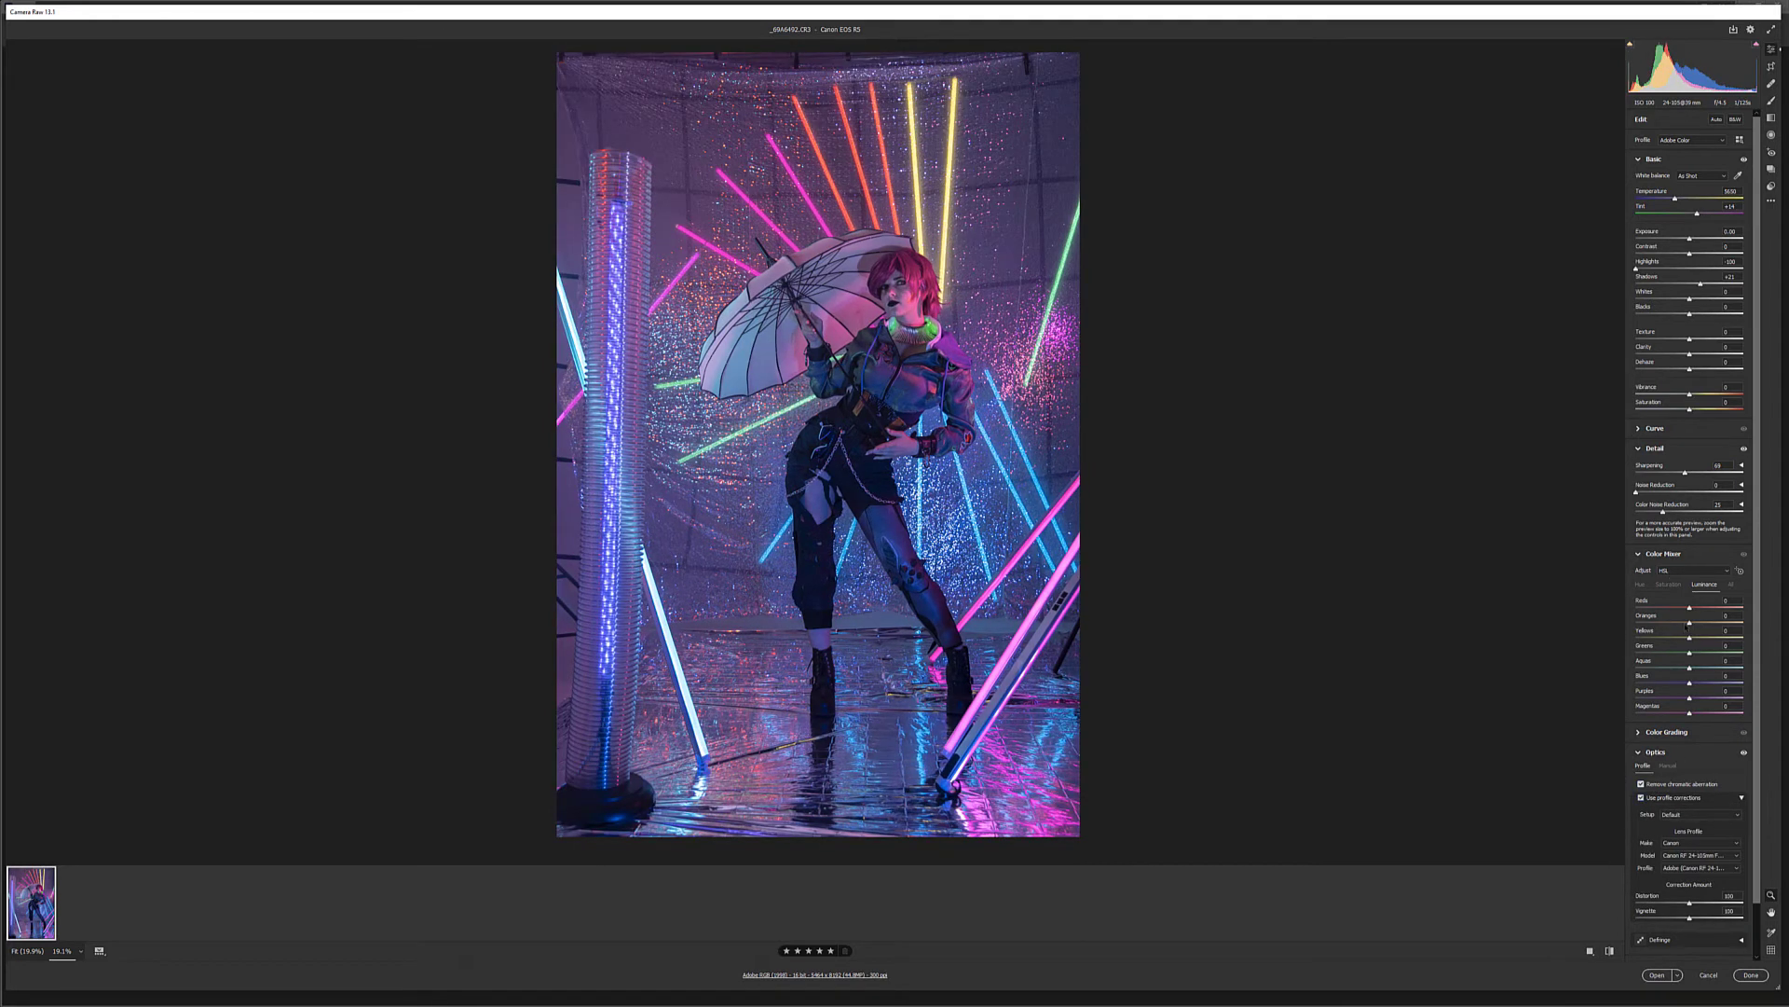
{"action": "left_click_drag", "start_coordinate": [1739, 623], "coordinate": [1702, 625]}
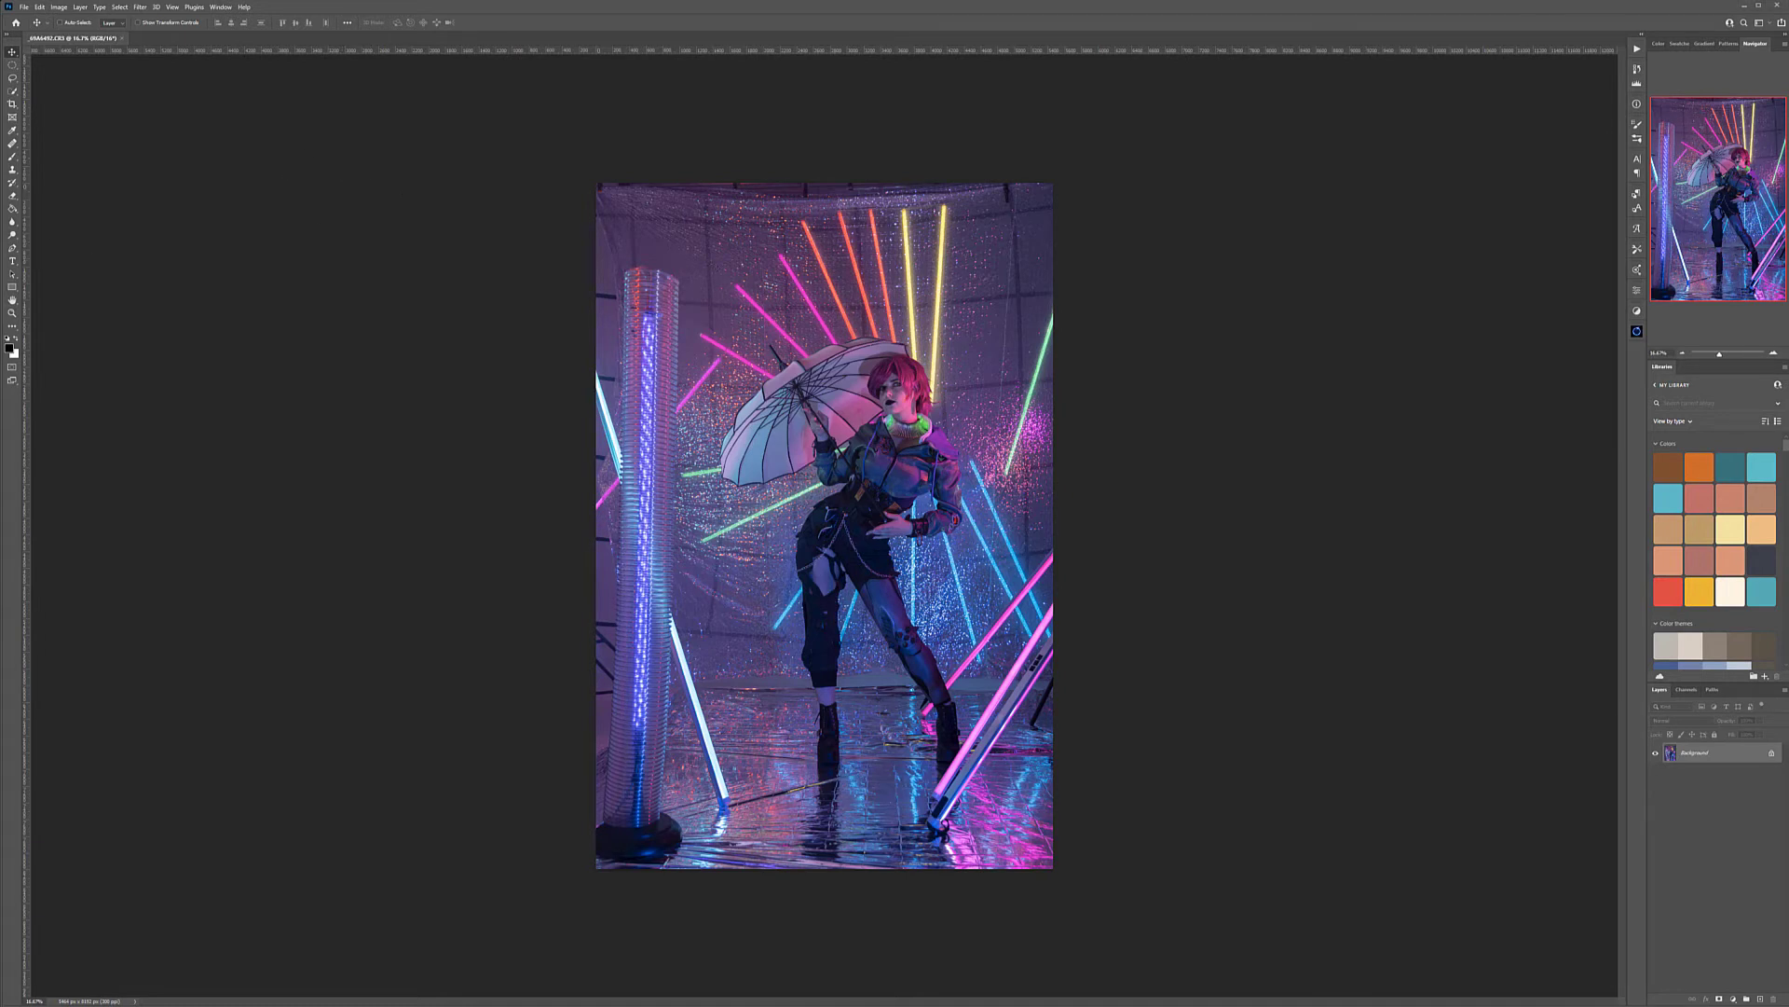
In Photoshop, crop all four edges of the photo to remove the tube light's base and frame the model more tightly
{"action": "left_click", "coordinate": [11, 105]}
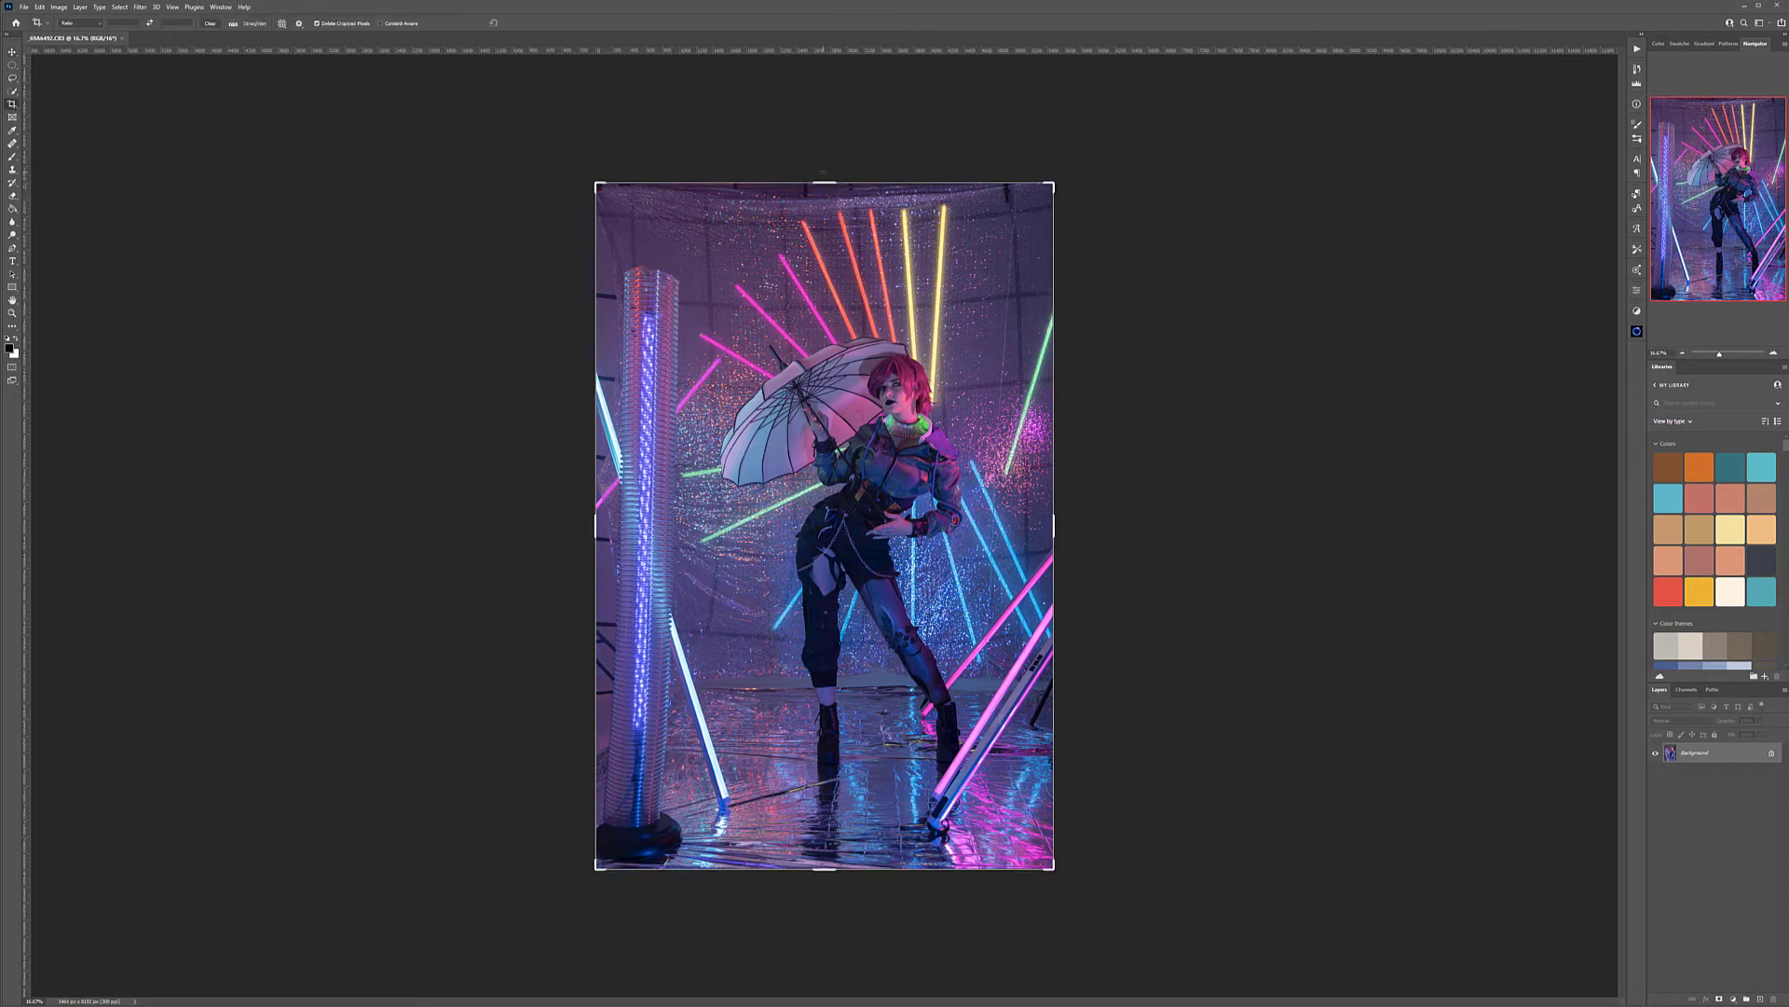
{"action": "left_click_drag", "start_coordinate": [824, 180], "coordinate": [821, 198]}
{"action": "left_click_drag", "start_coordinate": [823, 855], "coordinate": [824, 832]}
{"action": "left_click_drag", "start_coordinate": [1054, 525], "coordinate": [1053, 526]}
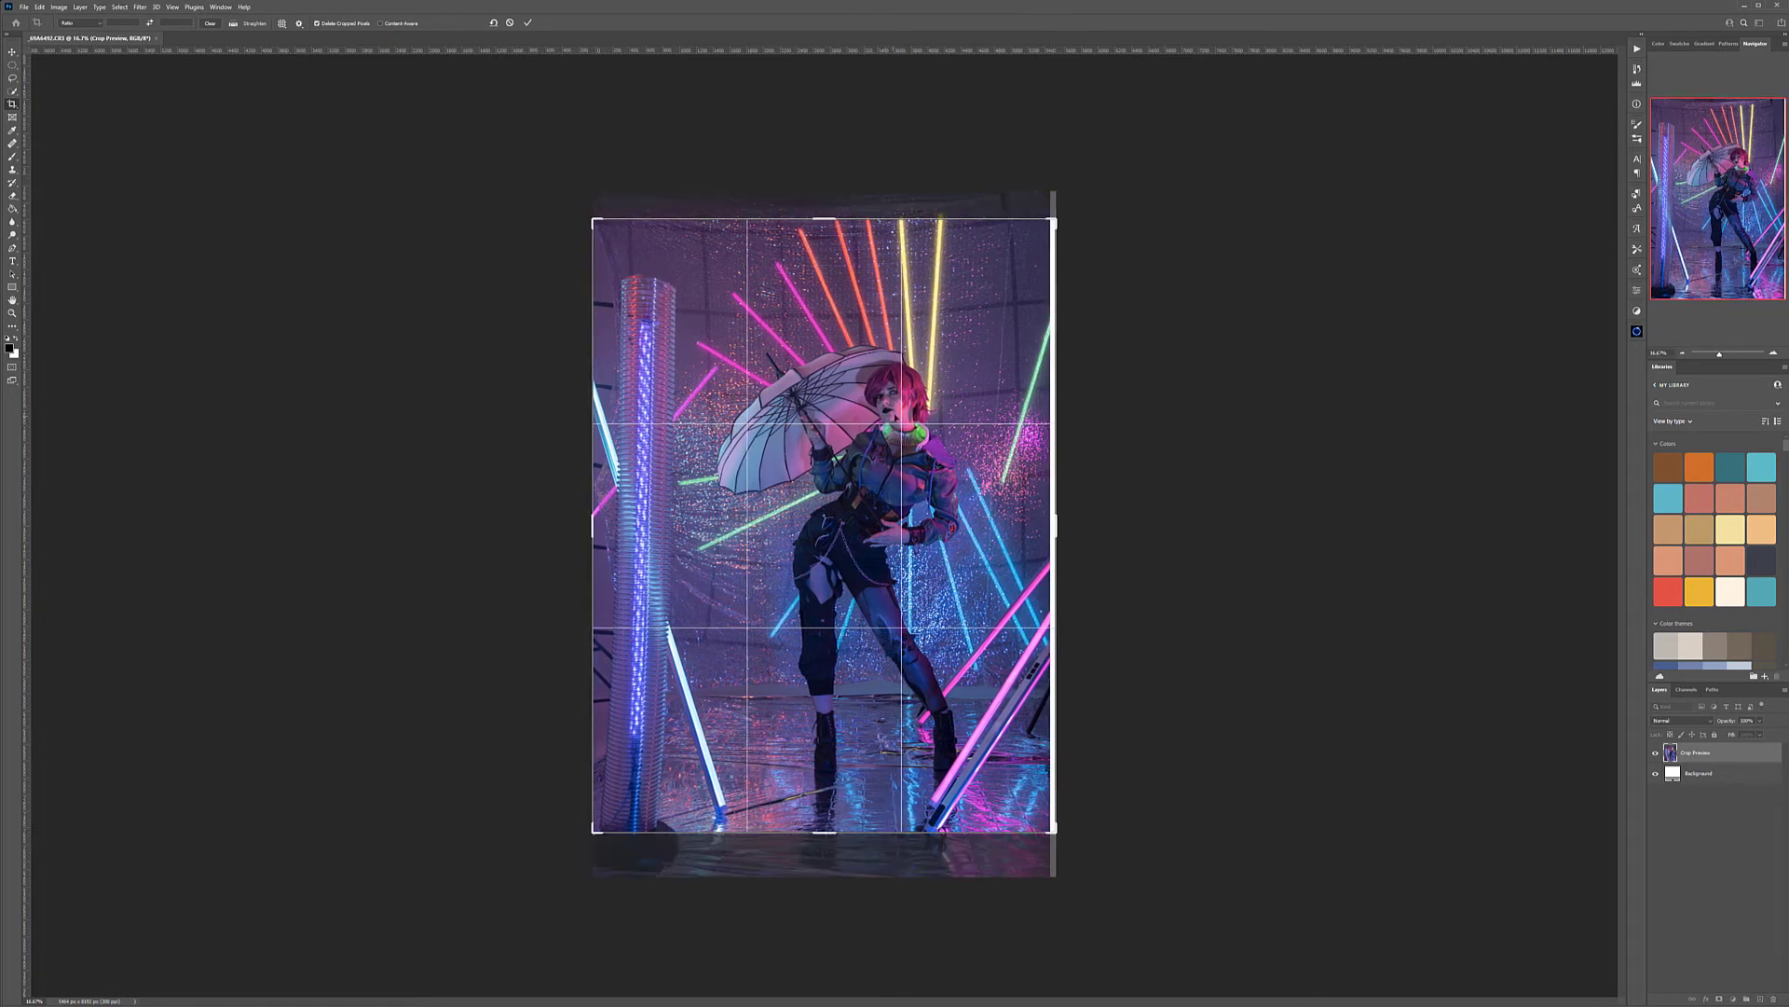
{"action": "left_click_drag", "start_coordinate": [590, 528], "coordinate": [608, 525]}
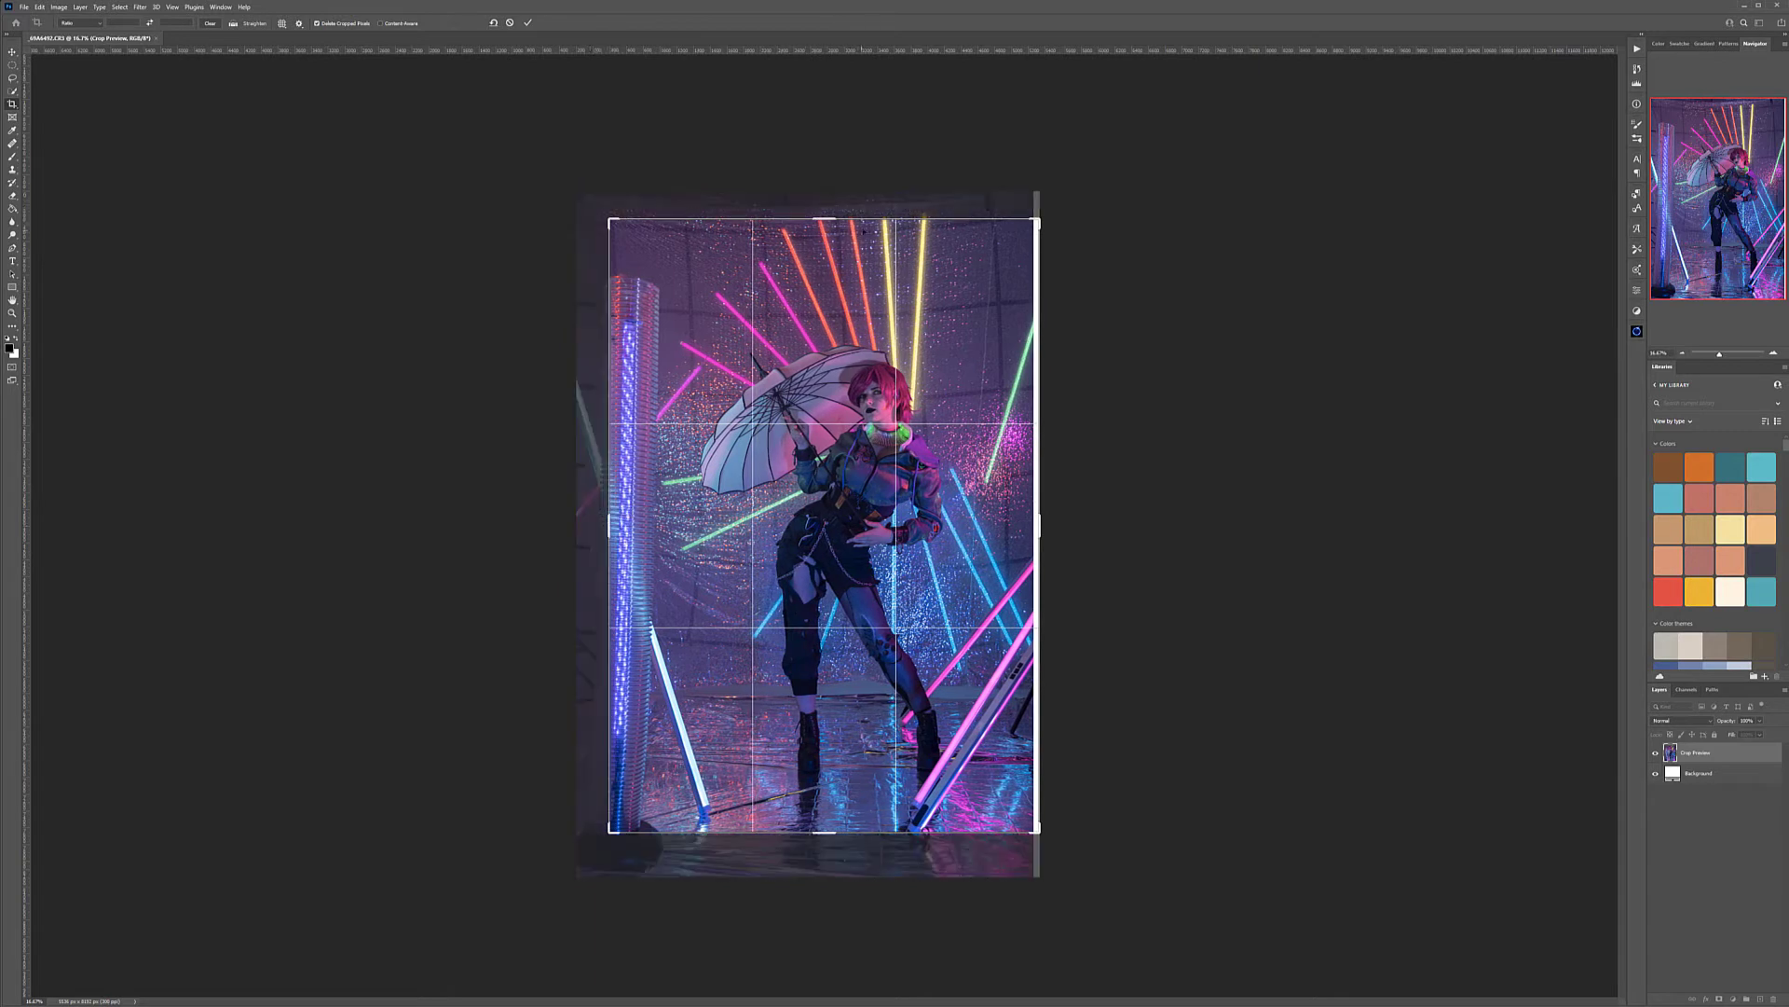
{"action": "left_click_drag", "start_coordinate": [835, 219], "coordinate": [834, 218]}
{"action": "mouse_move", "coordinate": [1044, 528]}
{"action": "left_mouse_down"}
{"action": "mouse_move", "coordinate": [1066, 515]}
{"action": "mouse_move", "coordinate": [1031, 525]}
{"action": "left_mouse_up"}
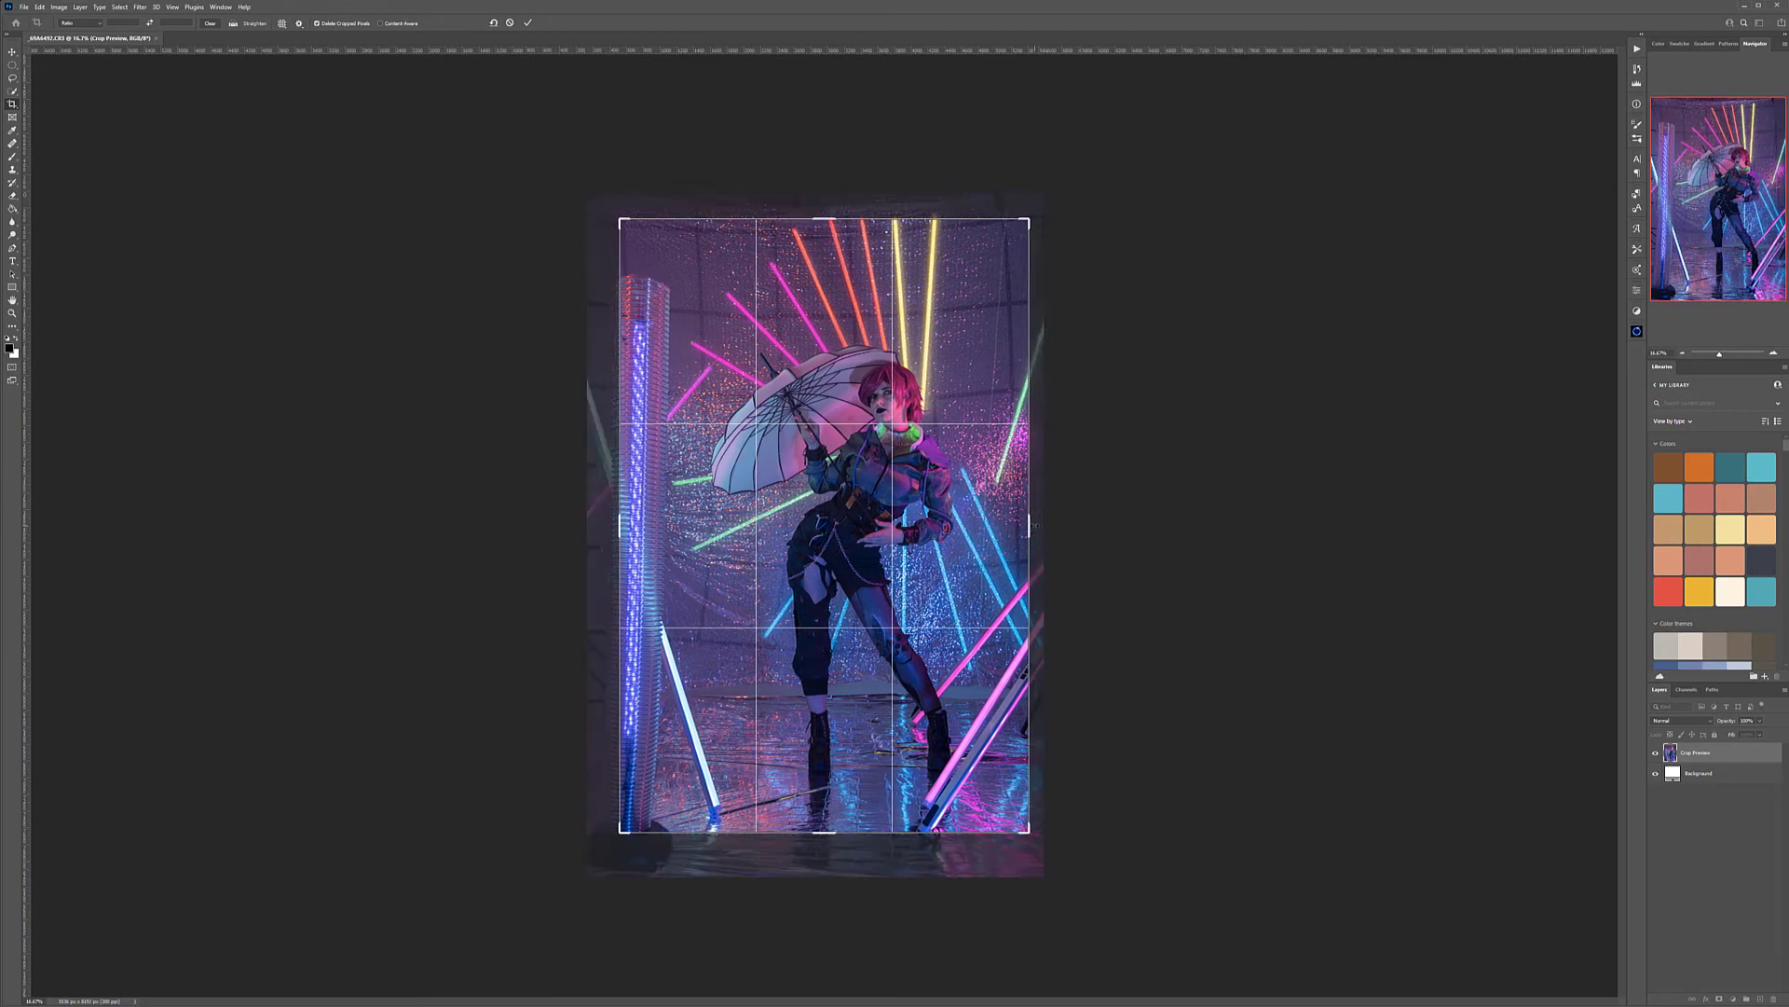
{"action": "key", "text": "Return"}
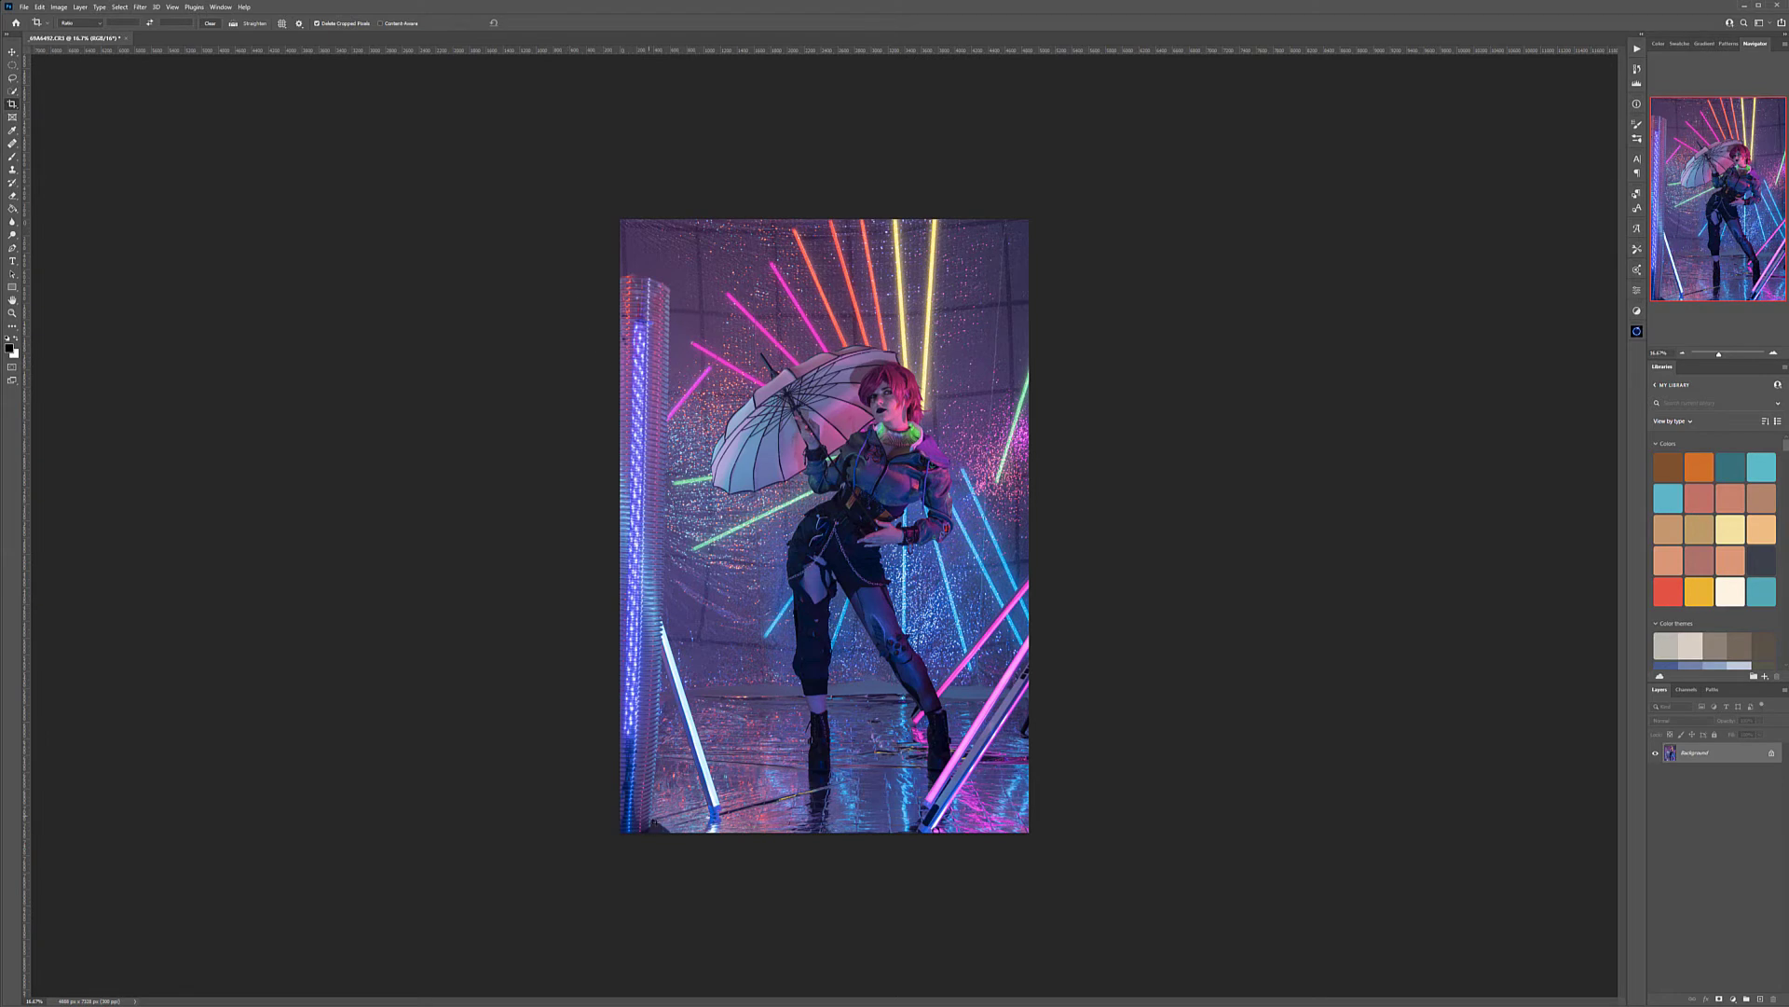
{"action": "left_click", "coordinate": [12, 51]}
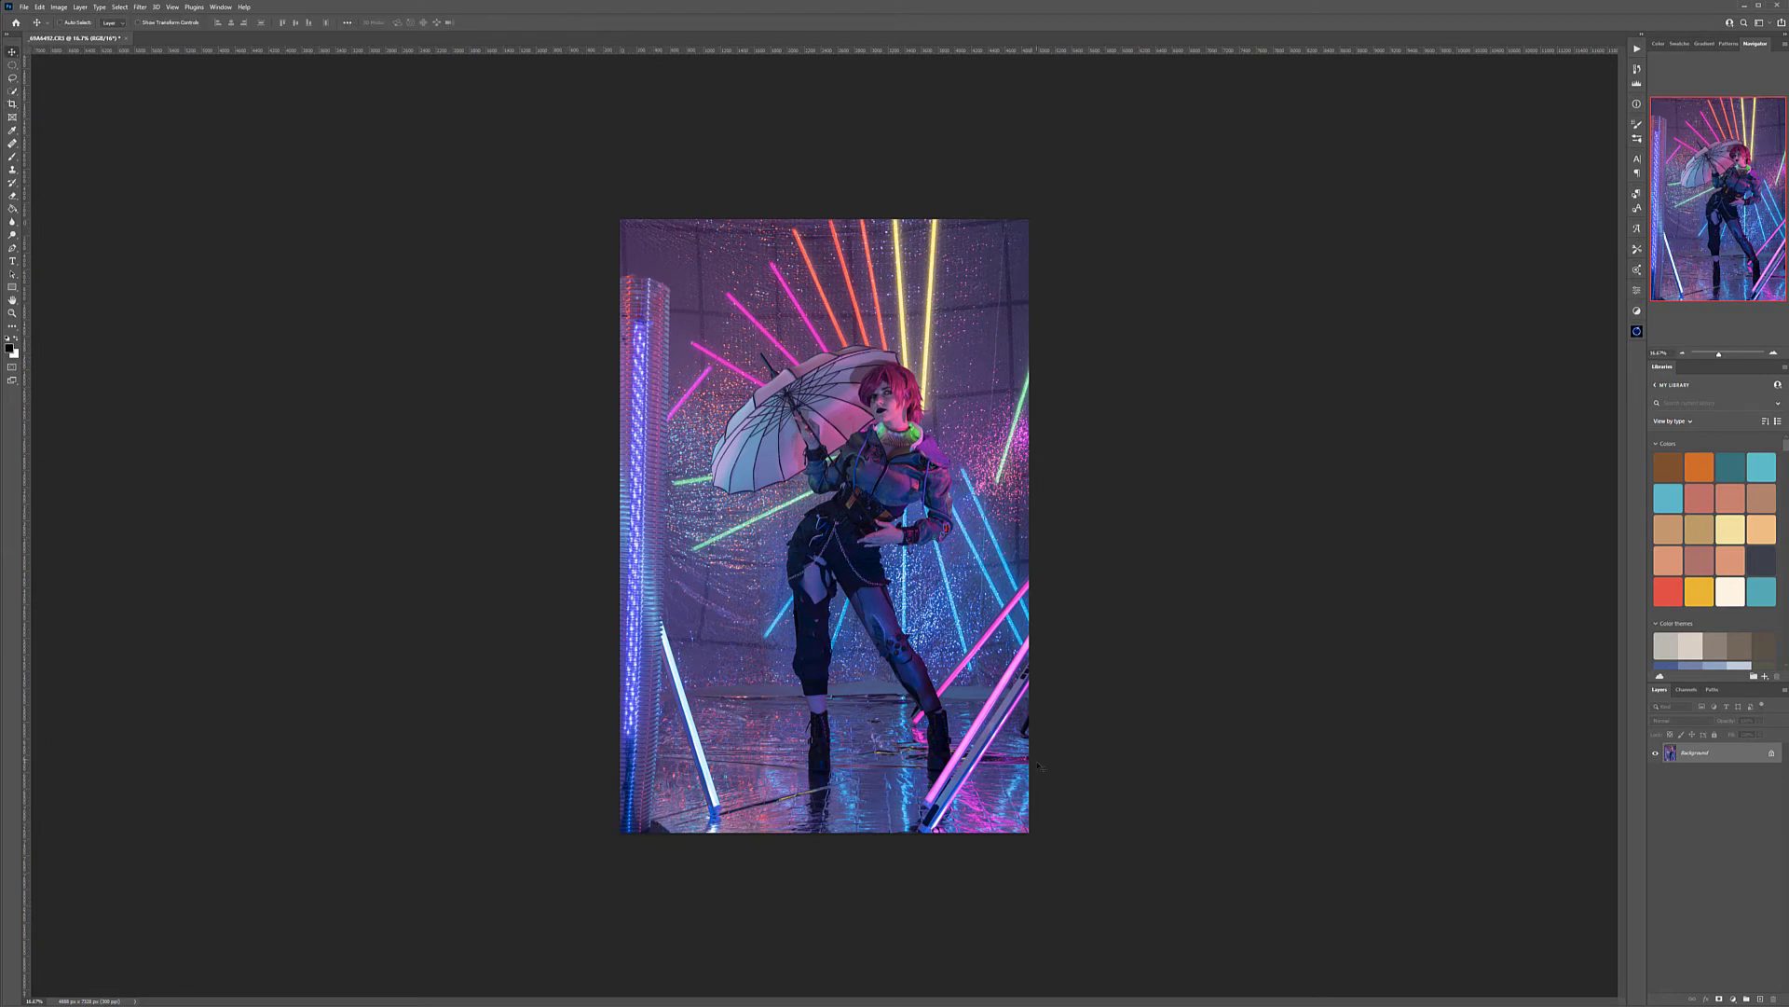
Duplicate the Background layer and rename the copy as retouching background
{"action": "scroll", "coordinate": [1011, 764], "scroll_direction": "up", "scroll_amount": 10}
{"action": "left_click_drag", "start_coordinate": [648, 748], "coordinate": [886, 551]}
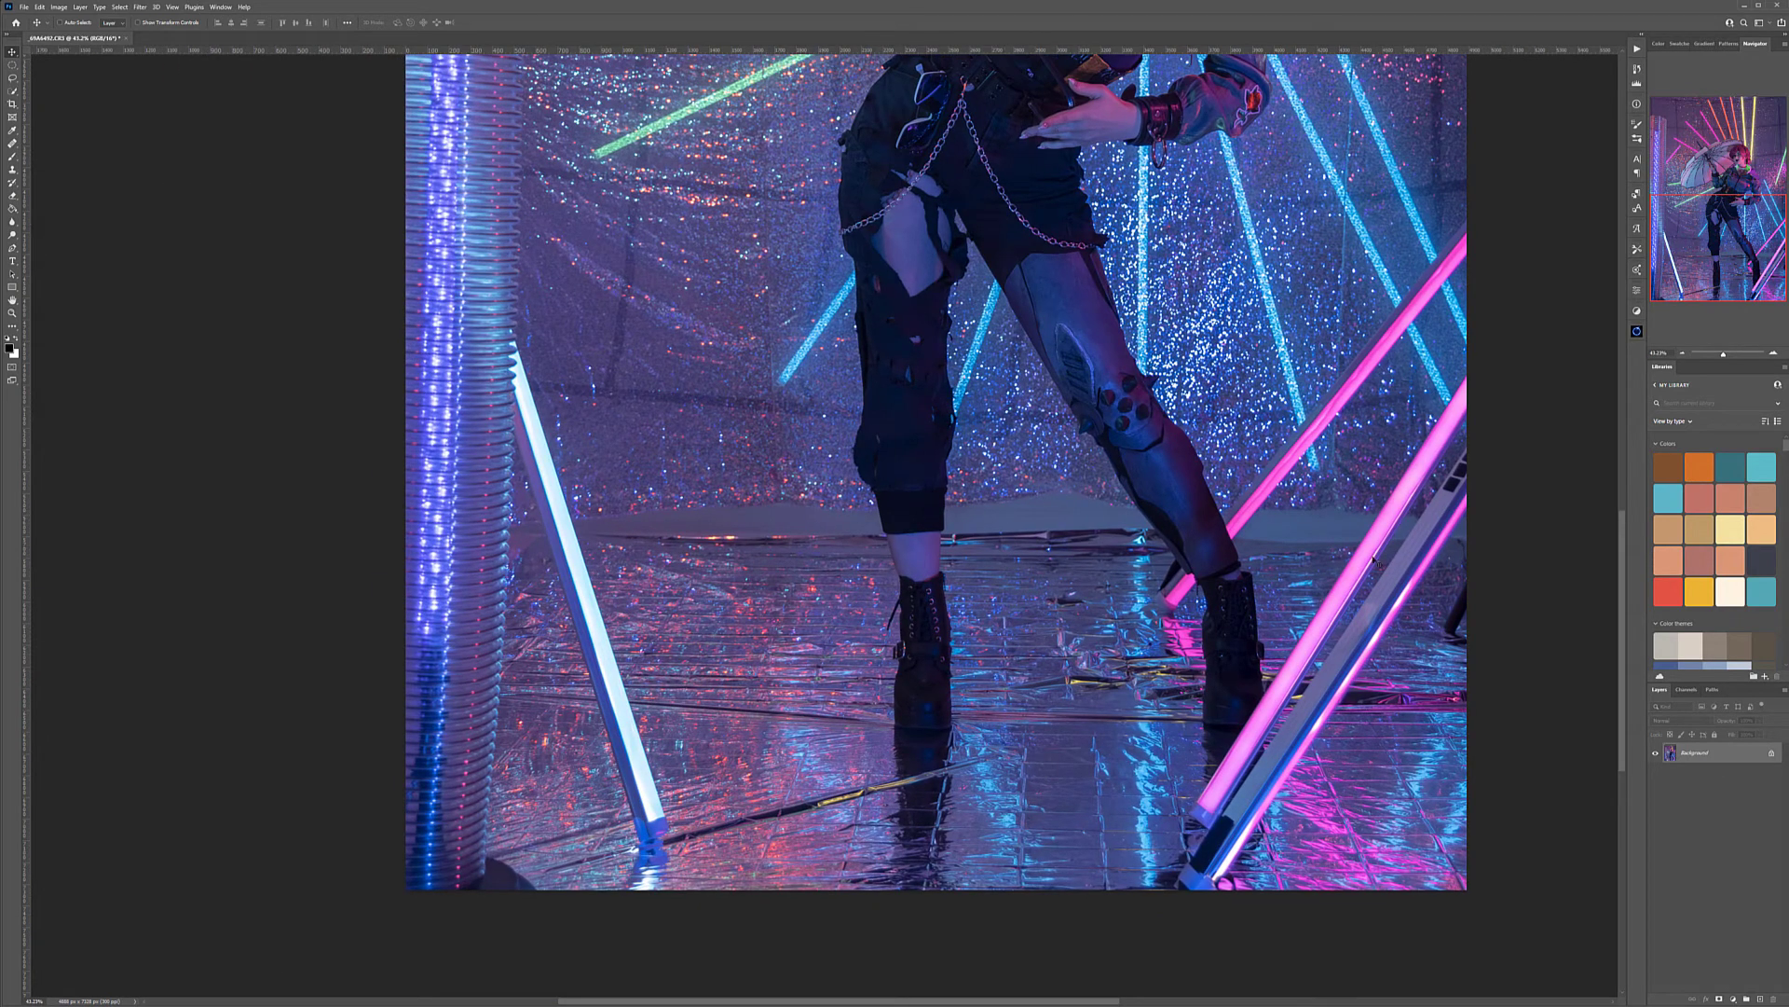
{"action": "left_click_drag", "start_coordinate": [1399, 630], "coordinate": [1167, 604]}
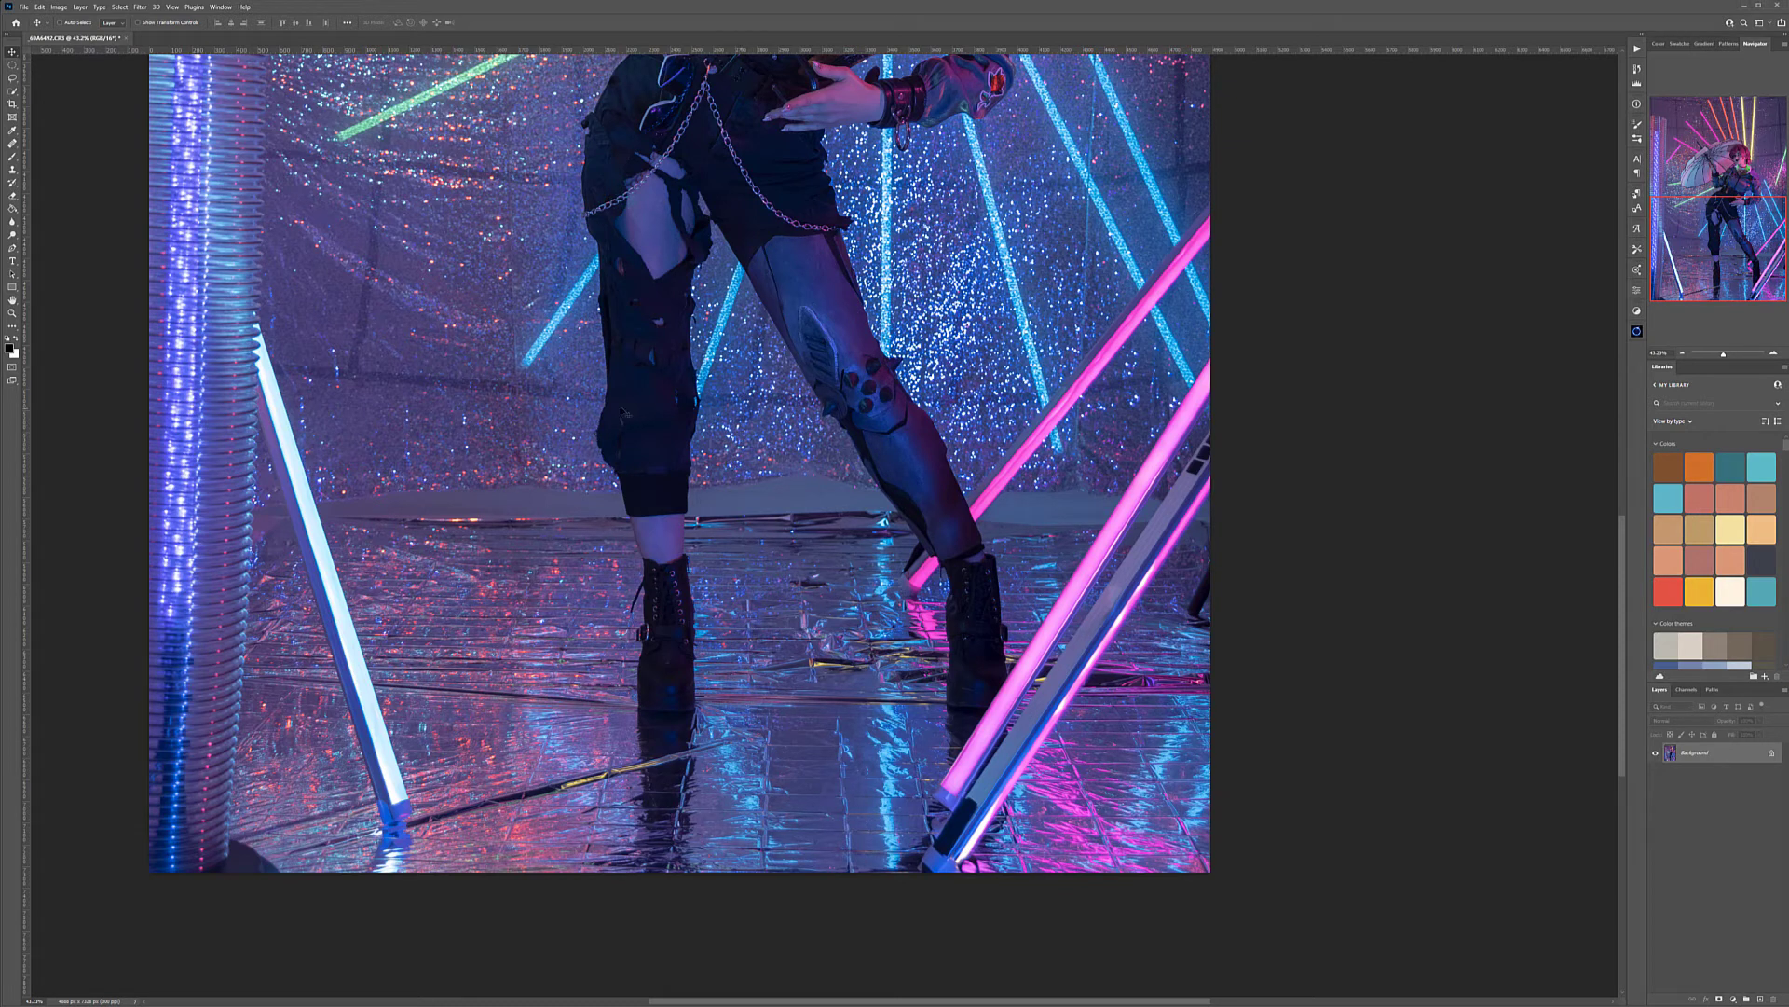
{"action": "left_click_drag", "start_coordinate": [550, 479], "coordinate": [658, 496]}
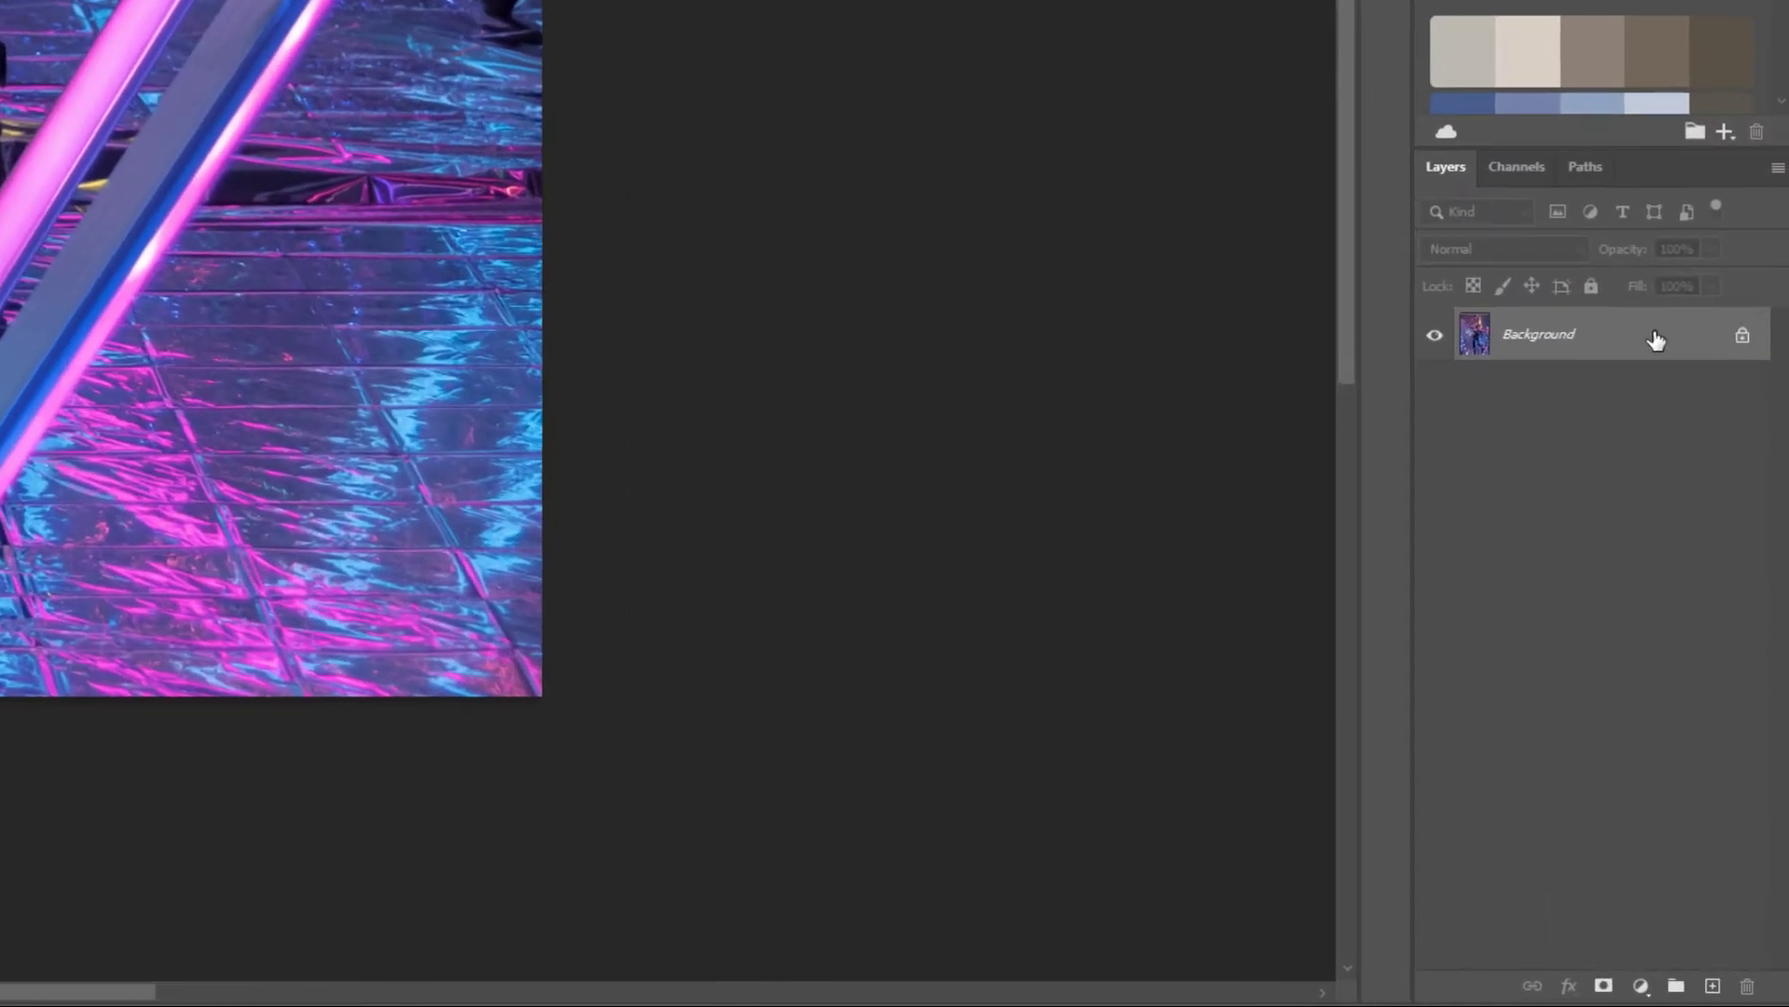
{"action": "left_click_drag", "start_coordinate": [1740, 755], "coordinate": [1712, 985]}
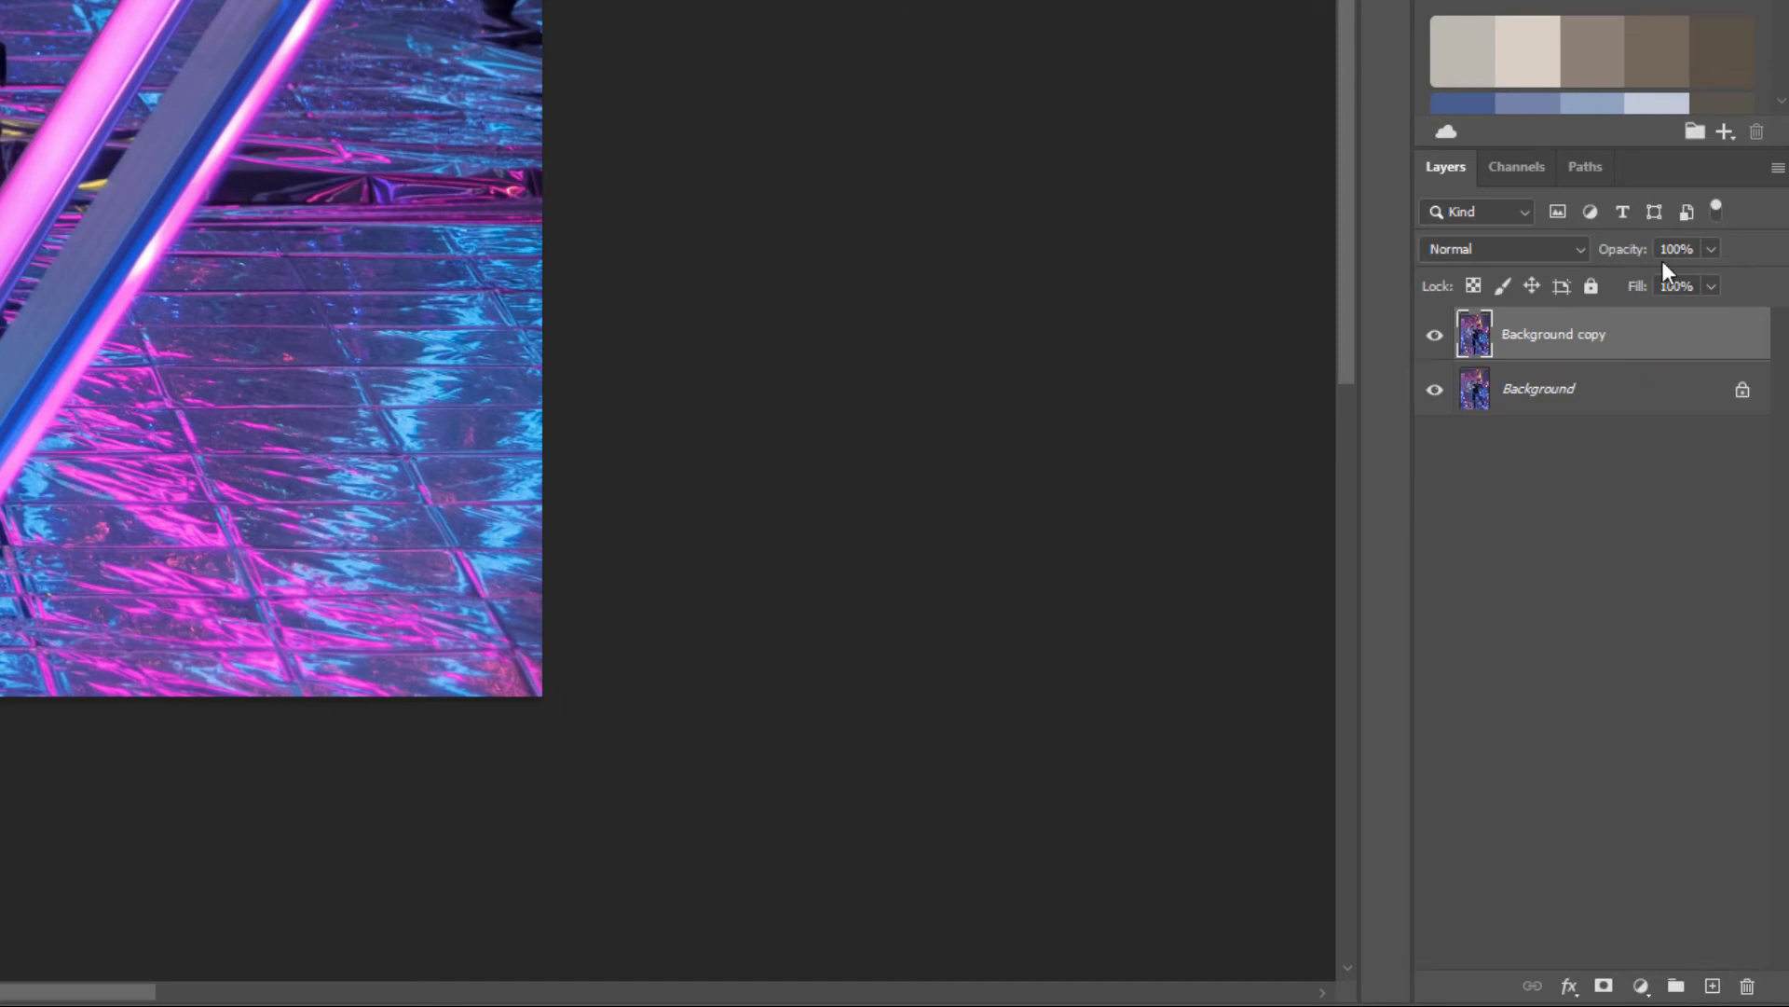
{"action": "double_click", "coordinate": [1577, 335]}
{"action": "type", "text": "retouching b"}
{"action": "left_click", "coordinate": [1745, 343]}
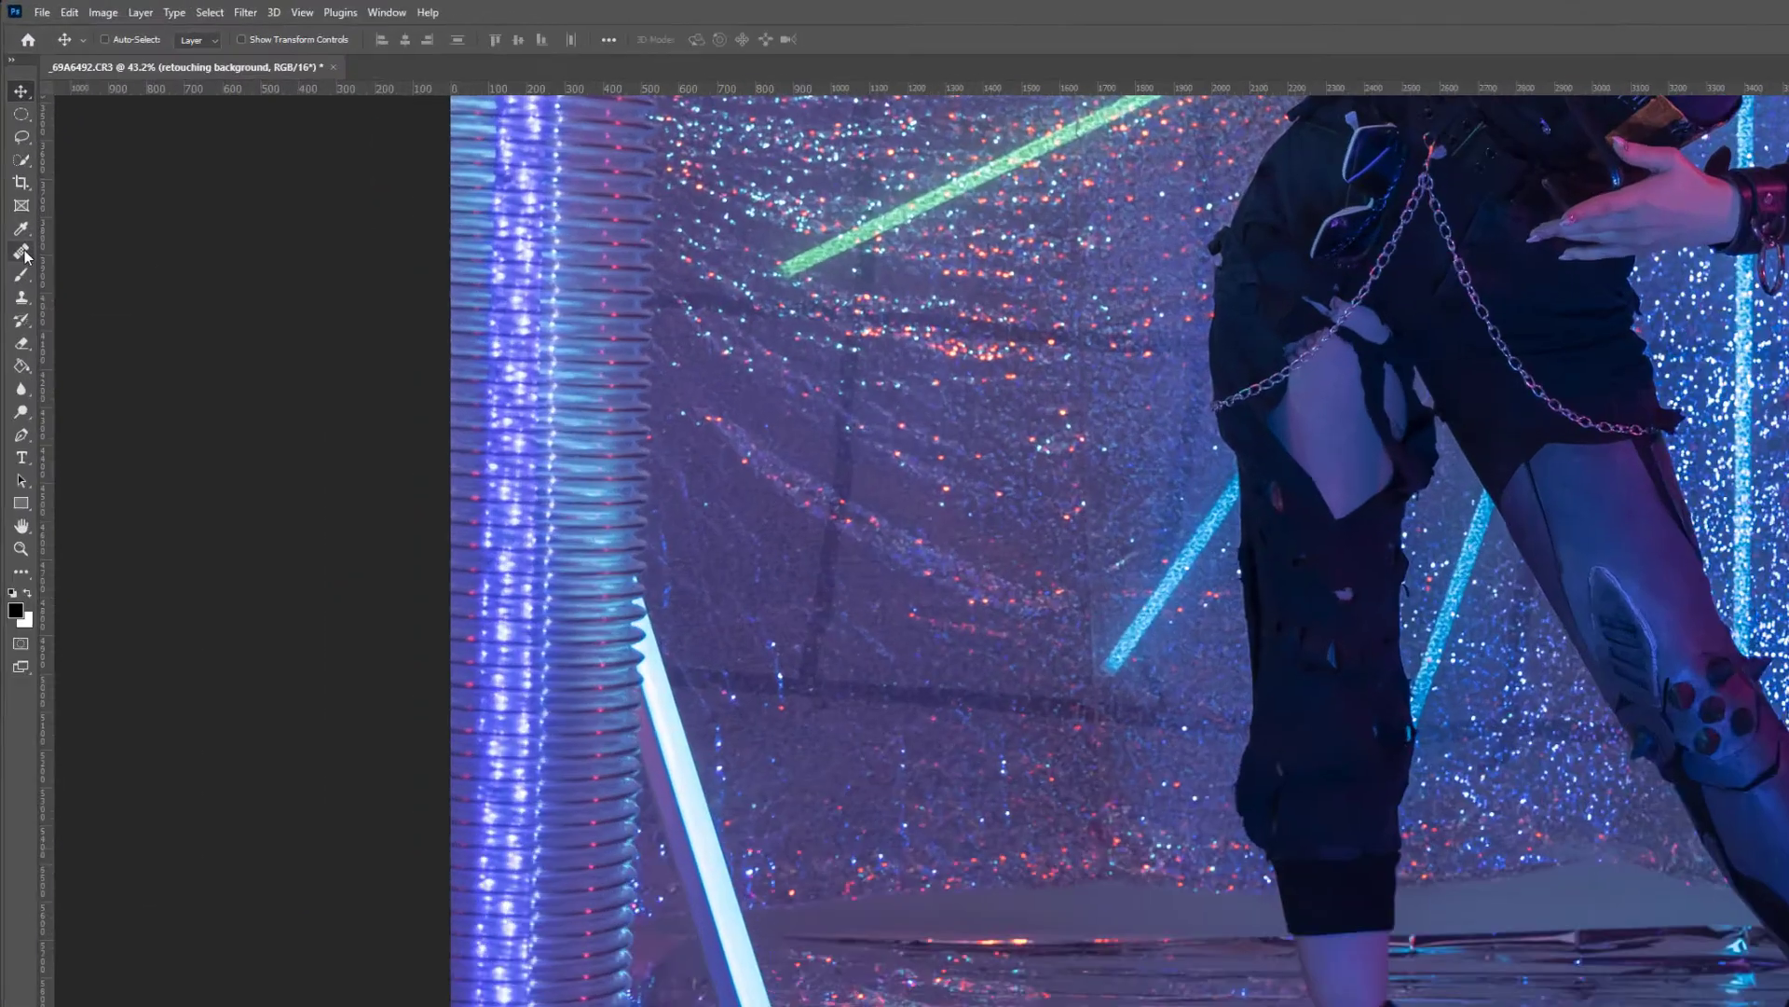
Use the Patch tool to cover the bare strip between the glitter backdrop and foil floor, beside the model's leg, with backdrop texture
{"action": "right_click", "coordinate": [21, 252]}
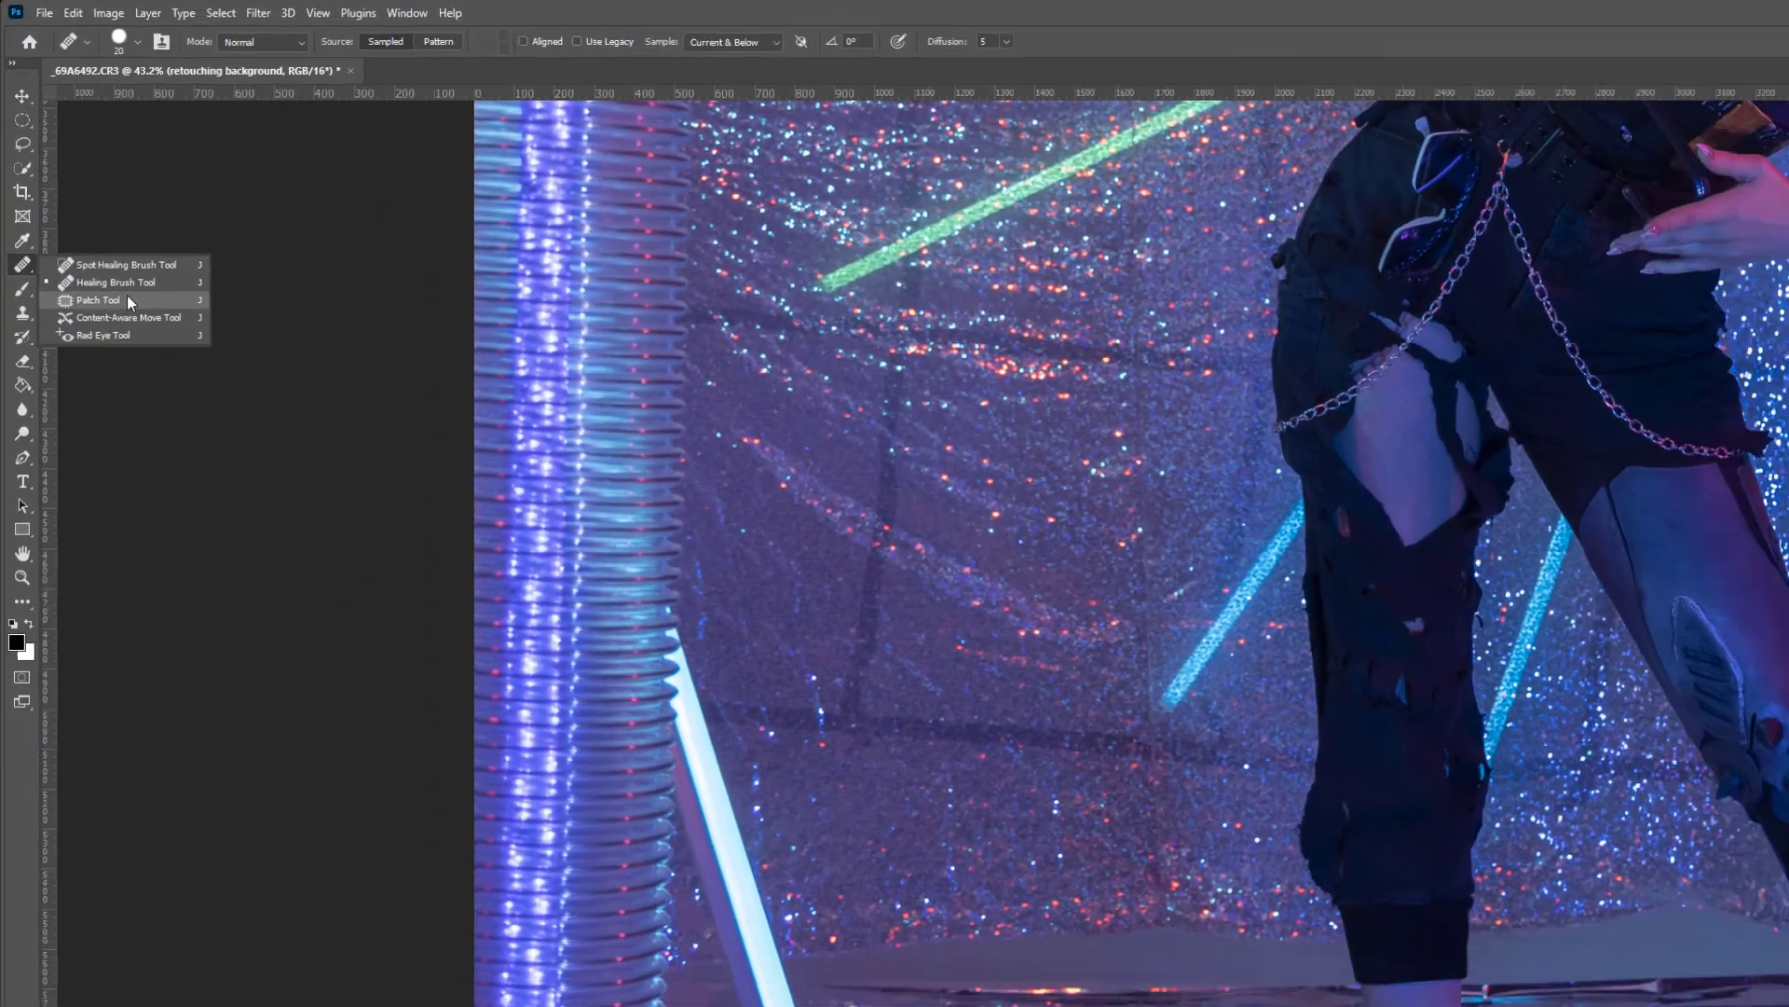
{"action": "left_click", "coordinate": [102, 324]}
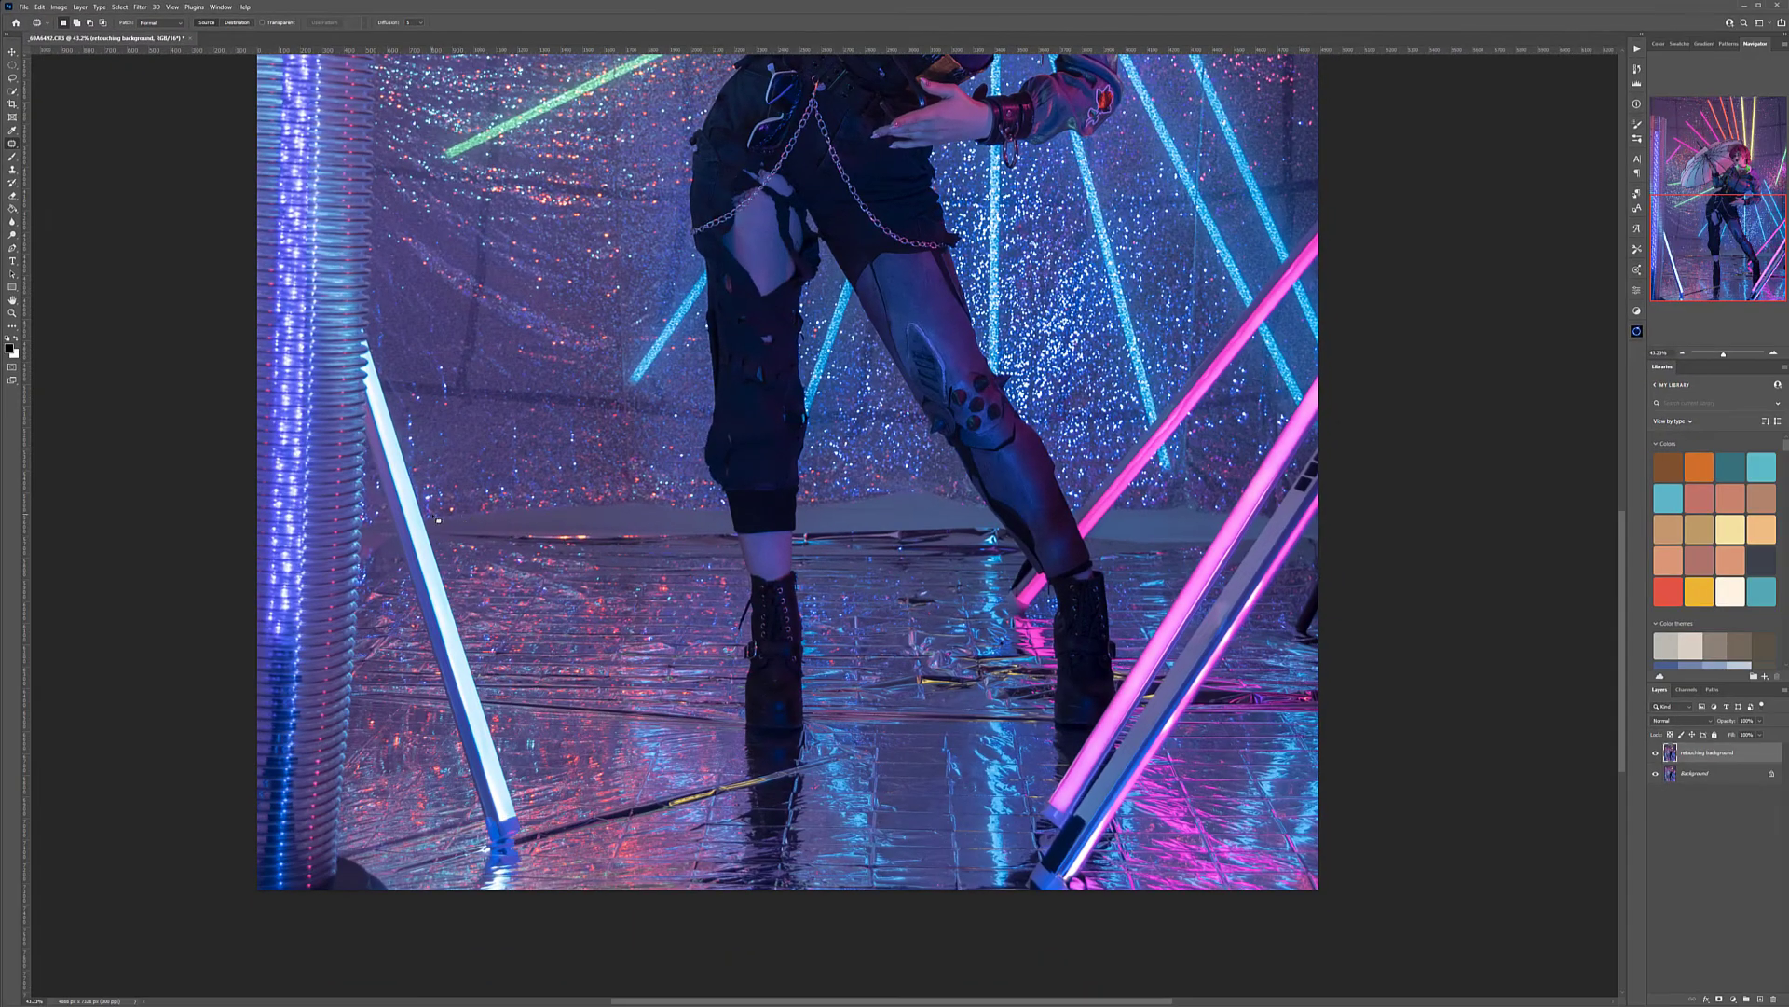
{"action": "mouse_move", "coordinate": [548, 508]}
{"action": "left_mouse_down"}
{"action": "mouse_move", "coordinate": [545, 537]}
{"action": "mouse_move", "coordinate": [460, 534]}
{"action": "left_mouse_up"}
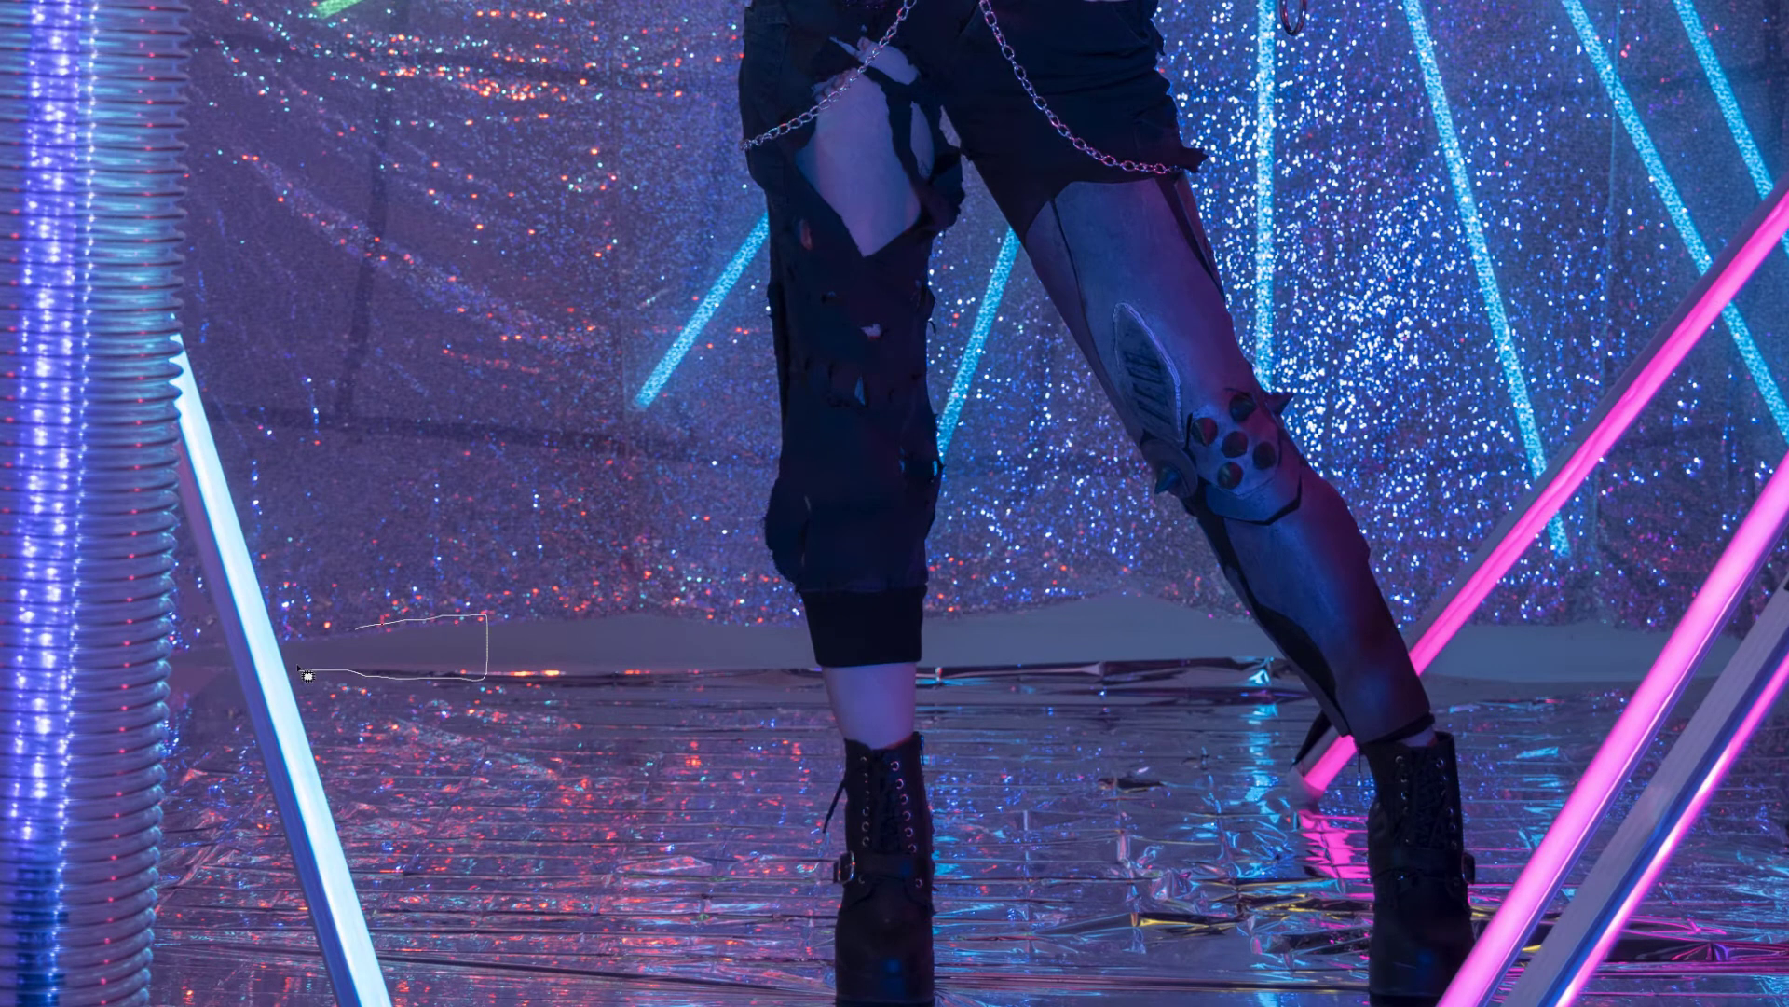
{"action": "left_click_drag", "start_coordinate": [300, 669], "coordinate": [302, 629]}
{"action": "key", "text": "ctrl+d"}
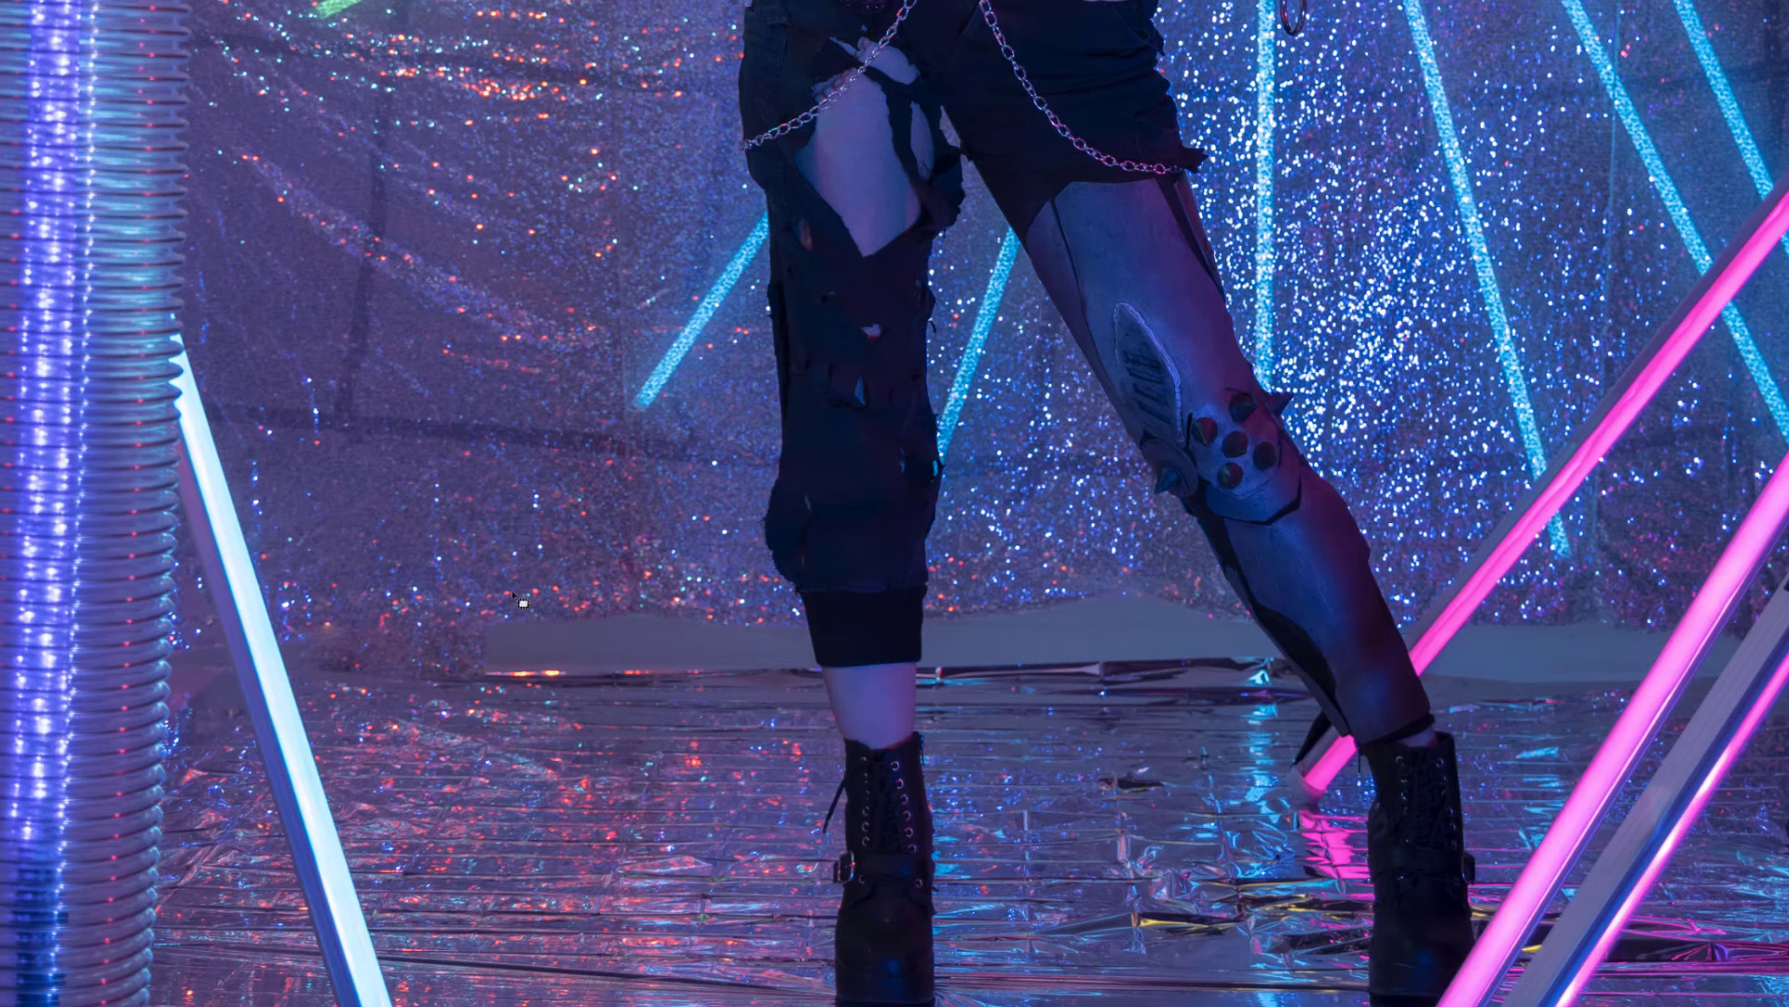
{"action": "mouse_move", "coordinate": [503, 616]}
{"action": "left_mouse_down"}
{"action": "mouse_move", "coordinate": [478, 673]}
{"action": "mouse_move", "coordinate": [669, 680]}
{"action": "mouse_move", "coordinate": [701, 668]}
{"action": "mouse_move", "coordinate": [706, 598]}
{"action": "mouse_move", "coordinate": [512, 604]}
{"action": "mouse_move", "coordinate": [592, 612]}
{"action": "mouse_move", "coordinate": [453, 490]}
{"action": "left_mouse_up"}
{"action": "key", "text": "ctrl+d"}
{"action": "mouse_move", "coordinate": [713, 605]}
{"action": "left_mouse_down"}
{"action": "mouse_move", "coordinate": [796, 620]}
{"action": "mouse_move", "coordinate": [783, 681]}
{"action": "mouse_move", "coordinate": [692, 681]}
{"action": "mouse_move", "coordinate": [697, 615]}
{"action": "mouse_move", "coordinate": [674, 578]}
{"action": "mouse_move", "coordinate": [555, 516]}
{"action": "left_mouse_up"}
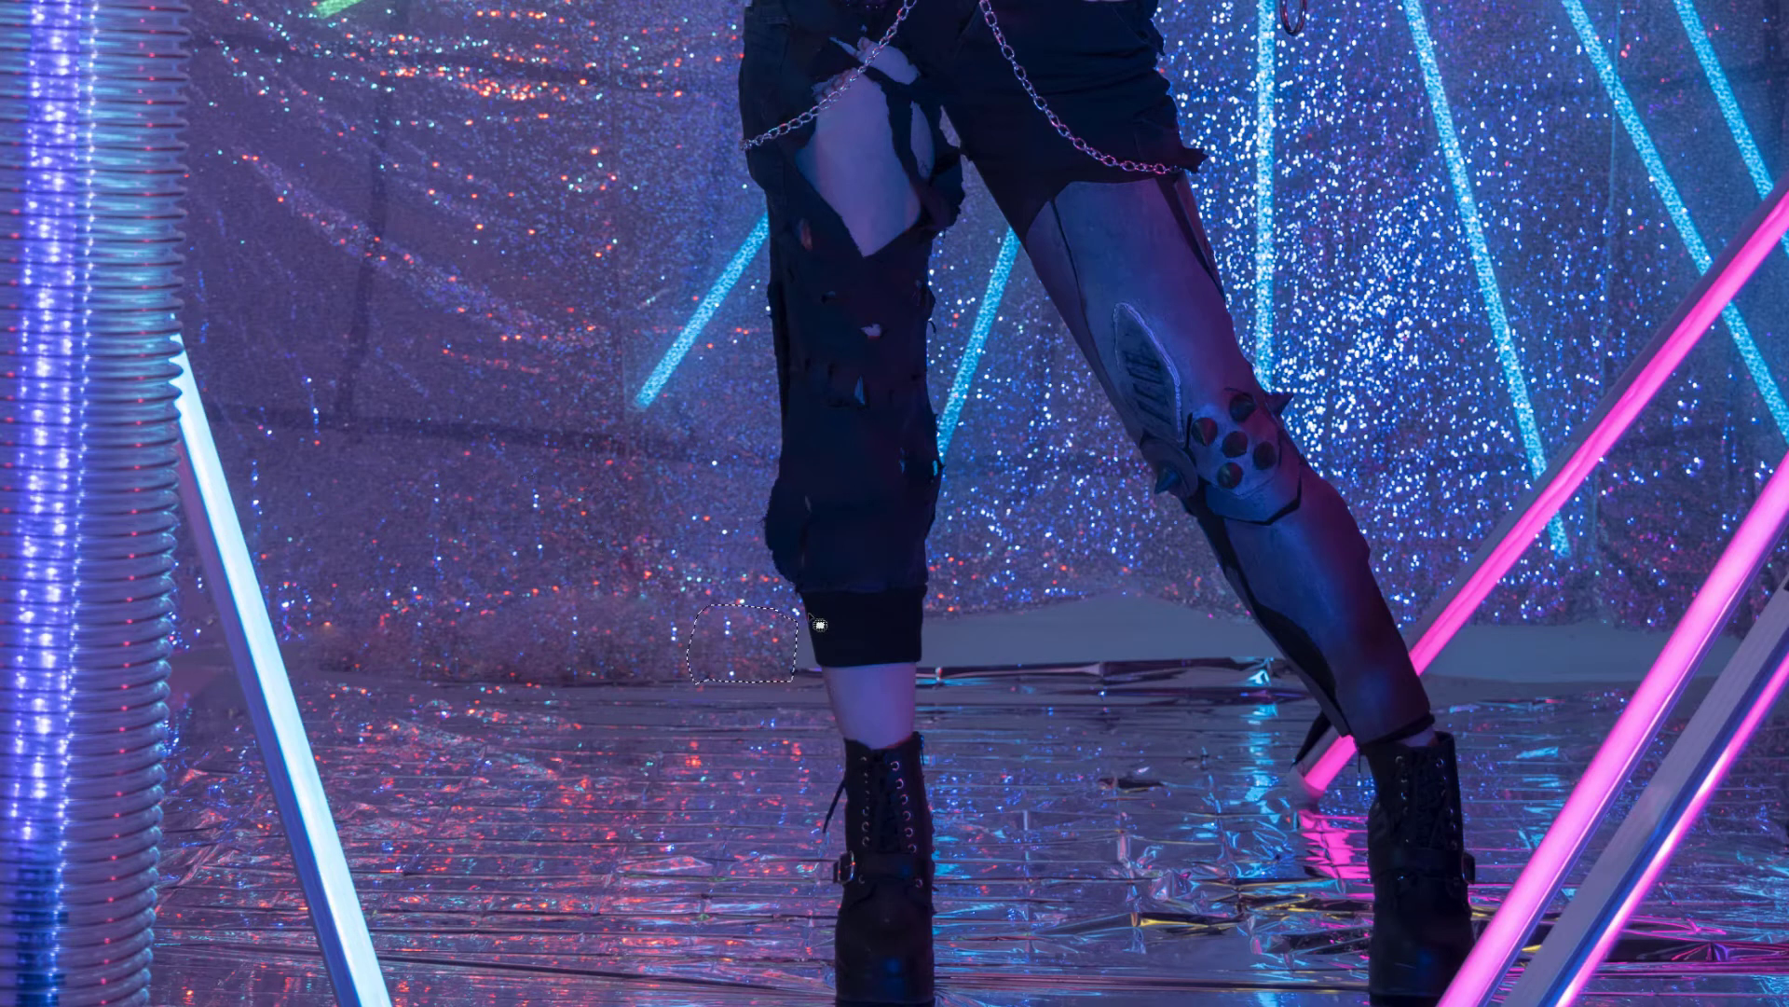
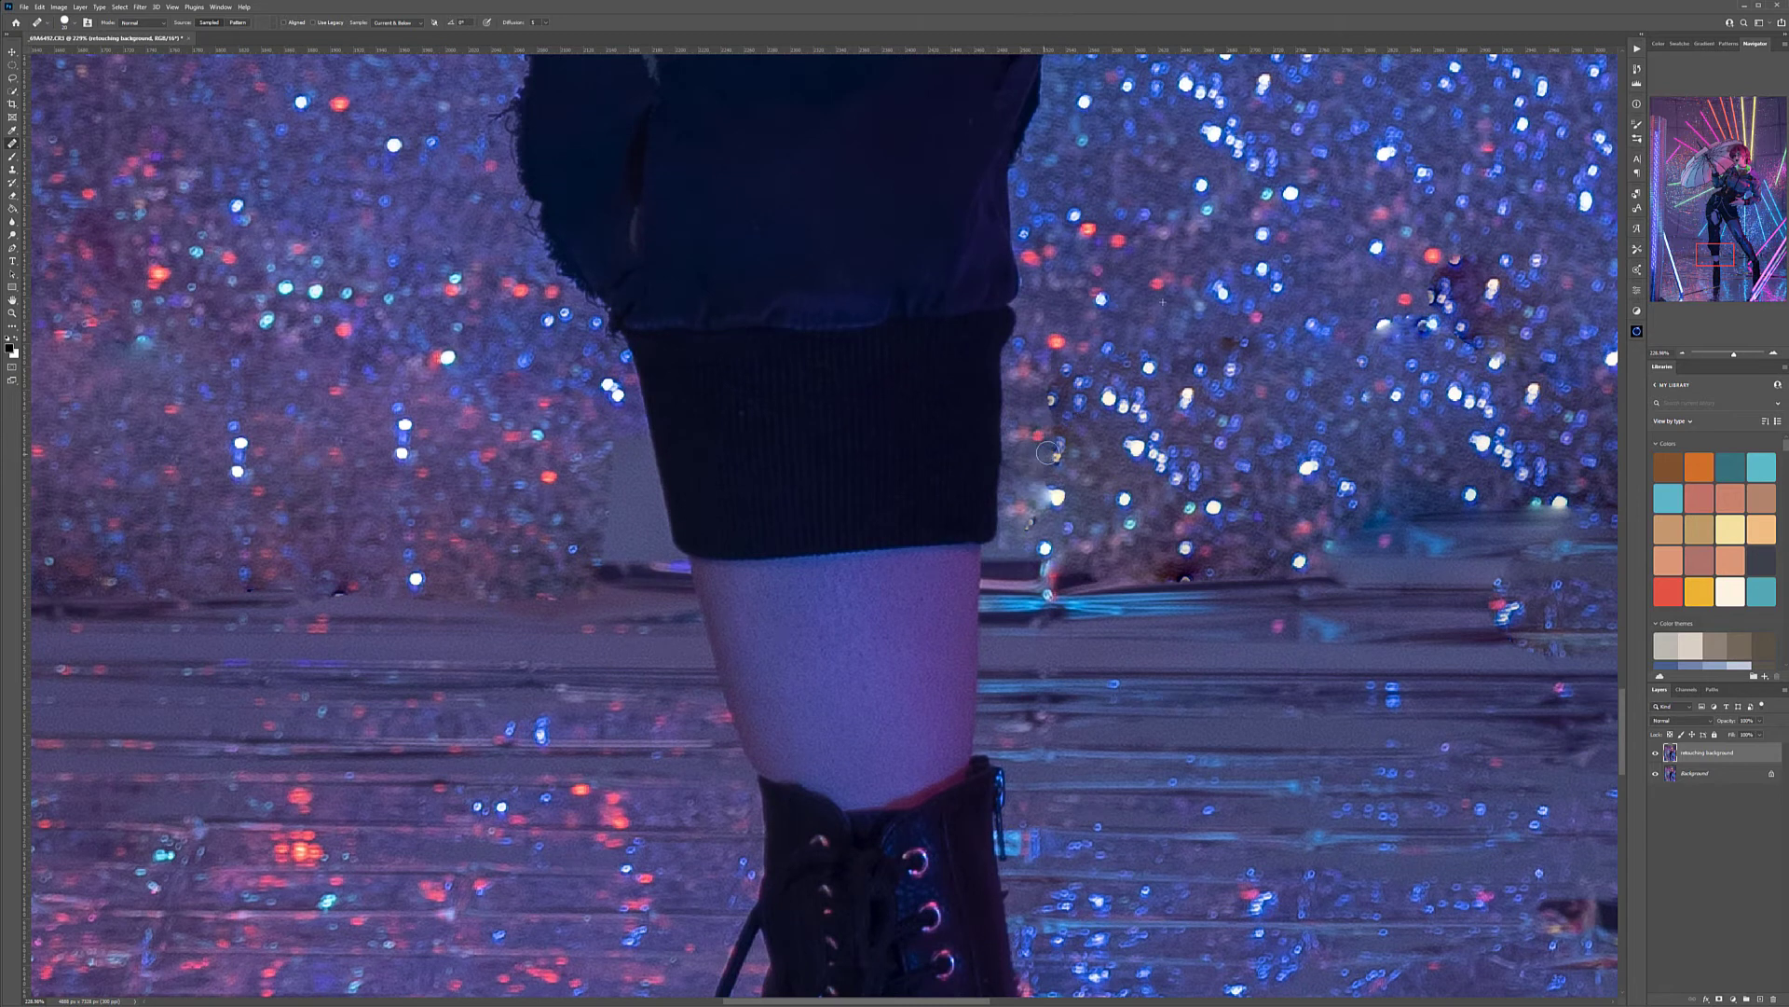
Heal the flat grey patch beside the model's trouser cuff with glitter backdrop texture using the Healing Brush
{"action": "left_click_drag", "start_coordinate": [687, 416], "coordinate": [963, 412]}
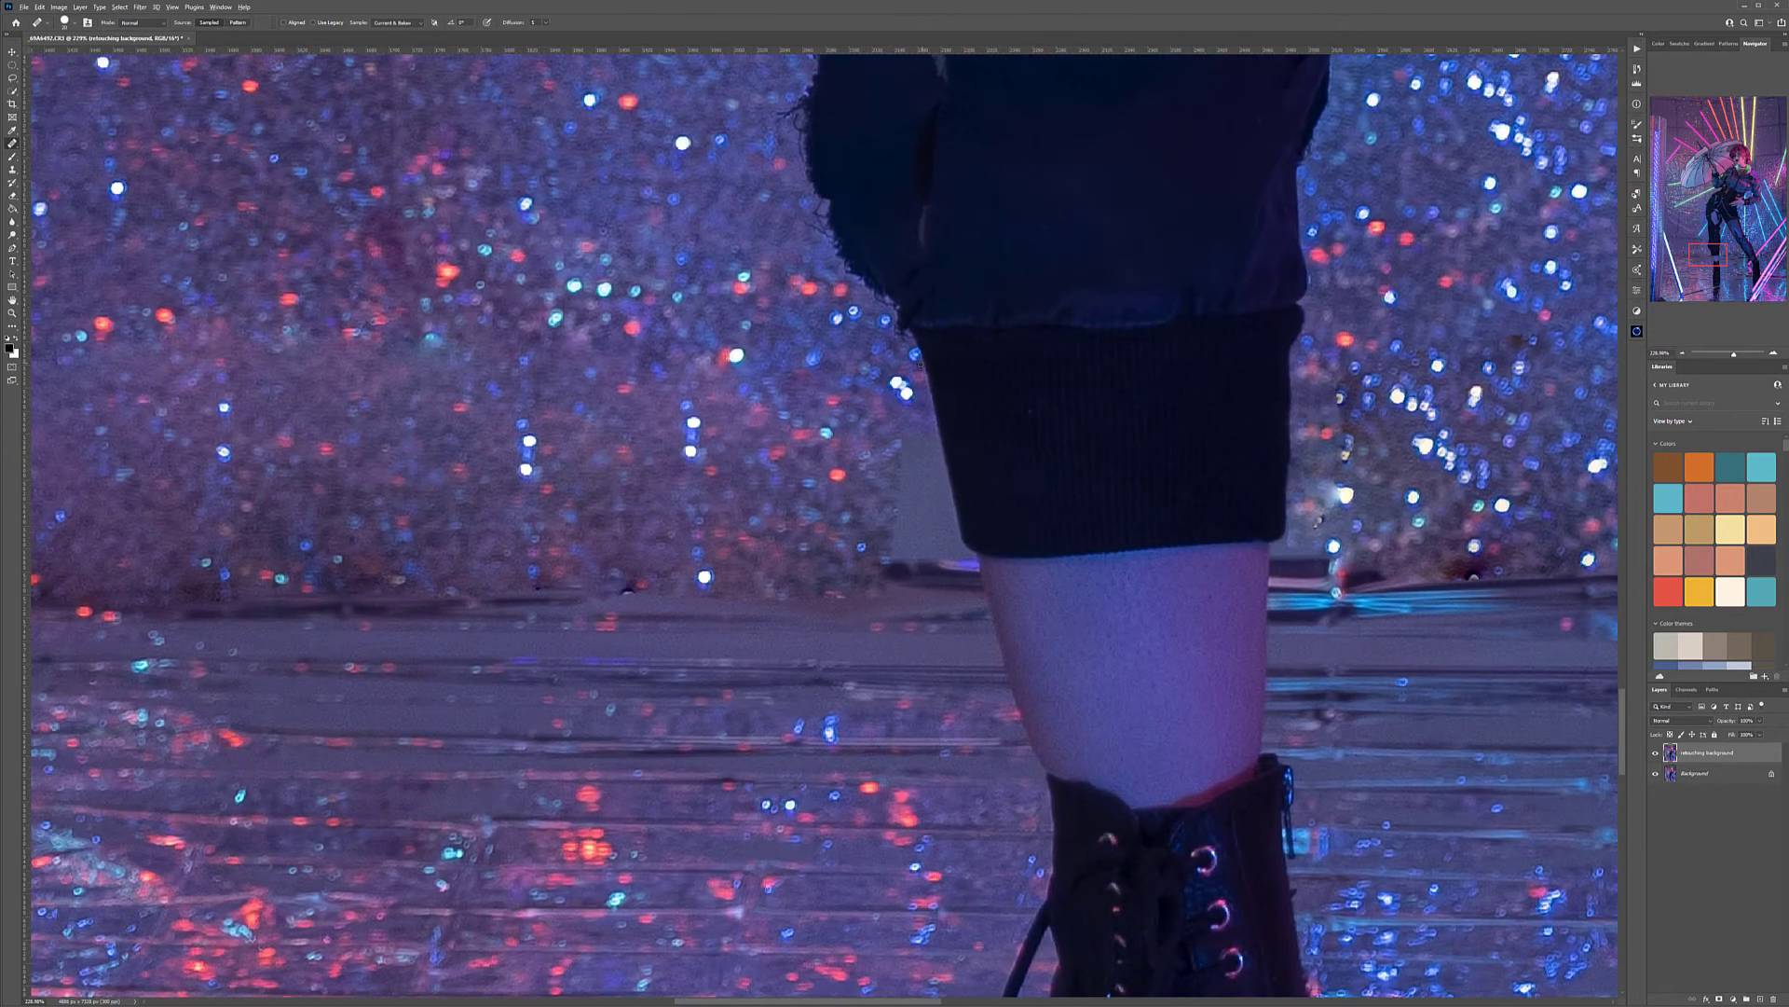
{"action": "mouse_move", "coordinate": [943, 452]}
{"action": "left_mouse_down"}
{"action": "mouse_move", "coordinate": [904, 451]}
{"action": "mouse_move", "coordinate": [898, 475]}
{"action": "mouse_move", "coordinate": [941, 491]}
{"action": "mouse_move", "coordinate": [901, 502]}
{"action": "mouse_move", "coordinate": [921, 520]}
{"action": "mouse_move", "coordinate": [894, 537]}
{"action": "mouse_move", "coordinate": [940, 524]}
{"action": "left_mouse_up"}
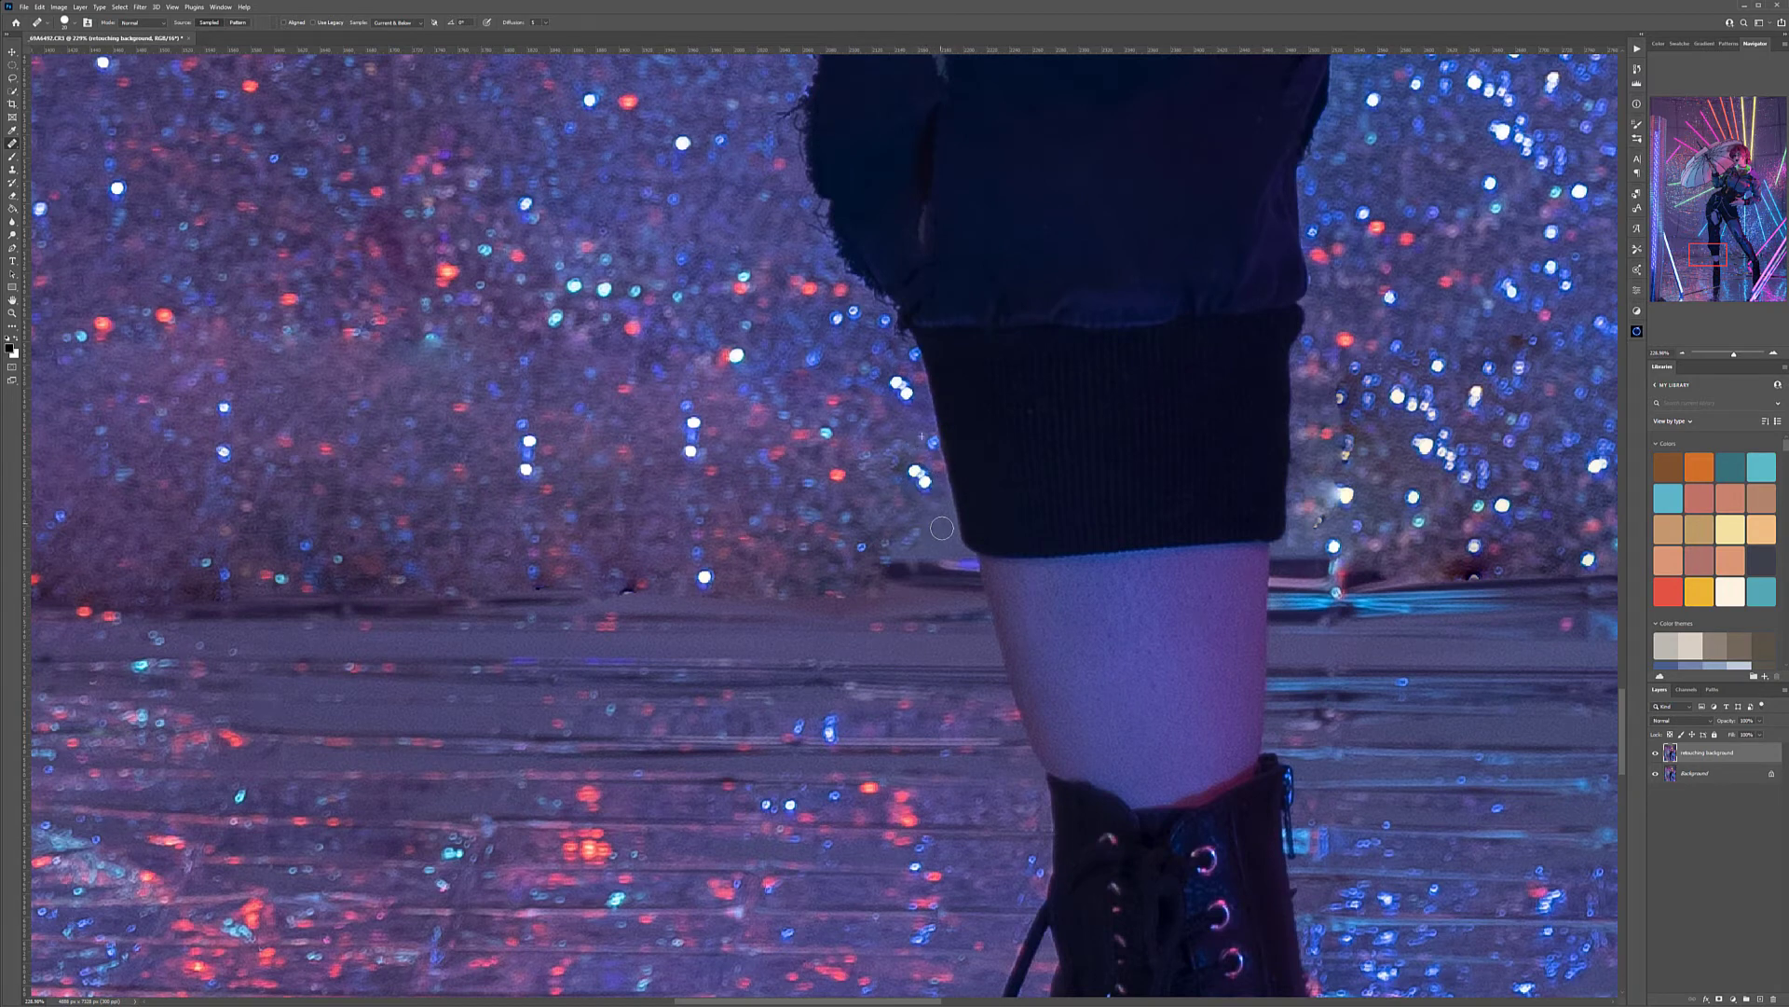
{"action": "scroll", "coordinate": [763, 503], "scroll_direction": "down", "scroll_amount": 2}
{"action": "scroll", "coordinate": [763, 503], "scroll_direction": "down", "scroll_amount": 2}
{"action": "key", "text": "alt+space"}
{"action": "key", "text": "Escape"}
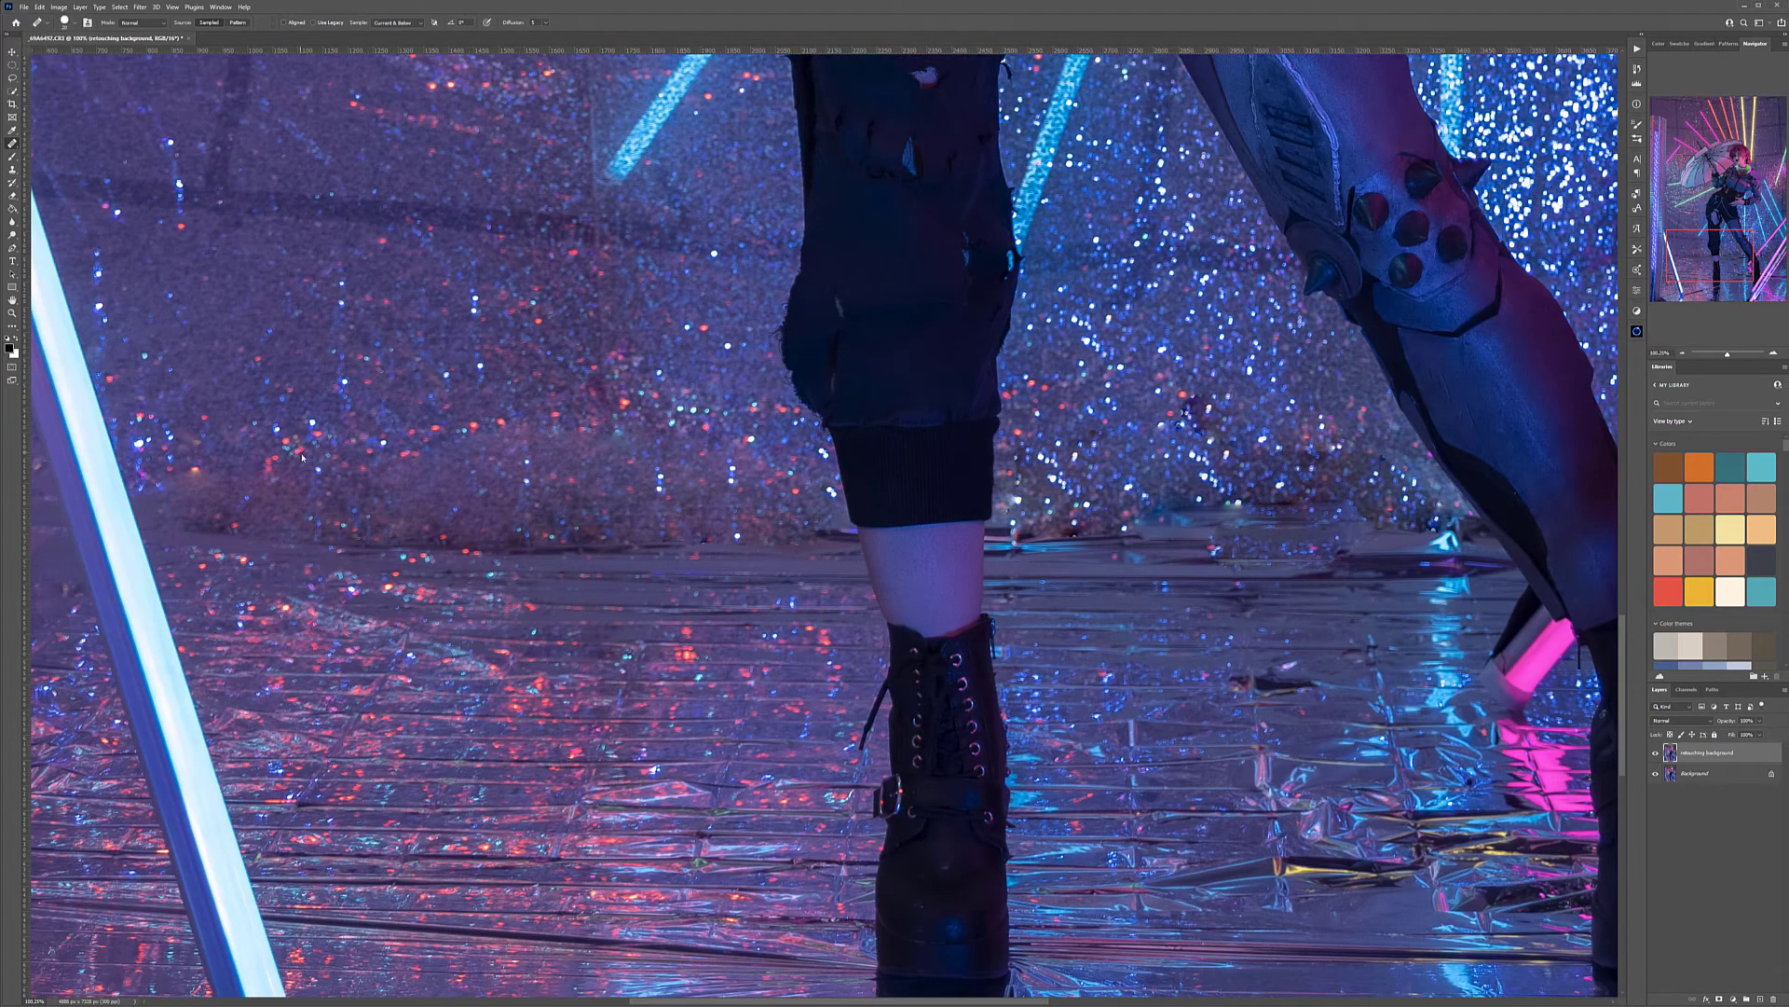
Heal the background beside the slanted white tube light, where the backdrop meets the foil floor
{"action": "left_click_drag", "start_coordinate": [301, 456], "coordinate": [993, 417]}
{"action": "left_click_drag", "start_coordinate": [783, 515], "coordinate": [923, 329]}
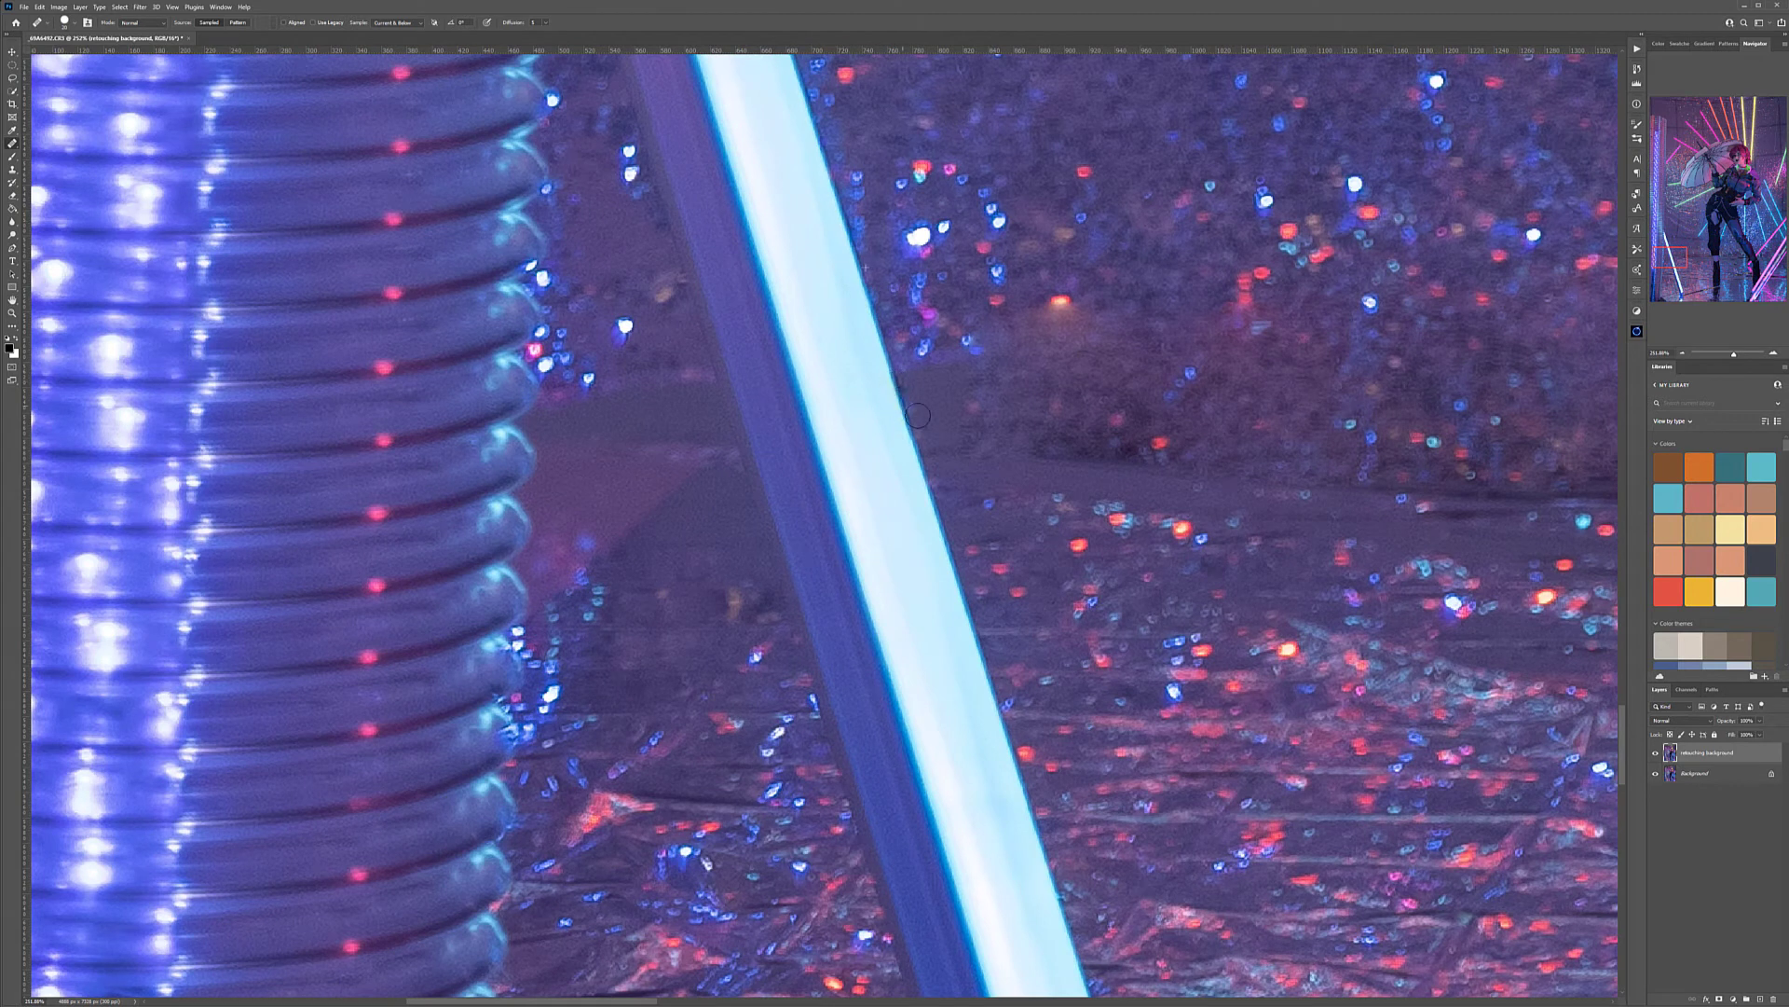
{"action": "left_click", "coordinate": [969, 396]}
{"action": "left_click", "coordinate": [972, 392]}
Compare the whole photo with the retouching background layer hidden and shown to check the background cleanup
{"action": "key", "text": "ctrl+0"}
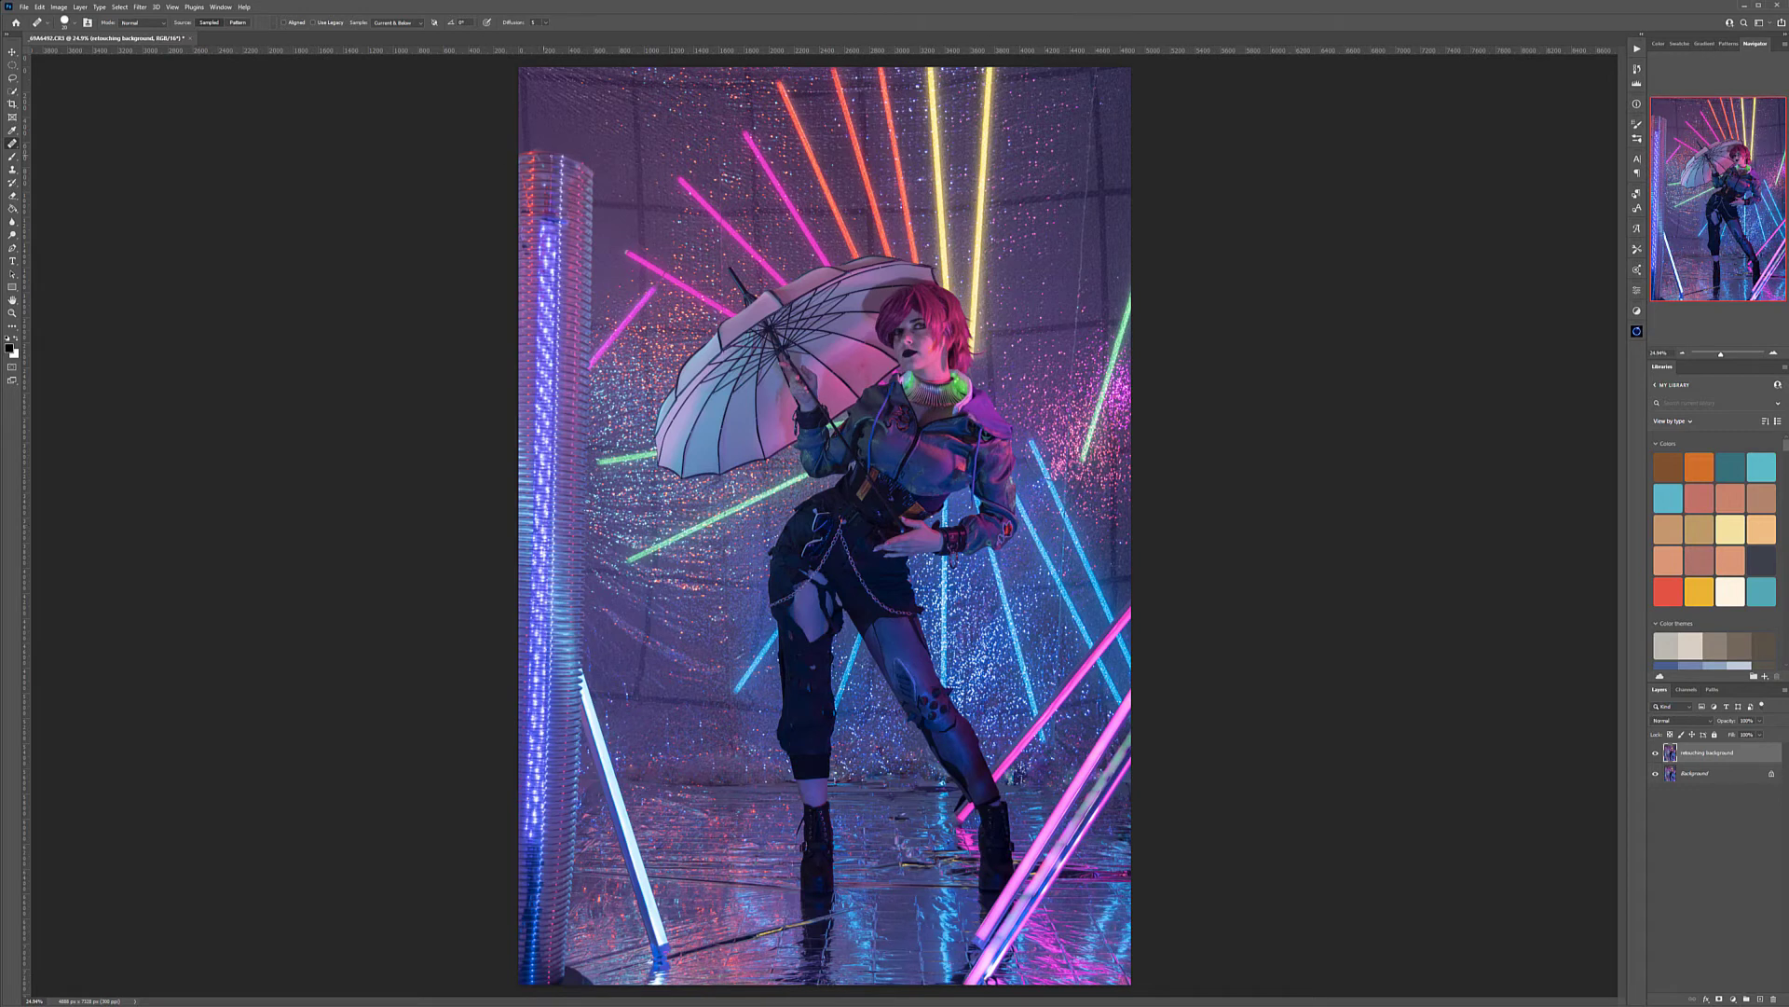
{"action": "scroll", "coordinate": [699, 365], "scroll_direction": "down", "scroll_amount": 4}
{"action": "scroll", "coordinate": [699, 366], "scroll_direction": "up", "scroll_amount": 1}
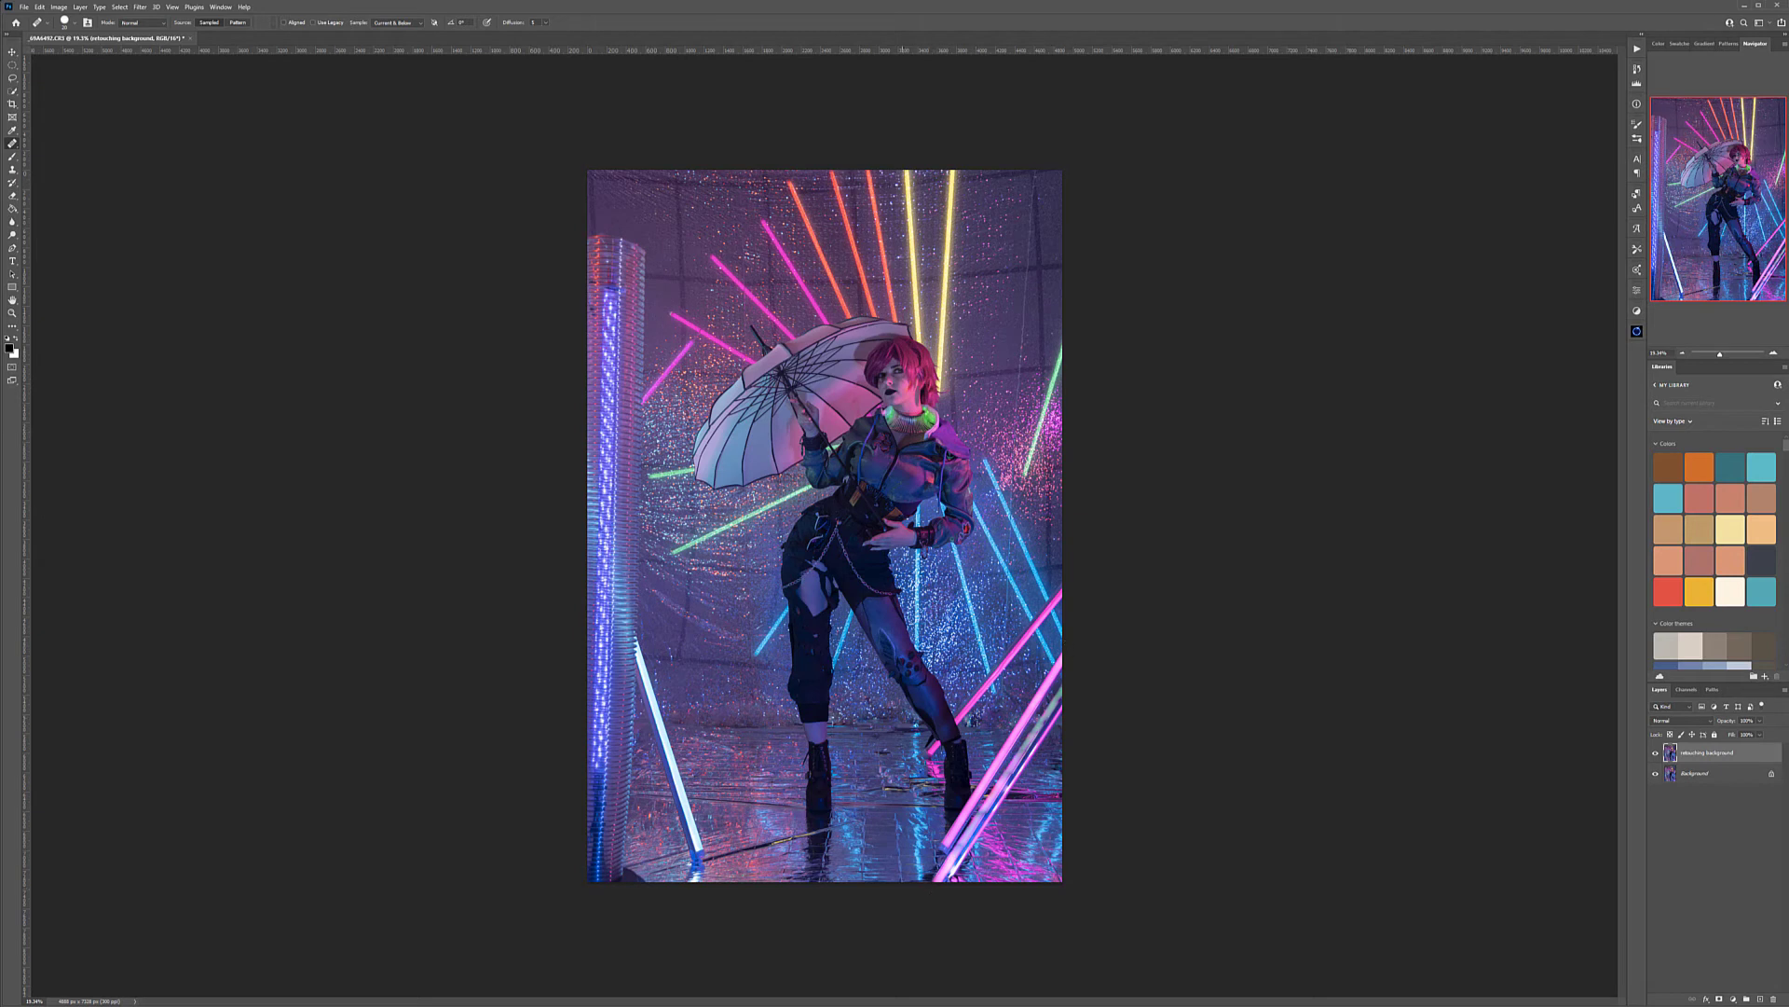
{"action": "left_click", "coordinate": [1660, 752]}
{"action": "left_click", "coordinate": [1660, 752]}
{"action": "left_click", "coordinate": [1660, 752]}
{"action": "left_click", "coordinate": [1660, 753]}
{"action": "left_click", "coordinate": [1660, 752]}
{"action": "left_click", "coordinate": [1660, 752]}
Create a new layer named retouching and heal the blemishes on the model's chin with a smaller Healing Brush
{"action": "left_click", "coordinate": [1759, 998]}
{"action": "key", "text": "Return"}
{"action": "scroll", "coordinate": [918, 382], "scroll_direction": "up", "scroll_amount": 15}
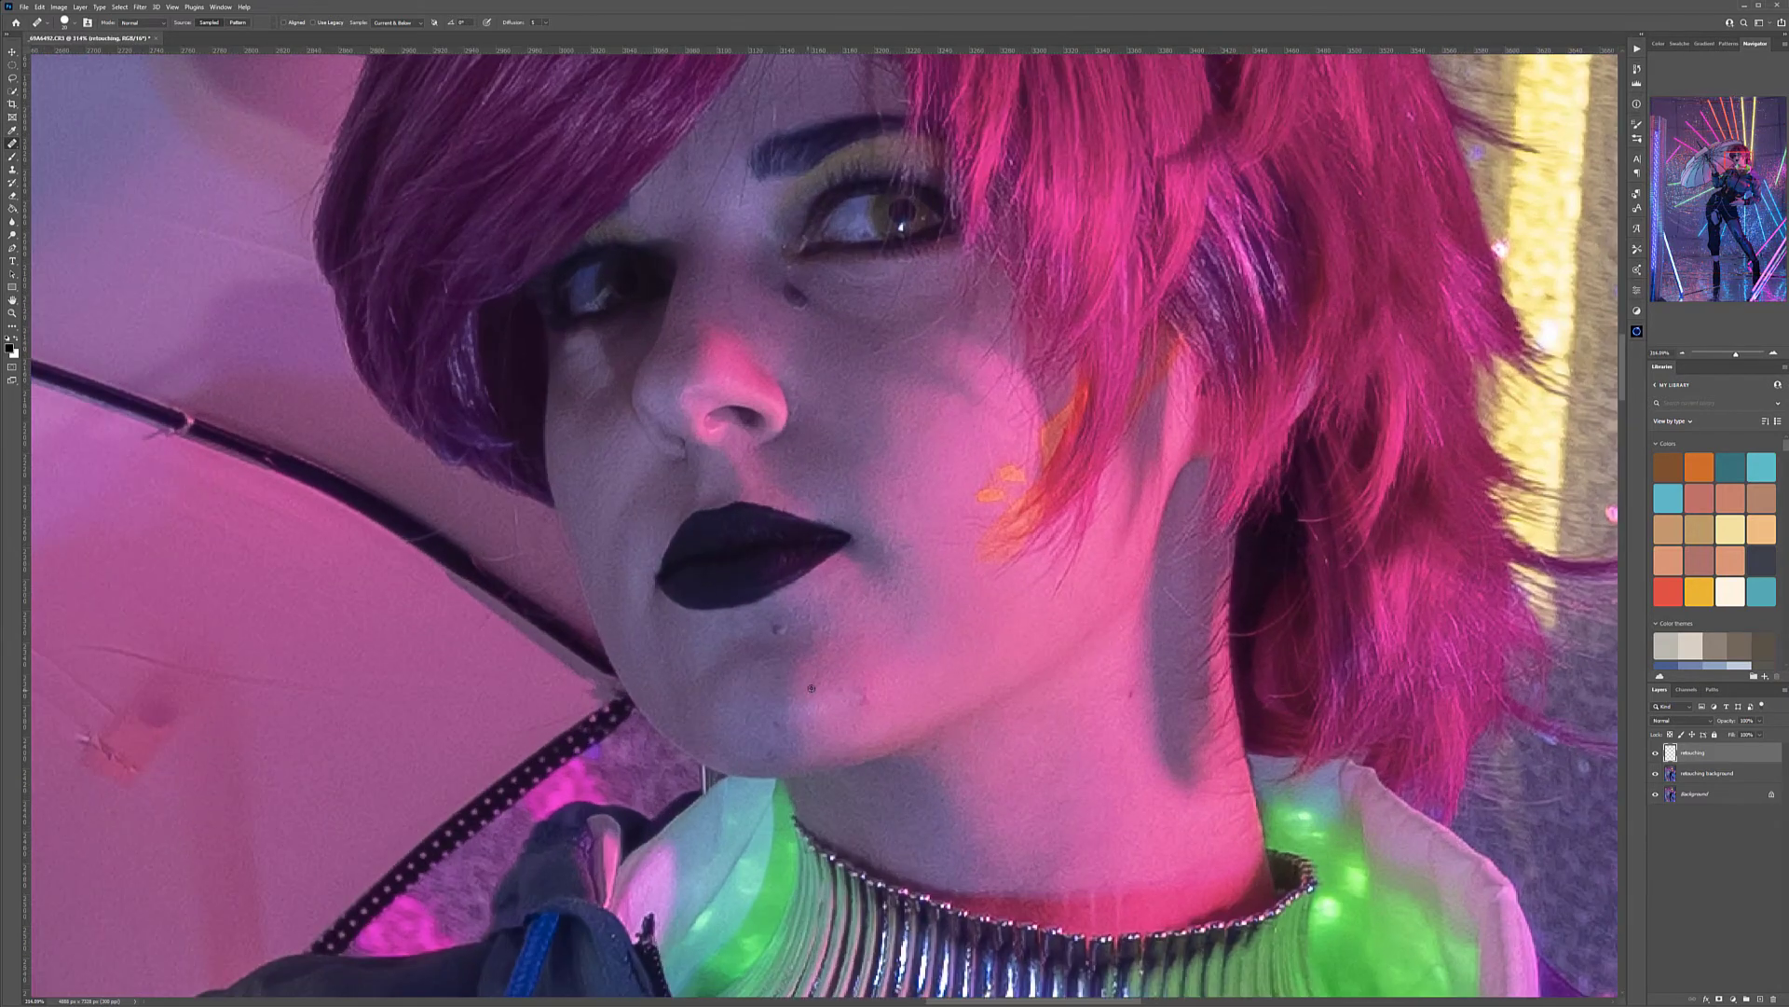
{"action": "scroll", "coordinate": [811, 688], "scroll_direction": "up", "scroll_amount": 3}
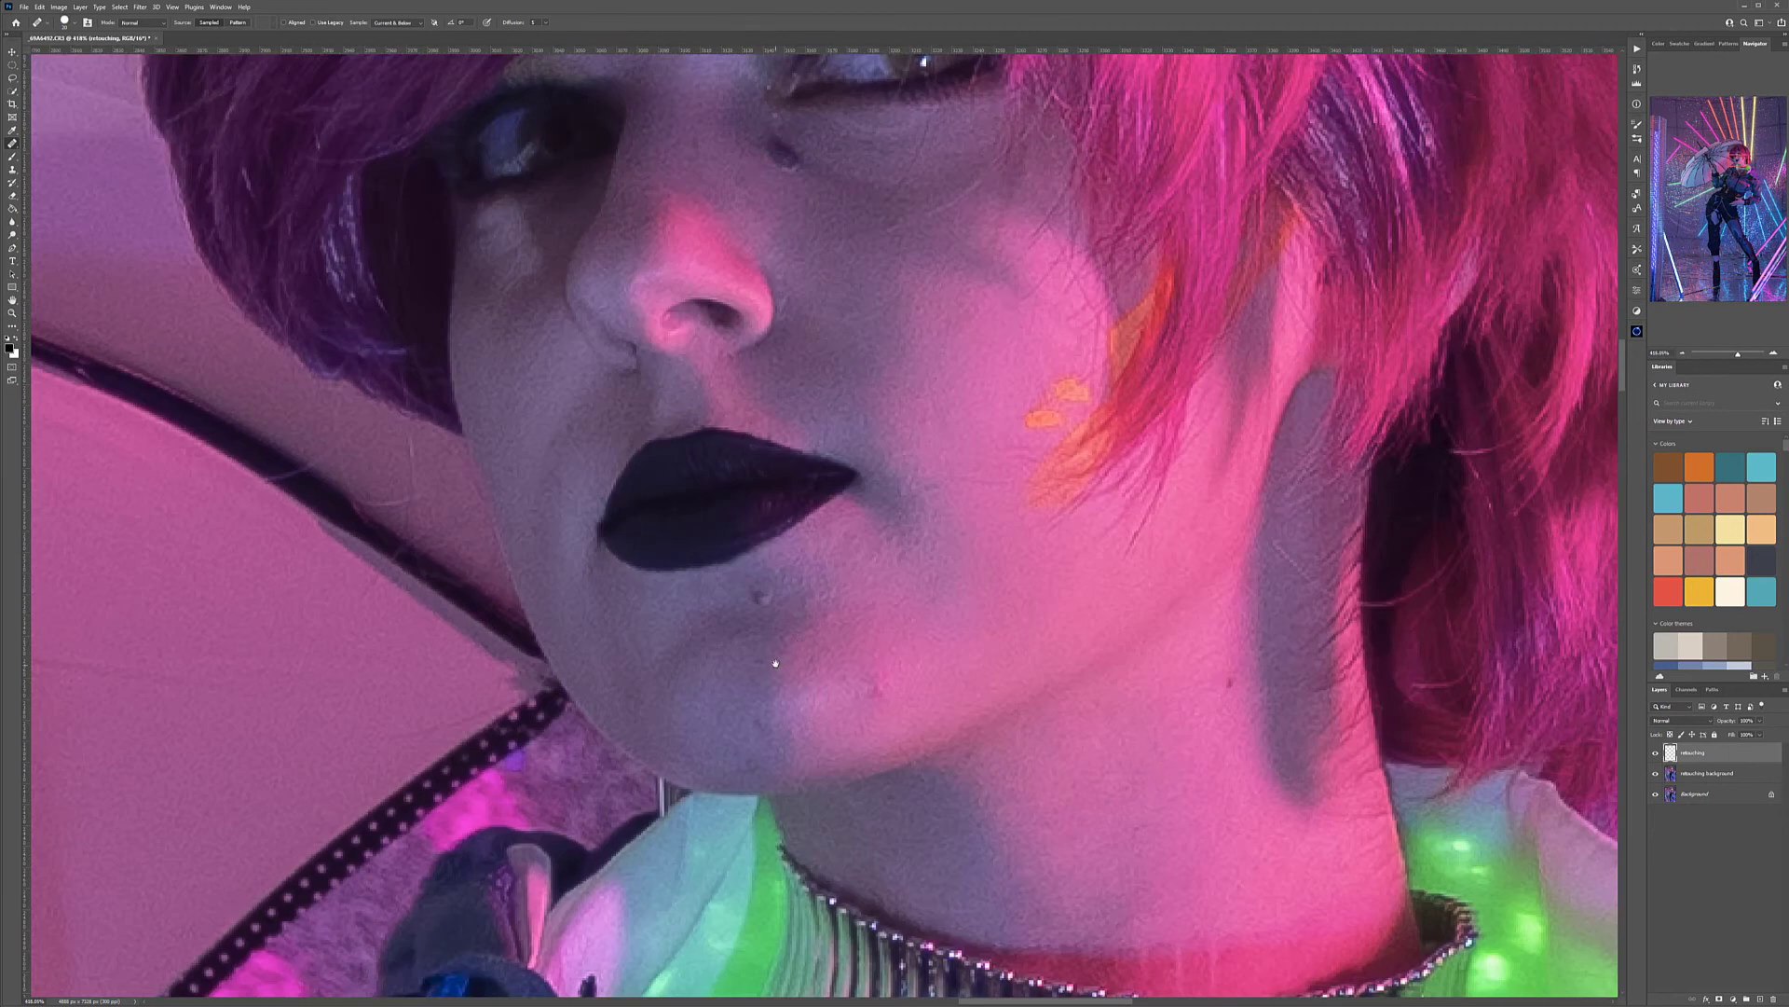
{"action": "left_click_drag", "start_coordinate": [775, 663], "coordinate": [830, 557]}
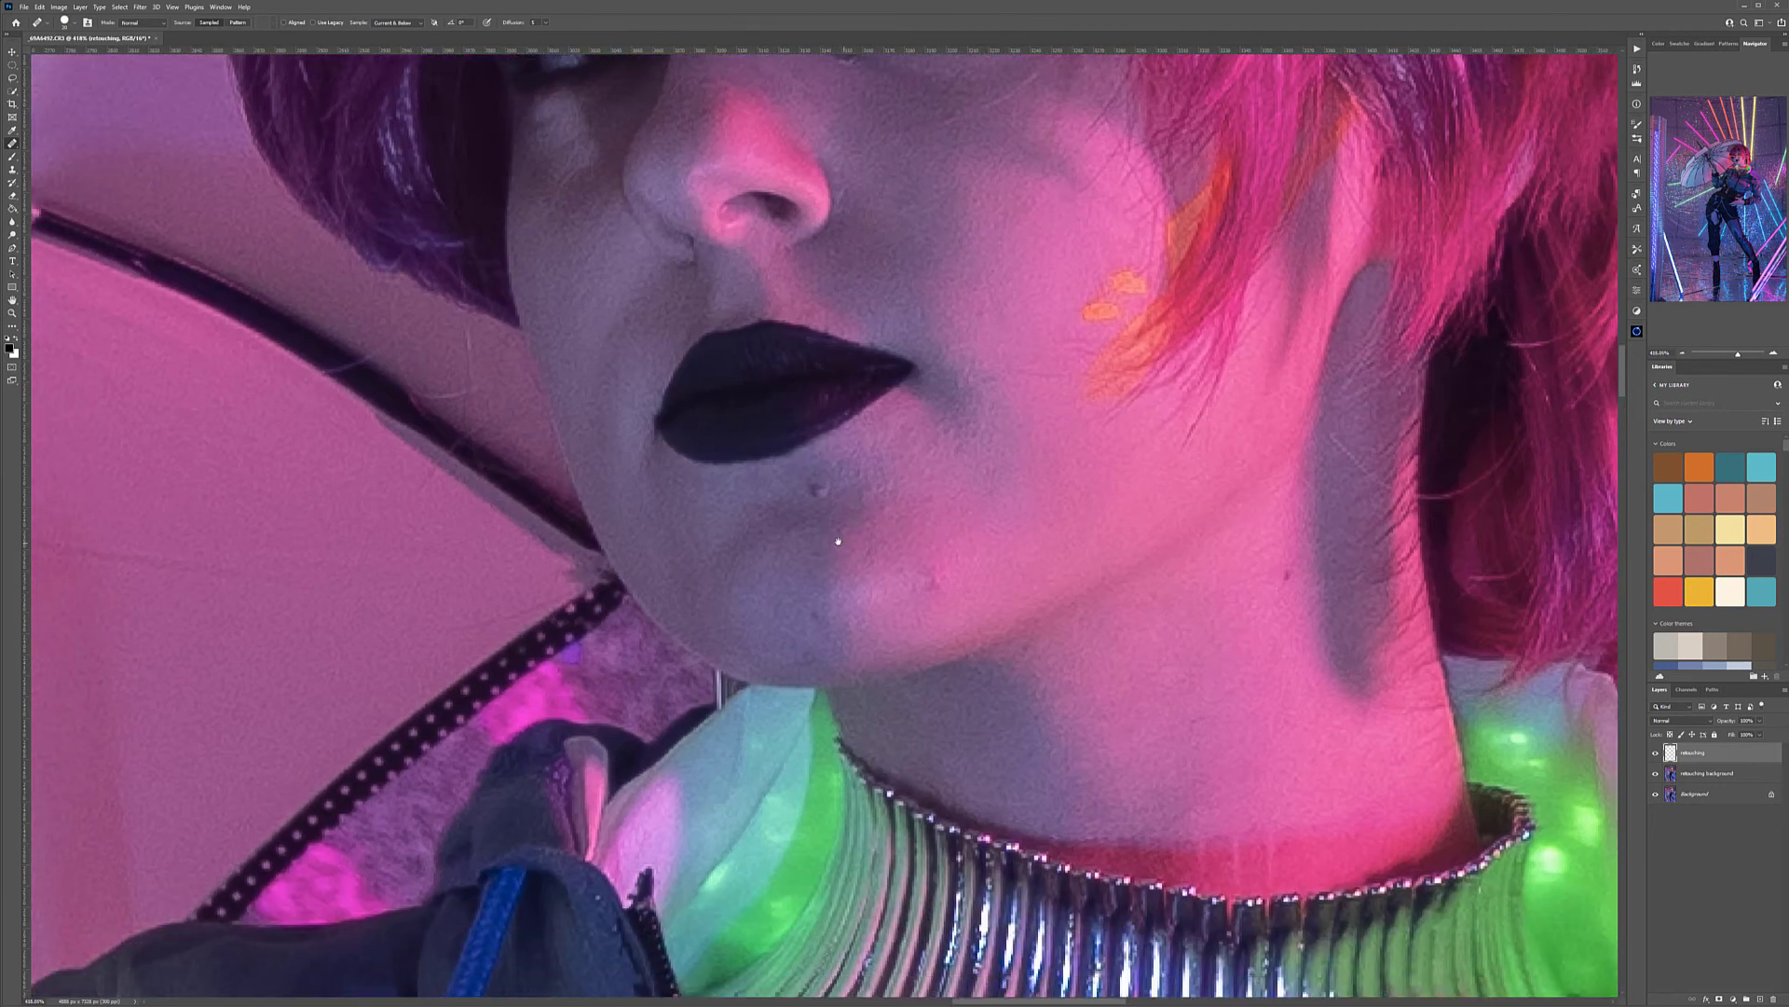
{"action": "key", "text": "["}
{"action": "key", "text": "["}
{"action": "key", "text": "["}
{"action": "left_click", "coordinate": [781, 507]}
{"action": "left_click", "coordinate": [817, 489]}
{"action": "left_click", "coordinate": [815, 559]}
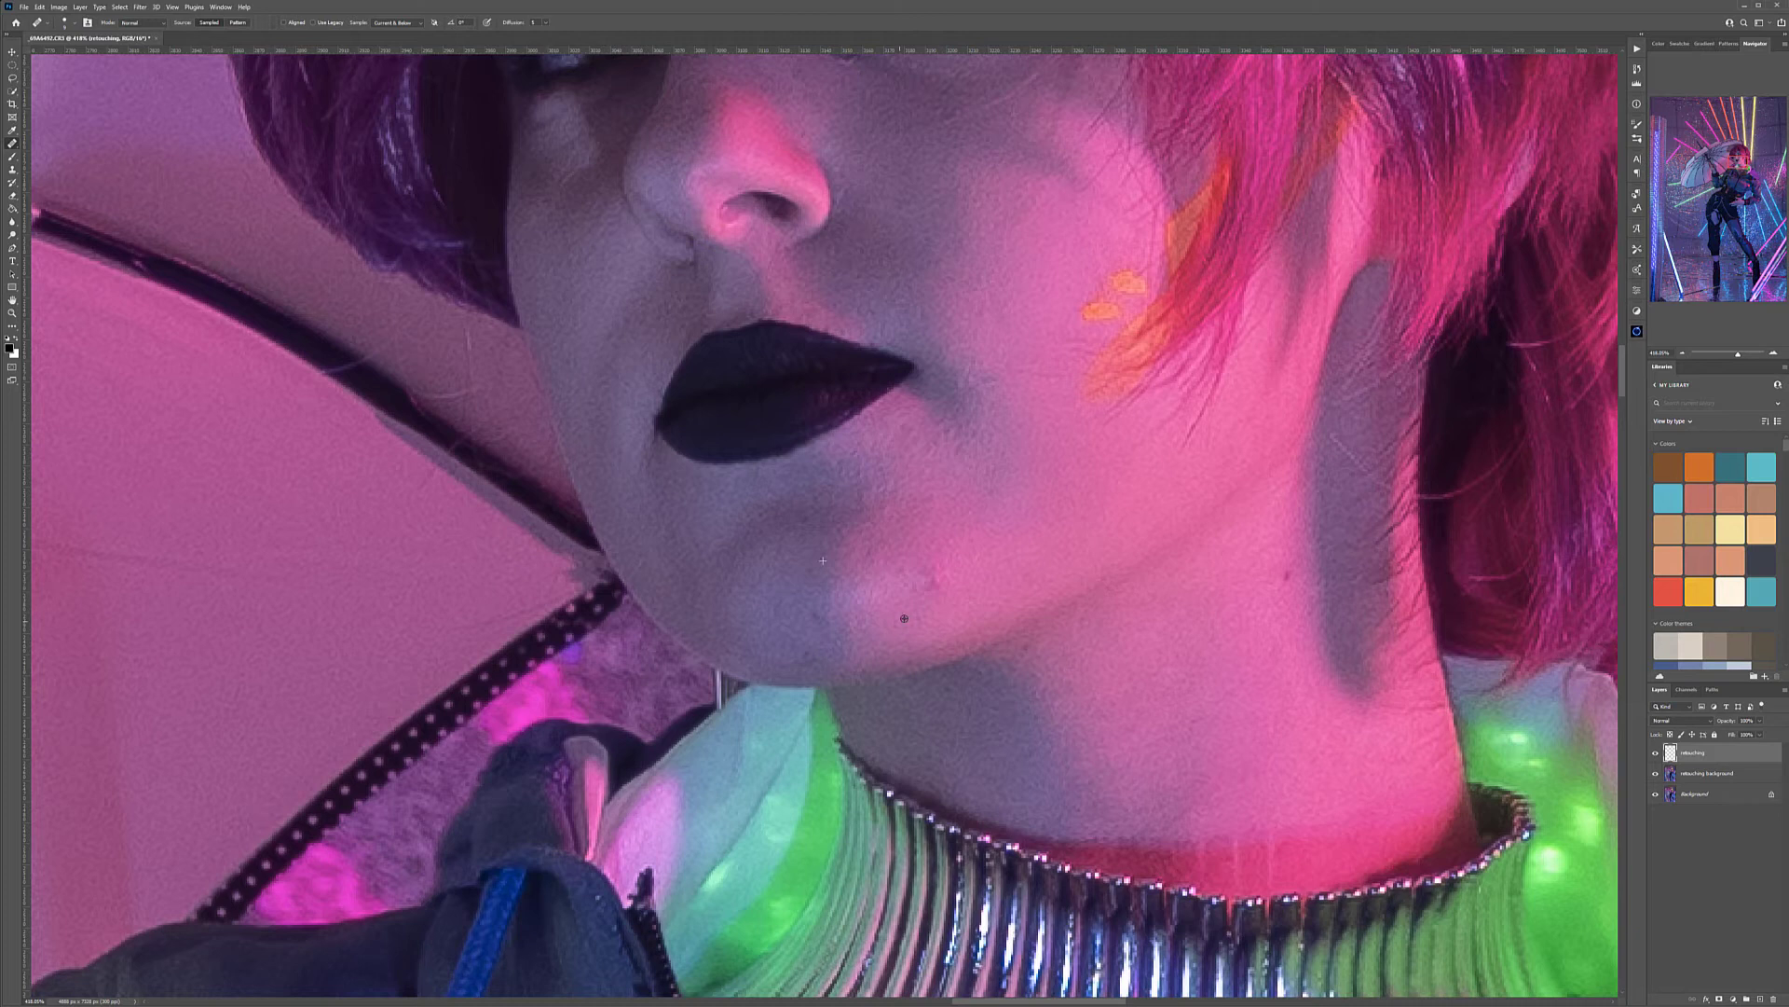
{"action": "left_click", "coordinate": [928, 576]}
{"action": "left_click", "coordinate": [912, 575]}
Heal the remaining spots on the model's neck and cheek, under the eye and beside the nose
{"action": "left_click_drag", "start_coordinate": [1169, 594], "coordinate": [926, 607]}
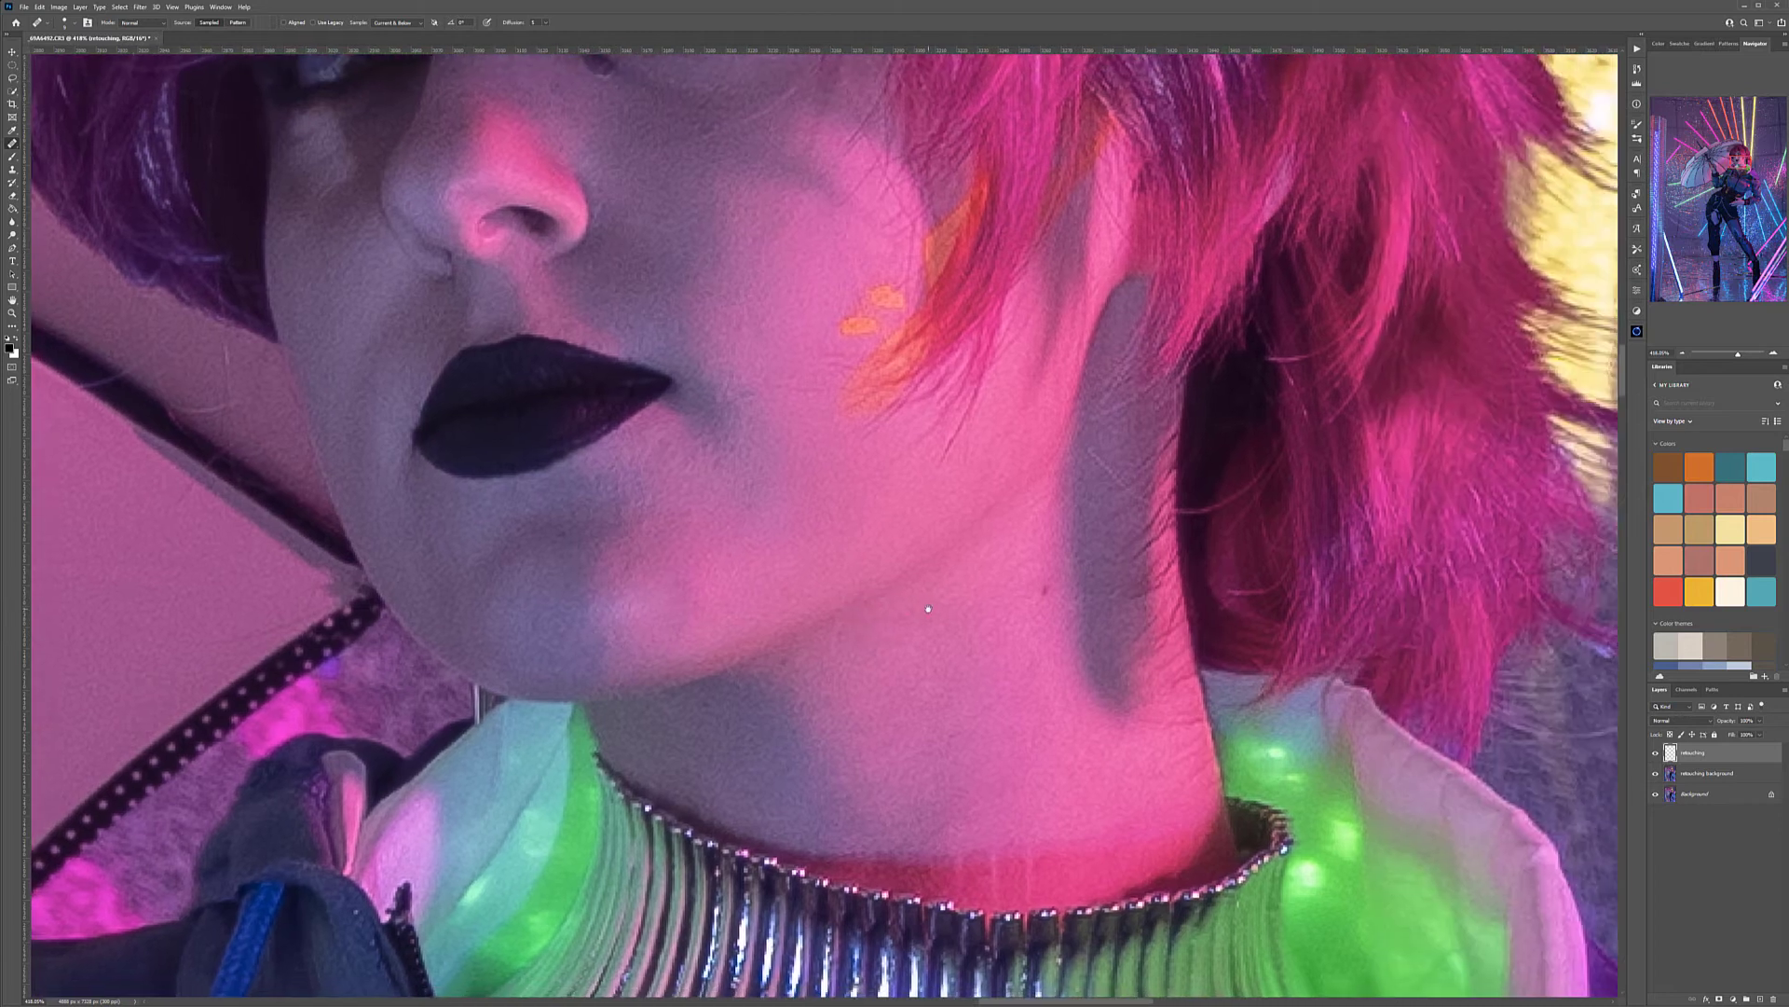
{"action": "left_click_drag", "start_coordinate": [903, 534], "coordinate": [984, 695]}
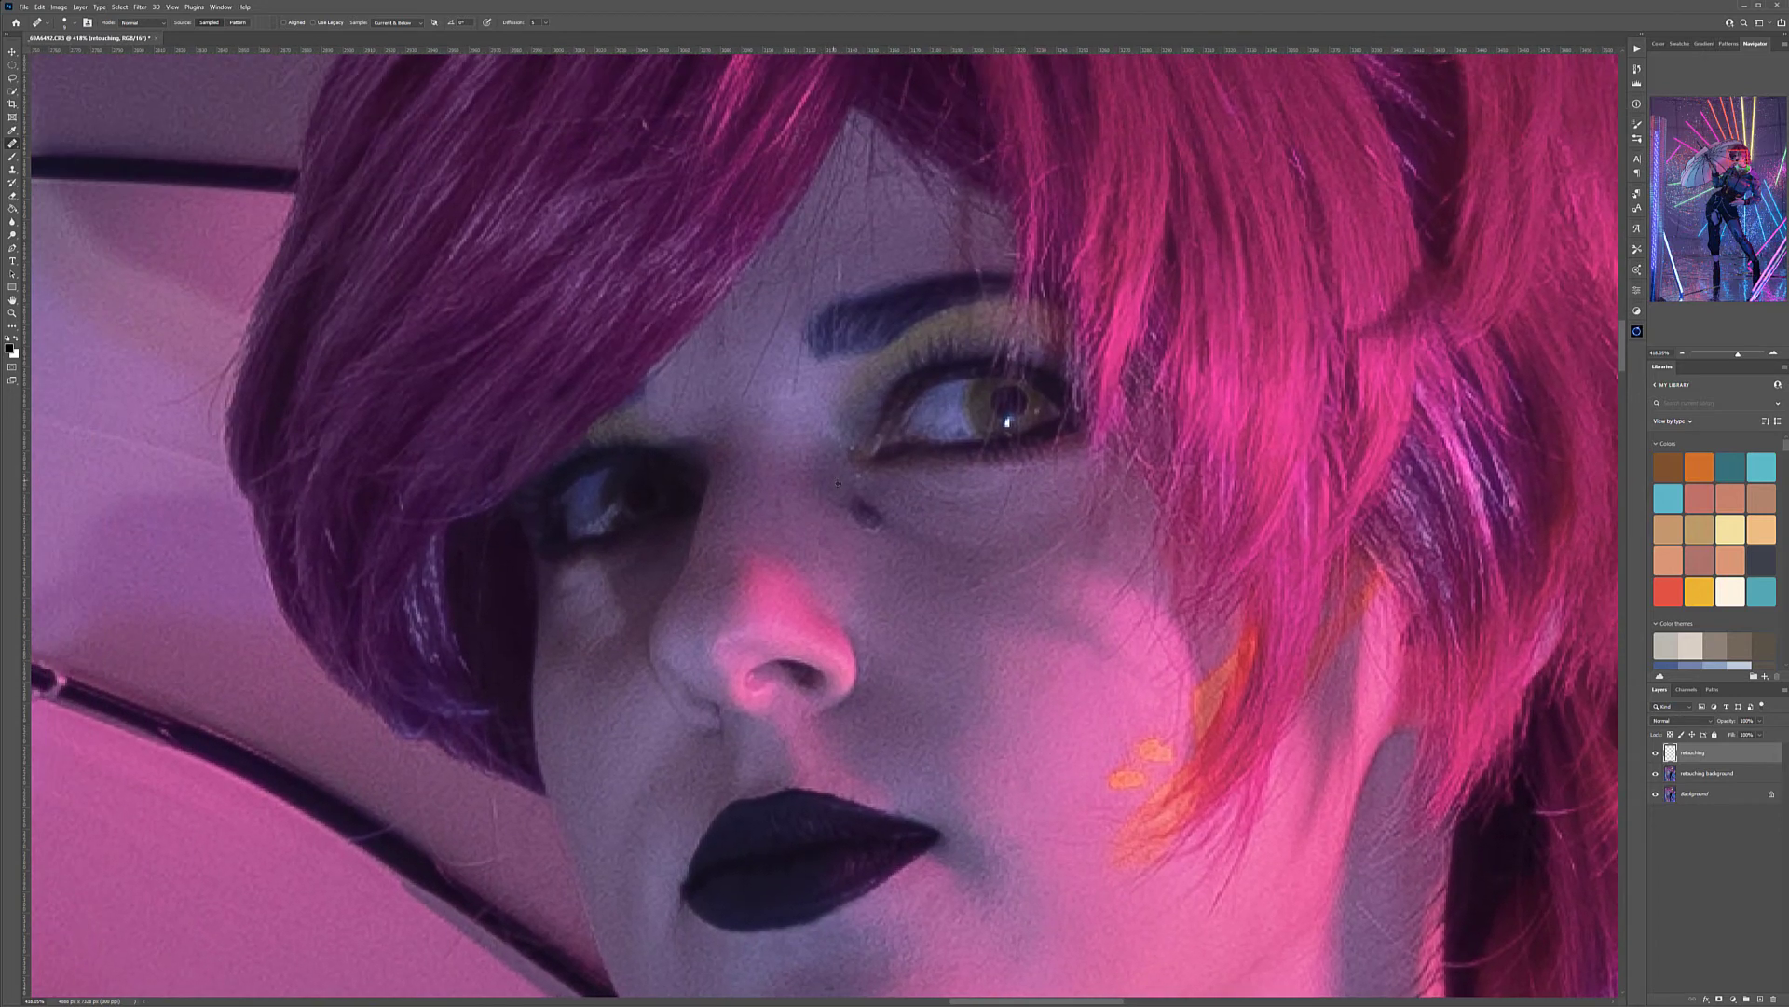
{"action": "left_click", "coordinate": [838, 483], "text": "alt"}
{"action": "left_click_drag", "start_coordinate": [863, 502], "coordinate": [879, 521]}
{"action": "left_click_drag", "start_coordinate": [1017, 411], "coordinate": [999, 411]}
{"action": "left_click_drag", "start_coordinate": [900, 594], "coordinate": [1064, 373]}
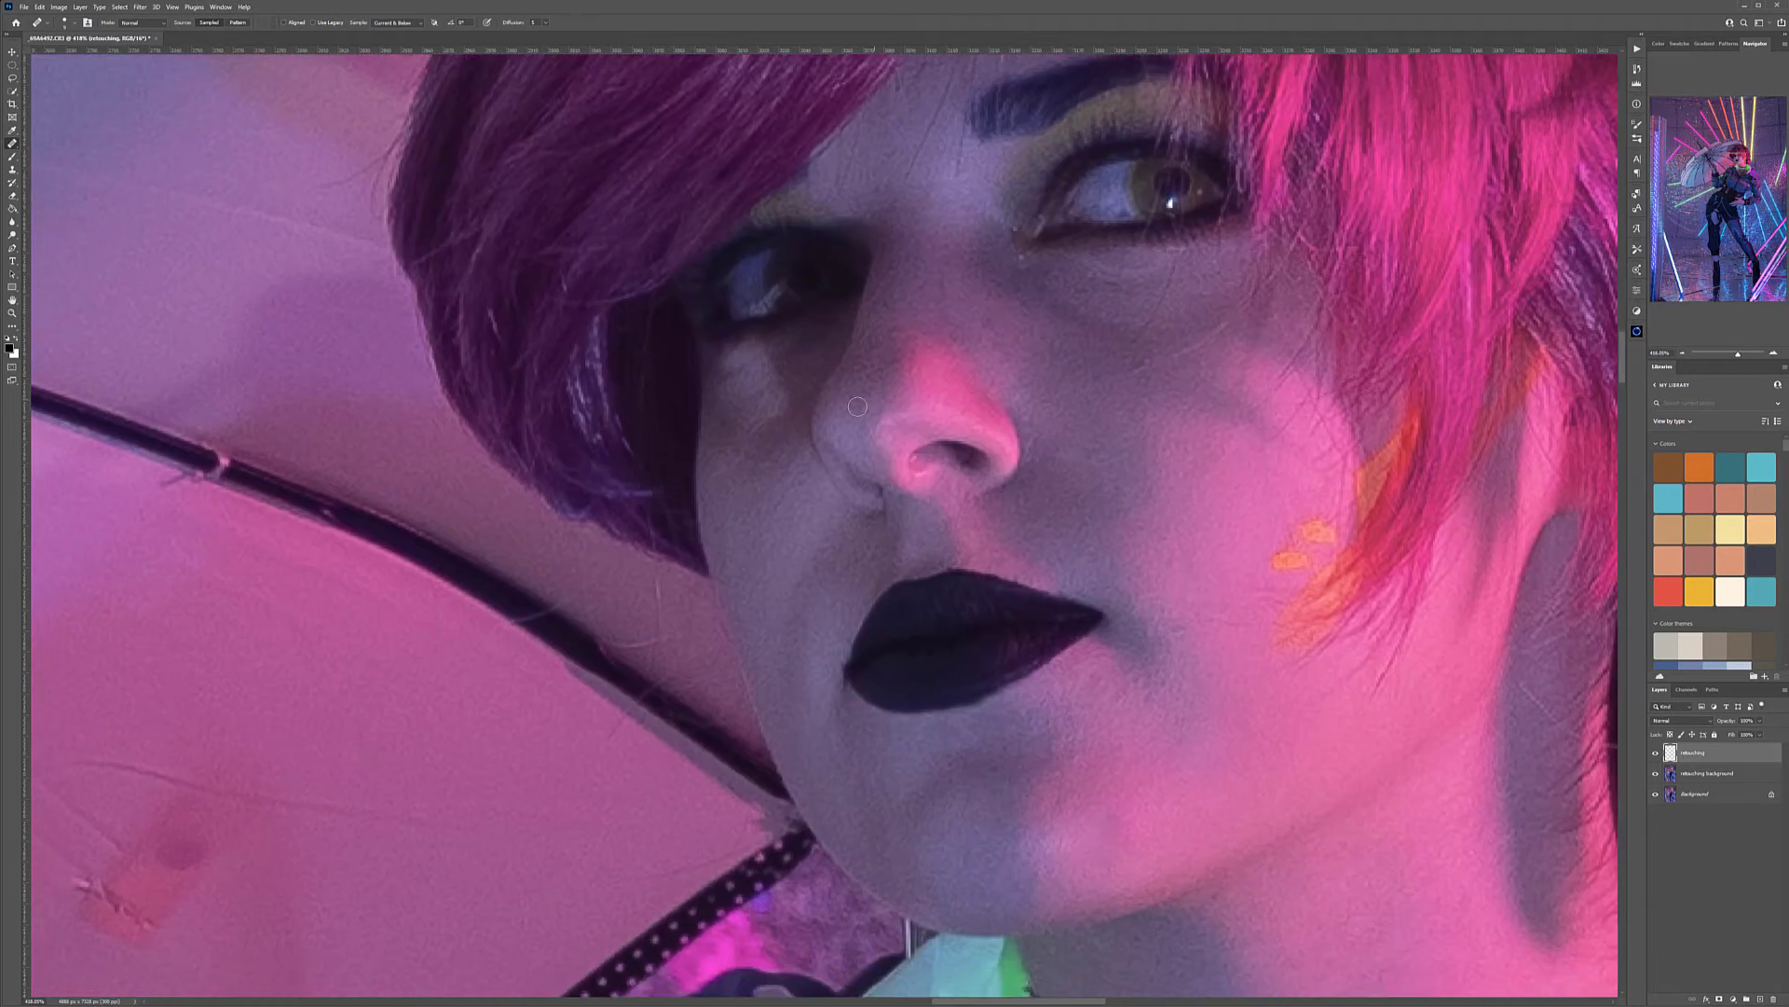
{"action": "mouse_move", "coordinate": [1226, 630]}
{"action": "left_mouse_down"}
{"action": "mouse_move", "coordinate": [885, 442]}
{"action": "mouse_move", "coordinate": [878, 488]}
{"action": "left_mouse_up"}
{"action": "left_click", "coordinate": [867, 487]}
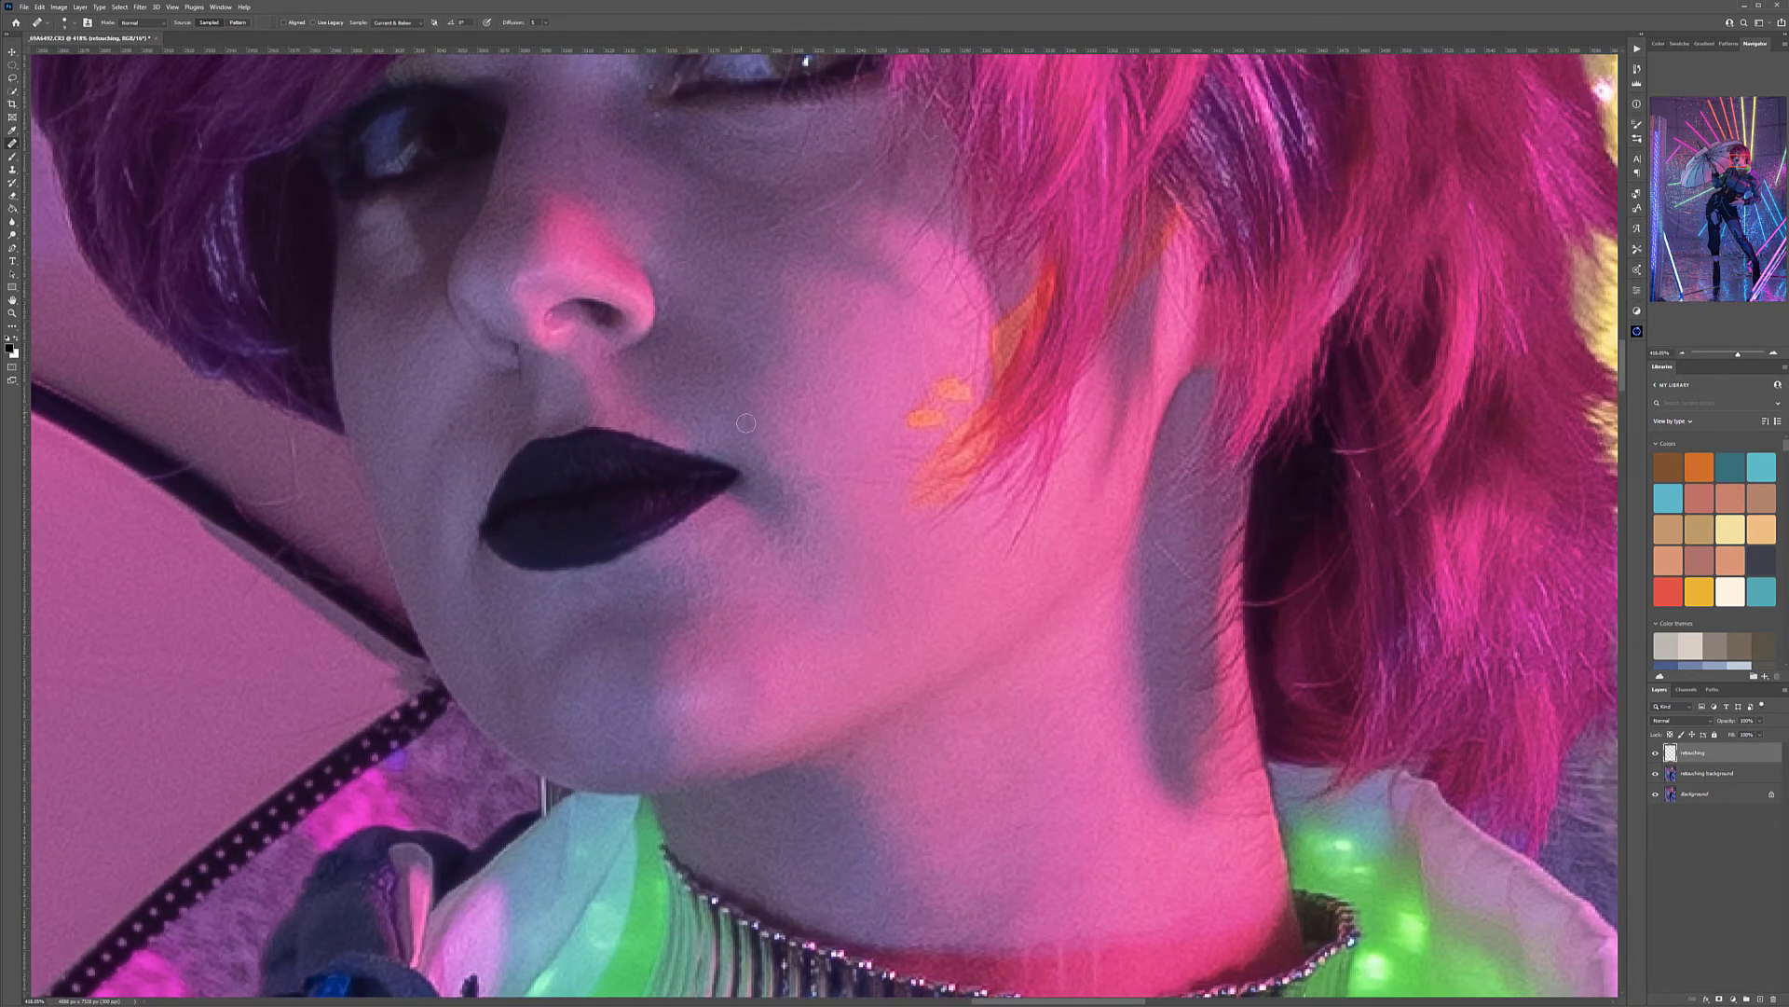
Go over the skin of the lower face, neck and chest below the necklace for small blemishes
{"action": "left_click_drag", "start_coordinate": [1053, 413], "coordinate": [876, 439]}
{"action": "left_click_drag", "start_coordinate": [899, 922], "coordinate": [922, 327]}
{"action": "left_click_drag", "start_coordinate": [832, 551], "coordinate": [1159, 448]}
{"action": "left_click_drag", "start_coordinate": [907, 531], "coordinate": [1091, 563]}
{"action": "left_click_drag", "start_coordinate": [798, 571], "coordinate": [887, 149]}
{"action": "mouse_move", "coordinate": [1041, 486]}
{"action": "left_mouse_down"}
{"action": "mouse_move", "coordinate": [668, 543]}
{"action": "mouse_move", "coordinate": [499, 678]}
{"action": "left_mouse_up"}
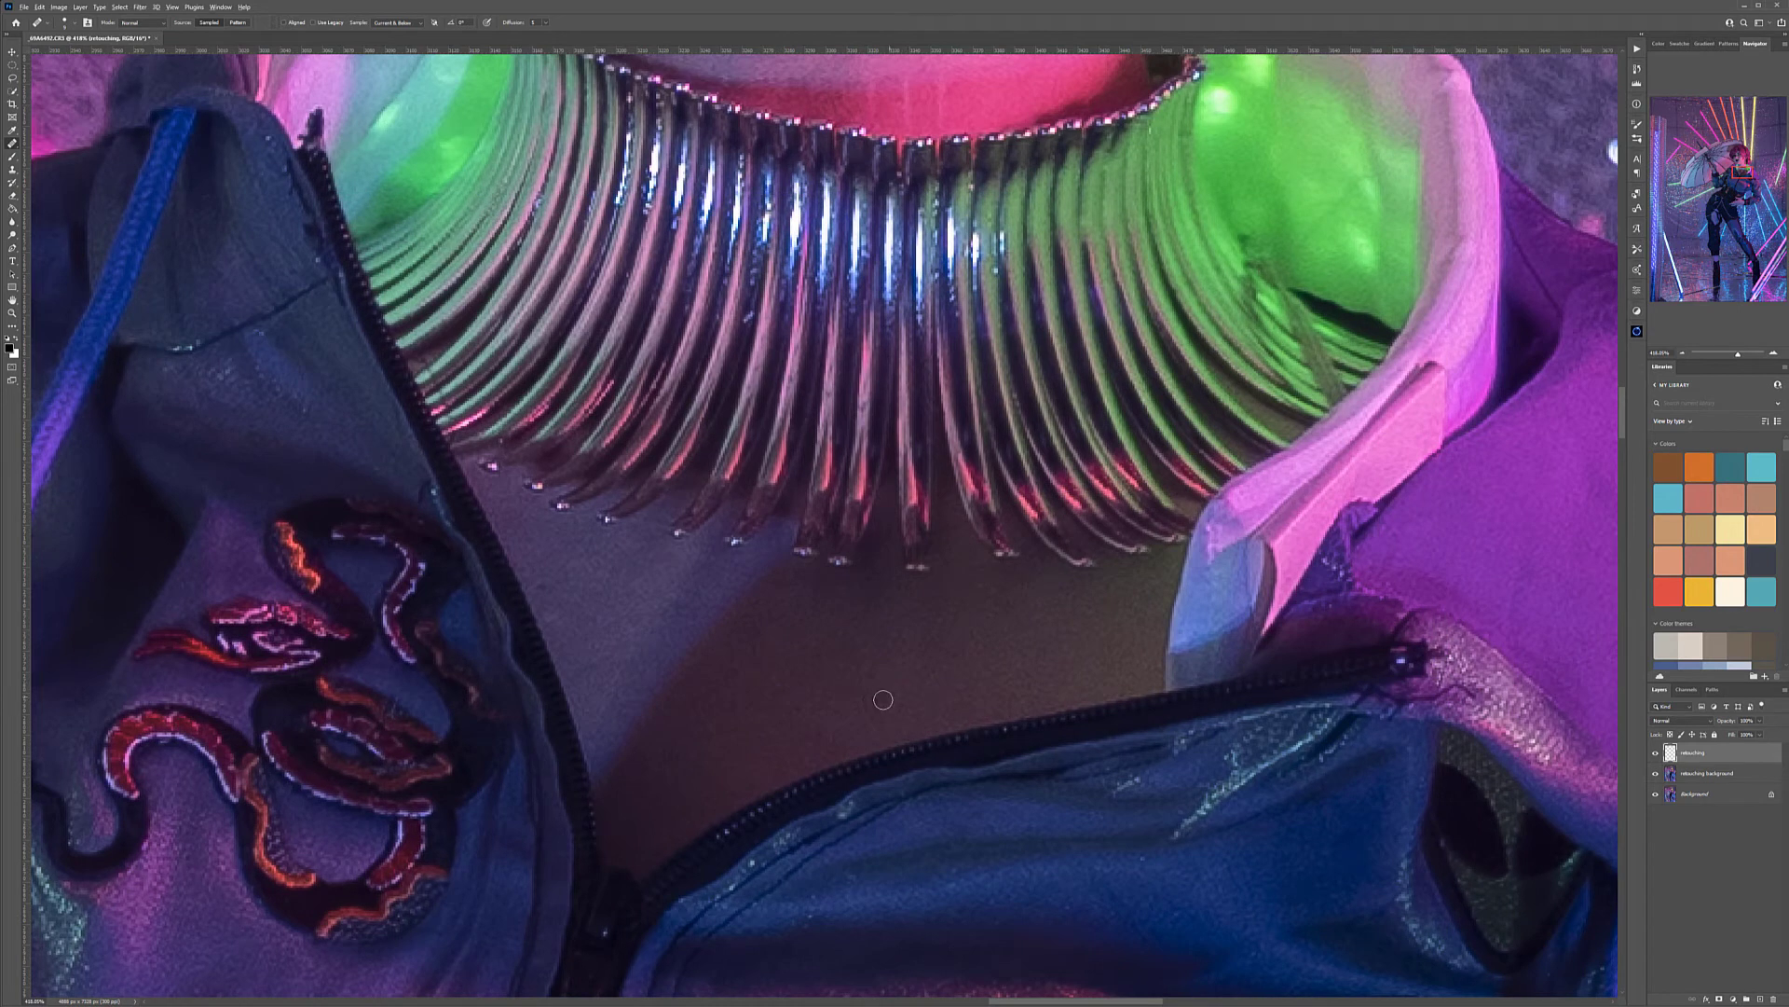
{"action": "left_click_drag", "start_coordinate": [1071, 442], "coordinate": [802, 649]}
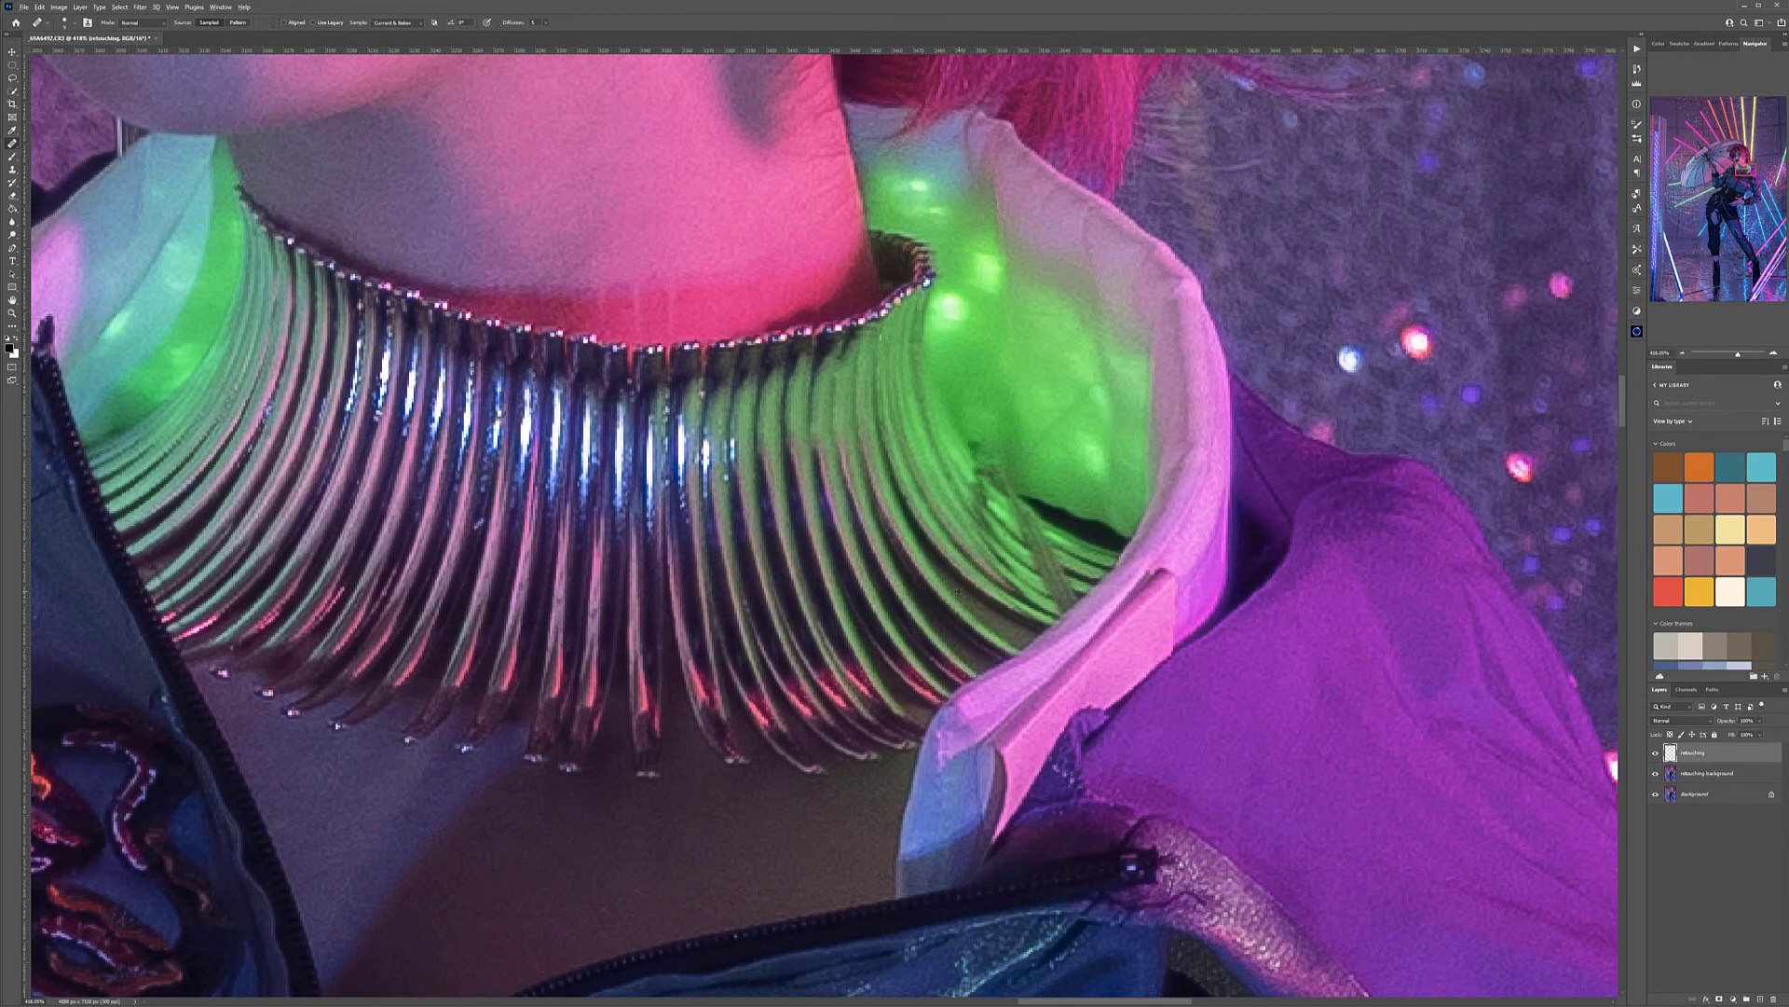
Heal the dark spots on the thumb of the hand holding the umbrella
{"action": "scroll", "coordinate": [1102, 457], "scroll_direction": "down", "scroll_amount": 8}
{"action": "scroll", "coordinate": [1089, 536], "scroll_direction": "down", "scroll_amount": 3}
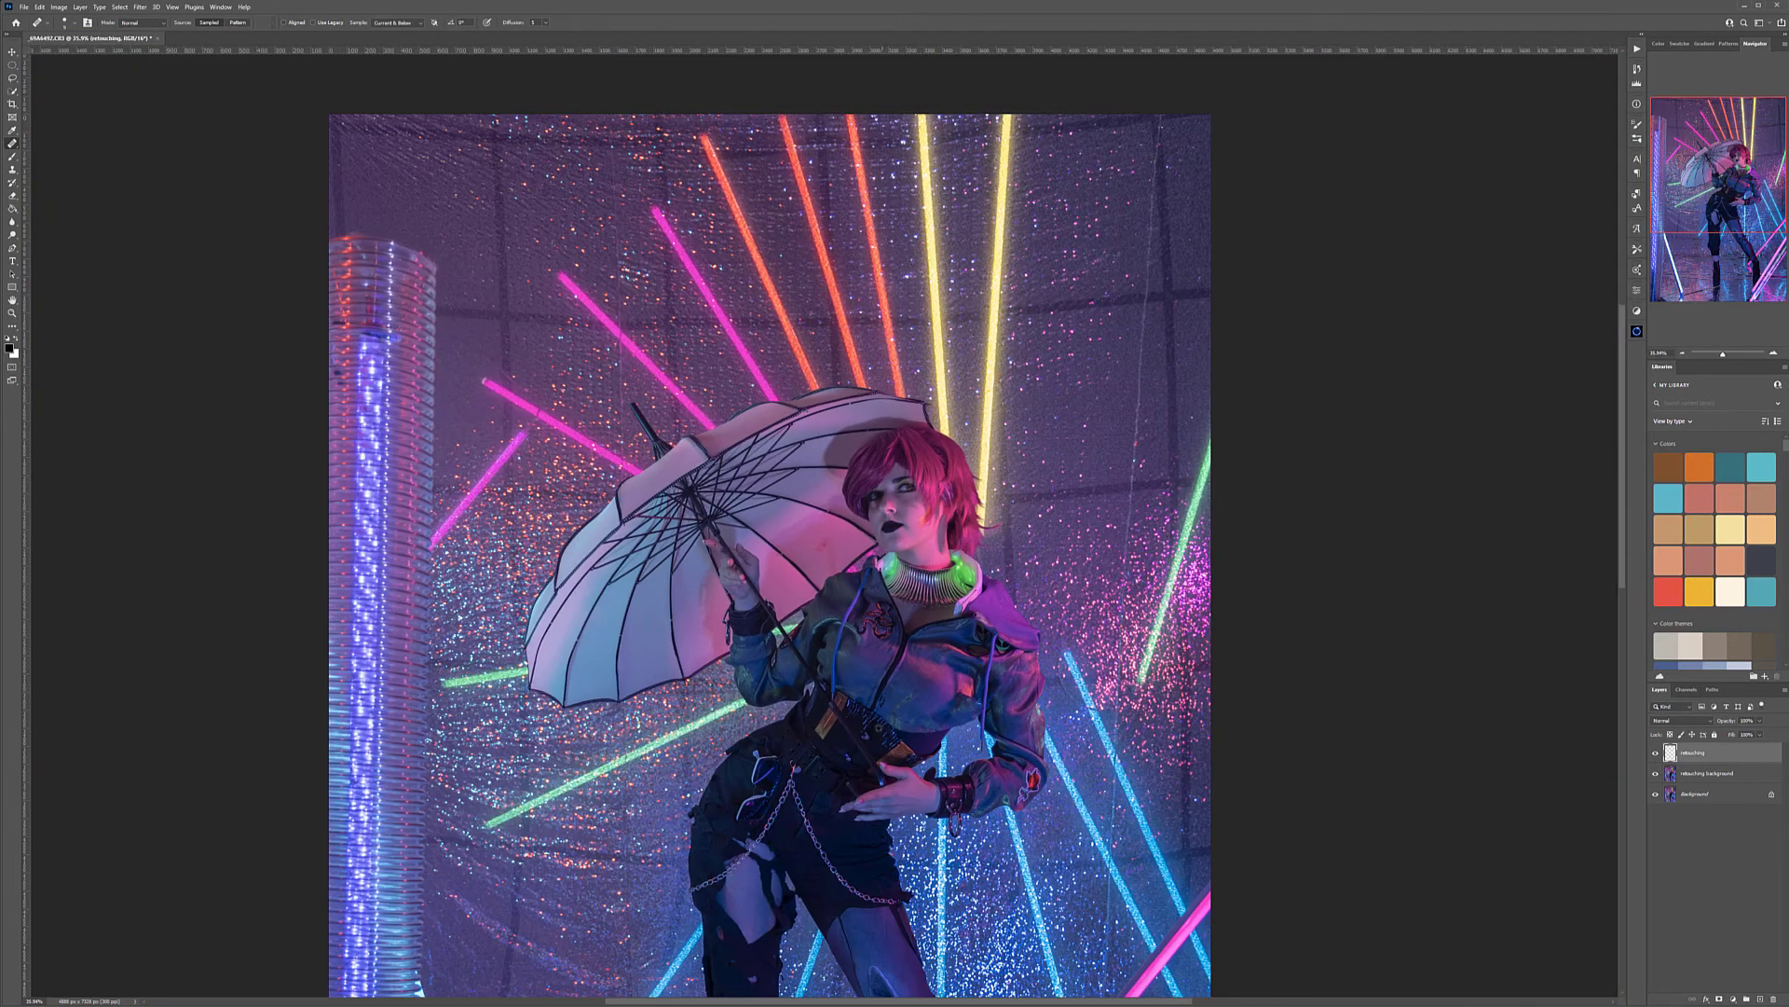
{"action": "left_click_drag", "start_coordinate": [749, 663], "coordinate": [848, 430]}
{"action": "scroll", "coordinate": [848, 362], "scroll_direction": "up", "scroll_amount": 8}
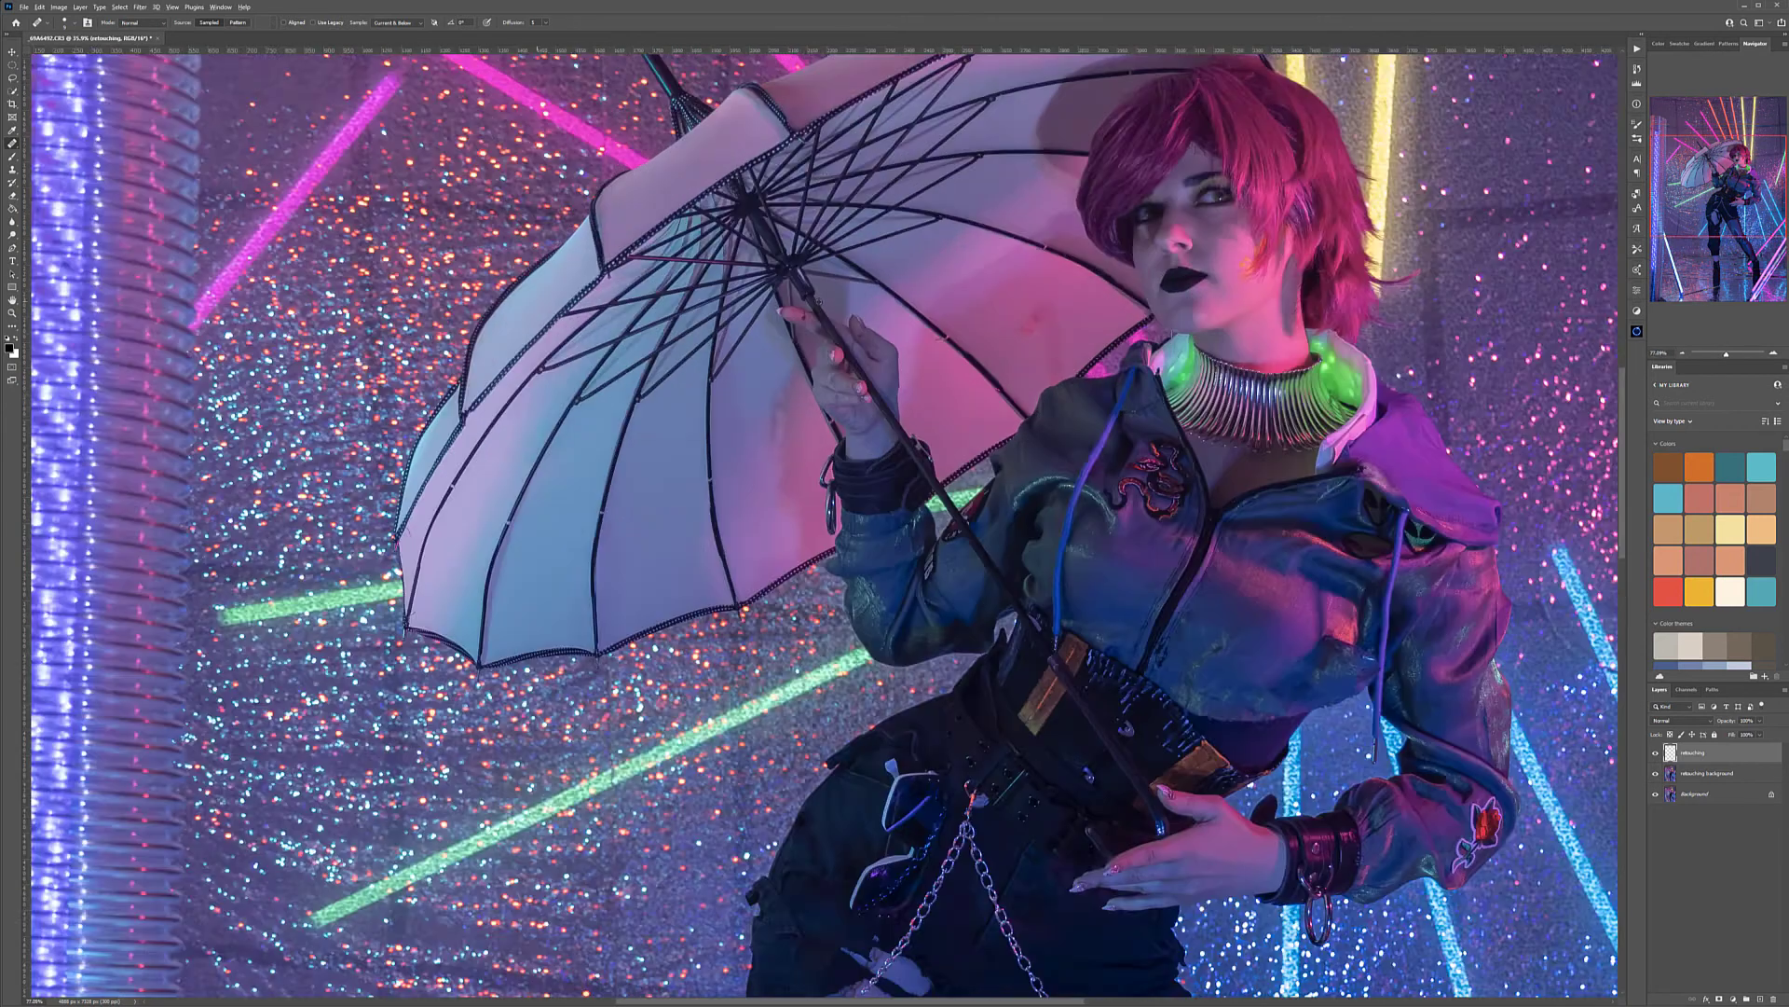
{"action": "scroll", "coordinate": [923, 334], "scroll_direction": "up", "scroll_amount": 4}
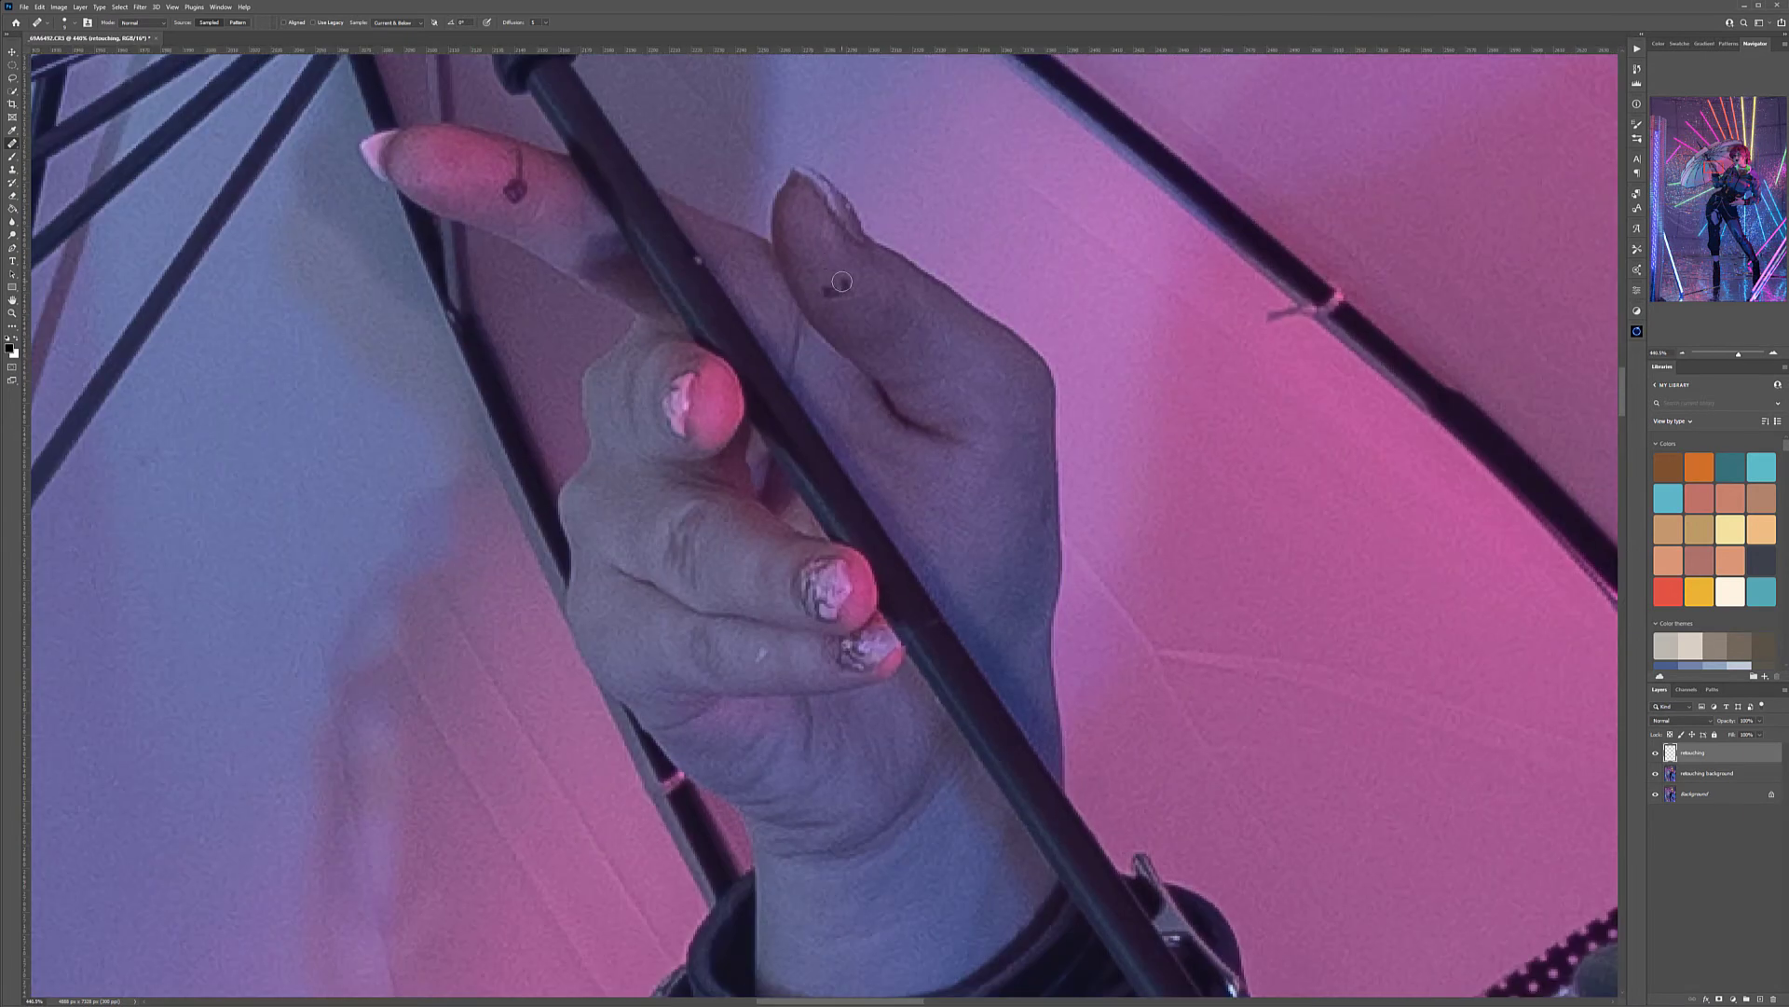
{"action": "left_click_drag", "start_coordinate": [842, 282], "coordinate": [825, 292]}
Heal the small marks on the fingers of the model's lower hand at the waist
{"action": "left_click_drag", "start_coordinate": [1070, 699], "coordinate": [735, 344]}
{"action": "left_click_drag", "start_coordinate": [1076, 802], "coordinate": [723, 304]}
{"action": "left_click_drag", "start_coordinate": [1014, 473], "coordinate": [466, 310]}
{"action": "left_click_drag", "start_coordinate": [443, 906], "coordinate": [822, 278]}
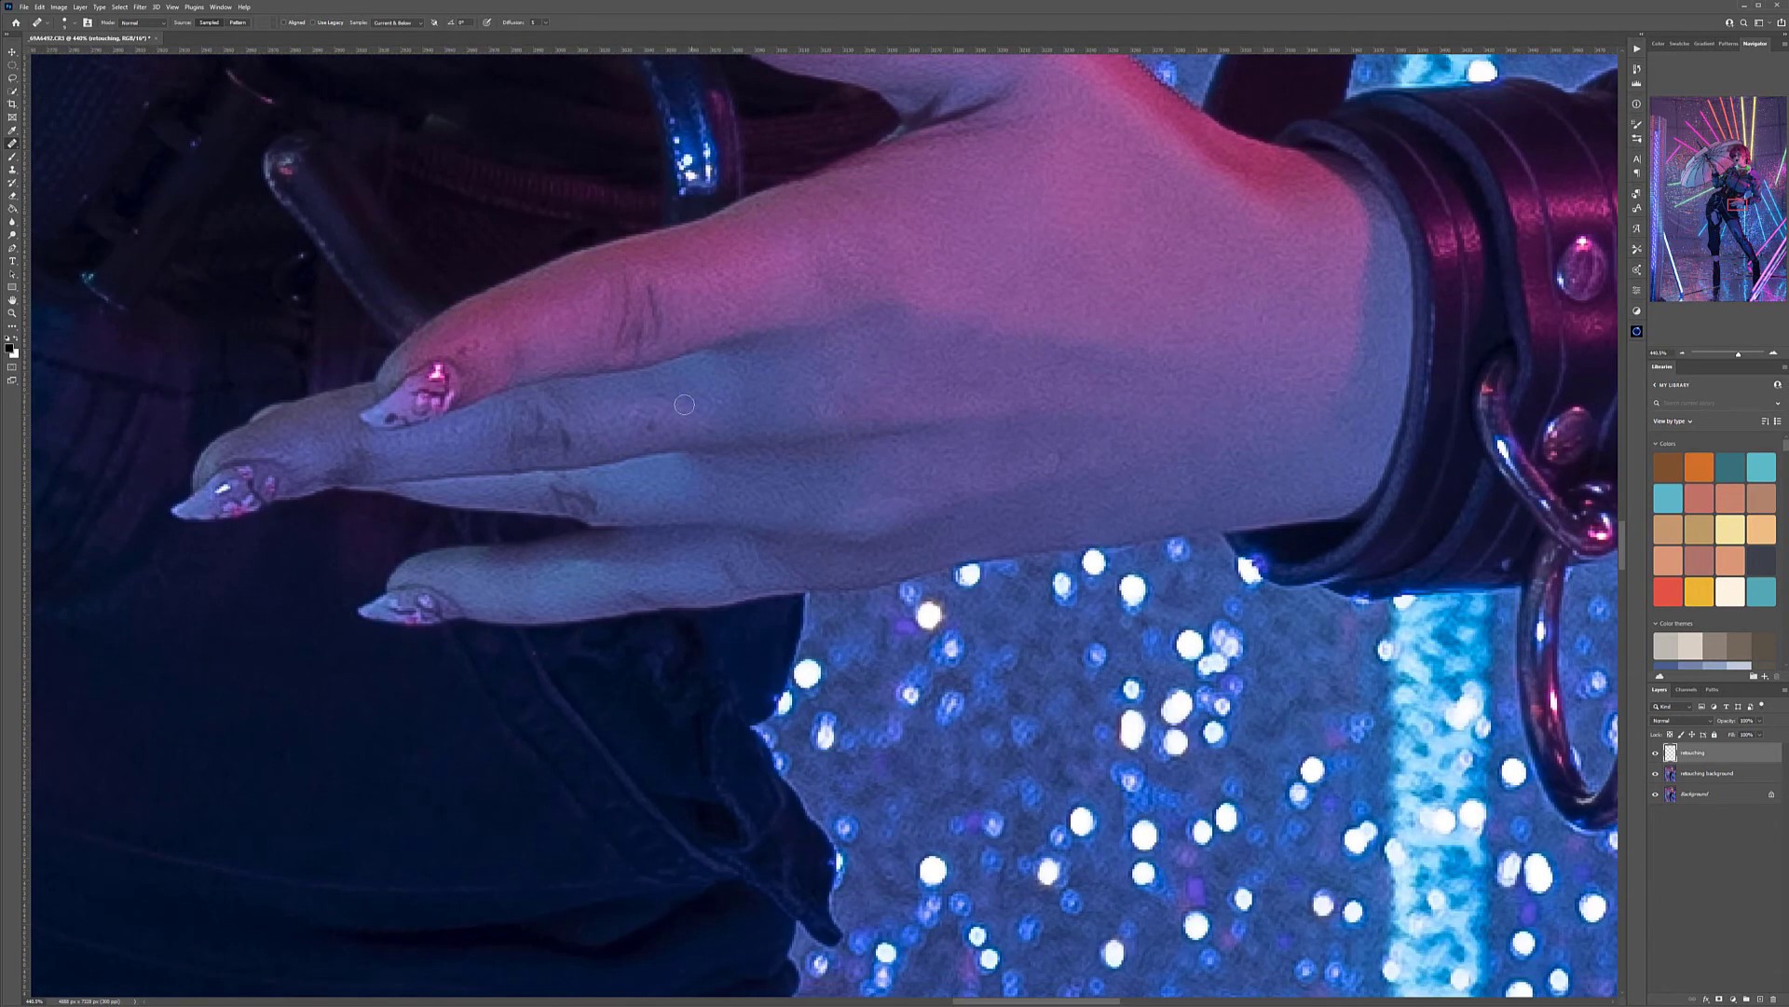
{"action": "left_click", "coordinate": [673, 425], "text": "alt"}
{"action": "left_click", "coordinate": [644, 429]}
{"action": "left_click_drag", "start_coordinate": [738, 366], "coordinate": [966, 435]}
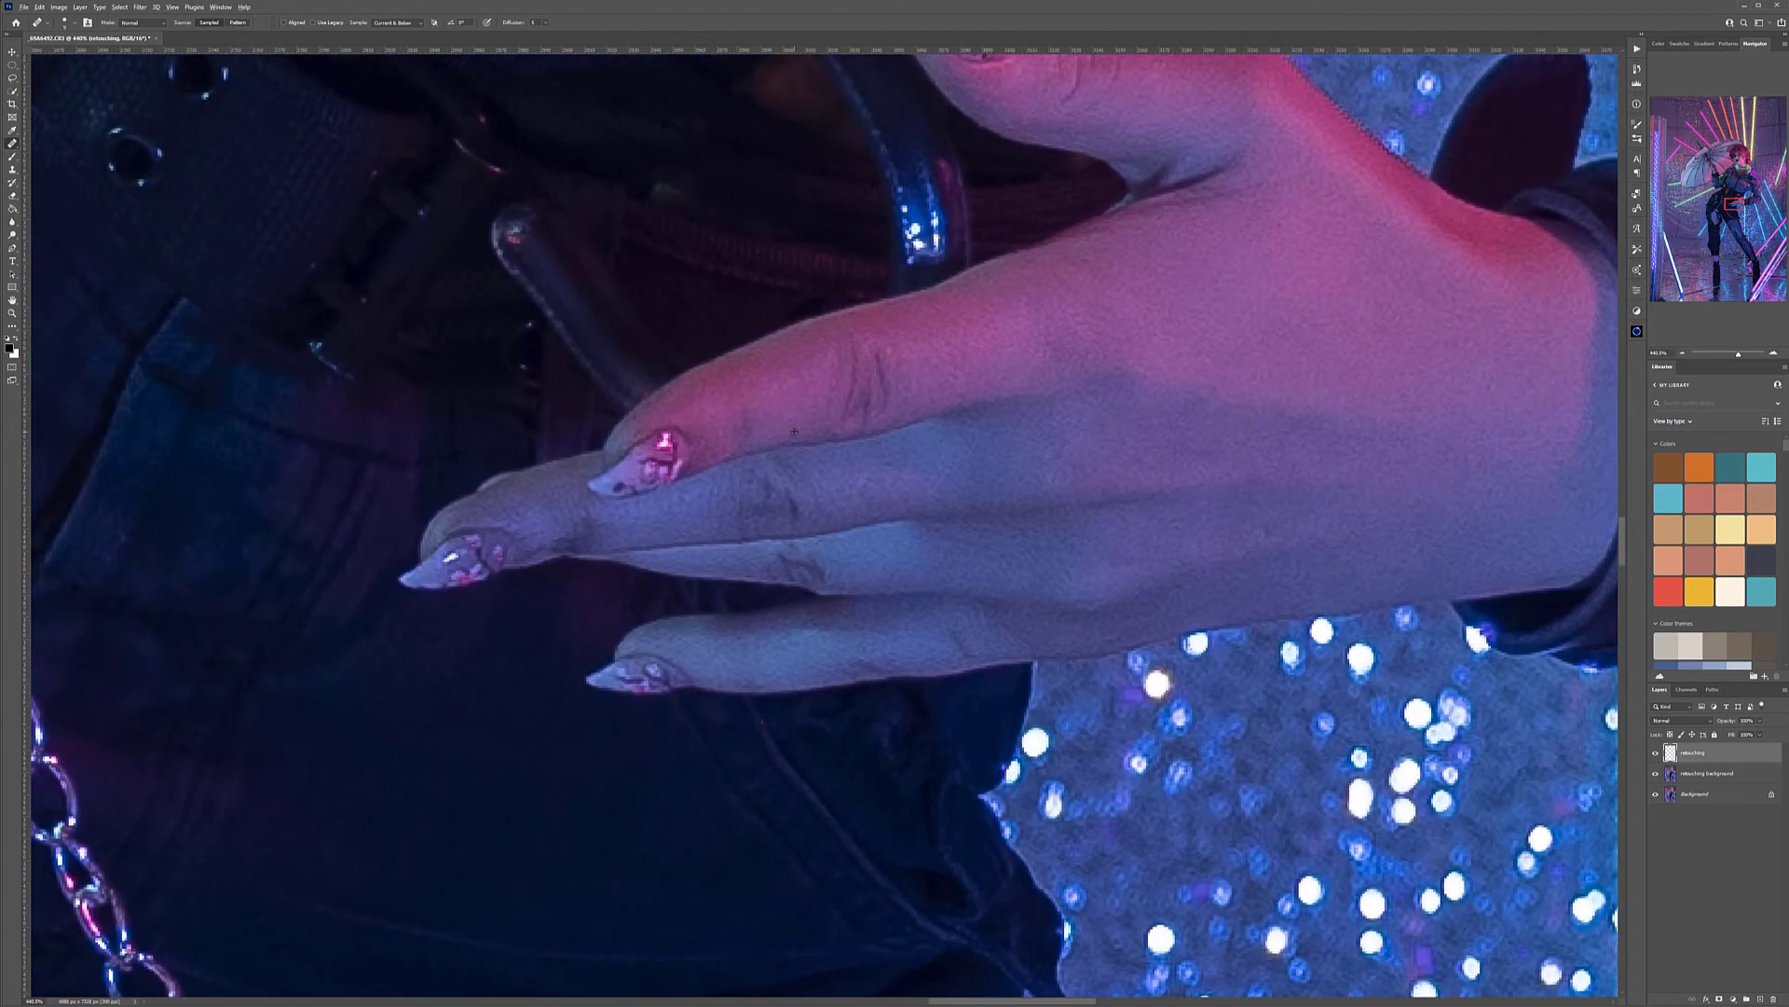
Inspect the rest of the figure, the bare lower leg and the full photo for remaining flaws
{"action": "scroll", "coordinate": [794, 432], "scroll_direction": "down", "scroll_amount": 8}
{"action": "left_click_drag", "start_coordinate": [631, 643], "coordinate": [707, 923]}
{"action": "left_click_drag", "start_coordinate": [751, 757], "coordinate": [801, 371]}
{"action": "left_click_drag", "start_coordinate": [1017, 609], "coordinate": [882, 495]}
{"action": "key", "text": "ctrl+0"}
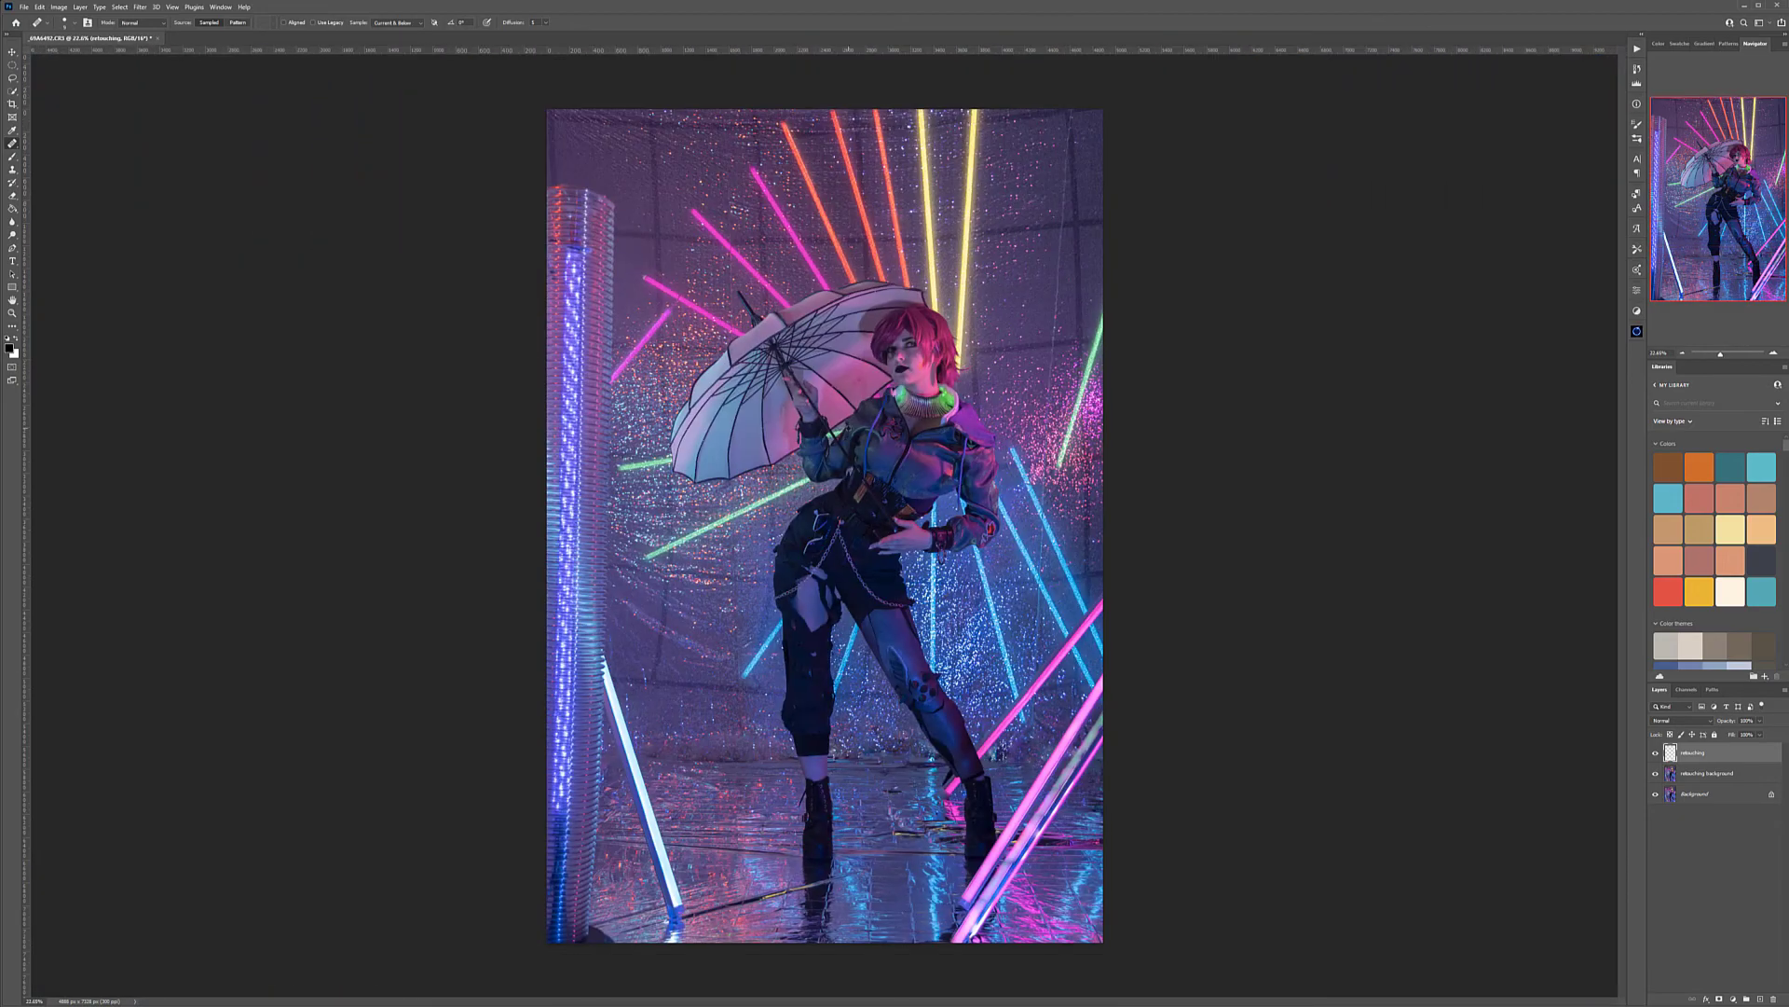
{"action": "scroll", "coordinate": [802, 766], "scroll_direction": "up", "scroll_amount": 10}
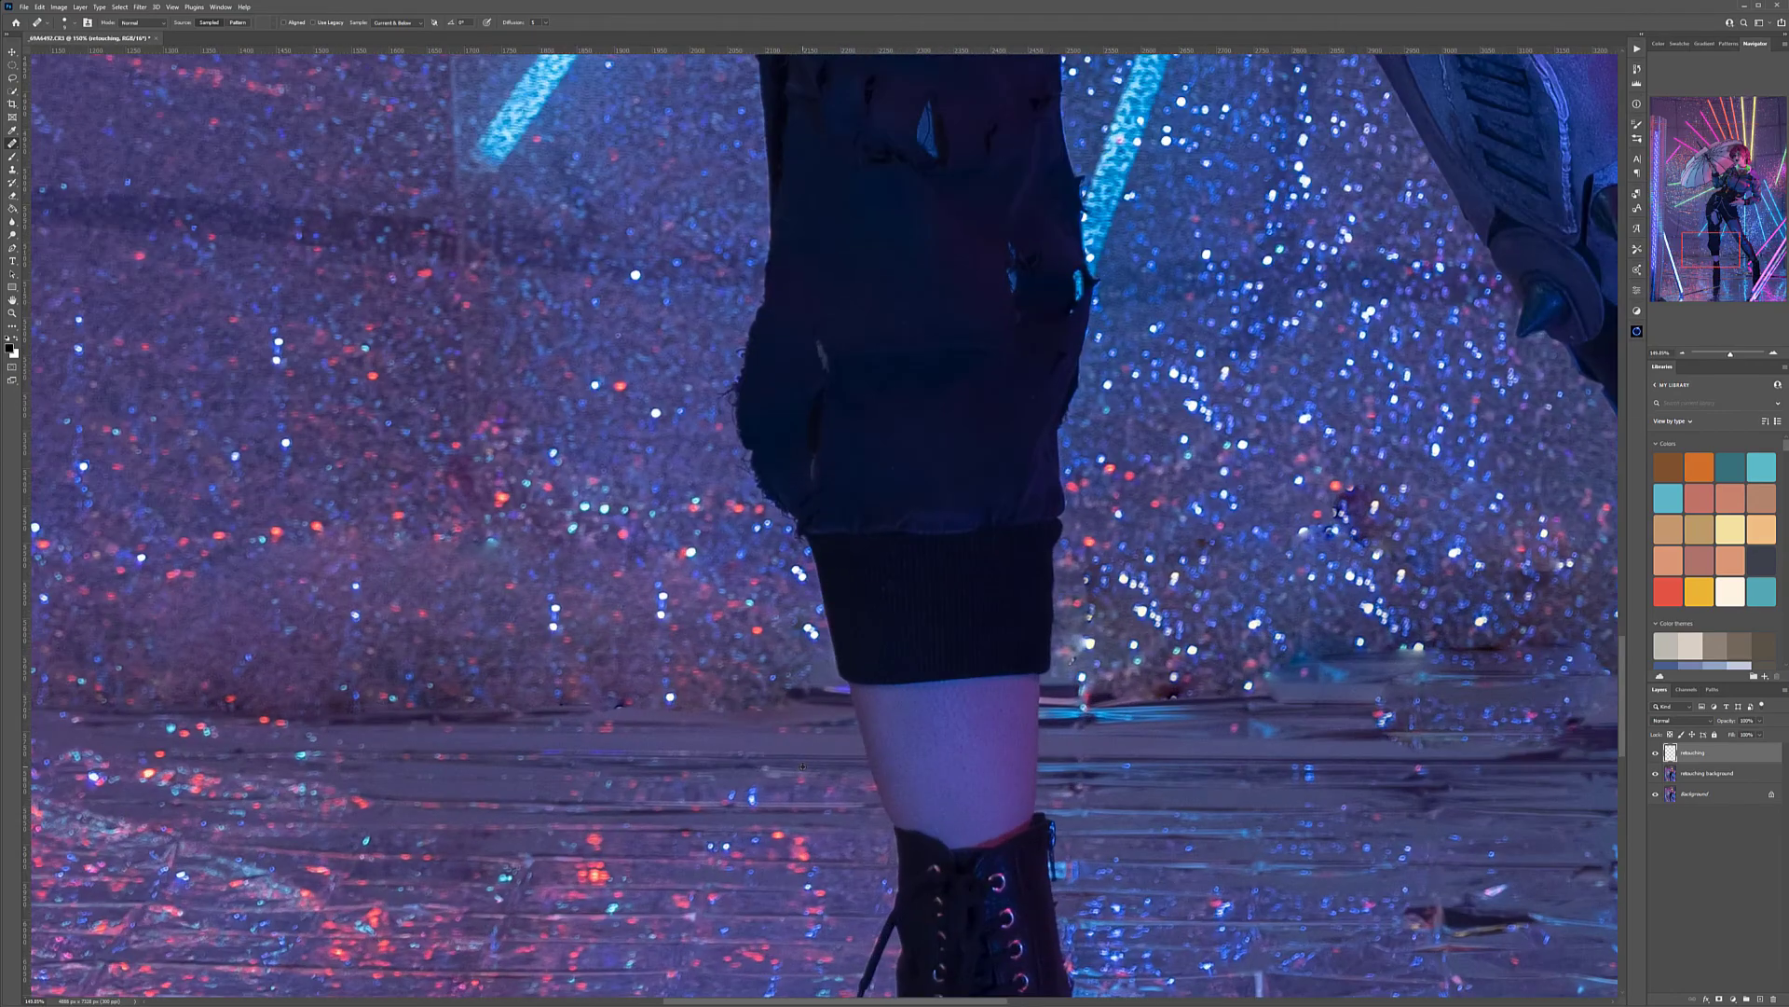
{"action": "scroll", "coordinate": [803, 766], "scroll_direction": "down", "scroll_amount": 10}
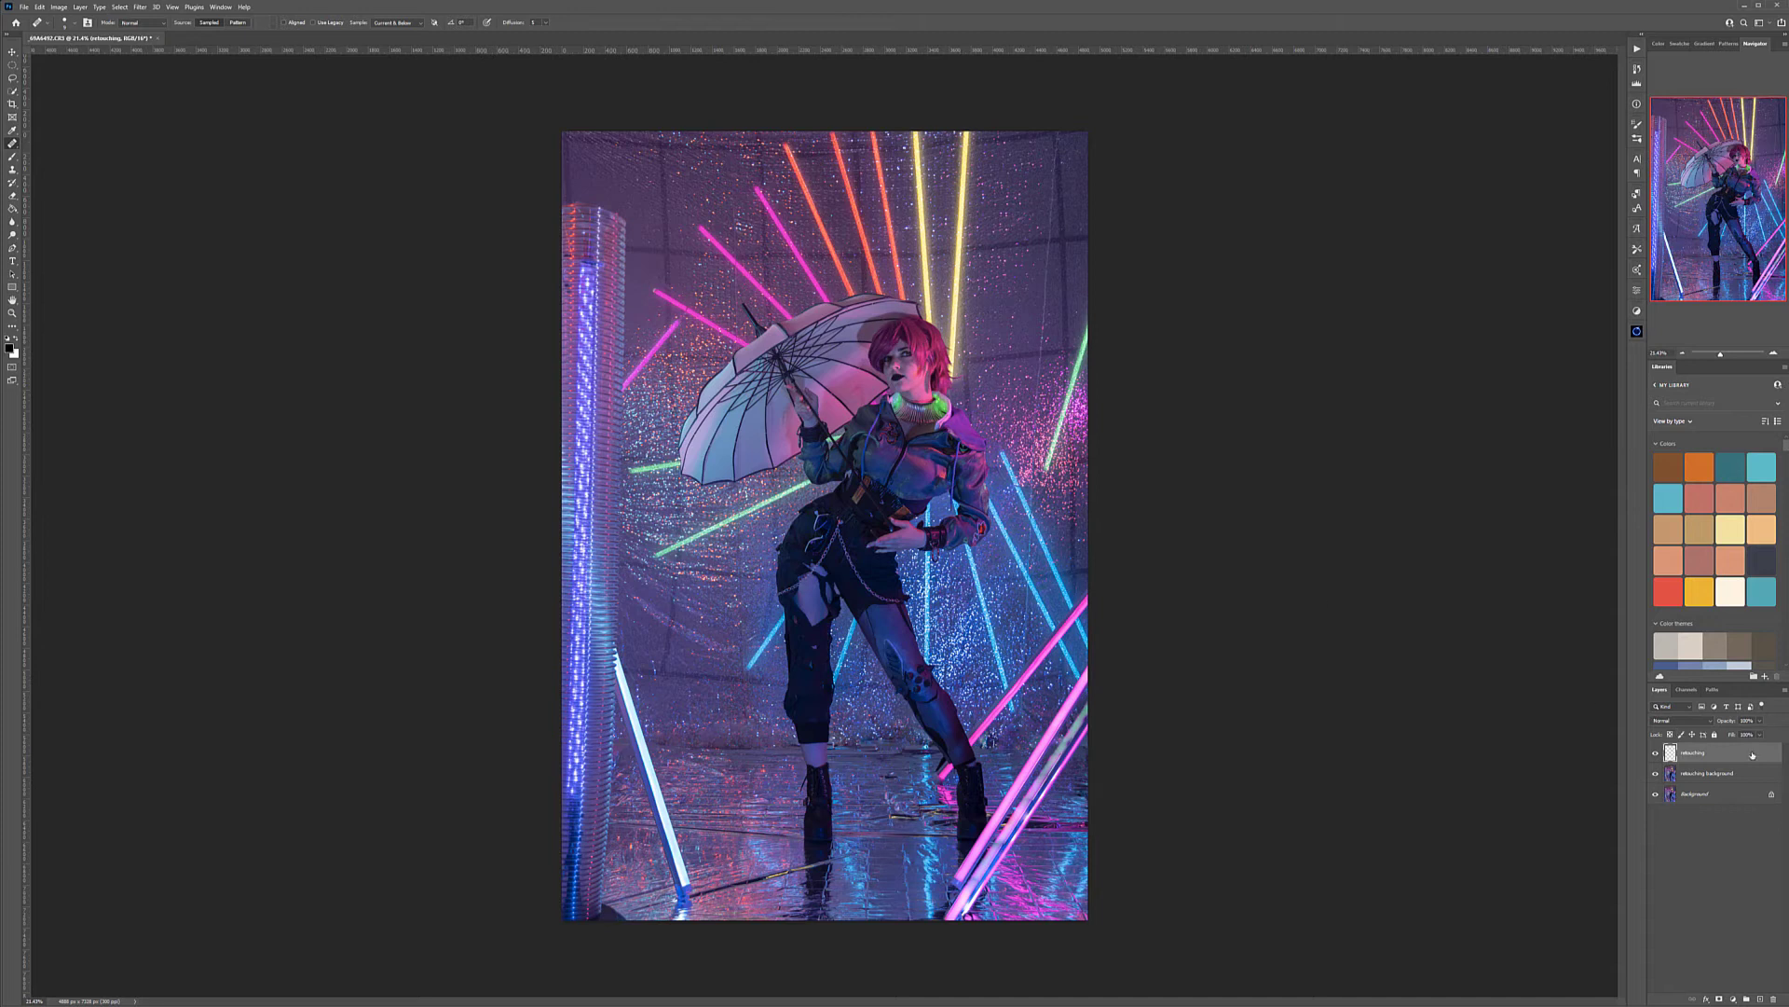
Stamp all visible layers into a new layer and apply Dust & Scratches with a radius of about 23 pixels and threshold 0
{"action": "key", "text": "ctrl+shift+alt+e"}
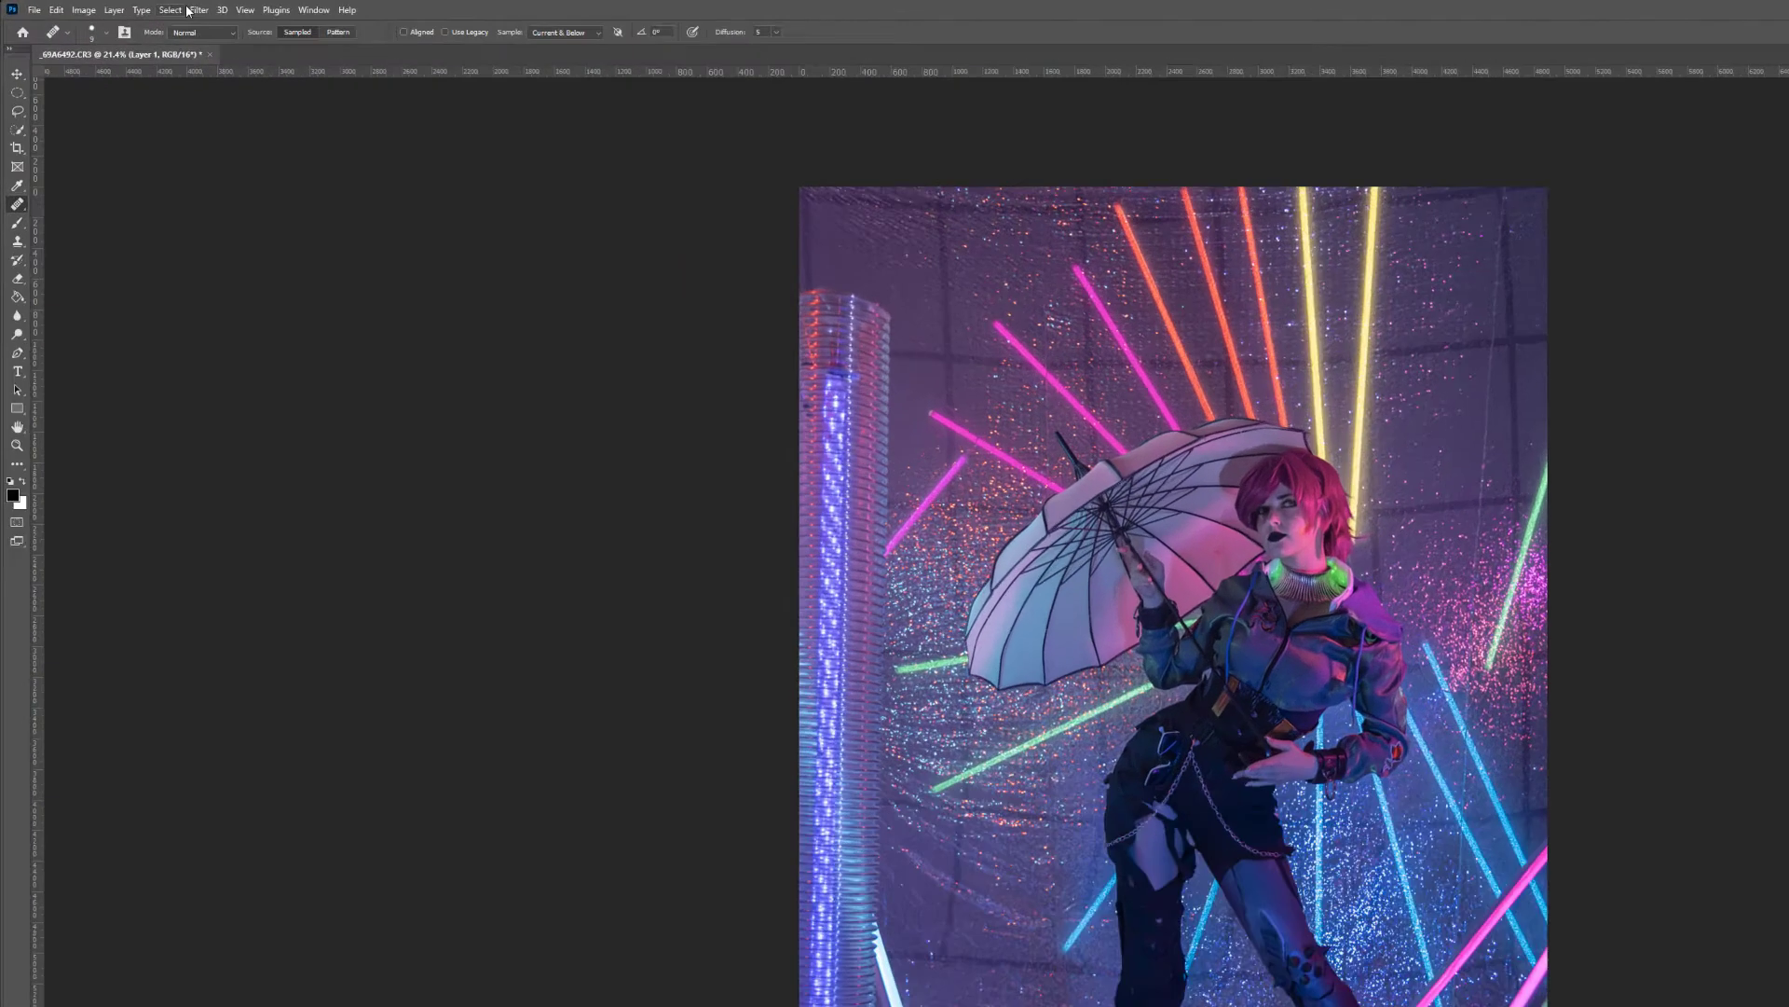
{"action": "left_click", "coordinate": [139, 6]}
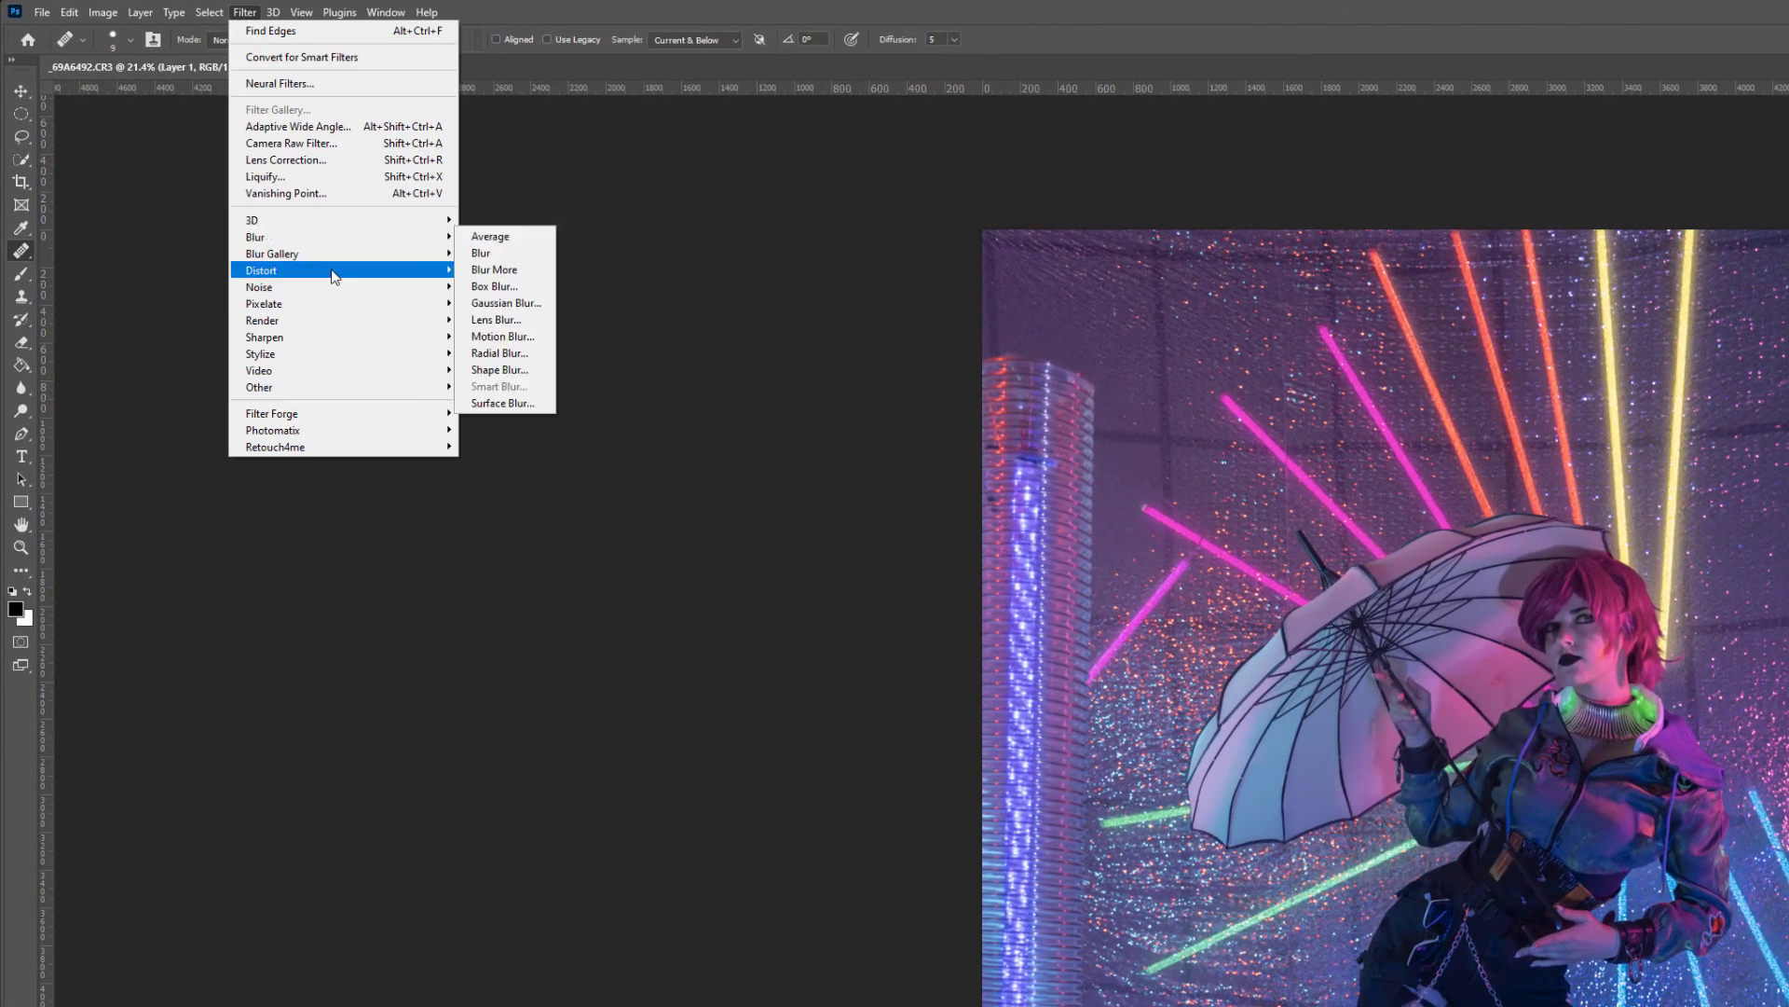
{"action": "mouse_move", "coordinate": [331, 287]}
{"action": "left_click", "coordinate": [536, 315]}
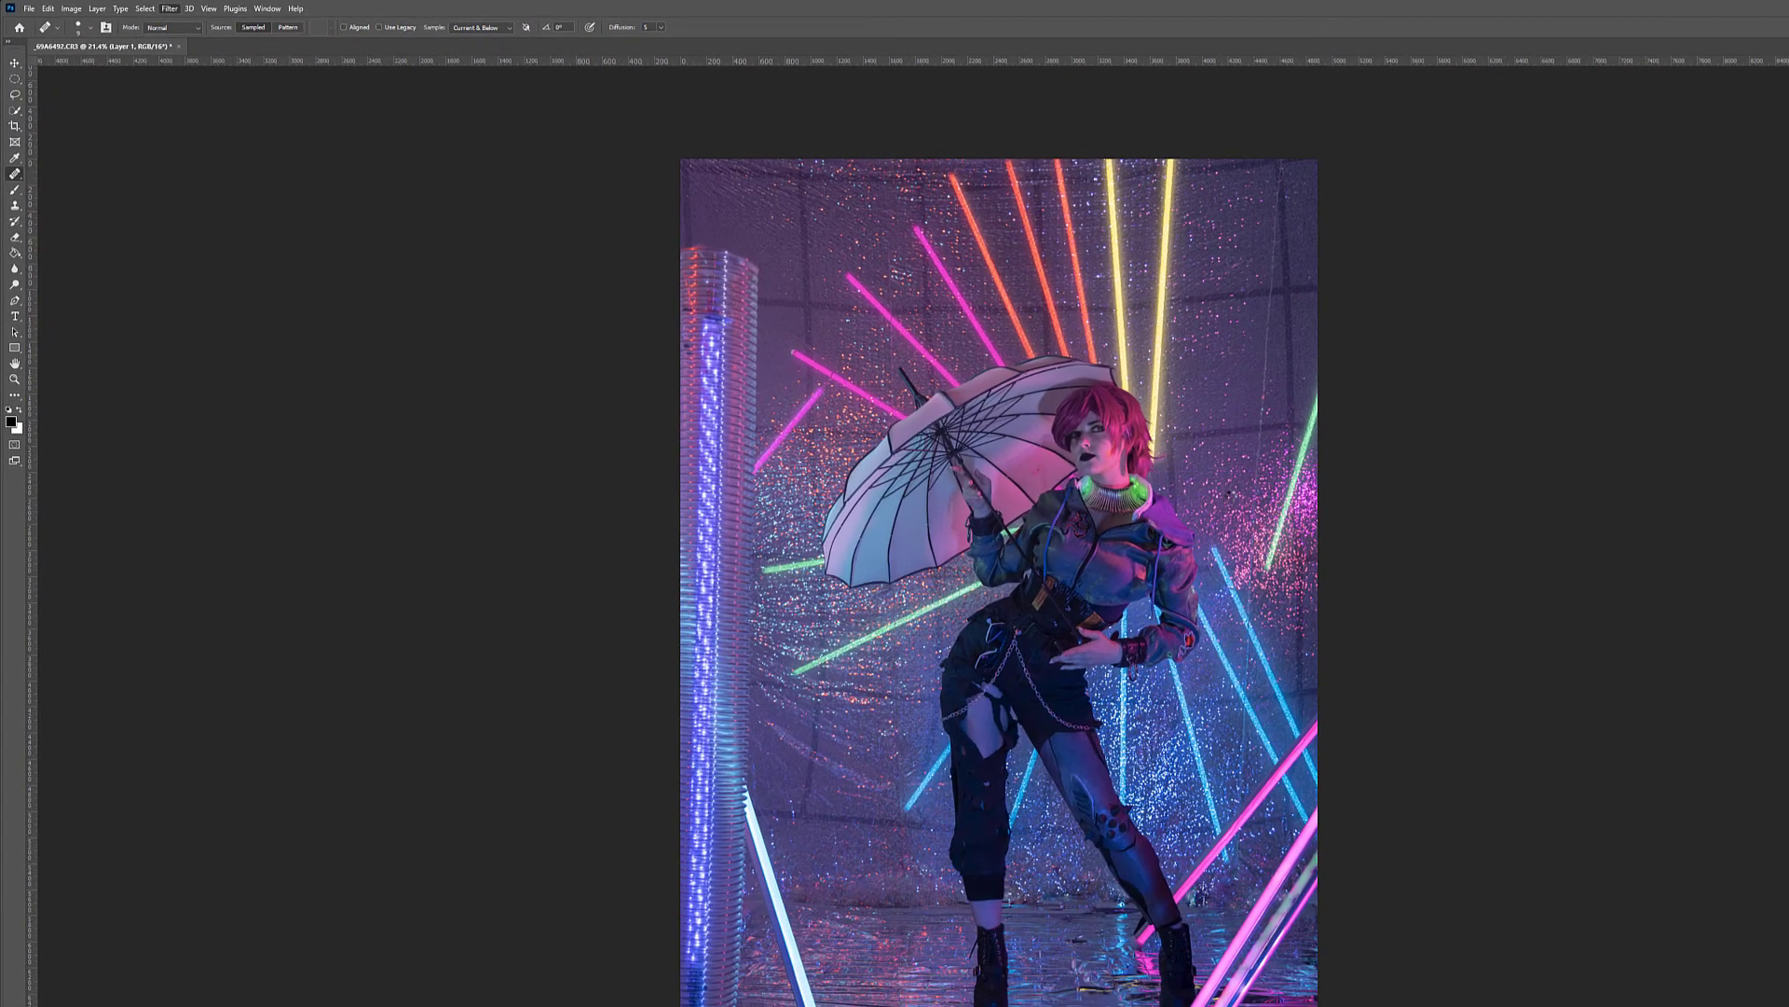
{"action": "left_click_drag", "start_coordinate": [1087, 301], "coordinate": [1392, 297]}
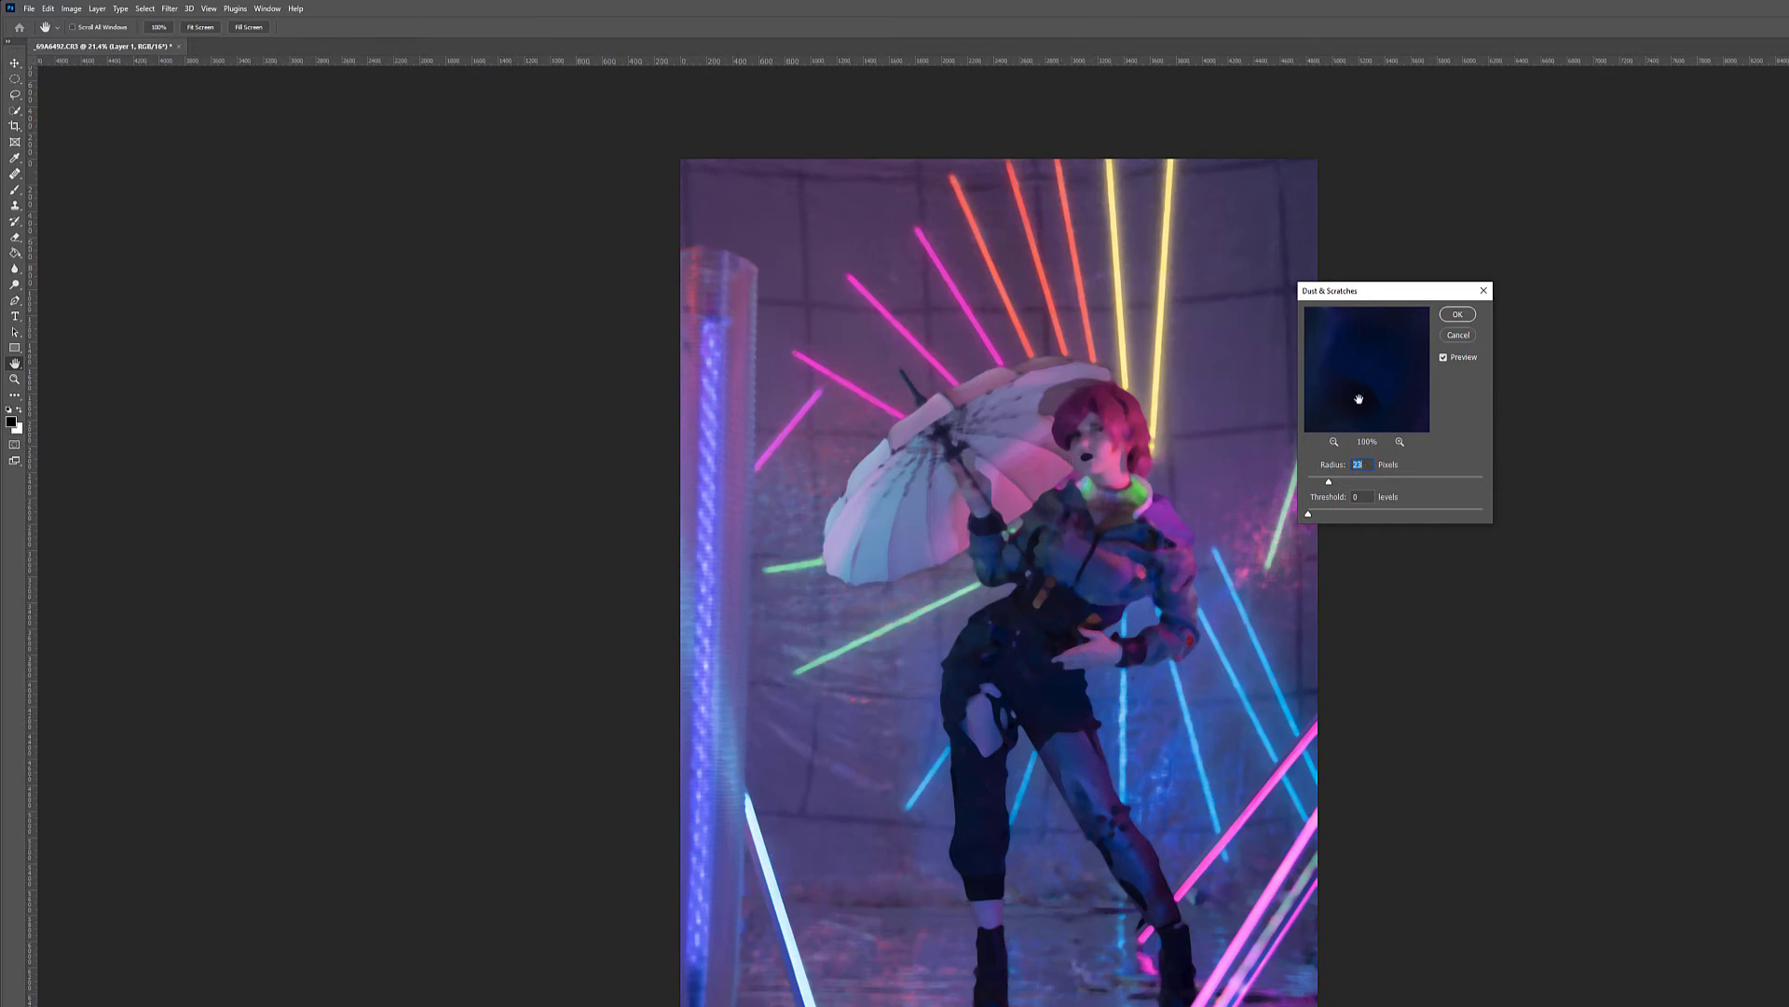
{"action": "left_click", "coordinate": [1459, 315]}
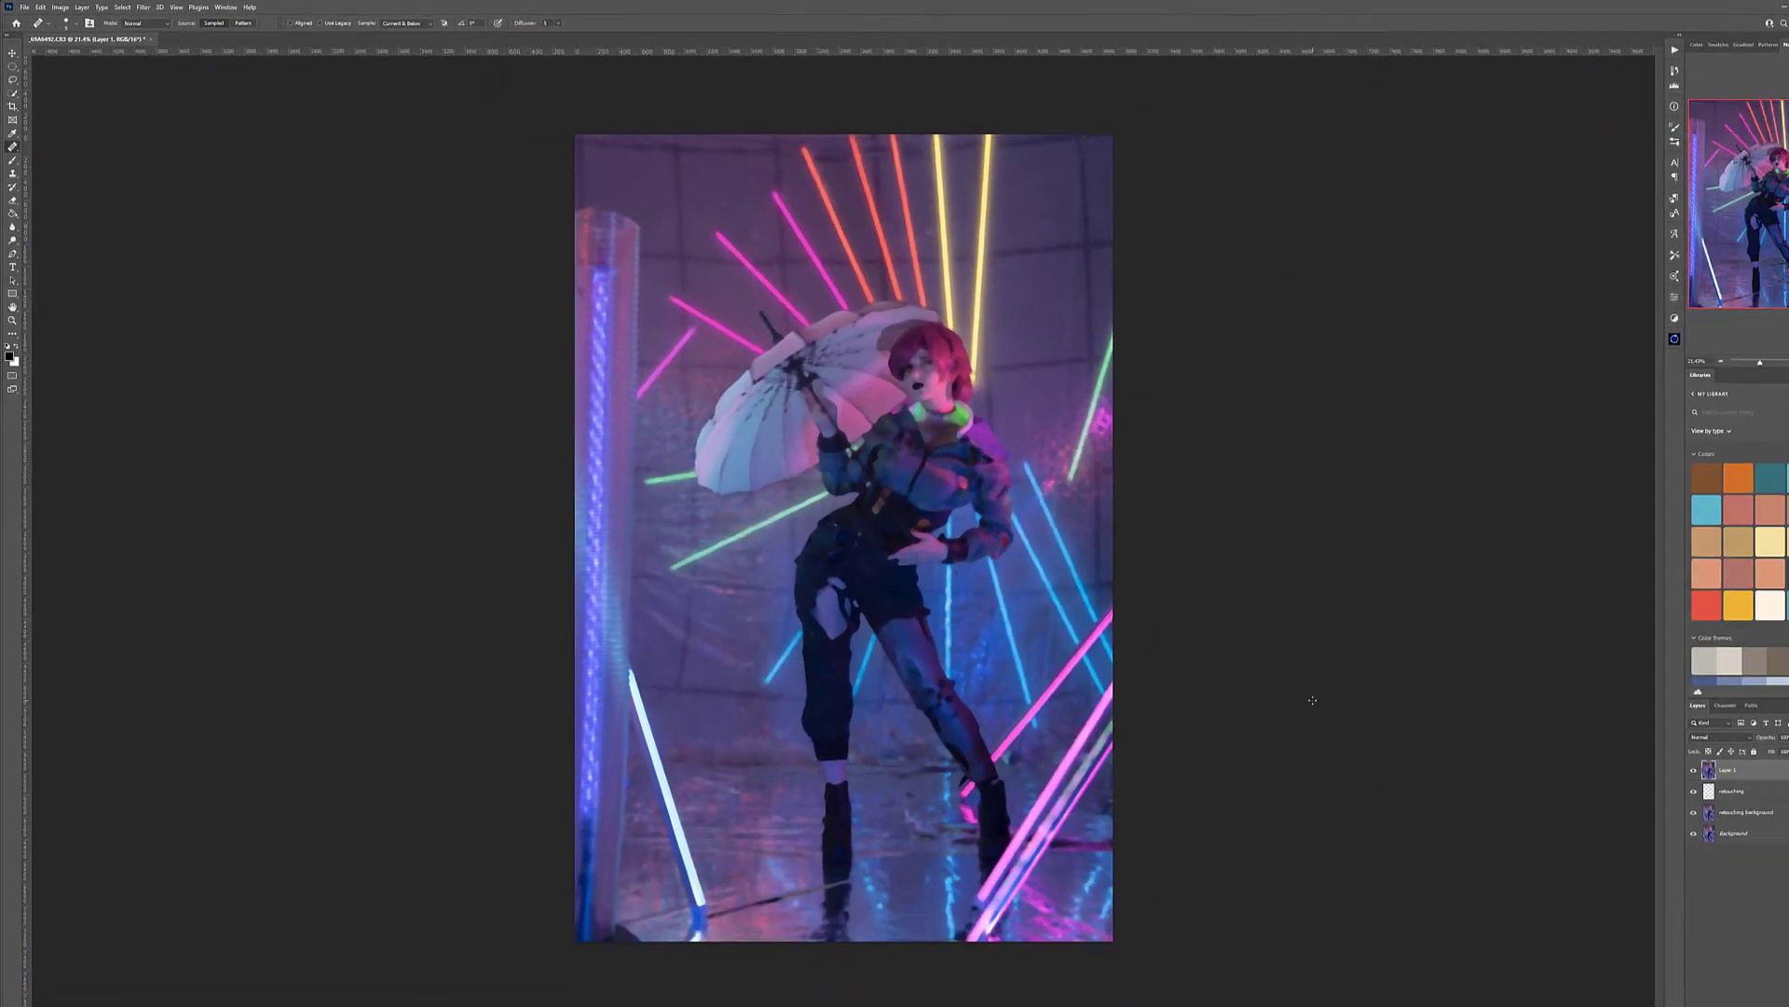
Add a black mask to the blurred layer to hide its effect and choose the Brush tool for painting on it
{"action": "key", "text": "j"}
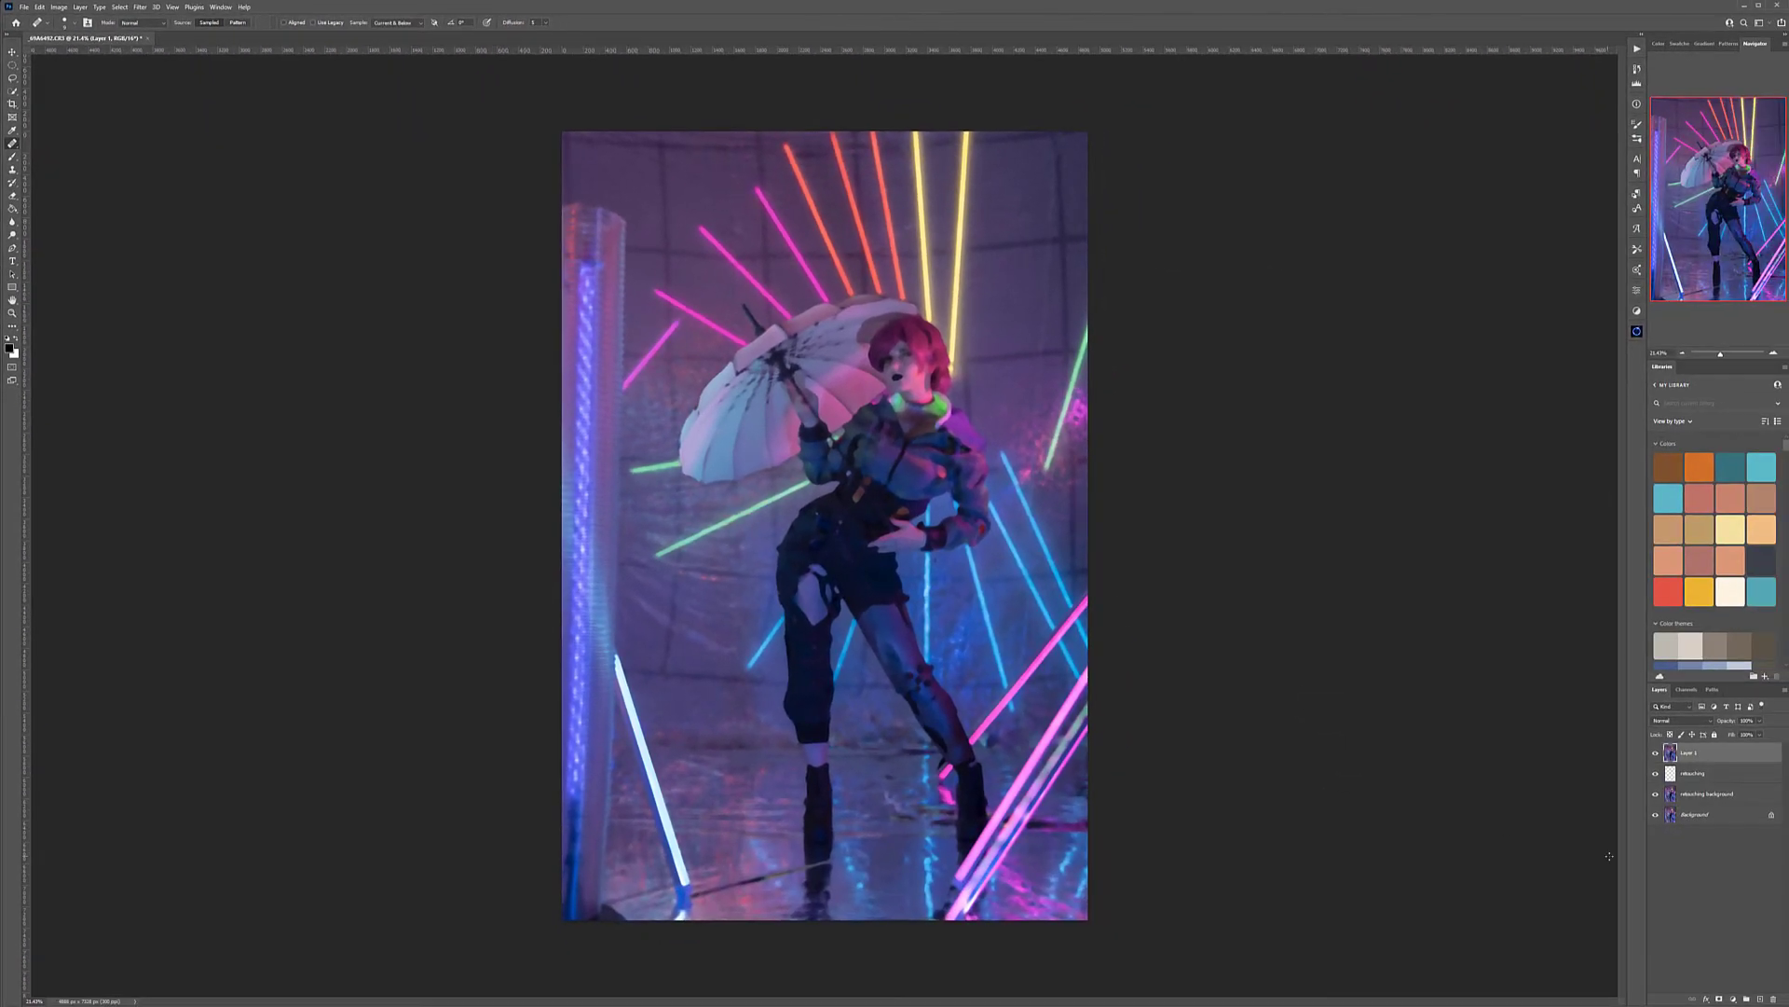
{"action": "left_click", "coordinate": [1719, 999], "text": "alt"}
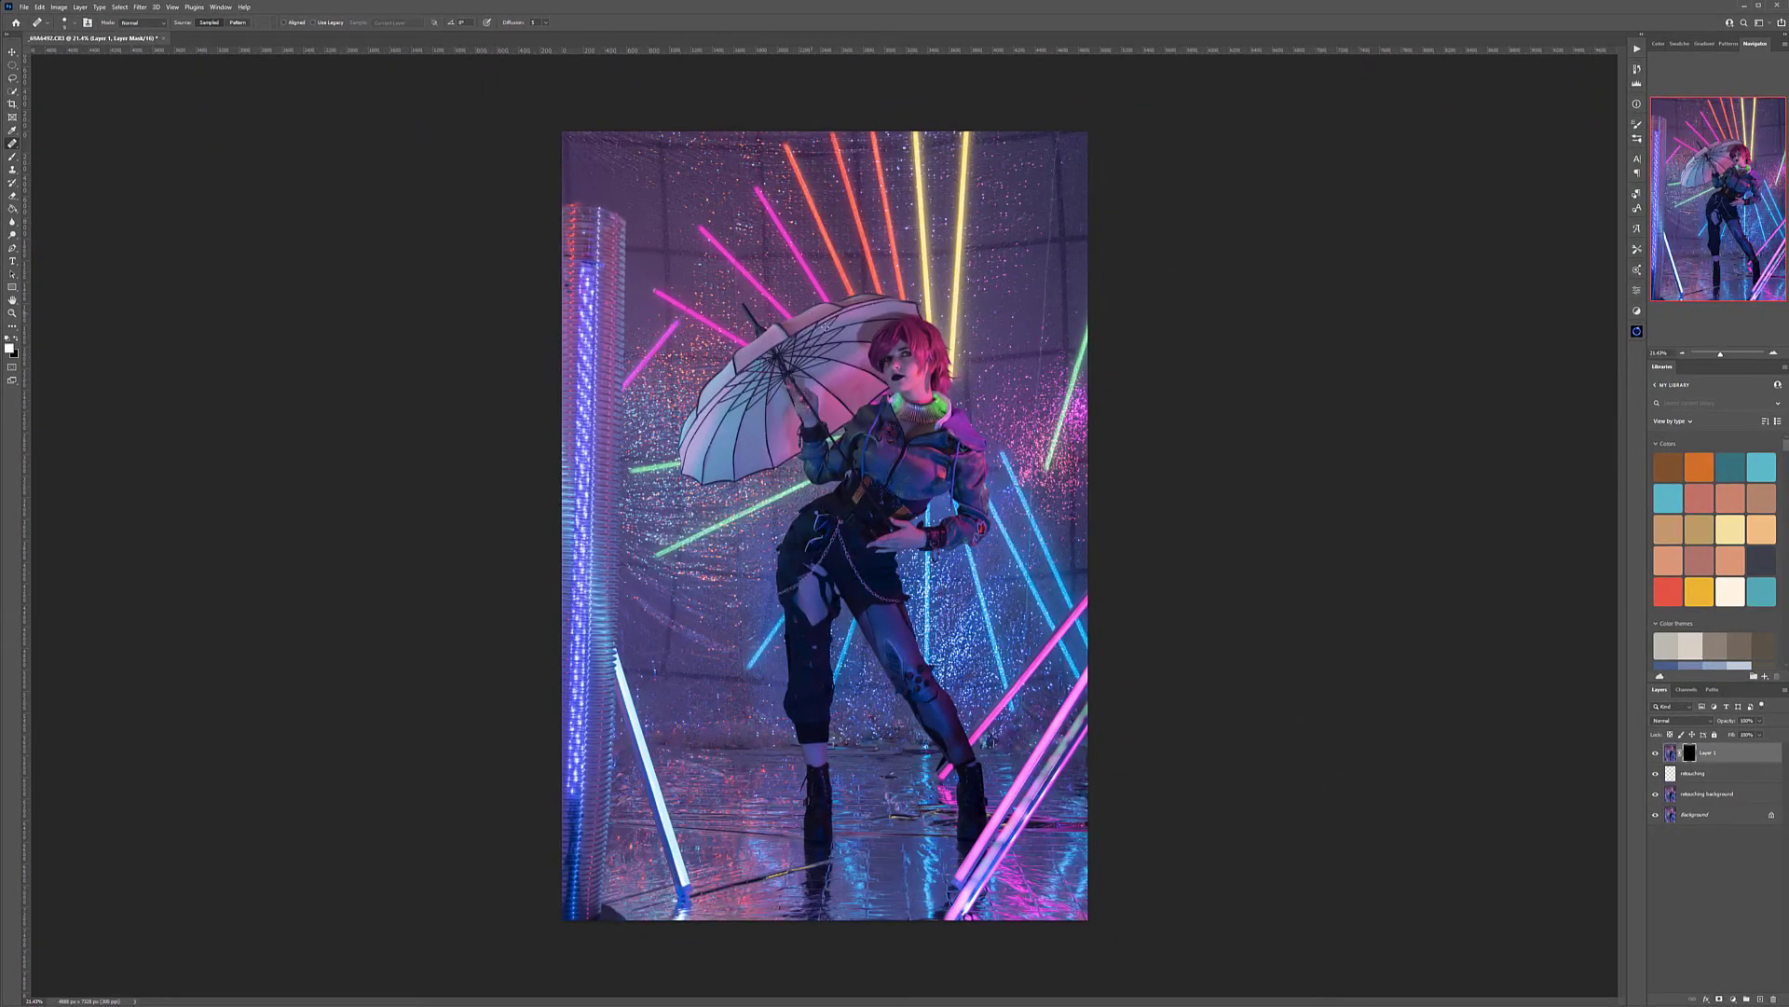
{"action": "left_click", "coordinate": [13, 156]}
Paint white on the layer mask to smooth the skin of the face and neck and the glowing green collar
{"action": "scroll", "coordinate": [938, 337], "scroll_direction": "up", "scroll_amount": 6}
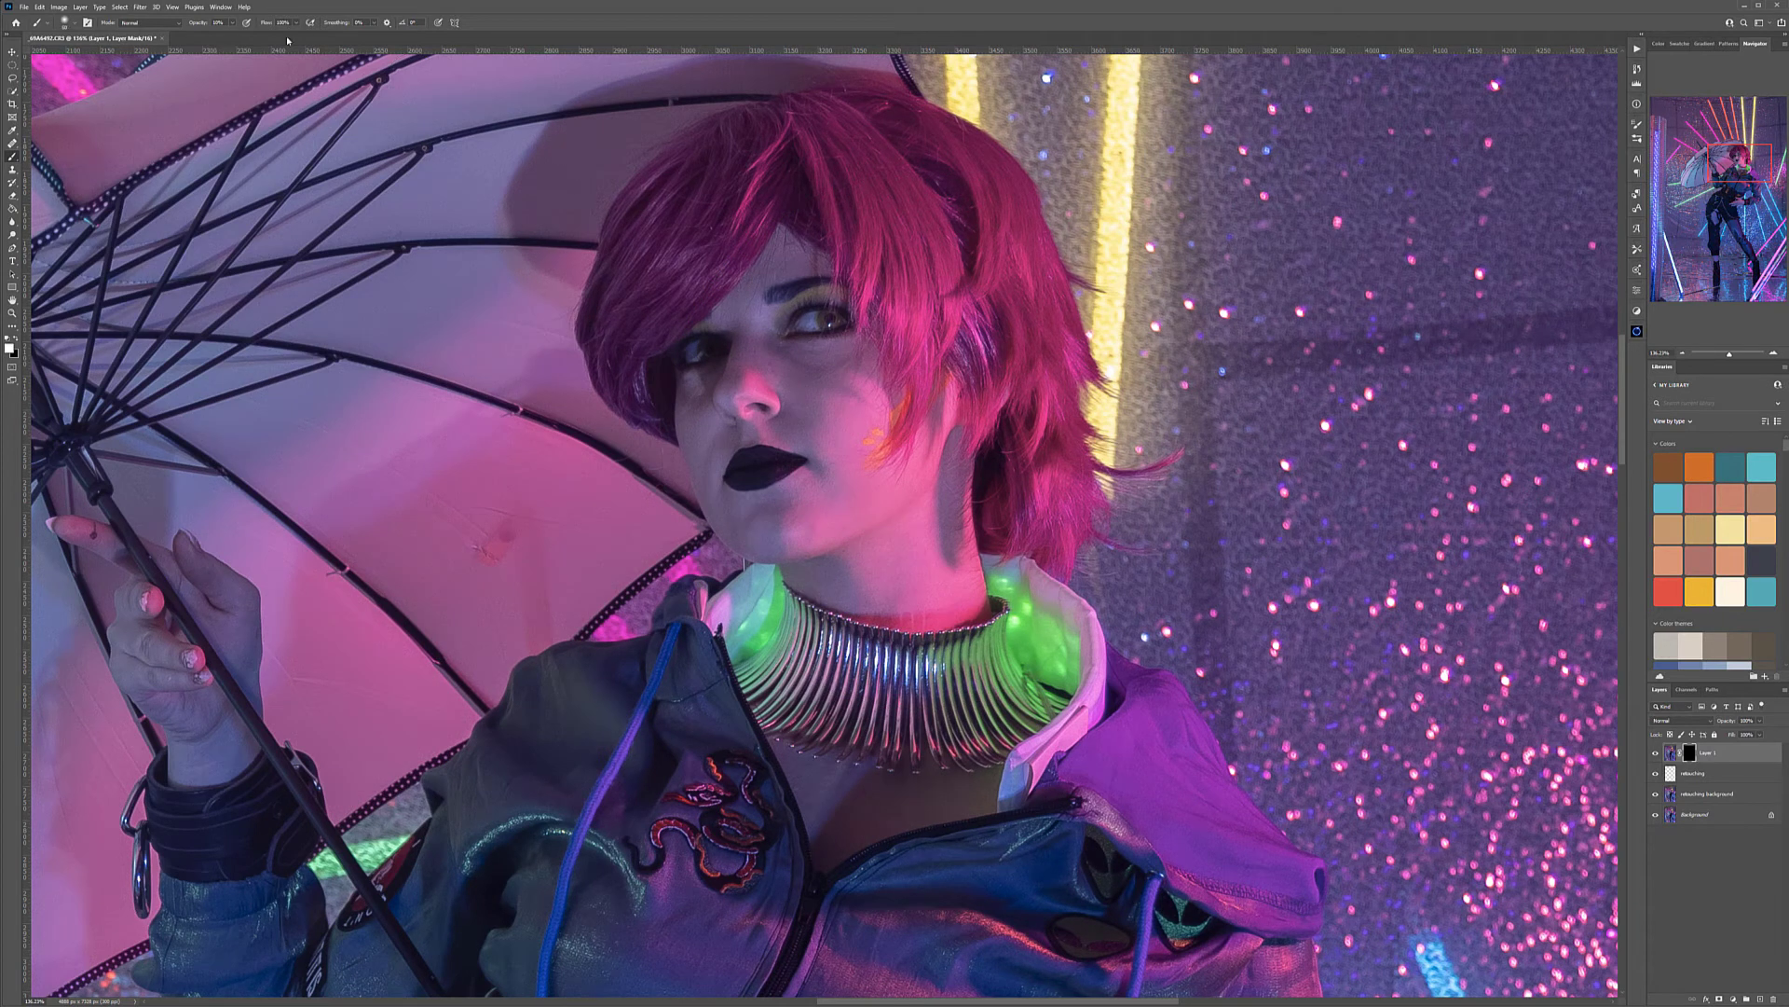
{"action": "scroll", "coordinate": [755, 238], "scroll_direction": "up", "scroll_amount": 3}
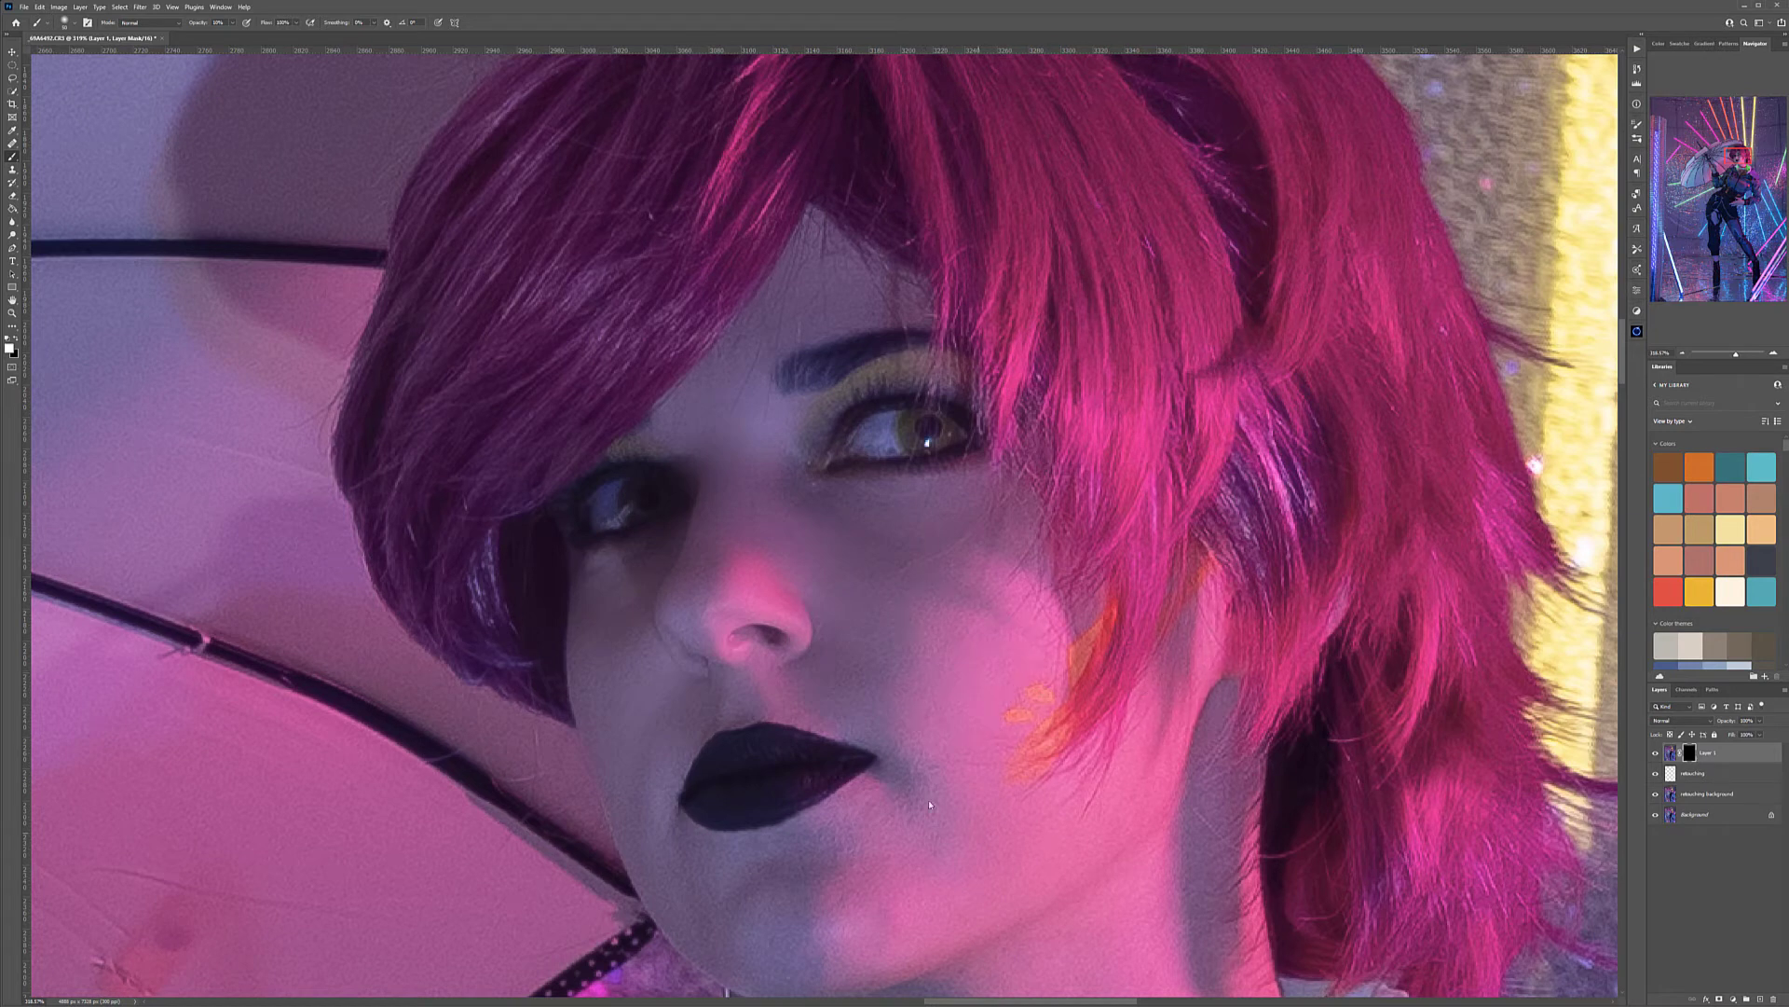
{"action": "left_click_drag", "start_coordinate": [997, 735], "coordinate": [1093, 386]}
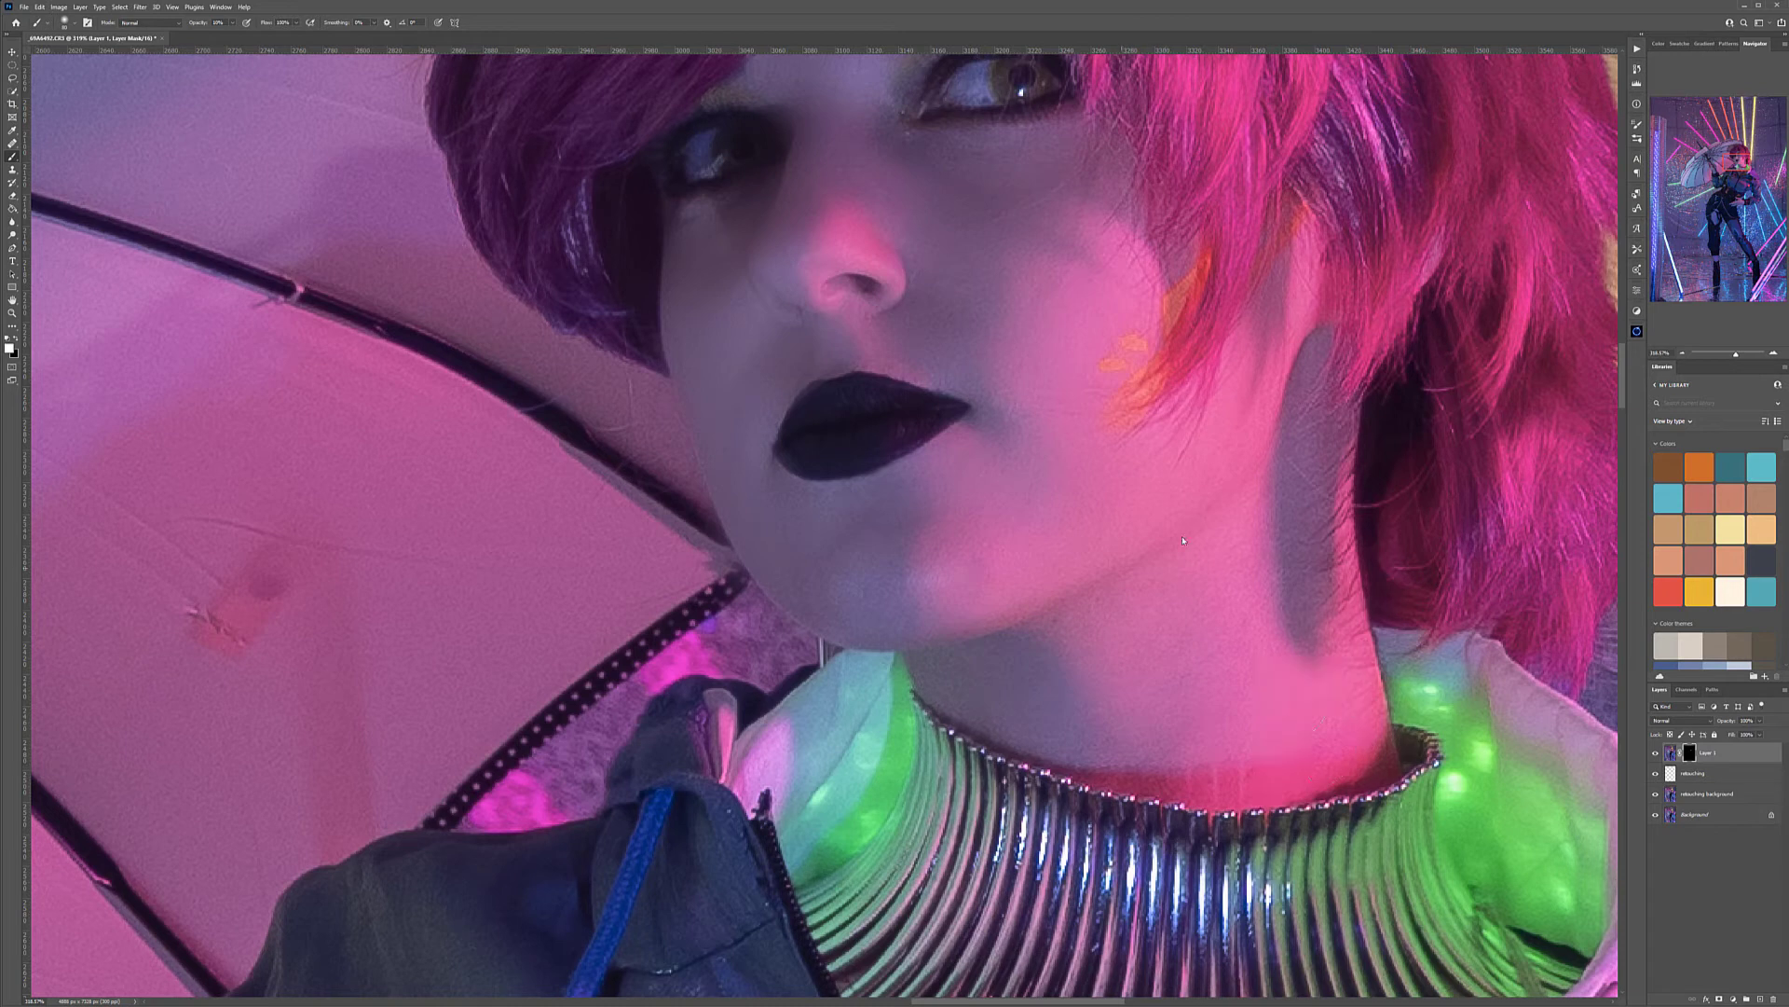
{"action": "left_click_drag", "start_coordinate": [1396, 731], "coordinate": [765, 578]}
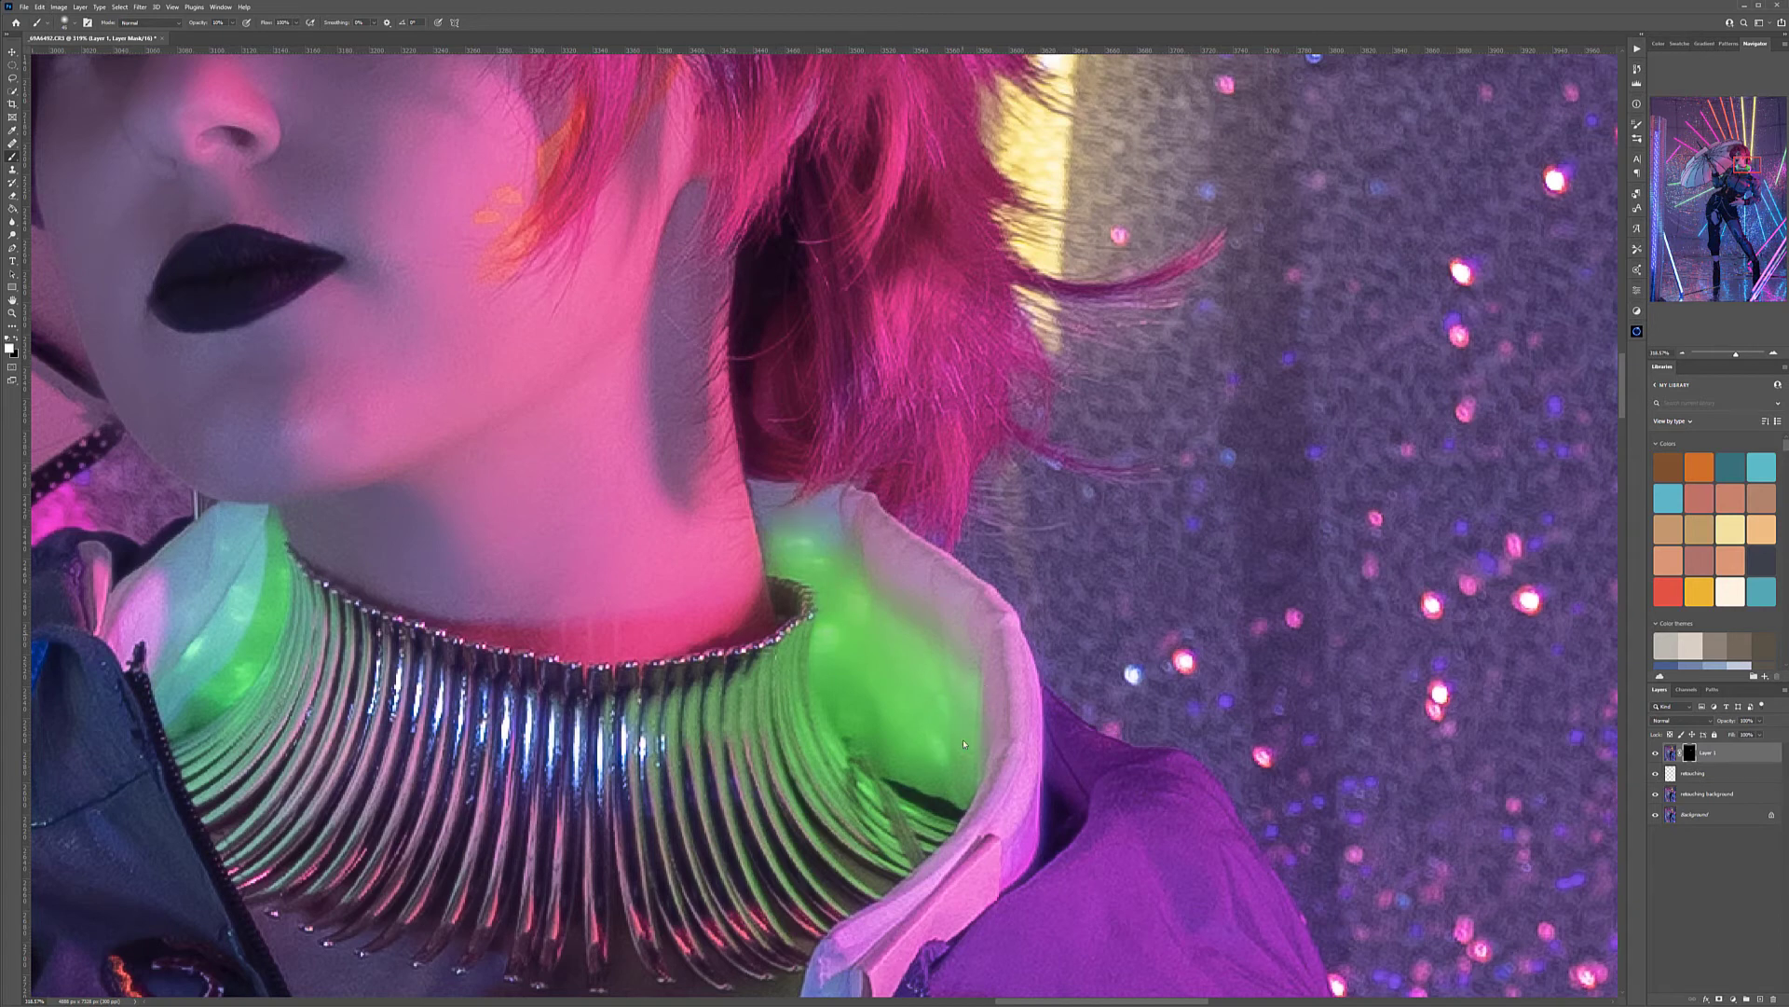
{"action": "left_click_drag", "start_coordinate": [701, 725], "coordinate": [1011, 682]}
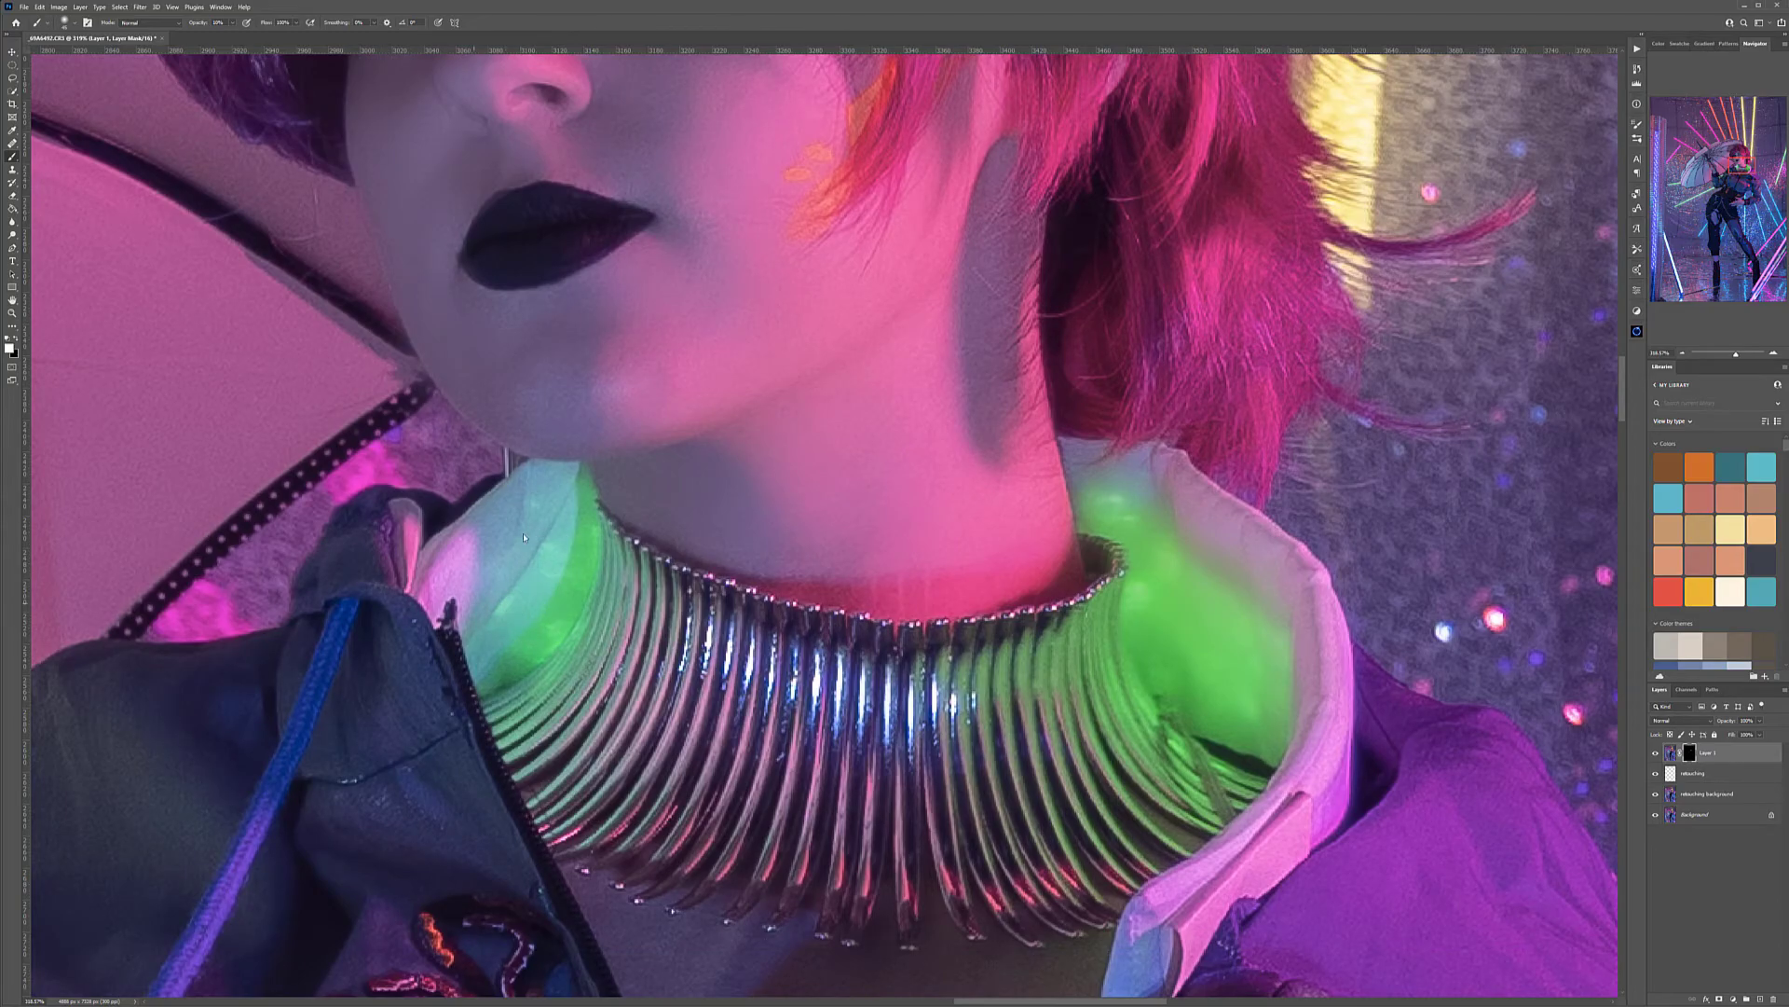
Smooth the skin of the model's lower hand at the waist by painting on the mask with a larger brush
{"action": "left_click_drag", "start_coordinate": [544, 578], "coordinate": [112, 191]}
{"action": "left_click_drag", "start_coordinate": [820, 876], "coordinate": [534, 140]}
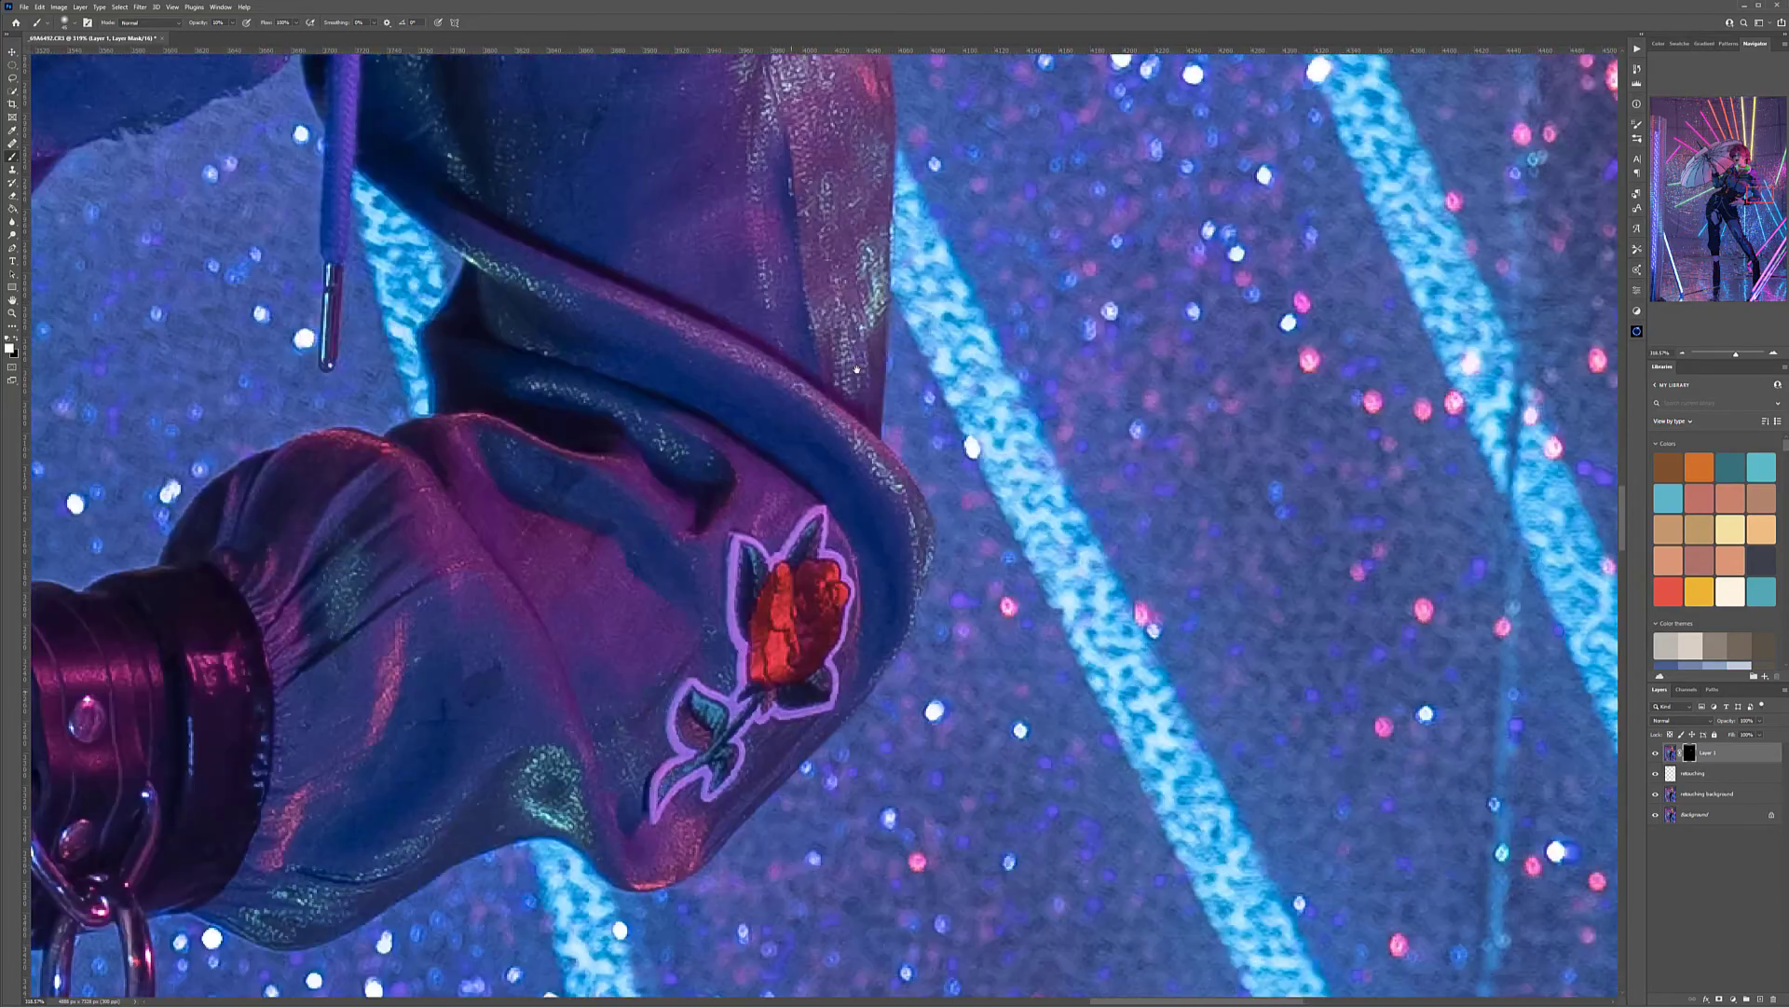
{"action": "left_click_drag", "start_coordinate": [779, 796], "coordinate": [1406, 496]}
{"action": "left_click_drag", "start_coordinate": [519, 530], "coordinate": [1219, 552]}
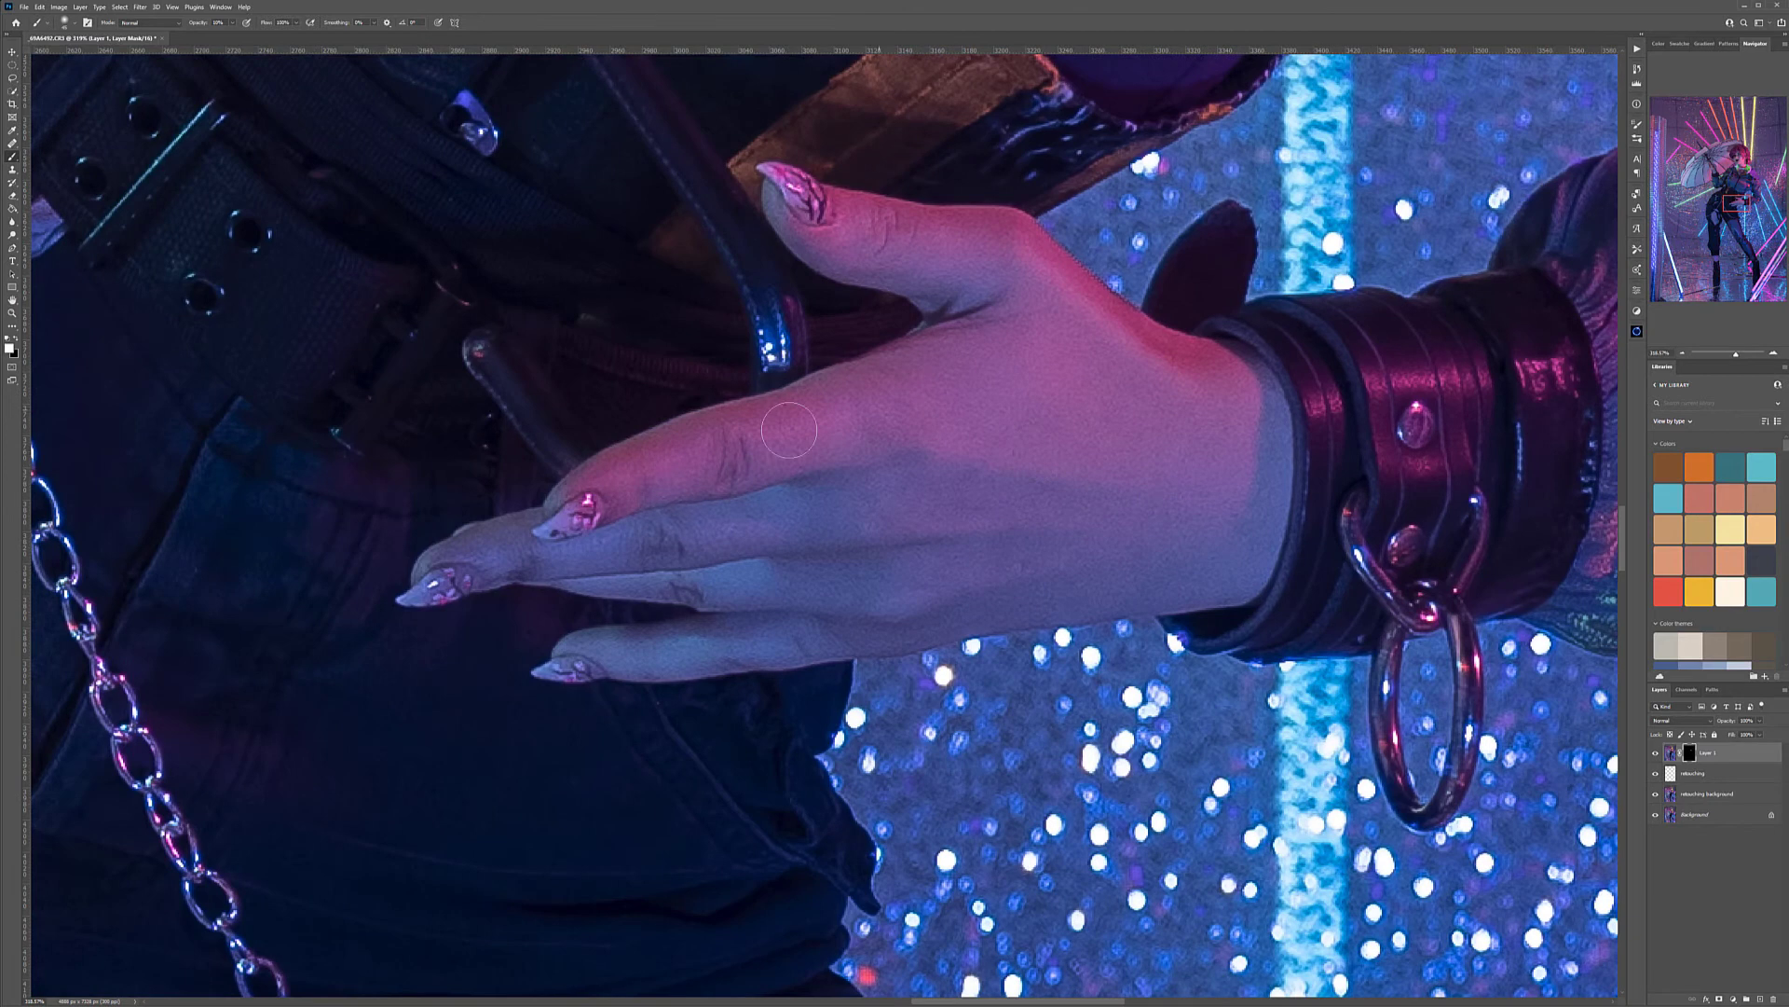
{"action": "key", "text": "bracketright"}
{"action": "key", "text": "bracketright"}
{"action": "key", "text": "bracketright"}
{"action": "key", "text": "bracketright"}
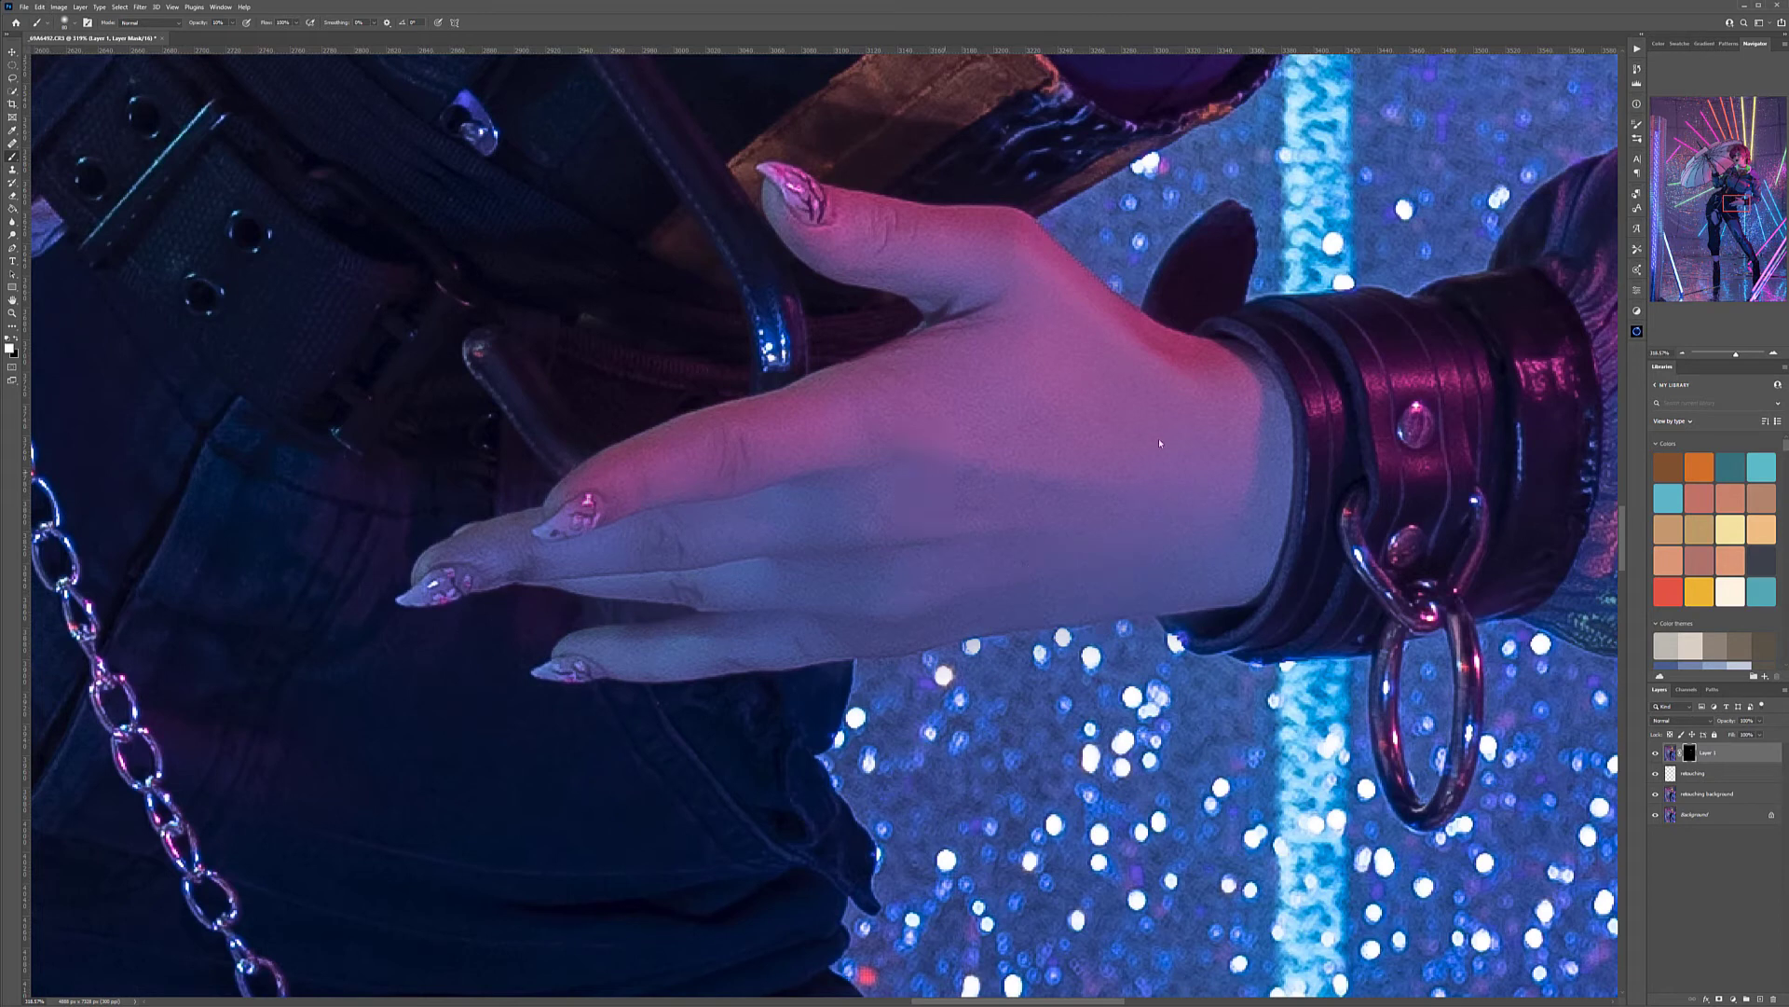
Smooth the skin of the hand holding the umbrella through the layer mask
{"action": "left_click_drag", "start_coordinate": [445, 536], "coordinate": [889, 575]}
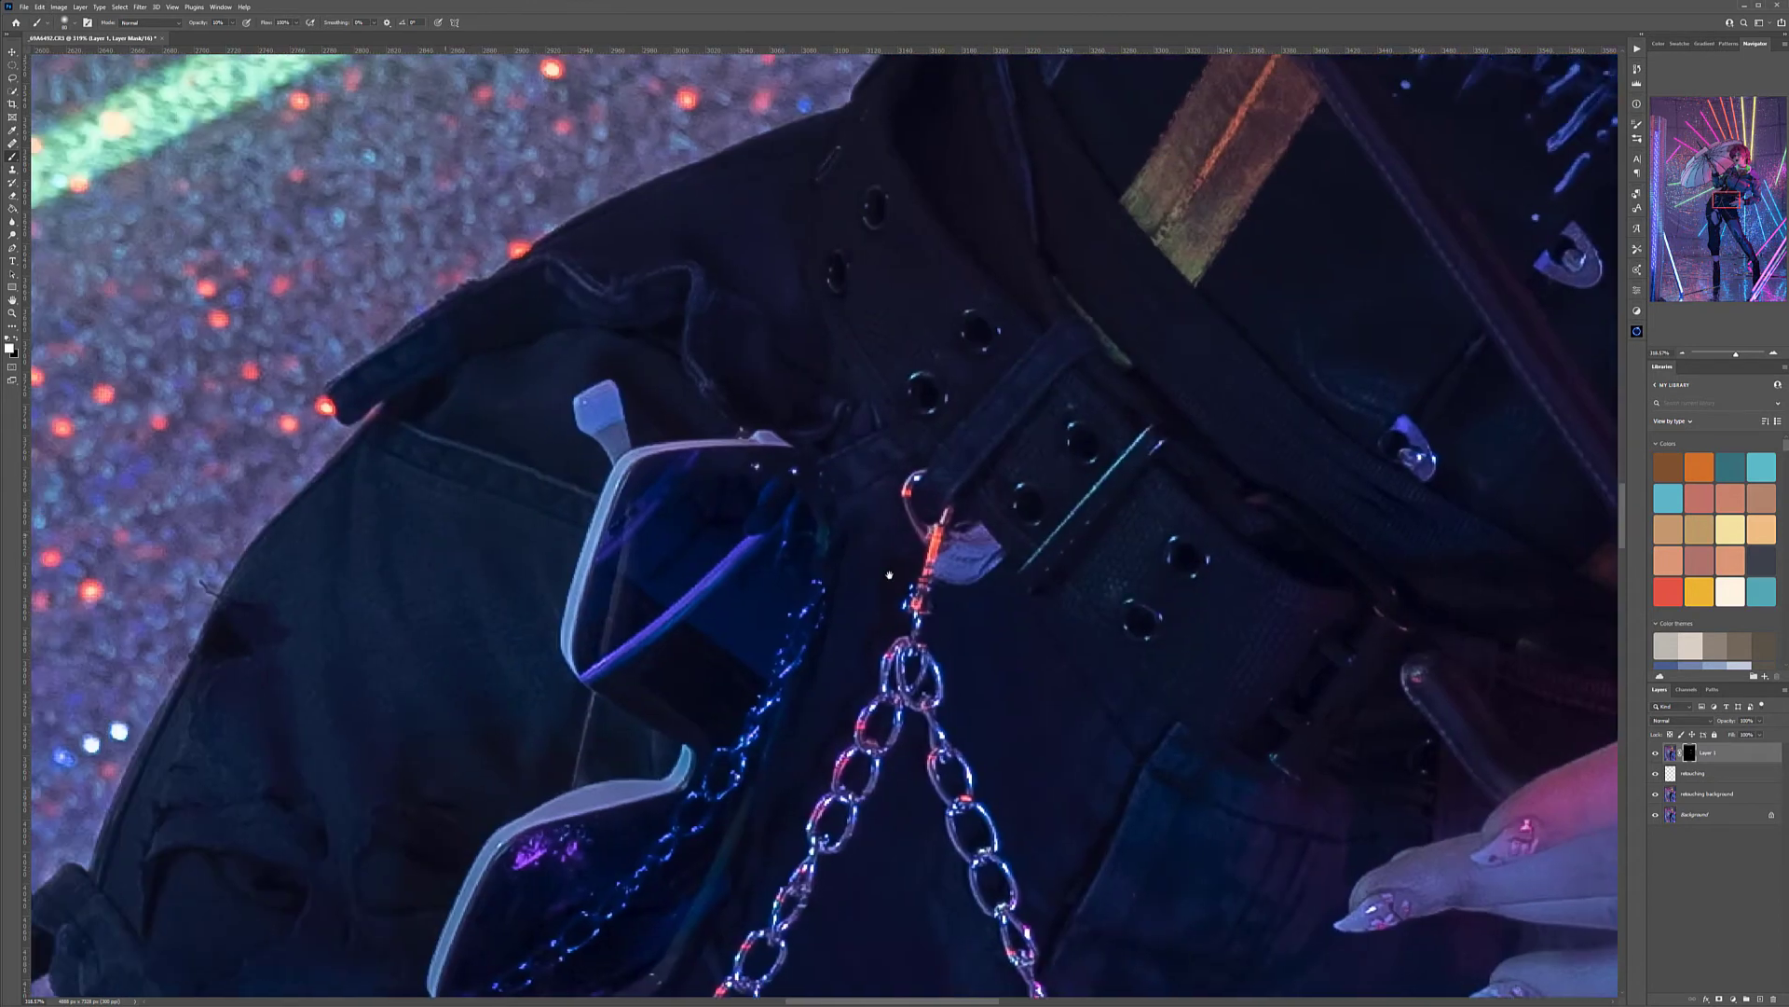
{"action": "left_click_drag", "start_coordinate": [898, 165], "coordinate": [699, 815]}
{"action": "left_click_drag", "start_coordinate": [1085, 184], "coordinate": [1150, 735]}
{"action": "mouse_move", "coordinate": [387, 331]}
{"action": "left_mouse_down"}
{"action": "mouse_move", "coordinate": [879, 691]}
{"action": "mouse_move", "coordinate": [985, 813]}
{"action": "left_mouse_up"}
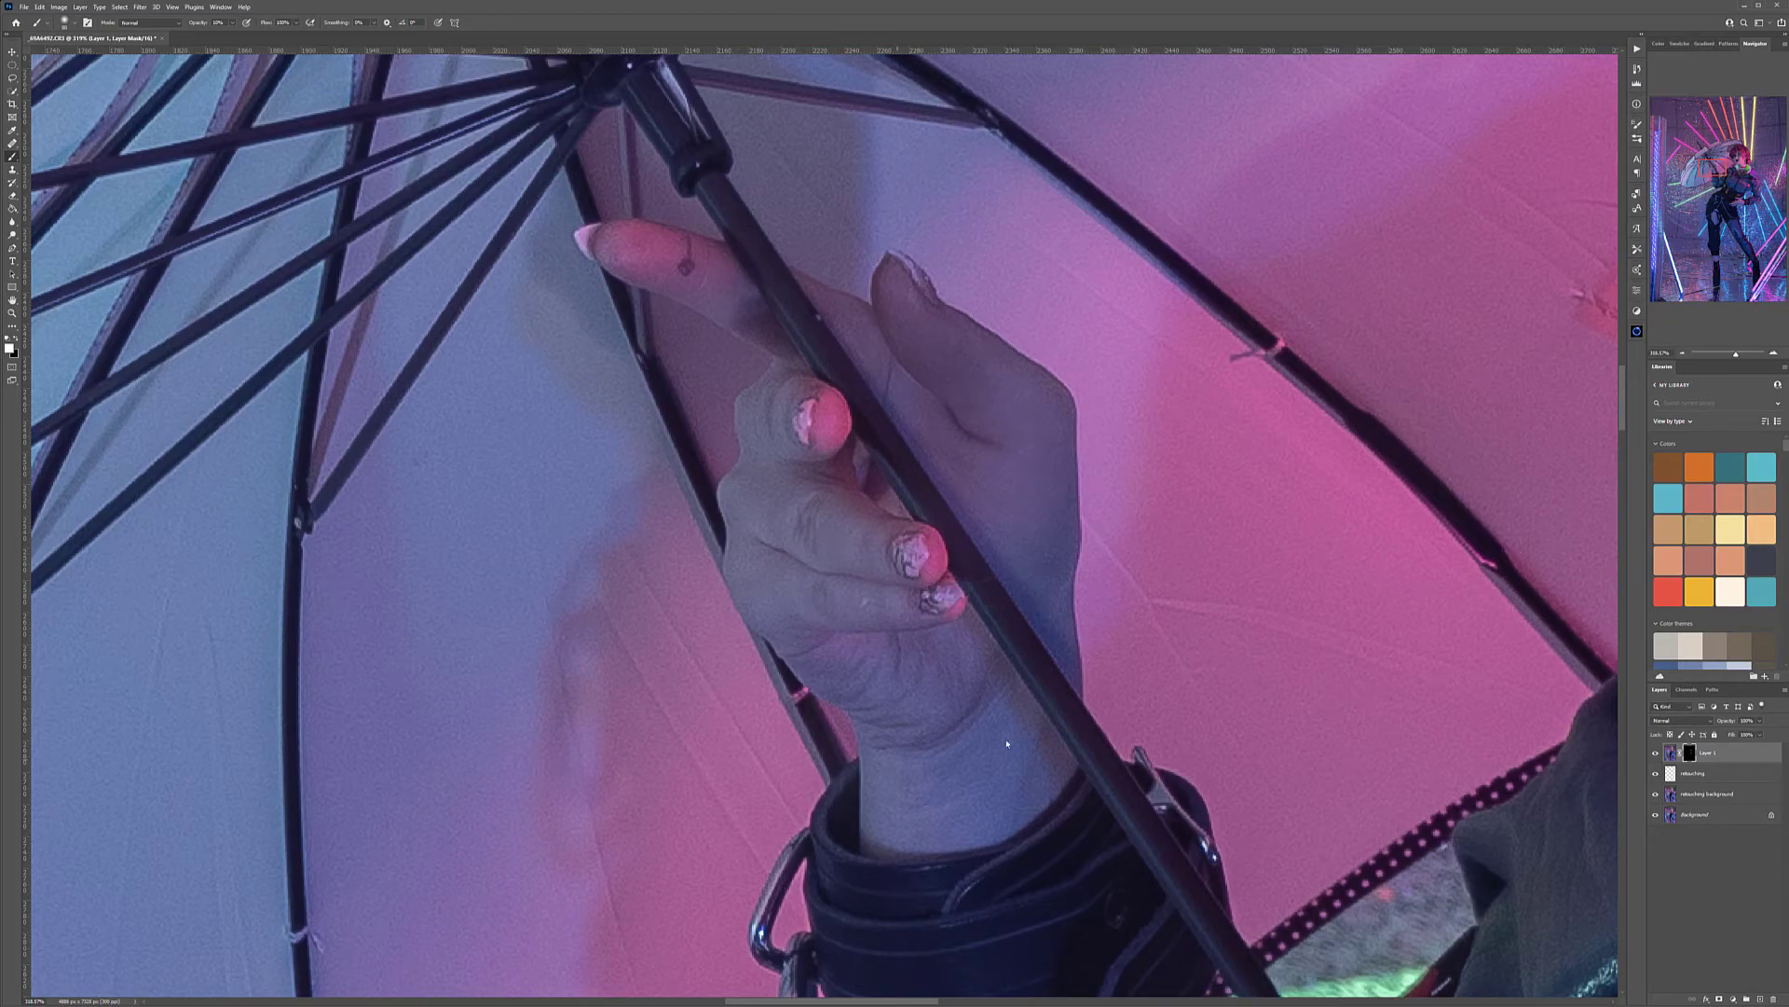
{"action": "scroll", "coordinate": [1049, 774], "scroll_direction": "down", "scroll_amount": 10}
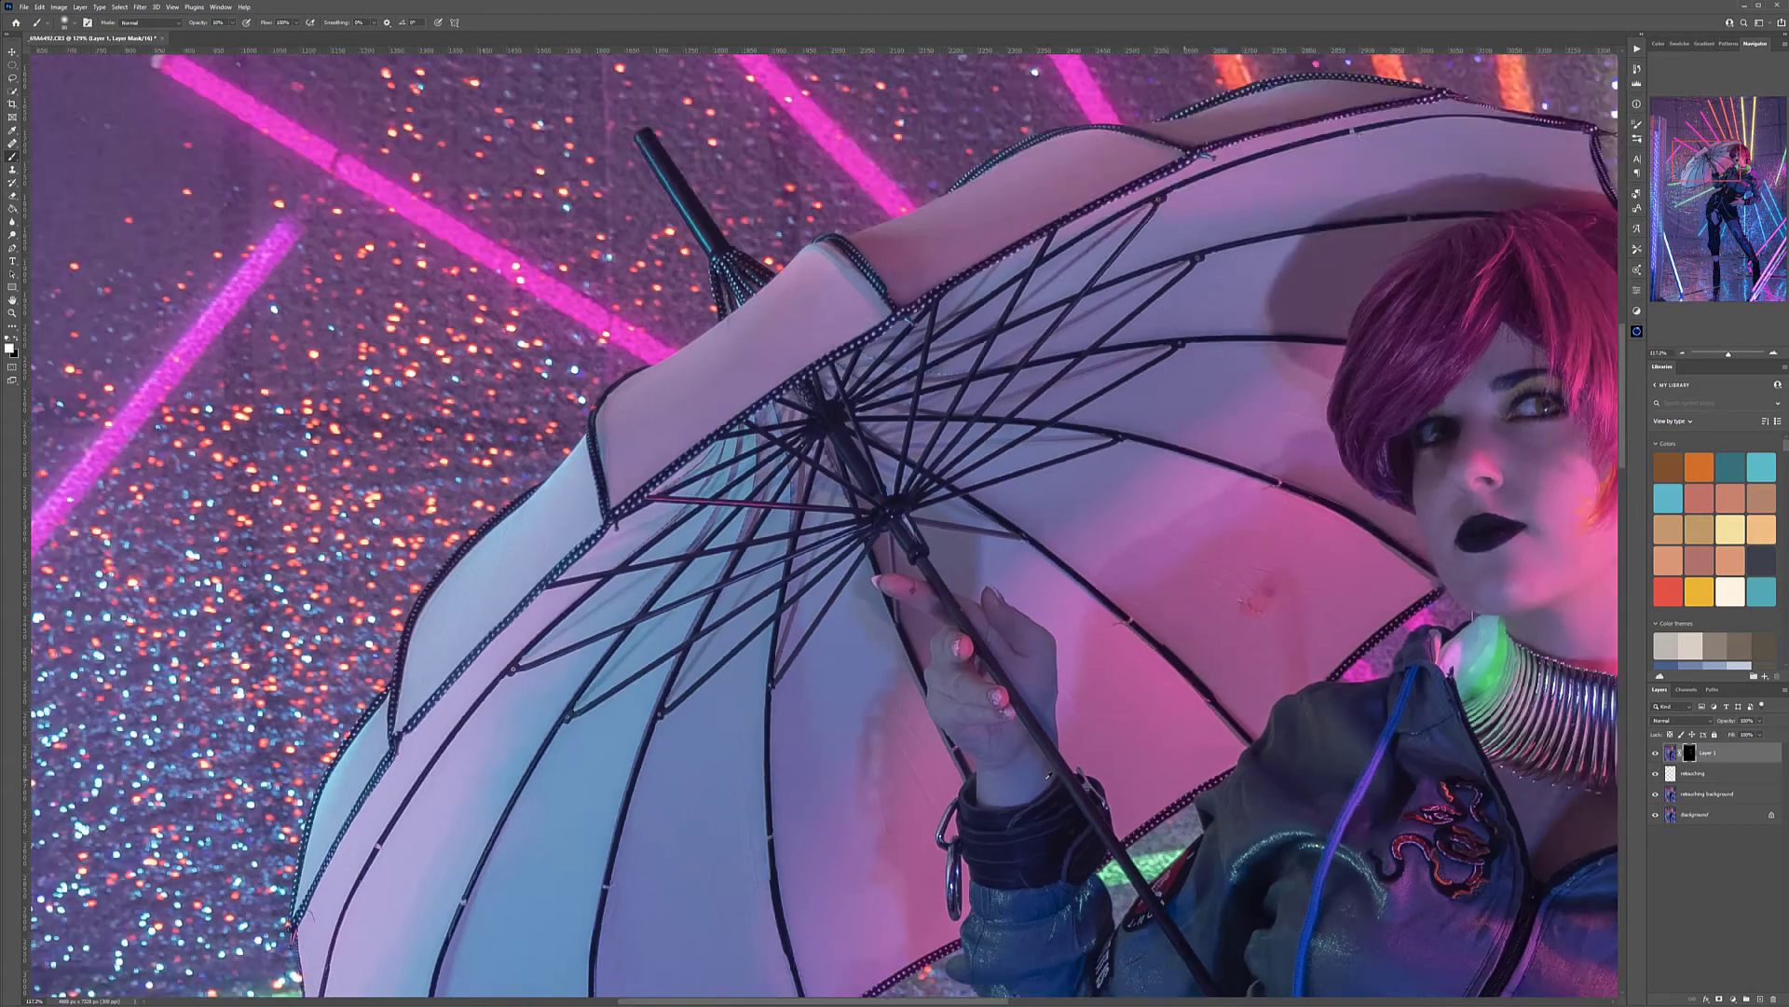
Paint on the mask to smooth the bare thigh in the ripped trousers and the bare lower leg above the boot
{"action": "left_click_drag", "start_coordinate": [1049, 774], "coordinate": [932, 425]}
{"action": "scroll", "coordinate": [932, 425], "scroll_direction": "up", "scroll_amount": 6}
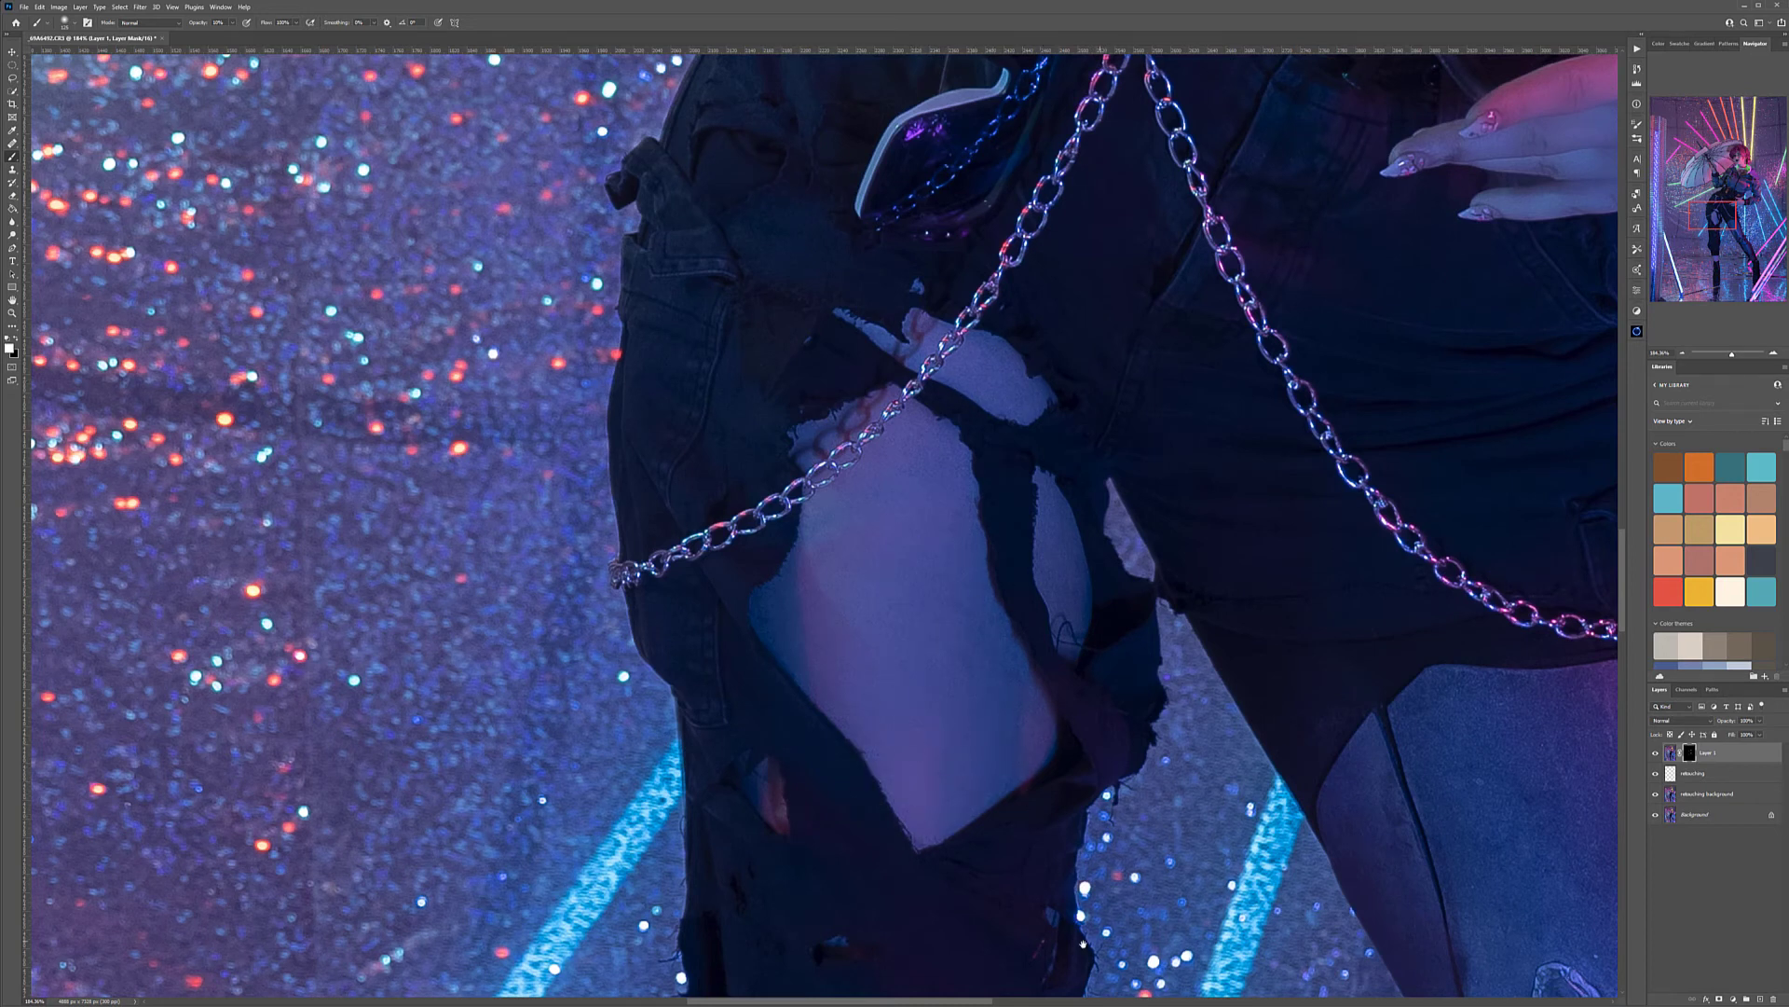
{"action": "scroll", "coordinate": [932, 475], "scroll_direction": "down", "scroll_amount": 10}
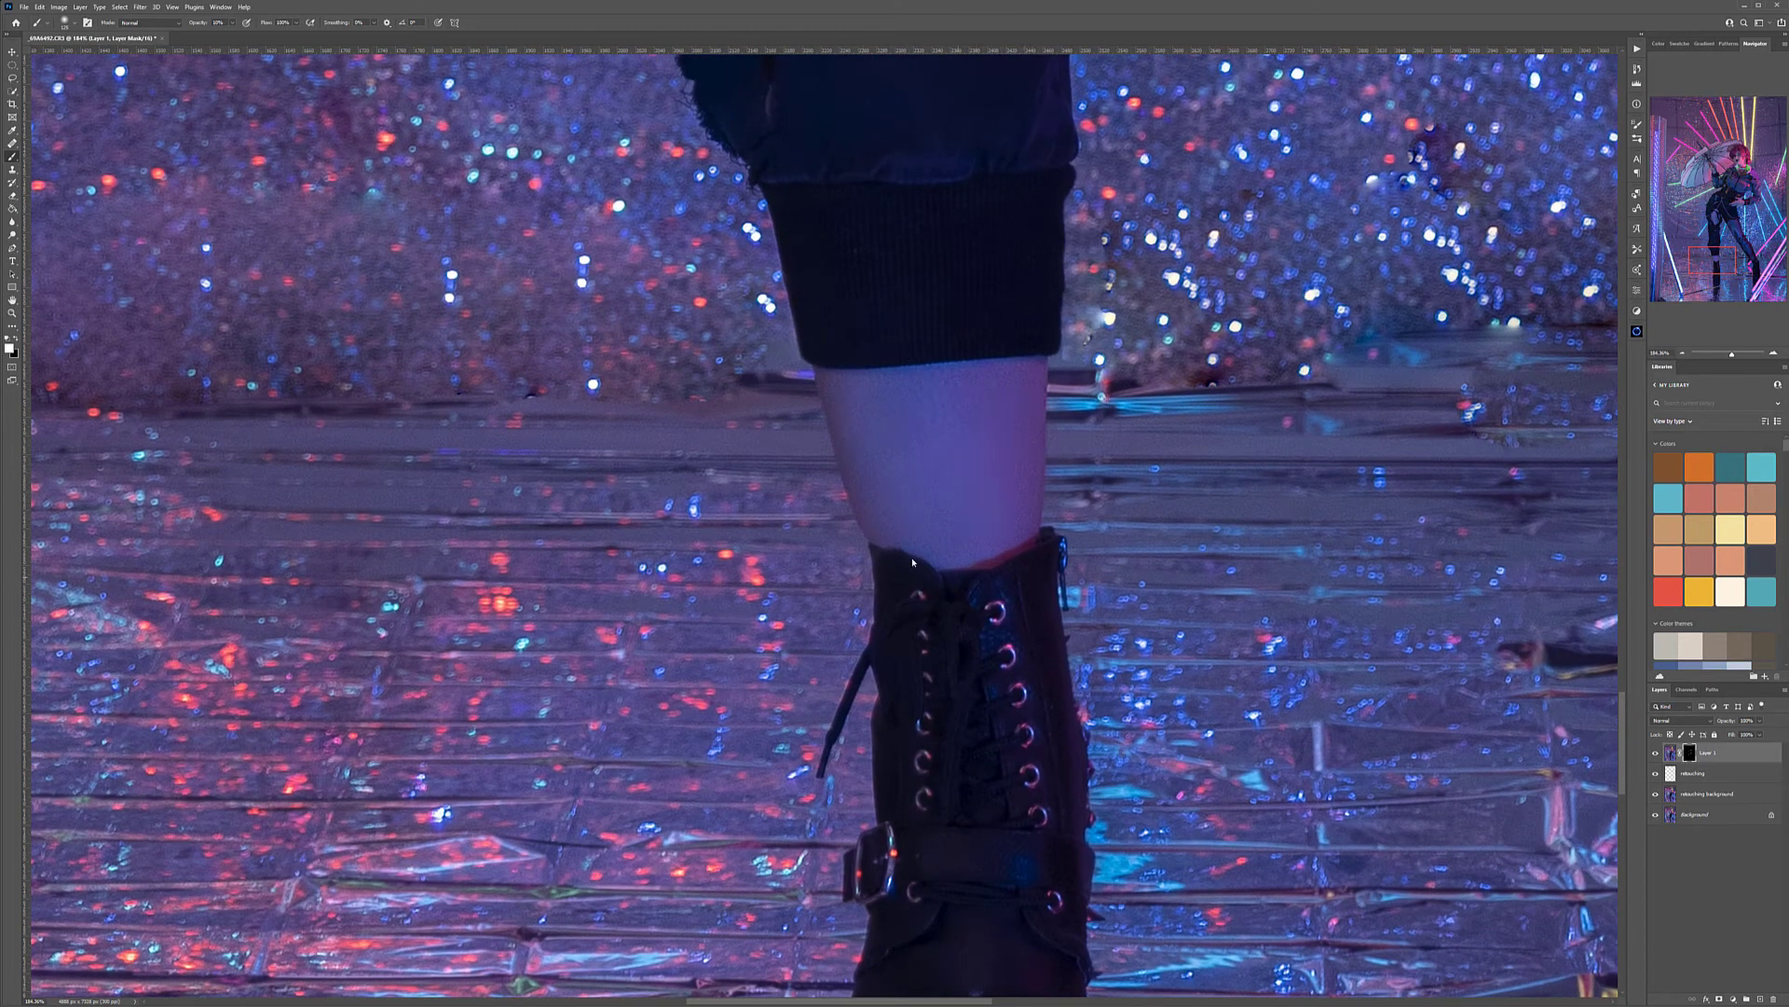
{"action": "left_click_drag", "start_coordinate": [1453, 455], "coordinate": [676, 476]}
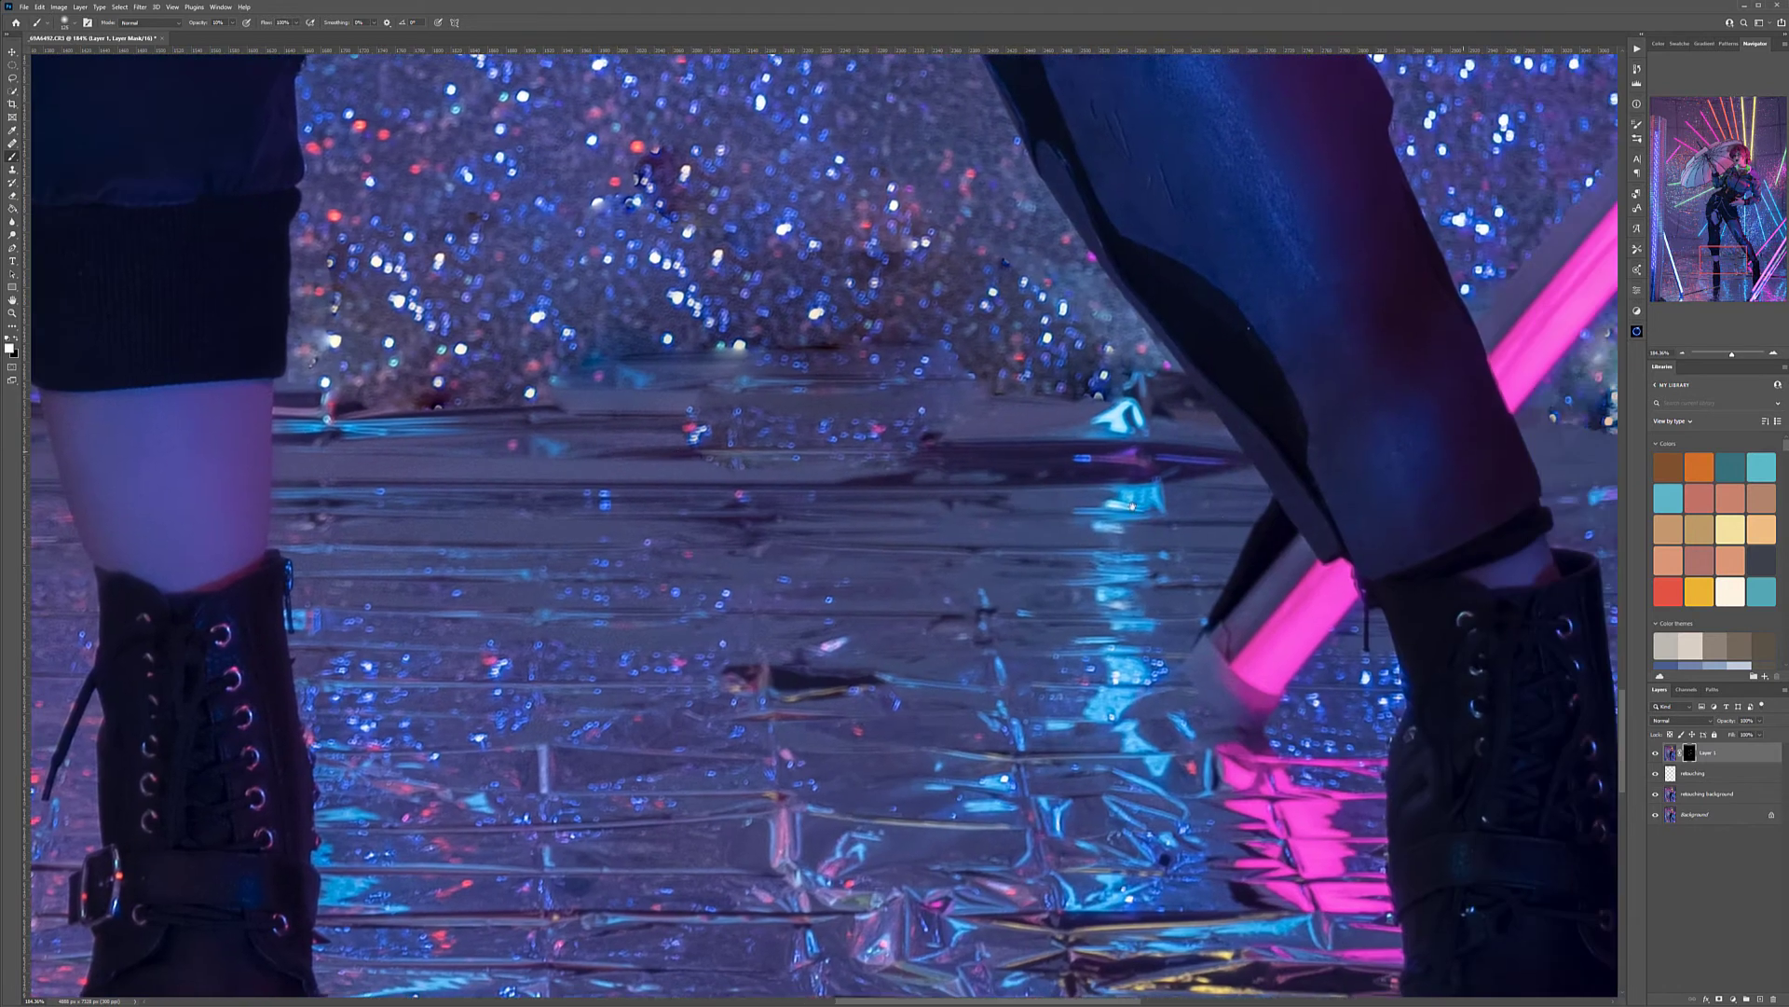
Smooth the pink neon tubes in the foreground beside the boot on the mask, using 30% brush opacity
{"action": "left_click_drag", "start_coordinate": [1377, 529], "coordinate": [783, 228]}
{"action": "left_click_drag", "start_coordinate": [1275, 597], "coordinate": [856, 219]}
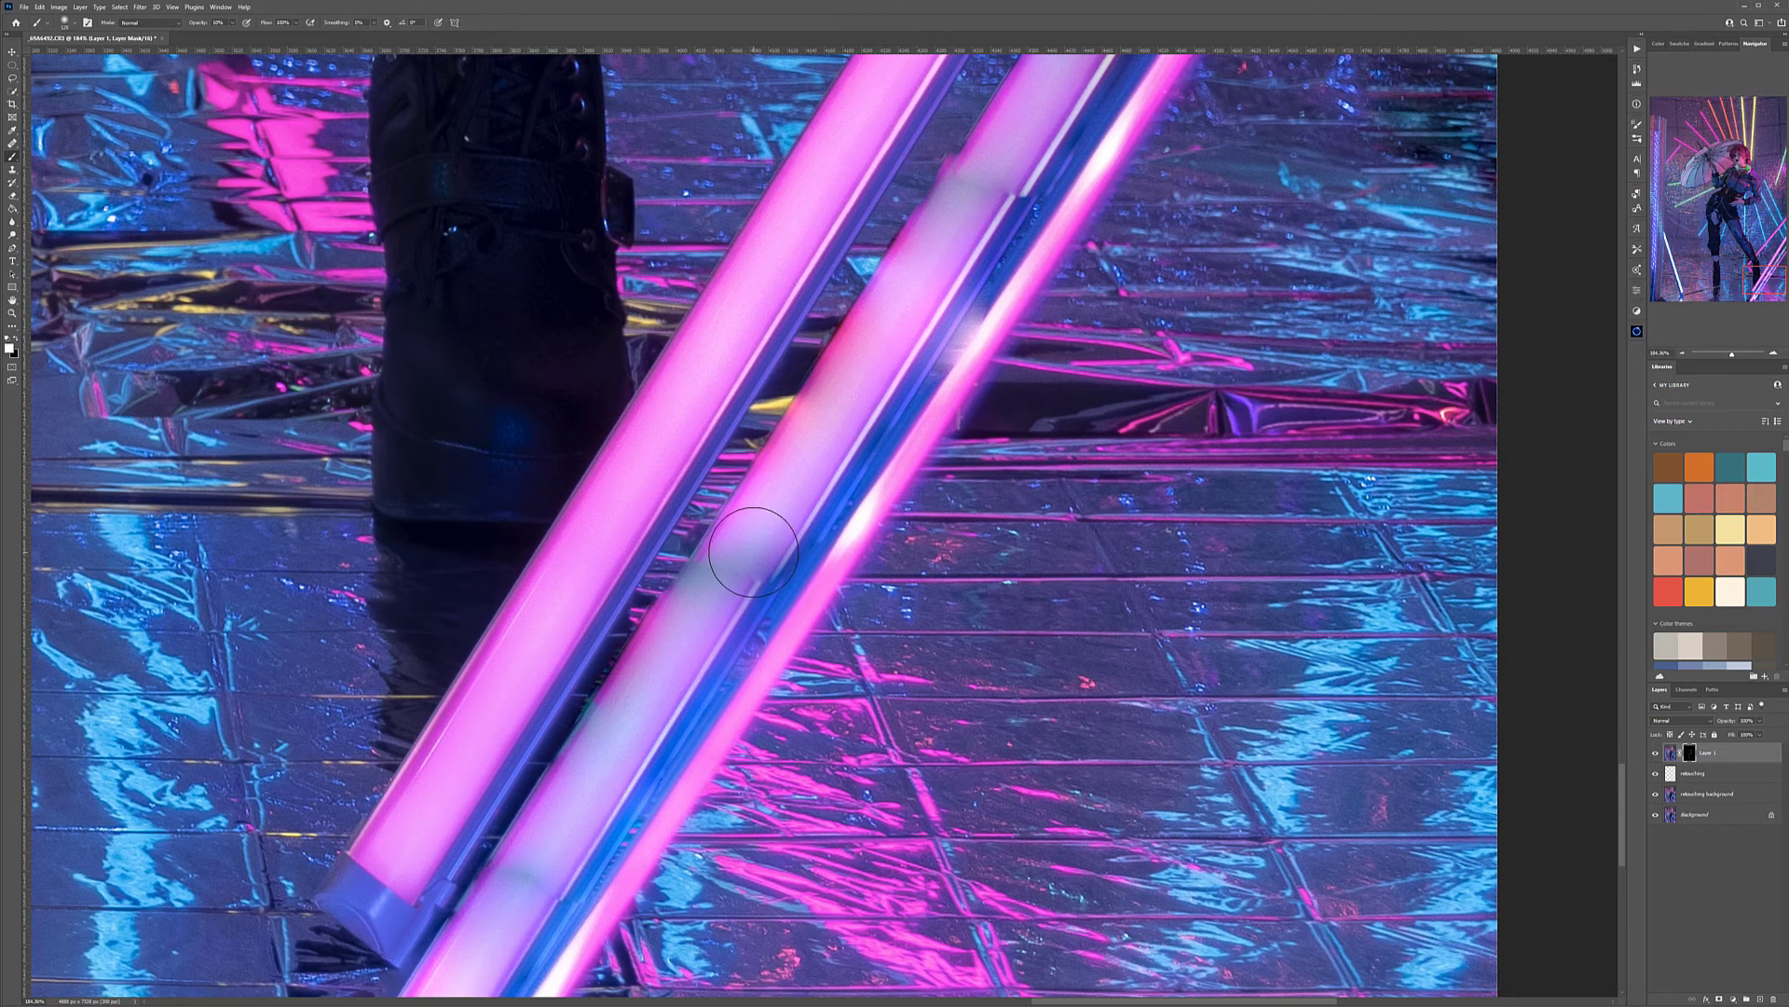
{"action": "scroll", "coordinate": [753, 552], "scroll_direction": "down", "scroll_amount": 5}
{"action": "key", "text": "3"}
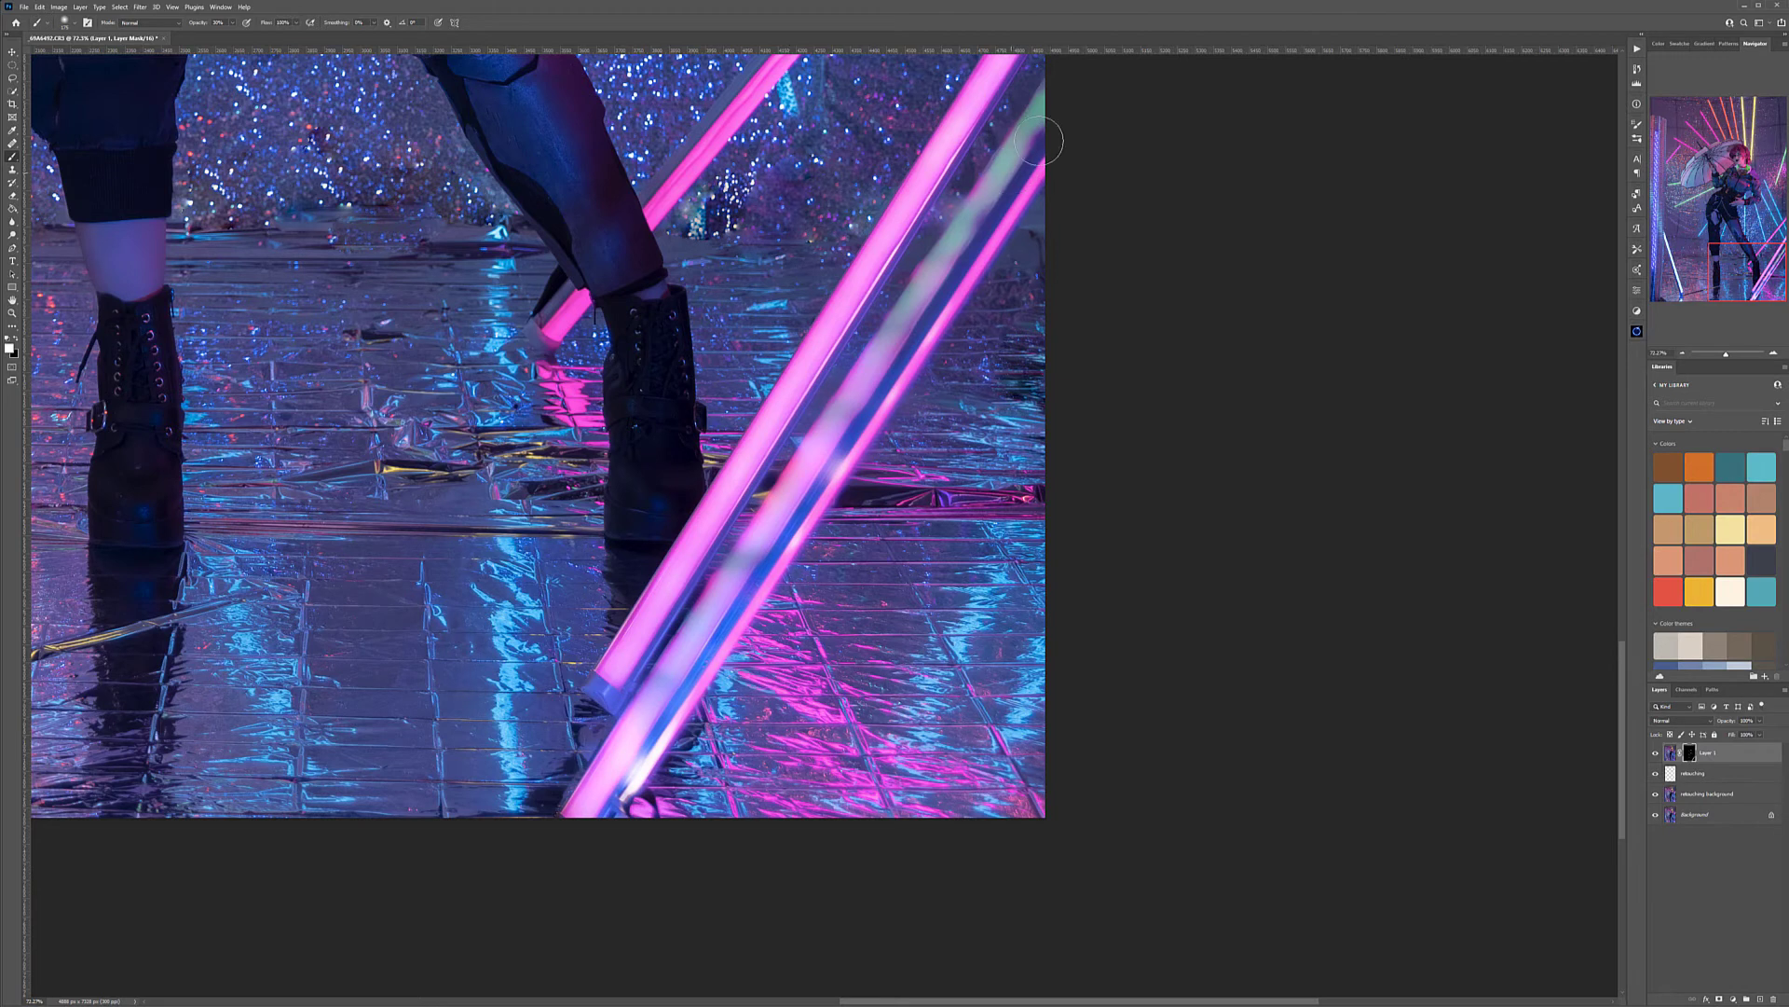
{"action": "left_click_drag", "start_coordinate": [689, 750], "coordinate": [753, 856]}
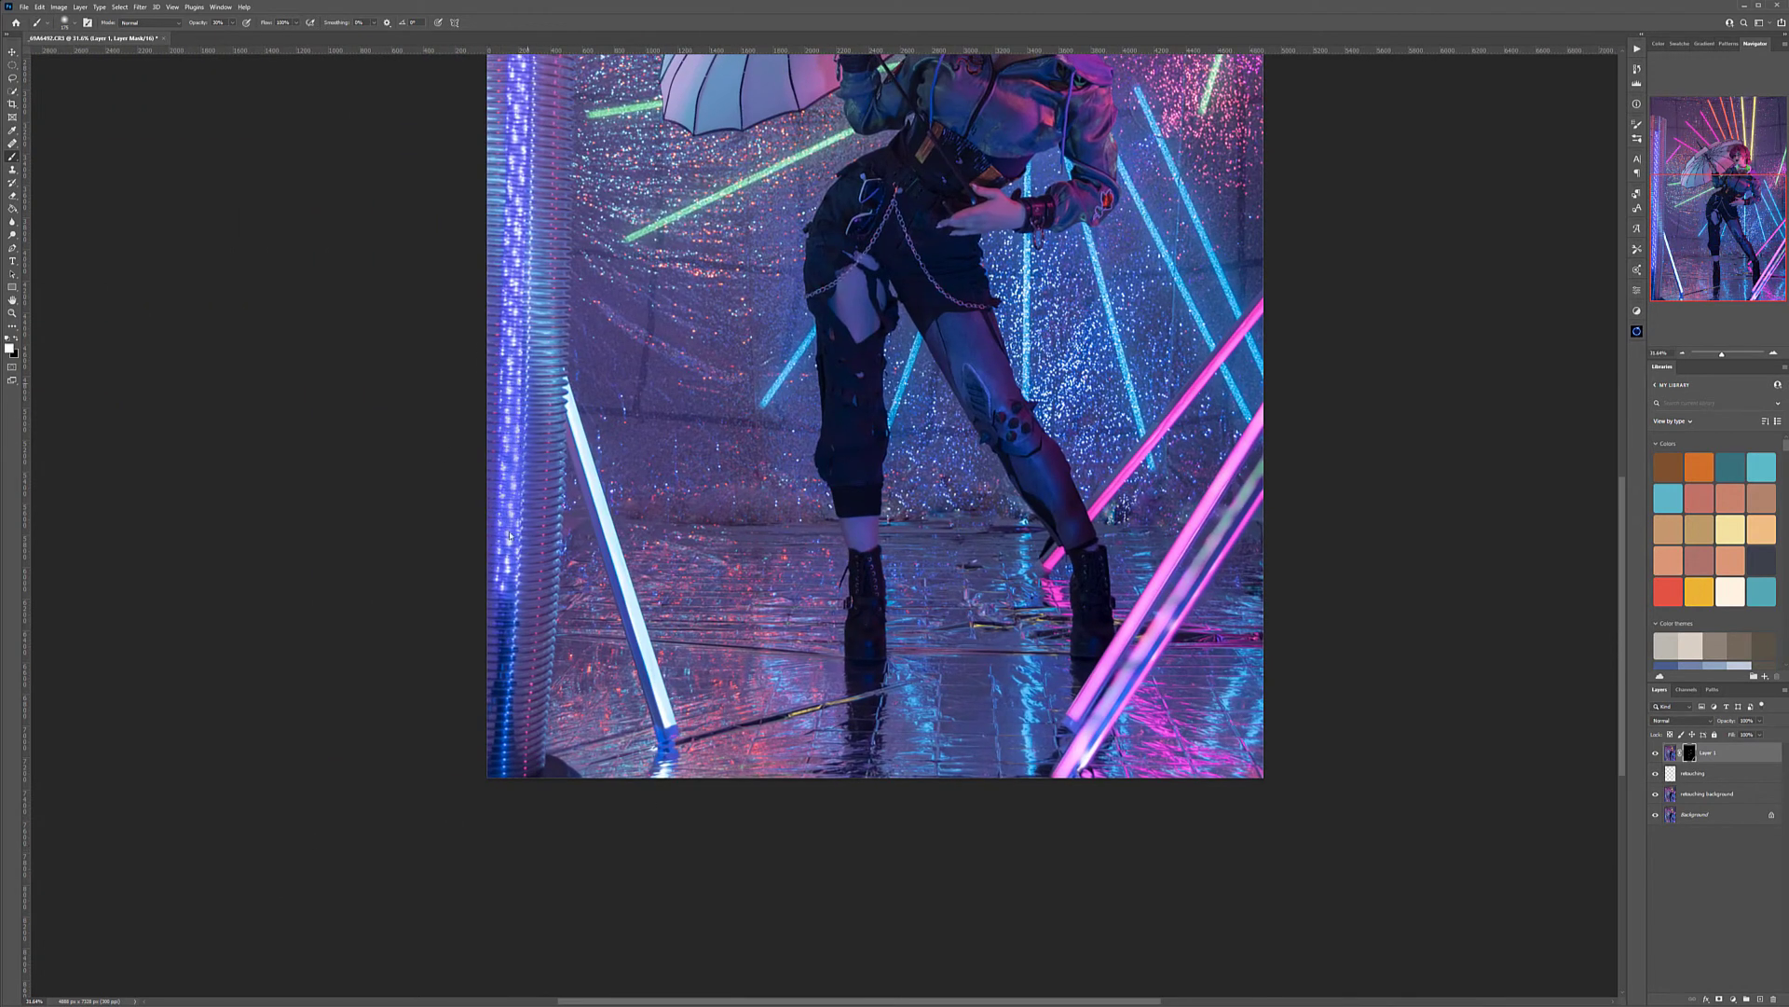
{"action": "left_click_drag", "start_coordinate": [564, 190], "coordinate": [613, 435]}
{"action": "left_click_drag", "start_coordinate": [591, 107], "coordinate": [615, 215]}
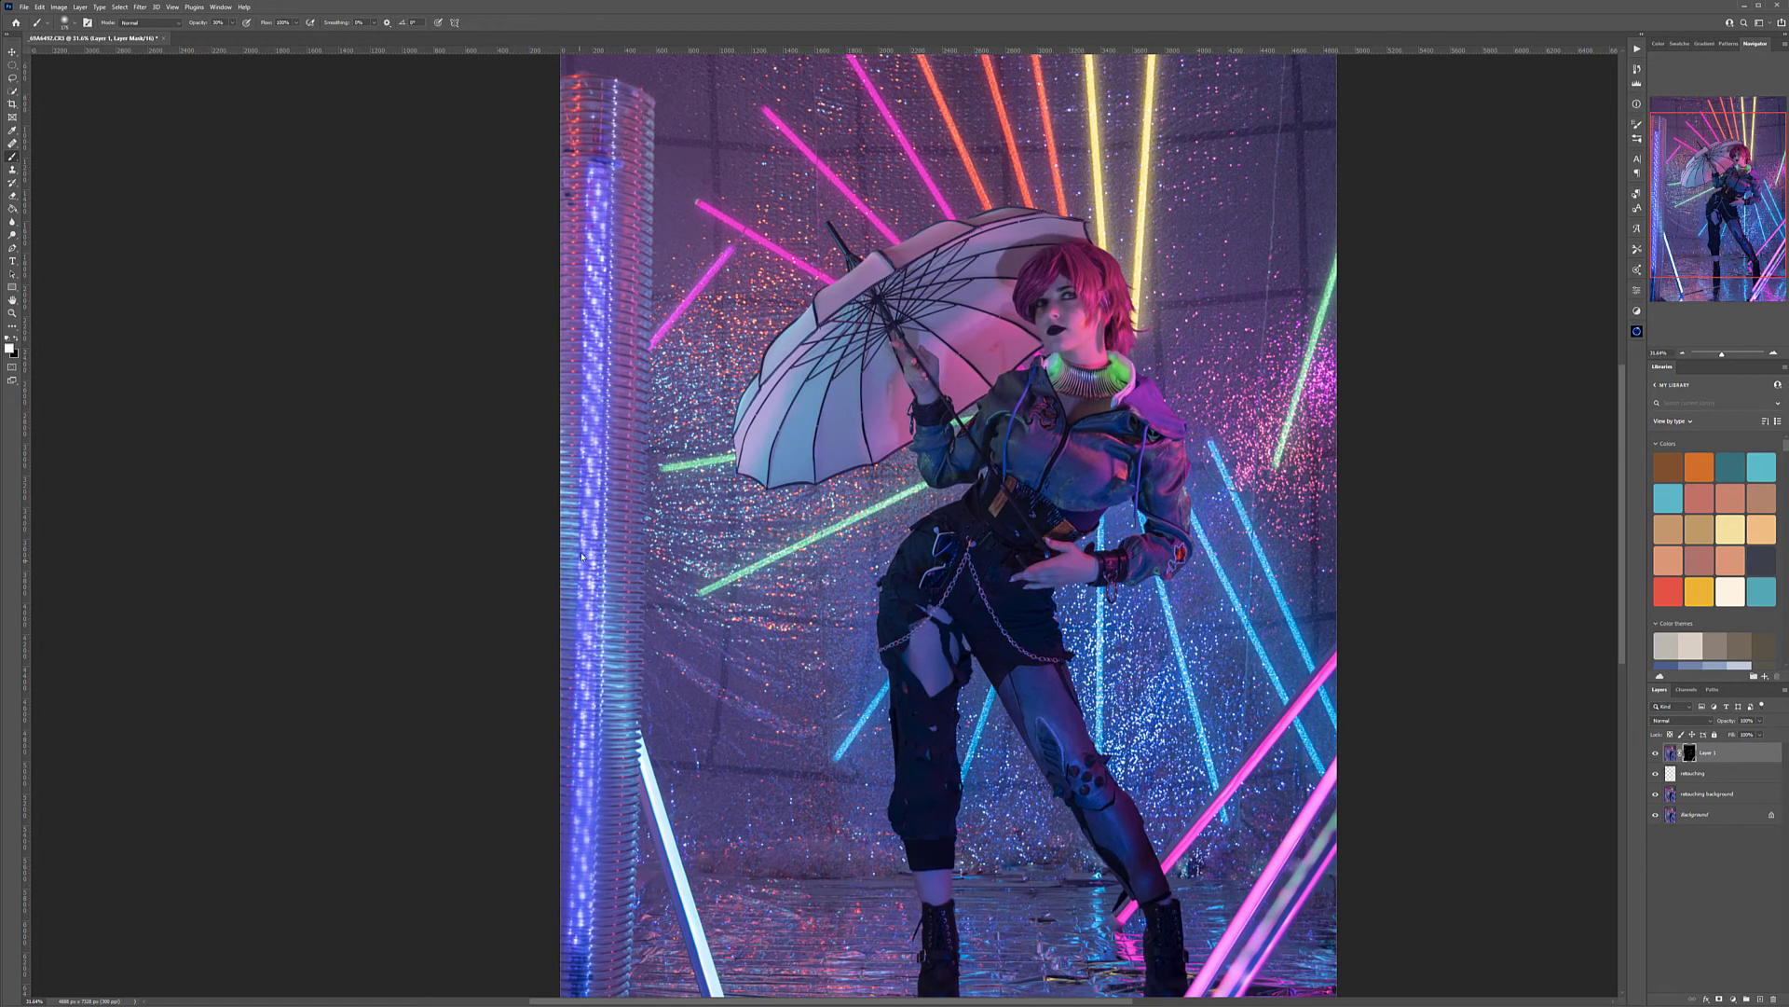
{"action": "scroll", "coordinate": [735, 608], "scroll_direction": "down", "scroll_amount": 5}
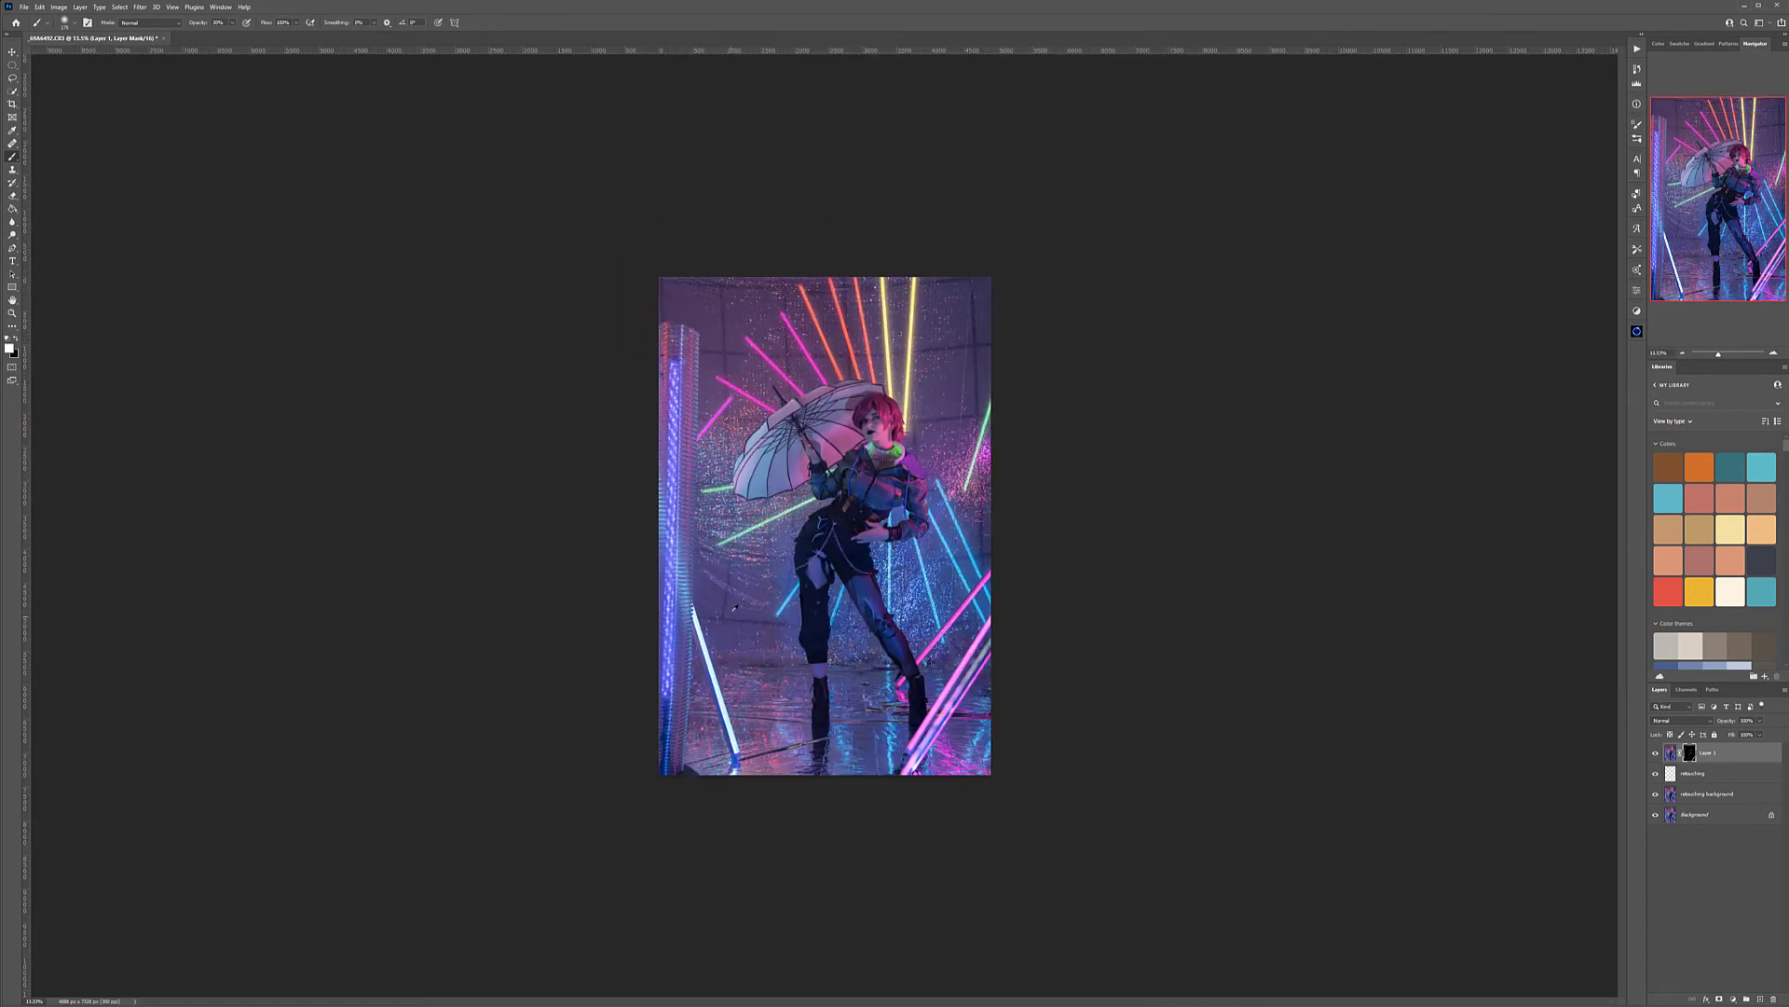
{"action": "scroll", "coordinate": [857, 377], "scroll_direction": "up", "scroll_amount": 4}
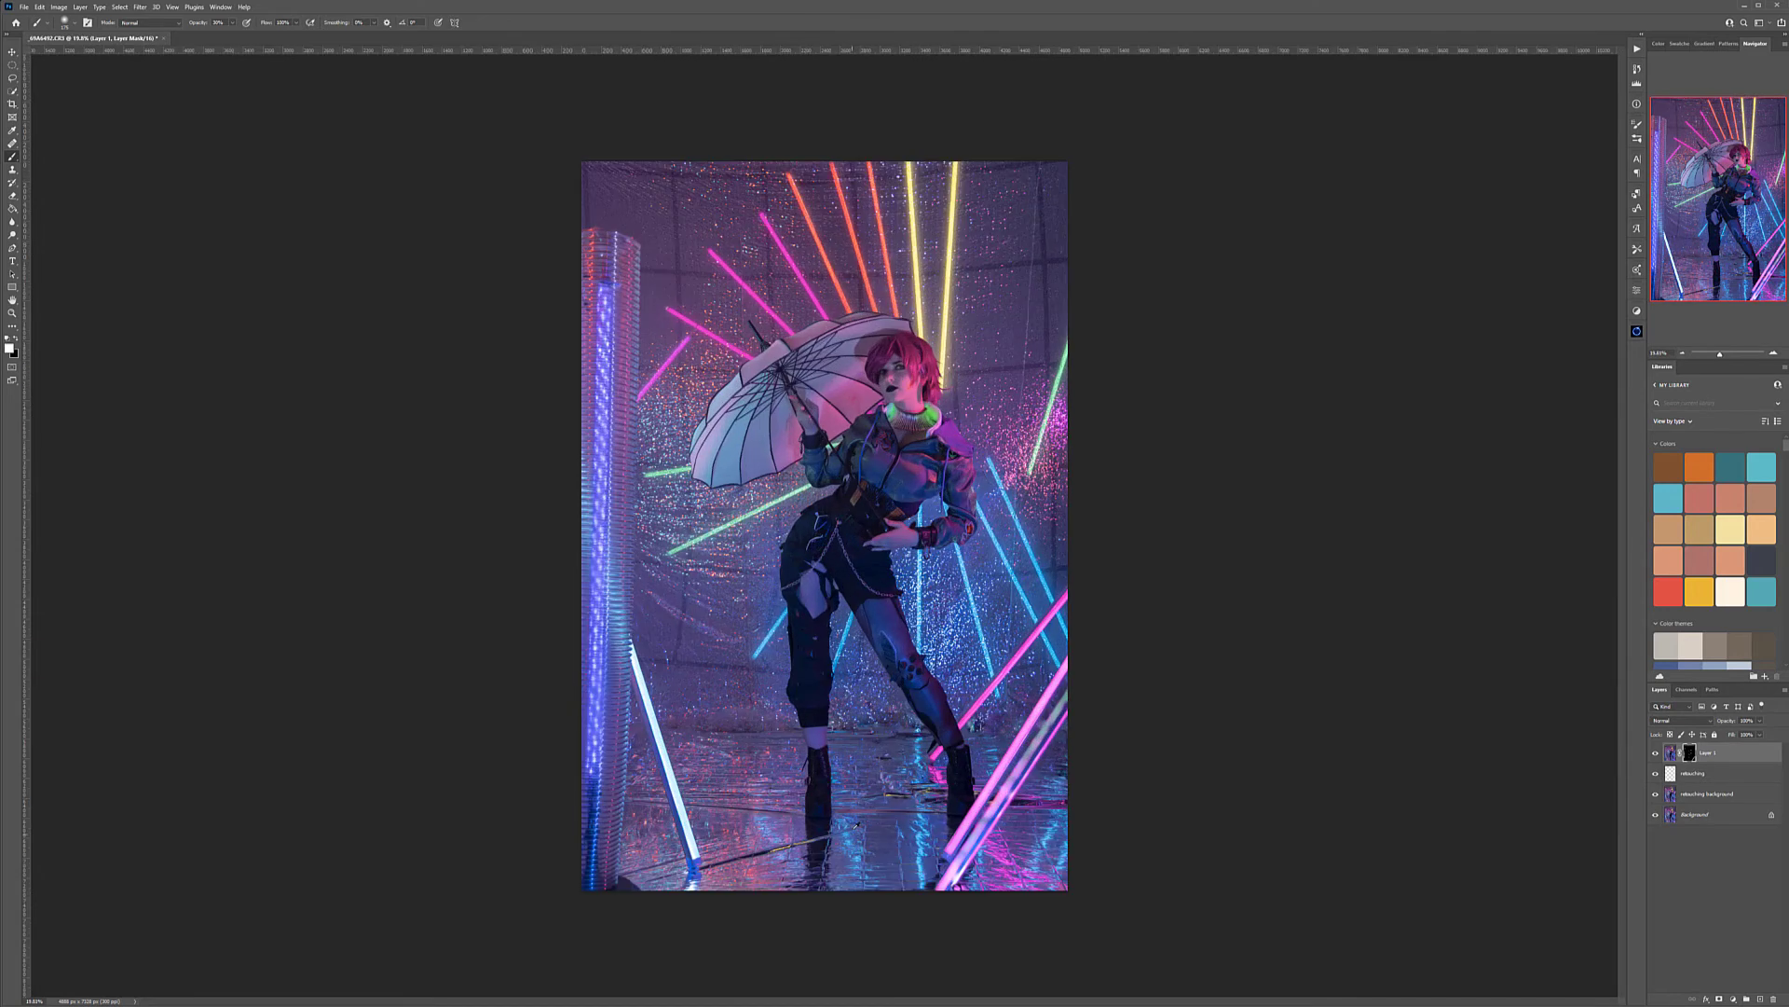
{"action": "scroll", "coordinate": [923, 515], "scroll_direction": "up", "scroll_amount": 8}
{"action": "scroll", "coordinate": [946, 447], "scroll_direction": "down", "scroll_amount": 5}
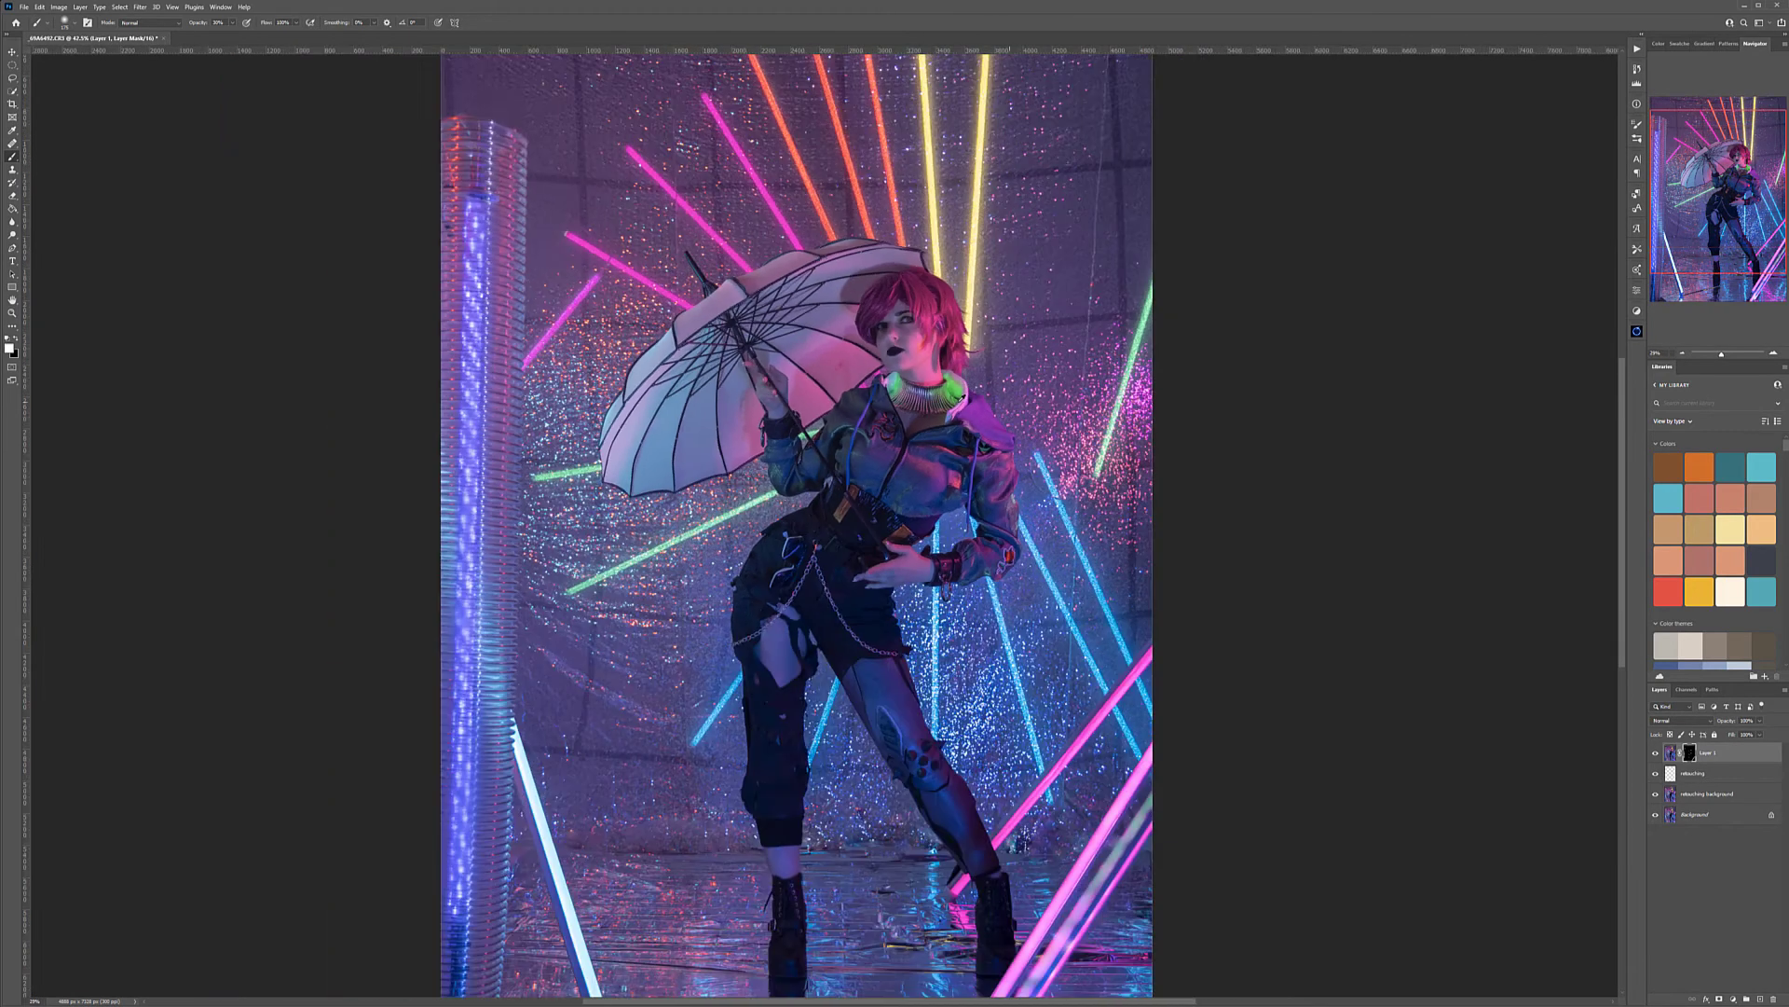
Create a dodge-and-burn layer above the smoothed layer, fill it with 50% gray and set its blend mode to Soft Light
{"action": "left_click", "coordinate": [1758, 1000]}
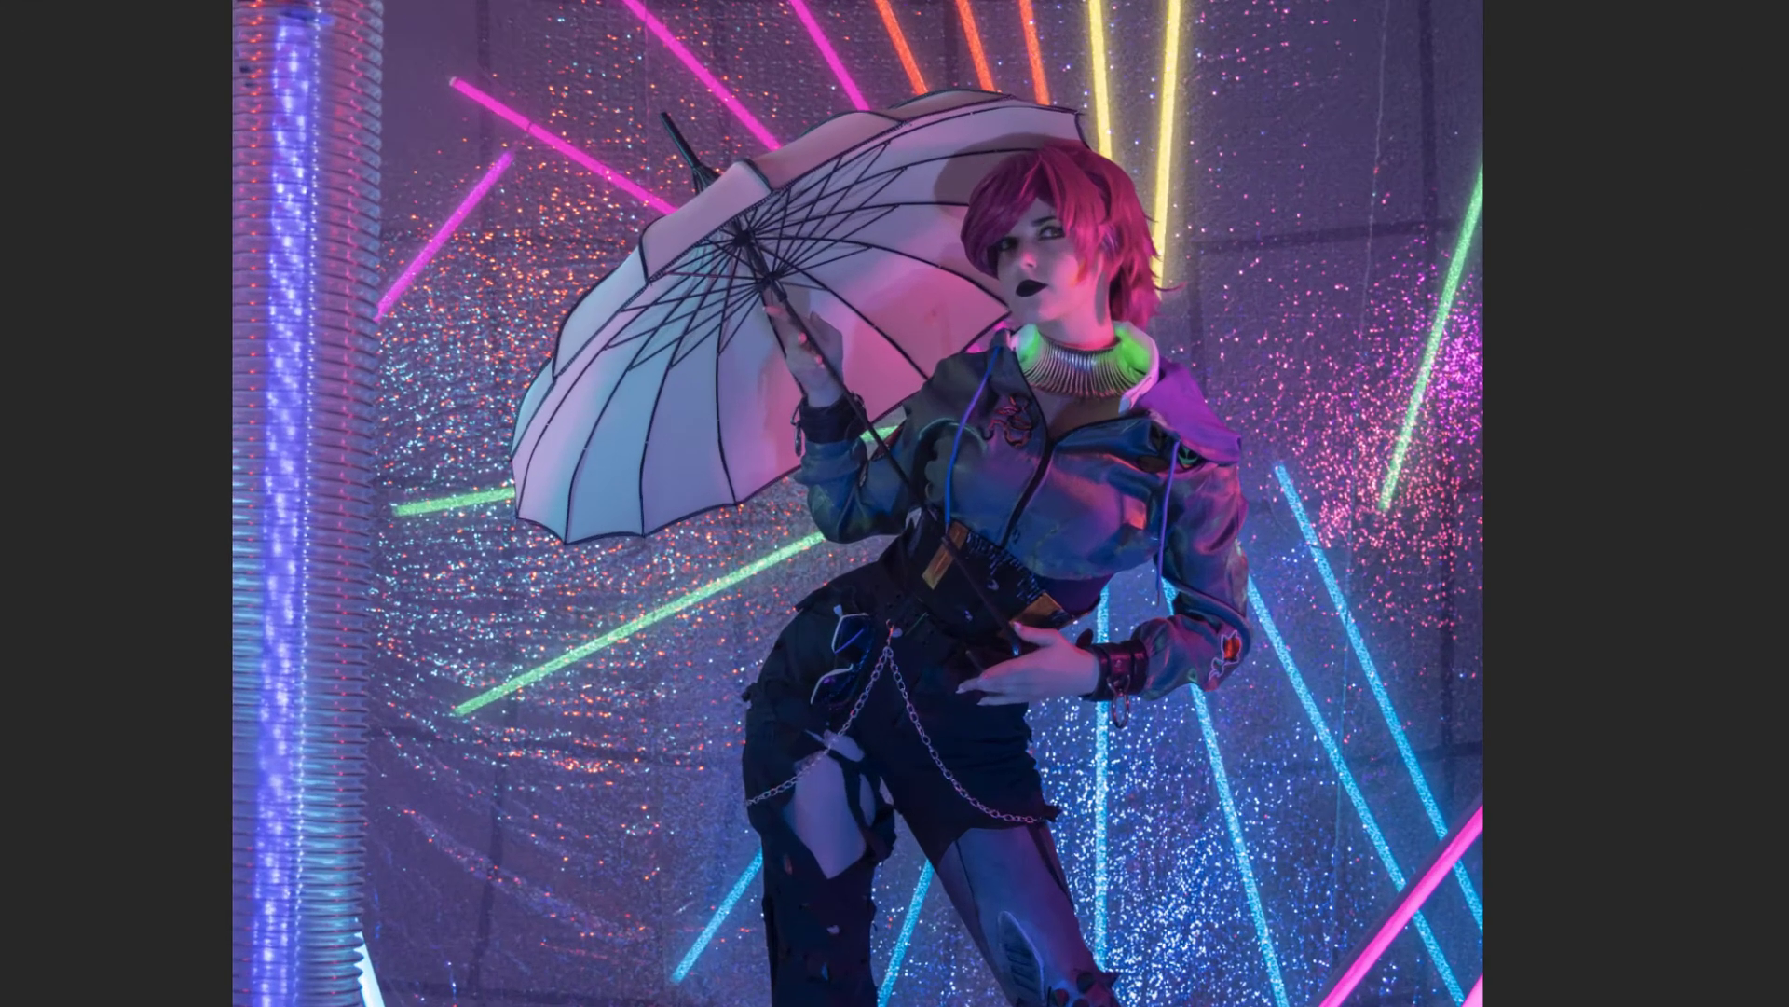
{"action": "key", "text": "shift+F5"}
{"action": "key", "text": "Return"}
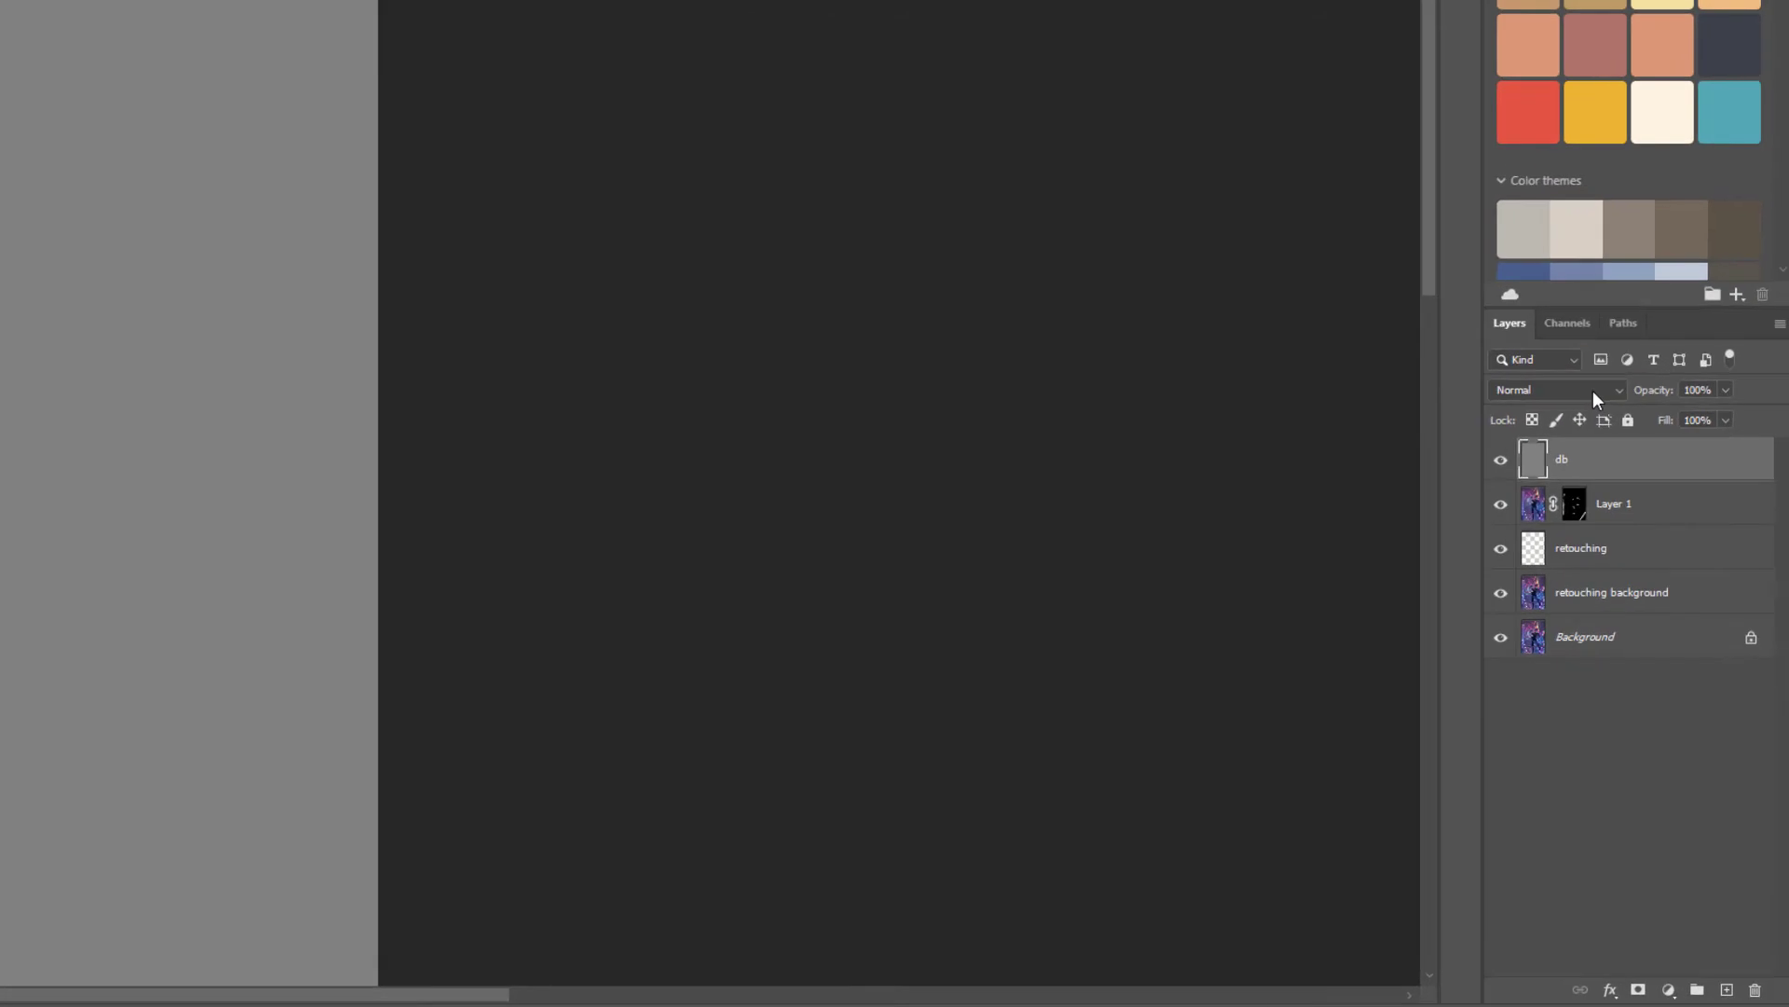
{"action": "left_click", "coordinate": [1697, 720]}
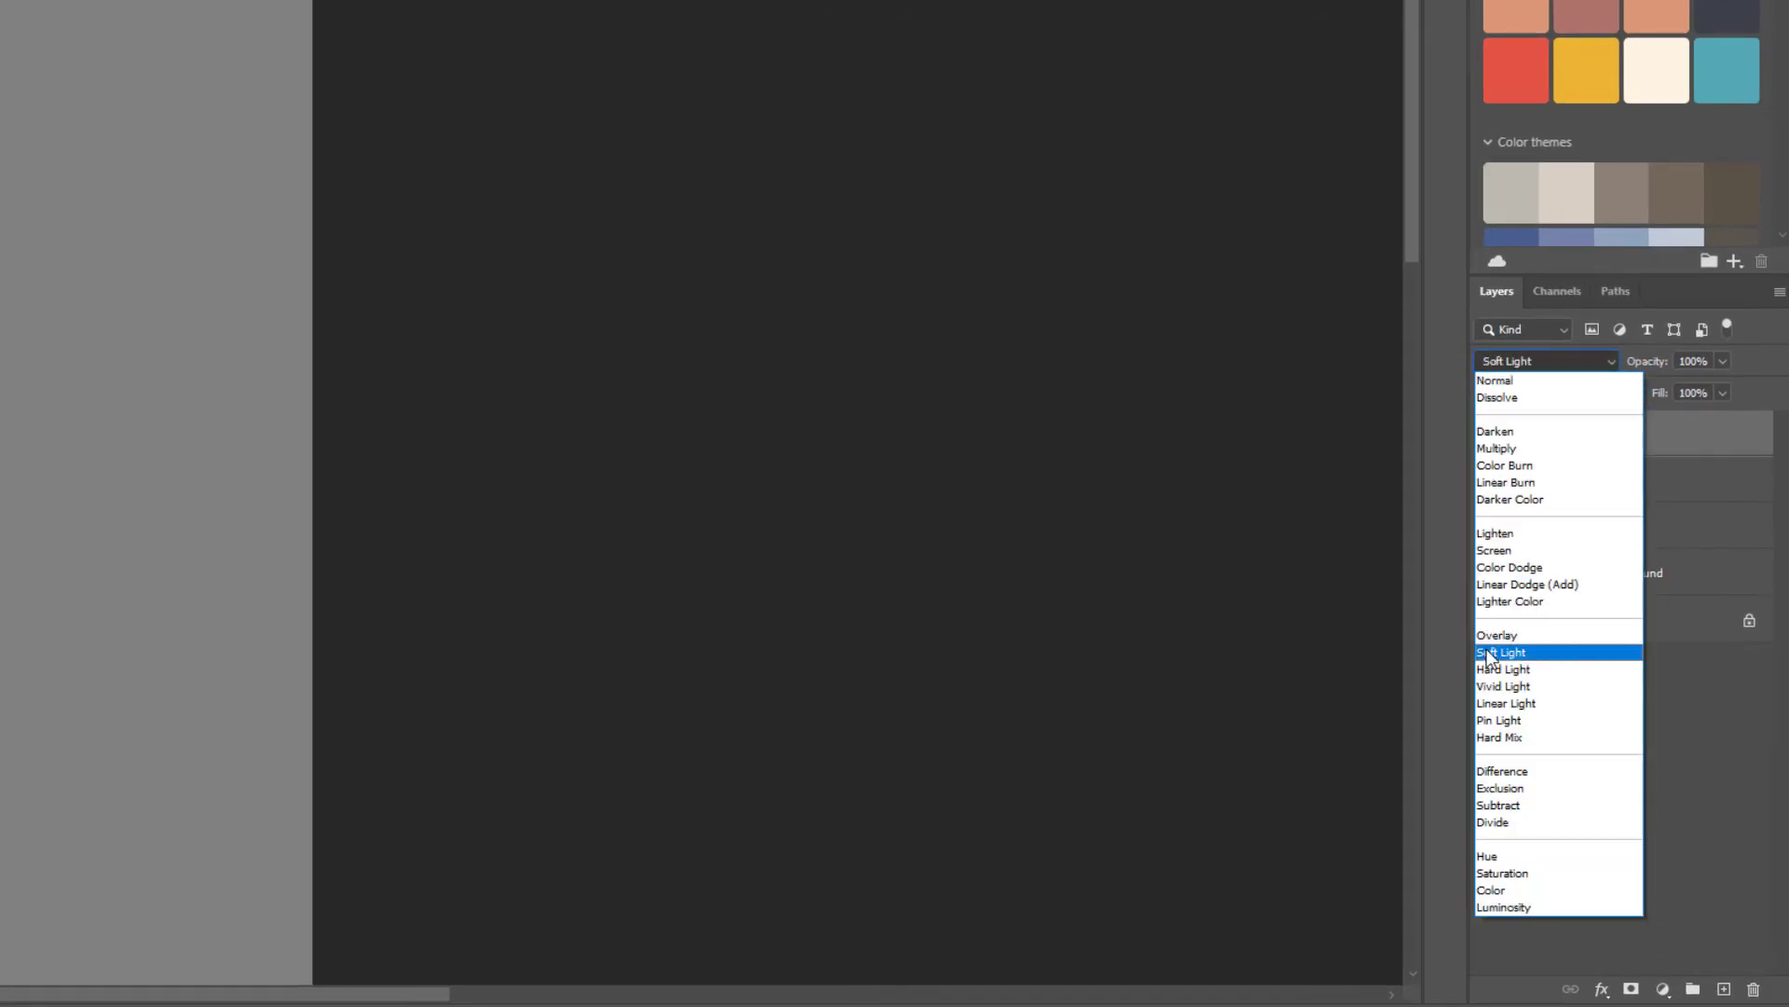
{"action": "left_click", "coordinate": [1500, 652]}
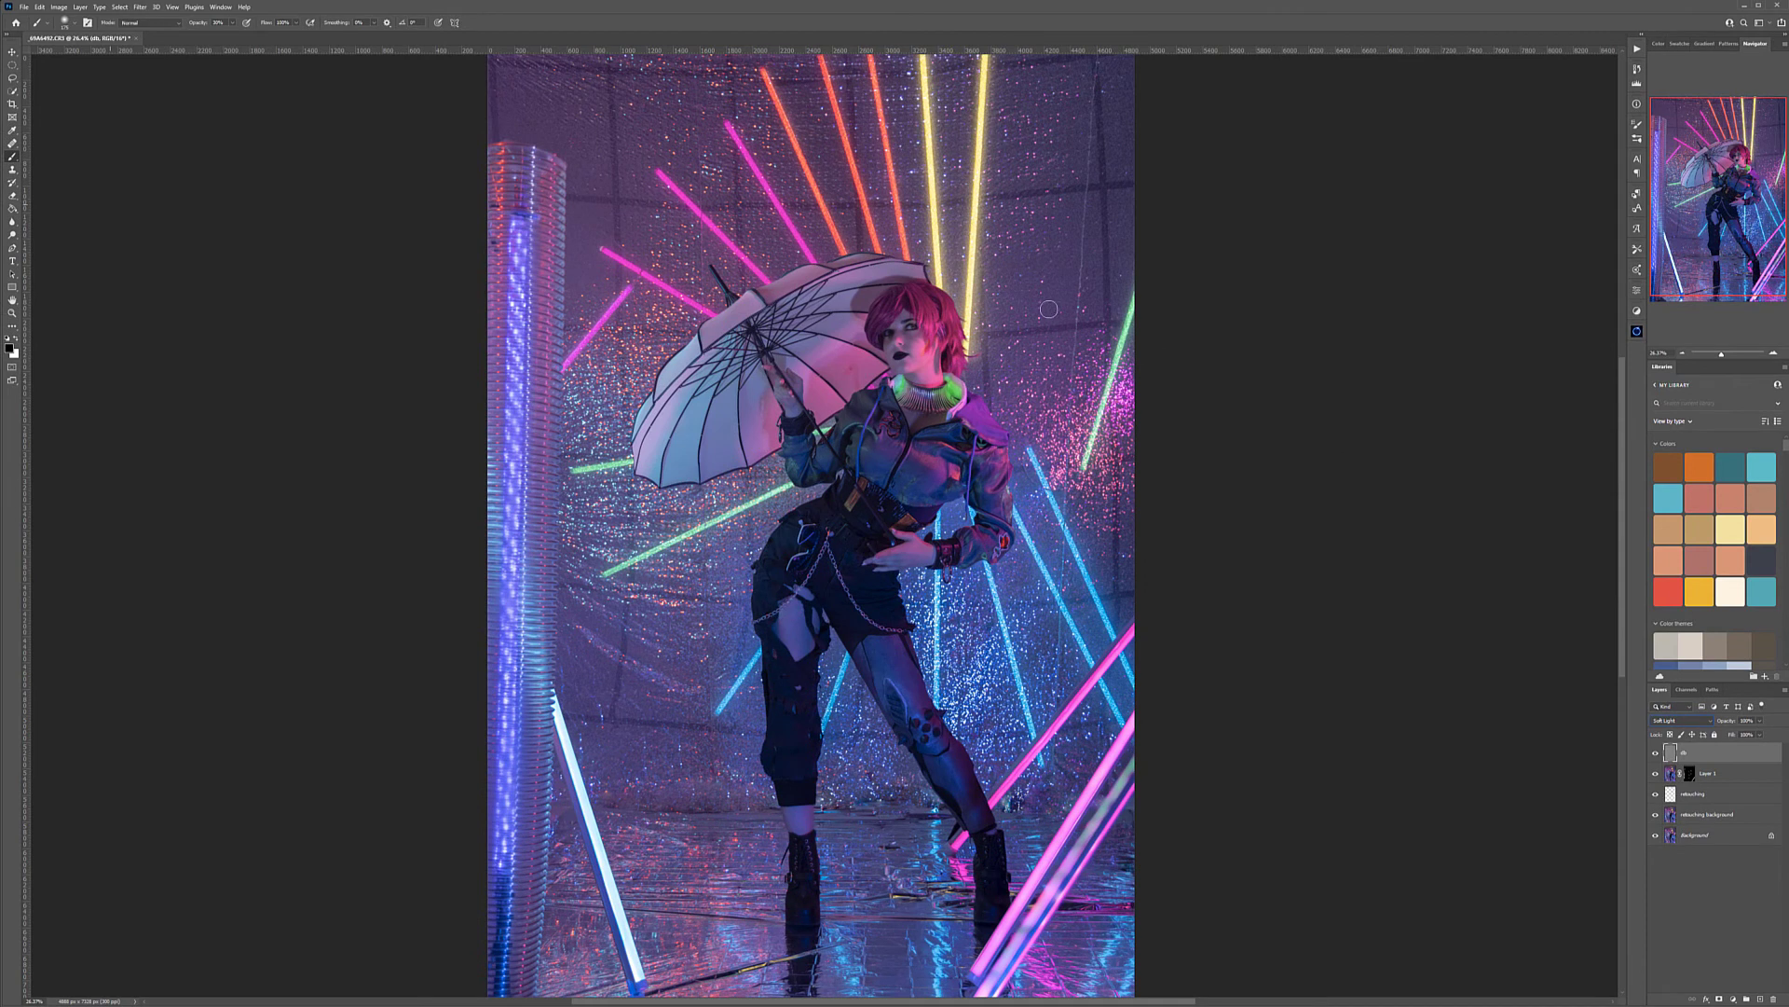
Burn the facial shadows around the eyes and nose with a small black brush, undoing the first trial stroke
{"action": "scroll", "coordinate": [926, 323], "scroll_direction": "up", "scroll_amount": 10}
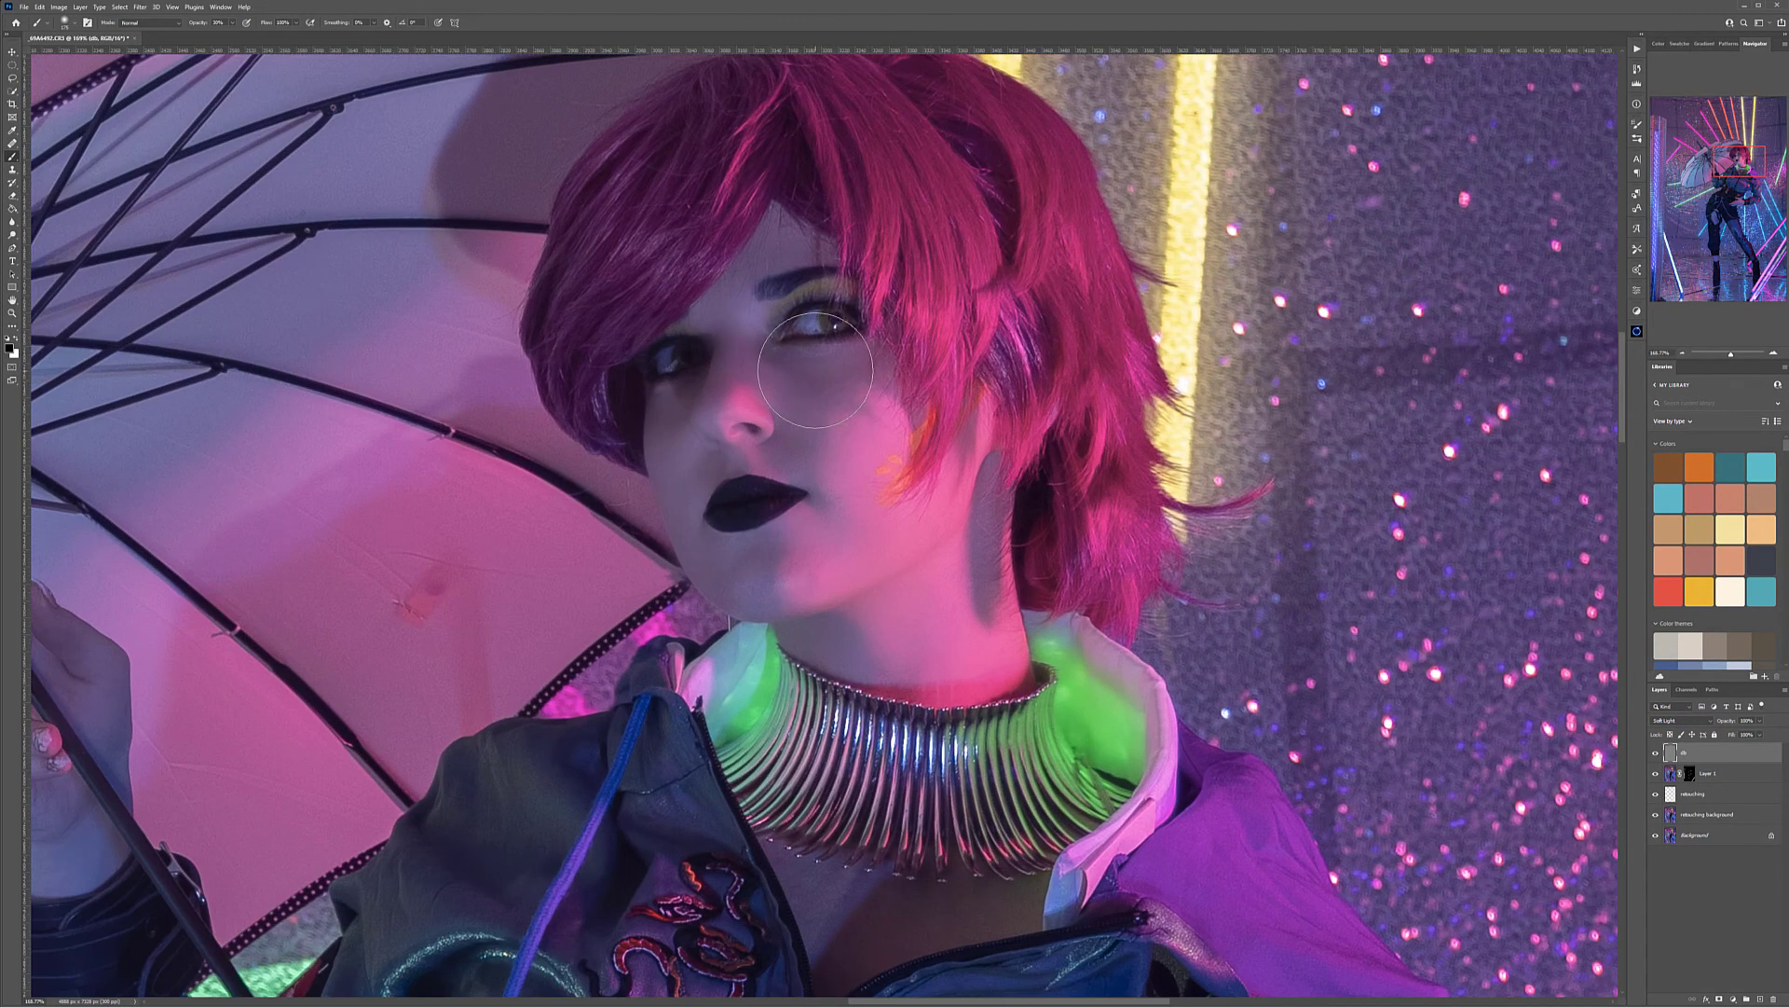
{"action": "key", "text": "bracketleft"}
{"action": "key", "text": "bracketleft"}
{"action": "key", "text": "bracketleft"}
{"action": "key", "text": "bracketleft"}
{"action": "key", "text": "bracketleft"}
{"action": "key", "text": "bracketleft"}
{"action": "left_click_drag", "start_coordinate": [756, 287], "coordinate": [769, 351]}
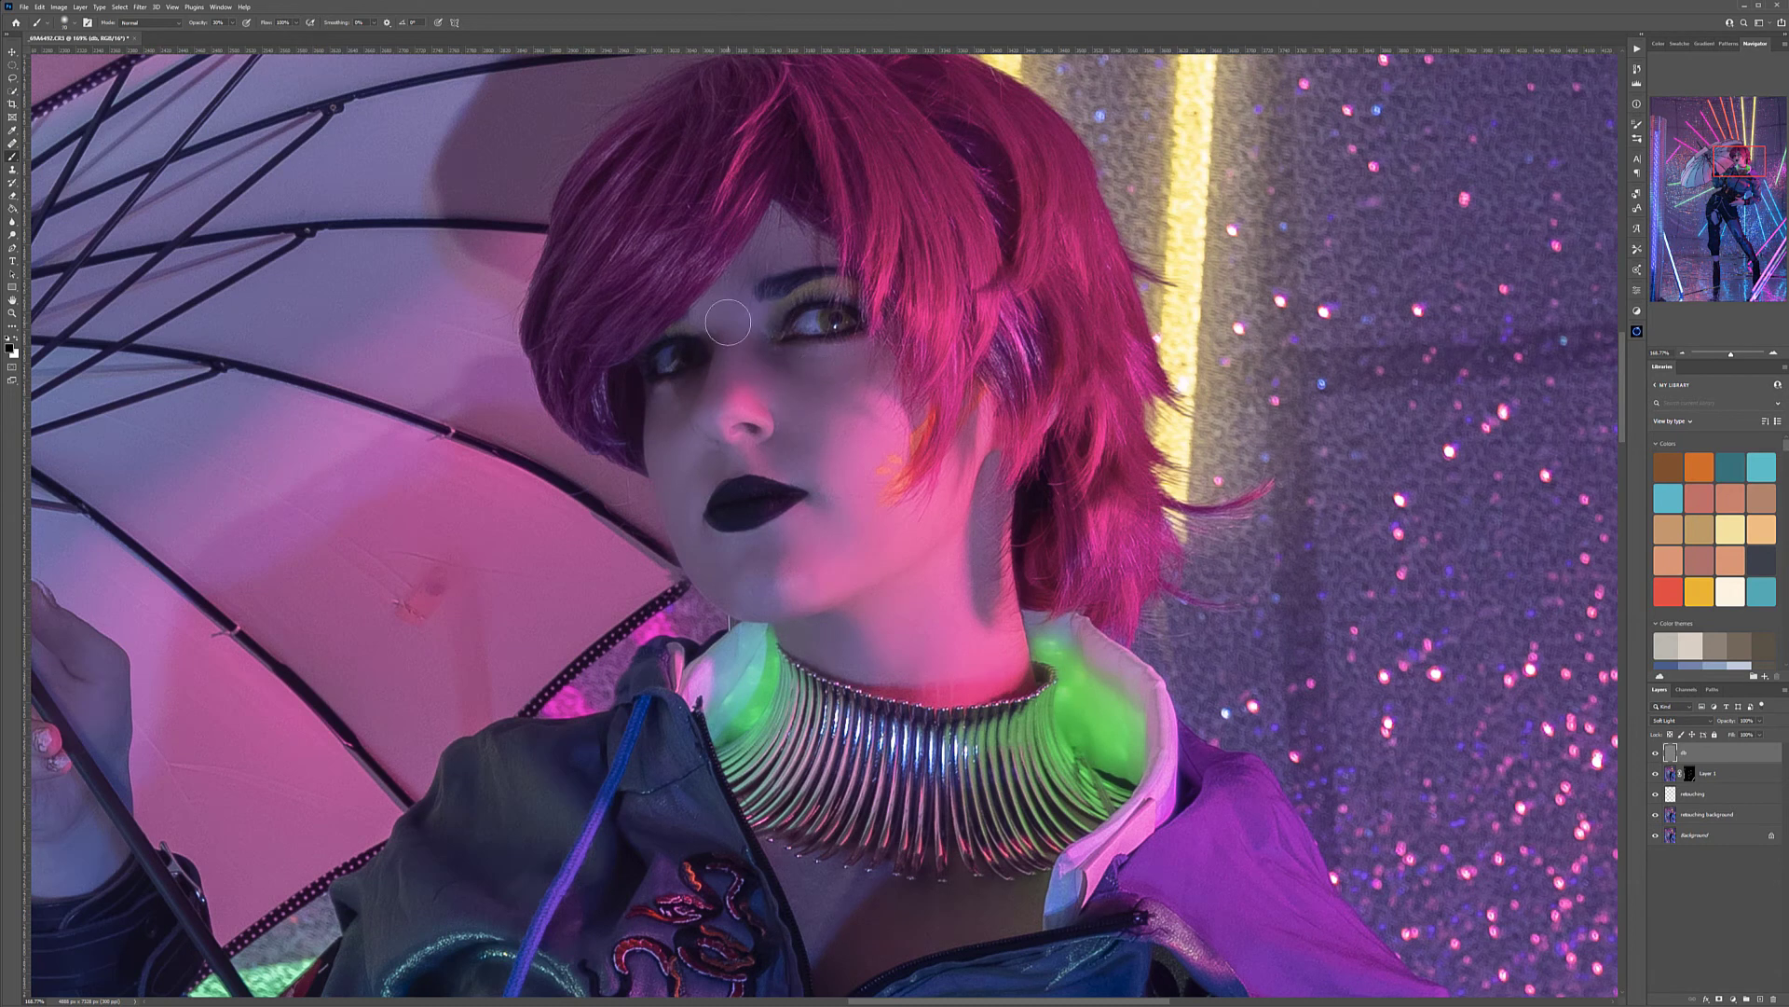
{"action": "key", "text": "ctrl+z"}
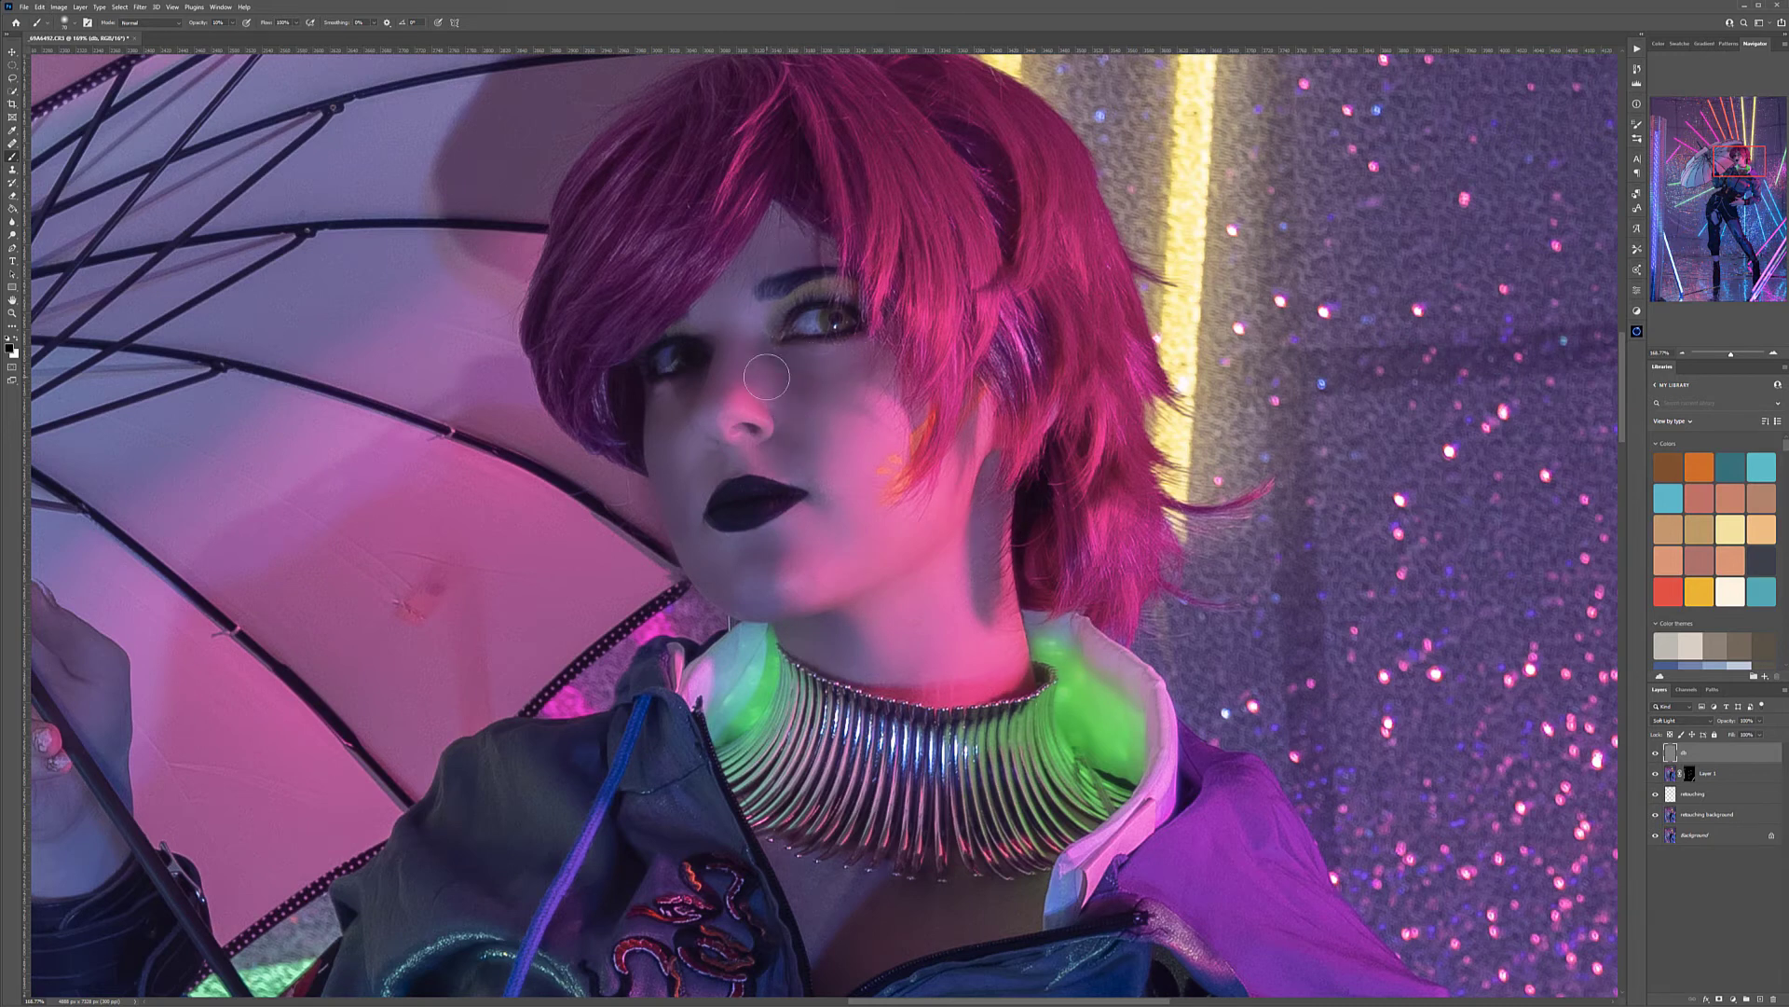
{"action": "key", "text": "bracketleft"}
{"action": "mouse_move", "coordinate": [749, 311]}
{"action": "left_mouse_down"}
{"action": "mouse_move", "coordinate": [749, 357]}
{"action": "mouse_move", "coordinate": [671, 406]}
{"action": "mouse_move", "coordinate": [672, 361]}
{"action": "left_mouse_up"}
Dodge the eyes, facial highlights and glowing collar with white, and burn the dark parts of the hair with black
{"action": "key", "text": "bracketright"}
{"action": "mouse_move", "coordinate": [839, 327]}
{"action": "left_mouse_down"}
{"action": "mouse_move", "coordinate": [788, 321]}
{"action": "mouse_move", "coordinate": [829, 319]}
{"action": "left_mouse_up"}
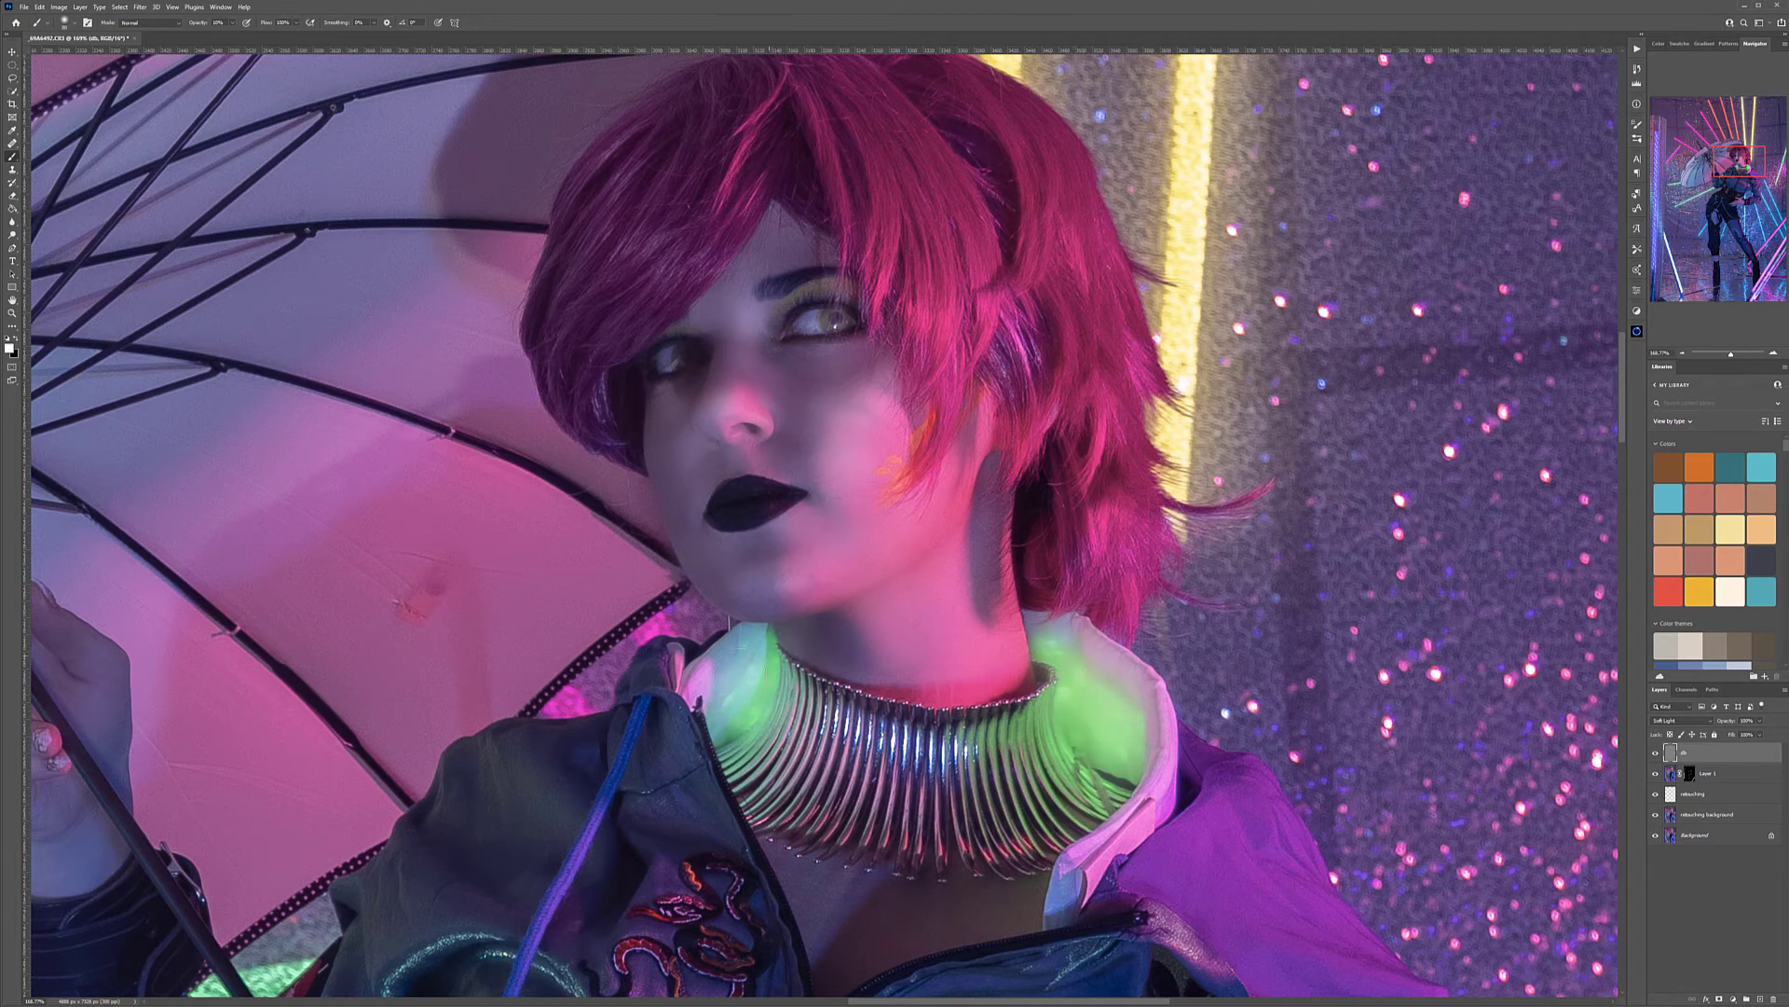
{"action": "key", "text": "x"}
{"action": "left_click_drag", "start_coordinate": [951, 123], "coordinate": [1007, 186]}
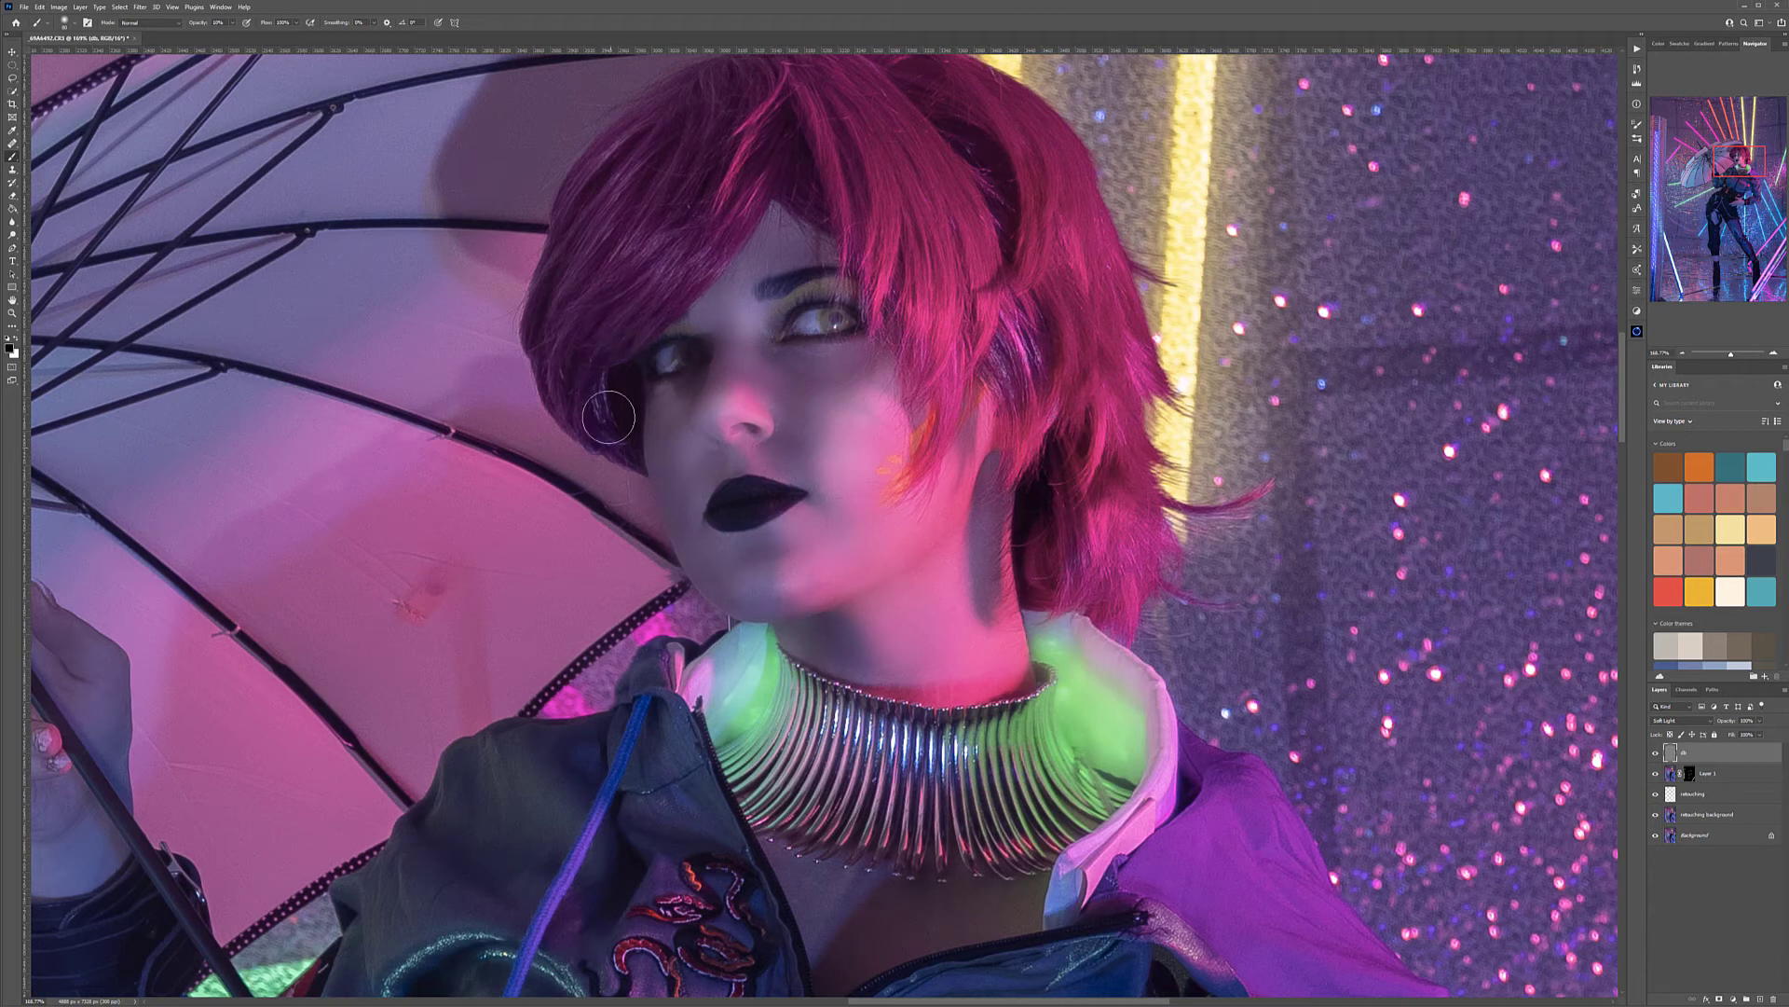
Dodge and burn the folds and sheen of the jacket across the chest
{"action": "scroll", "coordinate": [1040, 414], "scroll_direction": "down", "scroll_amount": 6}
{"action": "left_click_drag", "start_coordinate": [1040, 415], "coordinate": [1075, 438]}
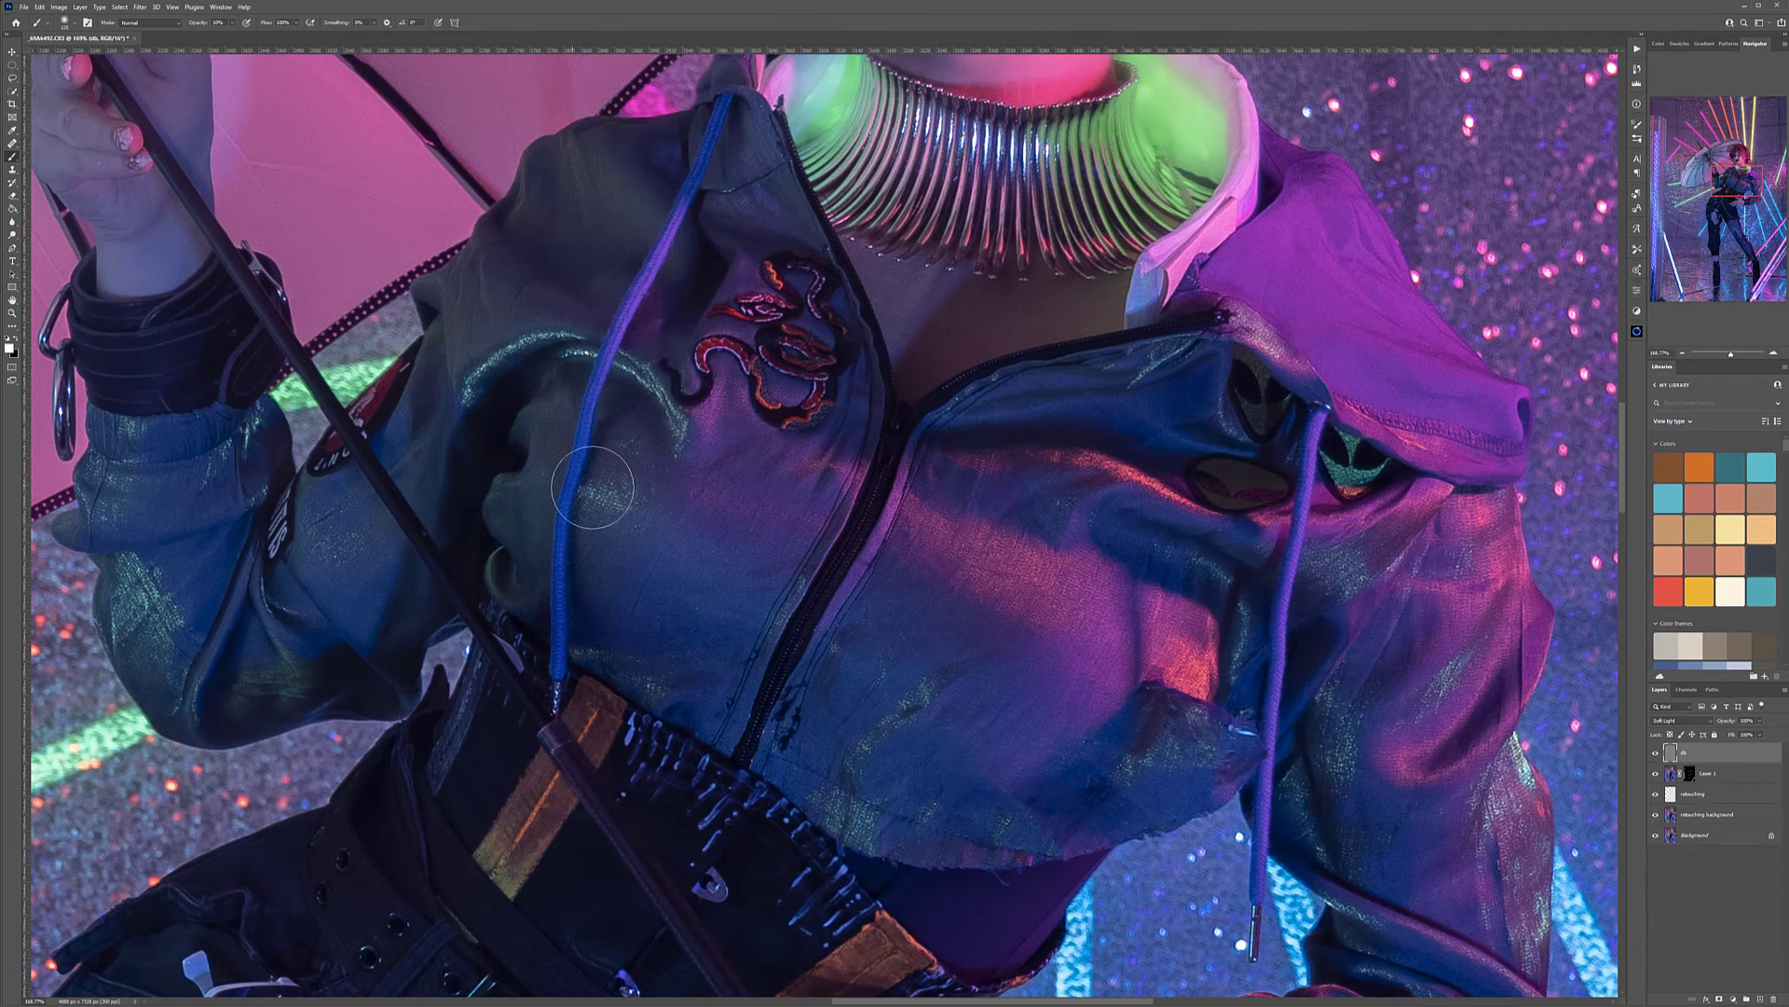
{"action": "key", "text": "x"}
Dodge and burn the hand holding the umbrella with a small brush, alternating between black and white
{"action": "left_click_drag", "start_coordinate": [379, 591], "coordinate": [861, 732]}
{"action": "key", "text": "x"}
{"action": "key", "text": "["}
{"action": "key", "text": "["}
{"action": "left_click_drag", "start_coordinate": [798, 432], "coordinate": [817, 466]}
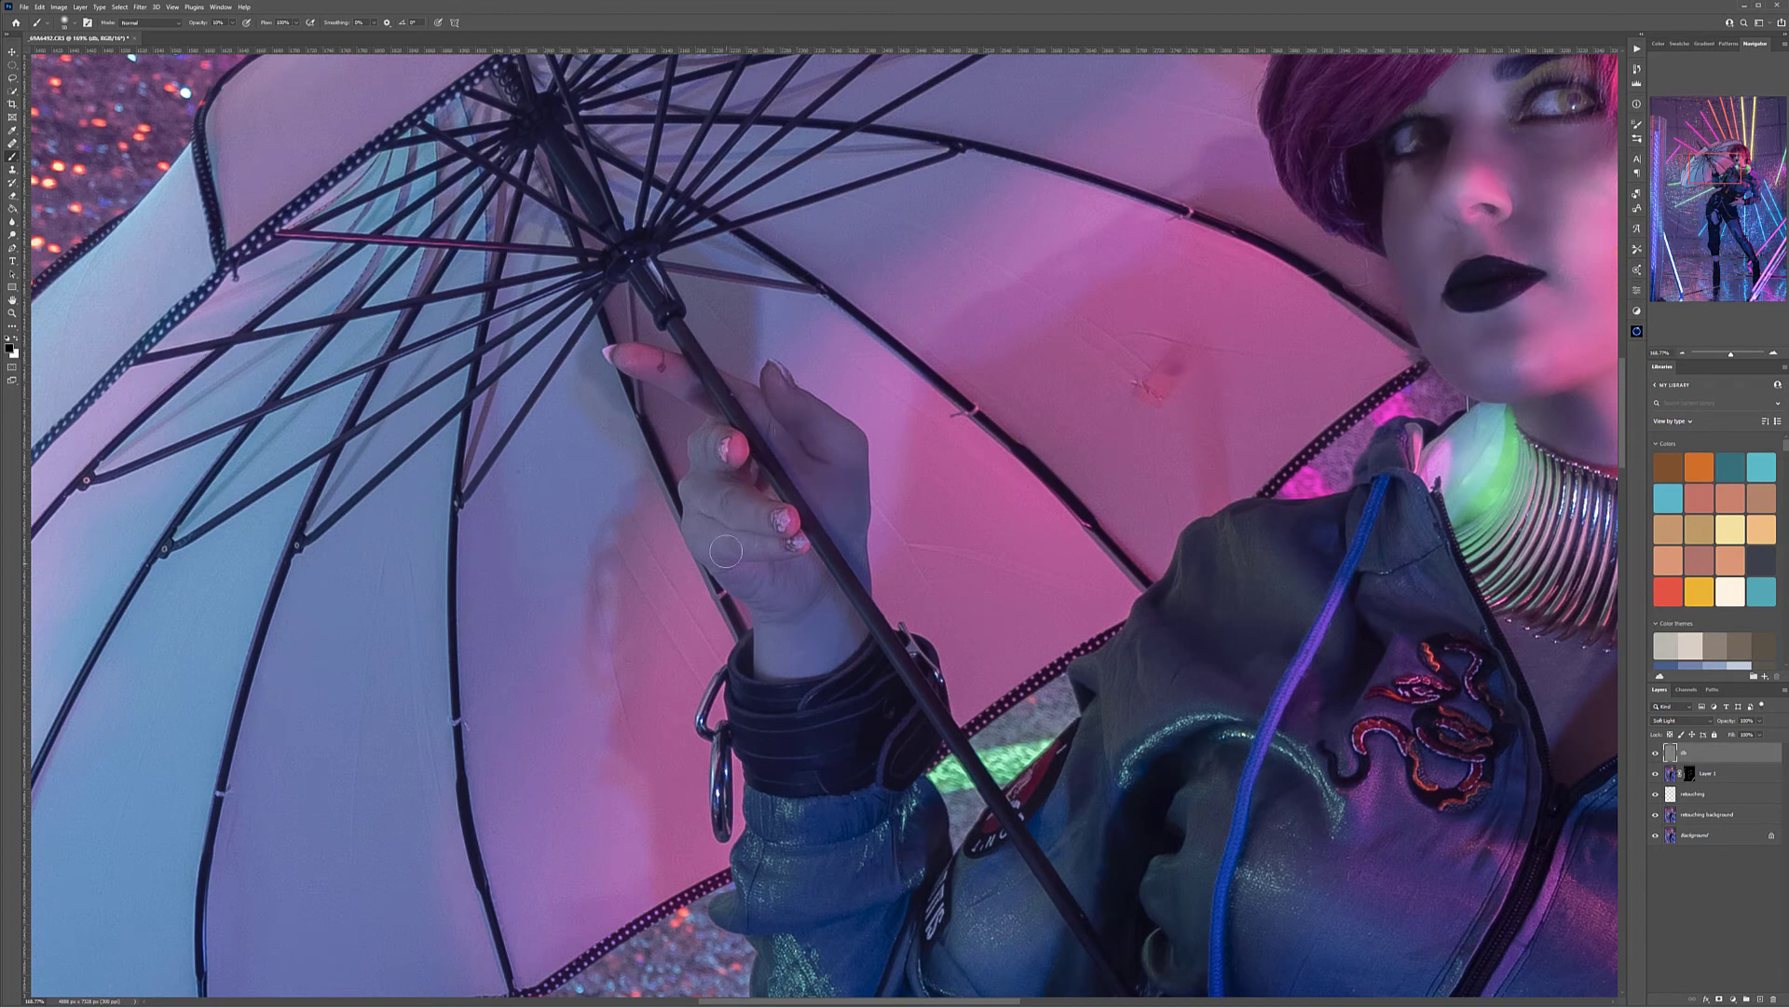
{"action": "left_click_drag", "start_coordinate": [763, 628], "coordinate": [761, 647]}
{"action": "key", "text": "x"}
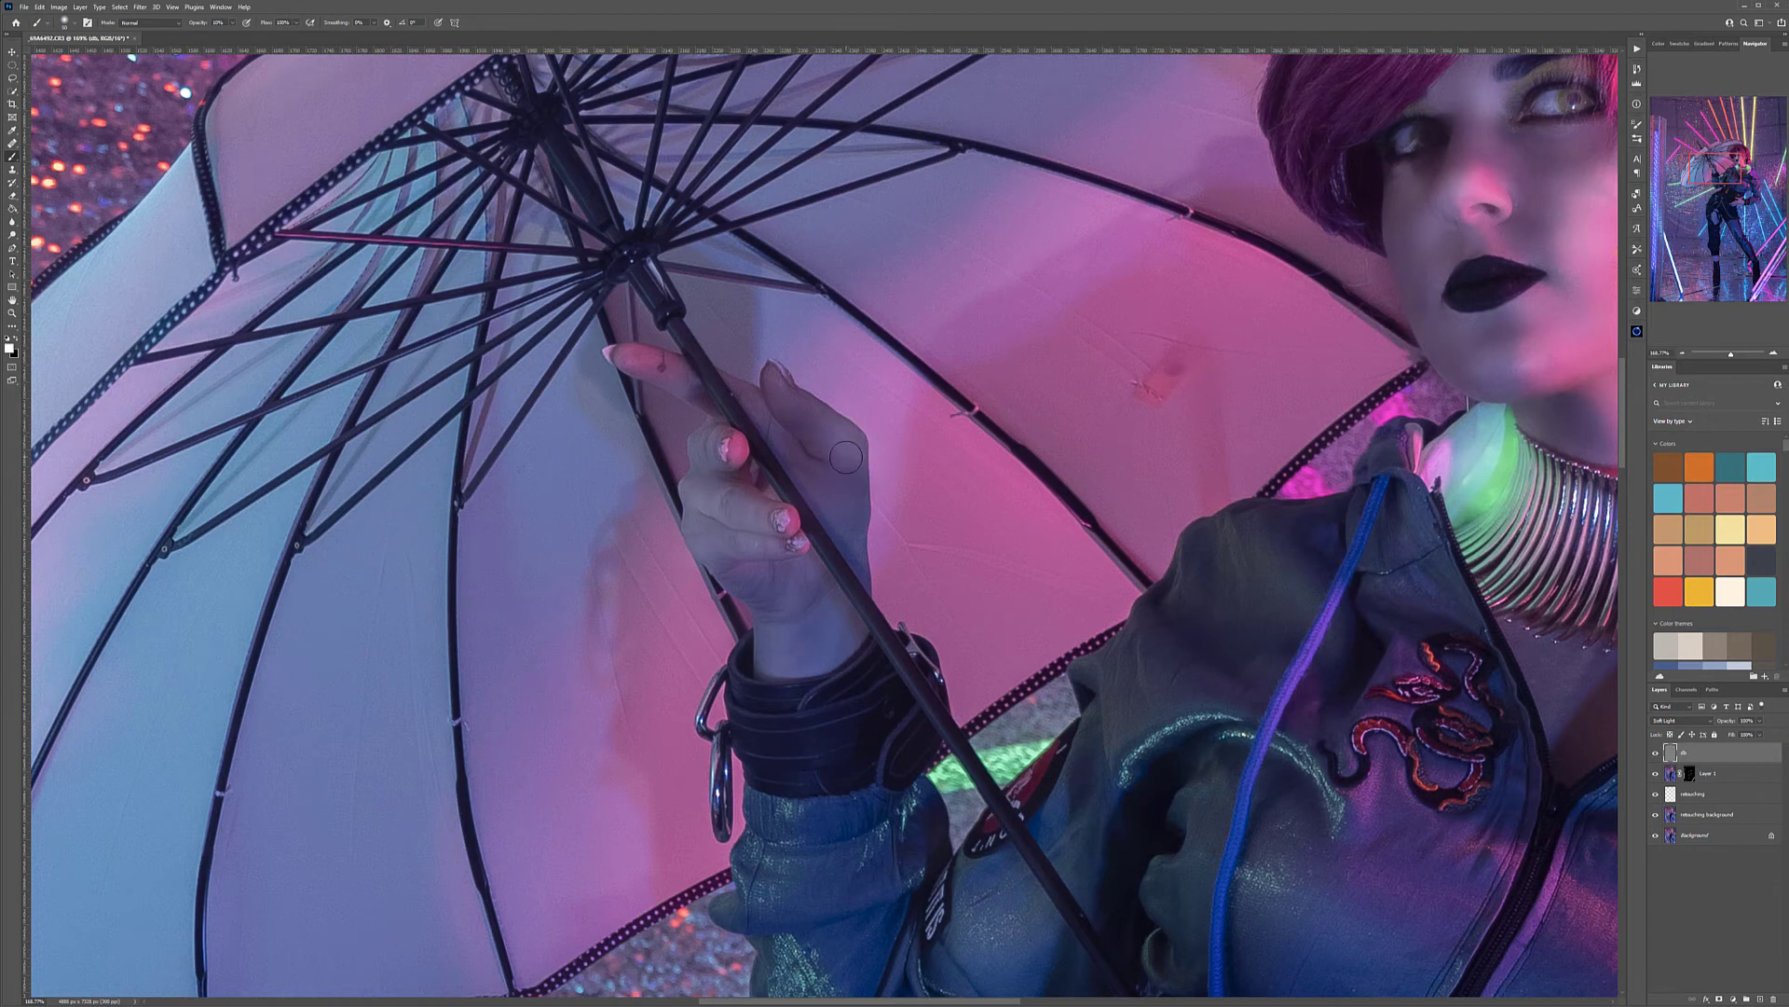
Dodge and burn down the figure across the jacket, trousers and legs
{"action": "scroll", "coordinate": [988, 596], "scroll_direction": "down", "scroll_amount": 8}
{"action": "left_click_drag", "start_coordinate": [1216, 729], "coordinate": [876, 496]}
{"action": "scroll", "coordinate": [819, 264], "scroll_direction": "up", "scroll_amount": 4}
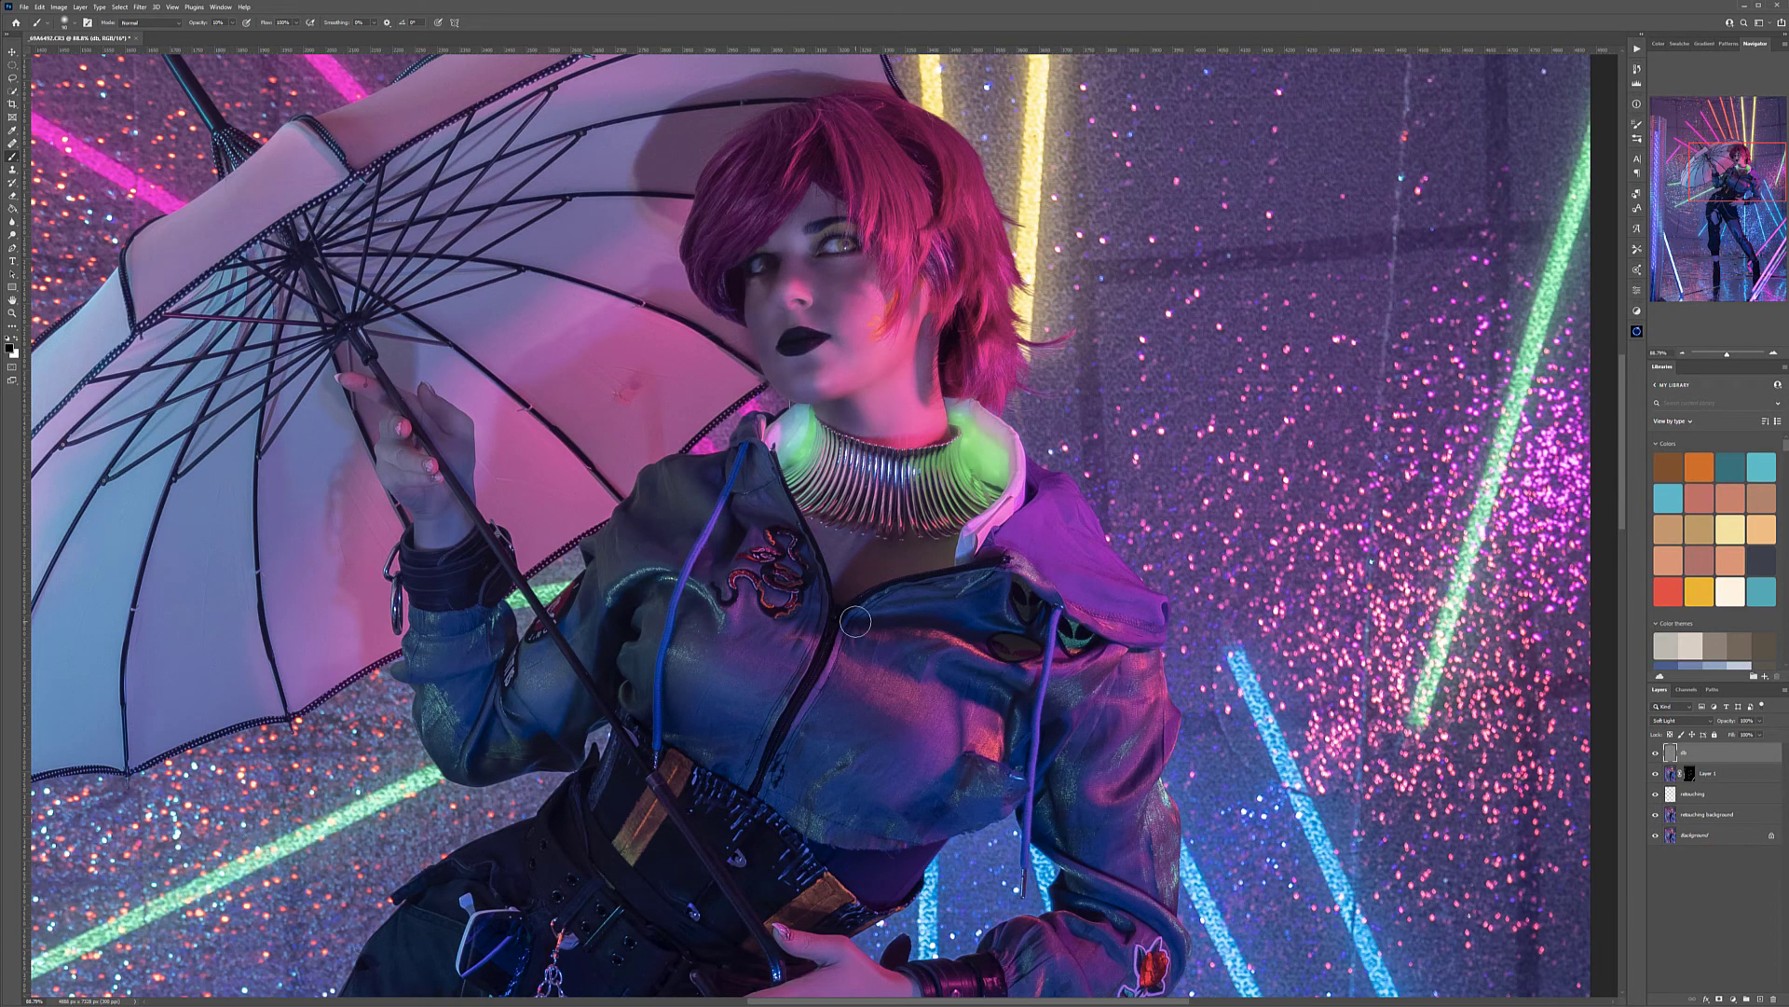
{"action": "scroll", "coordinate": [854, 620], "scroll_direction": "down", "scroll_amount": 5}
{"action": "scroll", "coordinate": [888, 845], "scroll_direction": "down", "scroll_amount": 5}
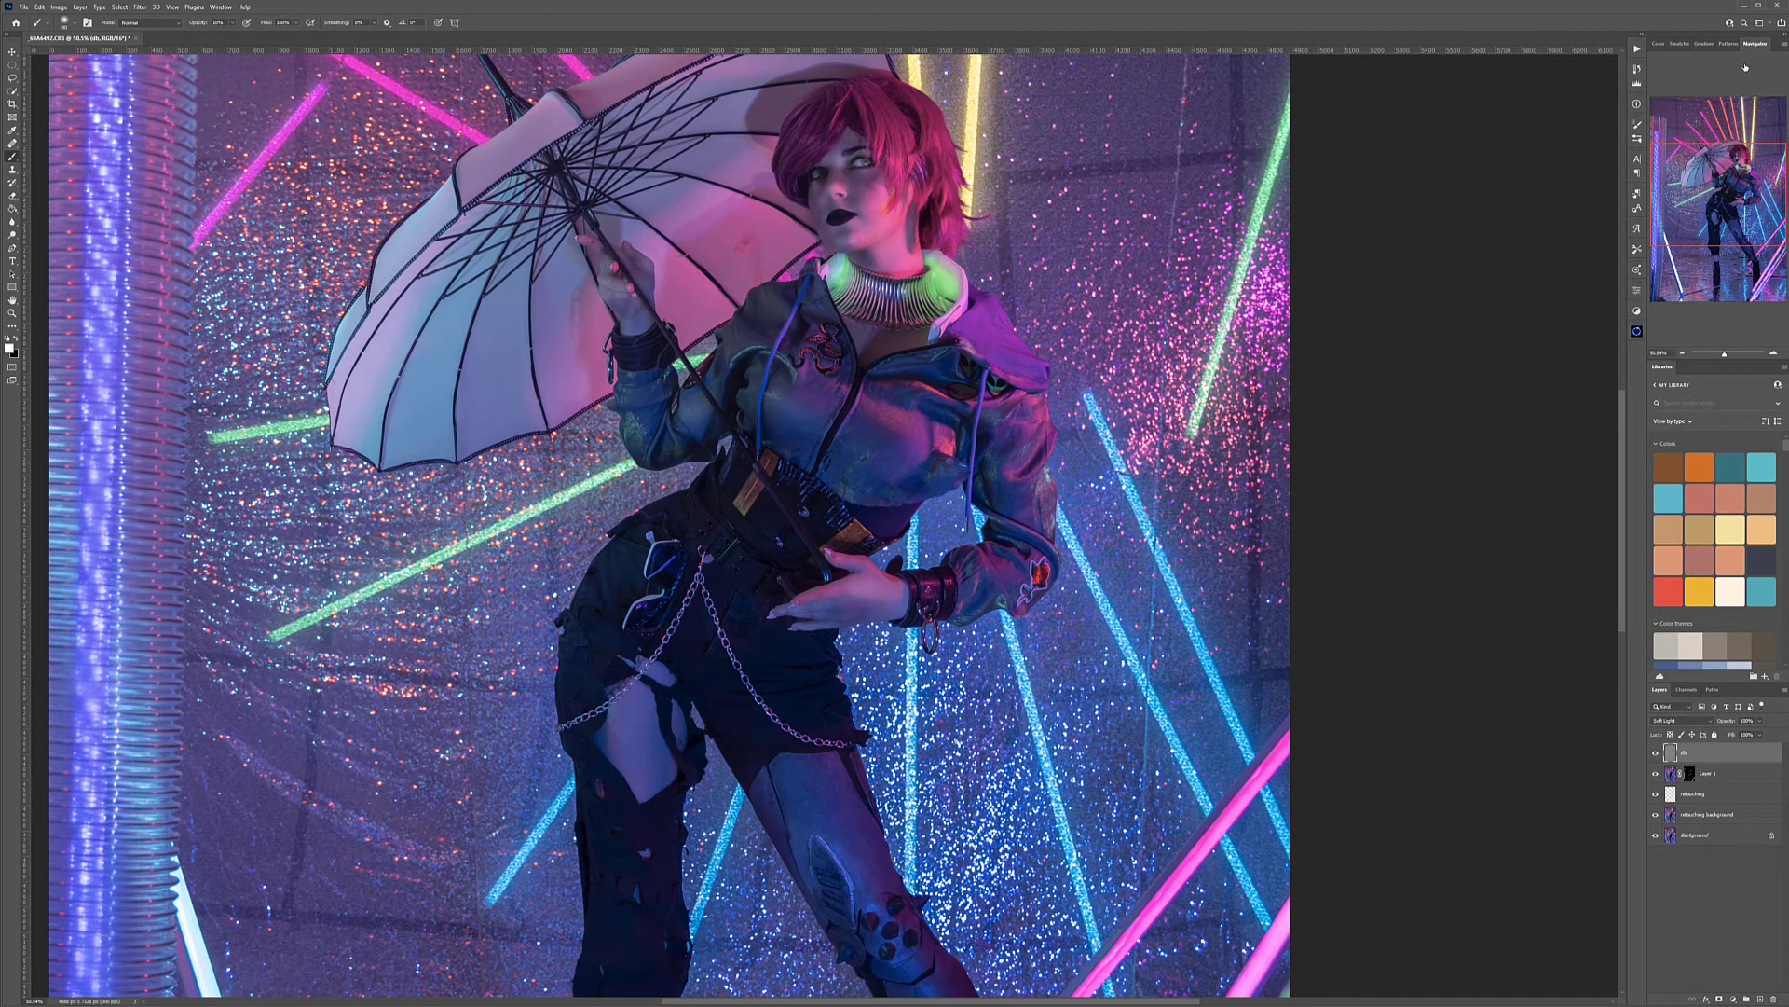
{"action": "mouse_move", "coordinate": [1725, 181]}
{"action": "left_mouse_down"}
{"action": "mouse_move", "coordinate": [1720, 142]}
{"action": "mouse_move", "coordinate": [1720, 223]}
{"action": "mouse_move", "coordinate": [1711, 180]}
{"action": "left_mouse_up"}
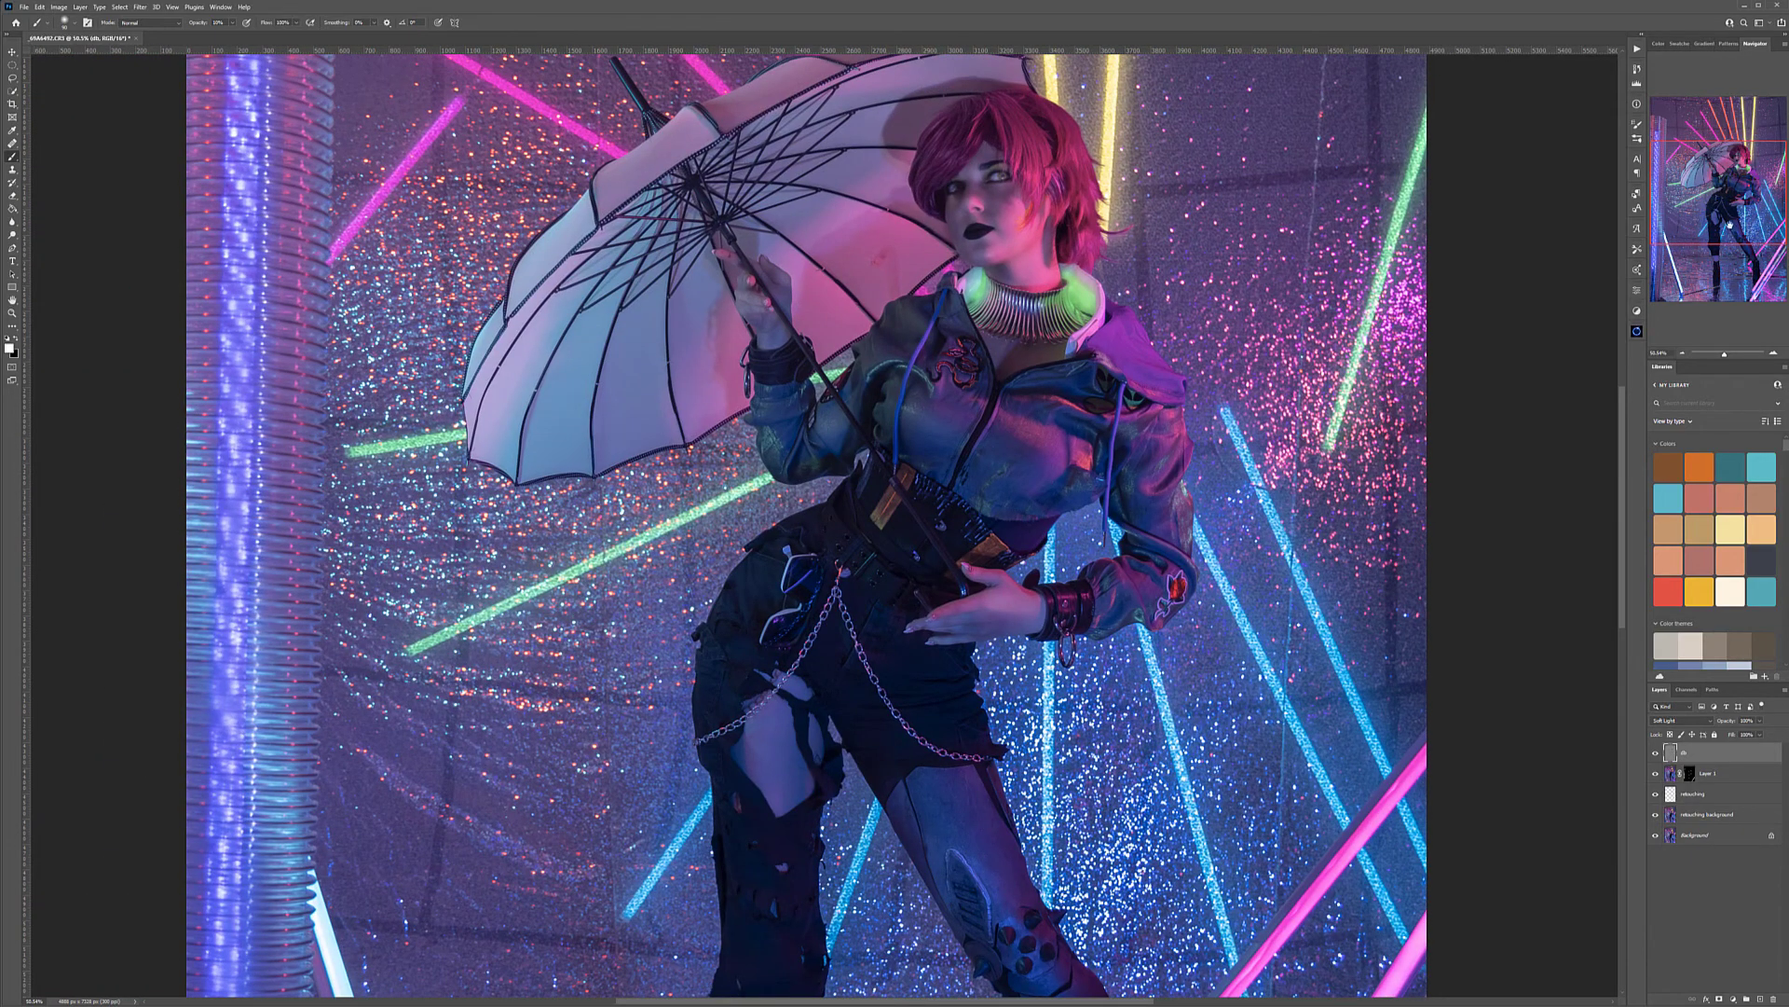
{"action": "left_click_drag", "start_coordinate": [933, 775], "coordinate": [742, 398]}
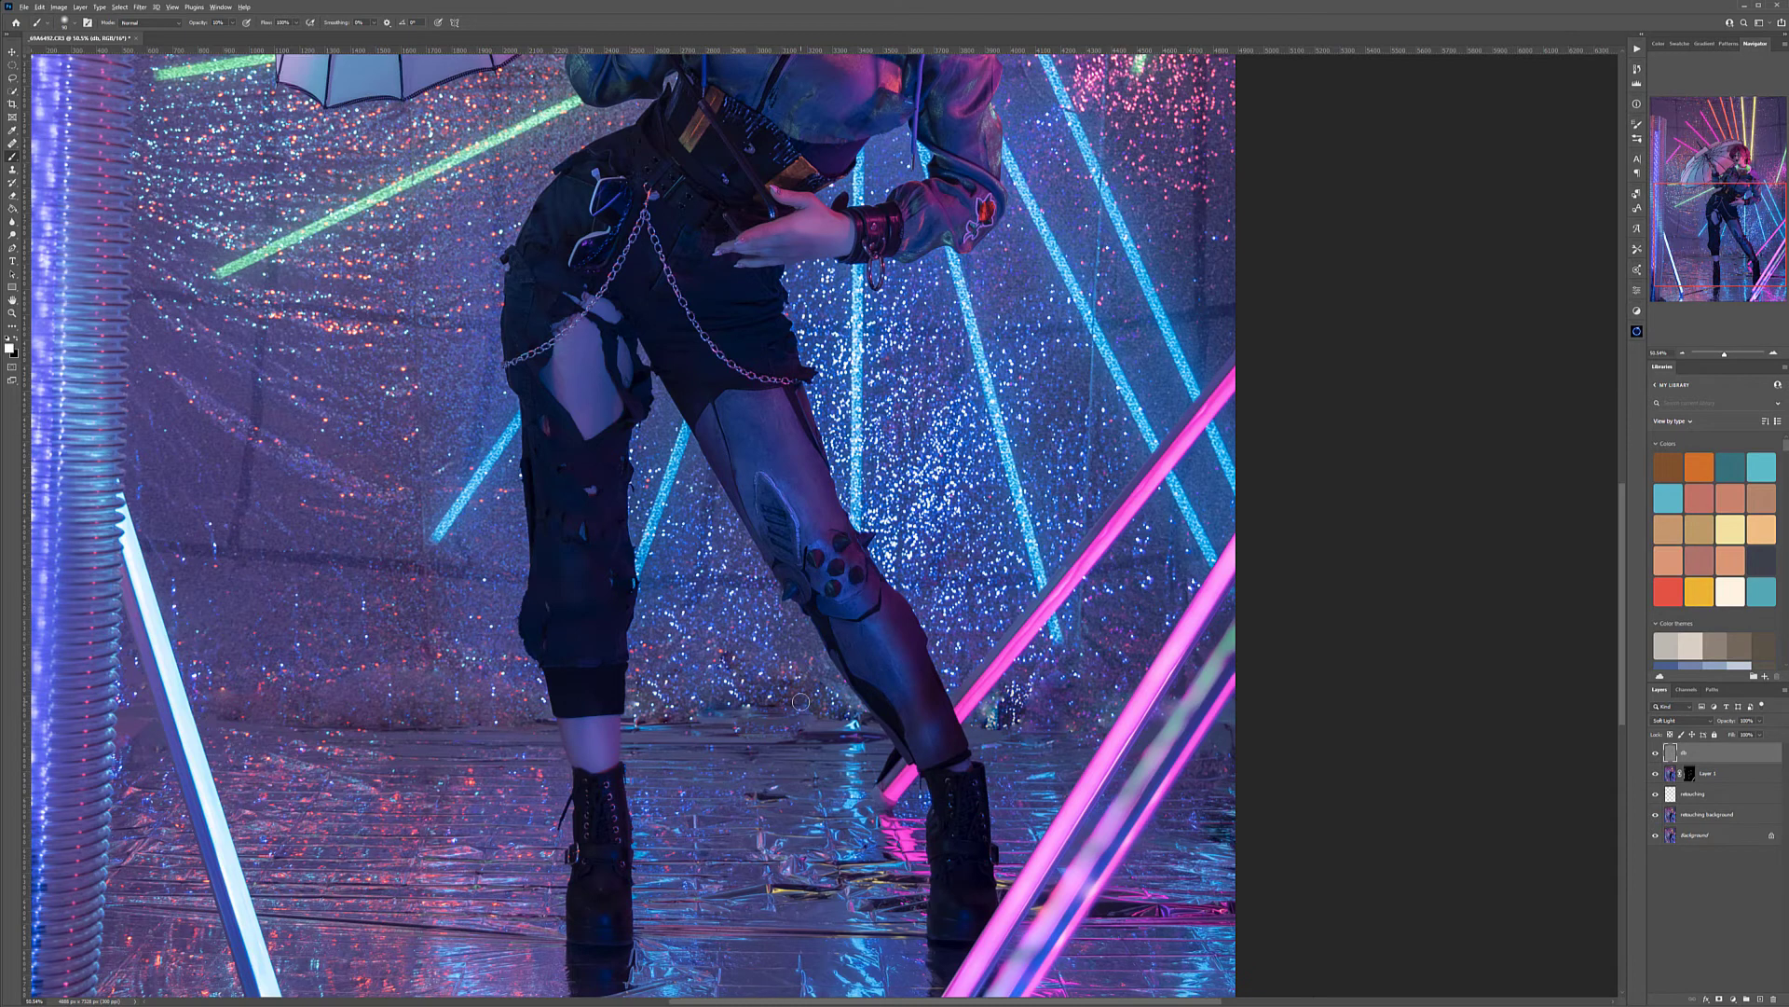
Examine the dodge-and-burn result on the full figure and in close views of the face, umbrella and jacket
{"action": "key", "text": "ctrl+0"}
{"action": "key", "text": "ctrl+minus"}
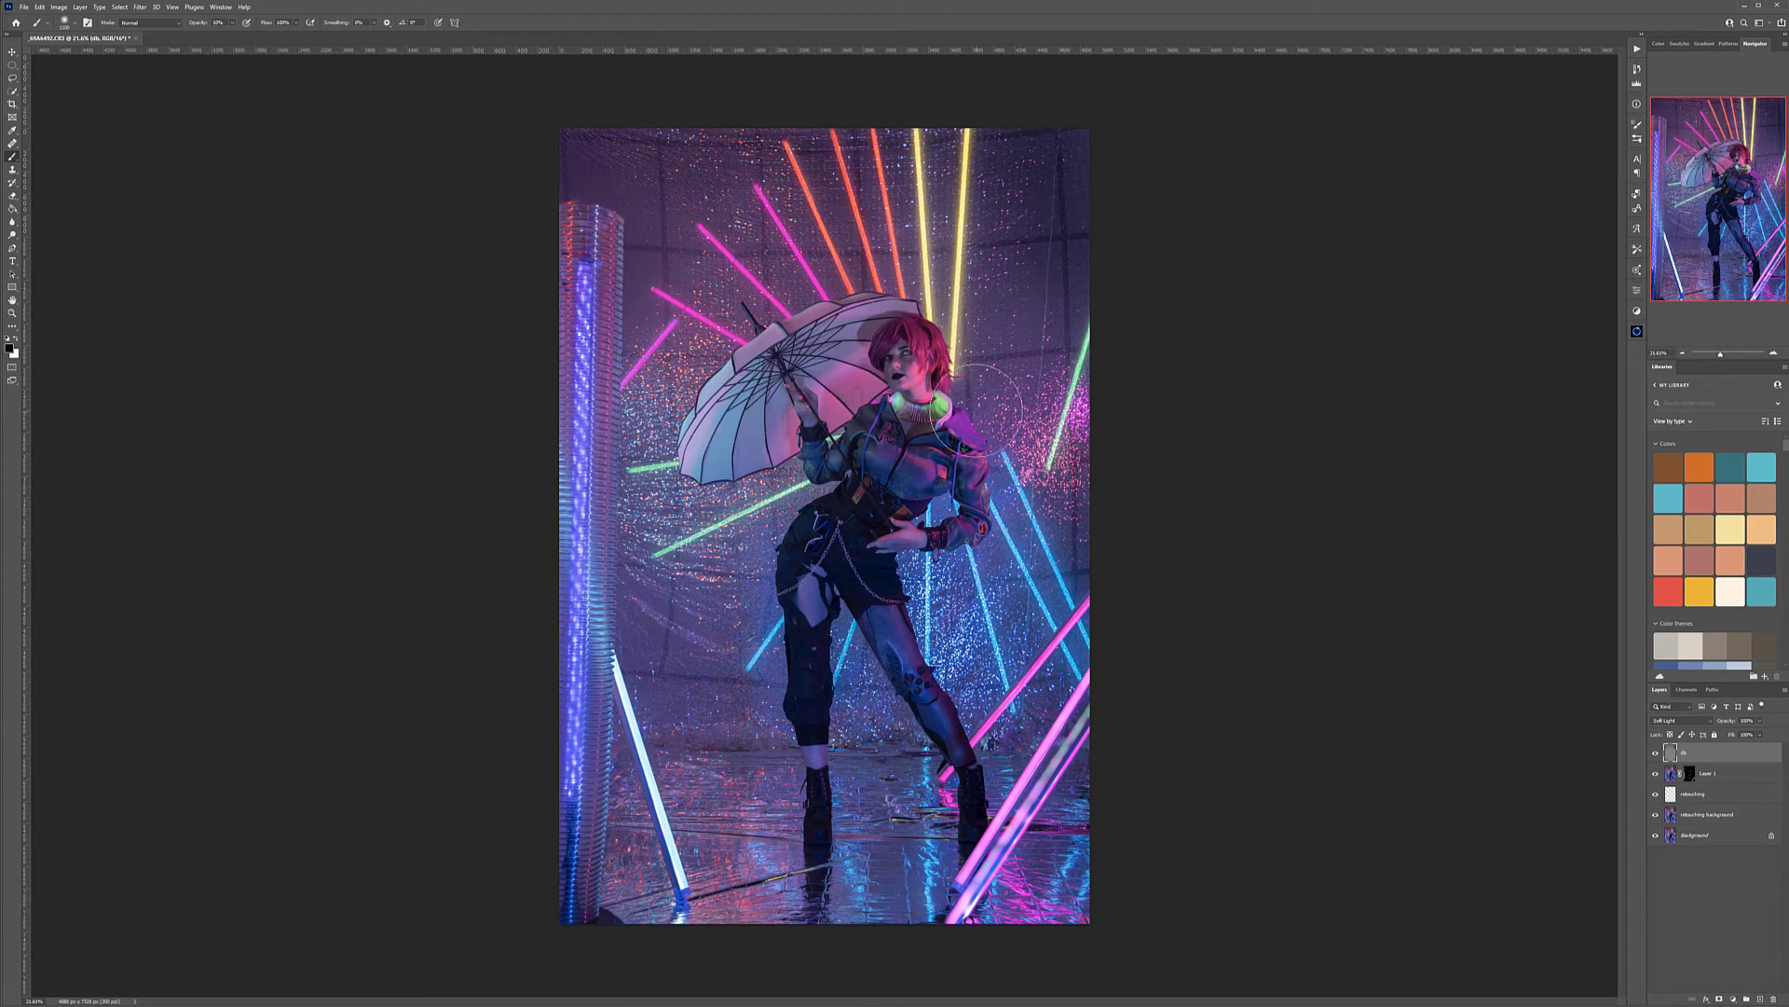
{"action": "scroll", "coordinate": [977, 410], "scroll_direction": "up", "scroll_amount": 8}
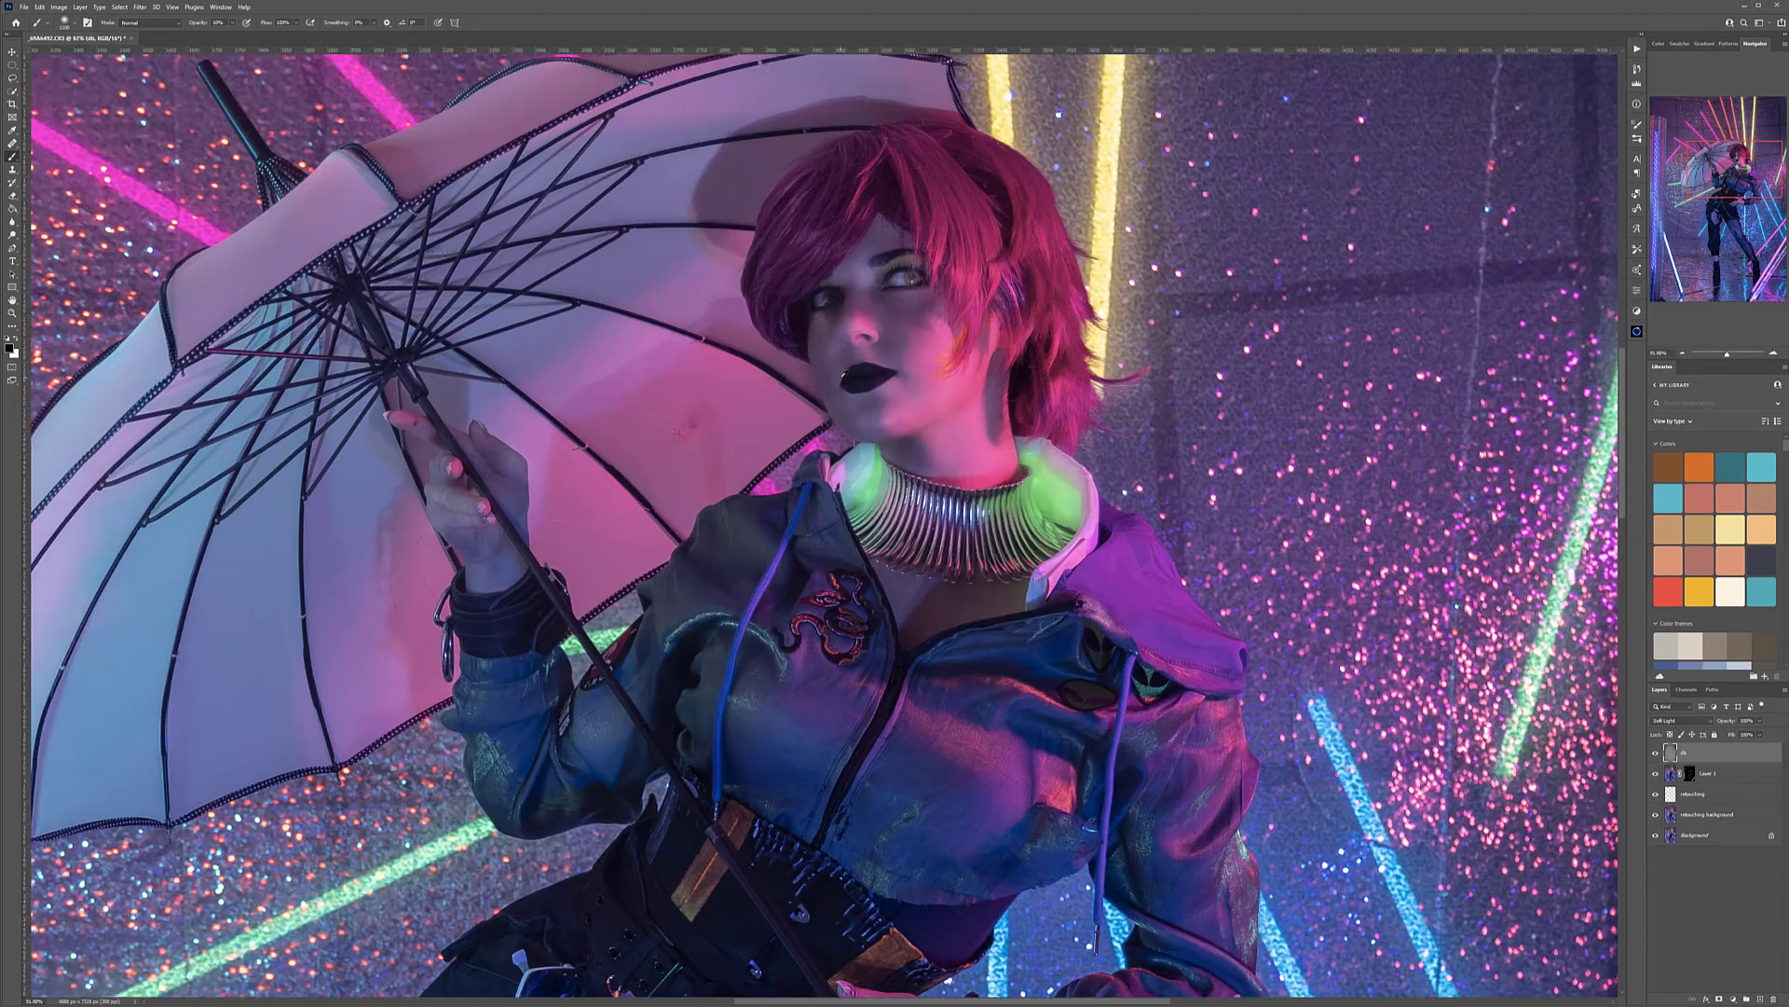
{"action": "scroll", "coordinate": [858, 336], "scroll_direction": "up", "scroll_amount": 1}
{"action": "key", "text": "bracketleft"}
{"action": "key", "text": "bracketleft"}
{"action": "key", "text": "bracketleft"}
{"action": "key", "text": "bracketleft"}
{"action": "key", "text": "bracketleft"}
{"action": "key", "text": "bracketleft"}
{"action": "key", "text": "bracketleft"}
{"action": "key", "text": "bracketleft"}
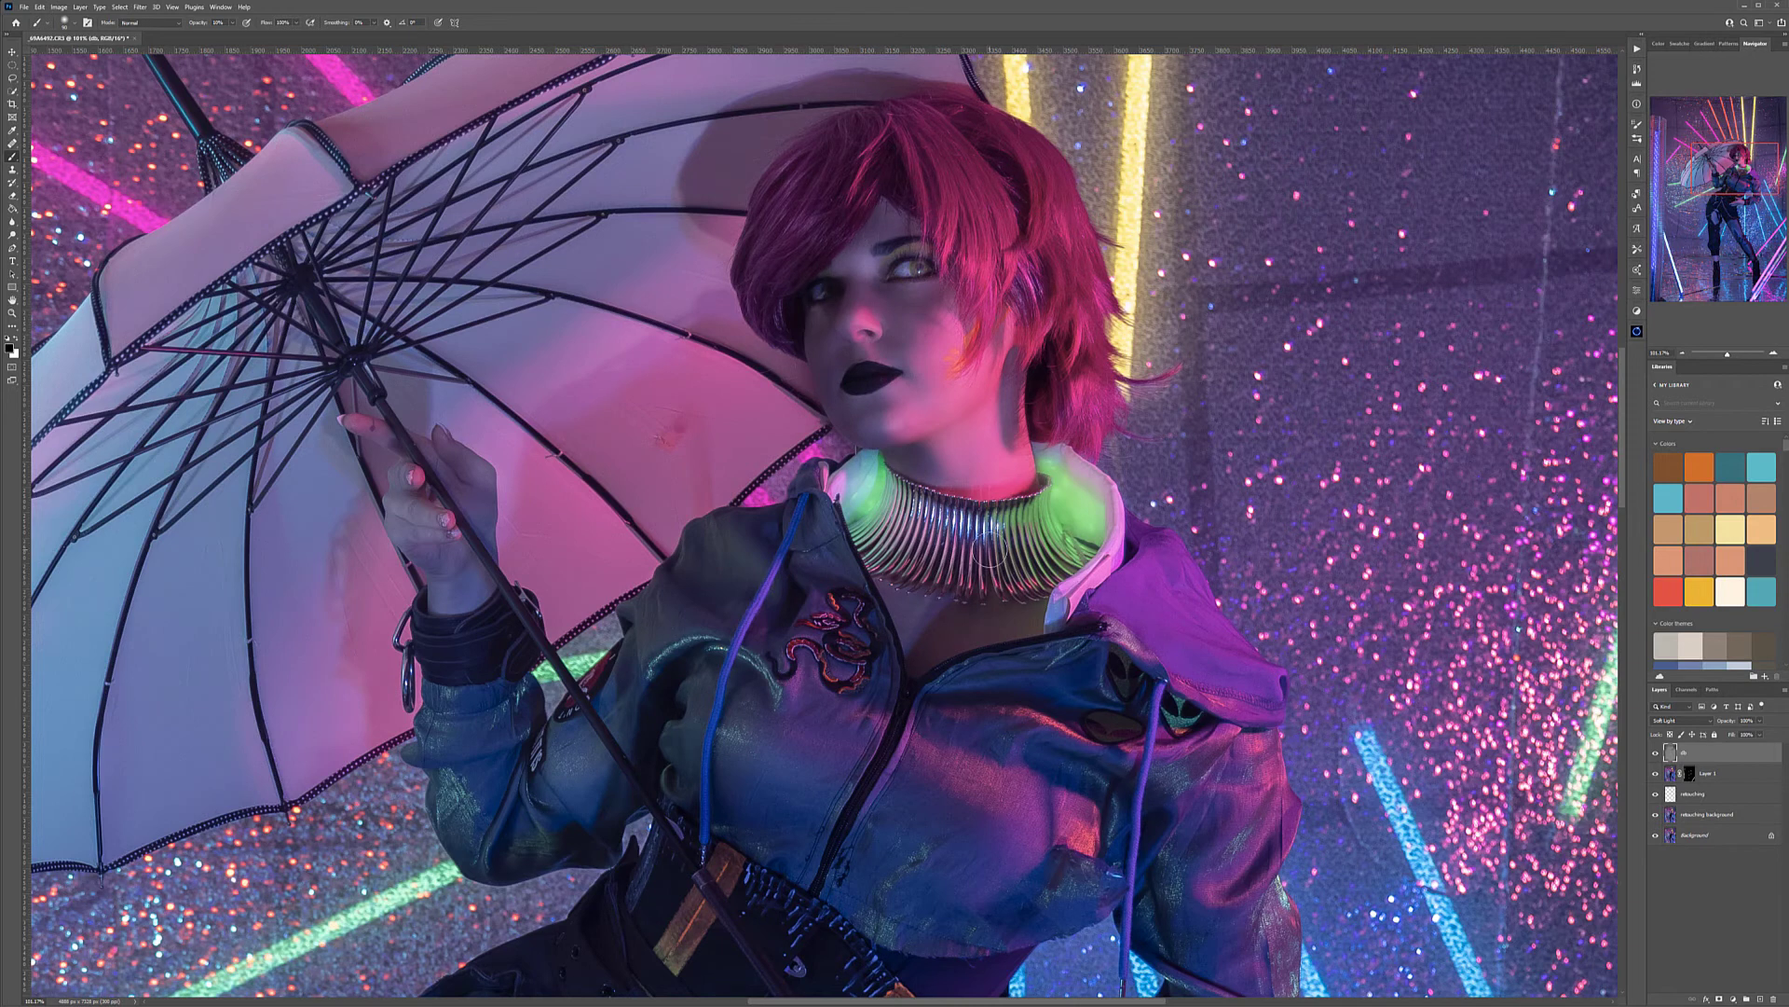
{"action": "scroll", "coordinate": [1091, 570], "scroll_direction": "down", "scroll_amount": 3}
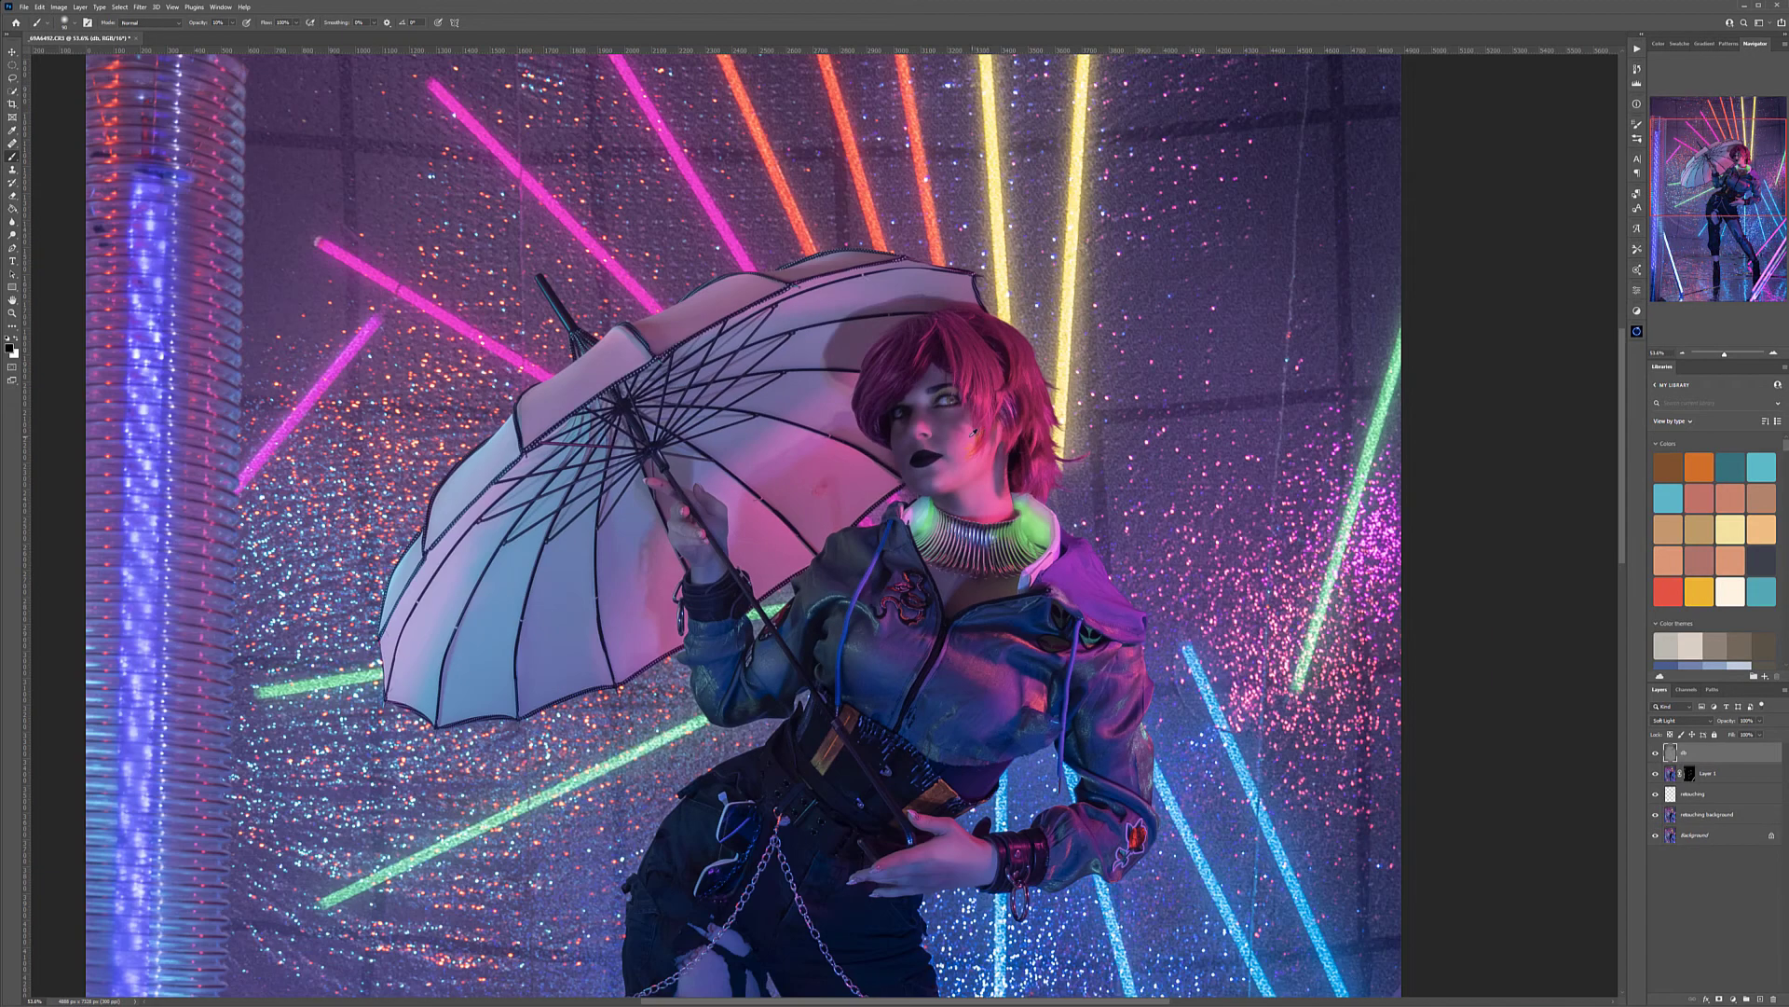
{"action": "scroll", "coordinate": [973, 432], "scroll_direction": "up", "scroll_amount": 4}
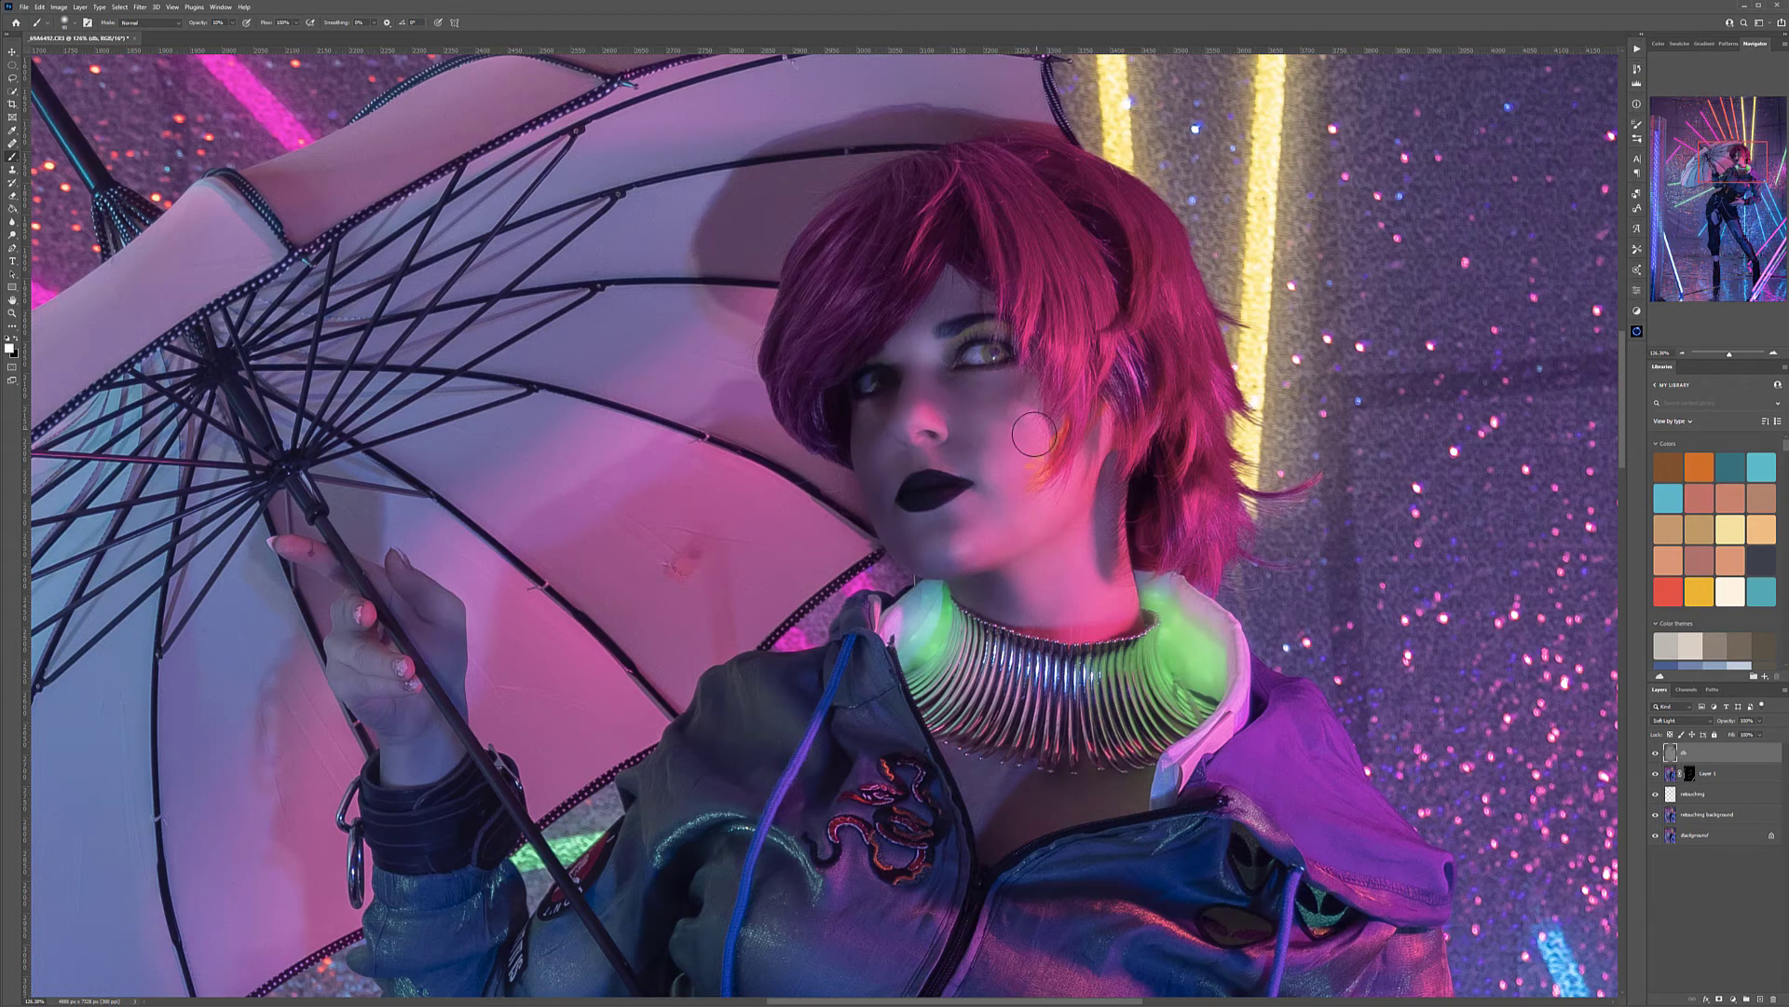
{"action": "scroll", "coordinate": [1032, 626], "scroll_direction": "down", "scroll_amount": 5}
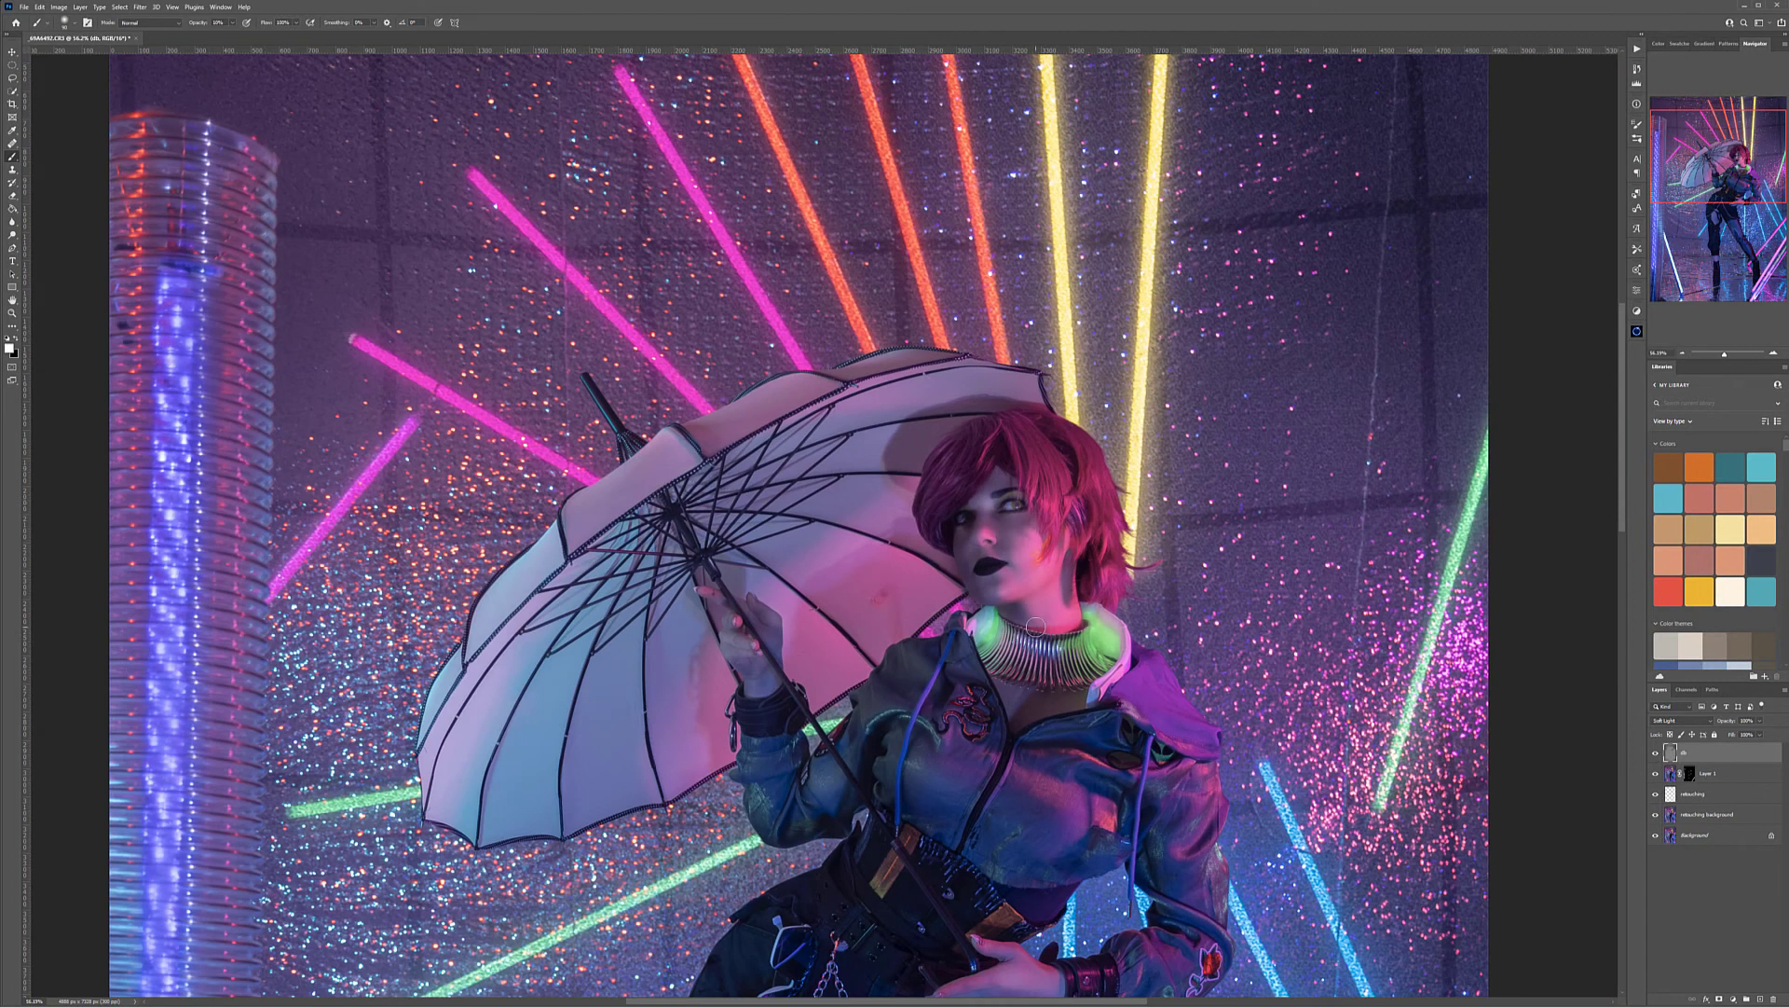
{"action": "scroll", "coordinate": [1039, 631], "scroll_direction": "down", "scroll_amount": 3}
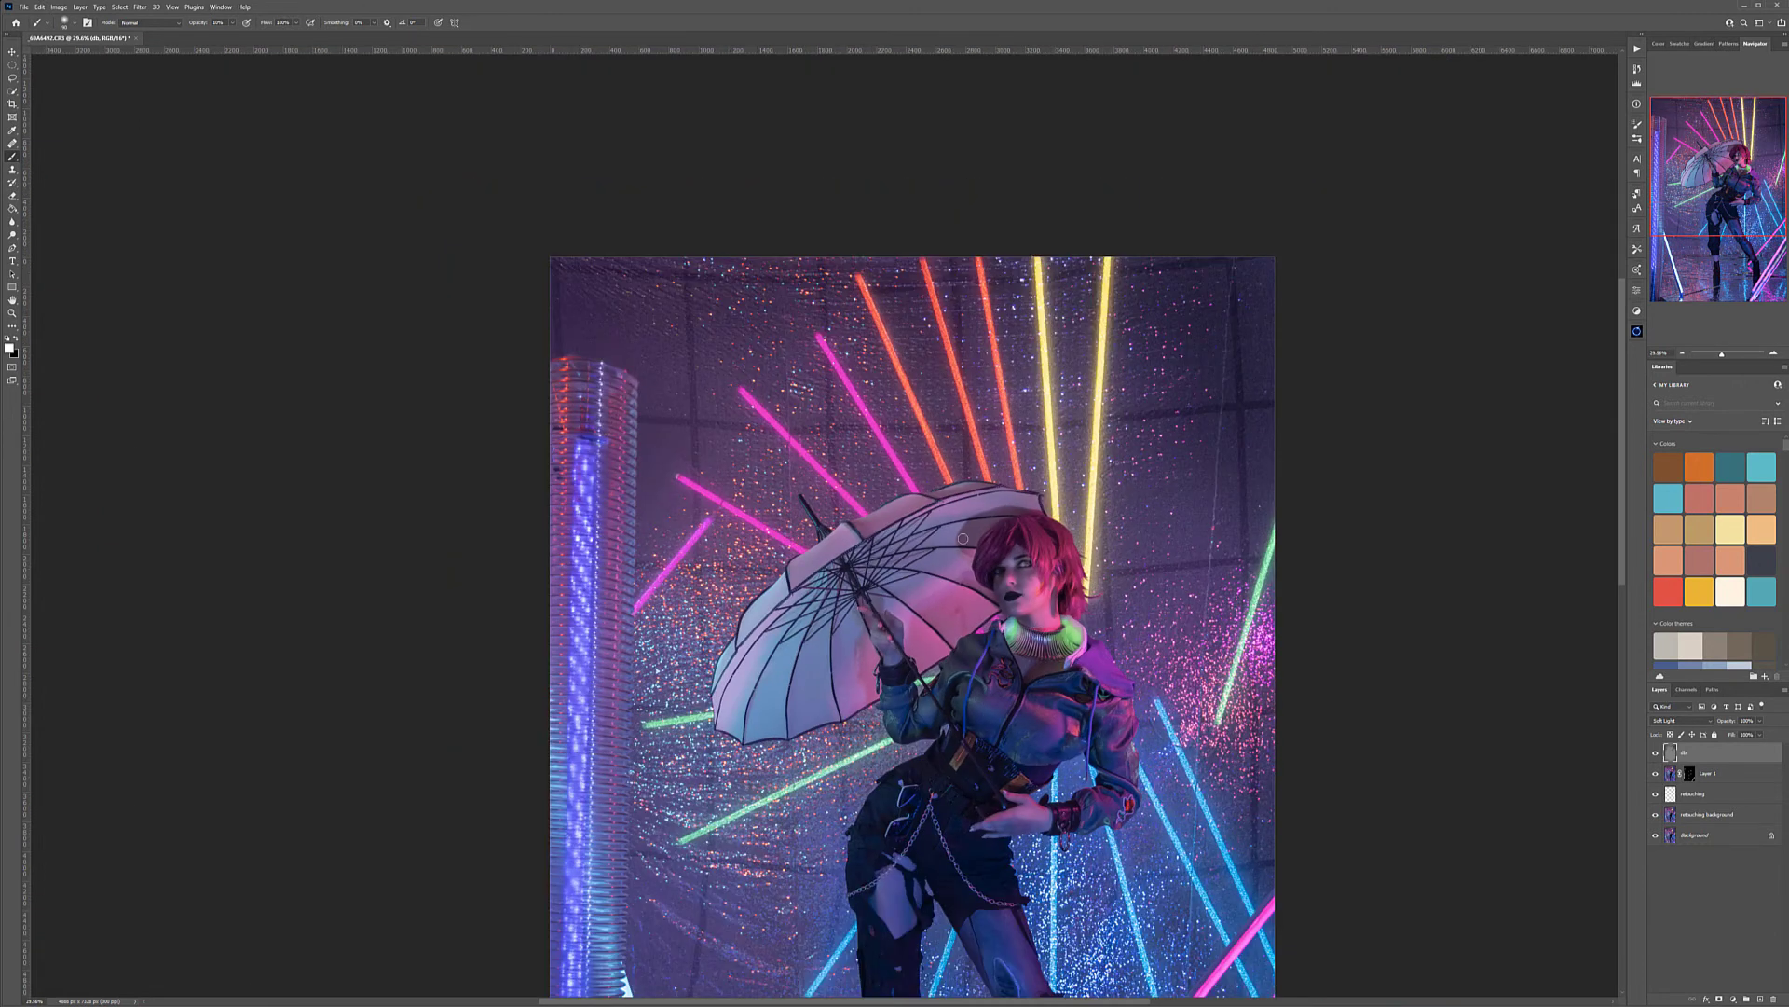
{"action": "scroll", "coordinate": [1033, 609], "scroll_direction": "down", "scroll_amount": 2}
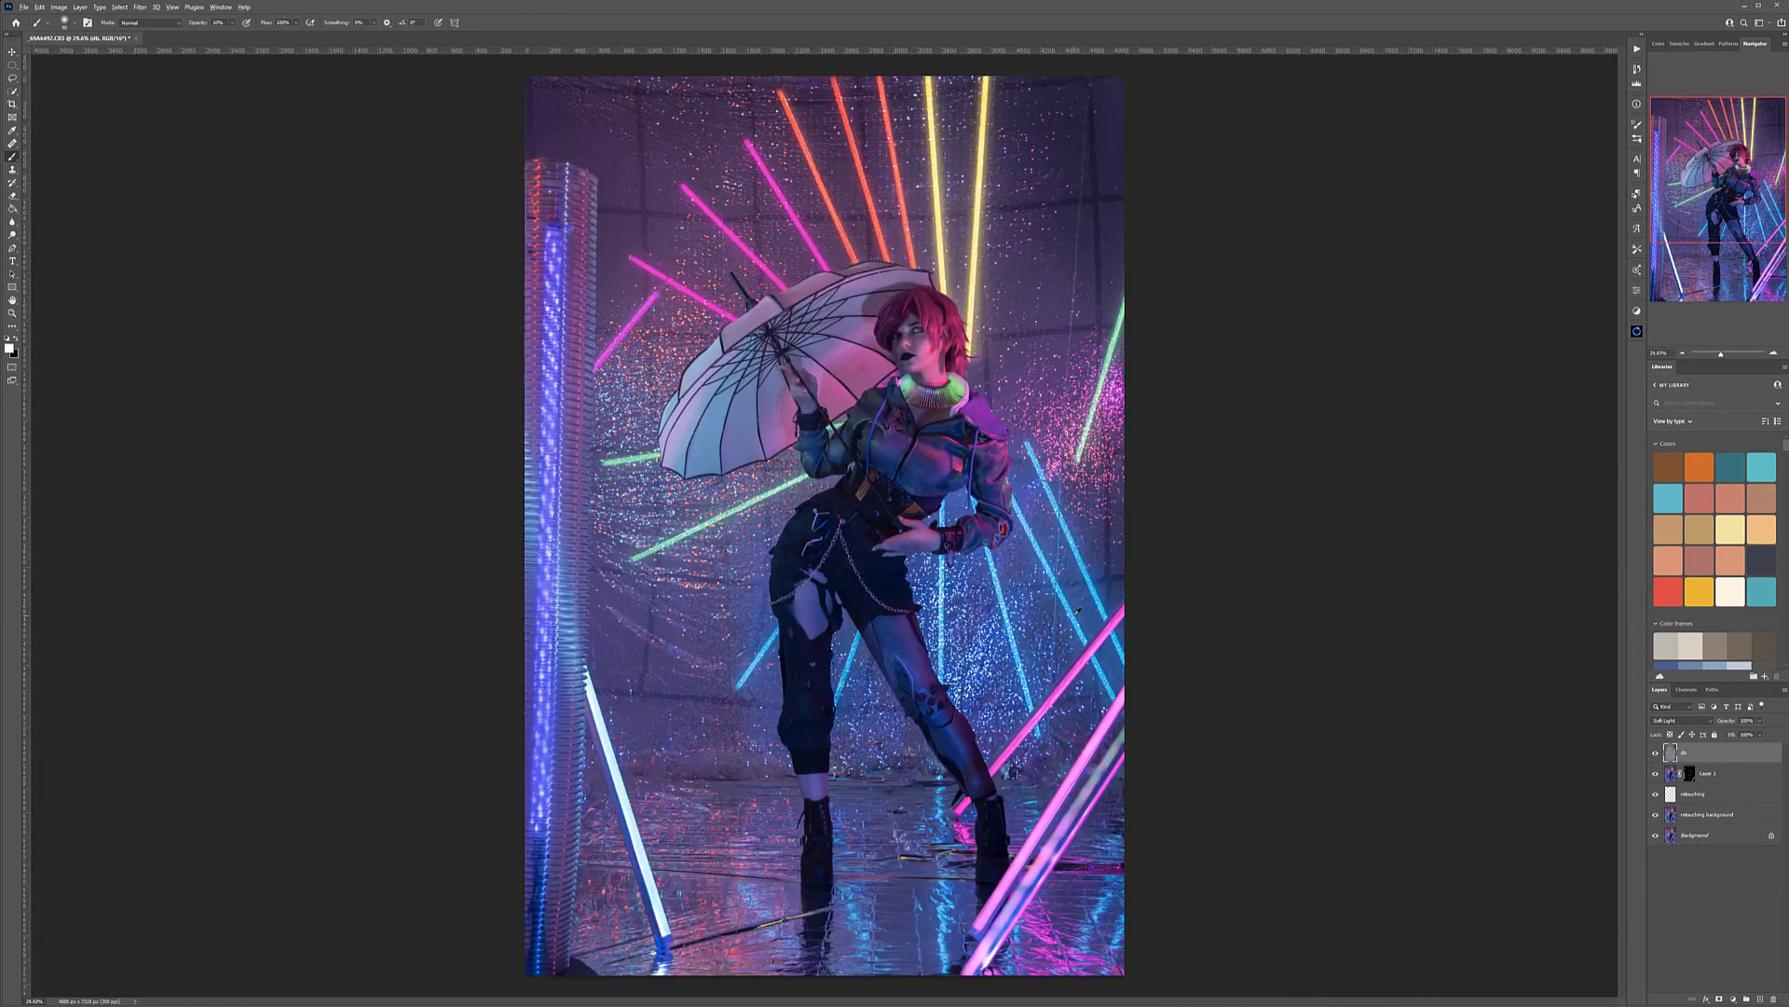
{"action": "scroll", "coordinate": [1052, 582], "scroll_direction": "up", "scroll_amount": 3}
{"action": "scroll", "coordinate": [1052, 582], "scroll_direction": "down", "scroll_amount": 2}
{"action": "scroll", "coordinate": [911, 183], "scroll_direction": "up", "scroll_amount": 1}
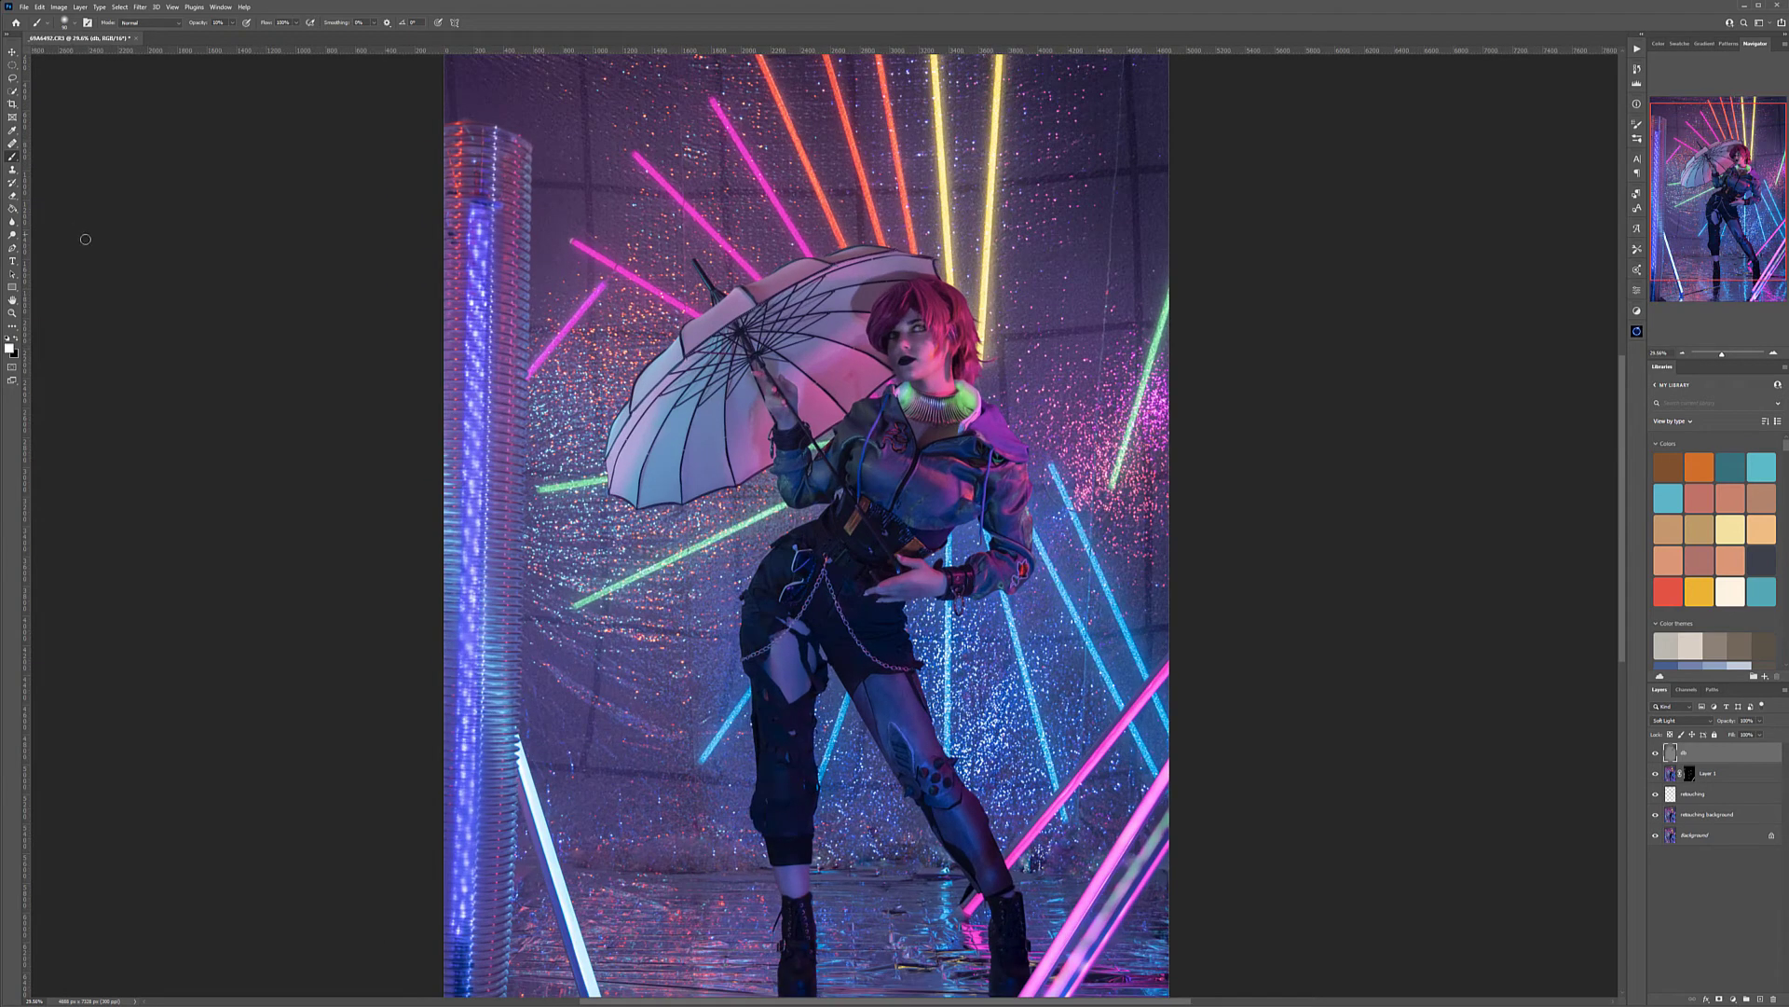
{"action": "scroll", "coordinate": [926, 391], "scroll_direction": "down", "scroll_amount": 1}
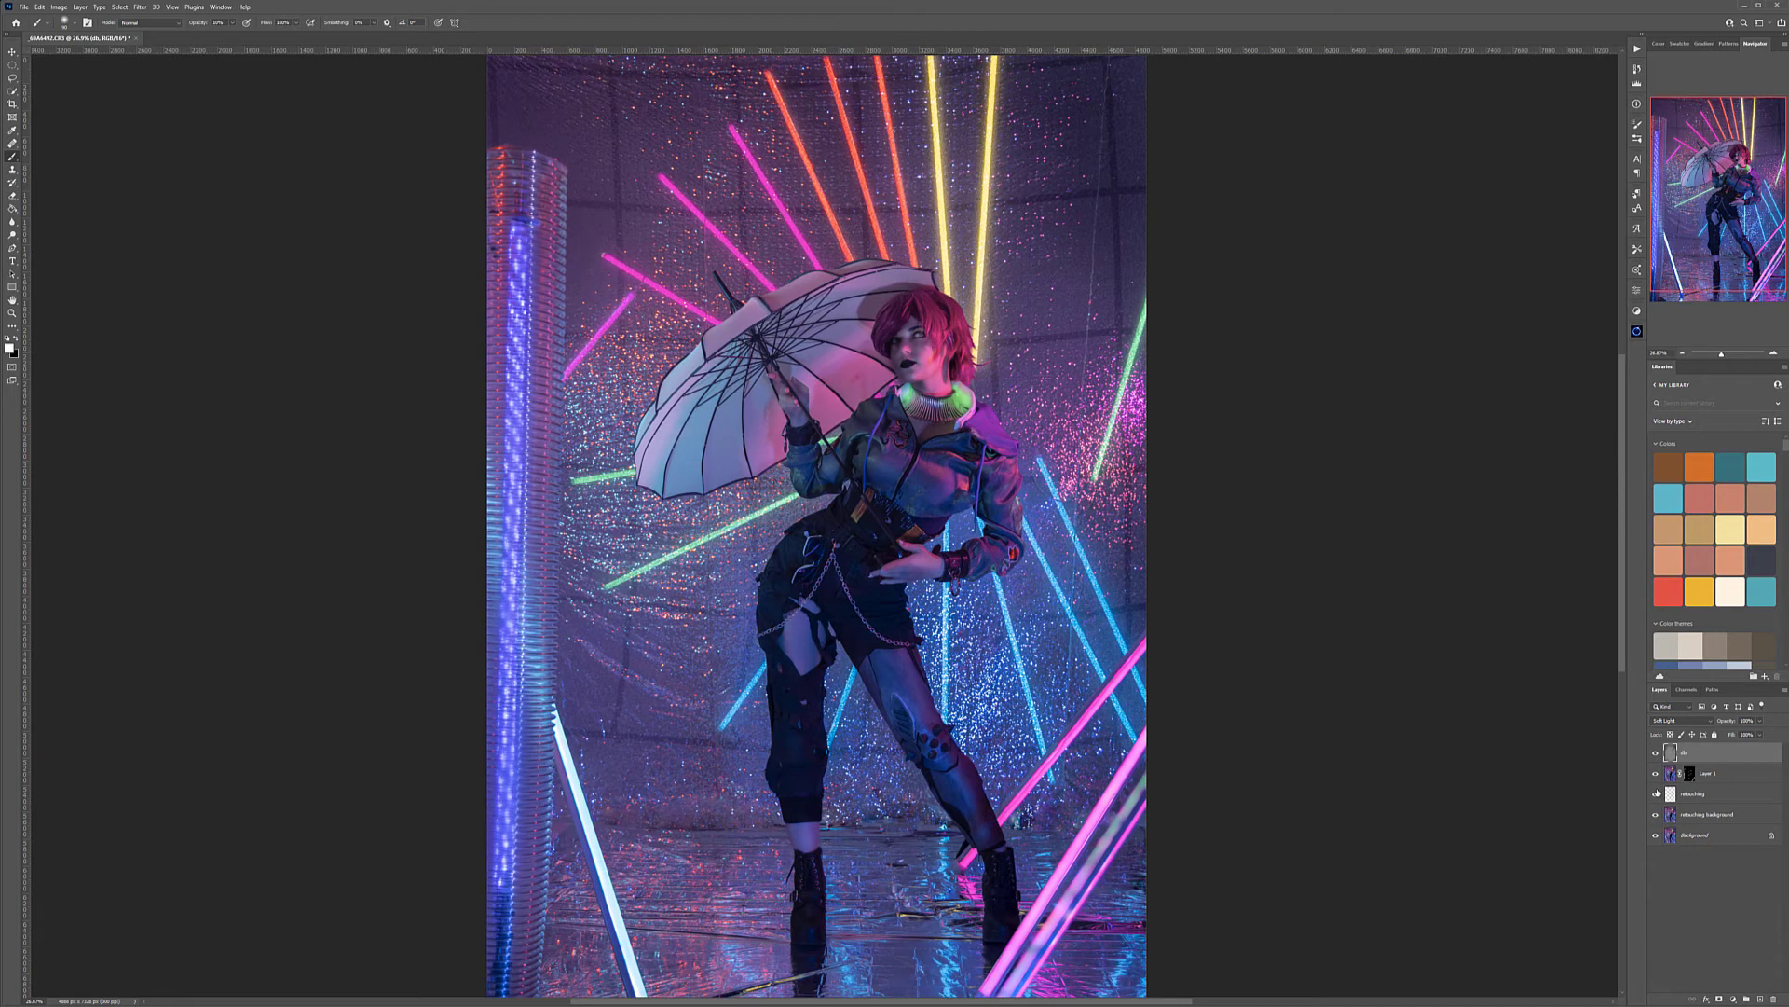
Stamp the visible layers into a new top layer named hair and apply Oil Paint with Stylization 10, Cleanliness 10 and Scale 0.1
{"action": "key", "text": "ctrl+alt+shift+e"}
{"action": "left_click", "coordinate": [141, 7]}
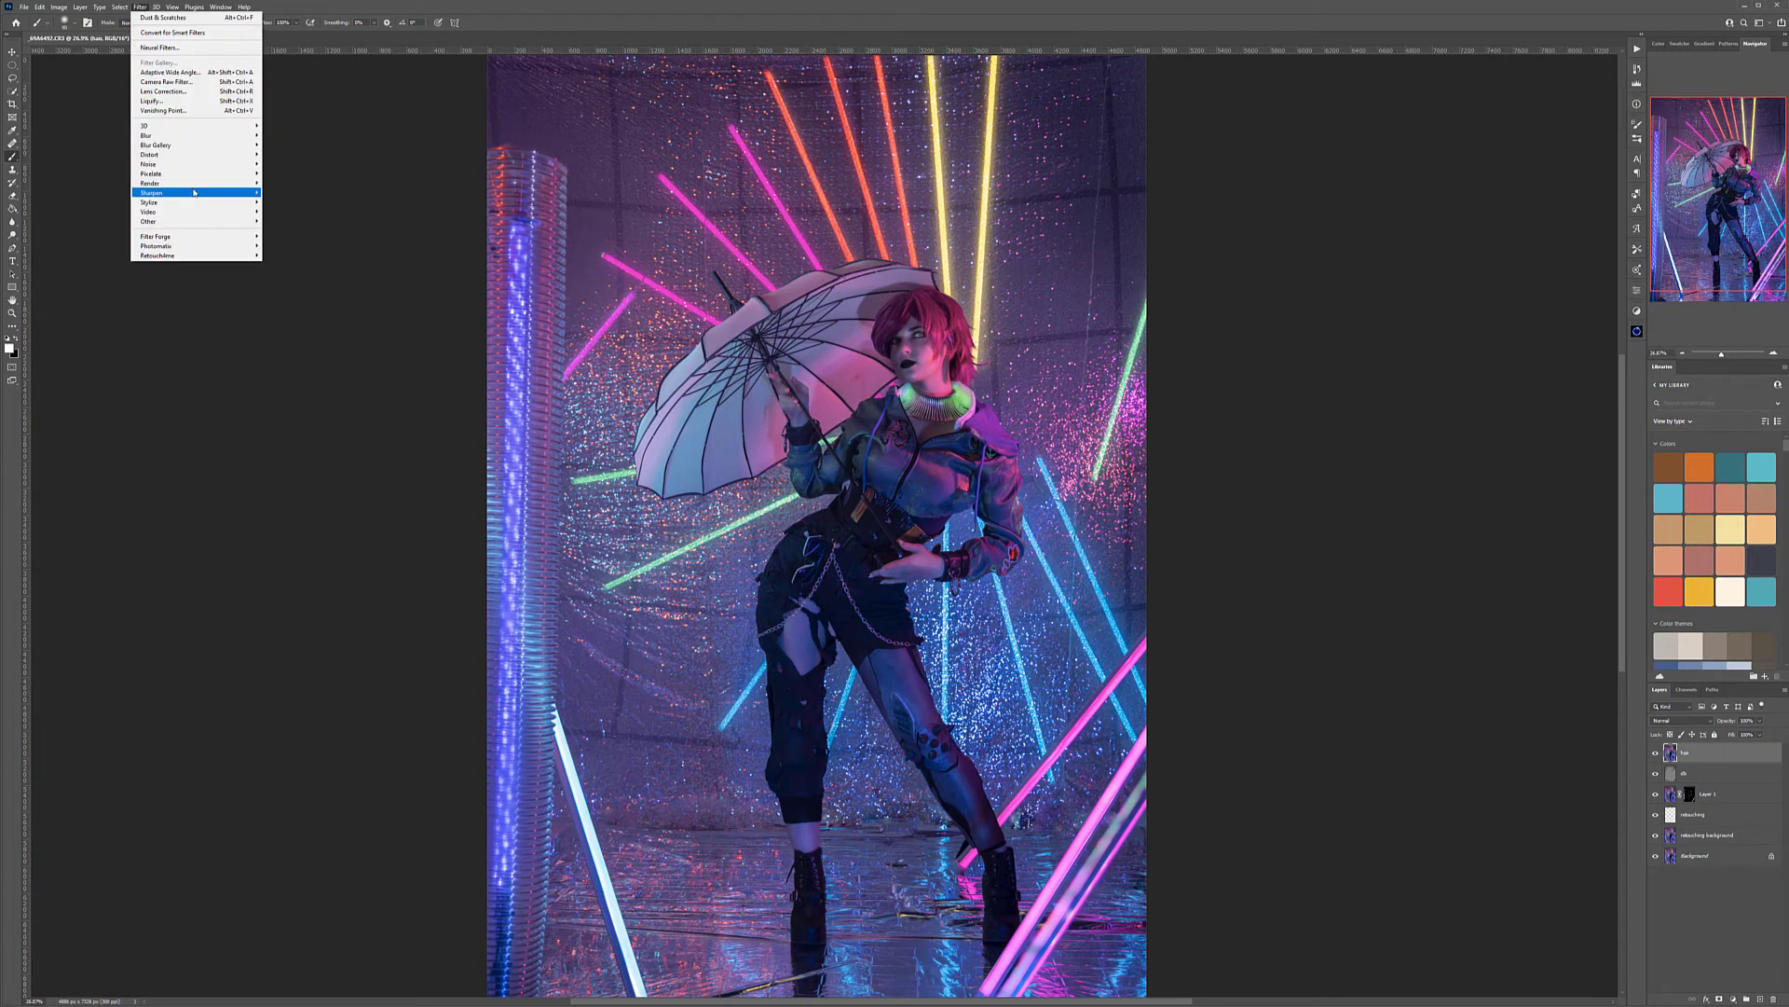
{"action": "mouse_move", "coordinate": [225, 207]}
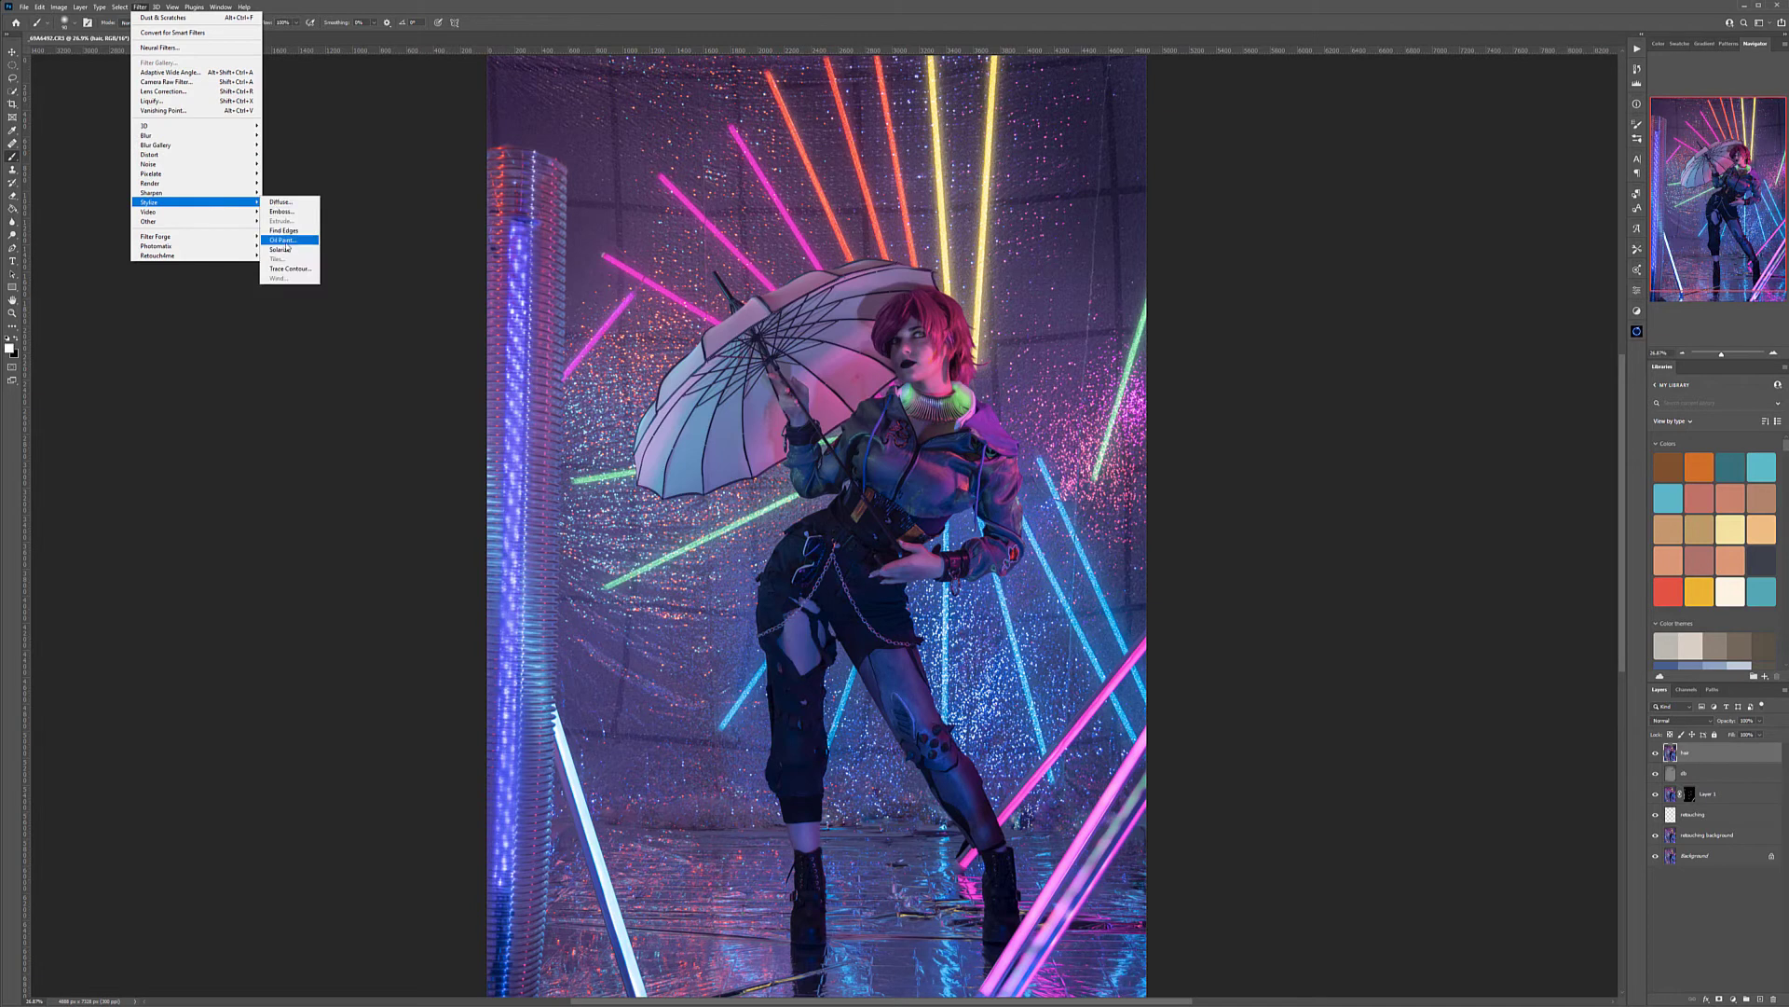
{"action": "left_click", "coordinate": [284, 239]}
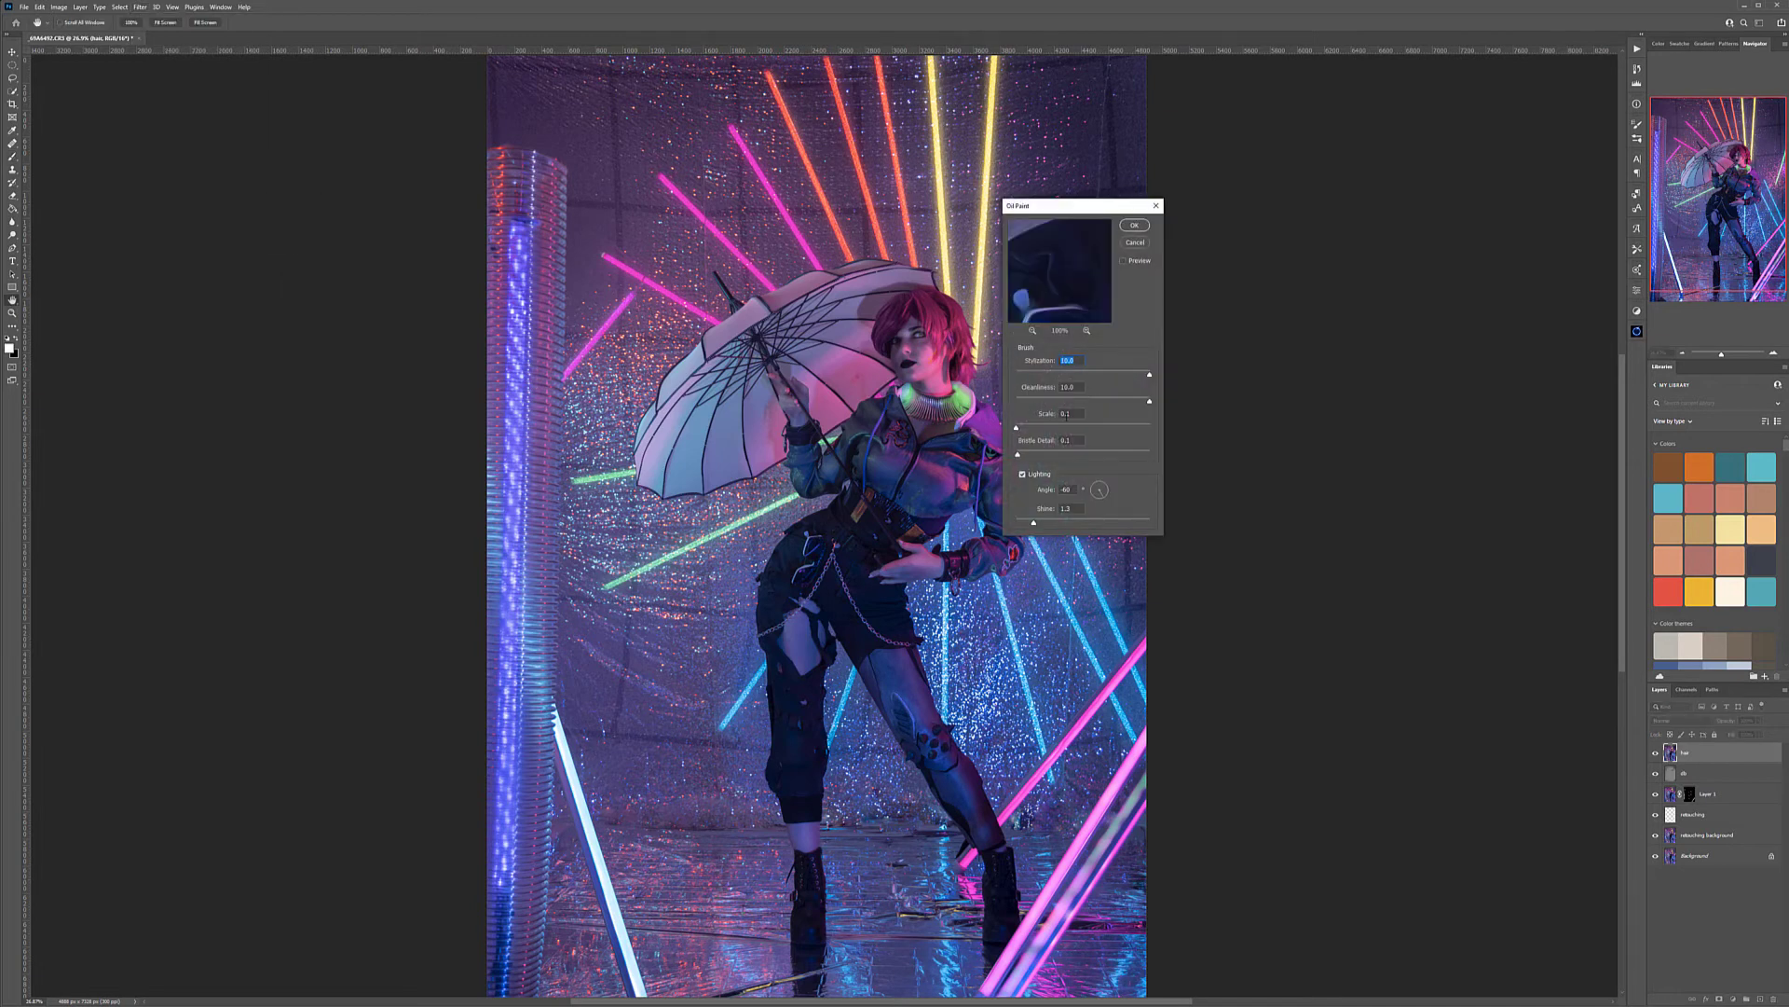
{"action": "left_click", "coordinate": [1133, 228]}
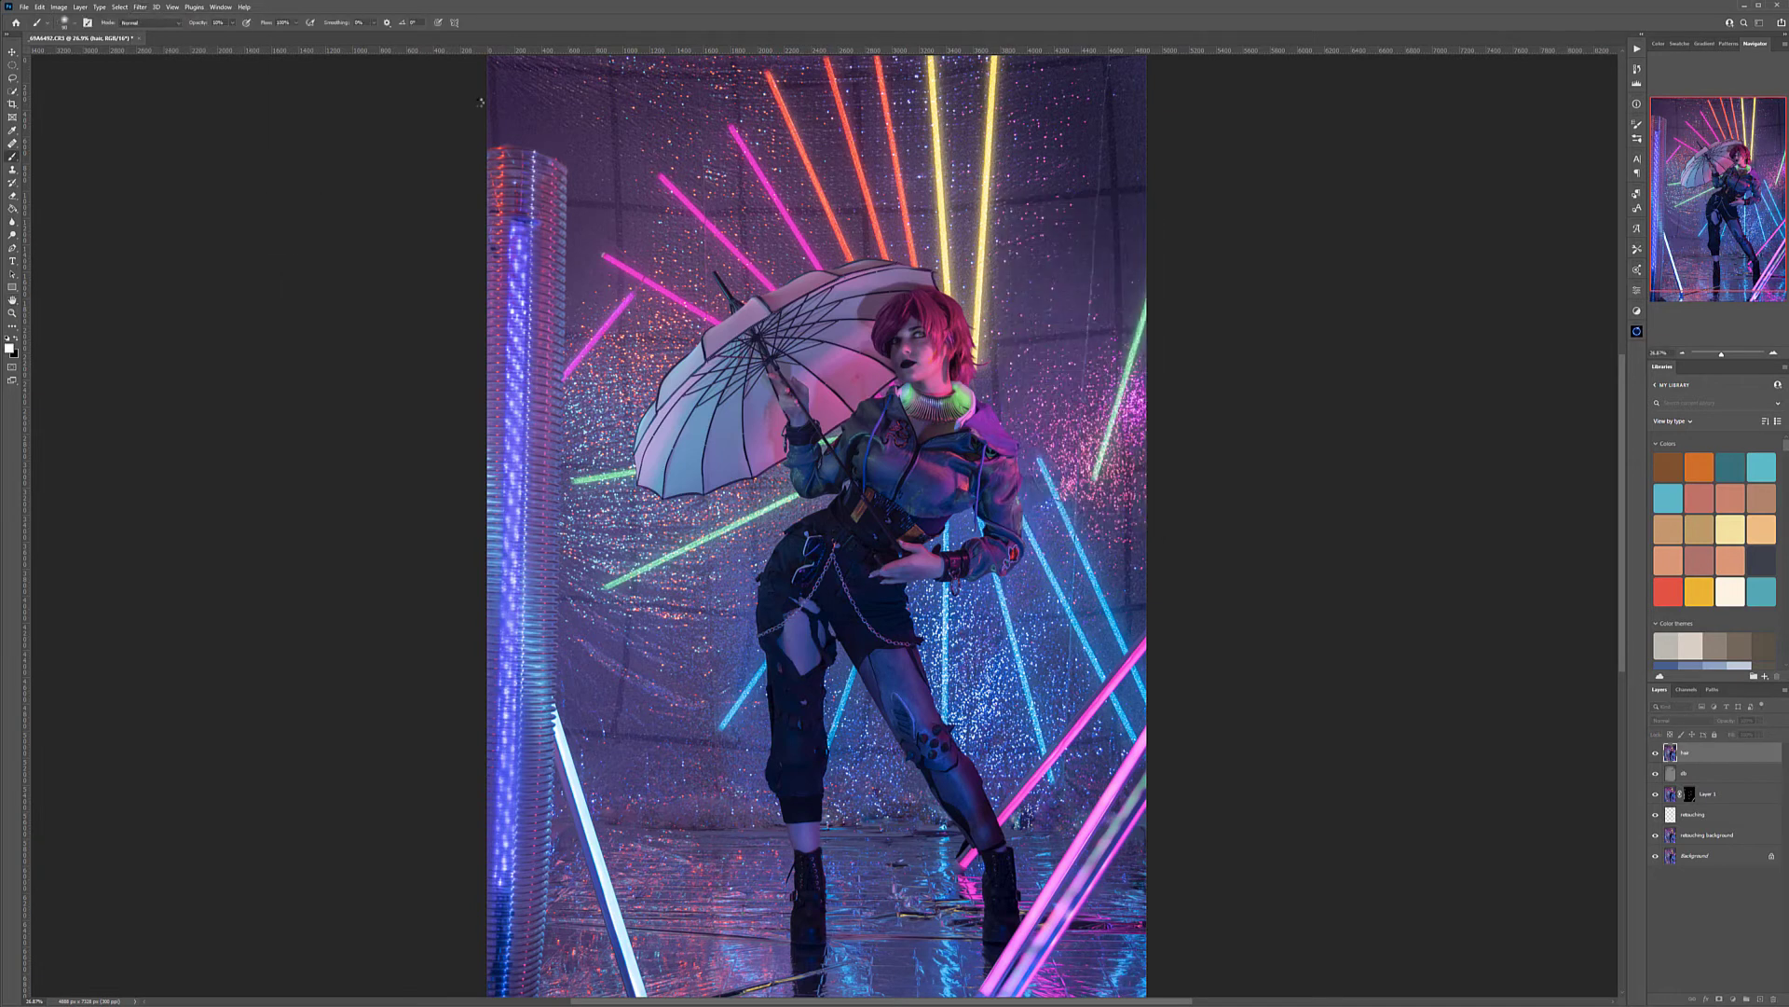
Sharpen the hair layer using Unsharp Mask with Amount 204%, Radius 1.8 pixels and Threshold 0
{"action": "left_click", "coordinate": [139, 6]}
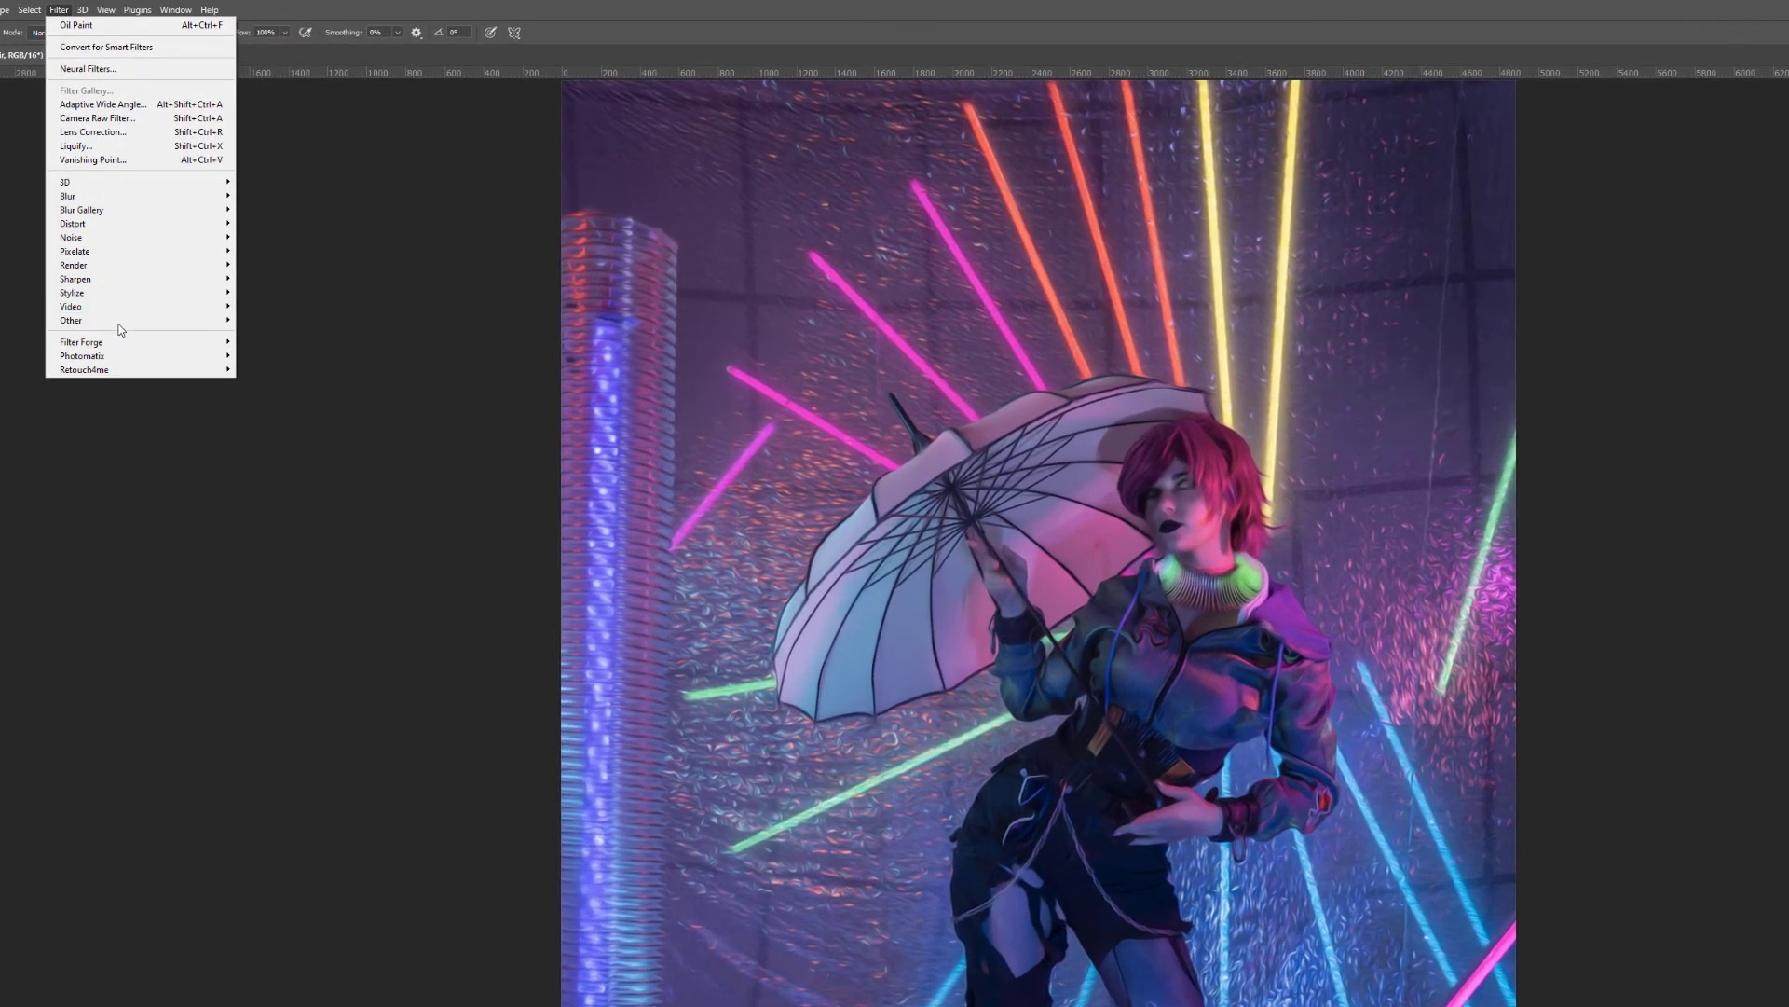
{"action": "mouse_move", "coordinate": [123, 283]}
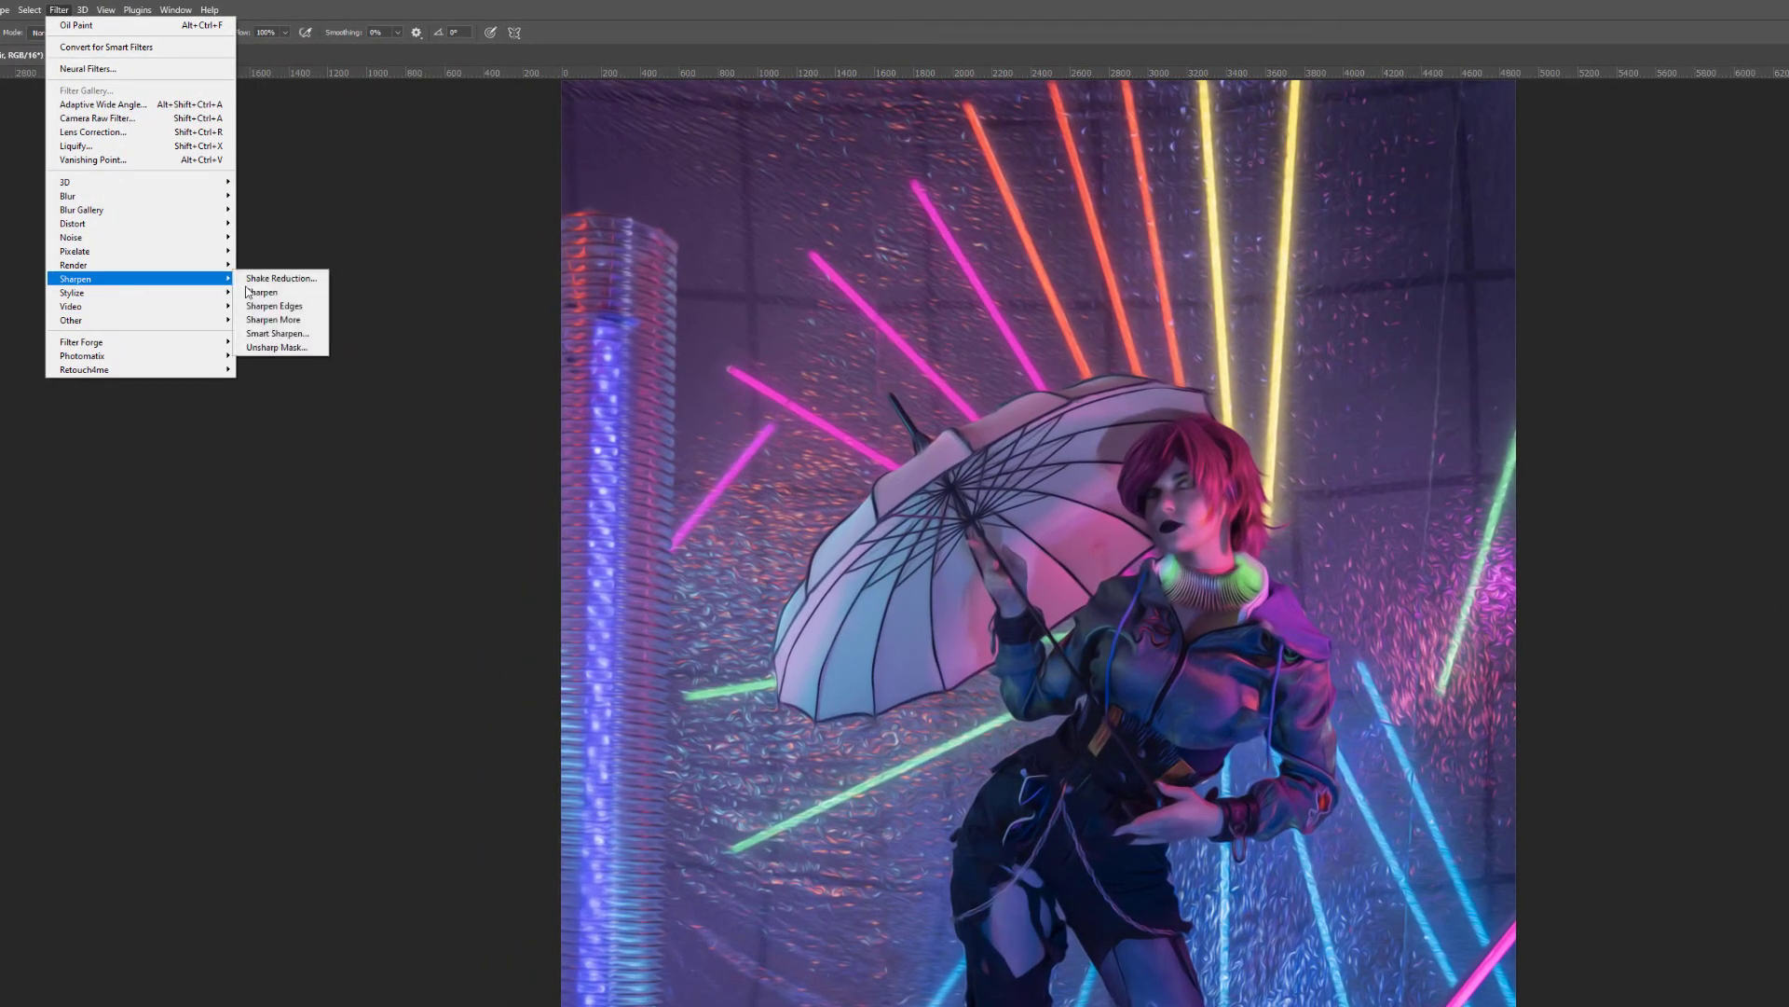
{"action": "left_click", "coordinate": [279, 348]}
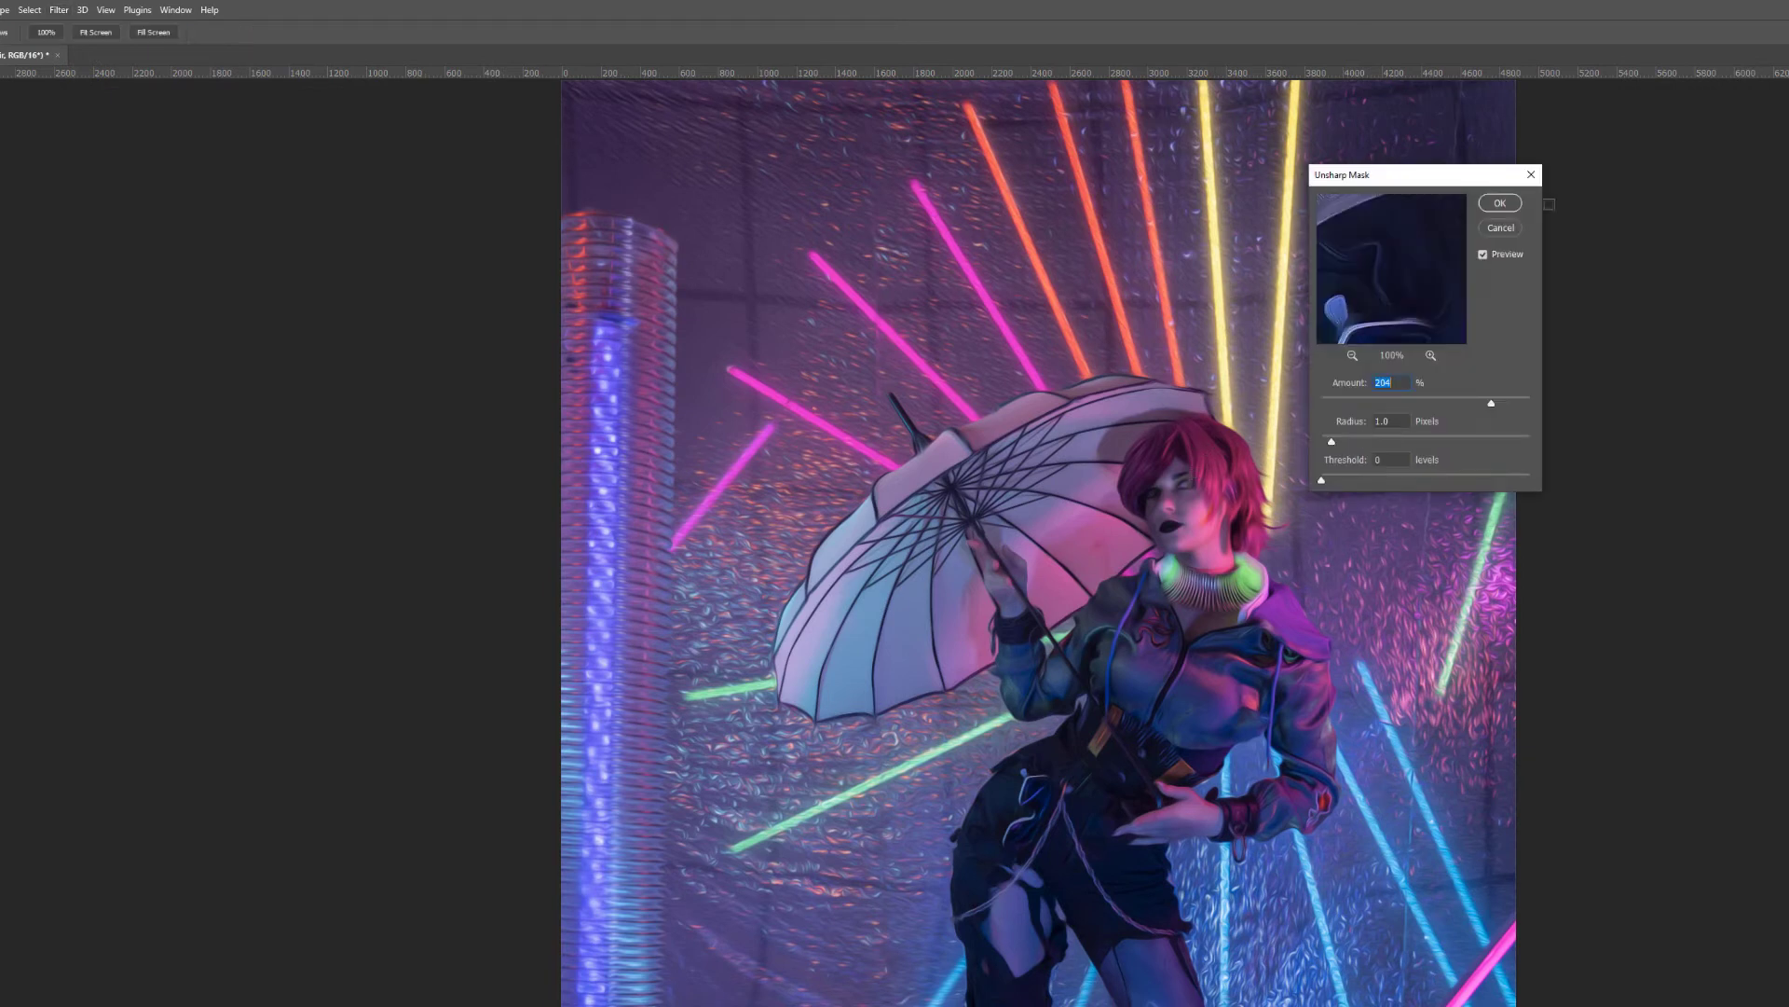
{"action": "left_click", "coordinate": [1500, 202]}
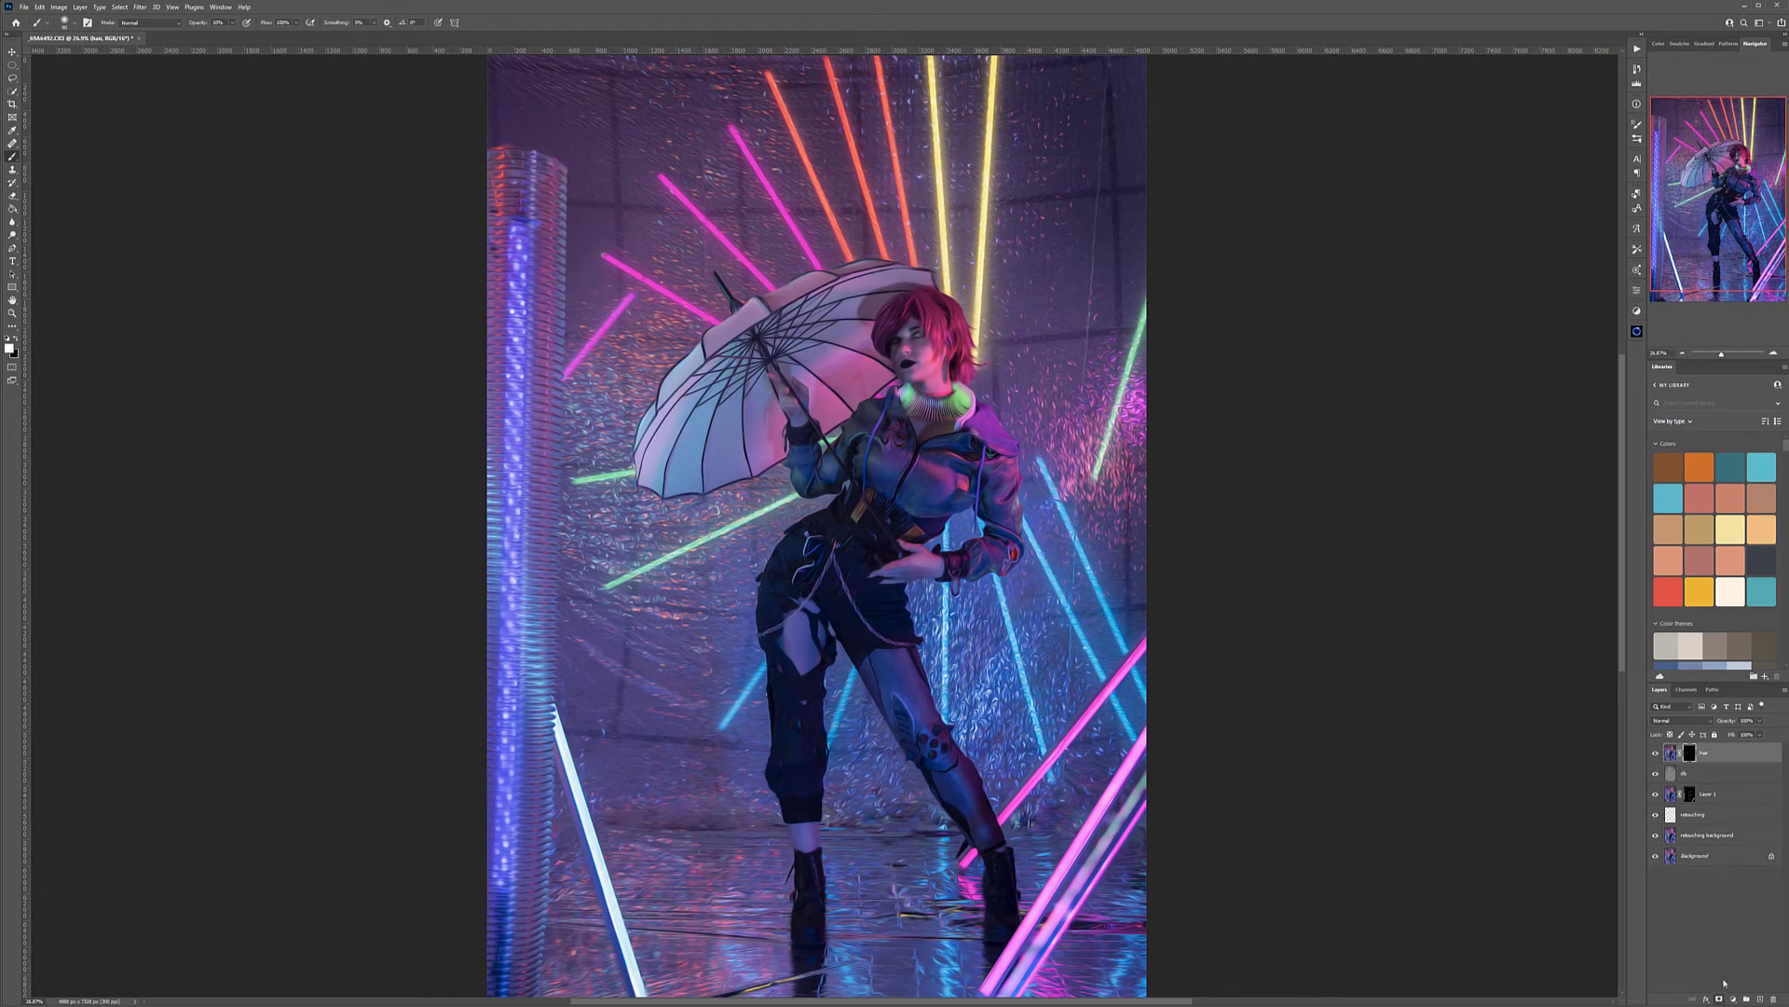
Hide the hair layer behind a black mask and paint the filtered effect in with white over the crown and fringe
{"action": "left_click", "coordinate": [1690, 753]}
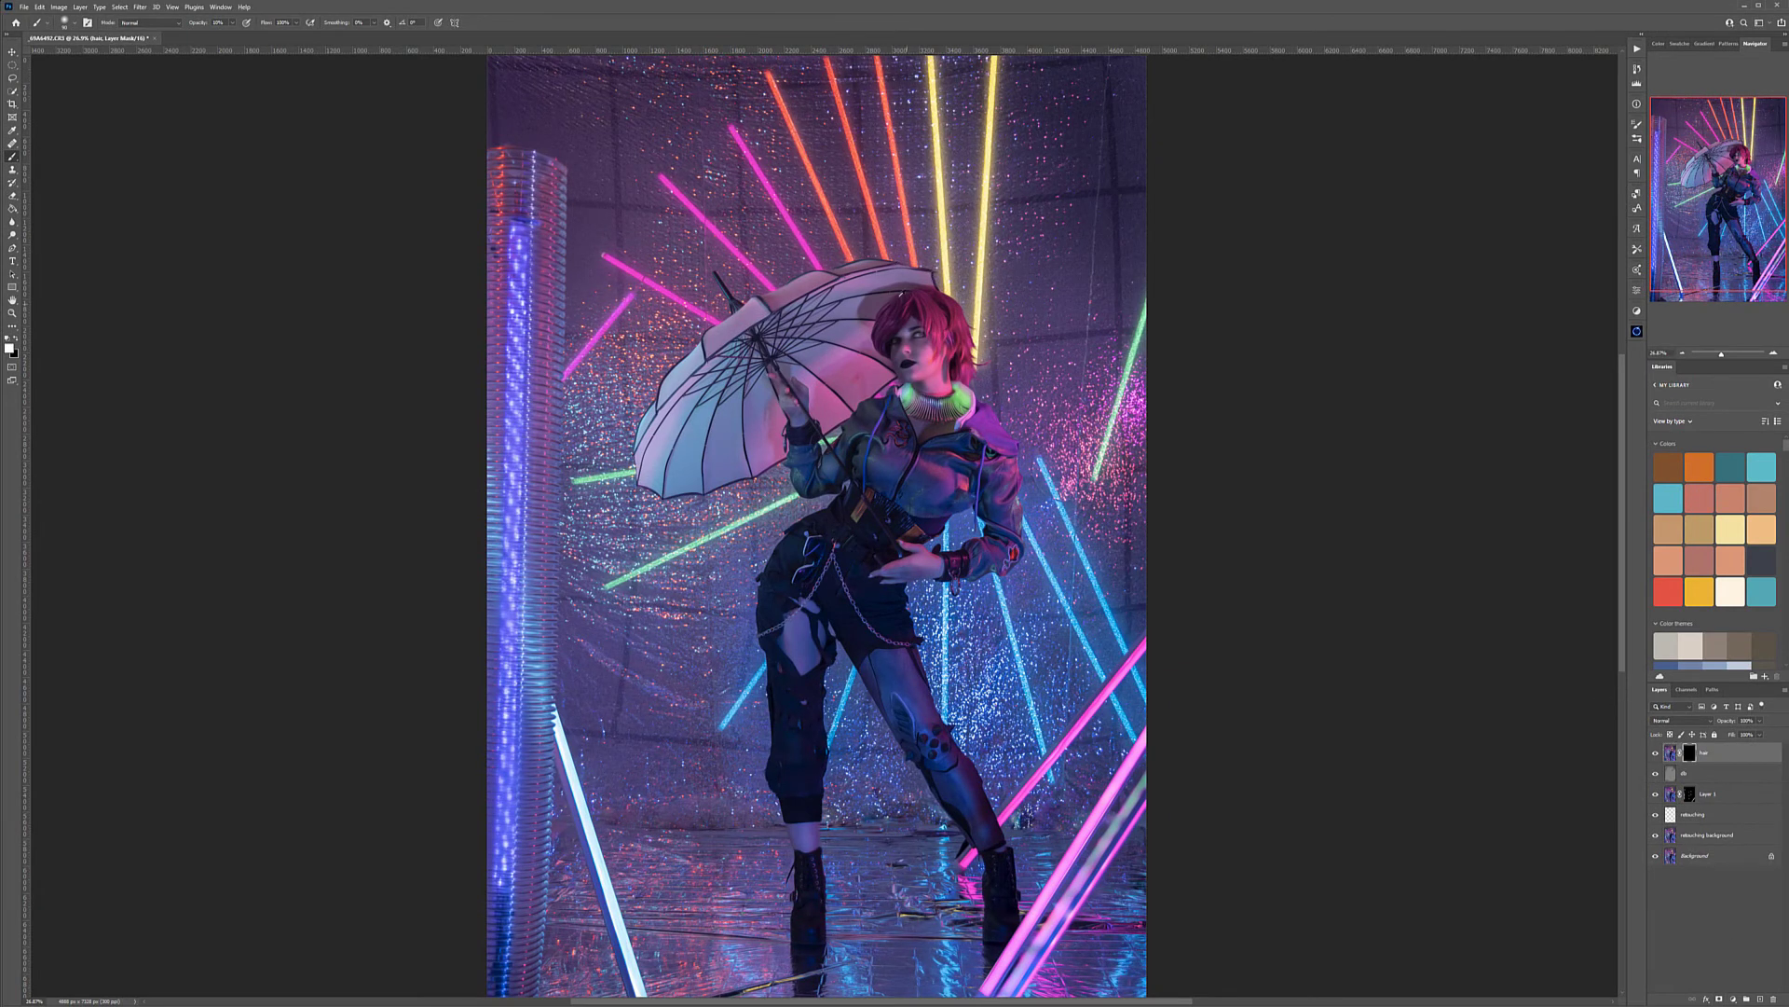
{"action": "scroll", "coordinate": [902, 294], "scroll_direction": "up", "scroll_amount": 10}
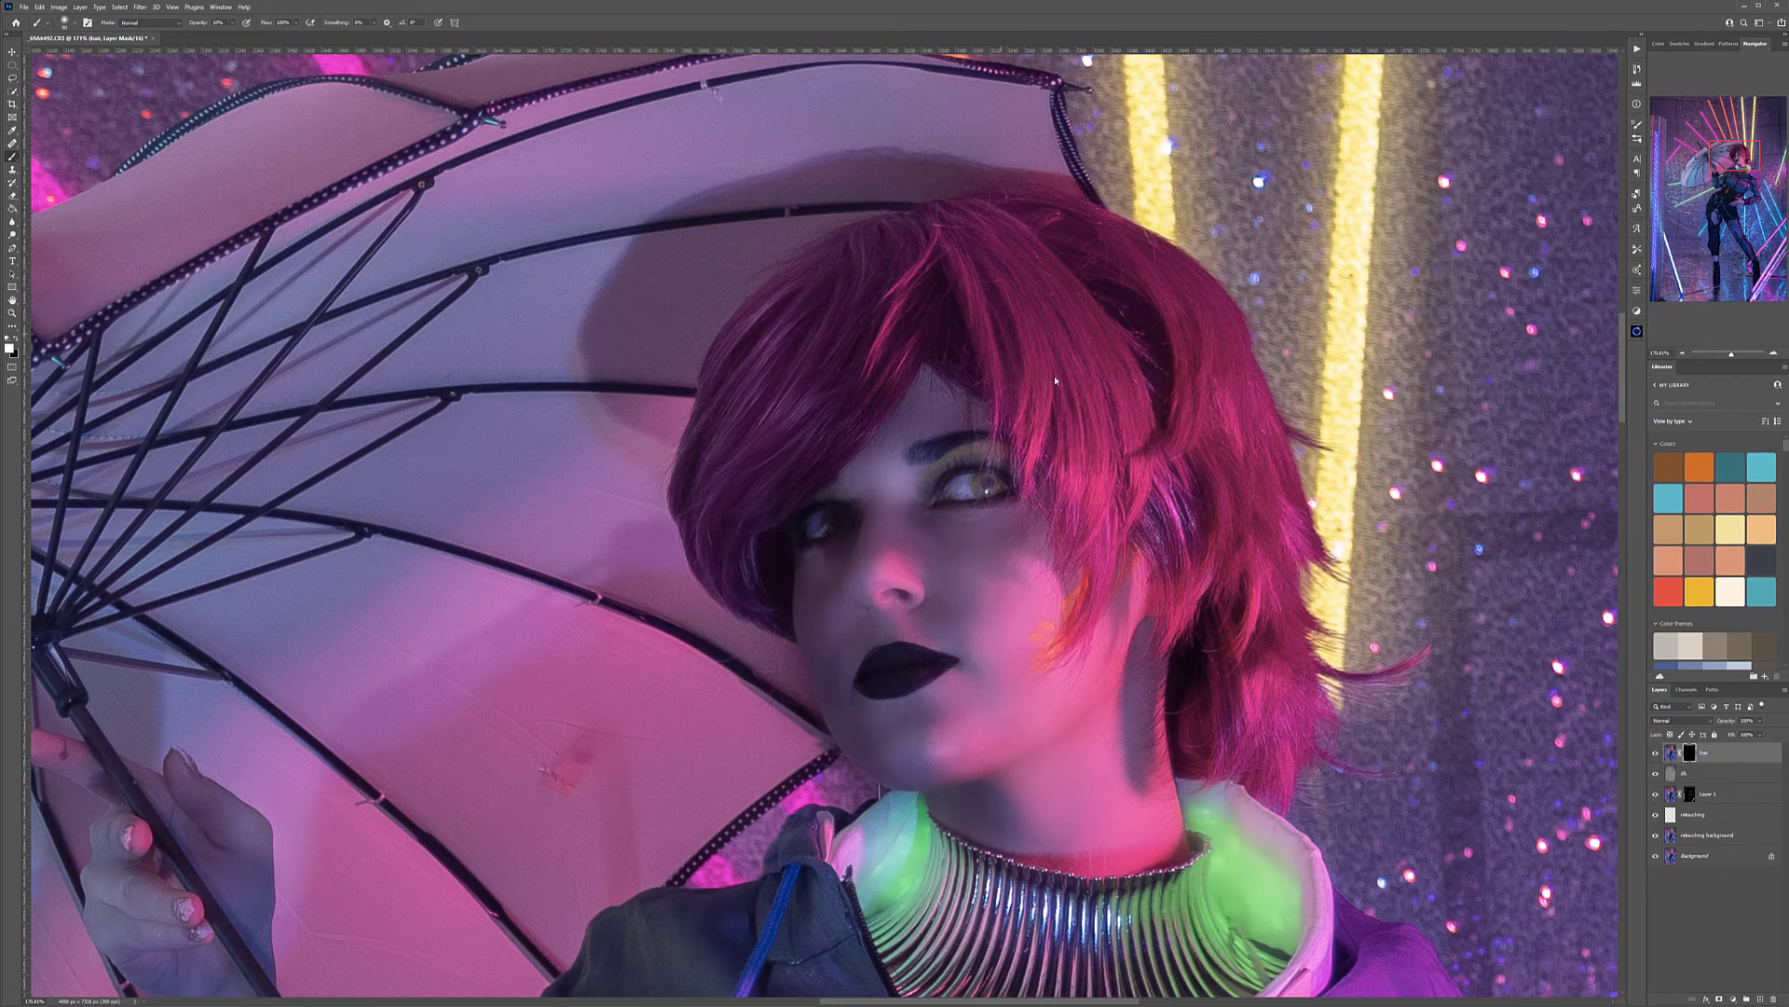
{"action": "scroll", "coordinate": [1156, 387], "scroll_direction": "up", "scroll_amount": 5}
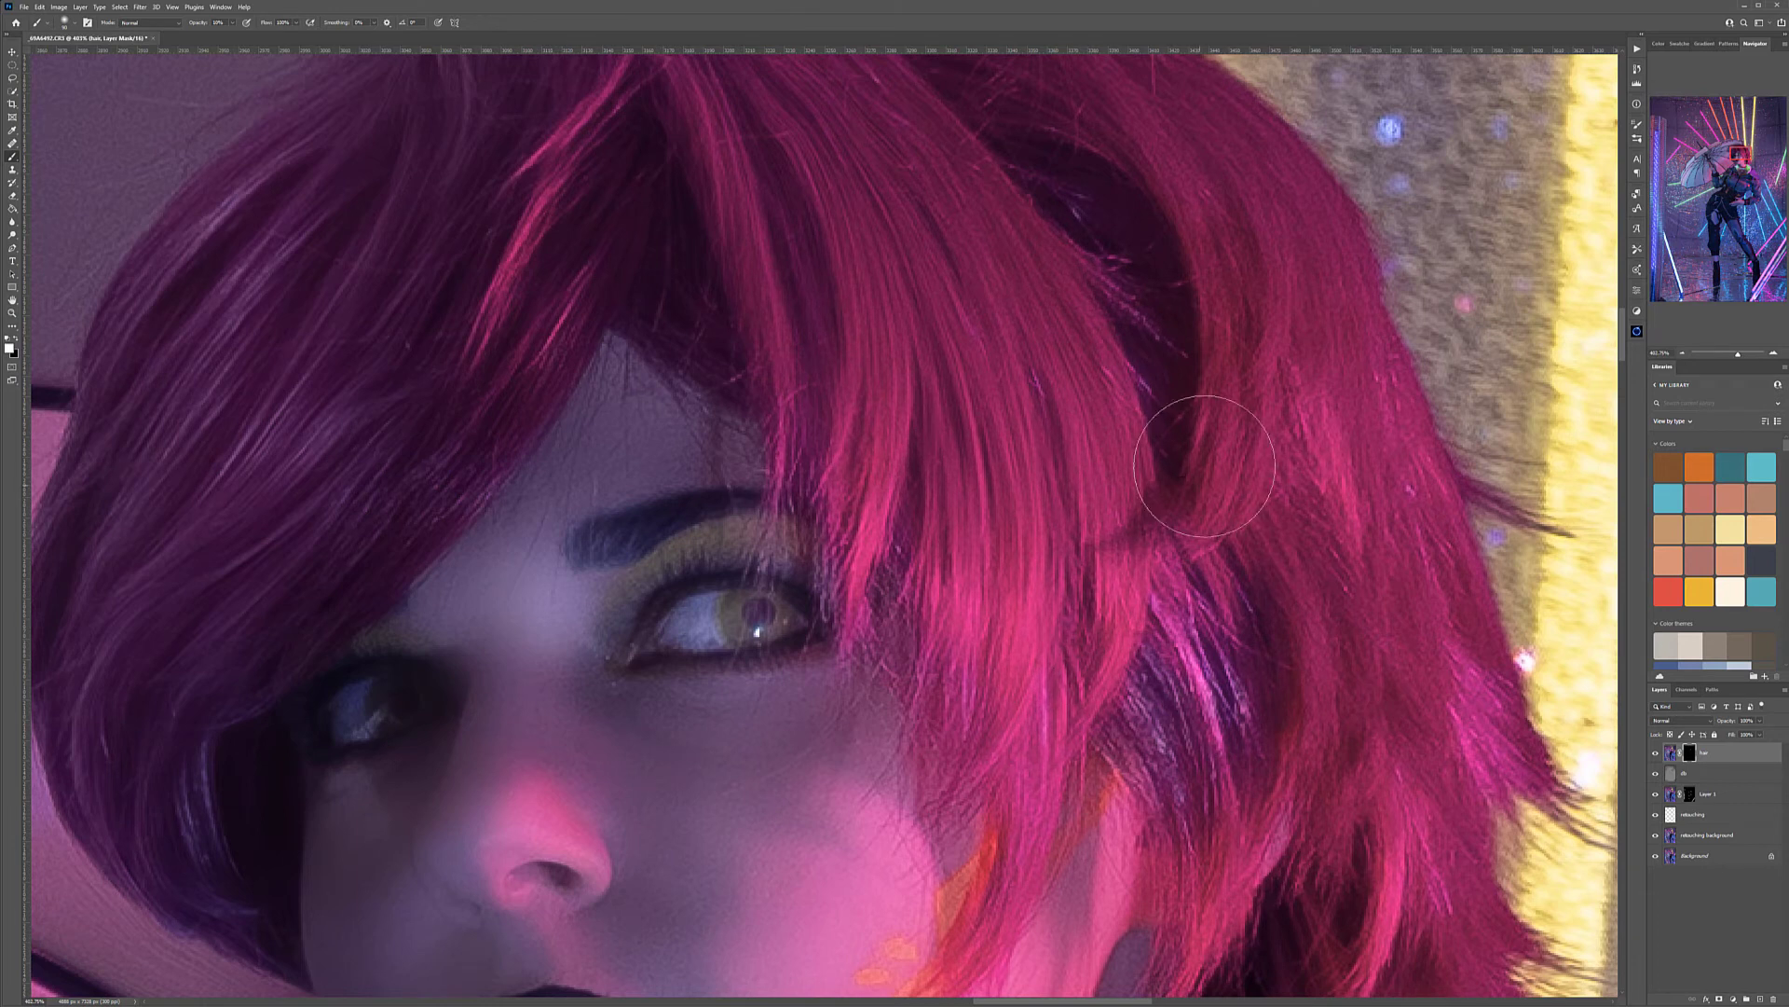
{"action": "scroll", "coordinate": [1277, 238], "scroll_direction": "up", "scroll_amount": 3}
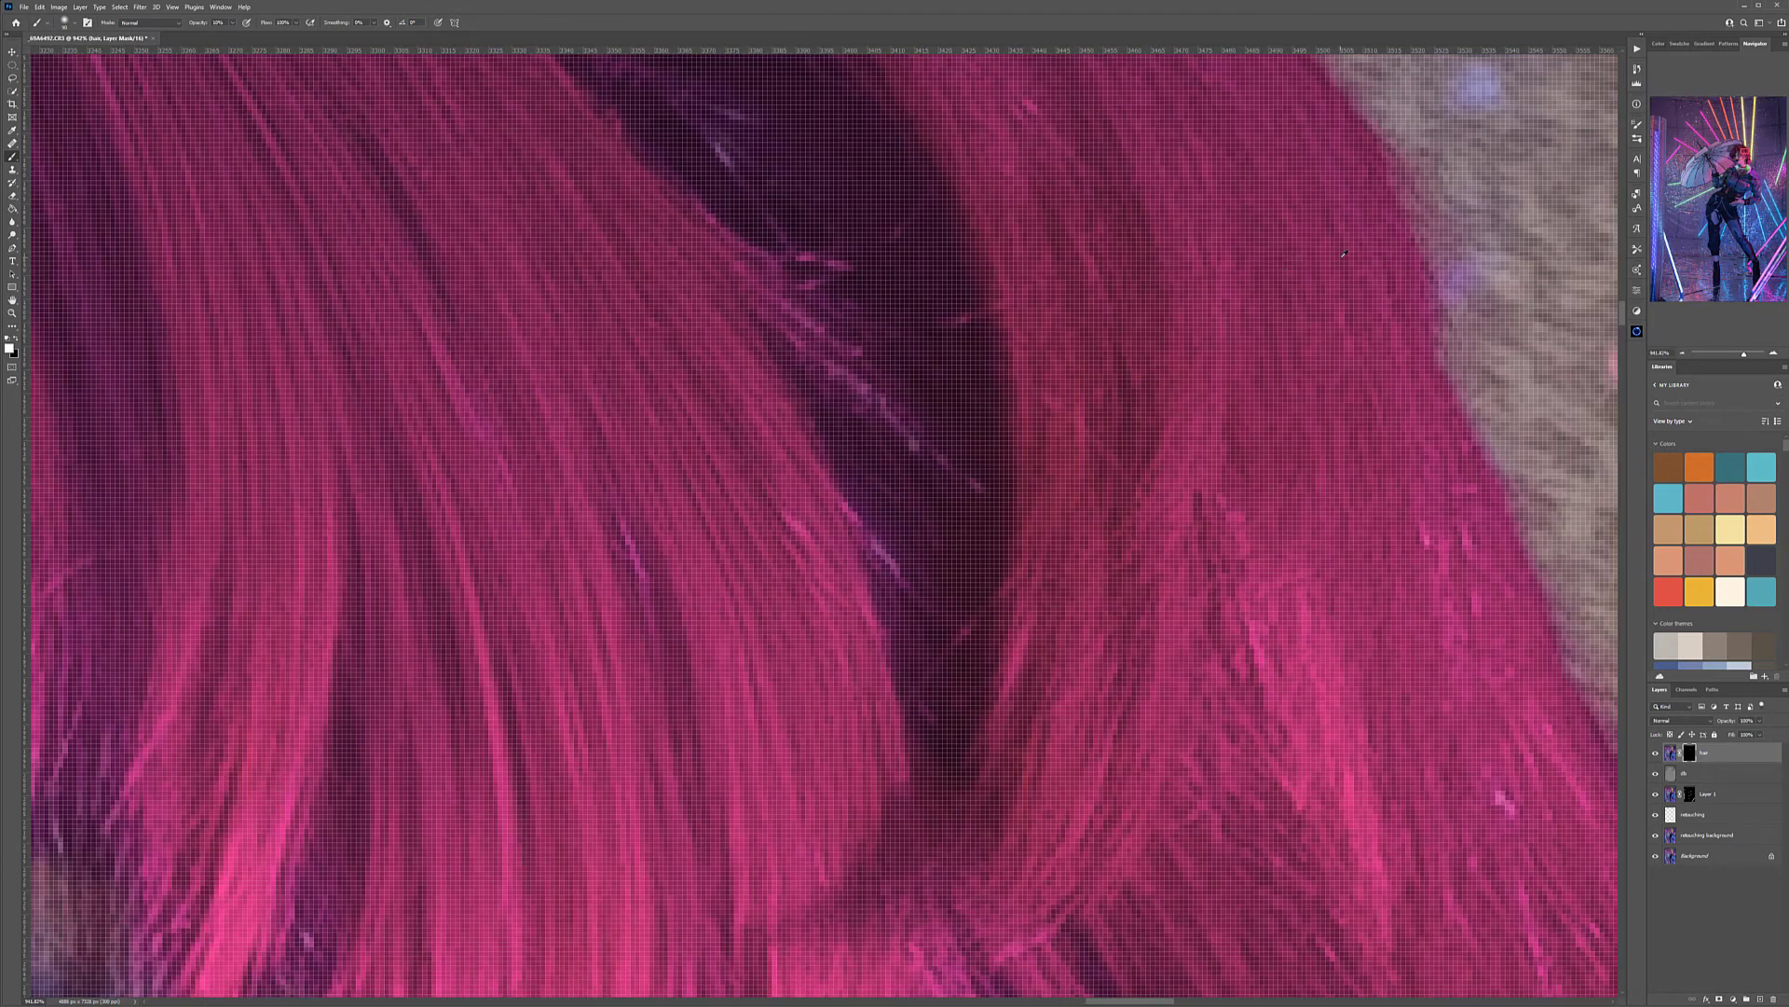
{"action": "scroll", "coordinate": [1279, 276], "scroll_direction": "down", "scroll_amount": 1}
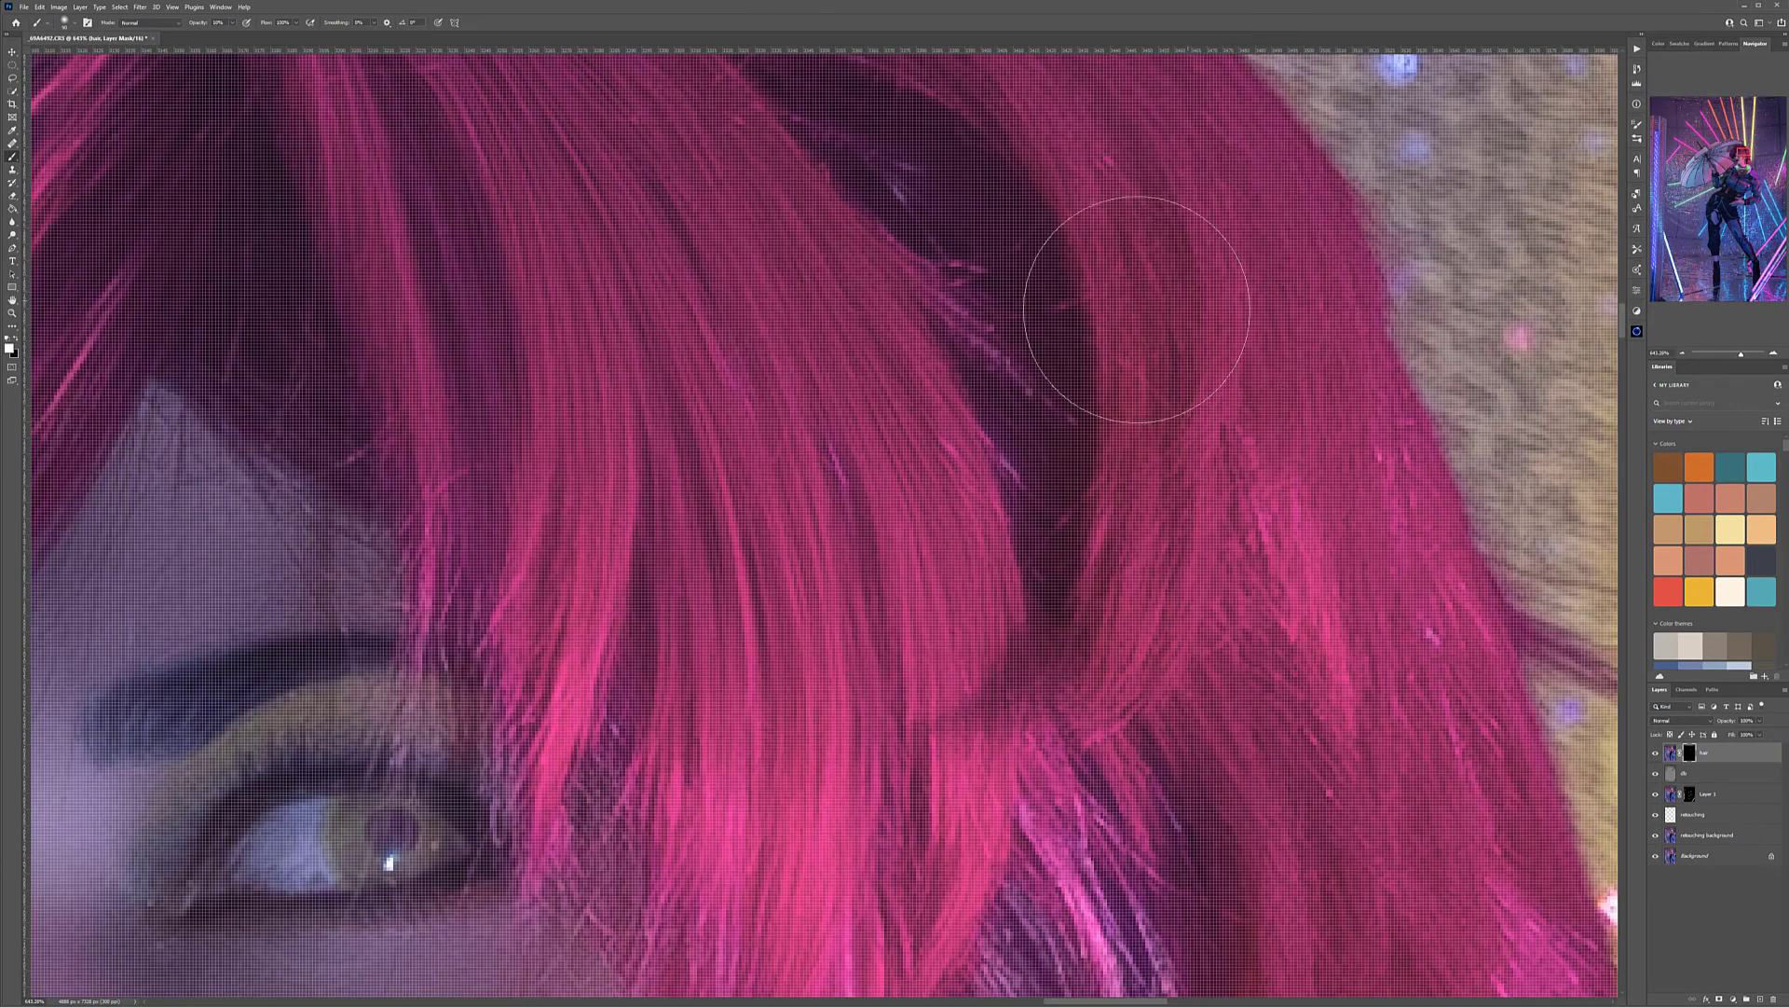
{"action": "scroll", "coordinate": [1212, 372], "scroll_direction": "down", "scroll_amount": 2}
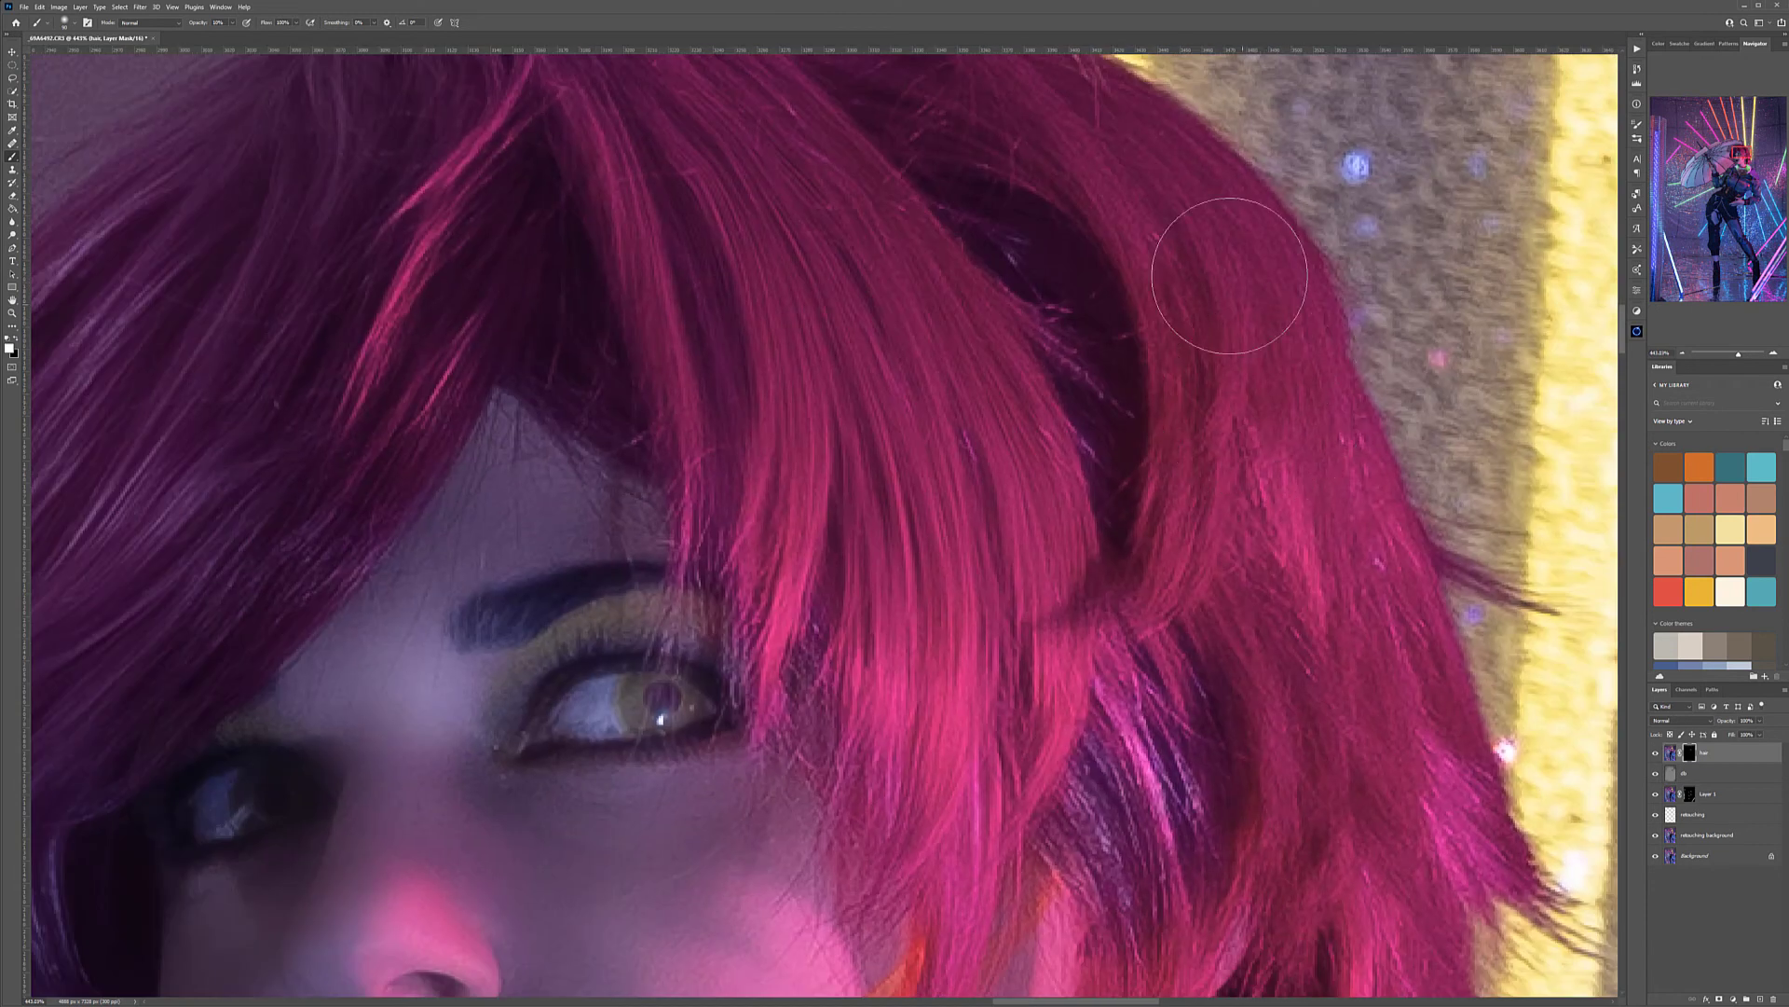
{"action": "left_click_drag", "start_coordinate": [1379, 519], "coordinate": [1154, 549]}
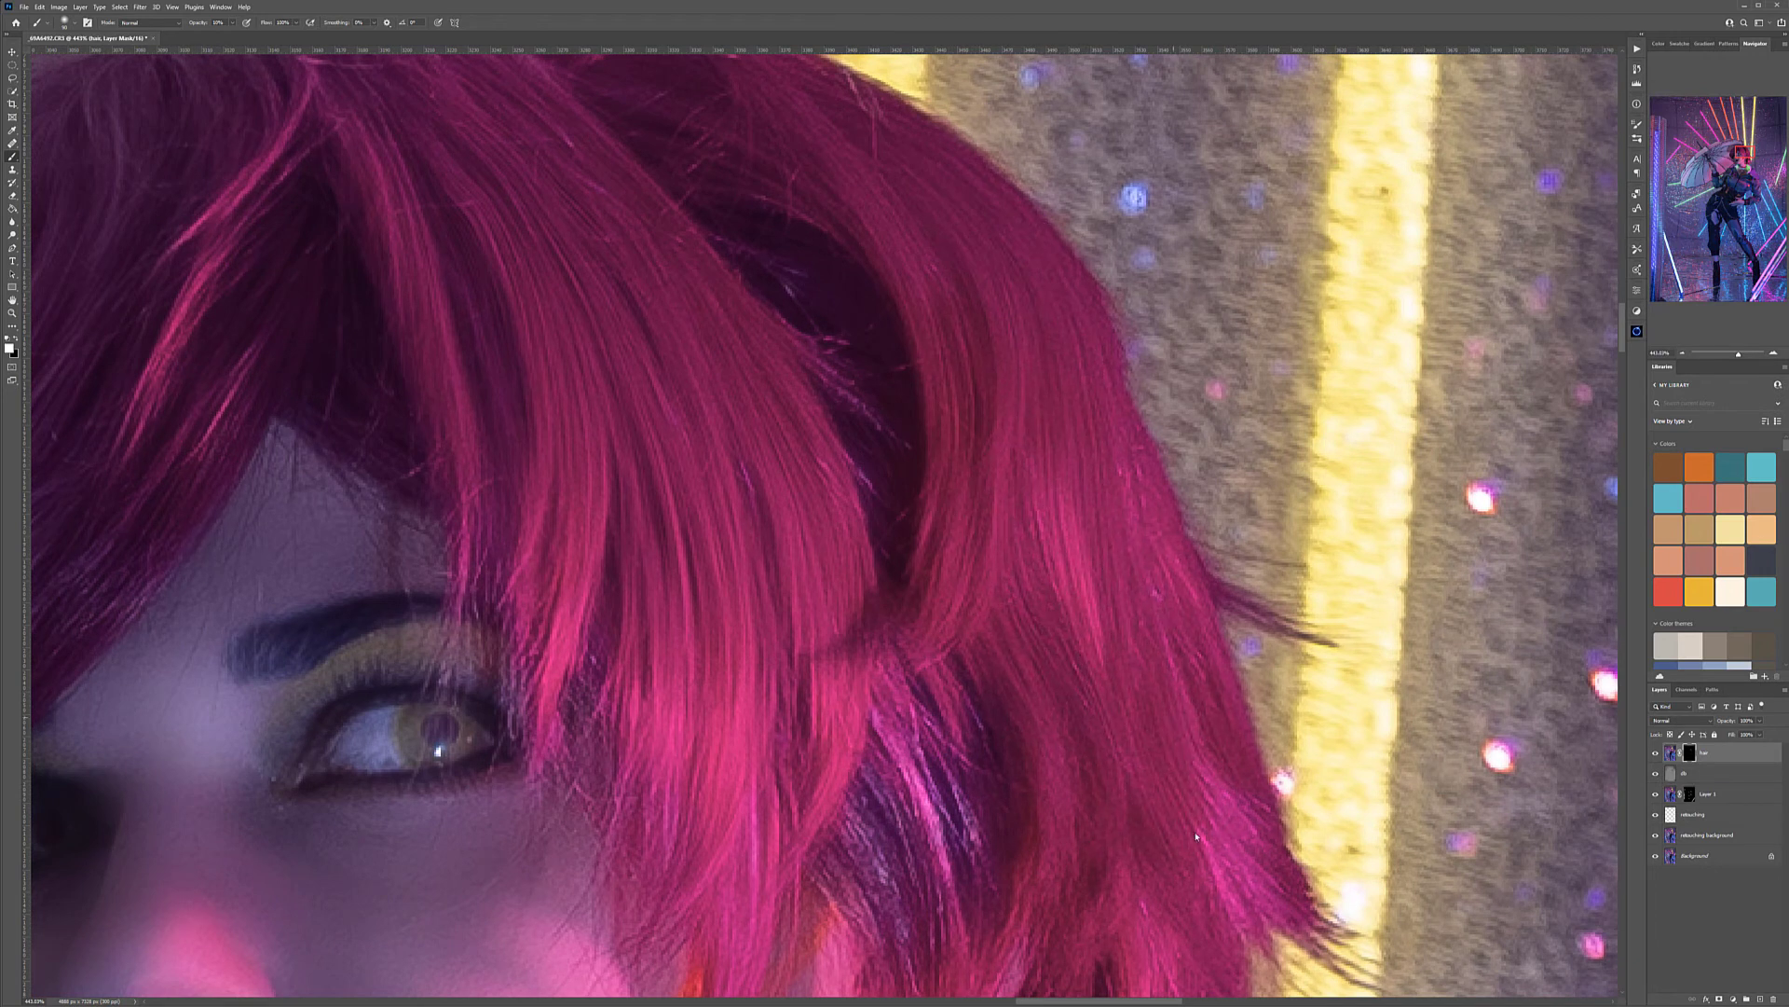
{"action": "left_click_drag", "start_coordinate": [951, 446], "coordinate": [1184, 742]}
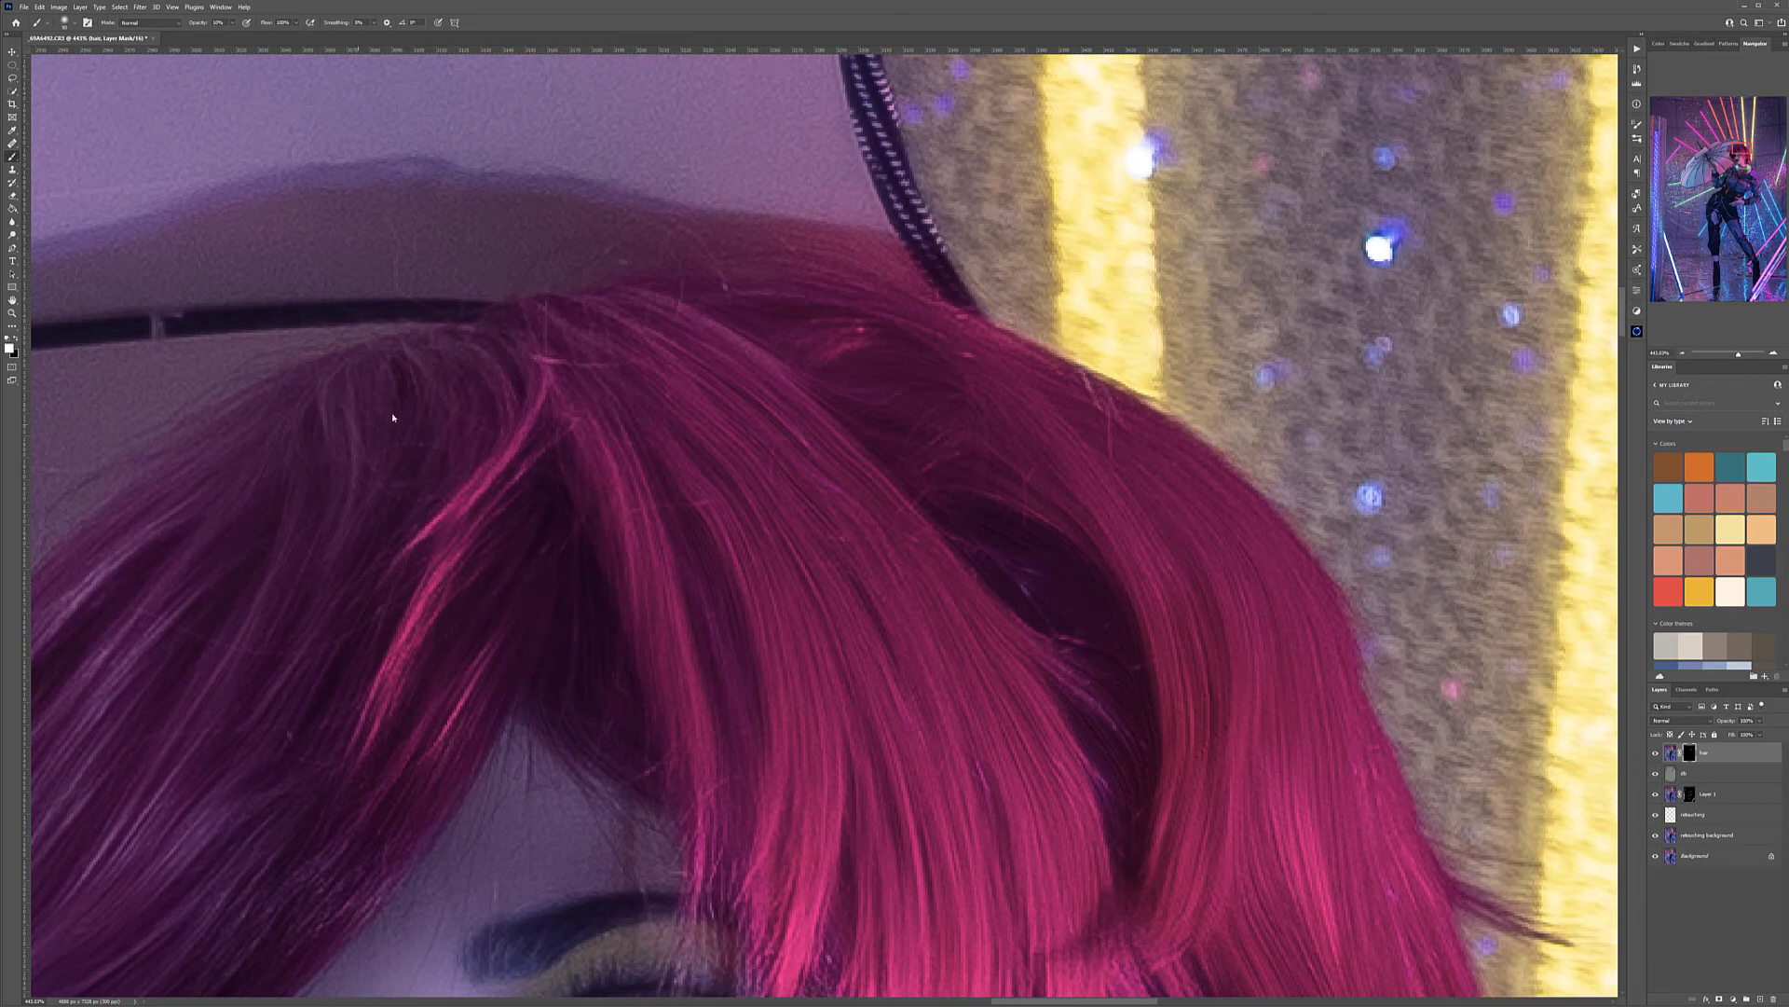
{"action": "left_click_drag", "start_coordinate": [406, 569], "coordinate": [779, 348]}
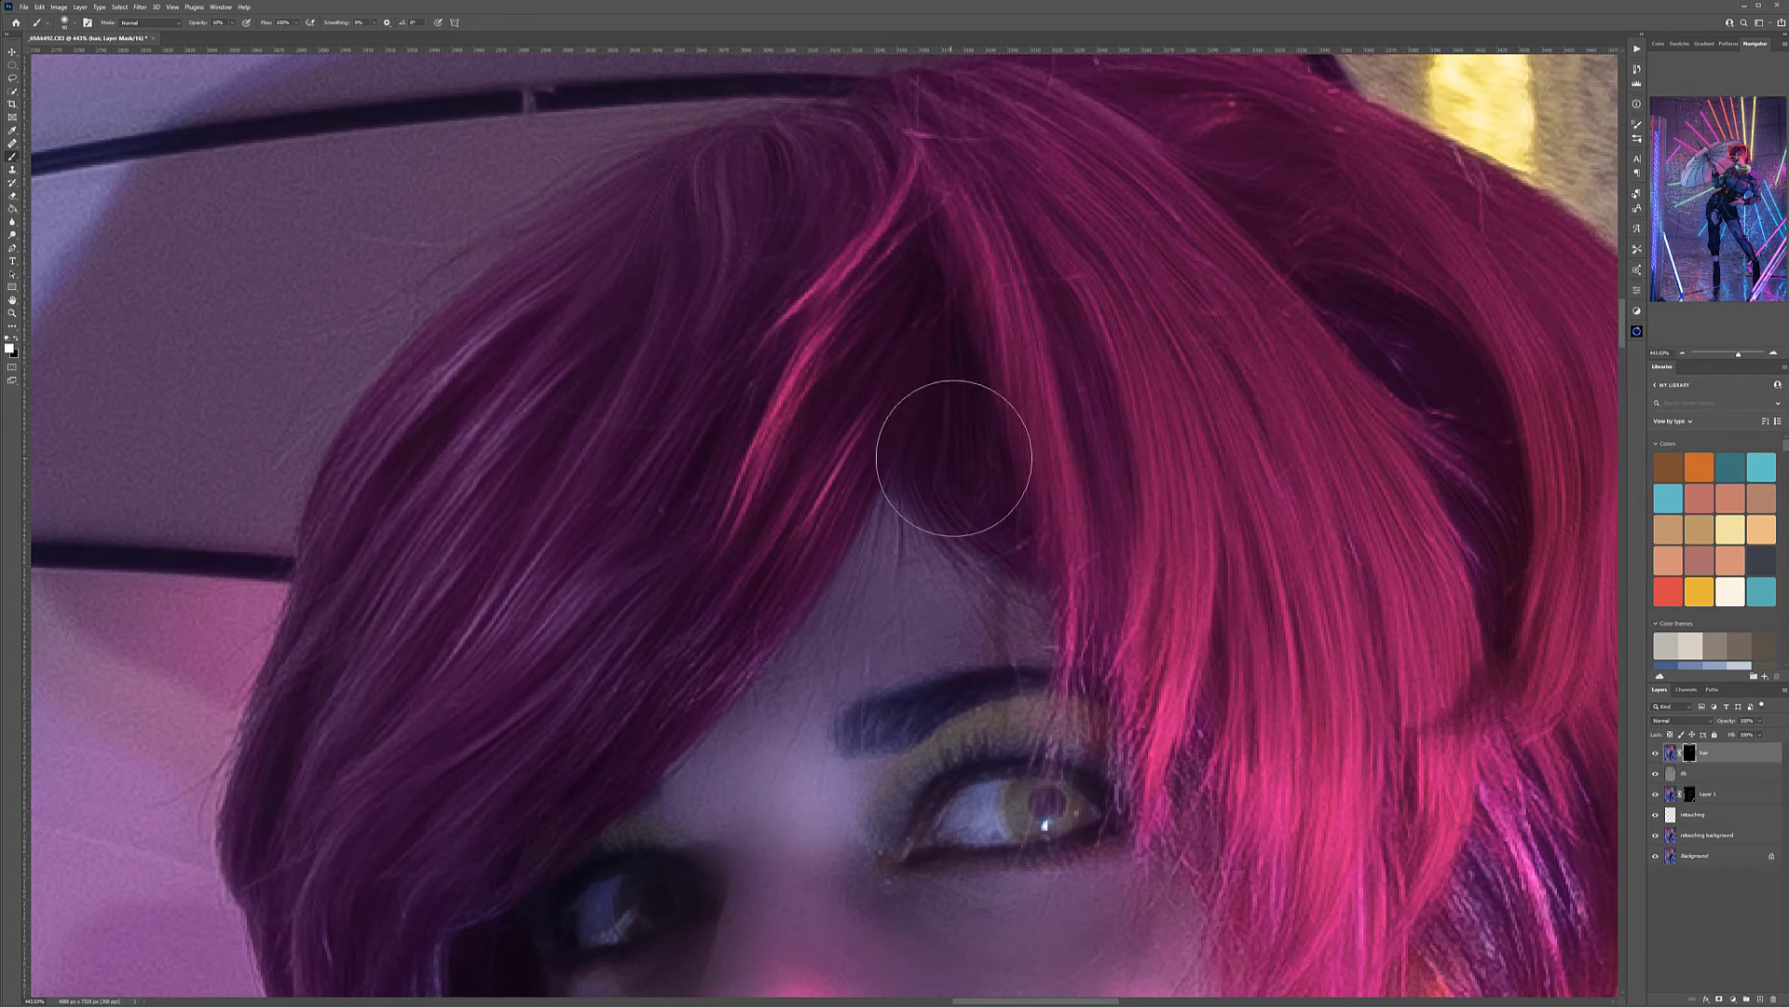
Paint white on the hair layer's mask over the strands beside the cheek and down to the neck, resizing the brush to fit
{"action": "key", "text": "bracketleft"}
{"action": "key", "text": "bracketleft"}
{"action": "key", "text": "bracketleft"}
{"action": "key", "text": "bracketleft"}
{"action": "key", "text": "bracketleft"}
{"action": "left_click_drag", "start_coordinate": [1428, 801], "coordinate": [826, 401]}
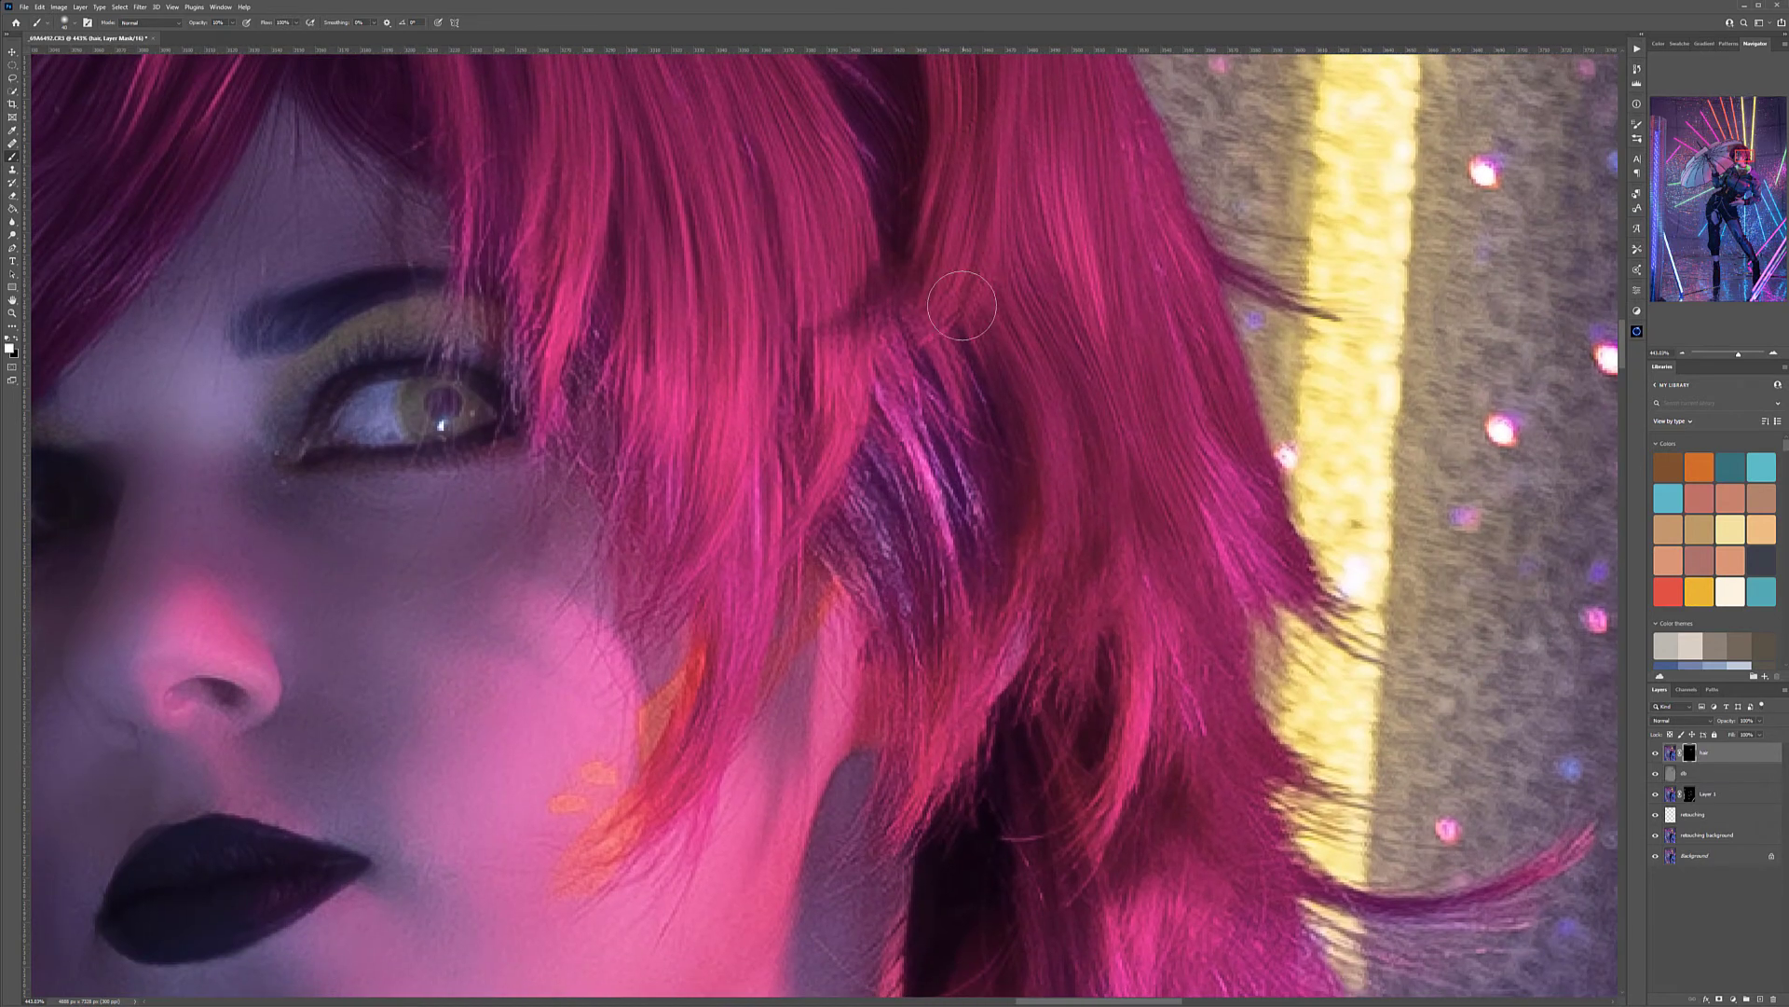
{"action": "key", "text": "bracketright"}
{"action": "key", "text": "bracketright"}
{"action": "key", "text": "bracketright"}
{"action": "left_click_drag", "start_coordinate": [925, 405], "coordinate": [1001, 611]}
{"action": "left_click_drag", "start_coordinate": [1064, 682], "coordinate": [853, 283]}
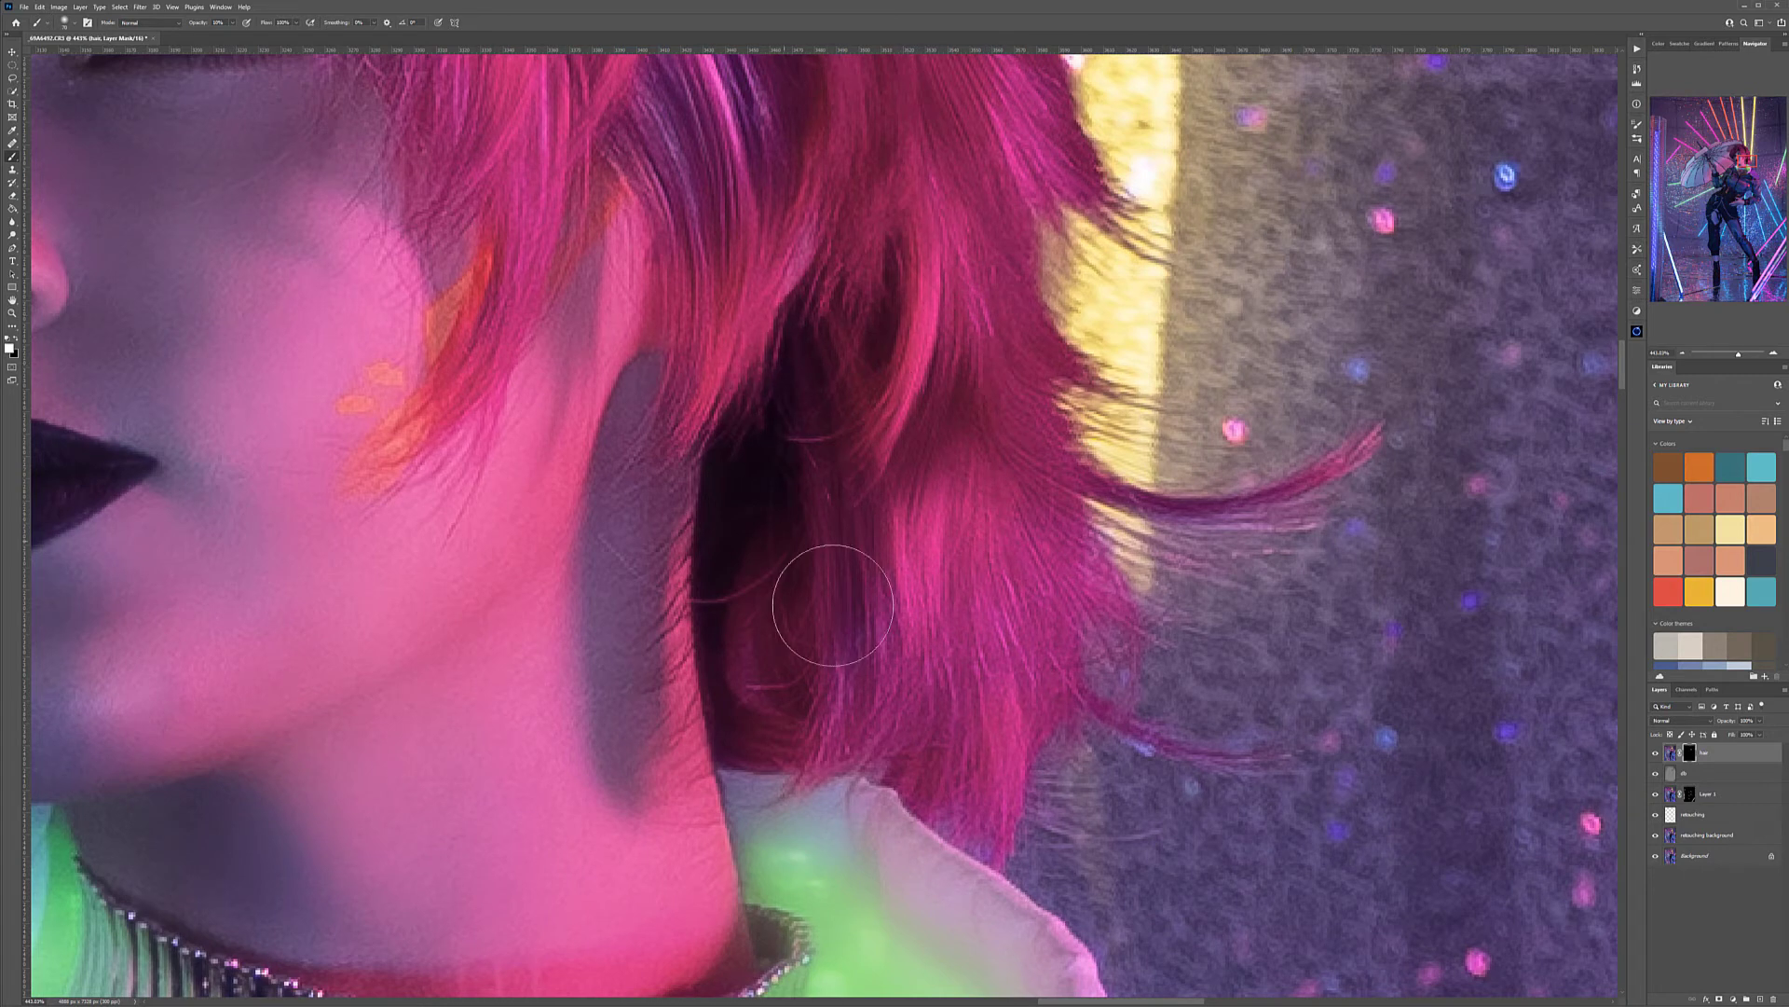
Compare the portrait with the hair layer hidden and shown, and review the retouching across the full image
{"action": "scroll", "coordinate": [844, 594], "scroll_direction": "down", "scroll_amount": 4}
{"action": "scroll", "coordinate": [1216, 785], "scroll_direction": "down", "scroll_amount": 2}
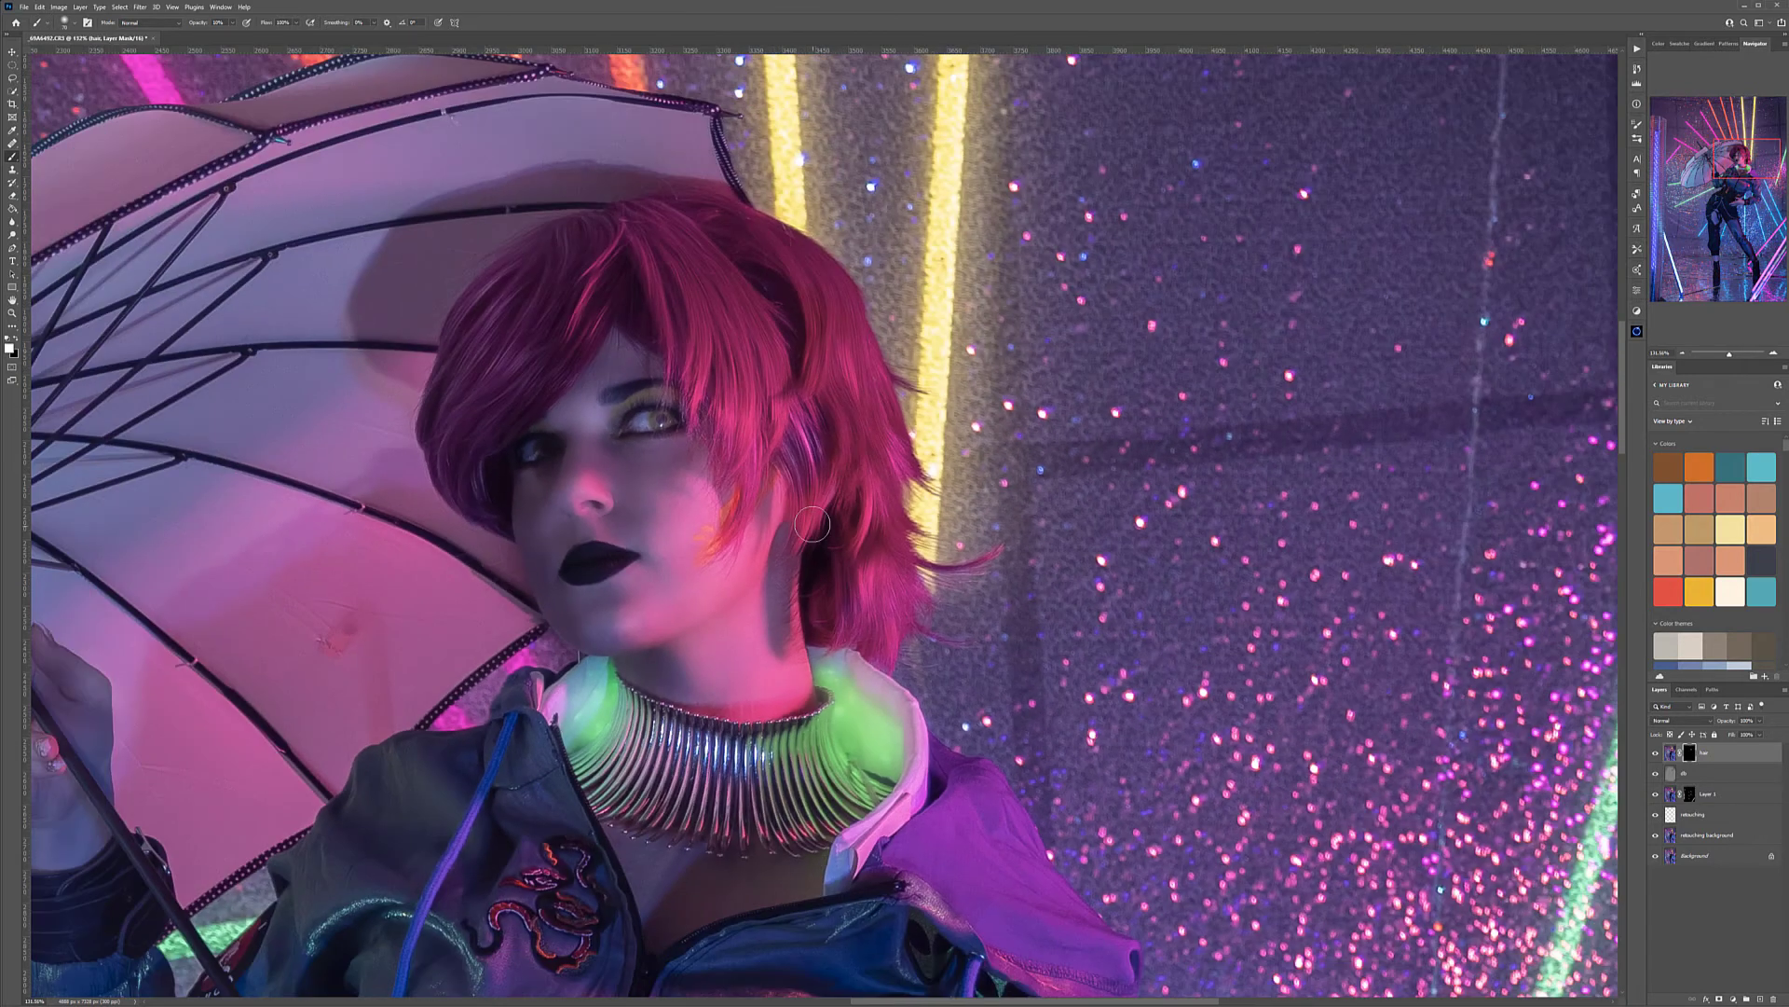
{"action": "scroll", "coordinate": [1217, 785], "scroll_direction": "down", "scroll_amount": 2}
{"action": "left_click", "coordinate": [1657, 754]}
{"action": "left_click", "coordinate": [1656, 754]}
{"action": "left_click", "coordinate": [1656, 754]}
{"action": "left_click", "coordinate": [1656, 754]}
{"action": "scroll", "coordinate": [796, 643], "scroll_direction": "down", "scroll_amount": 6}
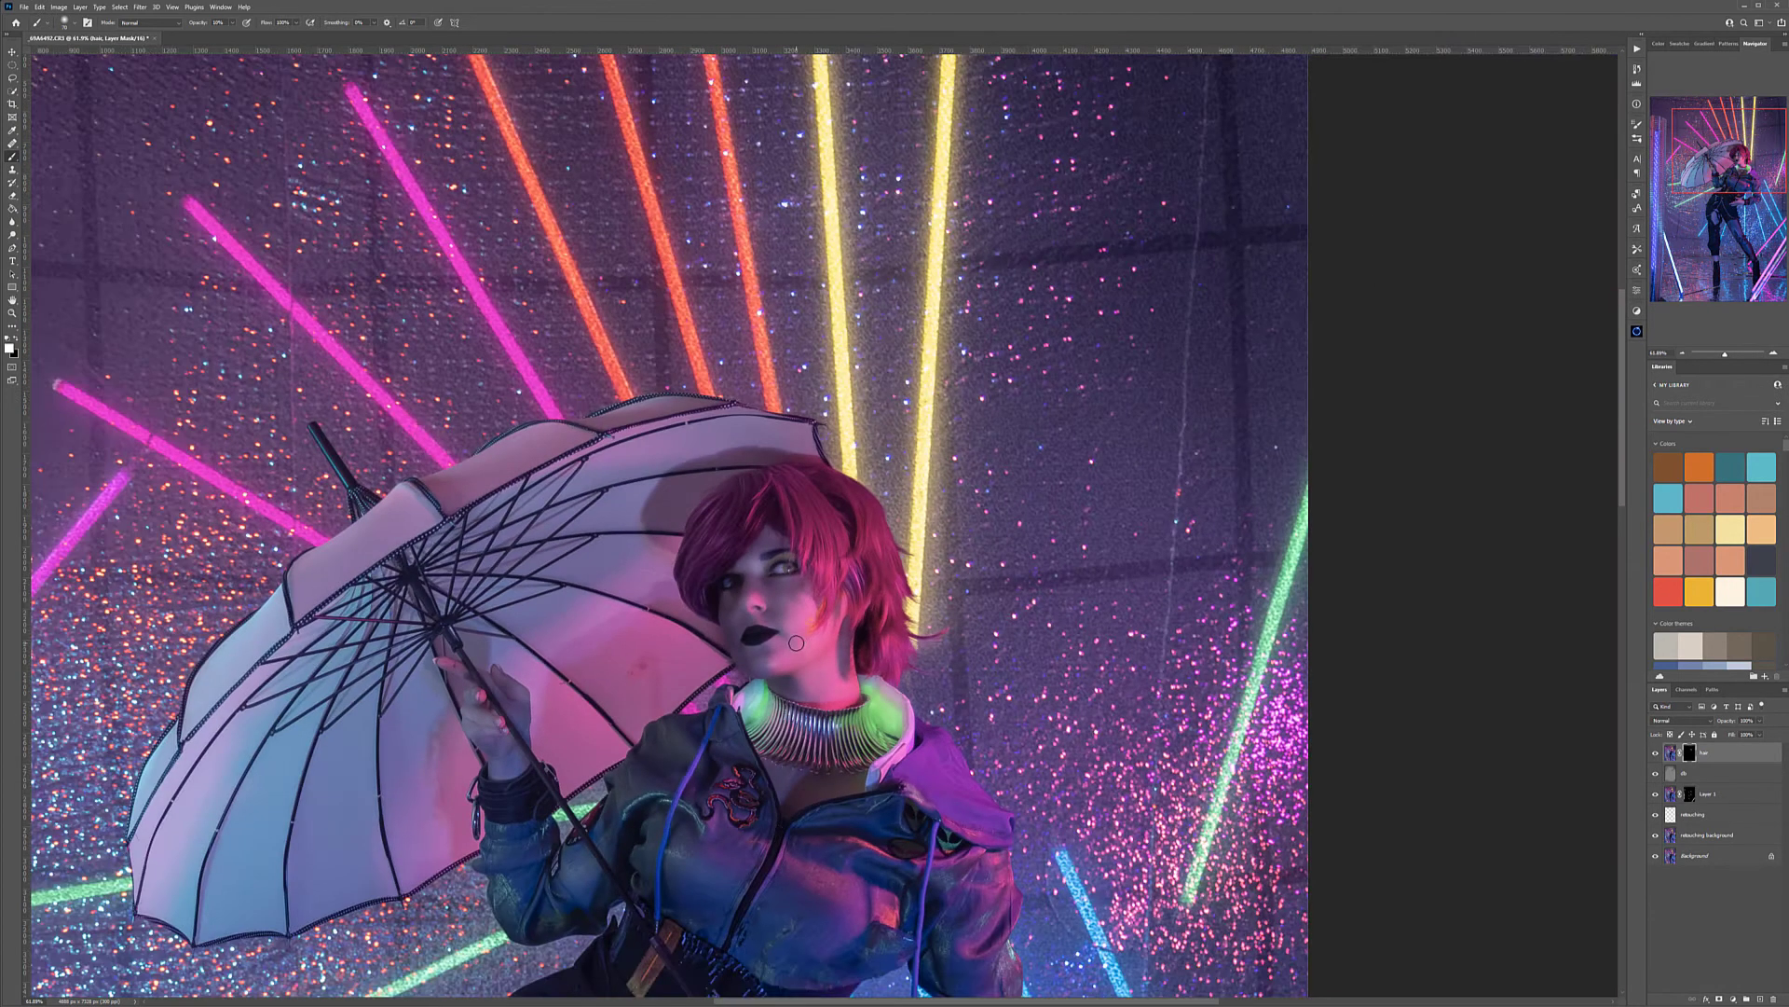
{"action": "scroll", "coordinate": [881, 494], "scroll_direction": "up", "scroll_amount": 3}
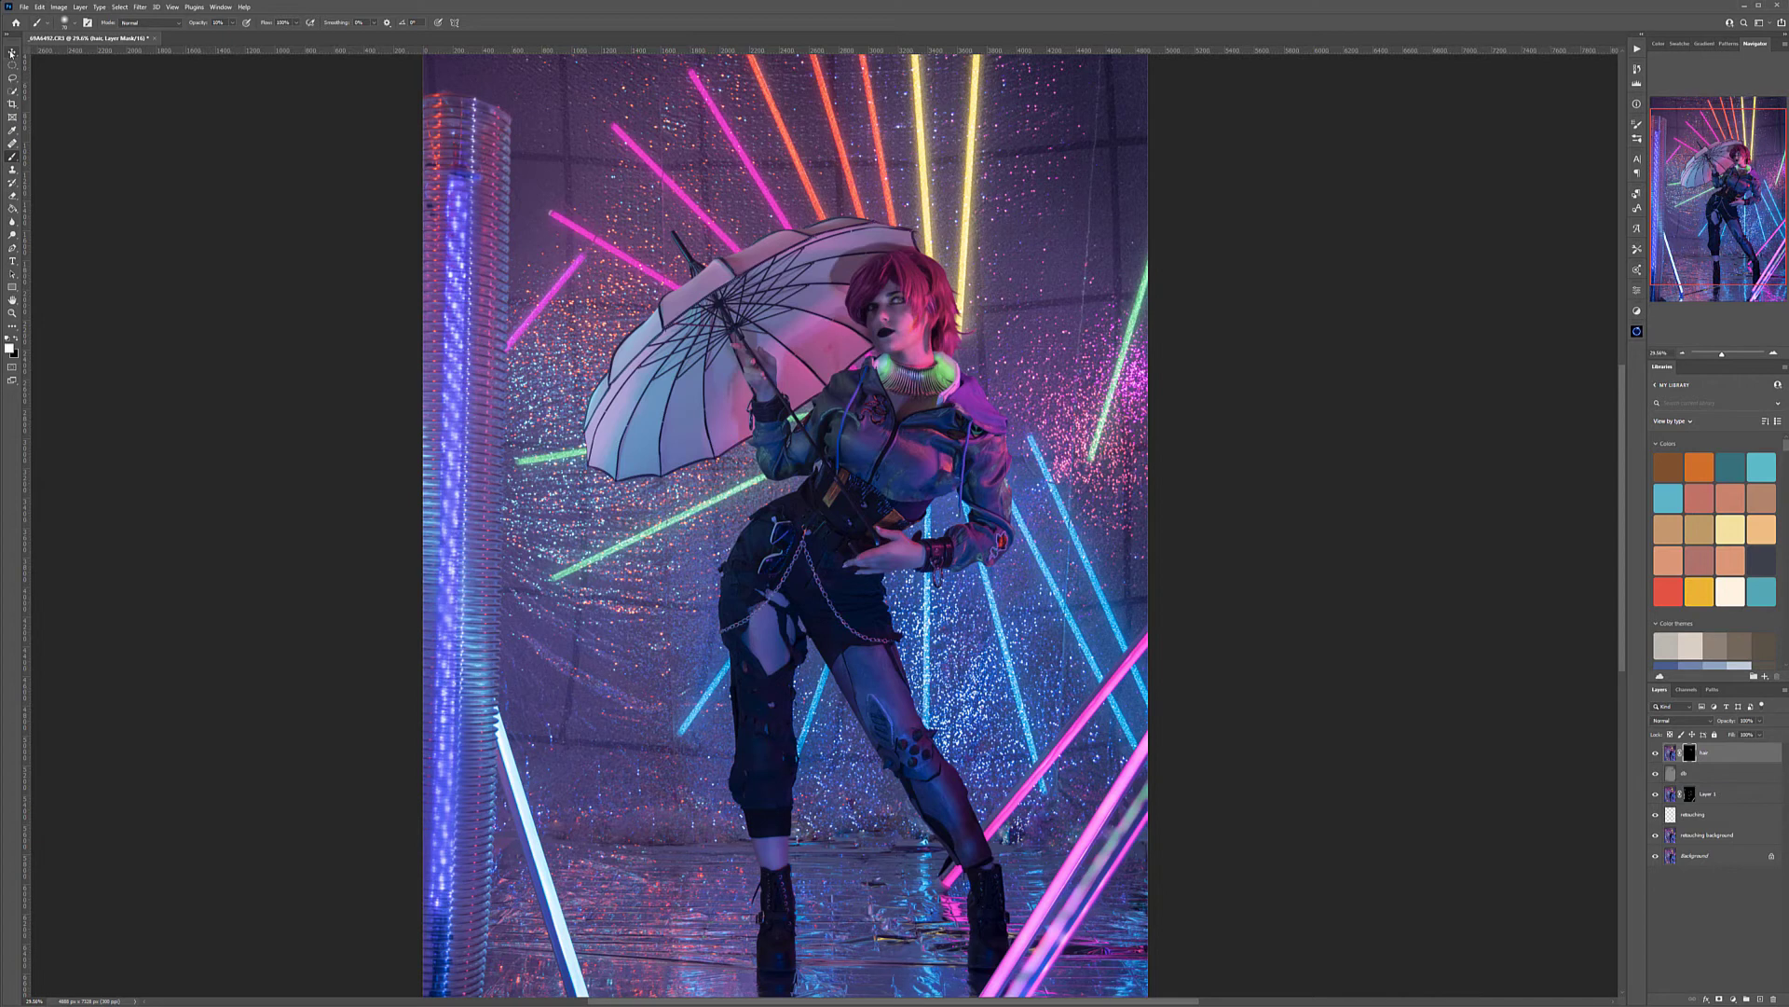
{"action": "scroll", "coordinate": [966, 467], "scroll_direction": "down", "scroll_amount": 4}
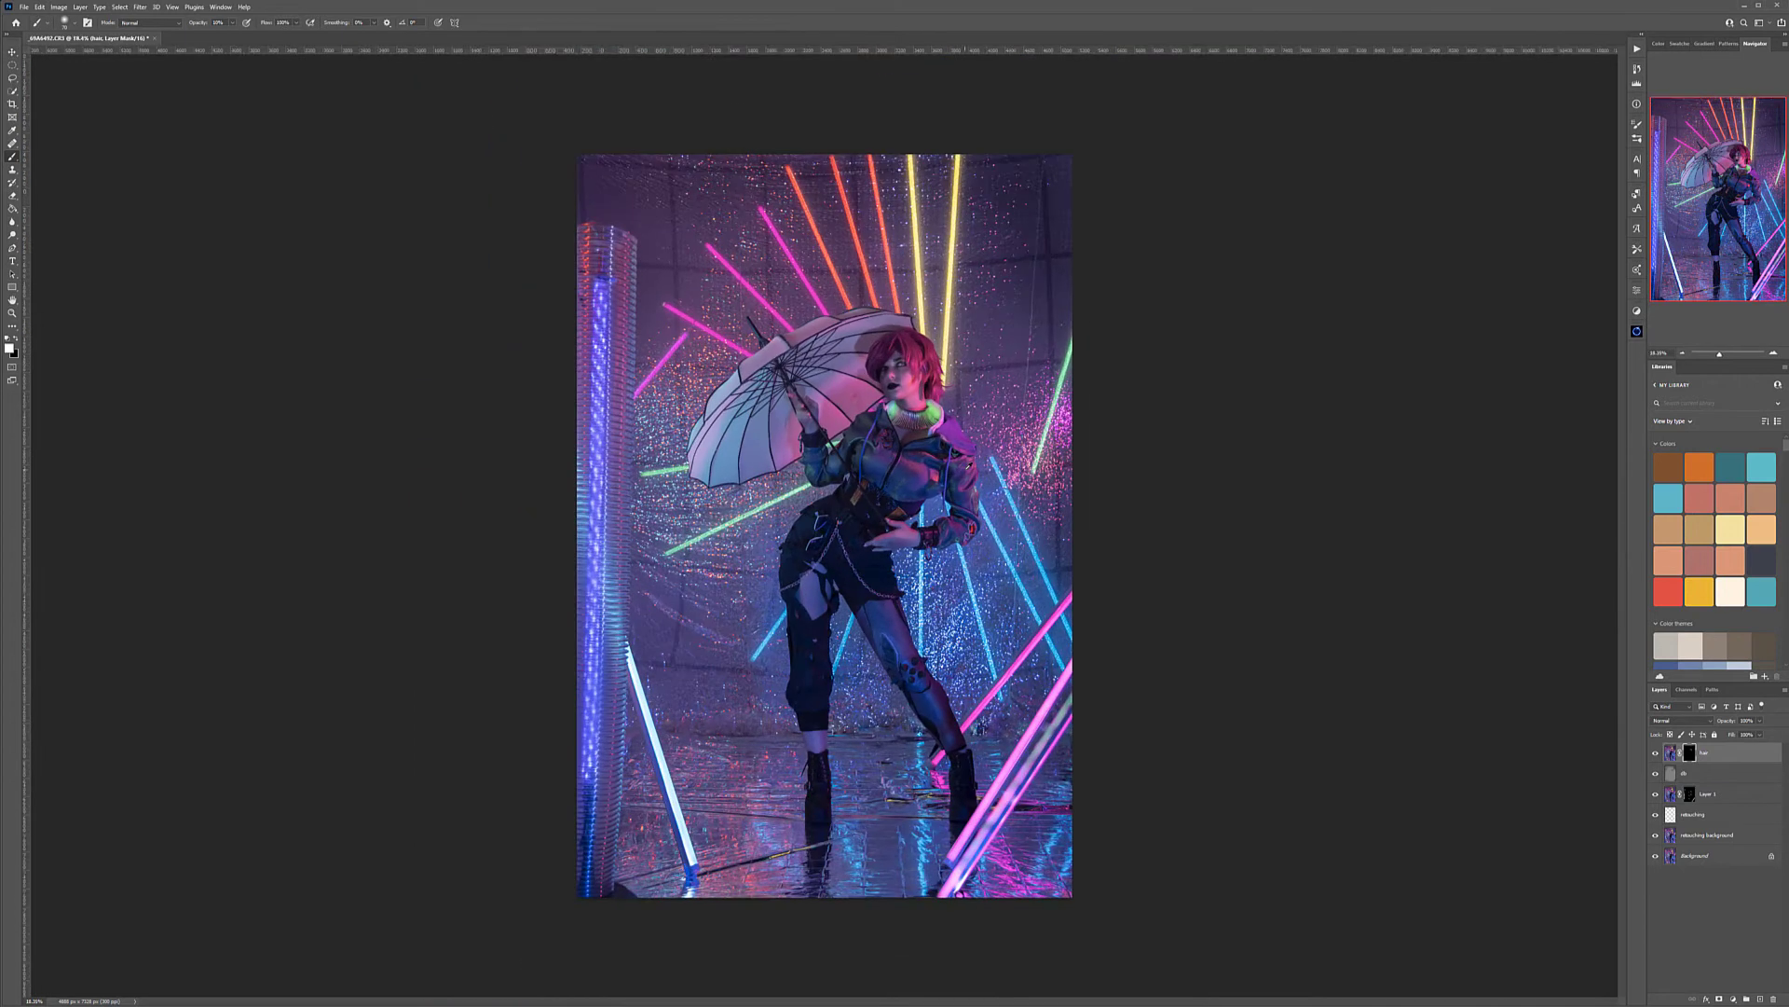
{"action": "scroll", "coordinate": [967, 467], "scroll_direction": "up", "scroll_amount": 3}
{"action": "scroll", "coordinate": [1163, 734], "scroll_direction": "down", "scroll_amount": 2}
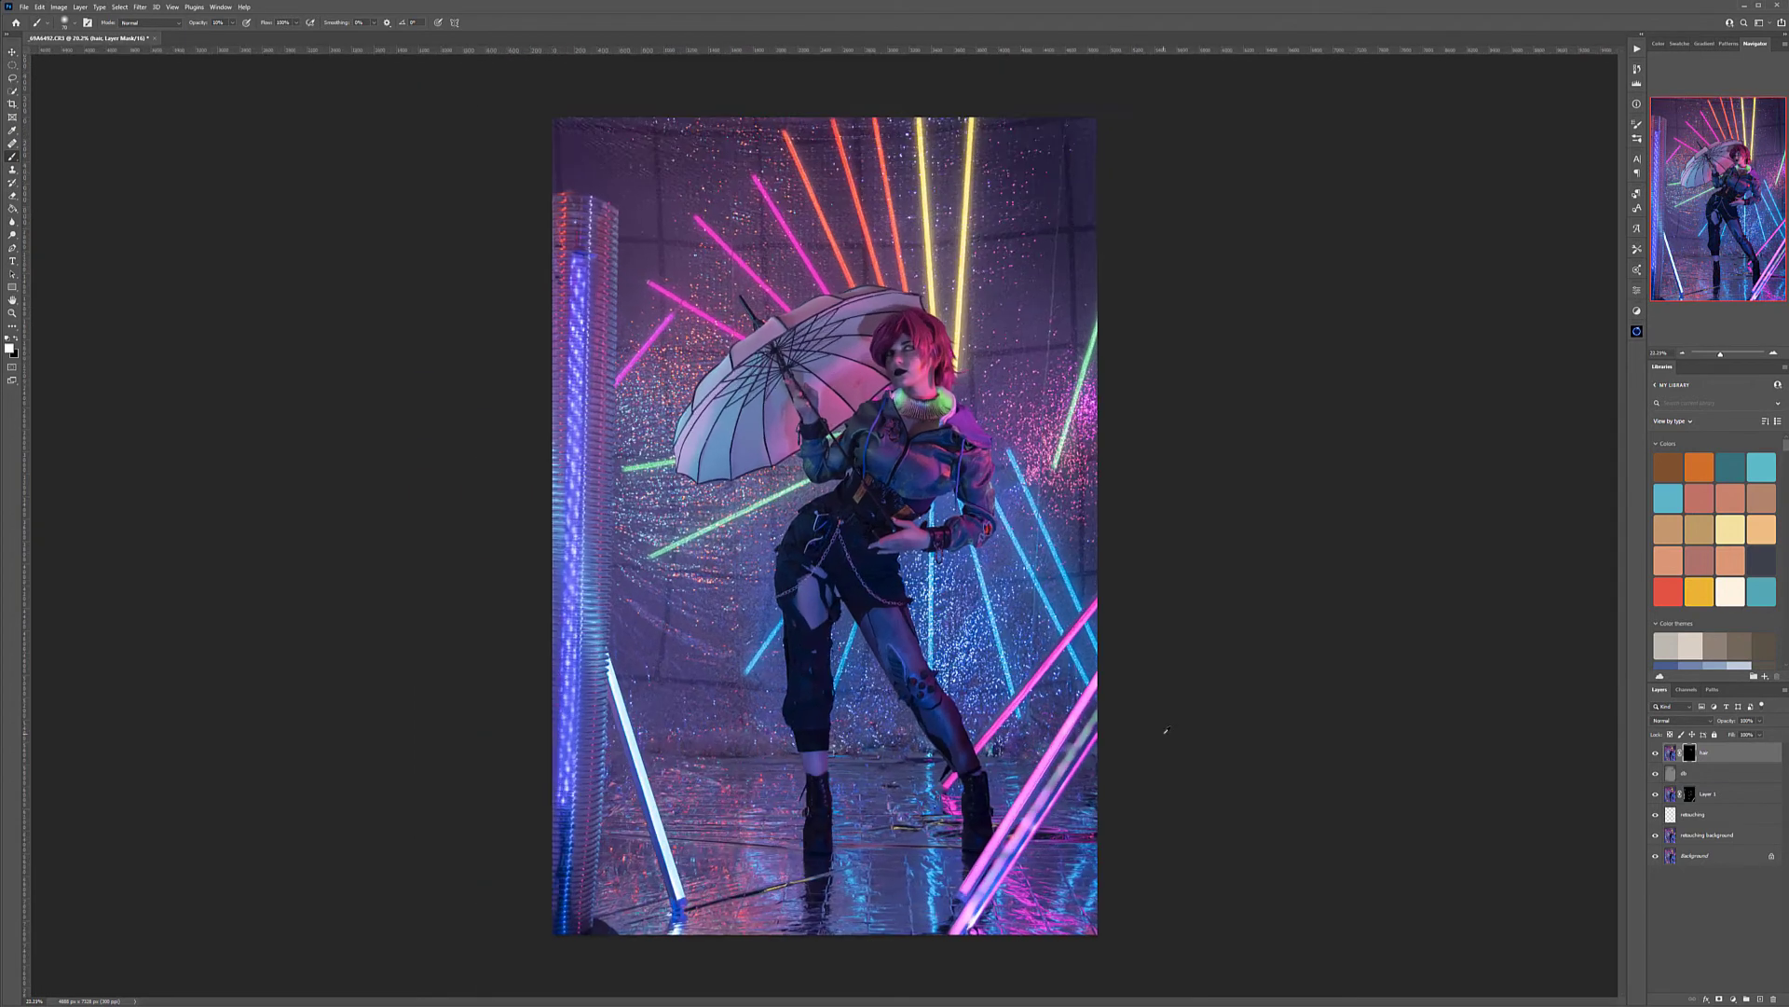
{"action": "scroll", "coordinate": [1130, 781], "scroll_direction": "up", "scroll_amount": 1}
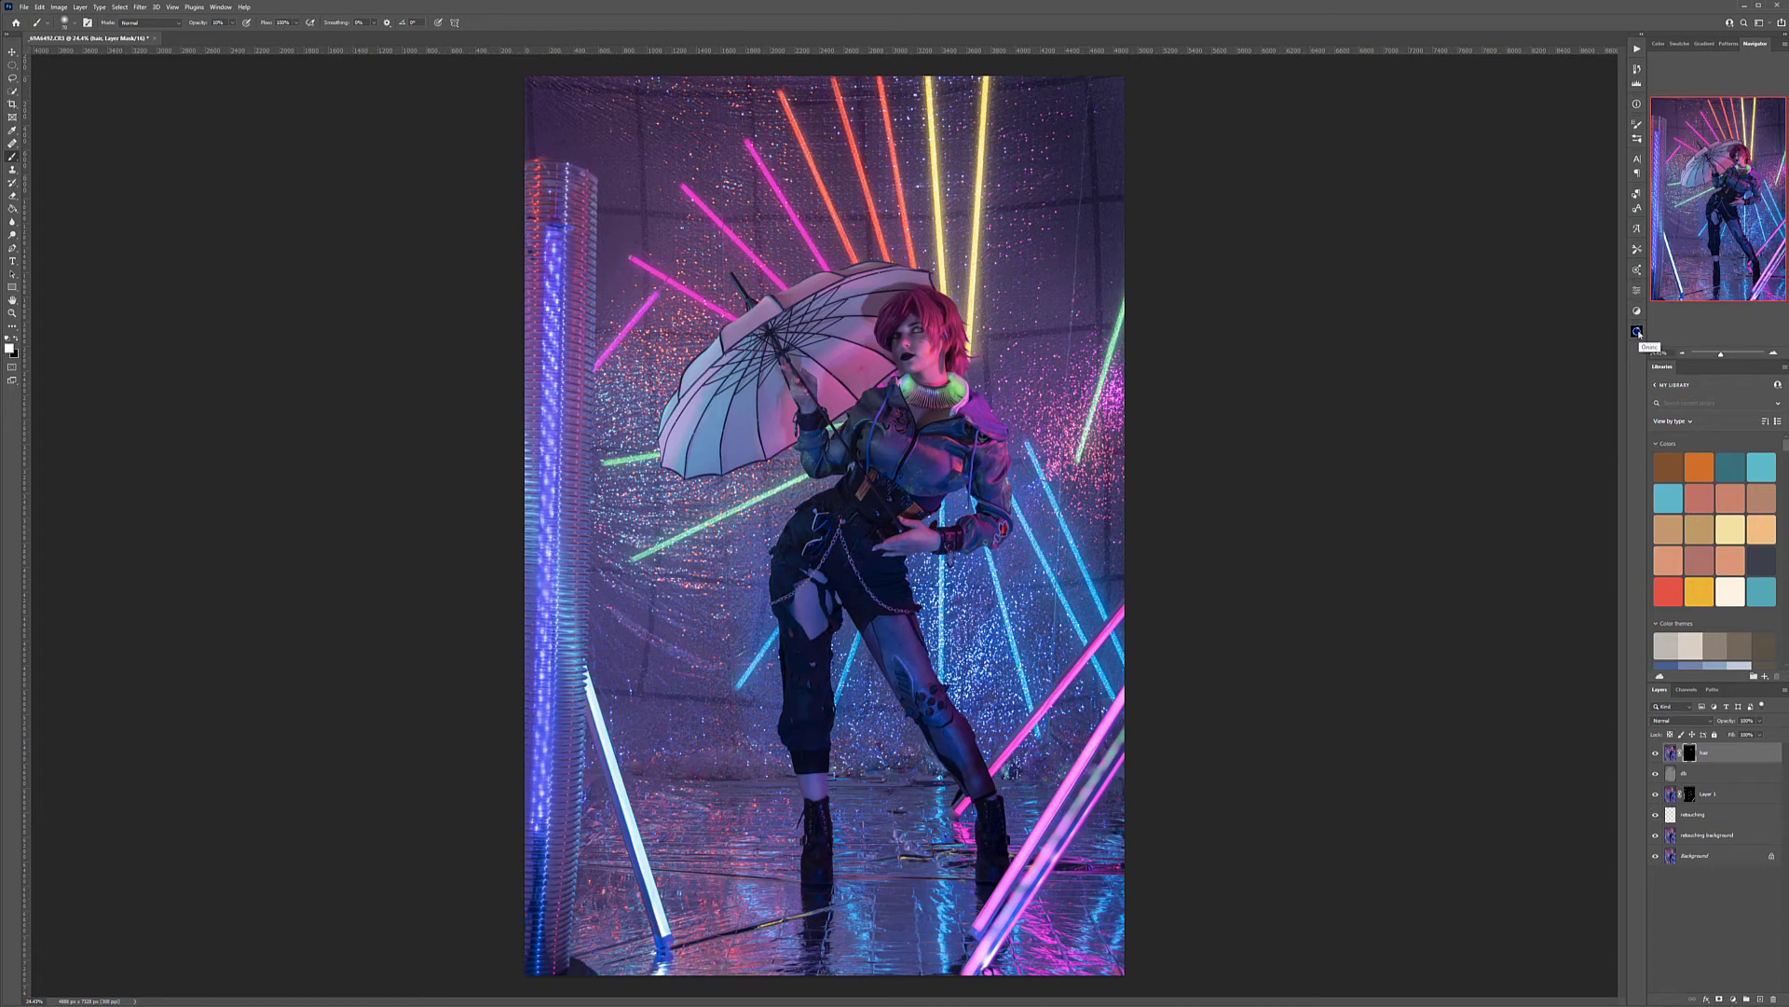
Open the Oniric plugin and add a new empty top layer named enhance
{"action": "left_click", "coordinate": [1638, 331]}
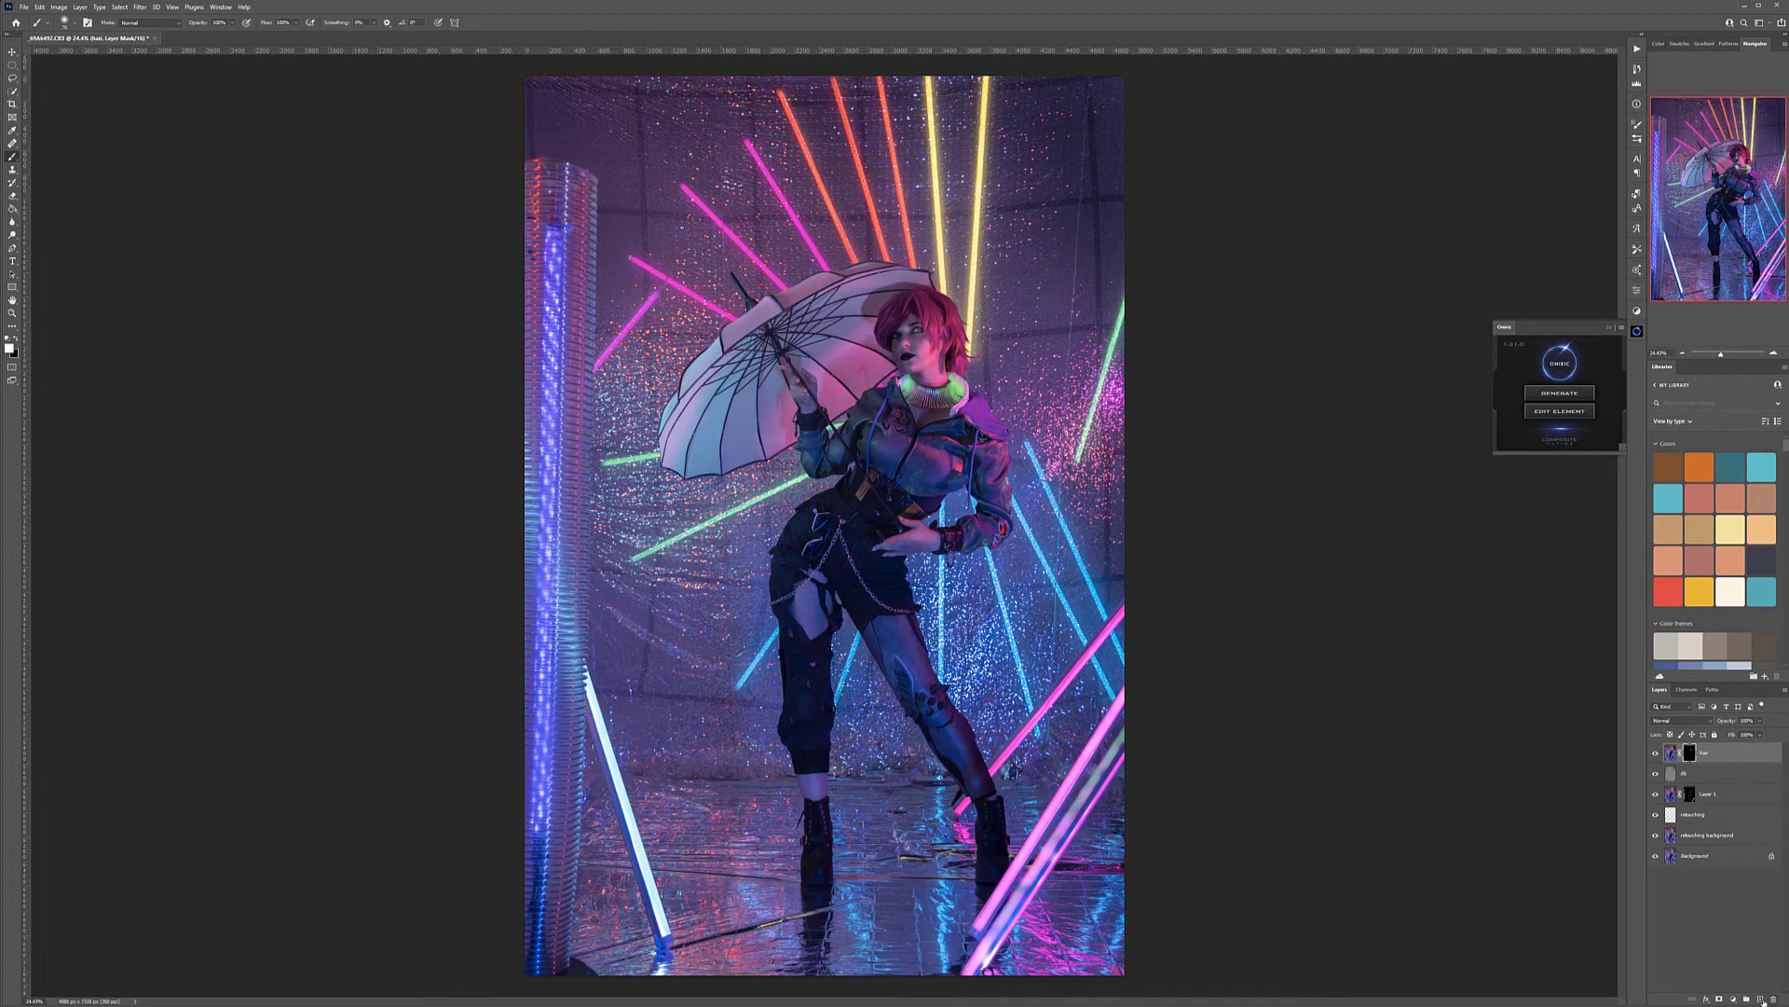
{"action": "left_click", "coordinate": [1761, 998]}
{"action": "double_click", "coordinate": [1688, 753]}
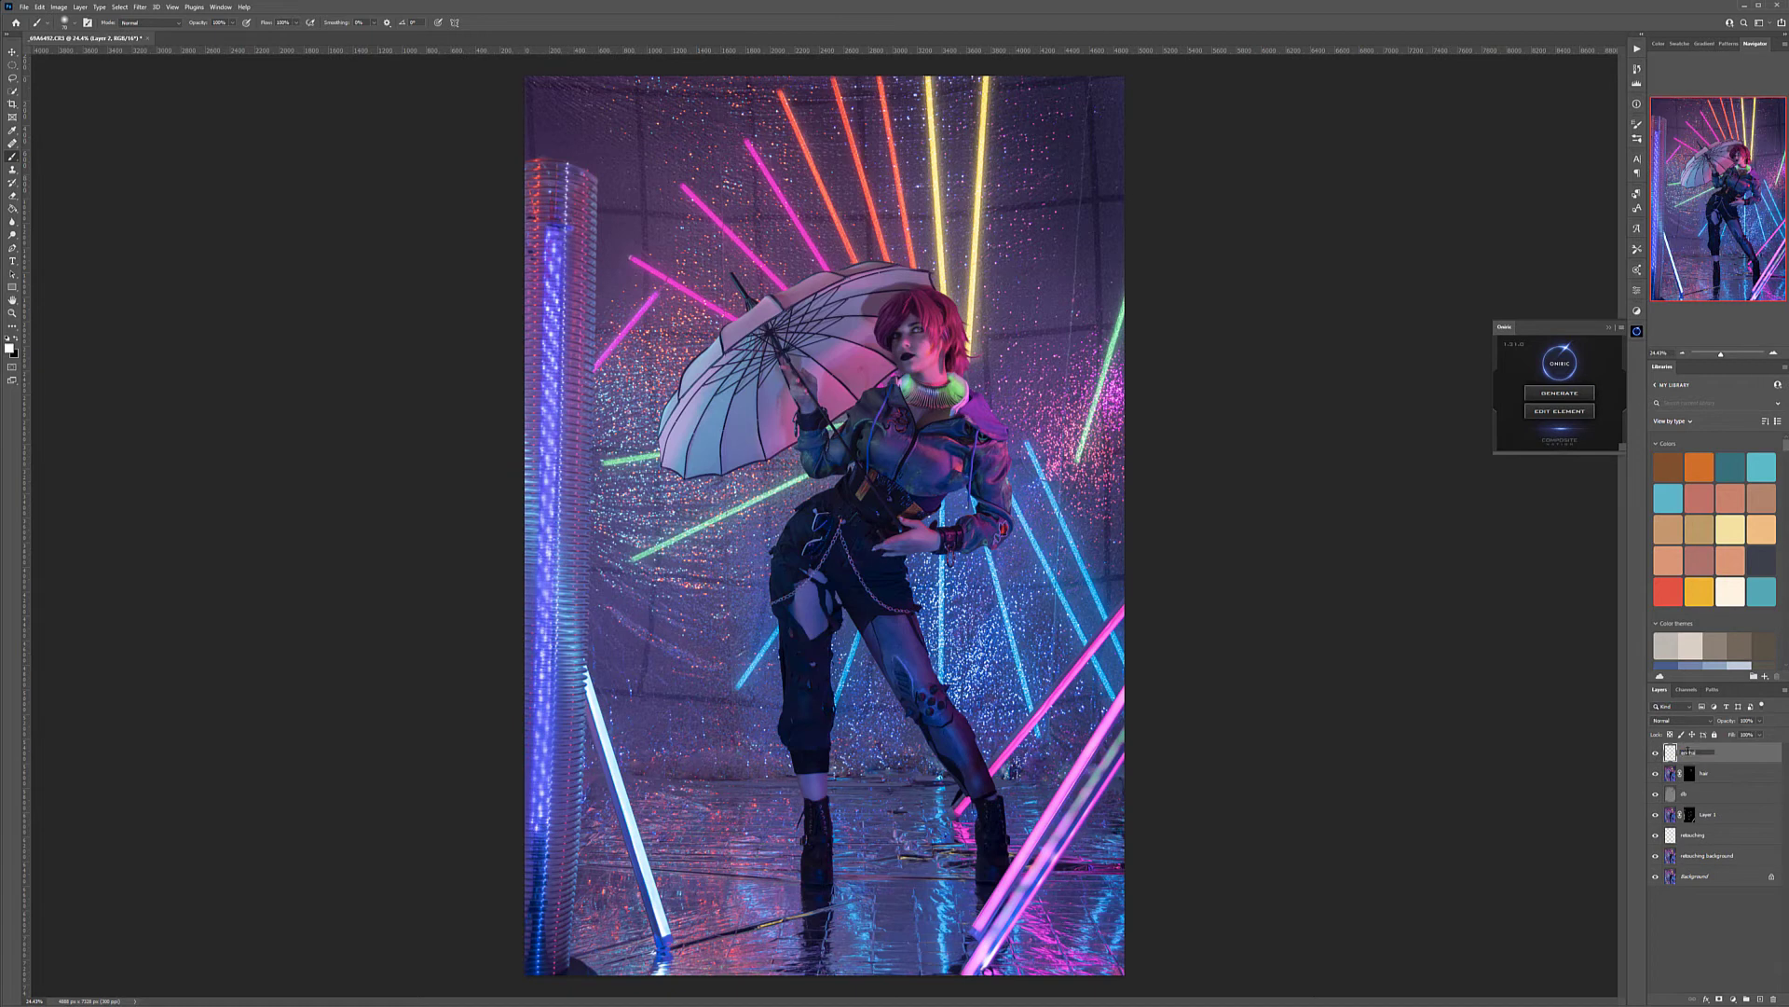
{"action": "key", "text": "Return"}
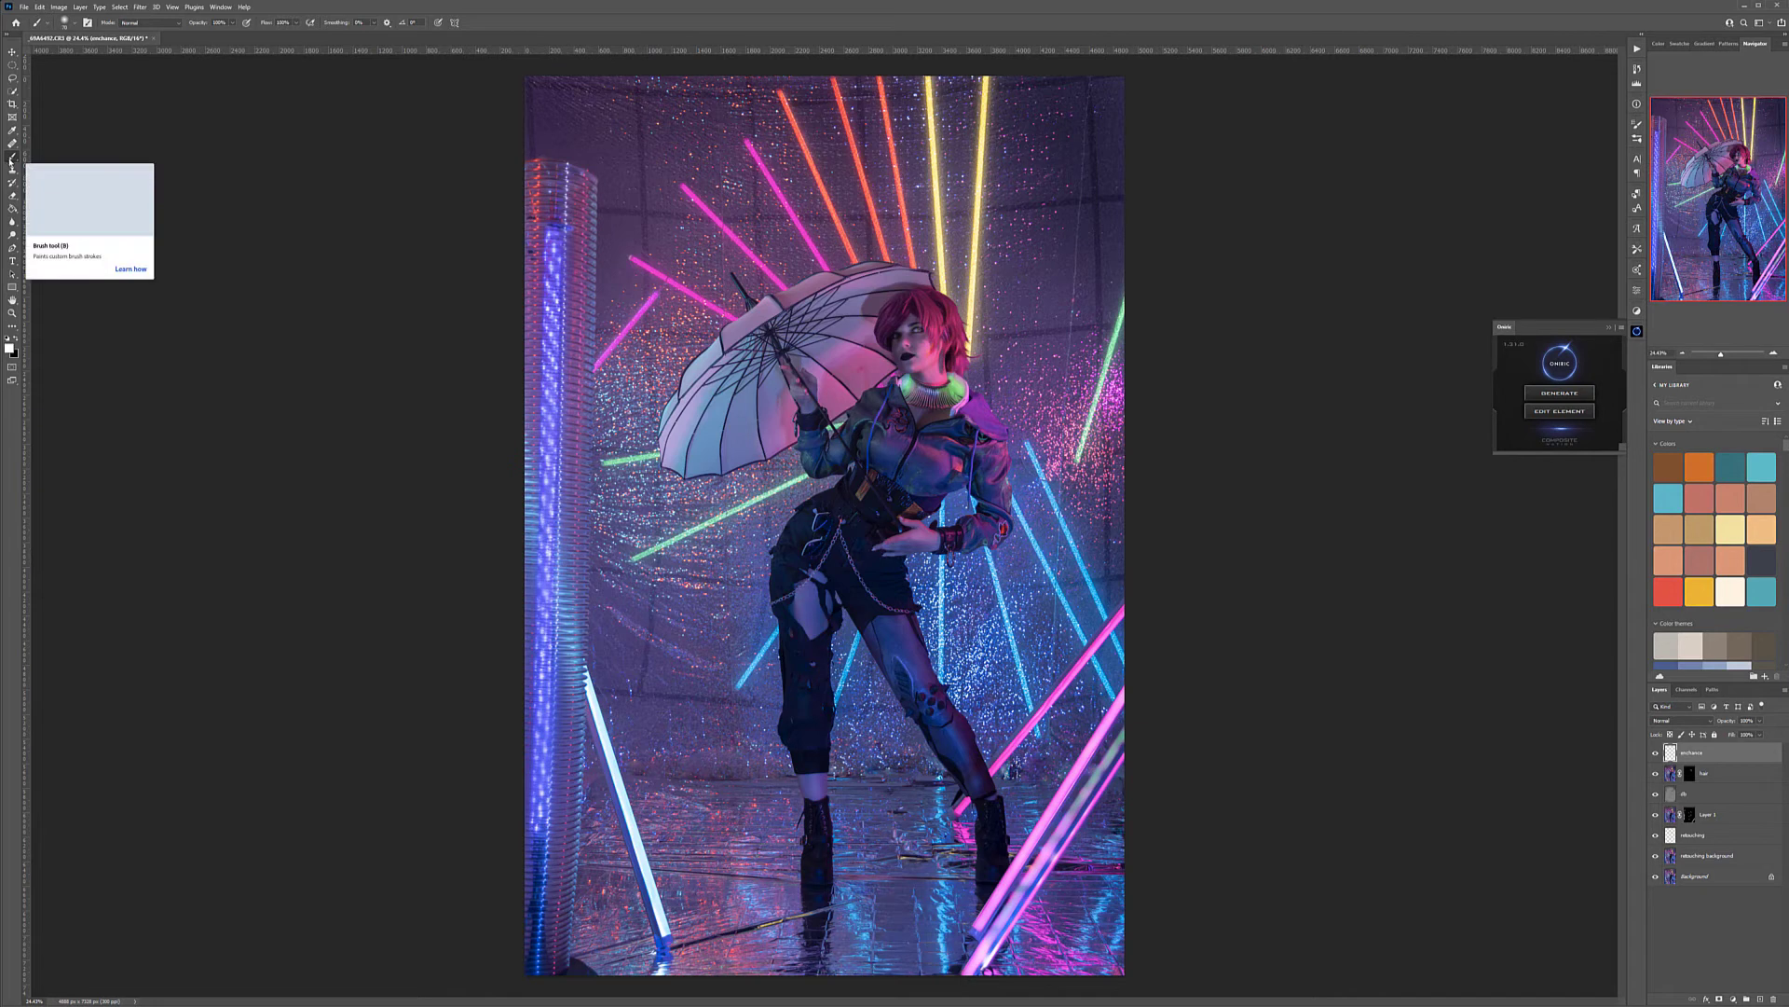
Paint a light violet sampled from the tall tube light along its full length and set the enhance layer's blend mode to Screen
{"action": "left_click", "coordinate": [557, 244]}
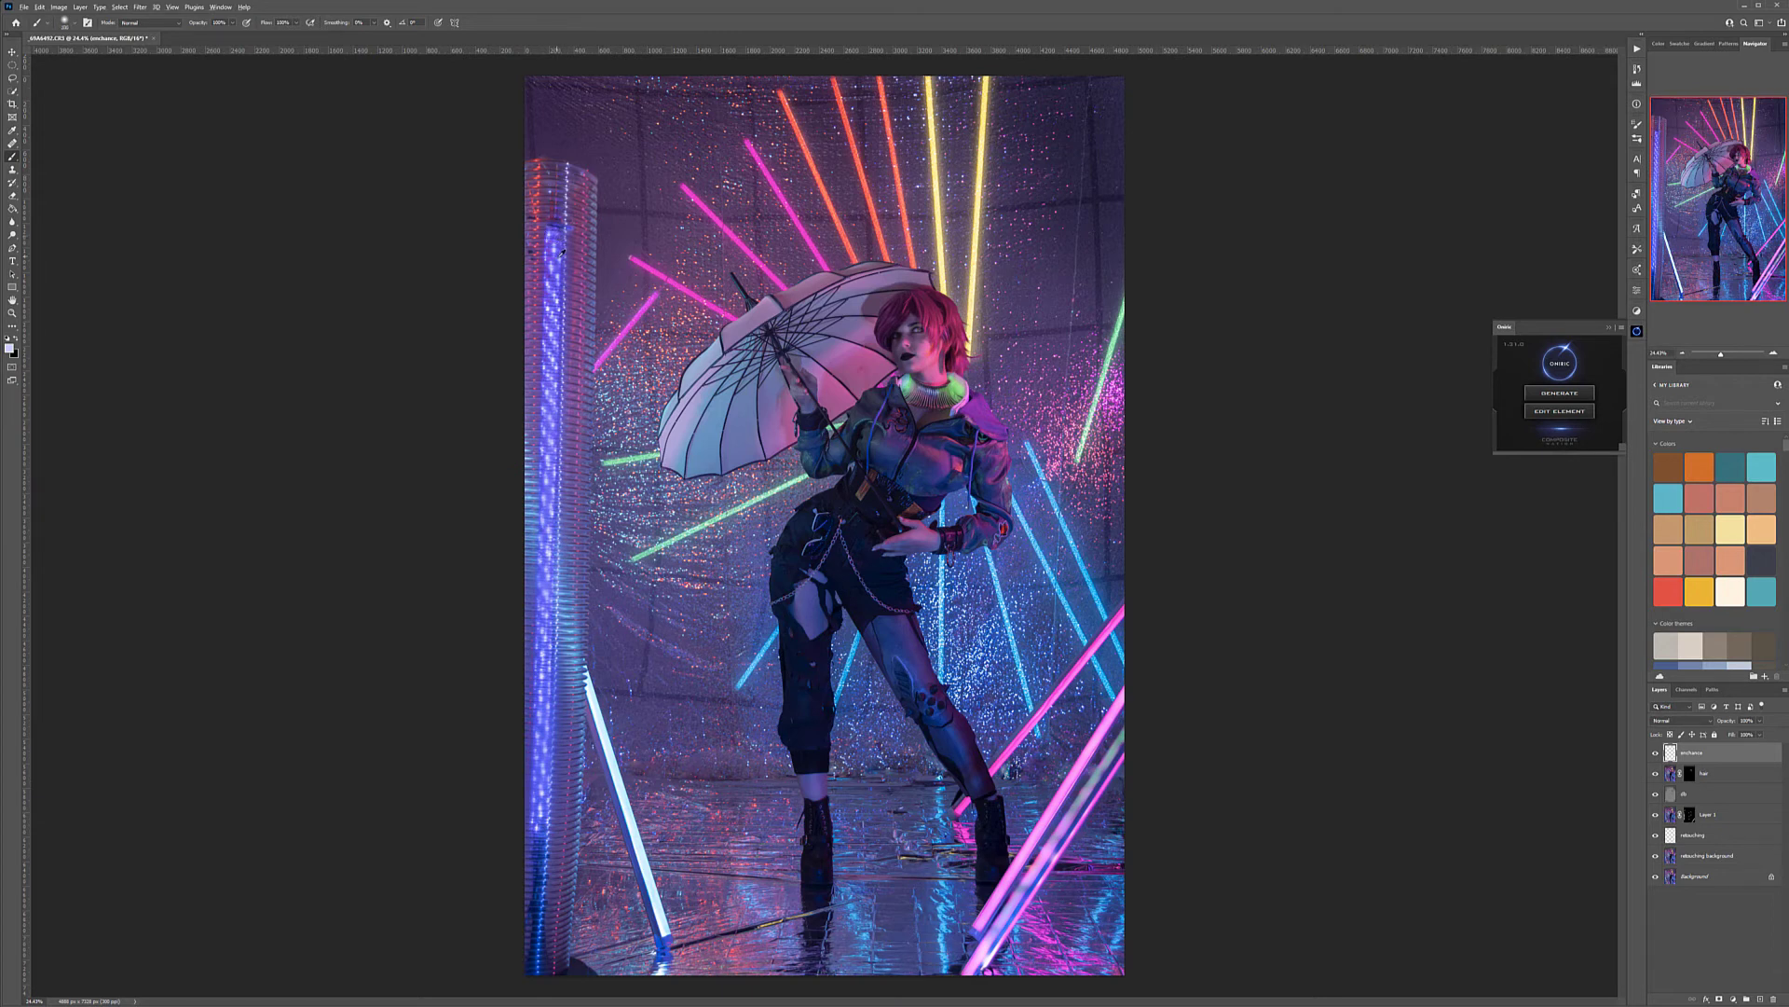
{"action": "left_click", "coordinate": [558, 246], "text": "alt"}
{"action": "left_click", "coordinate": [10, 348]}
{"action": "left_click_drag", "start_coordinate": [1051, 293], "coordinate": [1060, 276]}
{"action": "left_click", "coordinate": [1224, 273]}
{"action": "left_click", "coordinate": [533, 965], "text": "shift"}
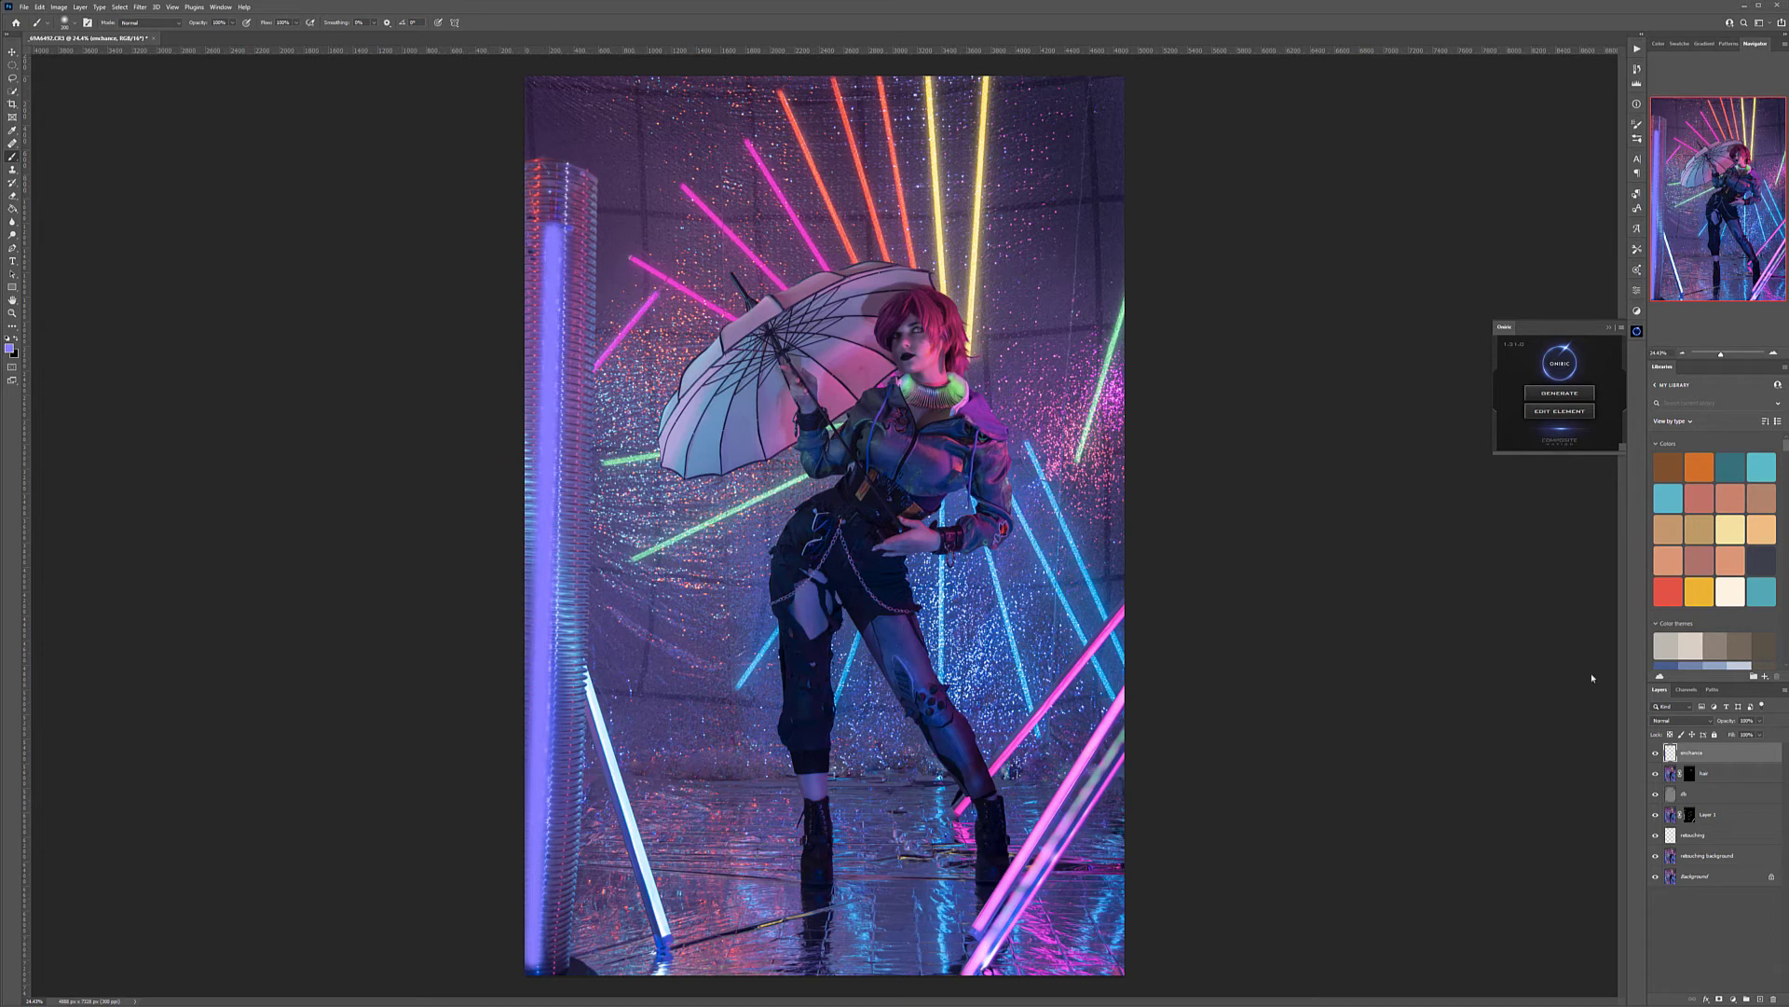
{"action": "left_click", "coordinate": [1710, 721]}
{"action": "left_click", "coordinate": [1661, 804]}
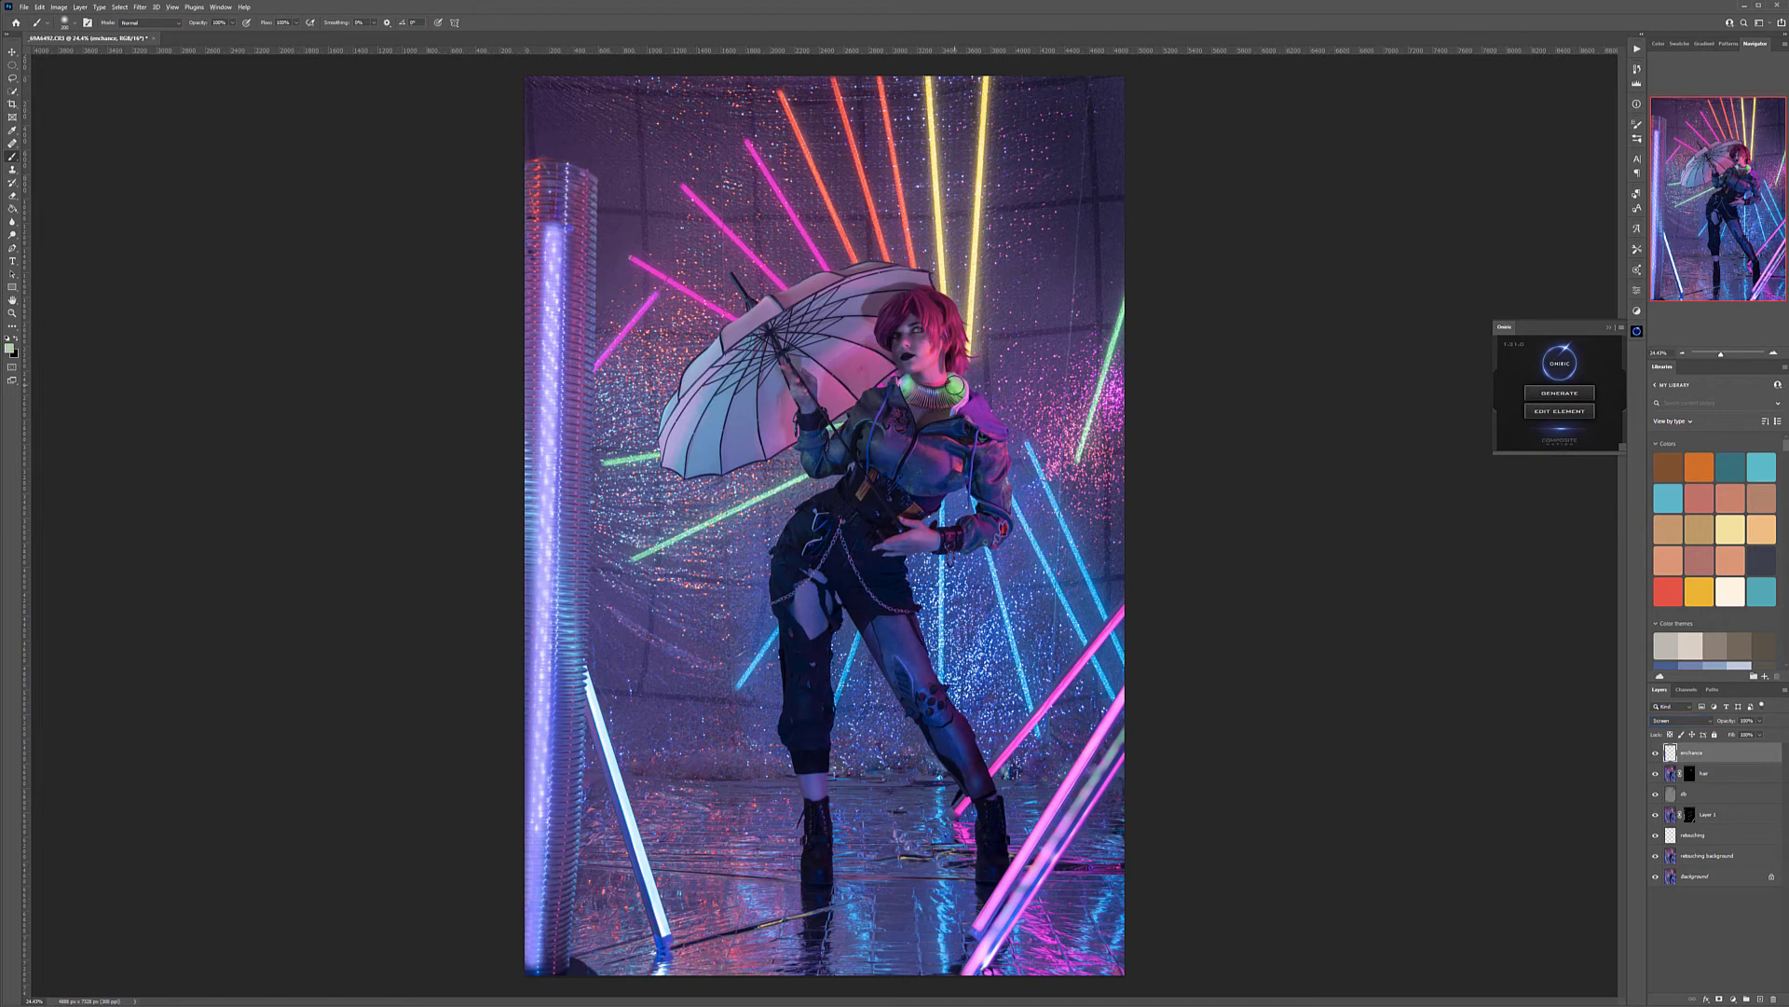
Brighten the glowing collar and the green tube near the image's right edge with sampled green paint
{"action": "left_click", "coordinate": [955, 385]}
{"action": "left_click", "coordinate": [908, 384]}
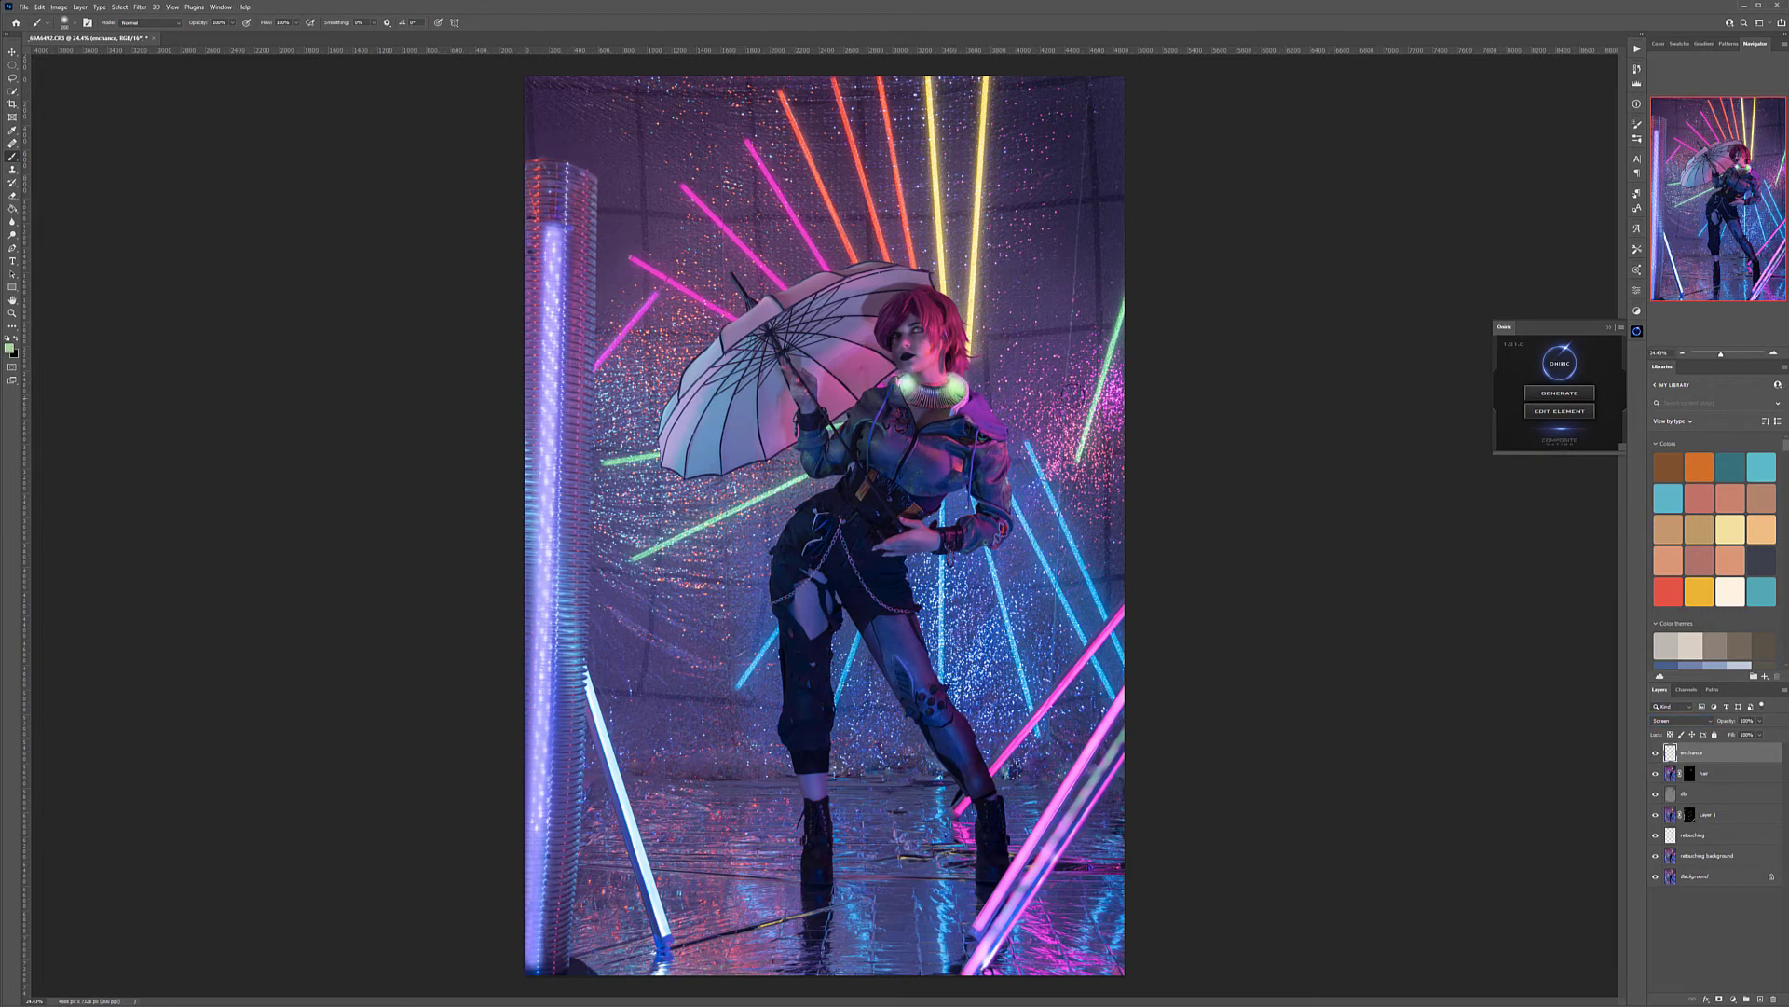
{"action": "left_click", "coordinate": [1126, 296]}
{"action": "left_click", "coordinate": [1079, 458], "text": "shift"}
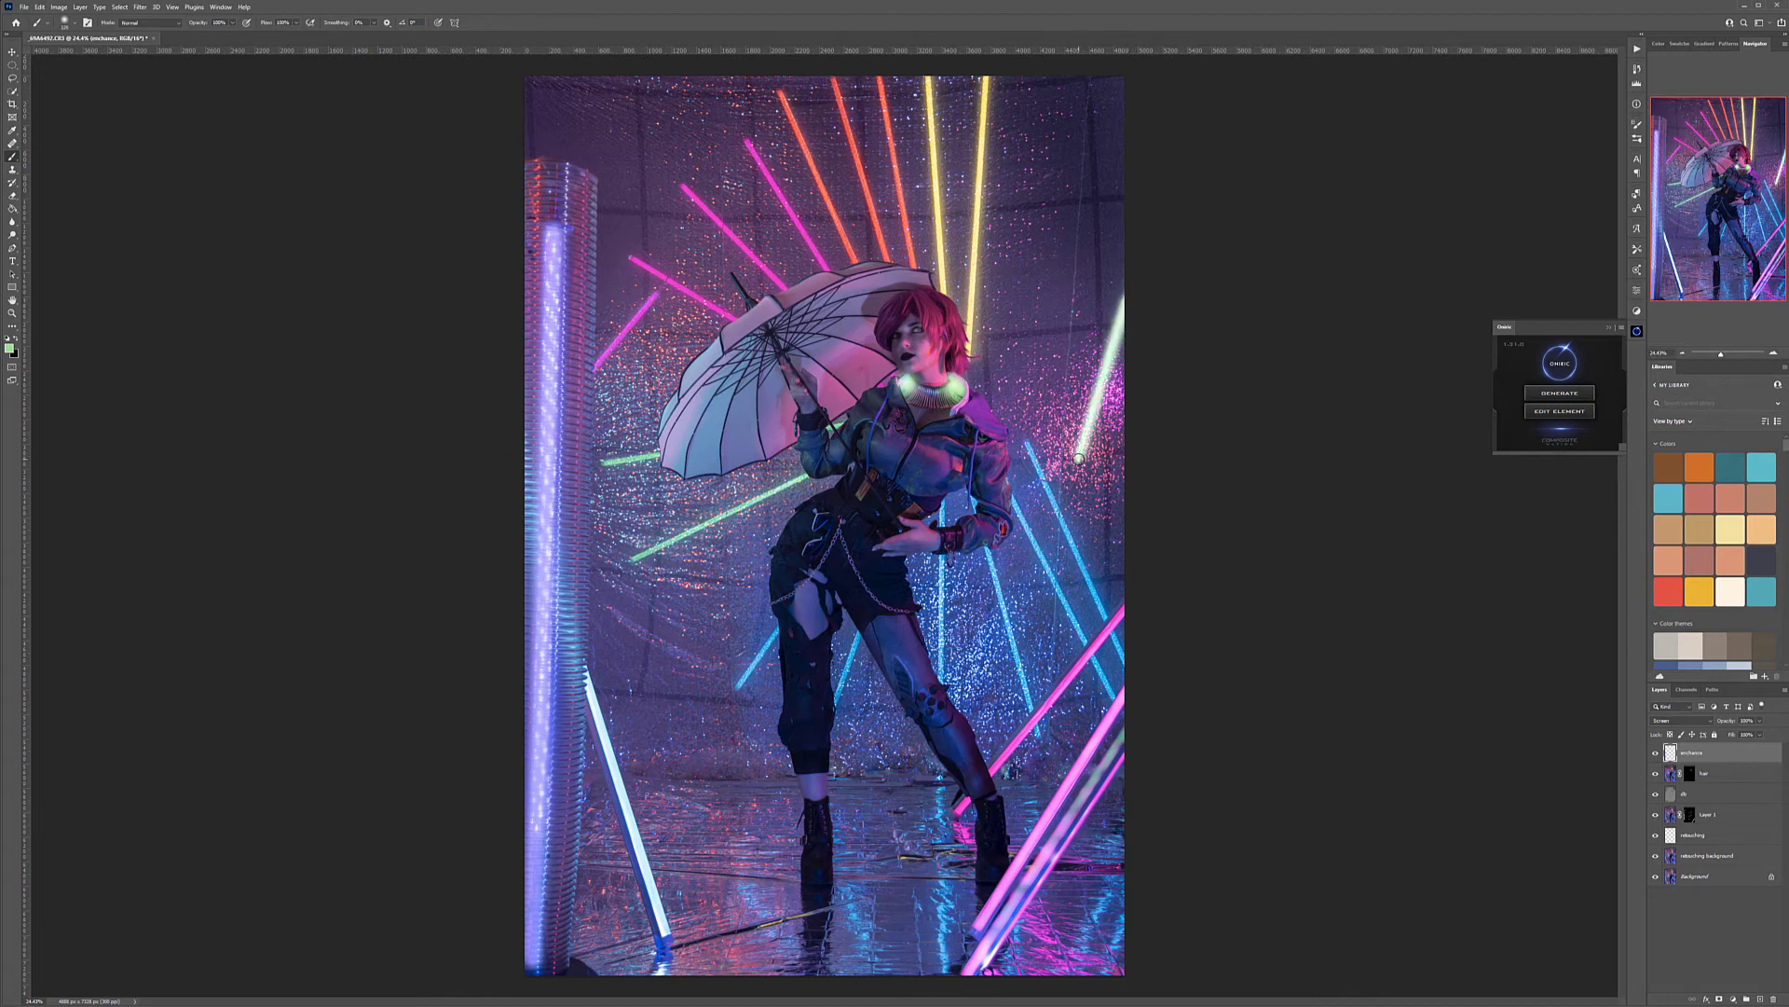
Paint sampled pink along the diagonal pink tubes in the lower-right corner of the photo
{"action": "left_click", "coordinate": [1107, 631], "text": "alt"}
{"action": "left_click", "coordinate": [986, 775], "text": "shift"}
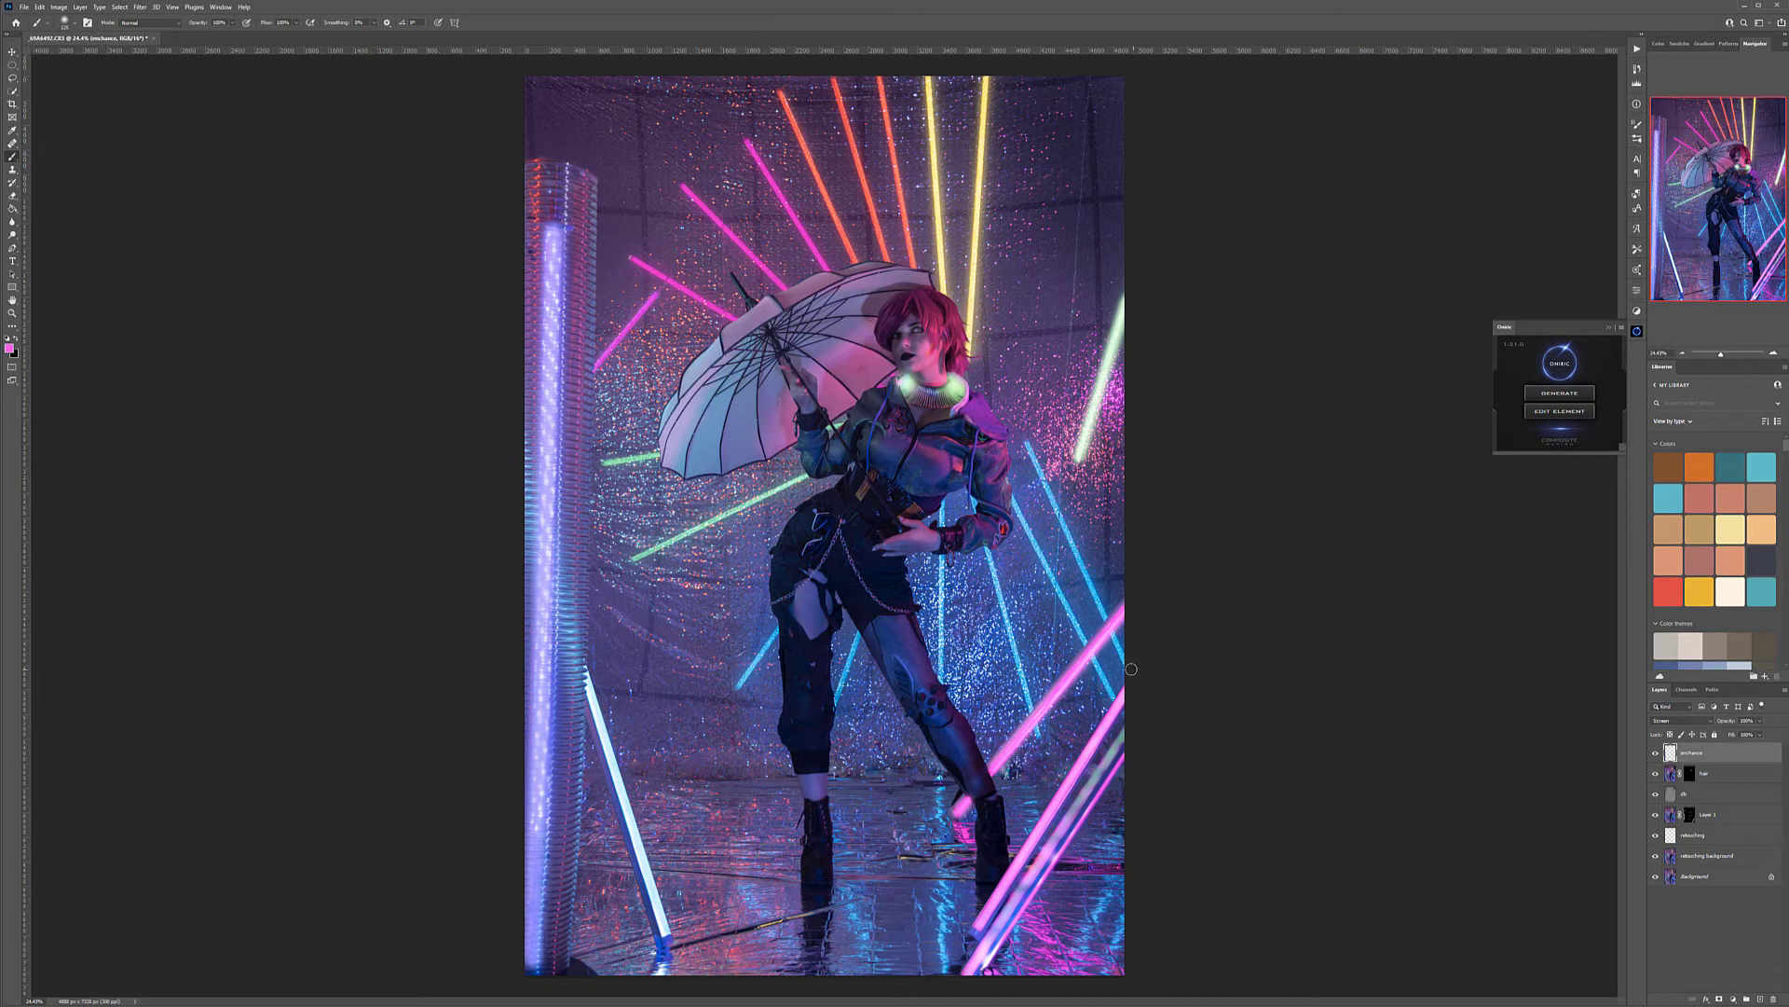
{"action": "left_click", "coordinate": [970, 937]}
{"action": "left_click", "coordinate": [1125, 690], "text": "shift"}
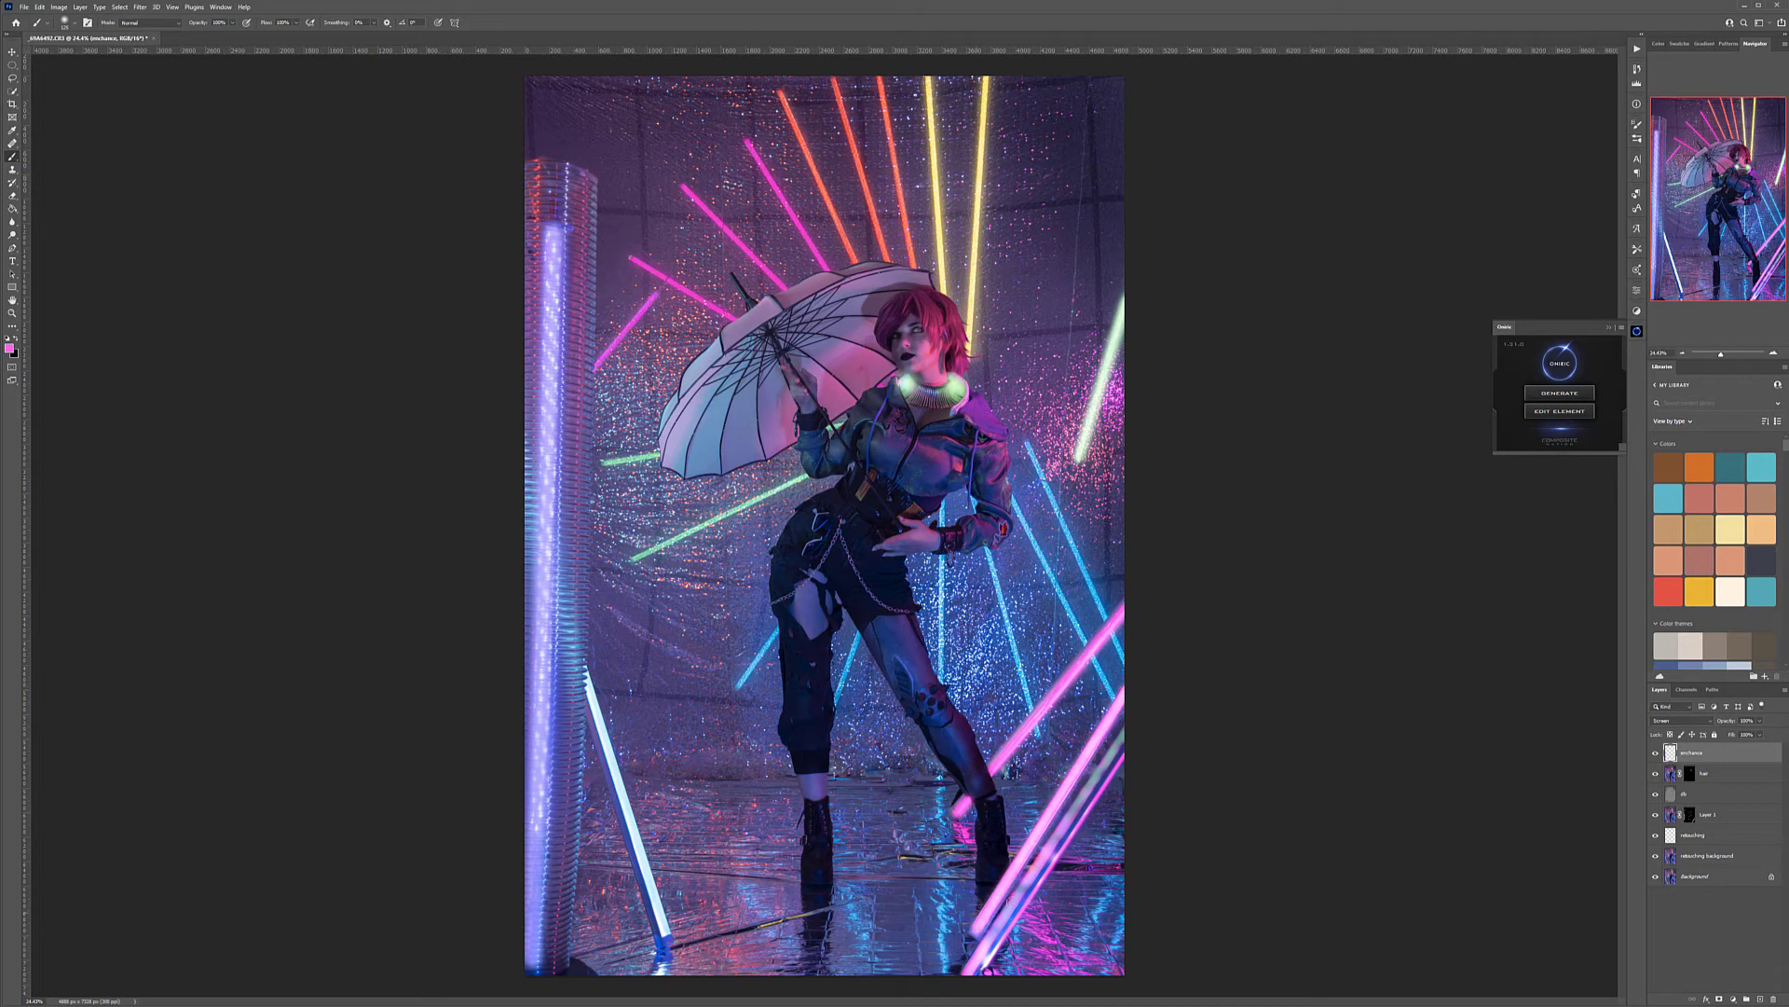
{"action": "left_click", "coordinate": [1127, 726]}
{"action": "left_click", "coordinate": [968, 975], "text": "shift"}
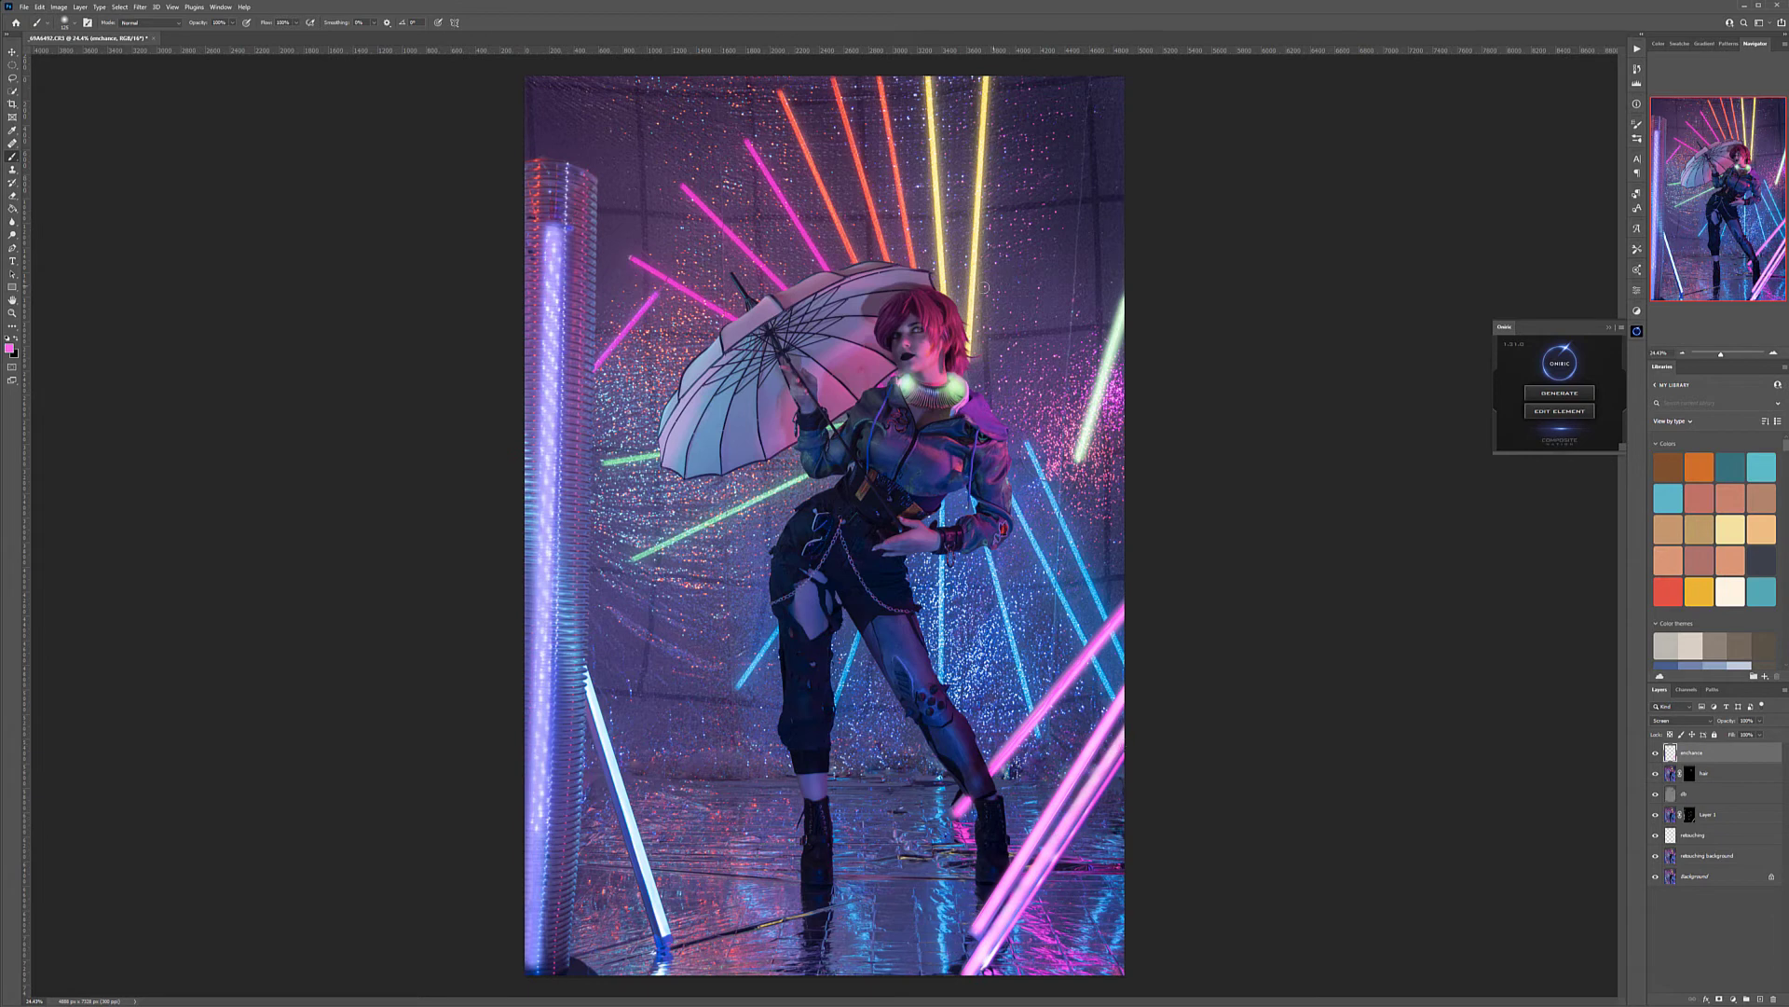
Sample yellow from the neon light and paint straight strokes along both yellow tubes above the model's head
{"action": "left_click", "coordinate": [984, 101], "text": "alt"}
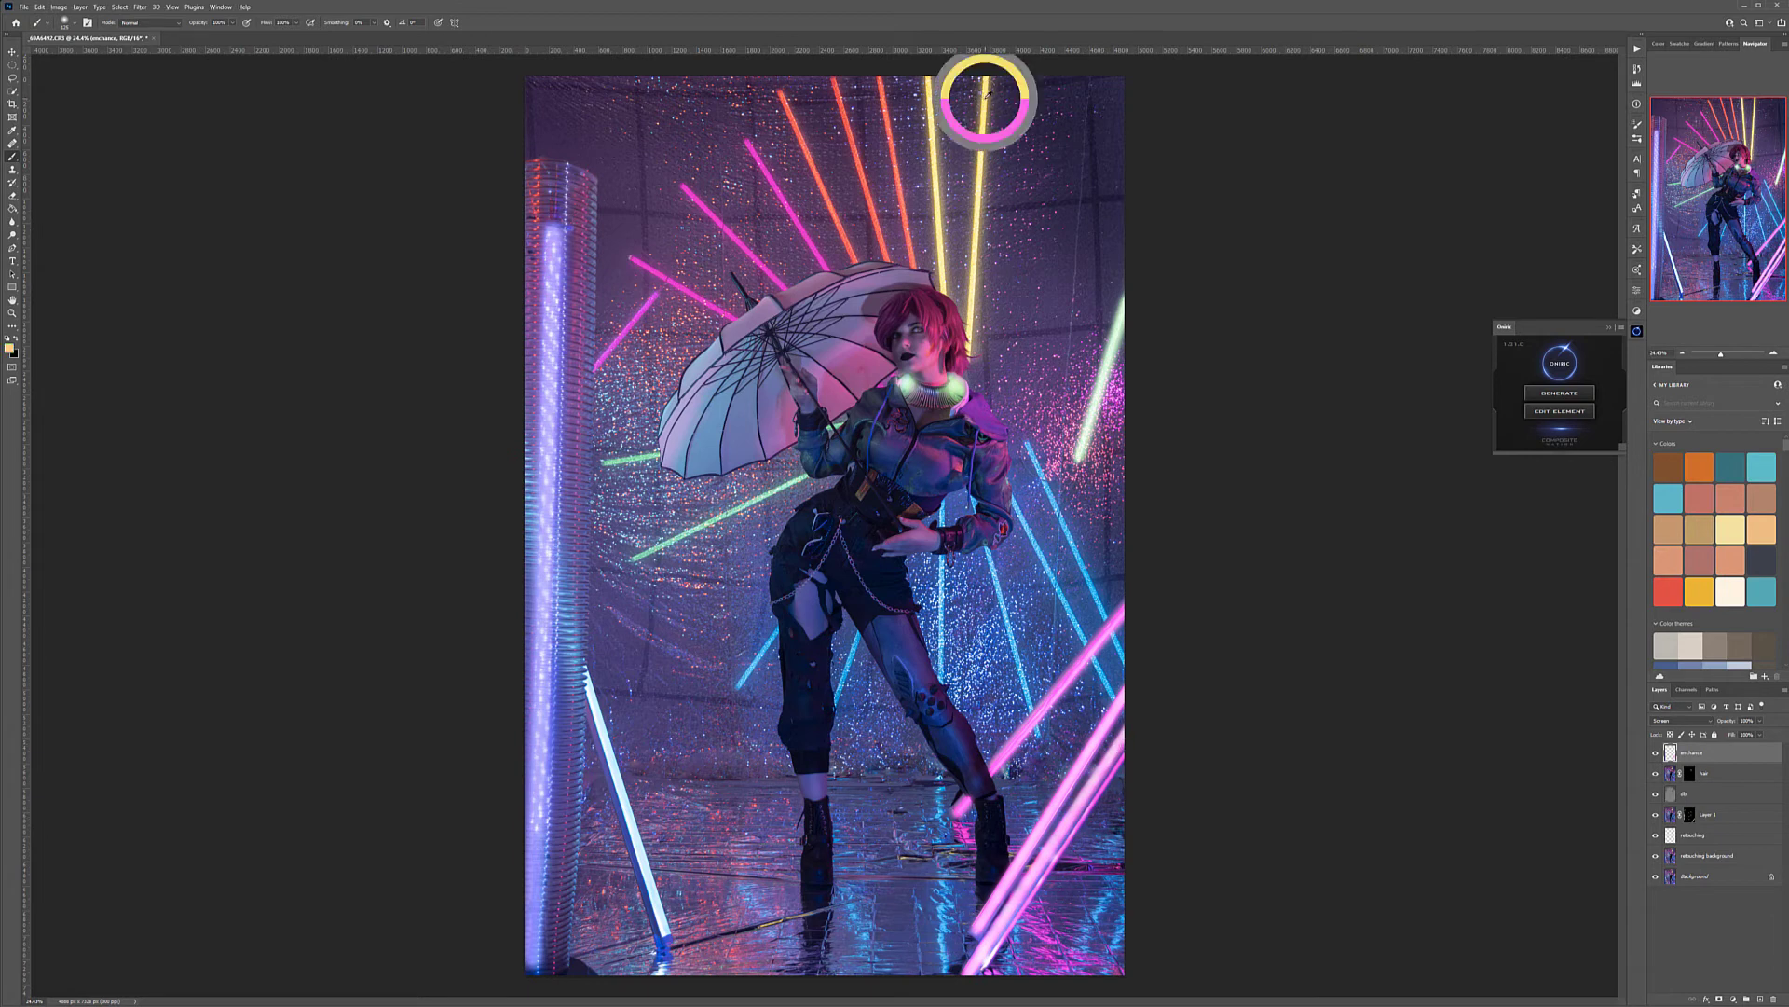
{"action": "left_click", "coordinate": [990, 65]}
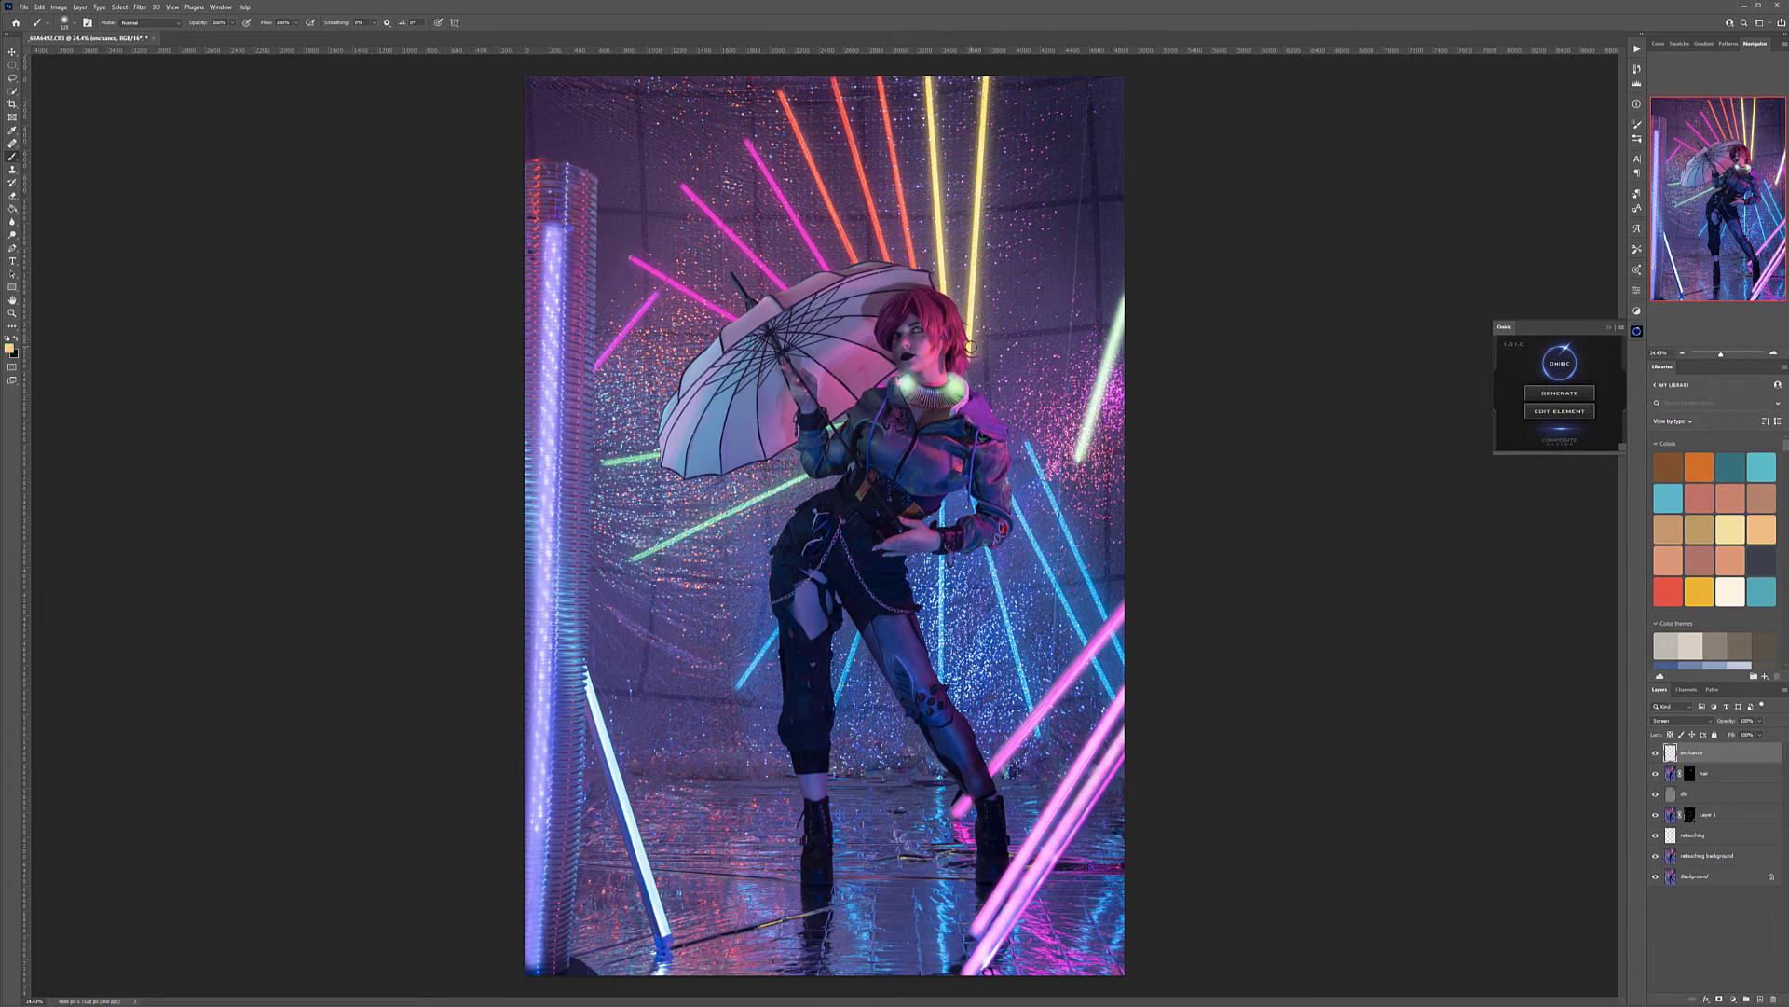
{"action": "left_click", "coordinate": [974, 345], "text": "shift"}
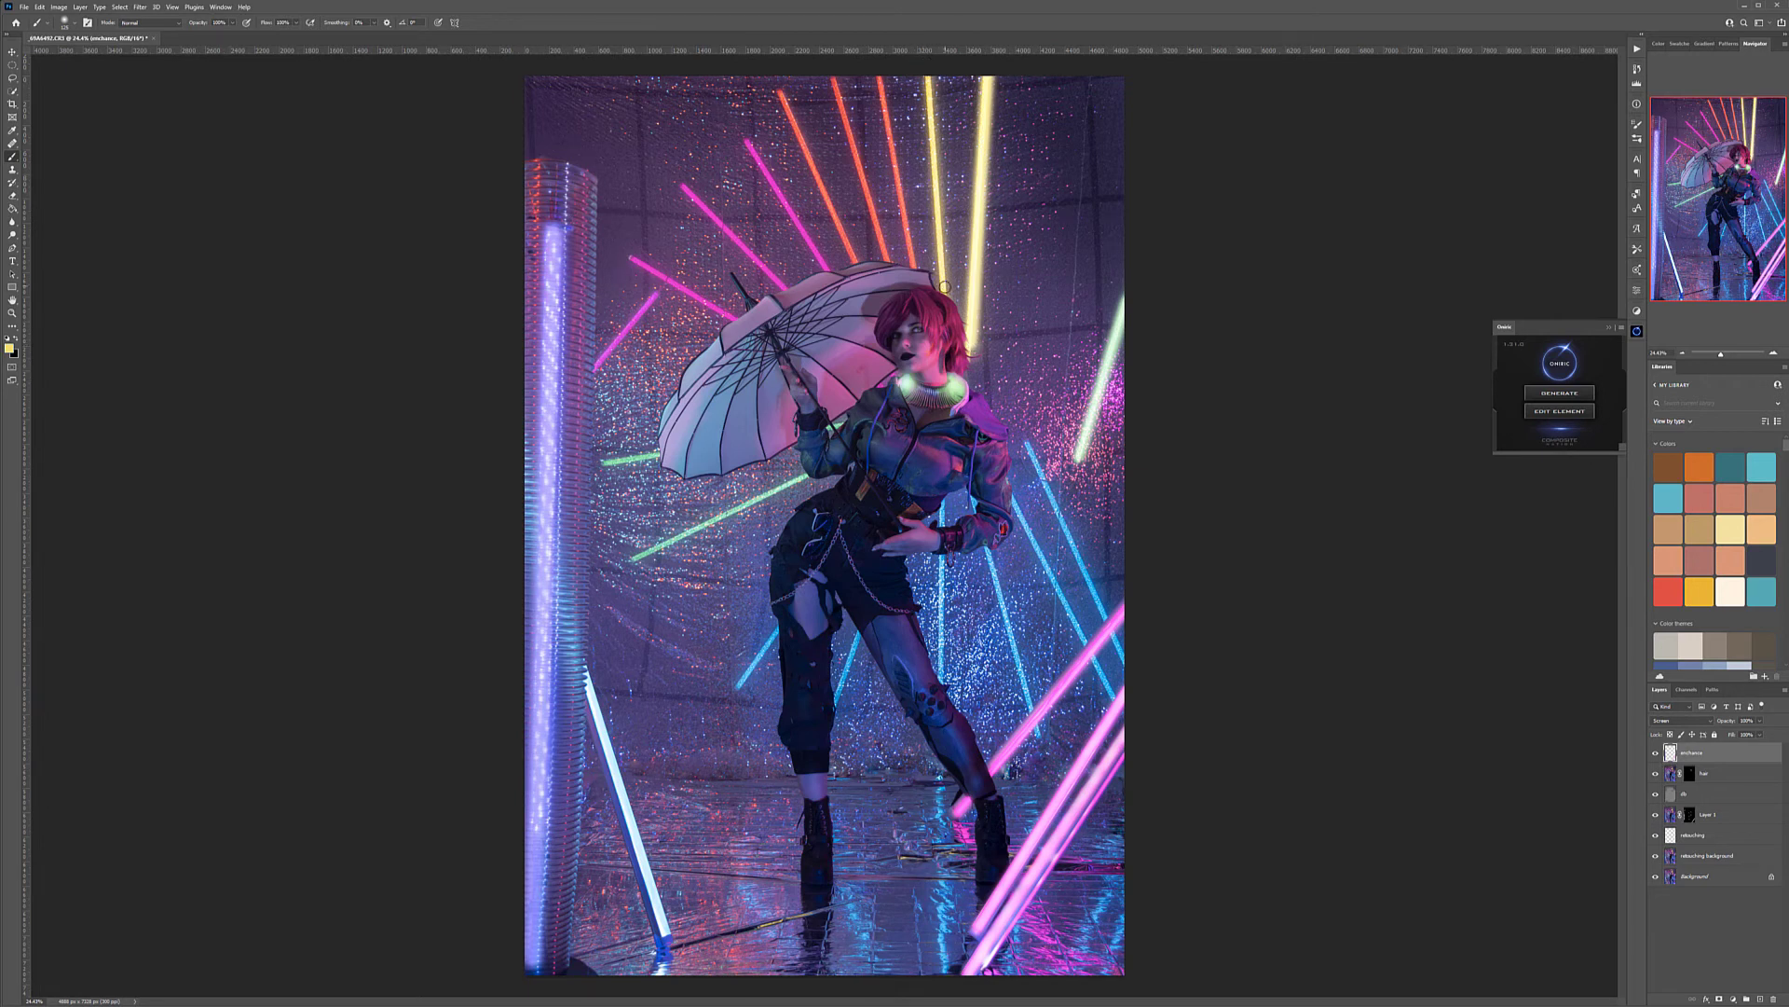
{"action": "left_click", "coordinate": [947, 289], "text": "shift"}
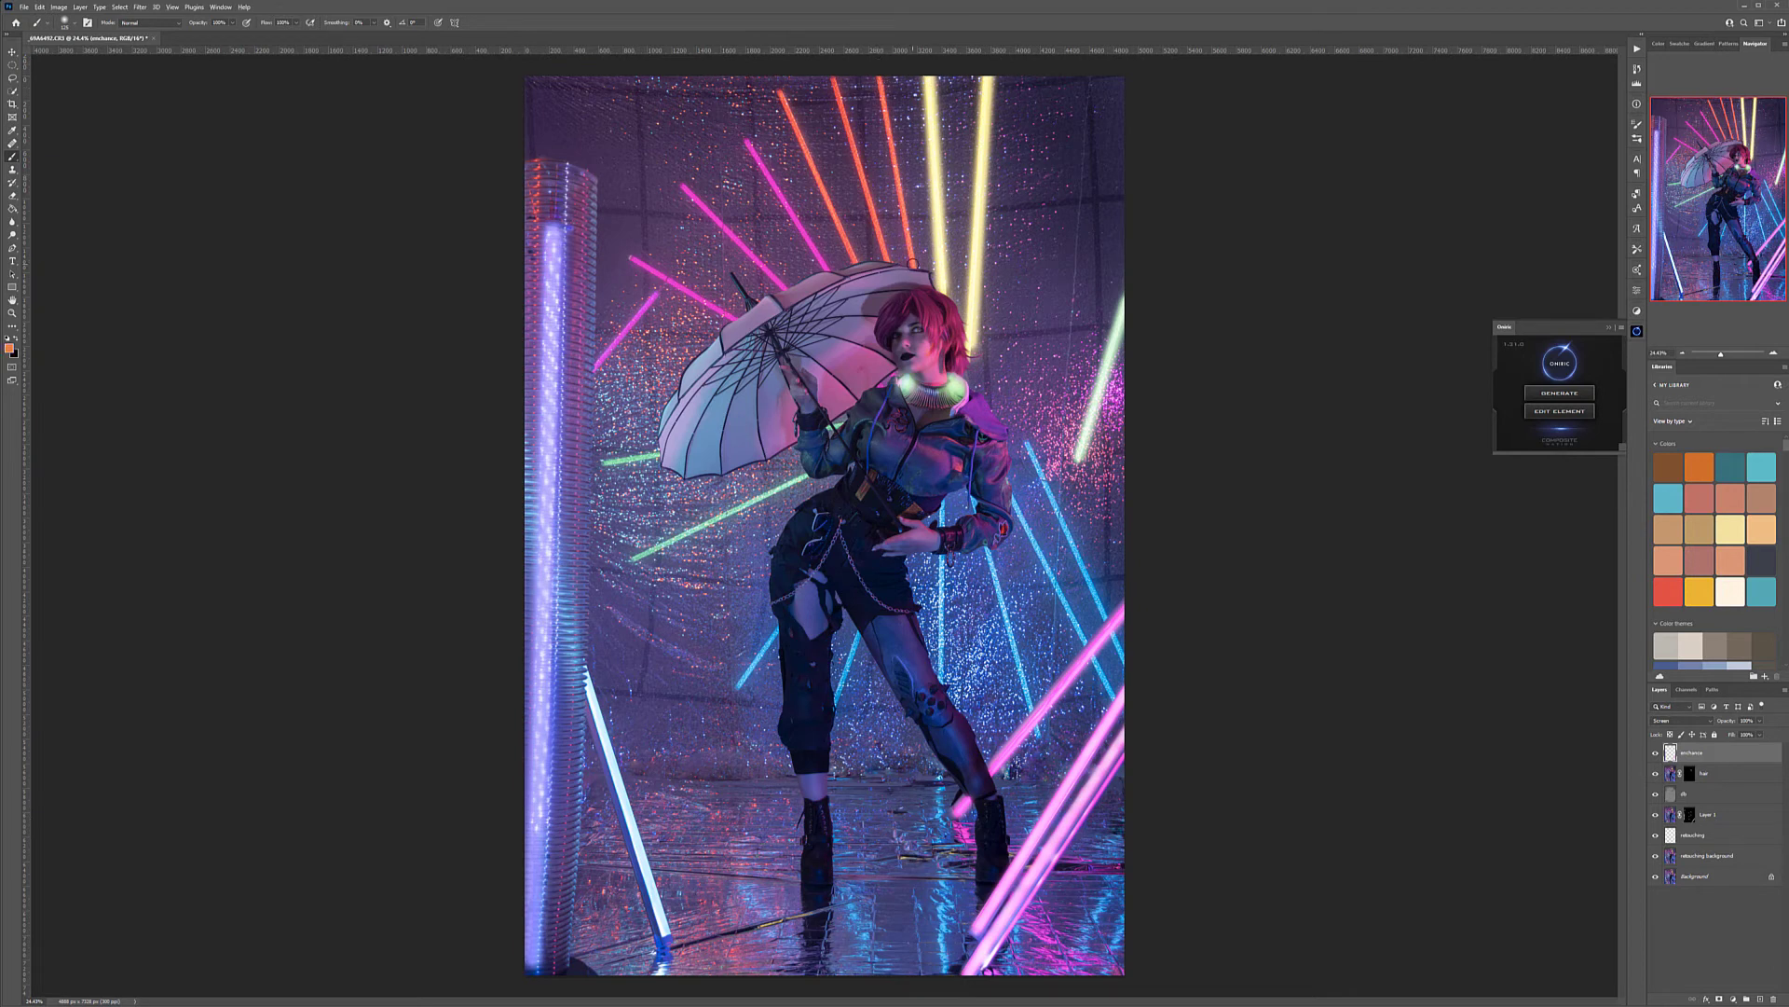
Paint sampled orange-red along the three orange tubes above the umbrella
{"action": "left_click", "coordinate": [912, 262], "text": "shift"}
{"action": "left_click", "coordinate": [832, 82]}
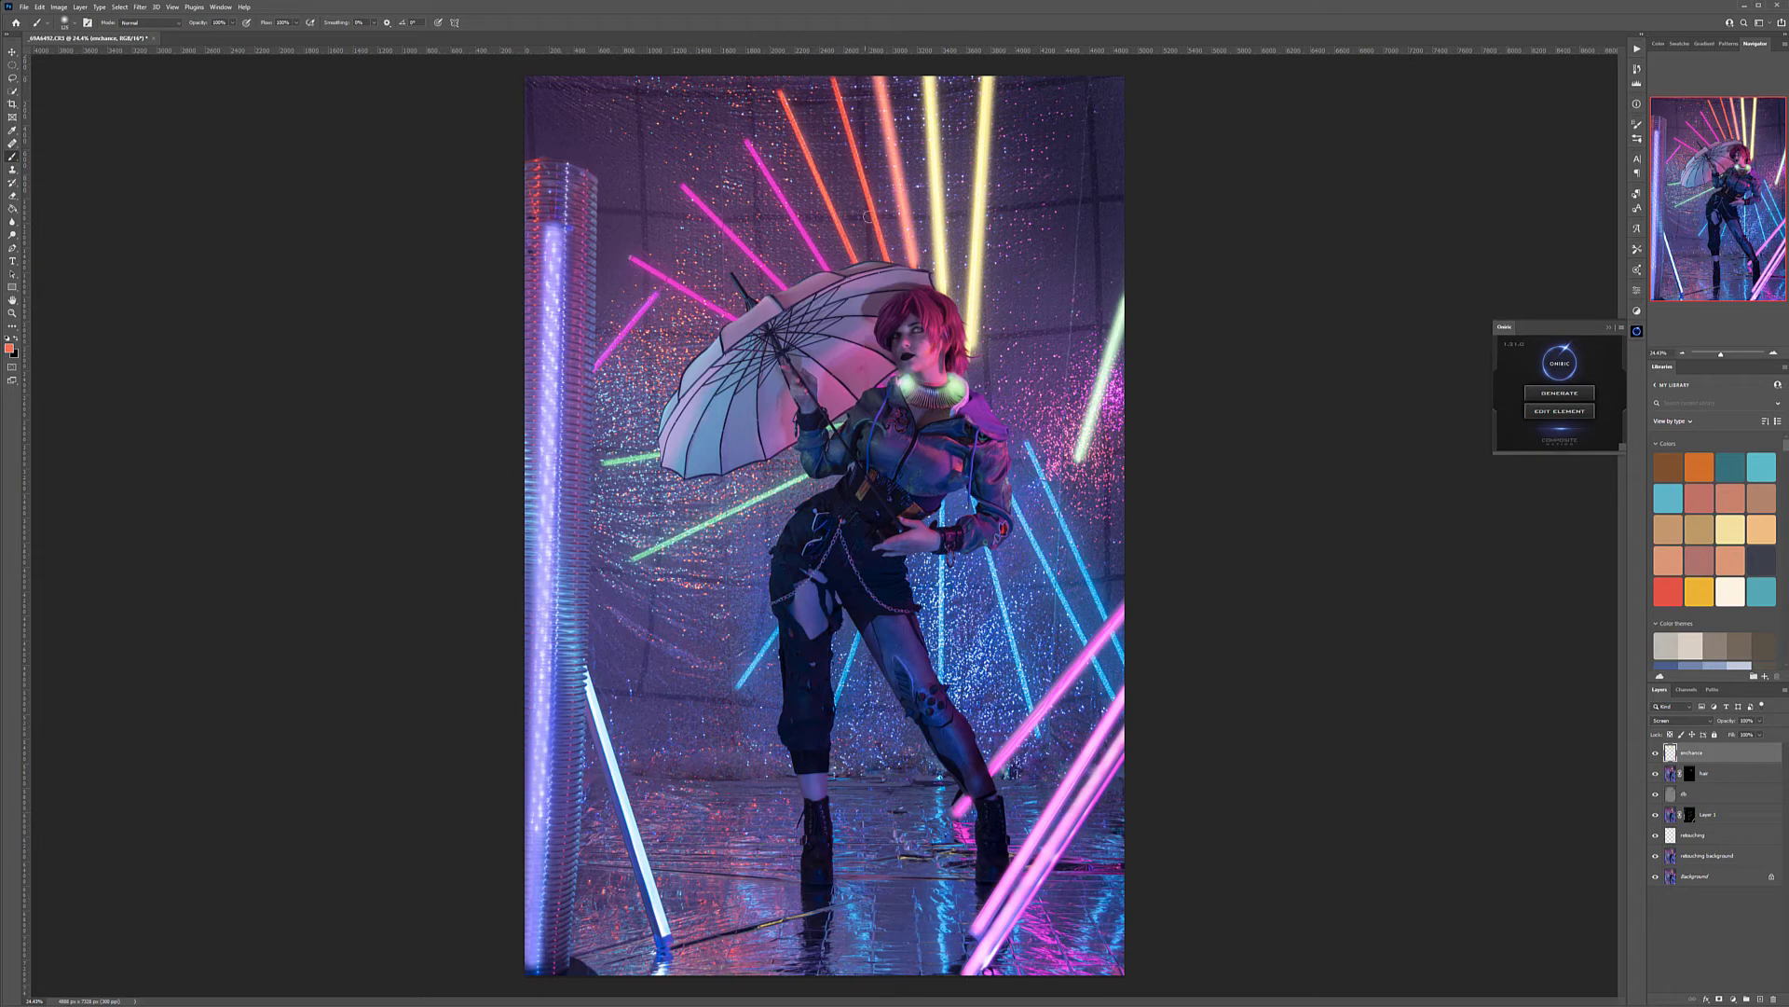
{"action": "left_click", "coordinate": [887, 261], "text": "shift"}
{"action": "left_click", "coordinate": [778, 82]}
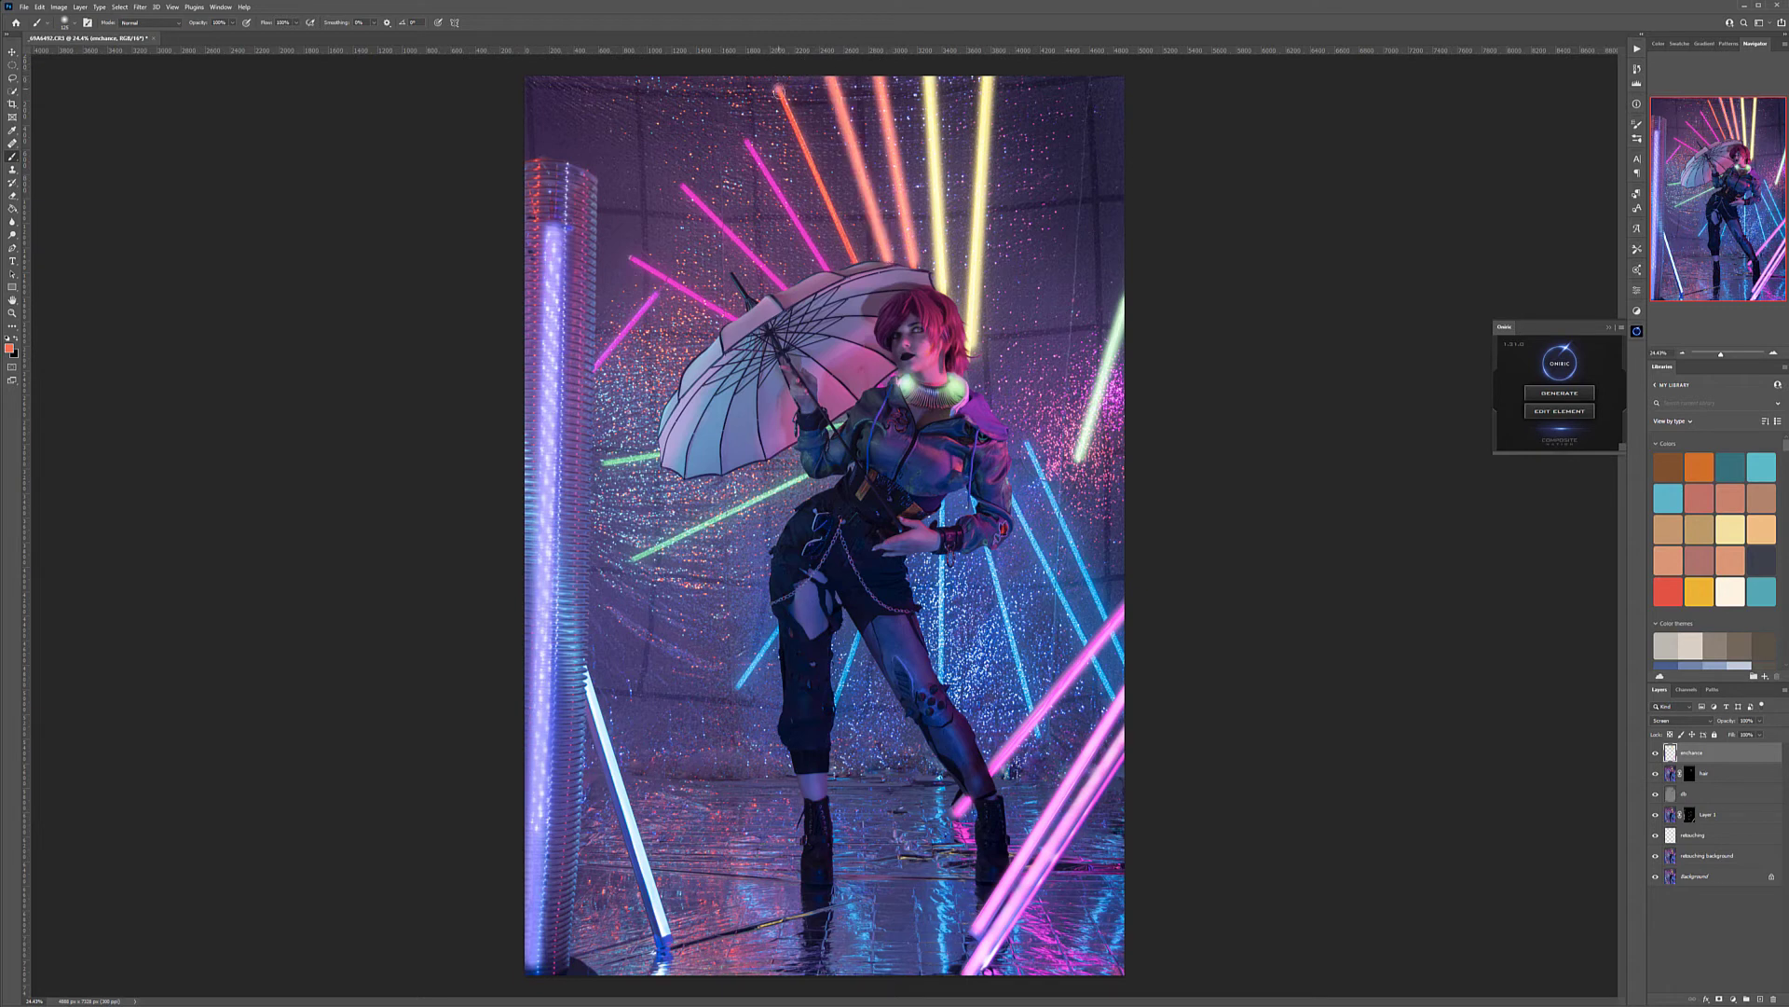
{"action": "left_click", "coordinate": [857, 264], "text": "shift"}
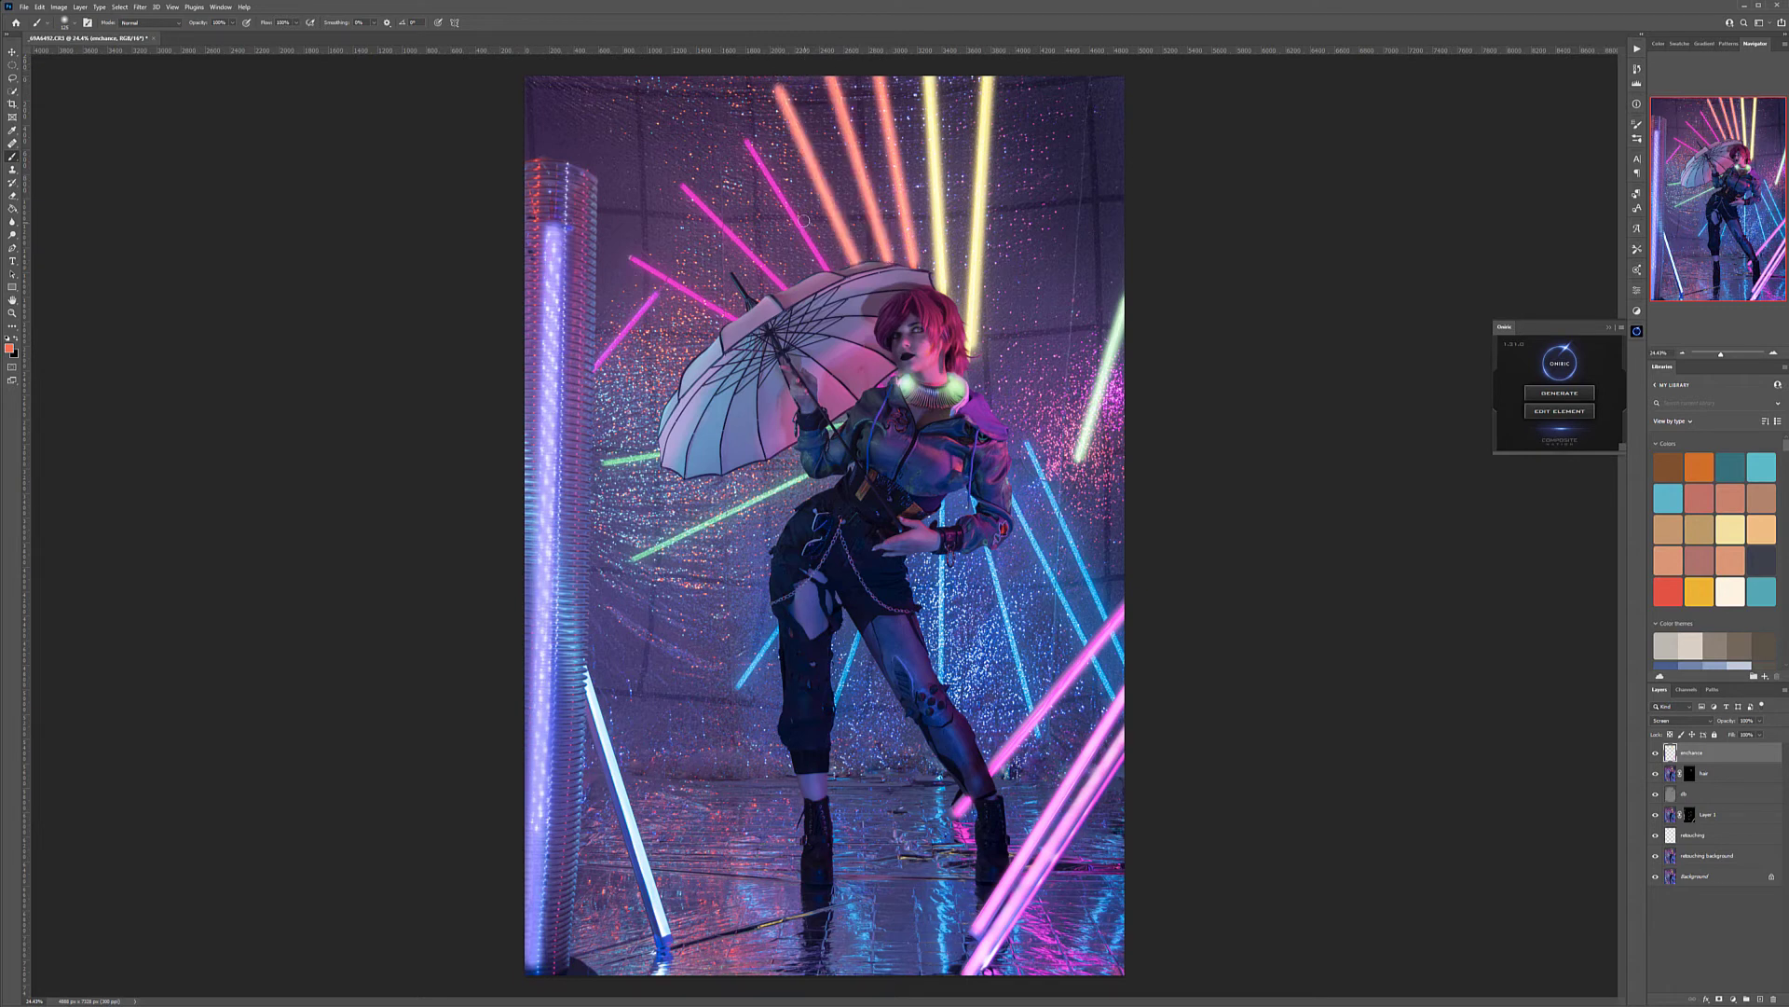
Paint sampled magenta along the four magenta tubes fanning out beside and above the umbrella
{"action": "left_click", "coordinate": [743, 134]}
{"action": "left_click", "coordinate": [826, 266], "text": "shift"}
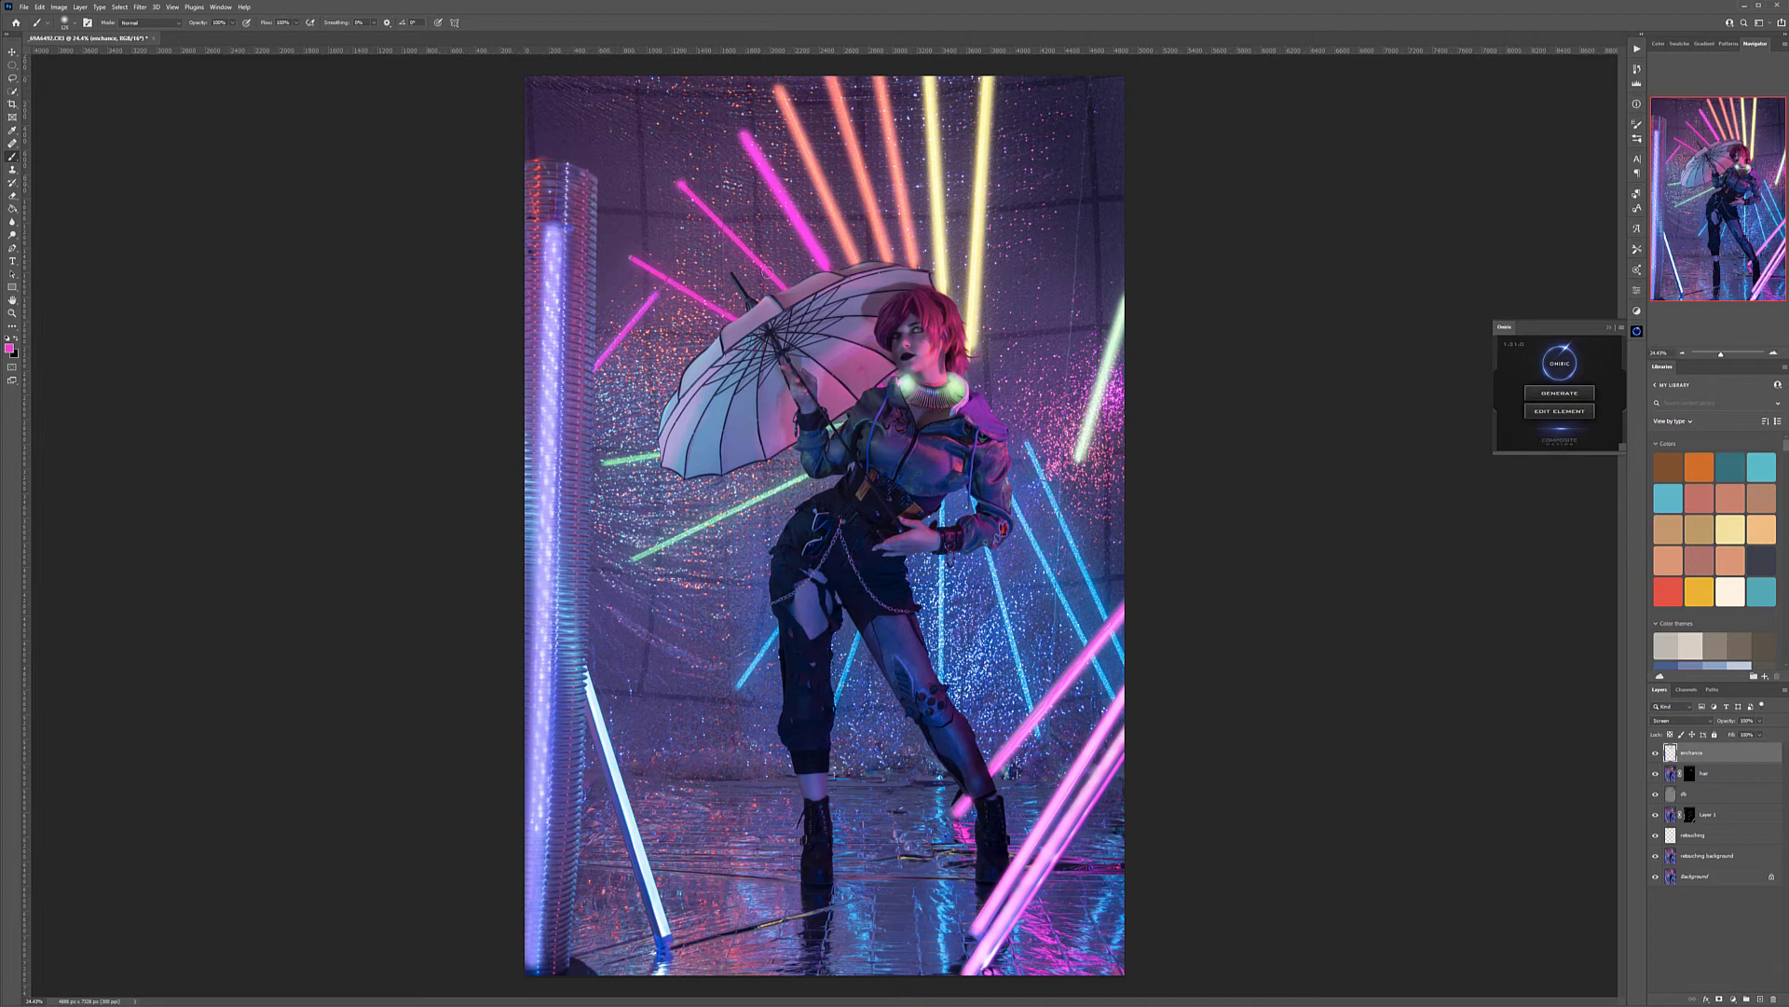
{"action": "left_click", "coordinate": [785, 289], "text": "shift"}
{"action": "left_click", "coordinate": [632, 255]}
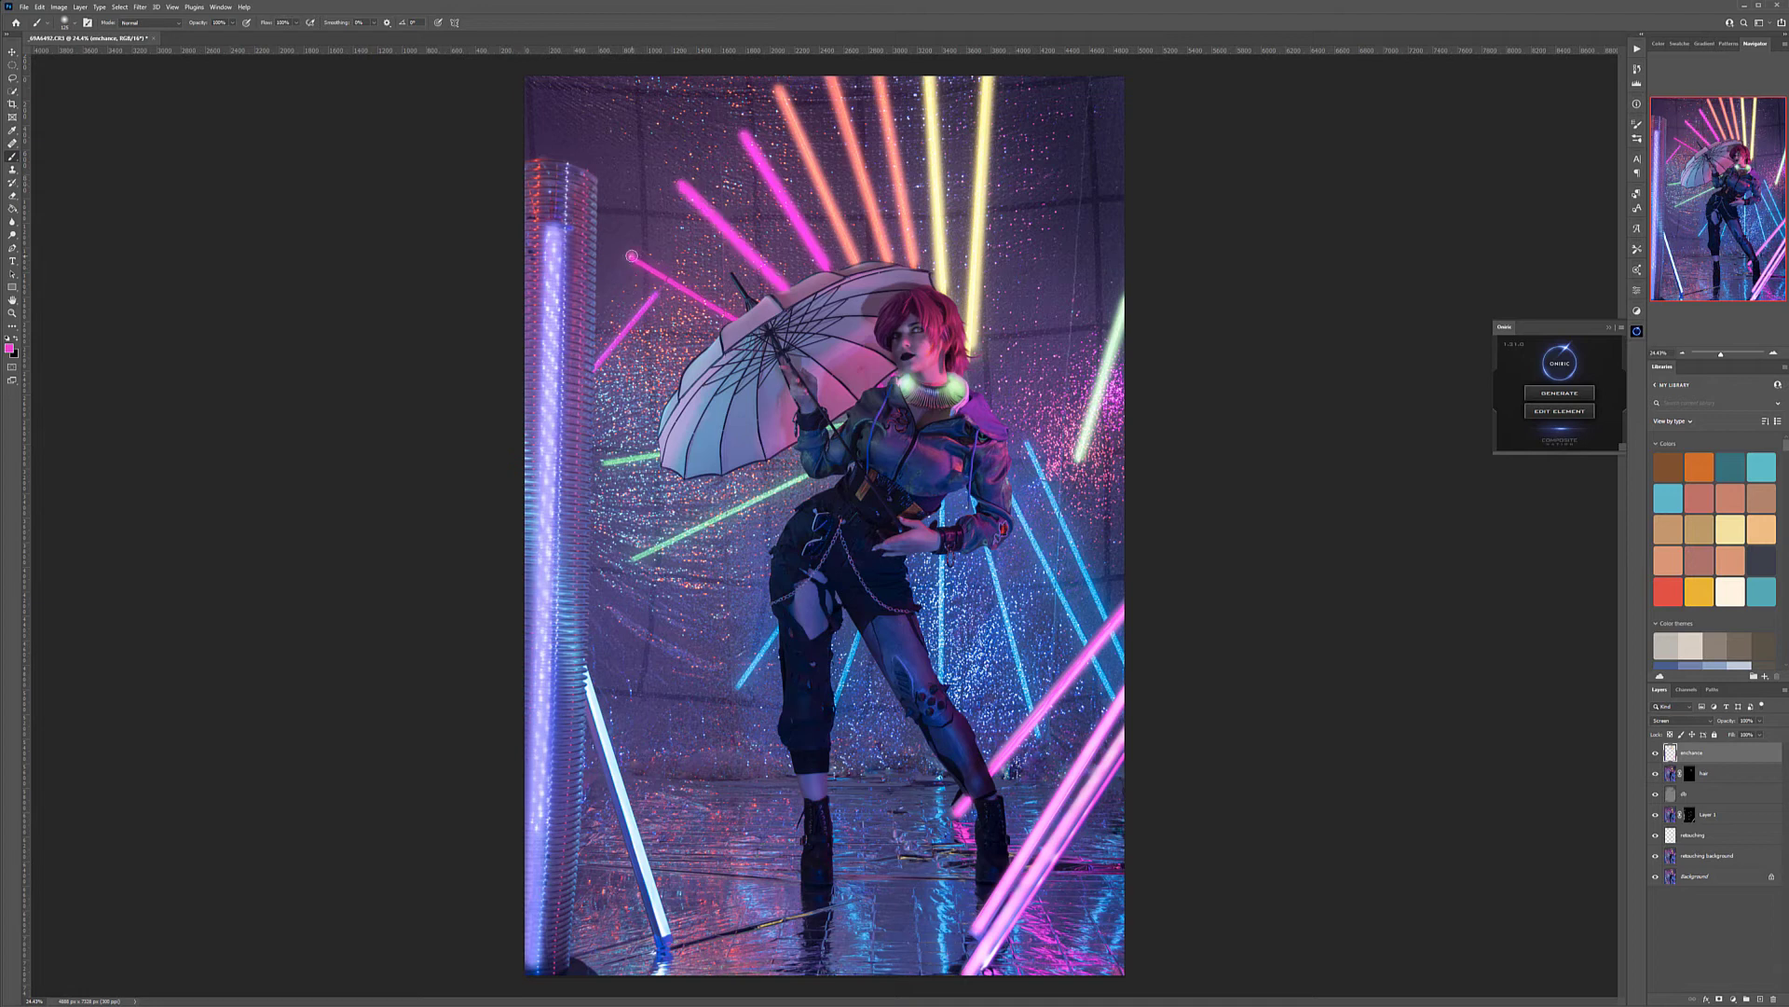
{"action": "left_click", "coordinate": [733, 323], "text": "shift"}
{"action": "left_click", "coordinate": [655, 295]}
{"action": "left_click", "coordinate": [590, 370], "text": "shift"}
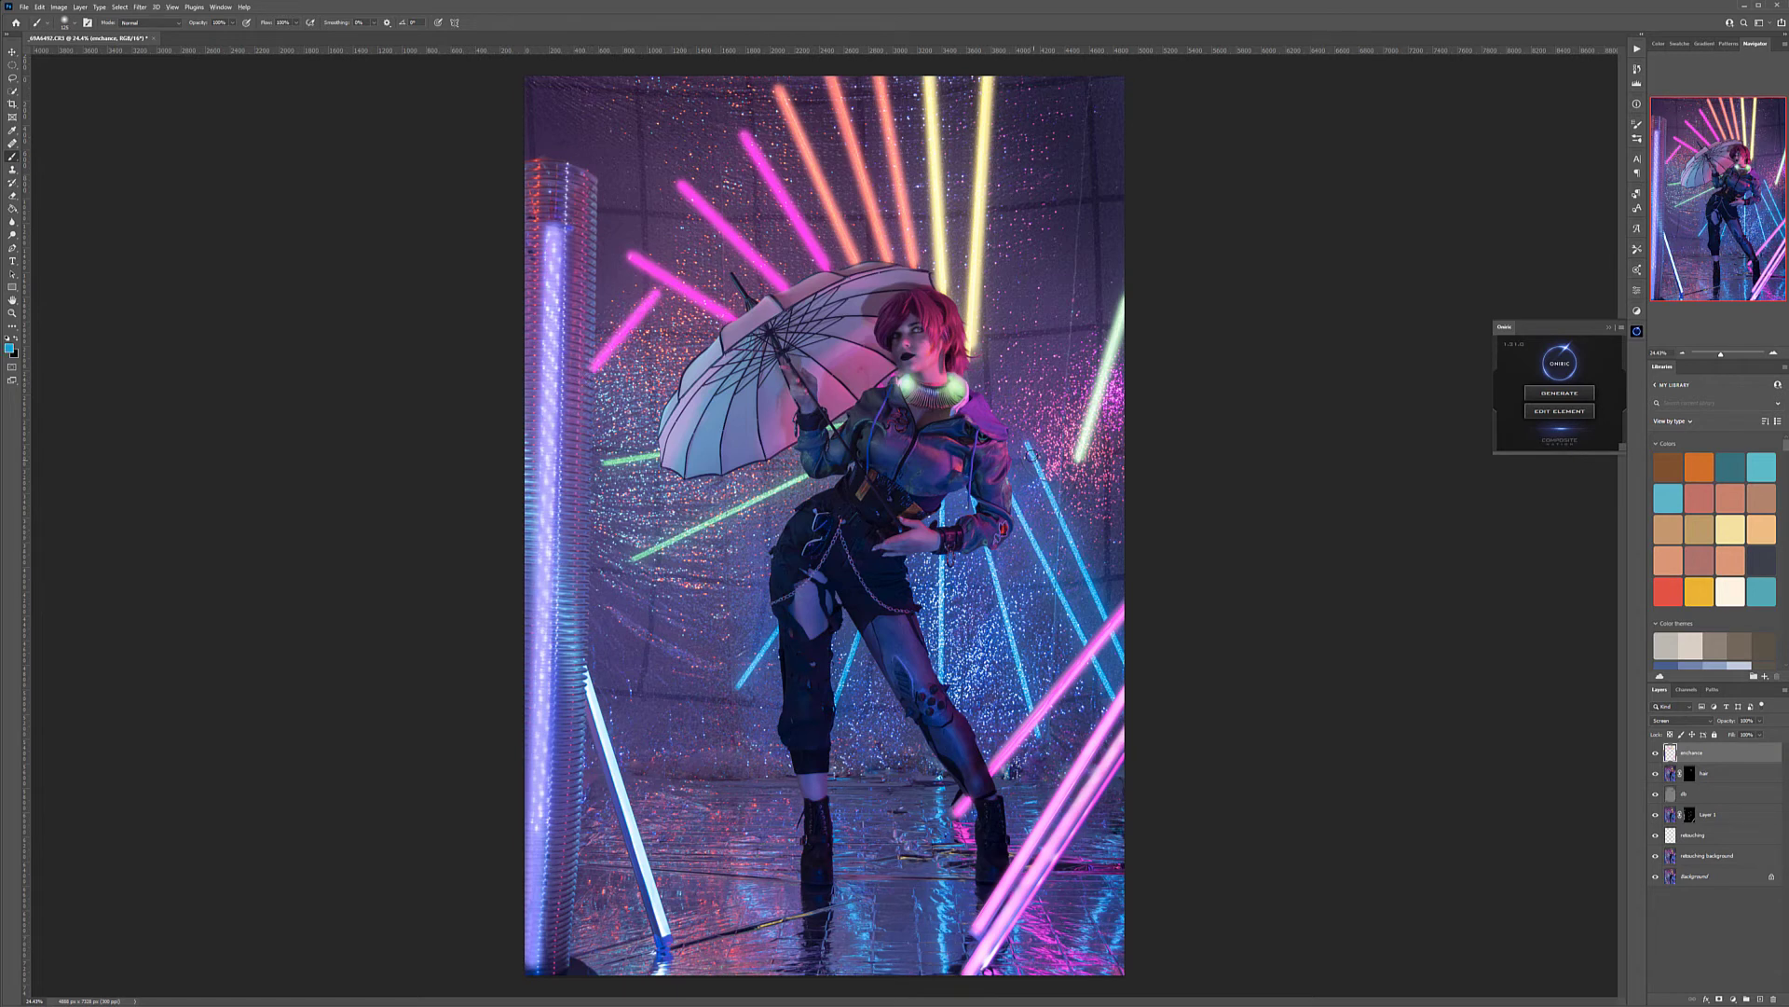
Paint sampled blue along the blue tubes to the right of the model's arm and hip
{"action": "left_click", "coordinate": [1026, 444], "text": "alt"}
{"action": "left_click_drag", "start_coordinate": [1027, 445], "coordinate": [1110, 623]}
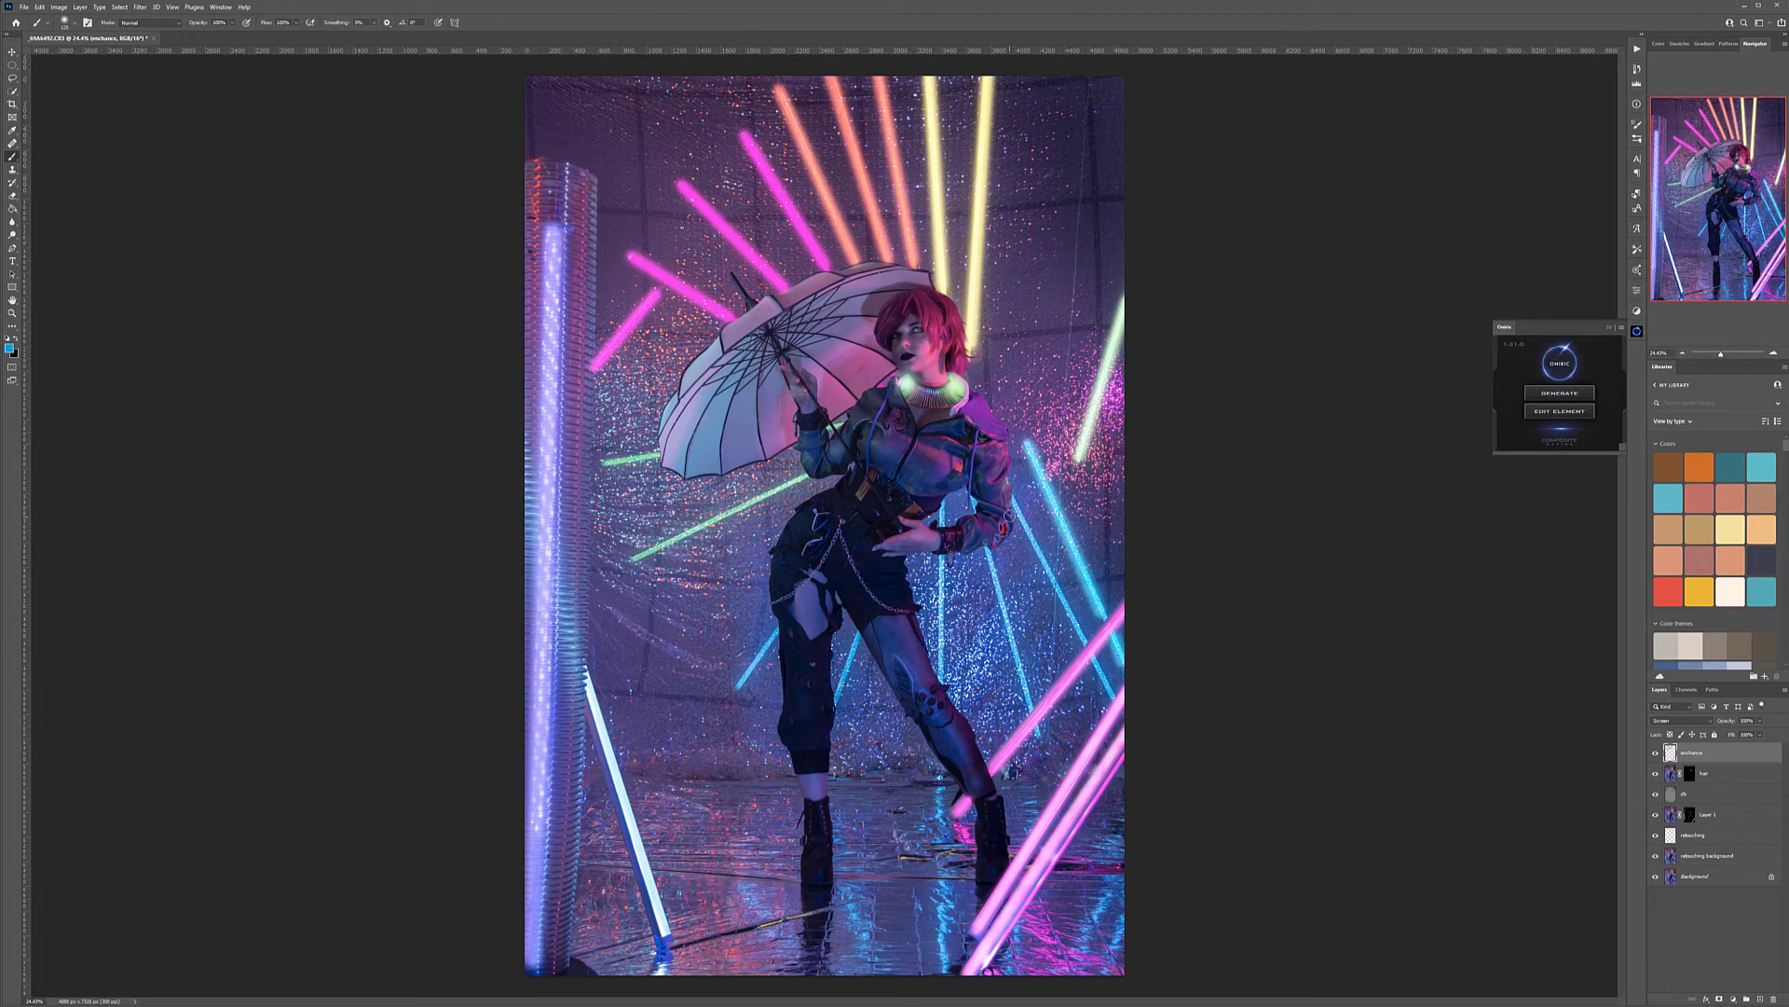
{"action": "left_click", "coordinate": [1085, 641], "text": "shift"}
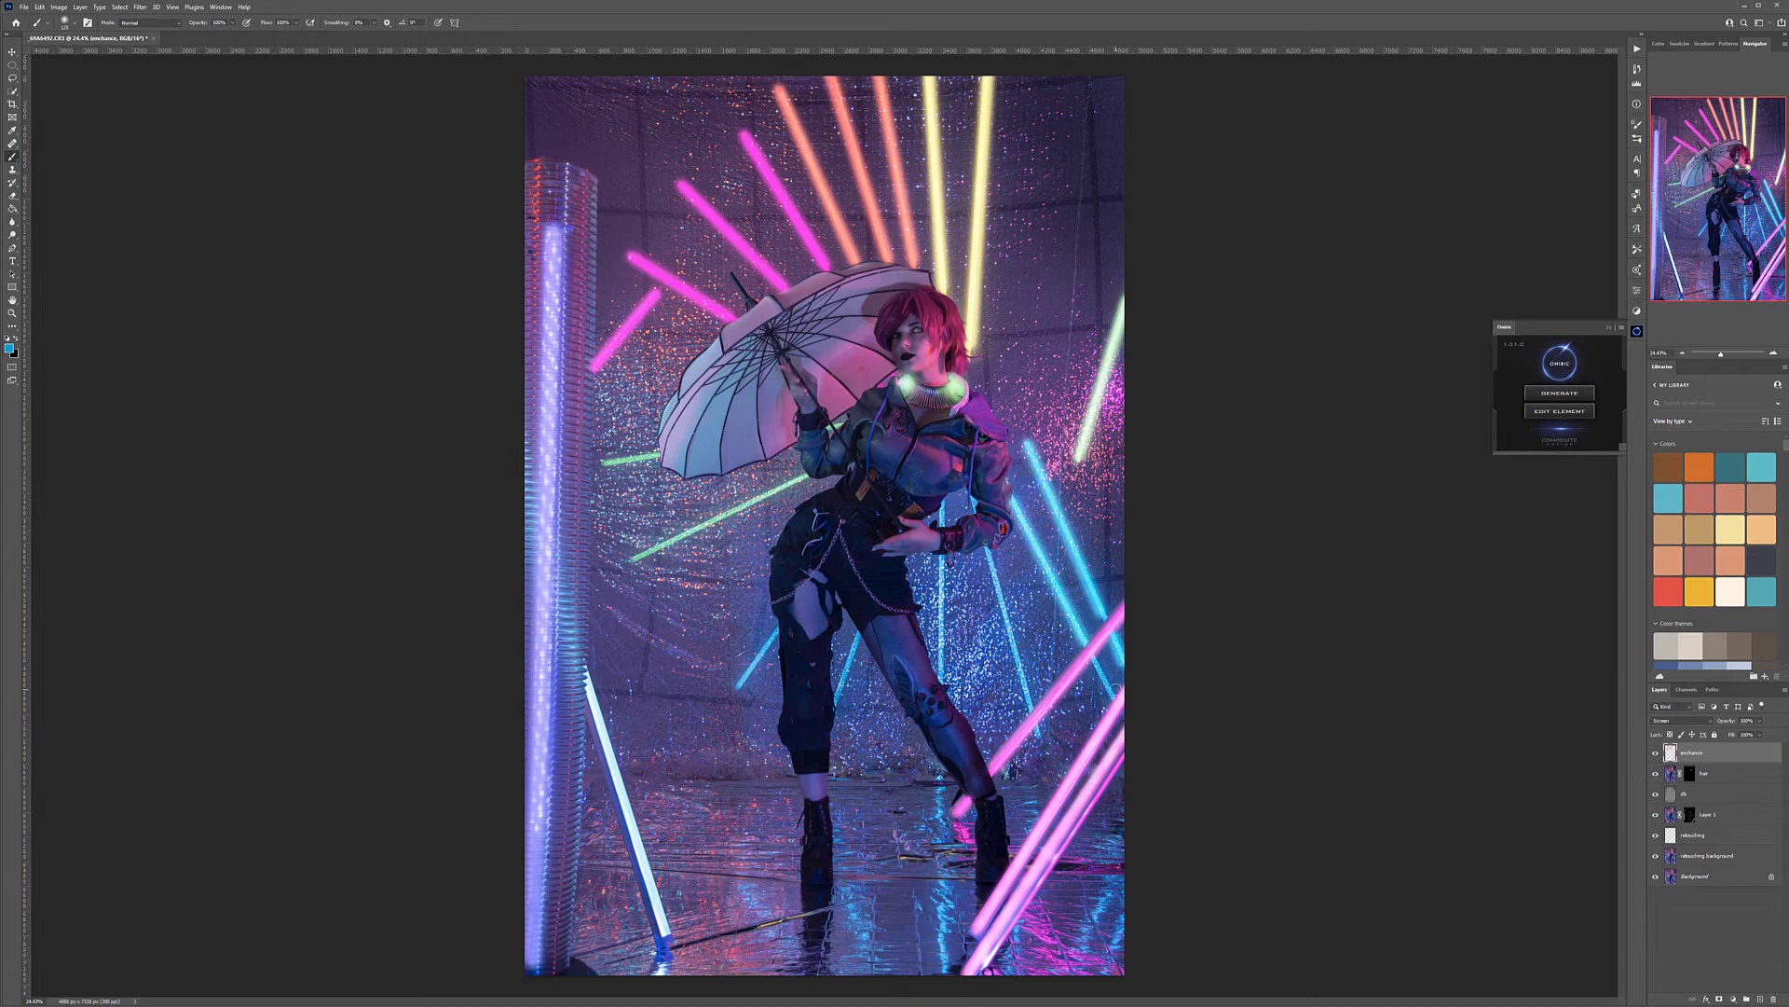
{"action": "left_click", "coordinate": [1095, 663]}
{"action": "left_click", "coordinate": [1113, 696], "text": "shift"}
{"action": "left_click", "coordinate": [1033, 713], "text": "shift"}
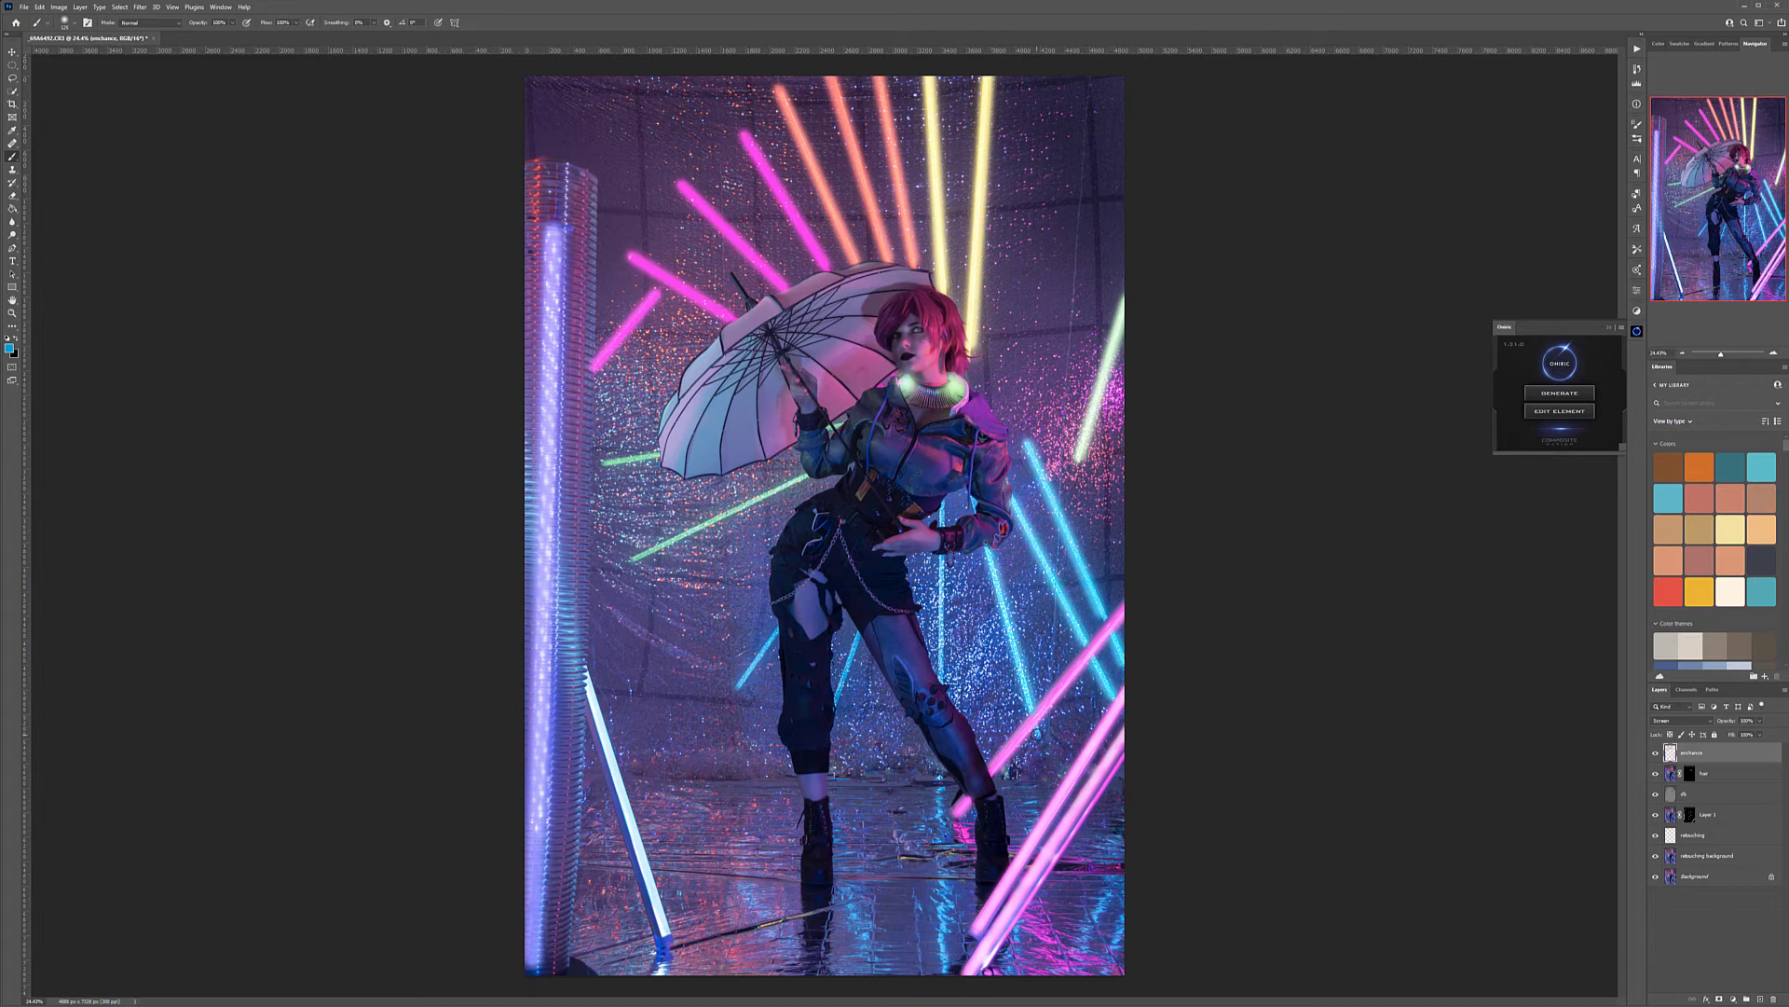
Brighten the vertical blue tube below the model's hand and the short blue tubes beside the legs with the same blue
{"action": "left_click", "coordinate": [942, 562]}
{"action": "left_click", "coordinate": [939, 678], "text": "shift"}
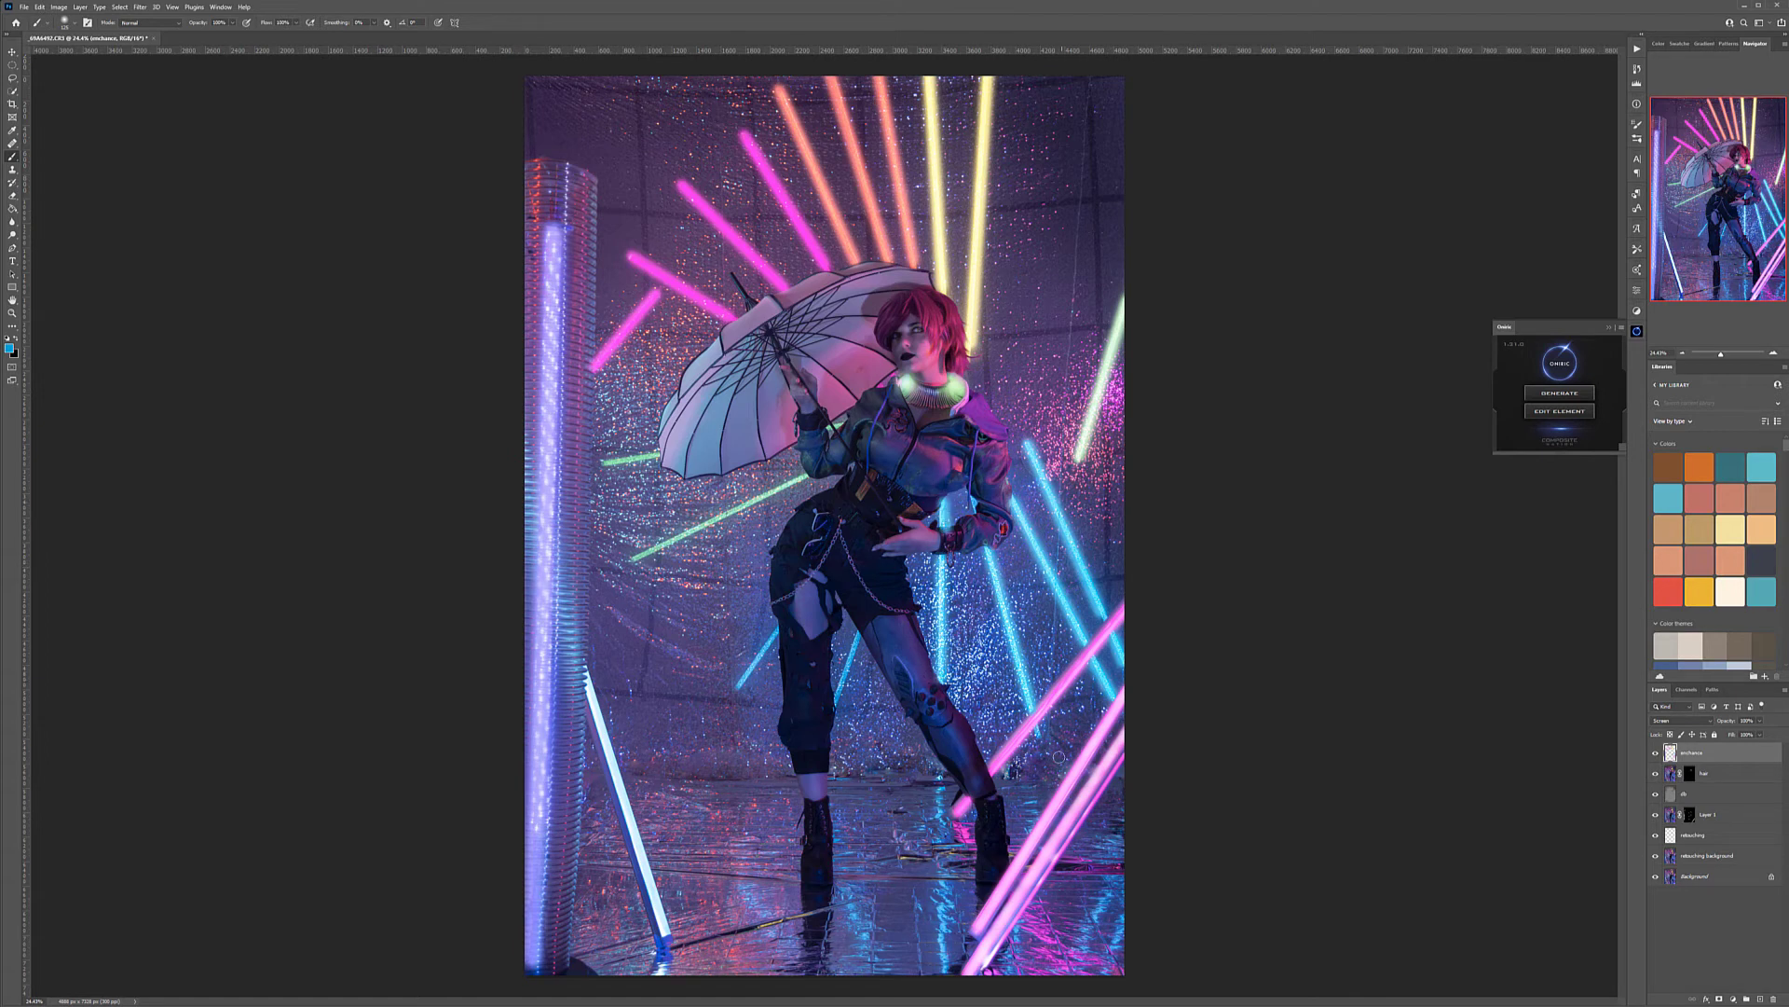
{"action": "left_click", "coordinate": [859, 634]}
{"action": "left_click", "coordinate": [836, 703], "text": "shift"}
{"action": "left_click", "coordinate": [782, 631]}
{"action": "left_click", "coordinate": [738, 687], "text": "shift"}
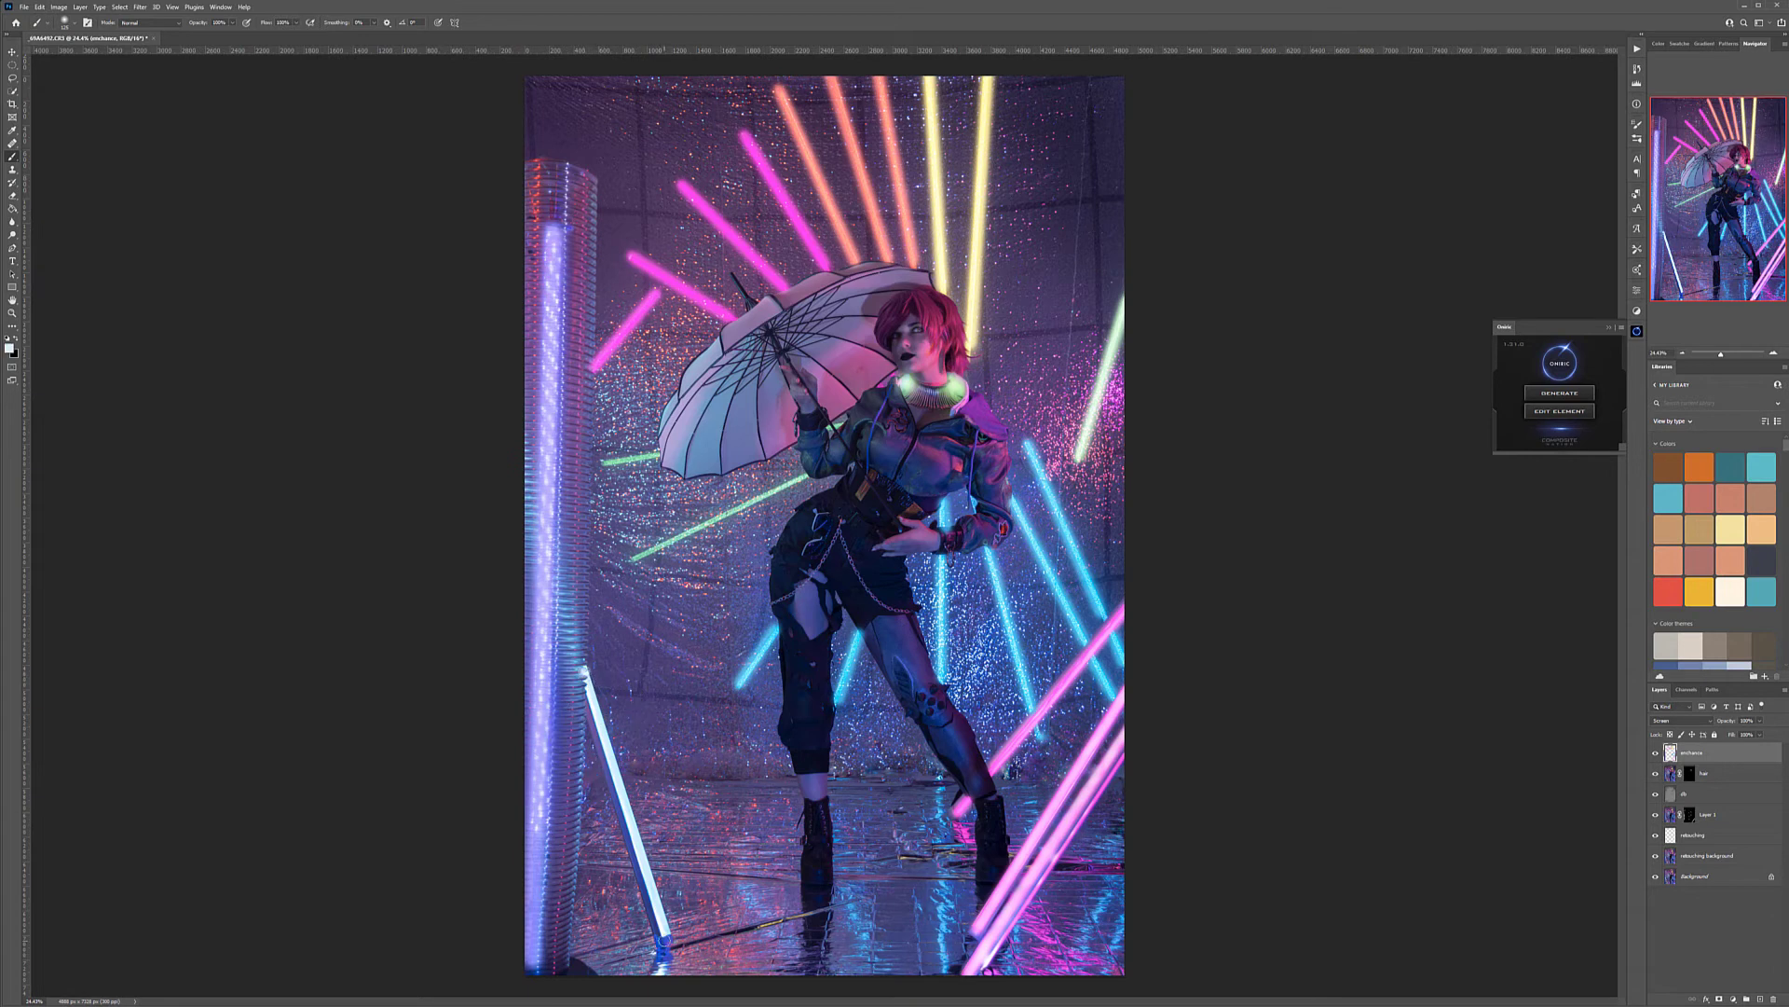
Paint white along the slanted white tube at the lower left of the photo and reduce the enhance layer's strength
{"action": "left_click", "coordinate": [665, 938], "text": "shift"}
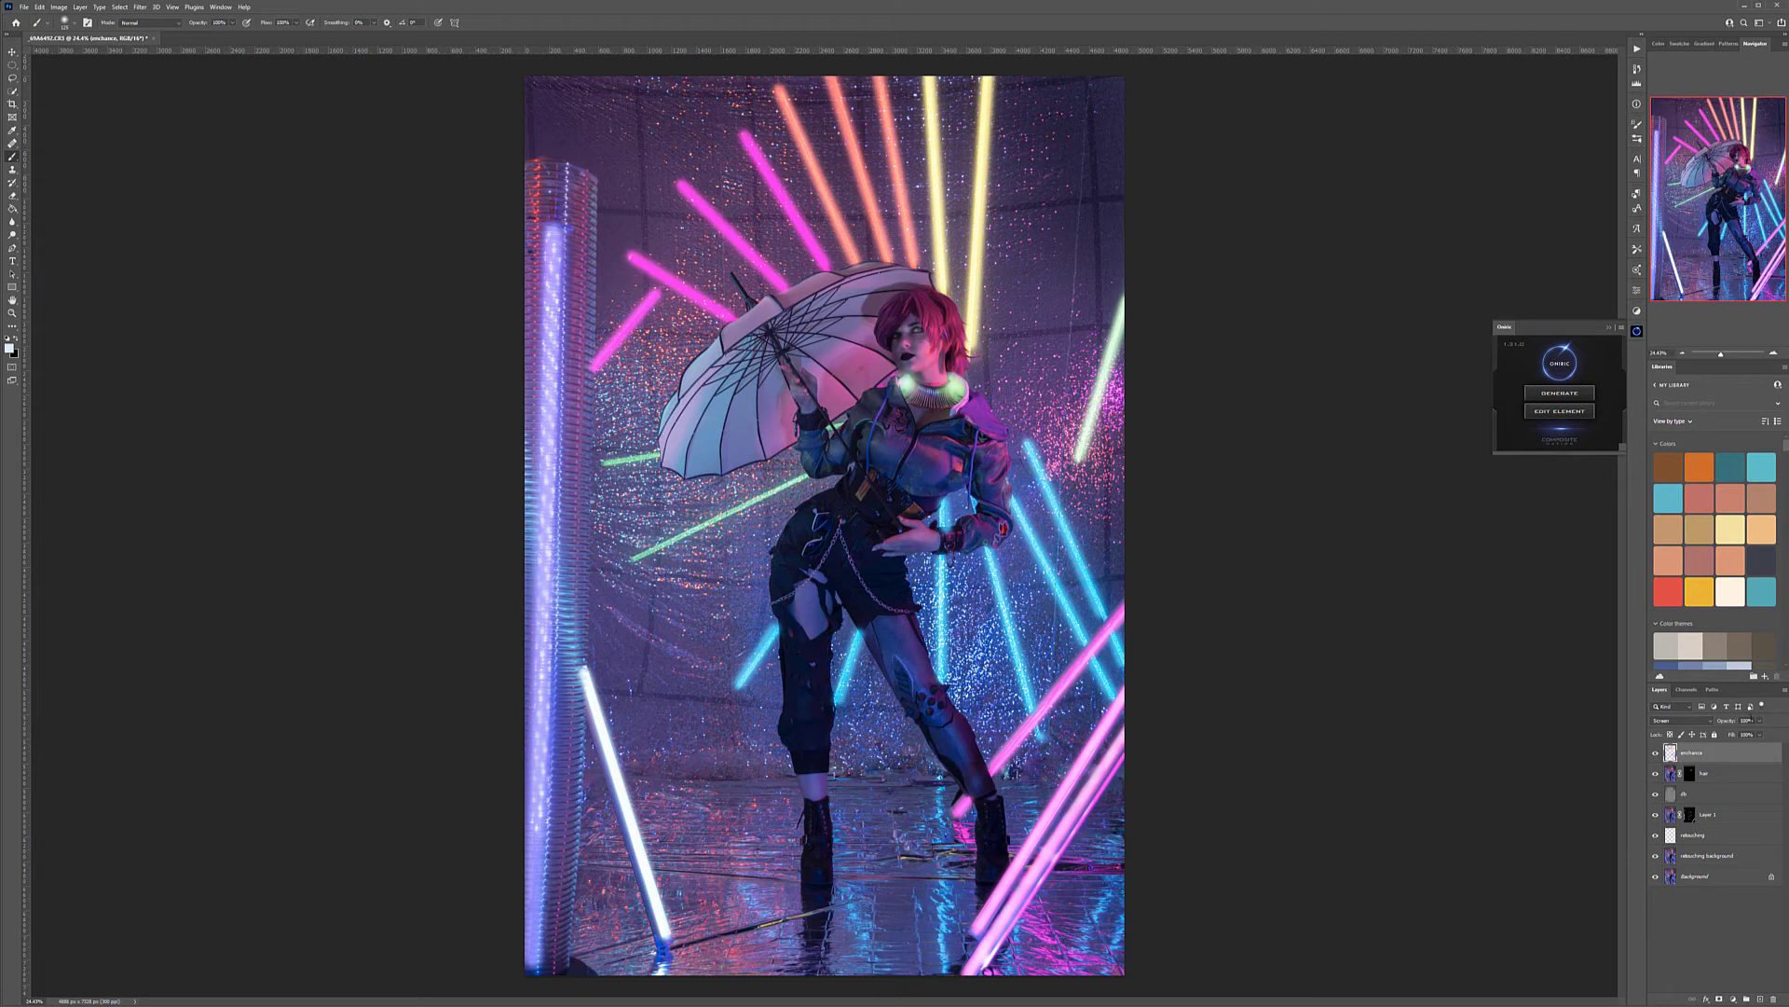
{"action": "left_click", "coordinate": [1763, 720]}
{"action": "left_click_drag", "start_coordinate": [1761, 734], "coordinate": [1738, 733]}
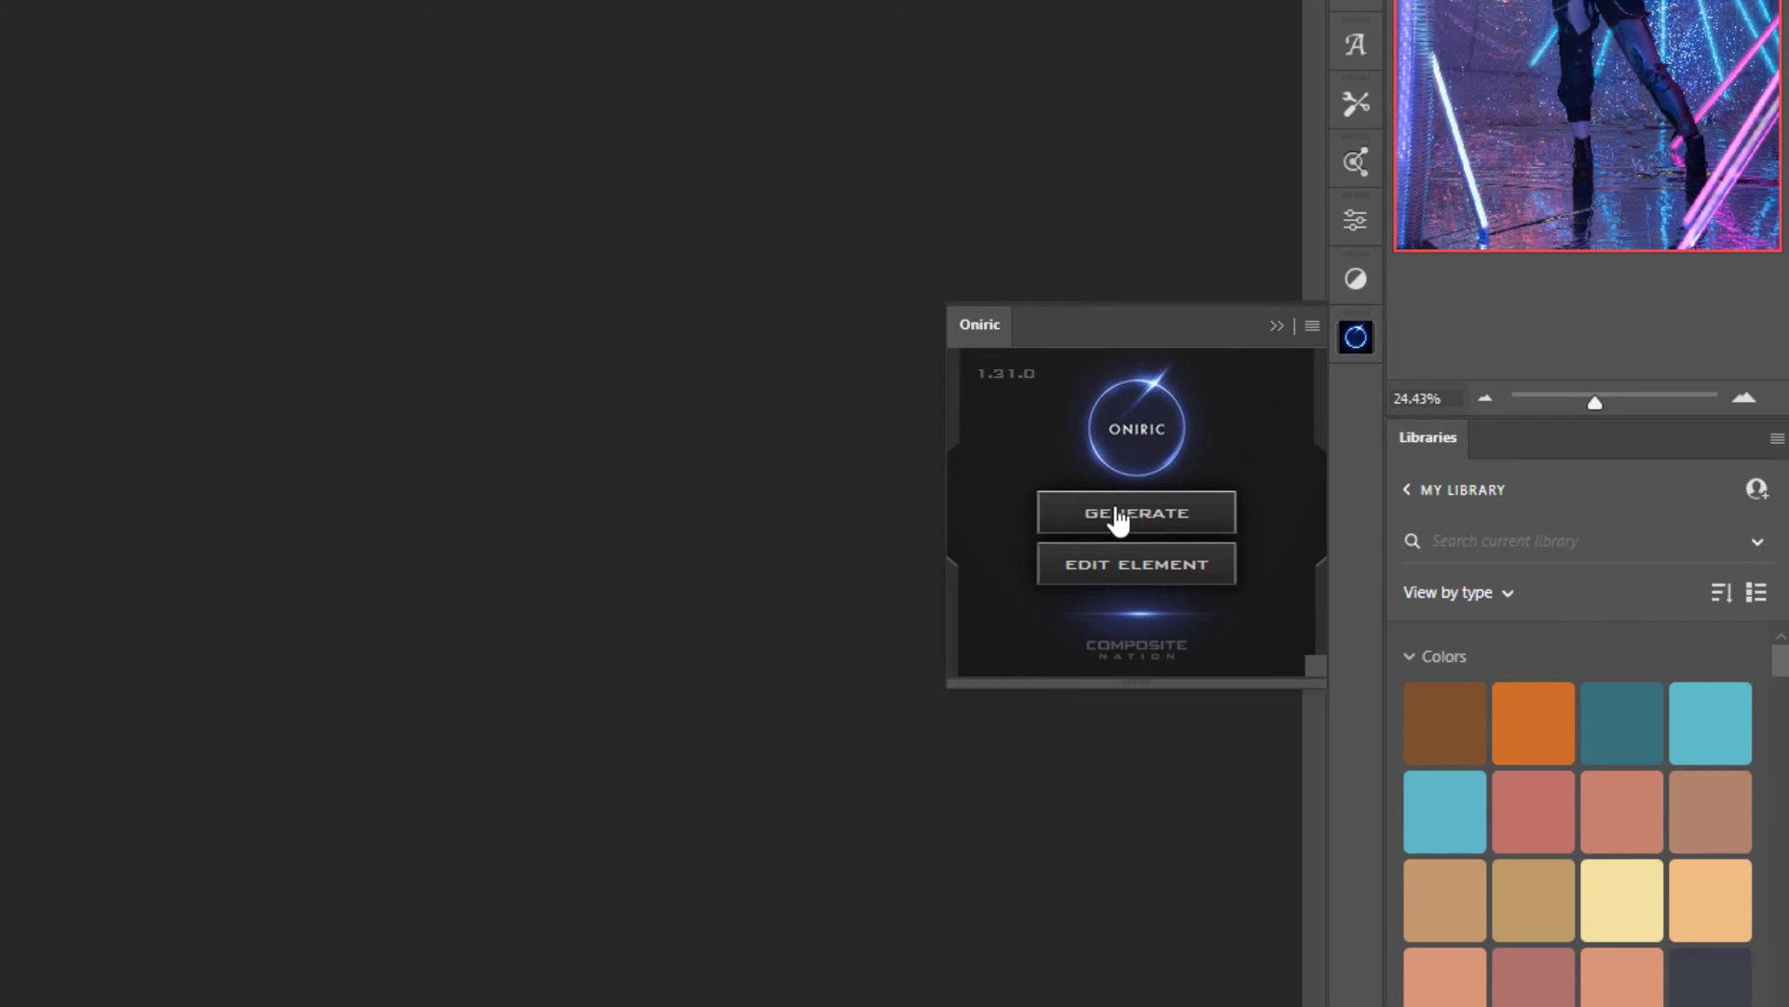
Generate an Oniric Diffuse glow and compare the image with its preview off and on
{"action": "left_click", "coordinate": [1119, 518]}
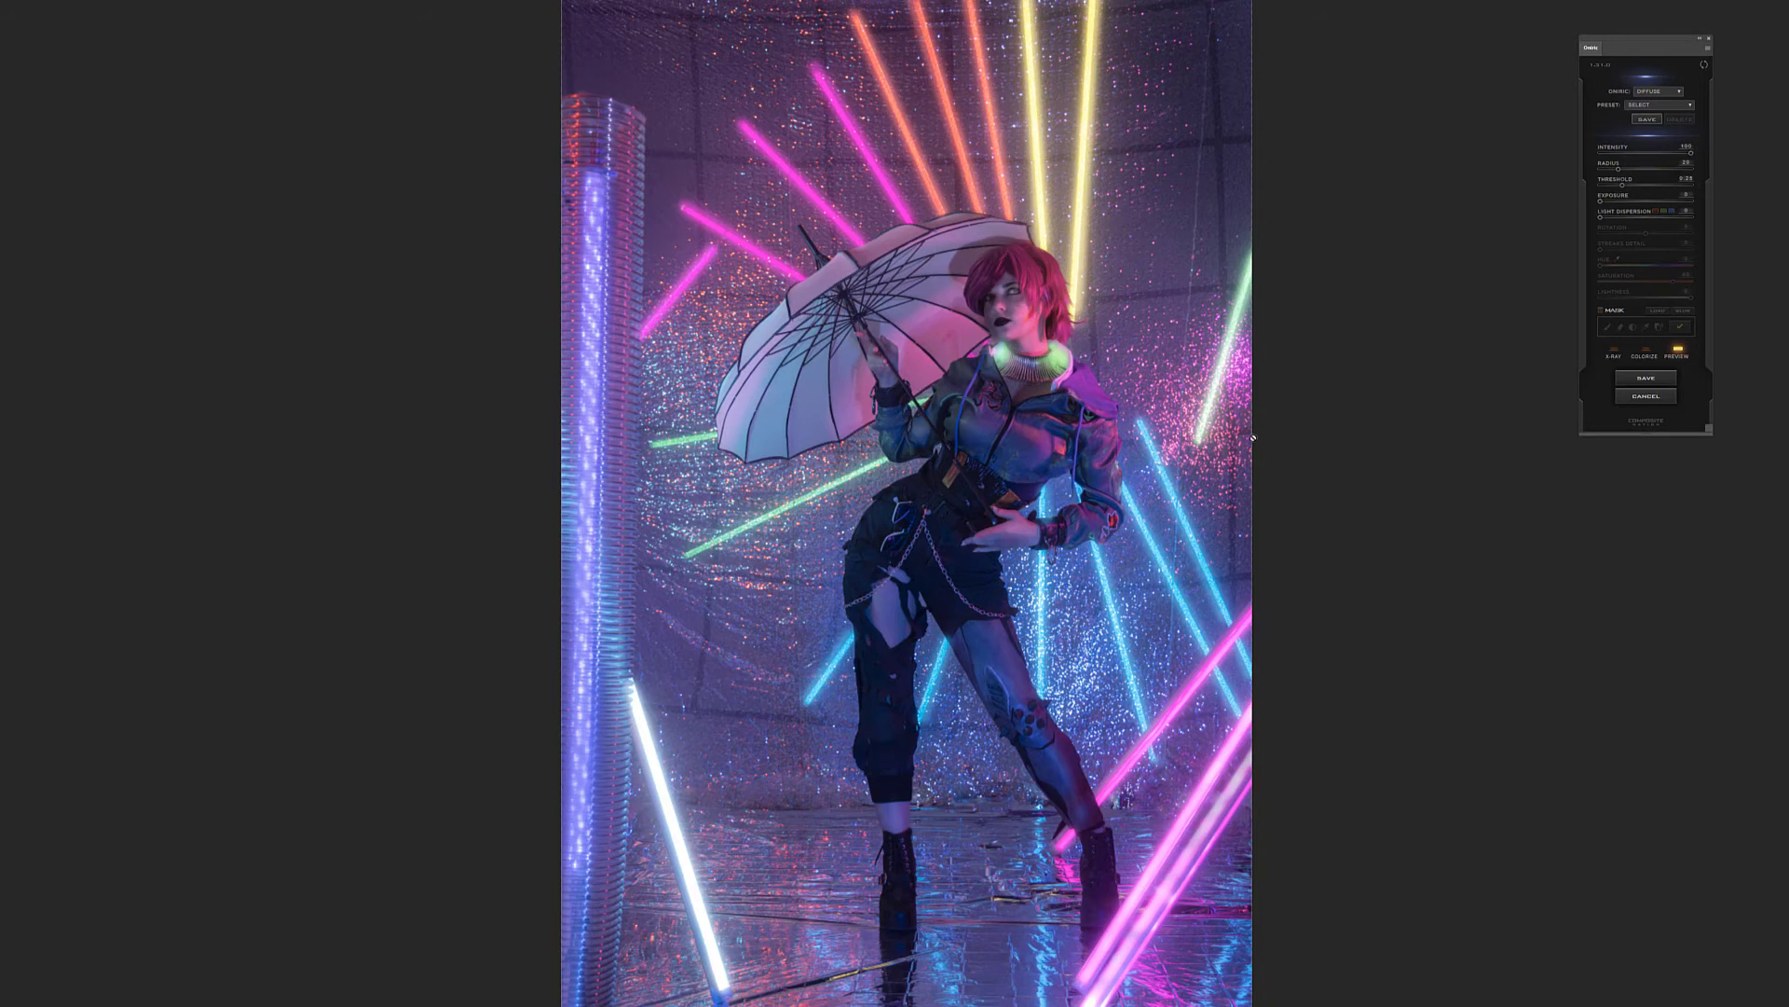
{"action": "left_click", "coordinate": [1678, 350]}
{"action": "left_click", "coordinate": [1678, 351]}
{"action": "left_click", "coordinate": [1677, 351]}
{"action": "left_click", "coordinate": [1678, 350]}
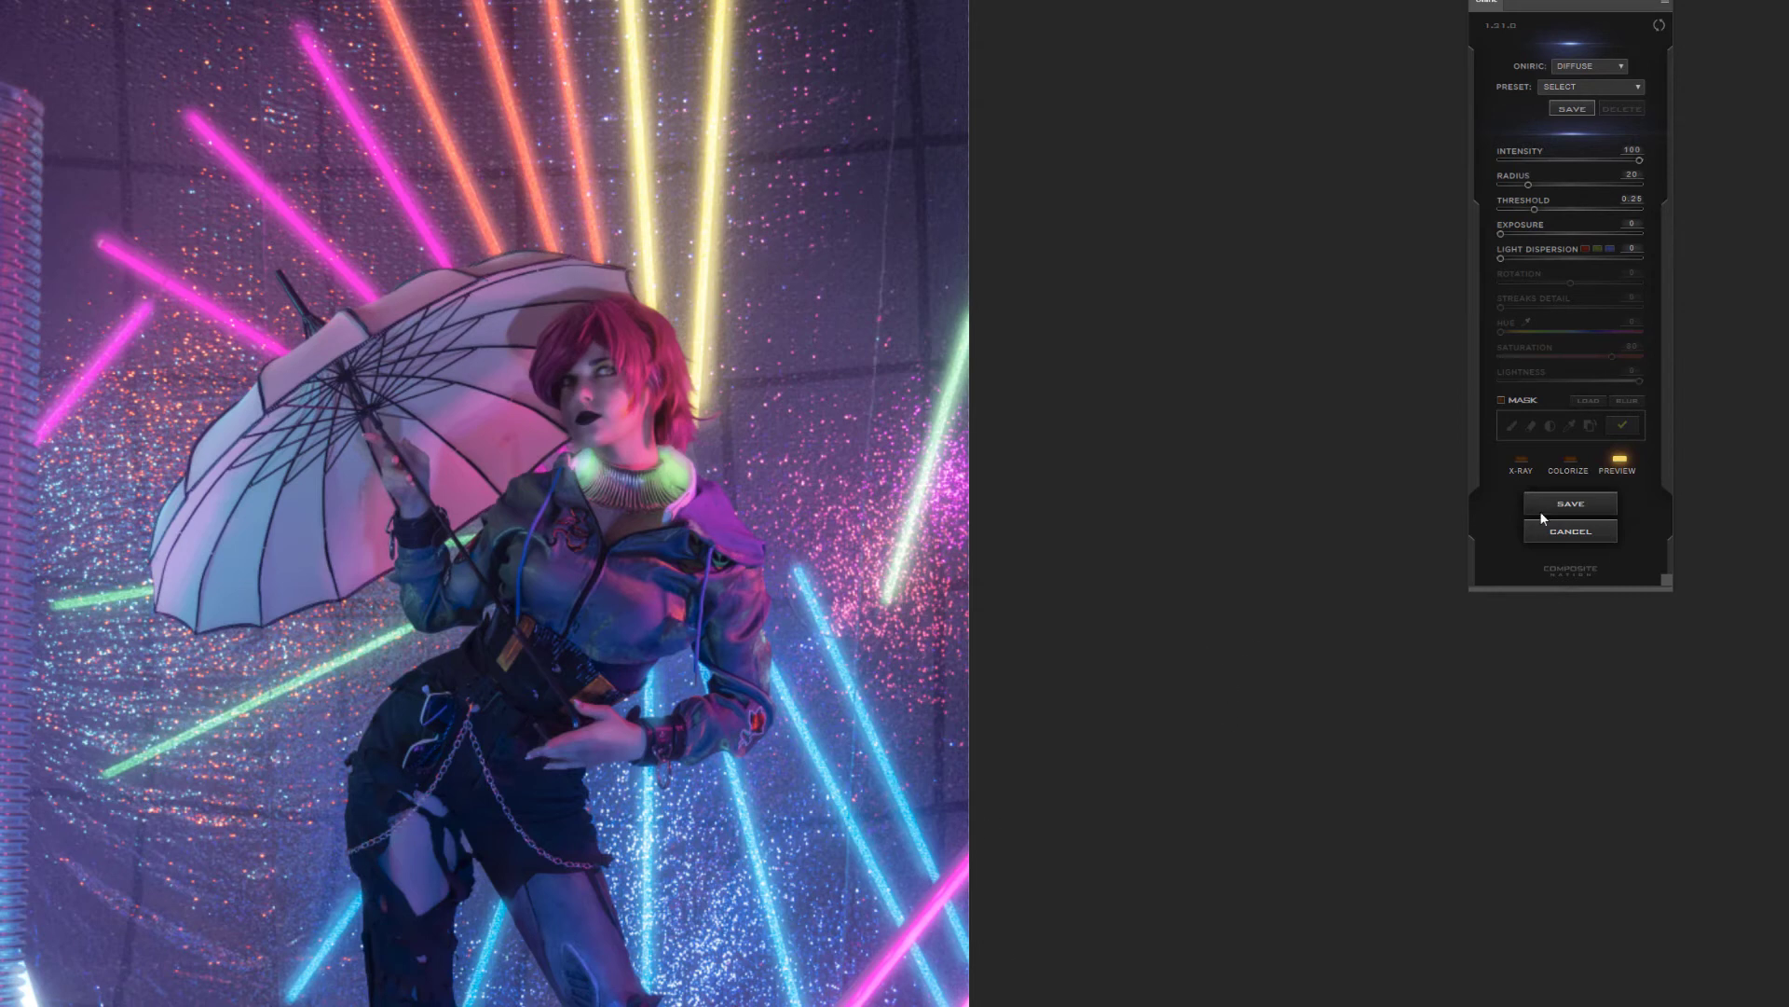
Enable the glow mask and paint over the magenta tubes at the photo's lower right with a smaller brush
{"action": "left_click", "coordinate": [1501, 400]}
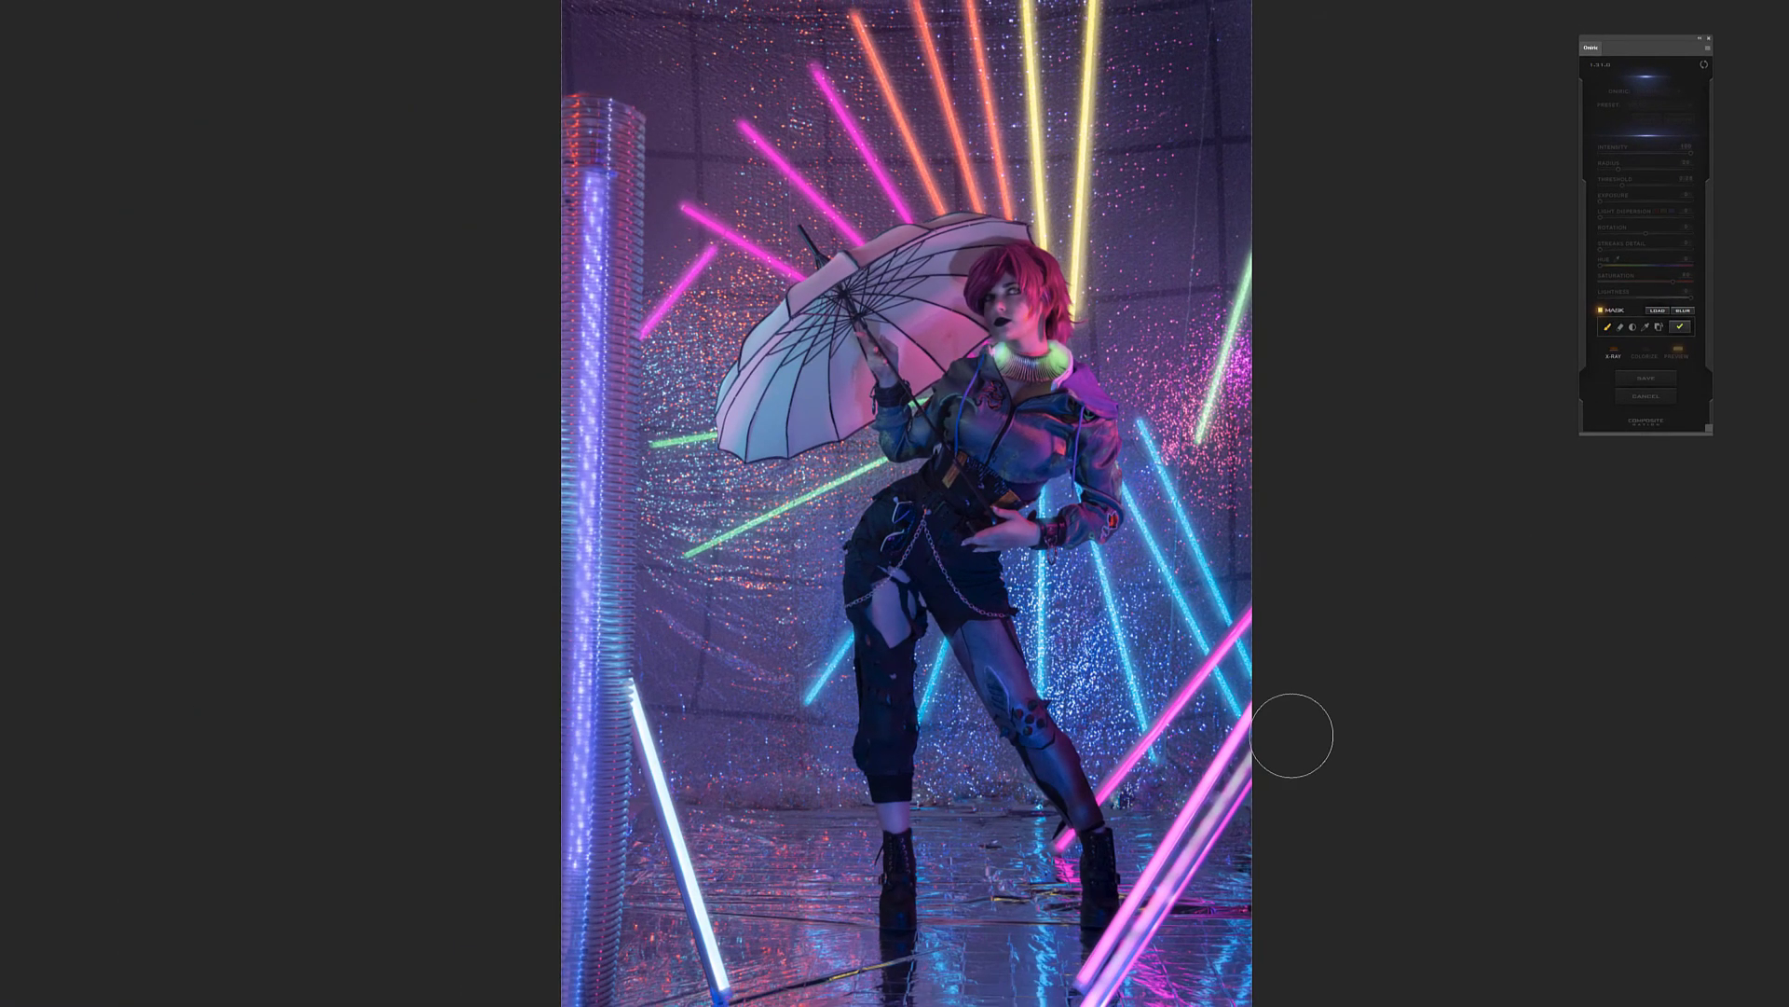
{"action": "key", "text": "bracketleft"}
{"action": "key", "text": "bracketleft"}
{"action": "key", "text": "bracketleft"}
{"action": "key", "text": "bracketleft"}
{"action": "key", "text": "bracketleft"}
{"action": "key", "text": "bracketleft"}
{"action": "mouse_move", "coordinate": [1255, 710]}
{"action": "left_mouse_down"}
{"action": "mouse_move", "coordinate": [1076, 984]}
{"action": "mouse_move", "coordinate": [1100, 995]}
{"action": "mouse_move", "coordinate": [1134, 958]}
{"action": "mouse_move", "coordinate": [1255, 748]}
{"action": "left_mouse_up"}
{"action": "left_click_drag", "start_coordinate": [1155, 966], "coordinate": [1159, 1004]}
{"action": "left_click_drag", "start_coordinate": [1046, 876], "coordinate": [1260, 608]}
{"action": "left_click_drag", "start_coordinate": [1171, 717], "coordinate": [1126, 803]}
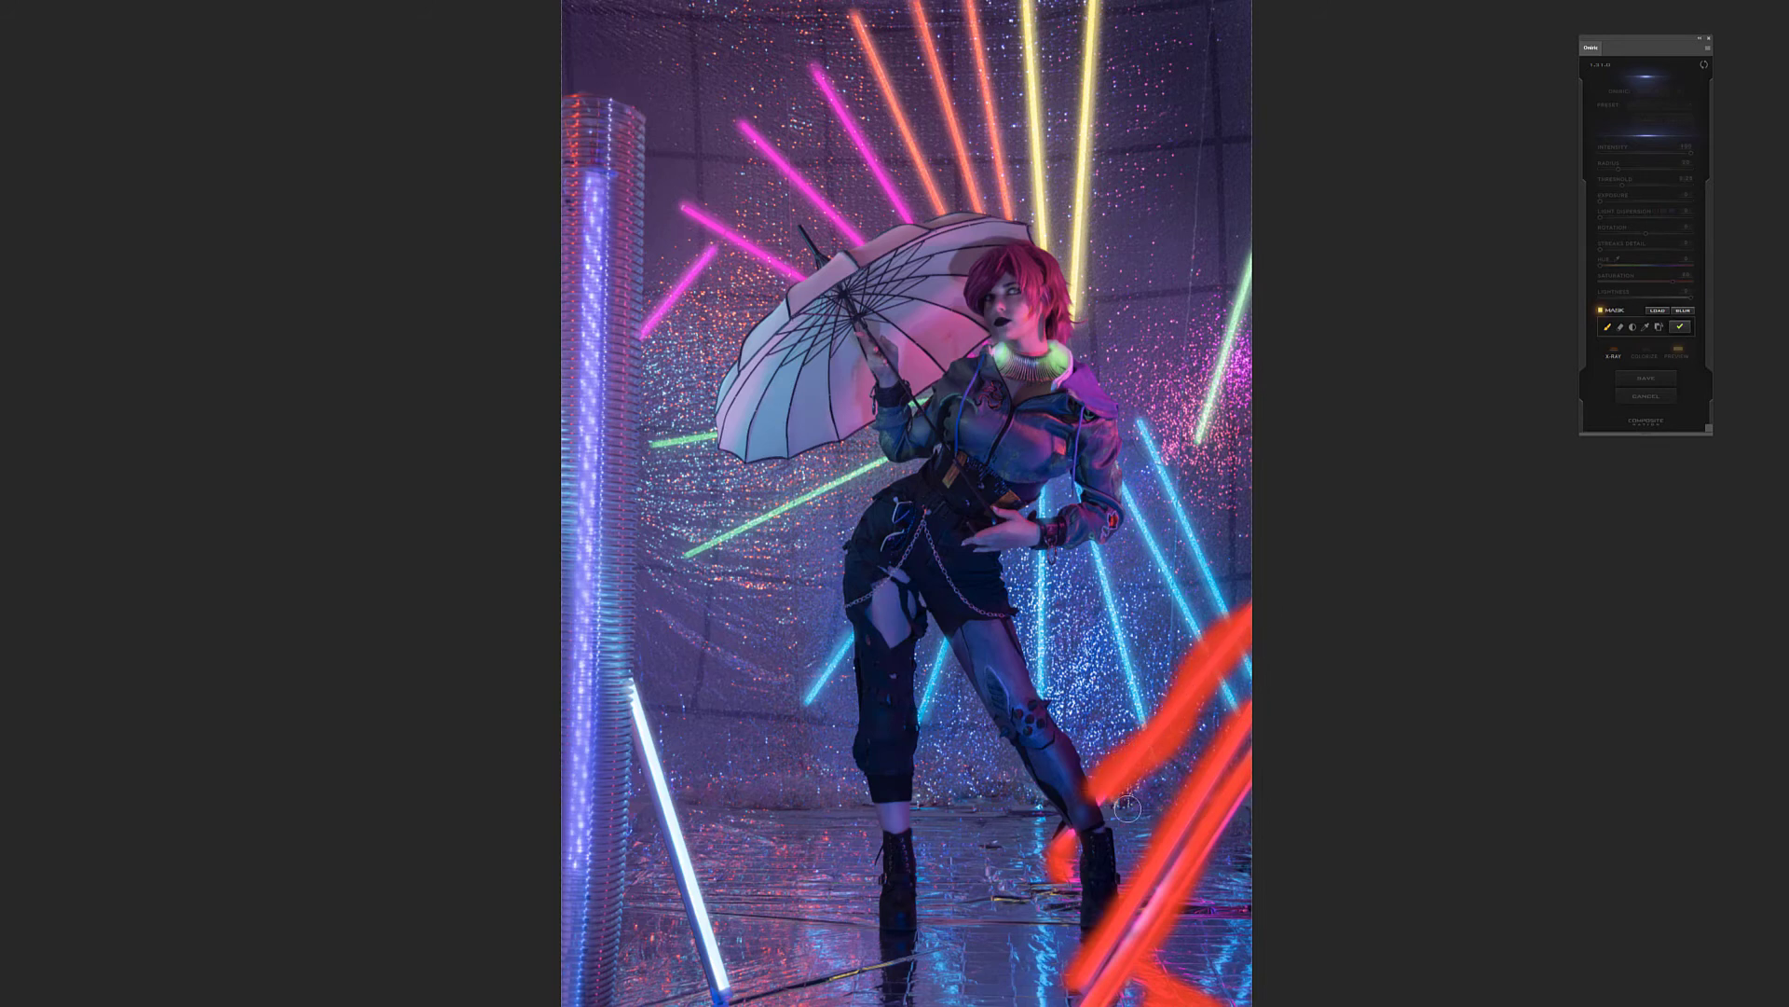
Undo the loose mask strokes and repaint the upper of the lower-right magenta tubes with a thin straight stroke
{"action": "left_click_drag", "start_coordinate": [718, 246], "coordinate": [645, 321]}
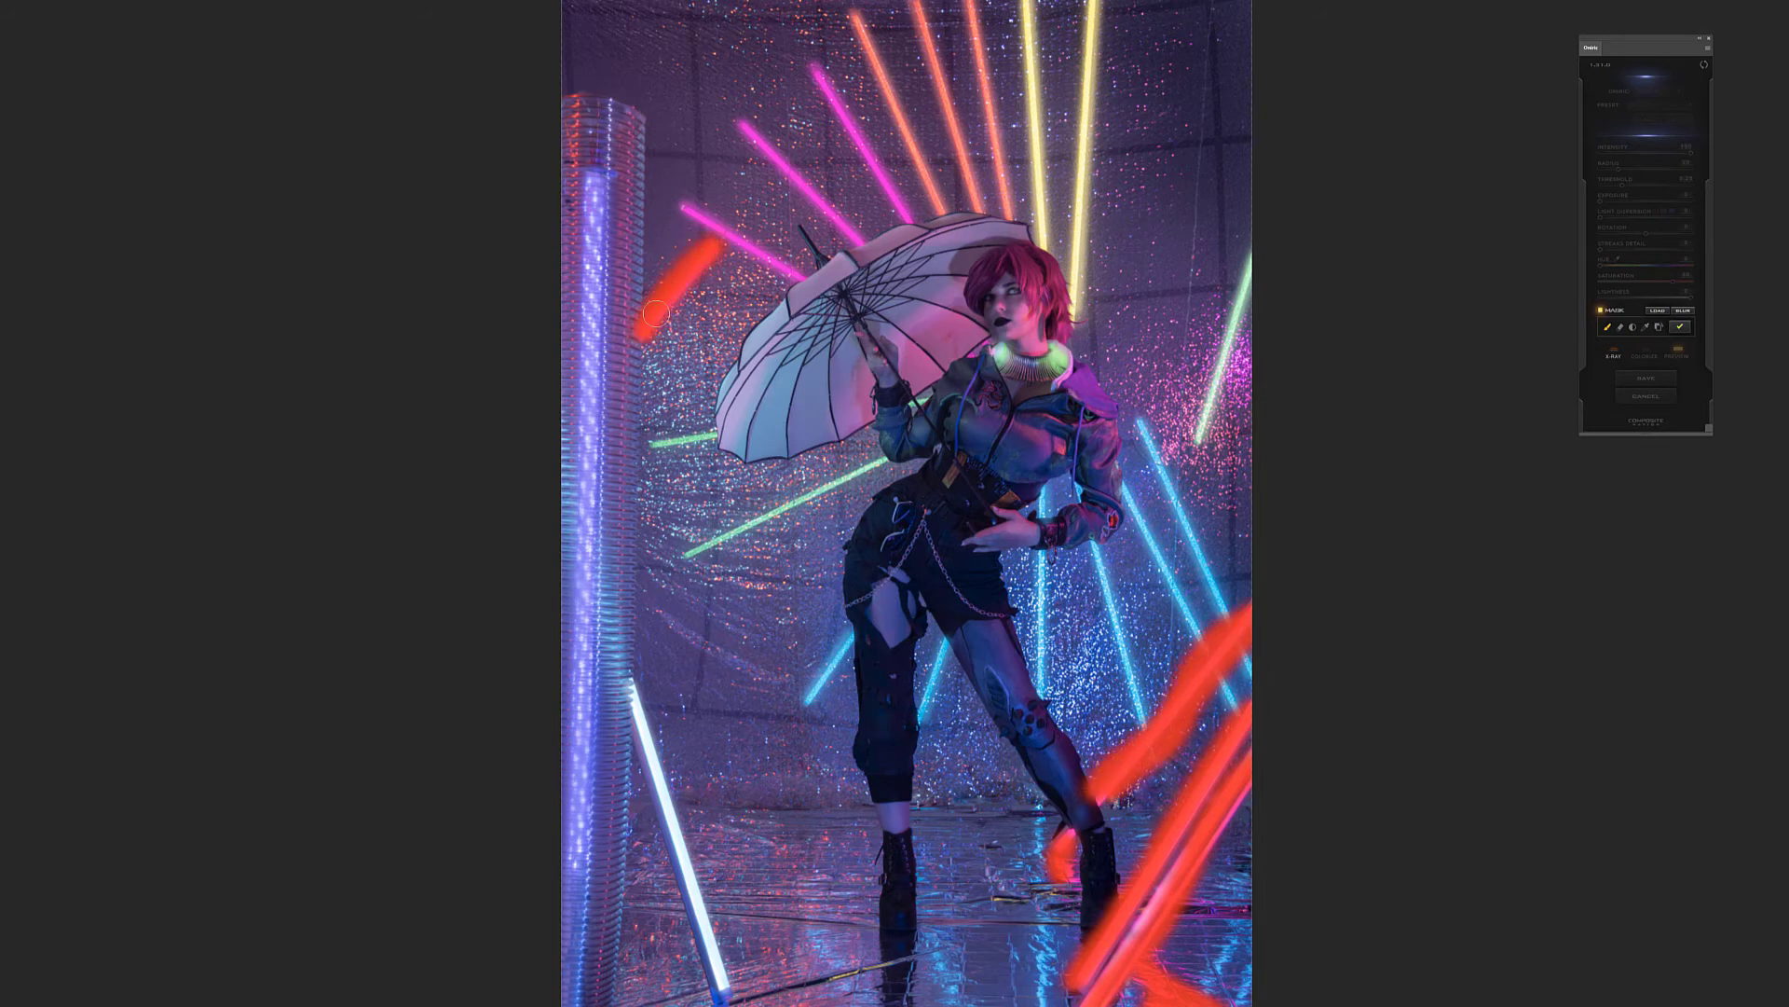
{"action": "key", "text": "ctrl+z"}
{"action": "key", "text": "ctrl+z"}
{"action": "key", "text": "ctrl+z"}
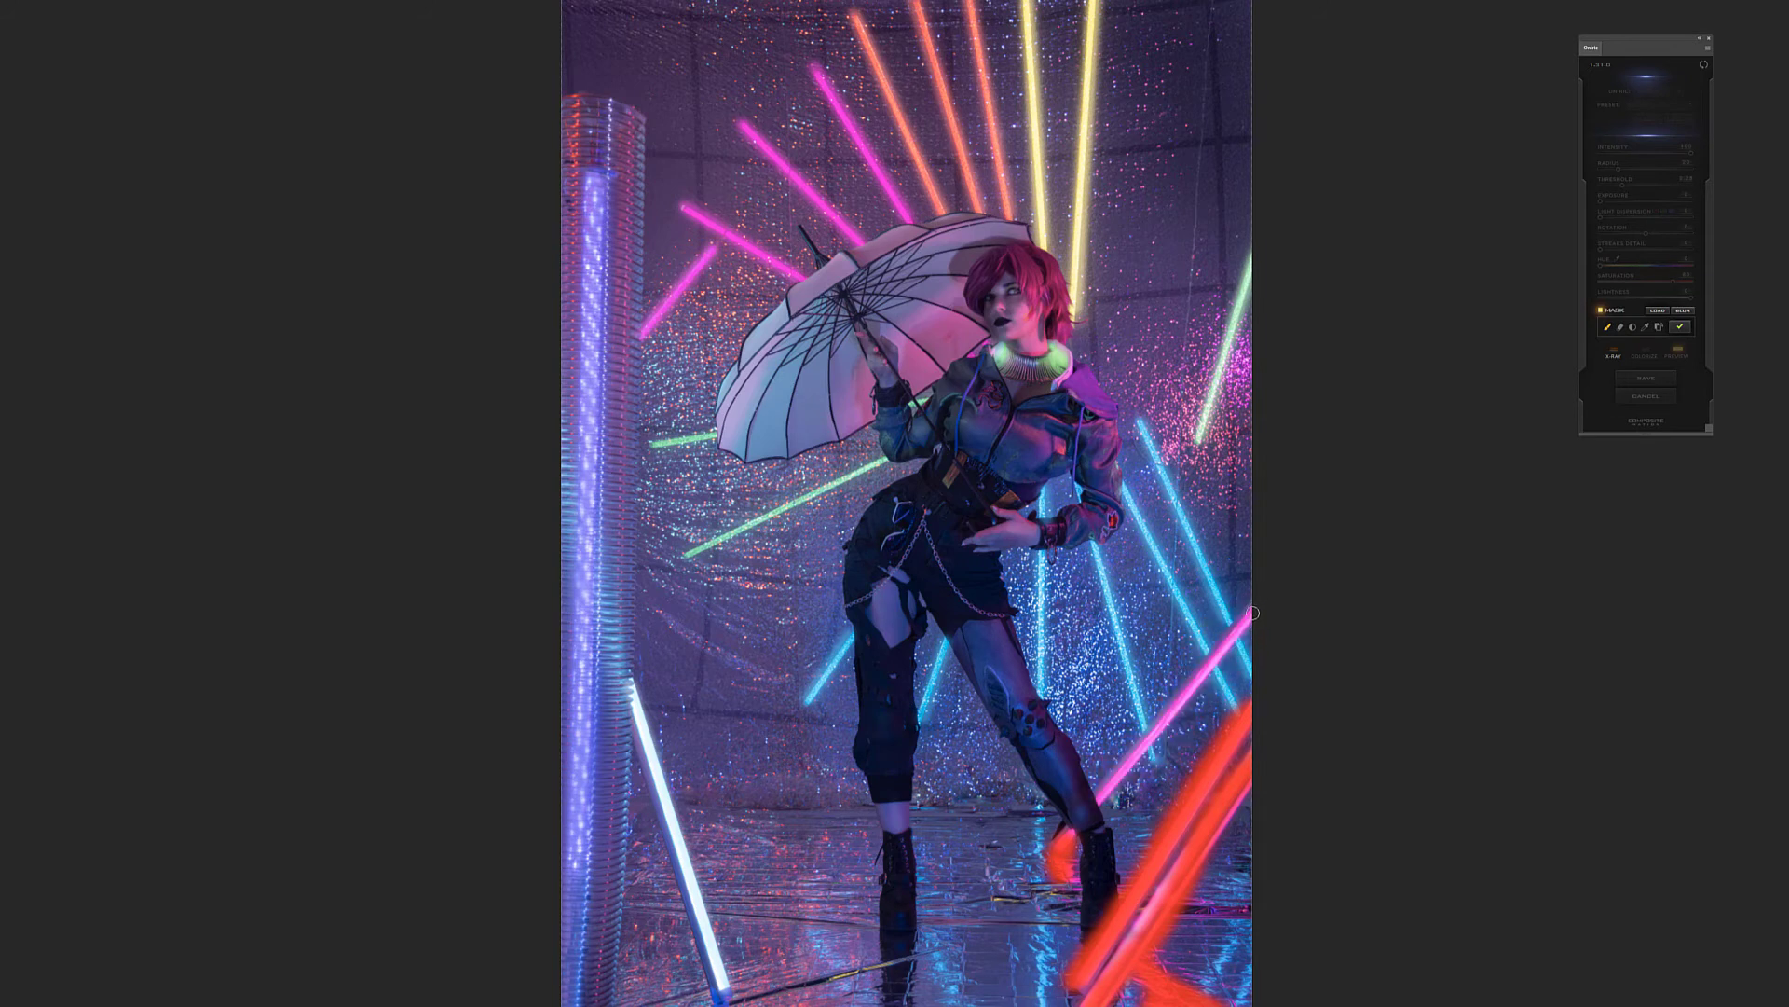
{"action": "left_click", "coordinate": [1099, 800], "text": "shift"}
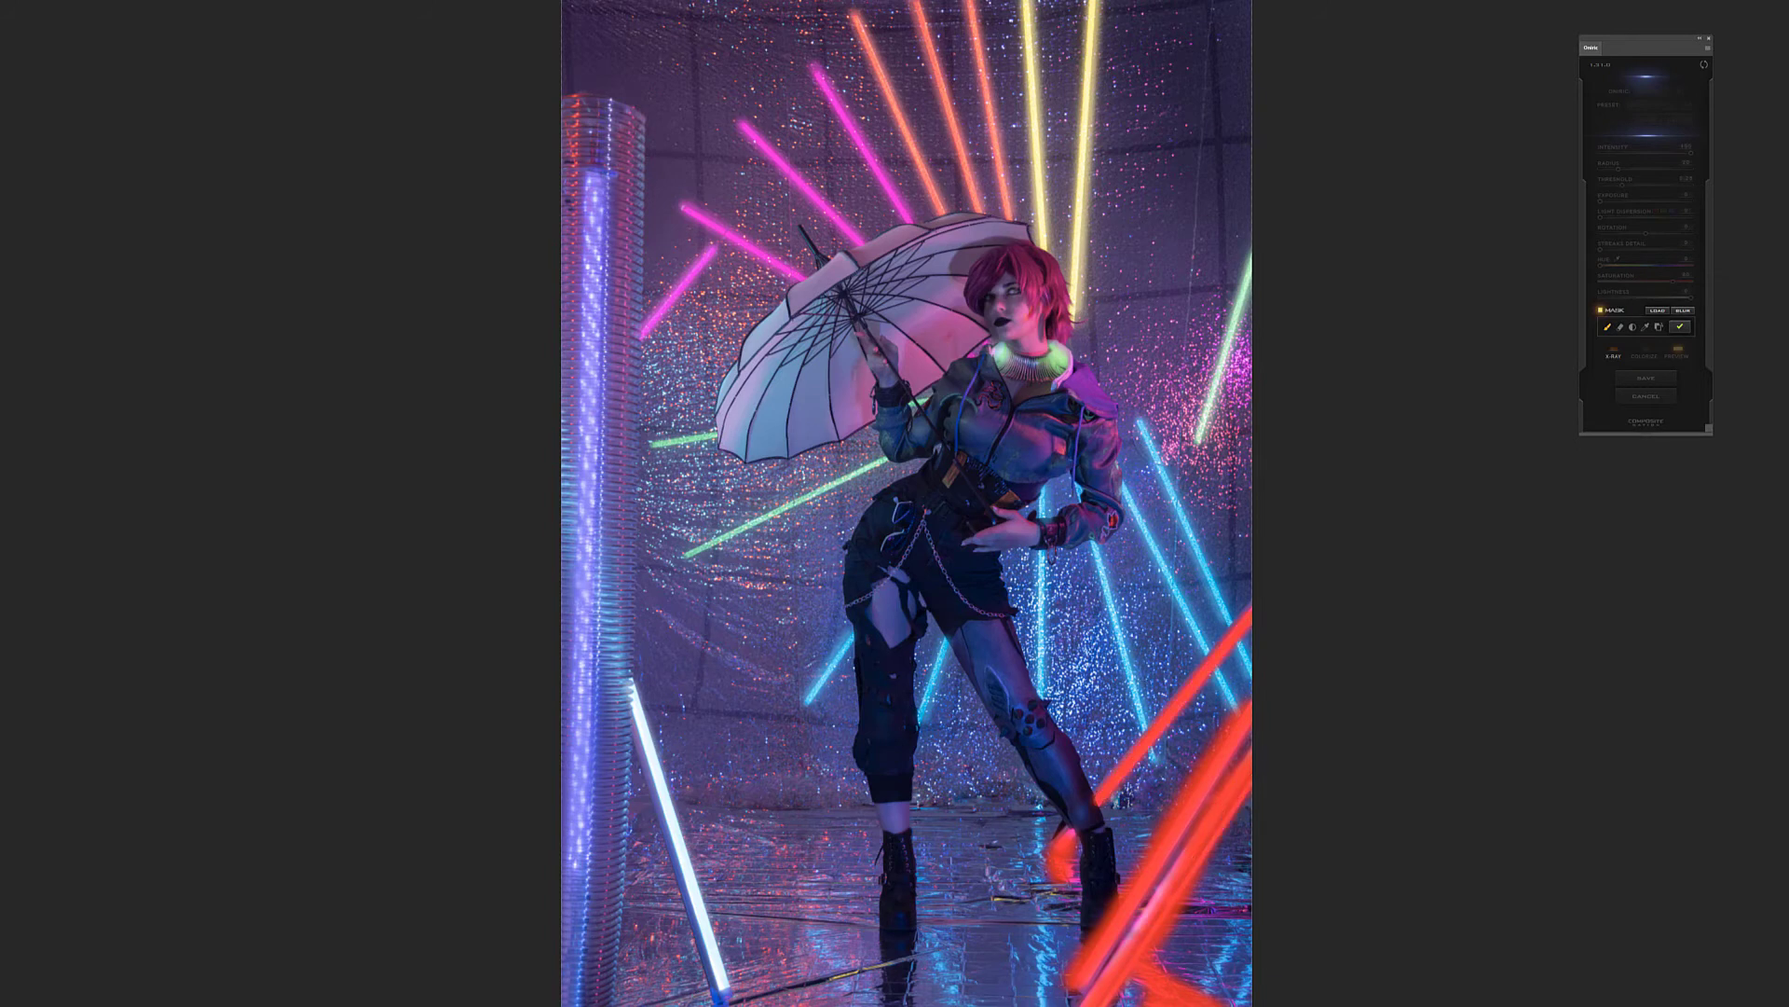
Mask the four magenta tubes at the photo's upper left with straight strokes along their lengths
{"action": "left_click", "coordinate": [682, 204]}
{"action": "left_click", "coordinate": [795, 272], "text": "shift"}
{"action": "left_click", "coordinate": [713, 247]}
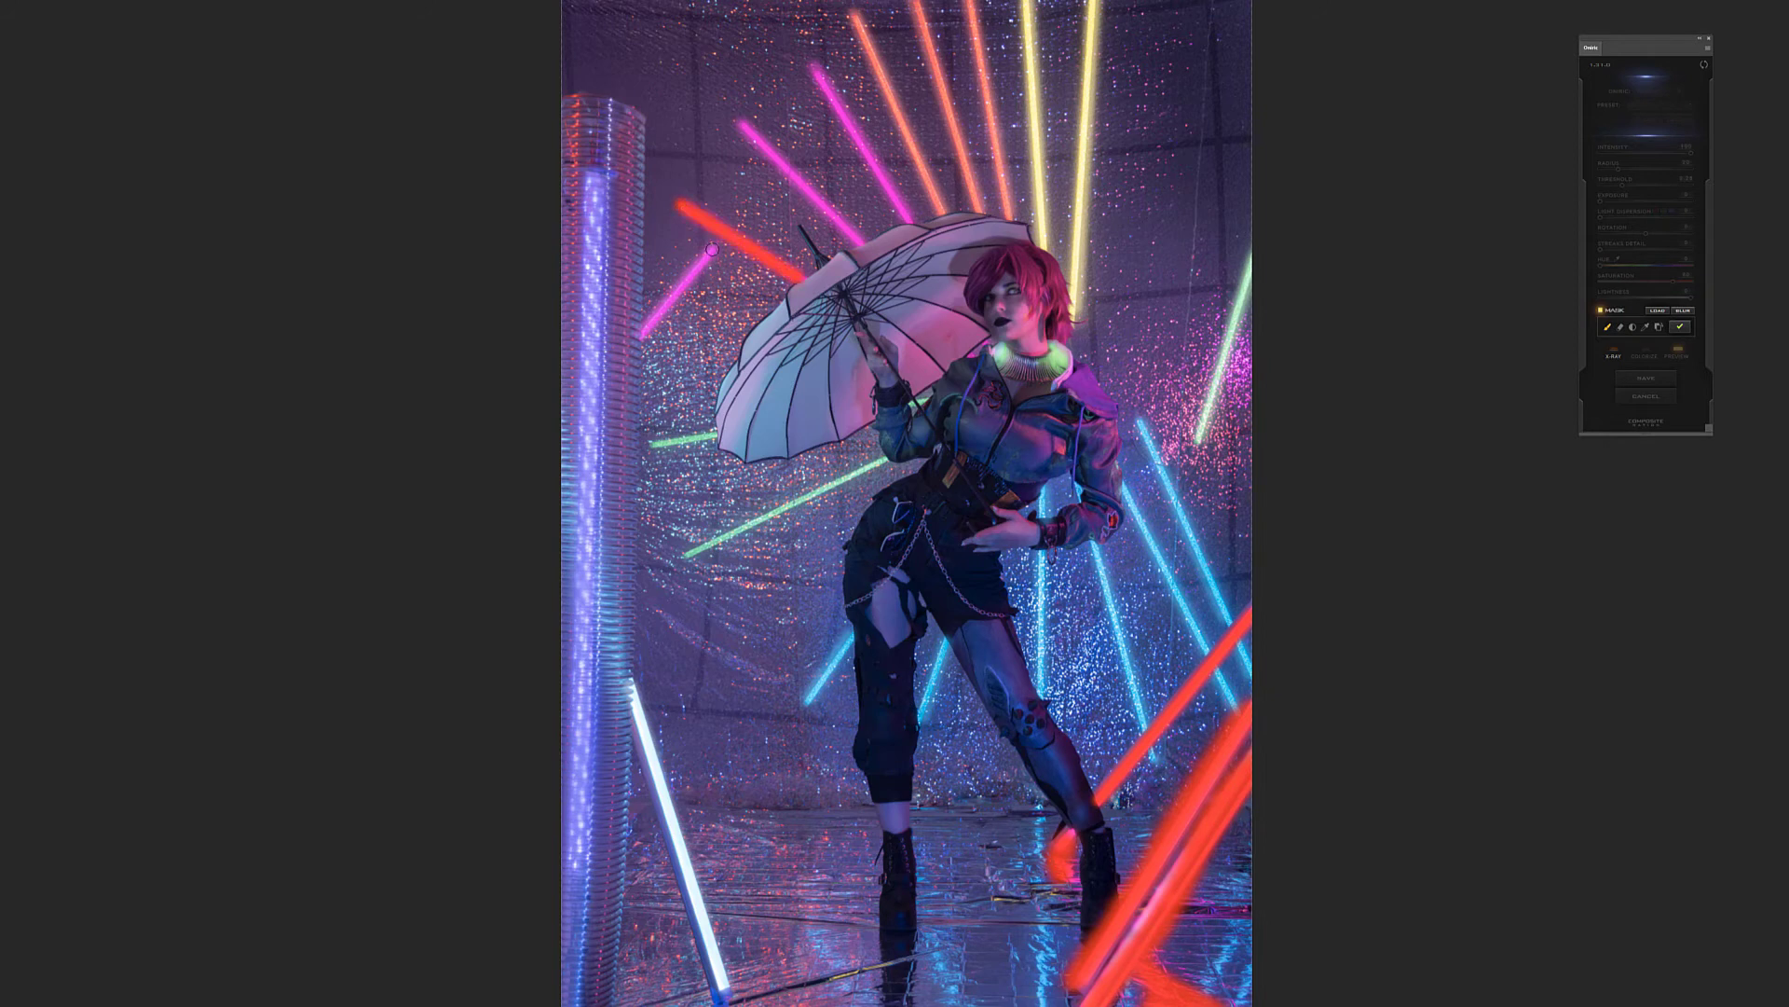
{"action": "left_click", "coordinate": [642, 335], "text": "shift"}
{"action": "left_click", "coordinate": [742, 124]}
{"action": "left_click", "coordinate": [862, 242], "text": "shift"}
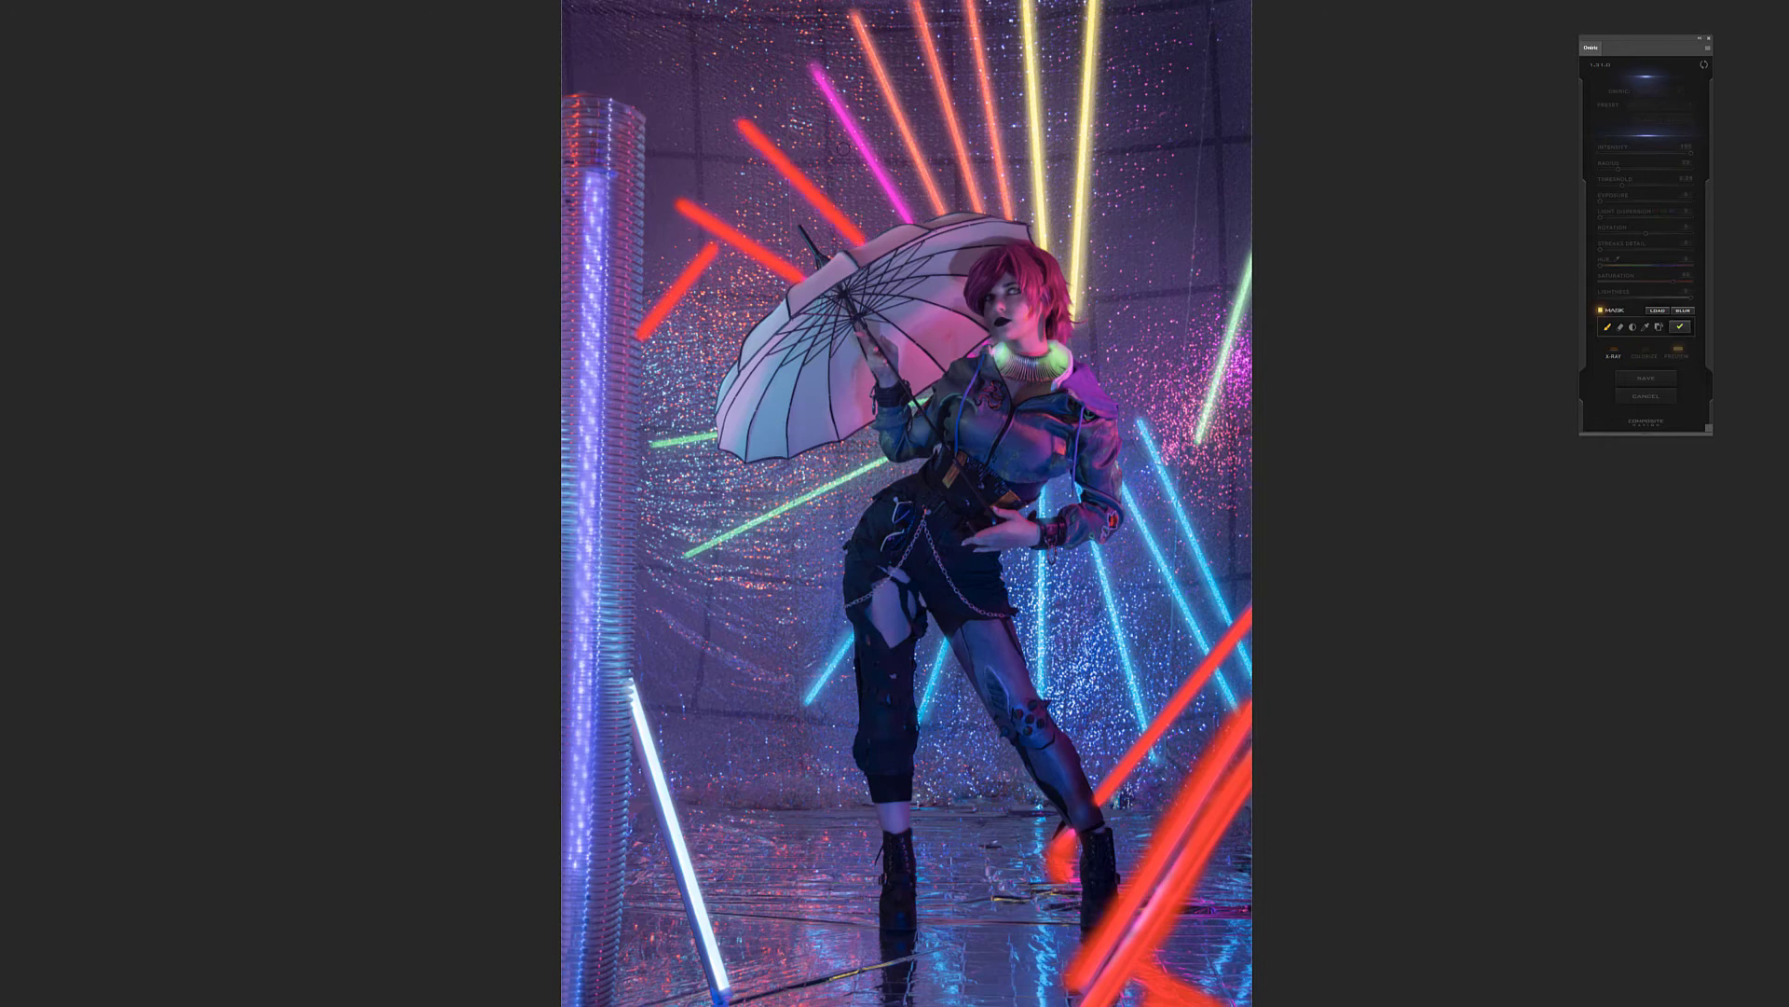
{"action": "left_click", "coordinate": [812, 64]}
{"action": "left_click", "coordinate": [910, 220], "text": "shift"}
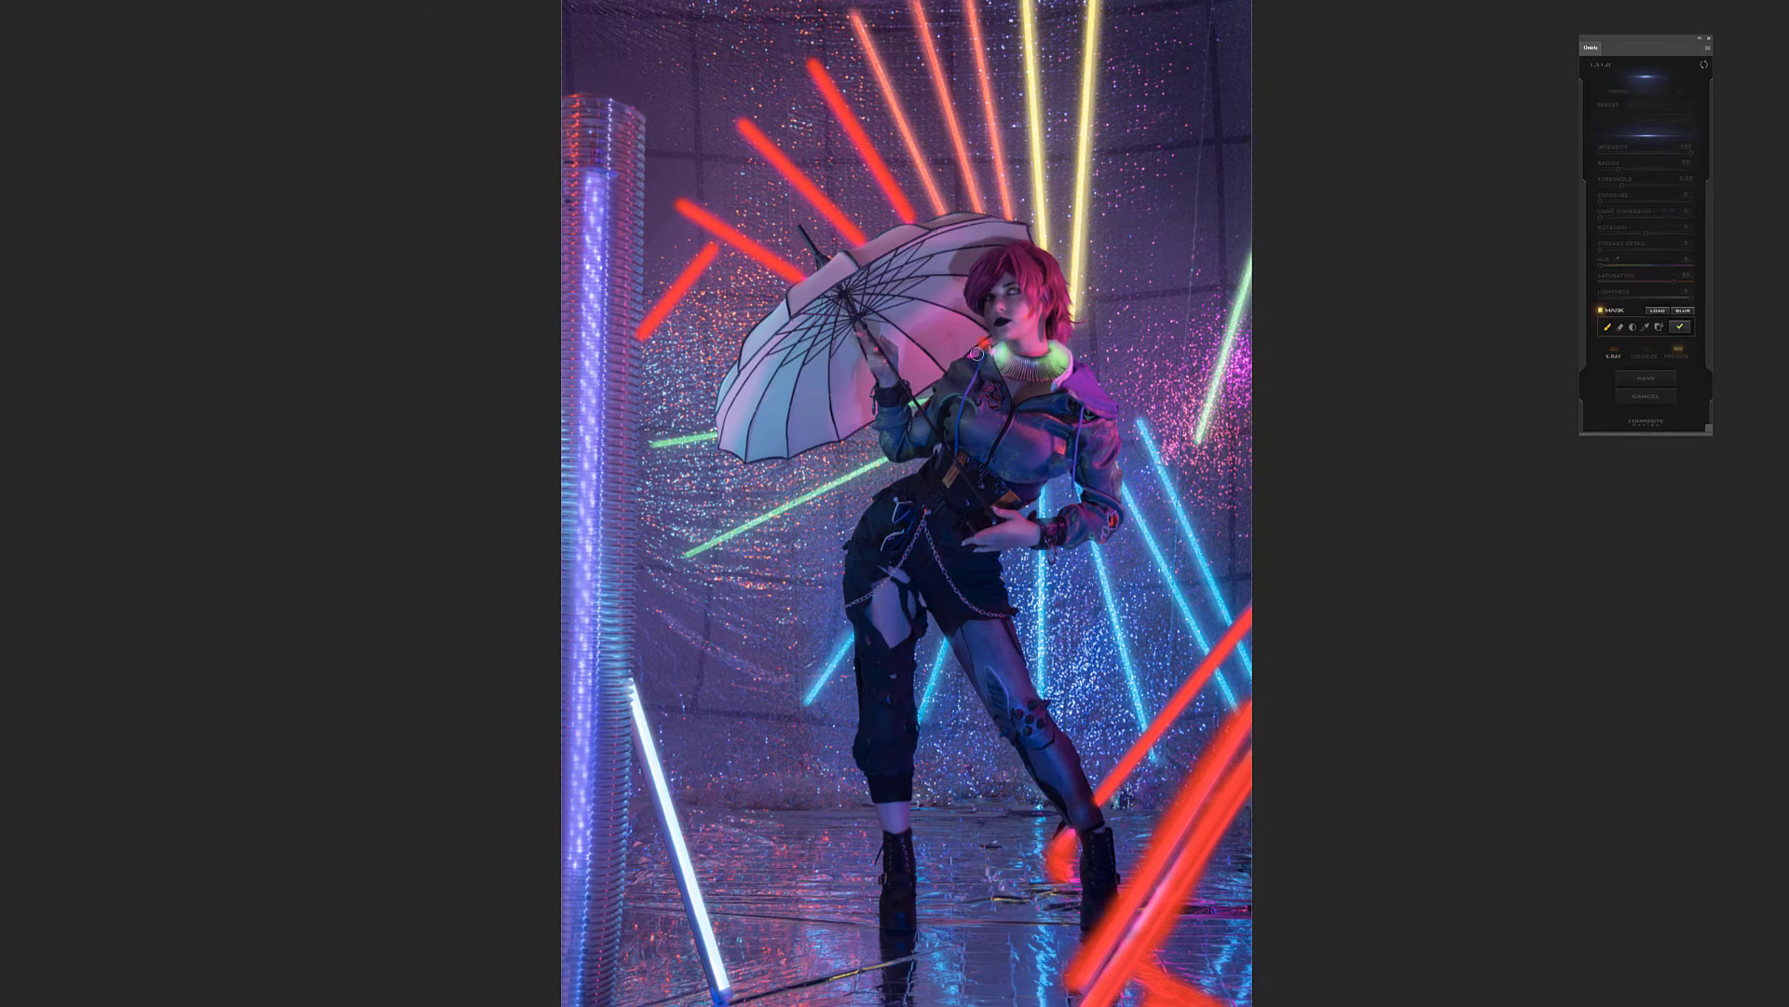
Mask the umbrella's inner area beside the model's face with an enlarged brush, and shrink the brush again
{"action": "key", "text": "]"}
{"action": "key", "text": "]"}
{"action": "key", "text": "]"}
{"action": "key", "text": "]"}
{"action": "key", "text": "]"}
{"action": "key", "text": "]"}
{"action": "key", "text": "]"}
{"action": "key", "text": "]"}
{"action": "mouse_move", "coordinate": [951, 322]}
{"action": "left_mouse_down"}
{"action": "mouse_move", "coordinate": [915, 368]}
{"action": "mouse_move", "coordinate": [955, 316]}
{"action": "mouse_move", "coordinate": [915, 323]}
{"action": "mouse_move", "coordinate": [952, 303]}
{"action": "left_mouse_up"}
{"action": "key", "text": "["}
{"action": "key", "text": "["}
{"action": "key", "text": "["}
{"action": "key", "text": "["}
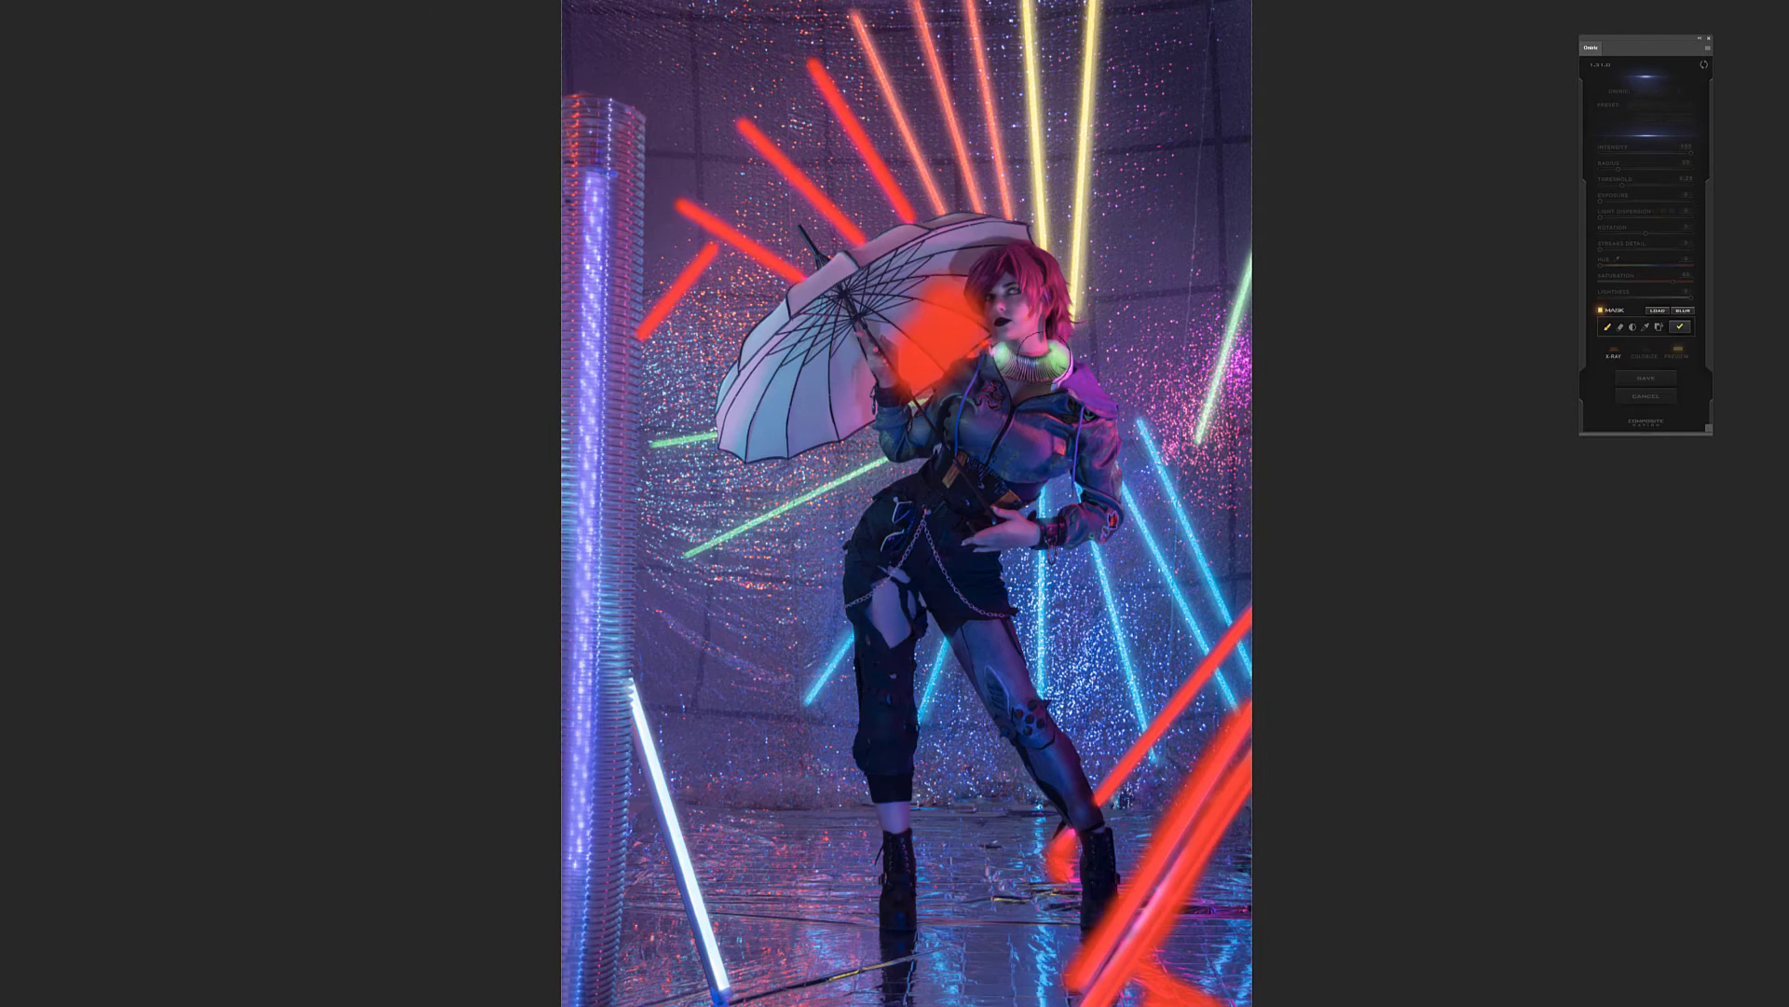
Mask the jacket's chest and shoulder and the pink glitter around the green tube at right, and apply the mask
{"action": "left_click_drag", "start_coordinate": [1058, 438], "coordinate": [1051, 452]}
{"action": "left_click_drag", "start_coordinate": [1086, 374], "coordinate": [1106, 397]}
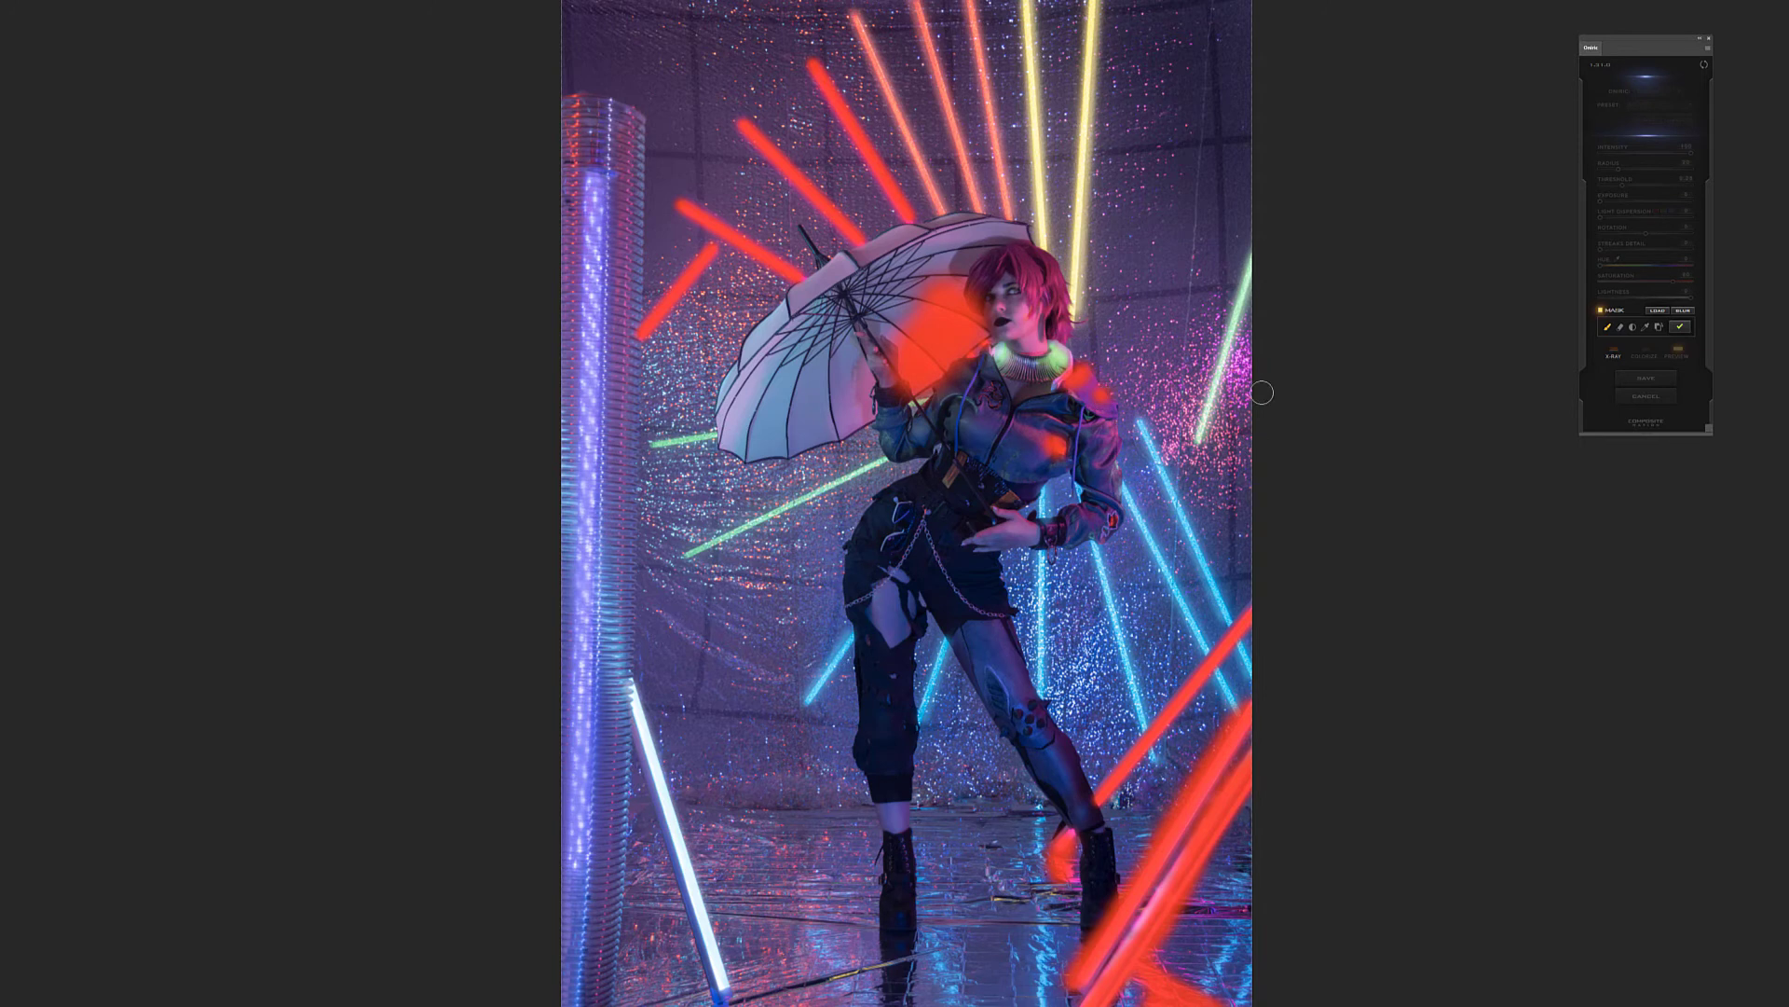
{"action": "left_click_drag", "start_coordinate": [1249, 352], "coordinate": [1237, 431]}
{"action": "left_click_drag", "start_coordinate": [1197, 331], "coordinate": [1172, 408]}
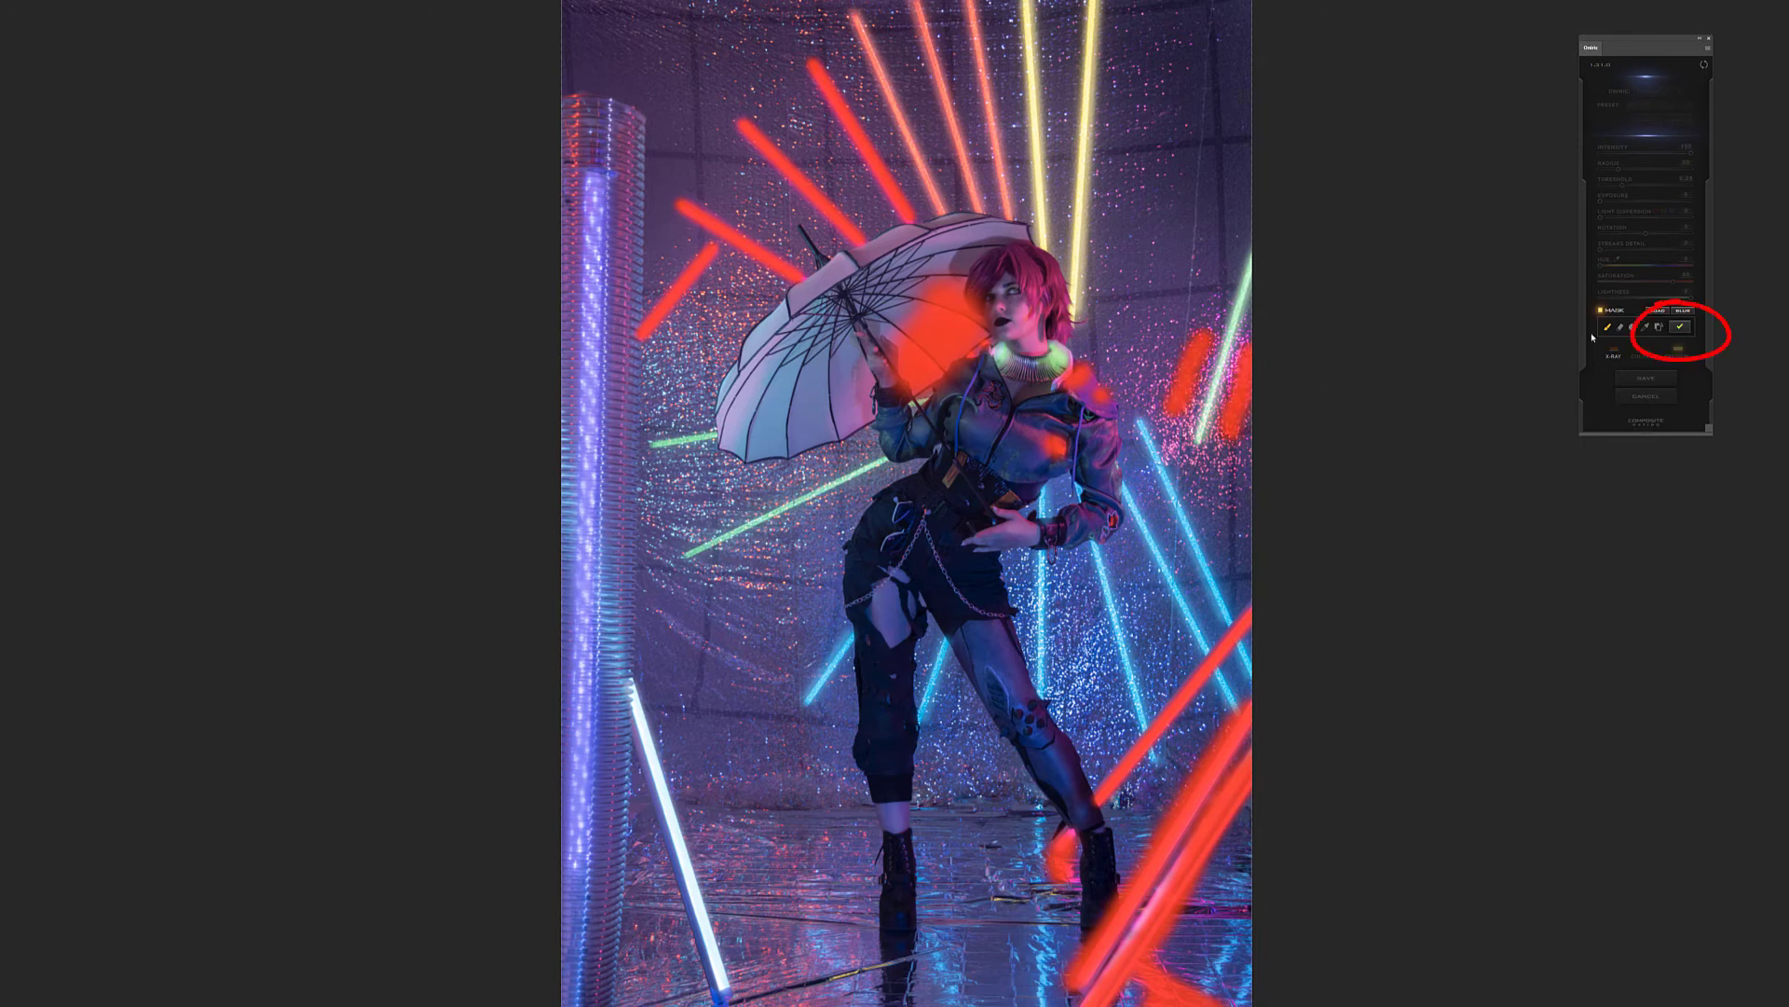
{"action": "left_click", "coordinate": [1683, 328]}
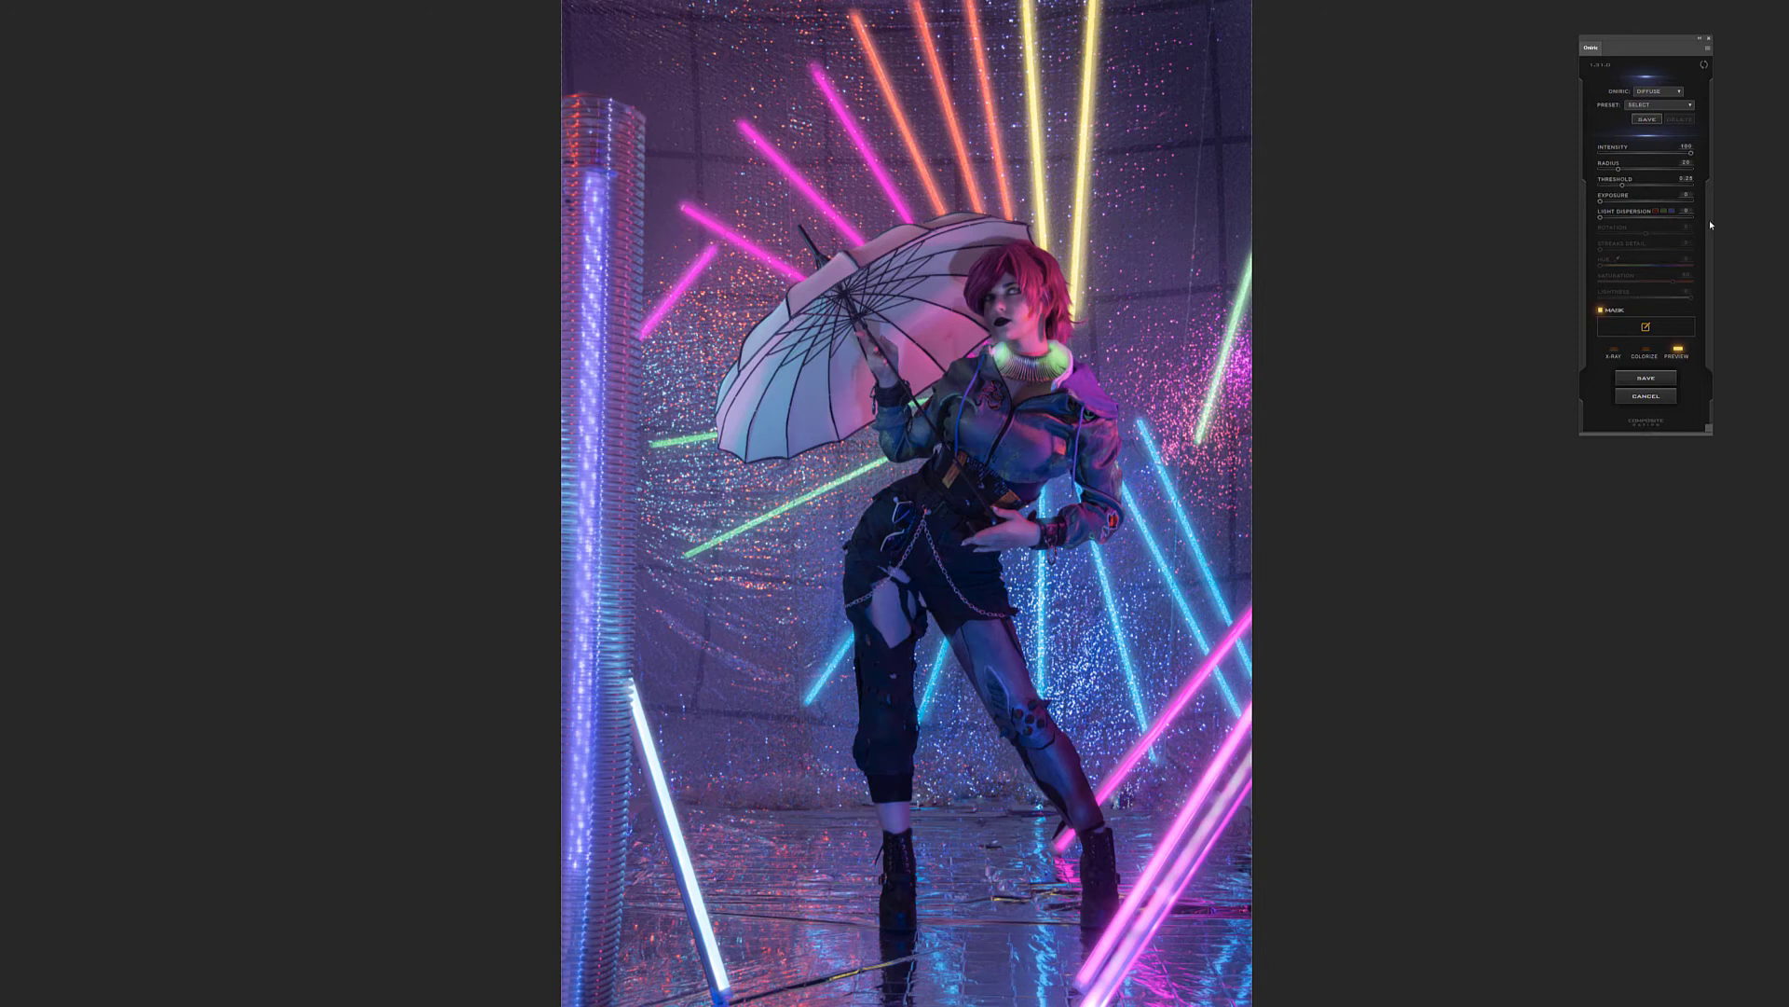
Colorize the masked glow with a purple hue of 281, set its threshold to 0.43 and increase its radius
{"action": "left_click", "coordinate": [1651, 351]}
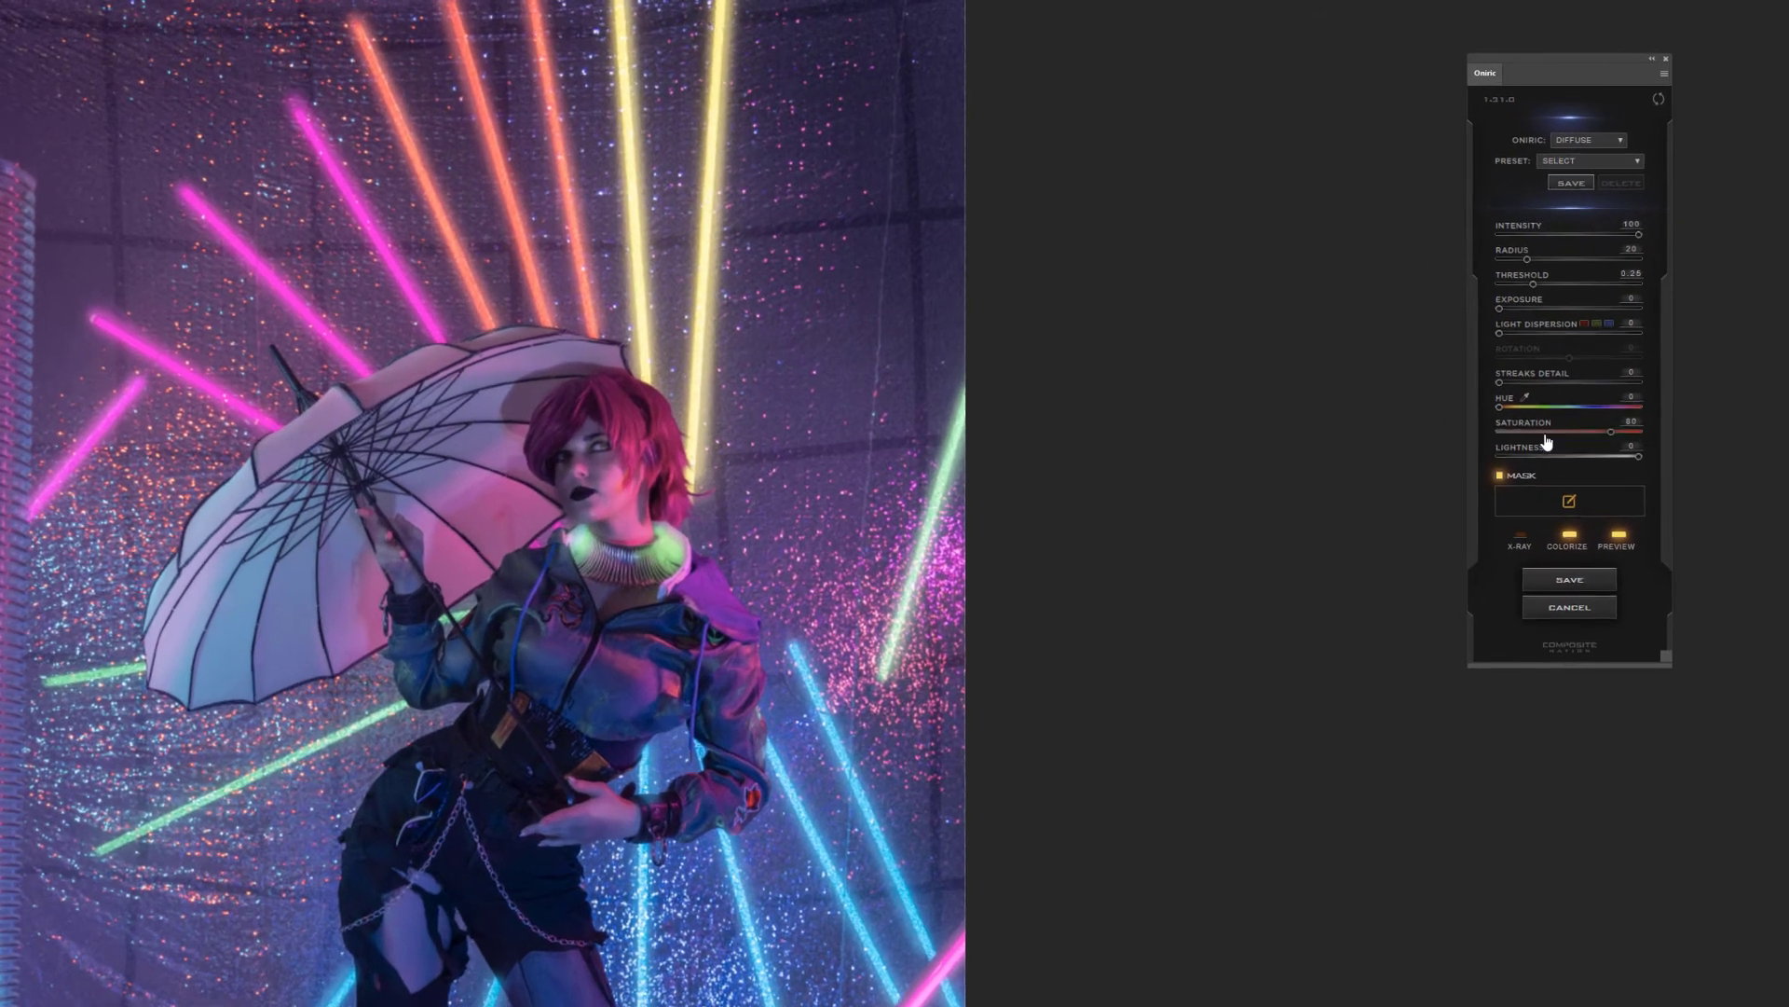
{"action": "left_click_drag", "start_coordinate": [1499, 407], "coordinate": [1612, 410]}
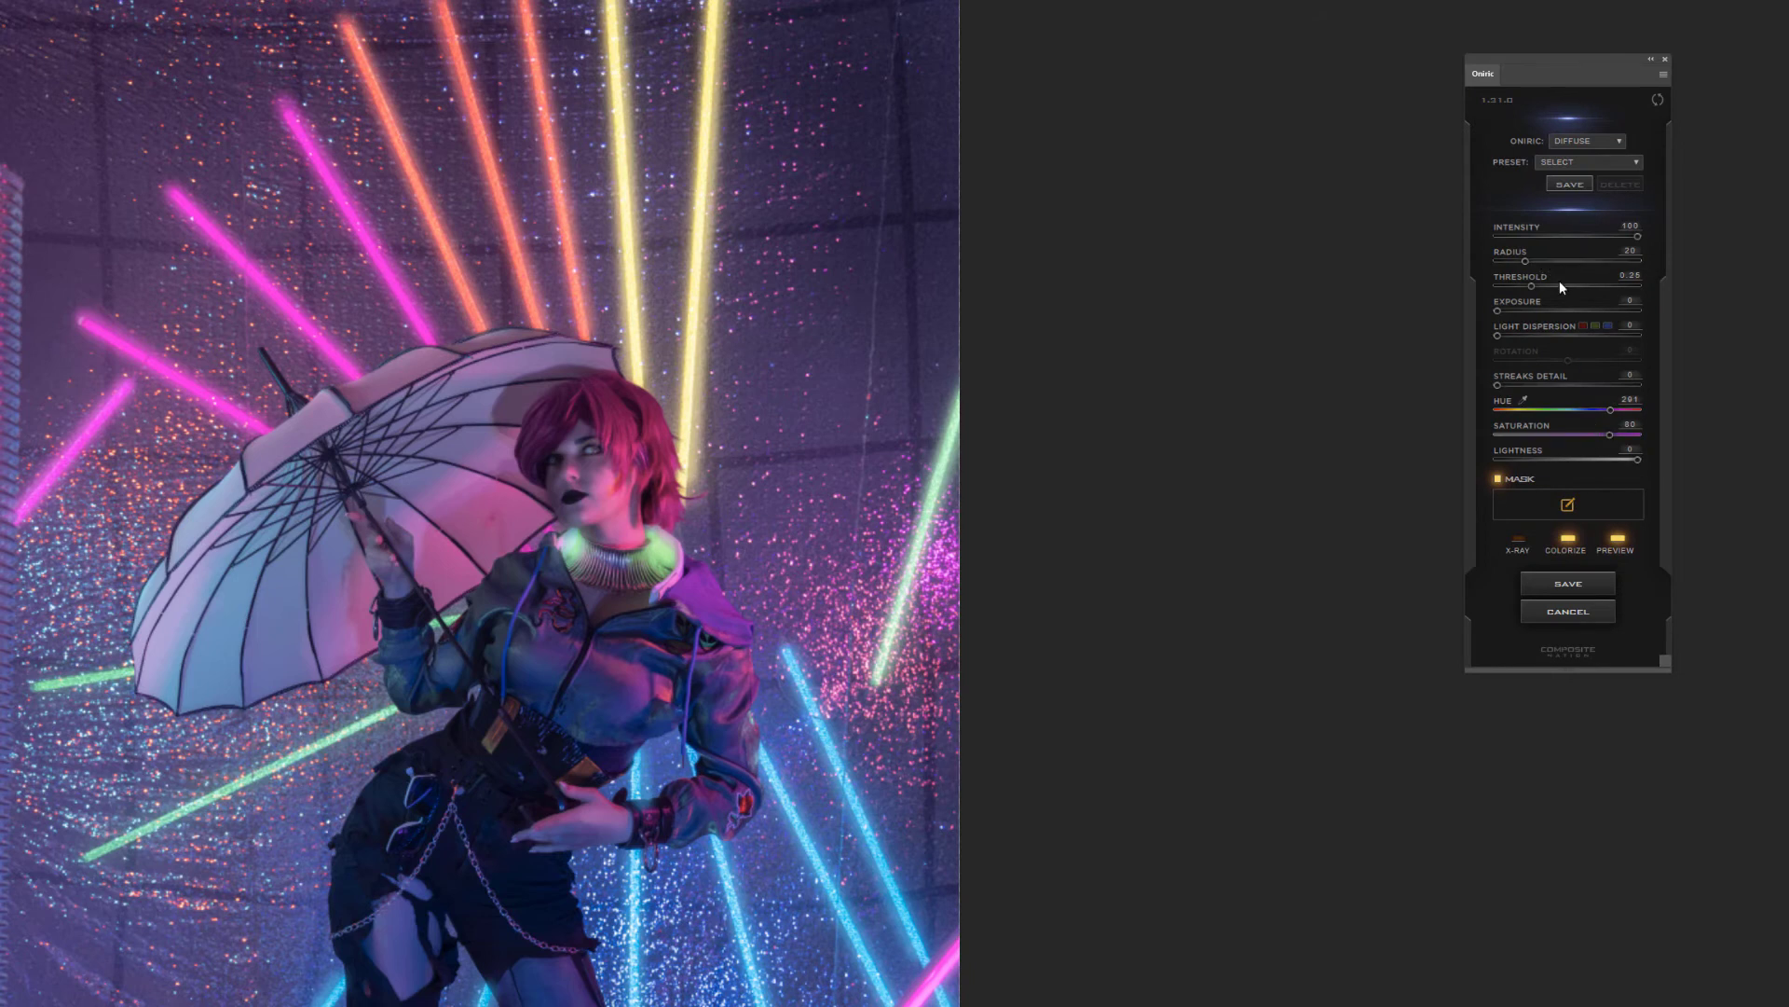
{"action": "left_click", "coordinate": [1590, 287]}
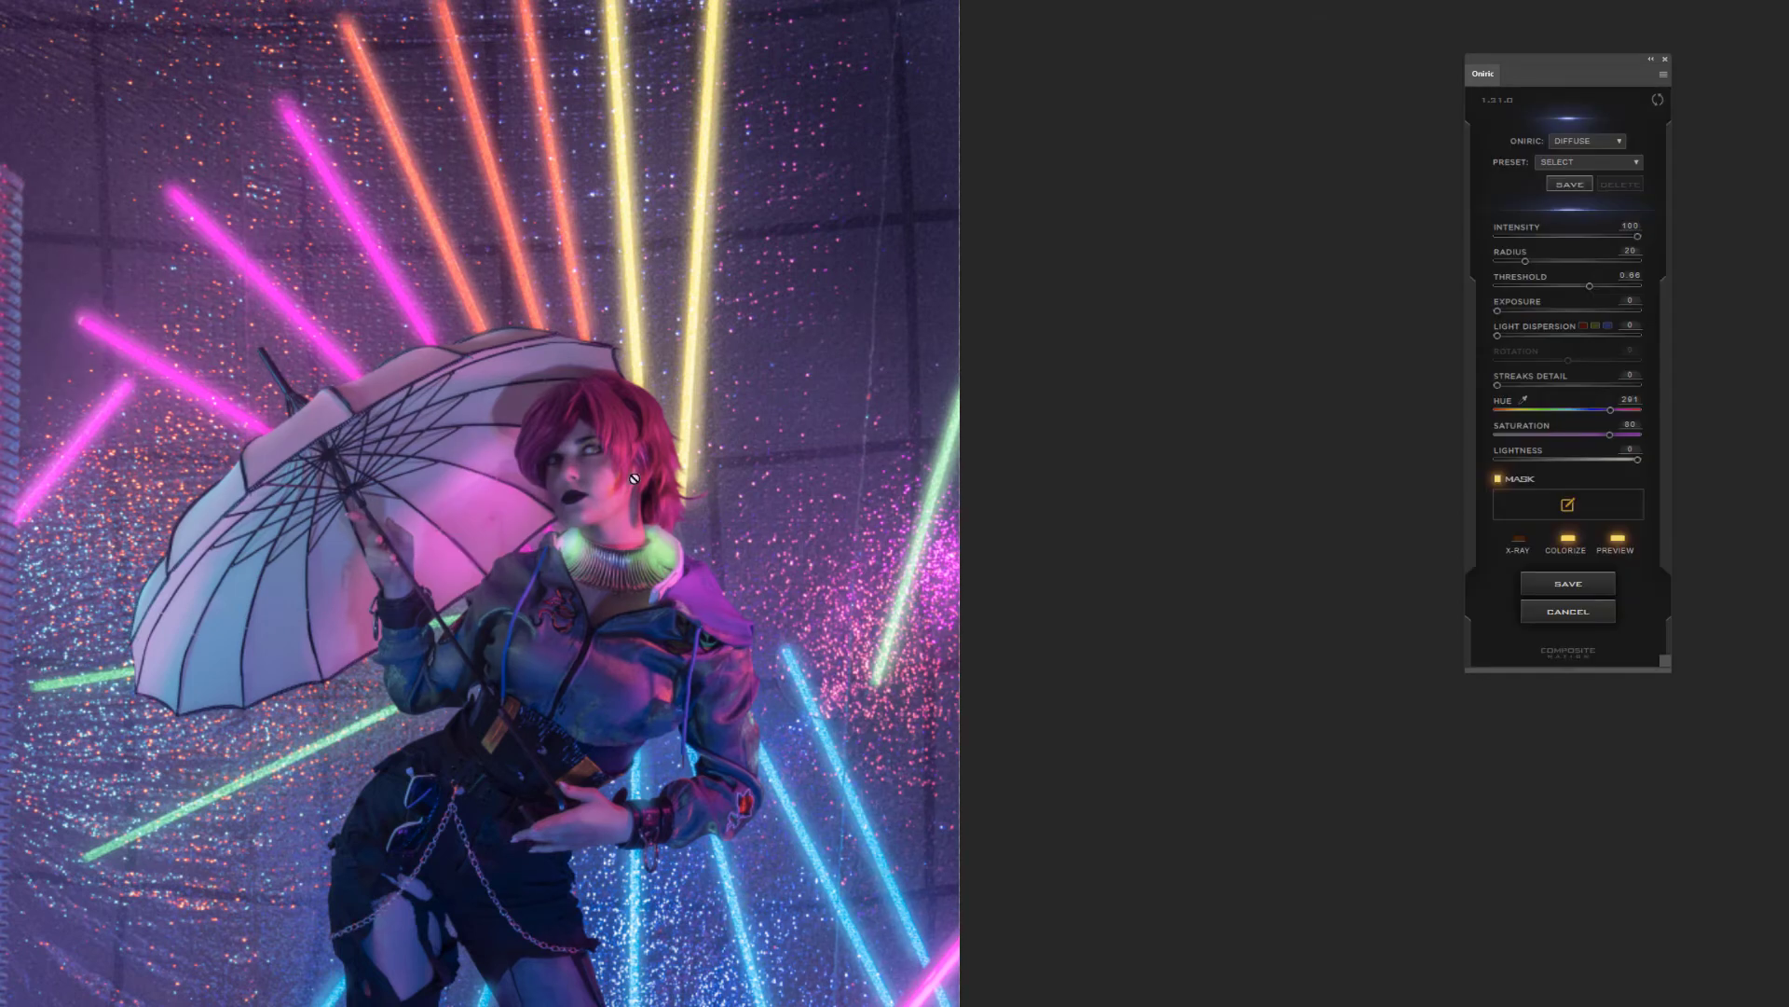
{"action": "left_click_drag", "start_coordinate": [1589, 285], "coordinate": [1559, 290]}
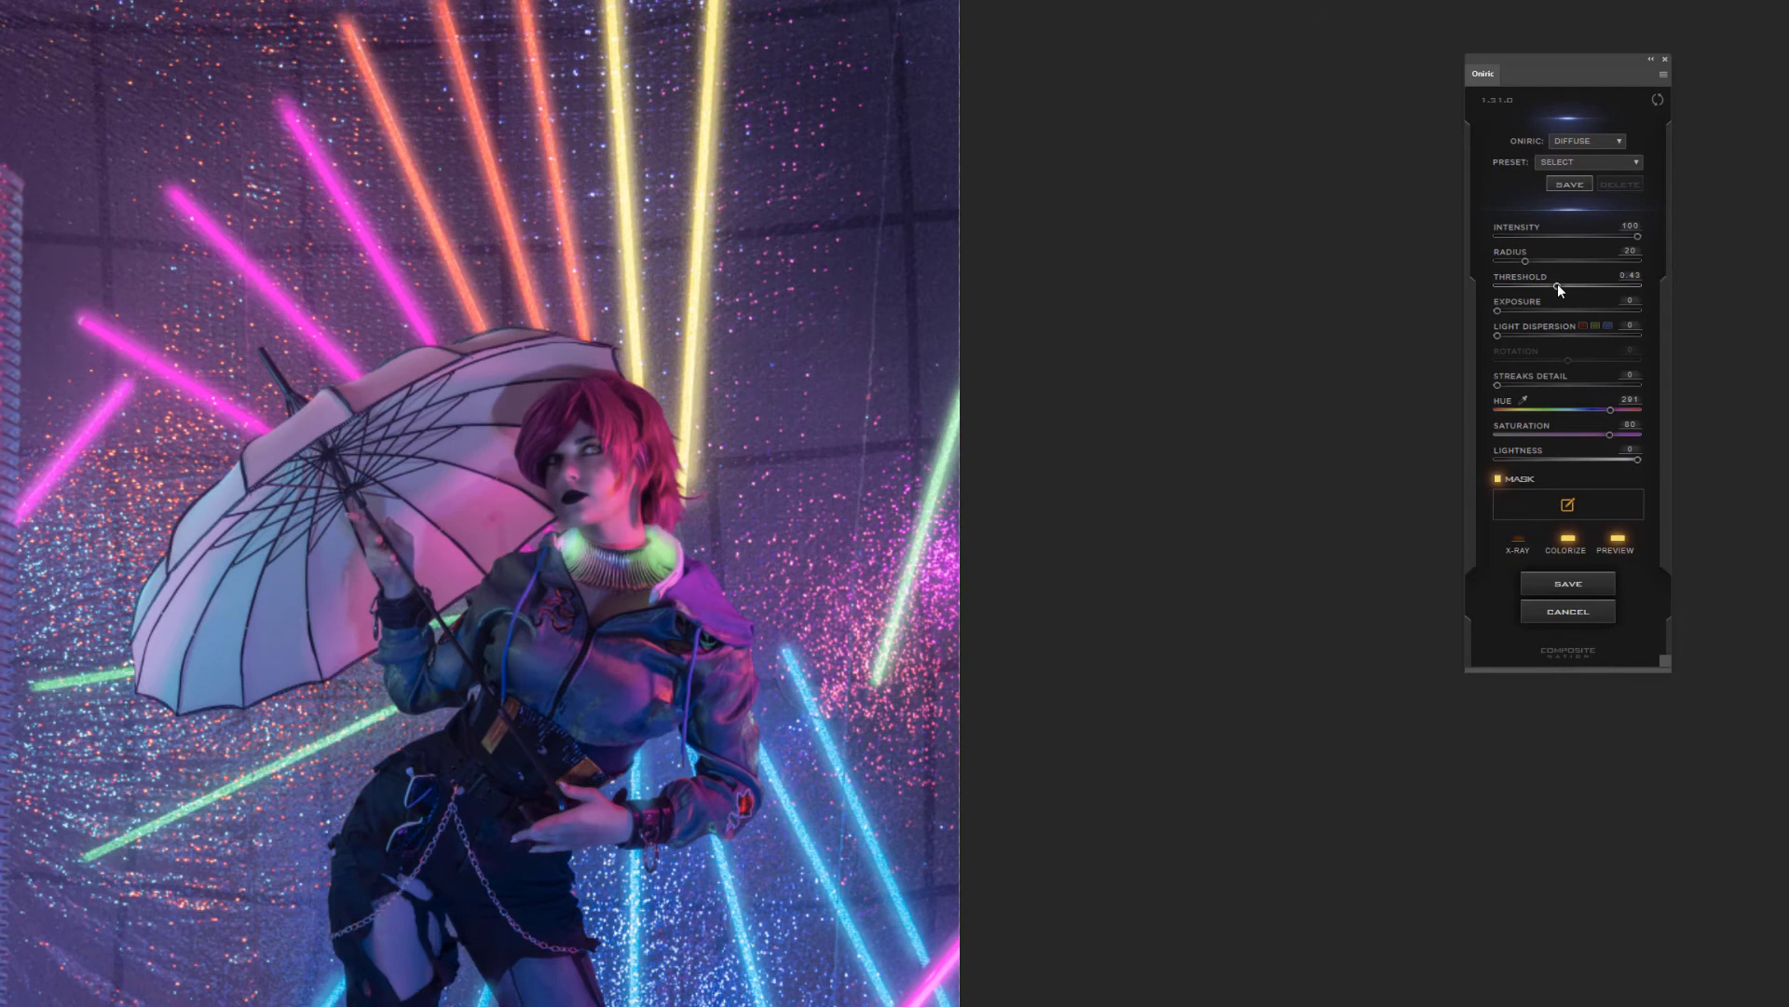
{"action": "left_click", "coordinate": [1545, 261]}
Compare the photo with the purple glow preview off and on
{"action": "left_click", "coordinate": [1617, 548]}
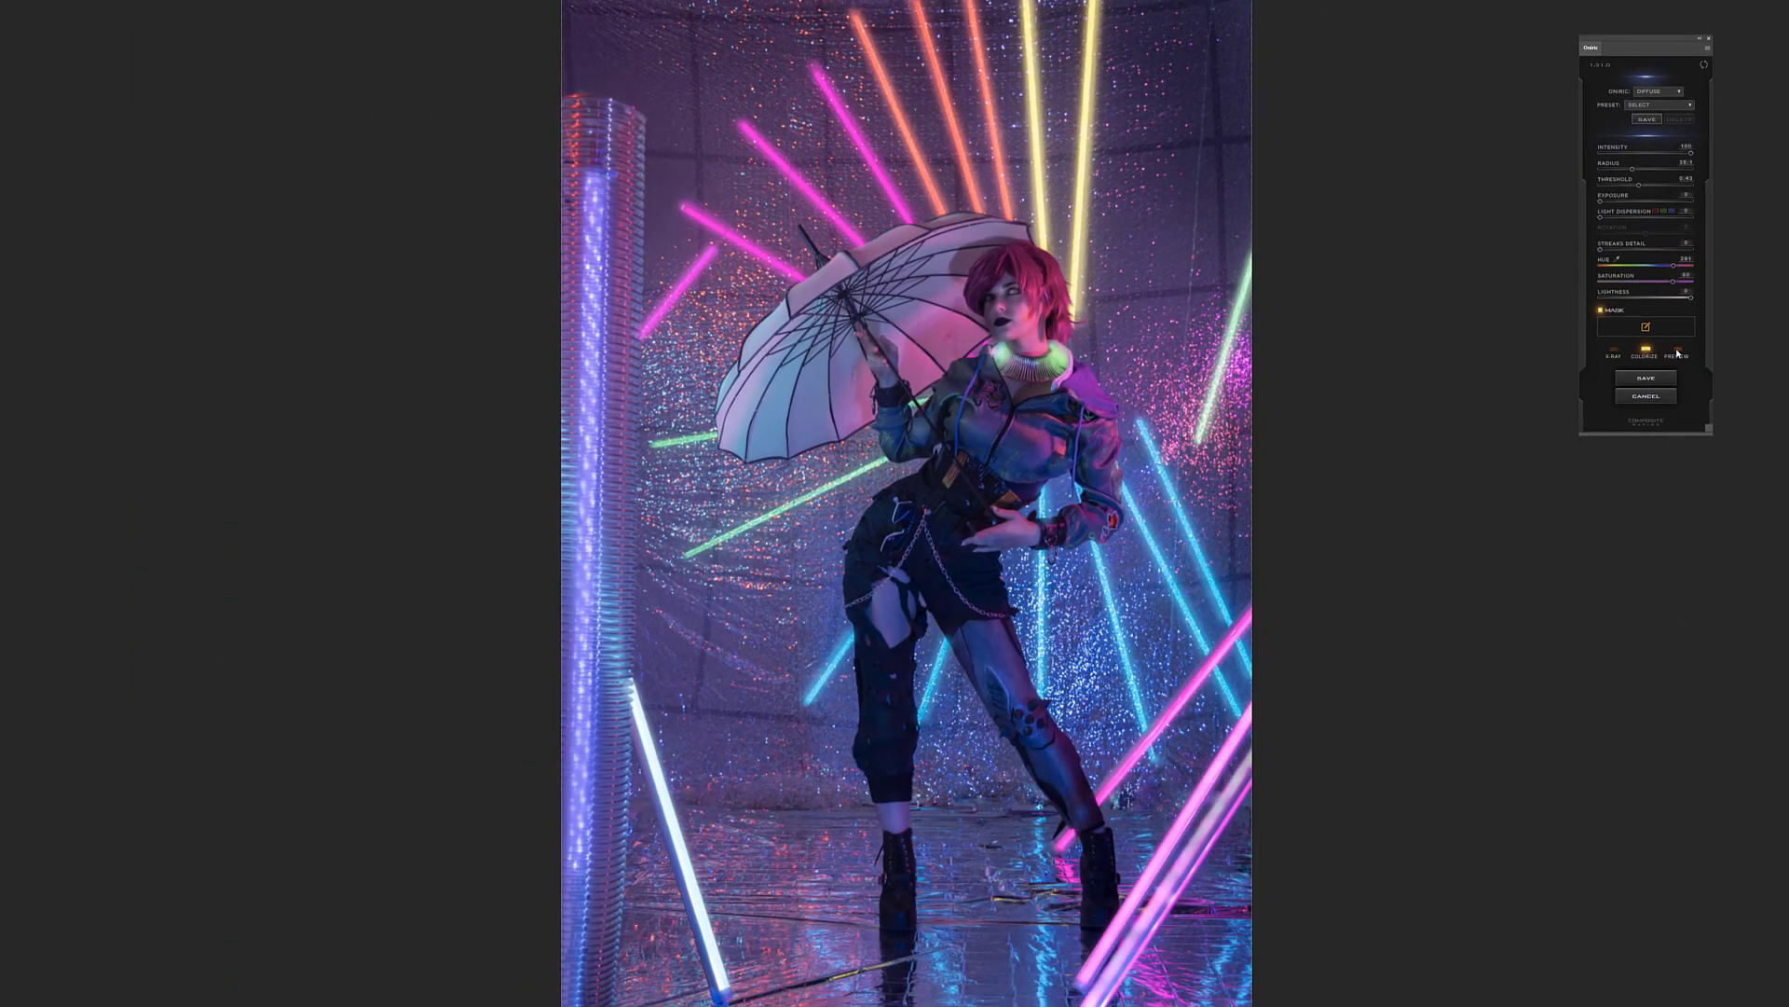
{"action": "left_click", "coordinate": [1677, 354]}
{"action": "left_click", "coordinate": [1678, 354]}
{"action": "left_click", "coordinate": [1677, 355]}
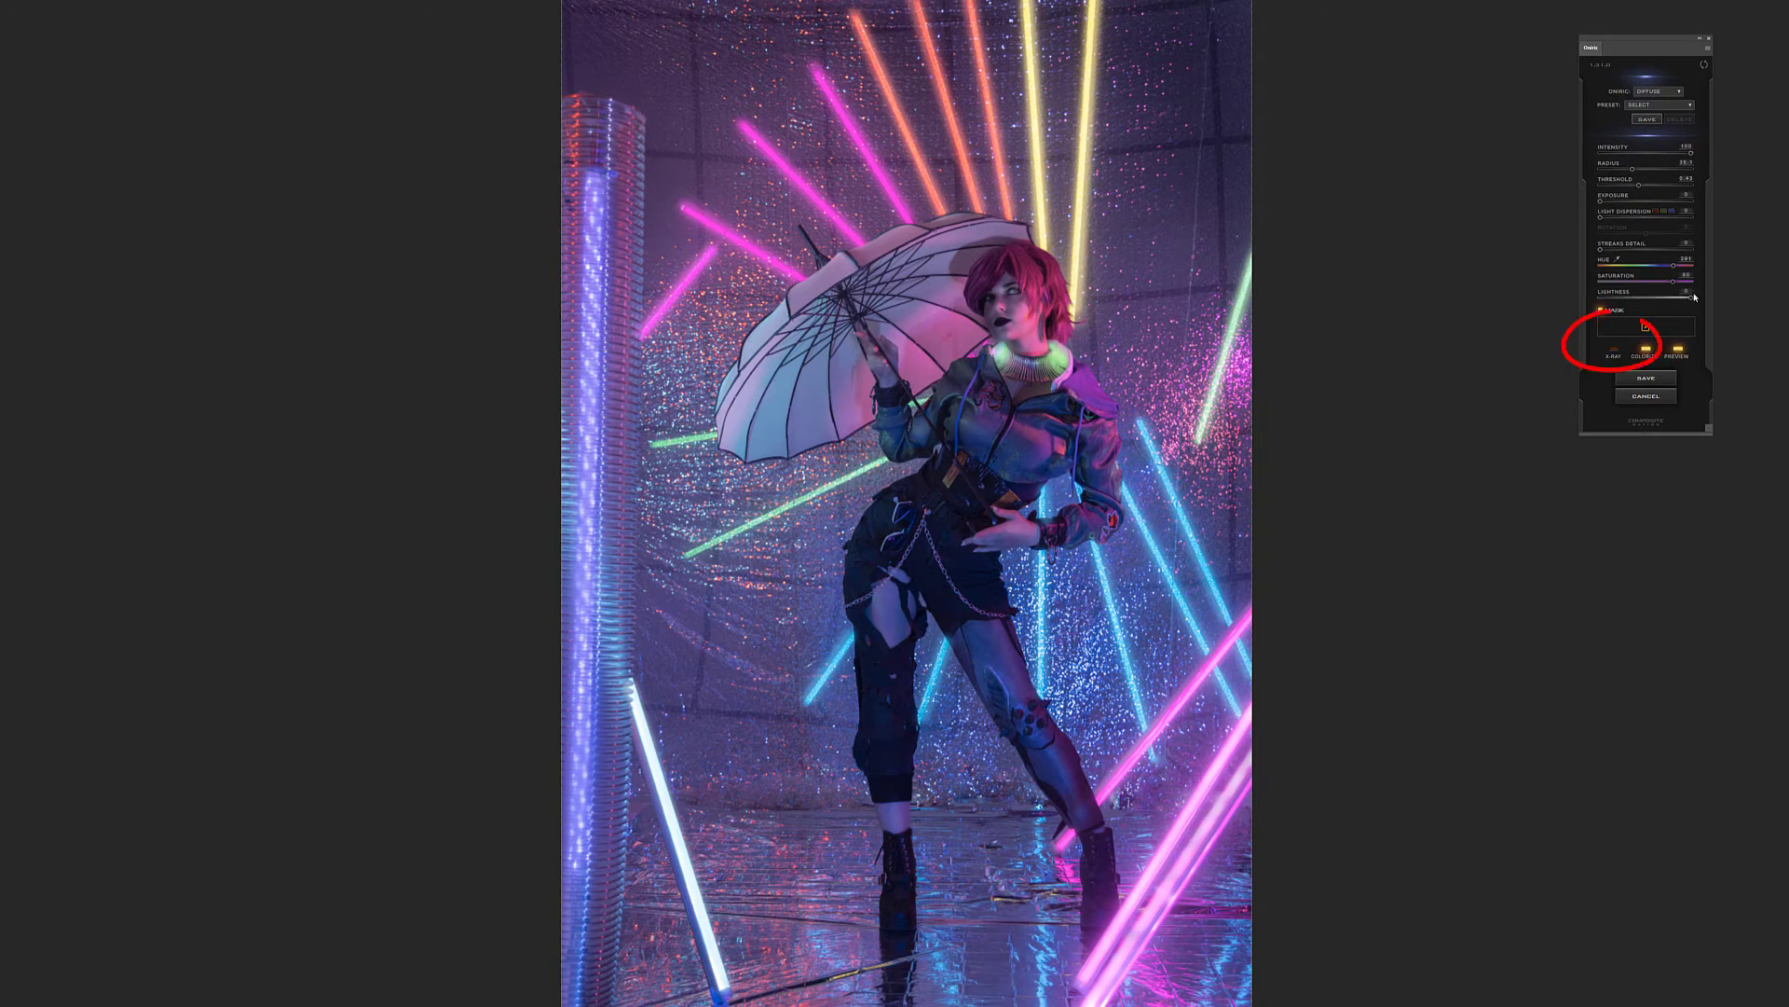
Raise the glow threshold while checking the affected areas in the X-ray view
{"action": "left_click", "coordinate": [1614, 353]}
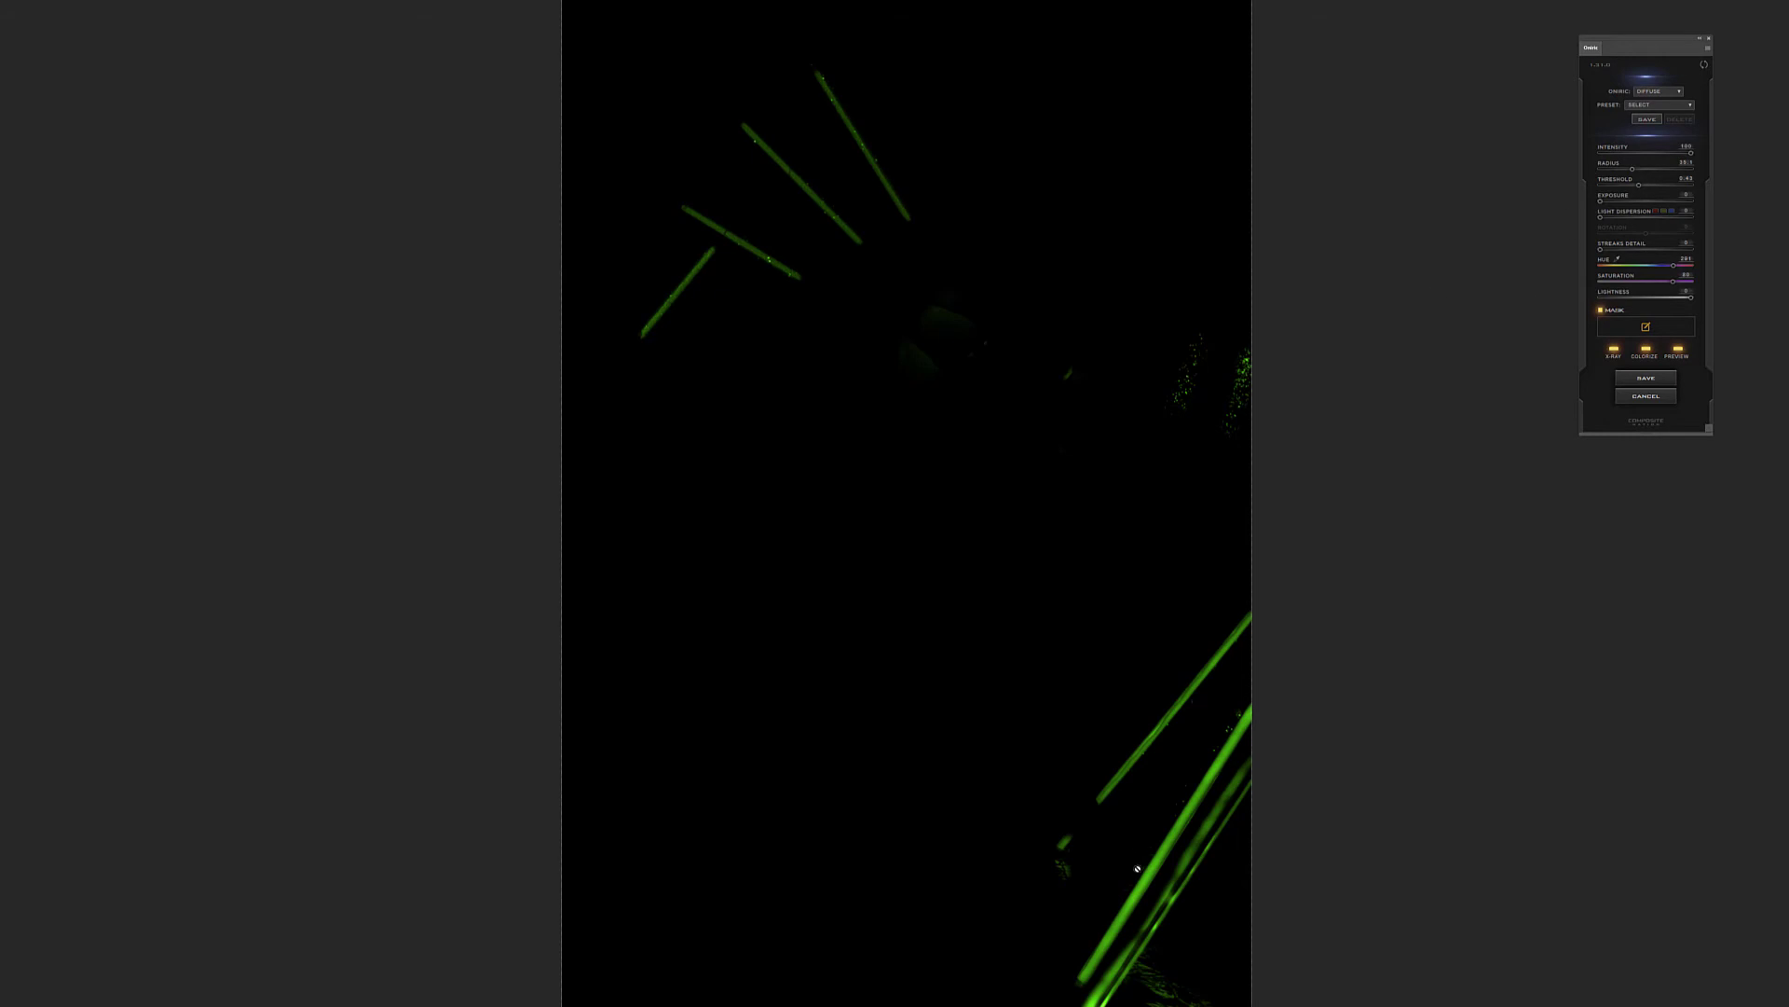
{"action": "left_click_drag", "start_coordinate": [1640, 185], "coordinate": [1667, 183]}
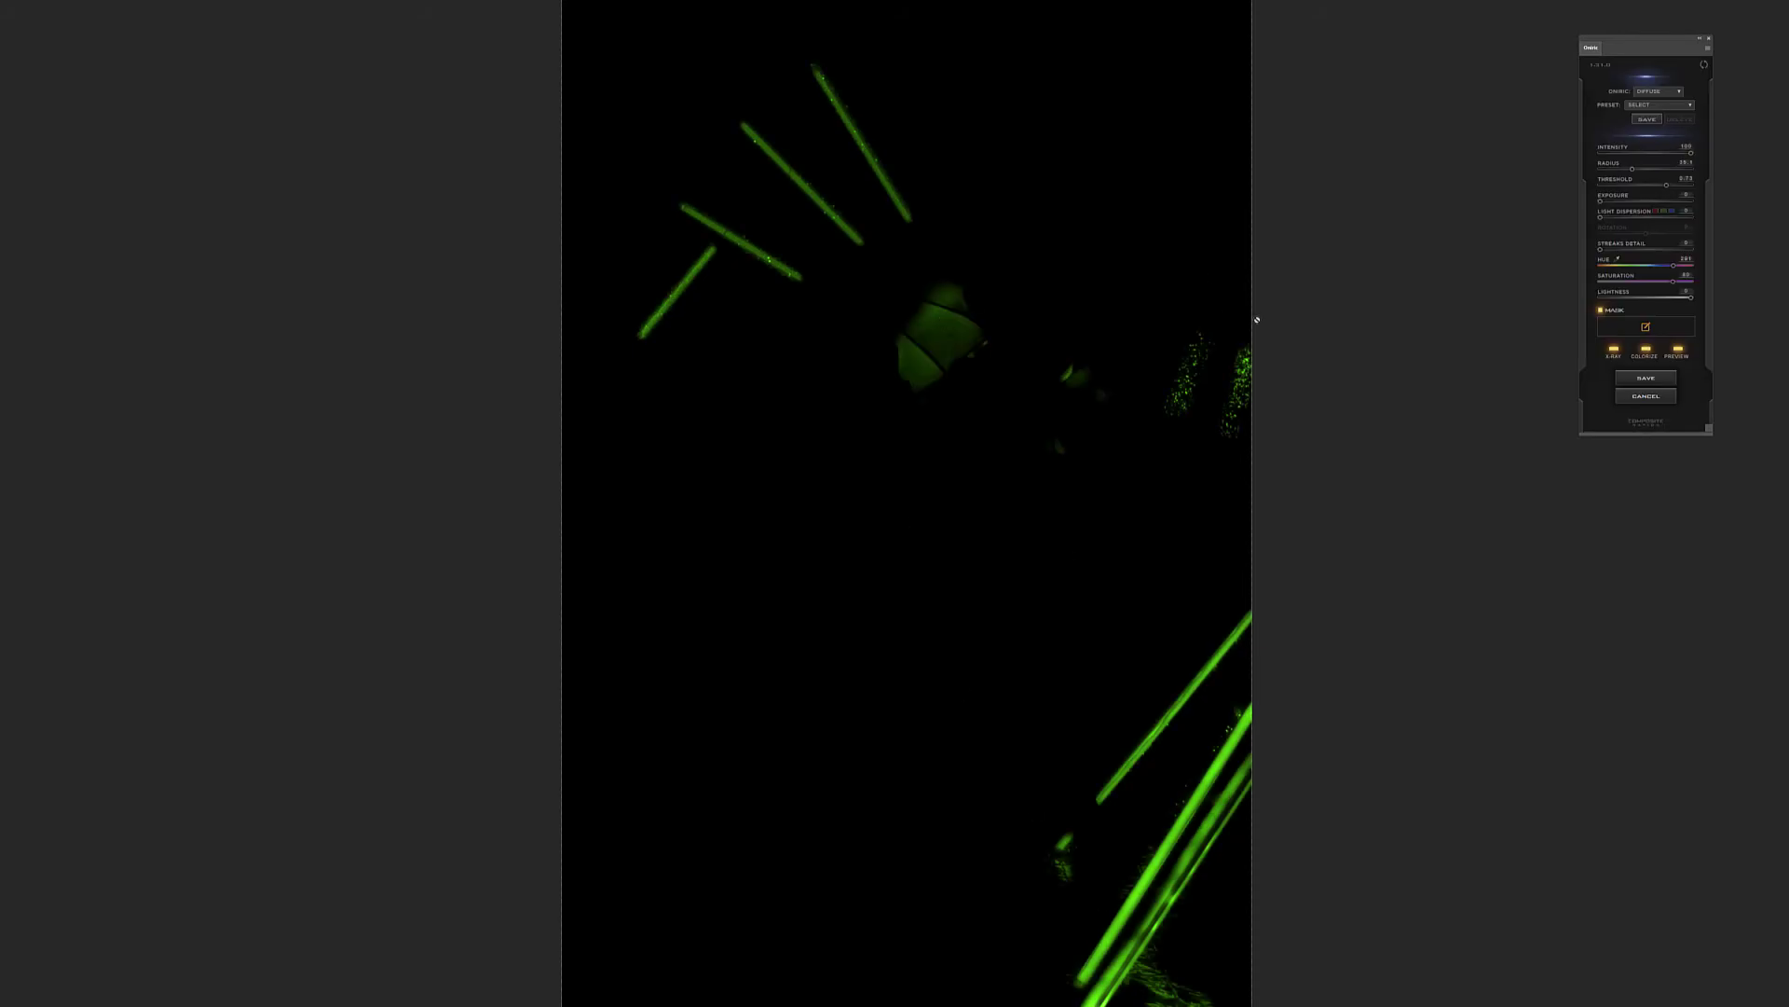
{"action": "left_click", "coordinate": [1614, 350]}
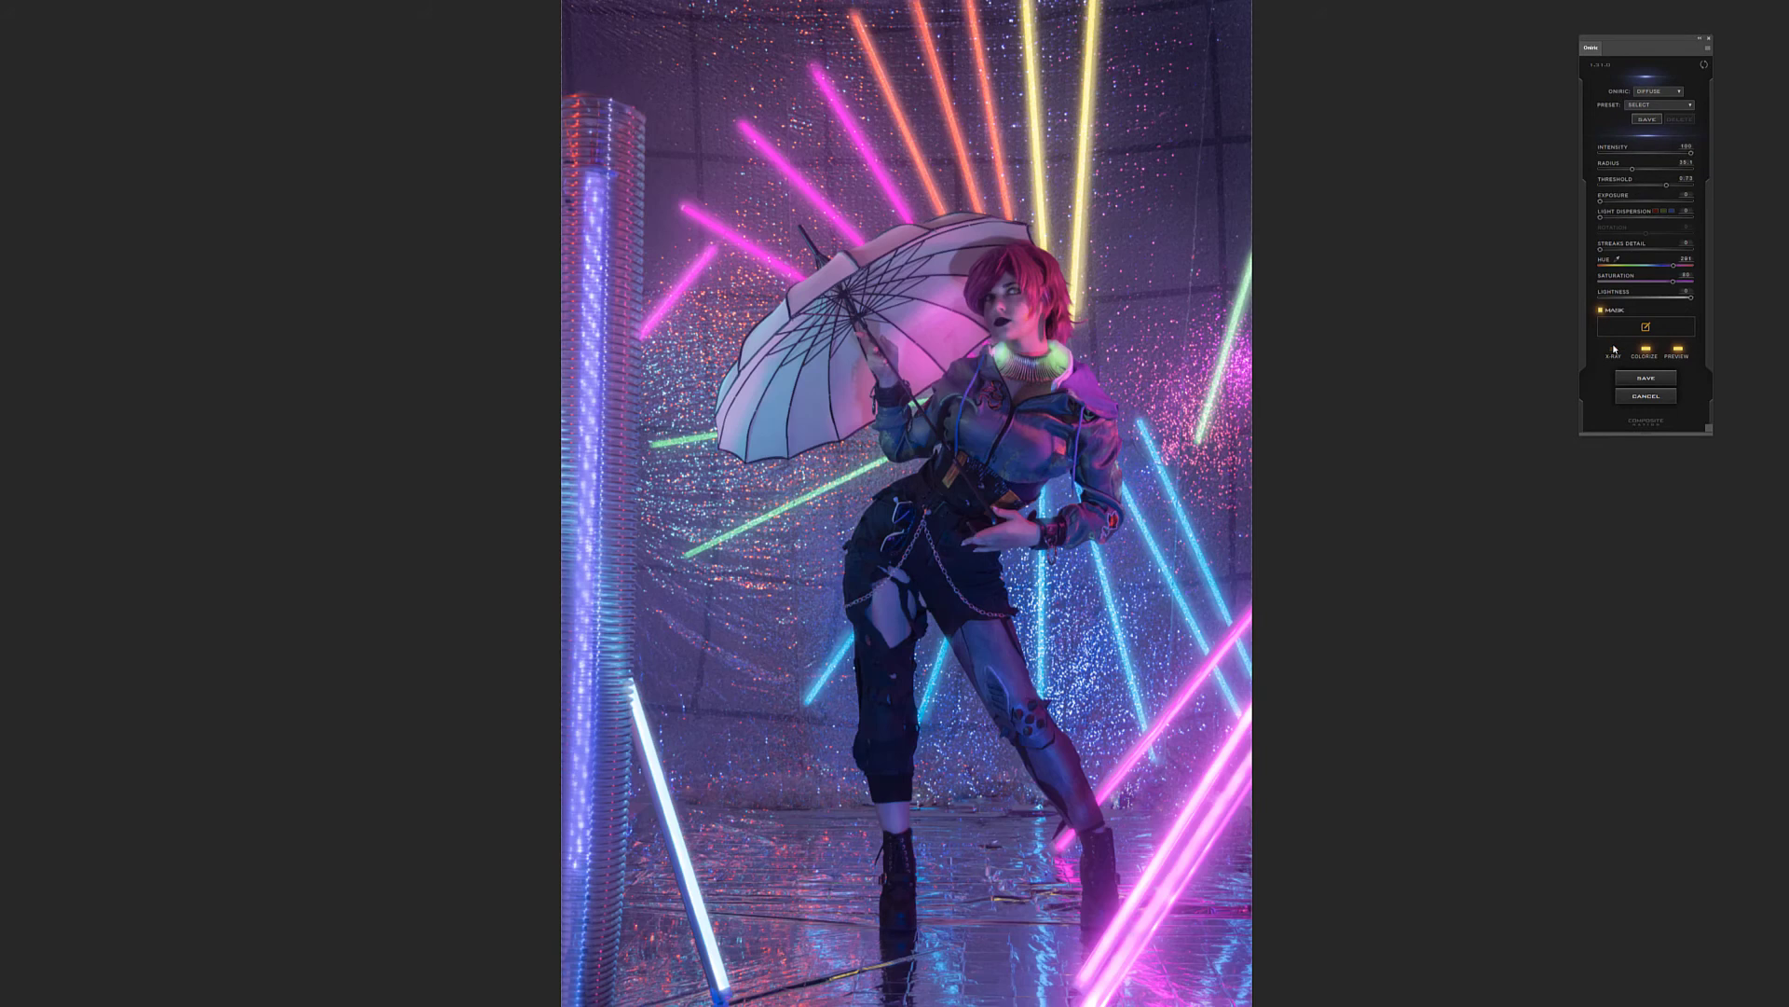
Compare the stronger purple glow against the original photo by switching its preview off and on
{"action": "left_click", "coordinate": [1678, 350]}
{"action": "left_click", "coordinate": [1679, 351]}
{"action": "left_click", "coordinate": [1678, 350]}
{"action": "left_click", "coordinate": [1679, 350]}
{"action": "left_click", "coordinate": [1678, 351]}
{"action": "left_click", "coordinate": [1679, 350]}
Change the light dispersion color option, try a strong dispersion and settle on a slight amount
{"action": "left_click_drag", "start_coordinate": [1601, 217], "coordinate": [1607, 220]}
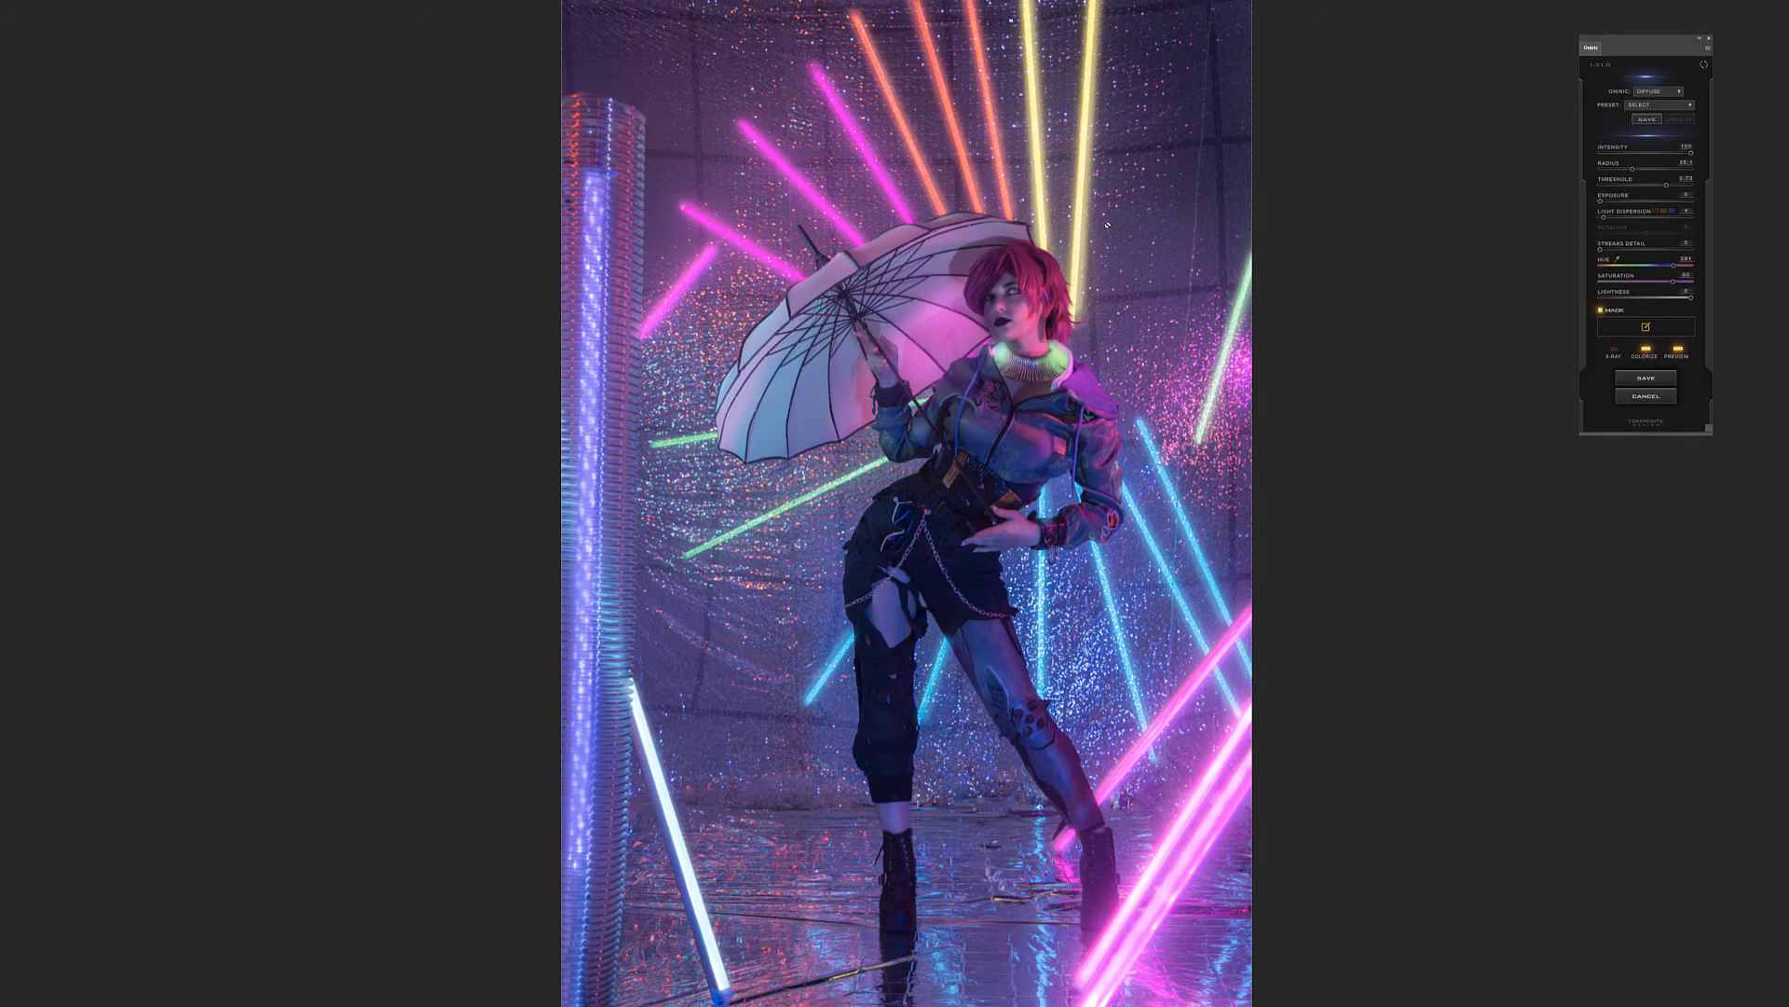
{"action": "left_click", "coordinate": [1655, 212]}
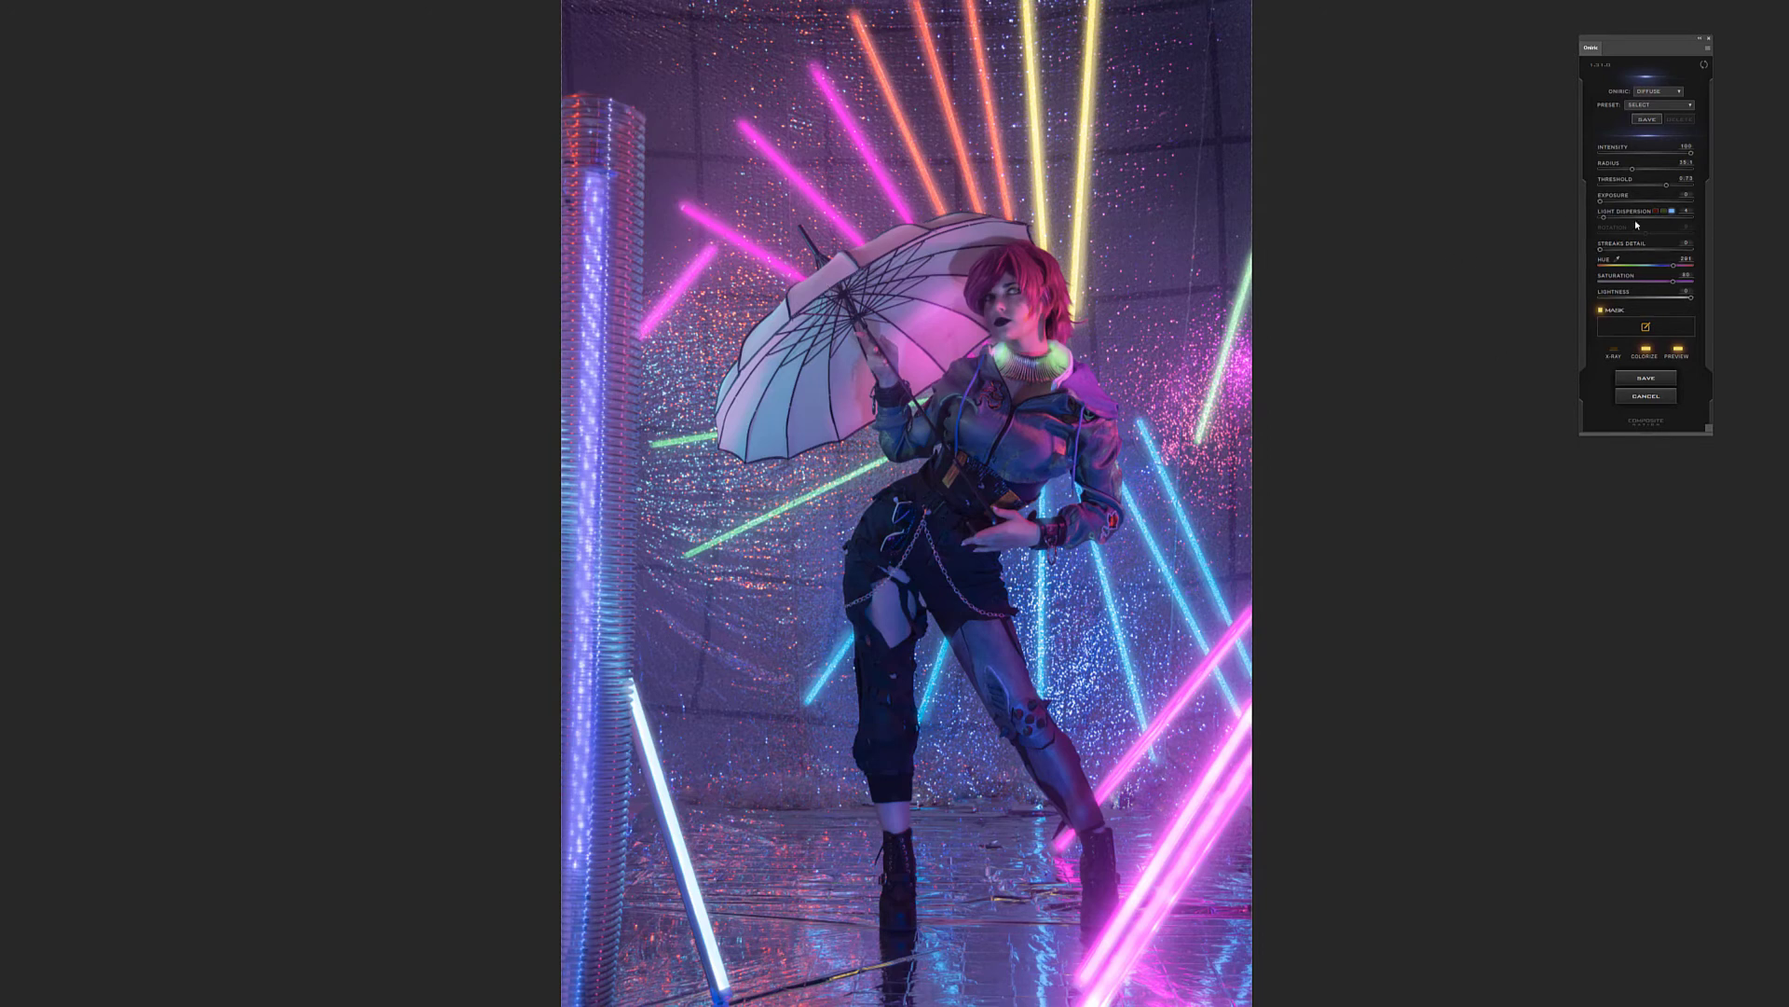
{"action": "left_click", "coordinate": [1644, 219]}
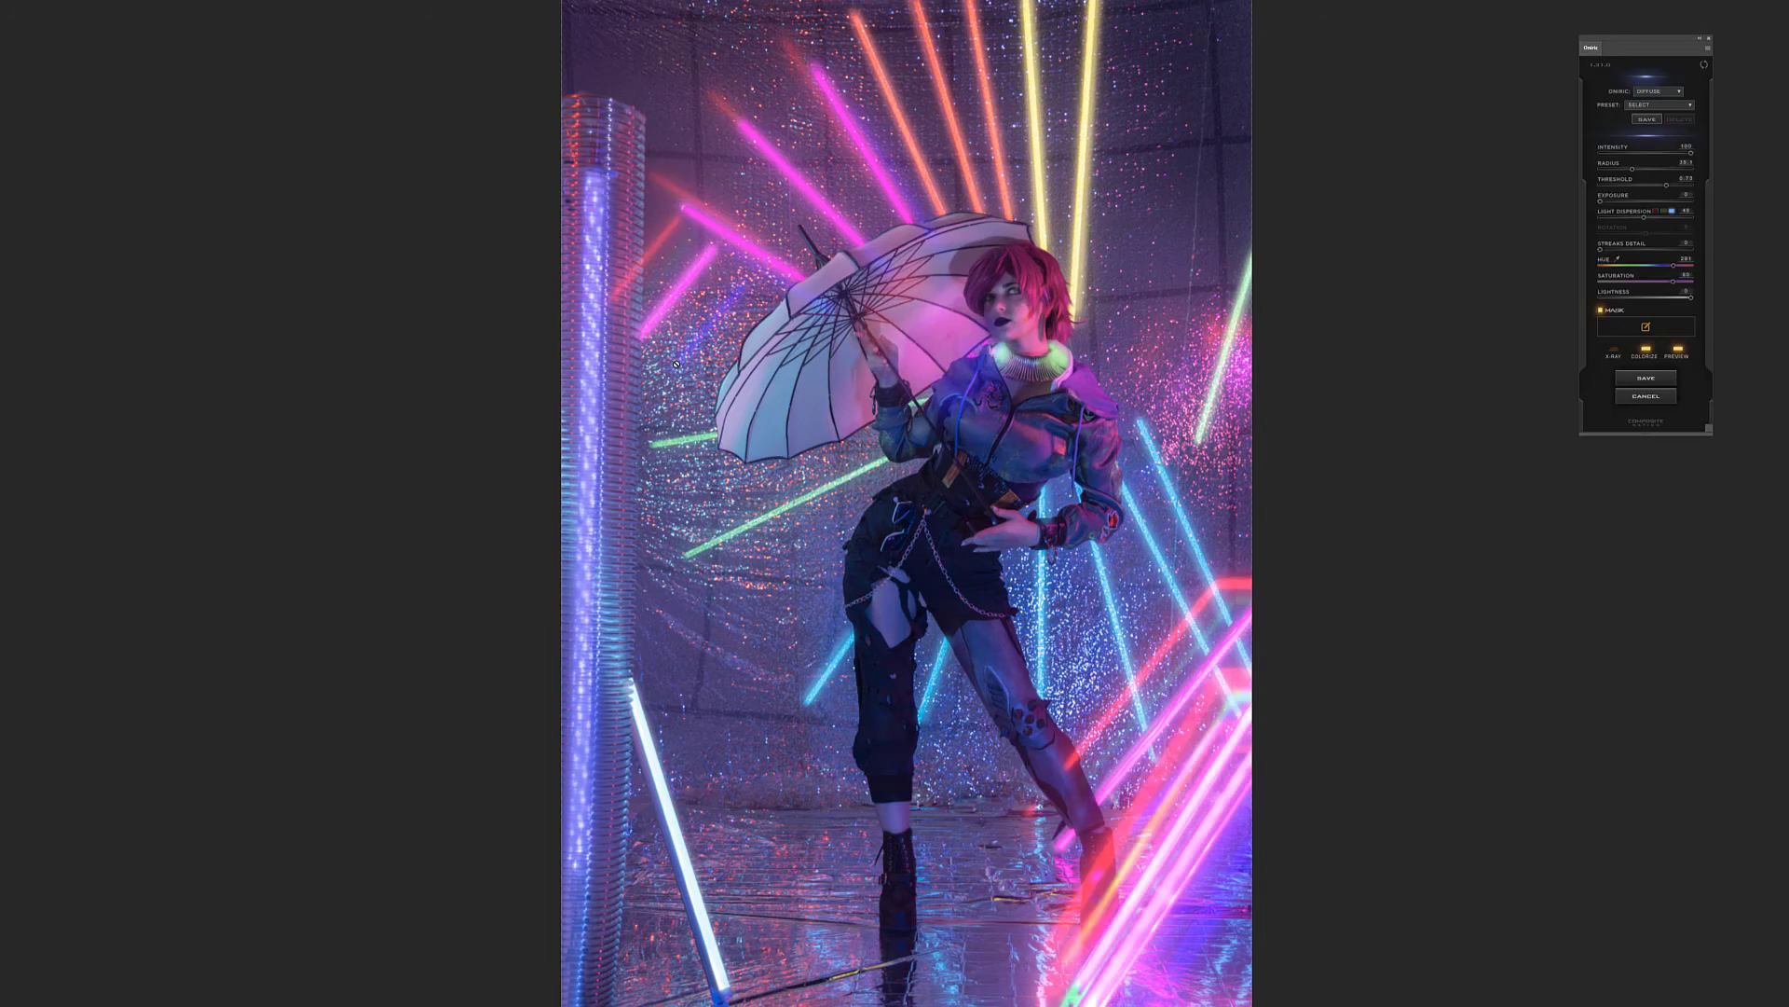
{"action": "left_click", "coordinate": [1606, 217]}
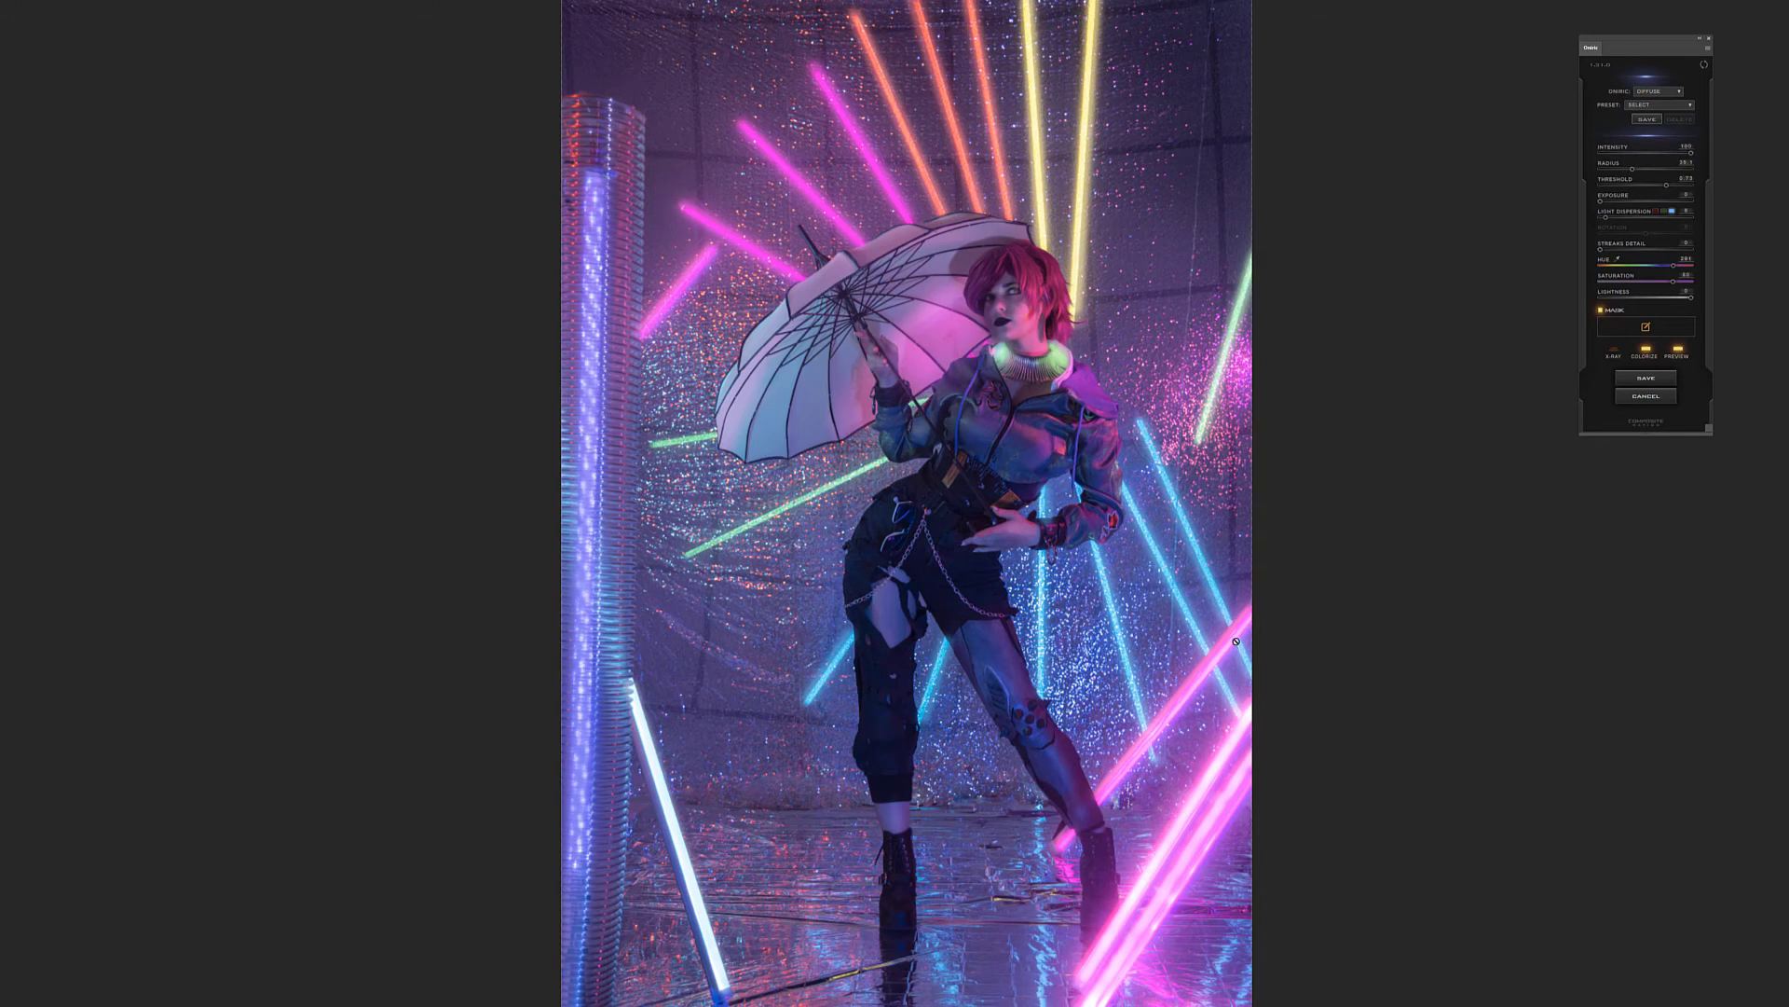
Save the glow as an Oniric element named purple and move the plugin window clear of the photo
{"action": "left_click", "coordinate": [1654, 380]}
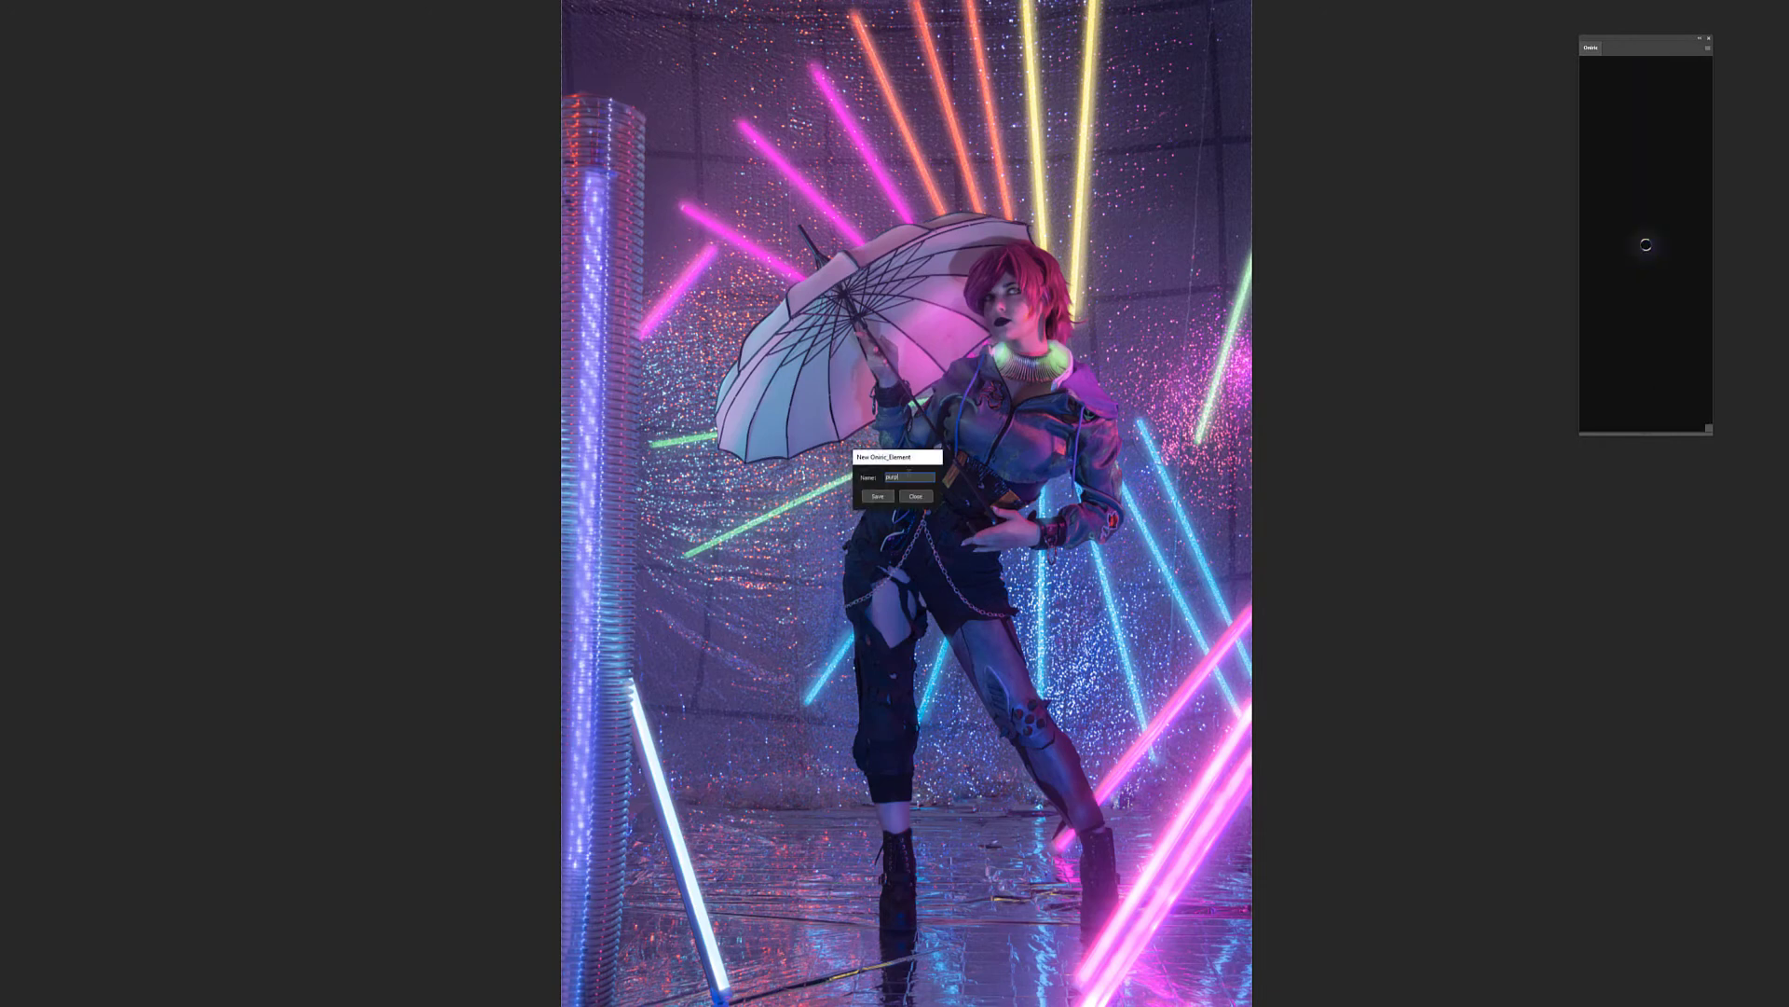
{"action": "left_click", "coordinate": [874, 497]}
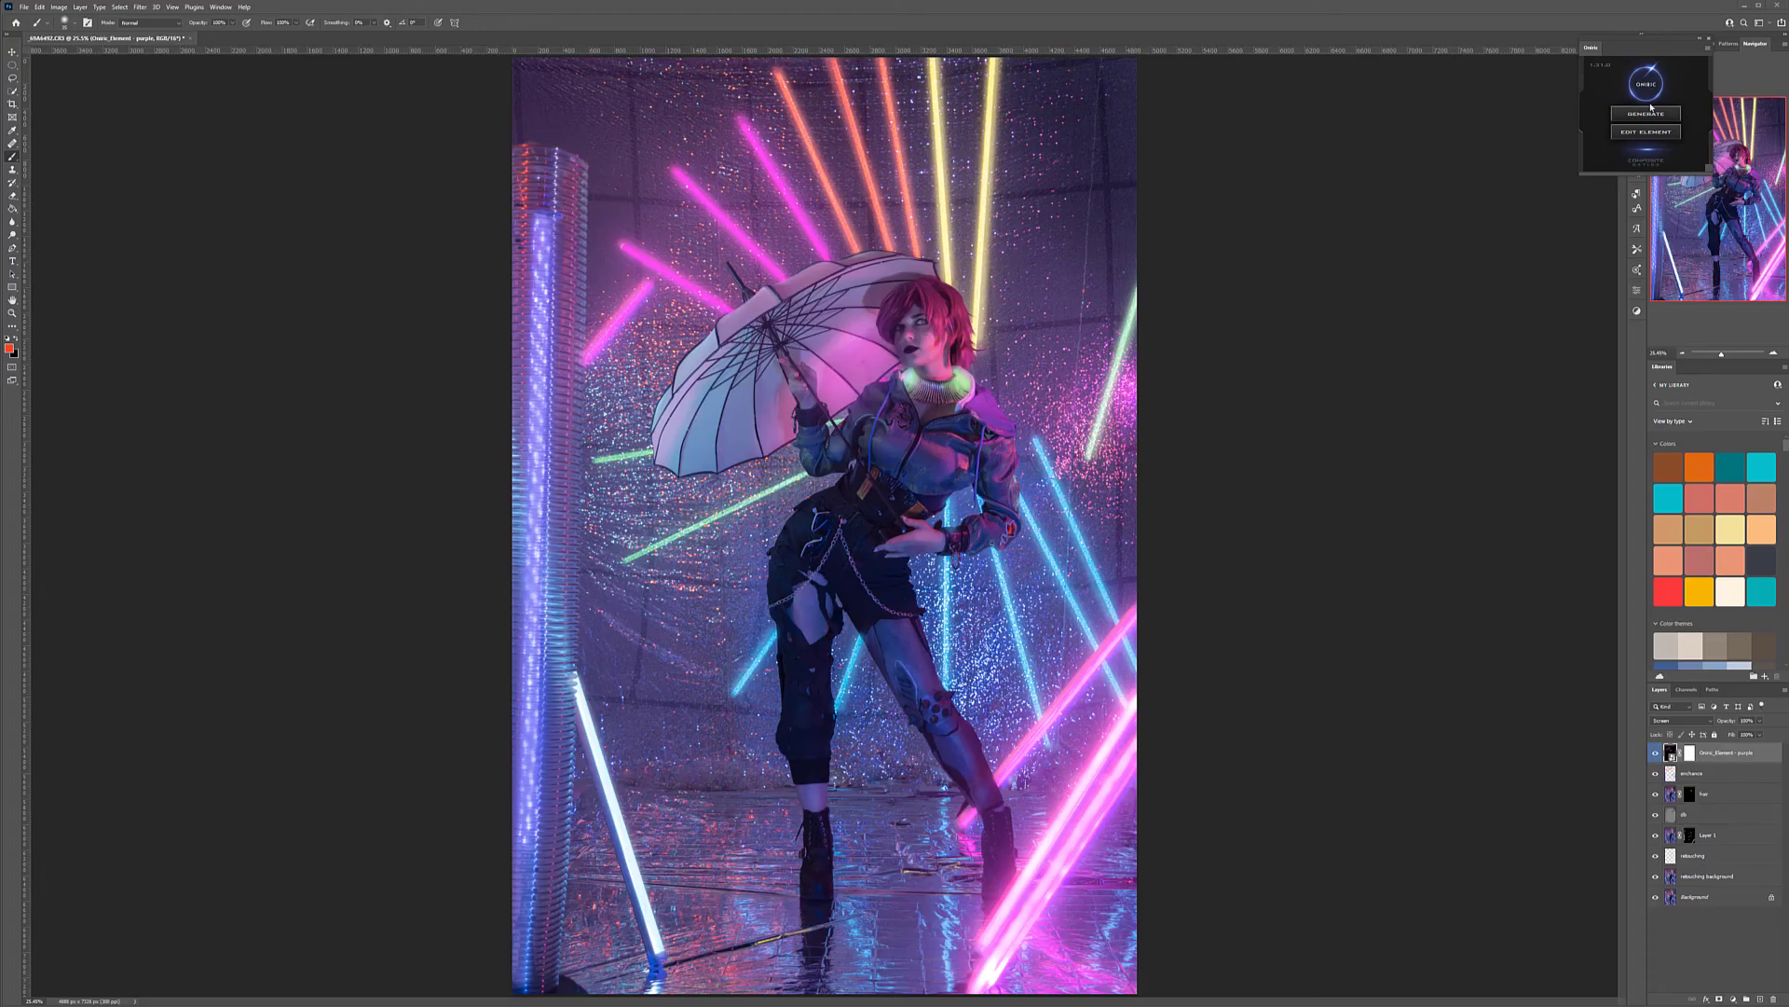
{"action": "left_click_drag", "start_coordinate": [1660, 47], "coordinate": [1541, 169]}
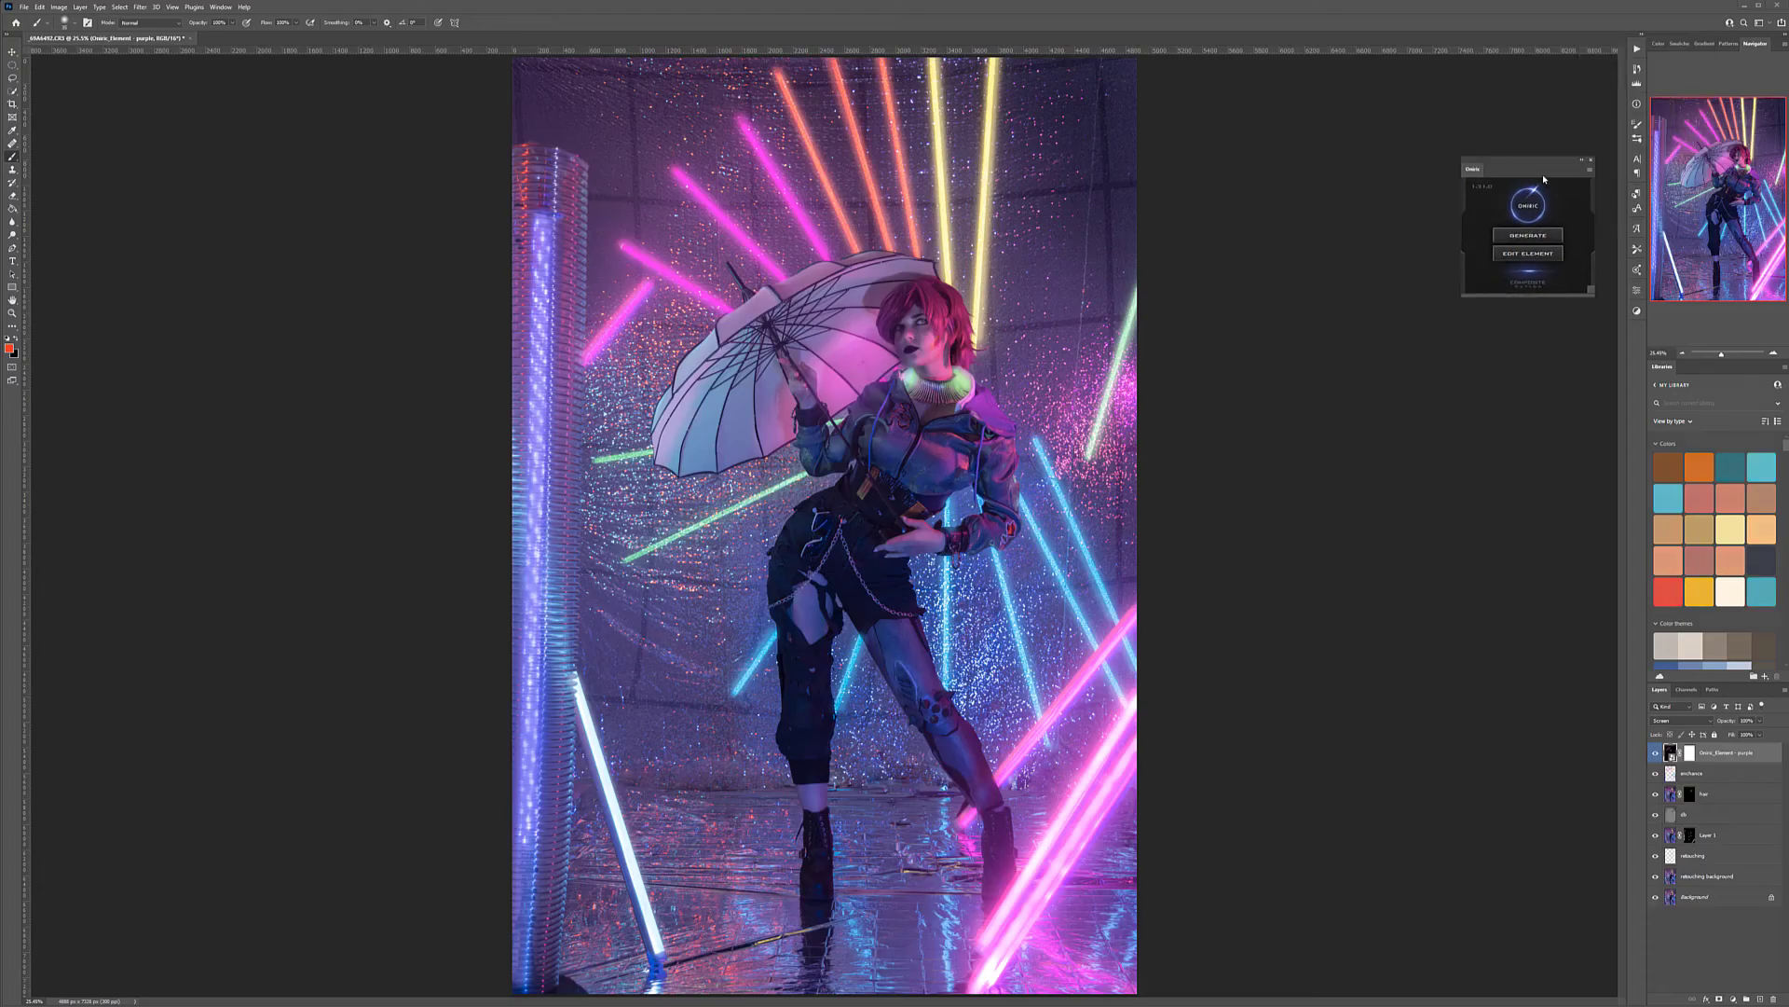
Compare the photo with the purple glow layer hidden and shown, and inspect the layer's smart object contents
{"action": "left_click", "coordinate": [1656, 753]}
{"action": "left_click", "coordinate": [1656, 753]}
{"action": "left_click", "coordinate": [1656, 753]}
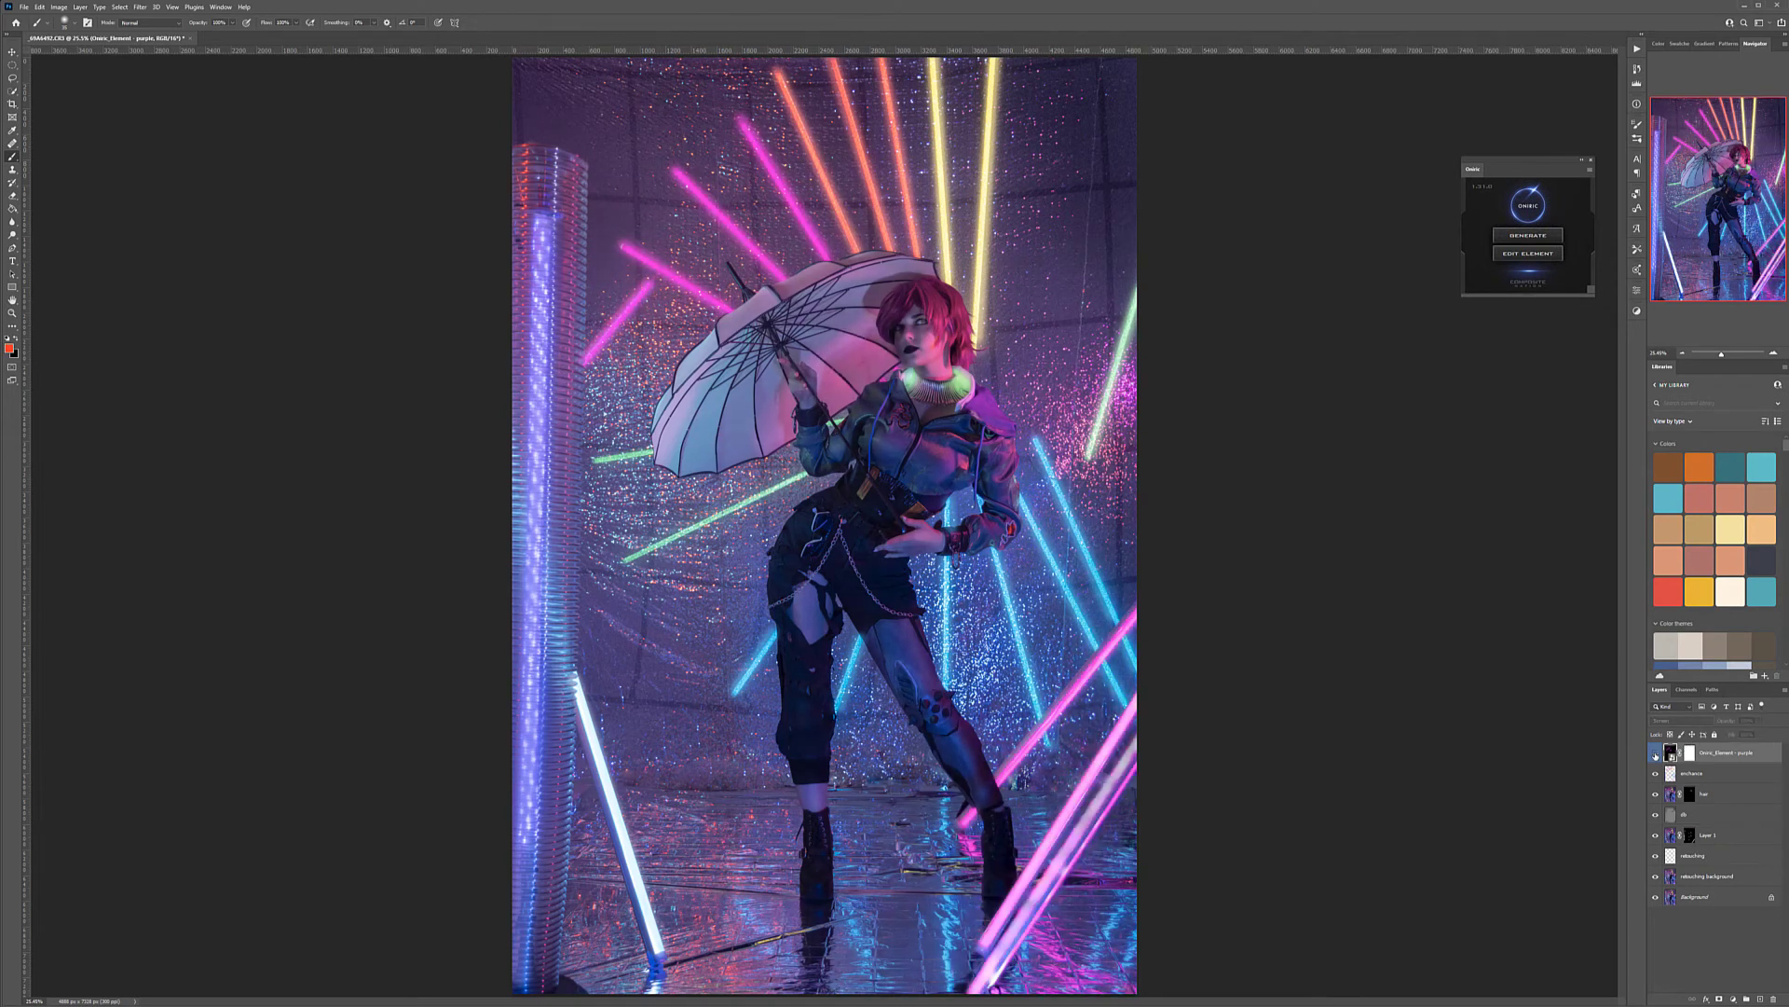
{"action": "left_click", "coordinate": [1656, 753]}
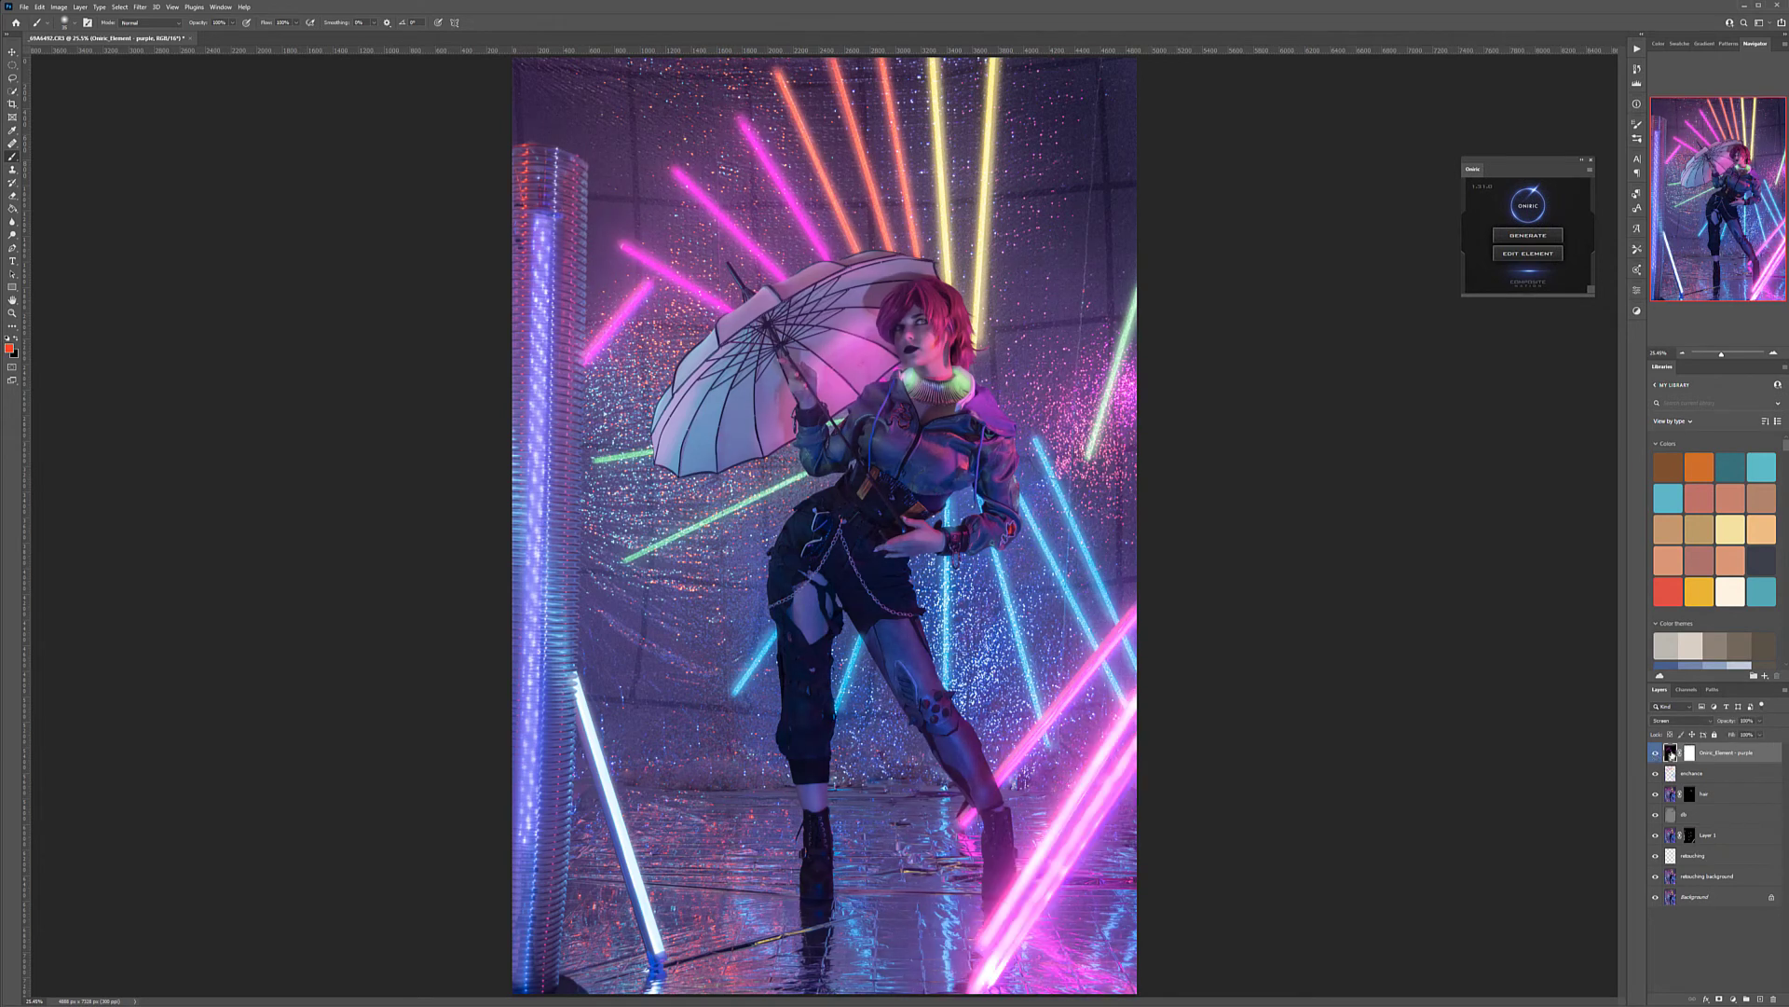
{"action": "double_click", "coordinate": [1670, 753]}
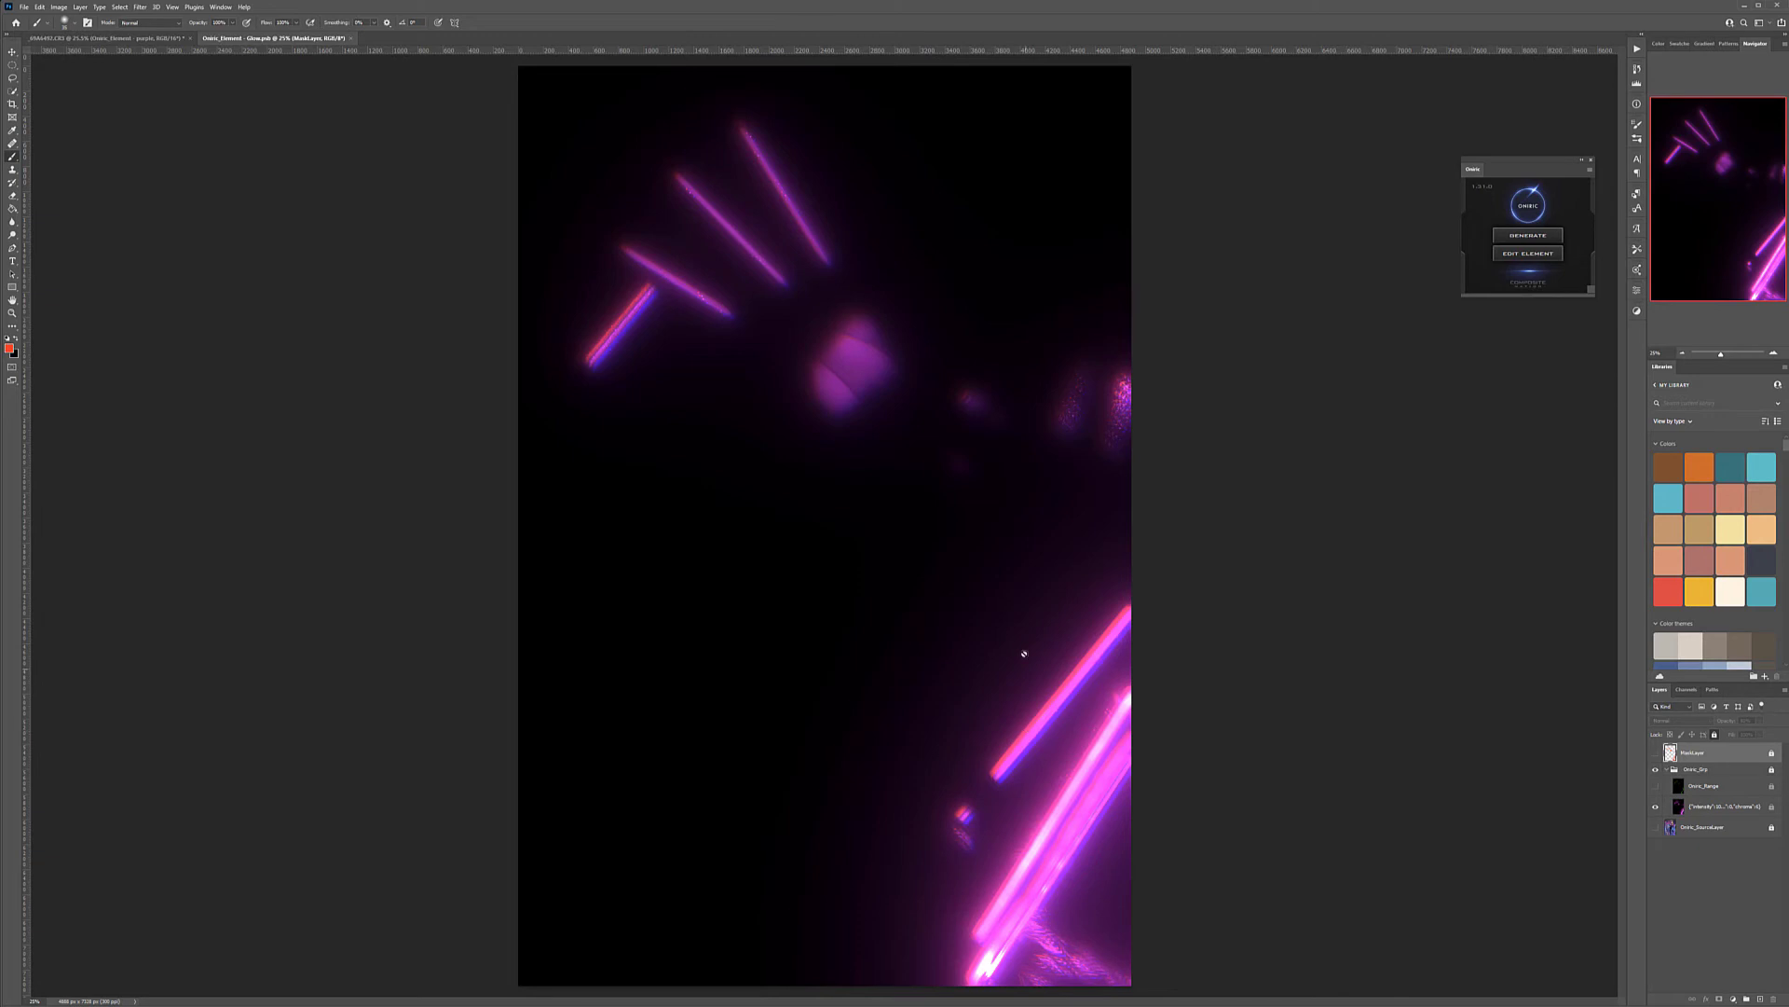
{"action": "left_click", "coordinate": [349, 38]}
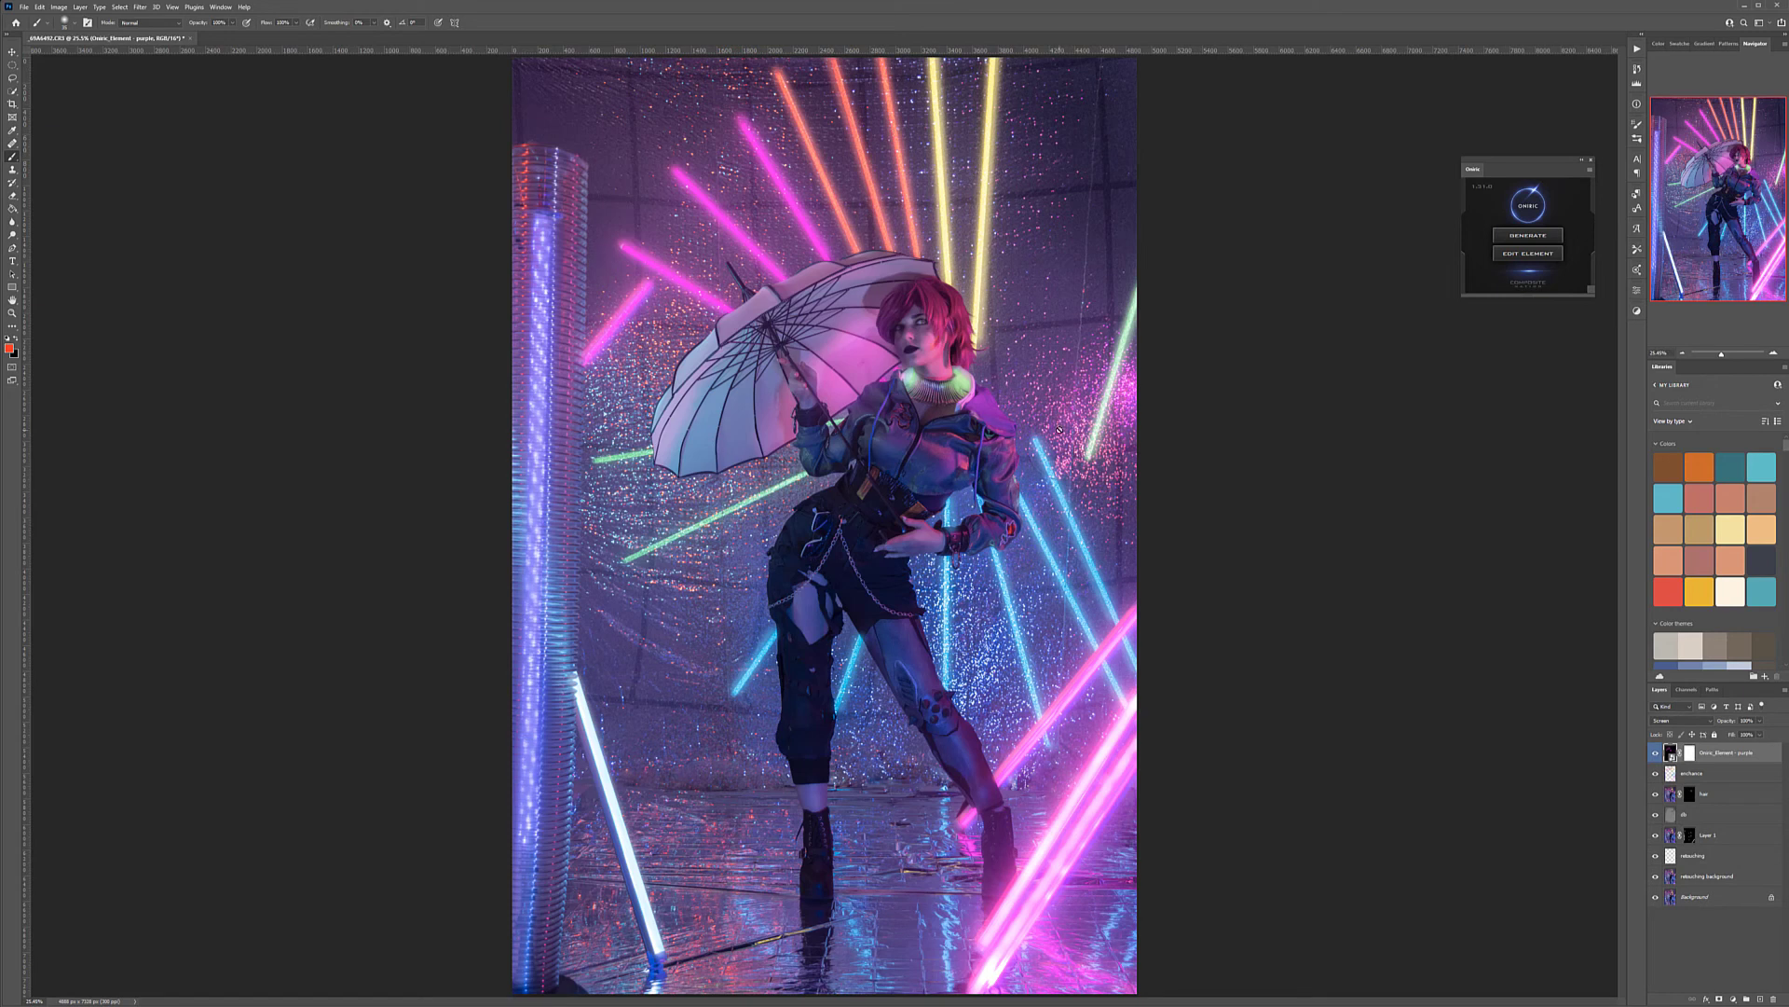
Generate a second Oniric Diffuse glow with colorizing turned on and enable its mask
{"action": "left_click", "coordinate": [1552, 240]}
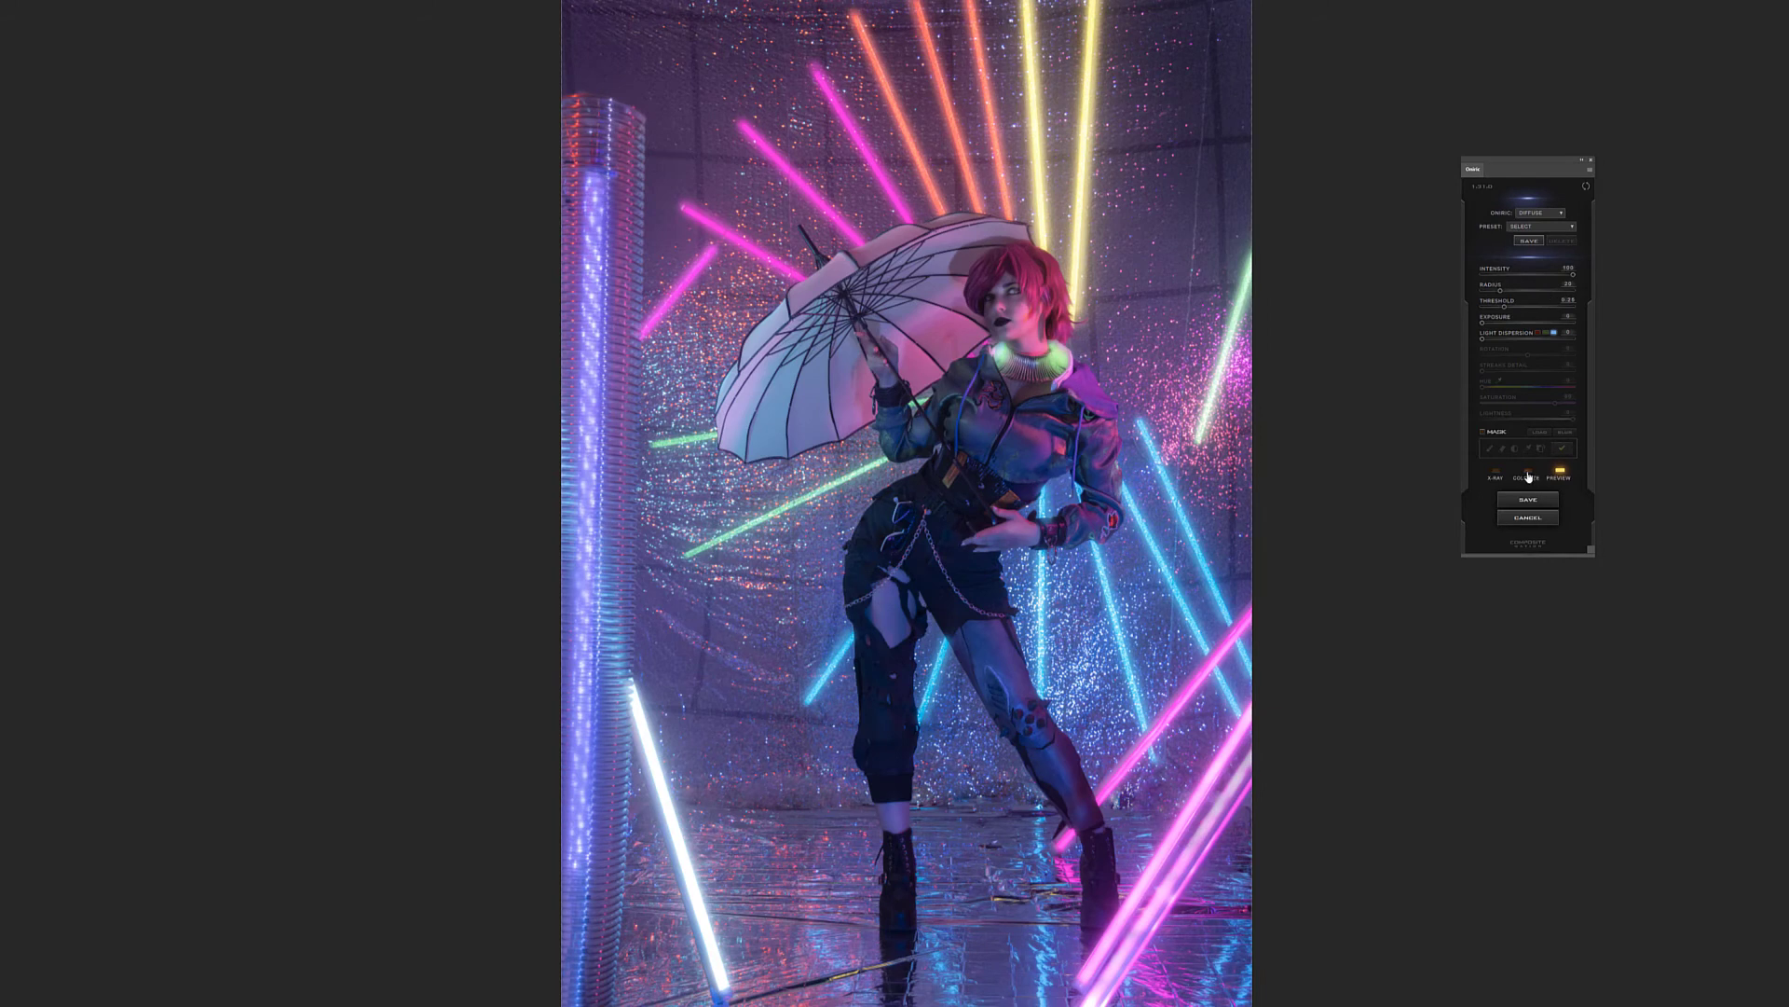
{"action": "left_click", "coordinate": [1528, 474]}
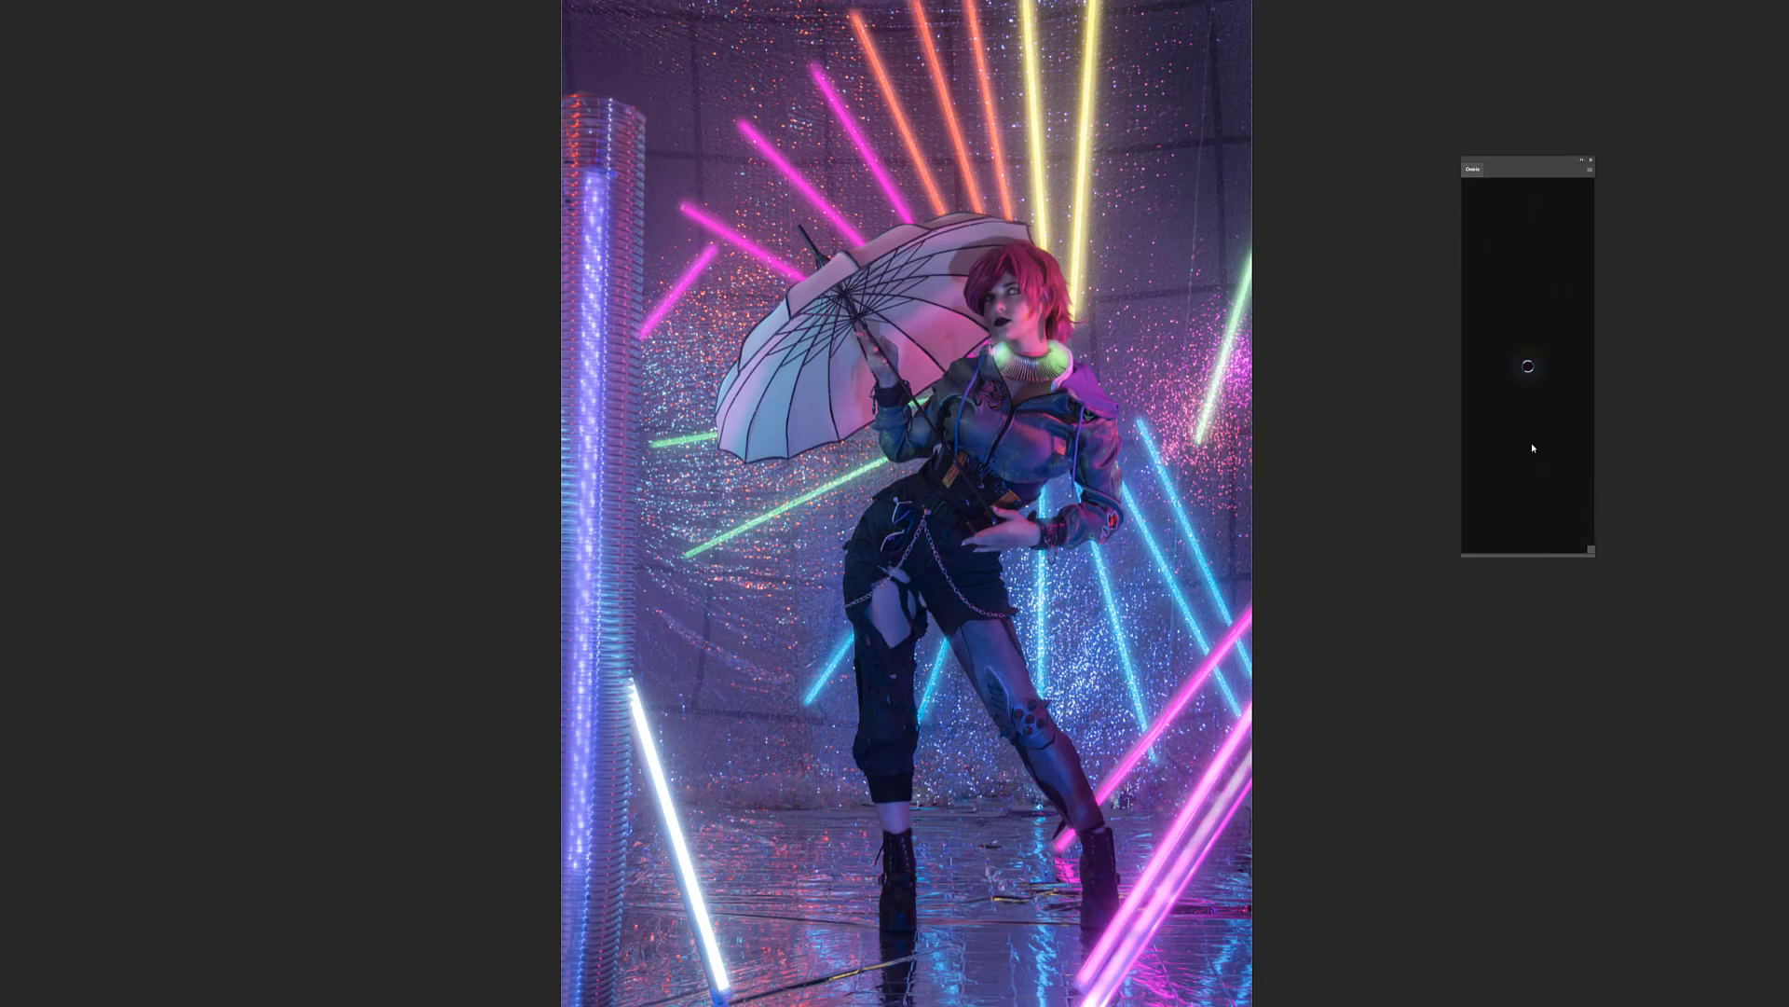
{"action": "left_click", "coordinate": [1484, 433]}
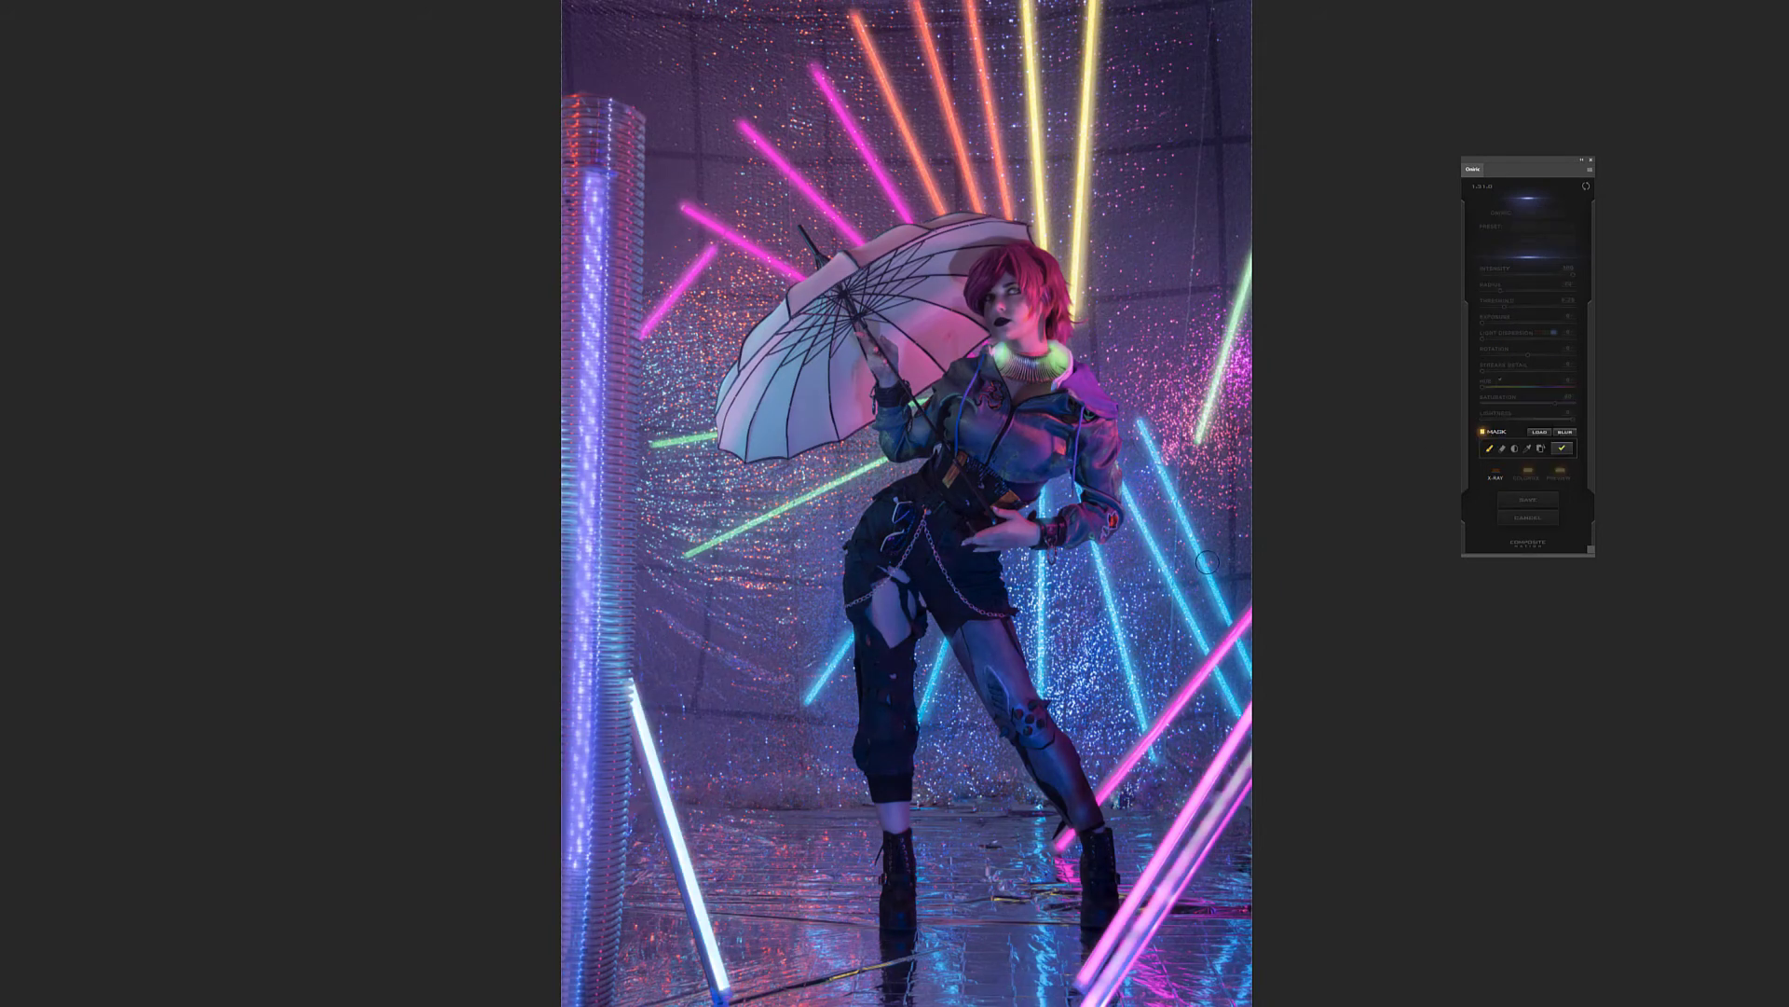
Mask the four blue tubes below the model's arm and hand with straight strokes along their lengths
{"action": "left_click", "coordinate": [1141, 424]}
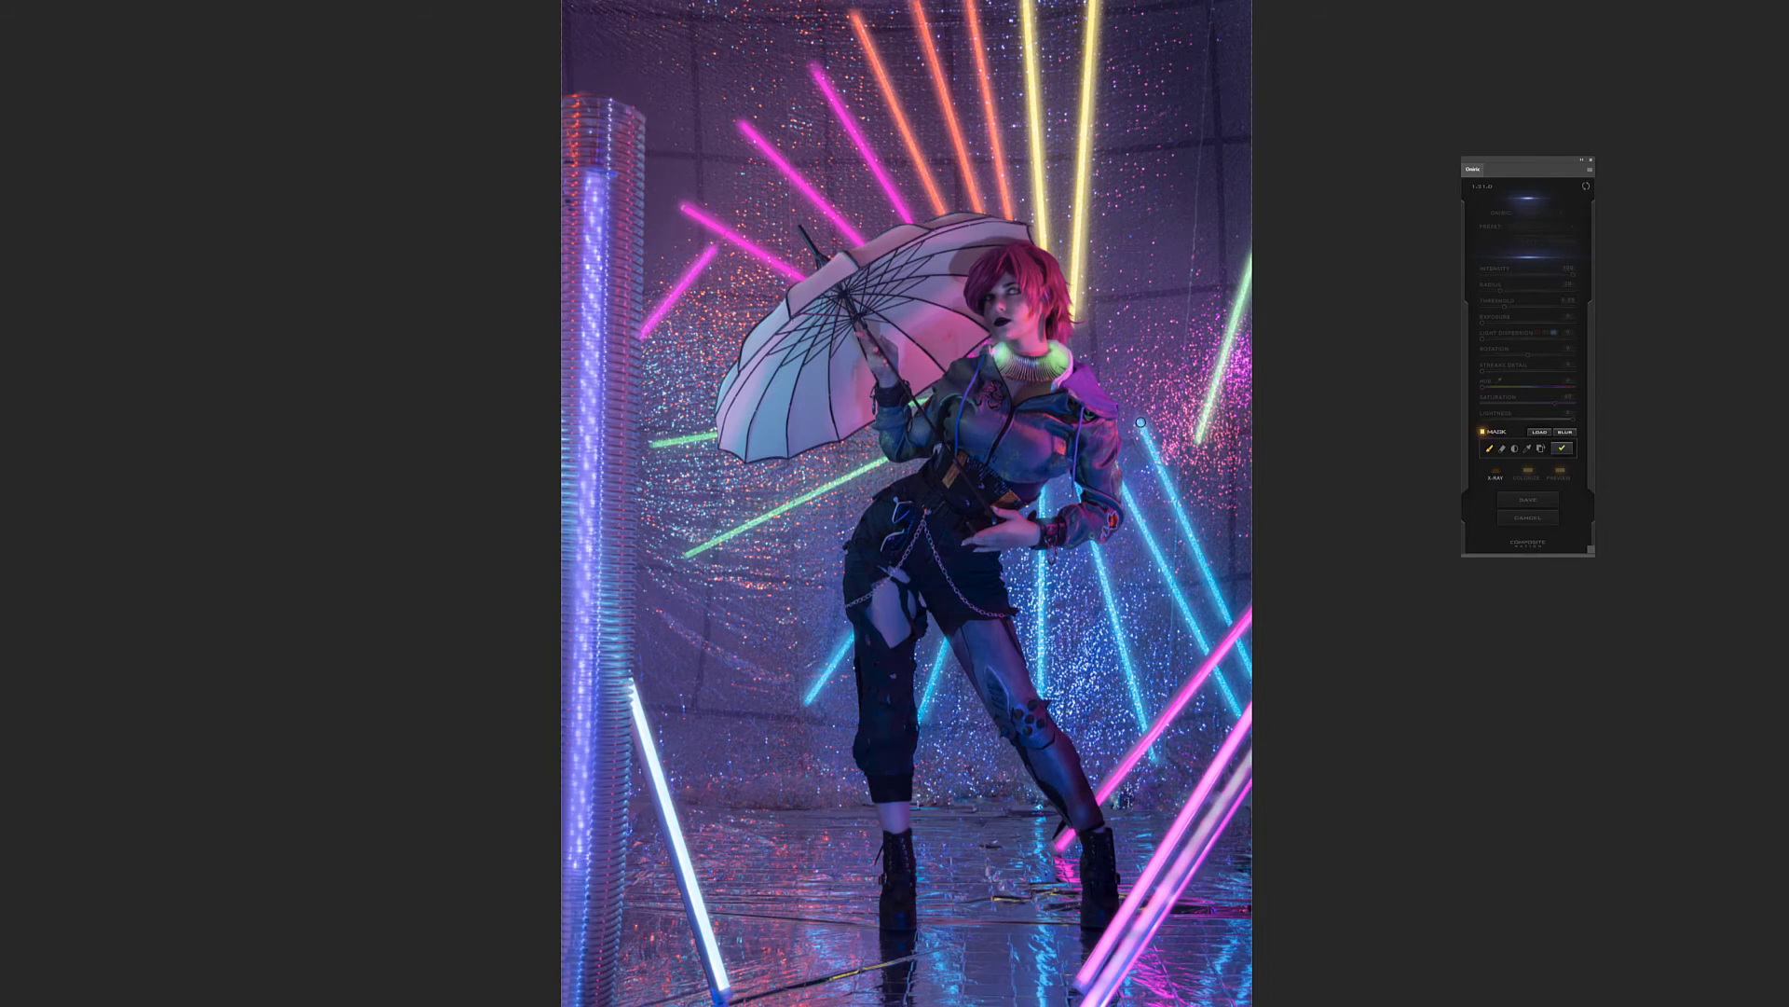
{"action": "left_click", "coordinate": [1227, 620], "text": "shift"}
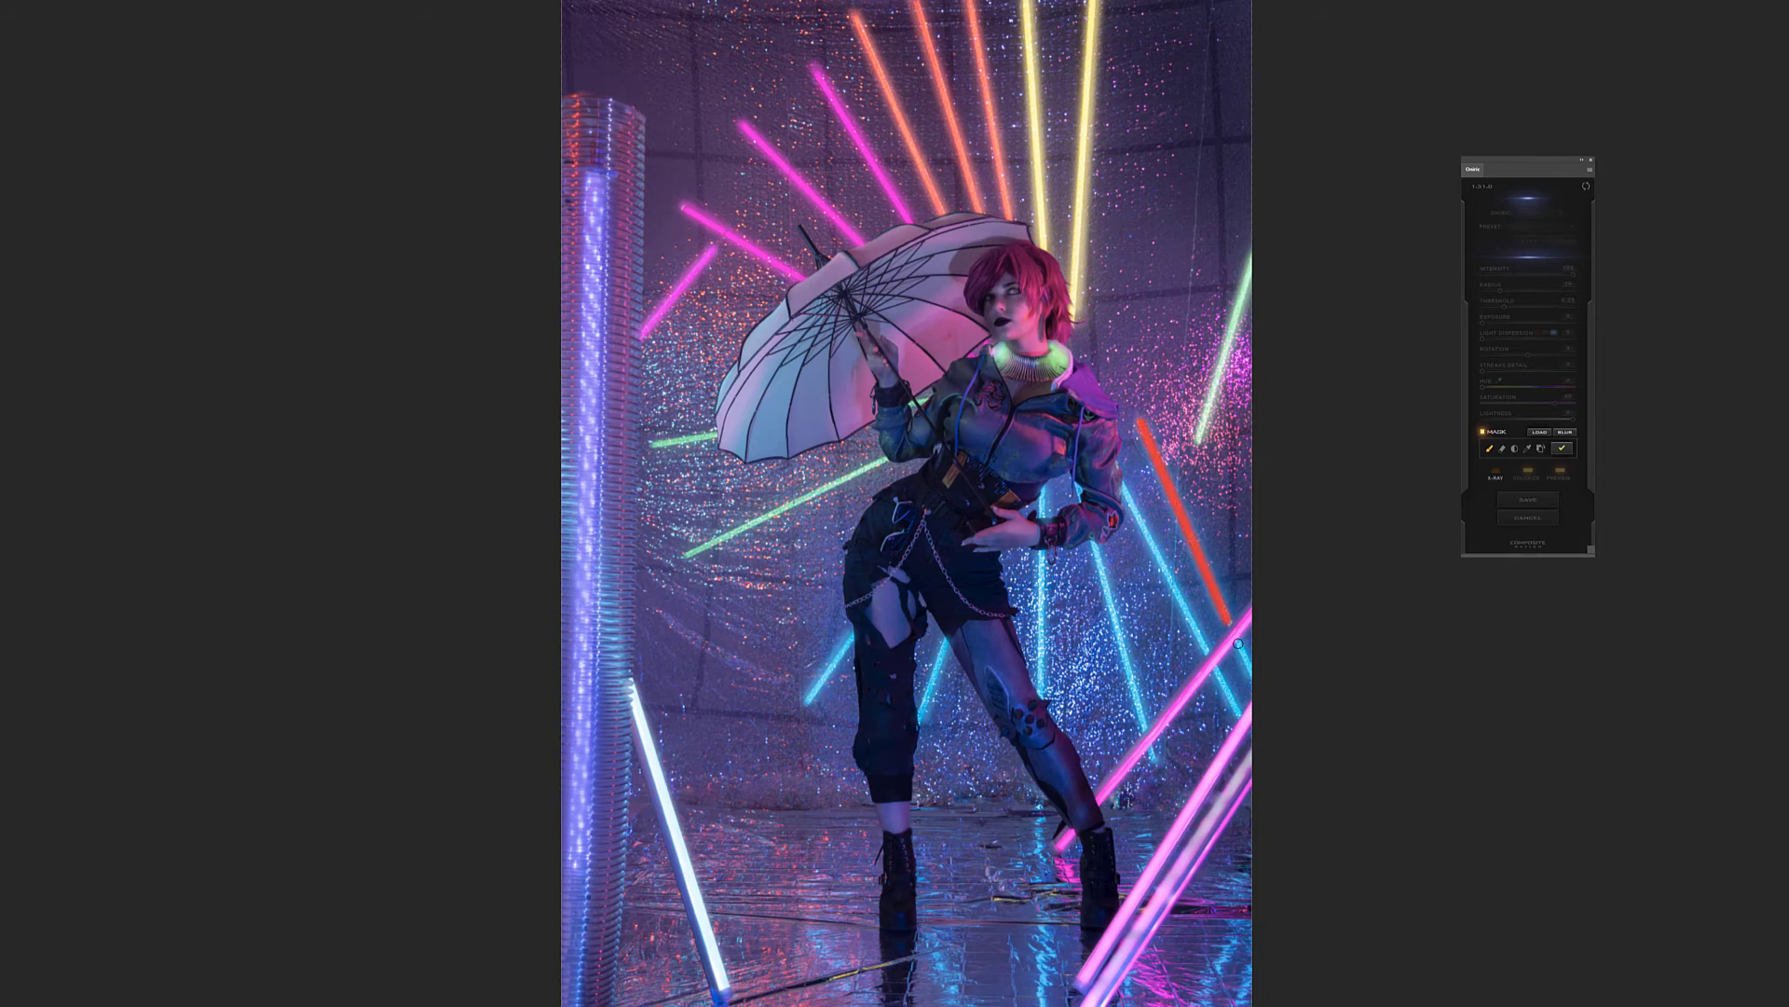
{"action": "left_click", "coordinate": [1254, 679], "text": "shift"}
{"action": "left_click", "coordinate": [1206, 654], "text": "shift"}
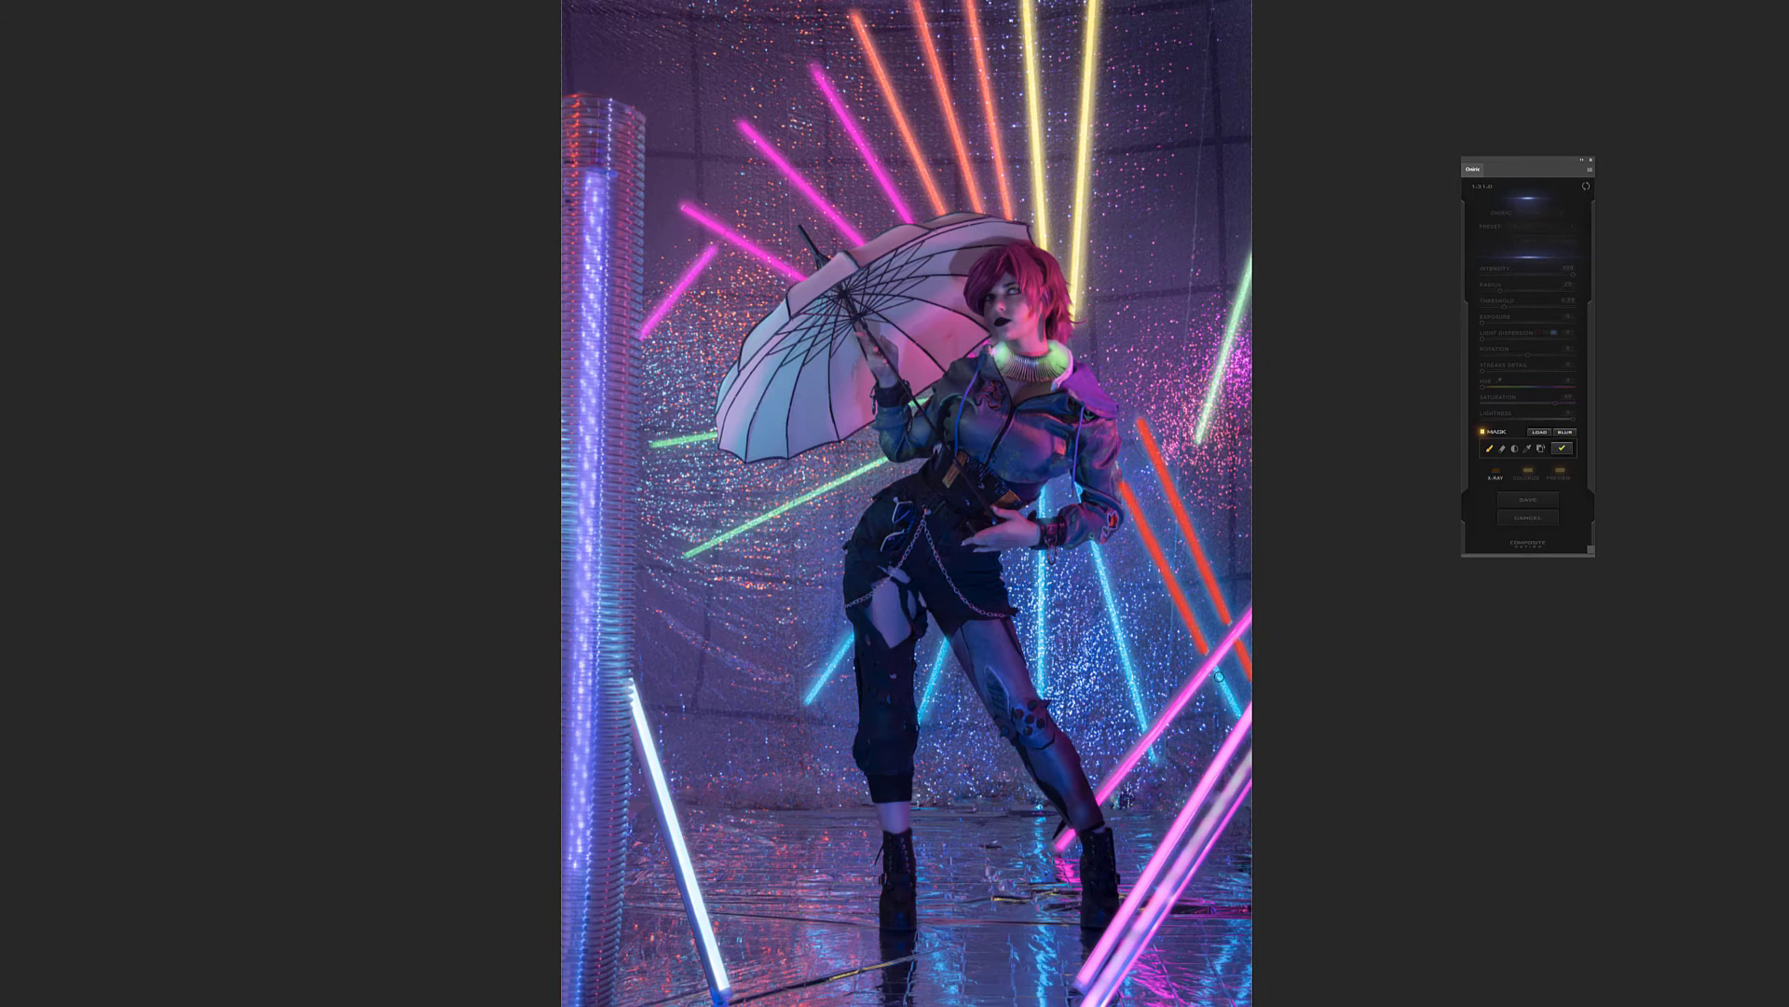
{"action": "left_click", "coordinate": [1241, 716], "text": "shift"}
{"action": "left_click", "coordinate": [1144, 732], "text": "shift"}
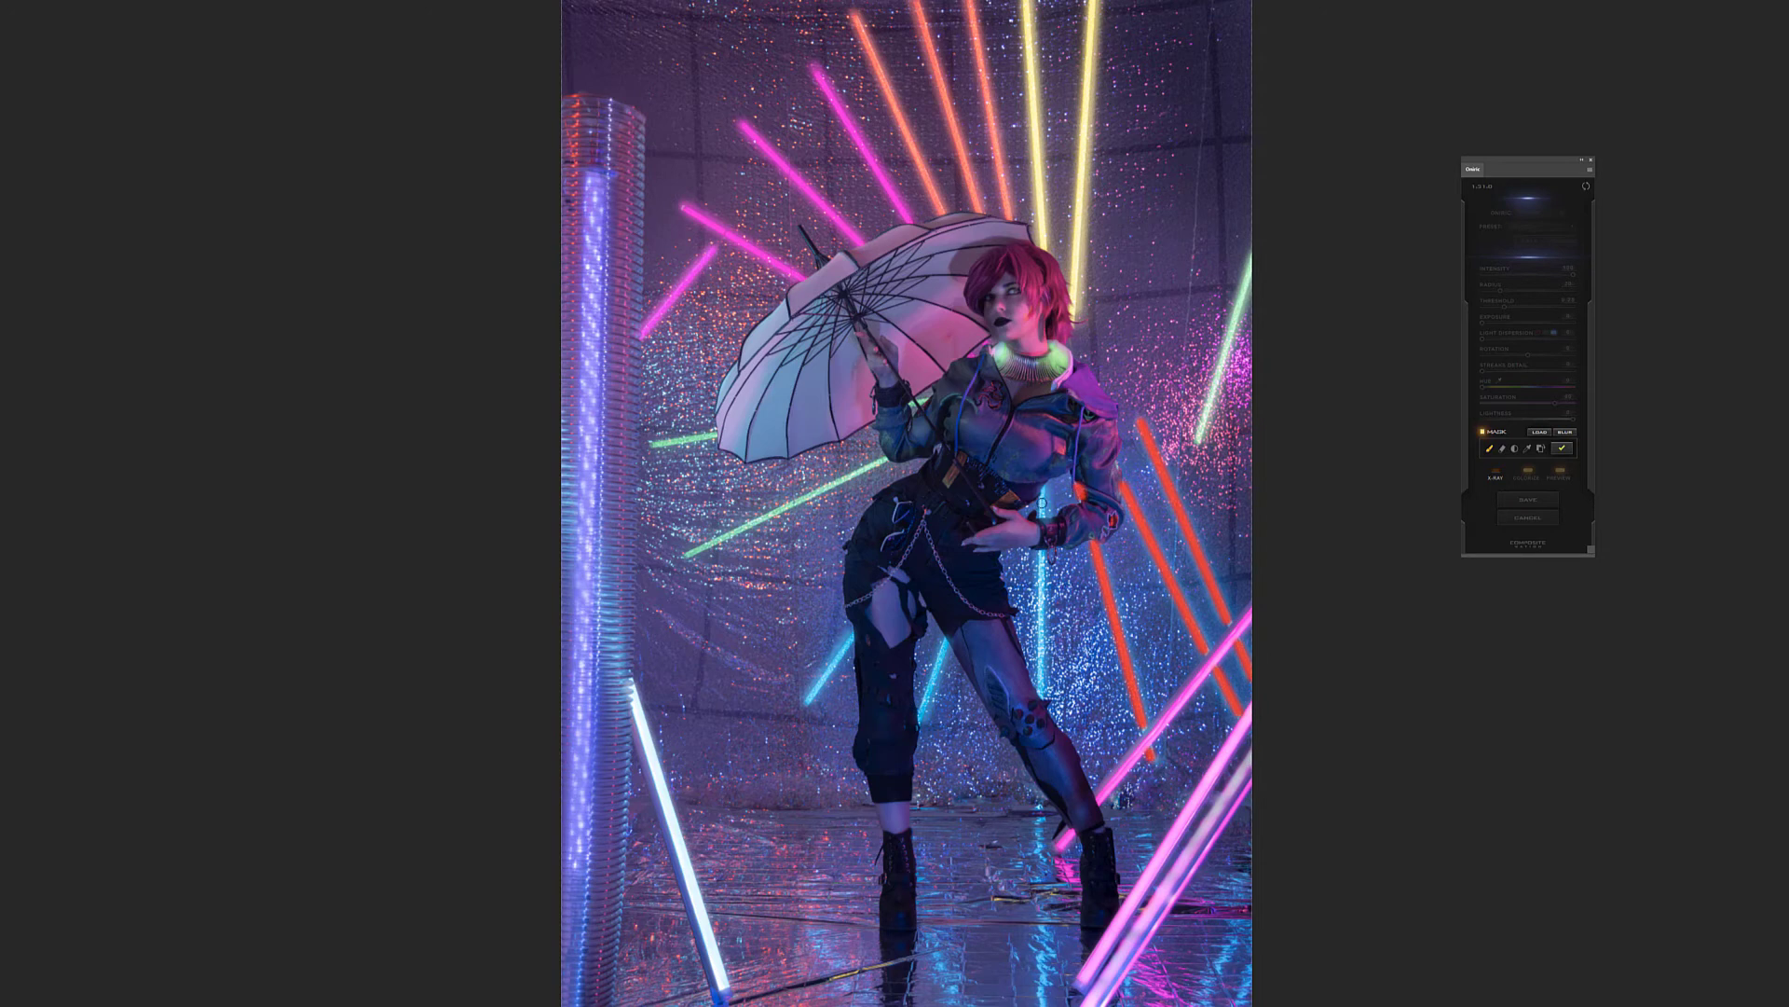
{"action": "left_click", "coordinate": [1041, 519], "text": "shift"}
{"action": "left_click", "coordinate": [1044, 699], "text": "shift"}
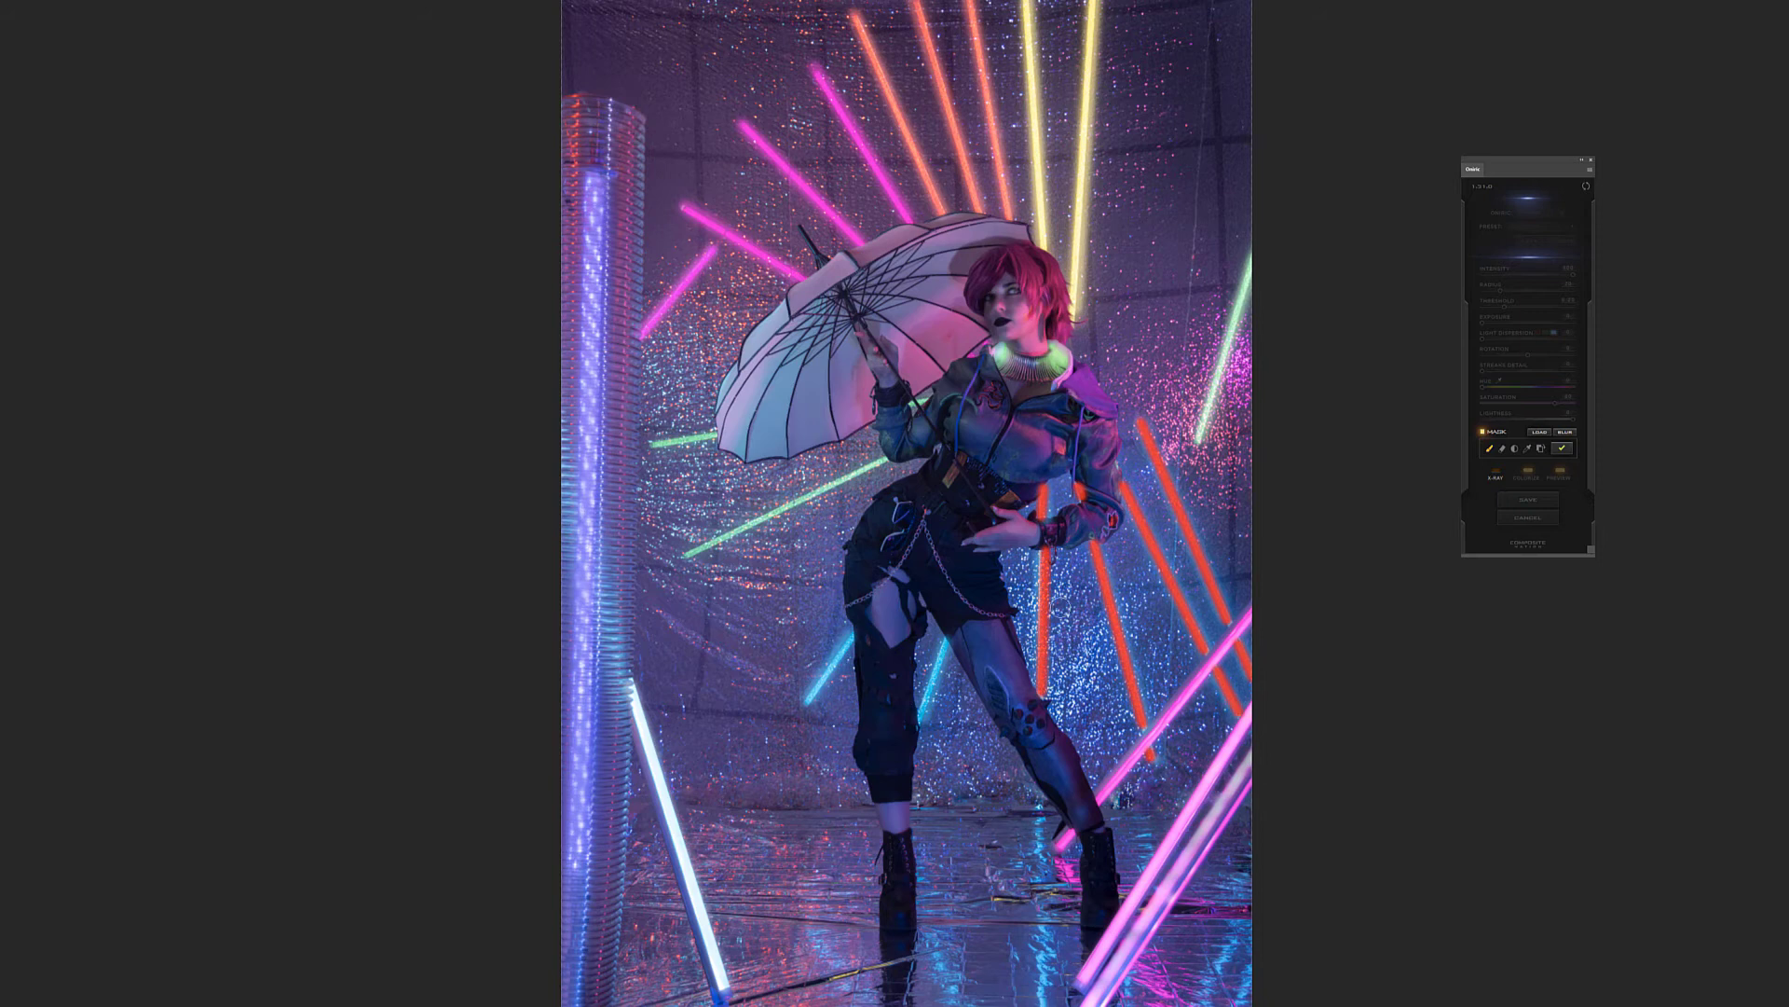
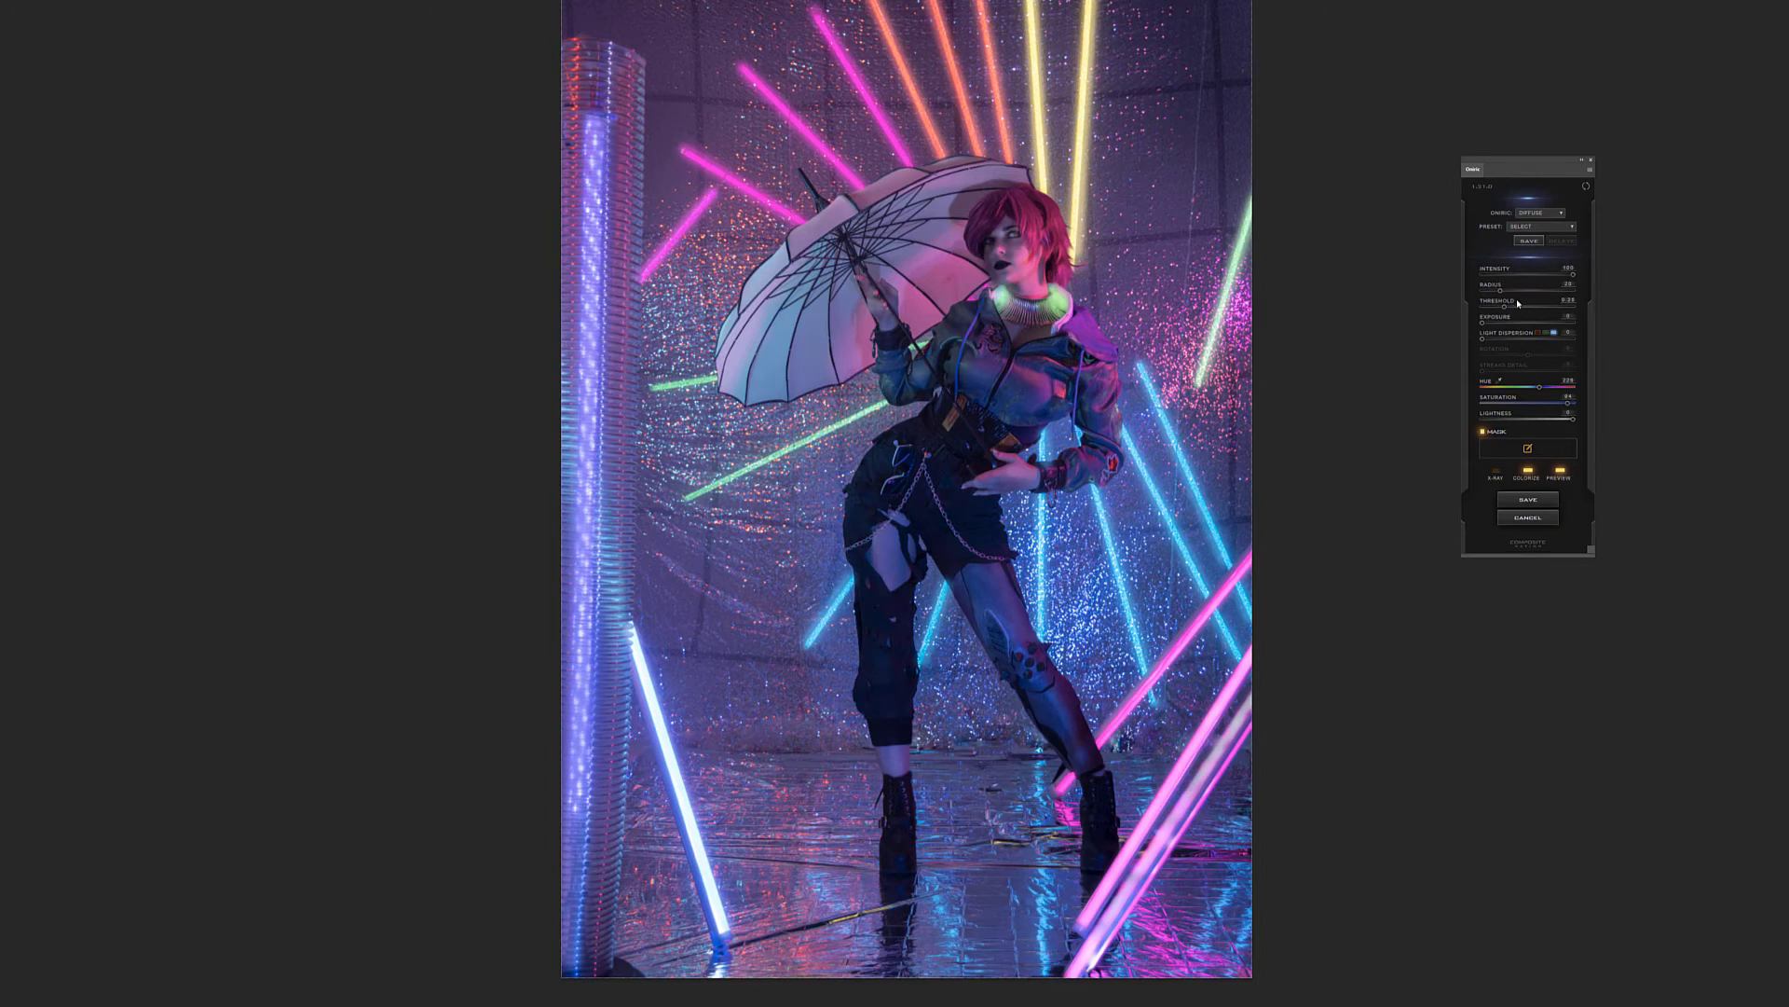
Raise the blue glow's threshold slightly, compare it against the original photo, and save it as an Oniric element named blue
{"action": "left_click_drag", "start_coordinate": [1513, 308], "coordinate": [1524, 308]}
{"action": "left_click", "coordinate": [1560, 472]}
{"action": "left_click", "coordinate": [1562, 472]}
{"action": "left_click", "coordinate": [1537, 498]}
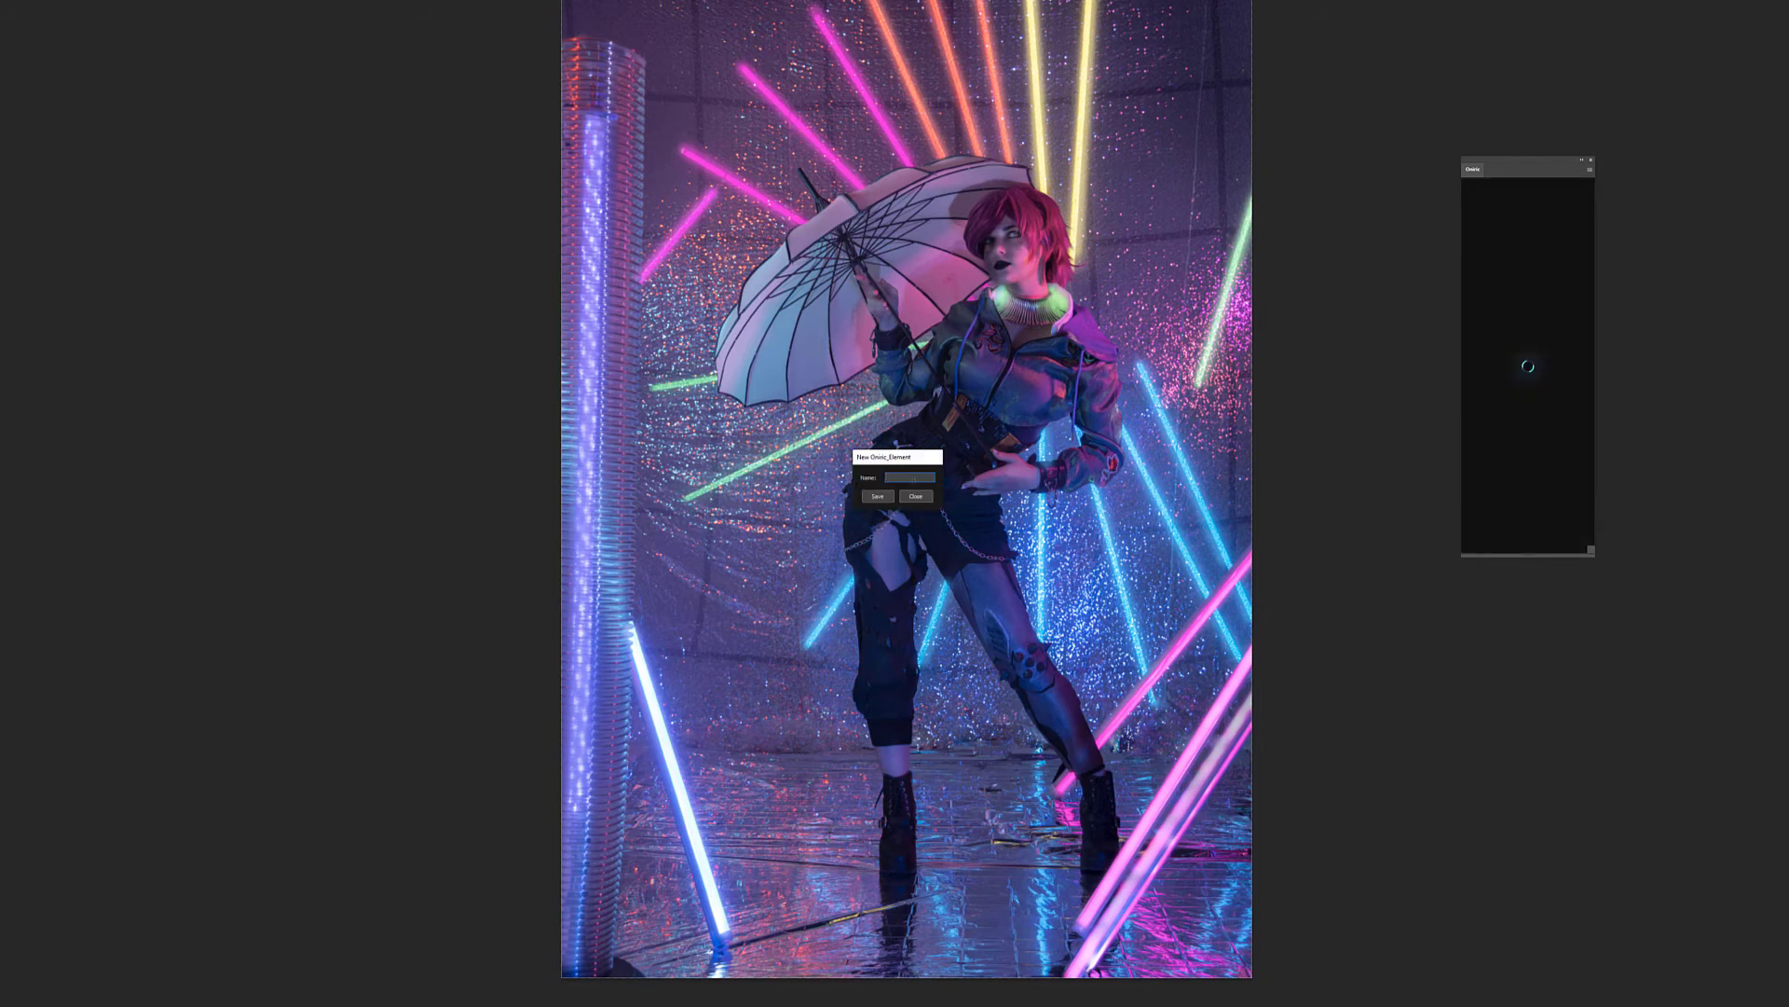
{"action": "type", "text": "blue"}
{"action": "left_click", "coordinate": [886, 498]}
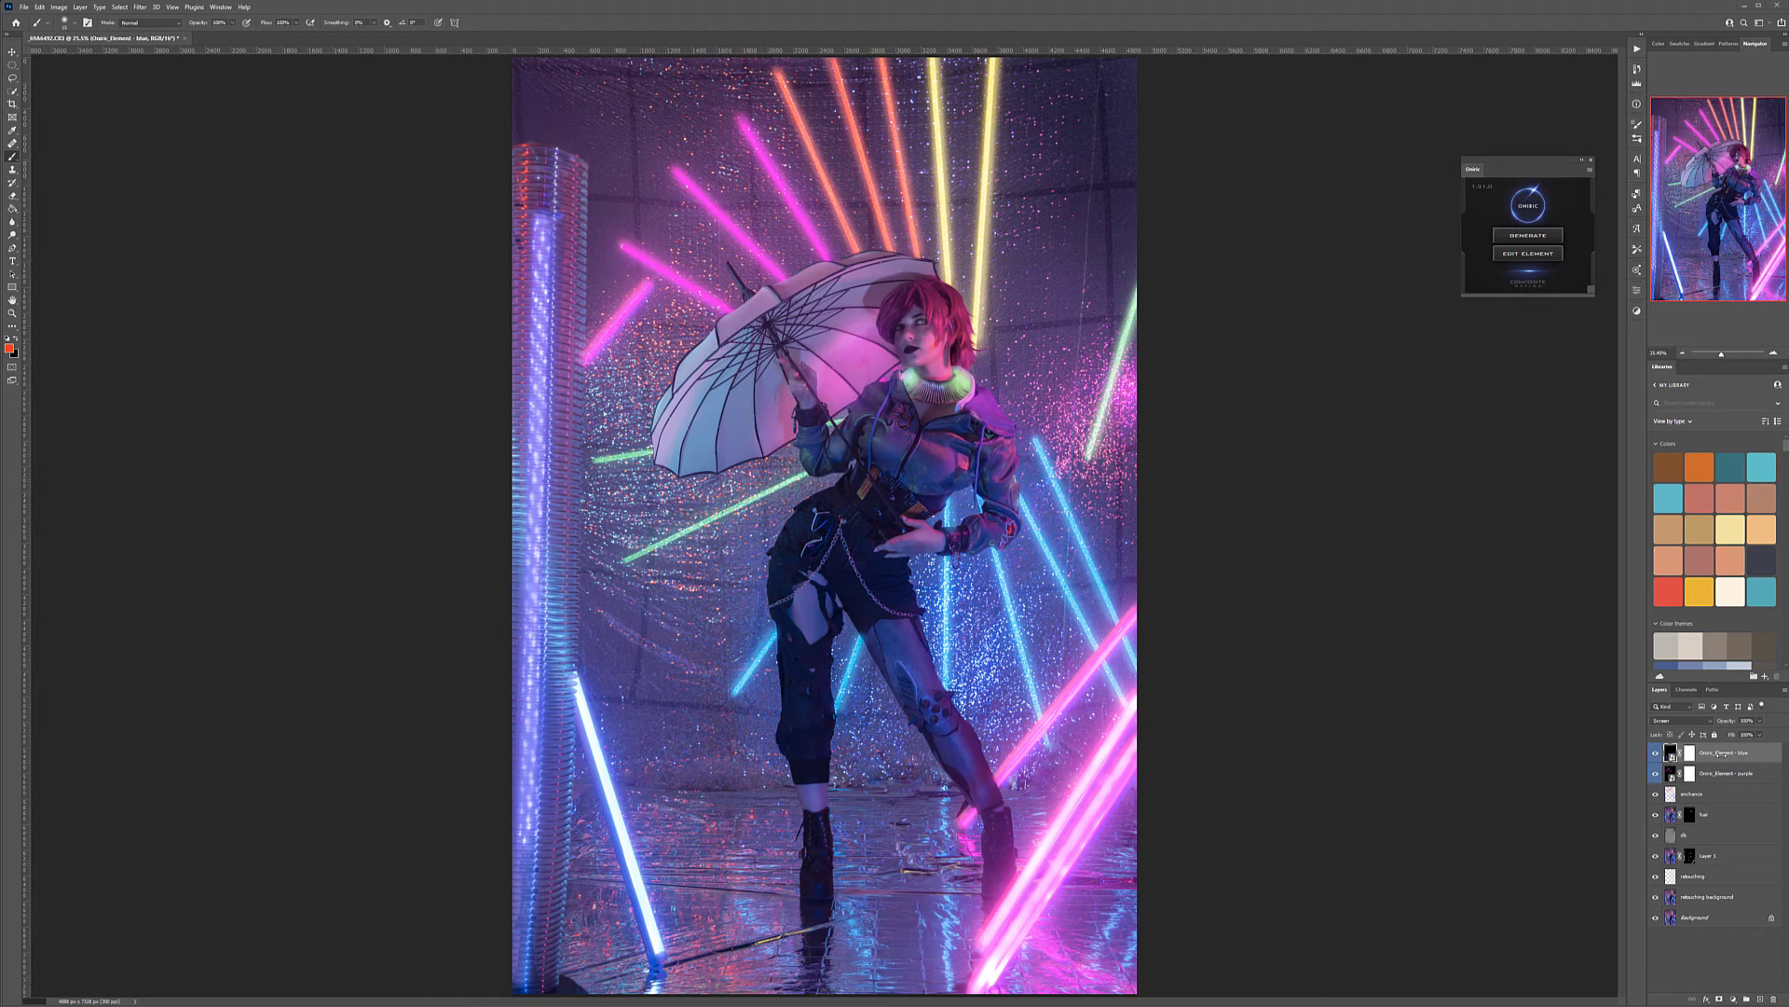
Generate a new Diffuse glow and mask the core of the tall LED column with a straight stroke along its length
{"action": "left_click", "coordinate": [1525, 239]}
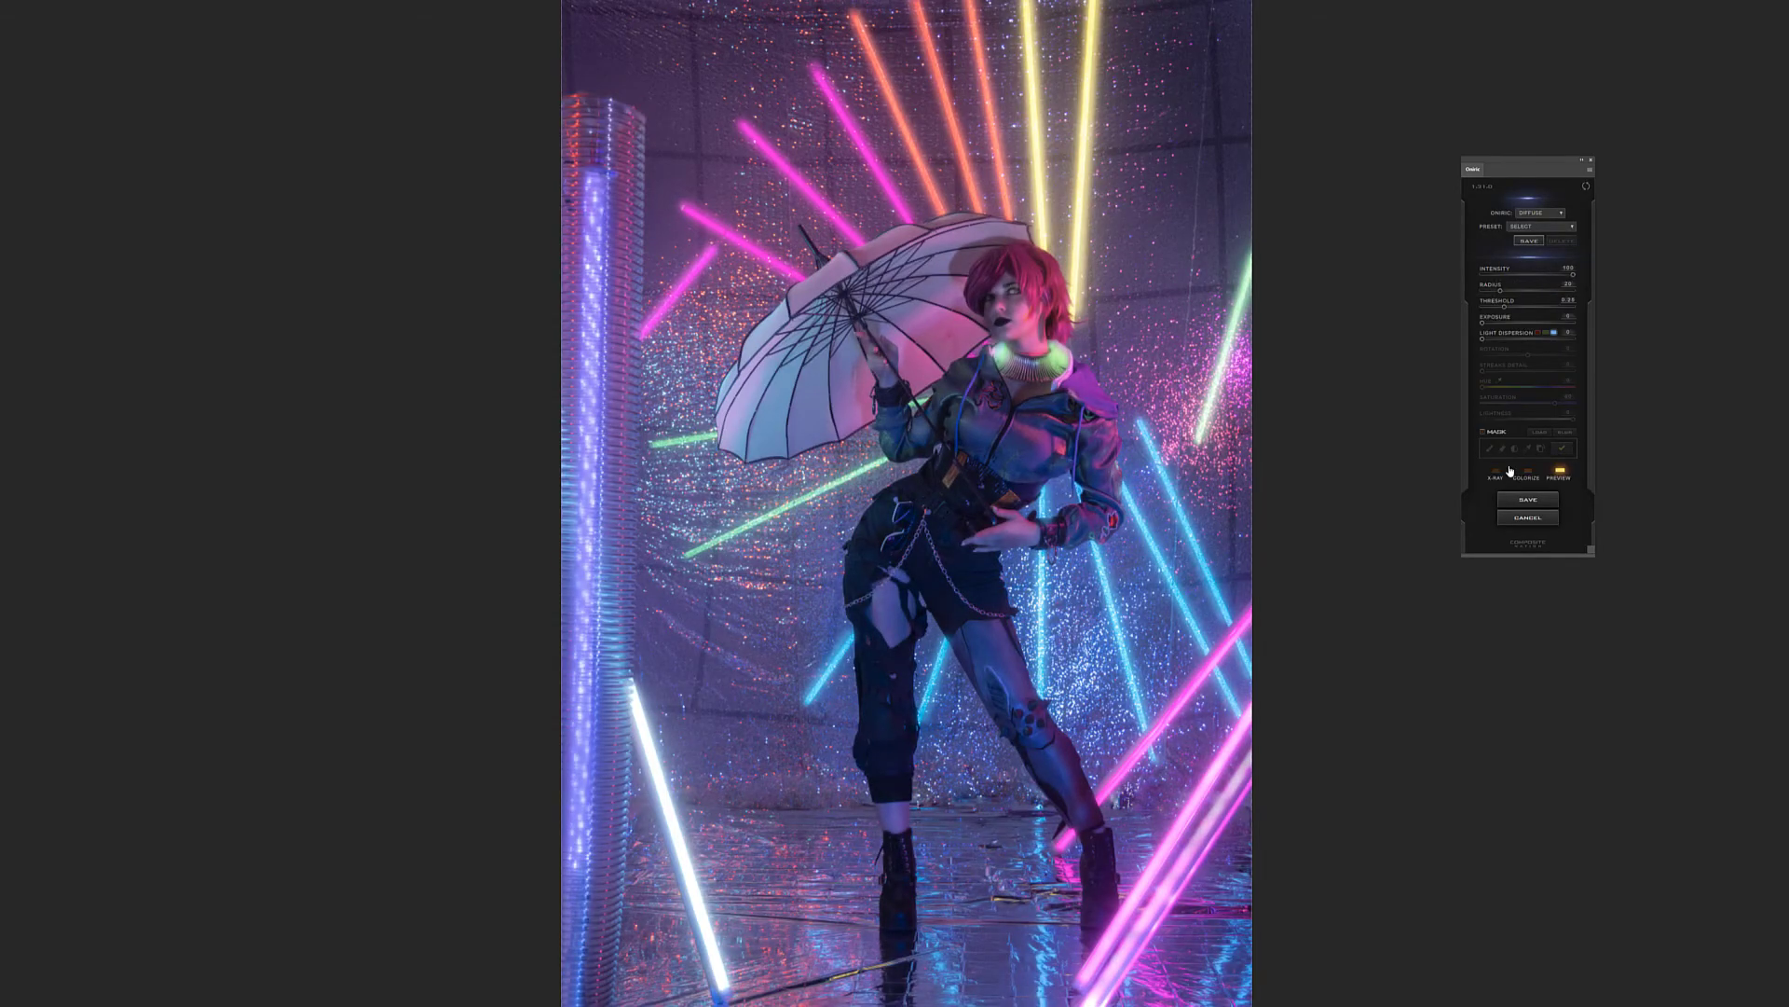
{"action": "left_click", "coordinate": [1482, 432]}
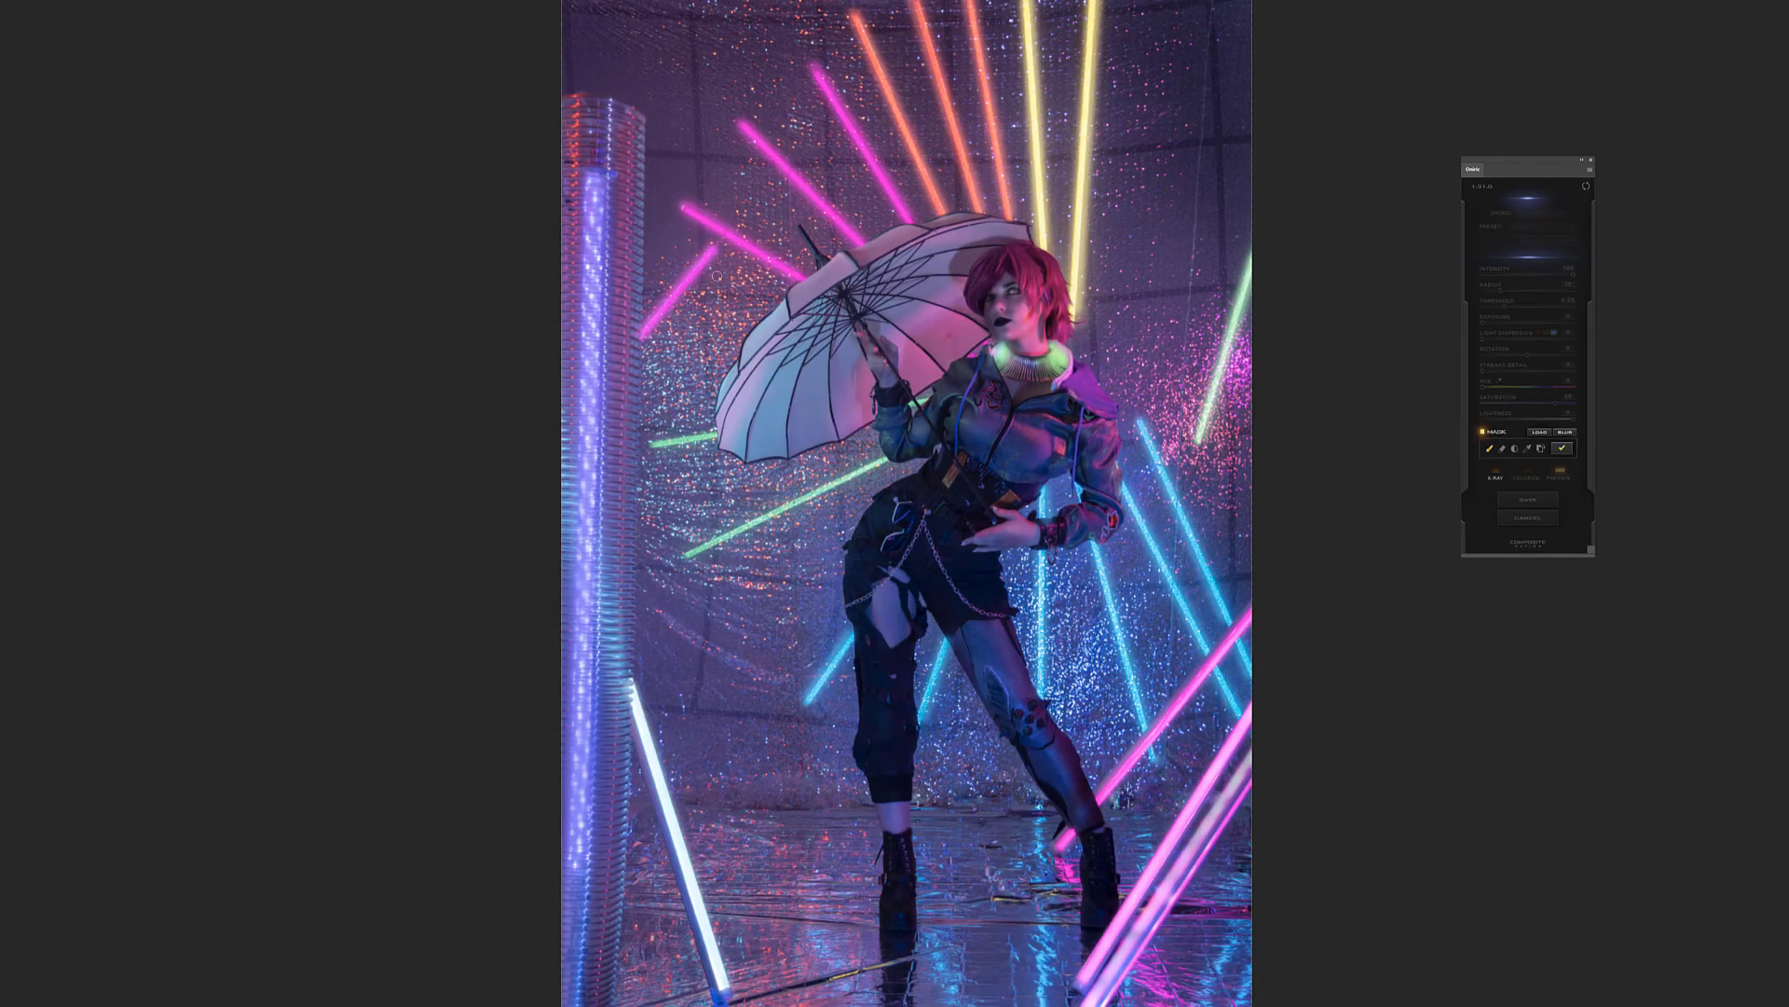
{"action": "left_click", "coordinate": [596, 166]}
{"action": "left_click", "coordinate": [576, 986], "text": "shift"}
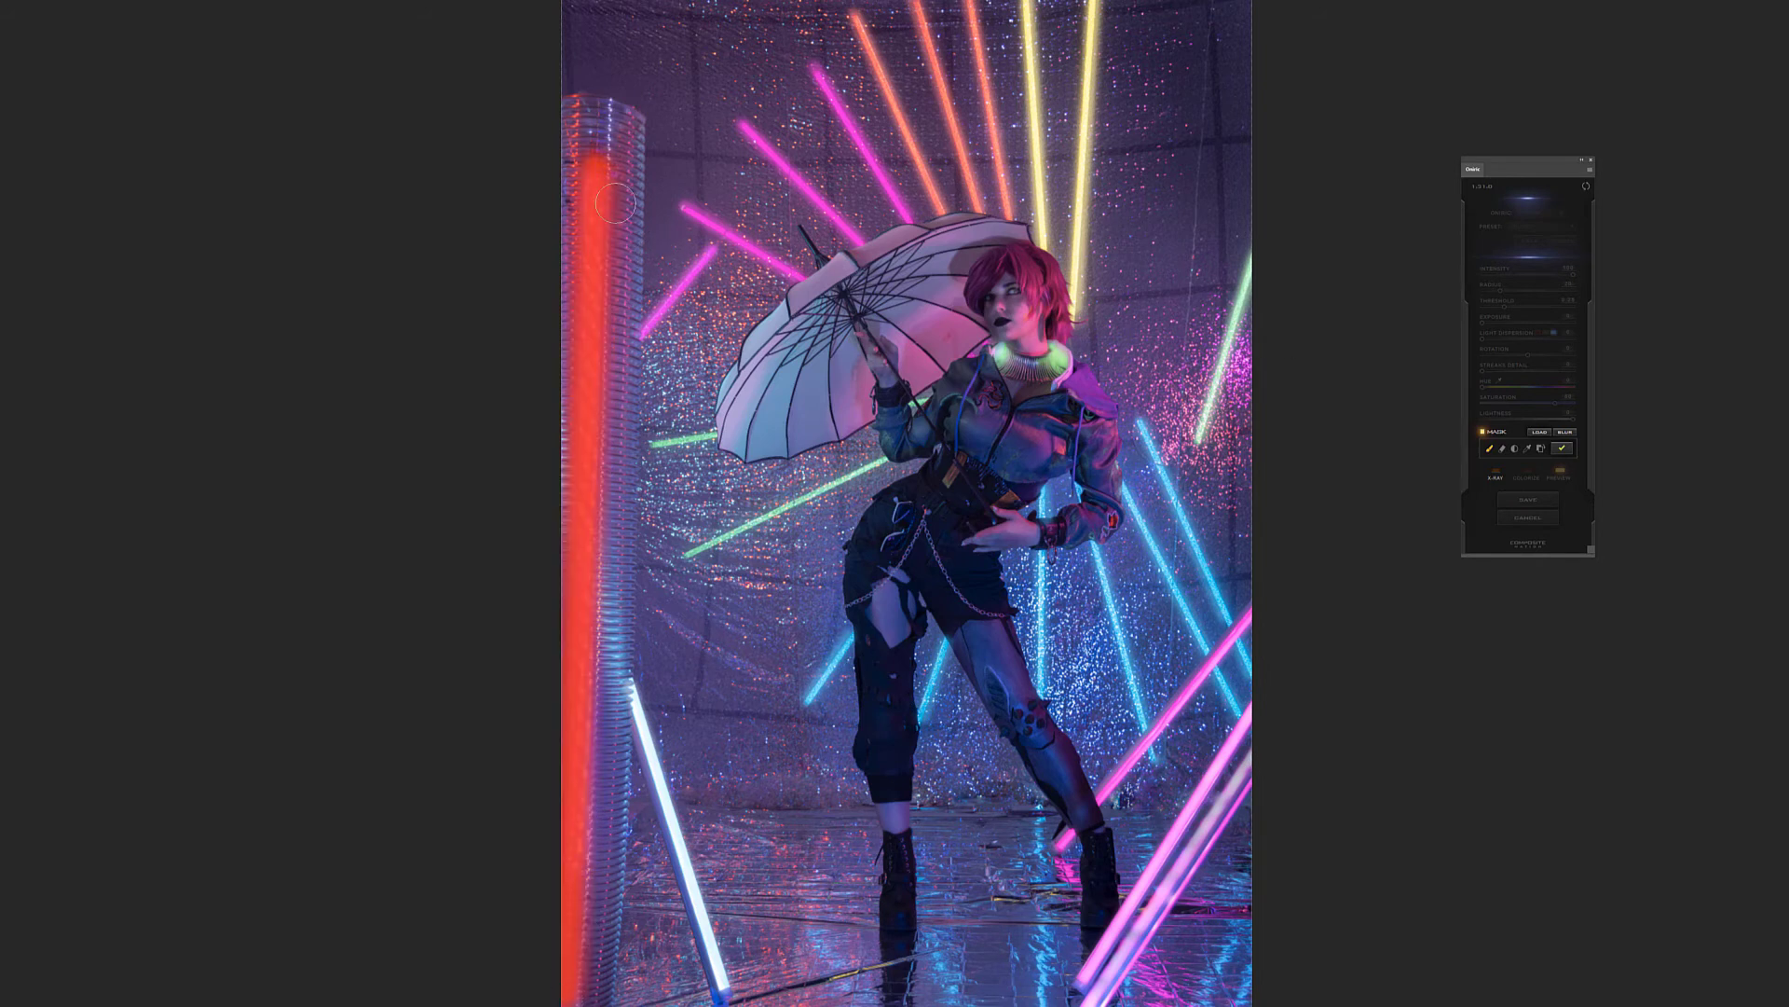
Widen the LED column's mask with a larger brush along its full height and apply the mask
{"action": "key", "text": "]"}
{"action": "key", "text": "]"}
{"action": "key", "text": "]"}
{"action": "key", "text": "]"}
{"action": "left_click", "coordinate": [604, 170]}
{"action": "mouse_move", "coordinate": [605, 174]}
{"action": "left_mouse_down"}
{"action": "mouse_move", "coordinate": [583, 410]}
{"action": "mouse_move", "coordinate": [597, 489]}
{"action": "mouse_move", "coordinate": [578, 1002]}
{"action": "left_mouse_up"}
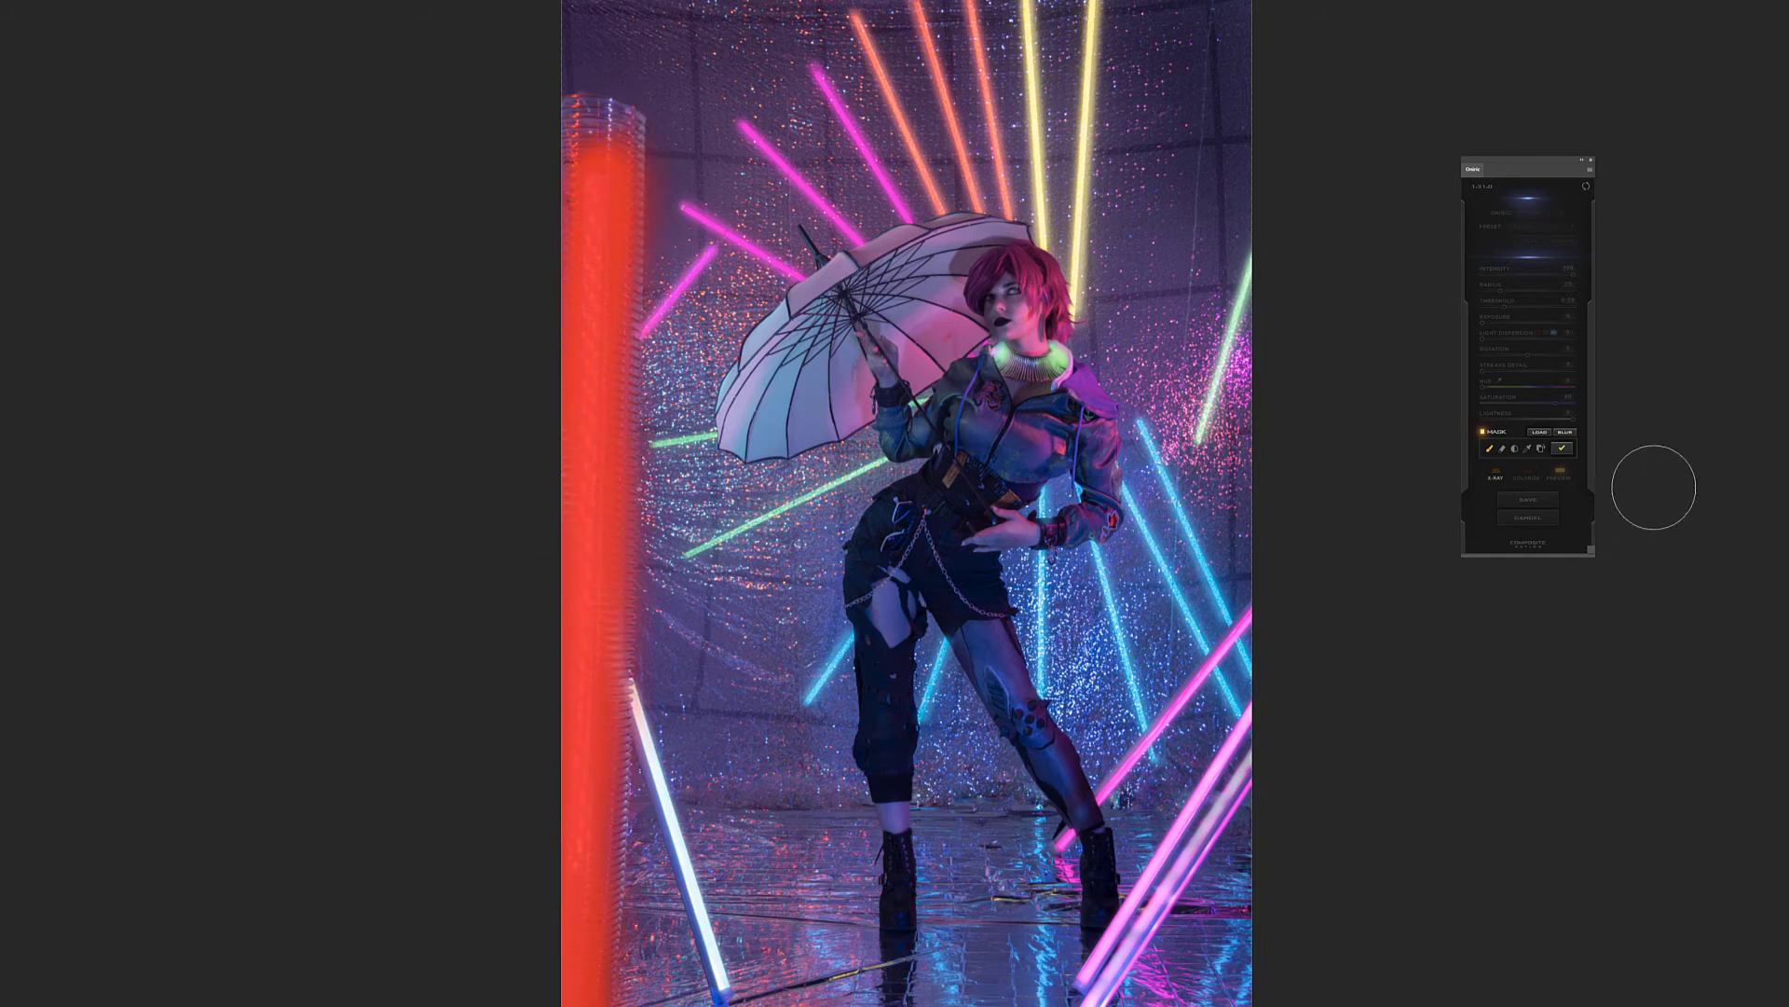
{"action": "left_click", "coordinate": [1562, 448]}
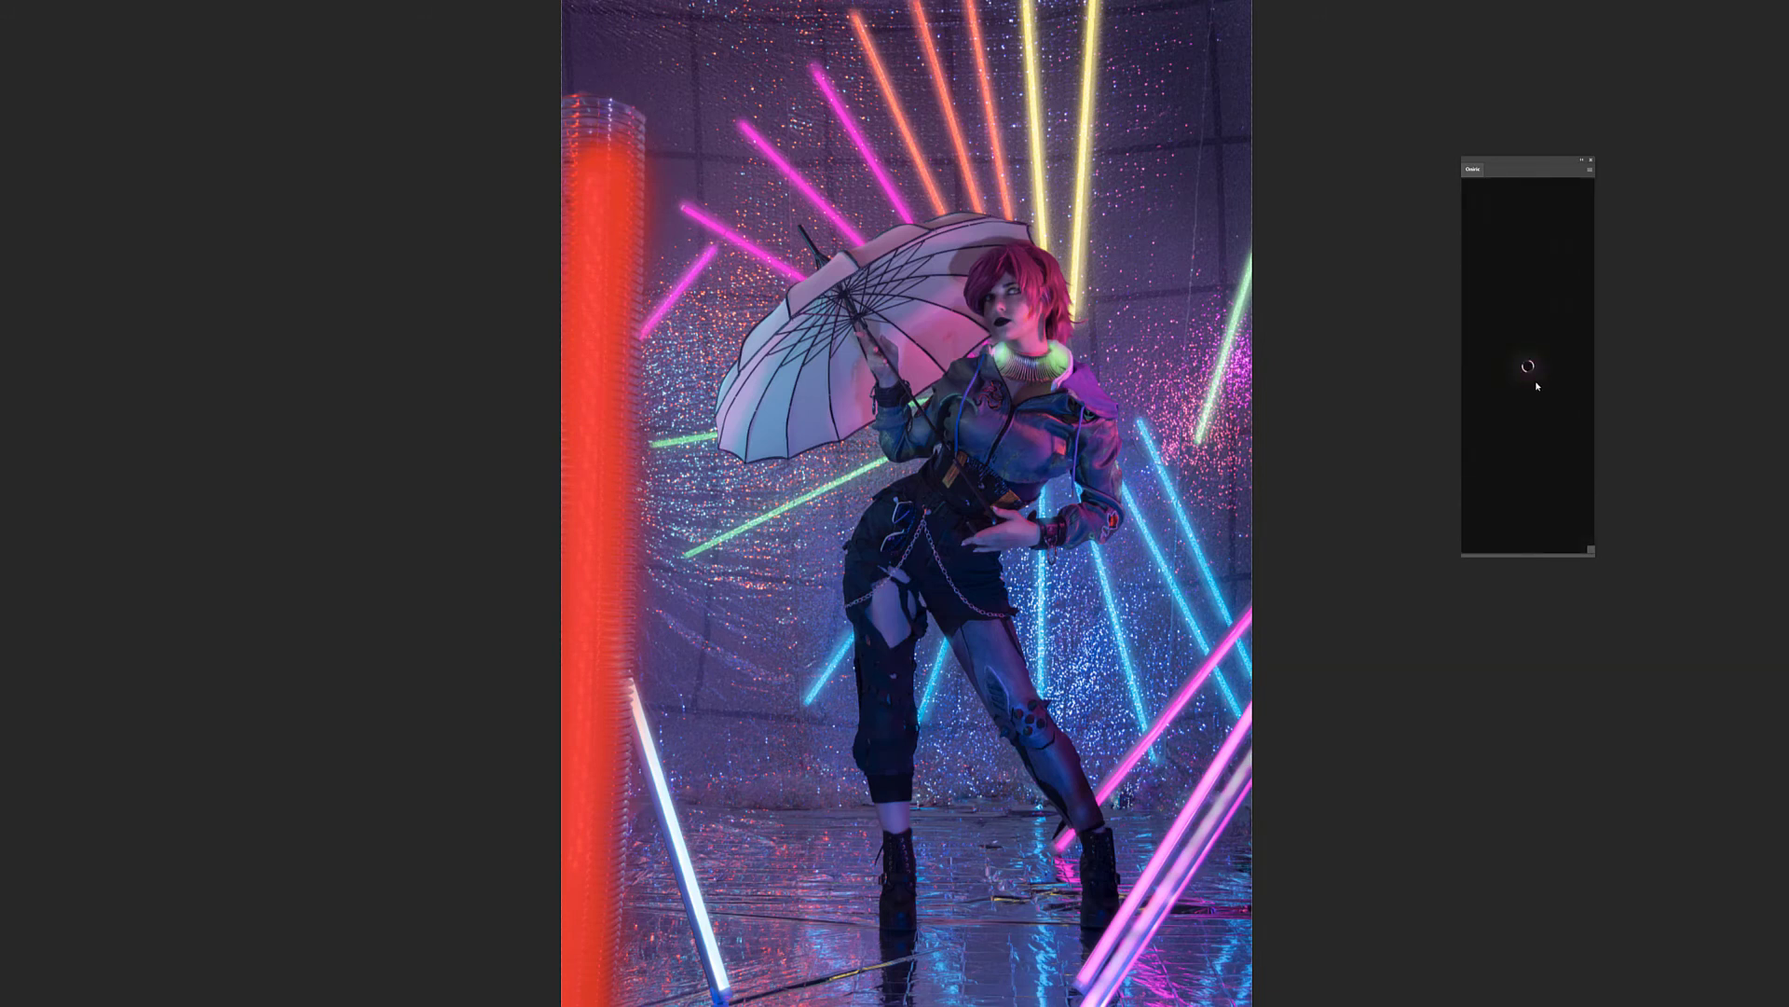
Colorize the LED column's glow with a violet hue and raise its saturation to the maximum
{"action": "left_click", "coordinate": [1536, 476]}
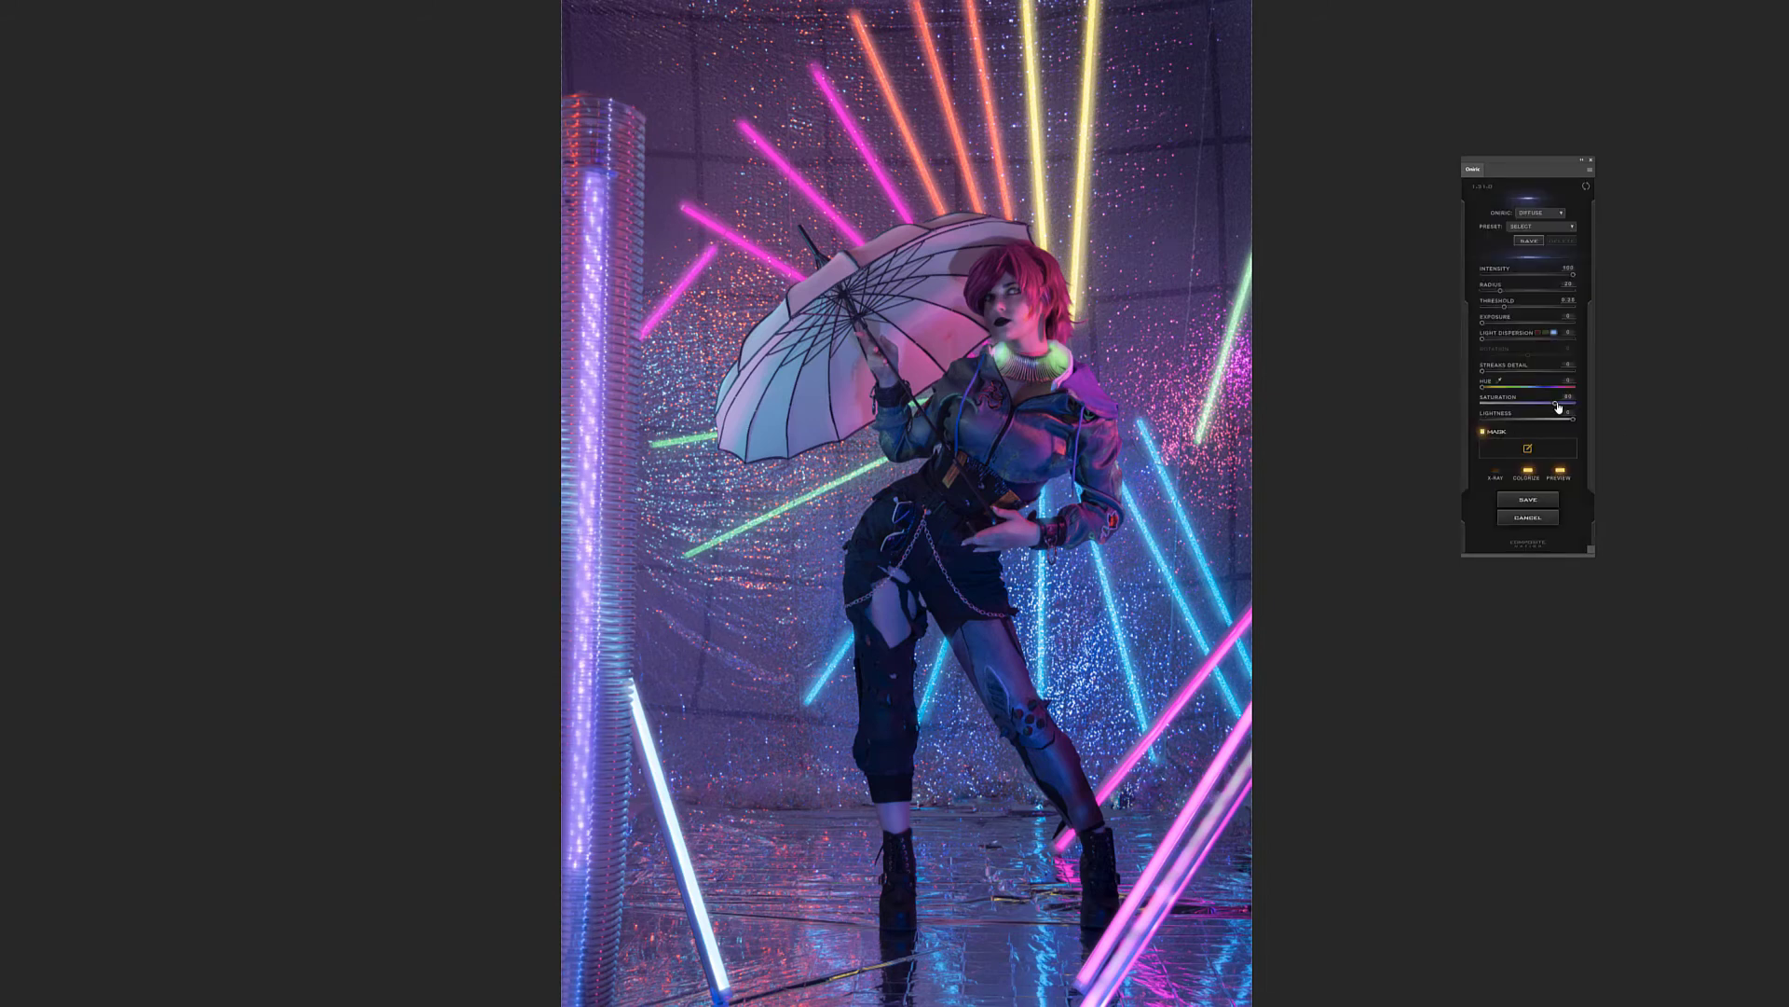
{"action": "left_click", "coordinate": [1540, 387]}
{"action": "left_click_drag", "start_coordinate": [1538, 390], "coordinate": [1551, 391]}
{"action": "left_click_drag", "start_coordinate": [1555, 404], "coordinate": [1575, 405]}
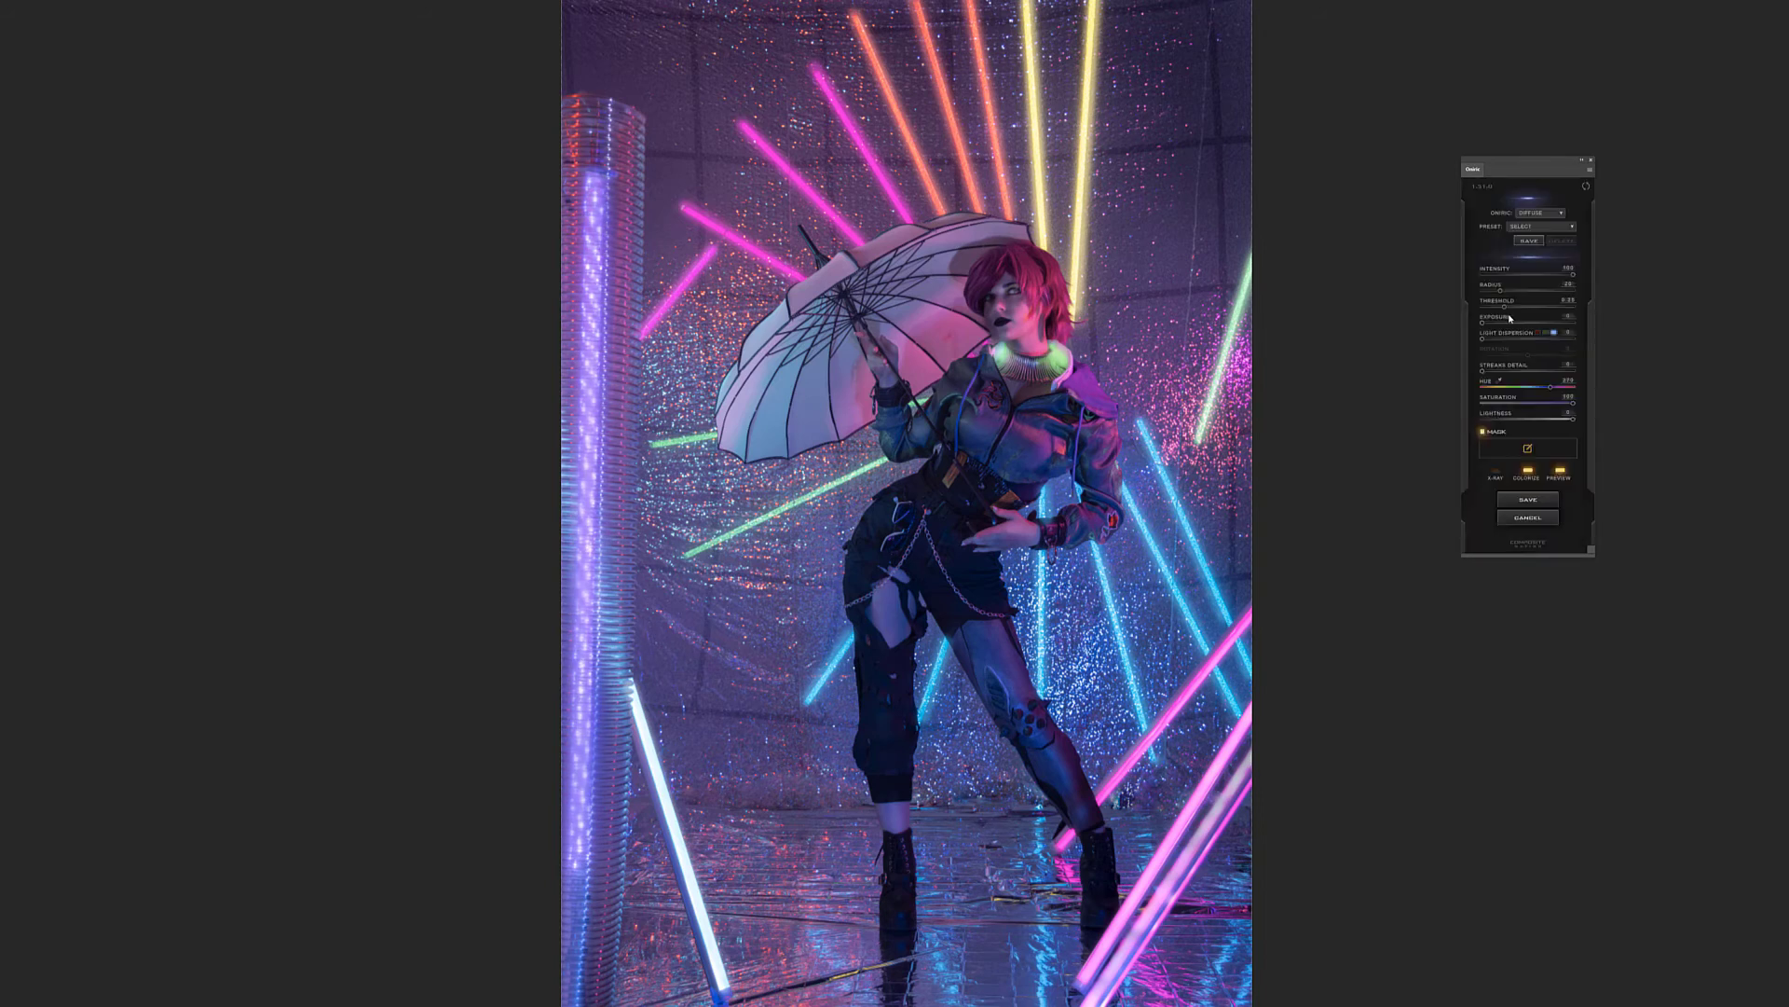
Raise the column glow's threshold and enlarge its radius, comparing the photo with the glow off and on
{"action": "left_click_drag", "start_coordinate": [1510, 313], "coordinate": [1539, 310]}
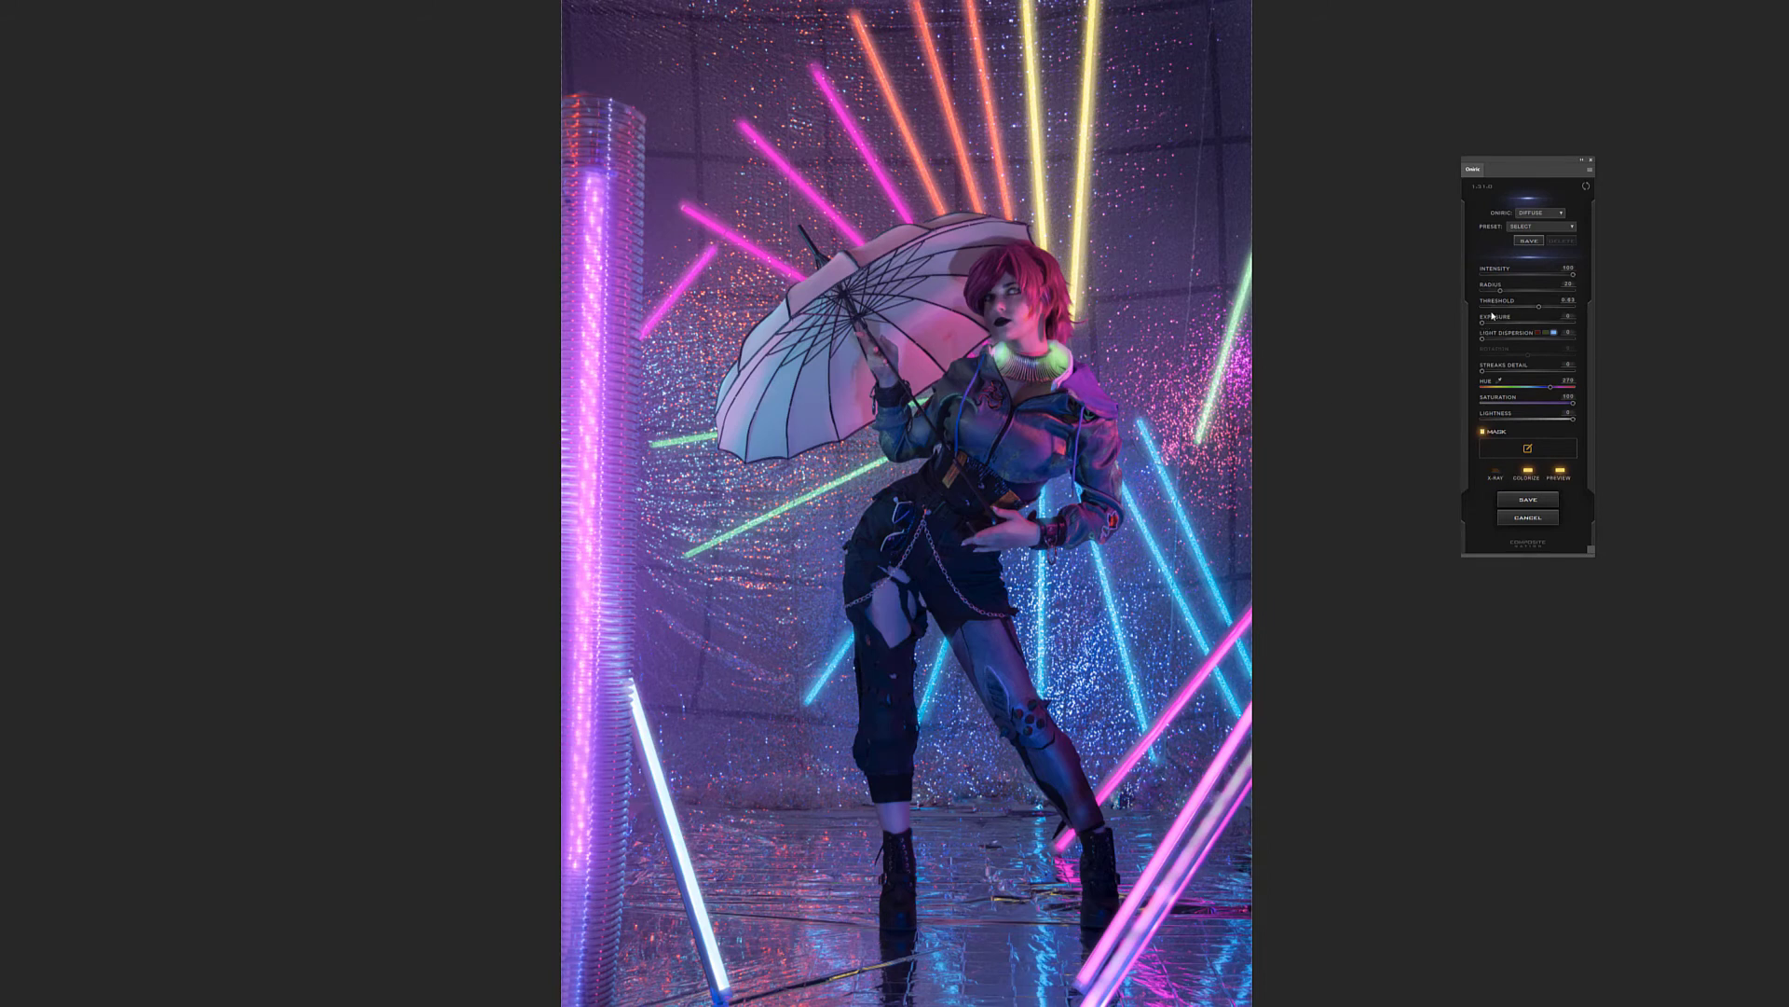
{"action": "left_click_drag", "start_coordinate": [1499, 291], "coordinate": [1512, 294]}
{"action": "left_click", "coordinate": [1562, 474]}
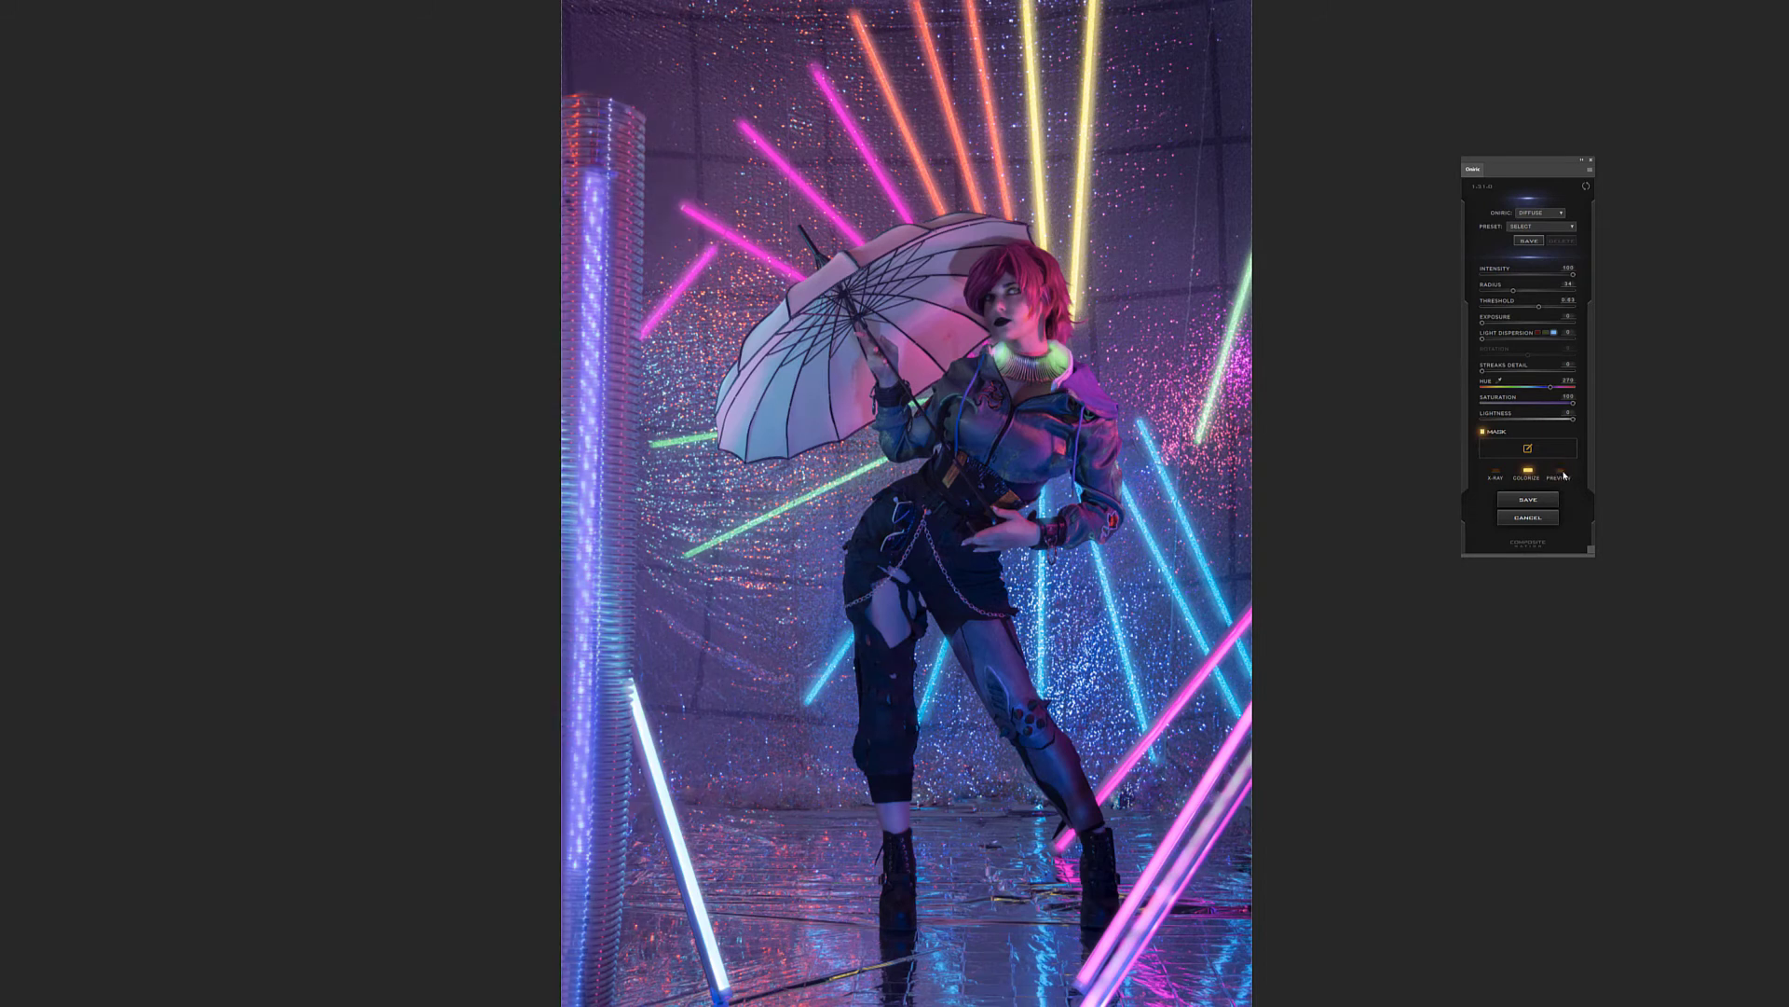
{"action": "left_click", "coordinate": [1564, 475]}
{"action": "left_click", "coordinate": [1563, 474]}
{"action": "left_click", "coordinate": [1564, 475]}
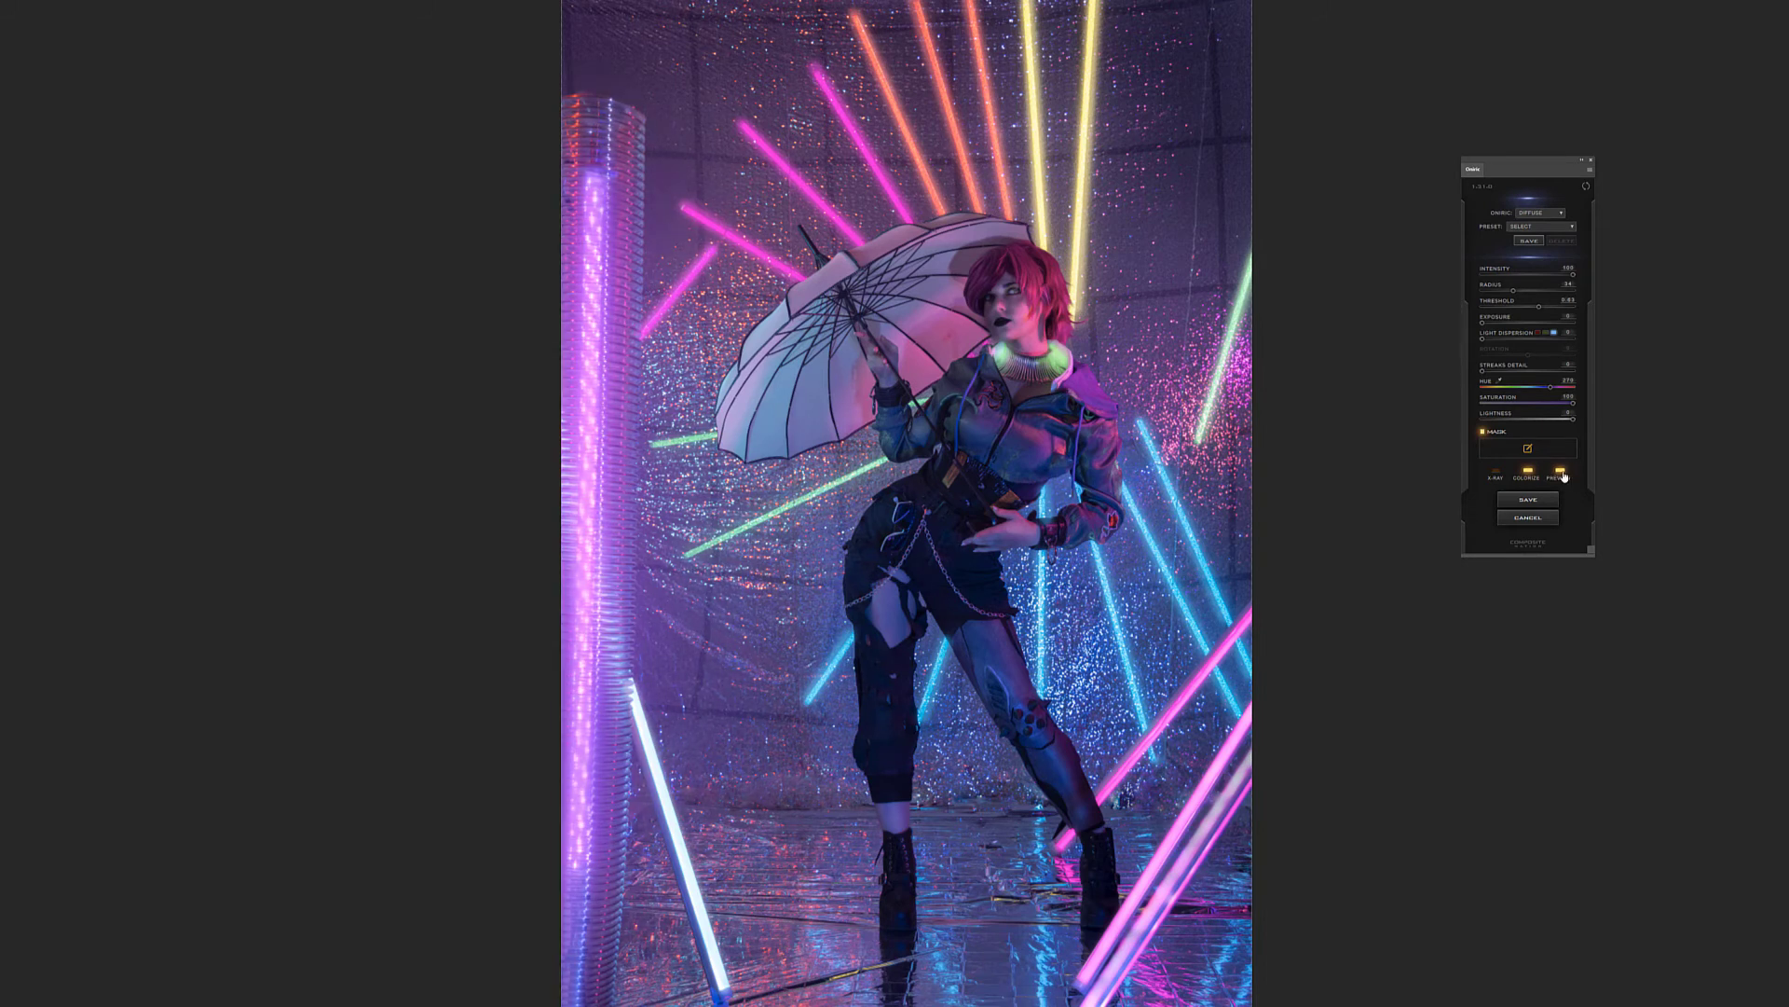
Shift the column glow's hue toward a bluer violet, checking it with the glow preview off and on
{"action": "left_click", "coordinate": [1551, 389]}
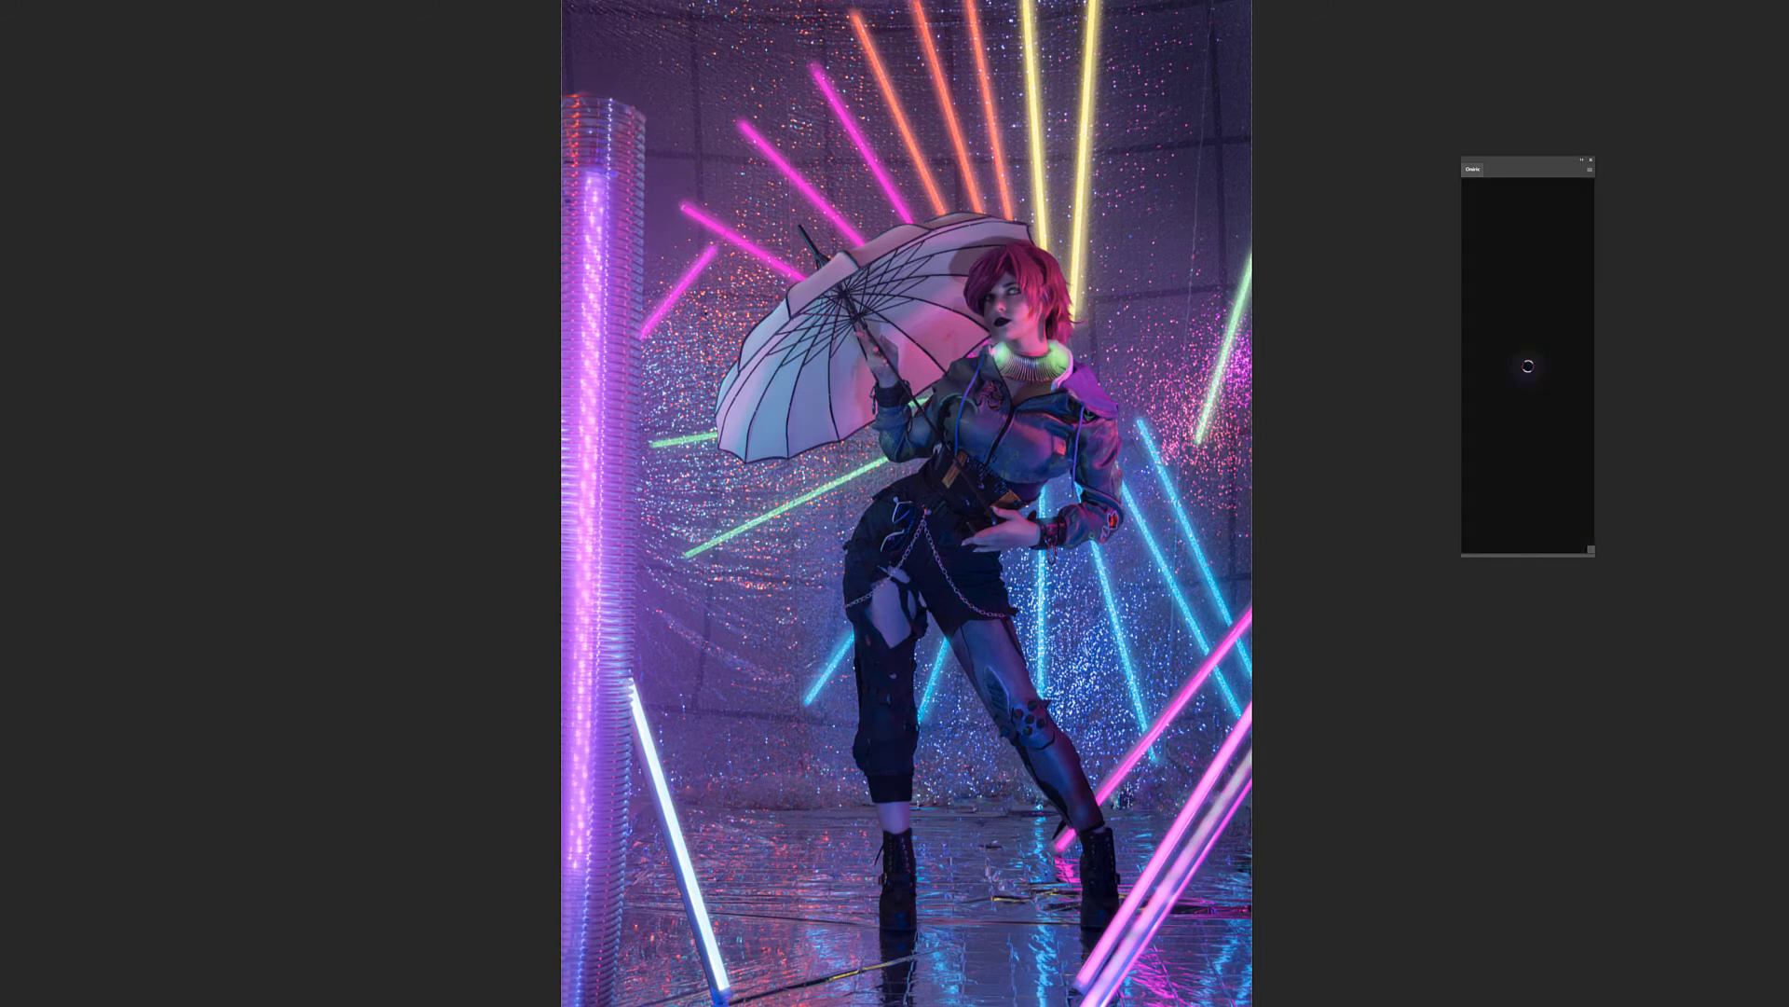
{"action": "left_click", "coordinate": [1559, 473]}
{"action": "left_click", "coordinate": [1559, 473]}
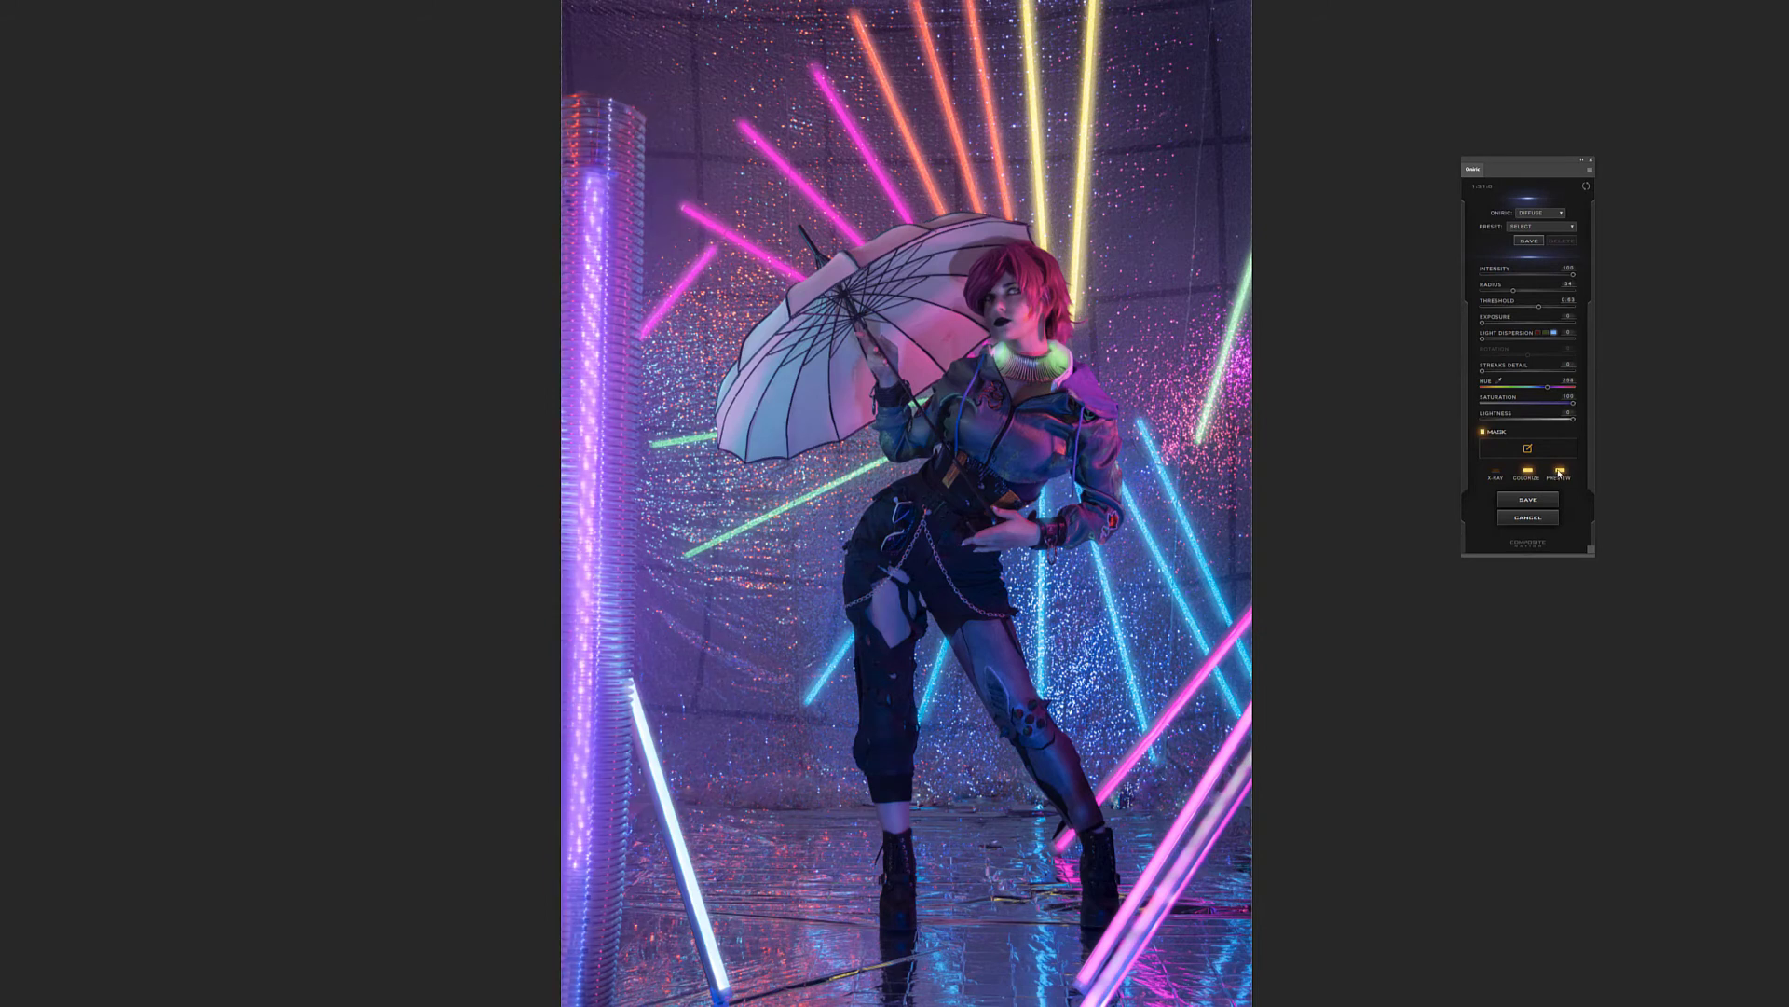
{"action": "left_click", "coordinate": [1545, 388]}
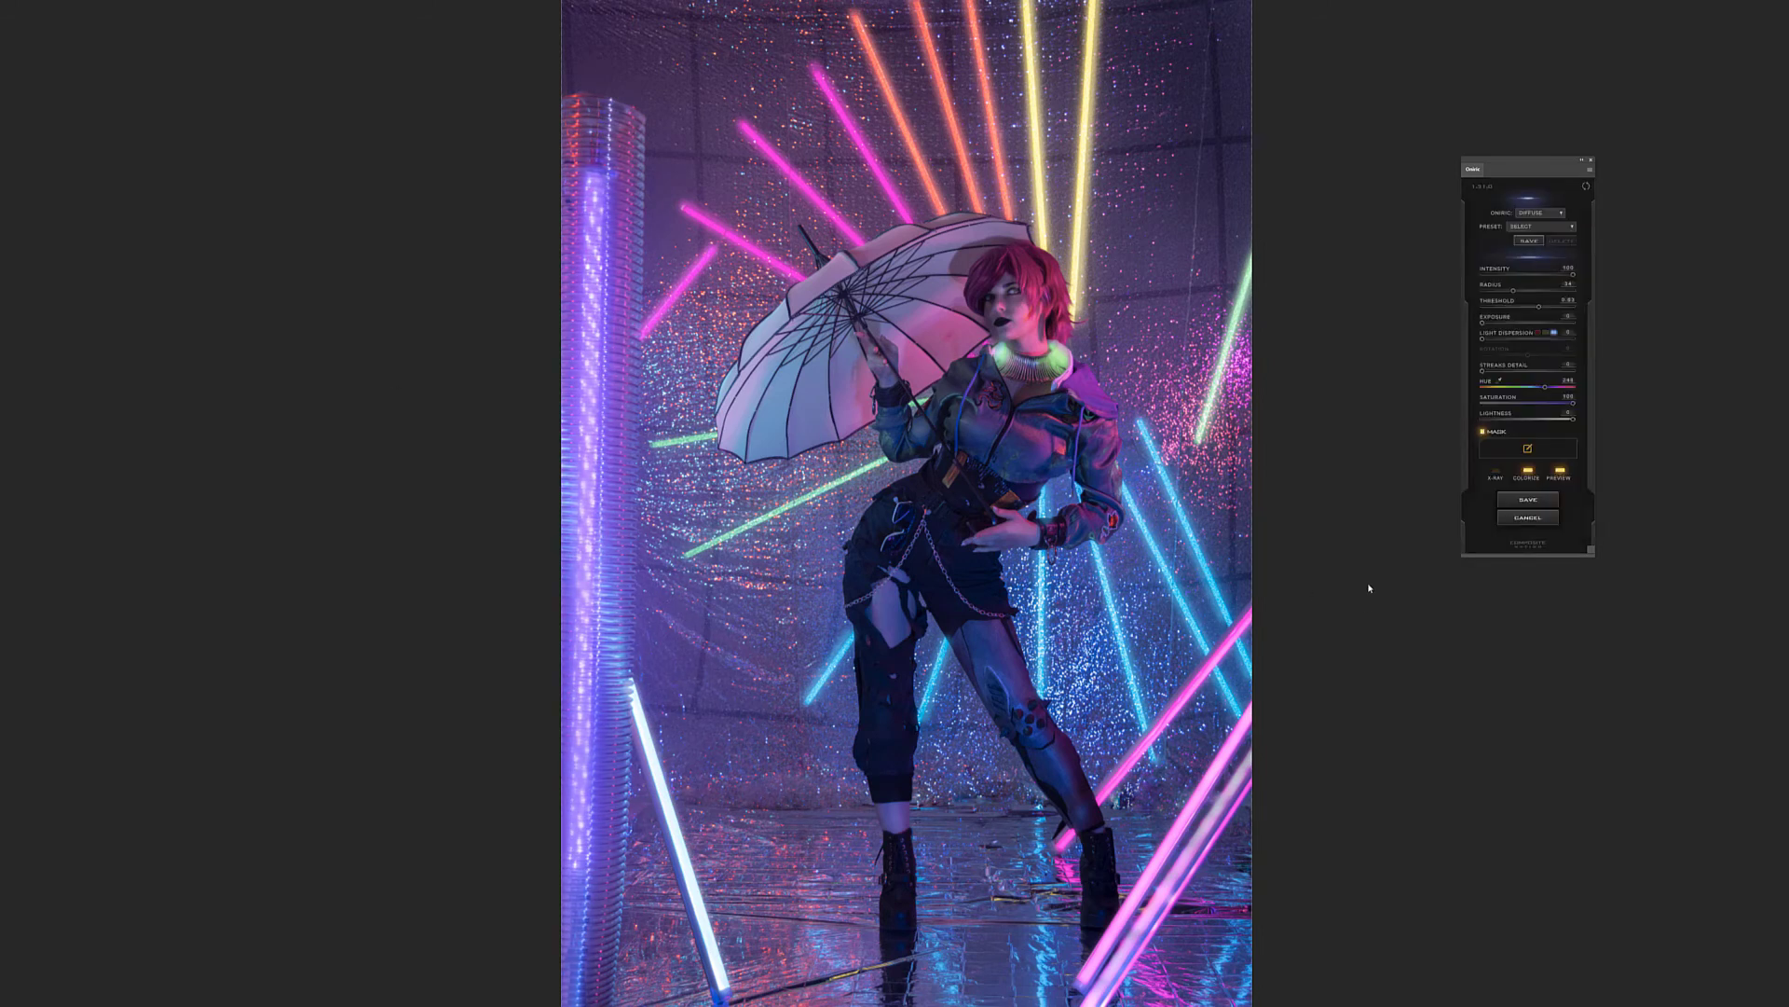
{"action": "left_click", "coordinate": [1562, 472]}
{"action": "left_click", "coordinate": [1562, 471]}
{"action": "left_click", "coordinate": [1562, 471]}
{"action": "left_click", "coordinate": [1562, 472]}
{"action": "left_click", "coordinate": [1562, 471]}
{"action": "left_click", "coordinate": [1562, 471]}
Save the column glow as an Oniric element named tube
{"action": "left_click", "coordinate": [1516, 500]}
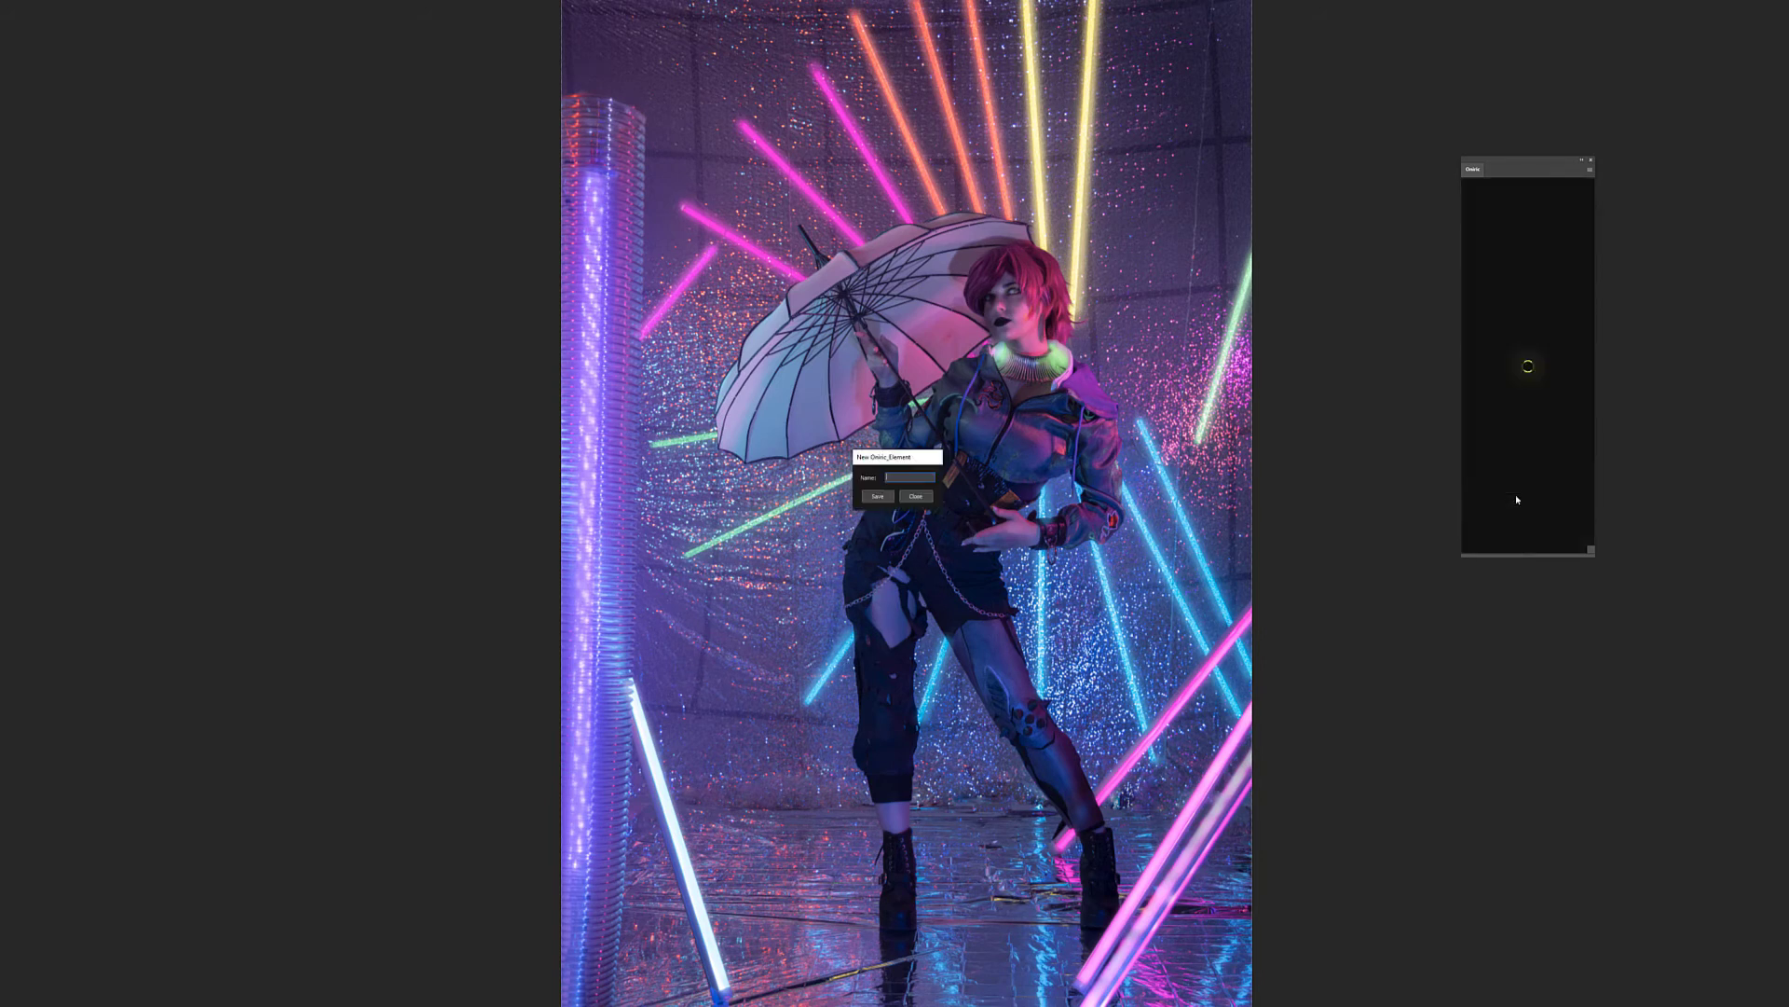
{"action": "type", "text": "tubel"}
{"action": "key", "text": "Return"}
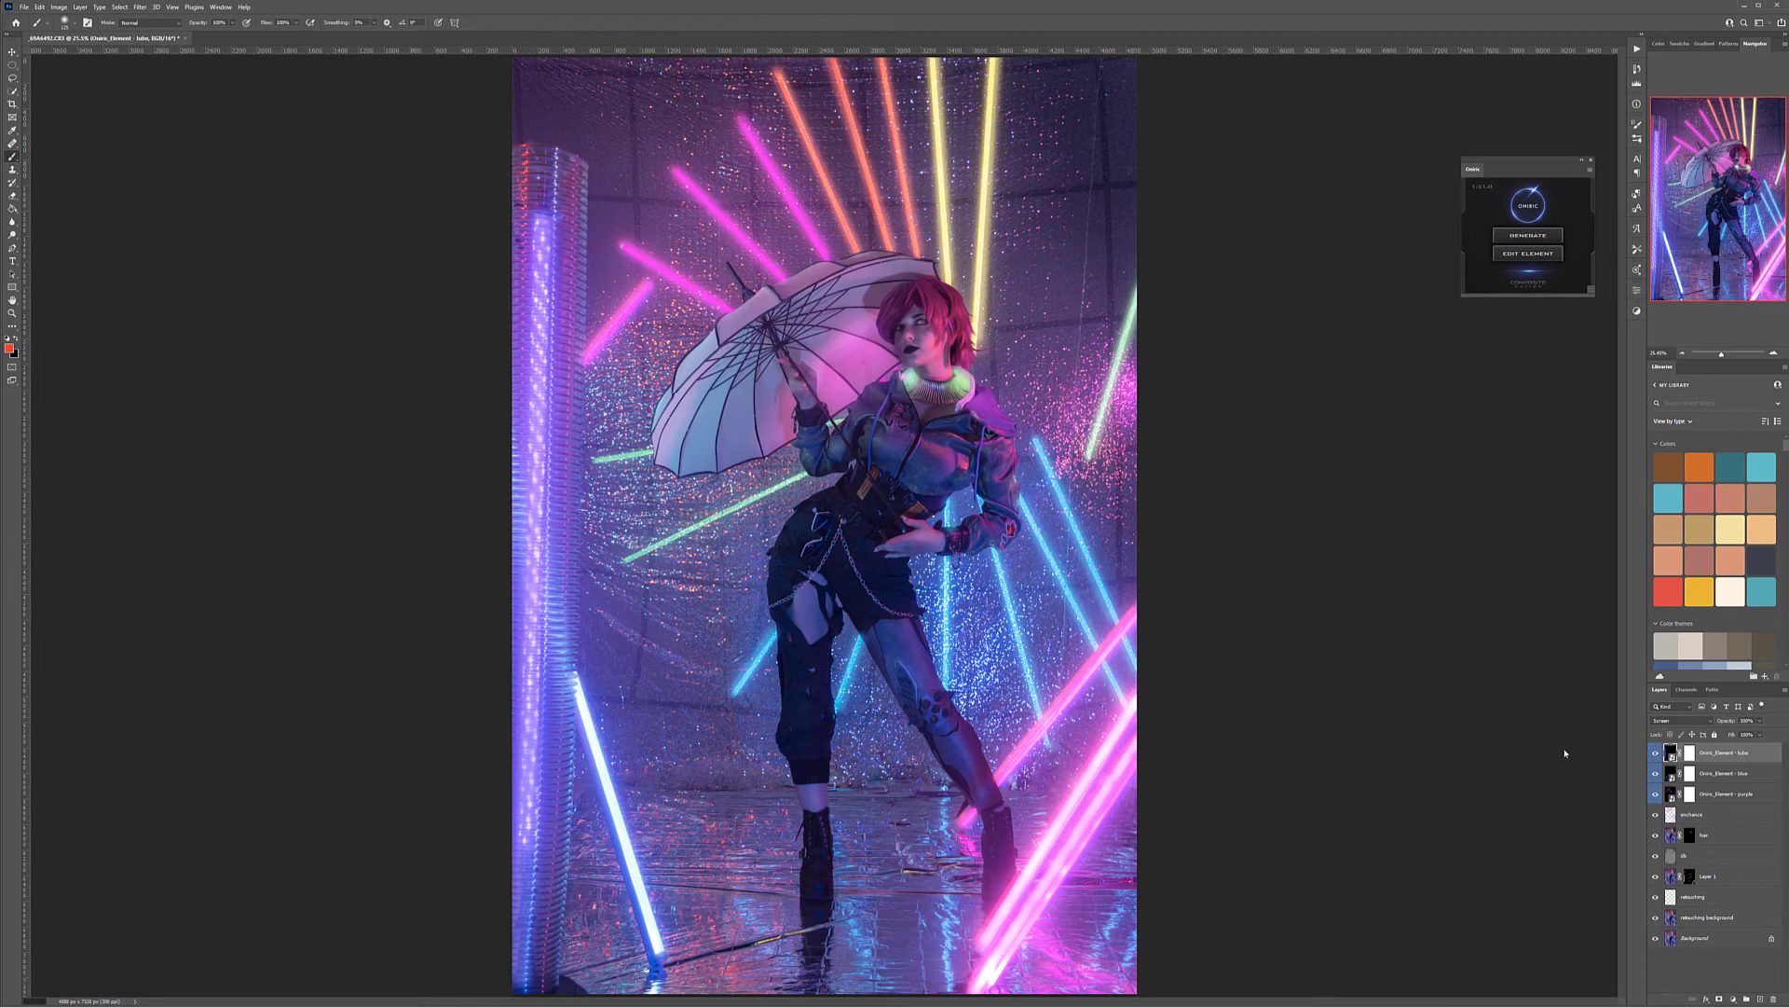
Generate another Diffuse glow and mask the long green tube behind the model's hip with a small brush
{"action": "left_click", "coordinate": [1520, 239]}
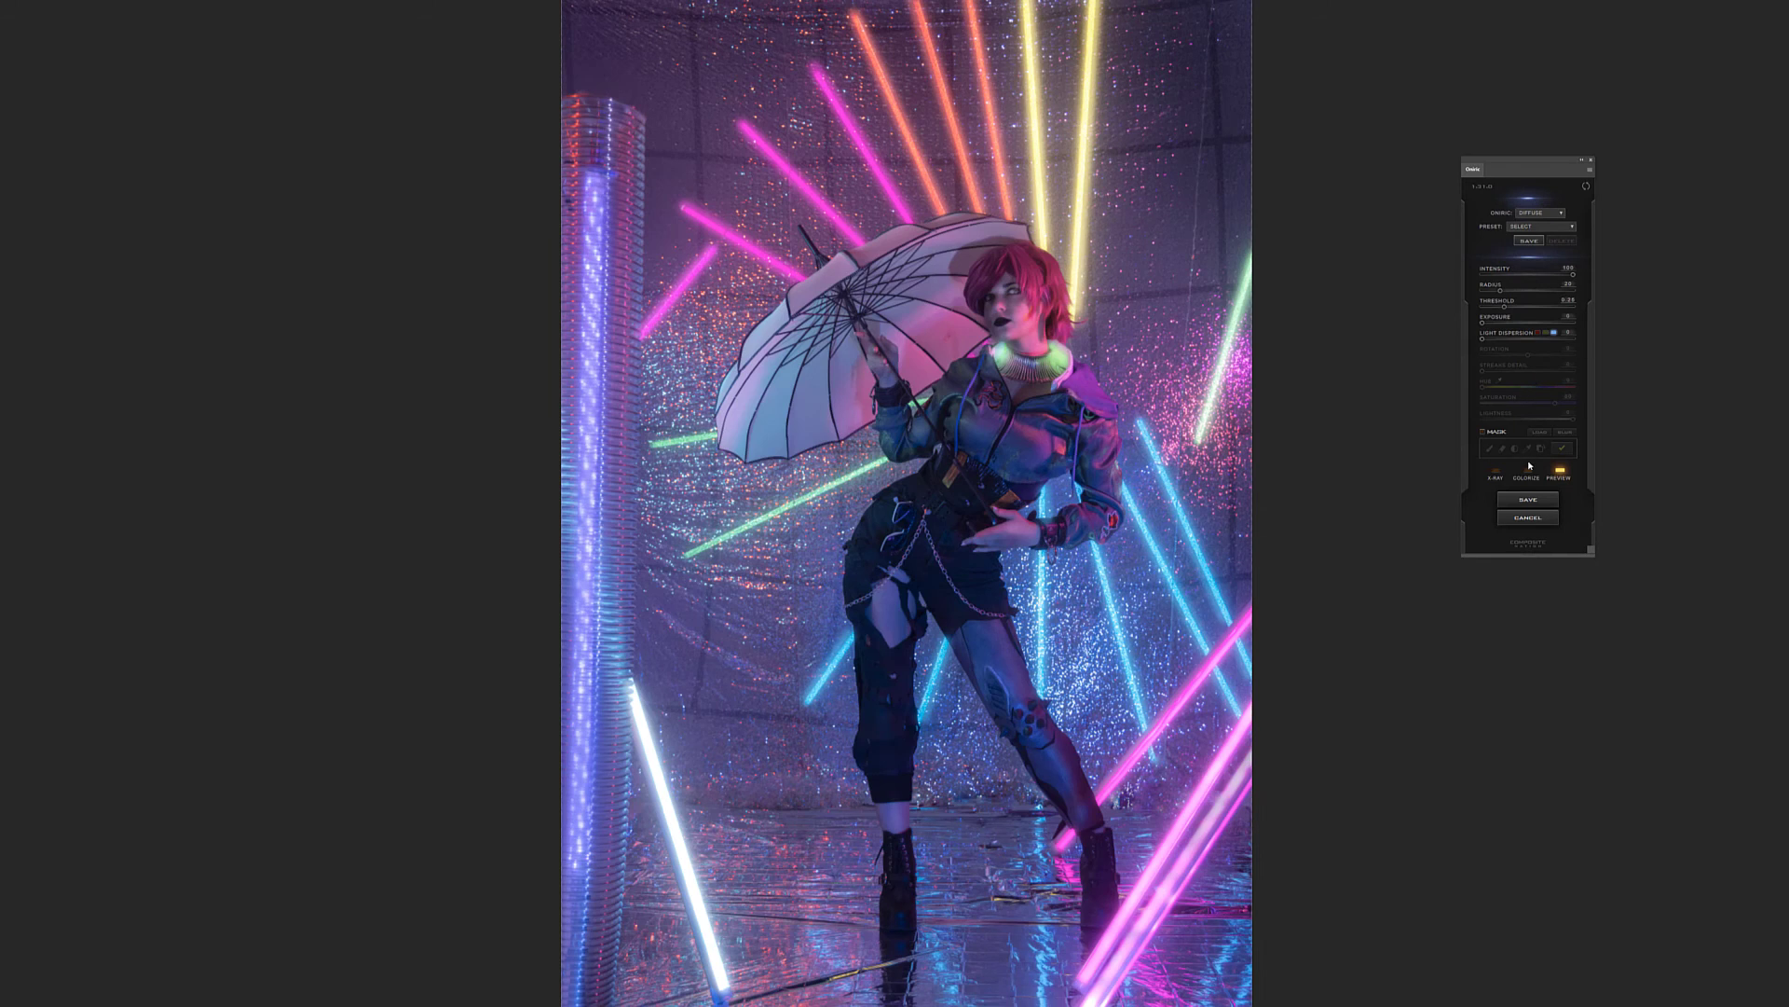
{"action": "left_click", "coordinate": [1496, 434]}
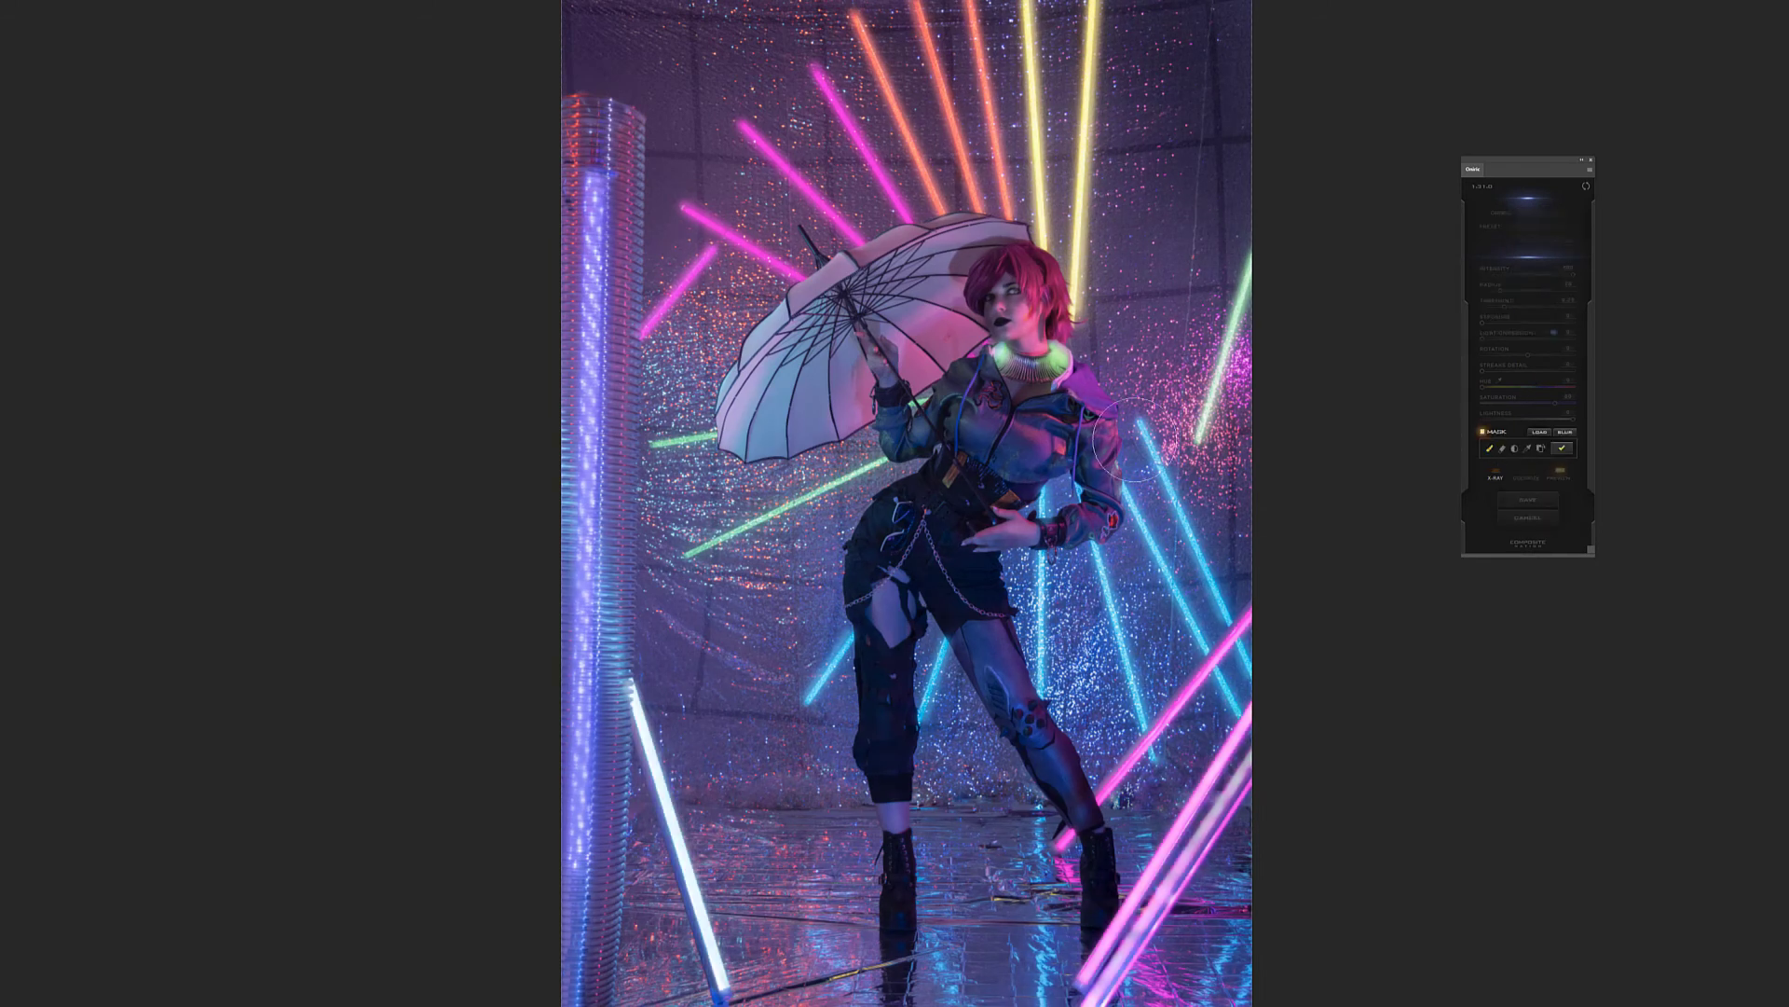
{"action": "key", "text": "bracketleft"}
{"action": "key", "text": "bracketleft"}
{"action": "key", "text": "bracketleft"}
{"action": "key", "text": "bracketleft"}
{"action": "key", "text": "bracketleft"}
{"action": "key", "text": "bracketleft"}
{"action": "key", "text": "bracketleft"}
{"action": "left_click", "coordinate": [687, 553]}
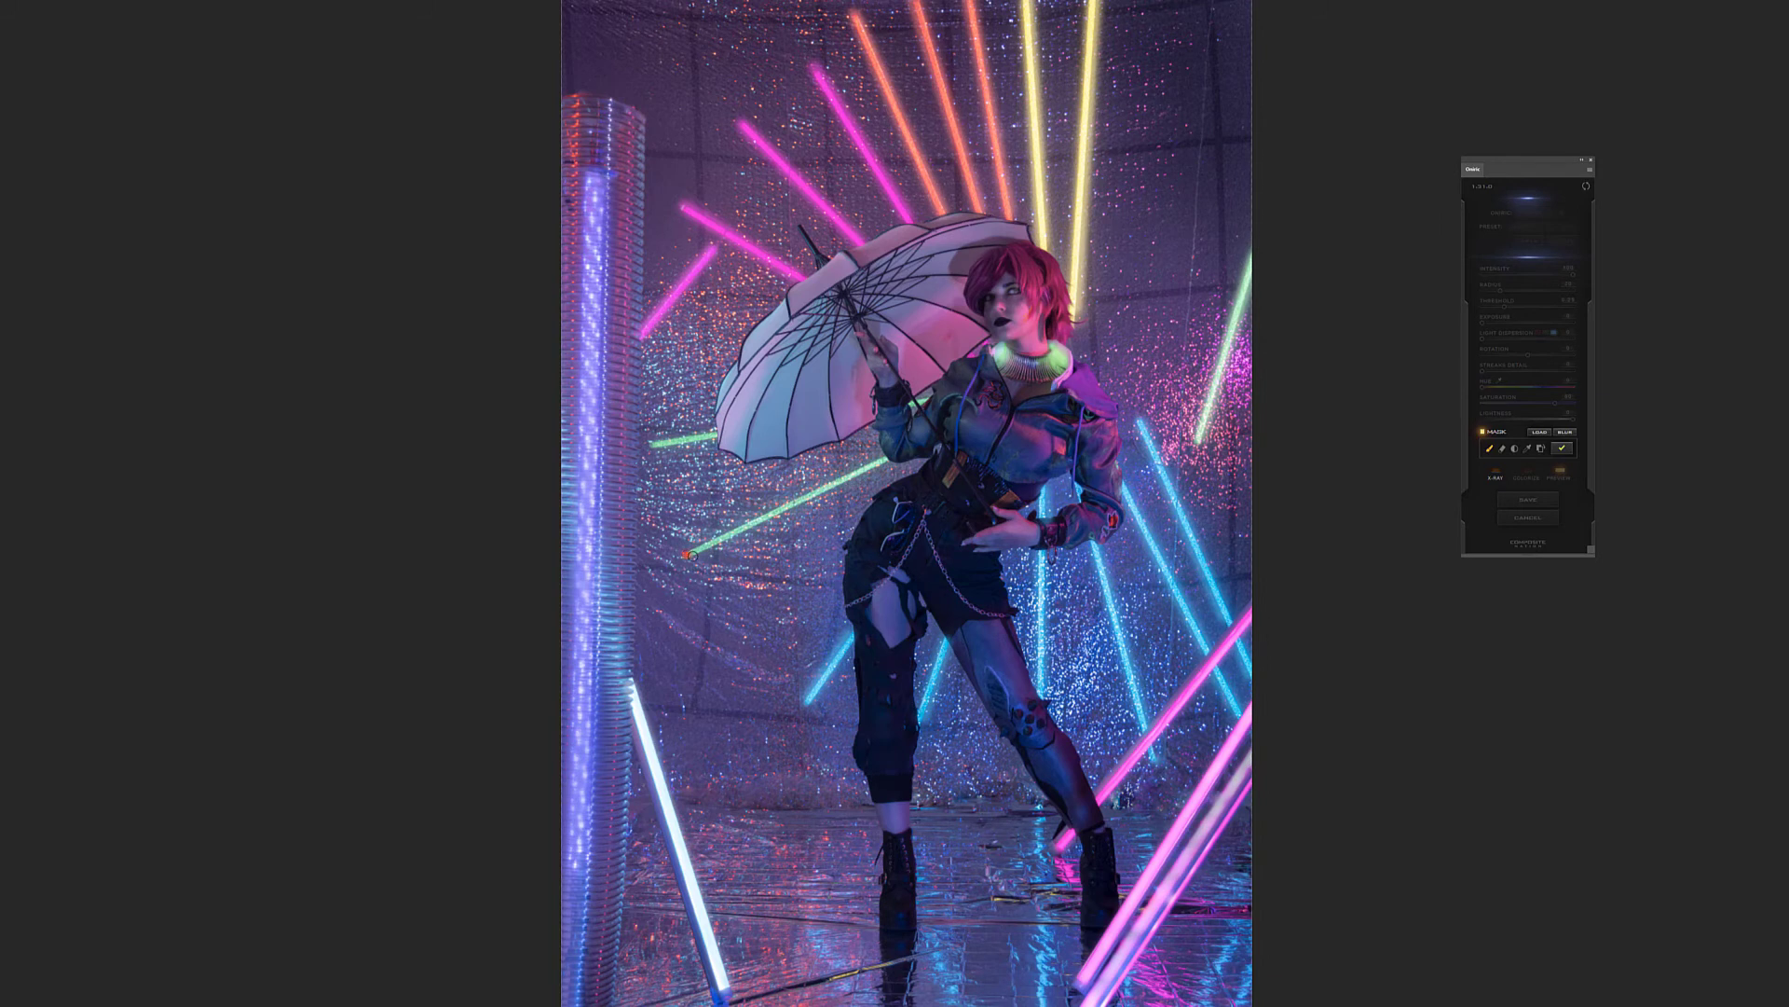
{"action": "left_click", "coordinate": [887, 459], "text": "shift"}
Add the remaining green tubes and the model's glowing green collar to the mask, and apply it
{"action": "left_click", "coordinate": [648, 439]}
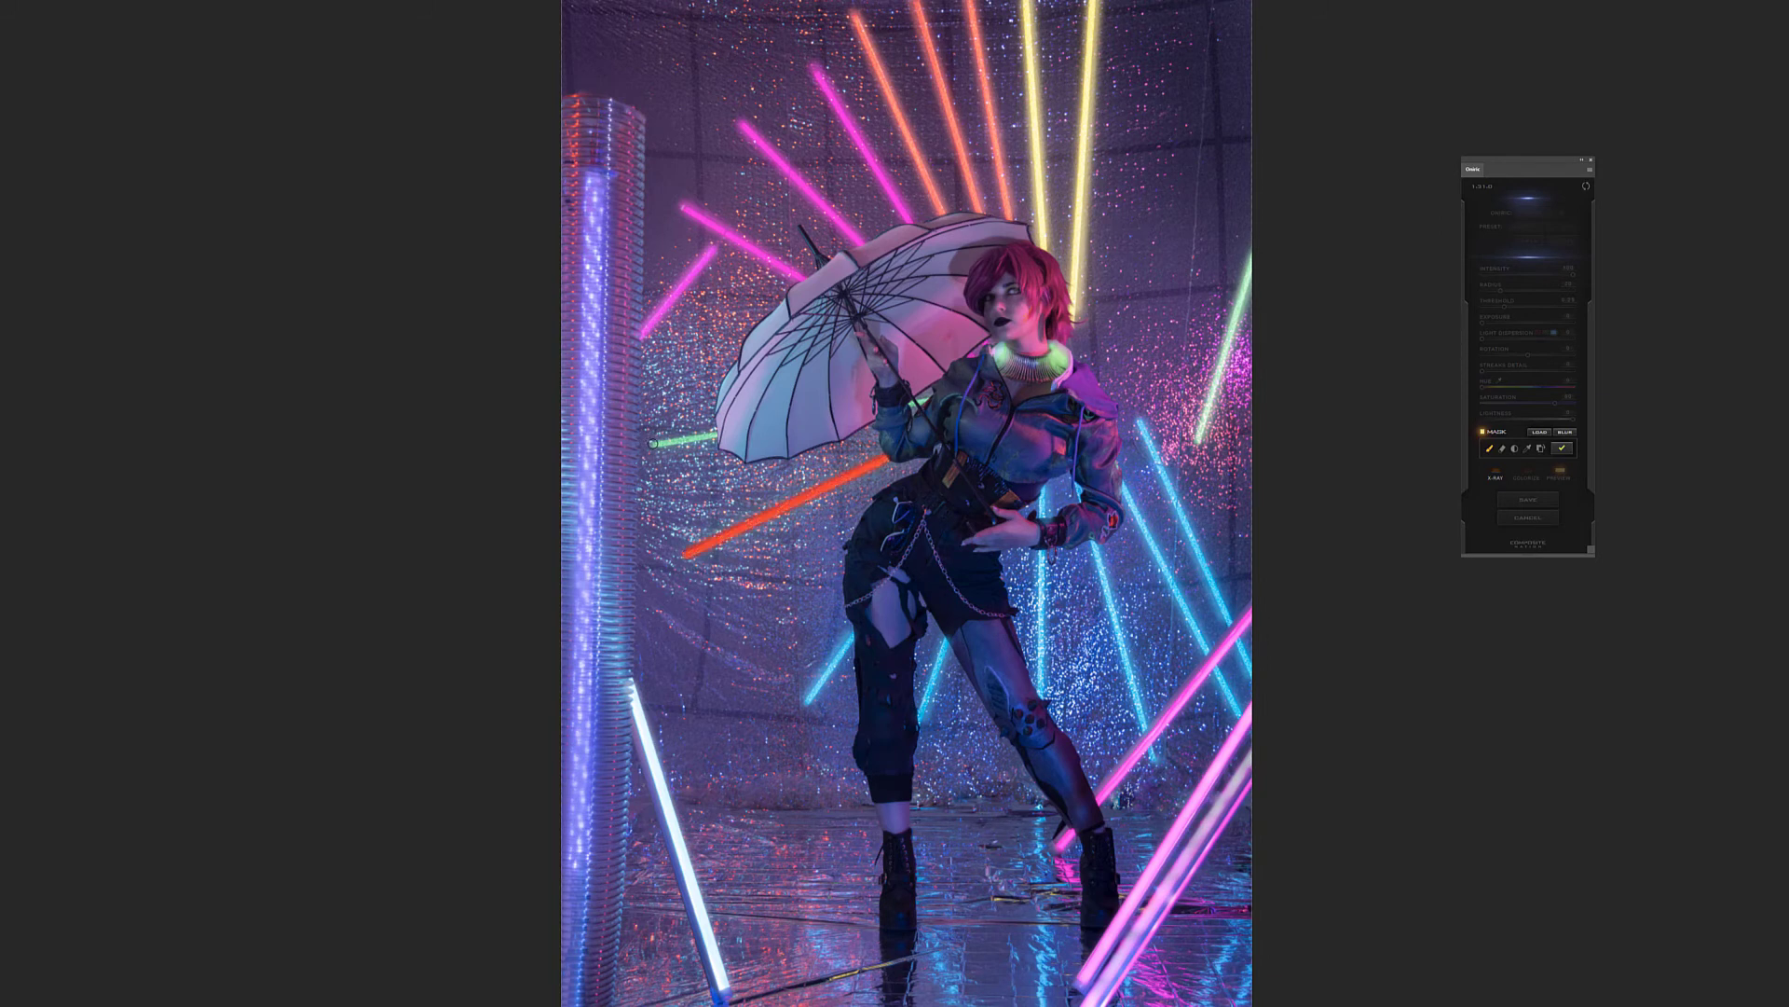
{"action": "left_click", "coordinate": [724, 437], "text": "shift"}
{"action": "left_click_drag", "start_coordinate": [915, 404], "coordinate": [926, 402]}
{"action": "mouse_move", "coordinate": [998, 346]}
{"action": "left_mouse_down"}
{"action": "mouse_move", "coordinate": [999, 361]}
{"action": "mouse_move", "coordinate": [1065, 352]}
{"action": "mouse_move", "coordinate": [1042, 365]}
{"action": "mouse_move", "coordinate": [1061, 353]}
{"action": "mouse_move", "coordinate": [1066, 372]}
{"action": "left_mouse_up"}
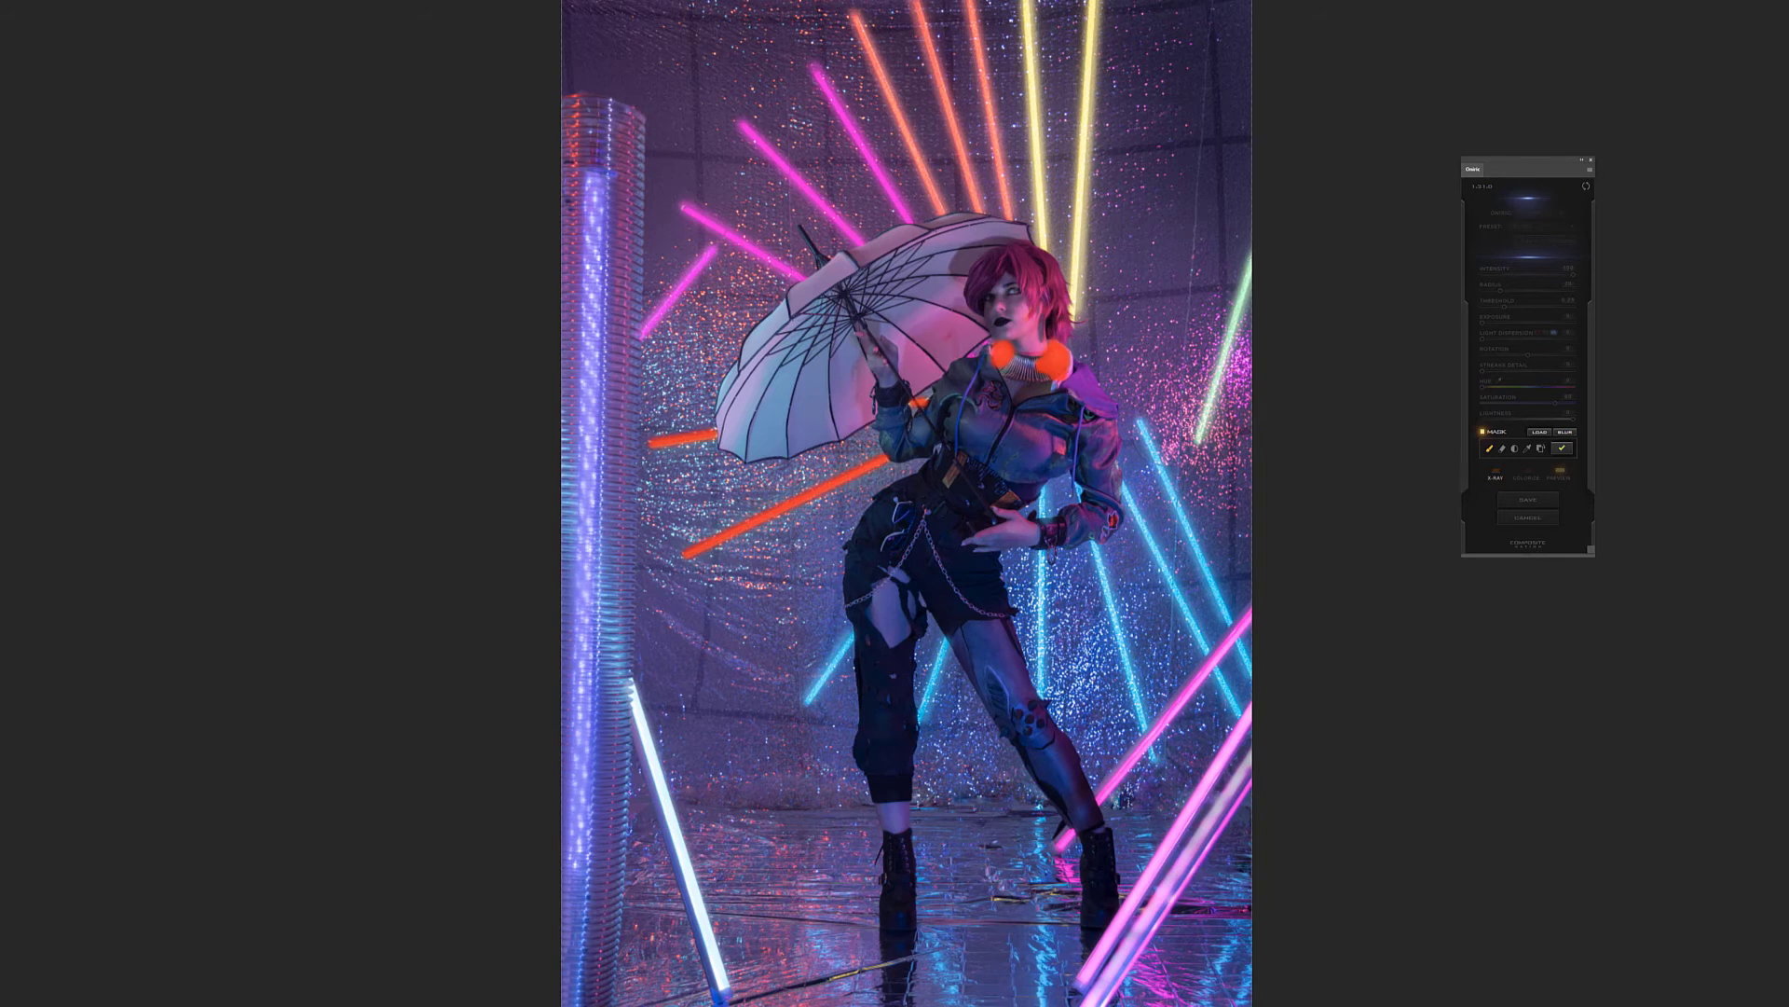
{"action": "left_click", "coordinate": [1196, 441]}
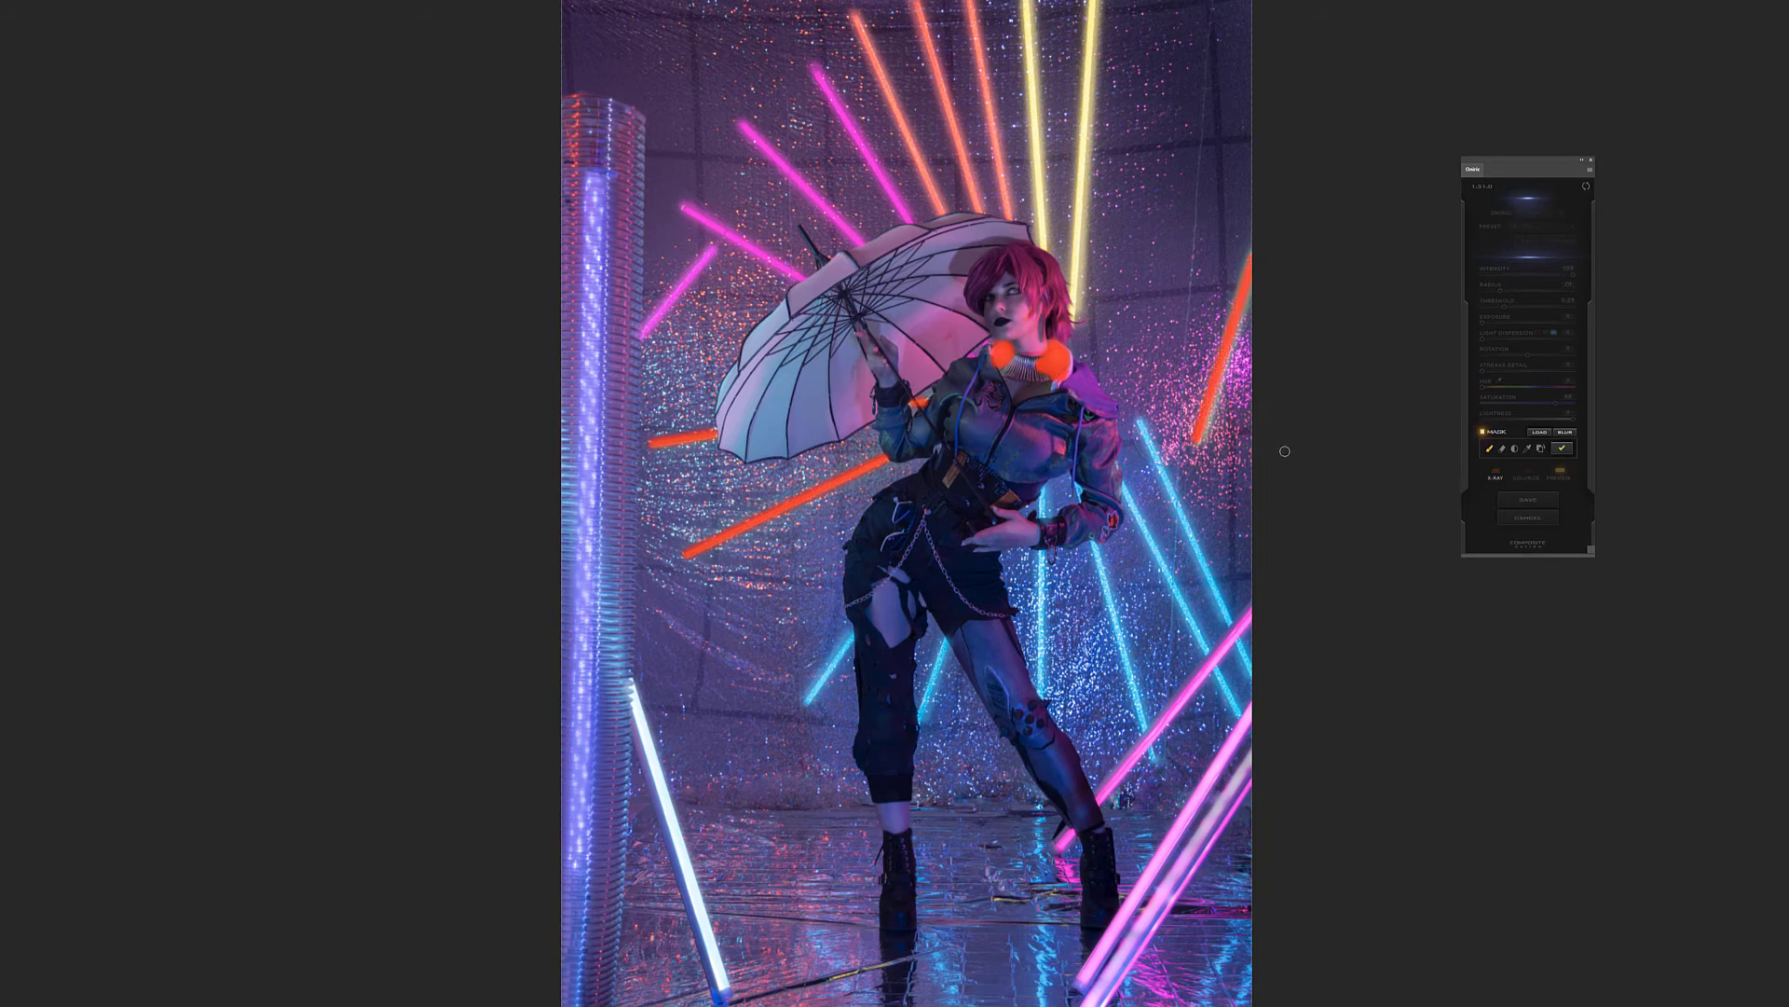
{"action": "left_click", "coordinate": [1562, 448]}
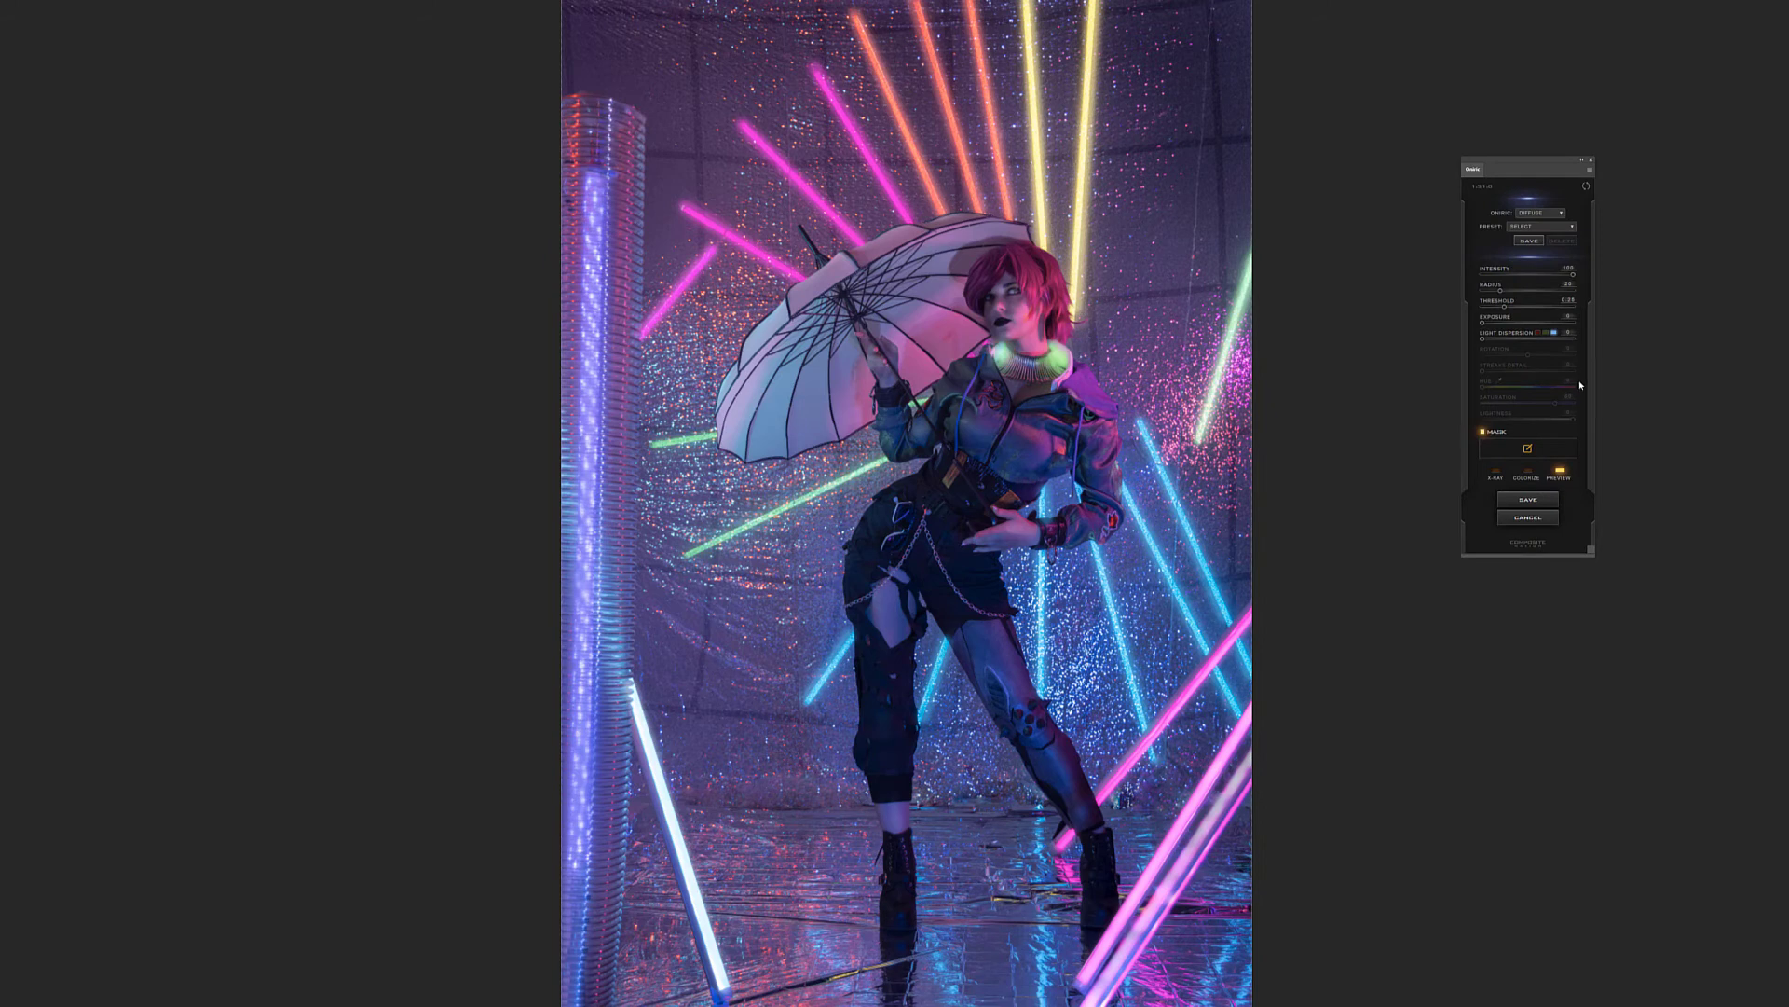
Colorize the glow green with saturation and lightness at maximum, and raise its threshold
{"action": "left_click", "coordinate": [1530, 476]}
{"action": "left_click", "coordinate": [1522, 389]}
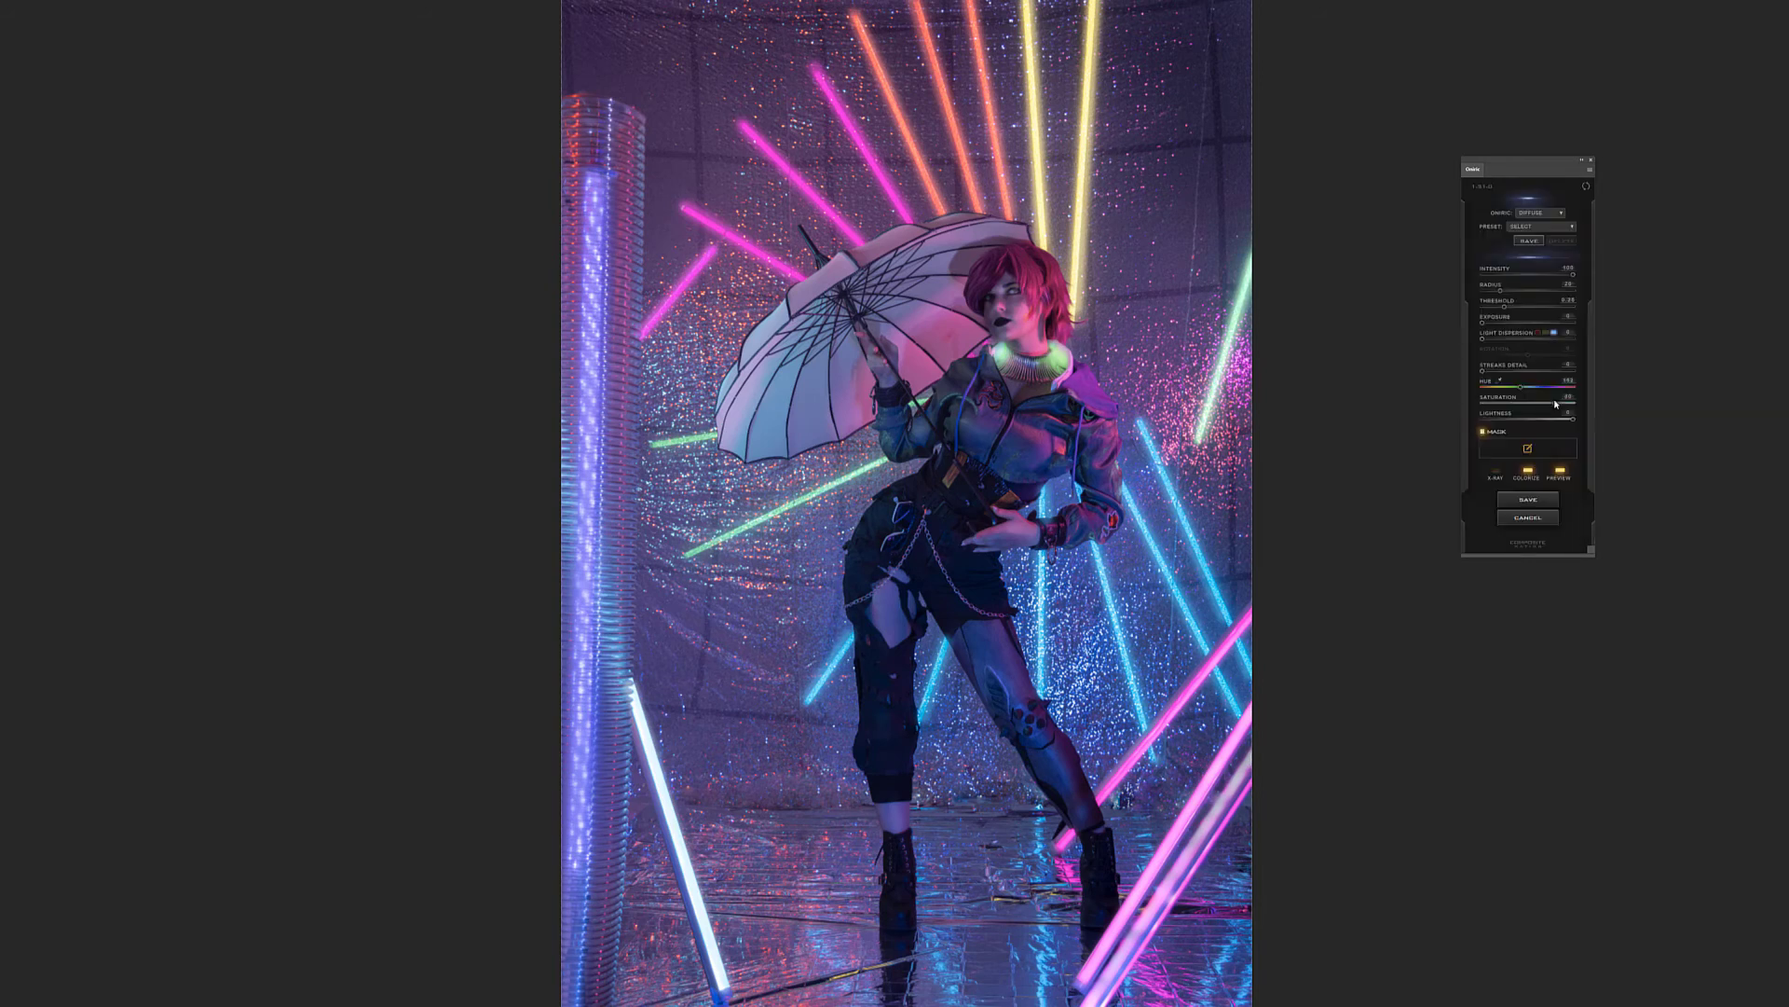
{"action": "left_click_drag", "start_coordinate": [1554, 400], "coordinate": [1612, 406]}
{"action": "left_click_drag", "start_coordinate": [1573, 419], "coordinate": [1529, 423]}
{"action": "left_click_drag", "start_coordinate": [1528, 420], "coordinate": [1674, 413]}
{"action": "left_click", "coordinate": [1525, 308]}
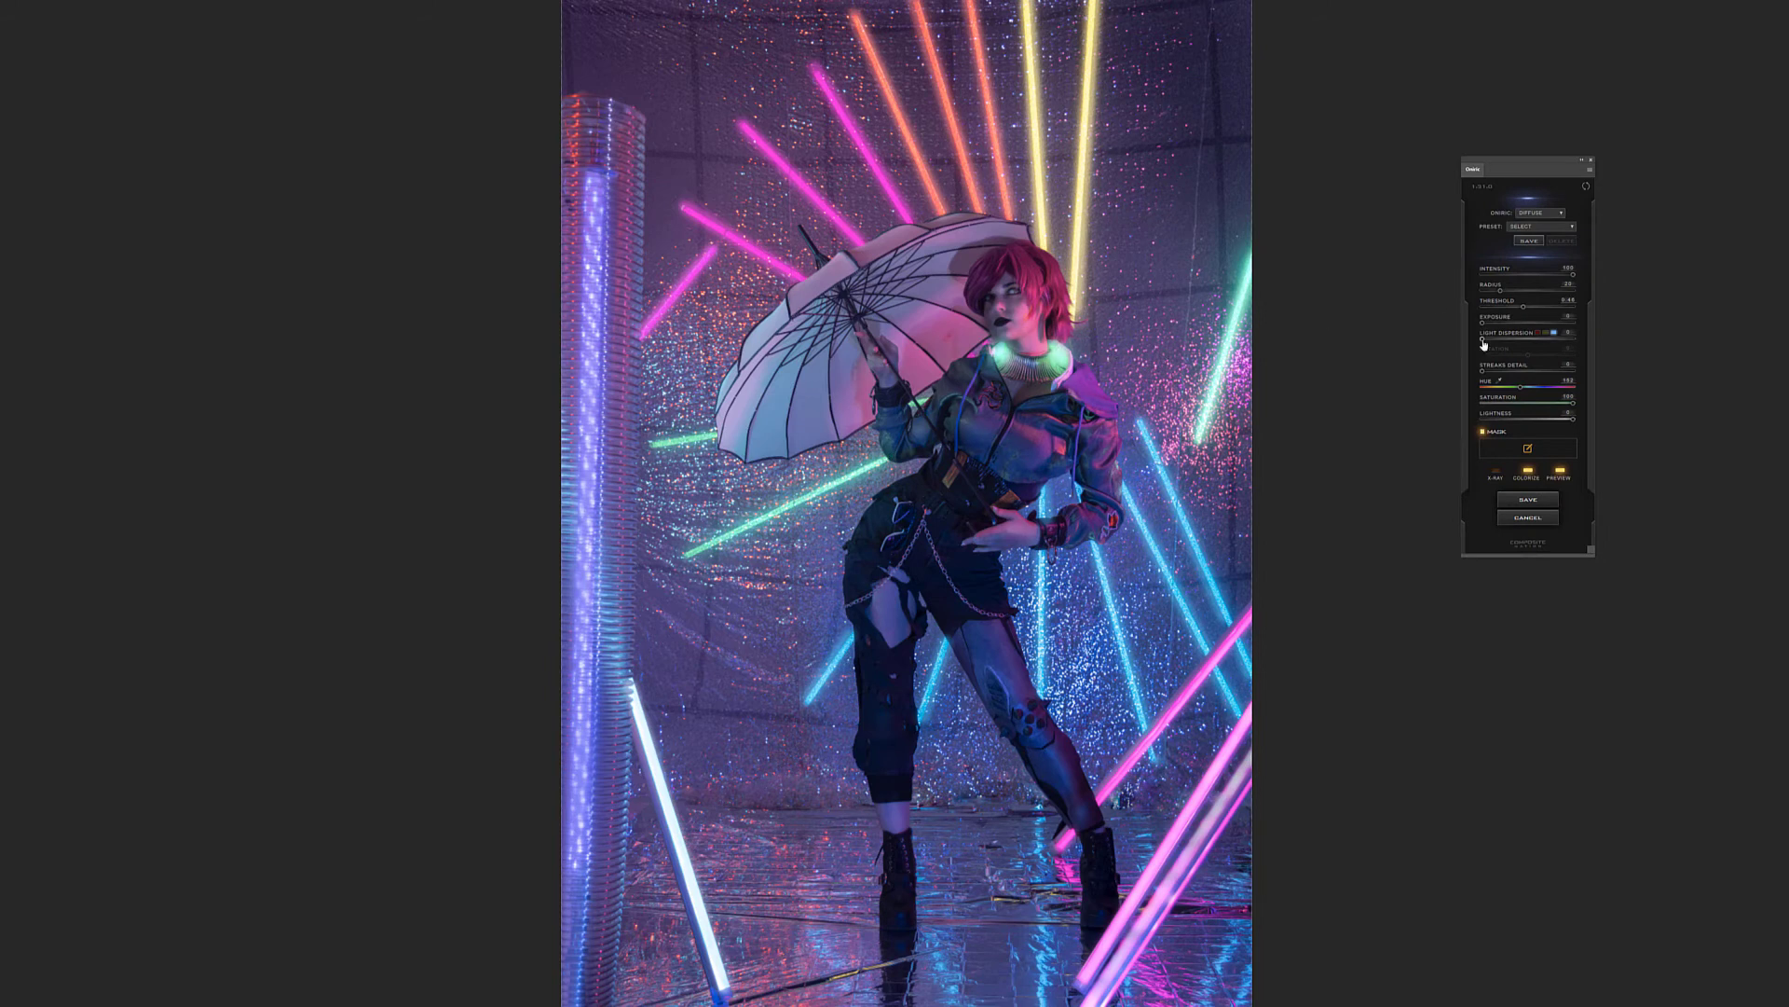
Fine-tune the green glow's hue slightly lower, comparing the photo with the glow off and on
{"action": "left_click", "coordinate": [1560, 472]}
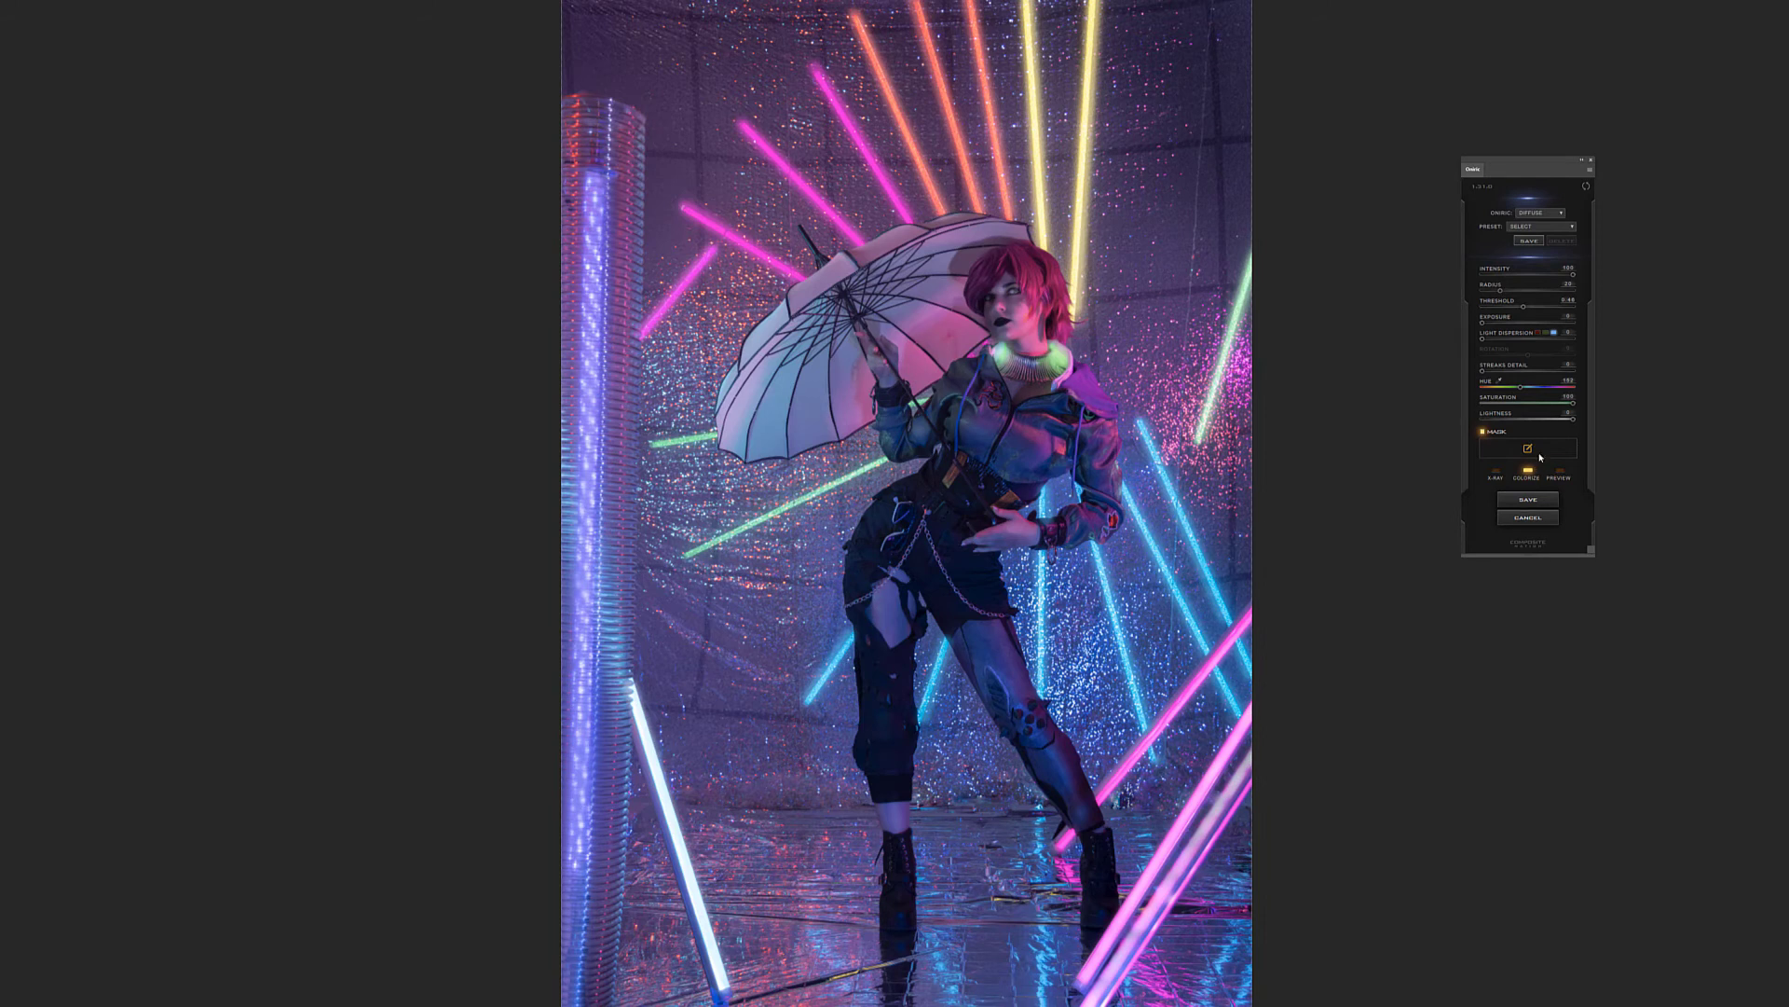
{"action": "left_click", "coordinate": [1560, 472]}
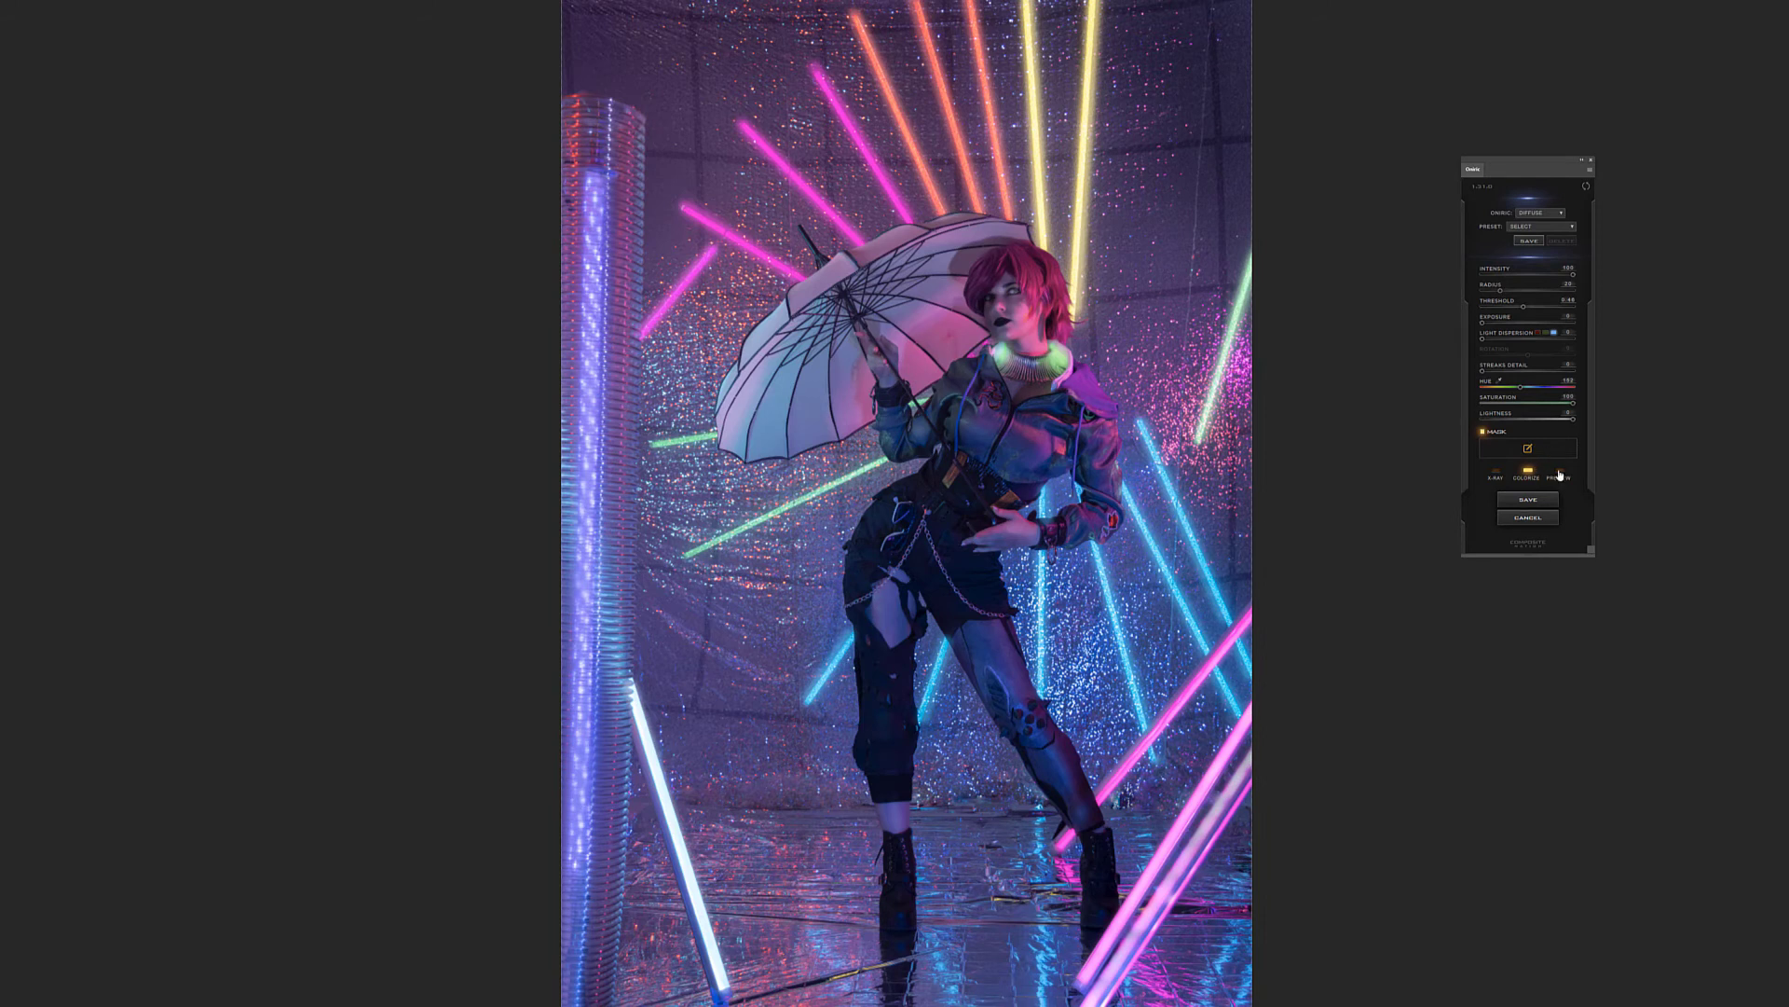
{"action": "left_click", "coordinate": [1517, 387]}
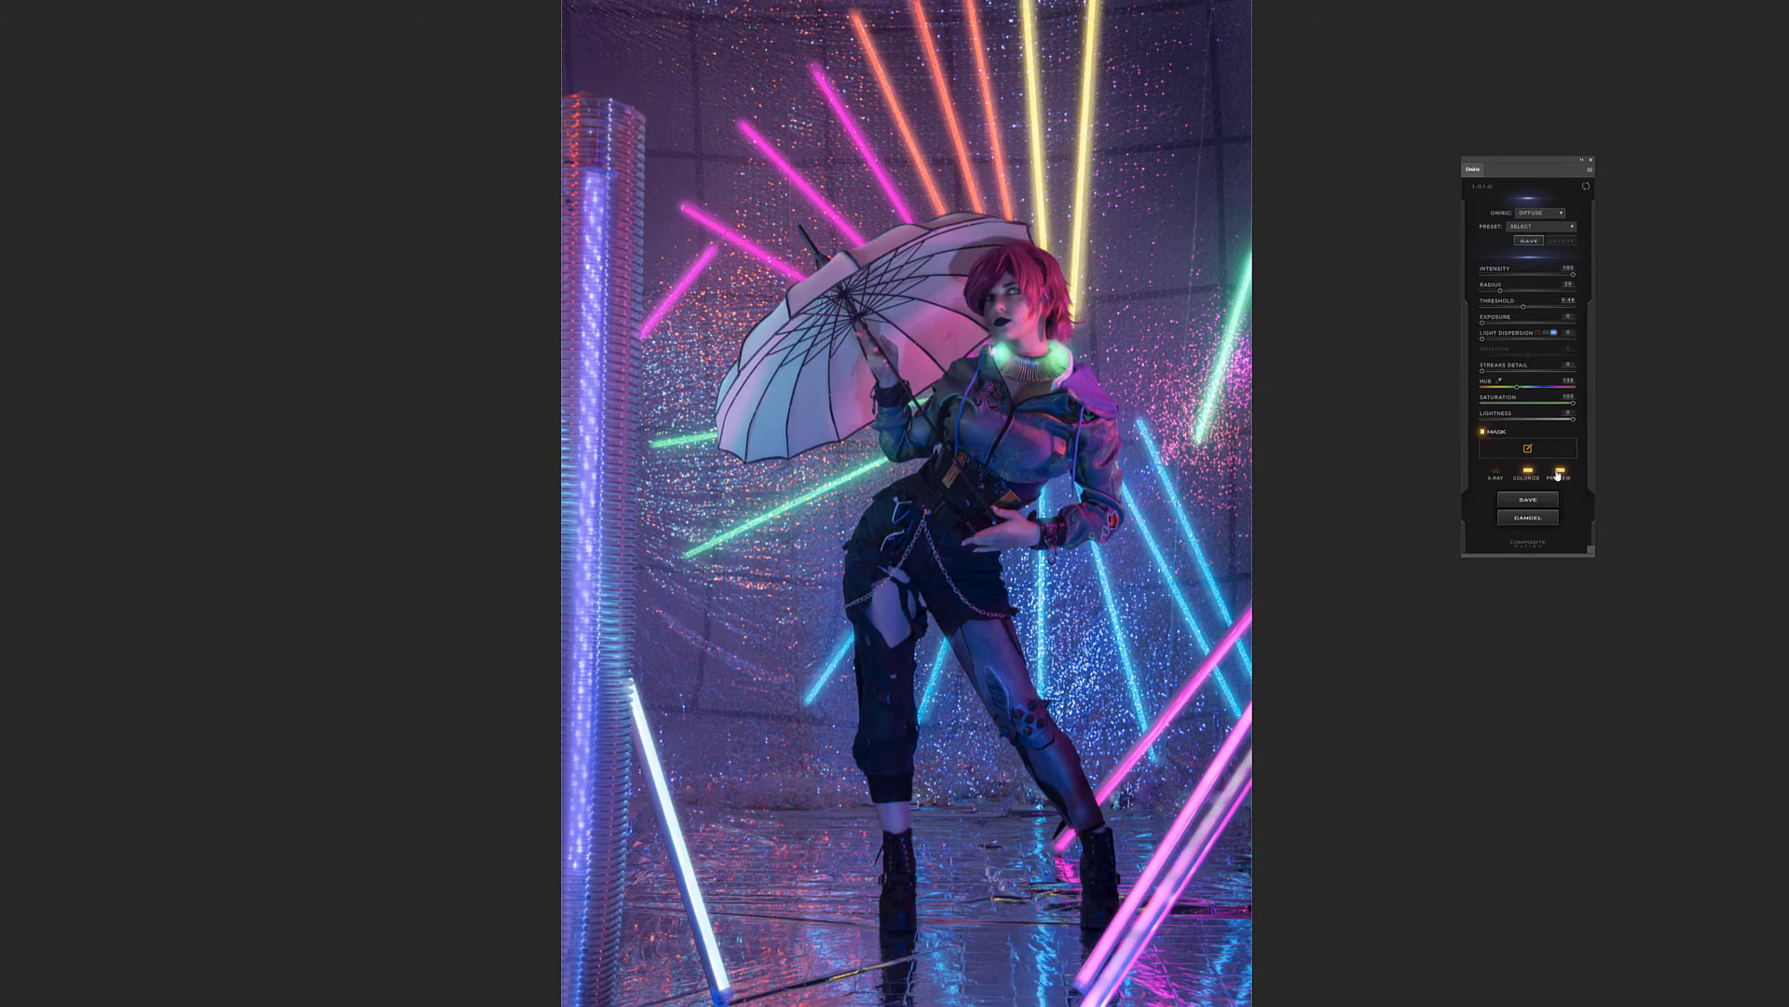
{"action": "left_click", "coordinate": [1560, 470]}
{"action": "left_click", "coordinate": [1560, 471]}
Save the glow as an Oniric element named green
{"action": "left_click", "coordinate": [1537, 501]}
{"action": "type", "text": "g"}
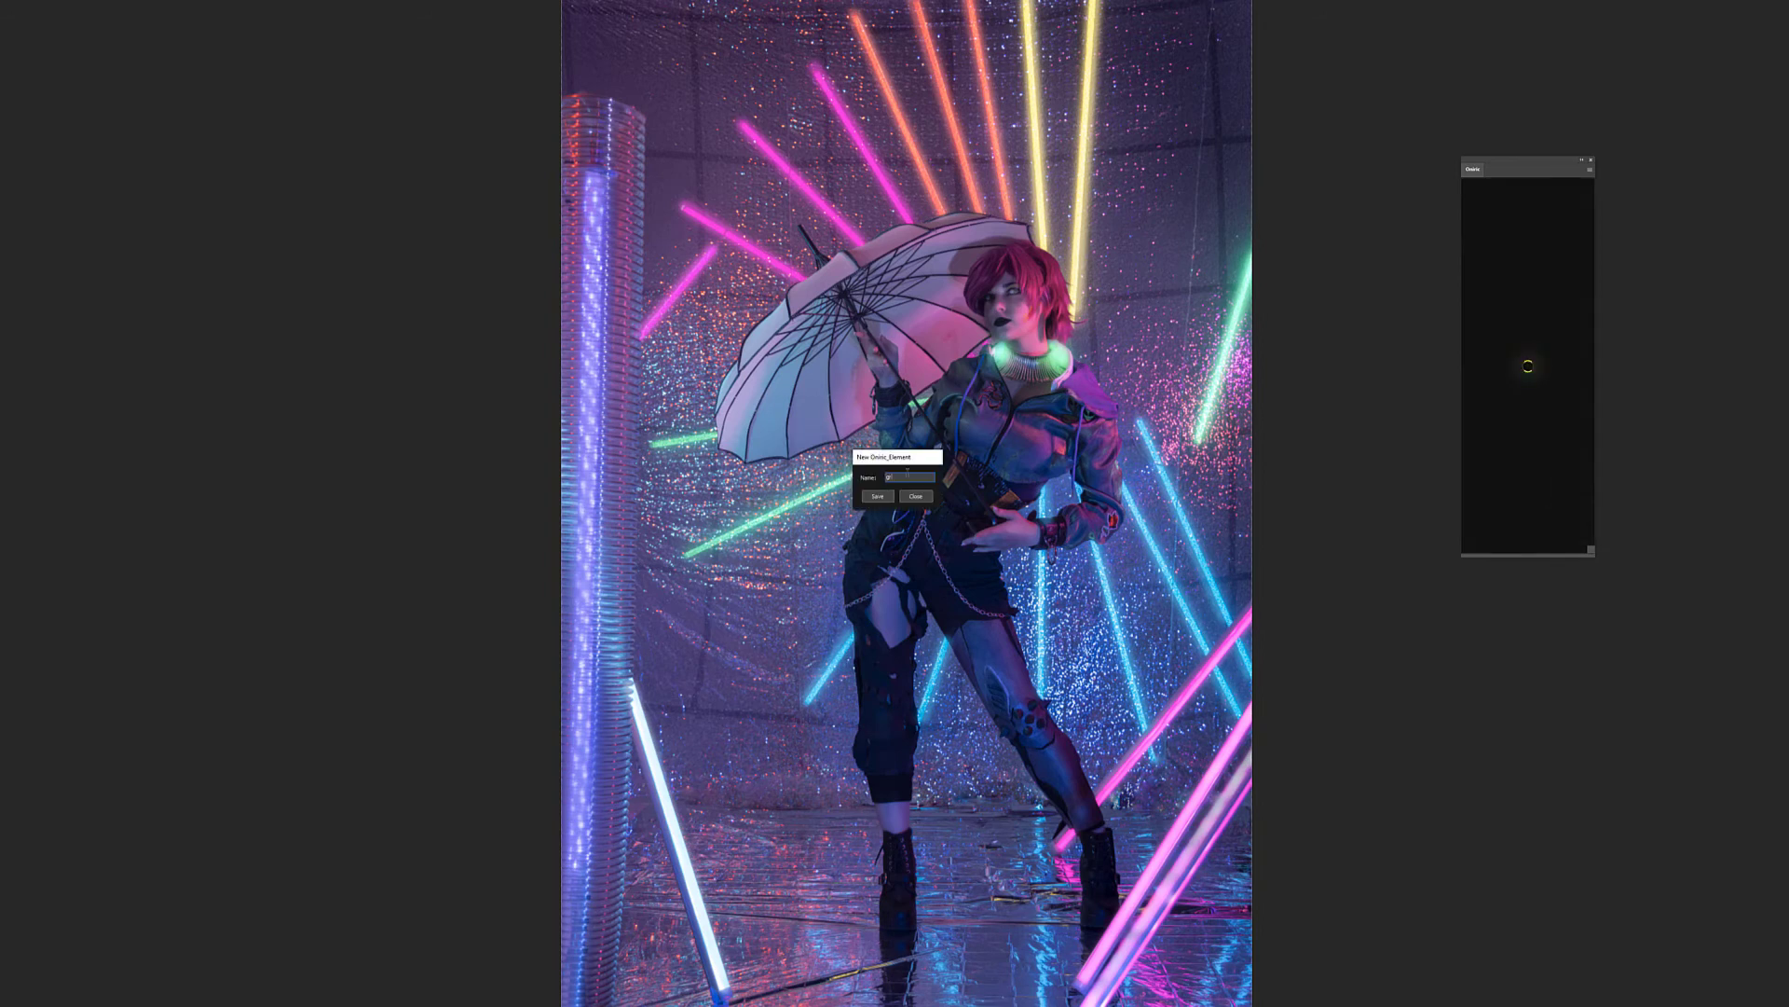
{"action": "type", "text": "reen"}
{"action": "key", "text": "Return"}
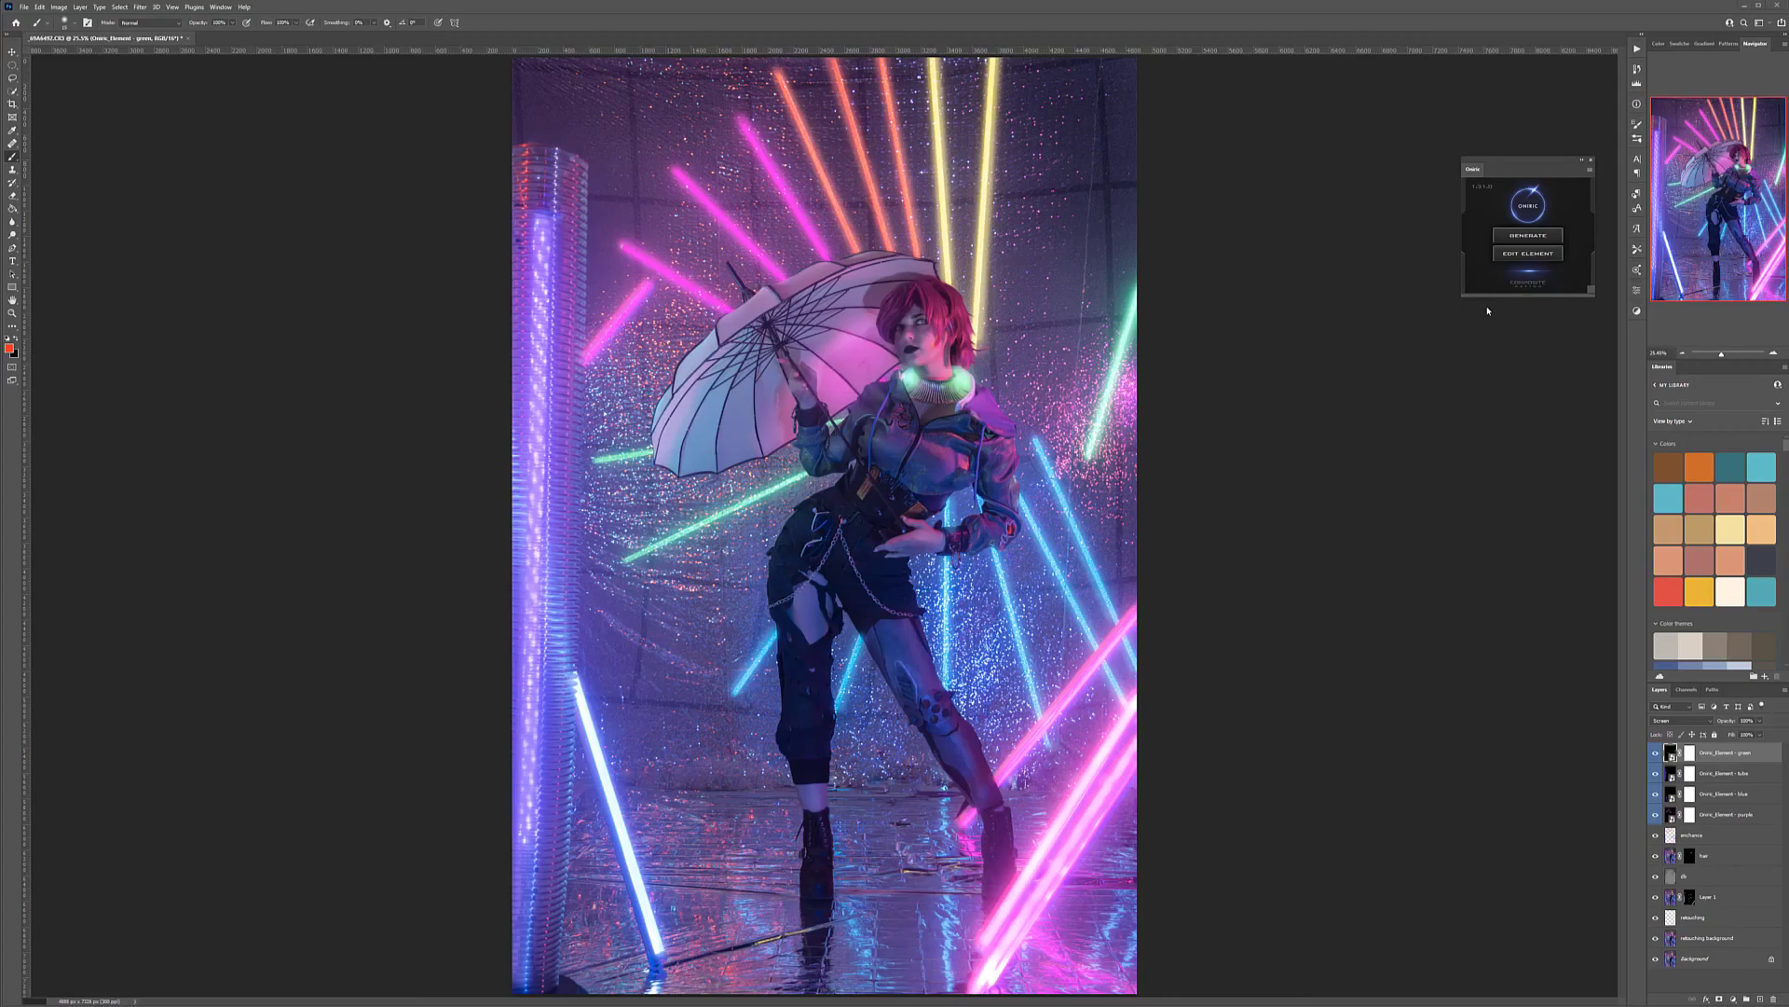
Generate a new Diffuse glow and mask the two yellow tubes above the model with straight strokes
{"action": "left_click", "coordinate": [1541, 237]}
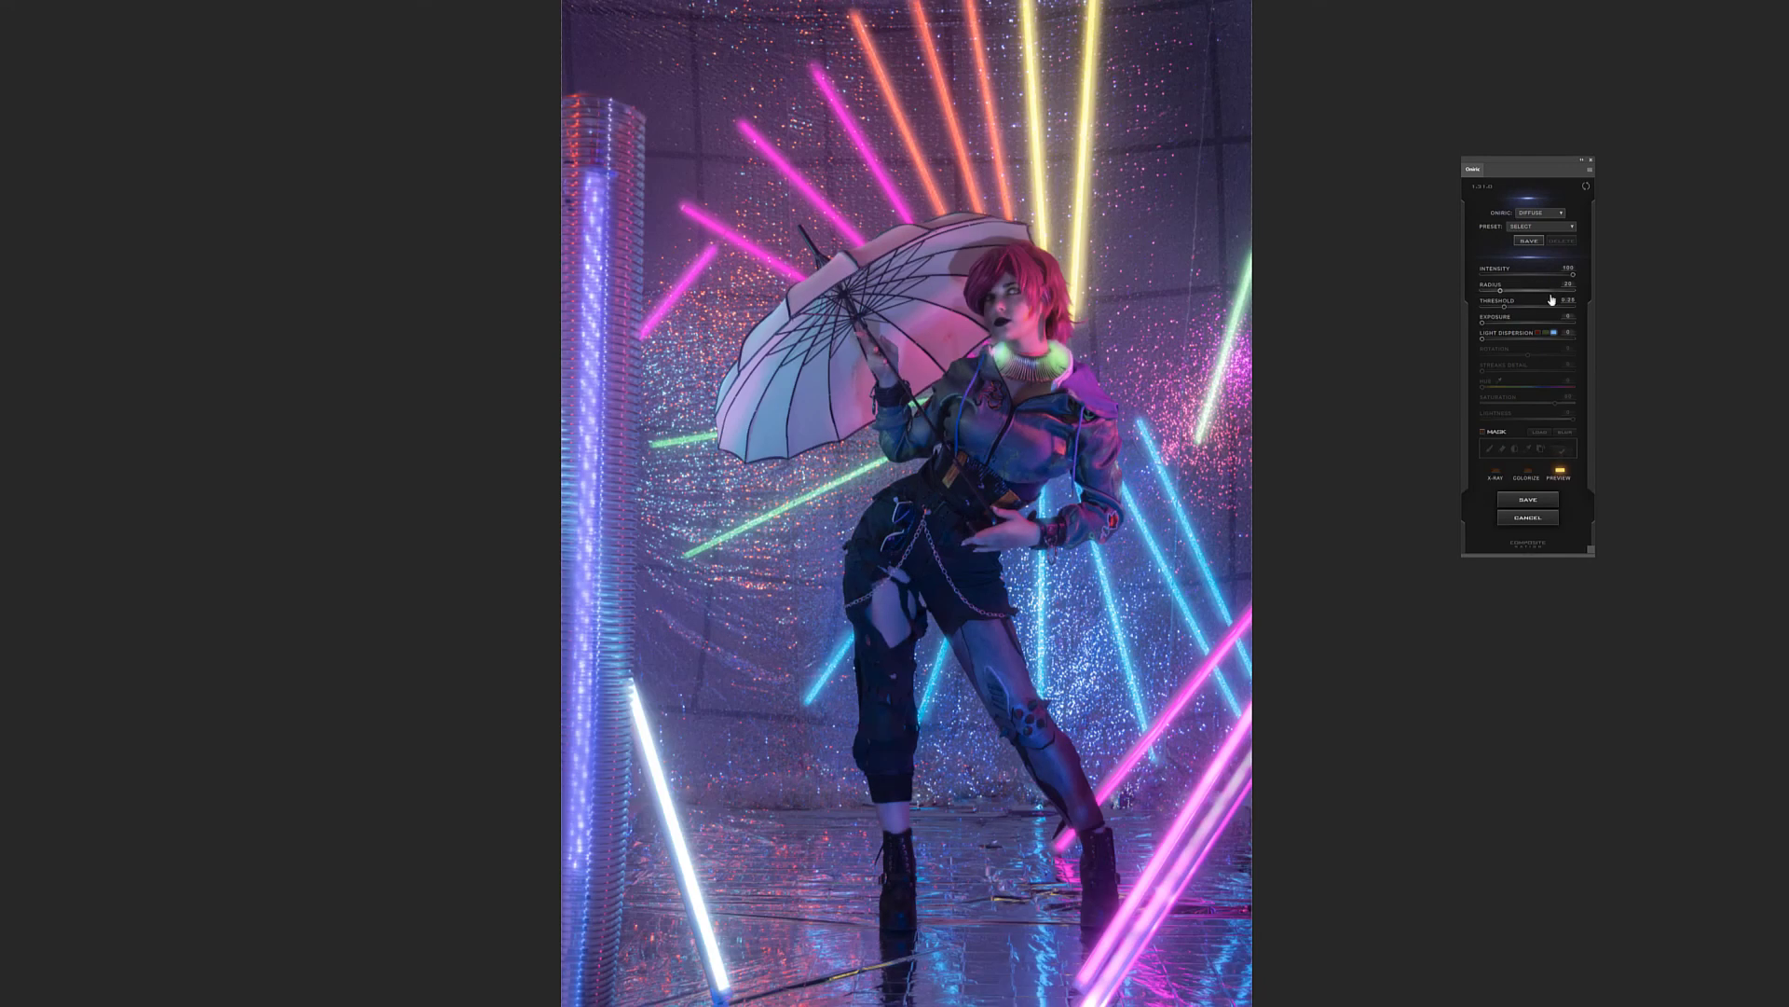
{"action": "left_click", "coordinate": [1483, 431]}
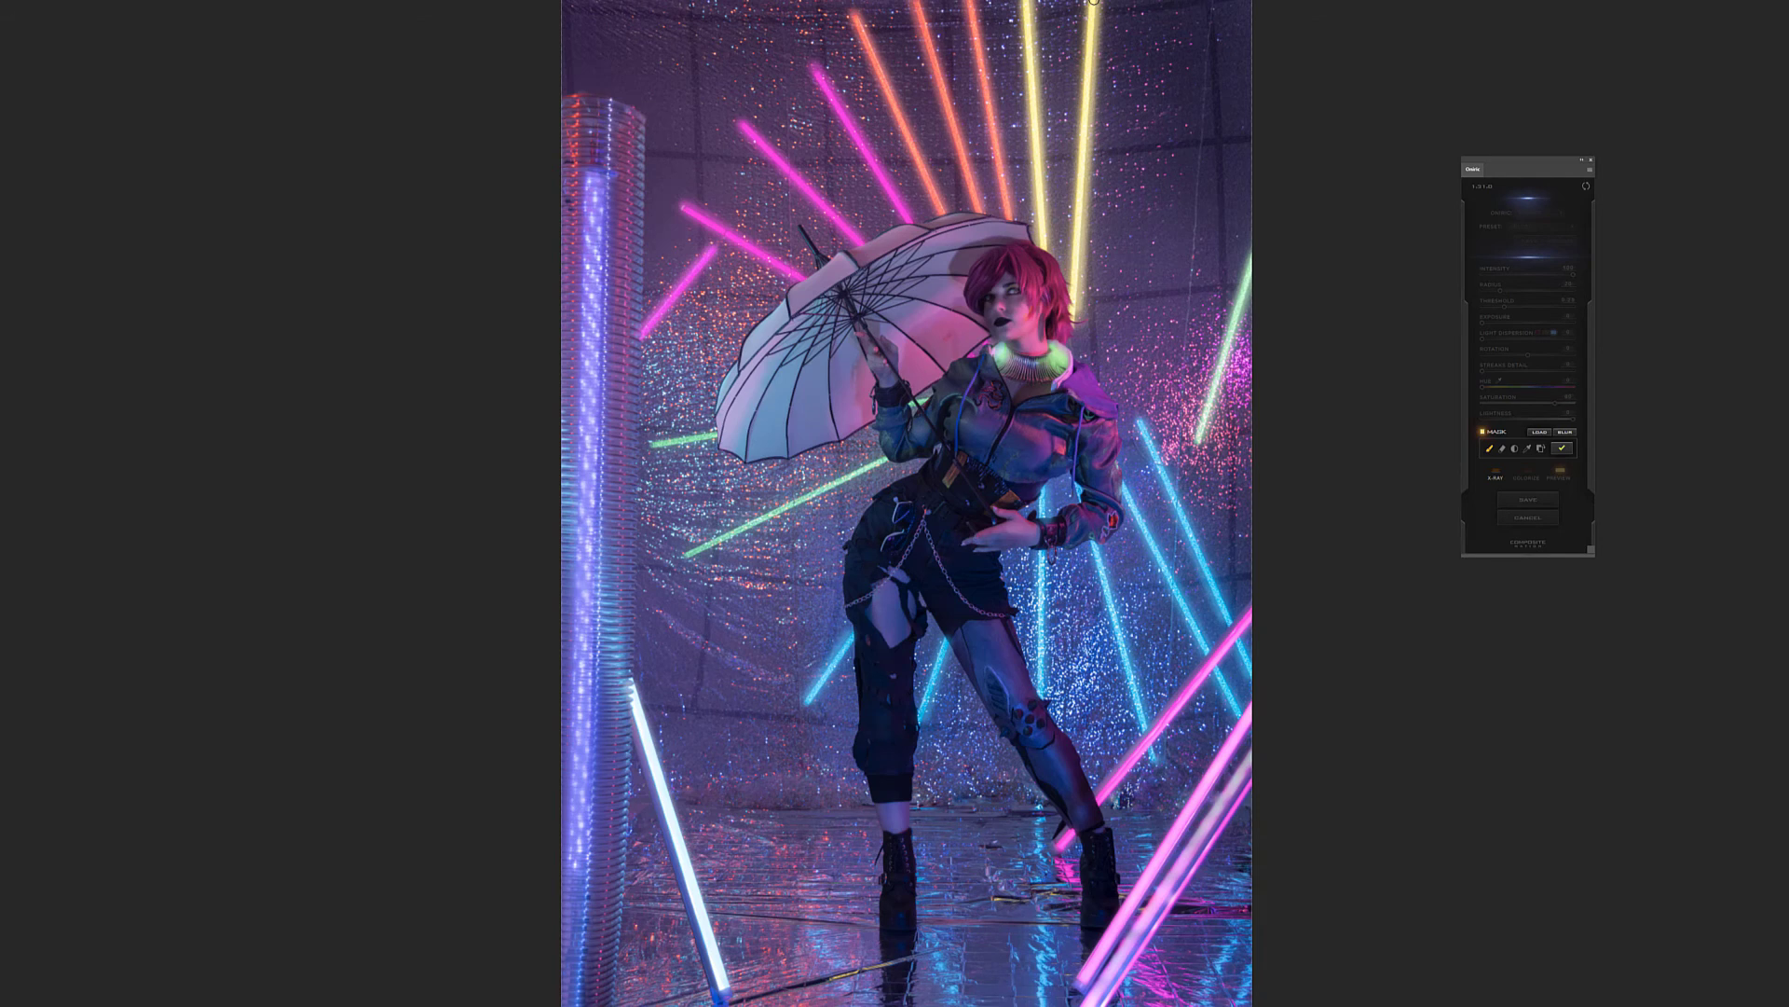
{"action": "mouse_move", "coordinate": [1093, 3]}
{"action": "left_mouse_down"}
{"action": "mouse_move", "coordinate": [1073, 322]}
{"action": "mouse_move", "coordinate": [1075, 306]}
{"action": "left_mouse_up"}
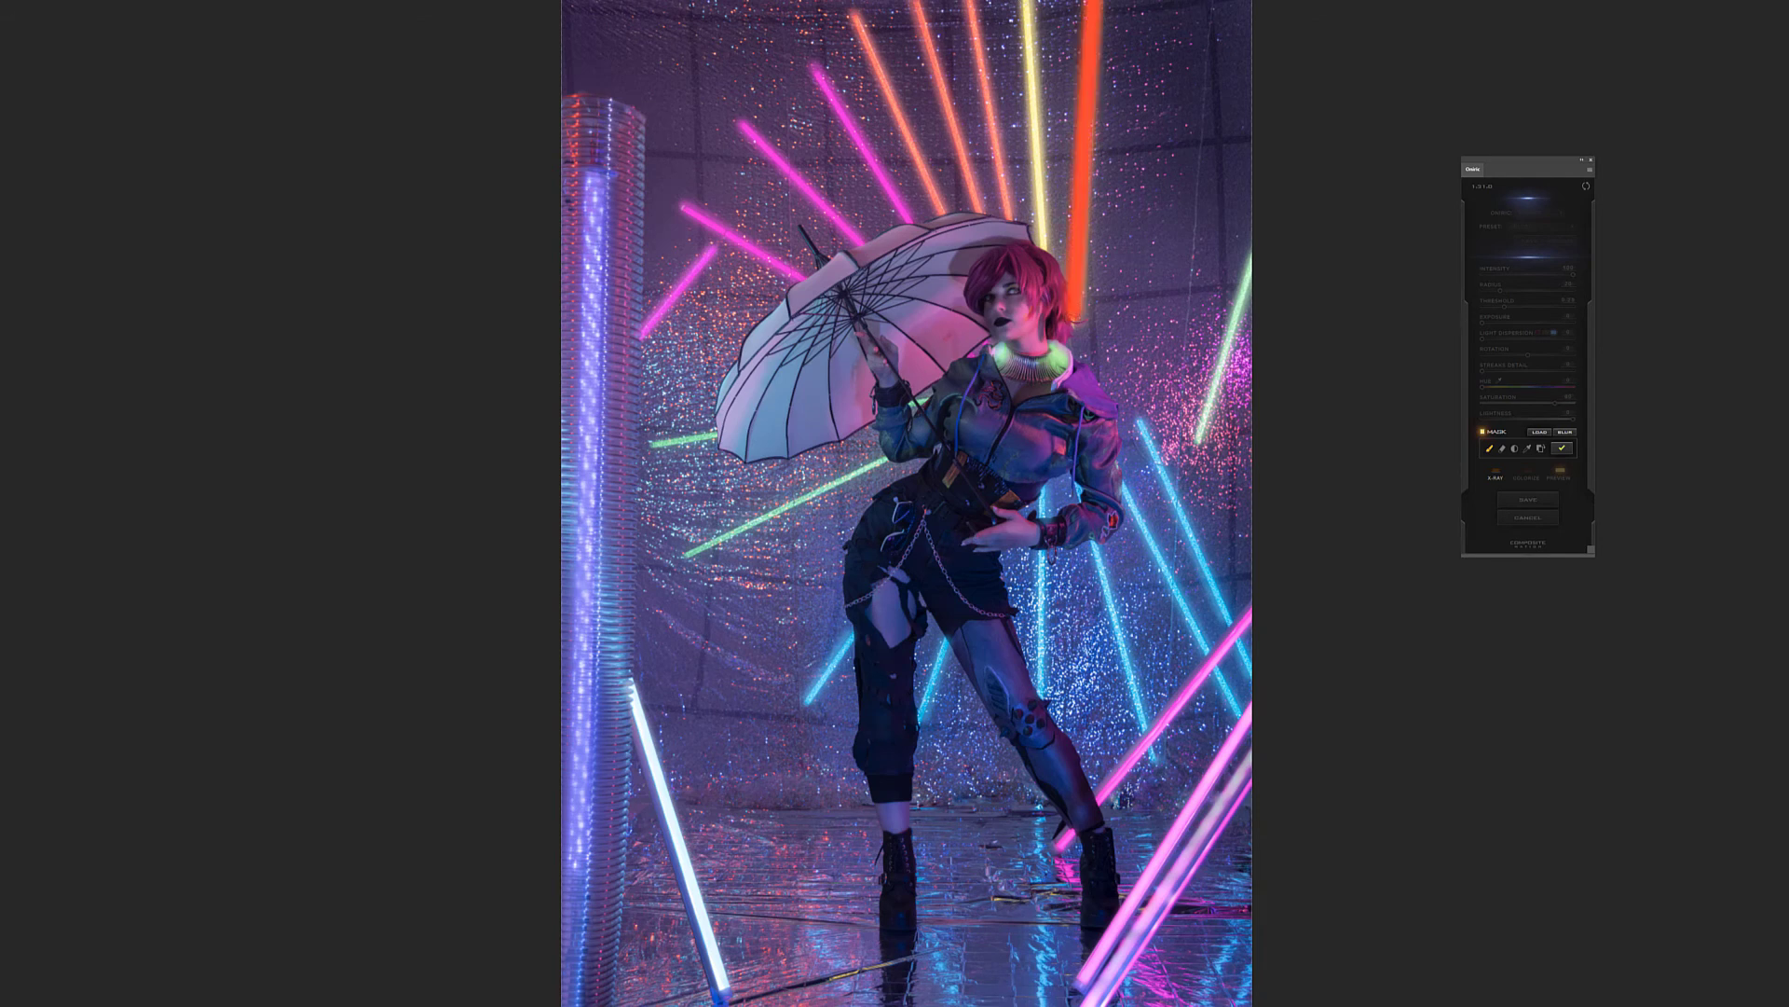
{"action": "left_click_drag", "start_coordinate": [1027, 5], "coordinate": [1041, 249]}
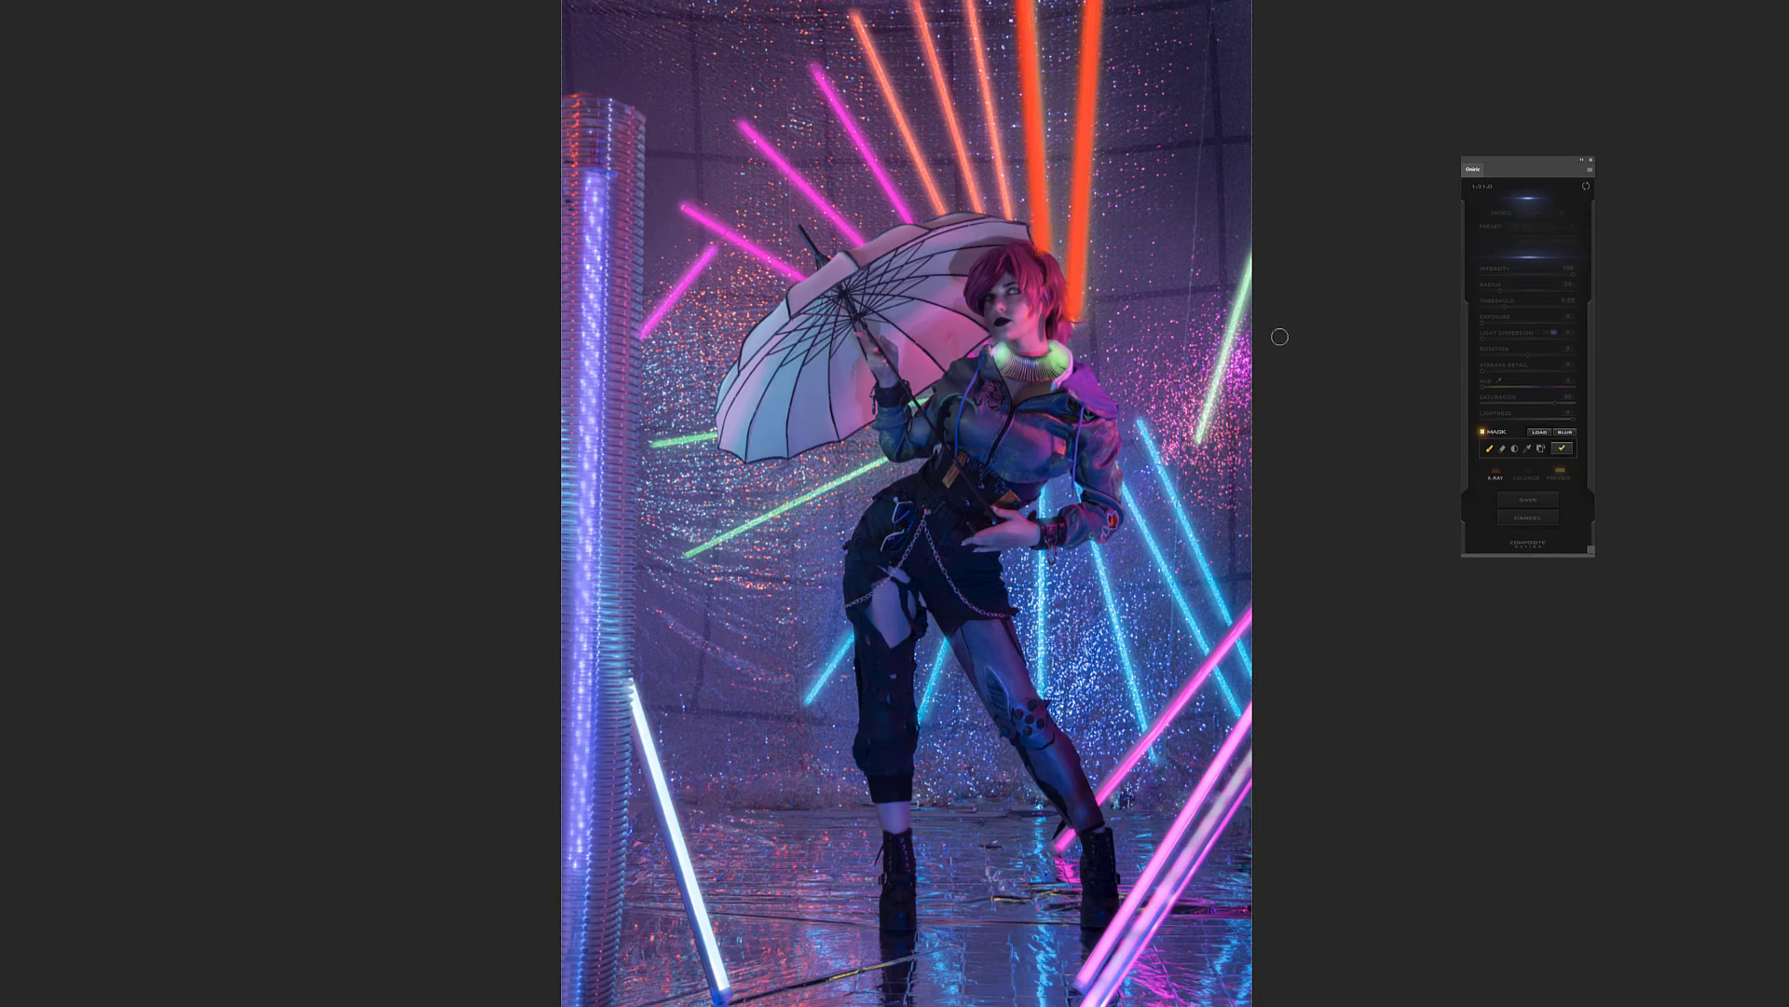
{"action": "left_click", "coordinate": [1562, 449]}
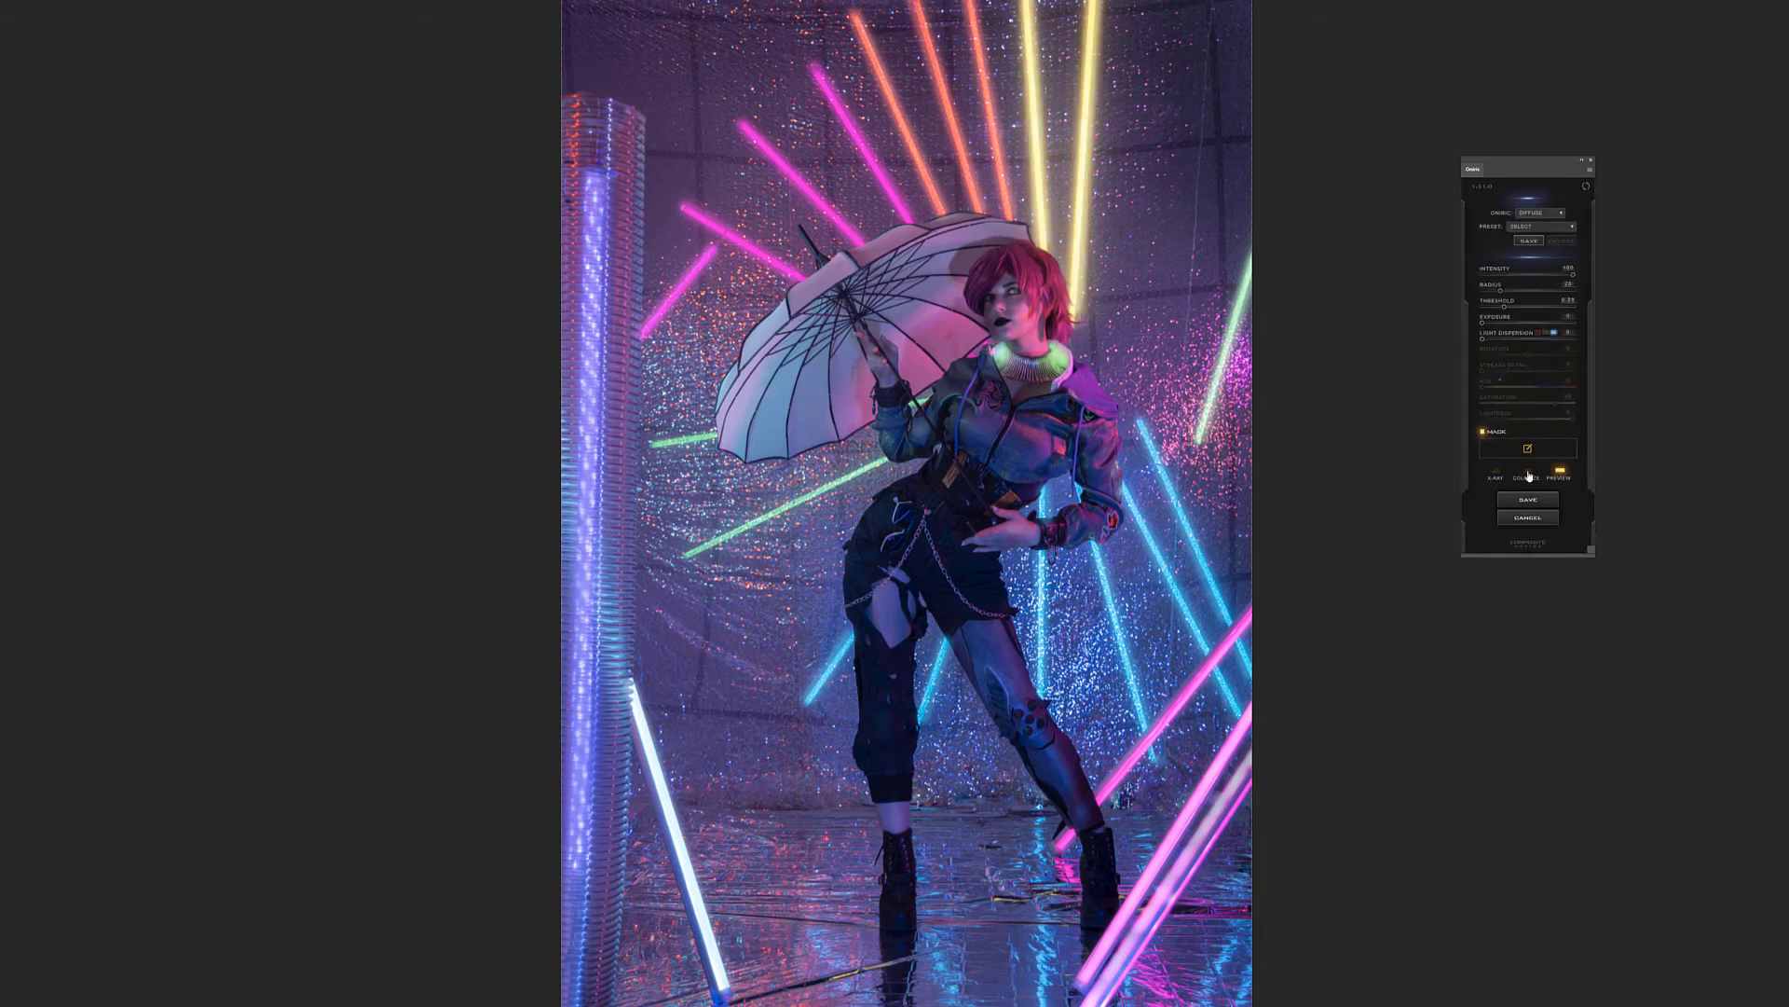
Colorize the masked glow with a yellow hue and raise its saturation, comparing the photo with the glow off and on
{"action": "left_click", "coordinate": [1527, 454]}
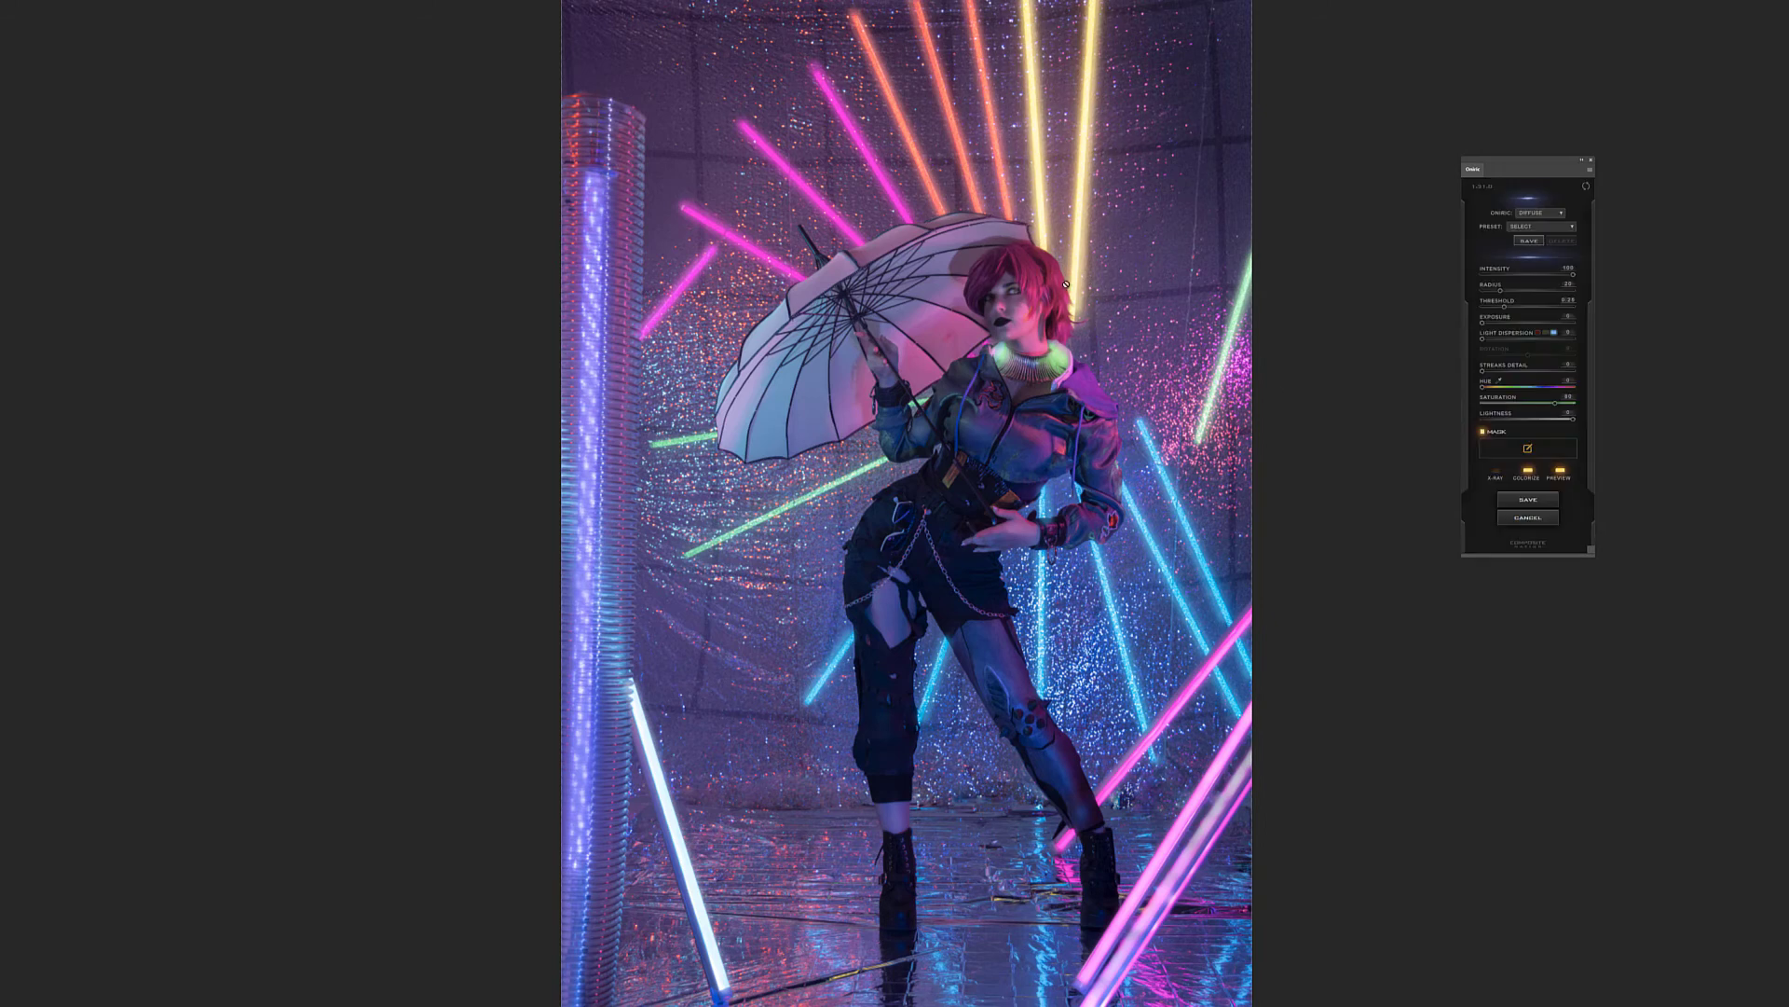
{"action": "left_click_drag", "start_coordinate": [1486, 390], "coordinate": [1490, 389]}
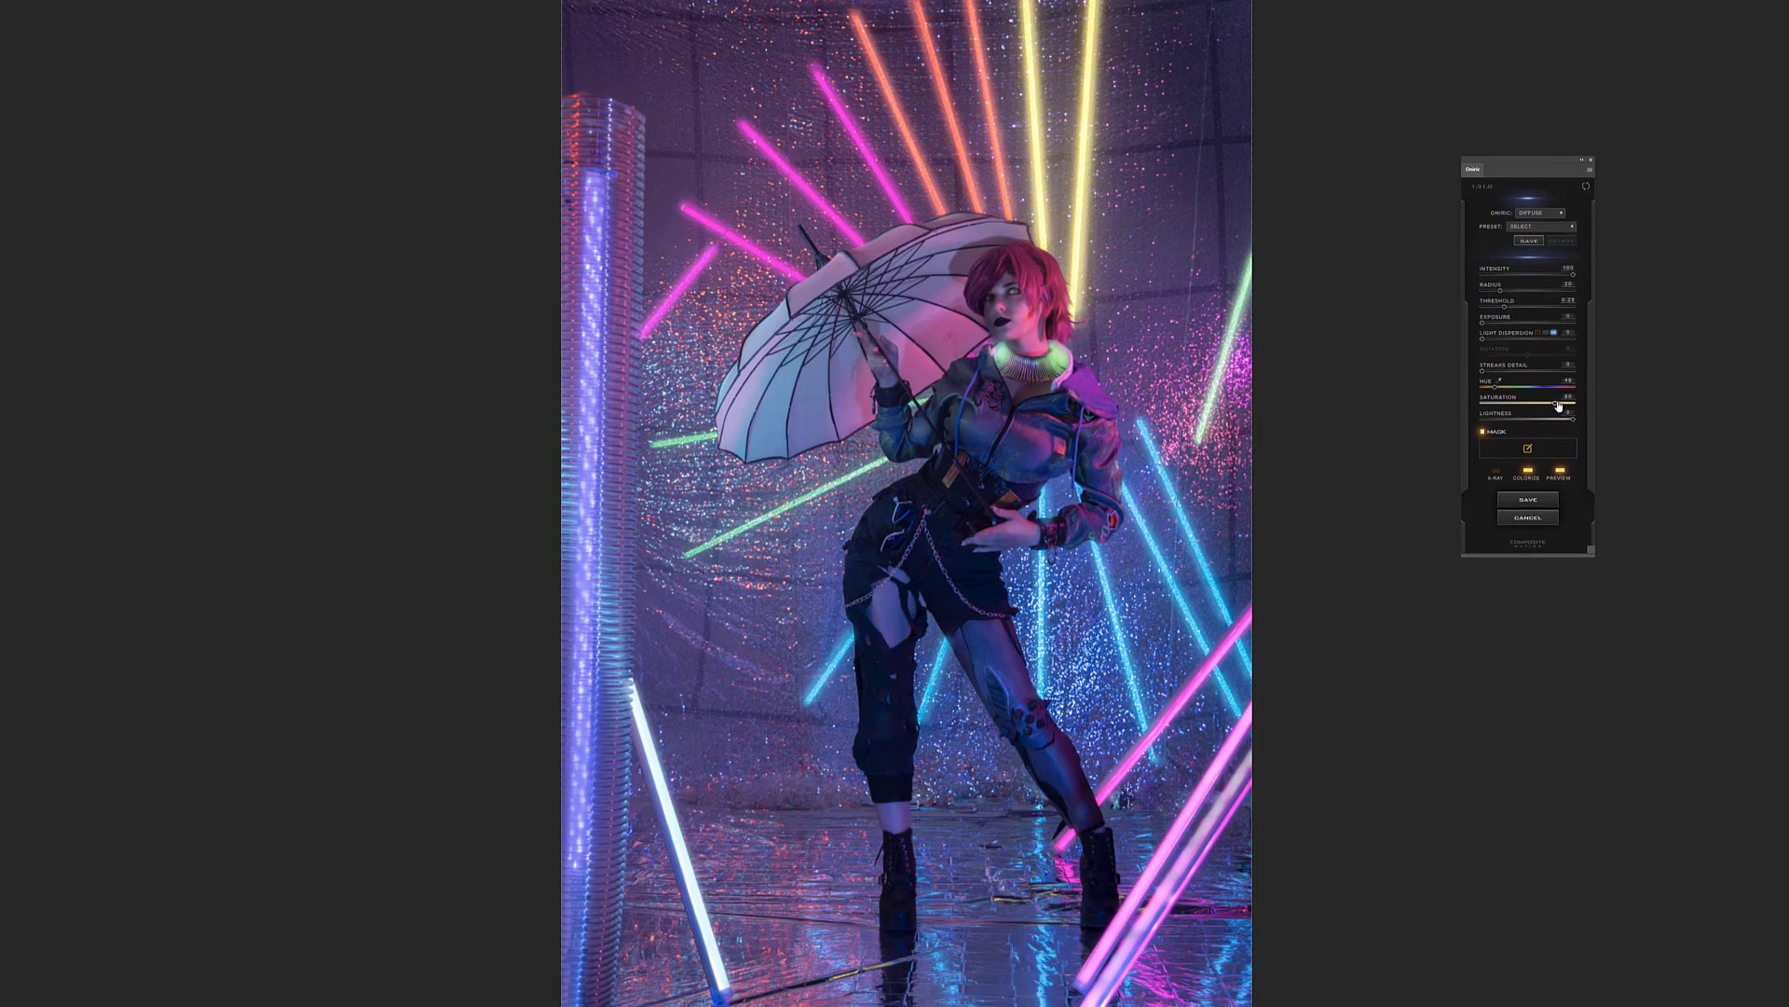
{"action": "left_click_drag", "start_coordinate": [1569, 404], "coordinate": [1579, 405]}
{"action": "left_click", "coordinate": [1560, 473]}
{"action": "left_click", "coordinate": [1561, 472]}
{"action": "left_click", "coordinate": [1561, 472]}
{"action": "left_click", "coordinate": [1560, 472]}
Save the glow as an Oniric element named yellow
{"action": "left_click", "coordinate": [1538, 501]}
{"action": "type", "text": "yel"}
{"action": "key", "text": "Return"}
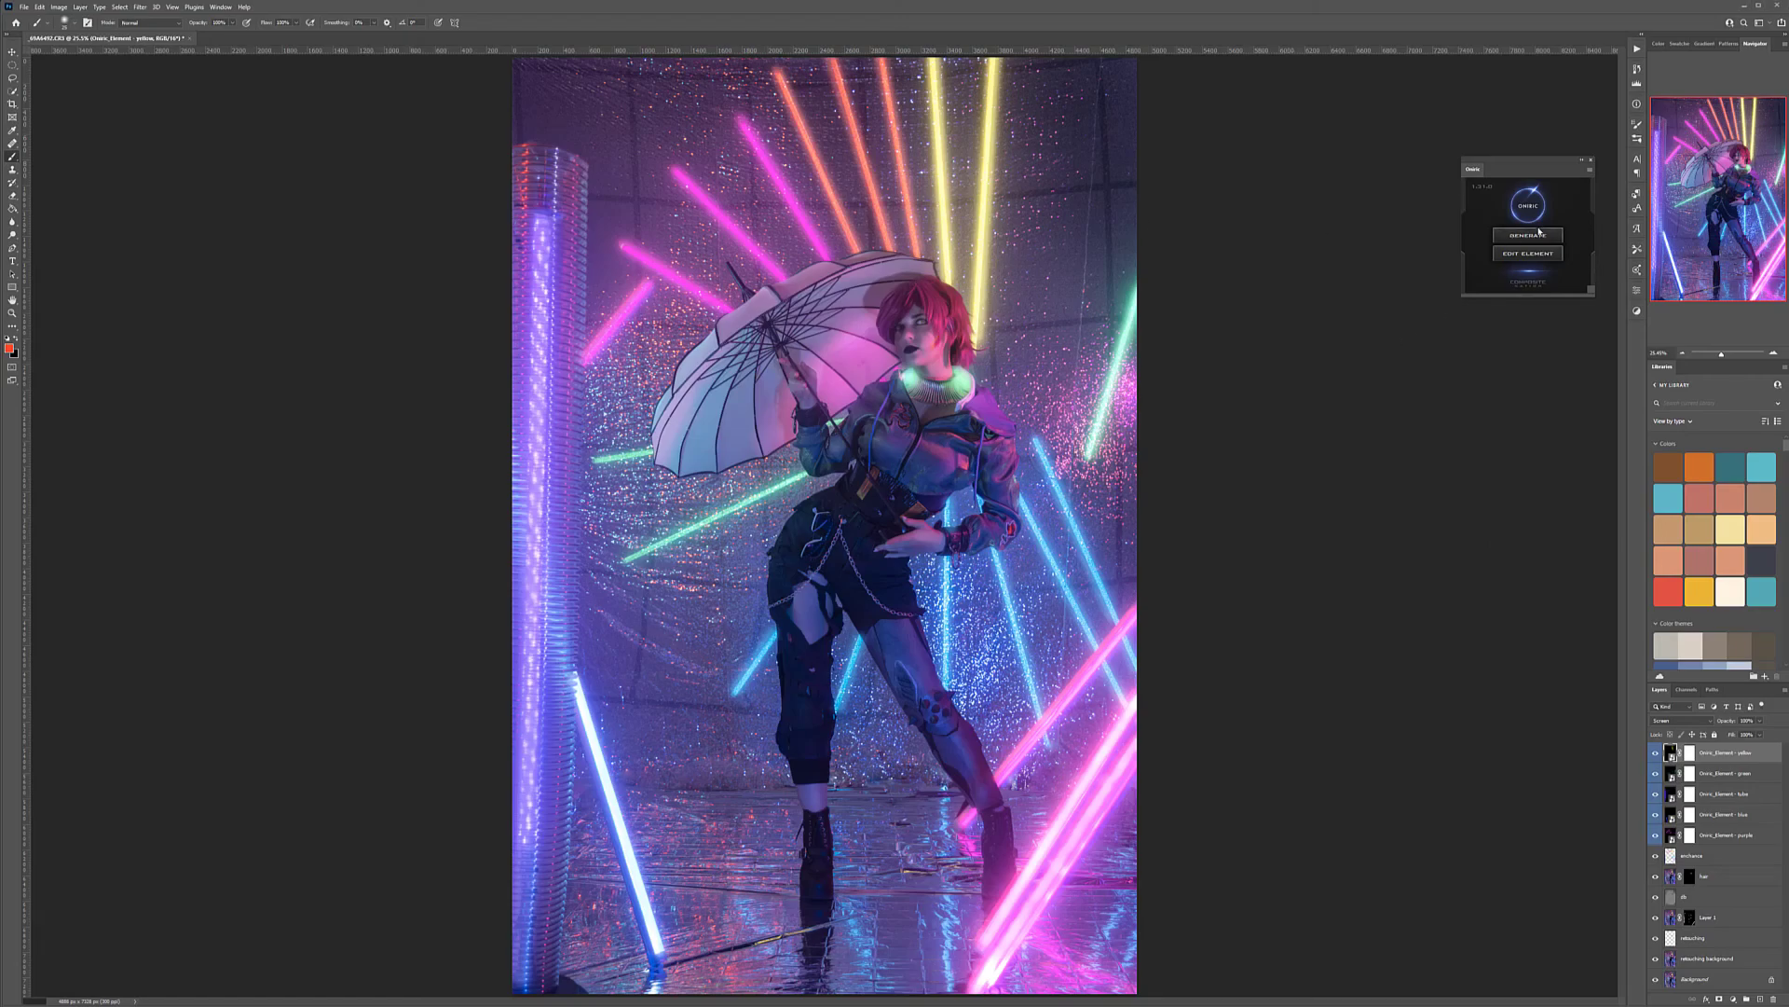
Generate a new Diffuse glow and mask the three orange tubes above the umbrella with straight strokes
{"action": "left_click", "coordinate": [1536, 234]}
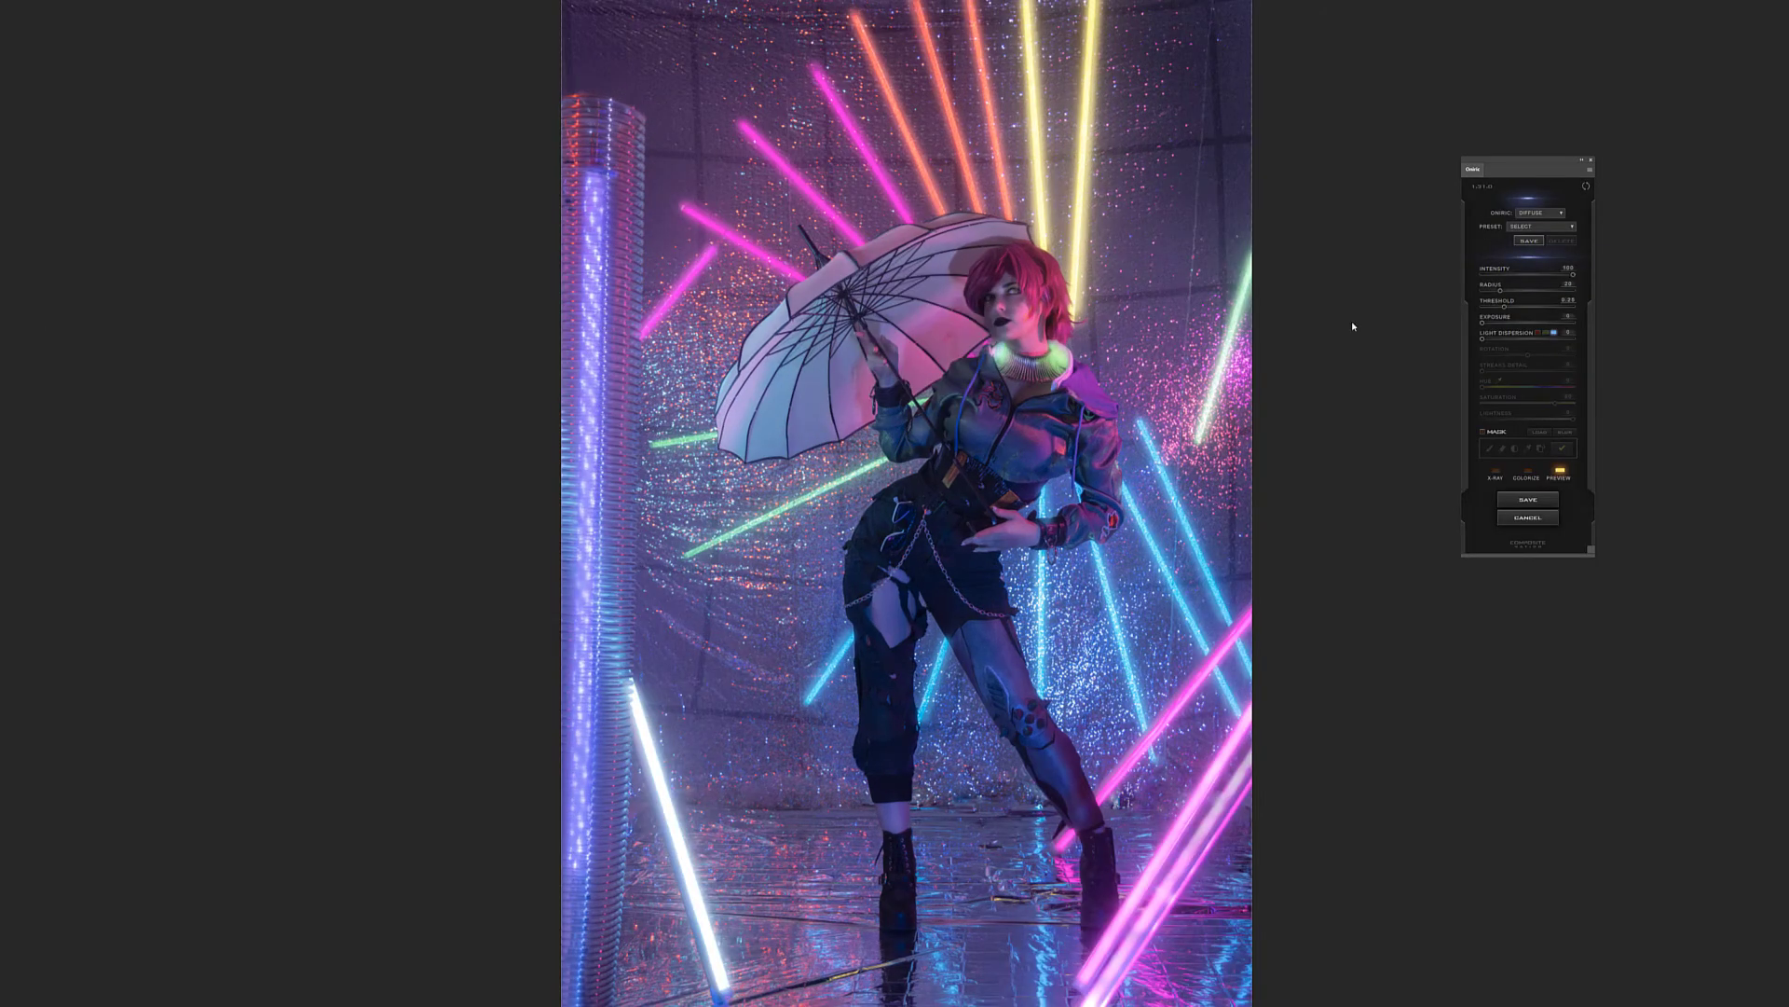
{"action": "left_click", "coordinate": [1483, 432]}
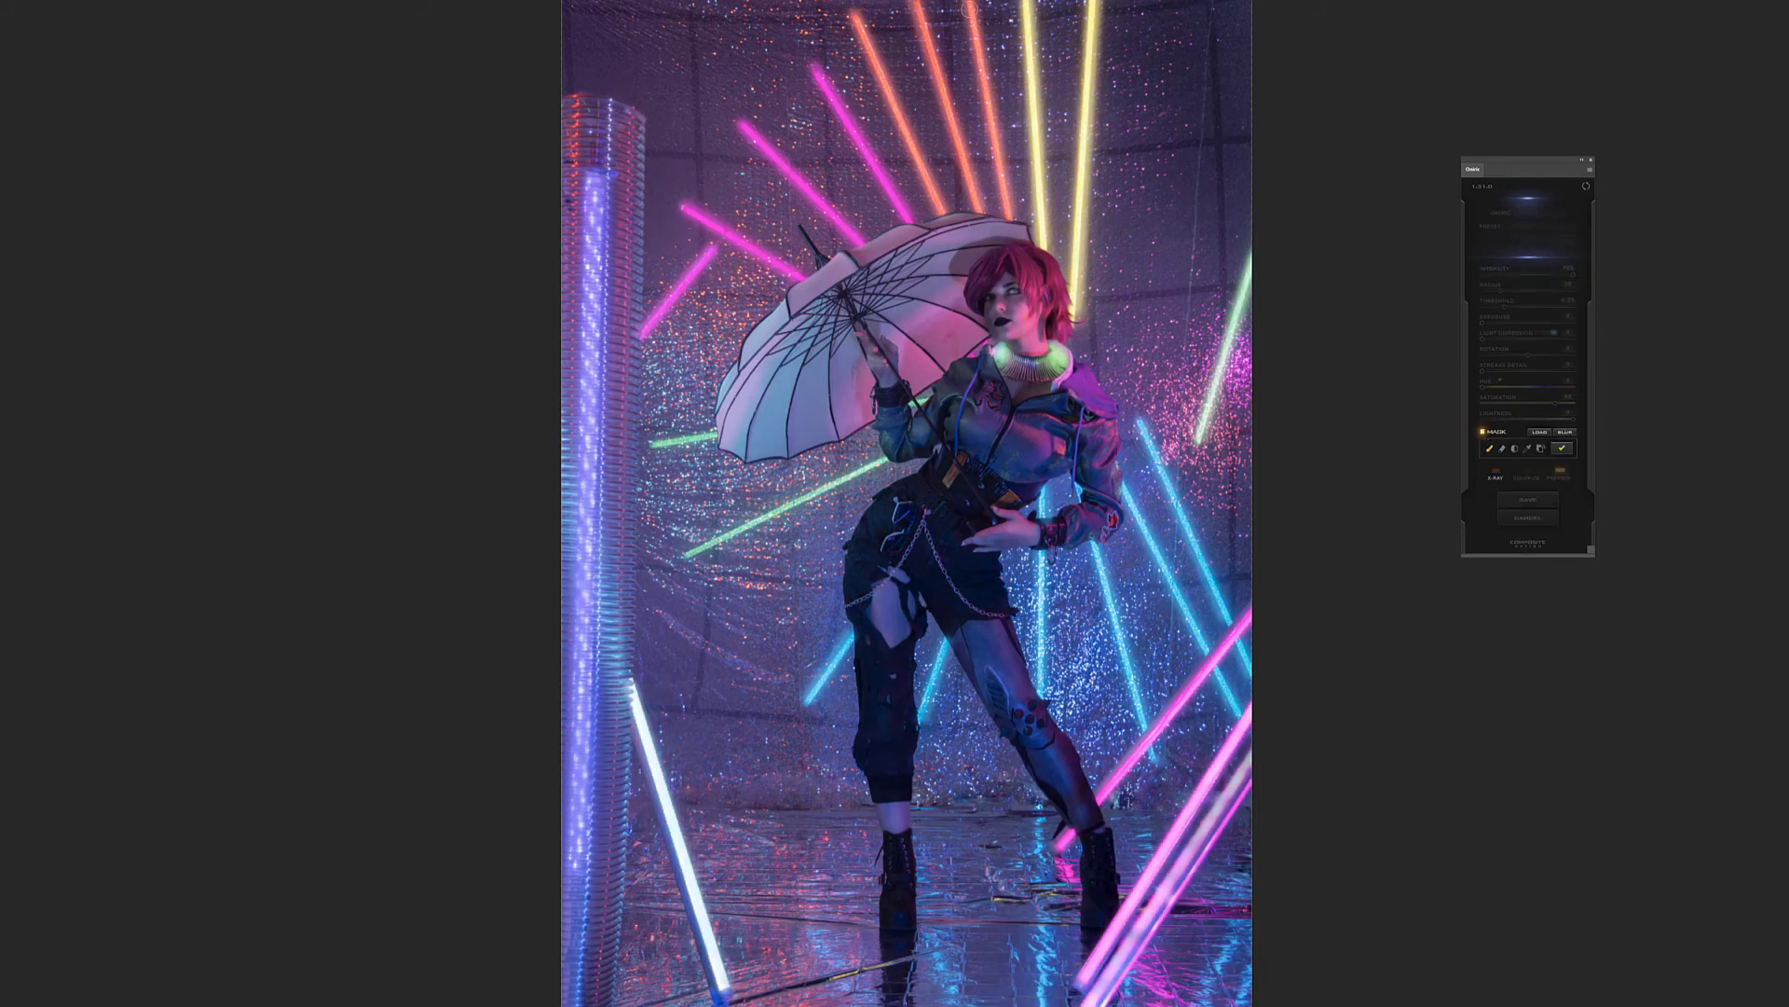
{"action": "left_click", "coordinate": [1011, 213], "text": "shift"}
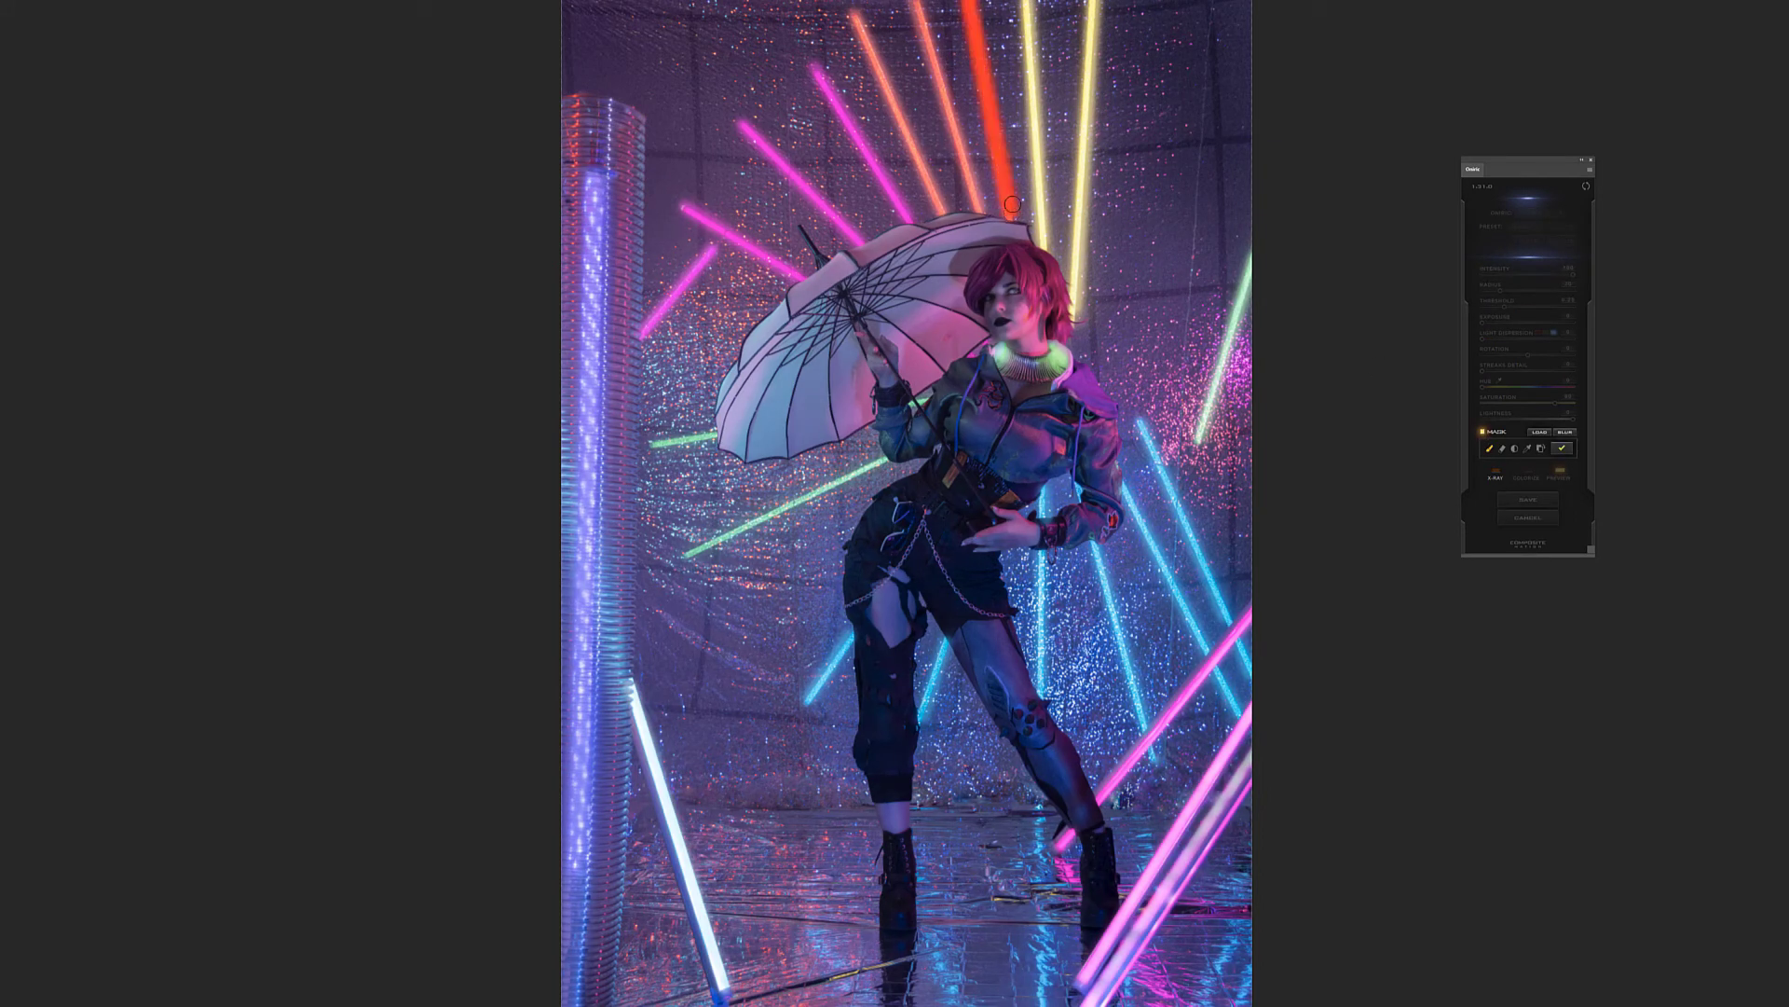
{"action": "left_click", "coordinate": [976, 207], "text": "shift"}
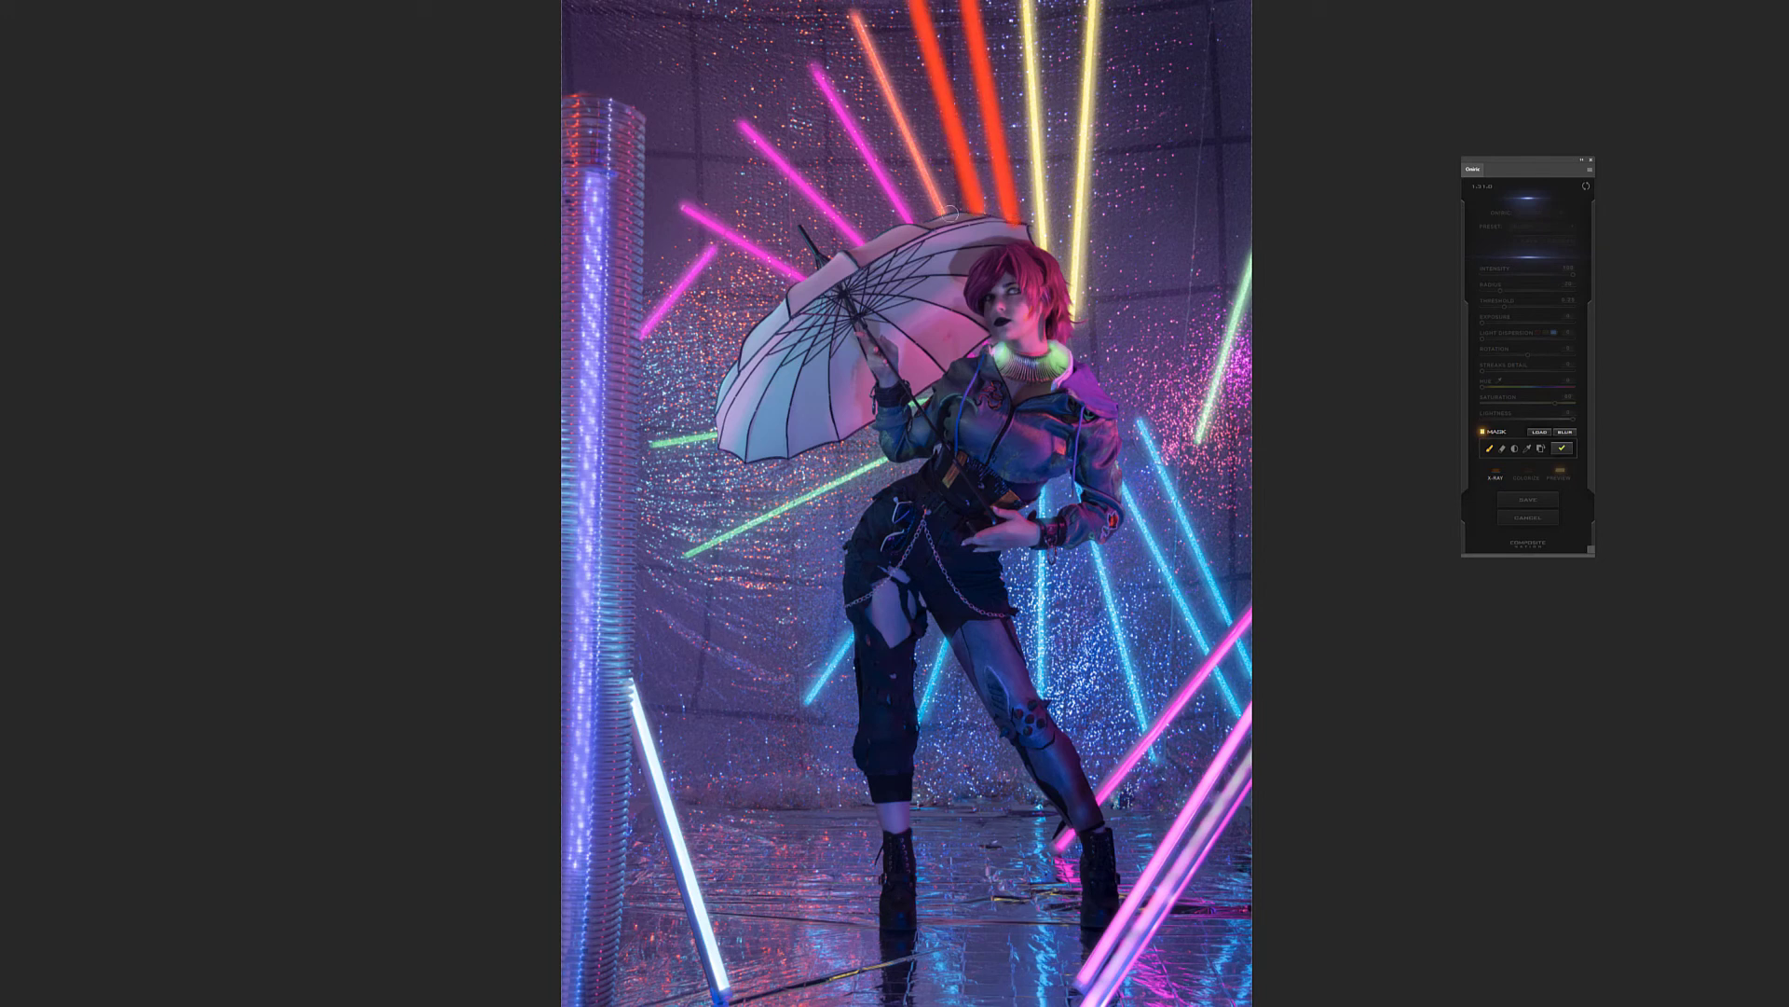
{"action": "left_click", "coordinate": [853, 14]}
{"action": "left_click", "coordinate": [999, 228], "text": "shift"}
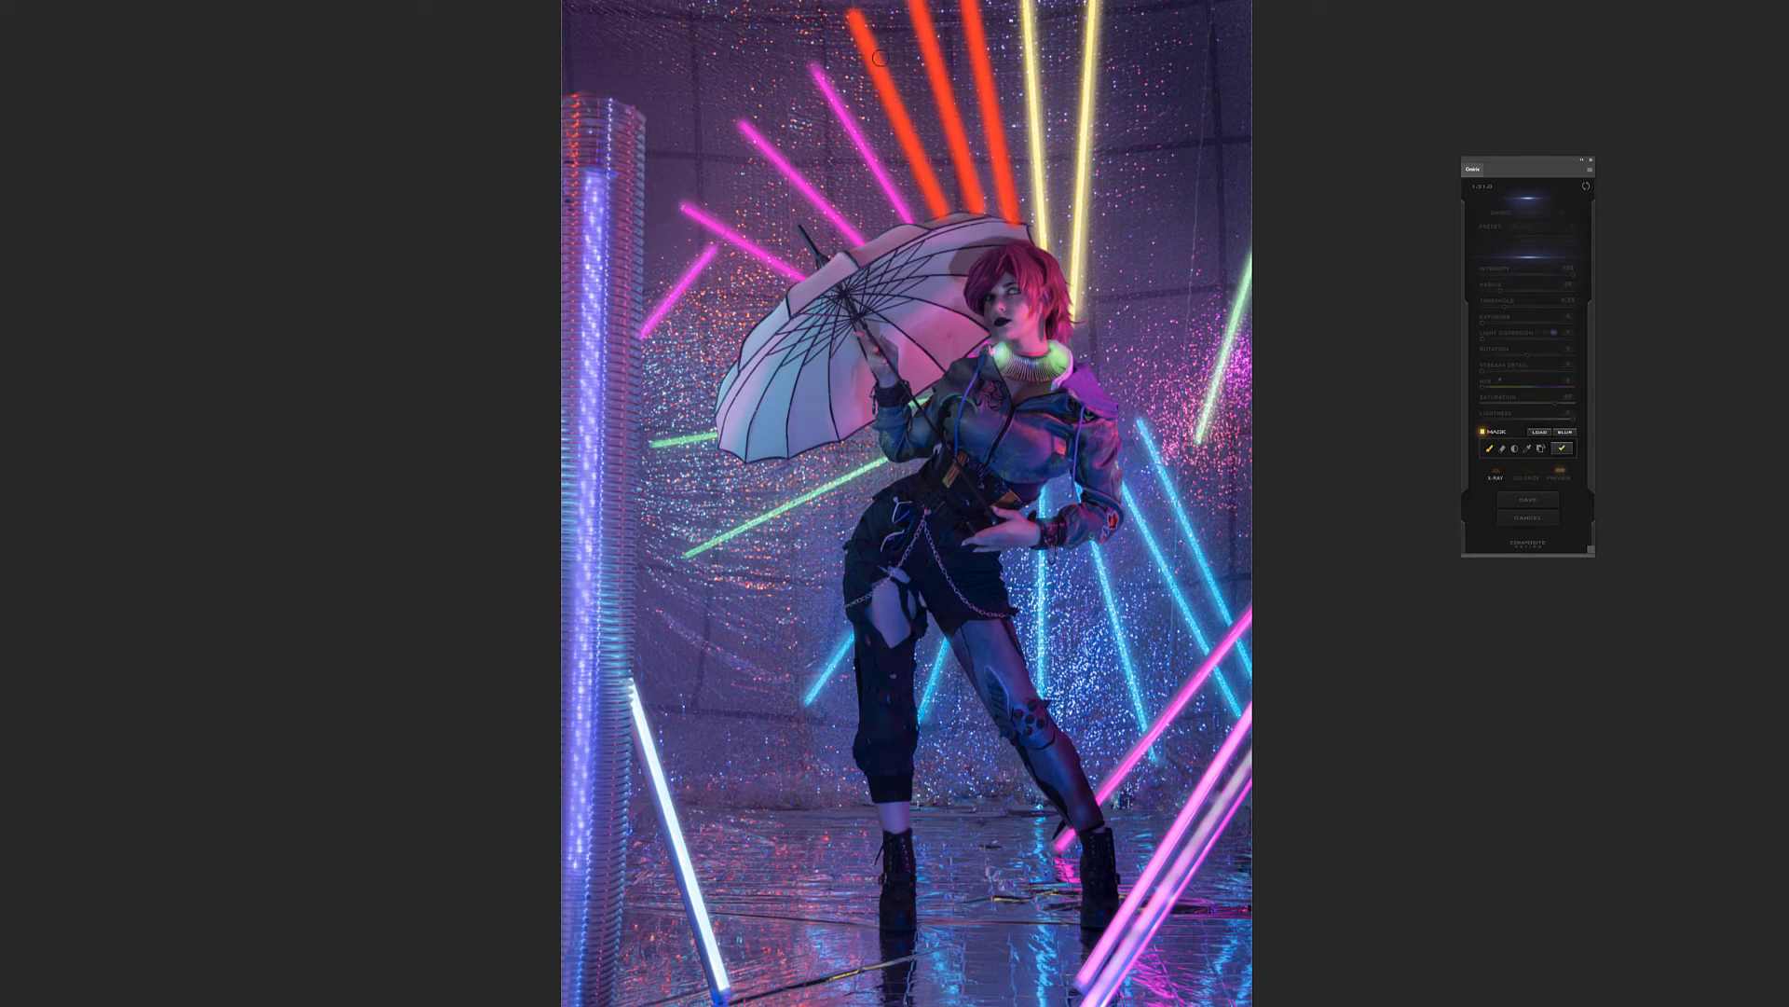
{"action": "left_click", "coordinate": [1564, 450]}
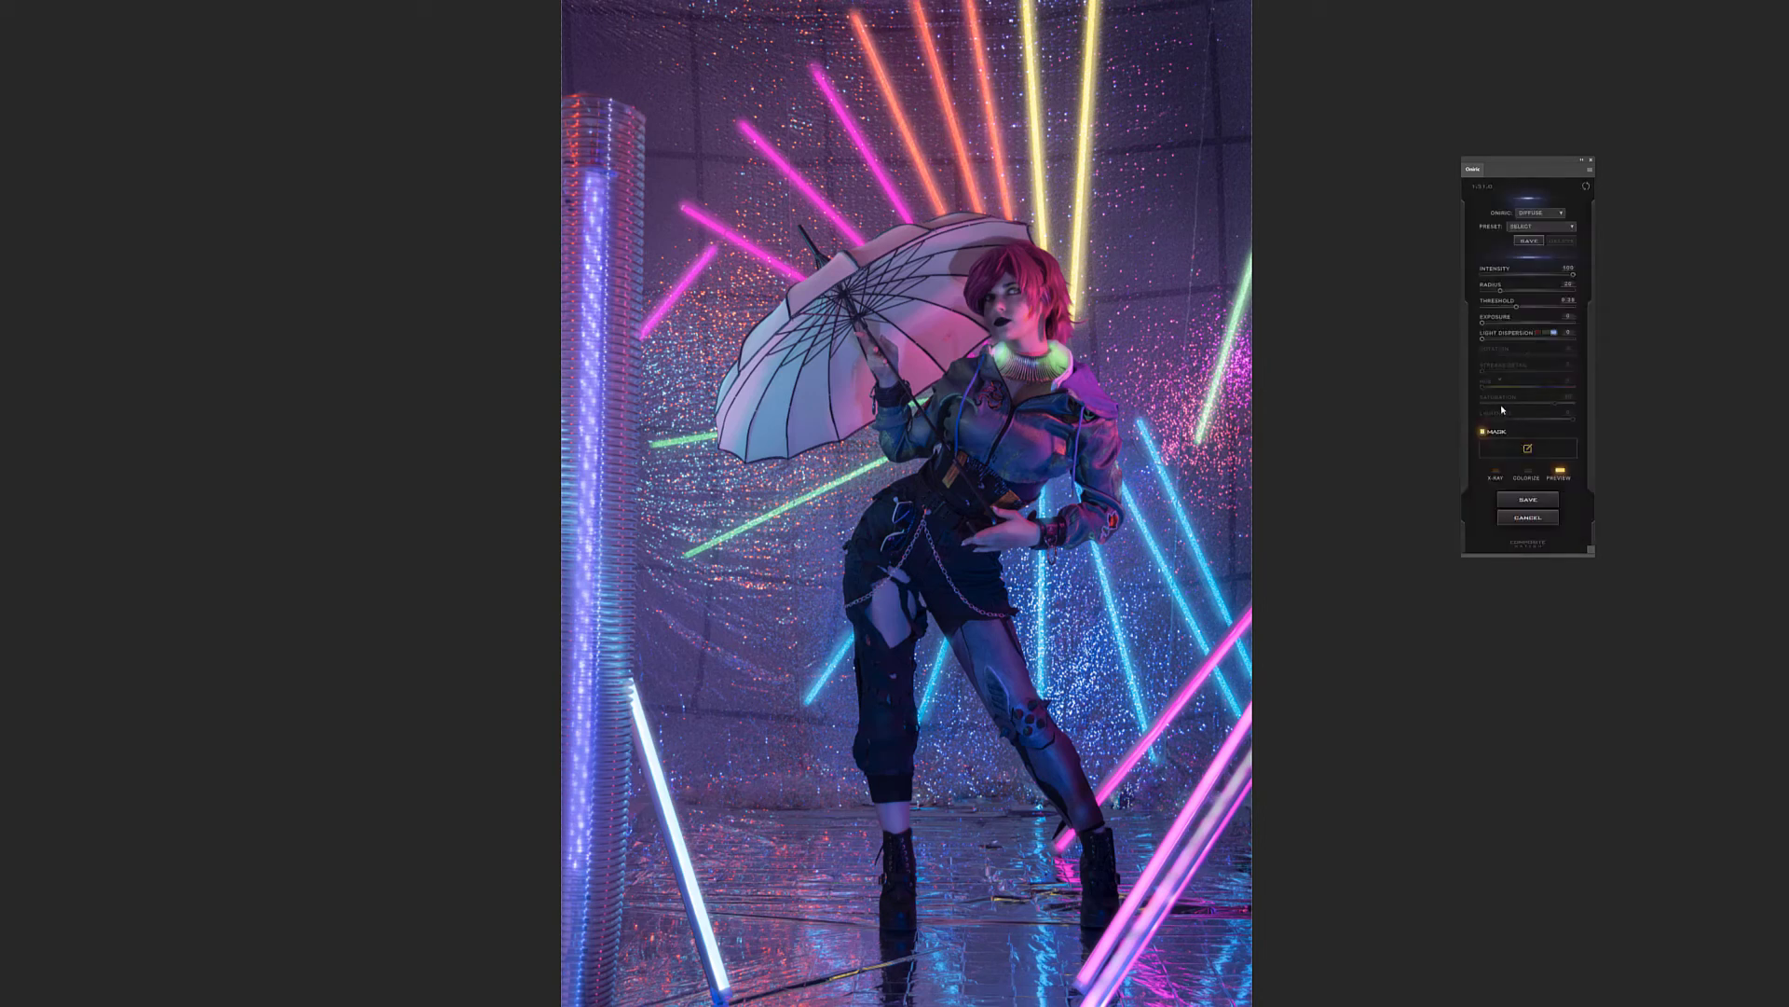
Colorize the masked glow with an orange hue and raise its saturation
{"action": "left_click", "coordinate": [1527, 475]}
{"action": "left_click", "coordinate": [1486, 388]}
{"action": "left_click_drag", "start_coordinate": [1555, 404], "coordinate": [1572, 408]}
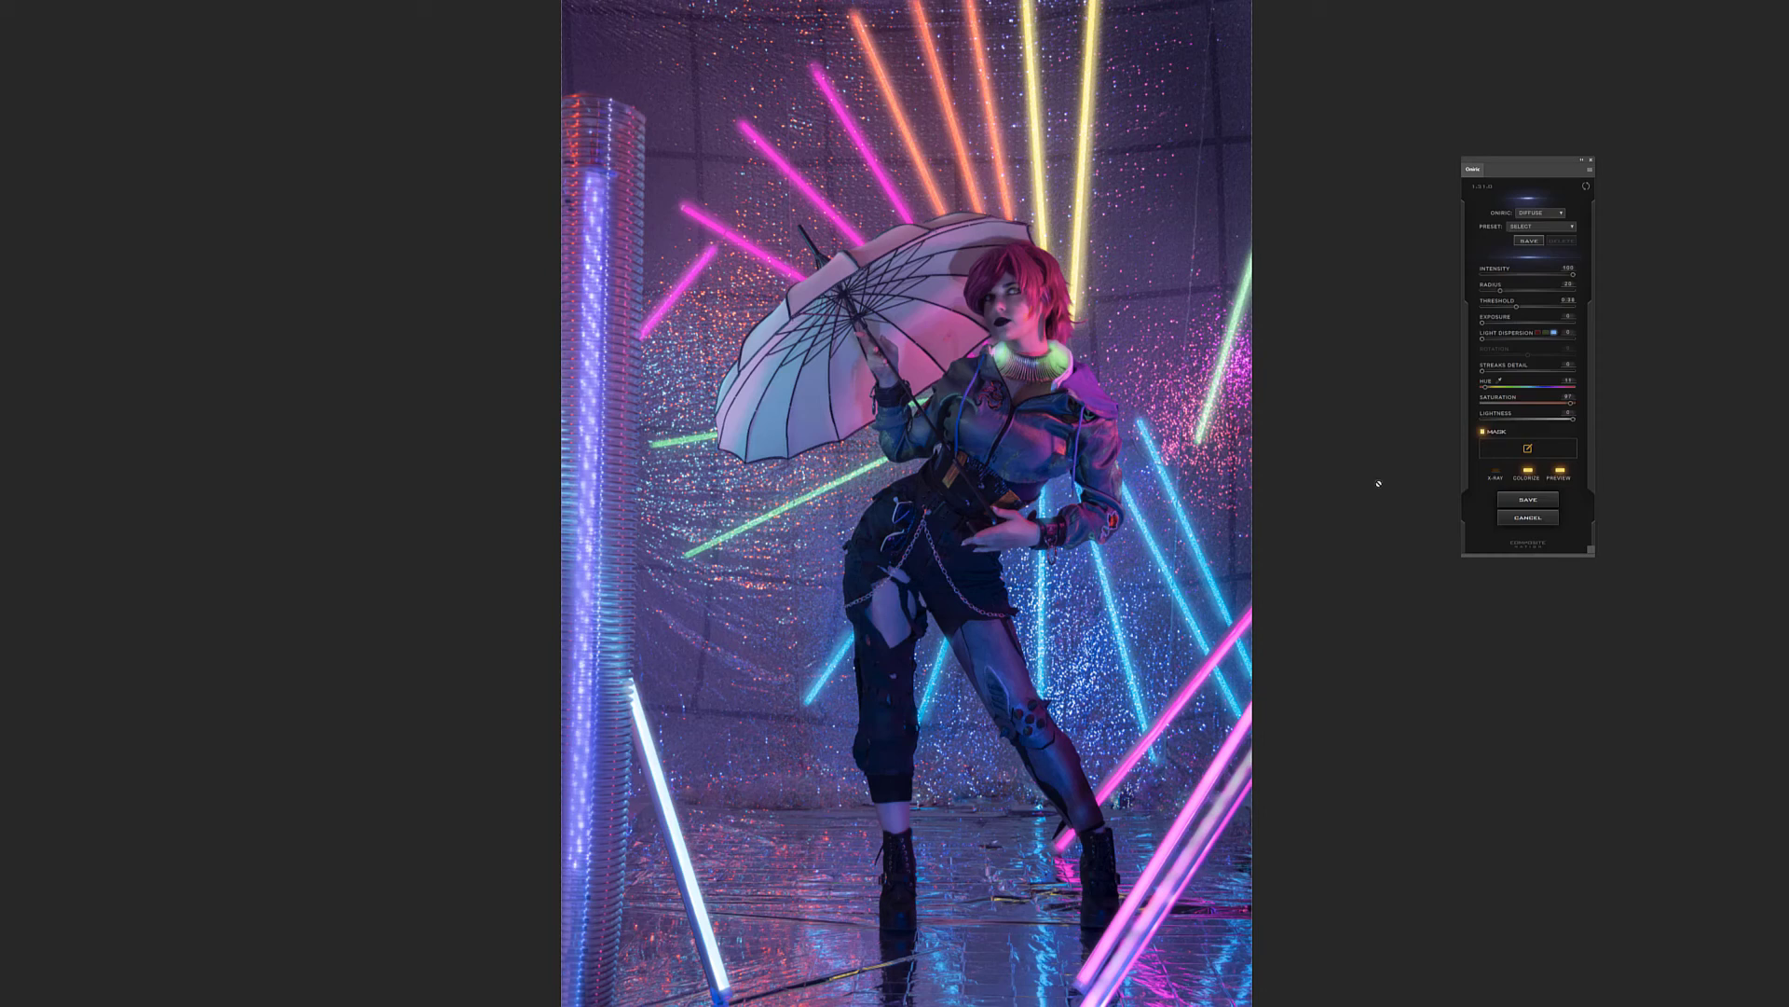
Save the glow as an Oniric element named orange
{"action": "left_click", "coordinate": [1526, 500]}
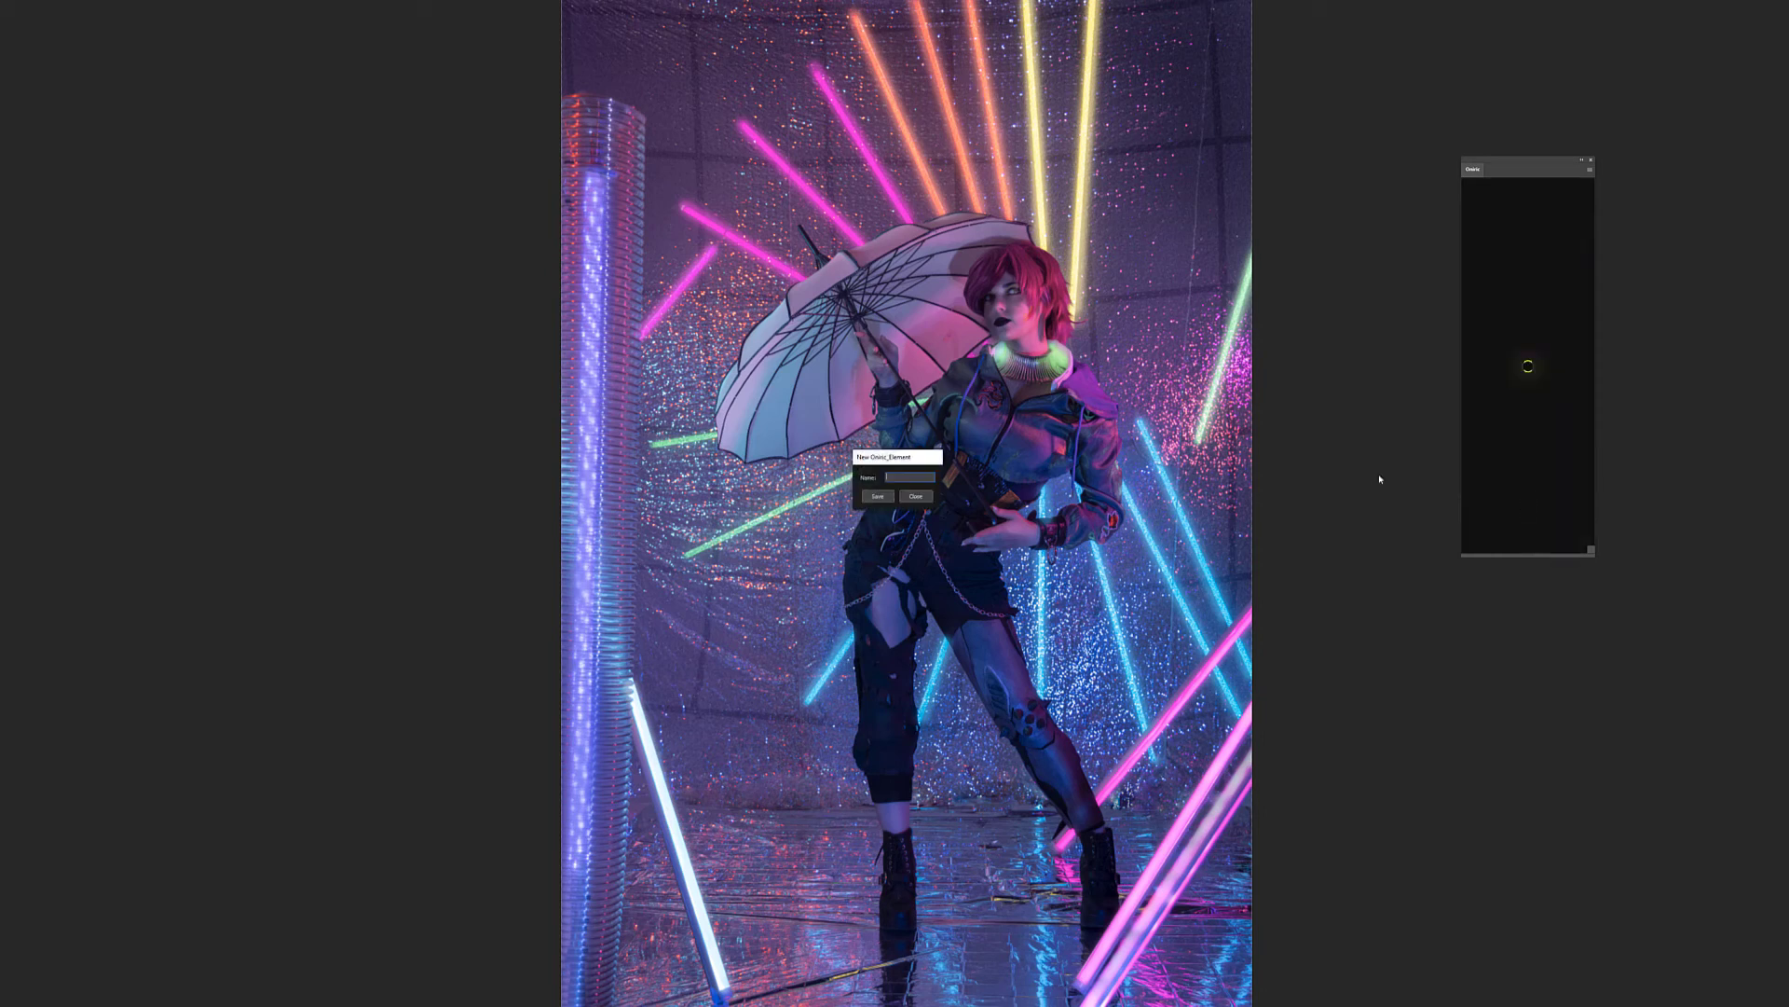
{"action": "type", "text": "orange"}
{"action": "left_click", "coordinate": [879, 496]}
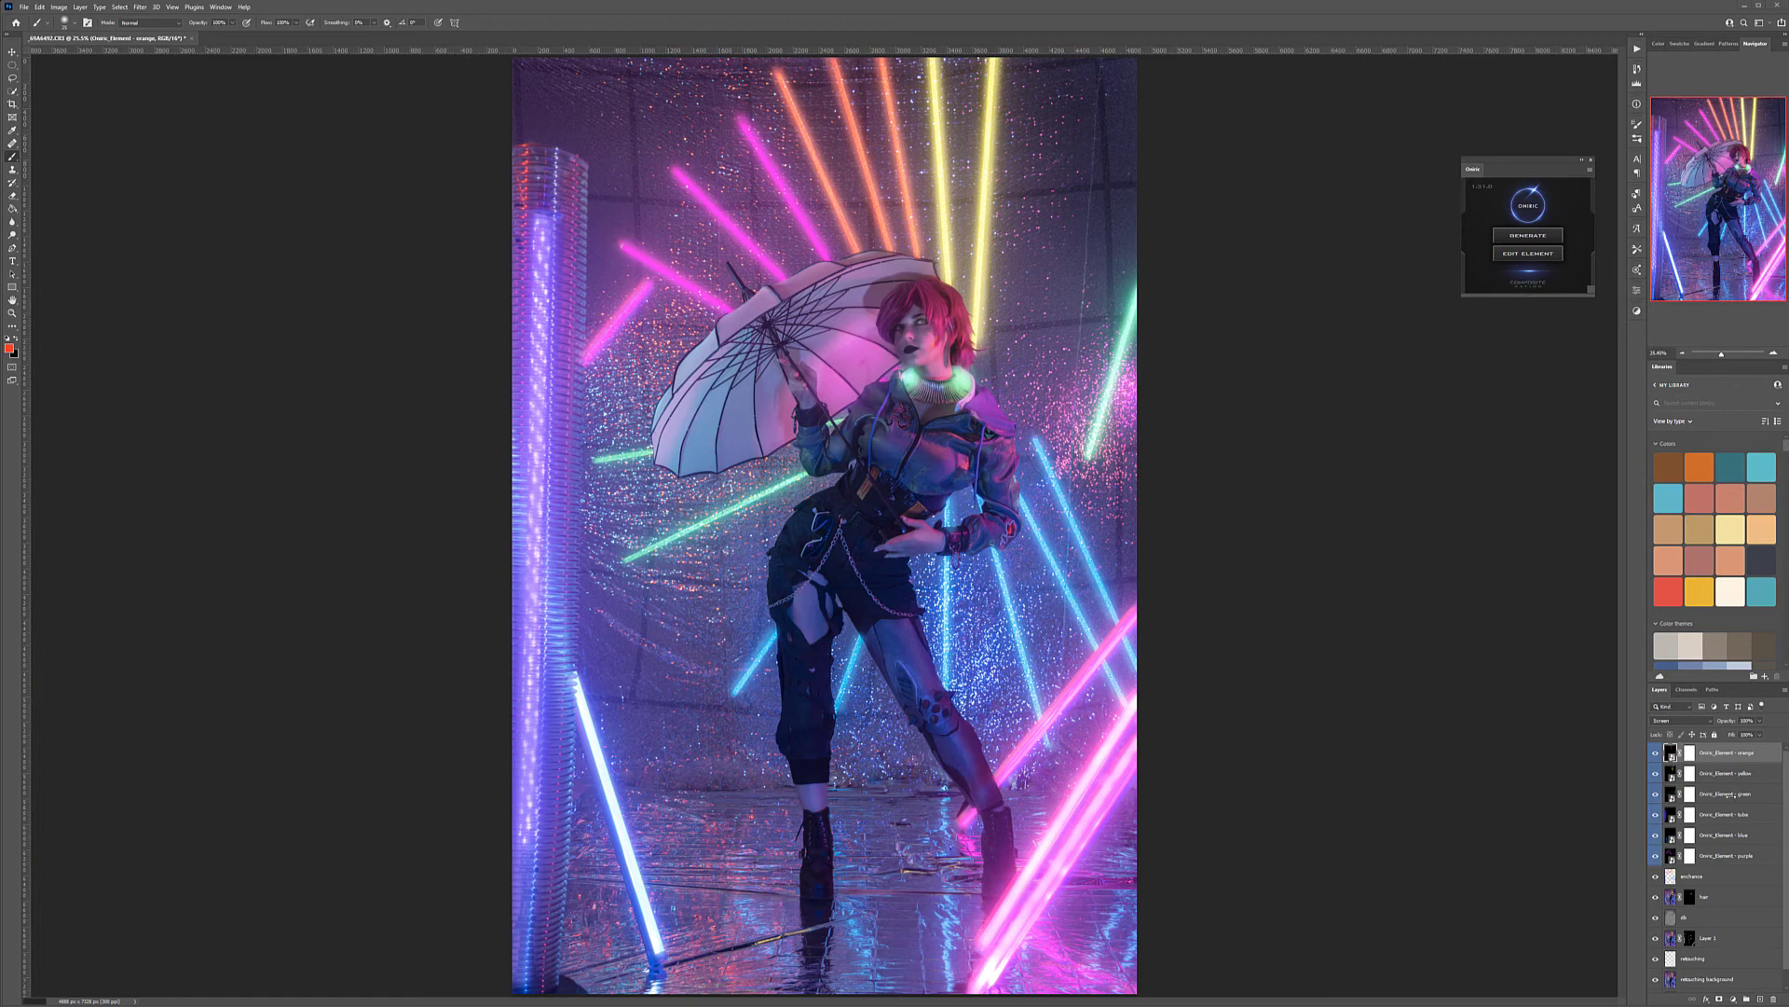
Check the green element's glow off and on, and soften it around the model's collar by painting black on its layer mask
{"action": "left_click", "coordinate": [1658, 798]}
{"action": "left_click", "coordinate": [1658, 798]}
{"action": "left_click", "coordinate": [1729, 798]}
{"action": "left_click", "coordinate": [1689, 795]}
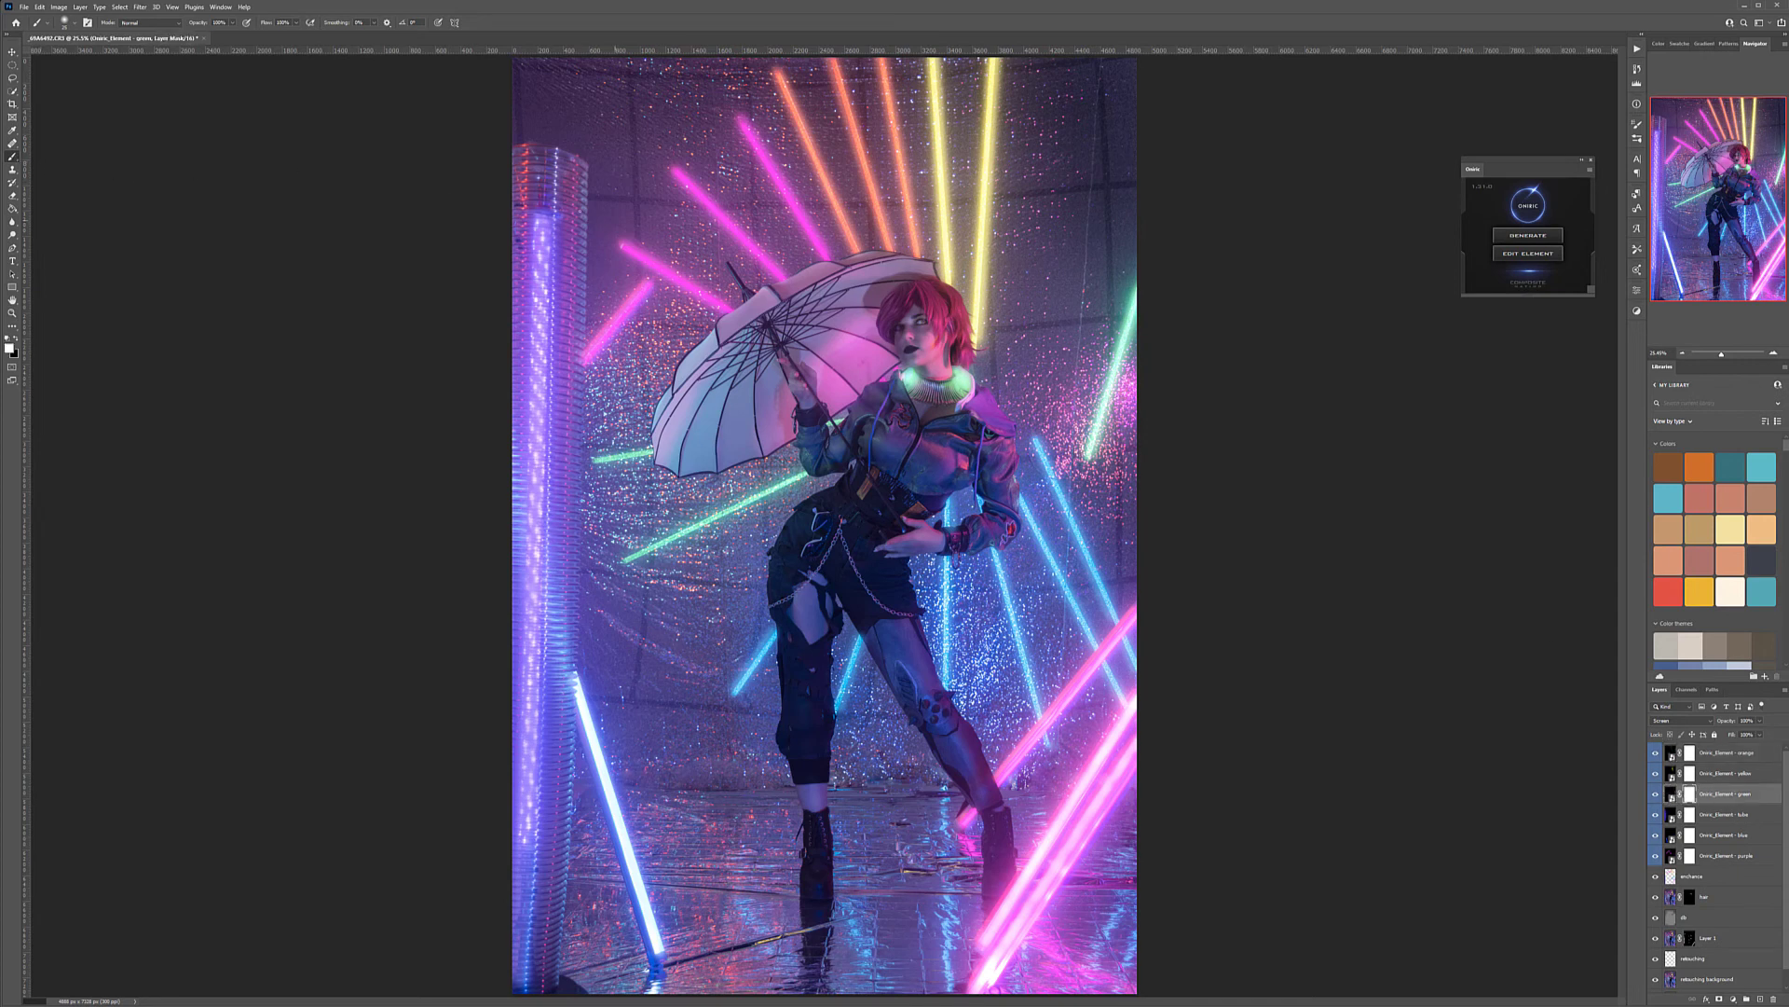
{"action": "key", "text": "x"}
{"action": "left_click", "coordinate": [907, 377]}
{"action": "left_click", "coordinate": [961, 377]}
{"action": "left_click", "coordinate": [907, 389]}
{"action": "left_click", "coordinate": [966, 386]}
Generate a new Oniric glow above the orange element and set its type to Streaks
{"action": "left_click", "coordinate": [1772, 753]}
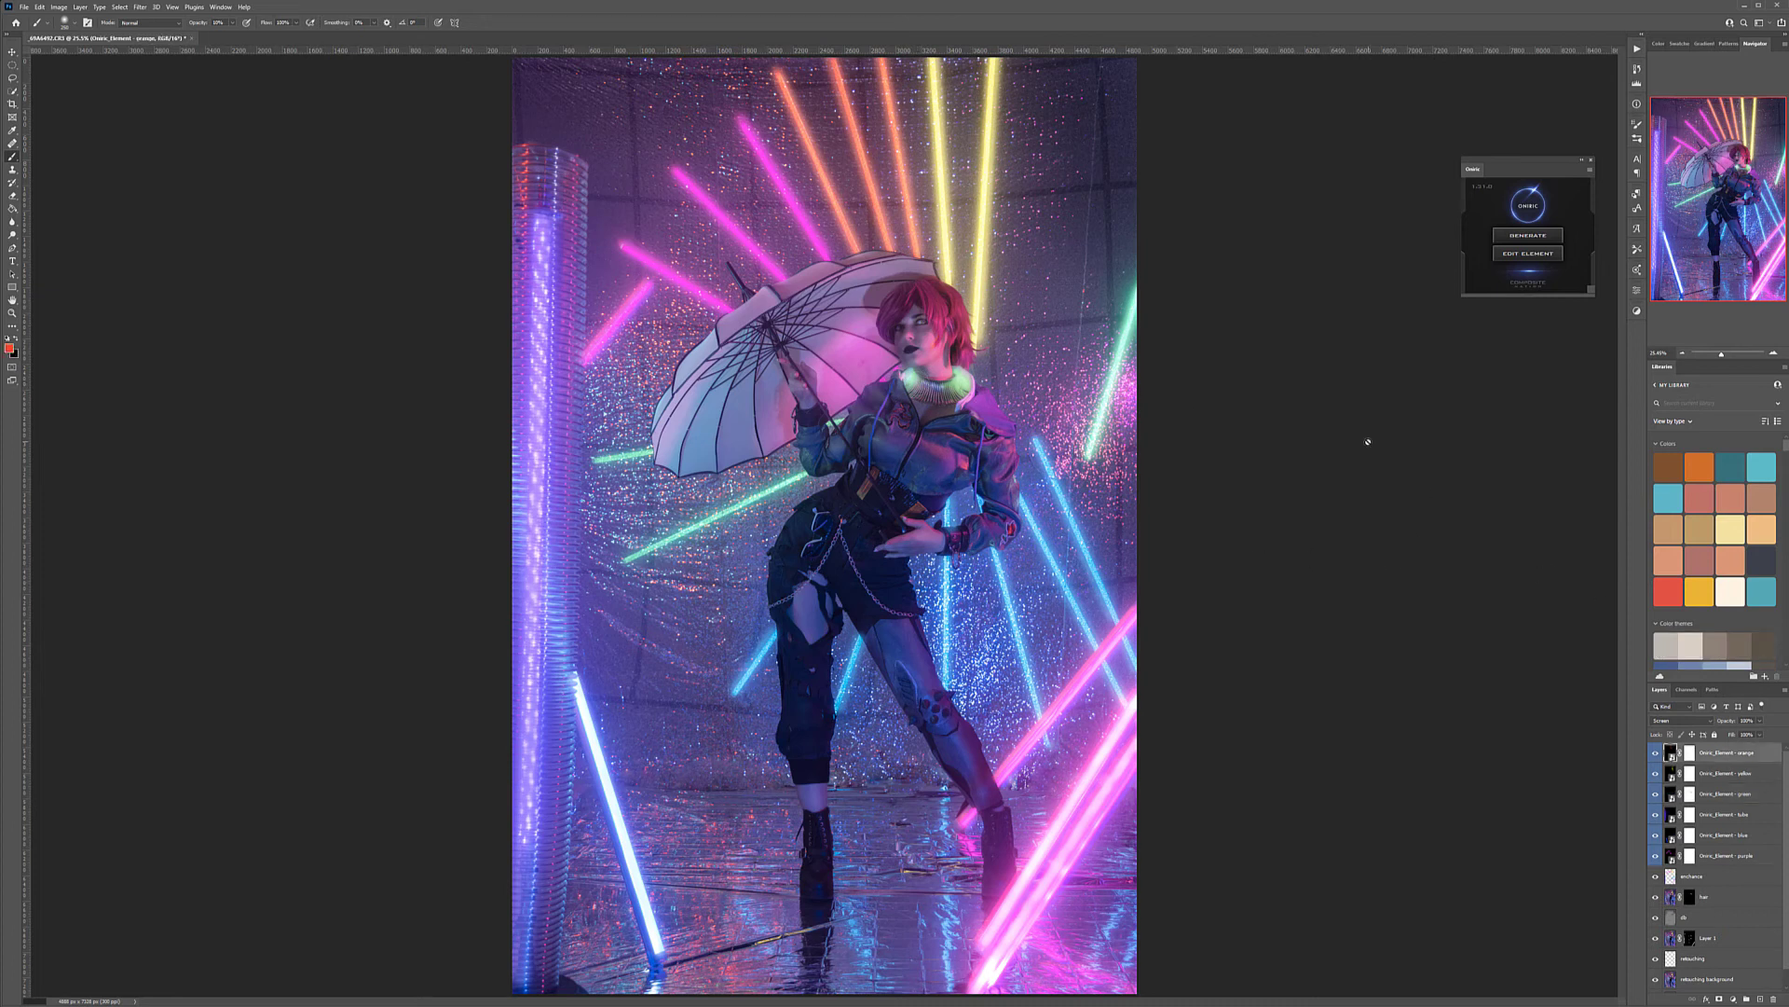
{"action": "left_click", "coordinate": [1543, 244]}
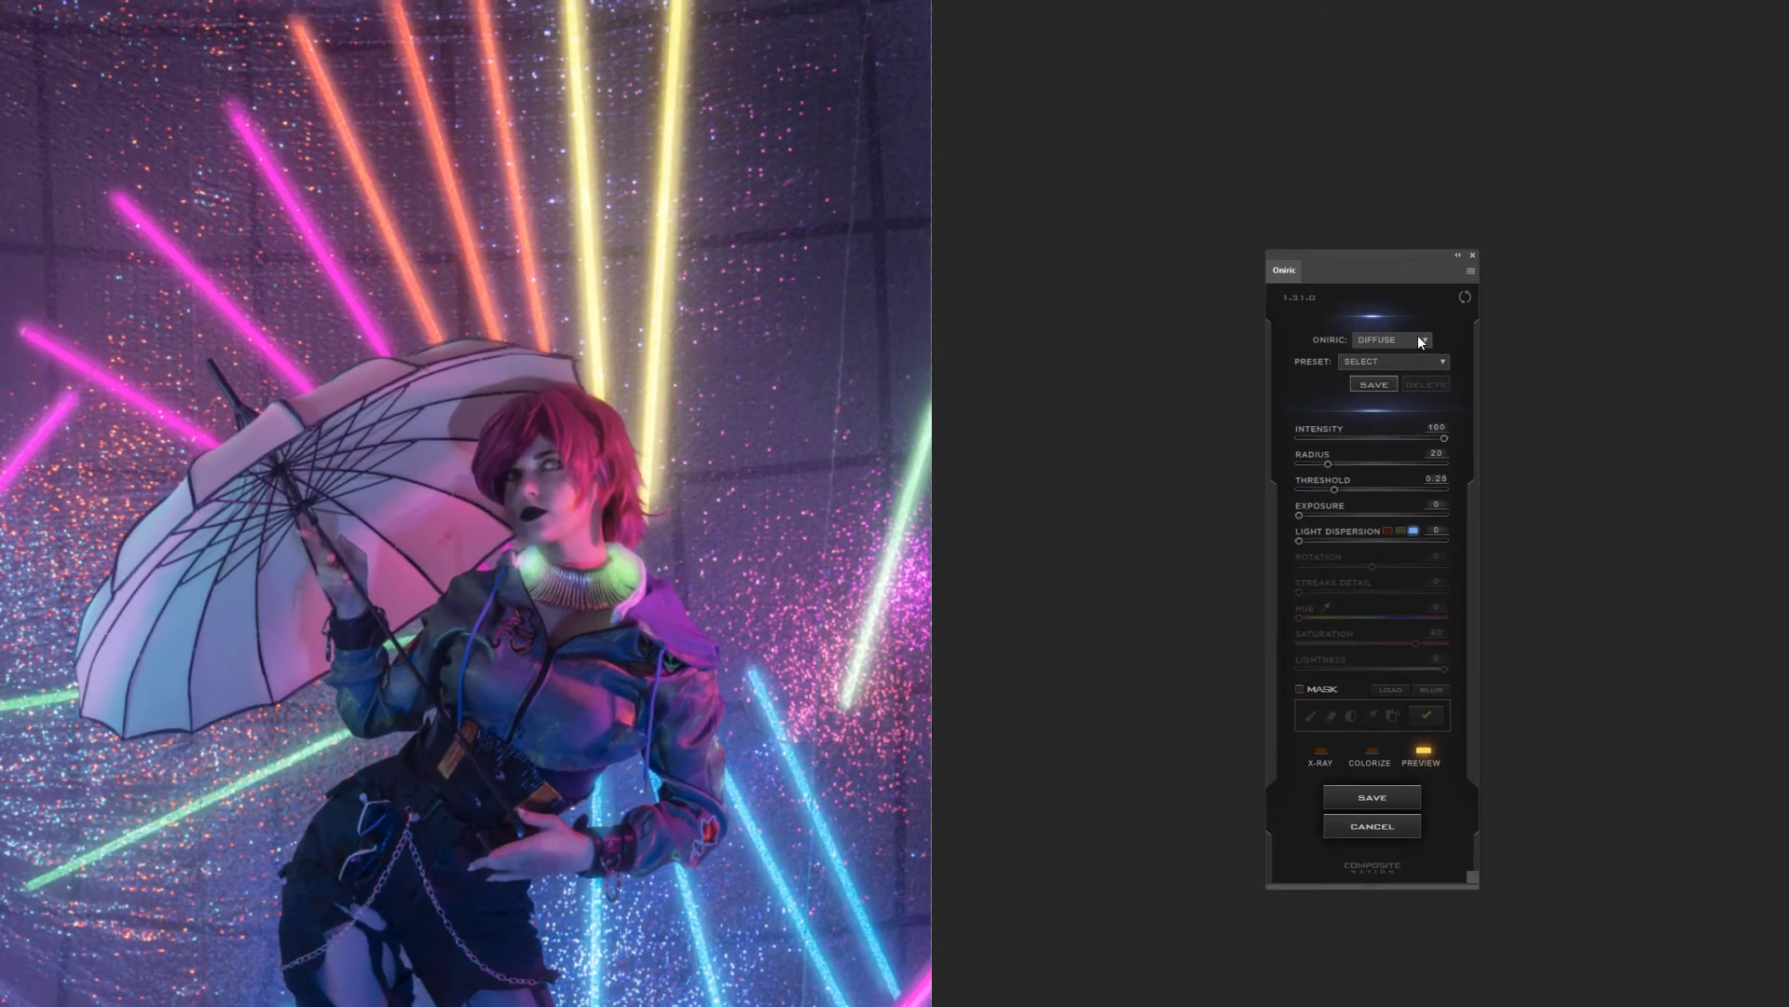
{"action": "left_click", "coordinate": [1425, 343]}
{"action": "left_click", "coordinate": [1392, 364]}
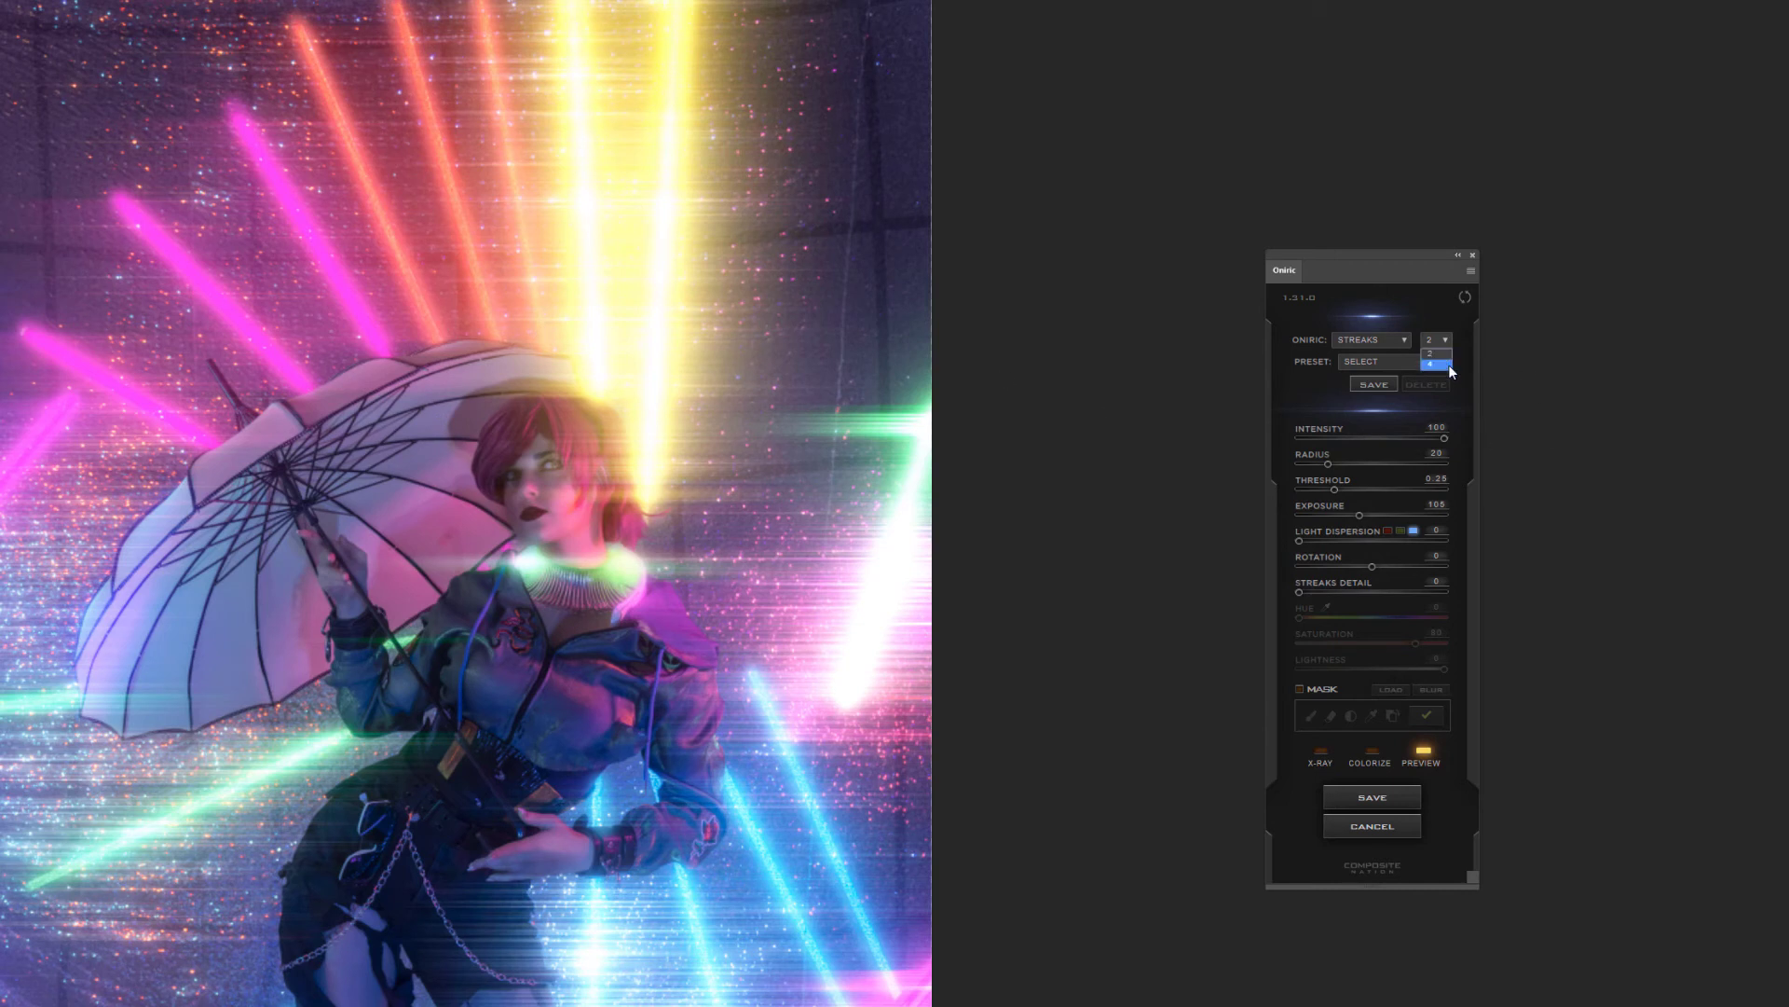
Try four-way streaks rotated to 44 and 34, then restore the rotation to 0 and the streak count to 2
{"action": "left_click", "coordinate": [1437, 364]}
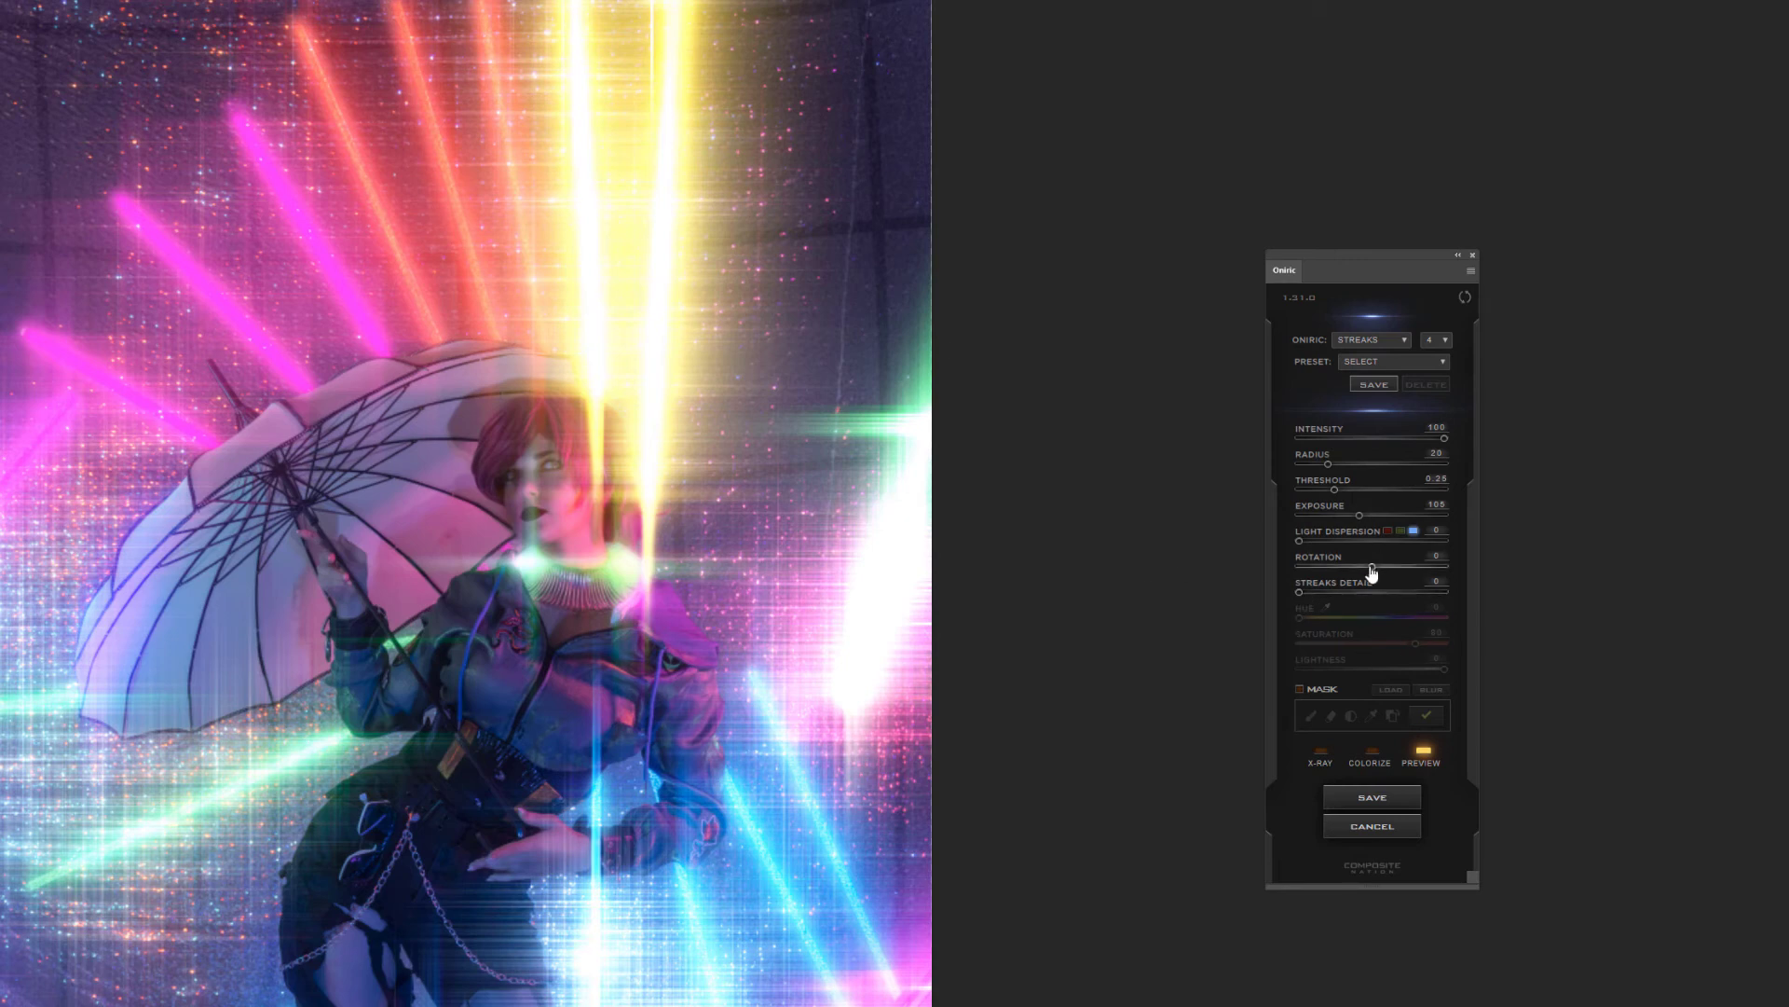
{"action": "left_click_drag", "start_coordinate": [1400, 565], "coordinate": [1408, 567]}
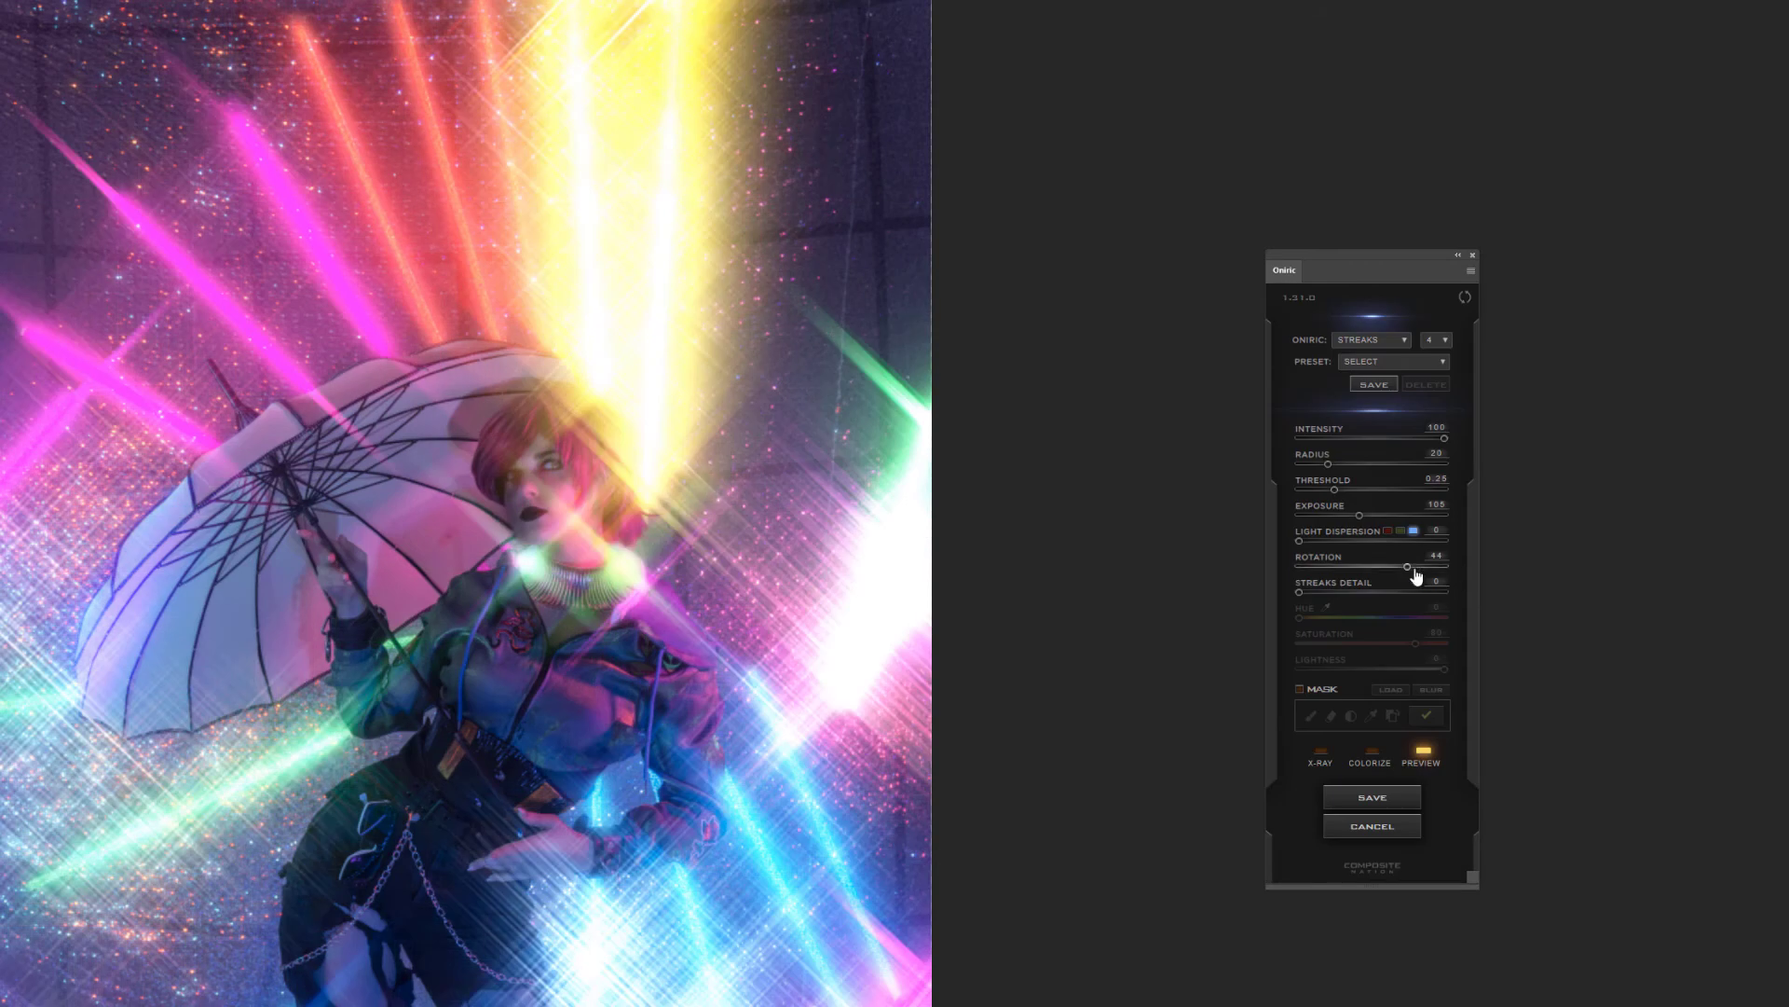
{"action": "left_click_drag", "start_coordinate": [1403, 566], "coordinate": [1403, 567]}
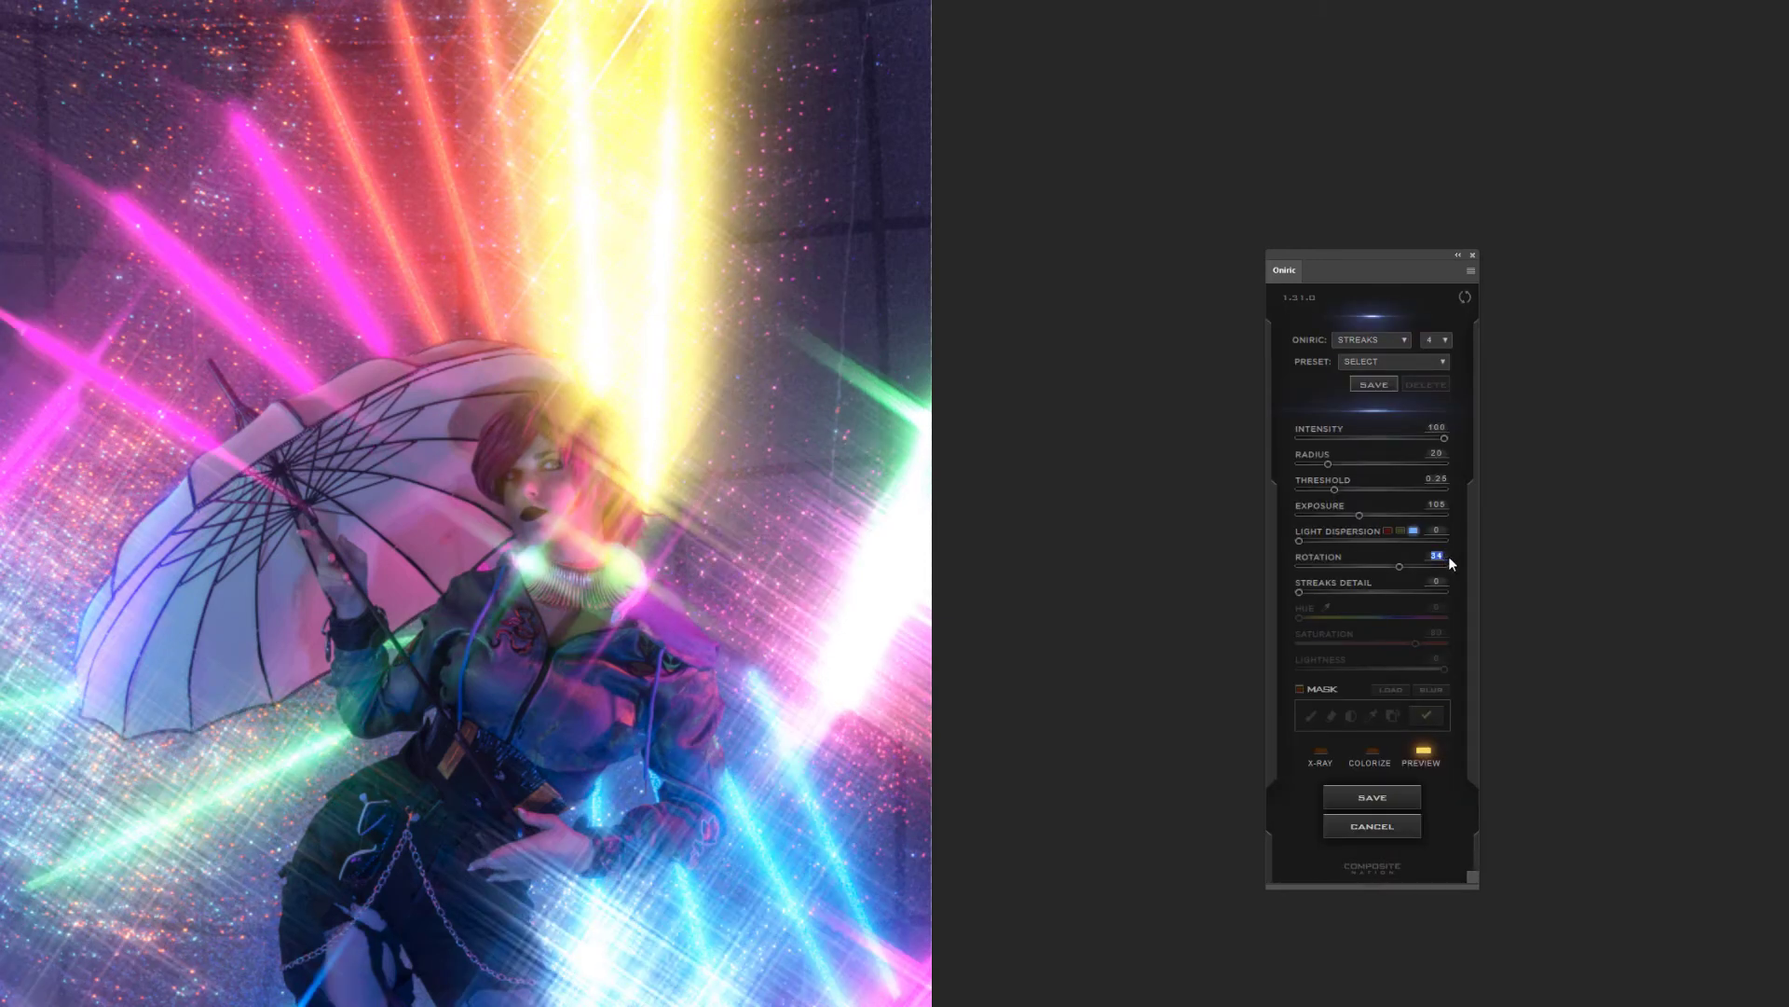
{"action": "key", "text": "Return"}
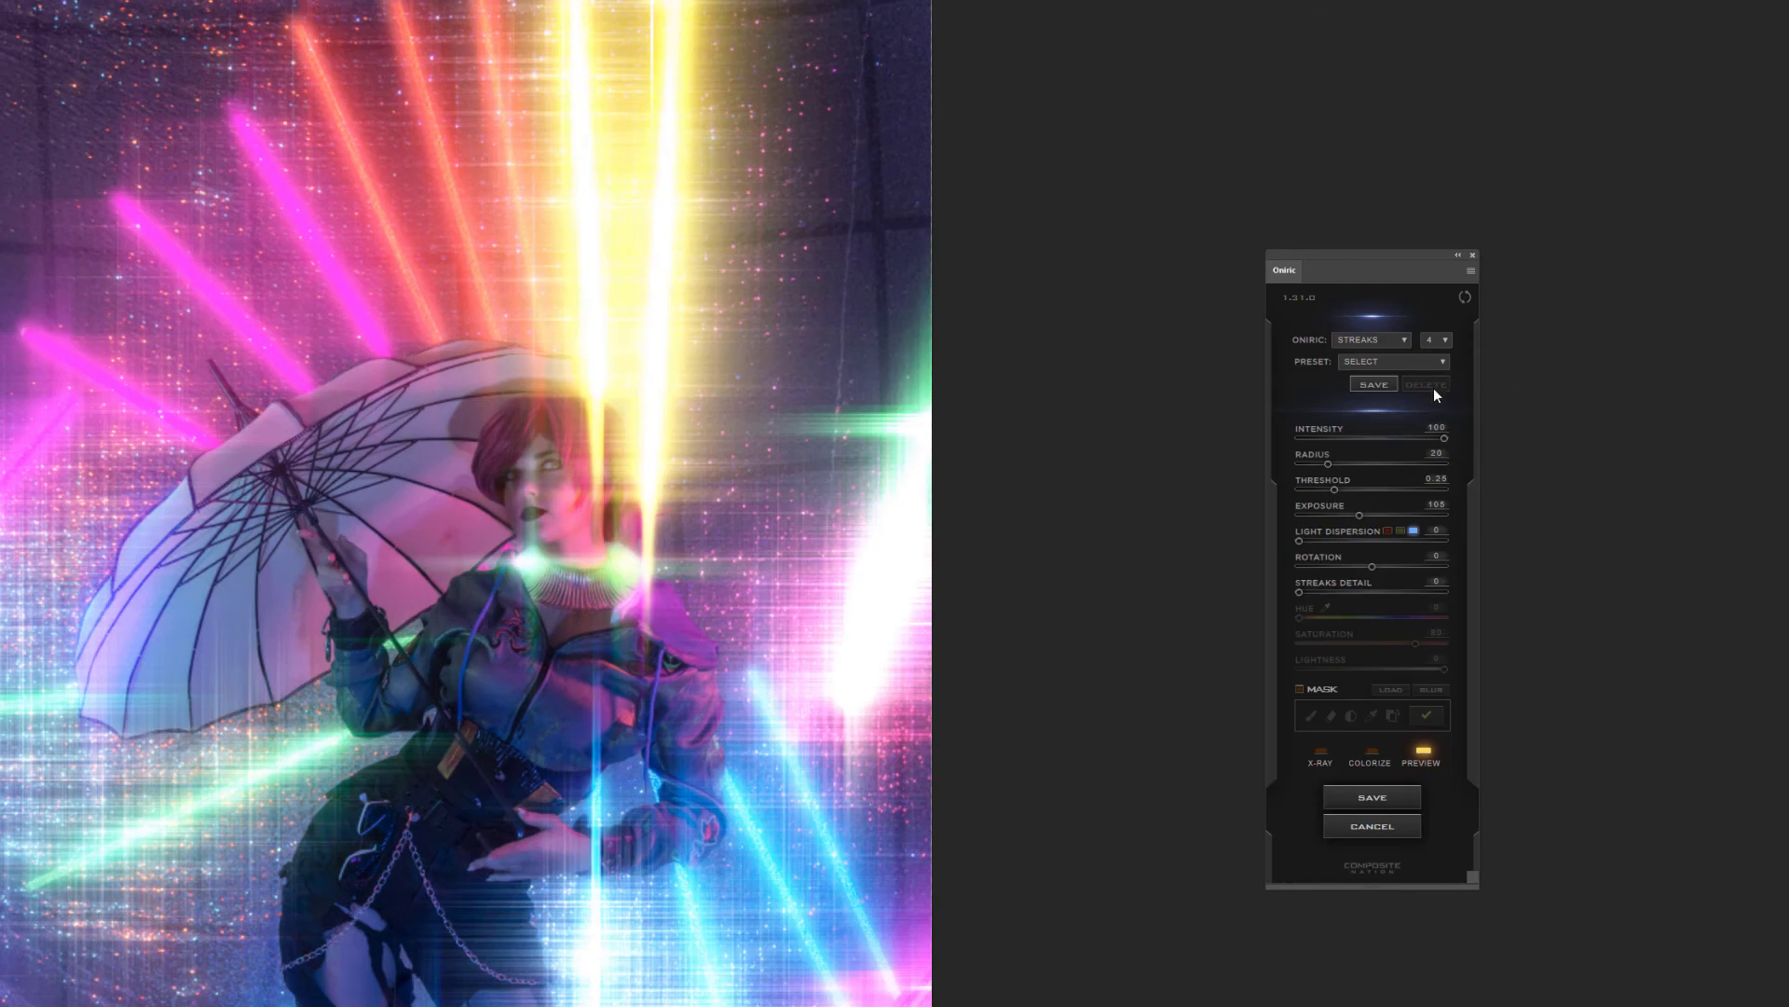
{"action": "left_click", "coordinate": [1446, 339]}
{"action": "left_click", "coordinate": [1442, 358]}
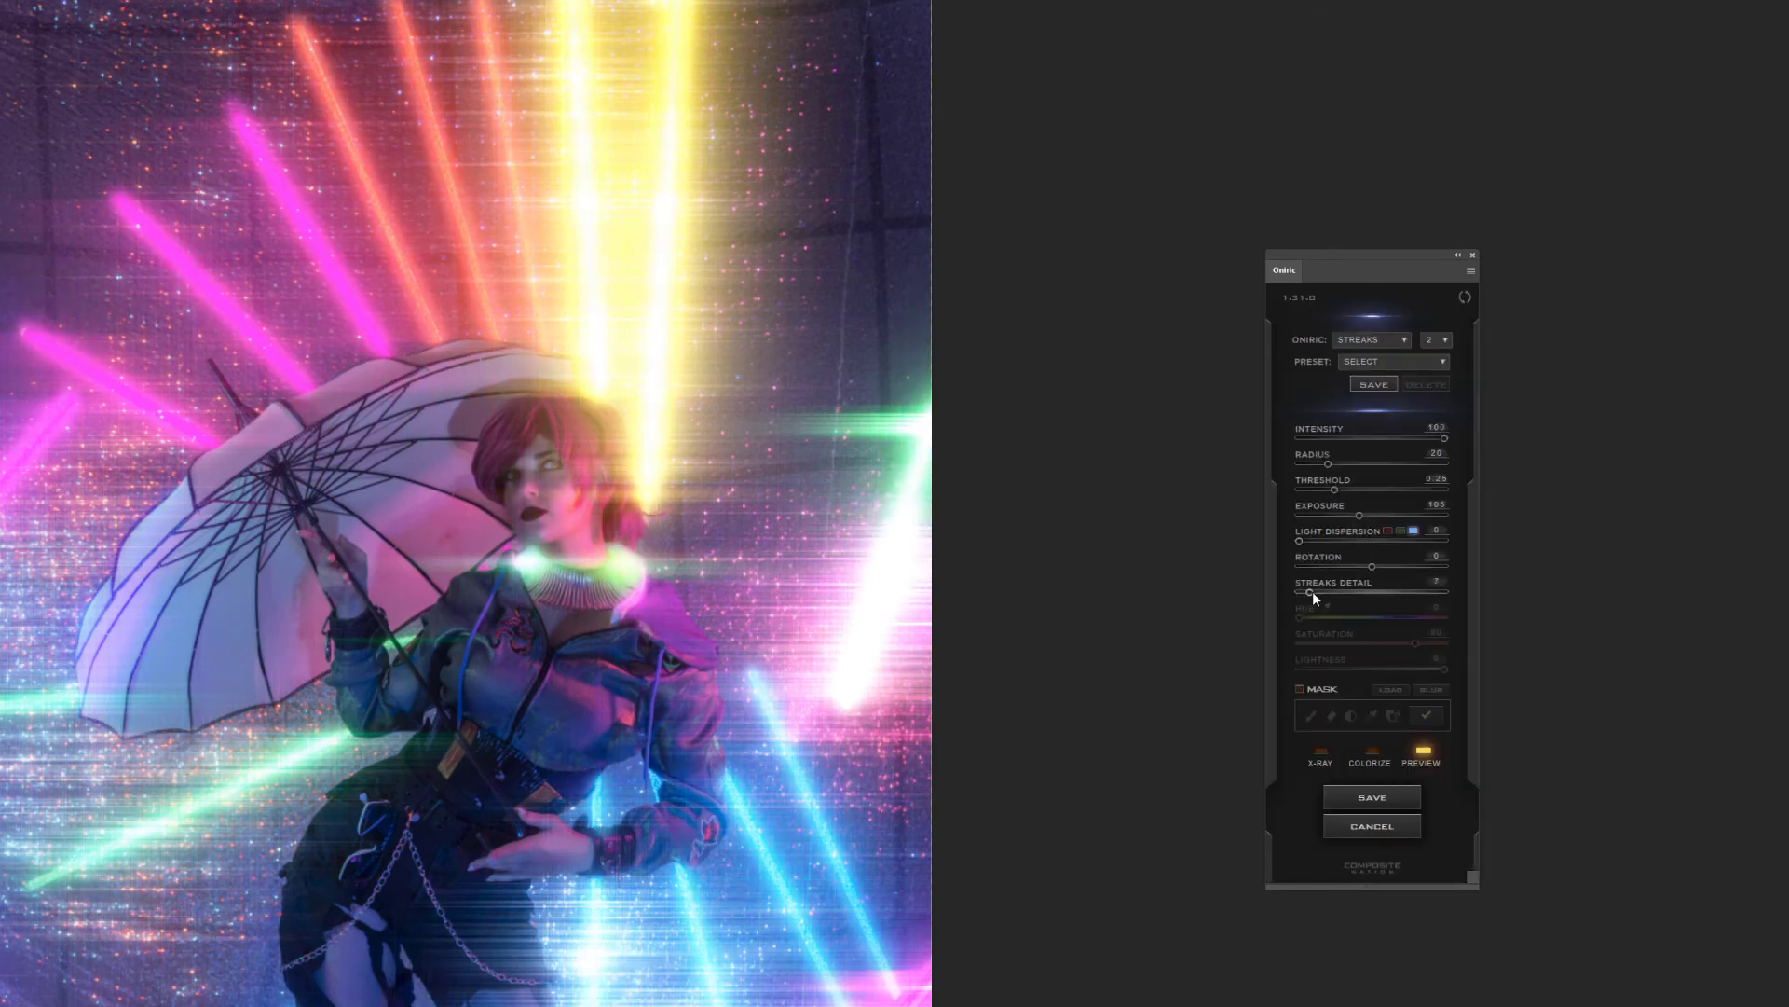
Set the streaks detail to 95 and the exposure to 47
{"action": "left_click", "coordinate": [1437, 592]}
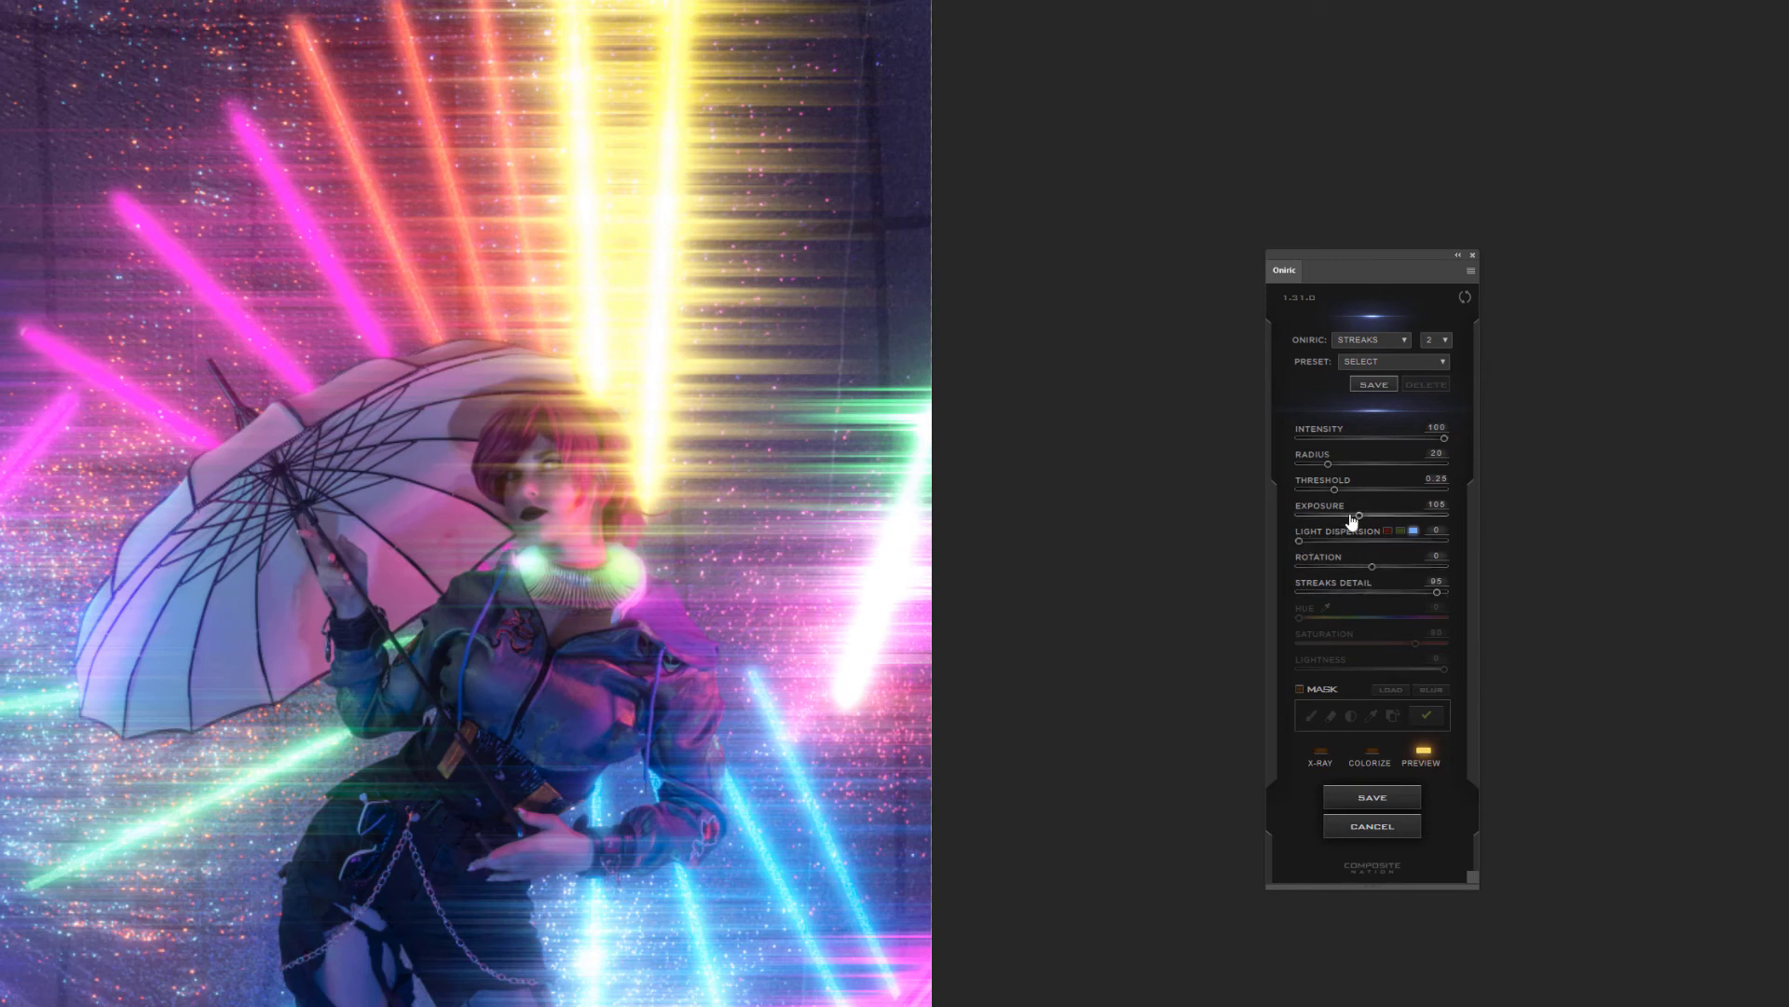
{"action": "left_click_drag", "start_coordinate": [1360, 514], "coordinate": [1316, 518]}
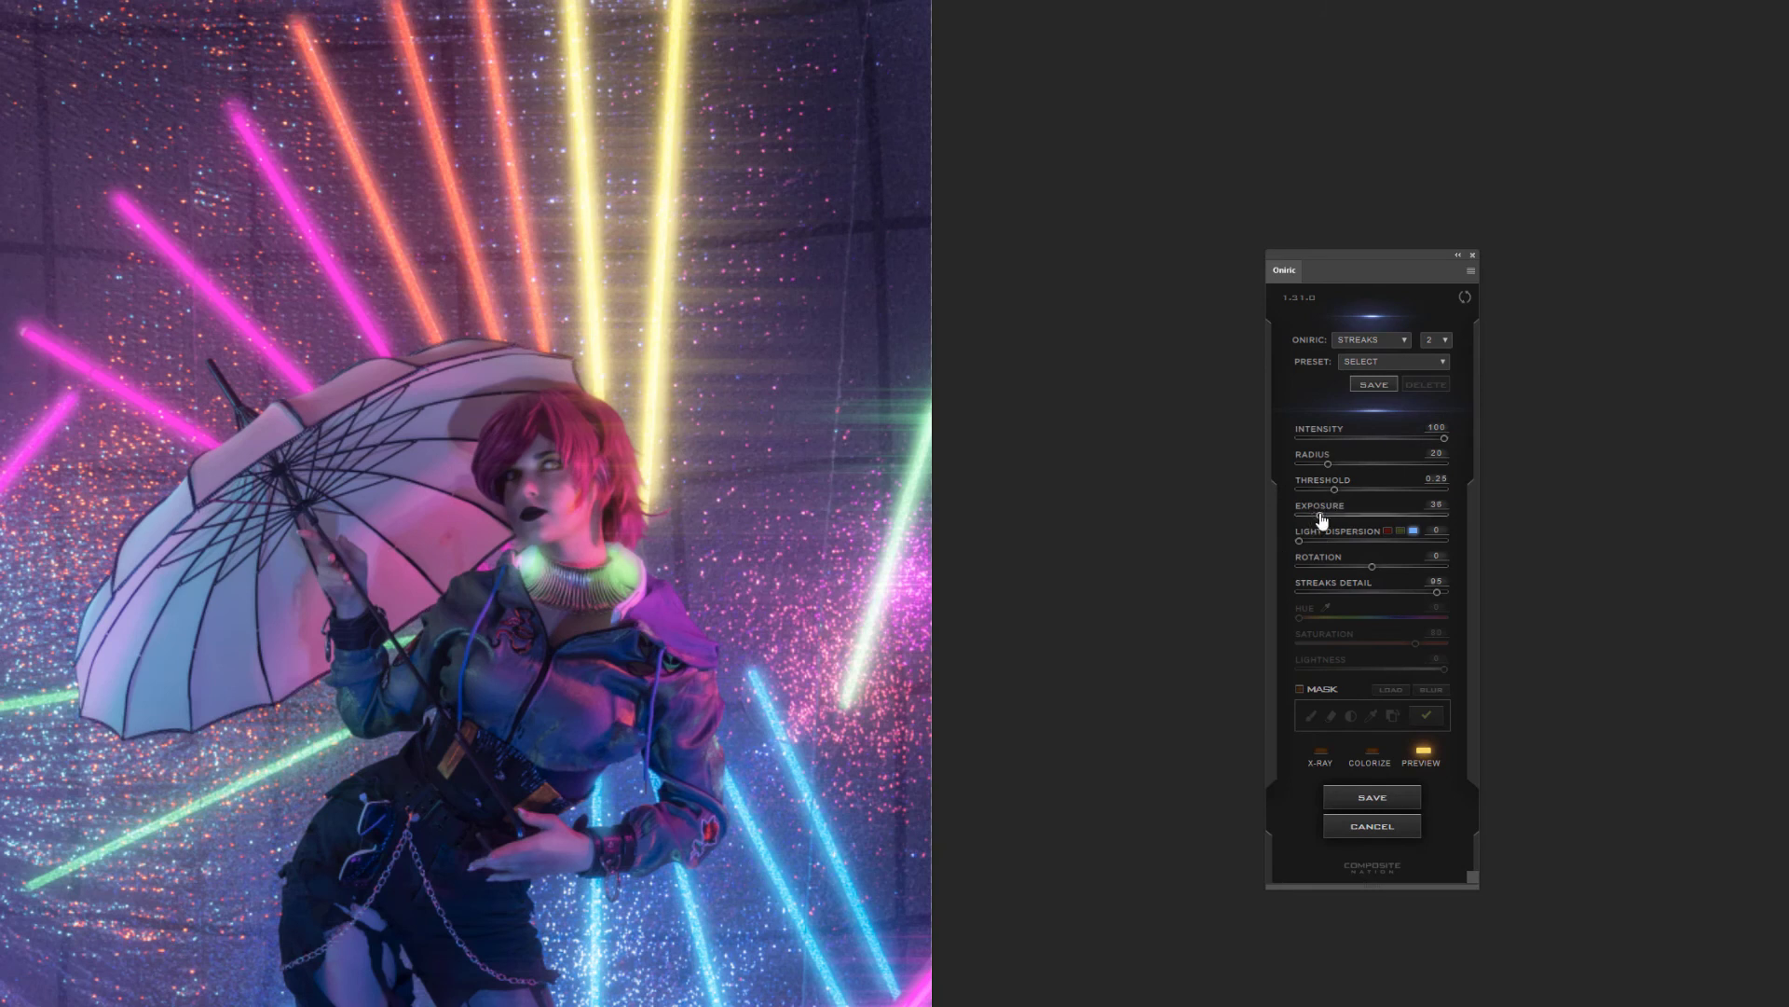
{"action": "left_click_drag", "start_coordinate": [1315, 516], "coordinate": [1327, 515]}
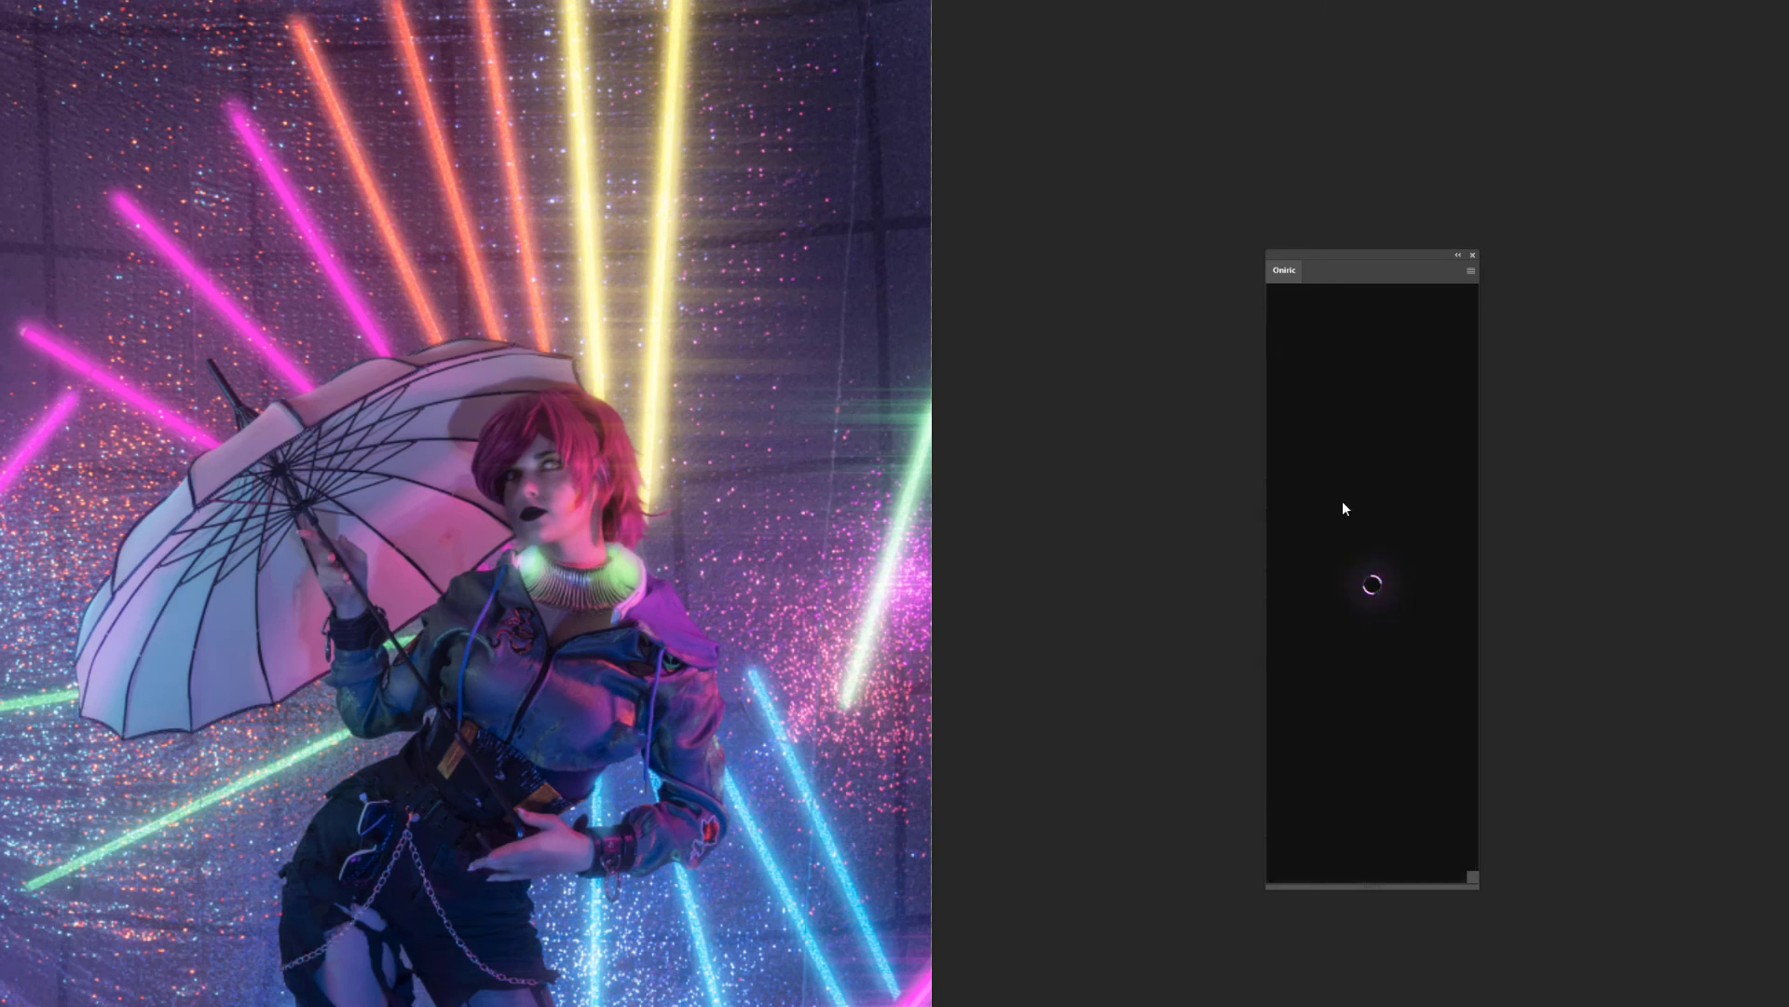
Raise the streaks' threshold to 0.47 while checking the affected areas in X-ray view, and return to the normal preview
{"action": "left_click", "coordinate": [1320, 751]}
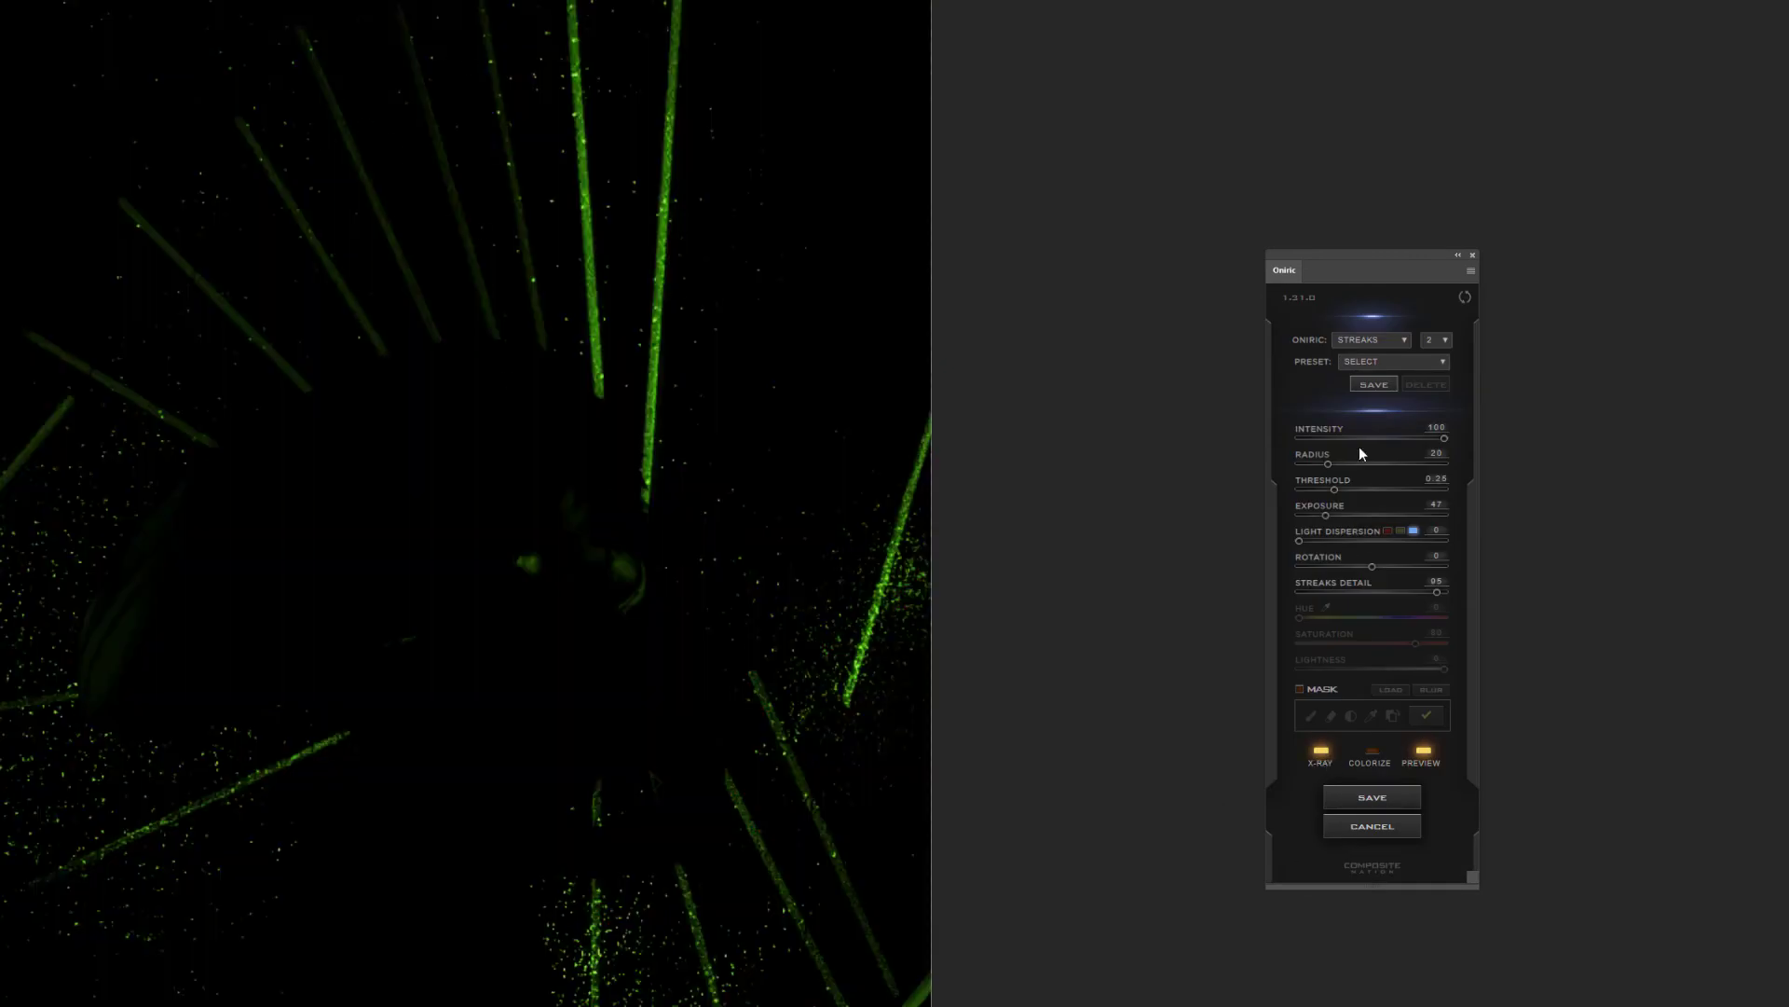
{"action": "left_click_drag", "start_coordinate": [1358, 490], "coordinate": [1360, 491]}
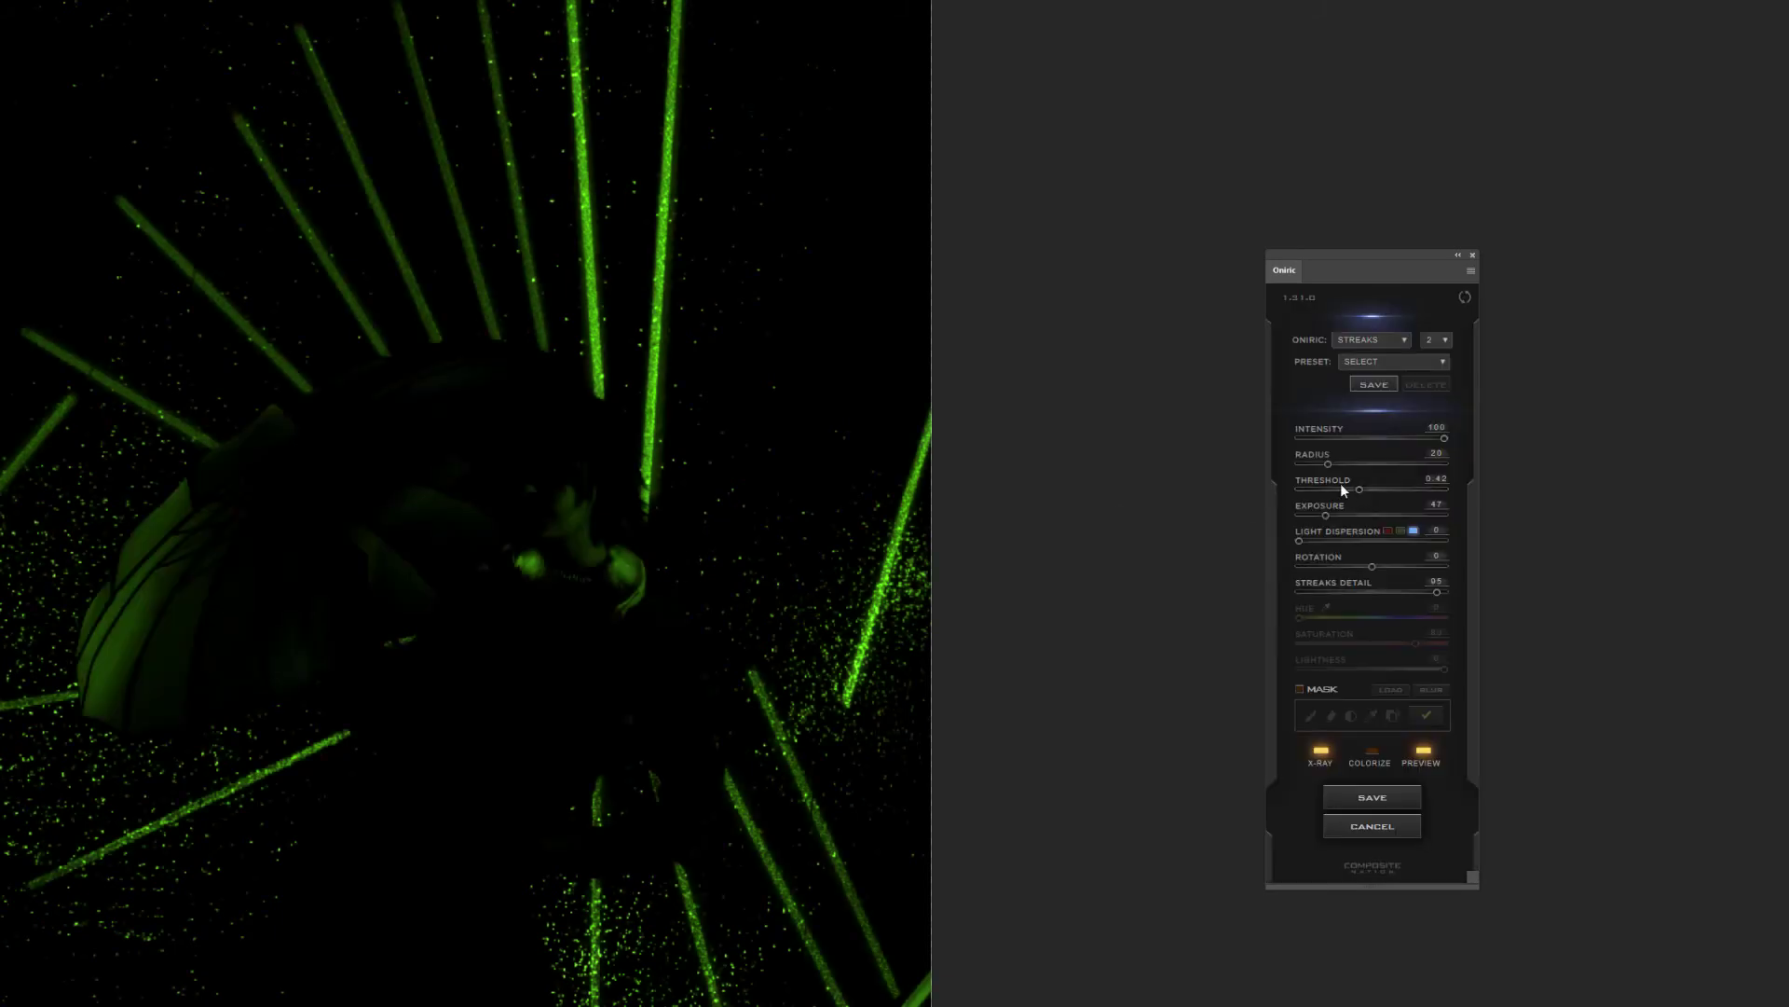
{"action": "left_click_drag", "start_coordinate": [1360, 490], "coordinate": [1369, 496]}
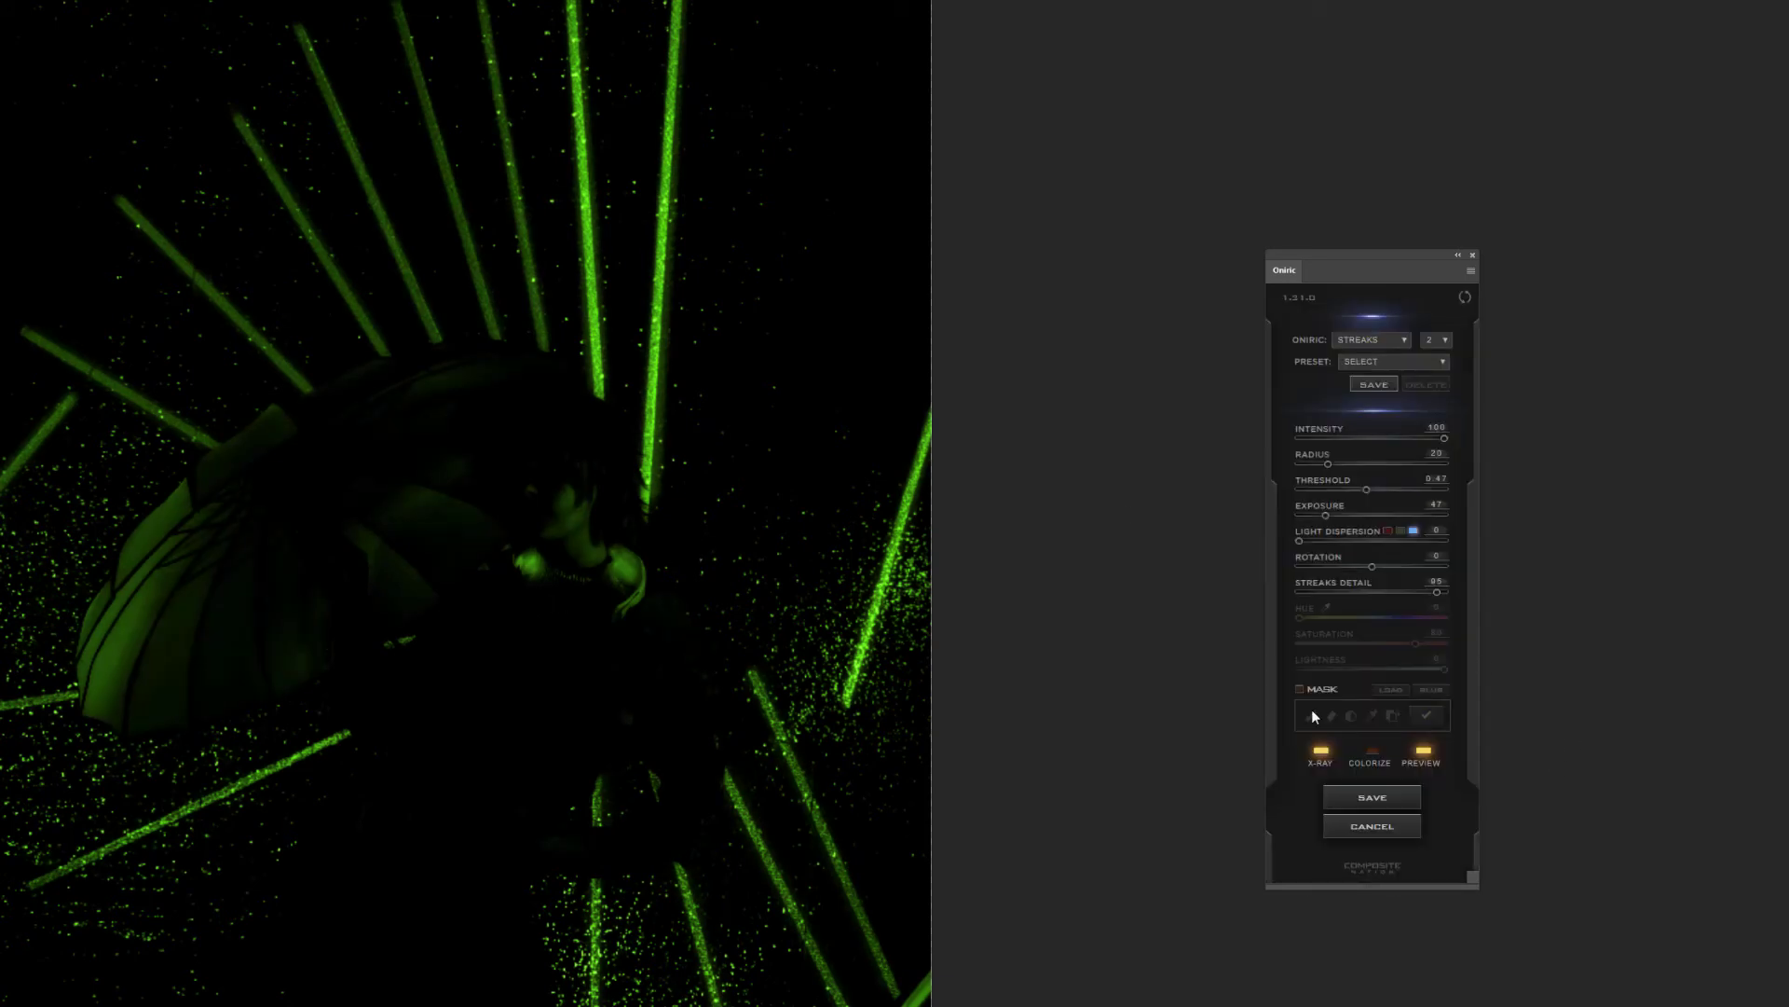
{"action": "left_click", "coordinate": [1308, 692]}
{"action": "left_click", "coordinate": [1322, 751]}
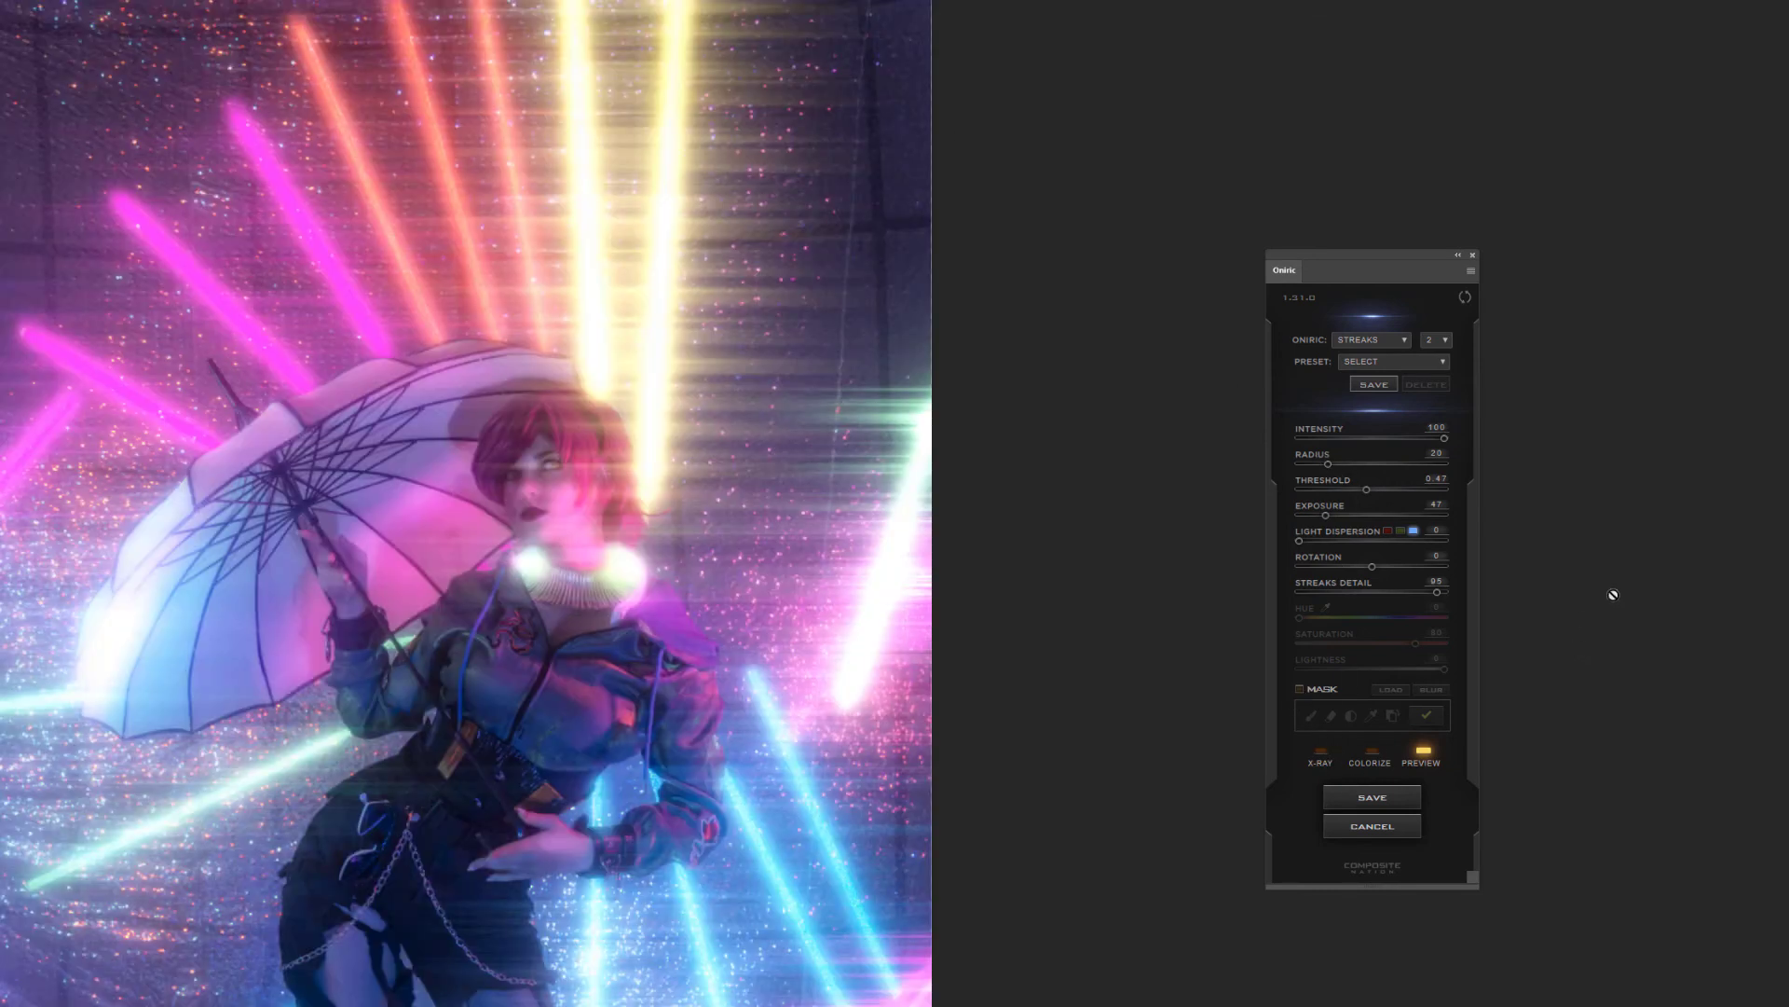
Try a longer radius, then set the streaks' radius to 13, intensity to 52 and exposure to 30
{"action": "left_click_drag", "start_coordinate": [1327, 464], "coordinate": [1357, 465]}
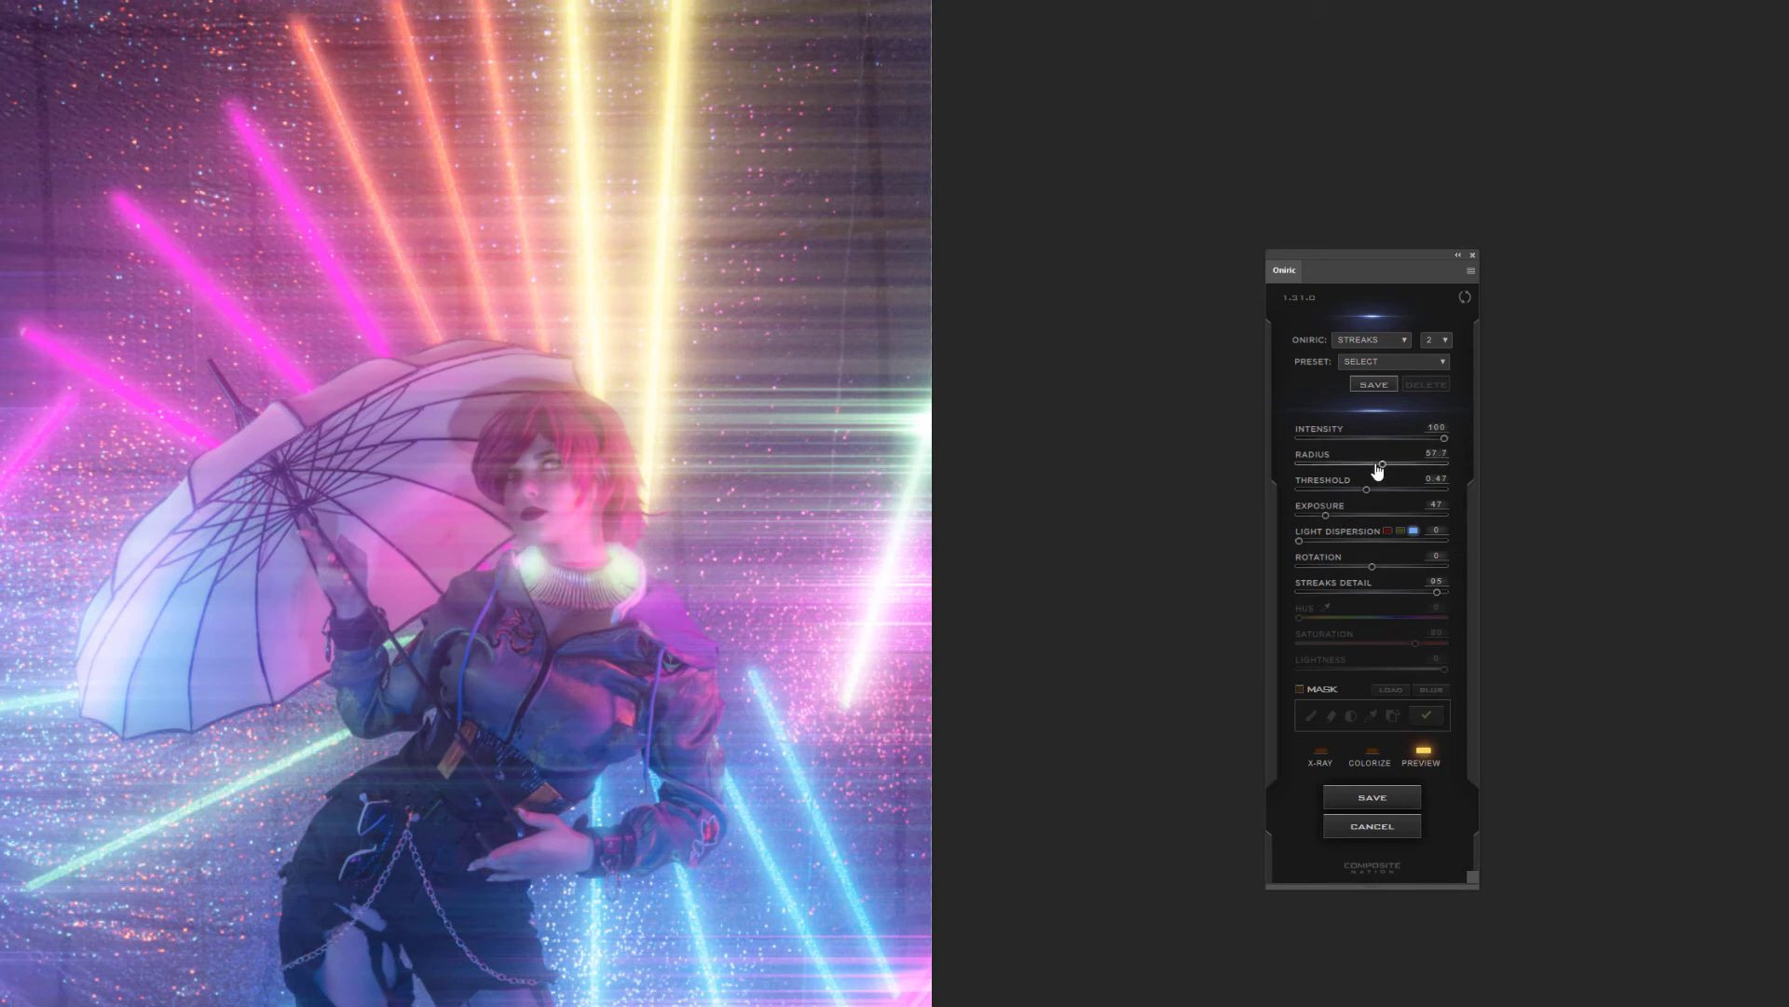
{"action": "left_click_drag", "start_coordinate": [1382, 464], "coordinate": [1330, 464]}
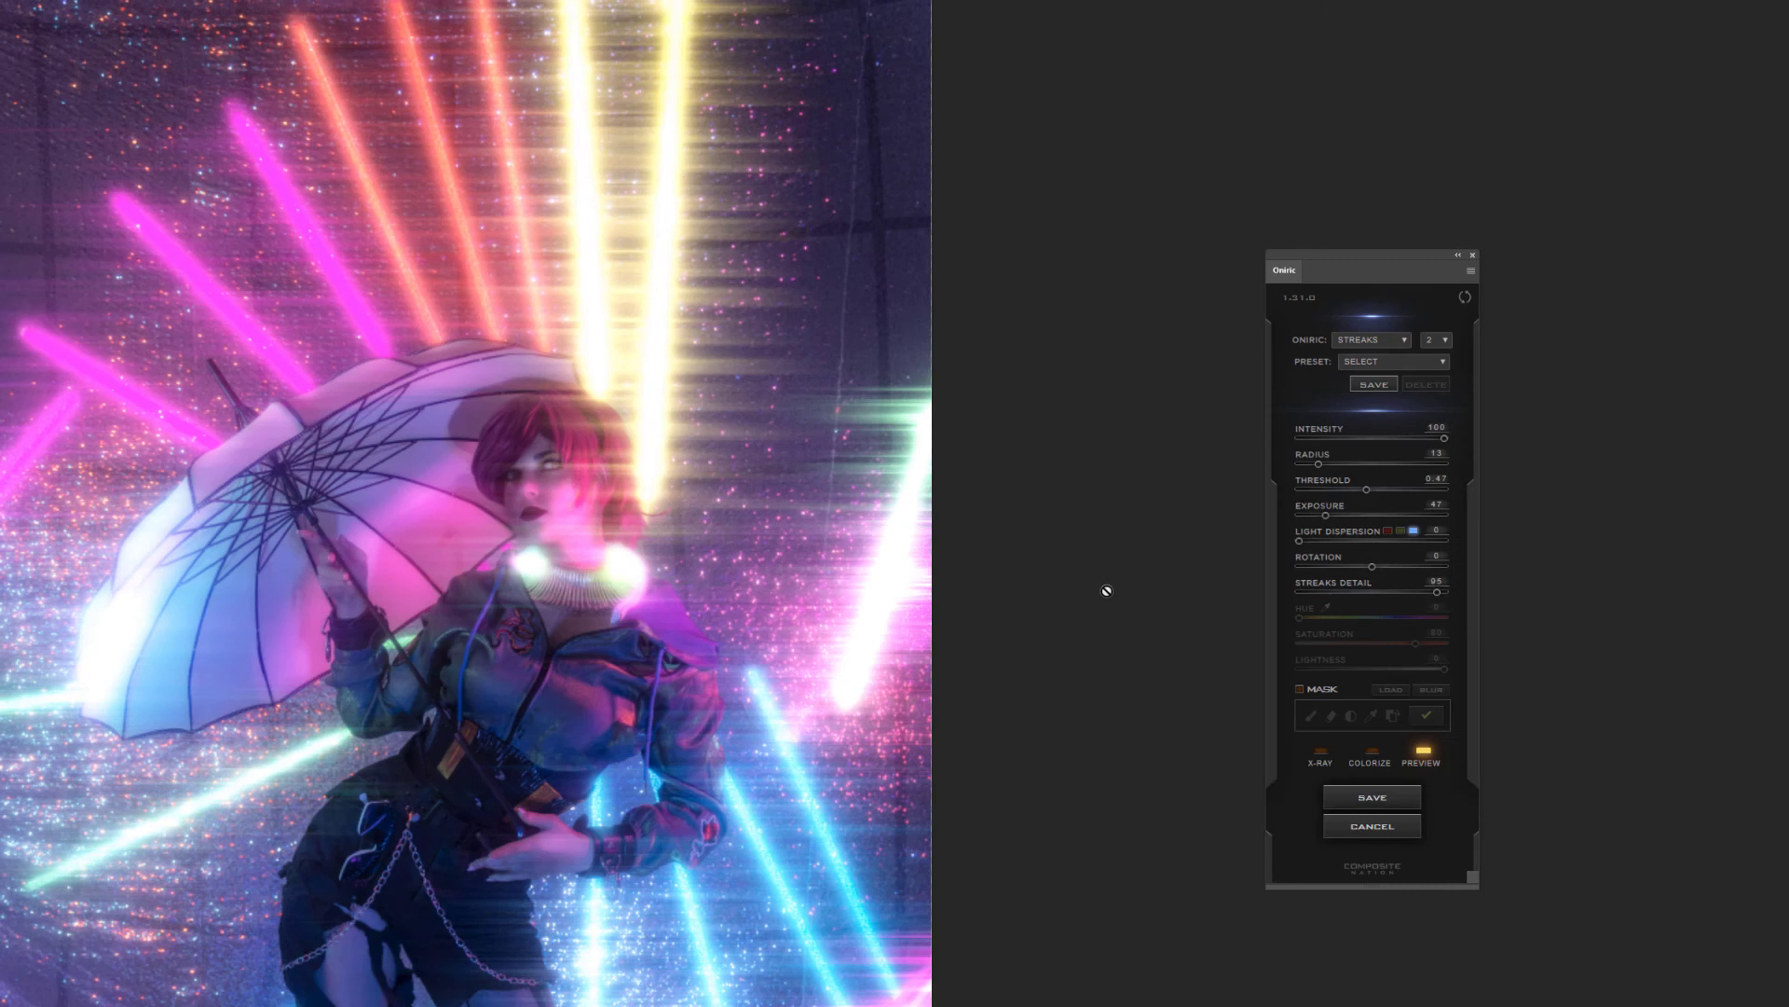
{"action": "left_click_drag", "start_coordinate": [1443, 445], "coordinate": [1414, 442]}
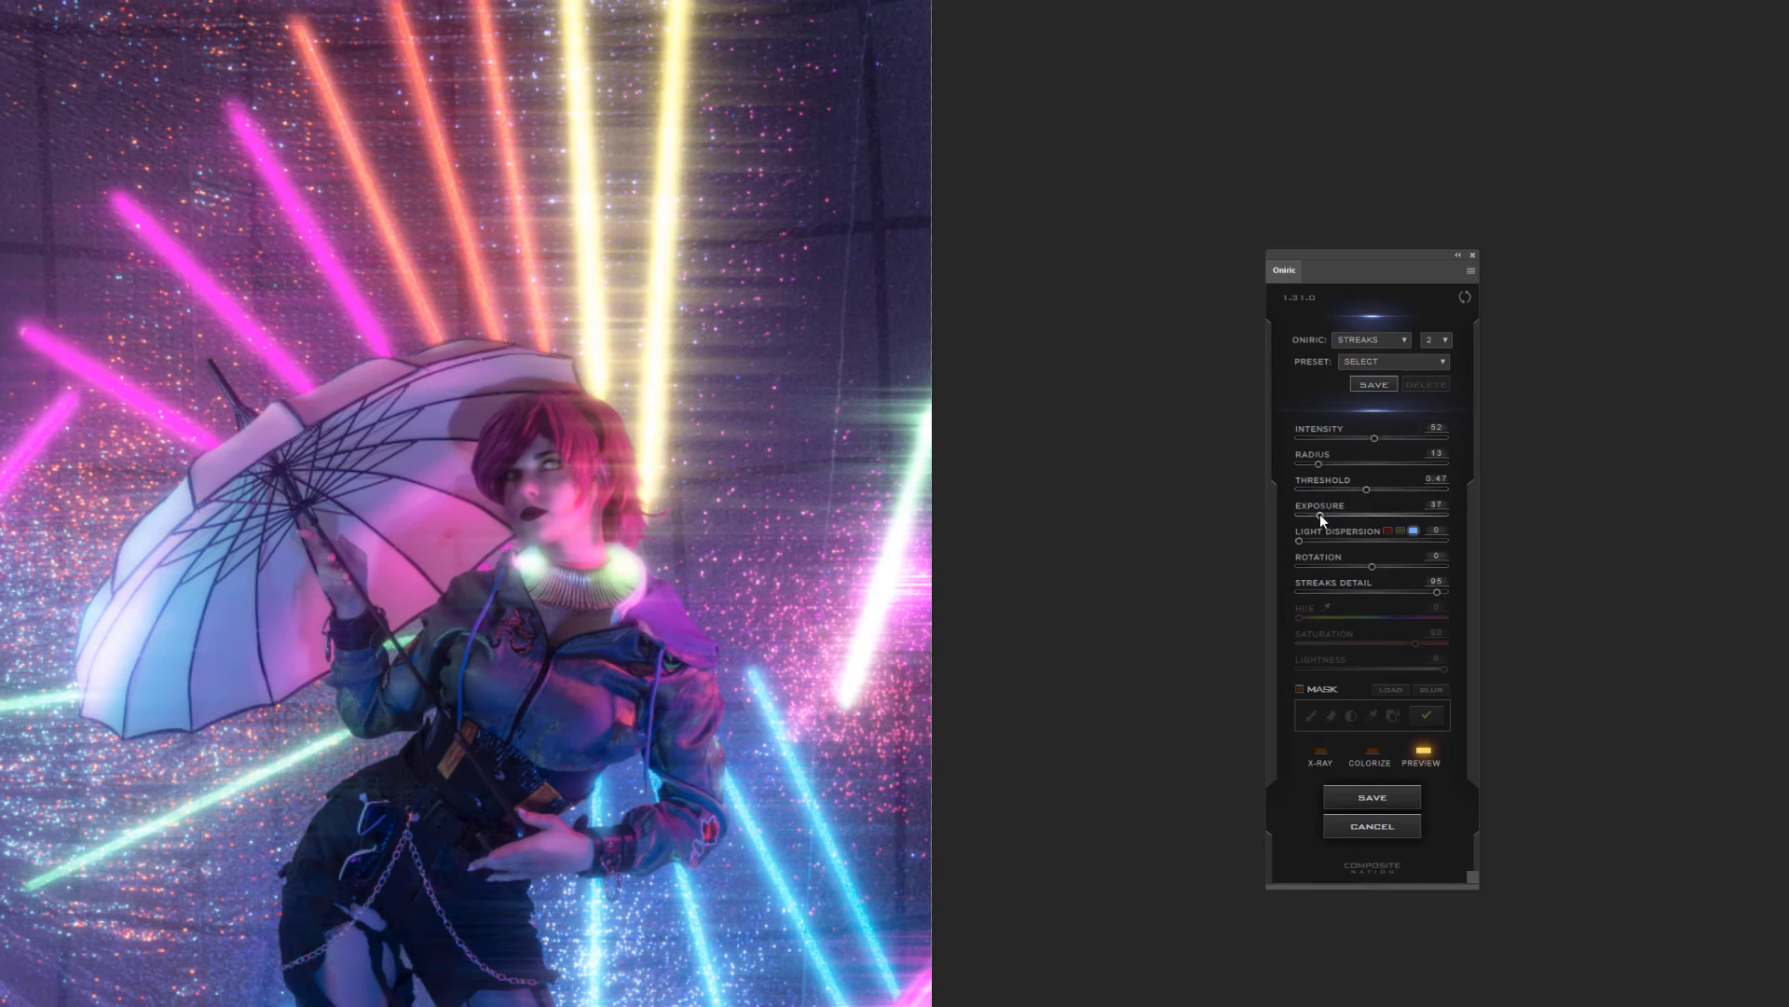
{"action": "left_click_drag", "start_coordinate": [1322, 516], "coordinate": [1317, 521]}
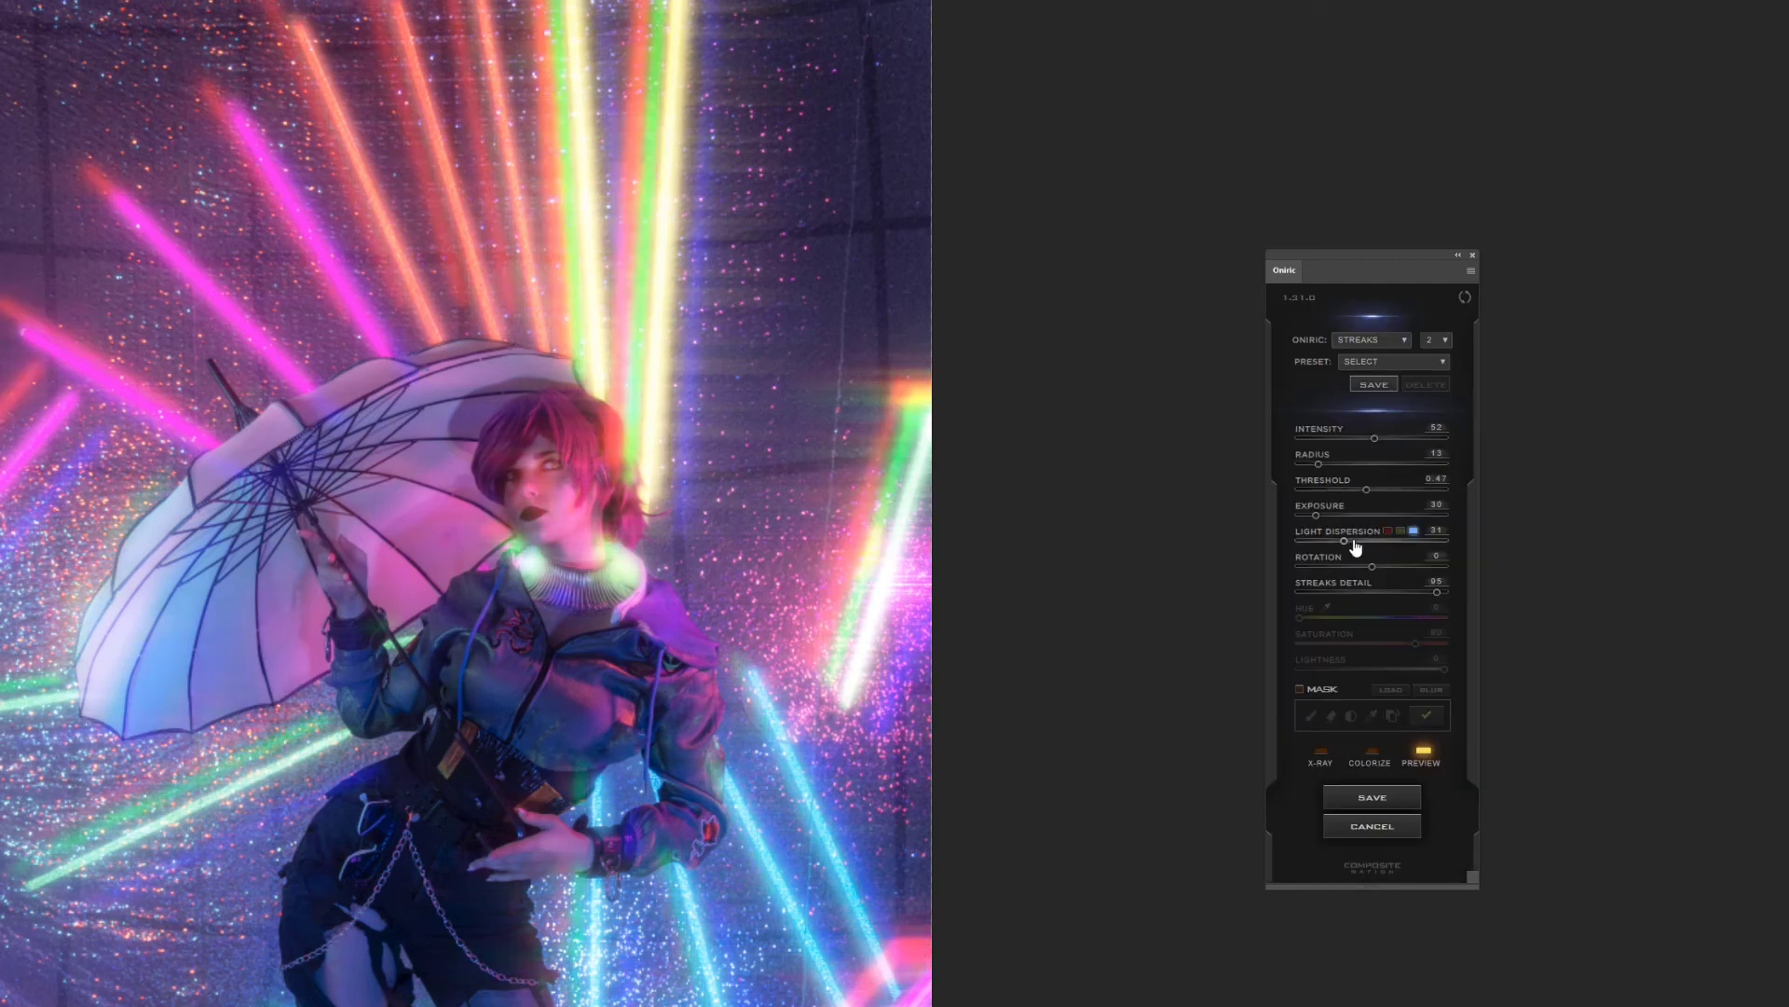
Try a light dispersion of about 31, reset it to 0, and lower the streaks detail to about 46
{"action": "left_click", "coordinate": [1340, 540]}
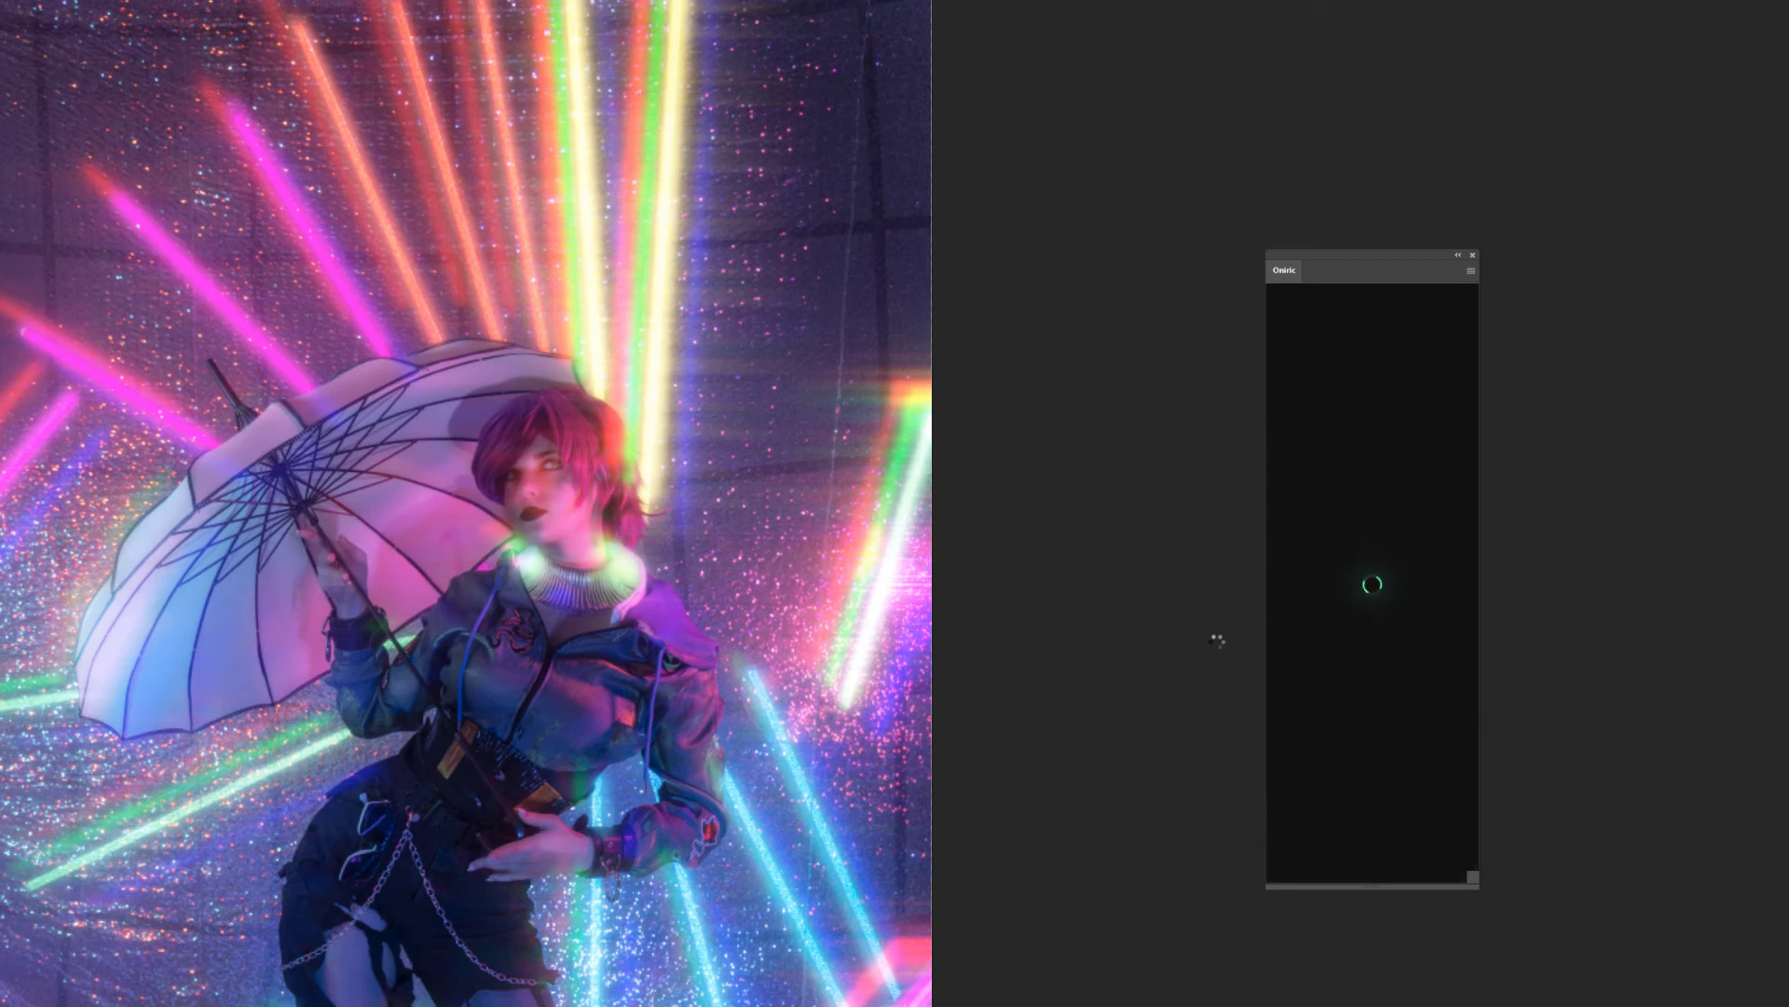
{"action": "left_click", "coordinate": [1367, 592]}
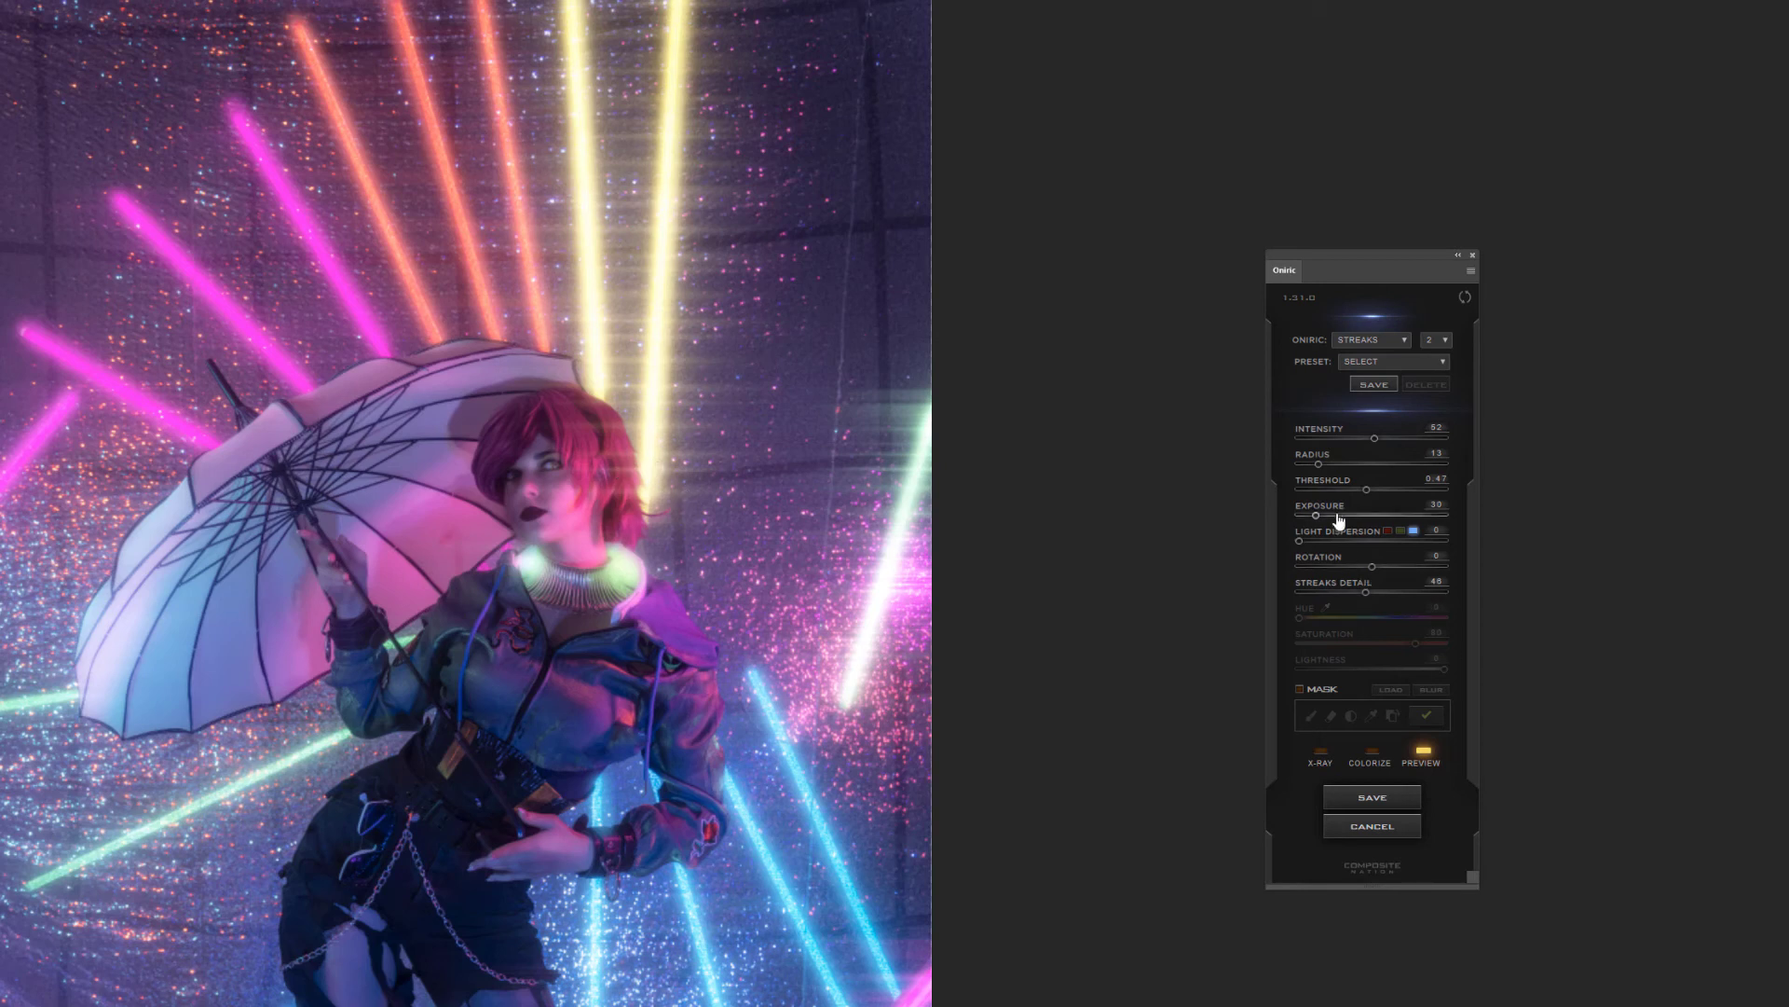
Set the streaks' exposure to 53, and try the Oniric streaks option 4 before returning to 2
{"action": "left_click_drag", "start_coordinate": [1317, 515], "coordinate": [1335, 513]}
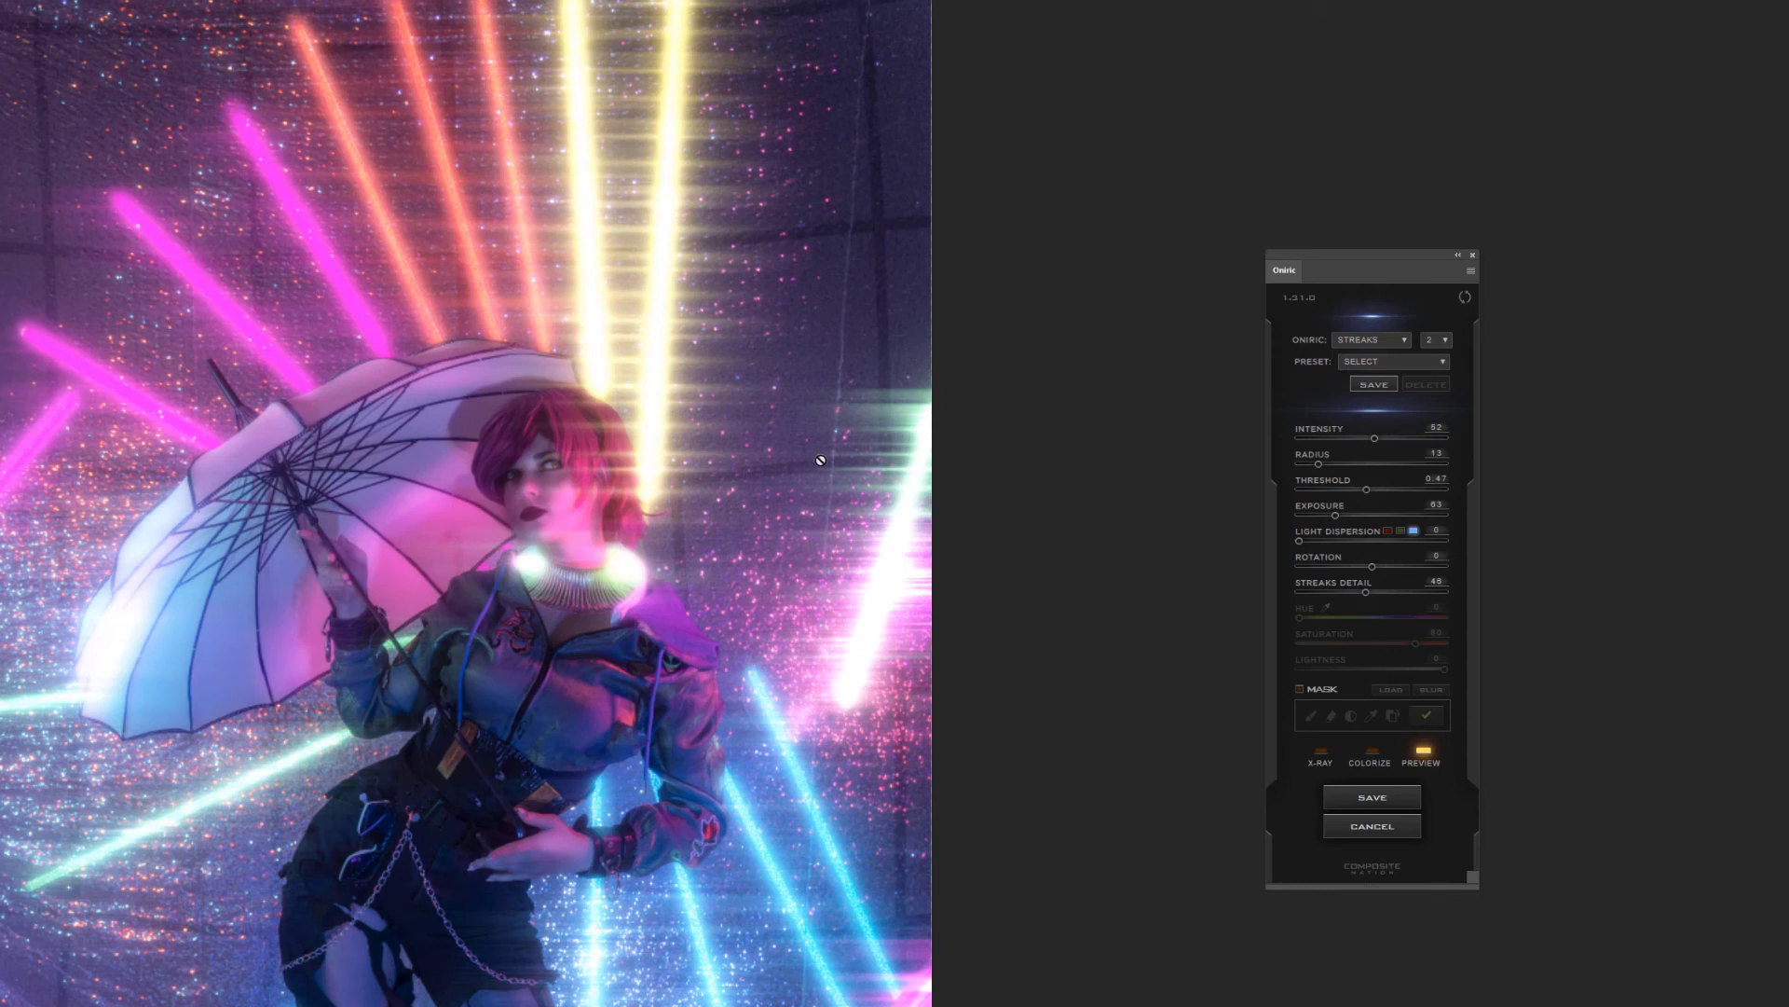
{"action": "left_click", "coordinate": [1442, 341]}
{"action": "left_click", "coordinate": [1442, 363]}
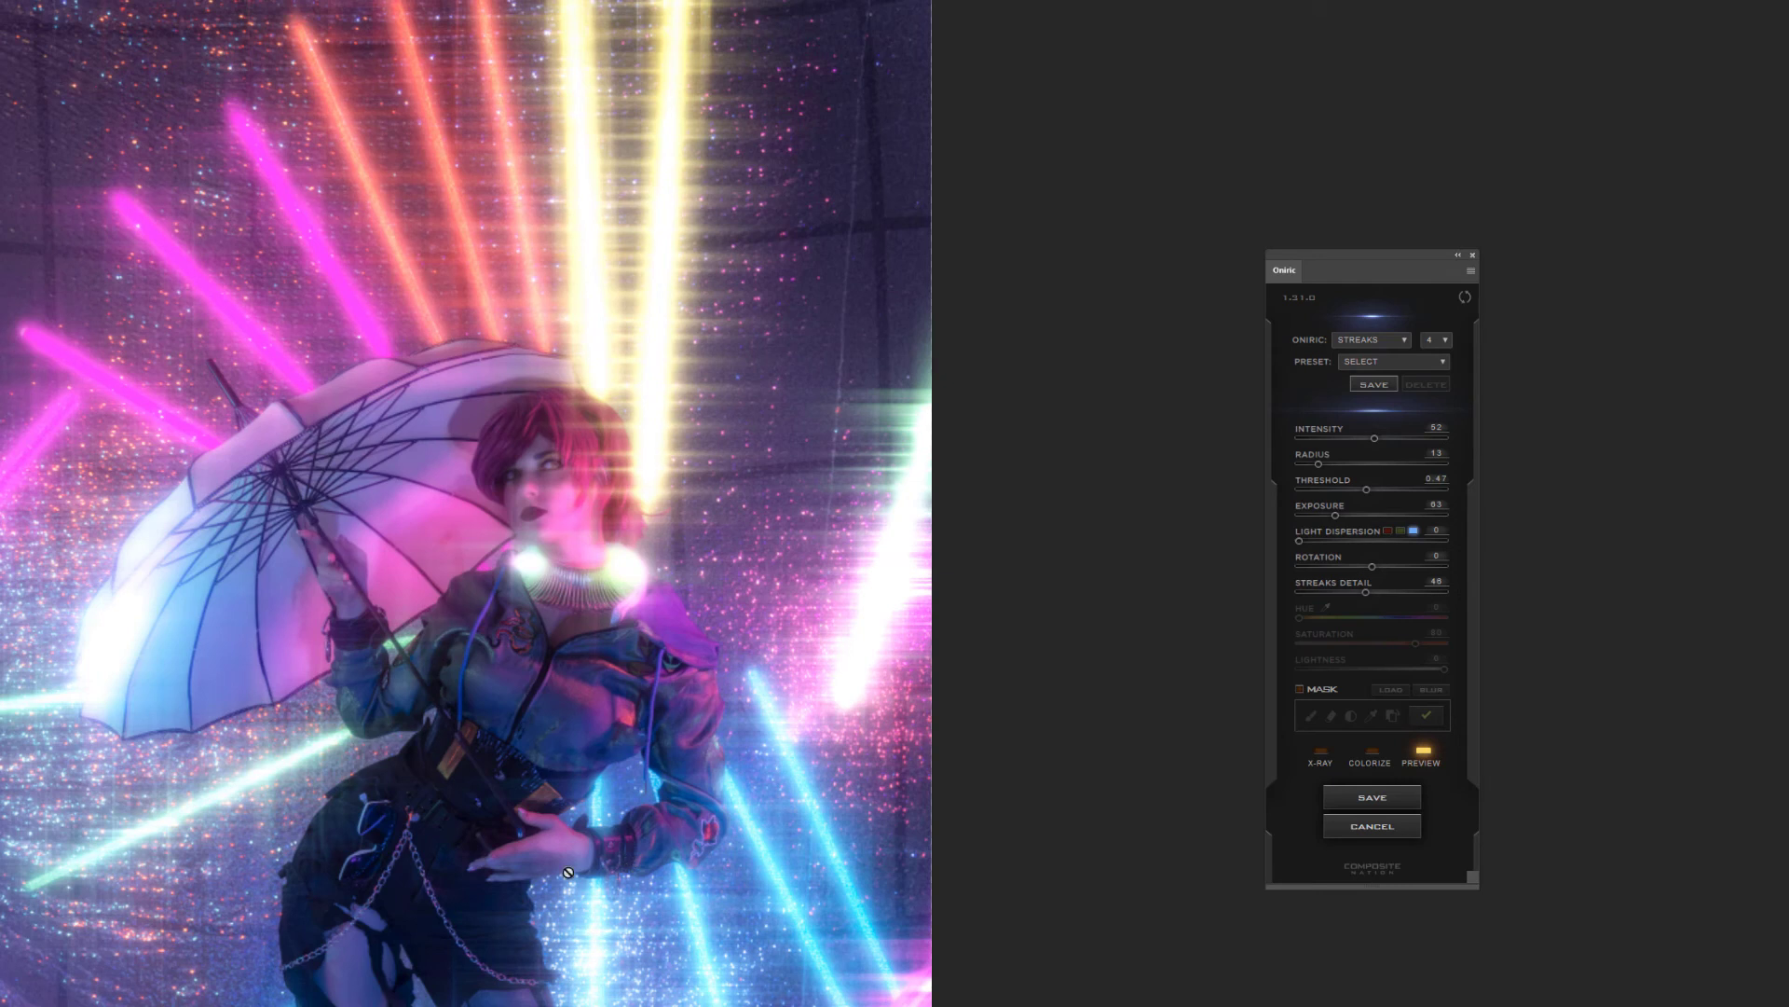
{"action": "left_click", "coordinate": [1444, 339]}
{"action": "left_click", "coordinate": [1443, 354]}
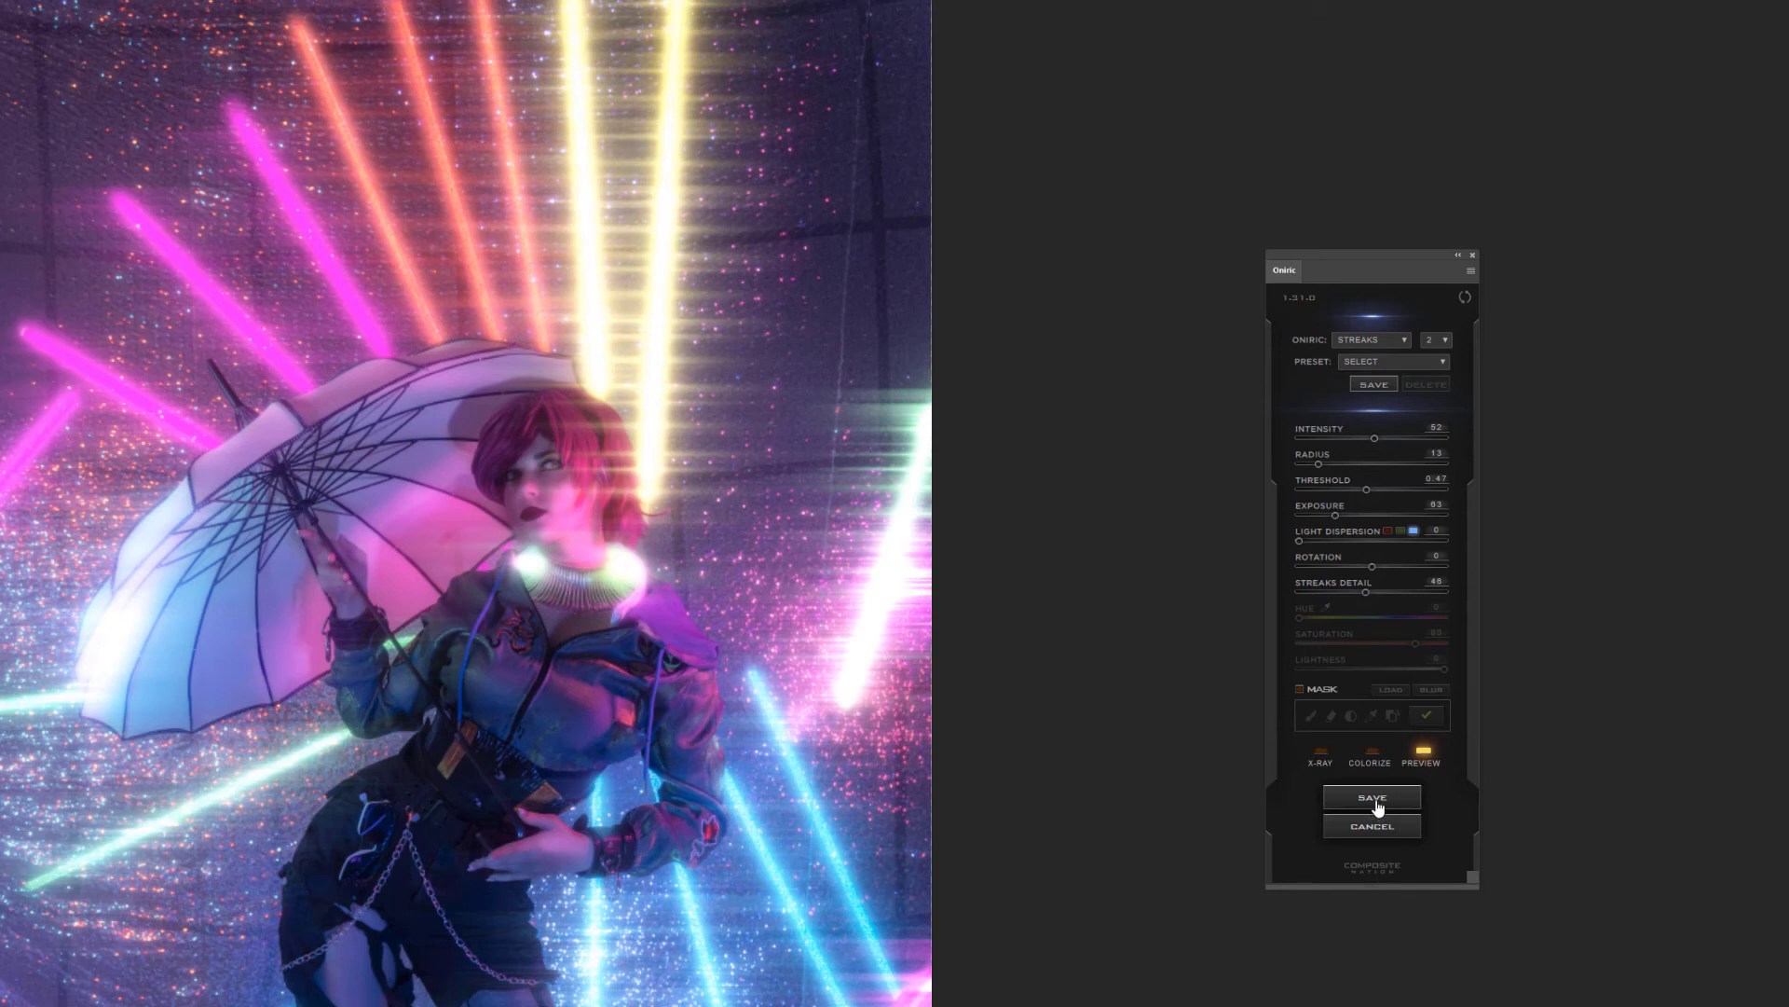
Try colorizing the streaks, turn colorizing off again, and save the streaks as a new named Oniric element
{"action": "left_click", "coordinate": [1372, 751]}
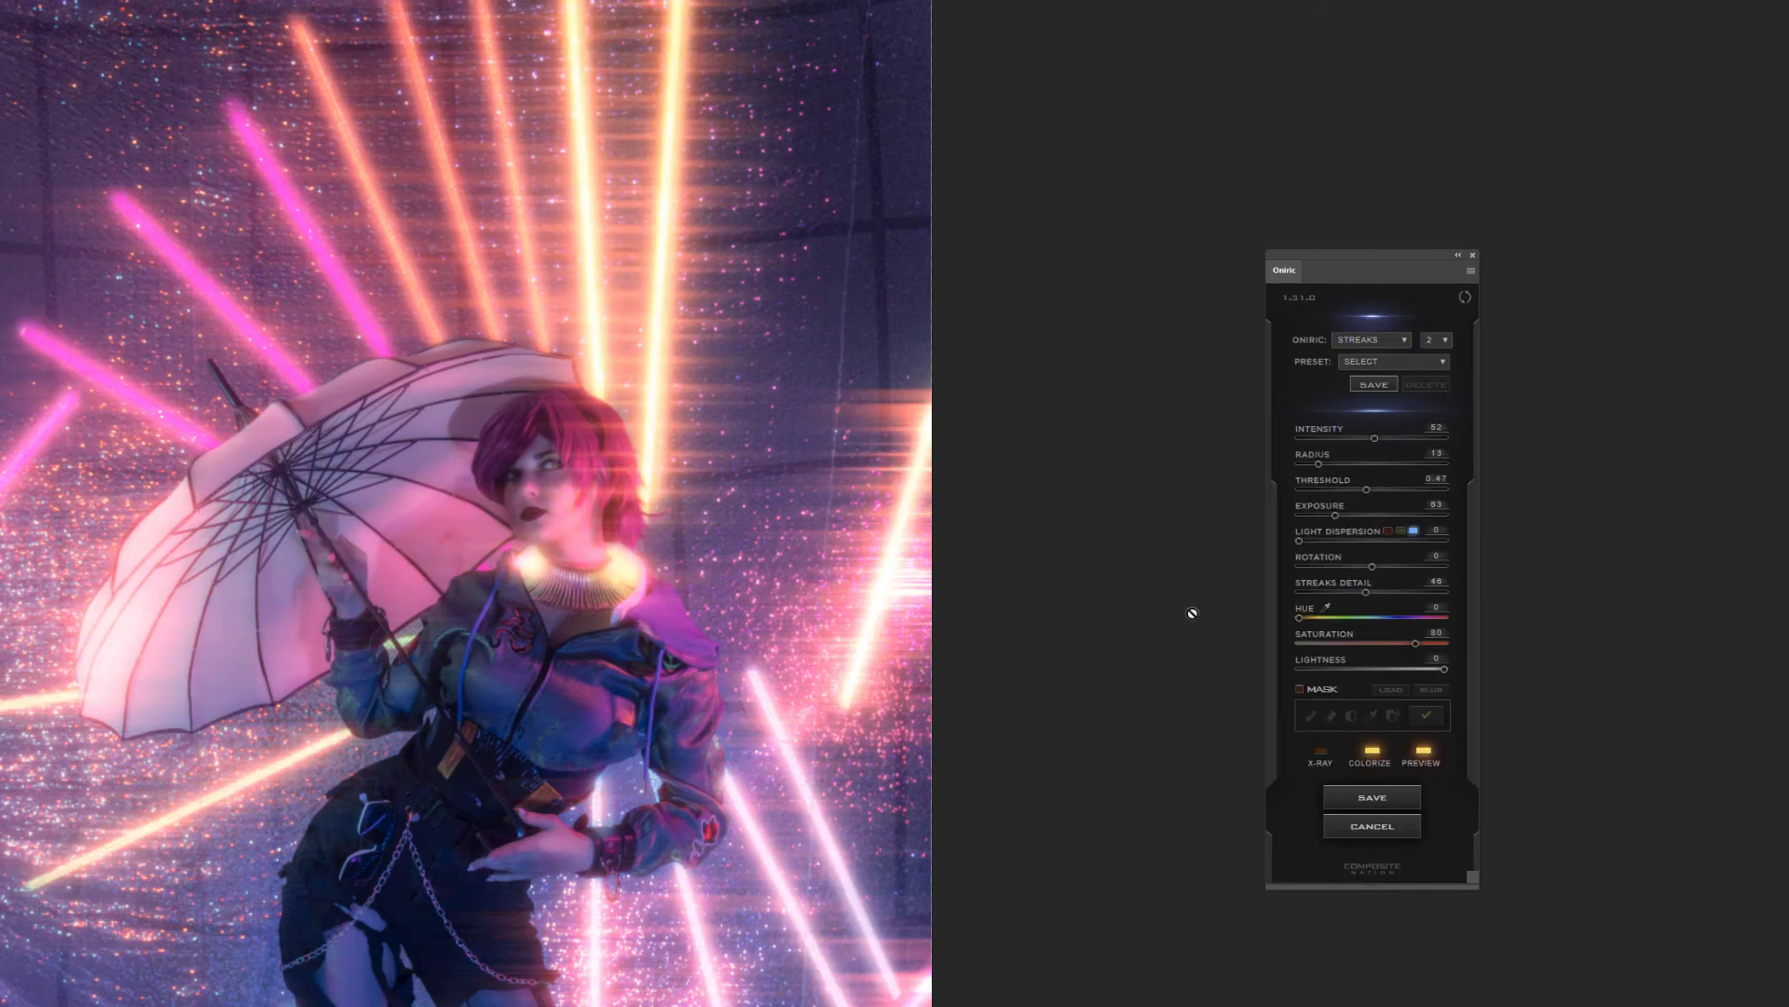
{"action": "left_click", "coordinate": [1372, 753]}
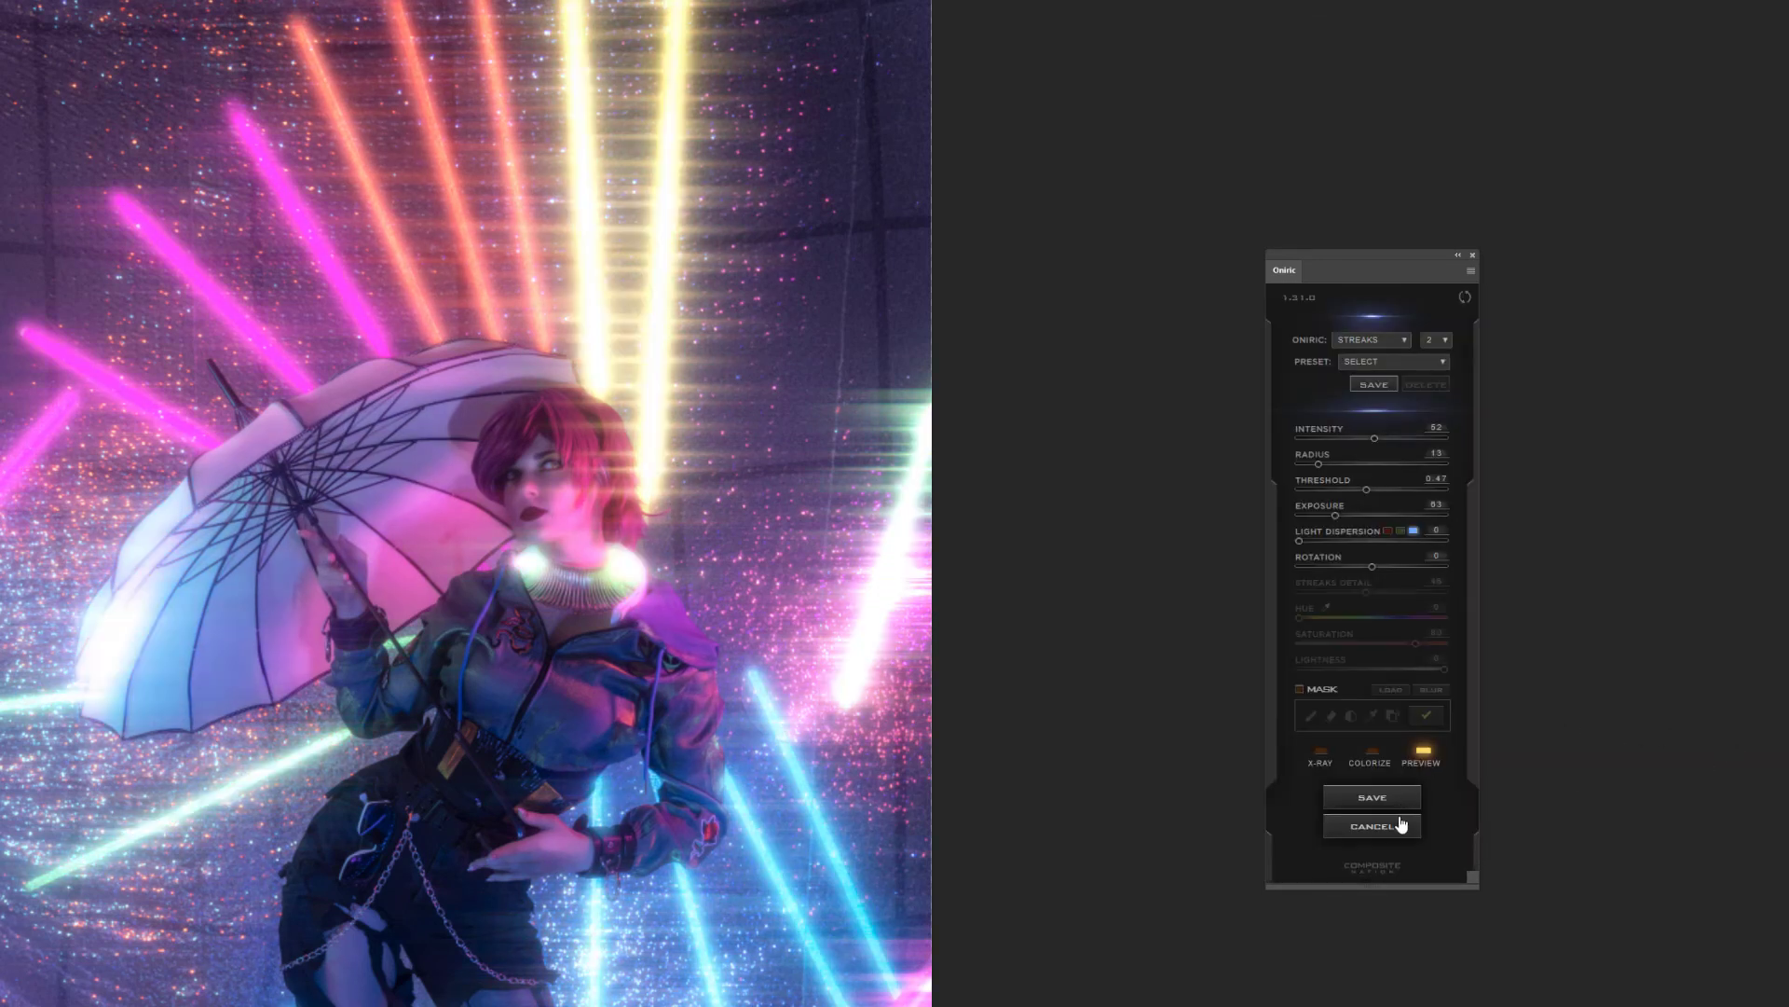
{"action": "left_click", "coordinate": [1383, 800]}
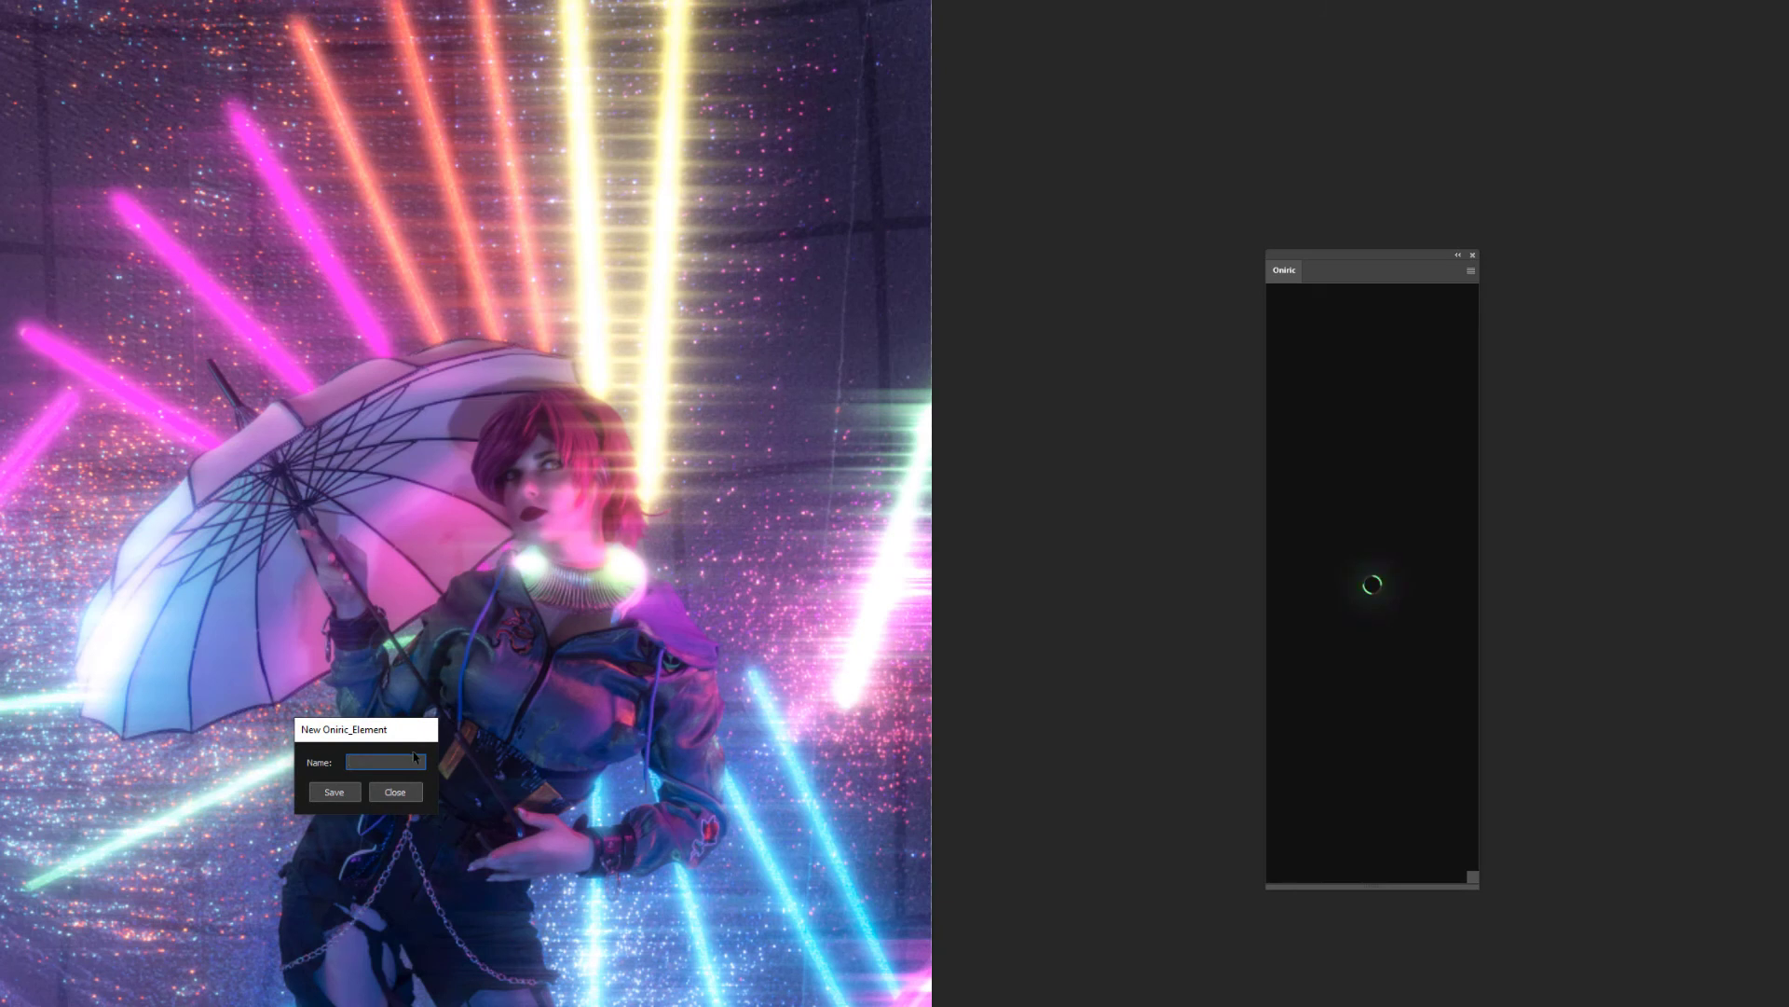
{"action": "type", "text": "str"}
{"action": "left_click", "coordinate": [319, 793]}
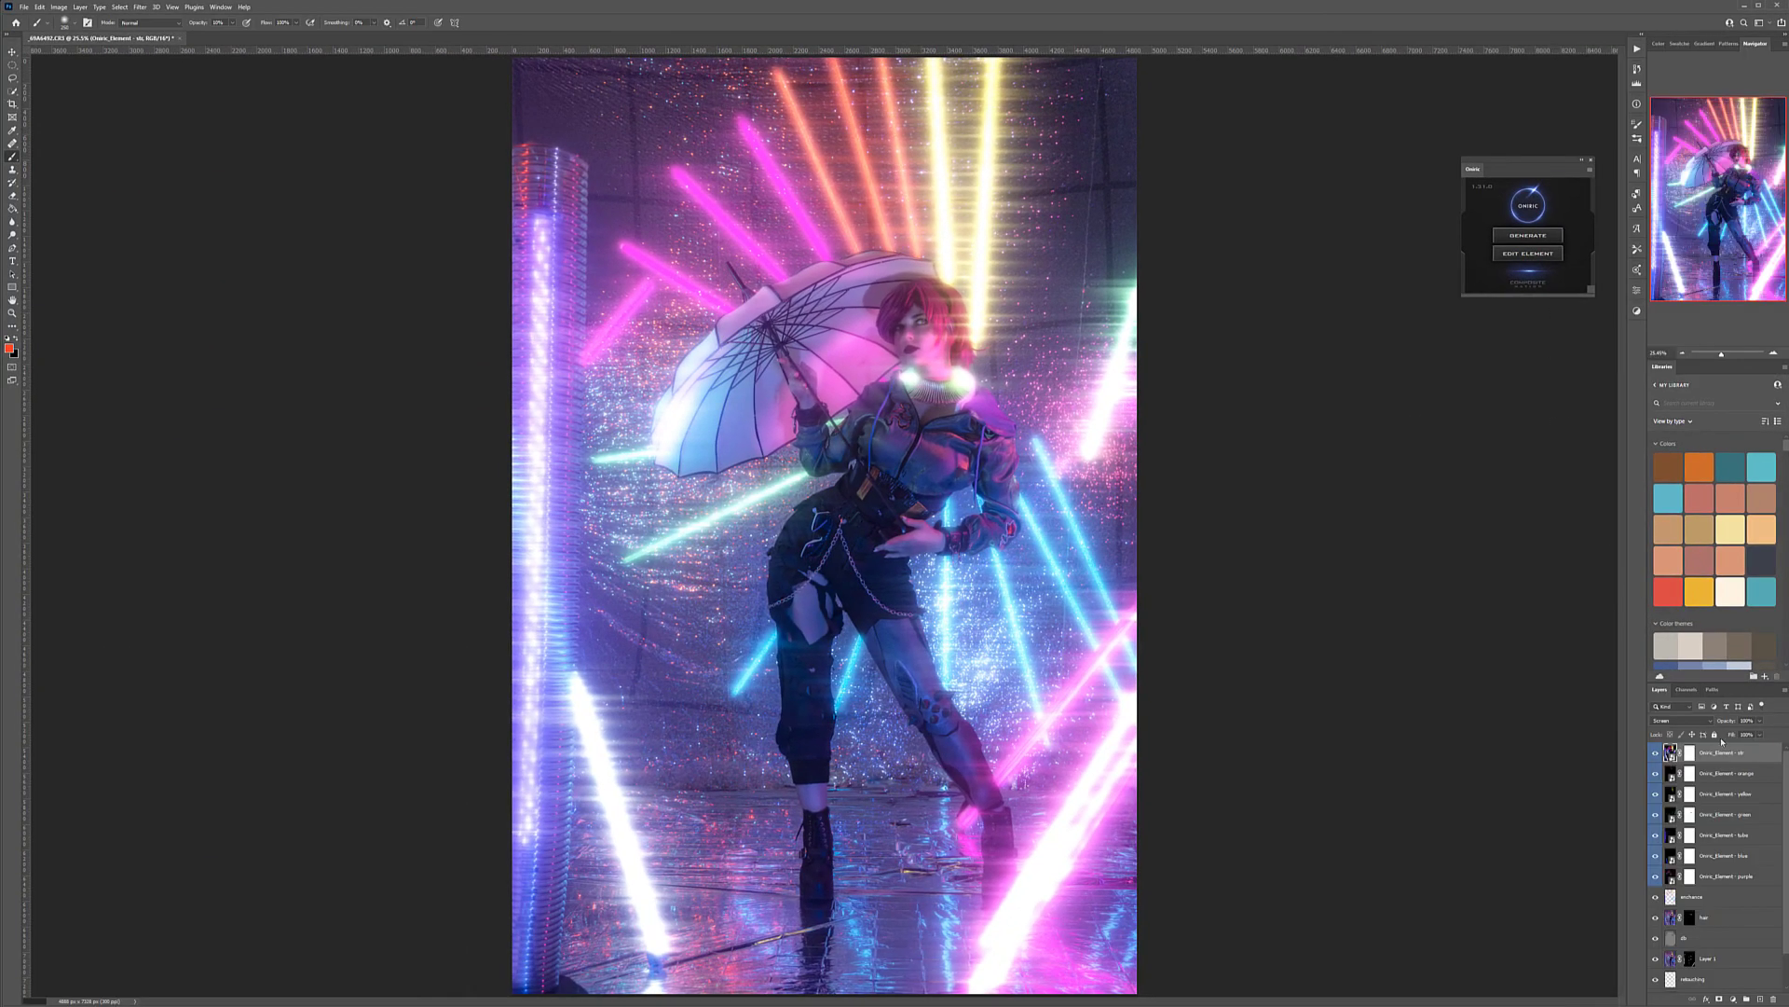
Set the streaks layer's blend mode to Screen and lower its opacity to a faint level
{"action": "left_click", "coordinate": [1673, 720]}
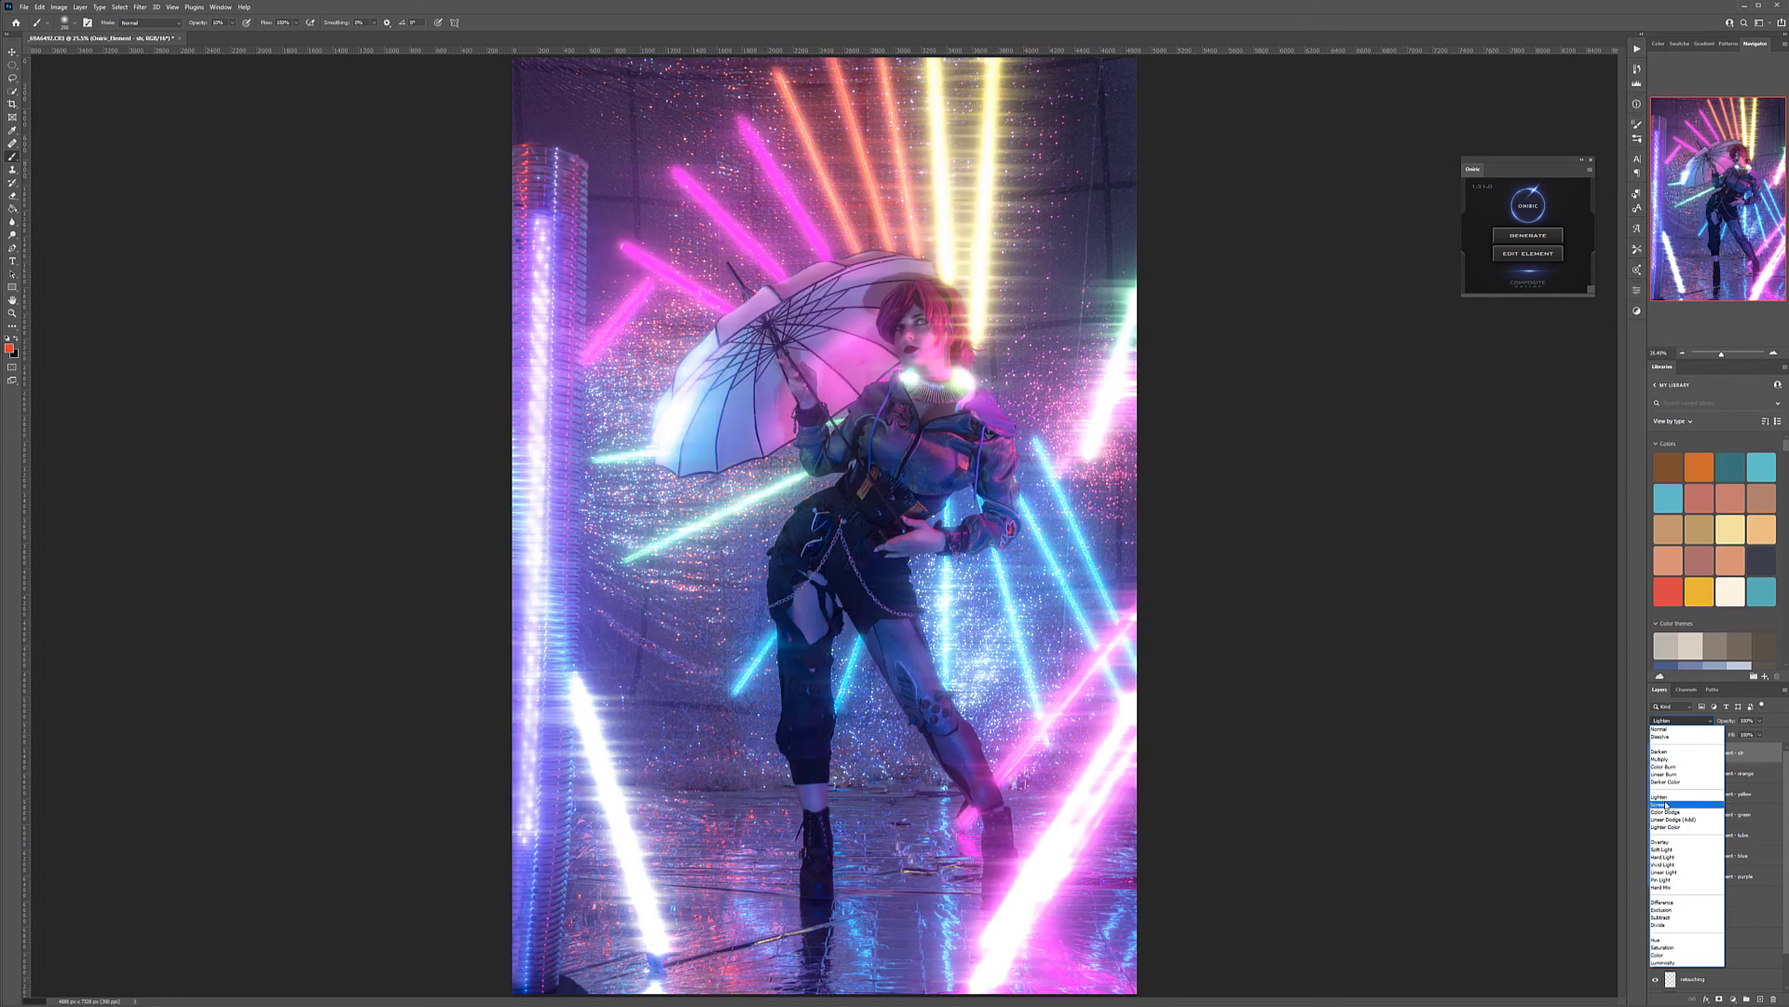
{"action": "left_click", "coordinate": [1667, 805]}
{"action": "left_click", "coordinate": [1761, 720]}
{"action": "left_click", "coordinate": [1719, 734]}
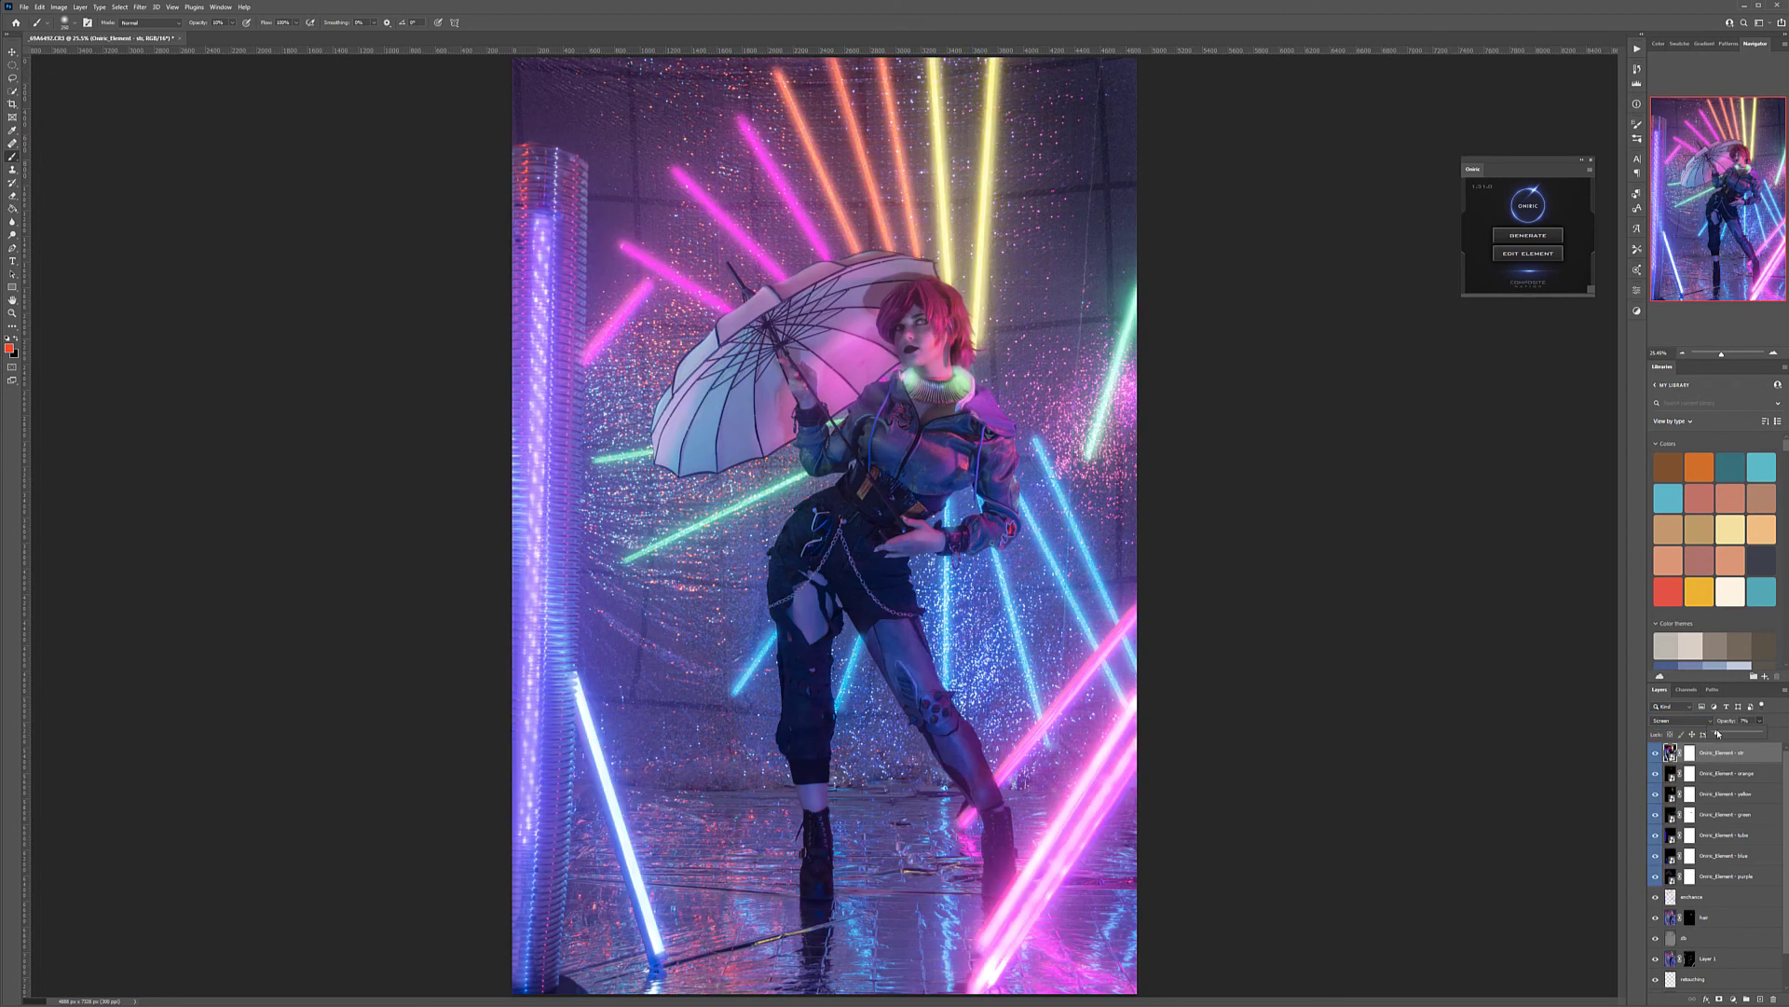
{"action": "left_click_drag", "start_coordinate": [1719, 734], "coordinate": [1725, 736]}
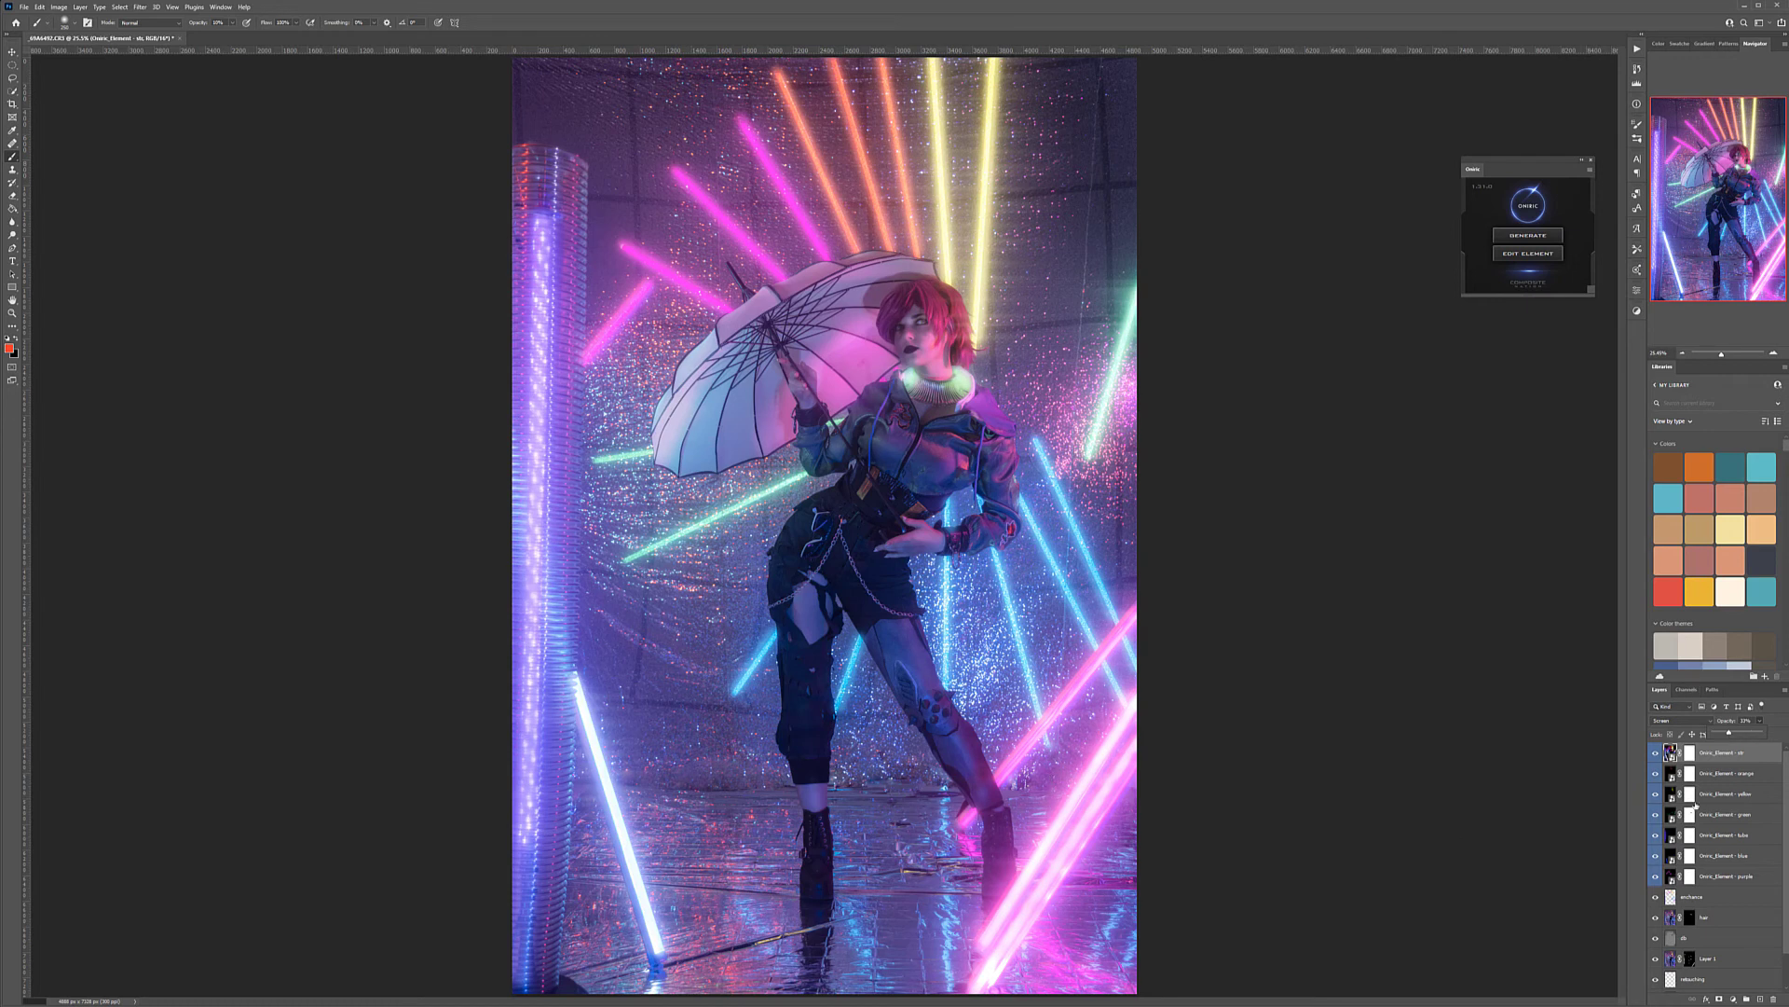
Group all the Oniric element layers, from the streaks down to purple, and name the group glow
{"action": "left_click", "coordinate": [1738, 878], "text": "shift"}
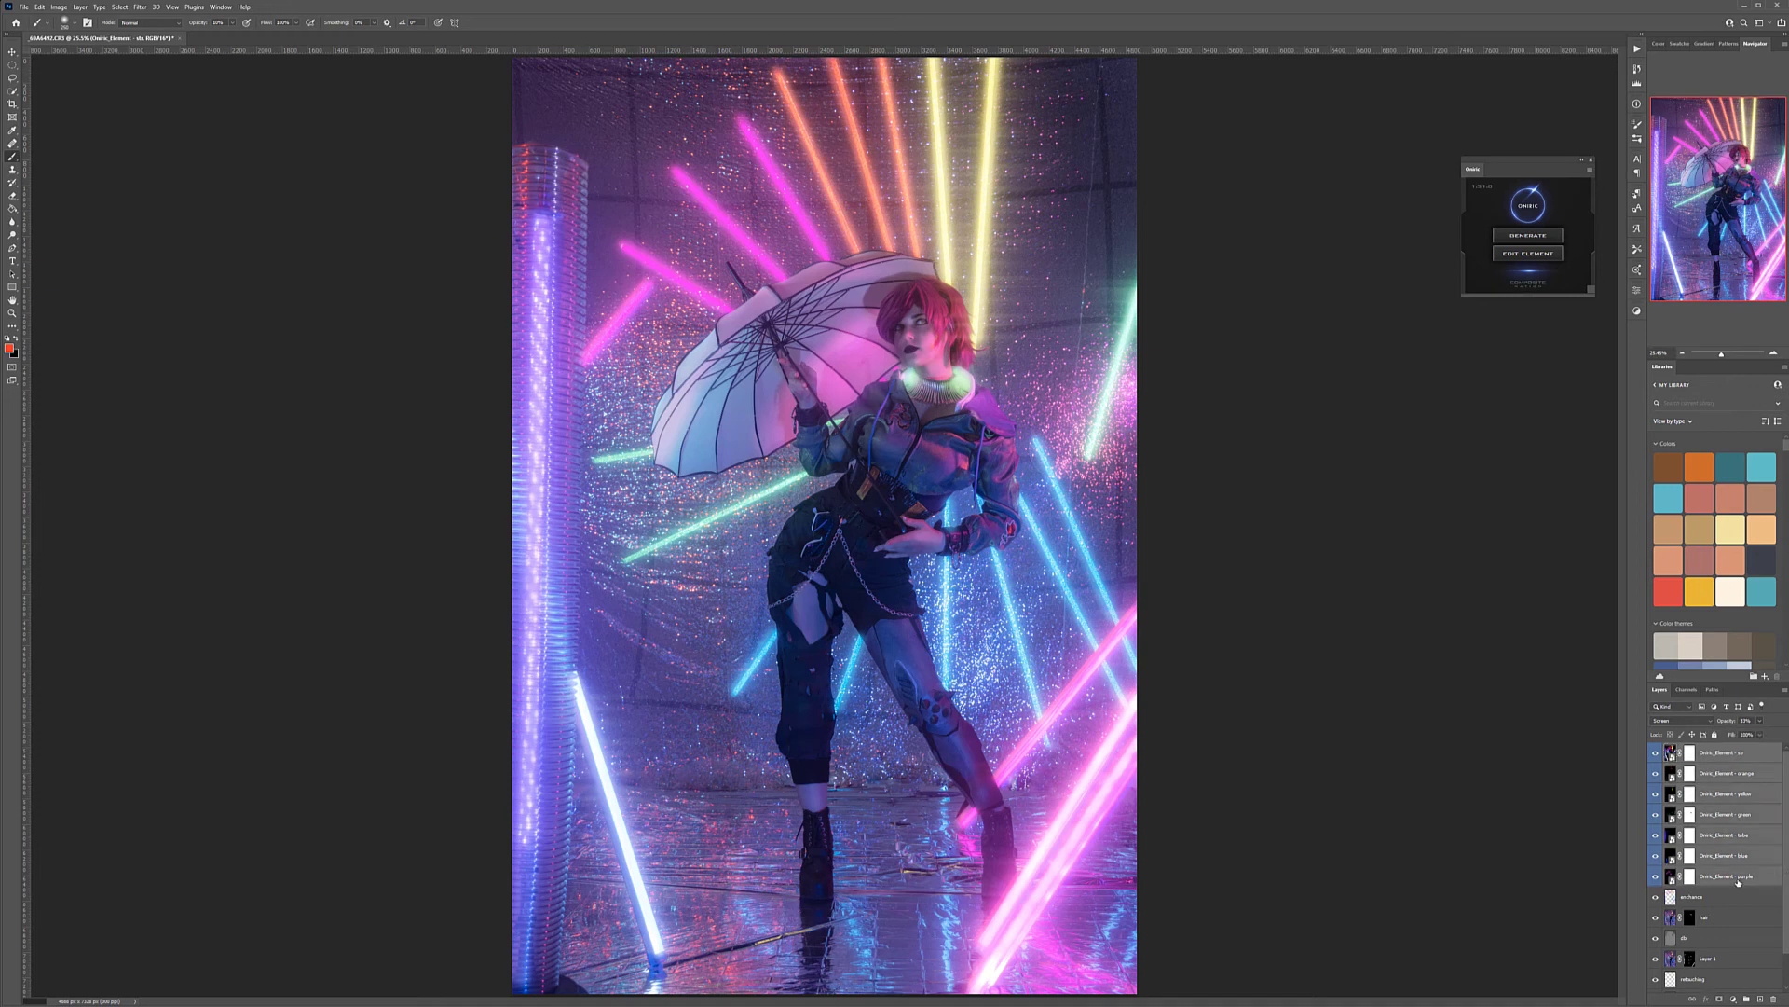
{"action": "key", "text": "ctrl+g"}
{"action": "double_click", "coordinate": [1693, 749]}
{"action": "type", "text": "ele"}
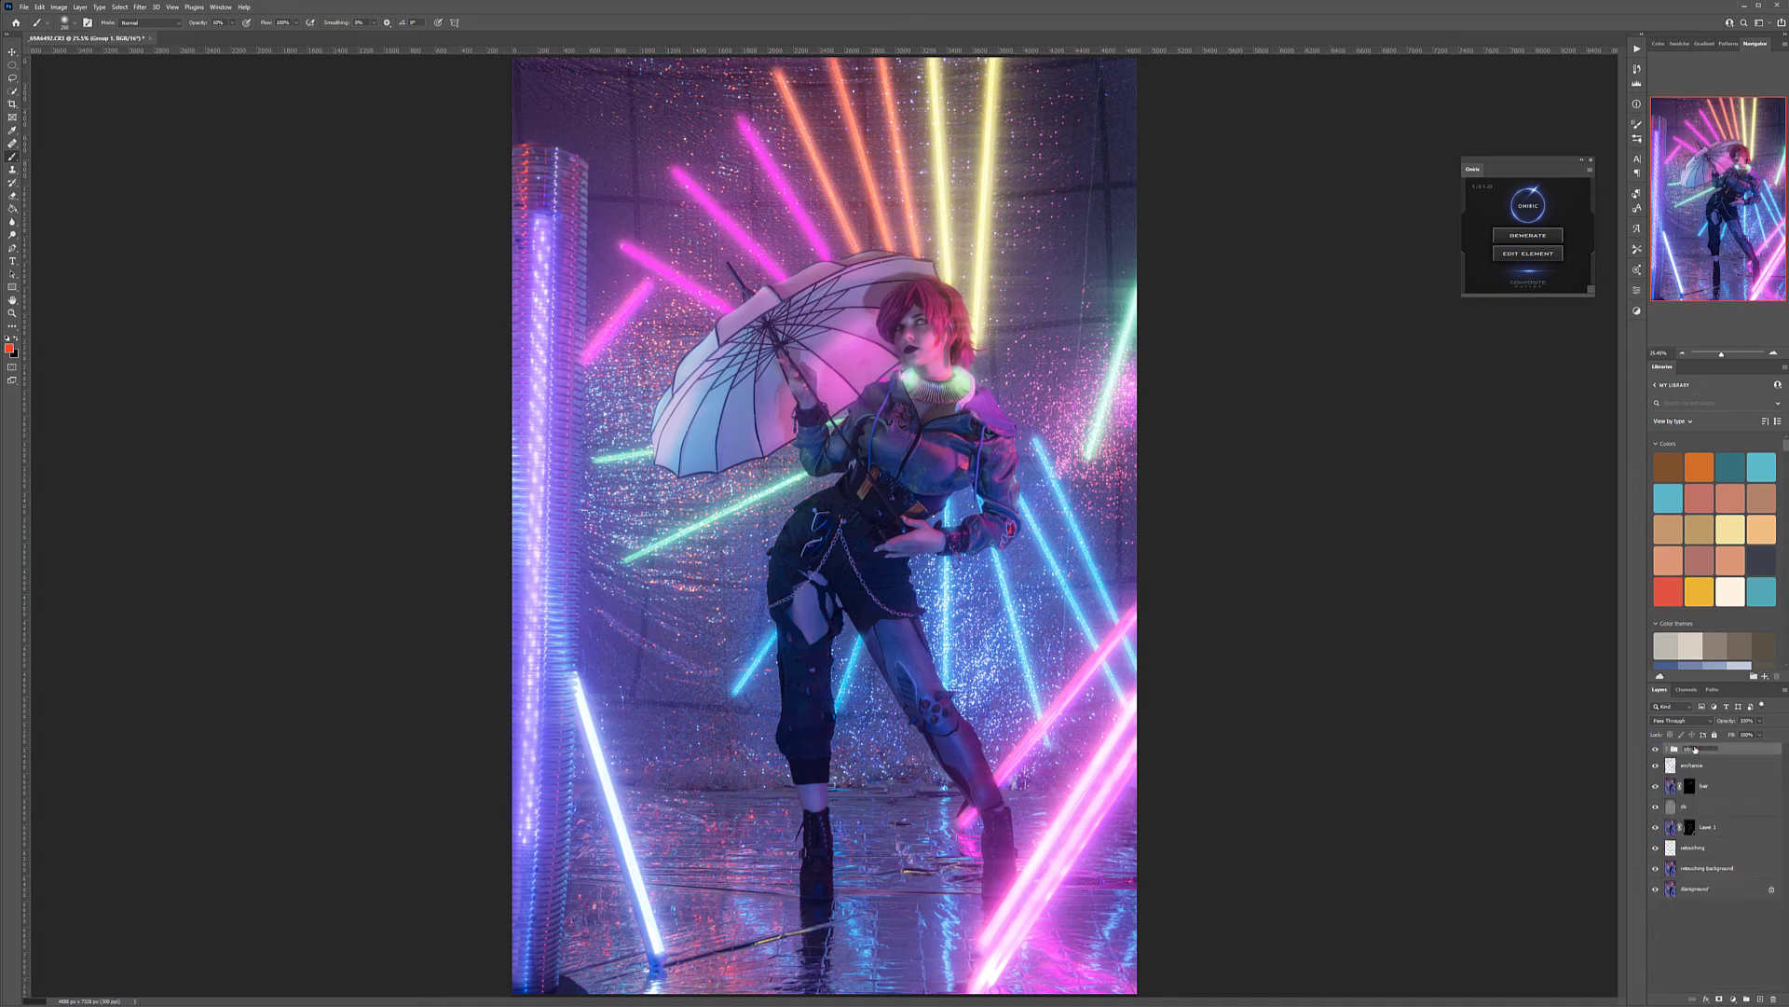
{"action": "key", "text": "Return"}
Compare the image with and without the glow group by toggling its visibility
{"action": "left_click", "coordinate": [1656, 748]}
{"action": "left_click", "coordinate": [1657, 748]}
{"action": "left_click", "coordinate": [1656, 749]}
{"action": "left_click", "coordinate": [1656, 749]}
{"action": "left_click", "coordinate": [1656, 748]}
{"action": "left_click", "coordinate": [1656, 748]}
{"action": "left_click", "coordinate": [1656, 748]}
{"action": "left_click", "coordinate": [1656, 749]}
{"action": "left_click", "coordinate": [1656, 749]}
{"action": "left_click", "coordinate": [1657, 748]}
Add a new layer named fog directly above the enhance layer
{"action": "left_click", "coordinate": [1743, 766]}
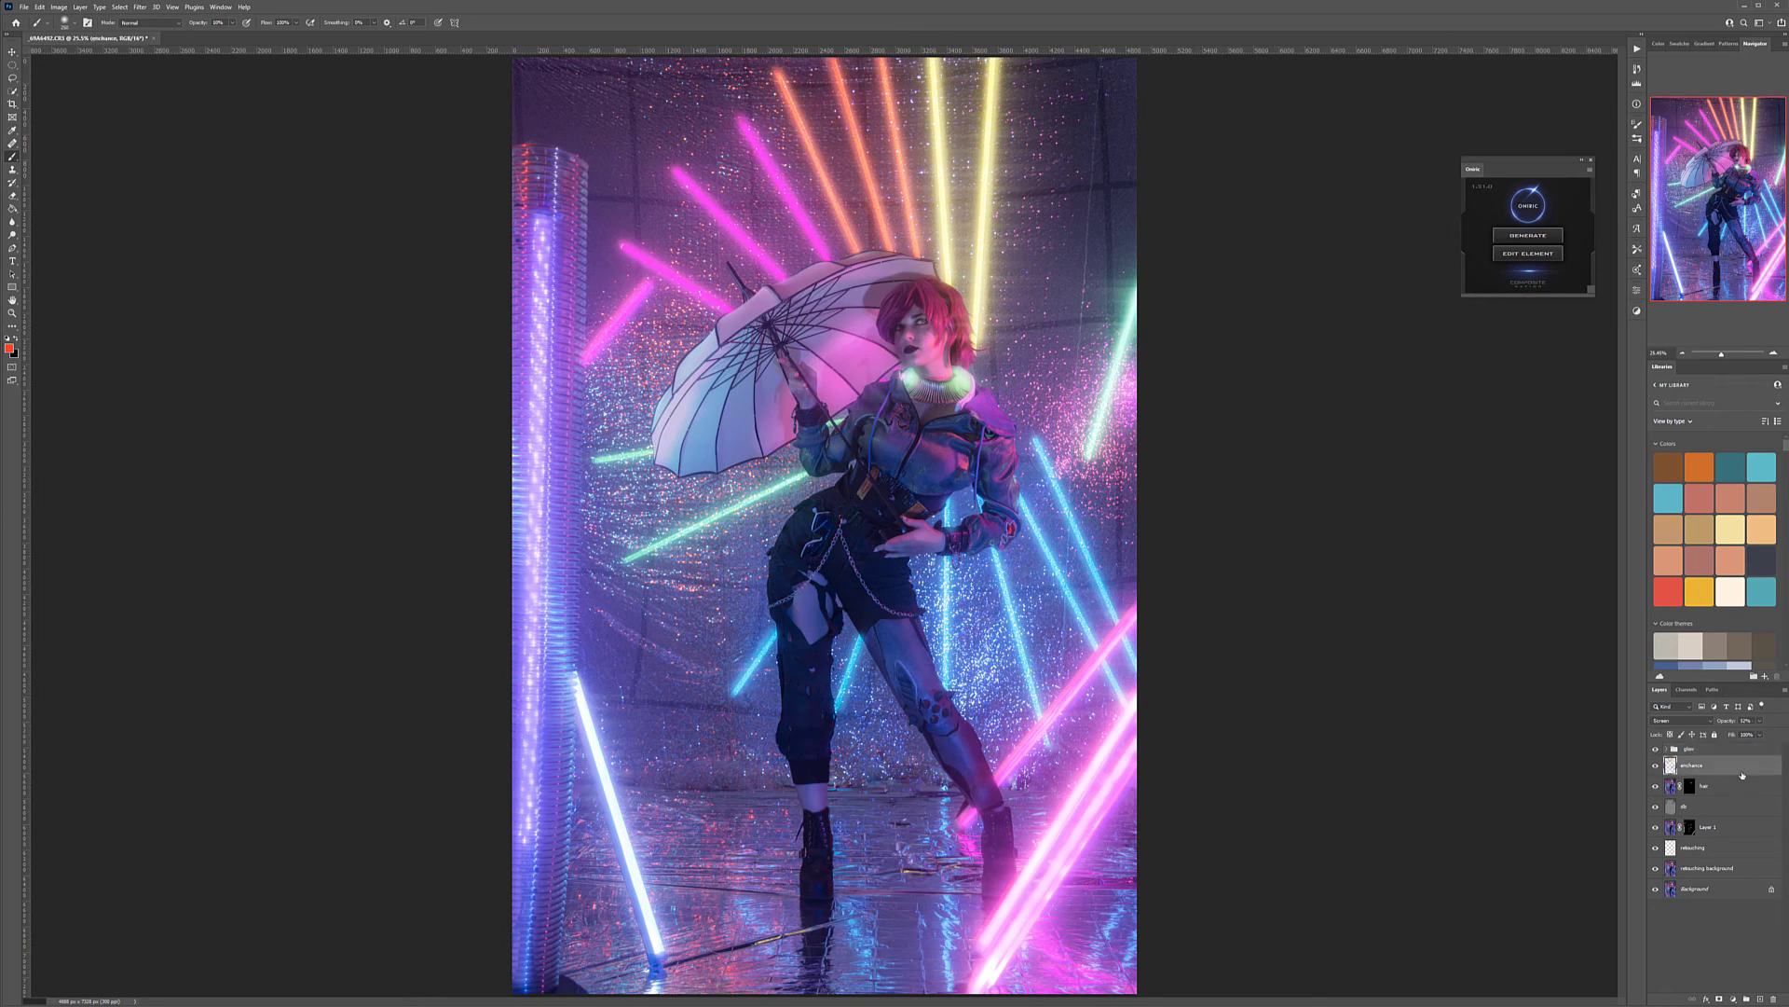
{"action": "left_click", "coordinate": [1761, 999]}
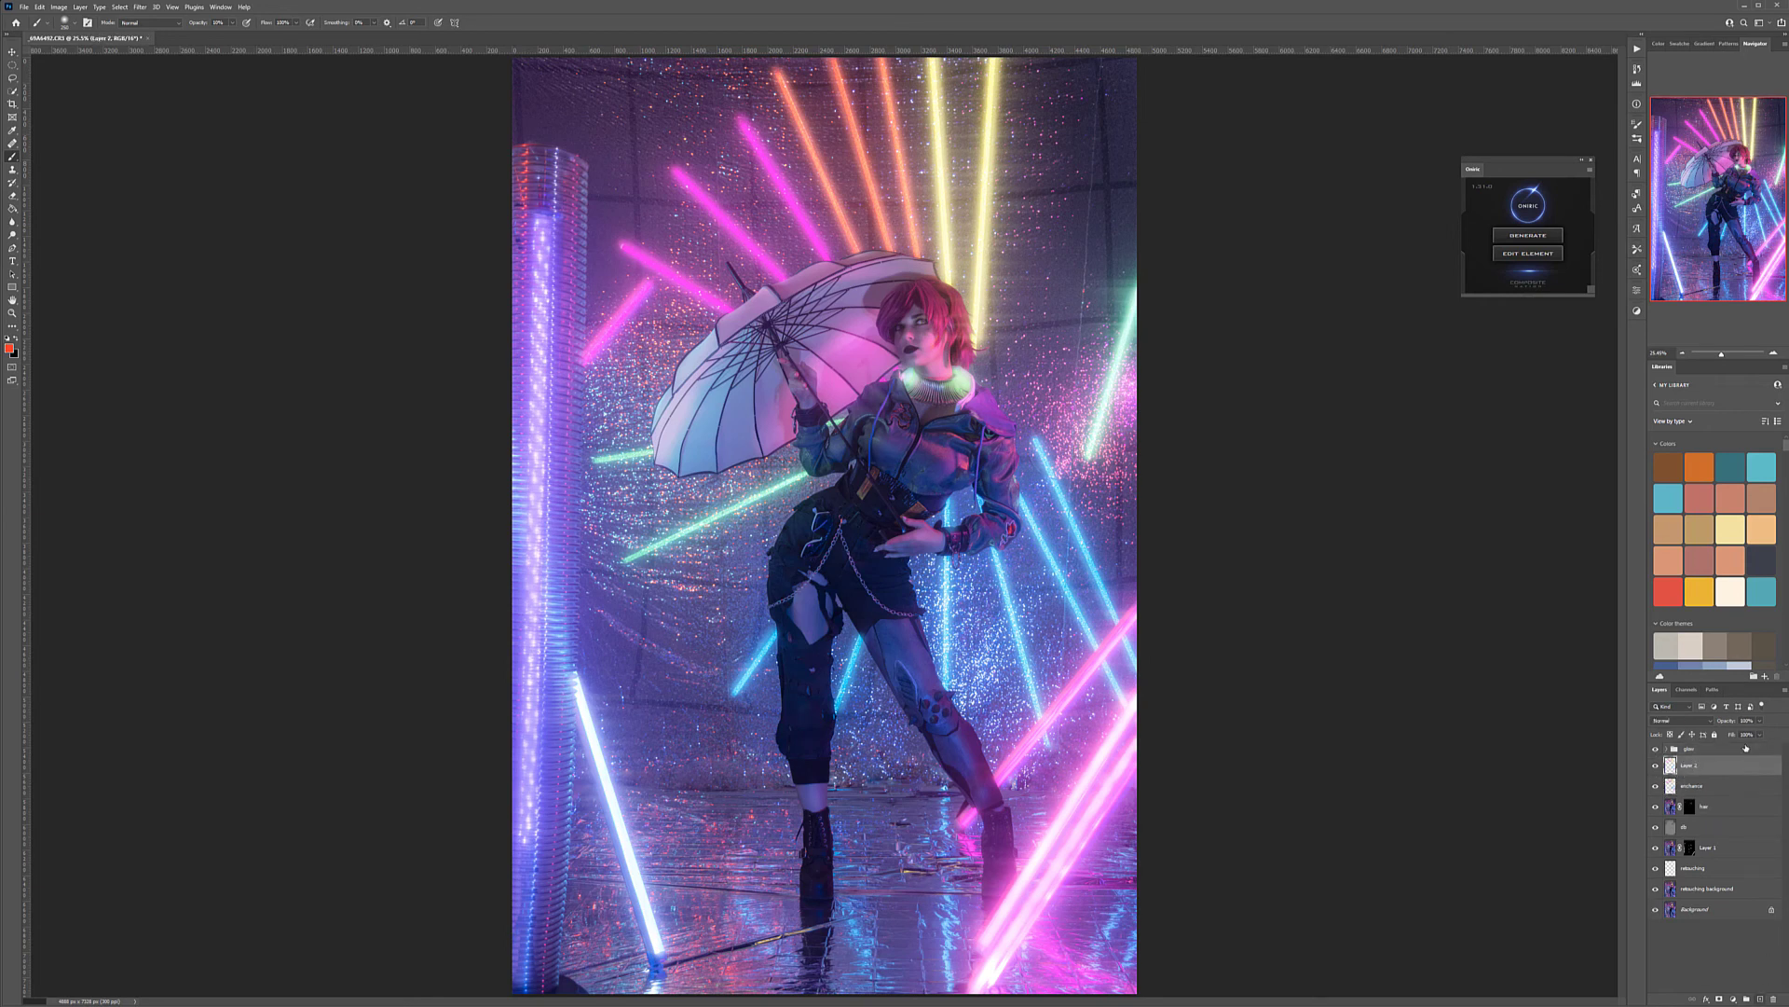
{"action": "double_click", "coordinate": [1693, 766]}
{"action": "type", "text": "fu"}
{"action": "key", "text": "Return"}
Choose a fog brush with white at 100% opacity and stamp fog on the floor around the boot nearest the pink tubes
{"action": "left_click", "coordinate": [7, 339]}
{"action": "left_click", "coordinate": [16, 338]}
{"action": "right_click", "coordinate": [814, 505]}
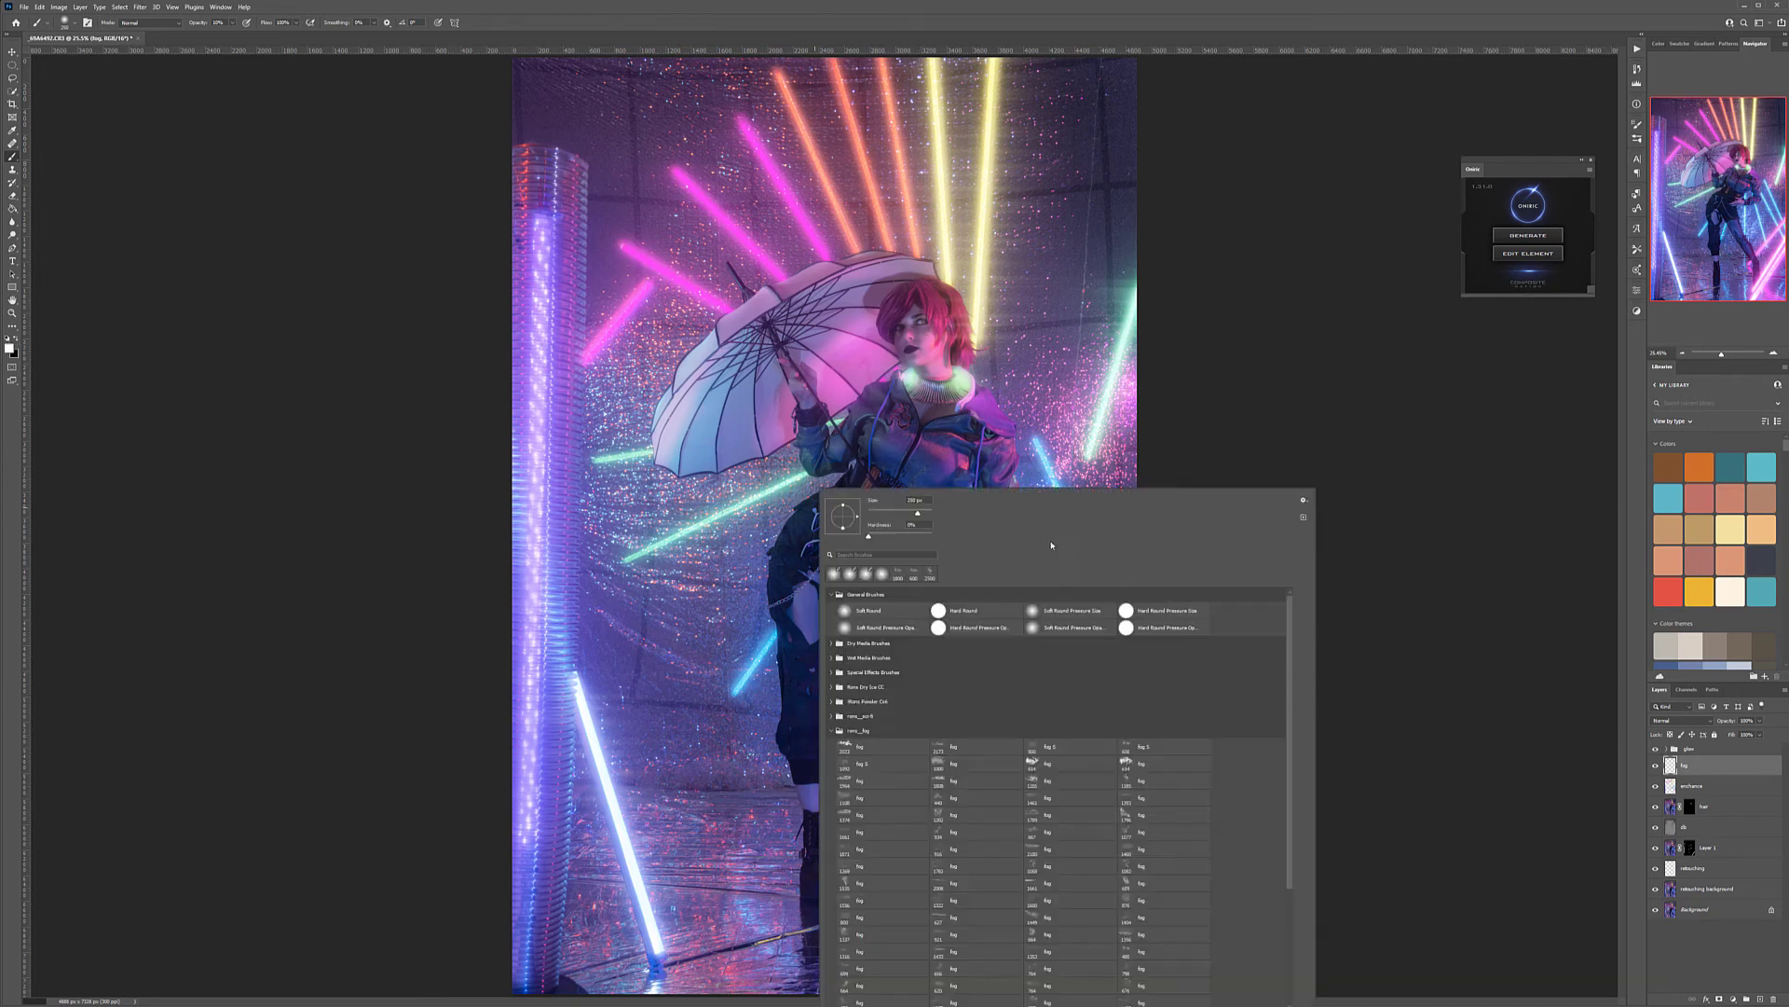
{"action": "left_click", "coordinate": [973, 779]}
{"action": "left_click", "coordinate": [744, 725]}
{"action": "key", "text": "0"}
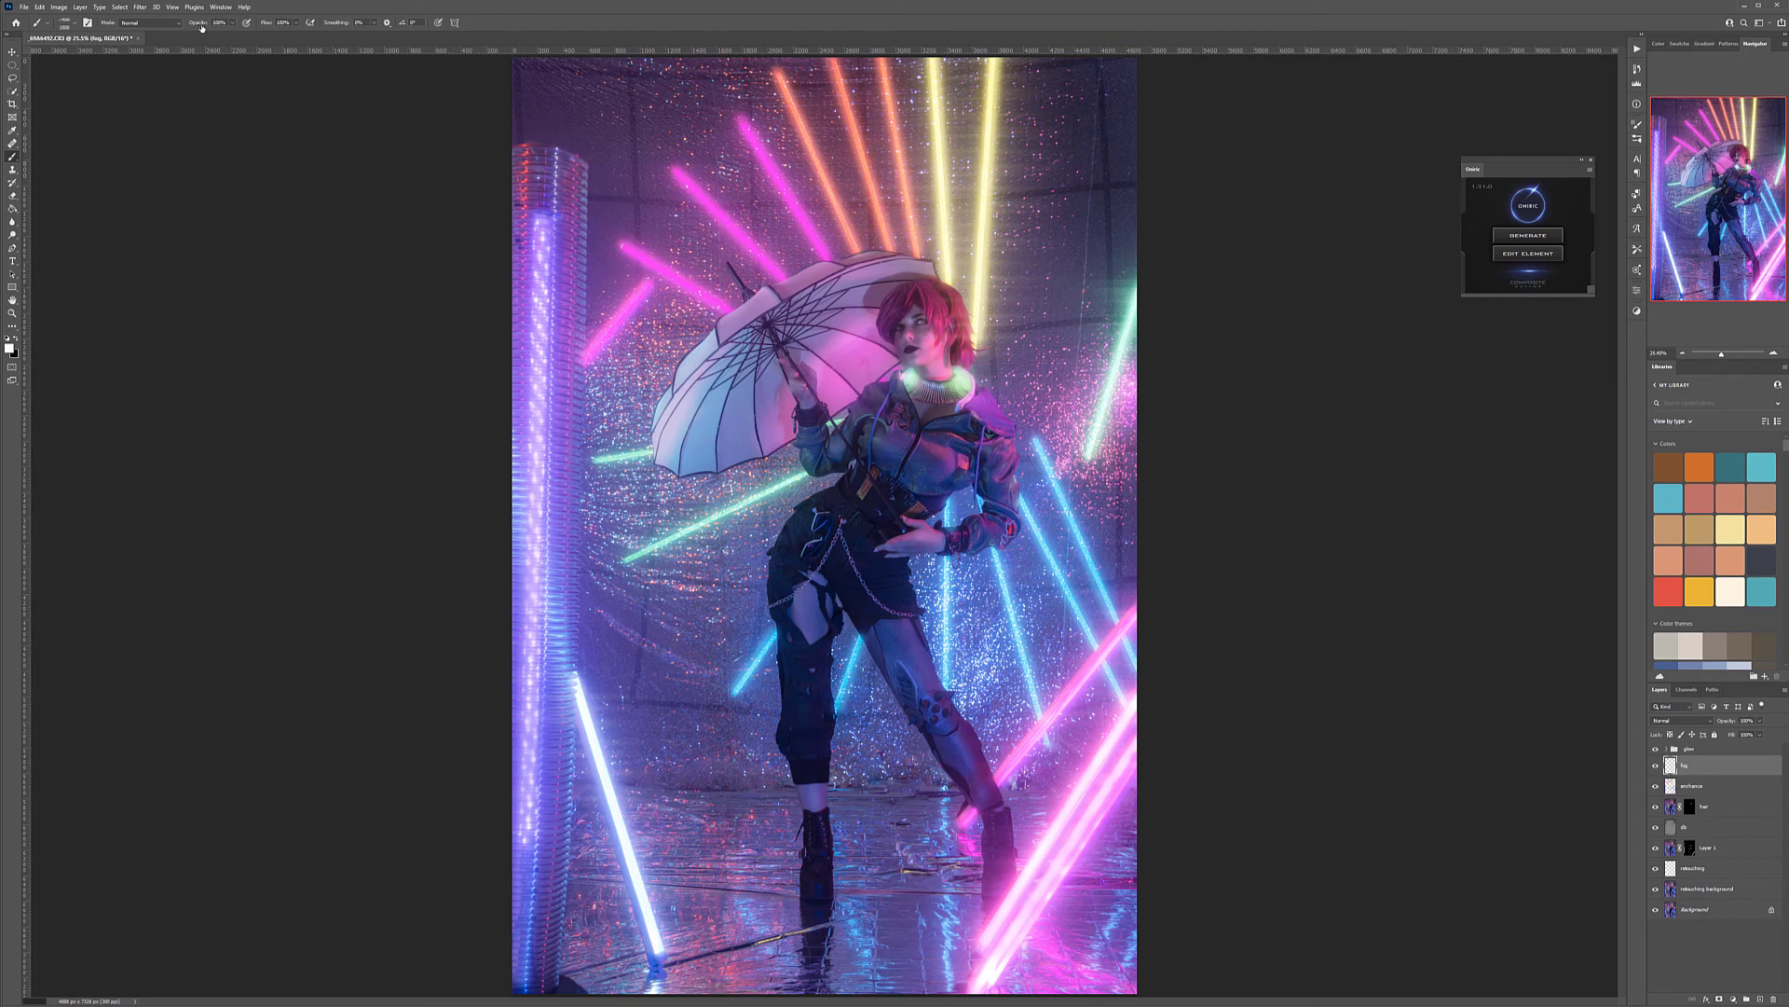
{"action": "left_click", "coordinate": [996, 850]}
{"action": "left_click", "coordinate": [1002, 871]}
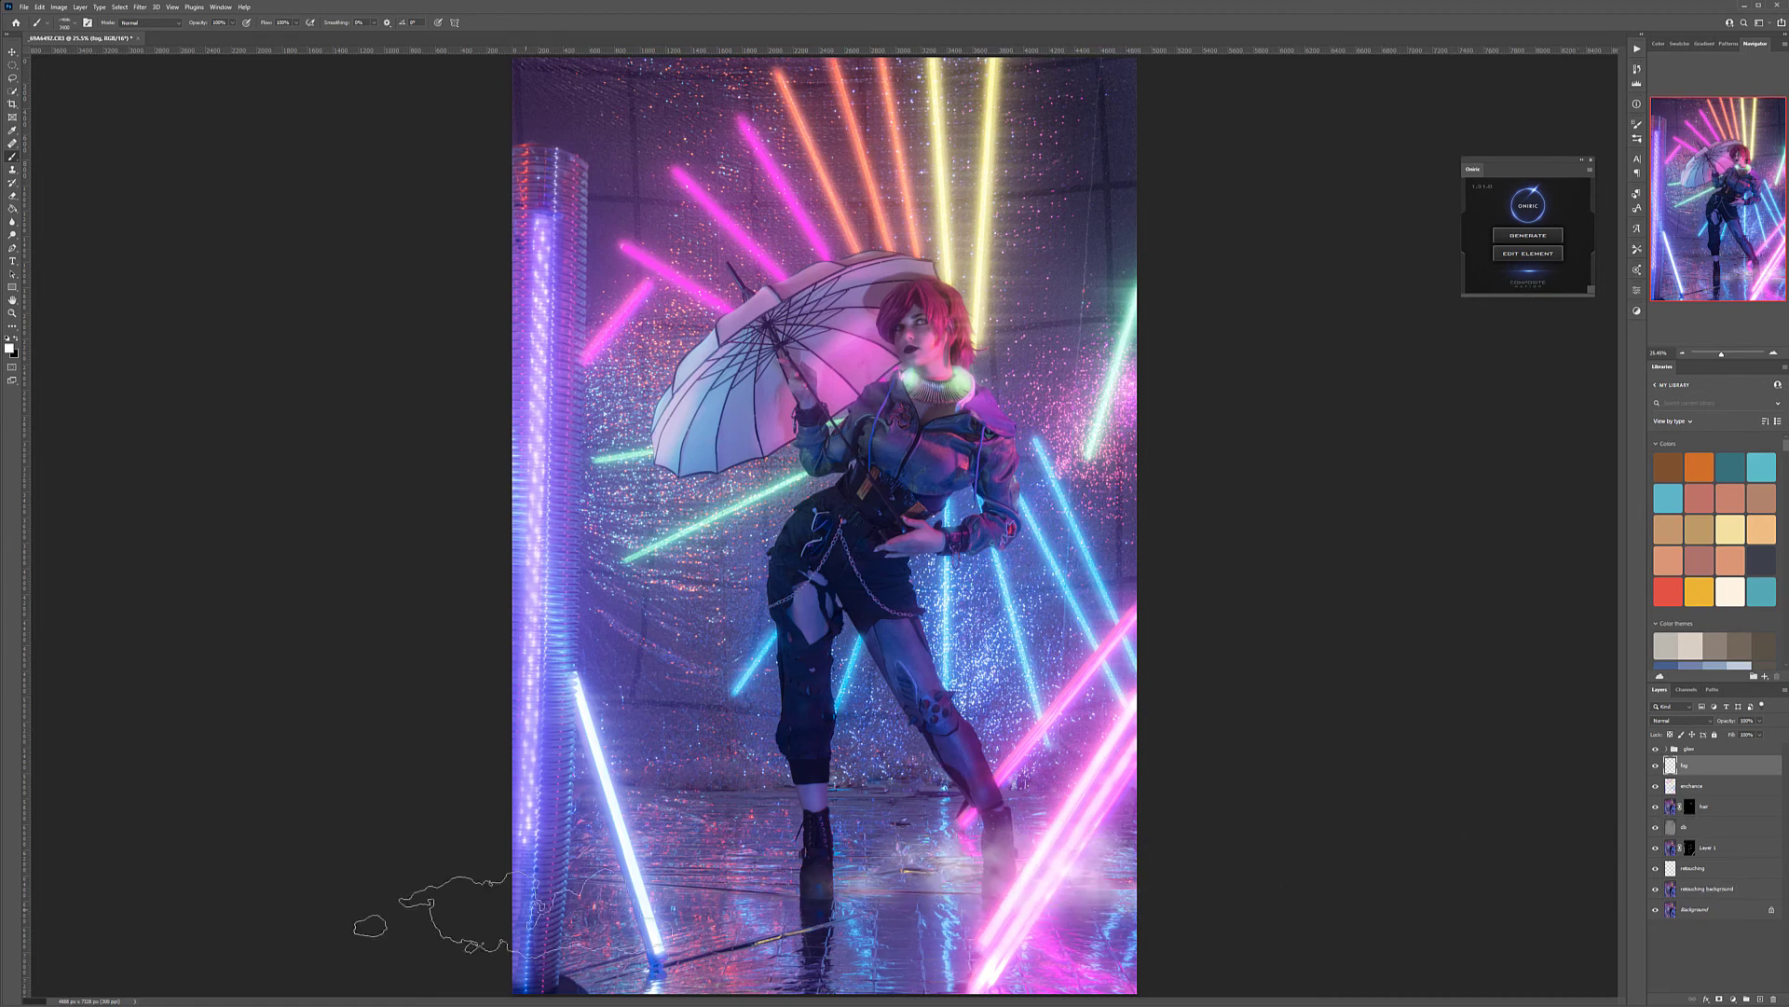
Stamp more white fog across the floor and around the model's boots and lower legs
{"action": "left_click", "coordinate": [610, 880]}
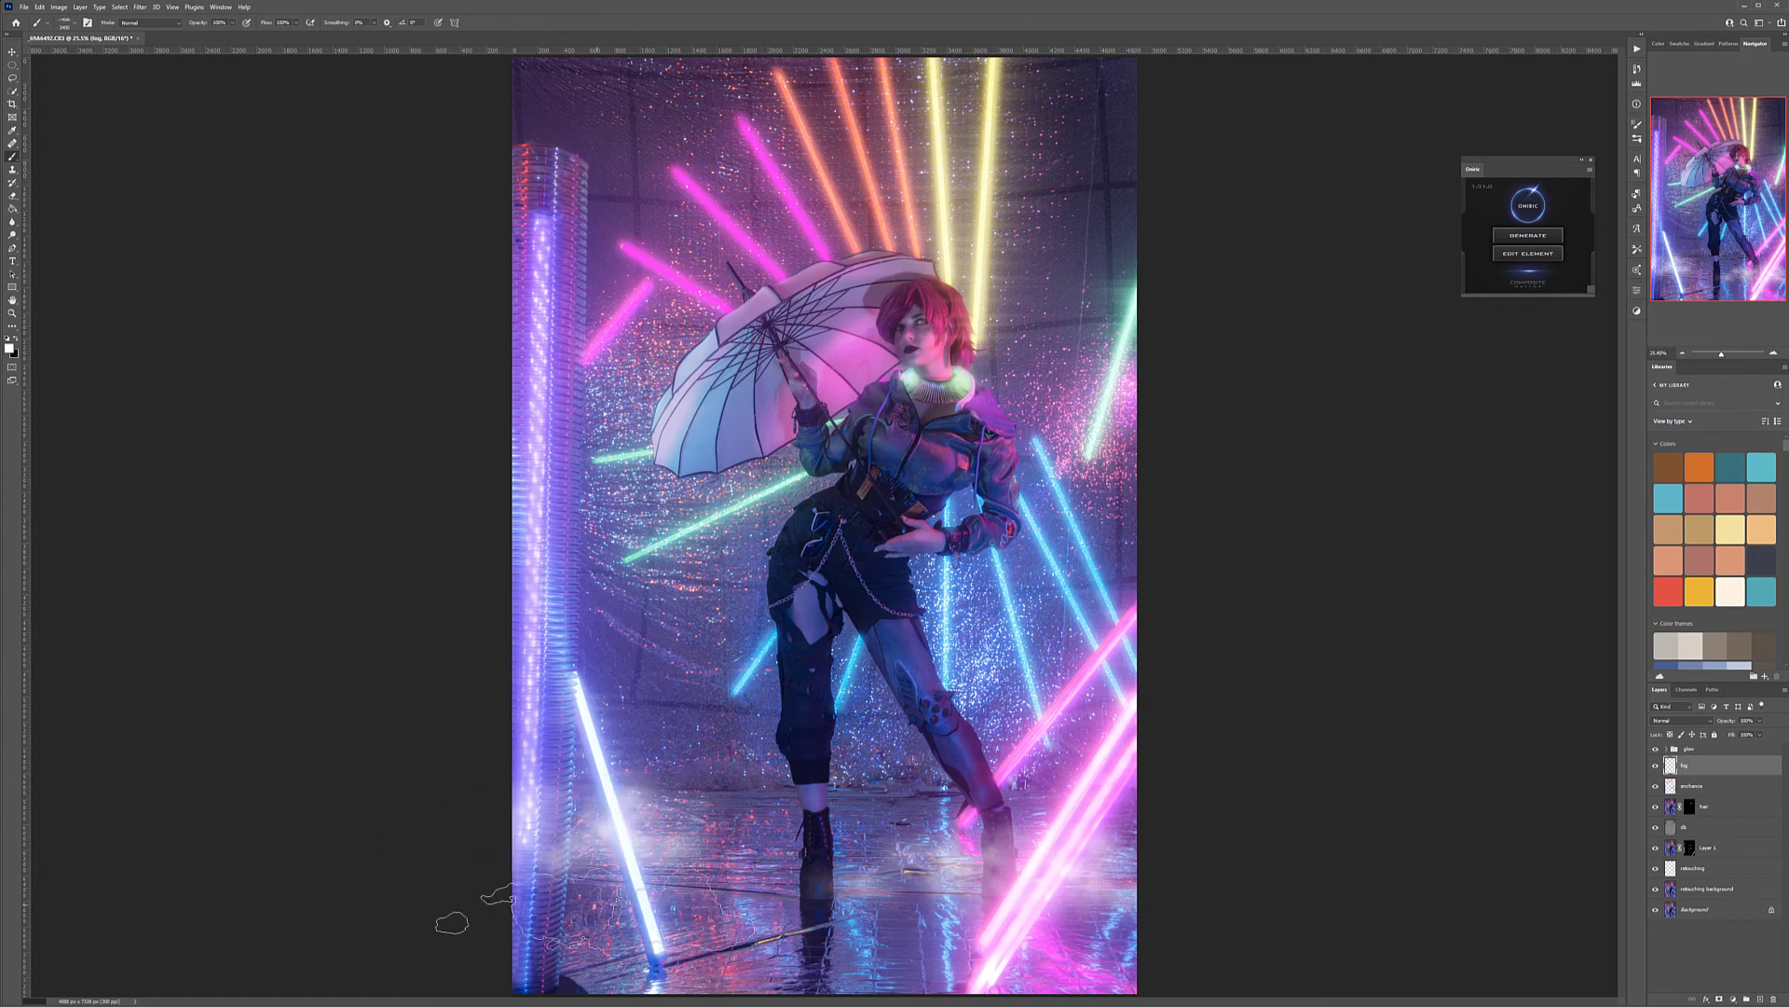
{"action": "left_click", "coordinate": [530, 914]}
{"action": "left_click", "coordinate": [769, 885]}
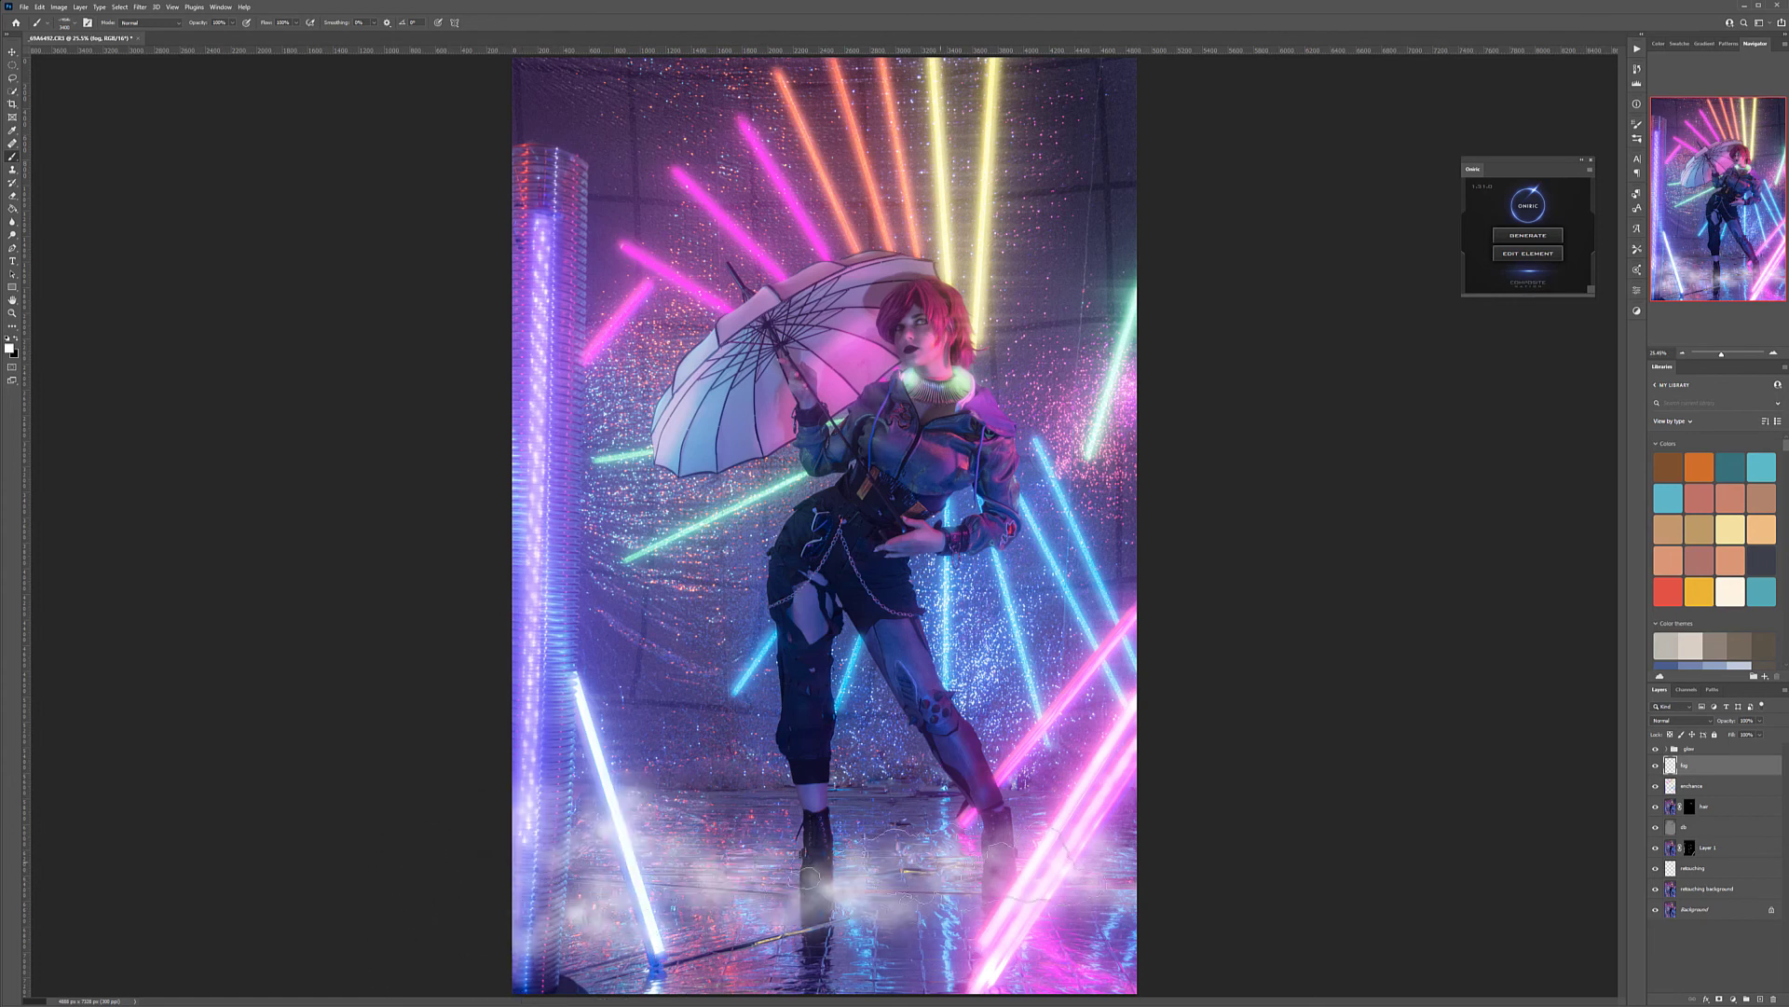
{"action": "left_click", "coordinate": [710, 857]}
{"action": "left_click", "coordinate": [694, 792]}
{"action": "left_click", "coordinate": [682, 779]}
{"action": "left_click", "coordinate": [850, 797]}
Build up the fog around the model's legs with two other fog brushes
{"action": "right_click", "coordinate": [785, 804]}
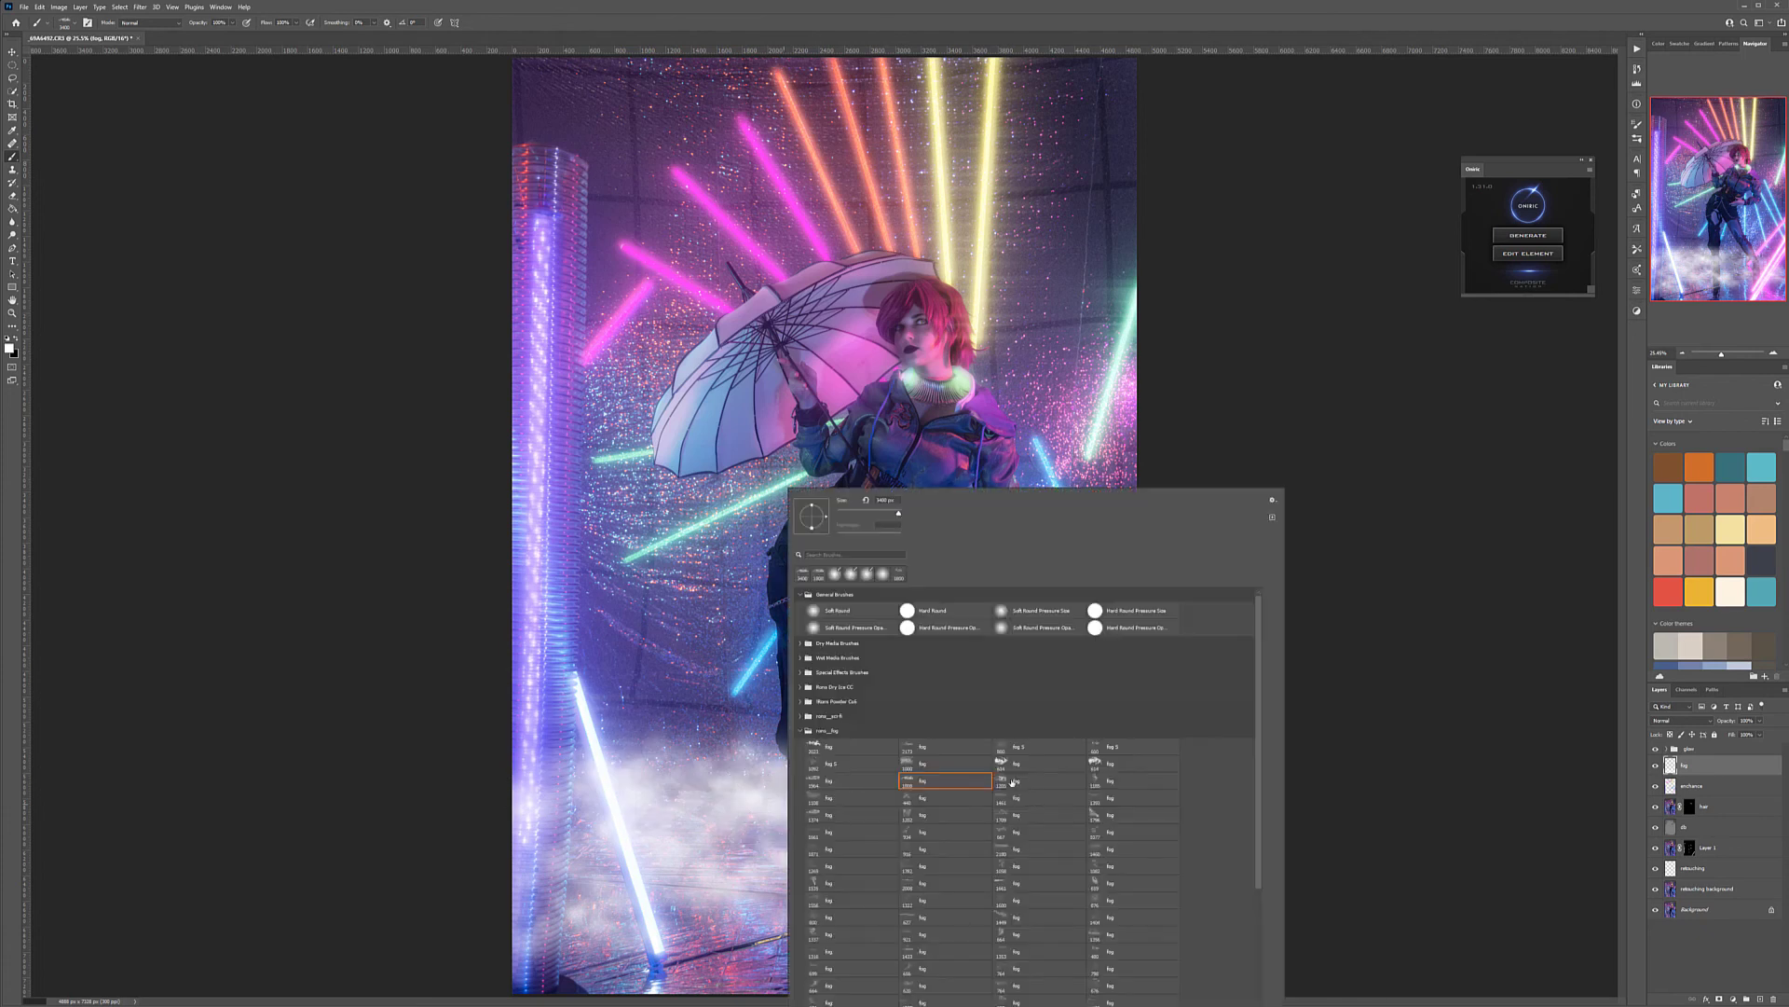
{"action": "double_click", "coordinate": [1011, 798]}
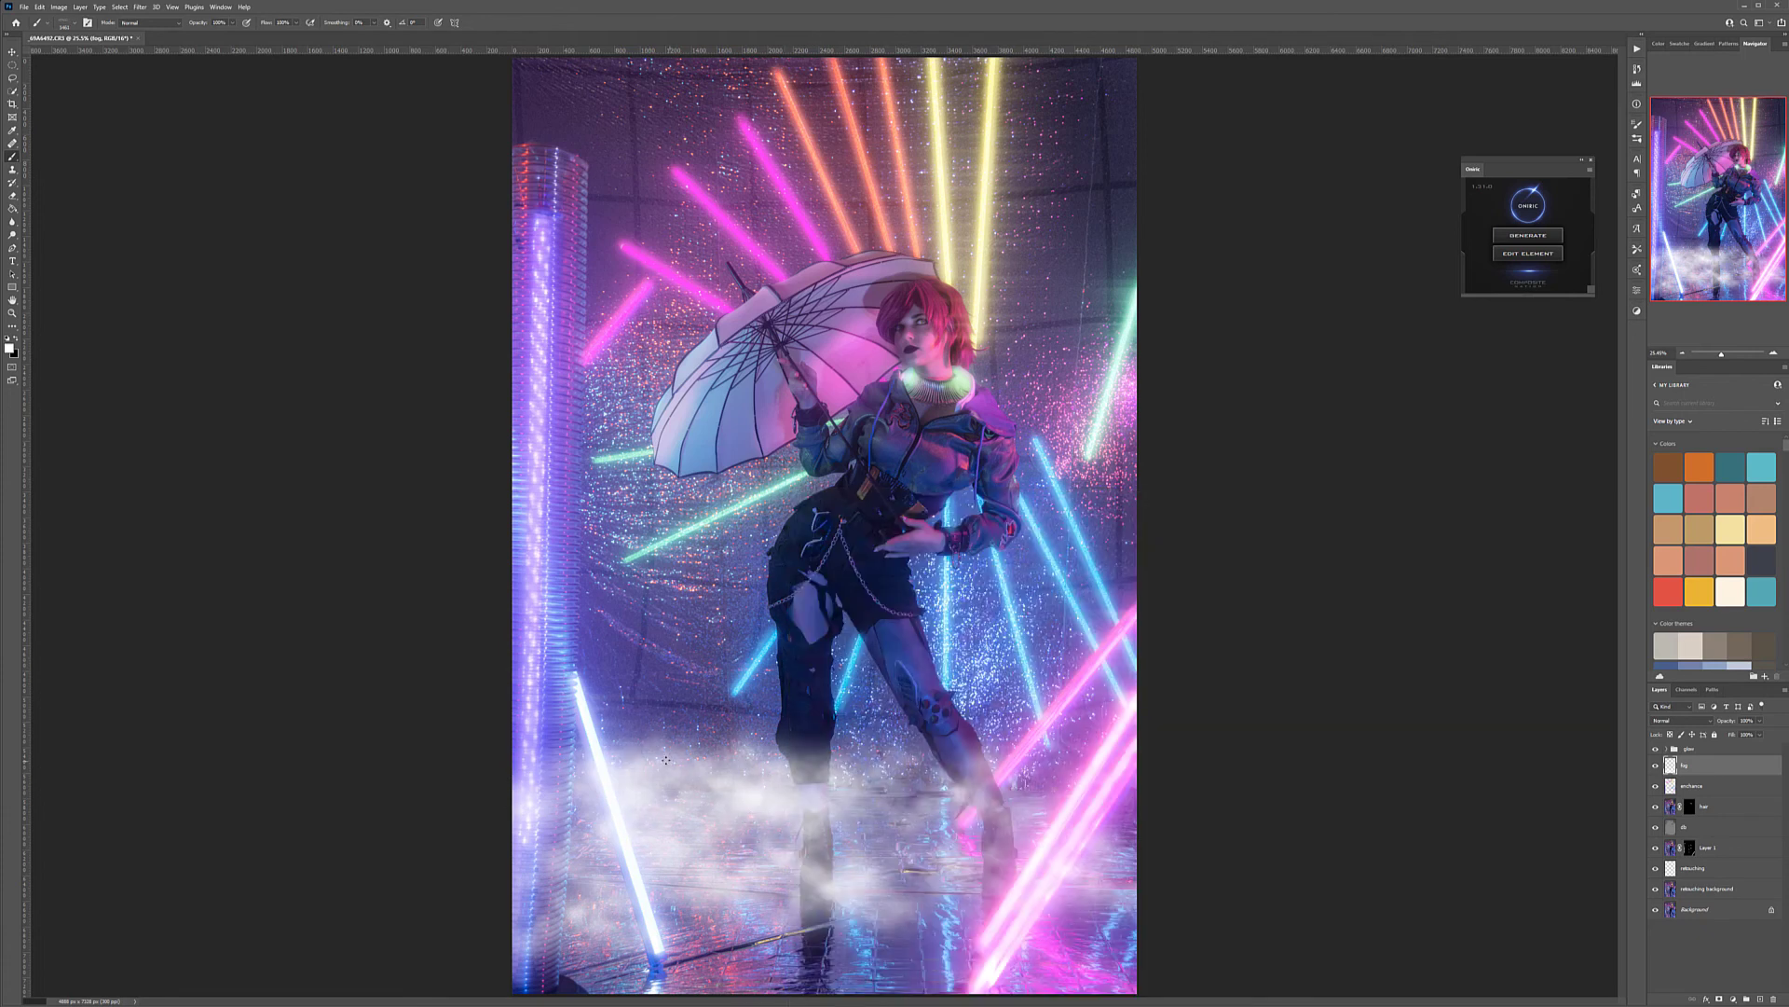
{"action": "left_click_drag", "start_coordinate": [913, 783], "coordinate": [878, 807]}
{"action": "mouse_move", "coordinate": [817, 886]}
{"action": "left_mouse_down"}
{"action": "mouse_move", "coordinate": [746, 971]}
{"action": "mouse_move", "coordinate": [876, 973]}
{"action": "mouse_move", "coordinate": [1013, 862]}
{"action": "mouse_move", "coordinate": [1025, 801]}
{"action": "mouse_move", "coordinate": [979, 745]}
{"action": "mouse_move", "coordinate": [1002, 713]}
{"action": "mouse_move", "coordinate": [1015, 573]}
{"action": "mouse_move", "coordinate": [918, 596]}
{"action": "mouse_move", "coordinate": [1013, 648]}
{"action": "left_mouse_up"}
{"action": "right_click", "coordinate": [803, 701]}
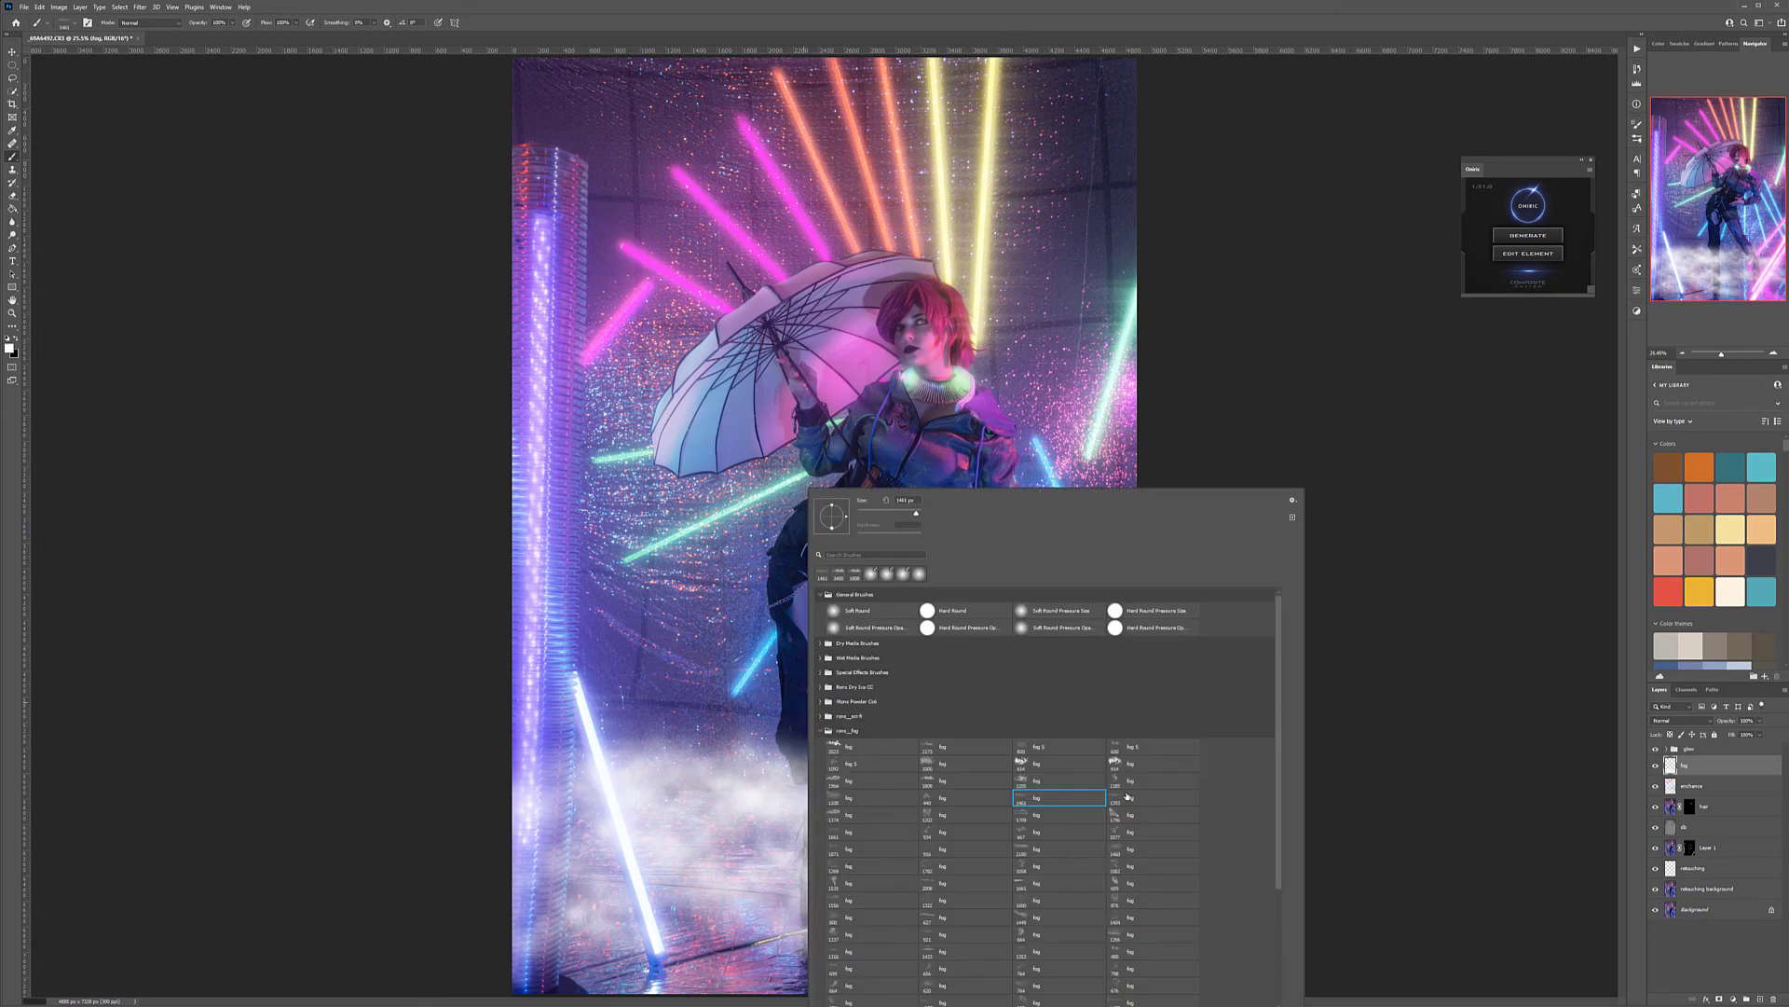
{"action": "left_click", "coordinate": [1112, 847]}
{"action": "left_click", "coordinate": [737, 722]}
{"action": "left_click", "coordinate": [862, 747]}
{"action": "left_click", "coordinate": [704, 746]}
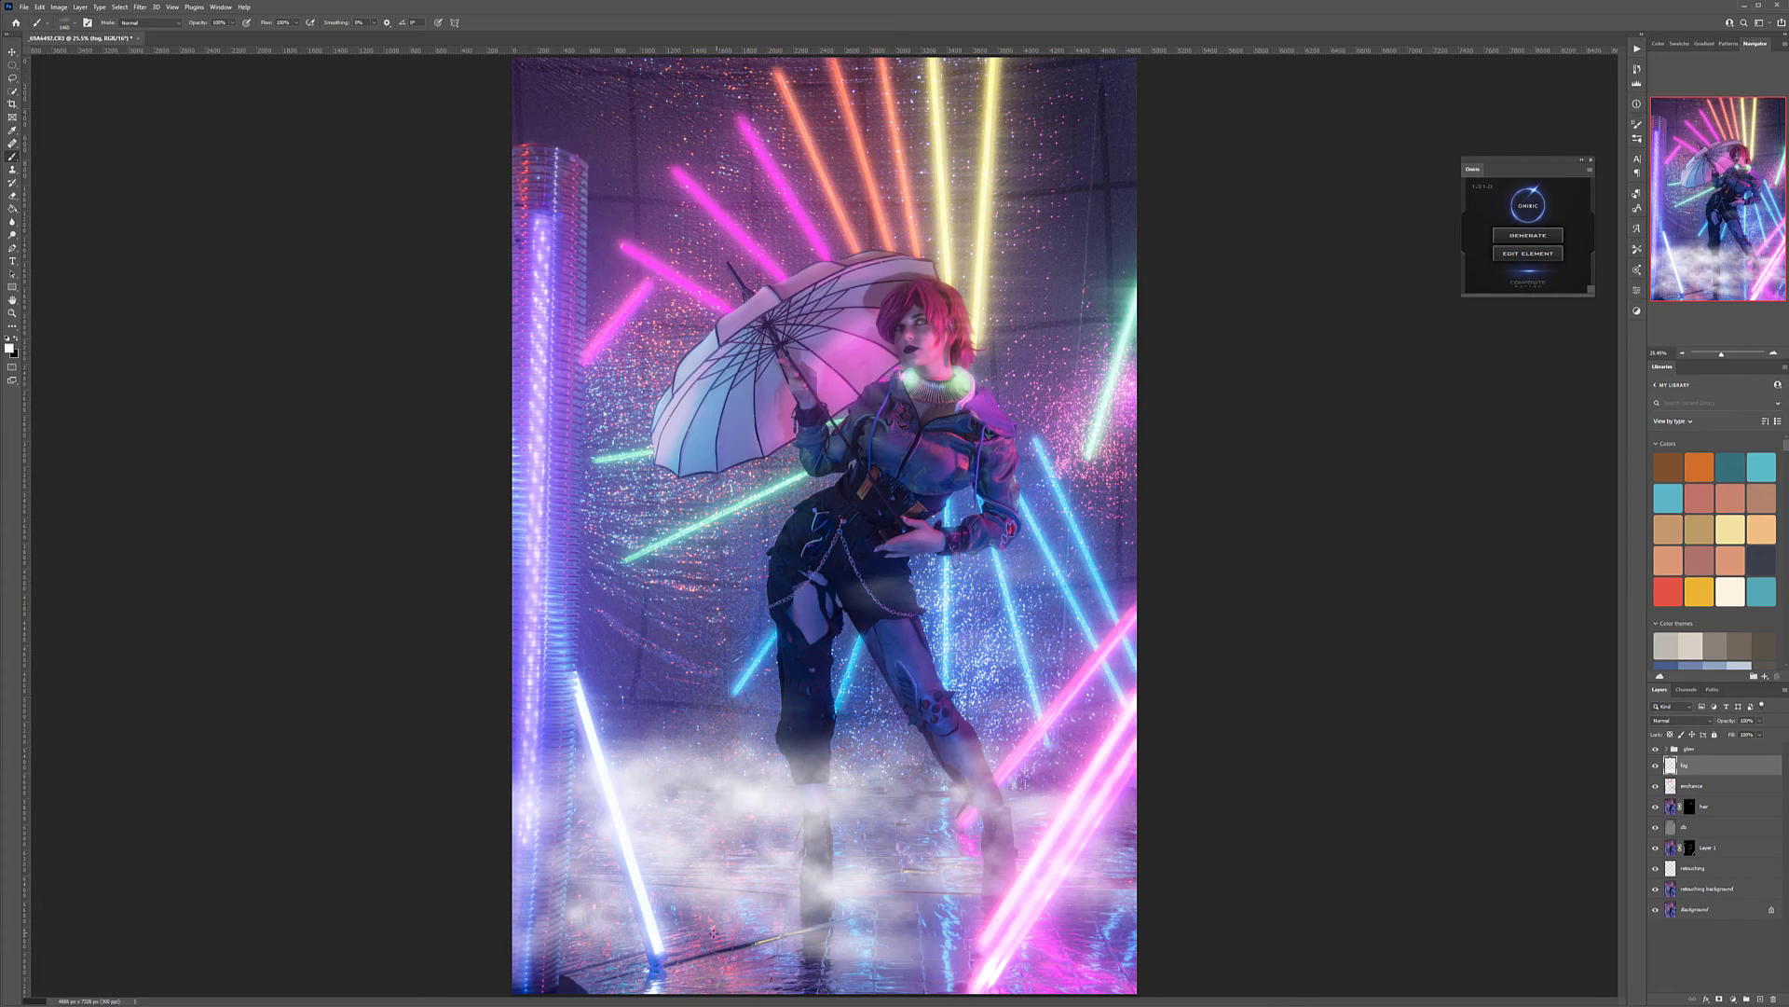
Set the fog layer's blend mode to Soft Light and add a new layer named fog 2 above it
{"action": "left_click", "coordinate": [1687, 721]}
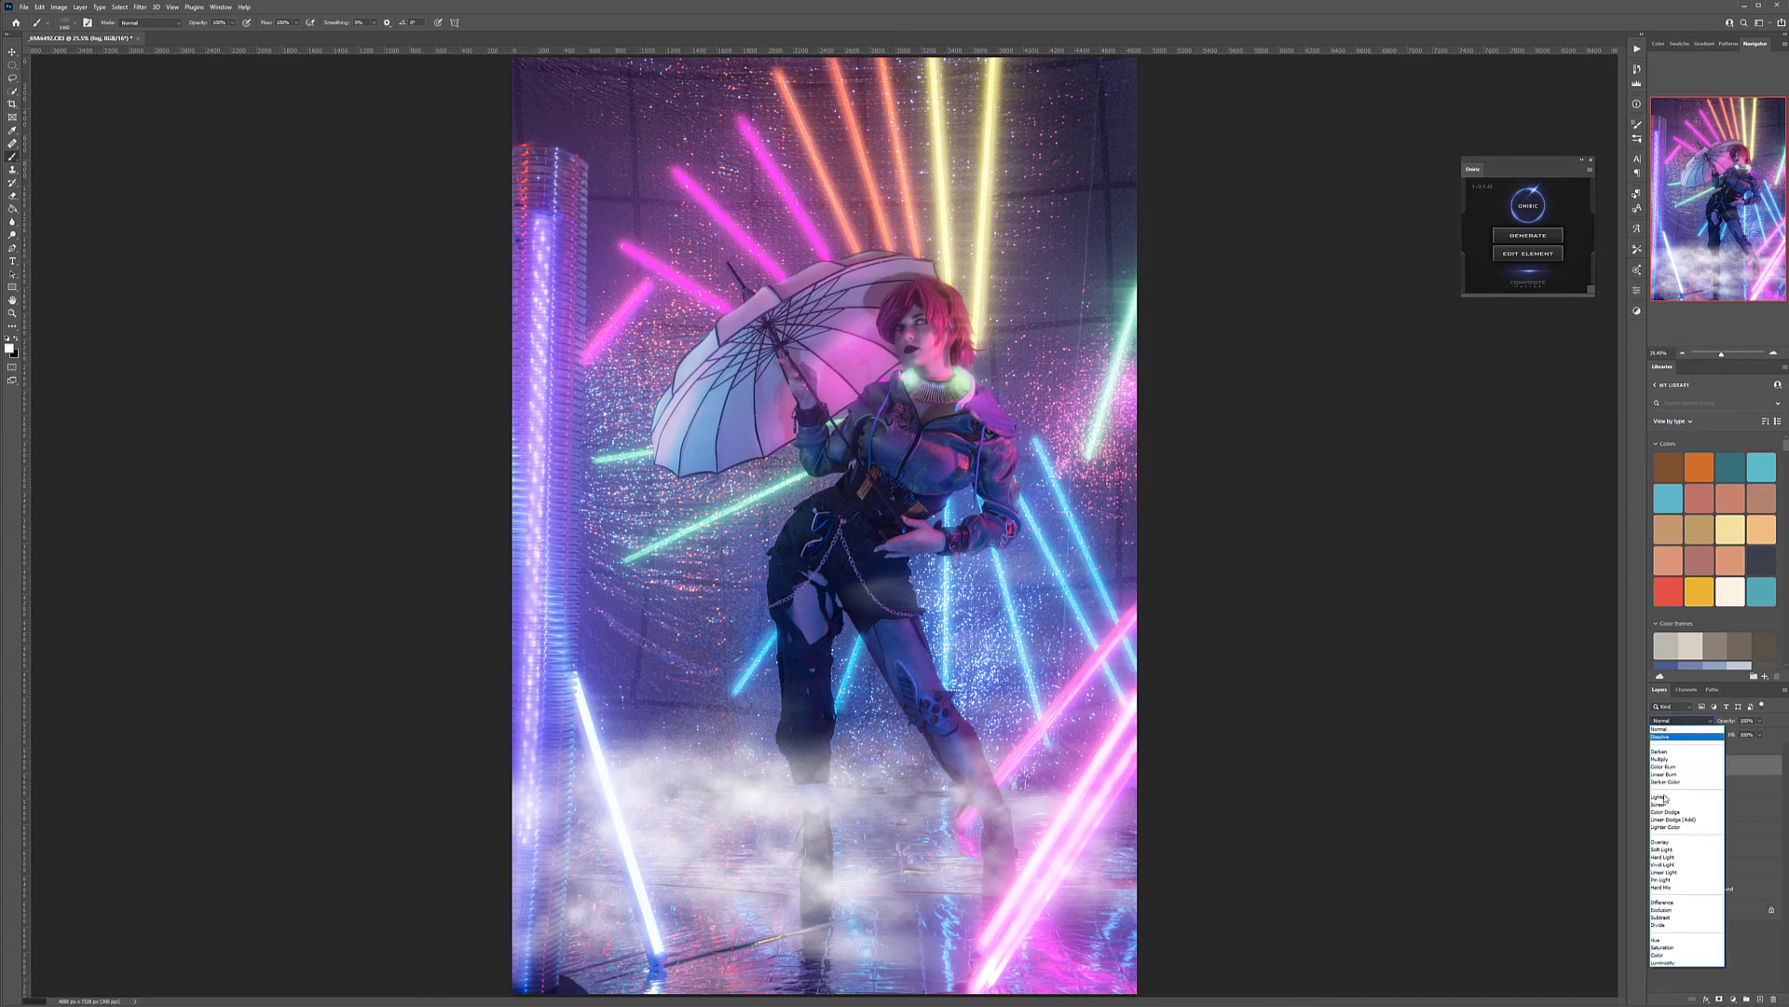
{"action": "left_click", "coordinate": [1661, 744]}
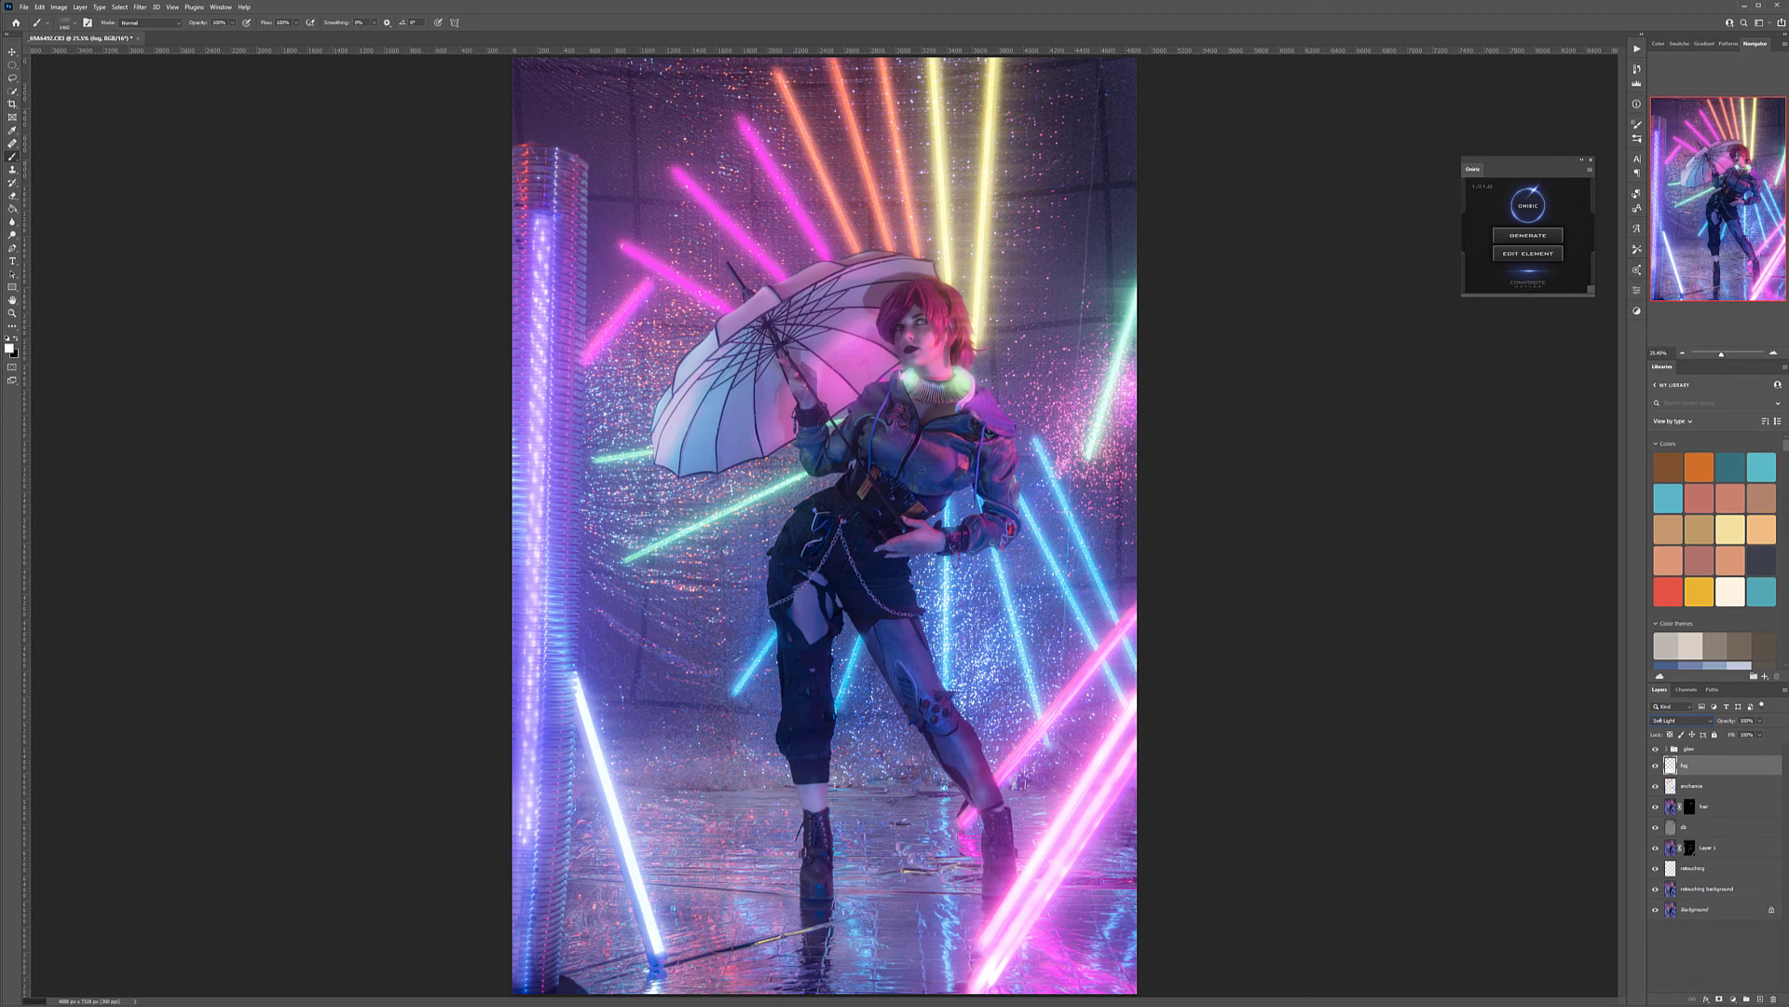
{"action": "left_click", "coordinate": [1759, 1000]}
{"action": "double_click", "coordinate": [1688, 765]}
{"action": "type", "text": "f"}
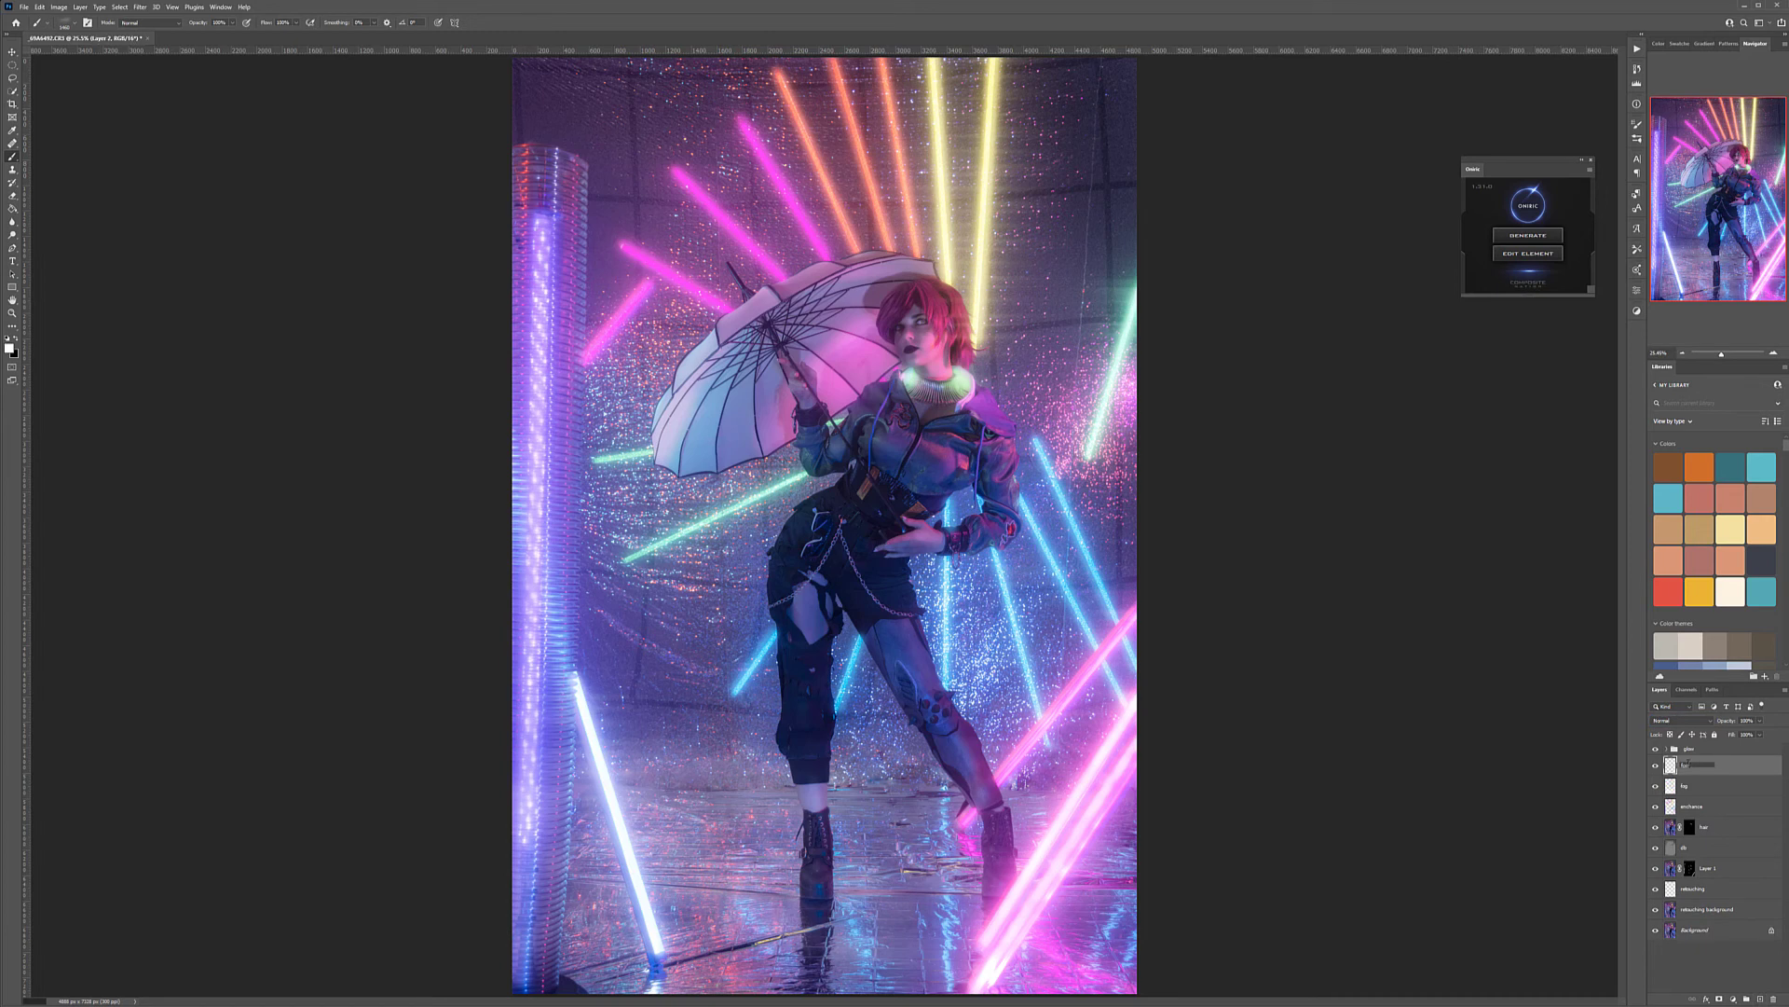
{"action": "key", "text": "Return"}
Stamp soft white fog on the fog 2 layer over the floor, the lower corners and the model's legs
{"action": "left_click_drag", "start_coordinate": [775, 816], "coordinate": [725, 817]}
{"action": "left_click", "coordinate": [958, 873]}
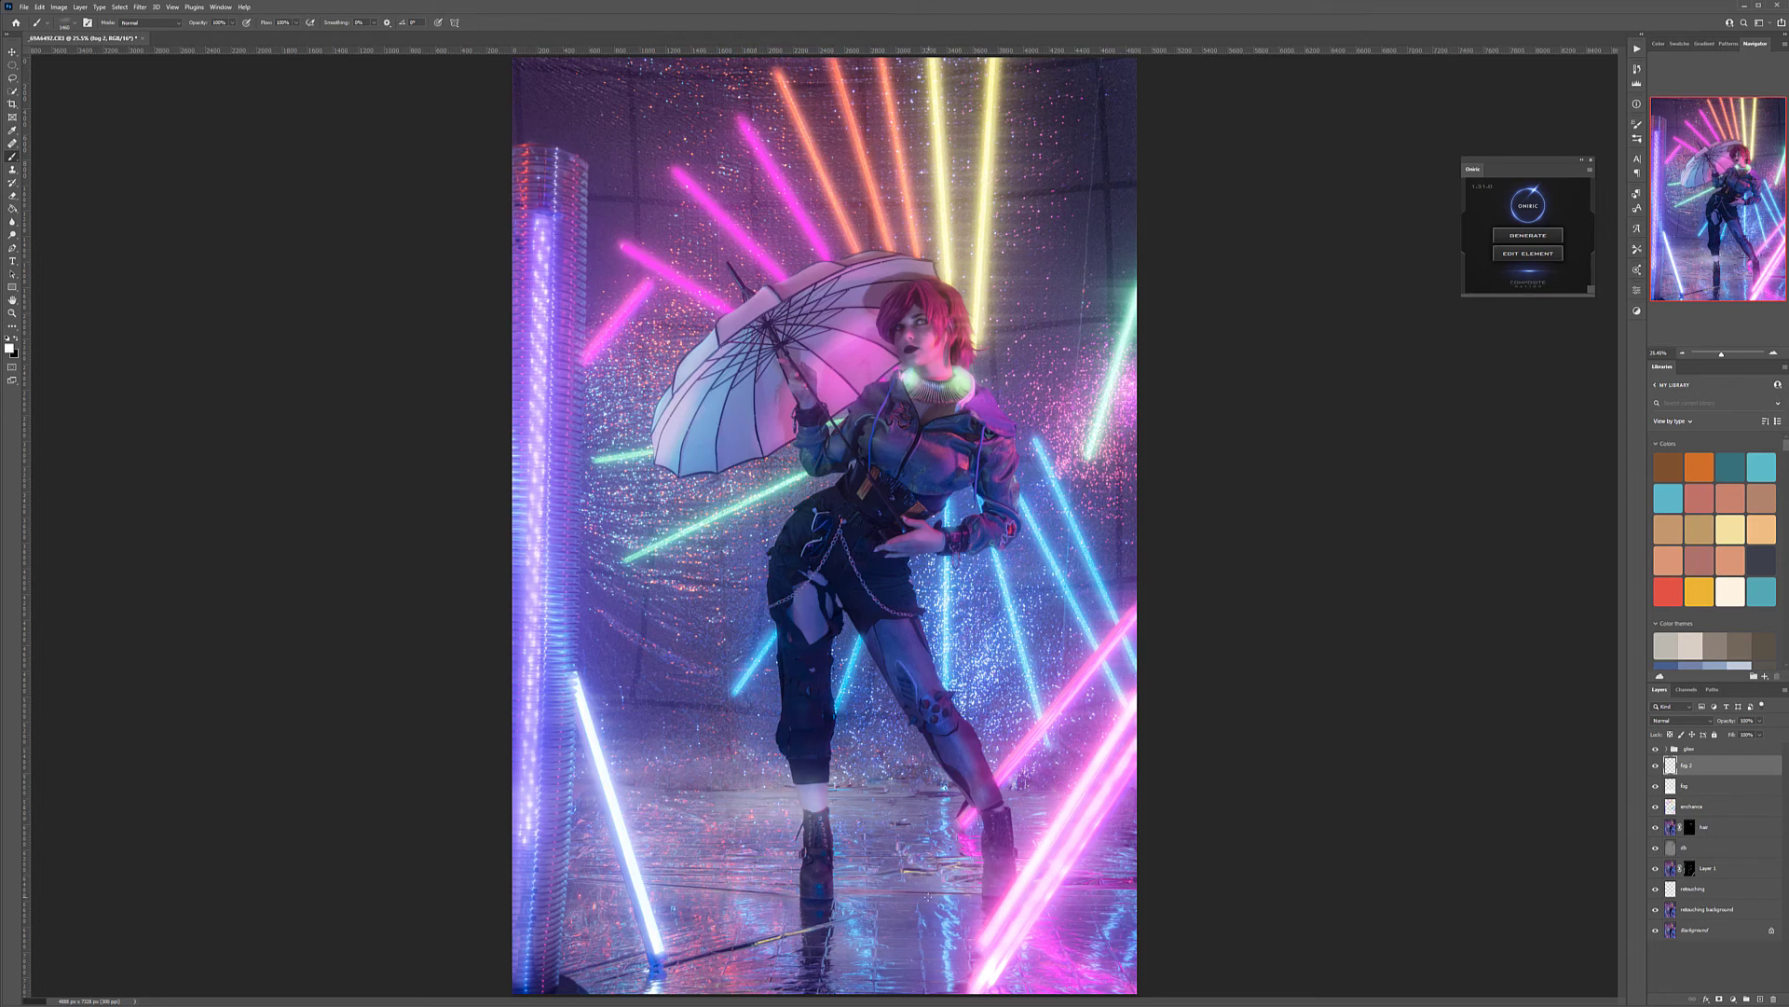
{"action": "left_click", "coordinate": [939, 901]}
{"action": "left_click", "coordinate": [1113, 897]}
{"action": "left_click", "coordinate": [1128, 787]}
{"action": "left_click", "coordinate": [1220, 655]}
{"action": "left_click", "coordinate": [1171, 569]}
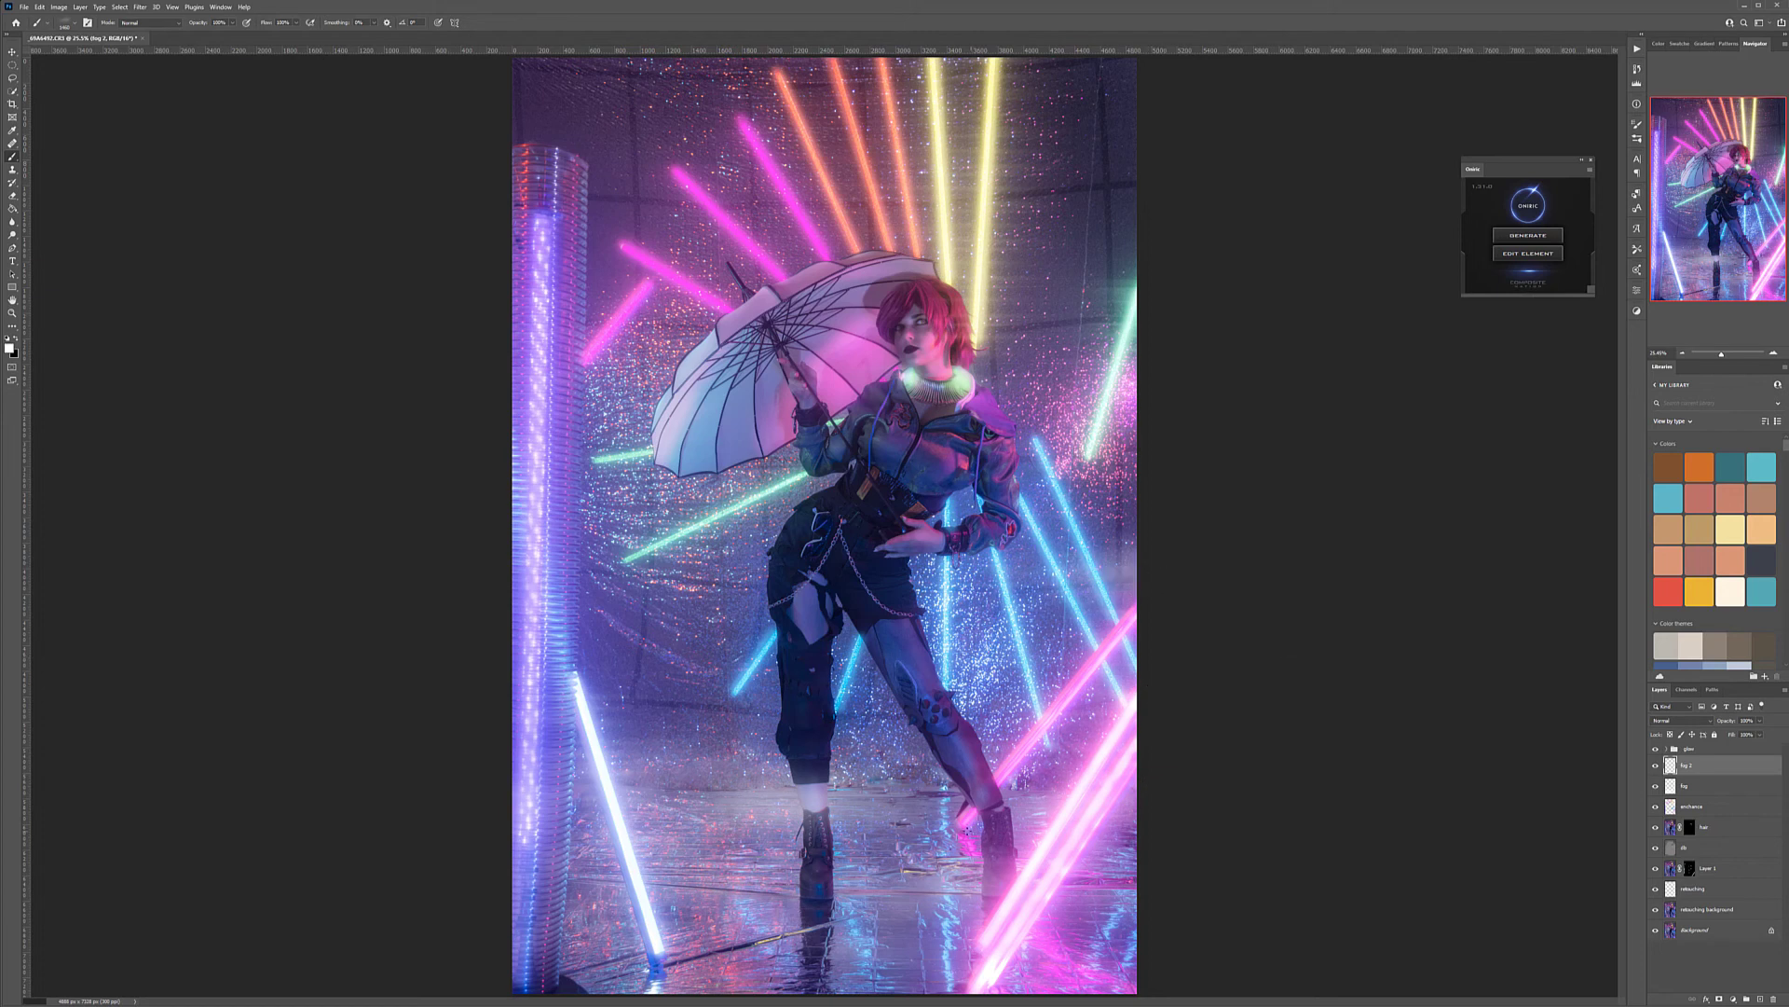
{"action": "left_click", "coordinate": [934, 783]}
{"action": "left_click", "coordinate": [613, 785]}
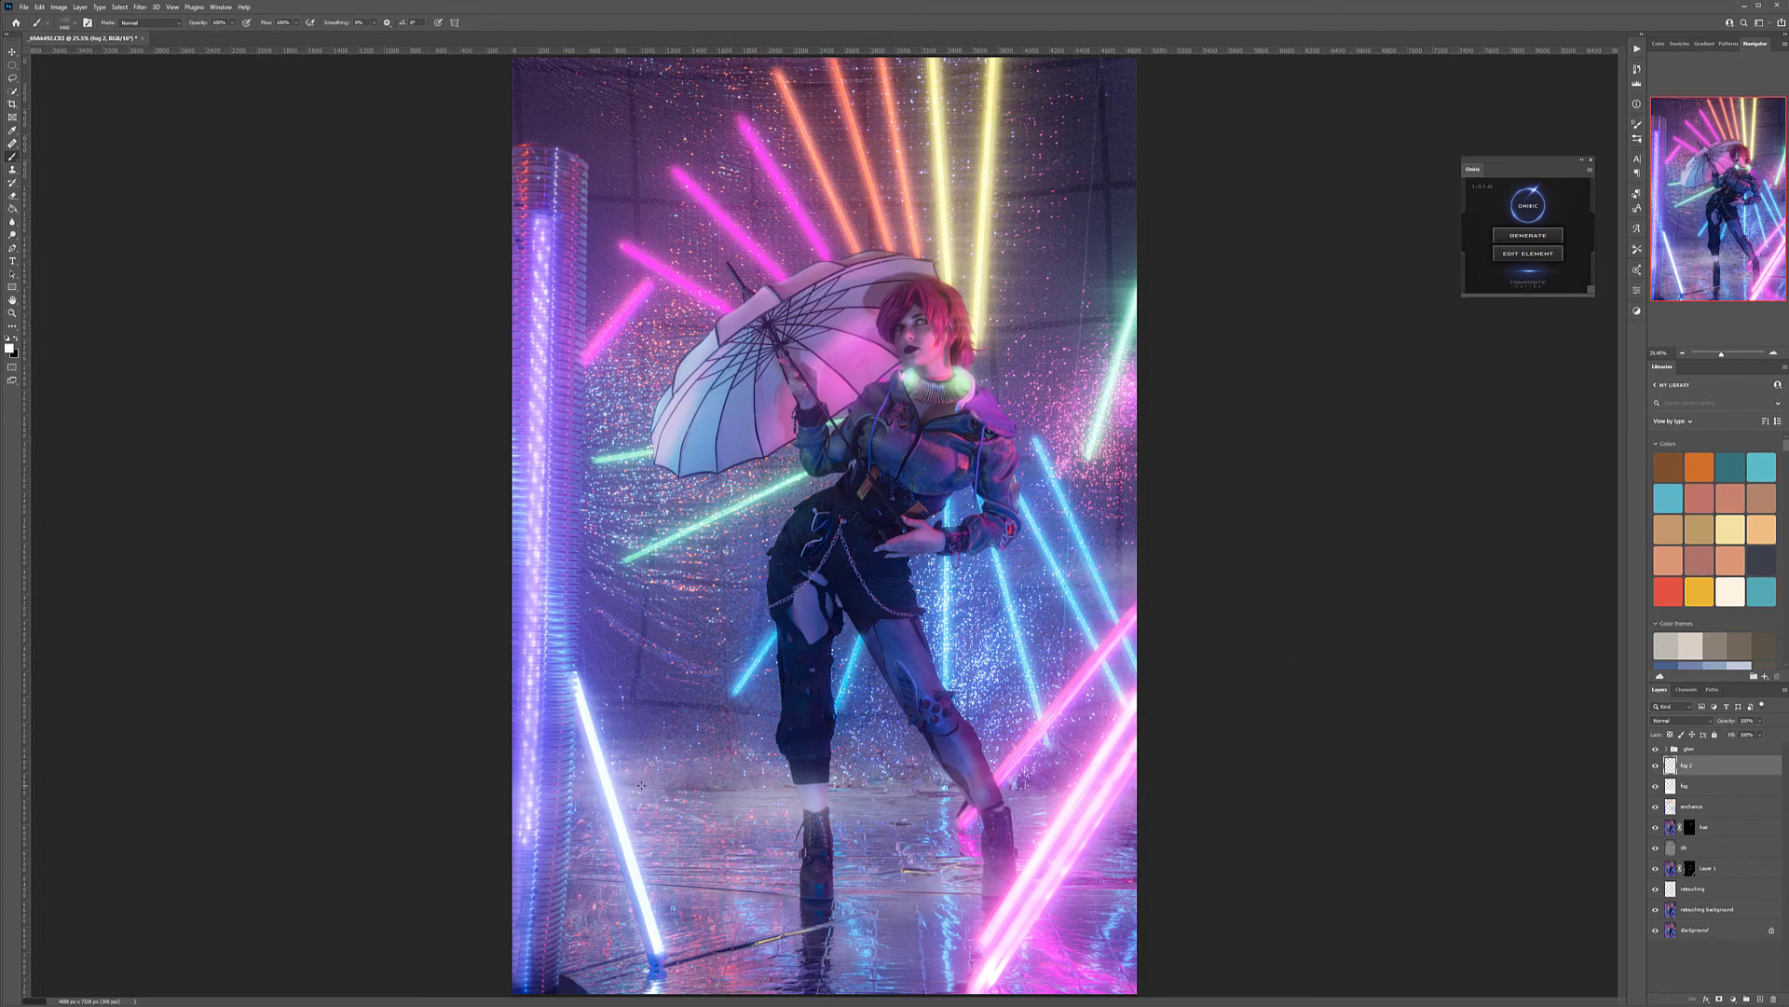
{"action": "left_click", "coordinate": [709, 828]}
{"action": "left_click", "coordinate": [747, 868]}
{"action": "left_click", "coordinate": [792, 888]}
{"action": "left_click", "coordinate": [728, 914]}
{"action": "left_click", "coordinate": [584, 914]}
{"action": "left_click", "coordinate": [616, 876]}
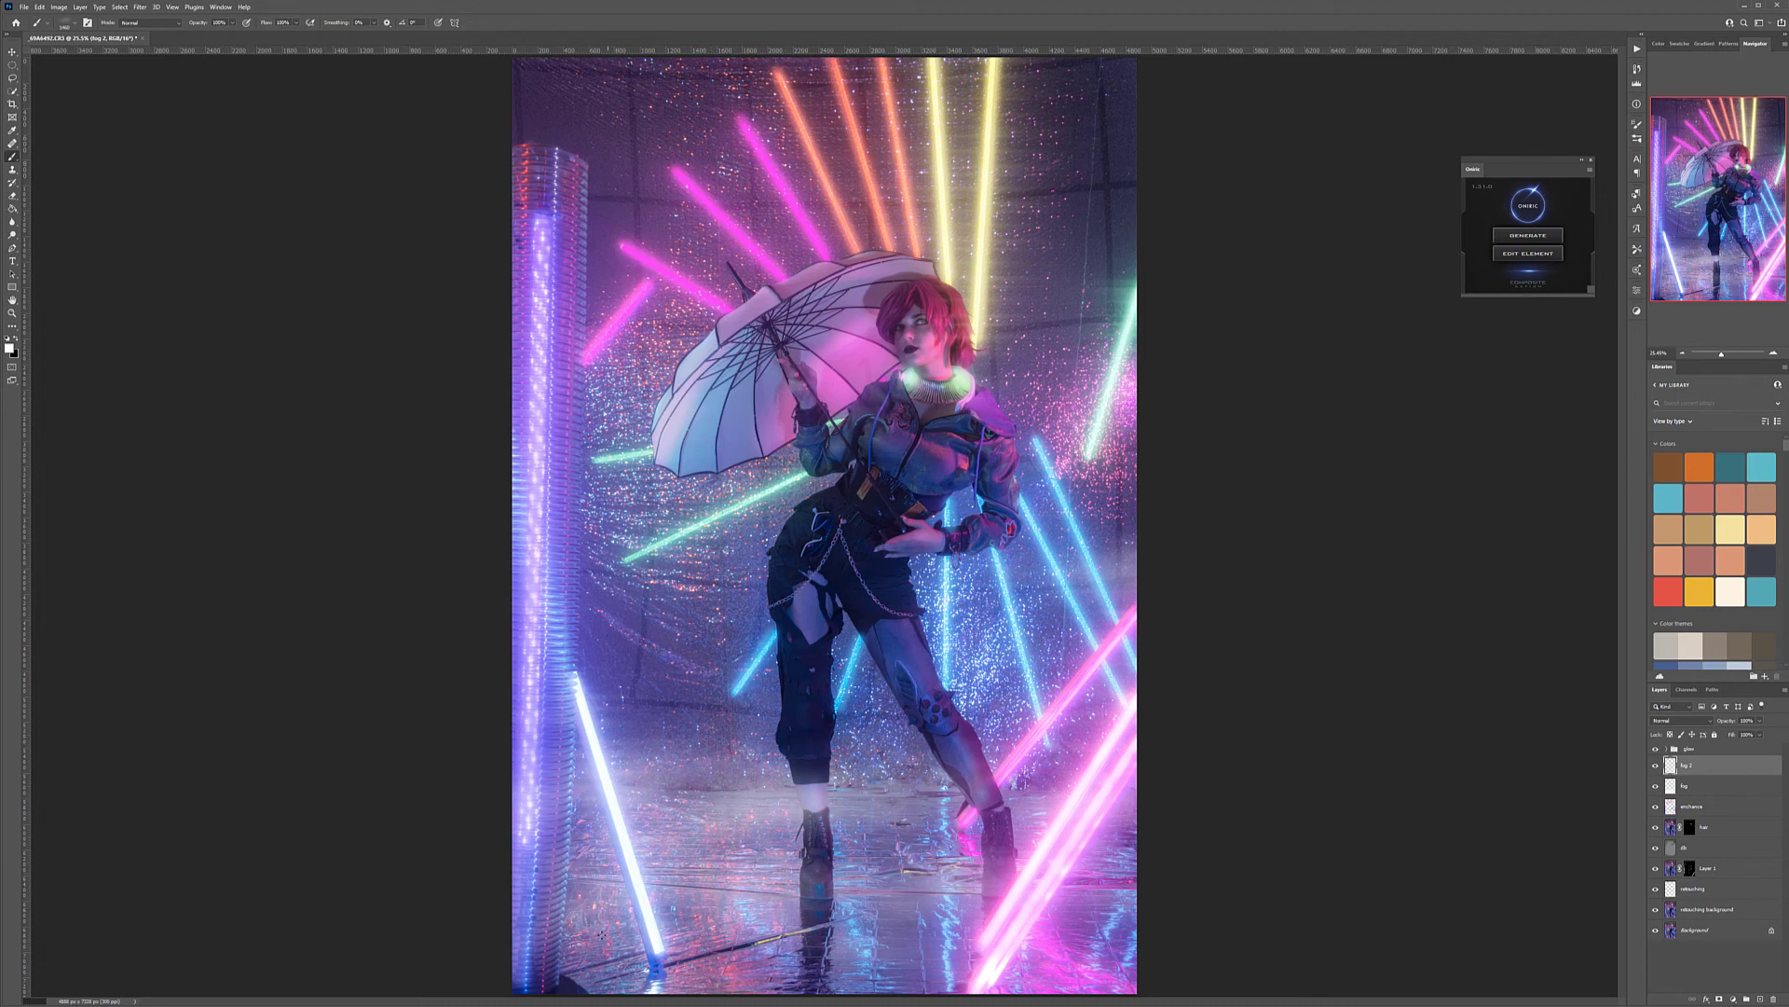
{"action": "left_click", "coordinate": [587, 957]}
{"action": "left_click", "coordinate": [558, 978]}
{"action": "left_click", "coordinate": [557, 978]}
{"action": "left_click", "coordinate": [619, 976]}
{"action": "left_click", "coordinate": [550, 915]}
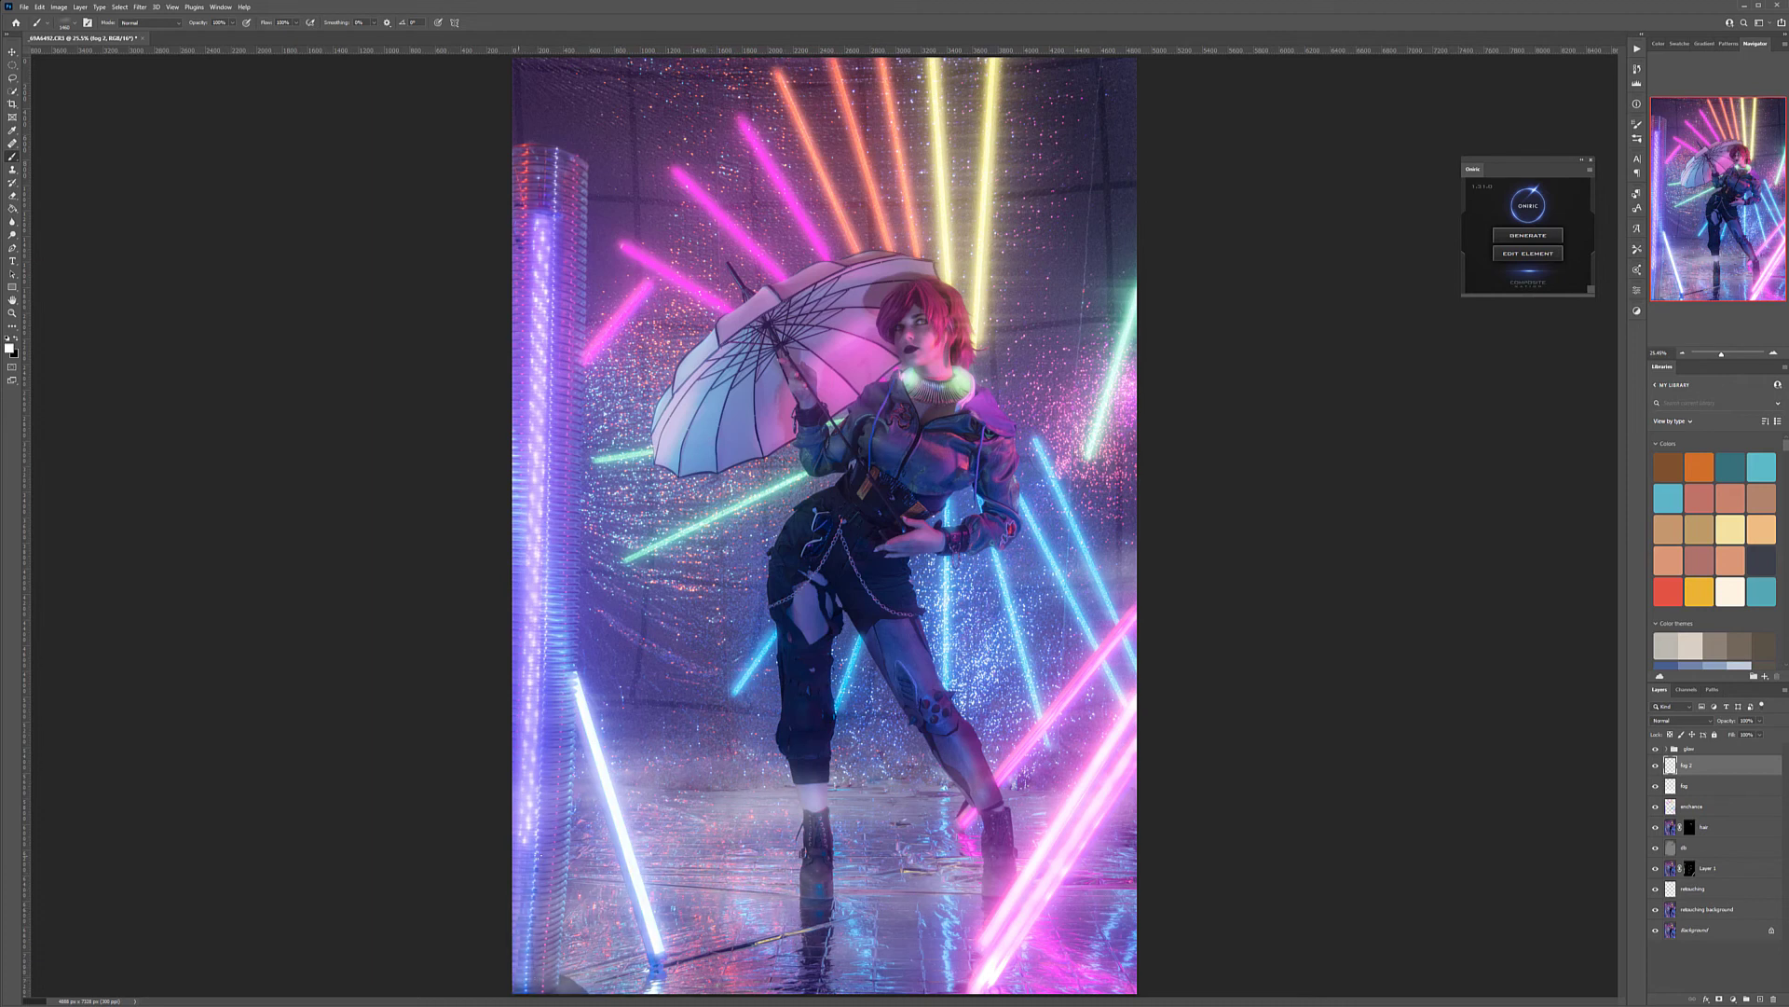
{"action": "left_click", "coordinate": [802, 688]}
{"action": "left_click", "coordinate": [750, 606]}
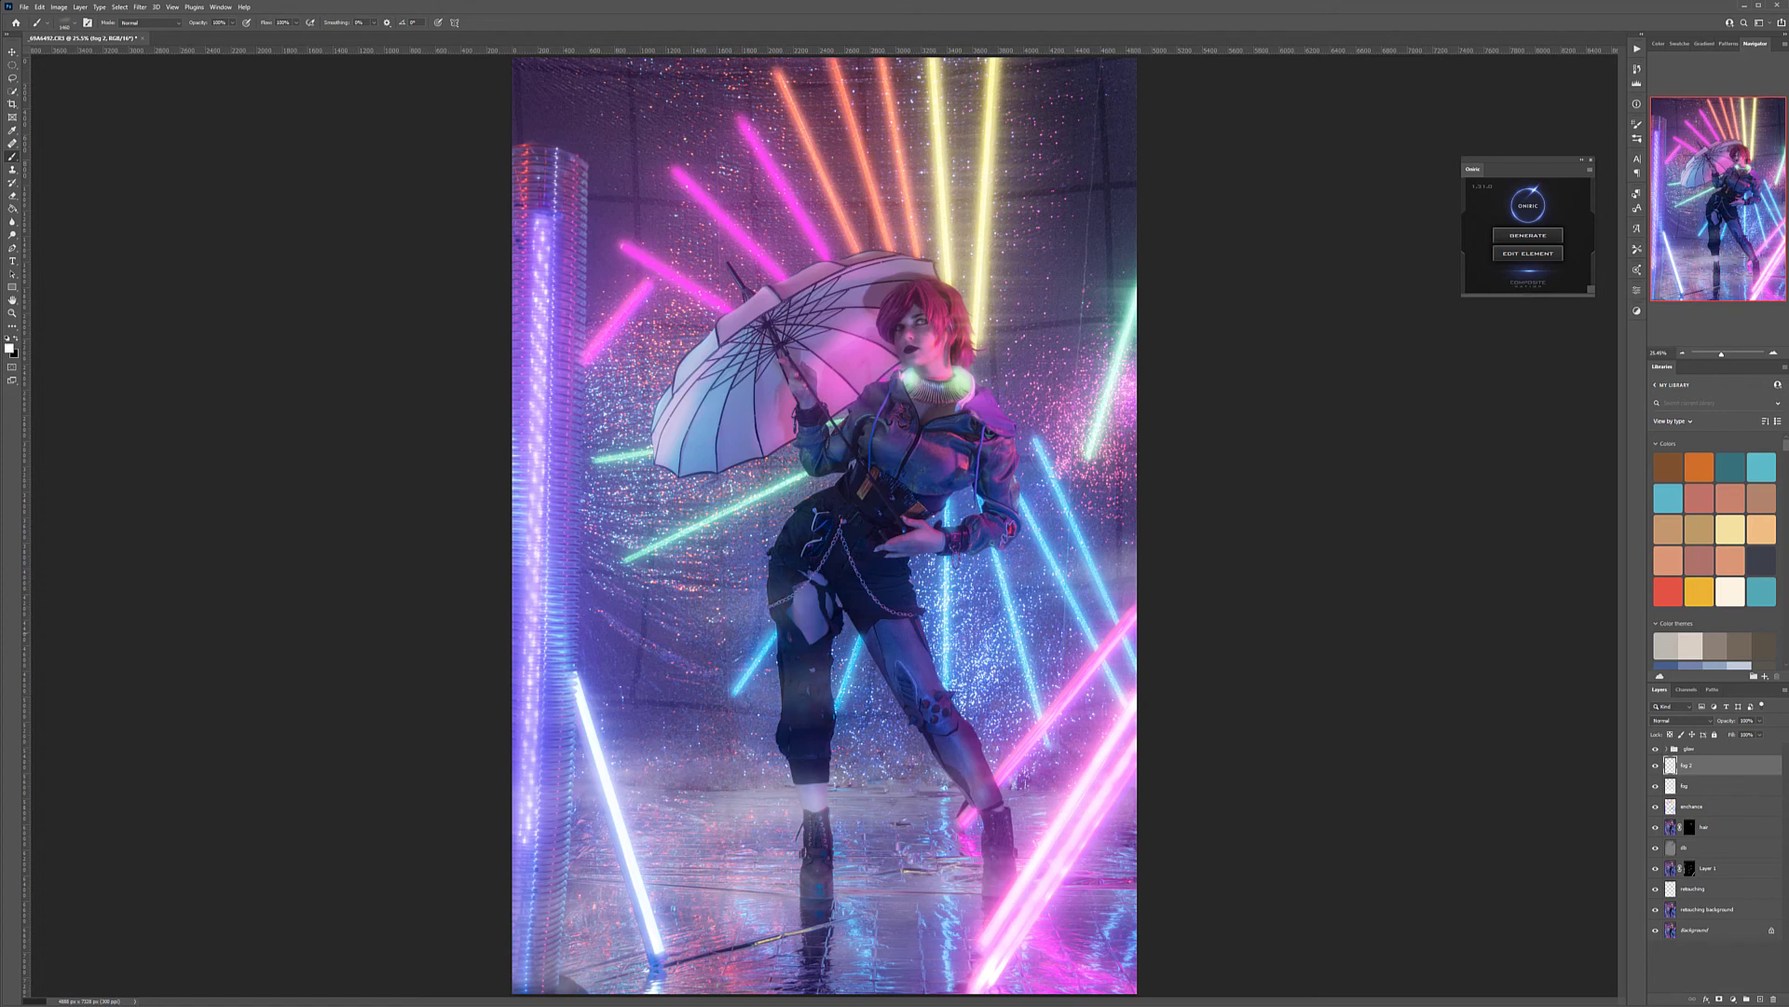
{"action": "left_click", "coordinate": [1021, 908]}
{"action": "left_click", "coordinate": [1119, 936]}
{"action": "left_click", "coordinate": [1123, 945]}
{"action": "left_click", "coordinate": [1118, 881]}
{"action": "left_click", "coordinate": [1013, 919]}
{"action": "left_click", "coordinate": [934, 913]}
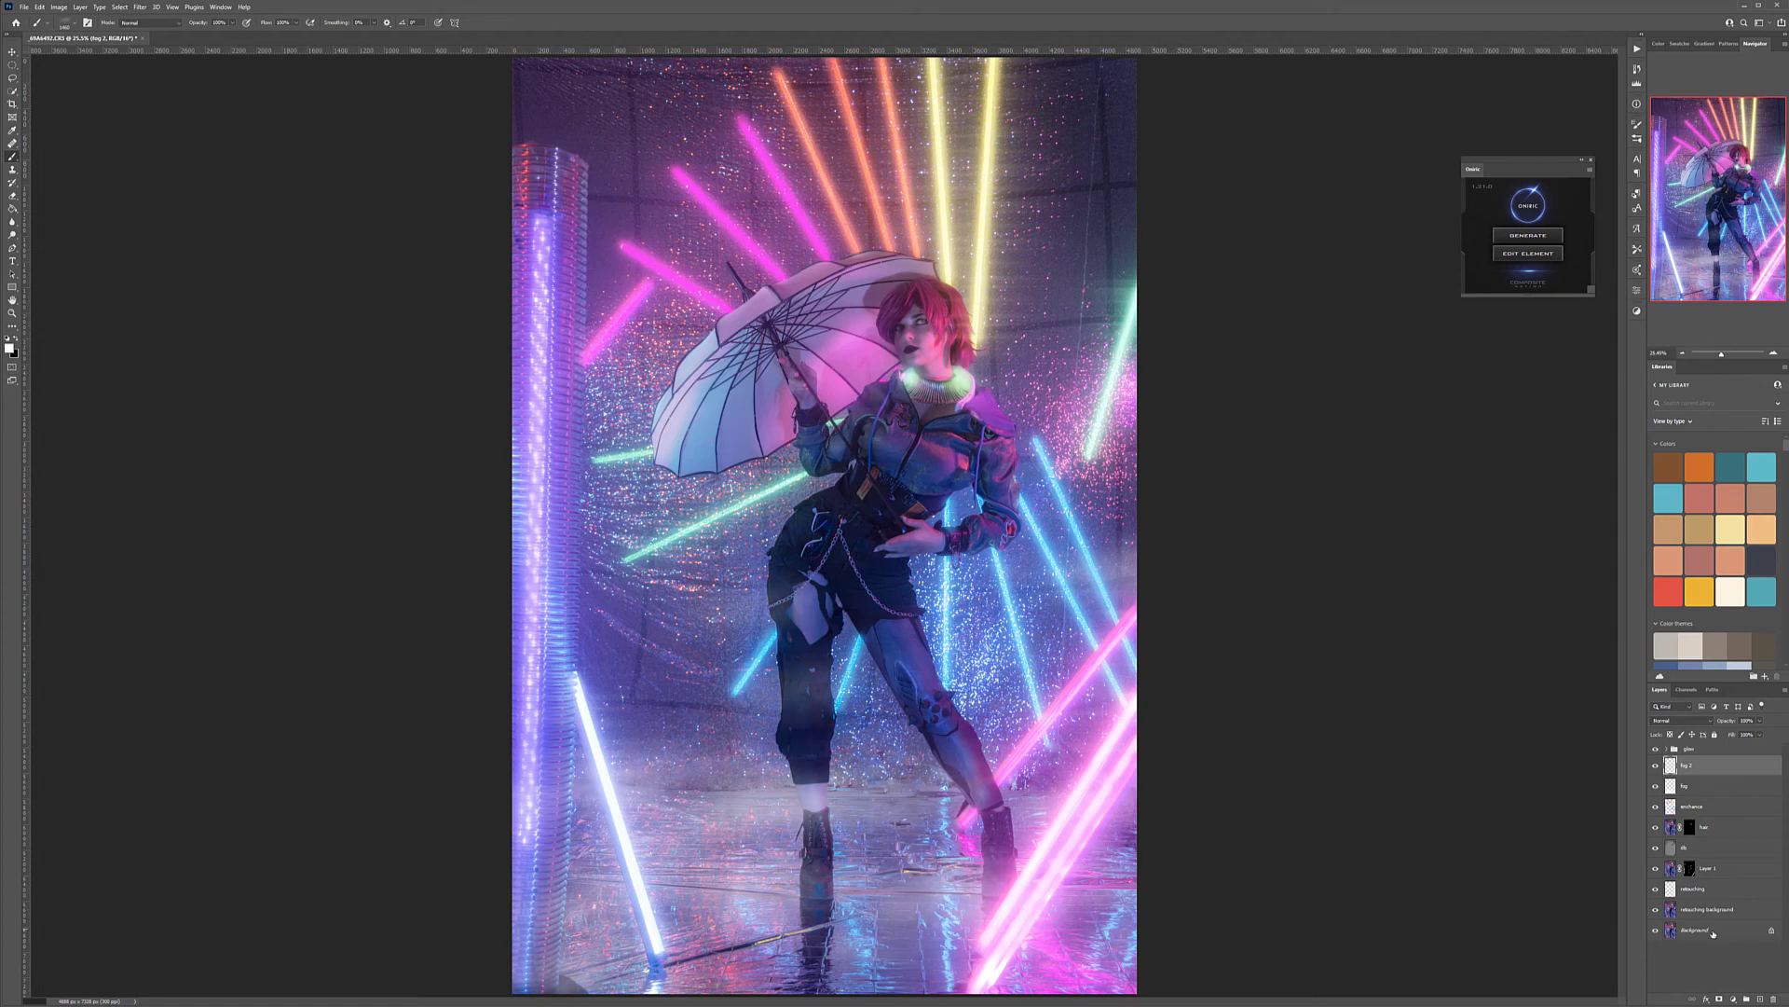
Move both fog layers above the glow group, compare the image with and without each, and switch to the Move tool
{"action": "mouse_move", "coordinate": [1722, 764]}
{"action": "left_mouse_down"}
{"action": "mouse_move", "coordinate": [1723, 743]}
{"action": "mouse_move", "coordinate": [1723, 786]}
{"action": "mouse_move", "coordinate": [1713, 766]}
{"action": "left_mouse_up"}
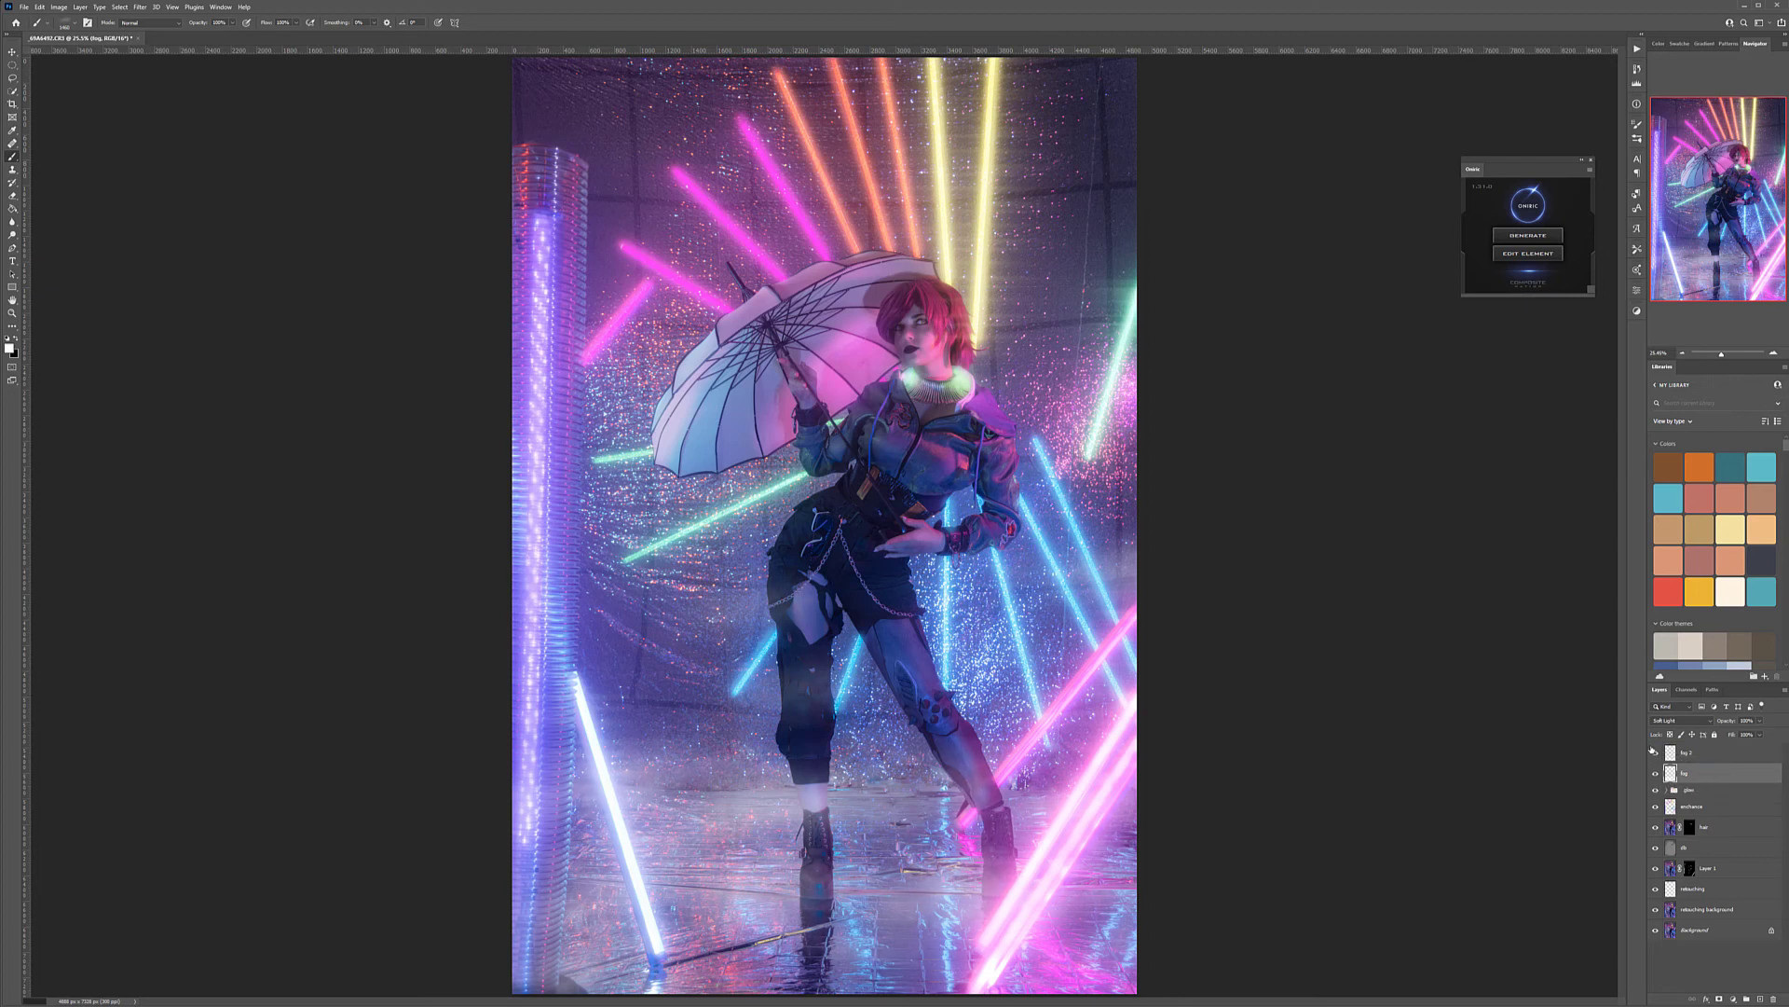
{"action": "left_click", "coordinate": [1656, 773]}
{"action": "left_click", "coordinate": [1657, 773]}
{"action": "left_click", "coordinate": [1656, 754]}
{"action": "left_click", "coordinate": [1656, 754]}
{"action": "left_click", "coordinate": [1656, 754]}
{"action": "left_click", "coordinate": [1656, 754]}
{"action": "left_click", "coordinate": [12, 52]}
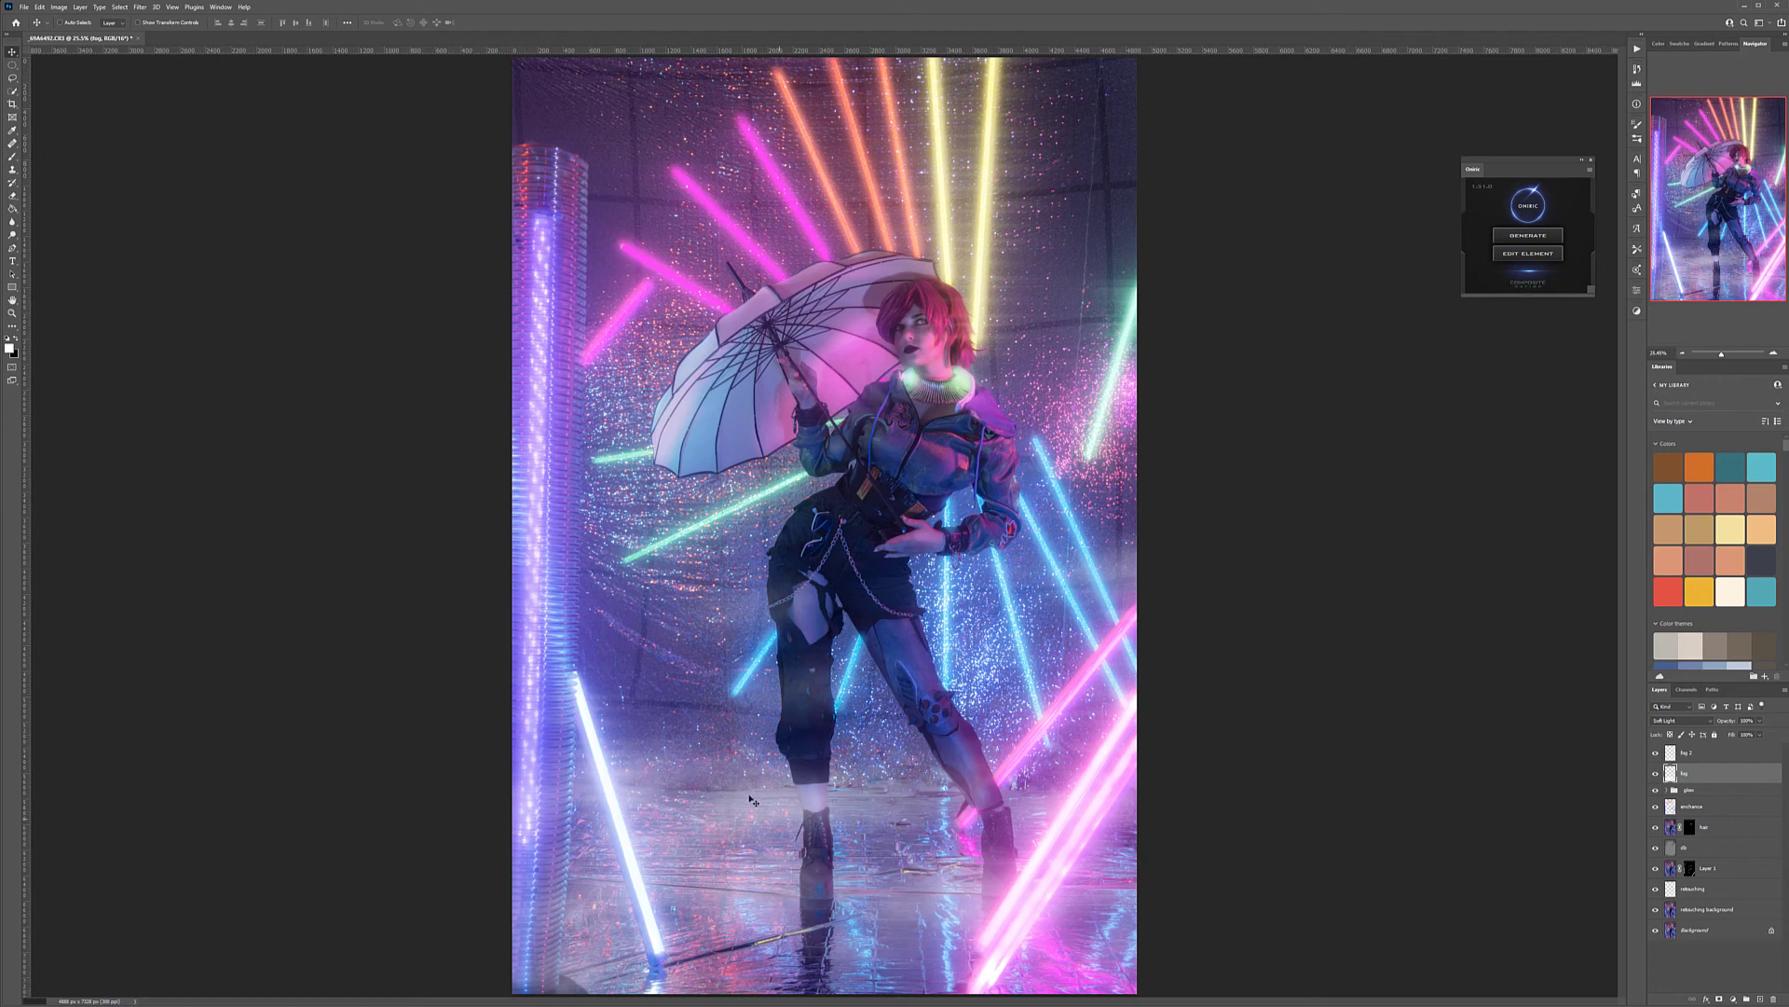
Stamp all visible layers into a new layer named blur above fog 2, and hide it together with the glow group
{"action": "left_click", "coordinate": [1730, 757]}
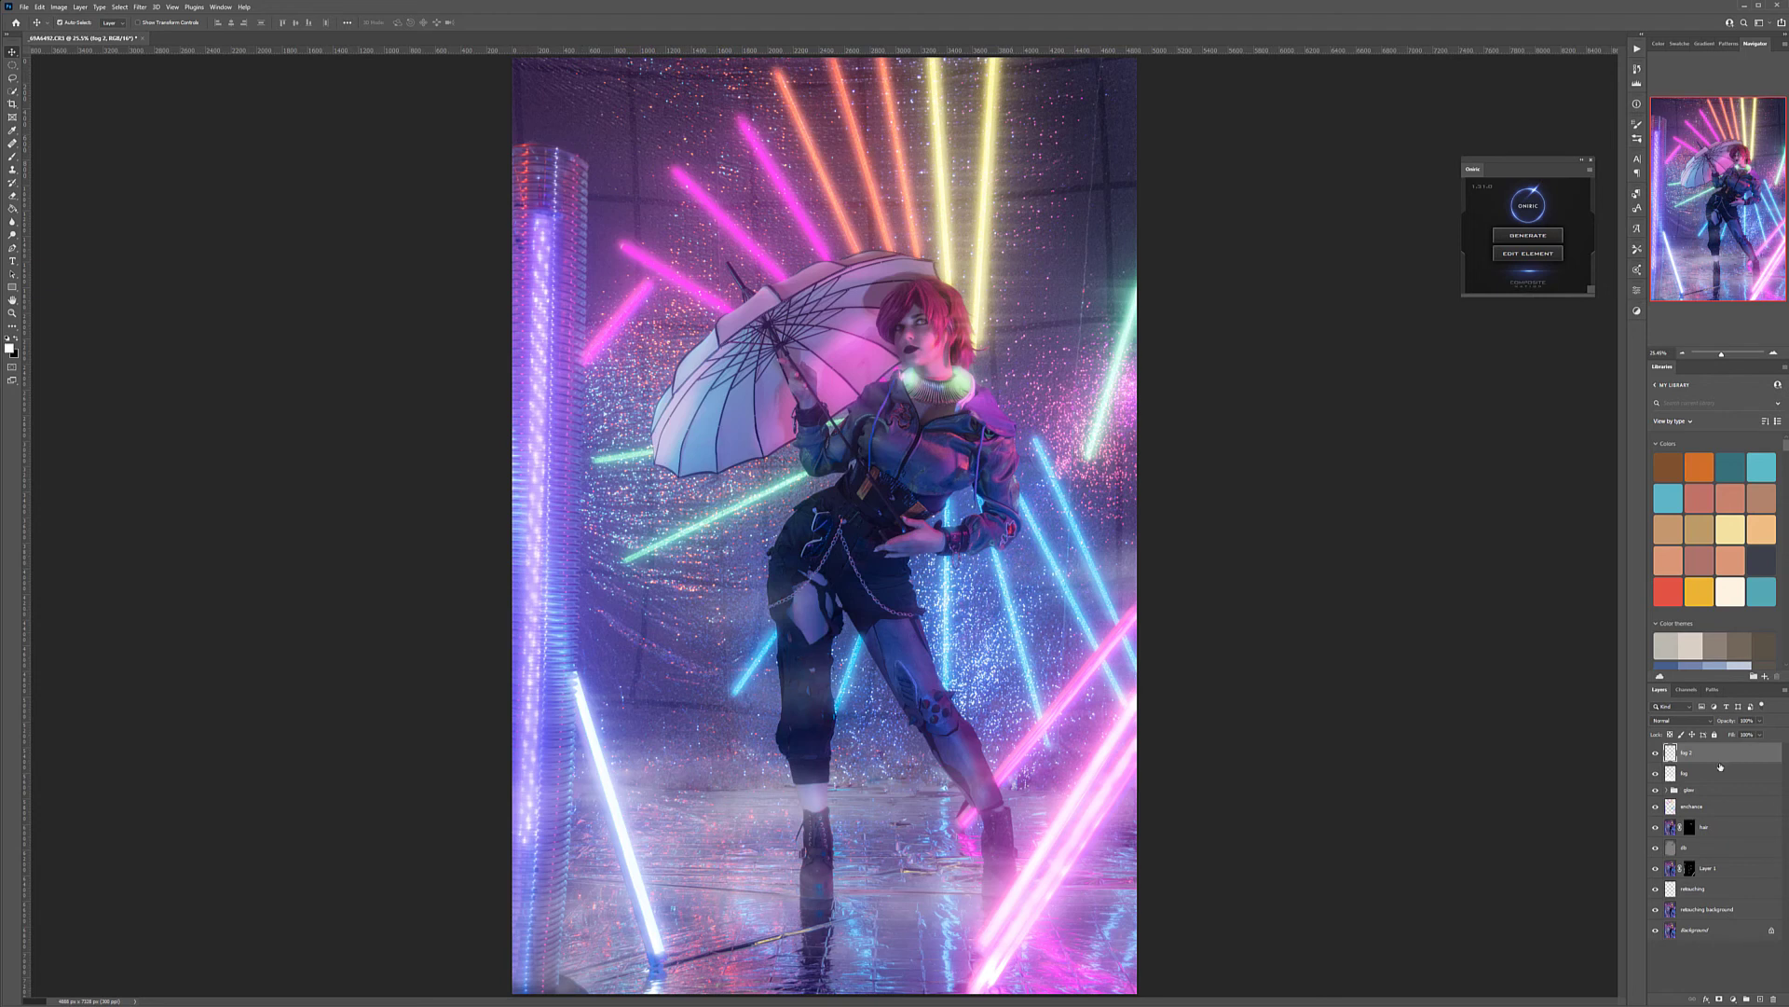
{"action": "key", "text": "ctrl+shift+alt+e"}
{"action": "double_click", "coordinate": [1692, 752]}
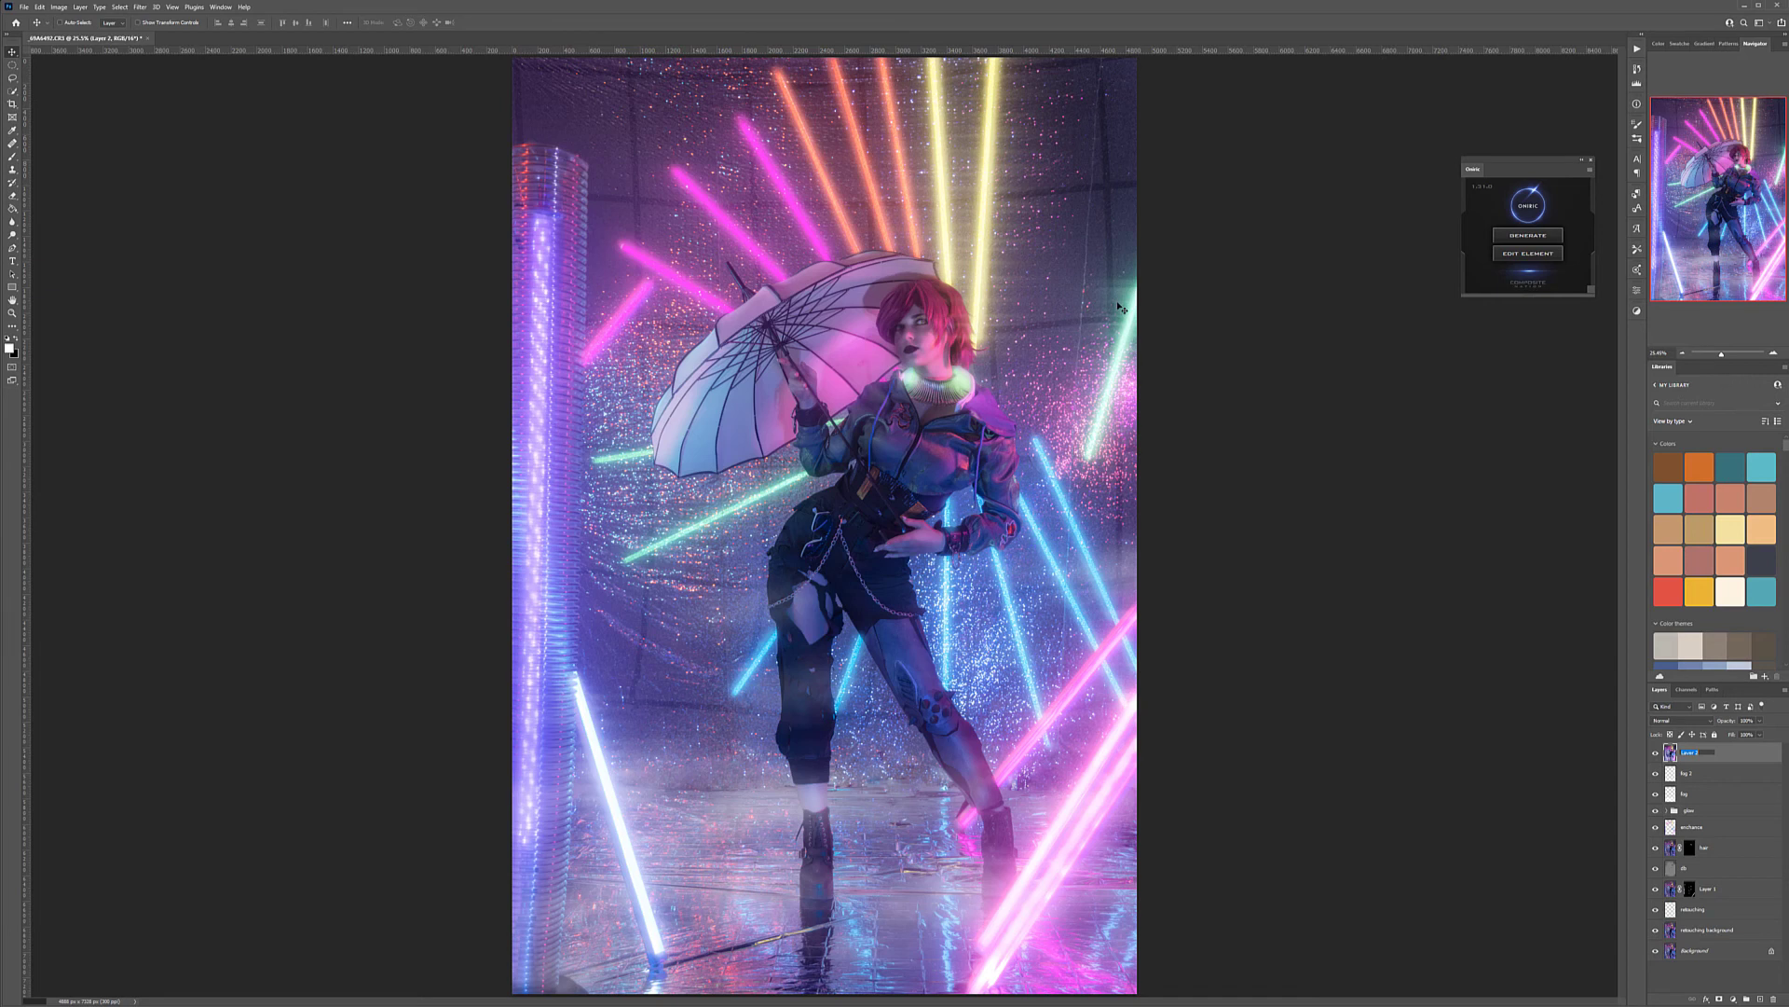
{"action": "left_click", "coordinate": [1764, 815]}
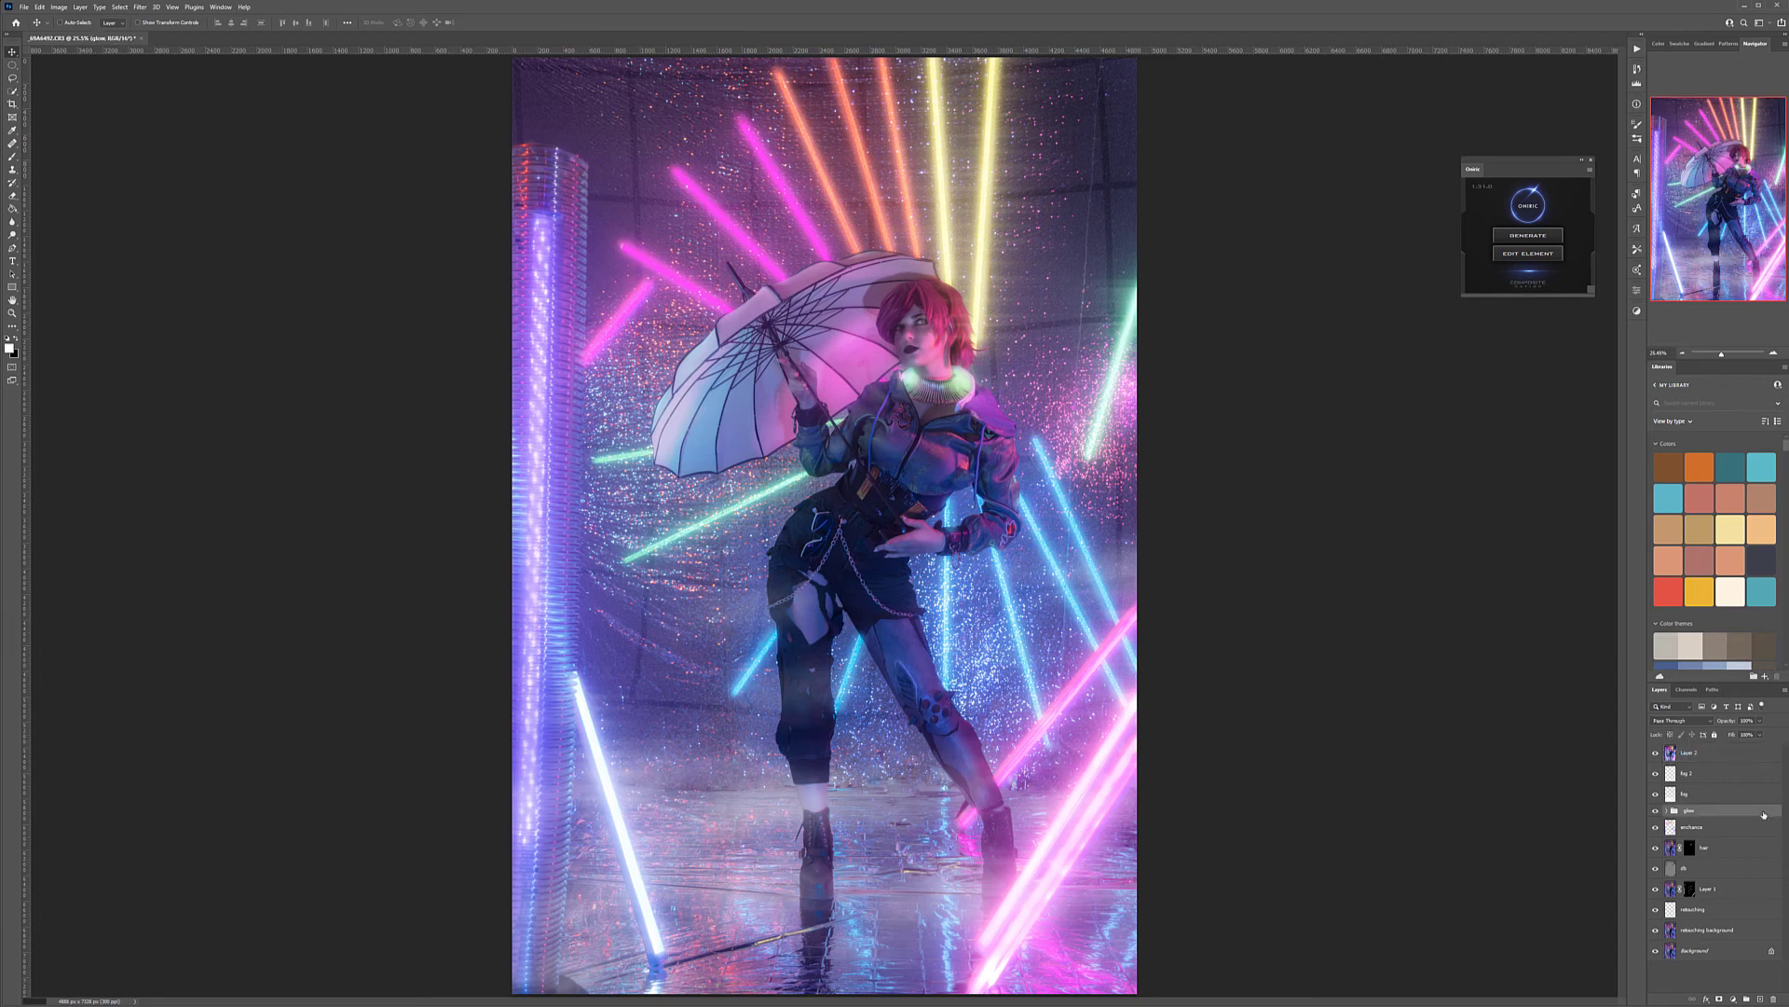
{"action": "left_click", "coordinate": [1707, 755]}
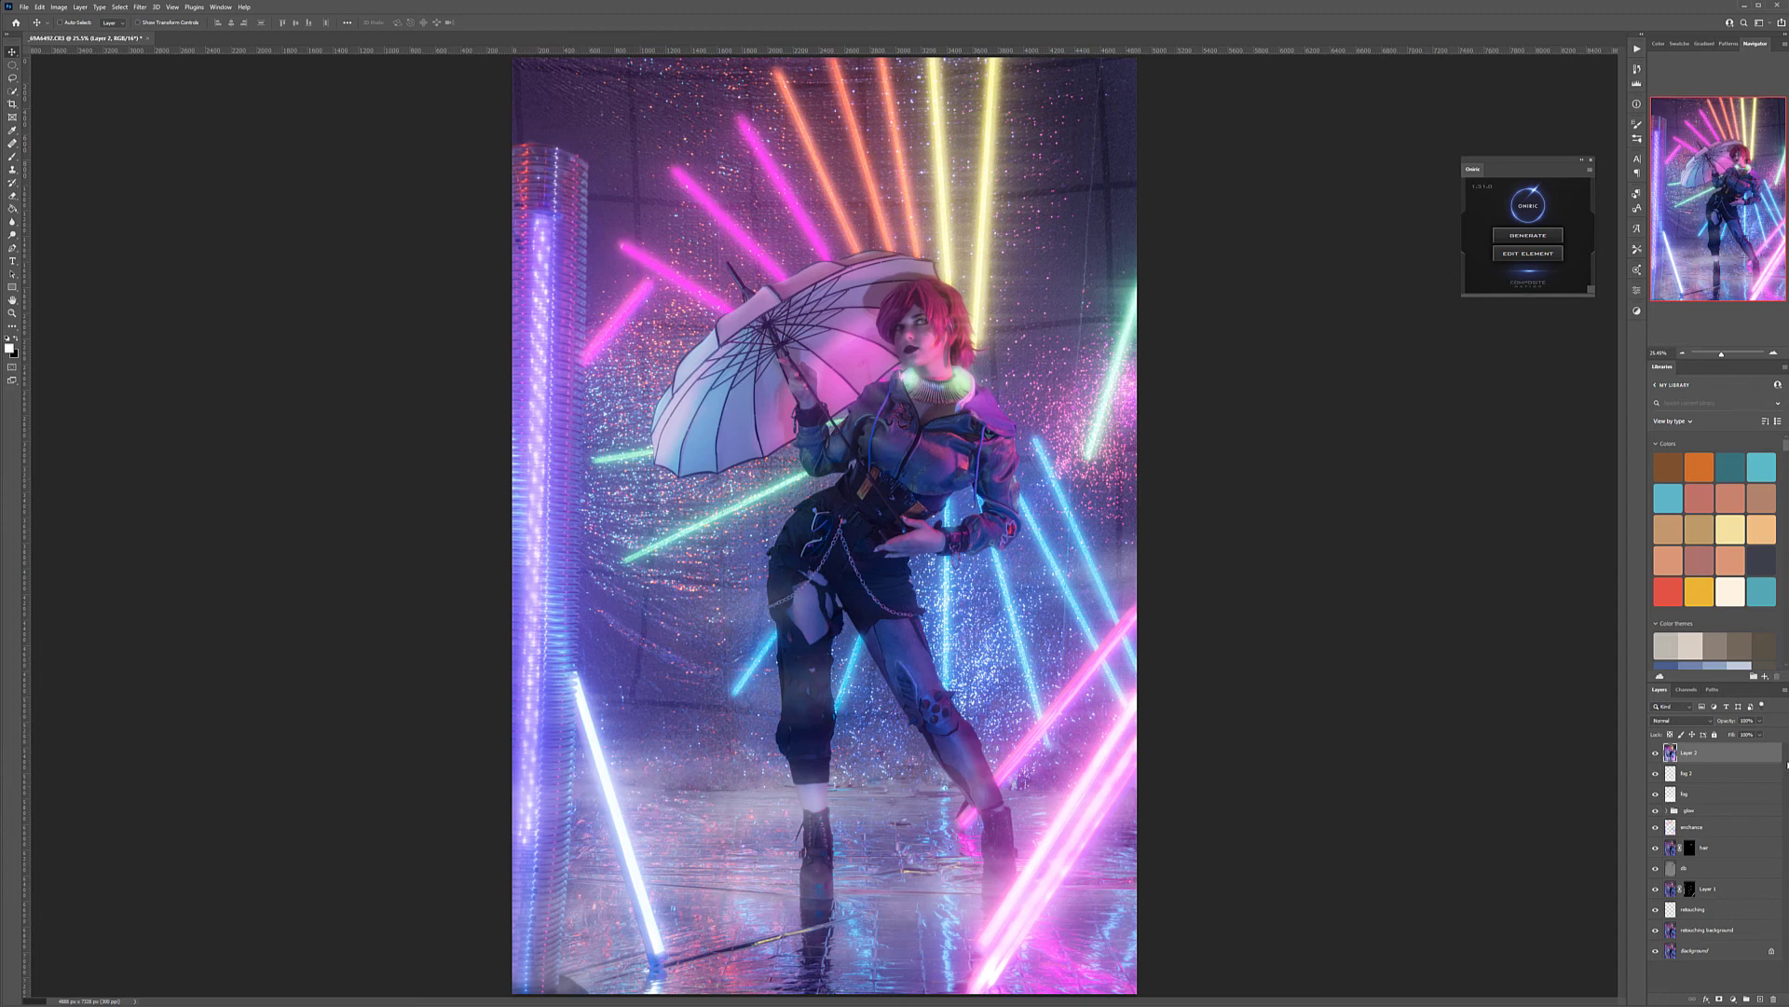
{"action": "double_click", "coordinate": [1690, 755]}
{"action": "key", "text": "Return"}
{"action": "left_click", "coordinate": [1656, 752]}
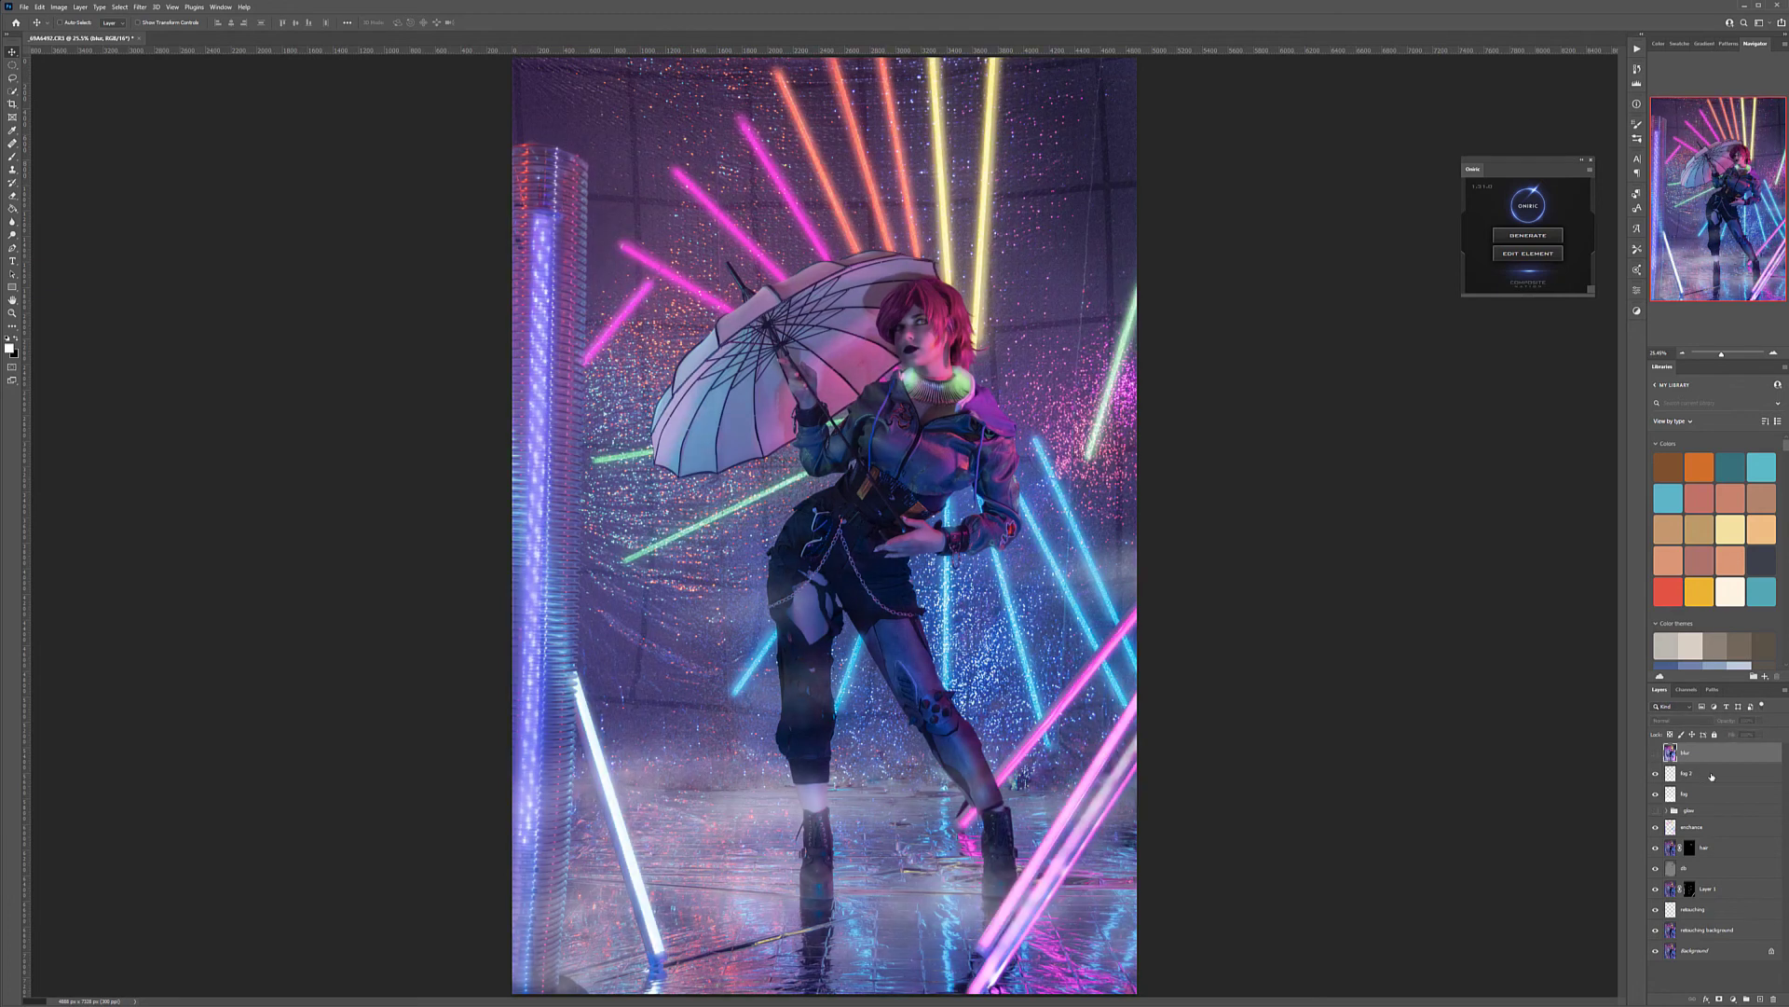
Stamp the visible layers without the glows into a new layer above fog 2 and name it blur without
{"action": "left_click", "coordinate": [1712, 775]}
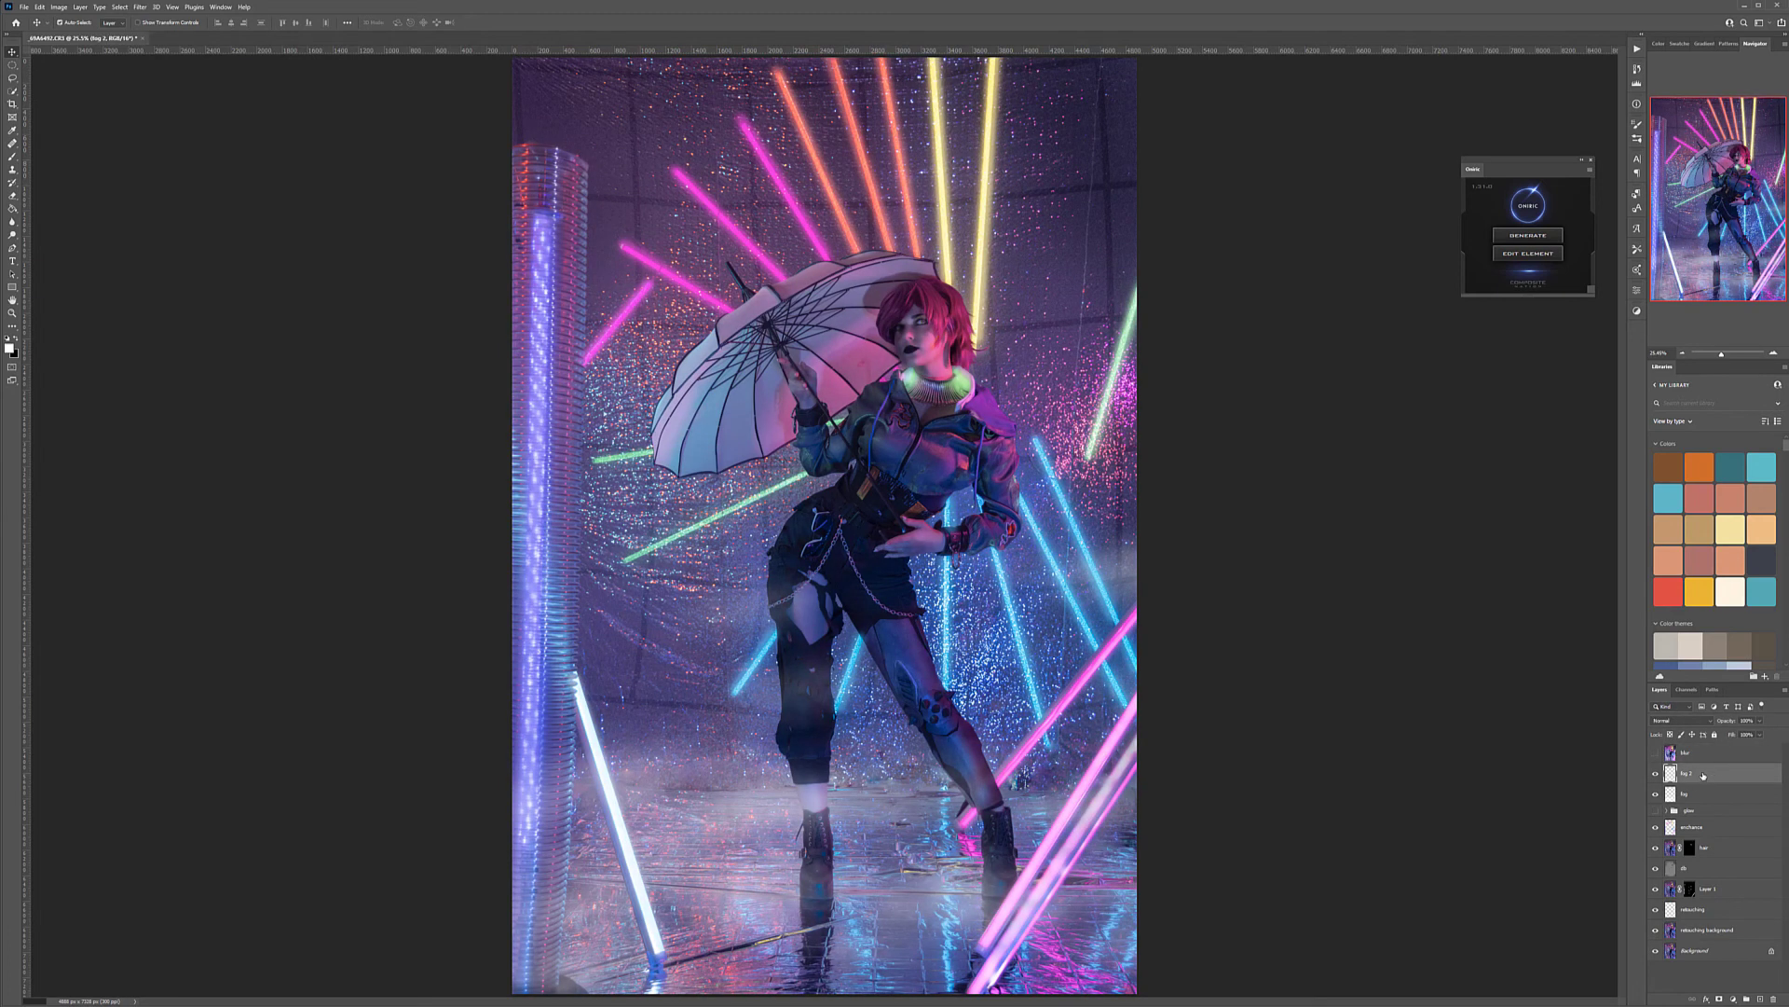
{"action": "key", "text": "ctrl+shift+alt+e"}
{"action": "double_click", "coordinate": [1691, 773]}
{"action": "type", "text": "sh"}
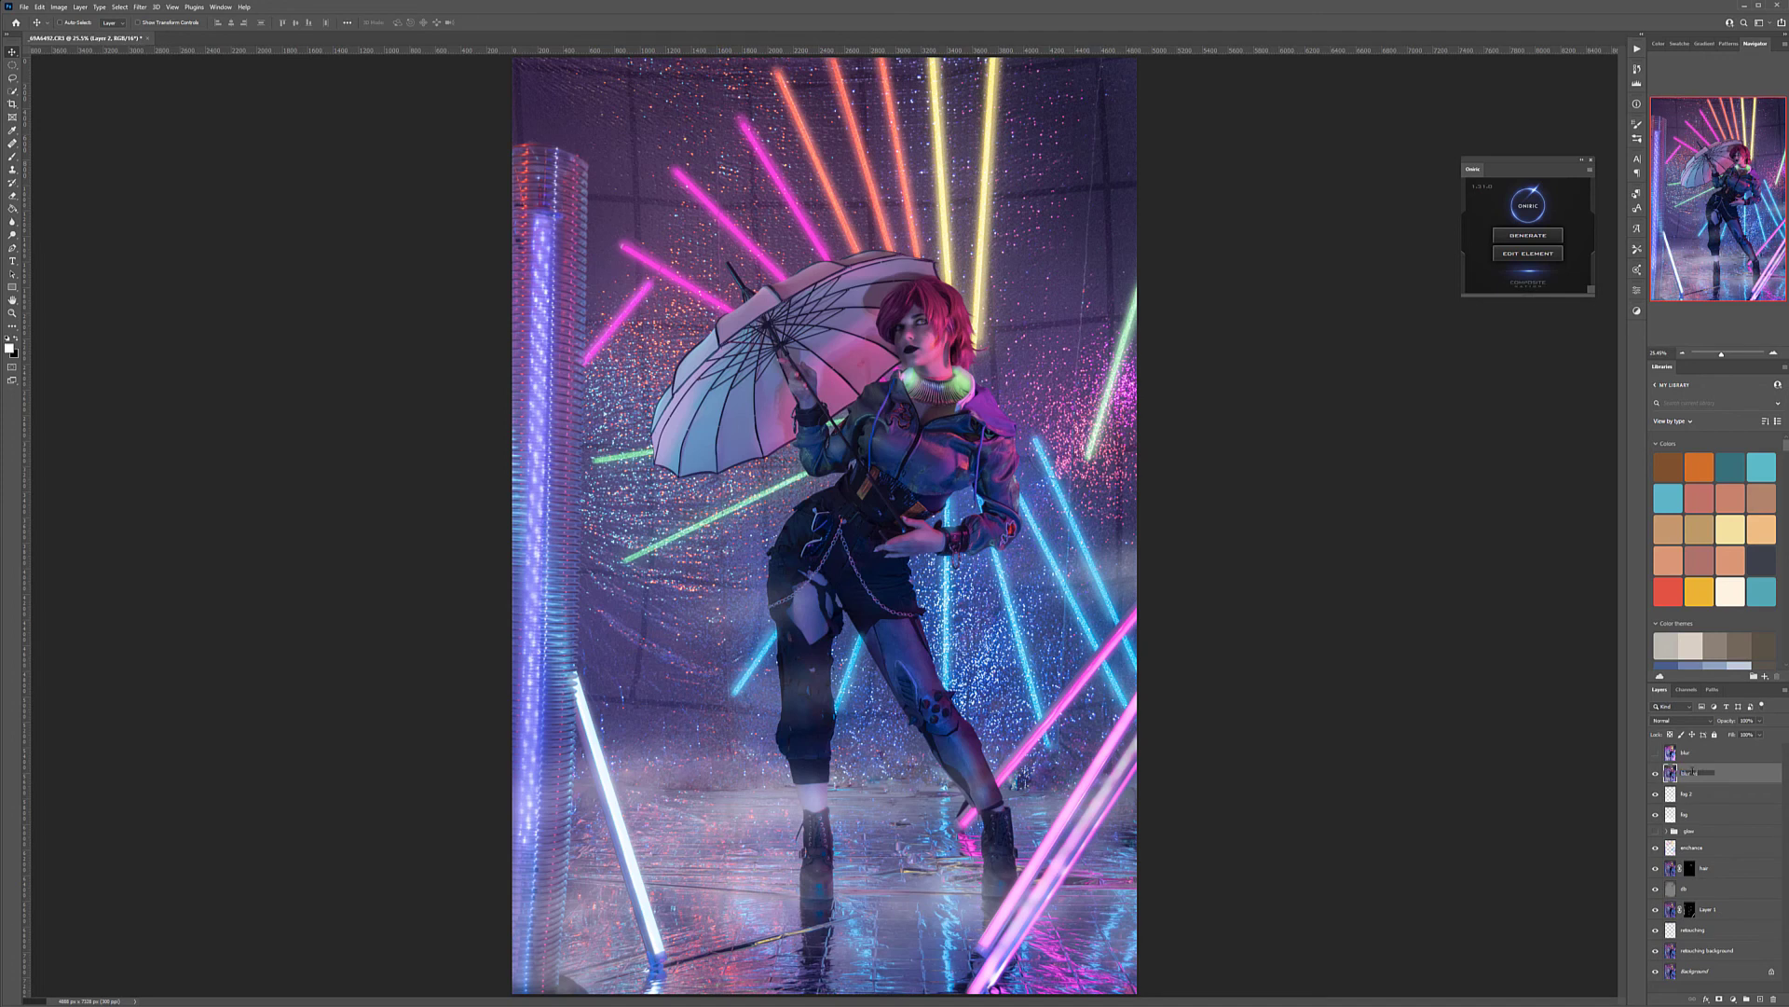
{"action": "key", "text": "Return"}
Apply an Iris Blur to the blur without layer, fitting its ellipse around the model and umbrella so only the outer areas blur
{"action": "left_click", "coordinate": [139, 7]}
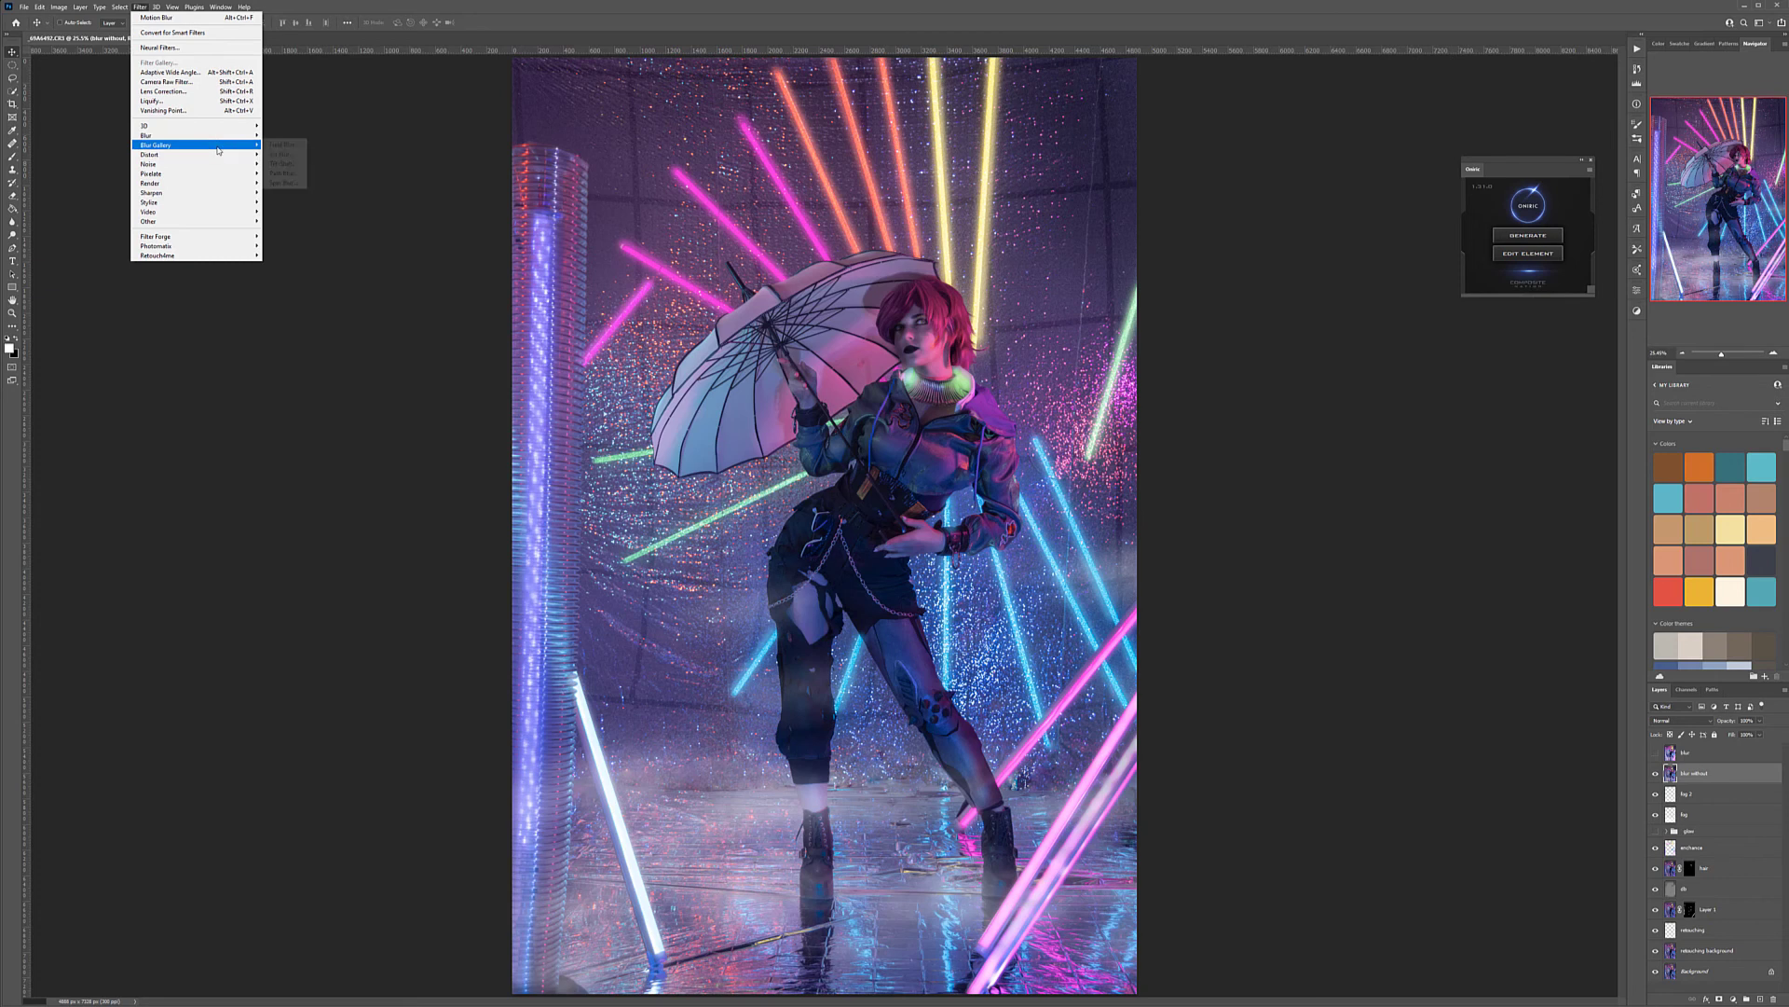
{"action": "left_click", "coordinate": [282, 154]}
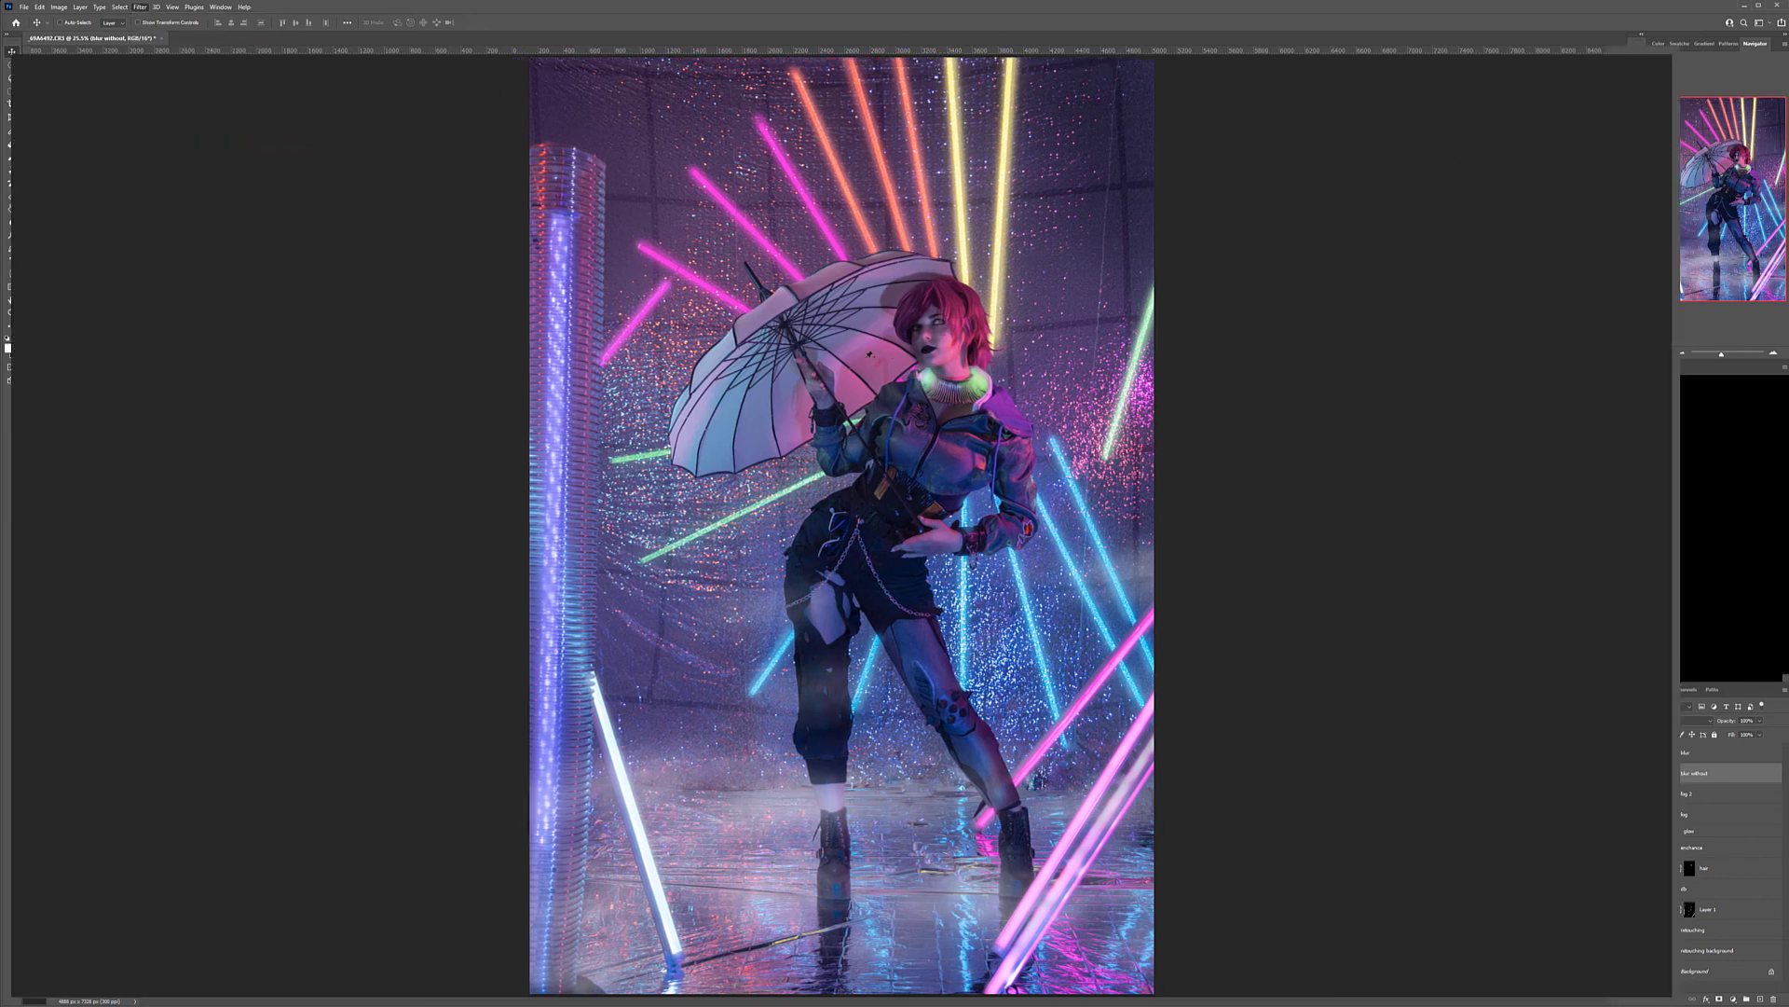
{"action": "left_click_drag", "start_coordinate": [842, 525], "coordinate": [869, 466]}
{"action": "left_click_drag", "start_coordinate": [923, 786], "coordinate": [945, 916]}
{"action": "left_click_drag", "start_coordinate": [869, 466], "coordinate": [869, 509]}
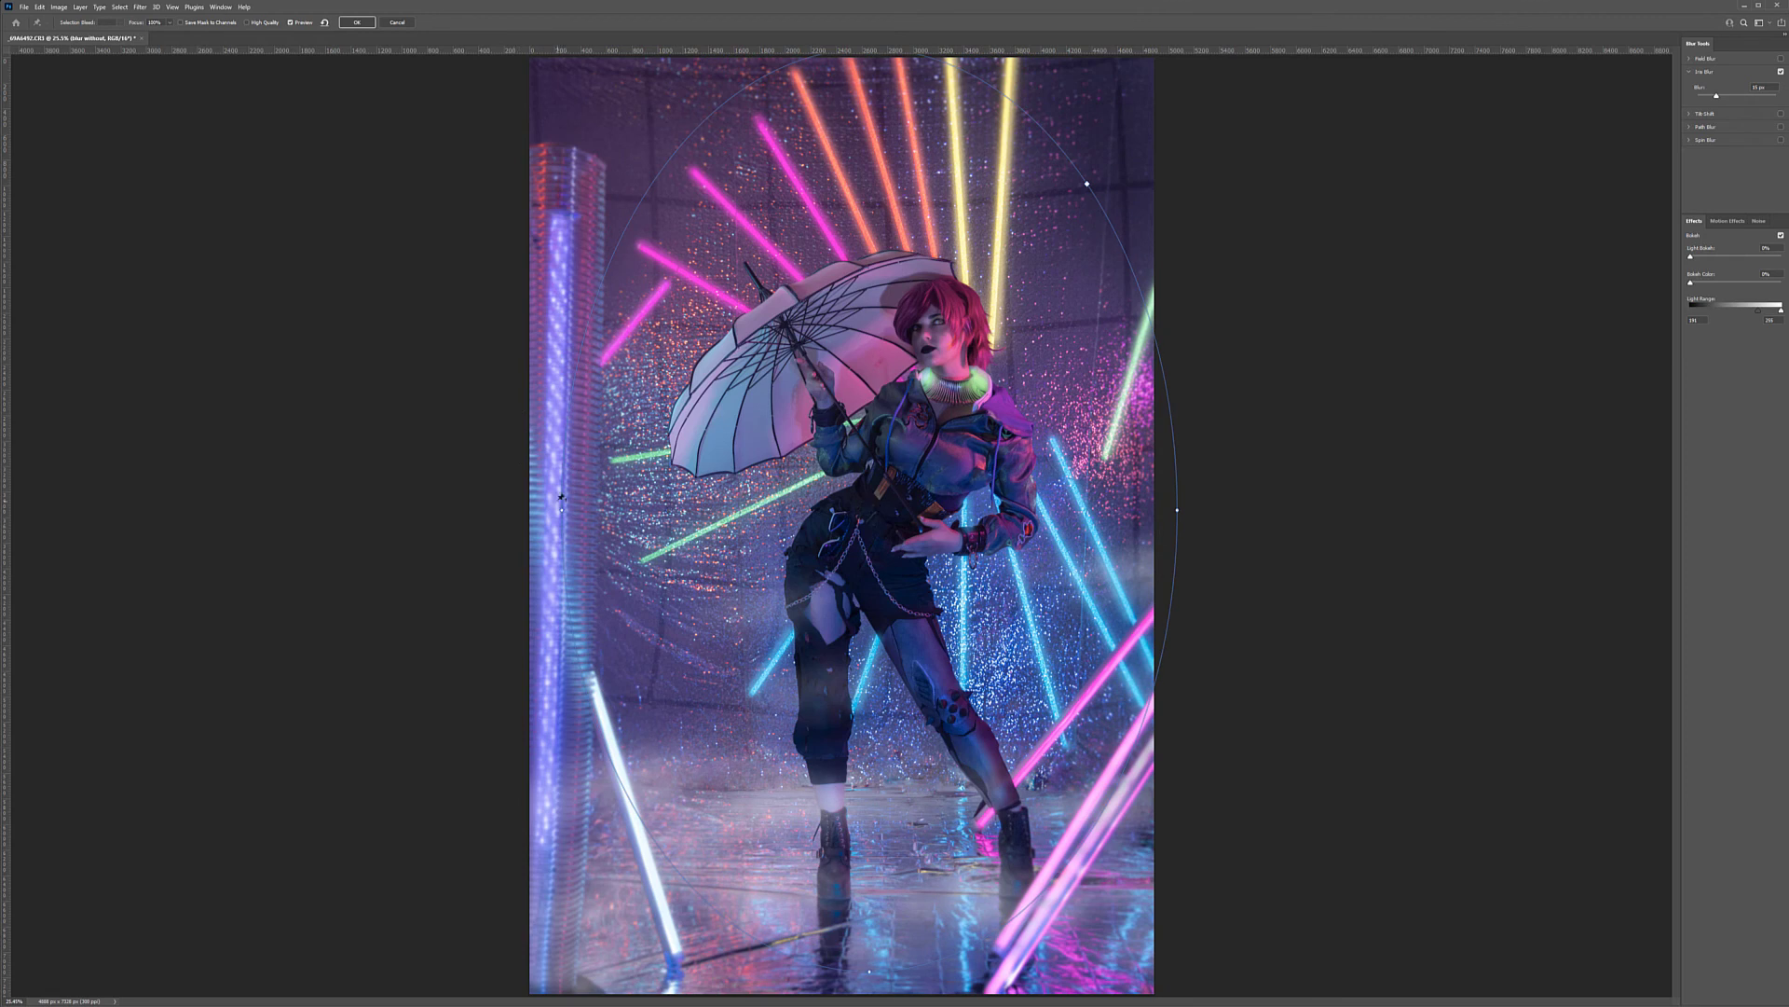
{"action": "left_click_drag", "start_coordinate": [560, 506], "coordinate": [581, 487]}
{"action": "left_click_drag", "start_coordinate": [1158, 510], "coordinate": [1123, 508]}
{"action": "left_click_drag", "start_coordinate": [869, 510], "coordinate": [901, 538]}
{"action": "key", "text": "Return"}
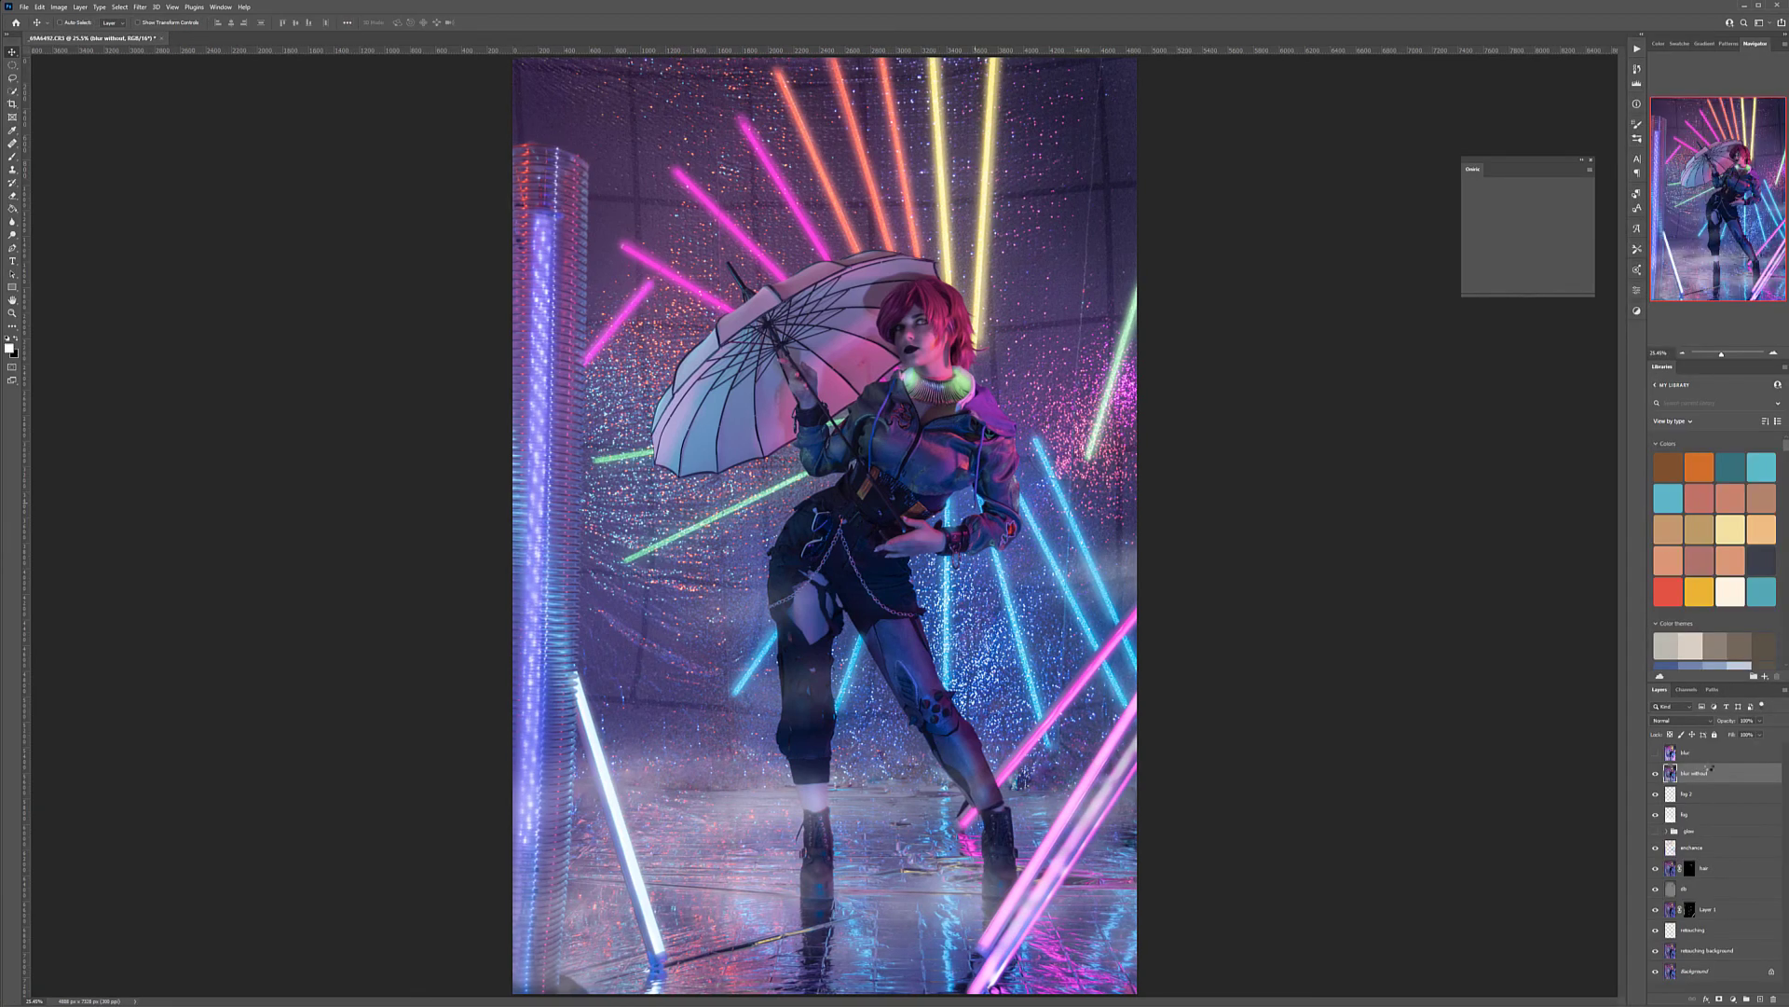
Hide the blur without layer, show the blur layer and repeat the last Blur Gallery filter on it
{"action": "key", "text": "b"}
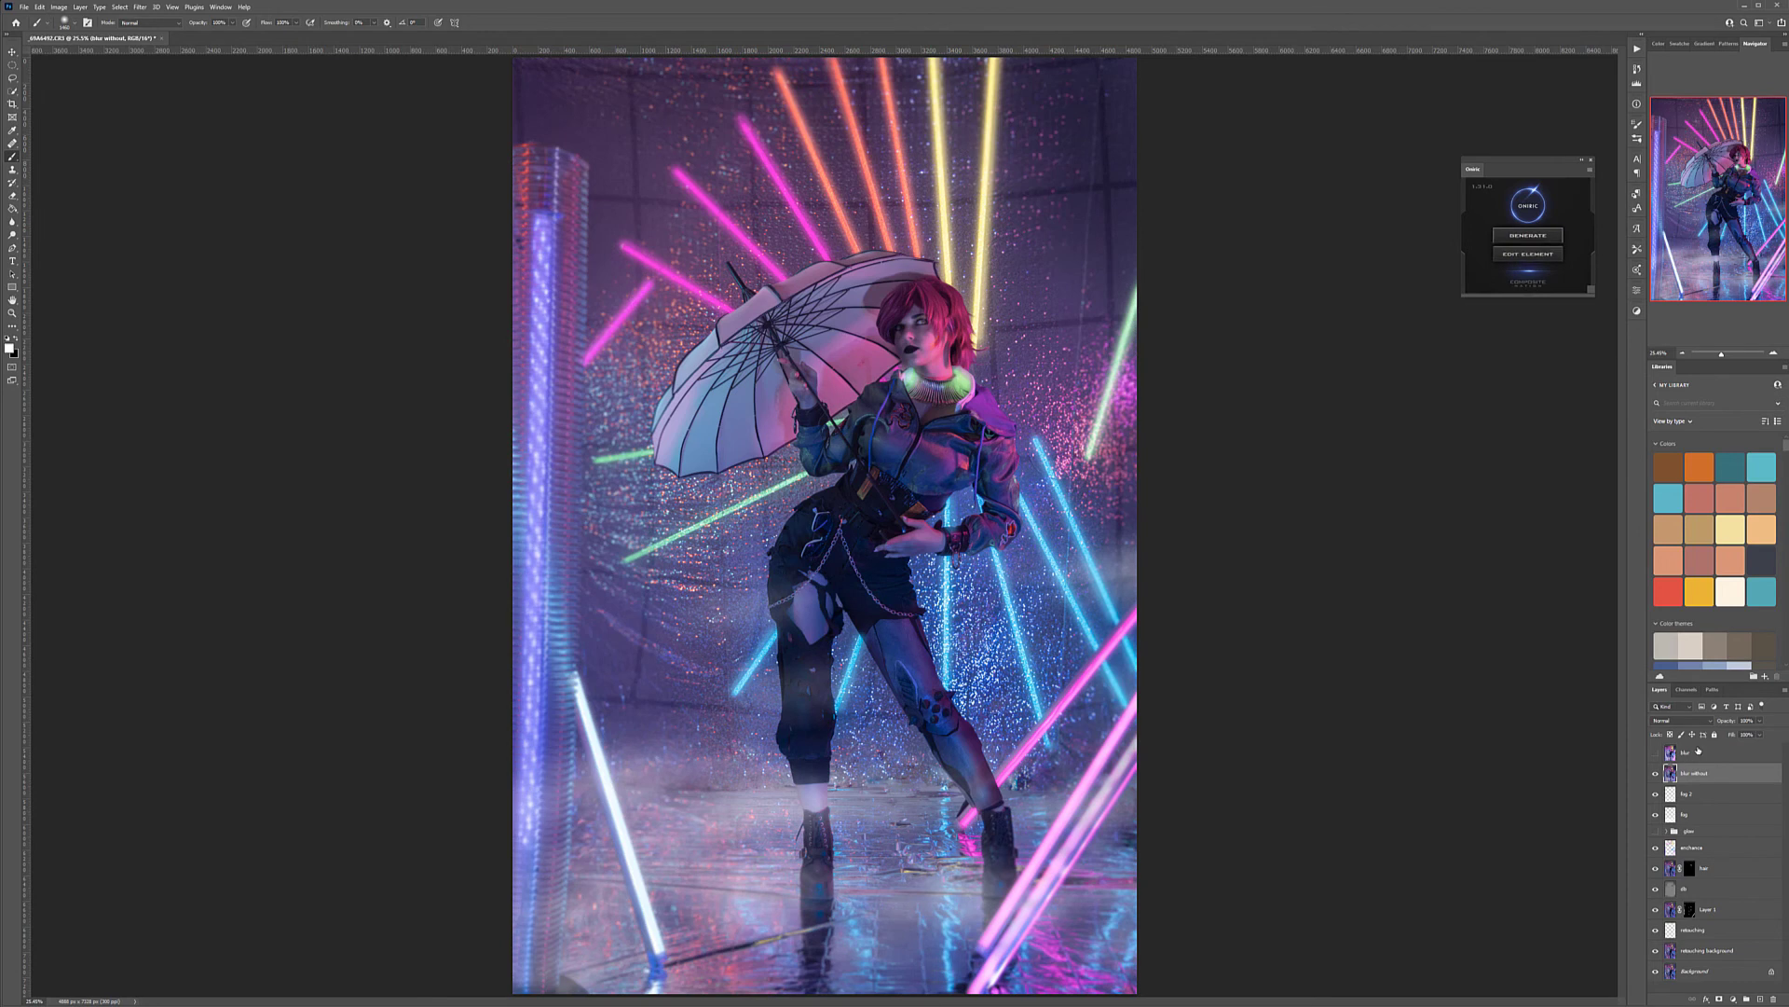
{"action": "left_click", "coordinate": [1698, 751]}
{"action": "left_click", "coordinate": [1656, 773]}
{"action": "left_click", "coordinate": [1656, 752]}
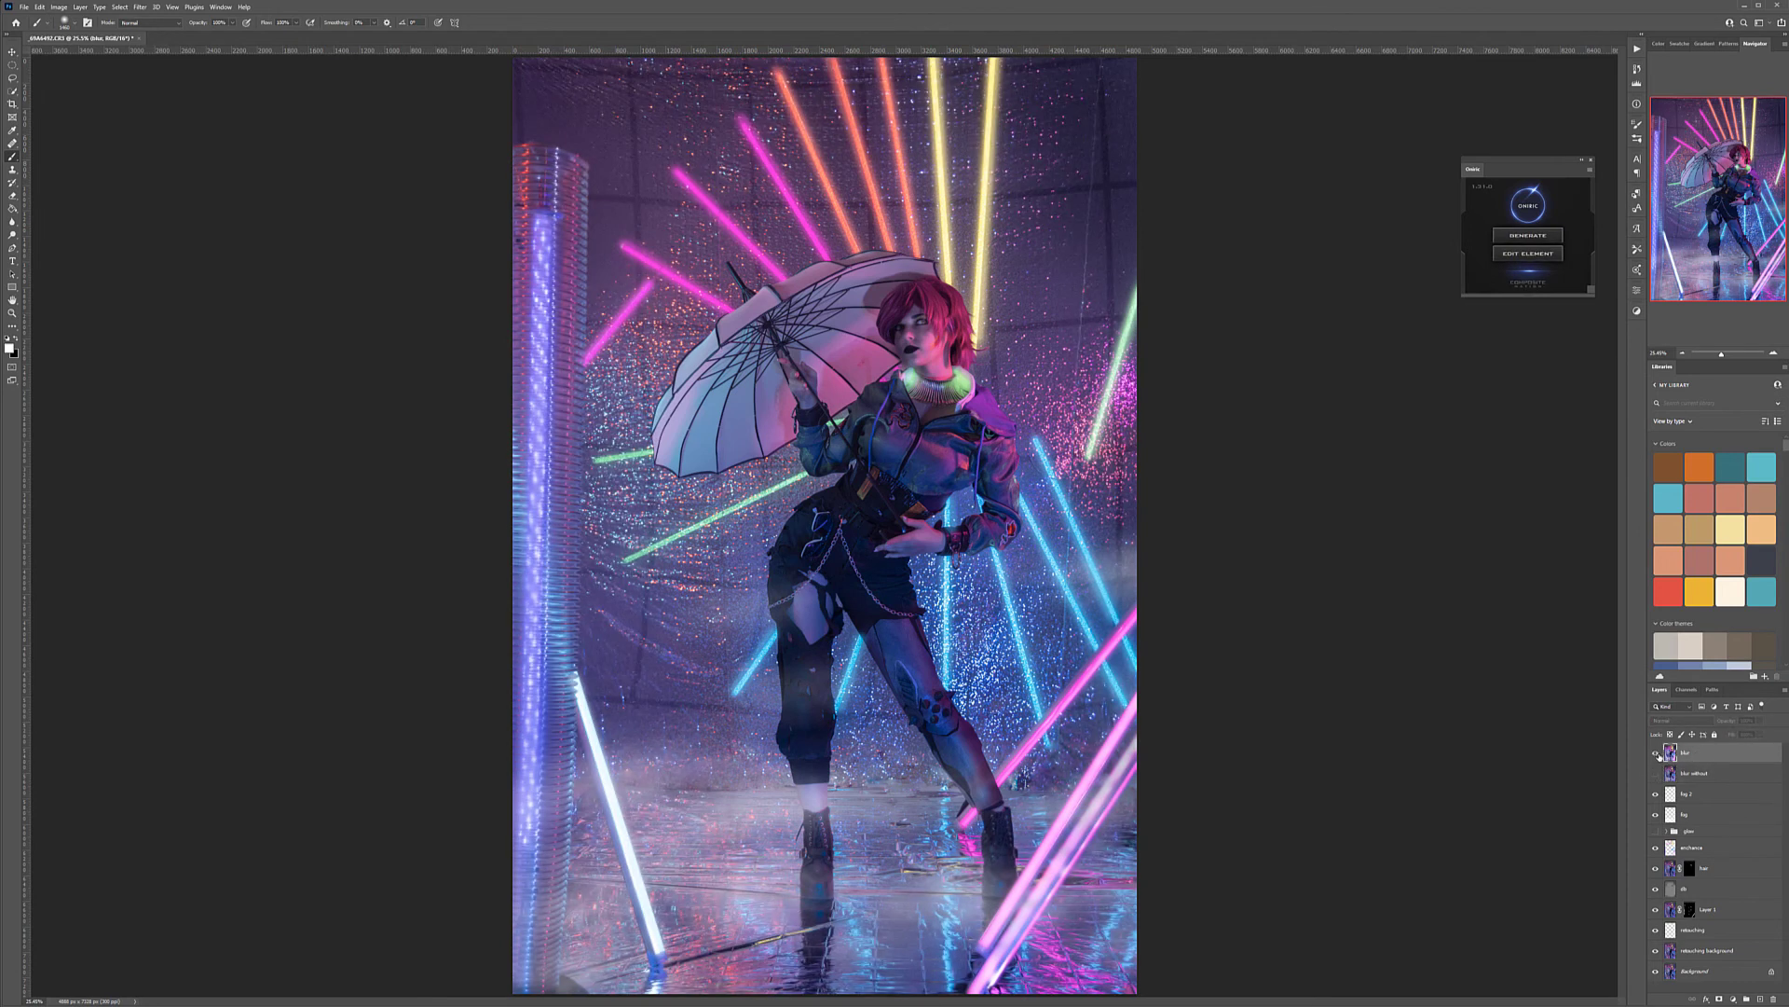
{"action": "left_click", "coordinate": [140, 7]}
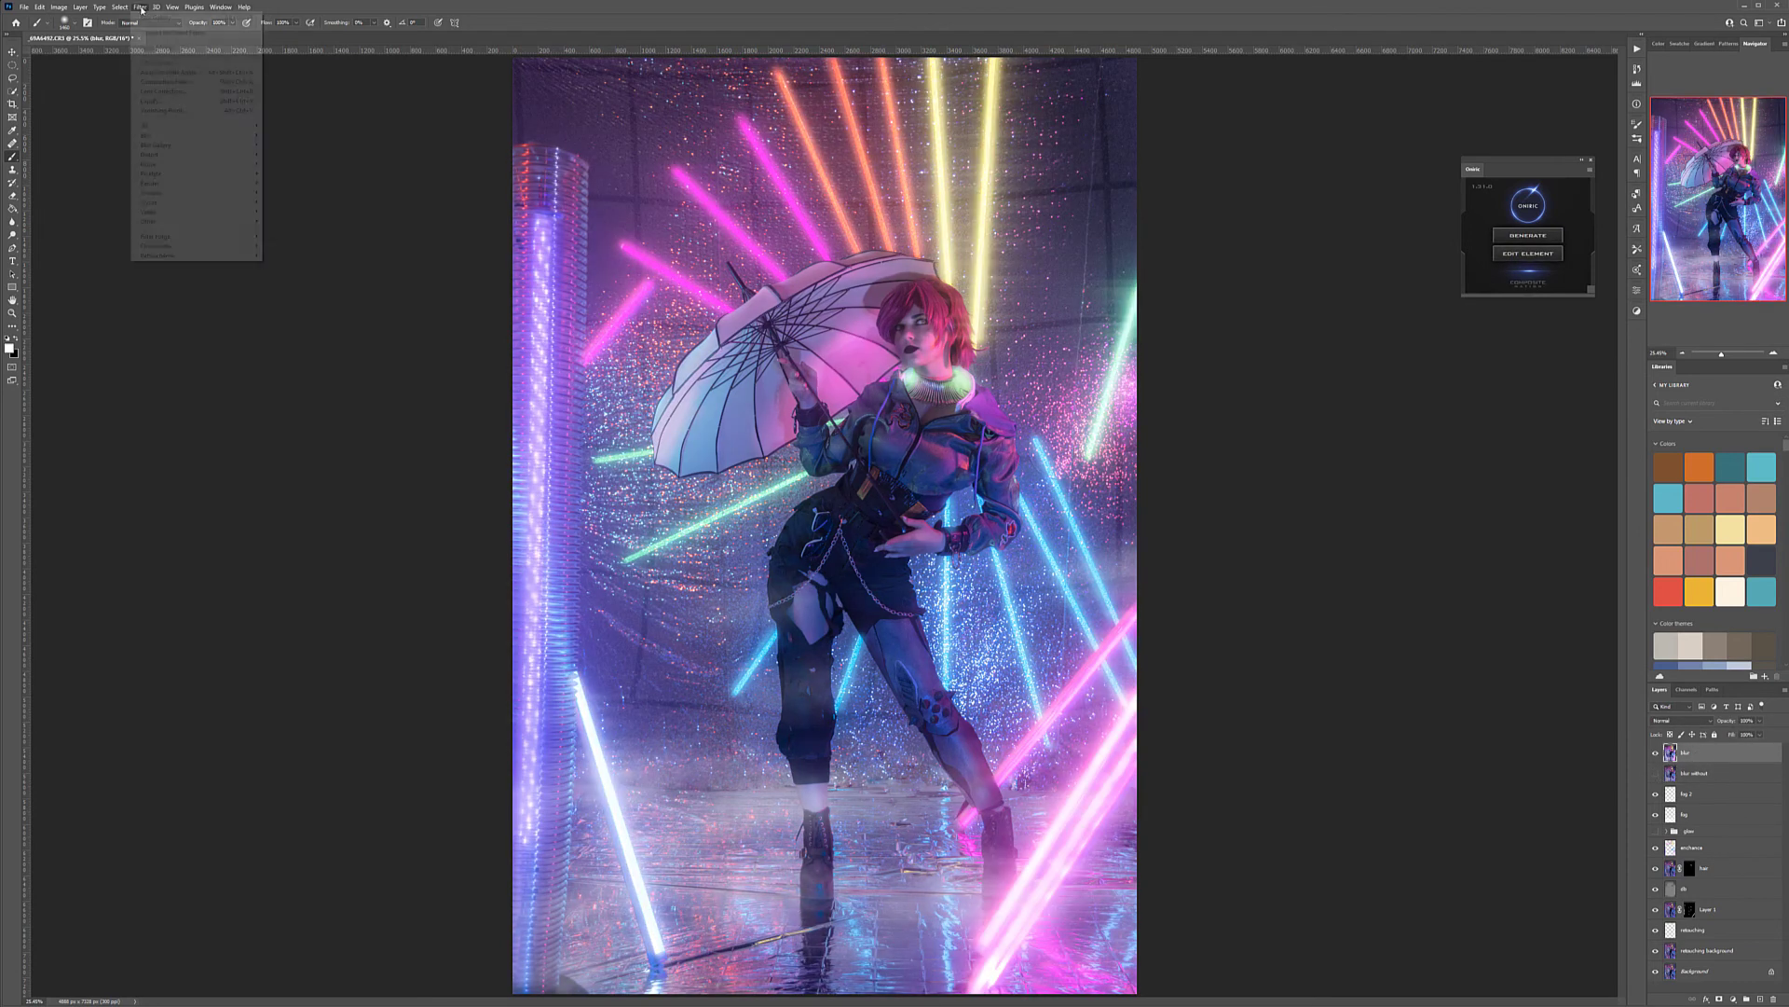
{"action": "left_click", "coordinate": [156, 18]}
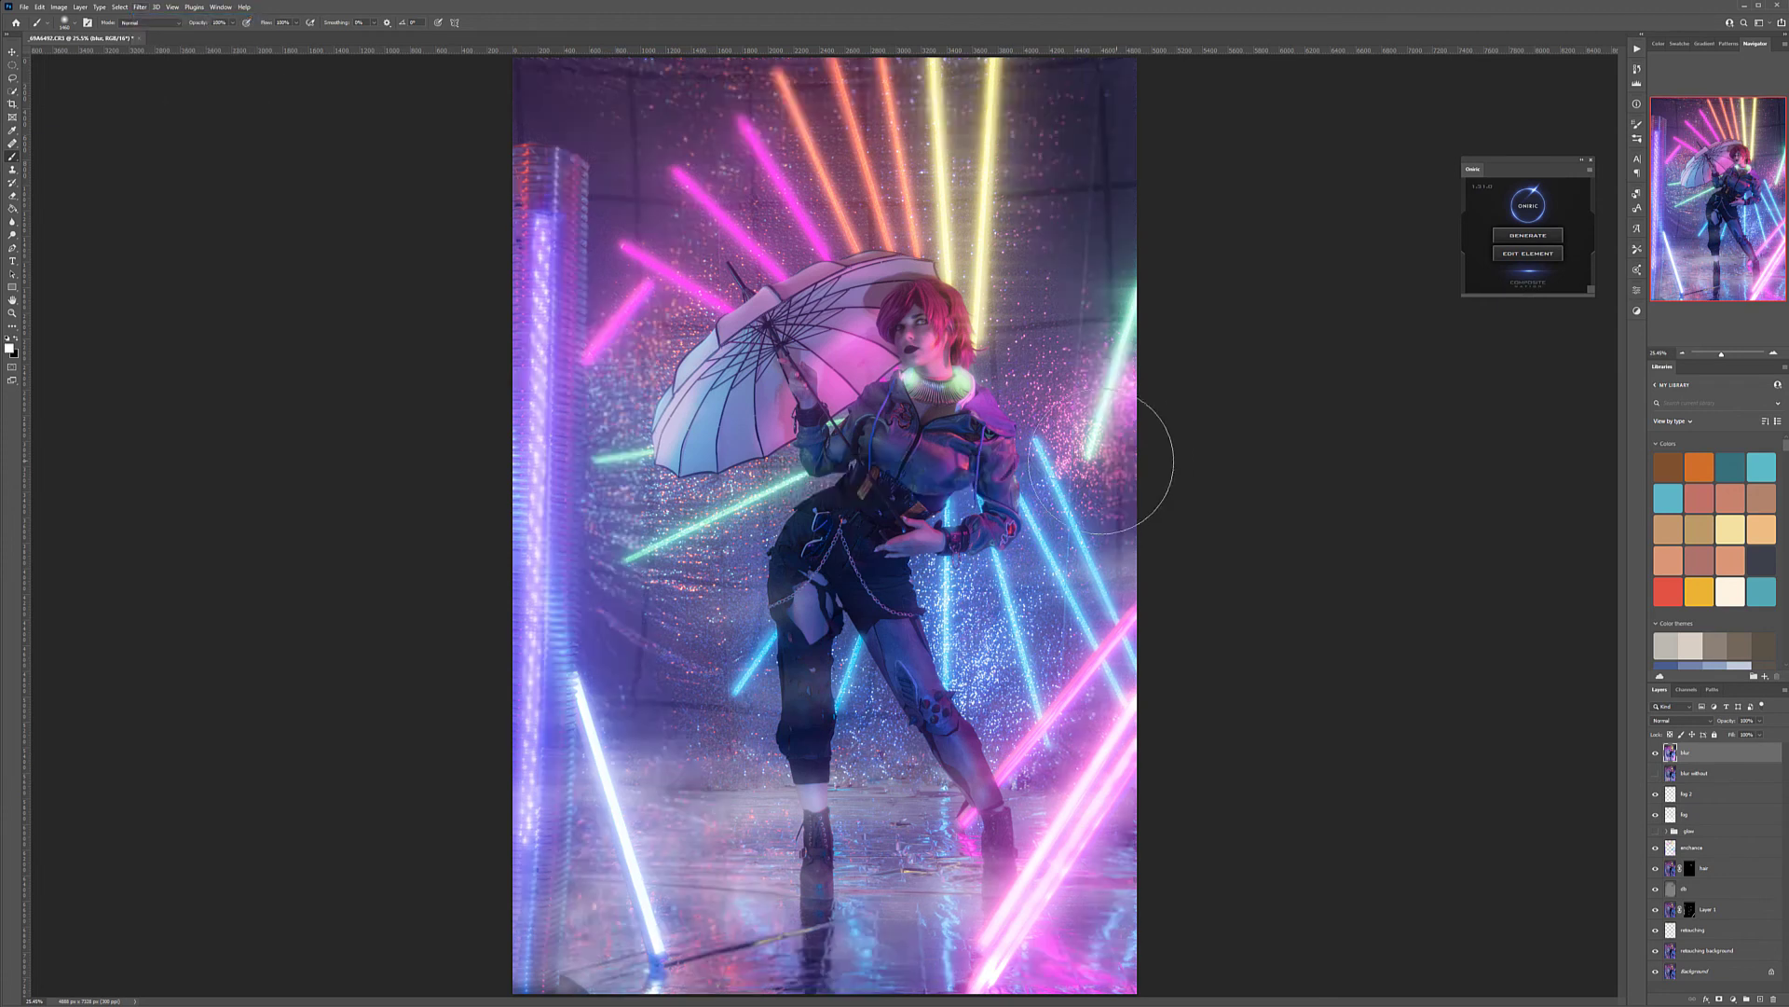
{"action": "key", "text": "v"}
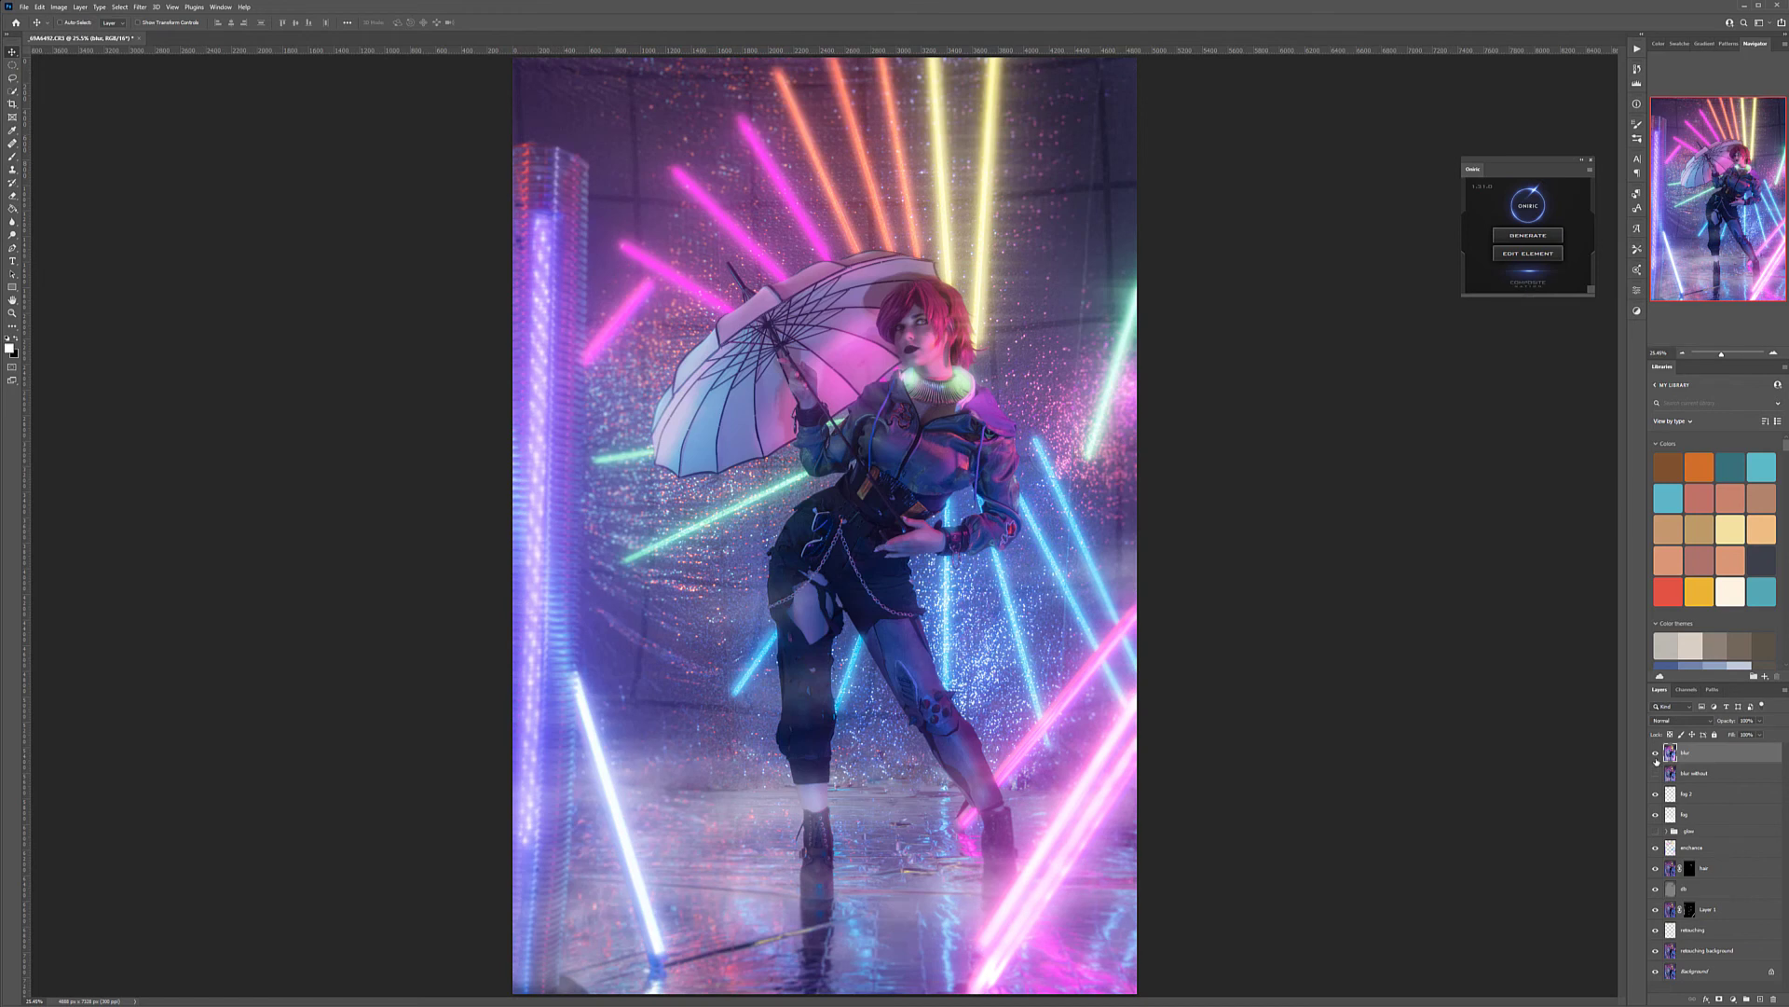
Move the glow group directly above the blur without layer, show both, and compare this version with the blur layer
{"action": "left_click_drag", "start_coordinate": [1709, 836], "coordinate": [1663, 787]}
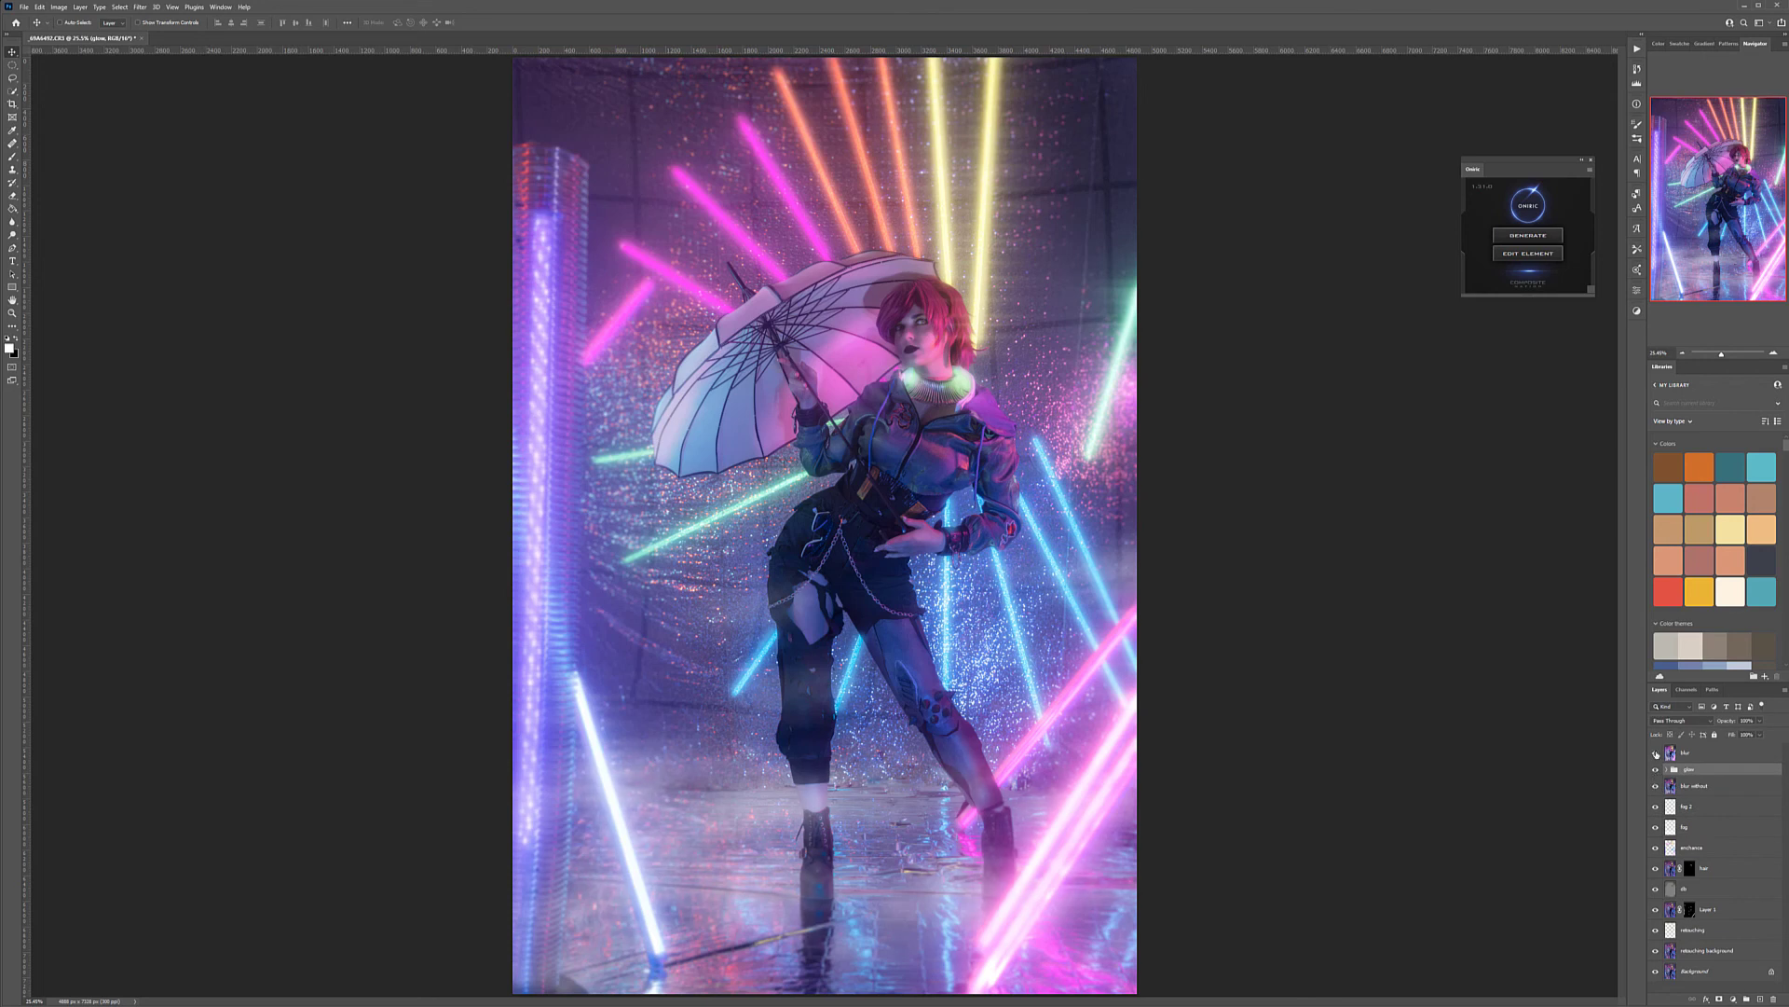
{"action": "left_click", "coordinate": [1657, 753]}
{"action": "left_click", "coordinate": [1656, 753]}
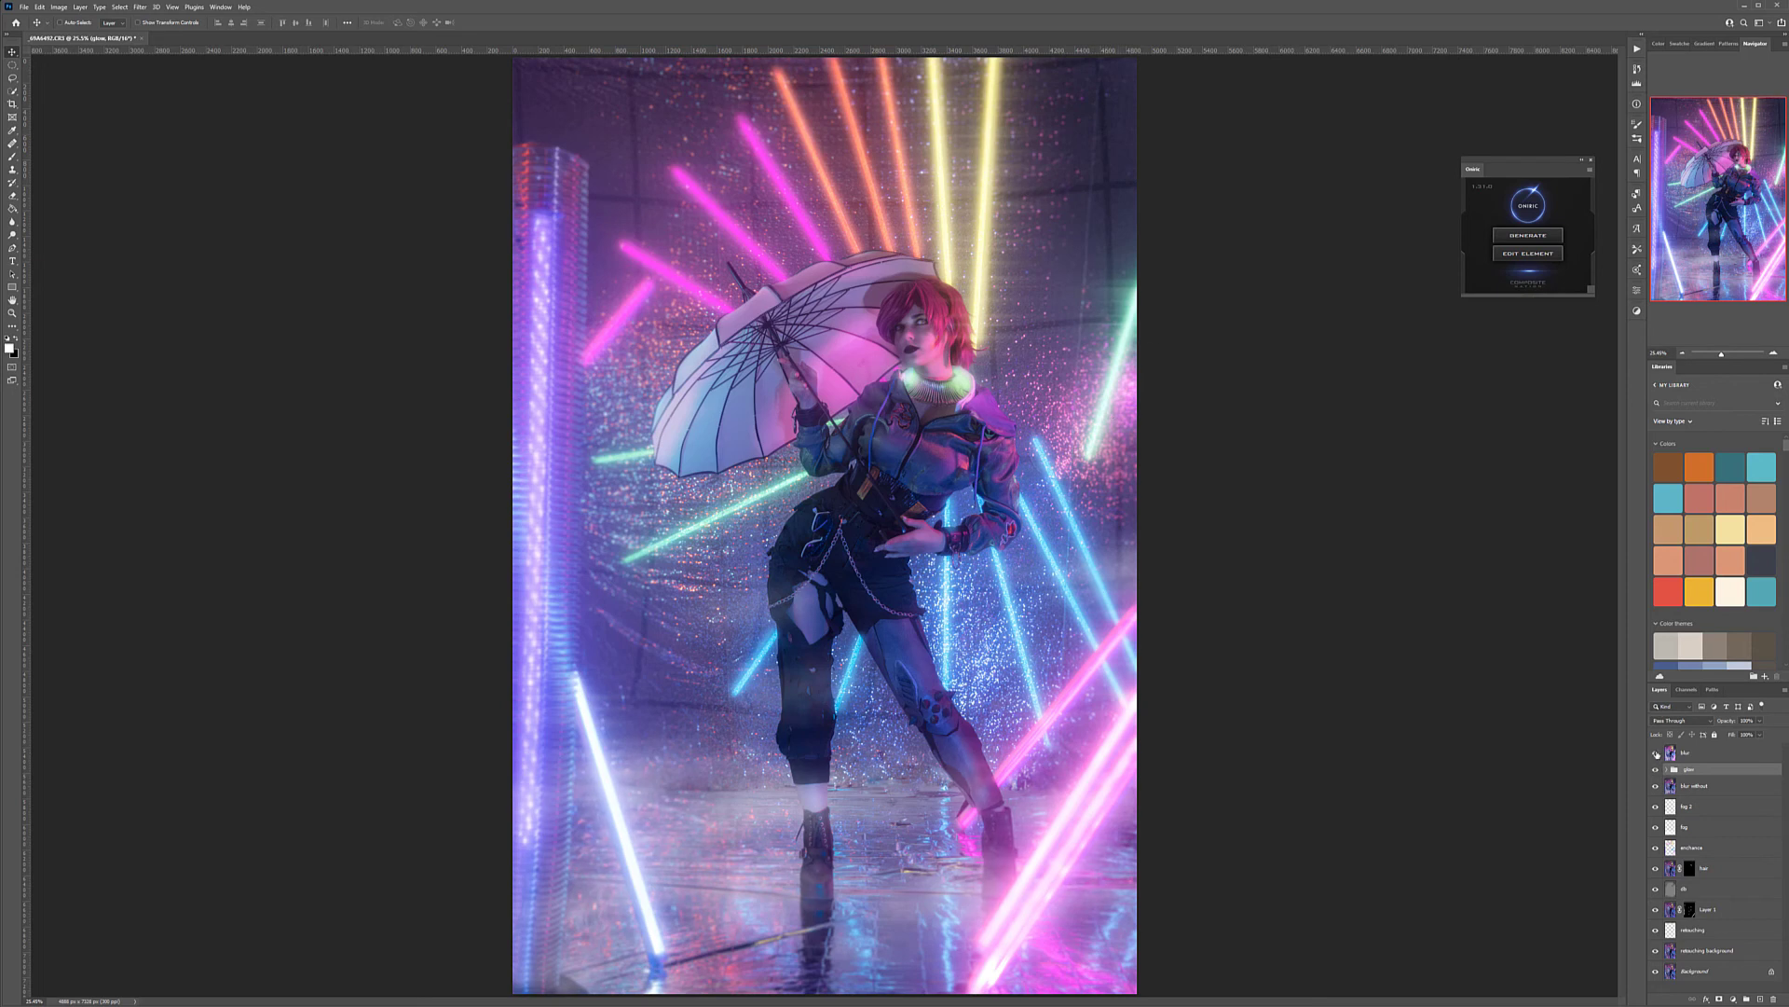
{"action": "left_click", "coordinate": [1656, 753]}
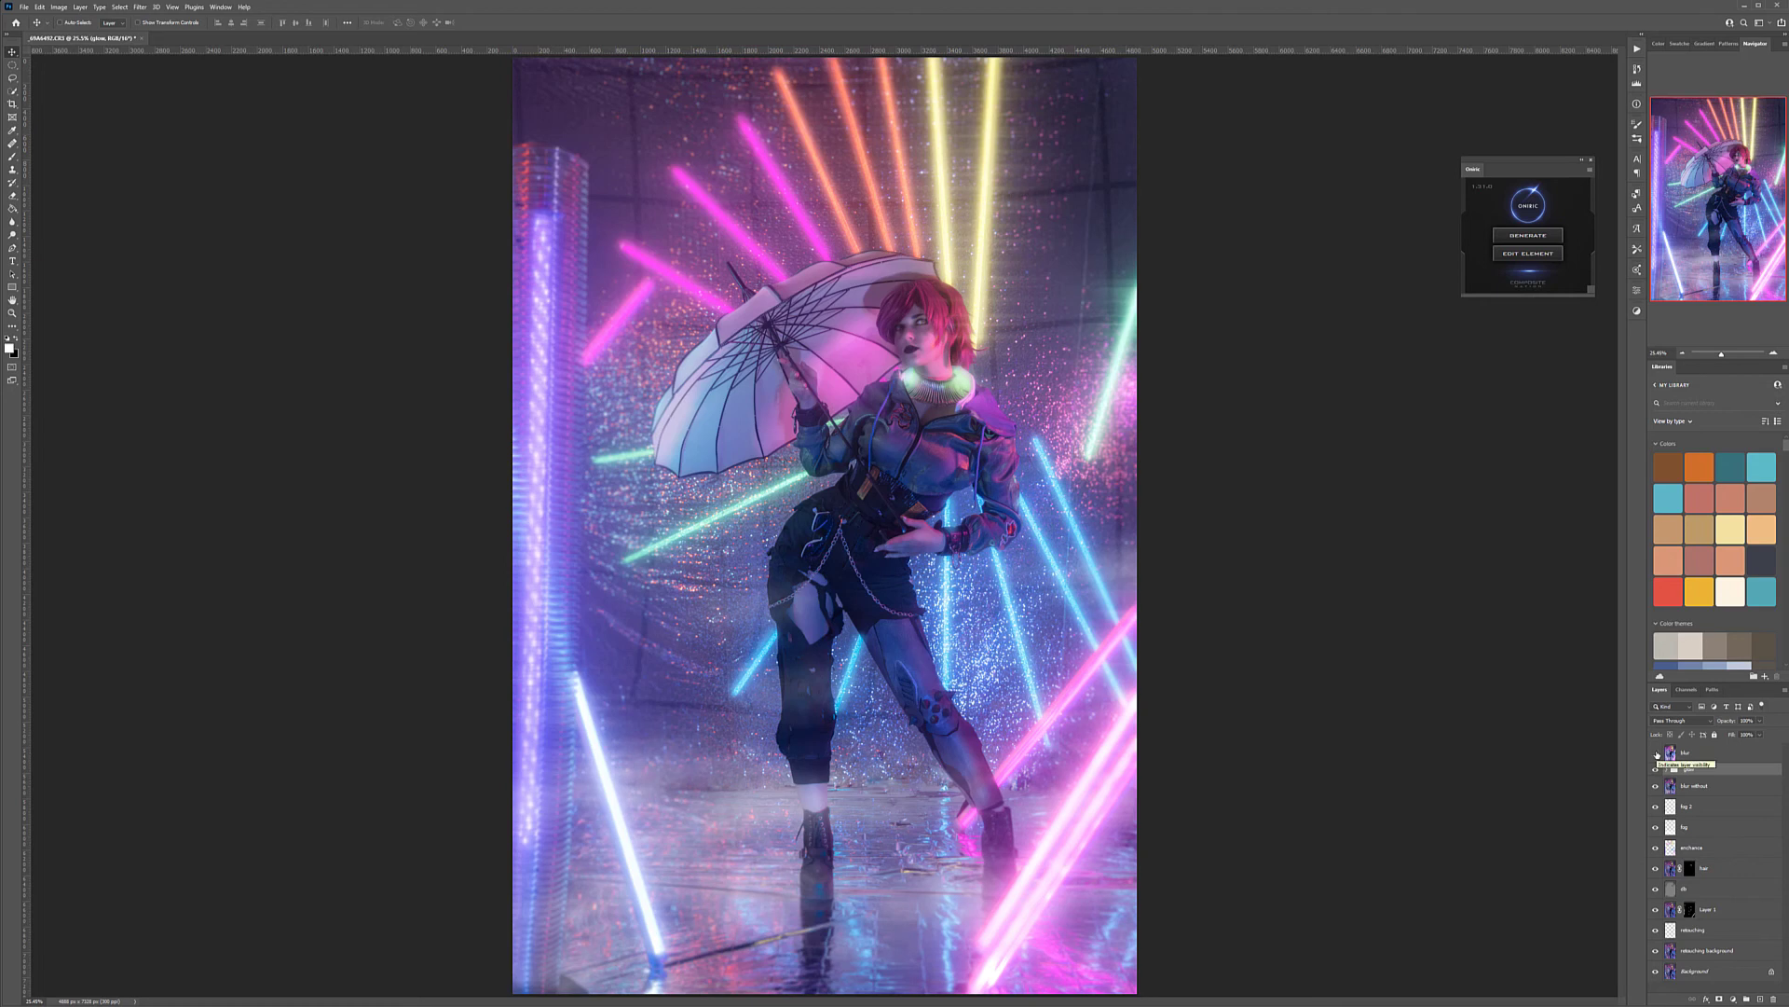
{"action": "left_click", "coordinate": [1656, 753]}
Delete the blur layer and compare the image with and without the glow group, leaving the group on
{"action": "left_click", "coordinate": [1703, 756]}
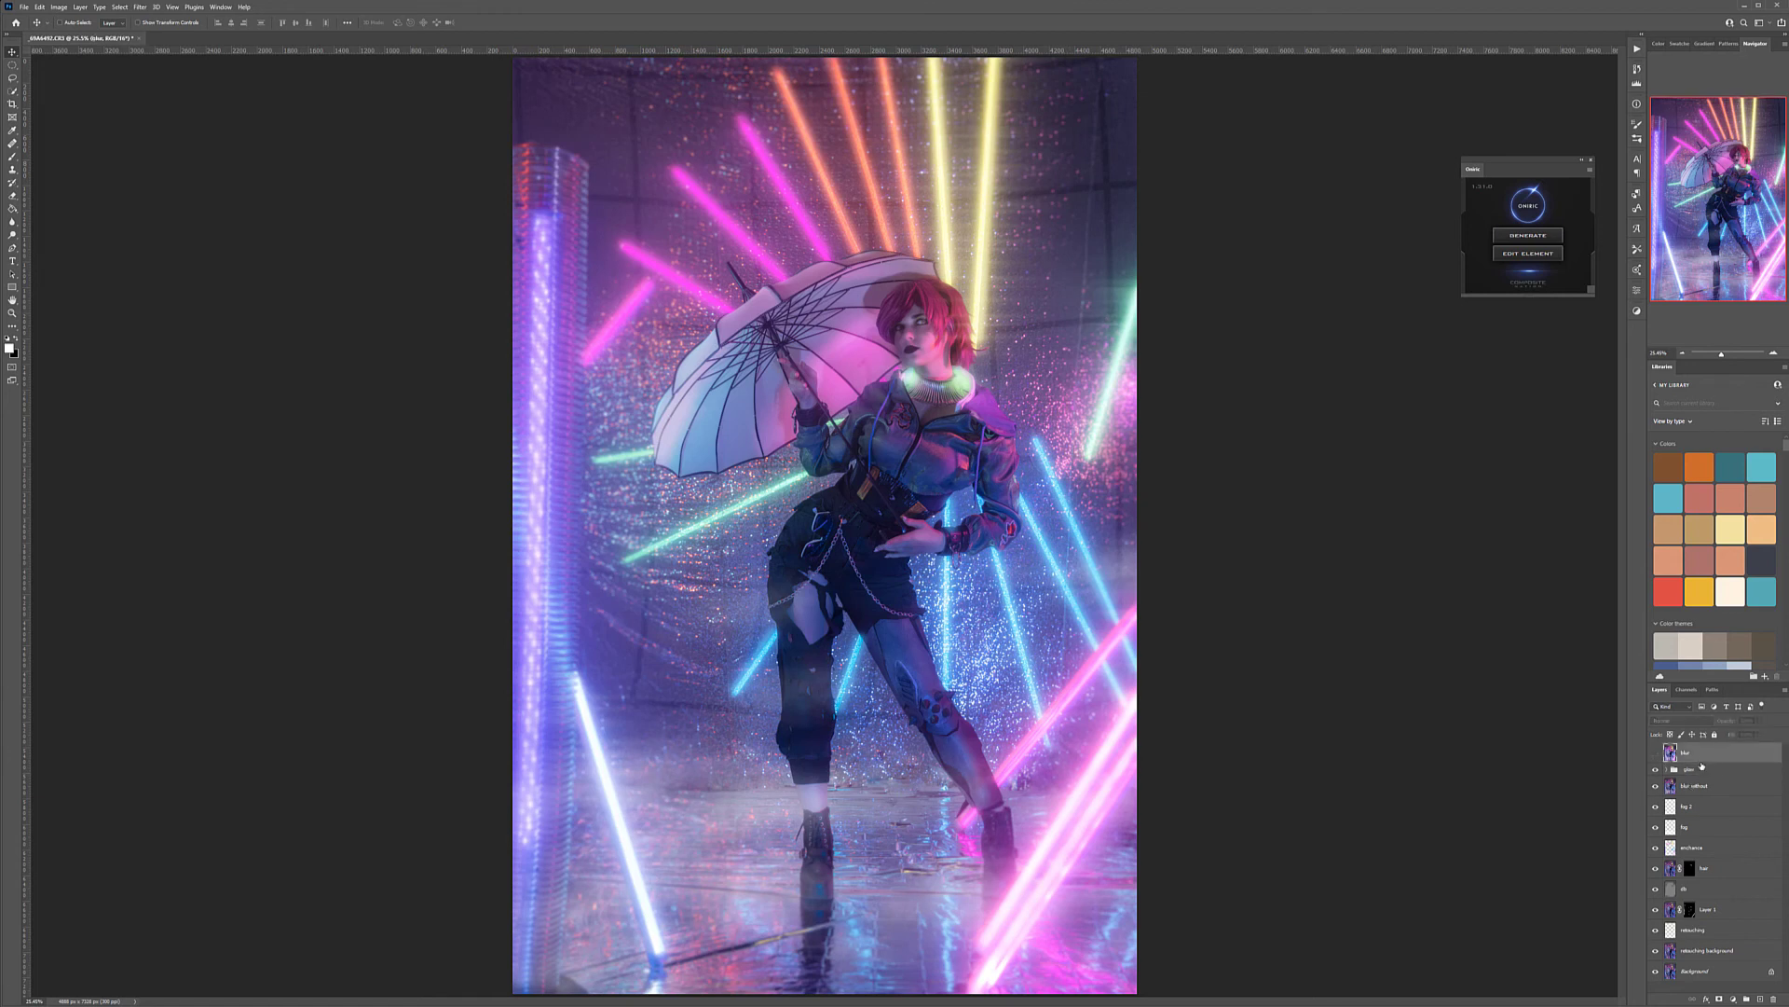
{"action": "key", "text": "Delete"}
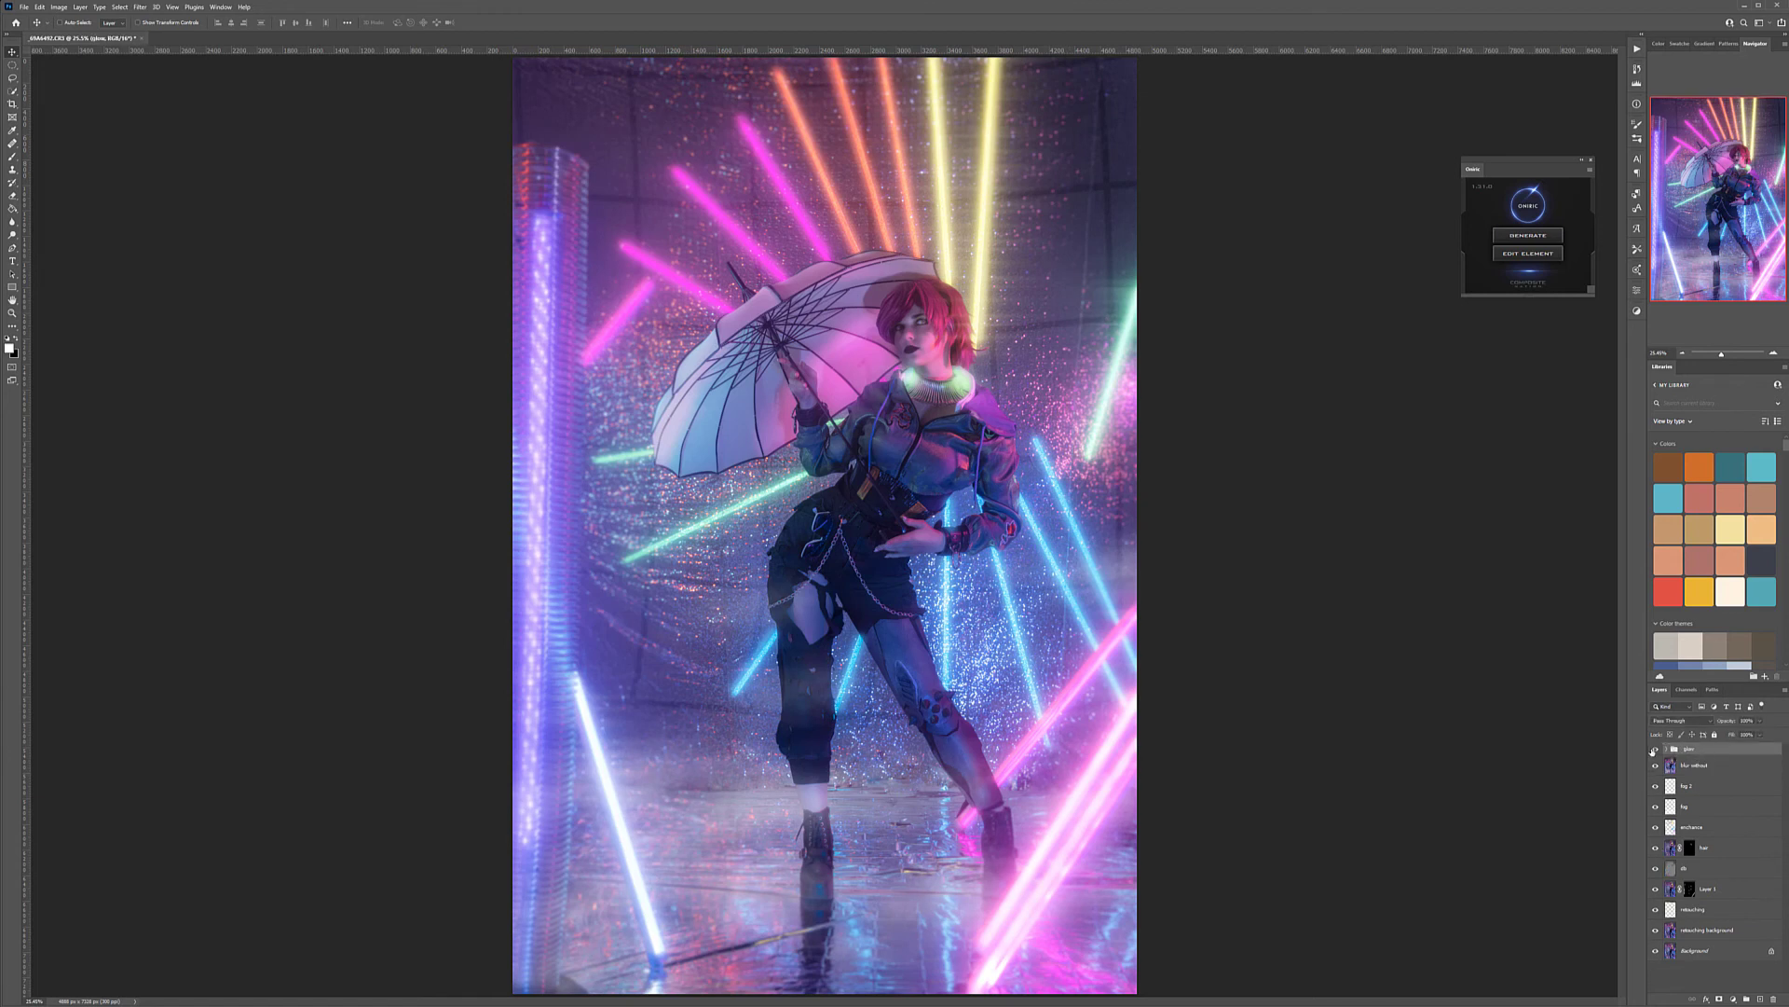
{"action": "left_click", "coordinate": [1656, 749]}
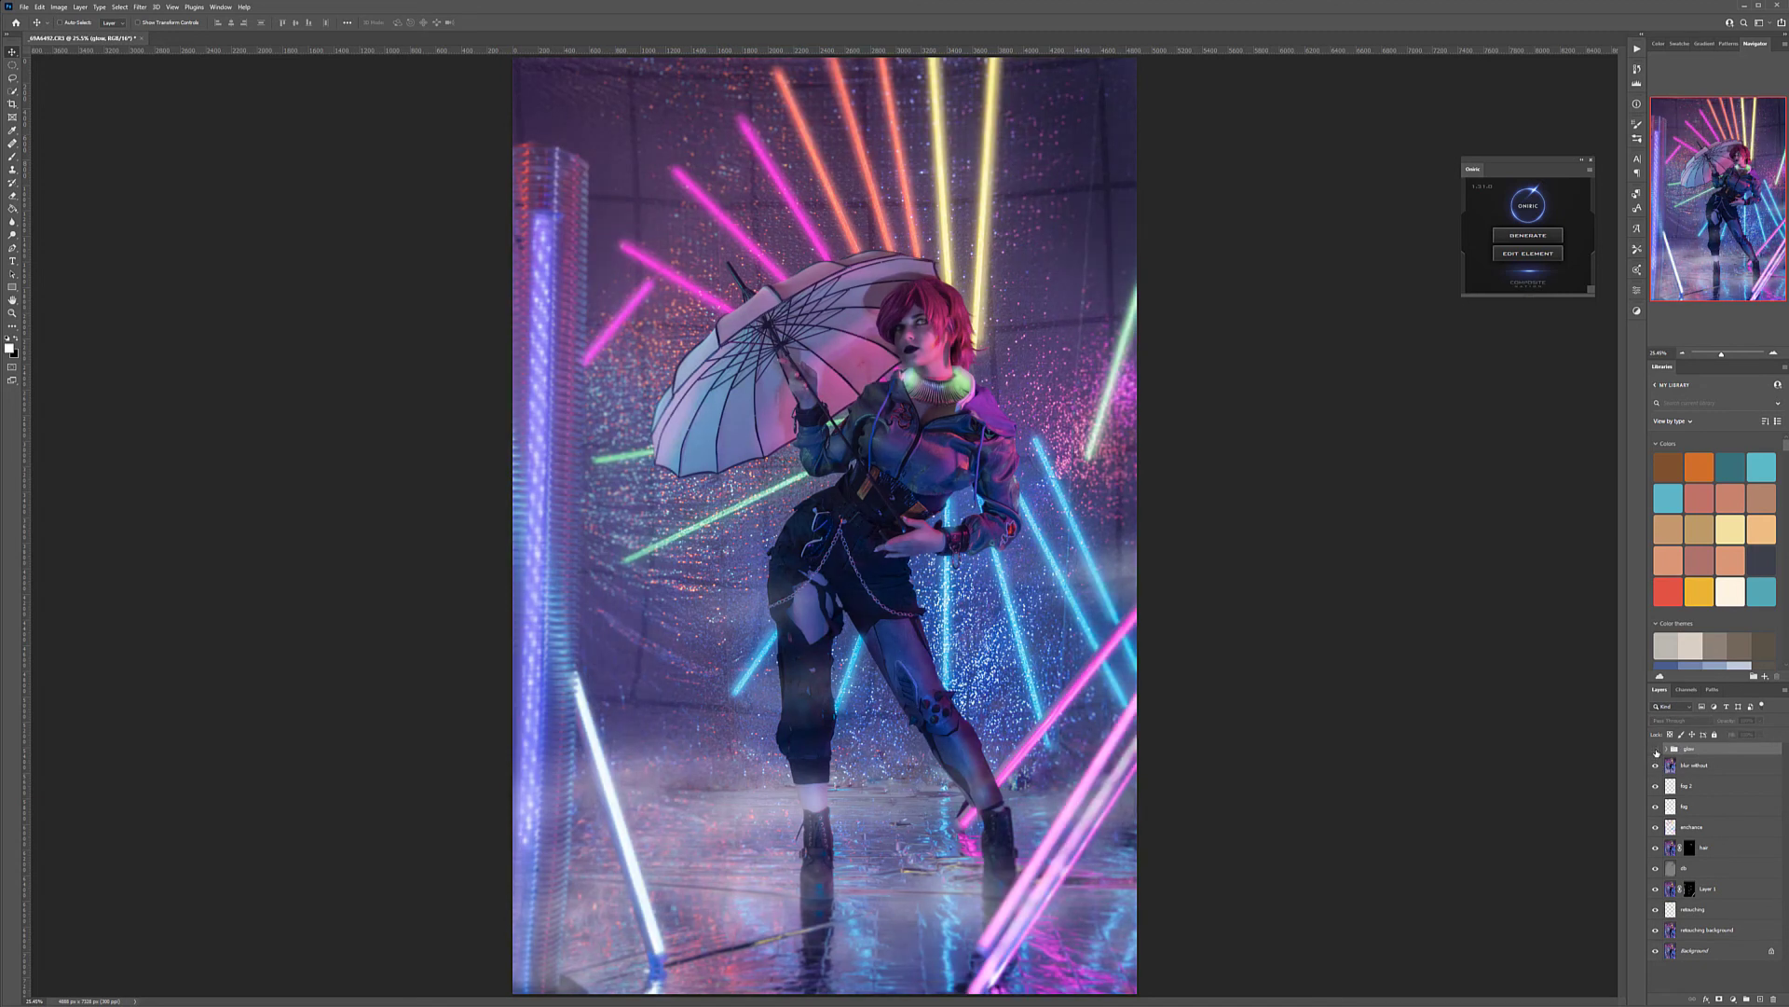
{"action": "left_click", "coordinate": [1656, 750]}
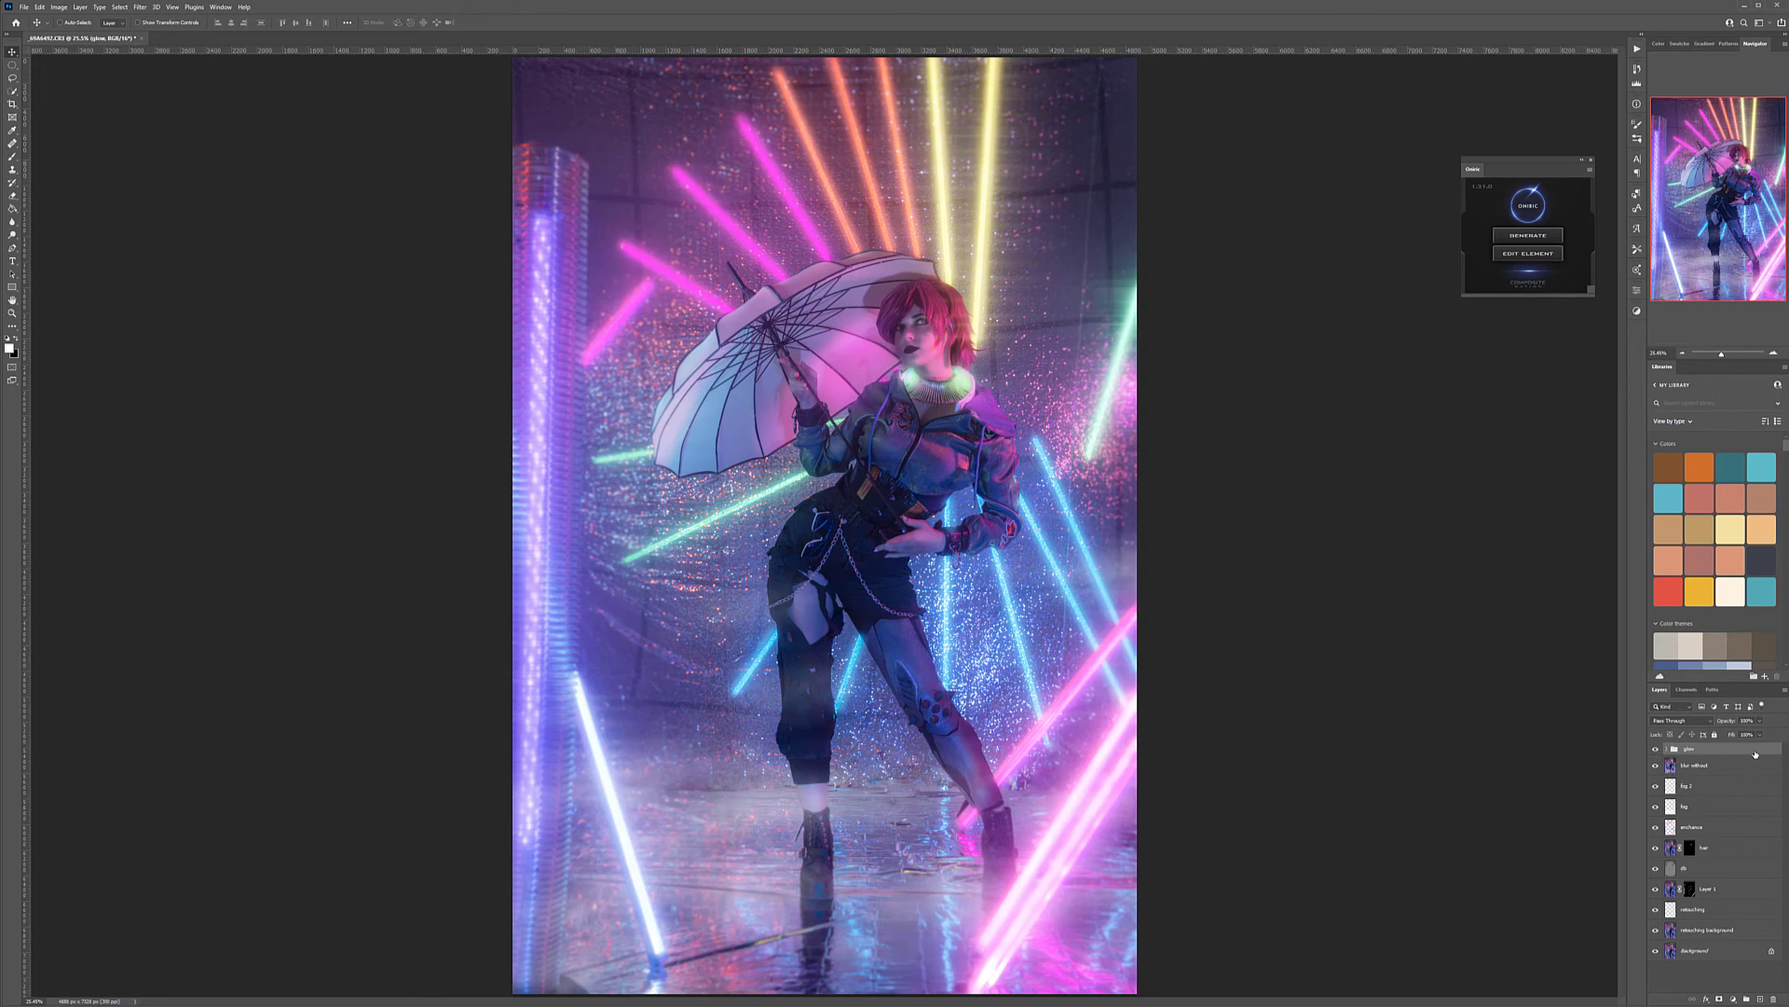
Stamp all visible layers into a new layer above the glow group and name it ff
{"action": "key", "text": "ctrl+shift+alt+e"}
{"action": "double_click", "coordinate": [1695, 753]}
{"action": "type", "text": "fl"}
{"action": "key", "text": "Return"}
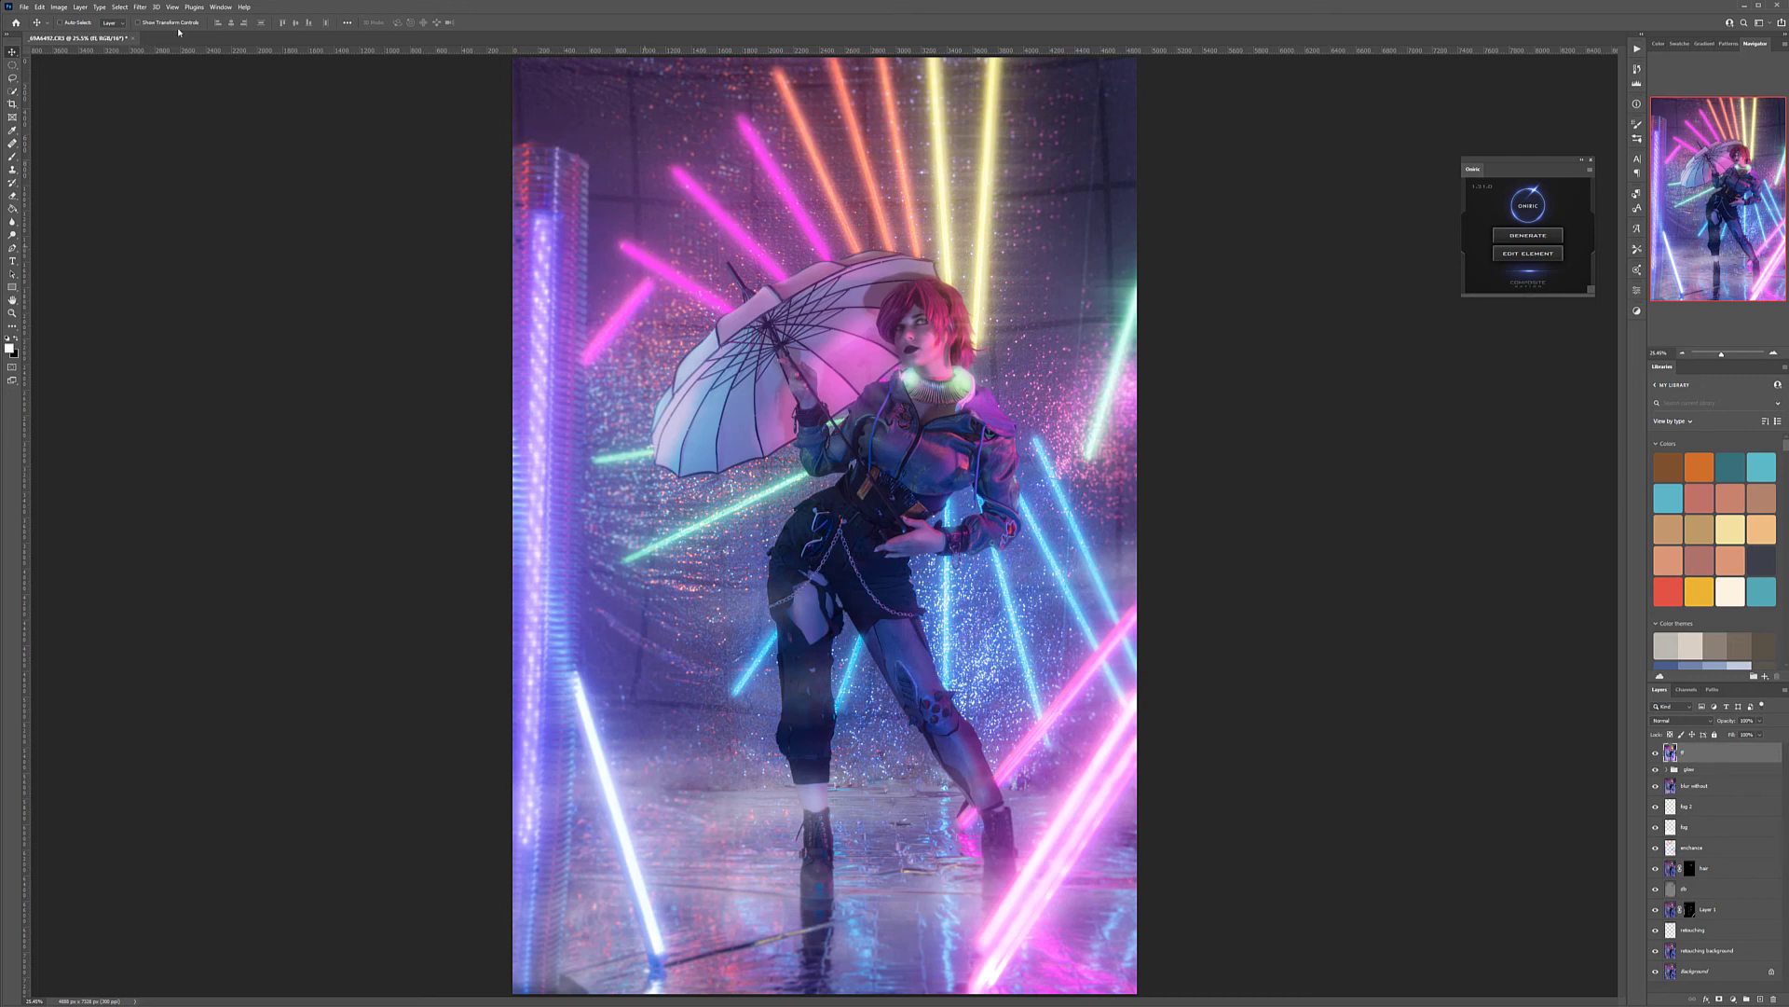
Open the stamped layer in Filter Forge 10, dismiss the update check and enlarge the filter window
{"action": "left_click", "coordinate": [138, 8]}
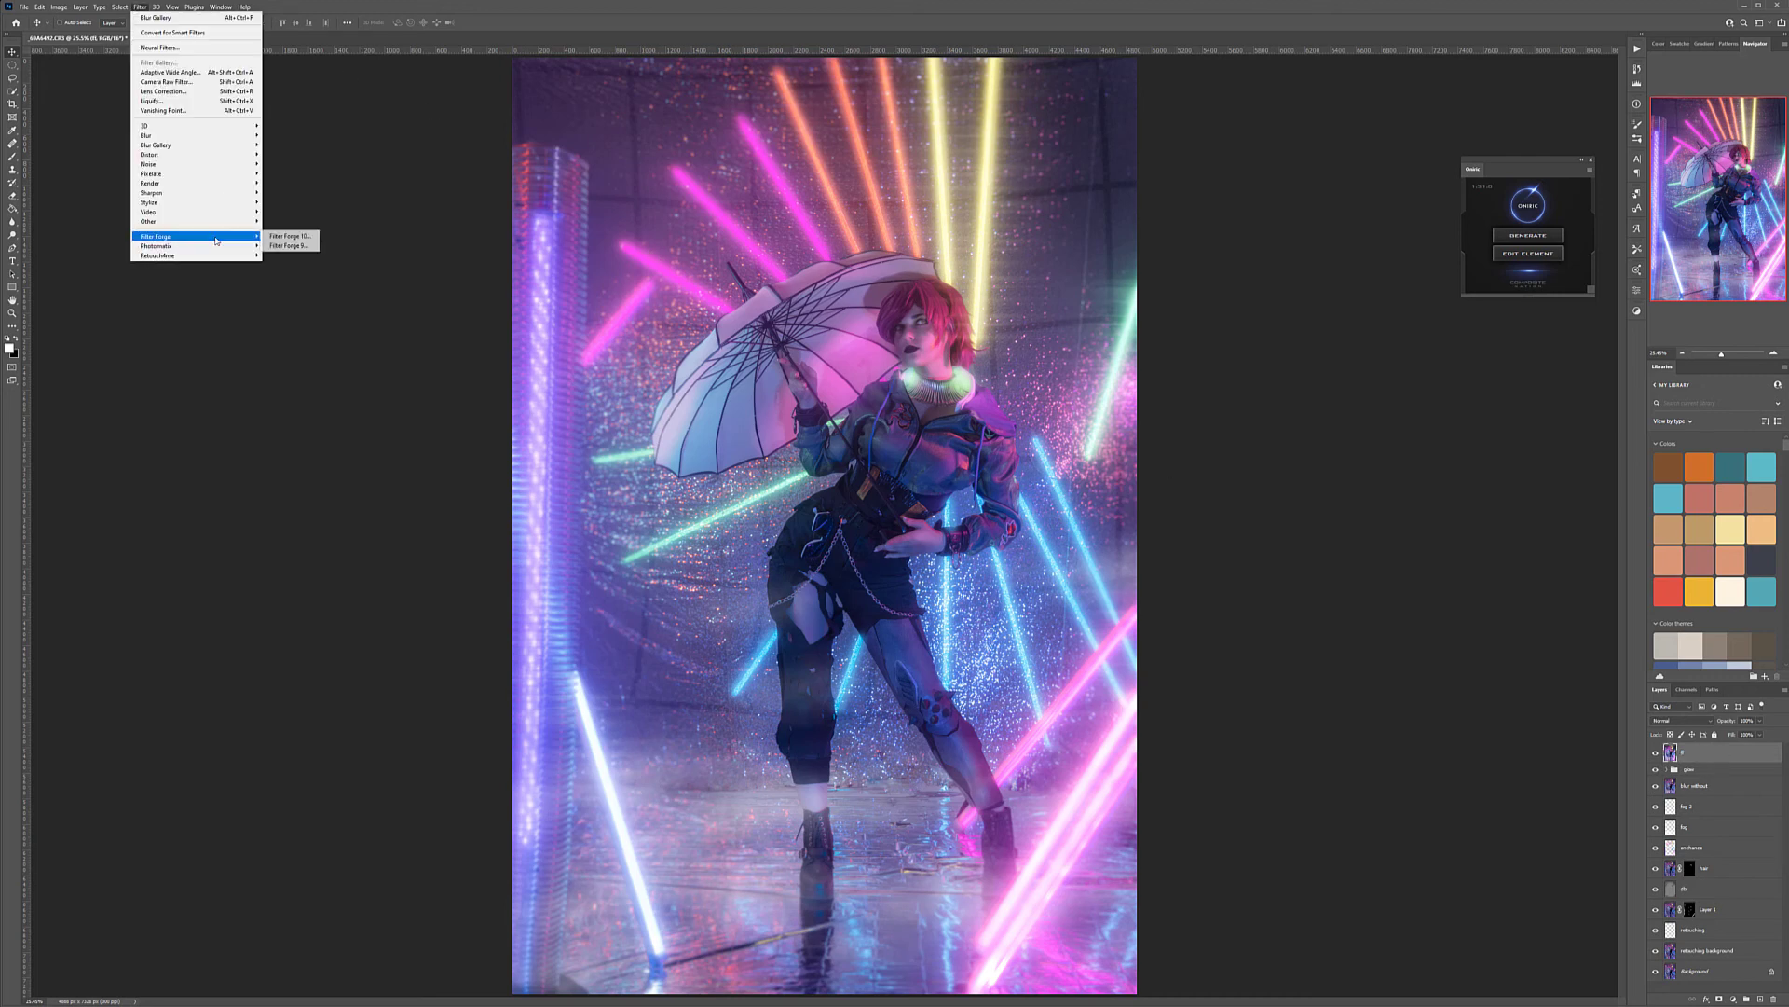
{"action": "left_click", "coordinate": [296, 236]}
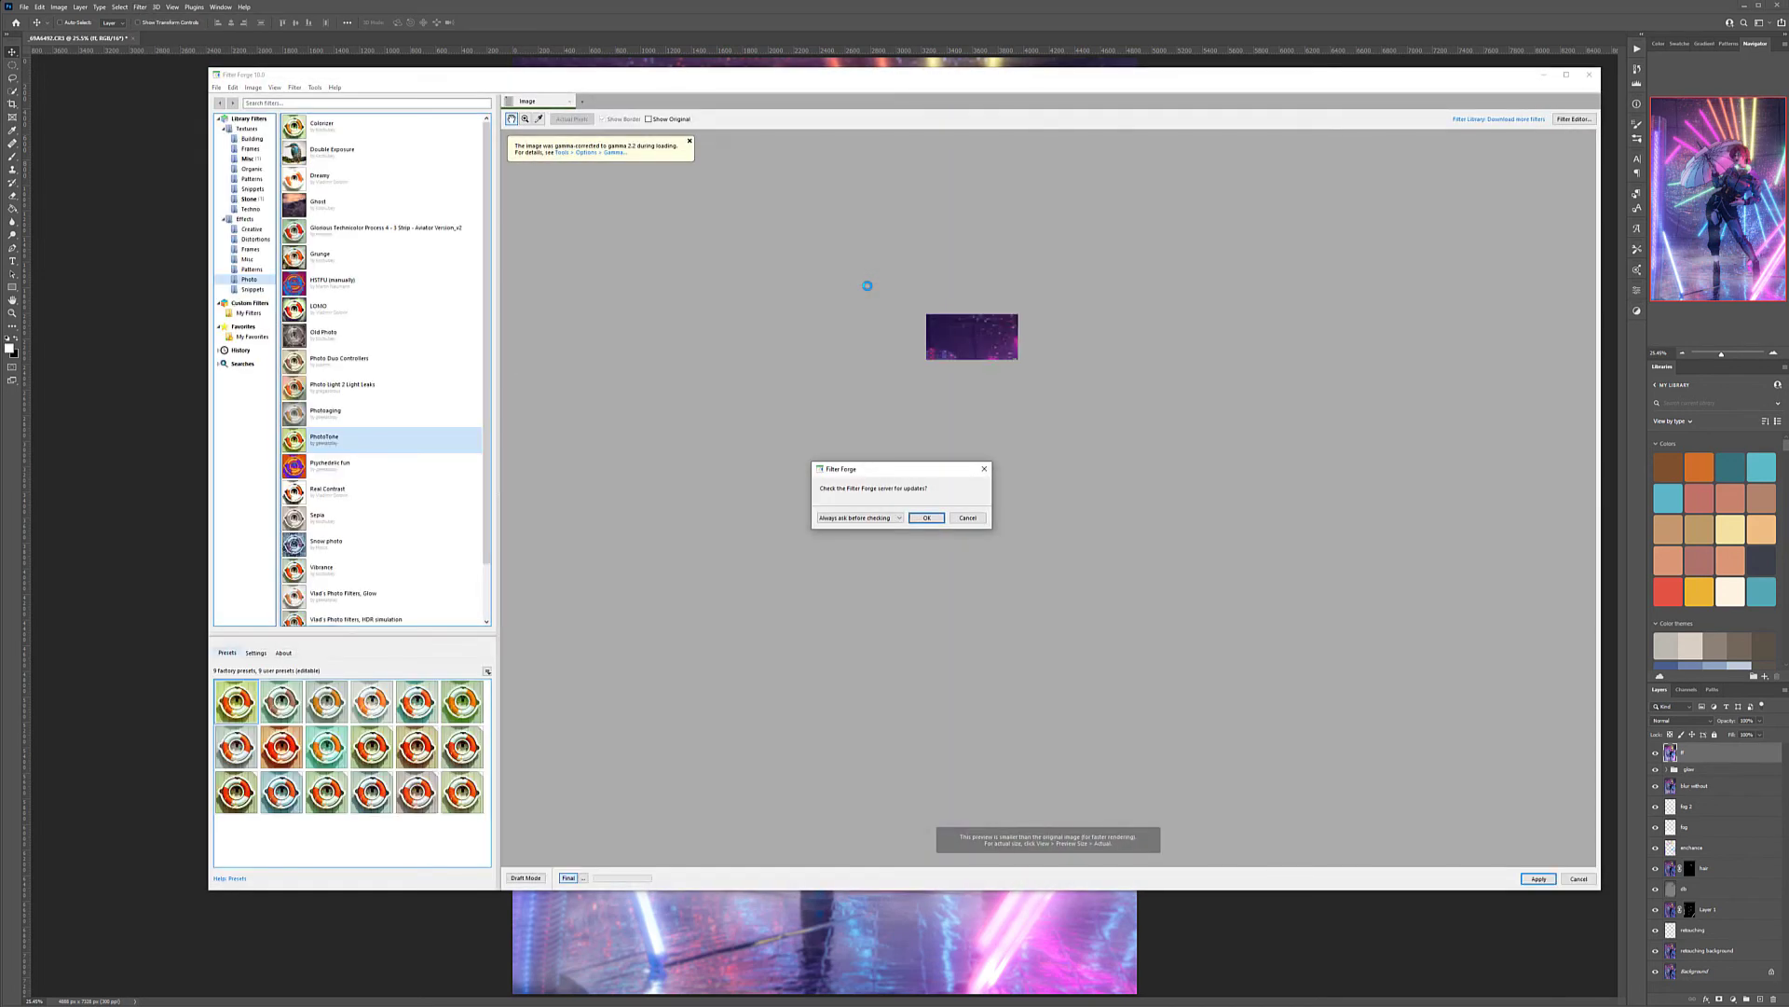
{"action": "left_click", "coordinate": [942, 518]}
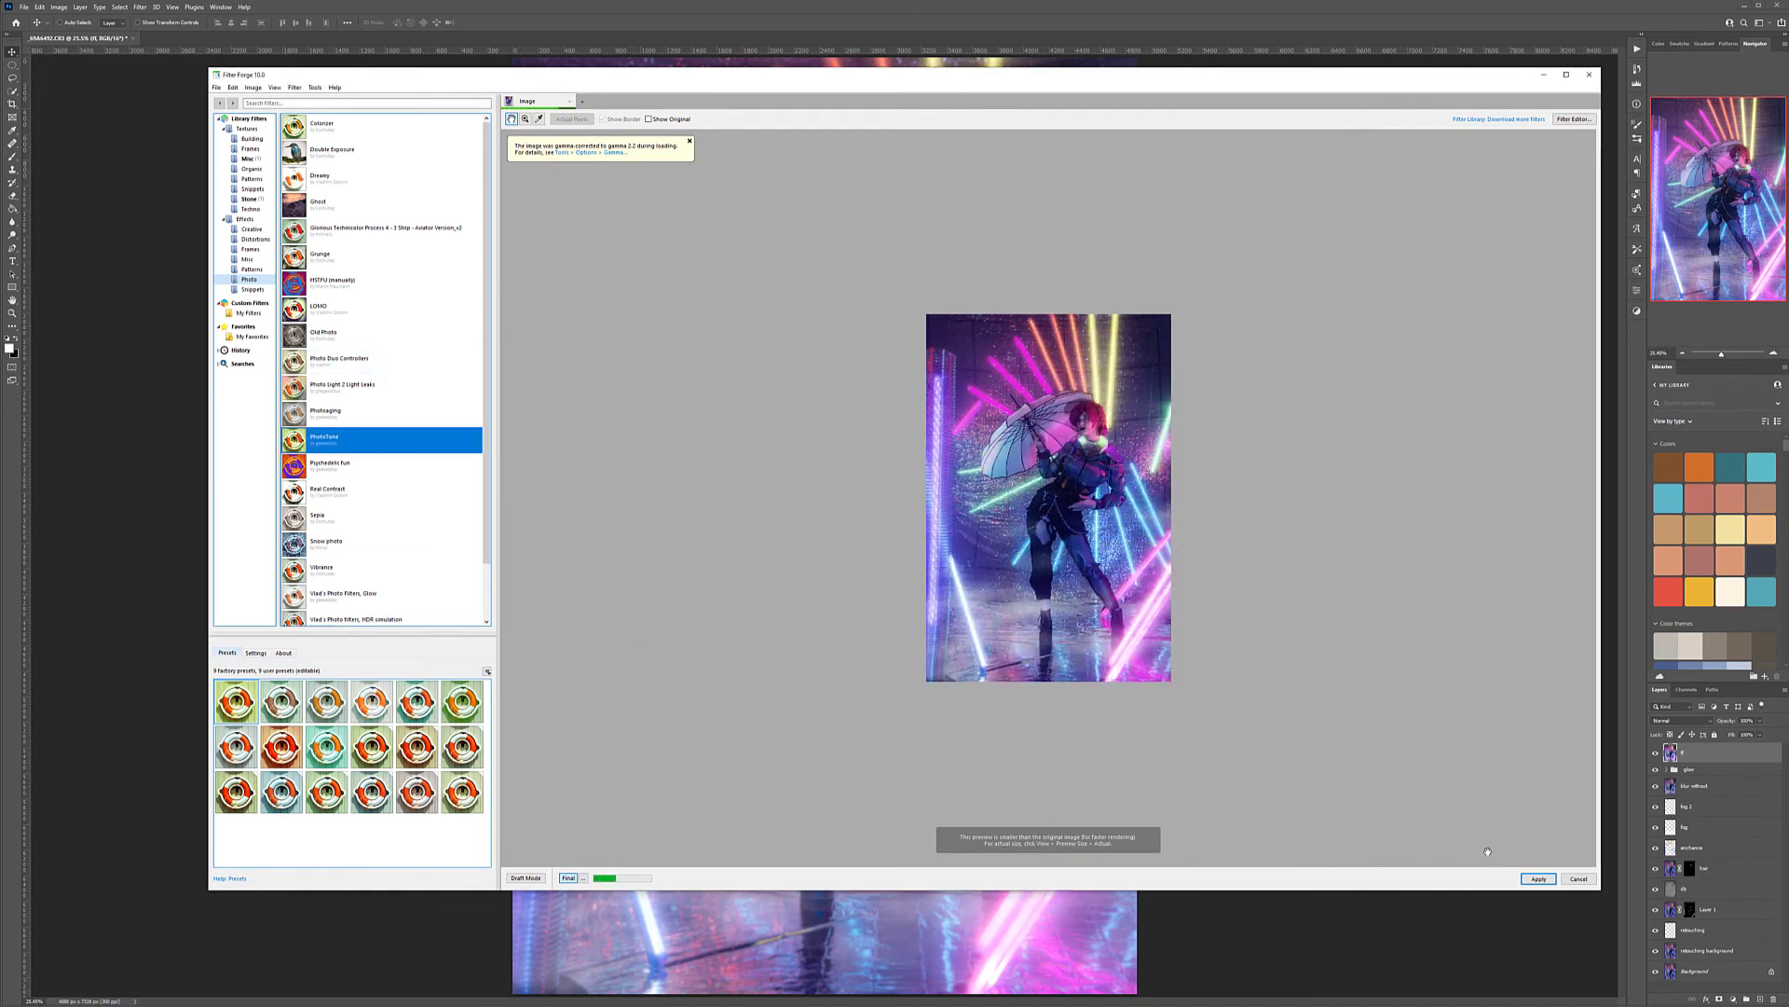
{"action": "left_click_drag", "start_coordinate": [1603, 893], "coordinate": [1641, 933]}
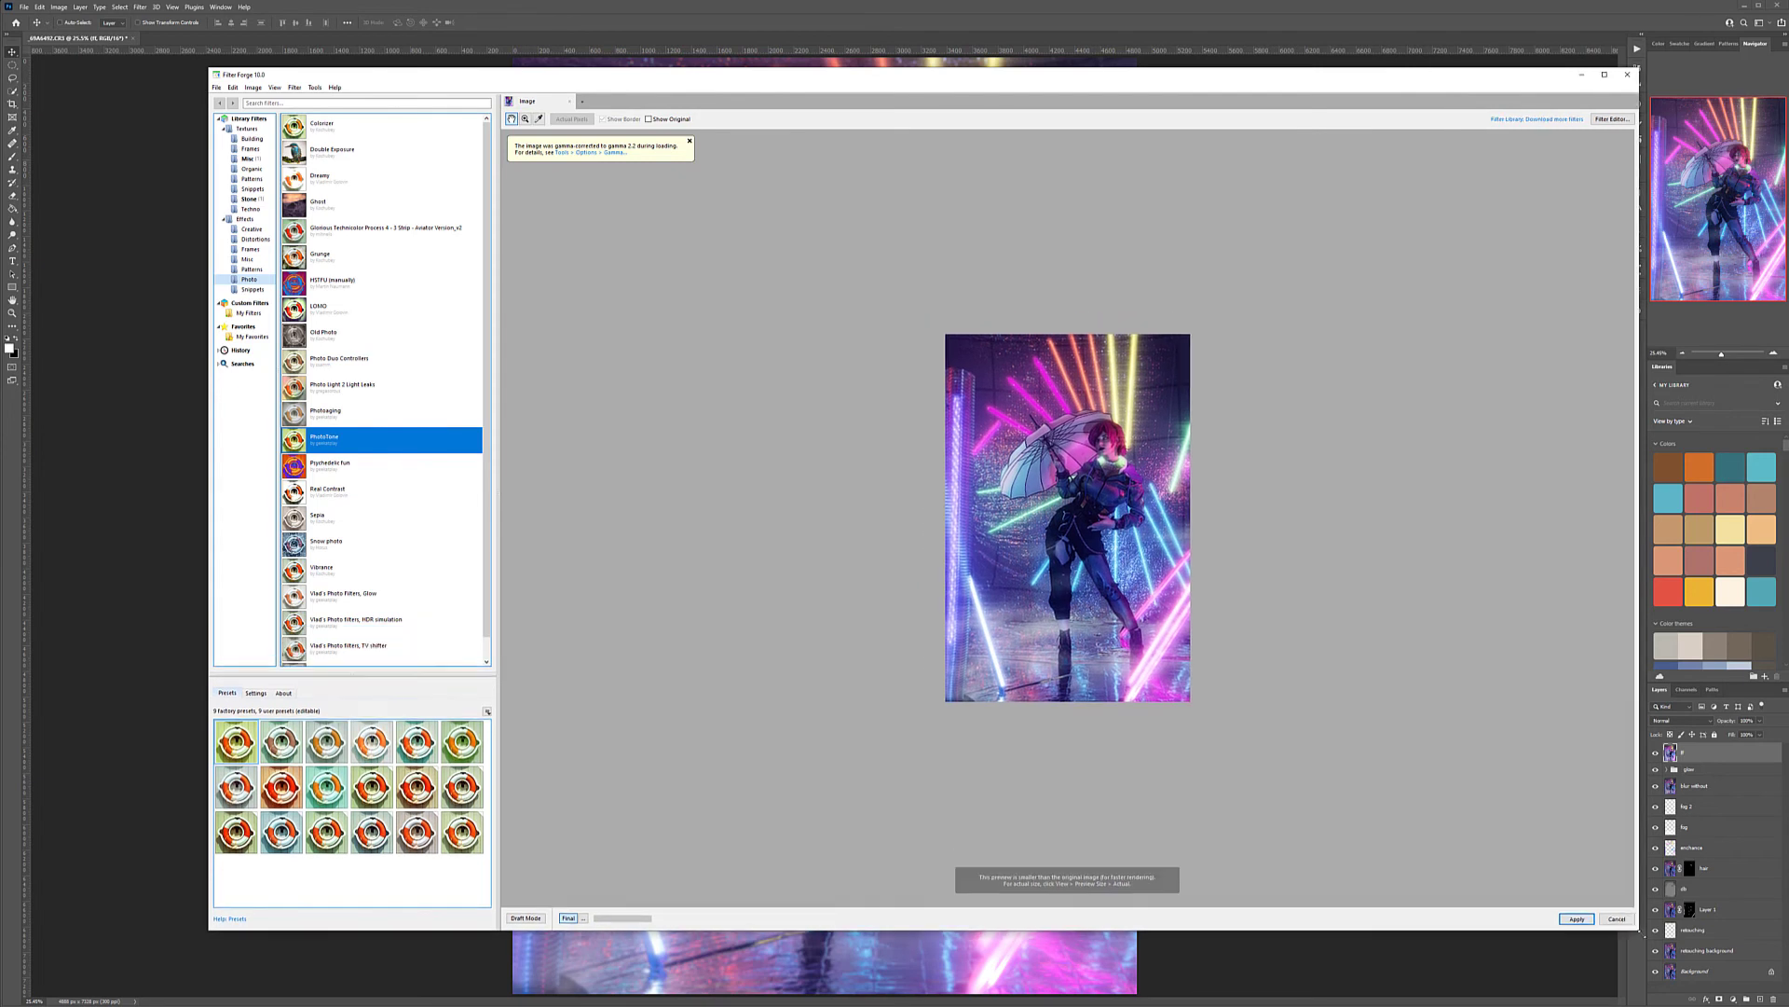
Try several presets of the PhotoTone filter and settle on the third preset in the last row
{"action": "left_click", "coordinate": [371, 832]}
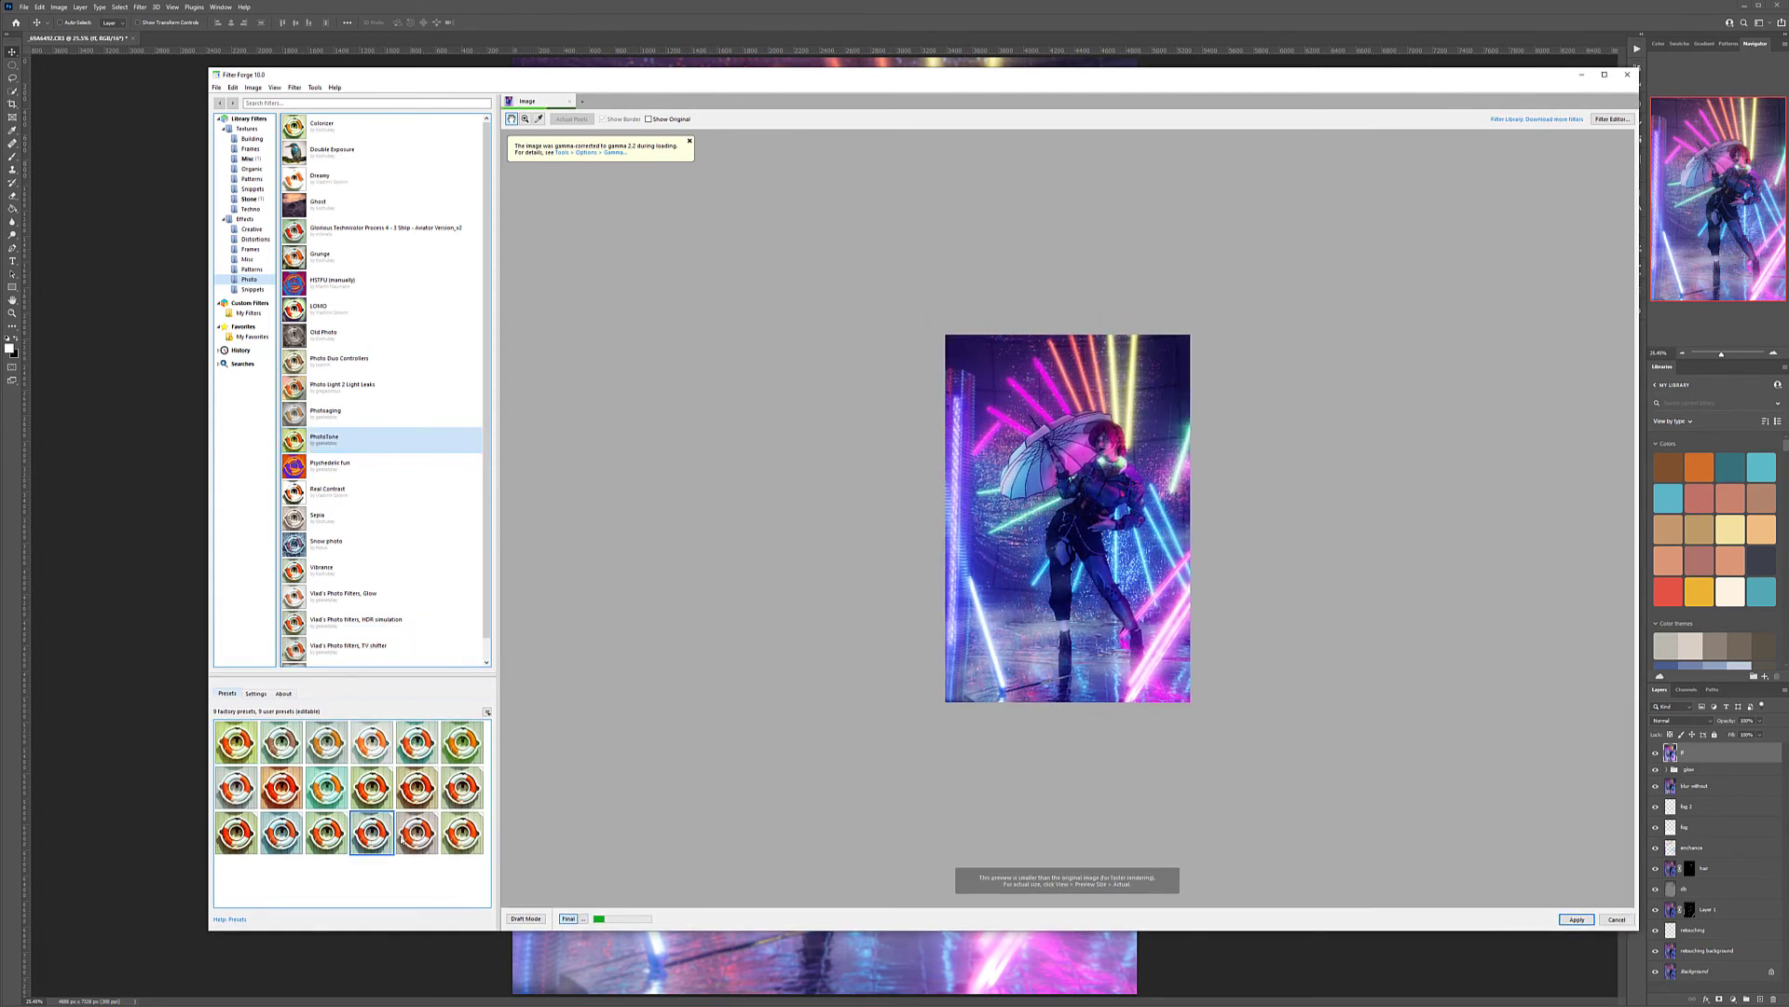
{"action": "left_click", "coordinate": [416, 833]}
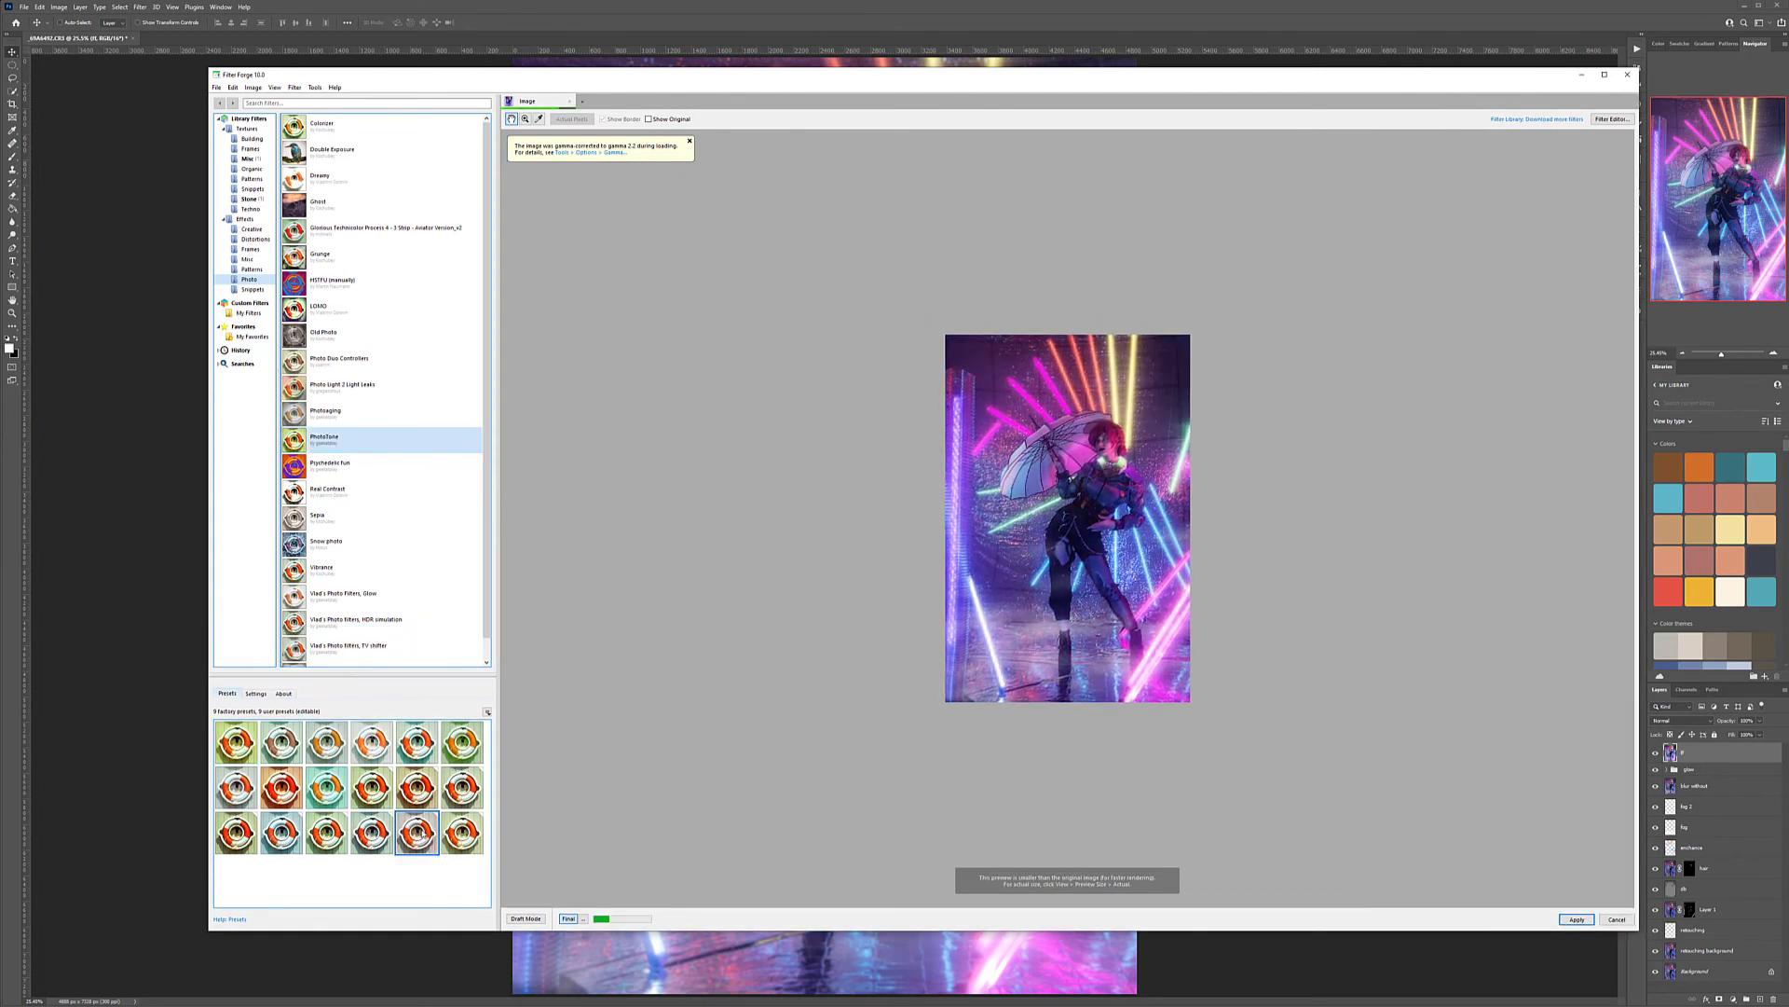
{"action": "left_click", "coordinate": [463, 832]}
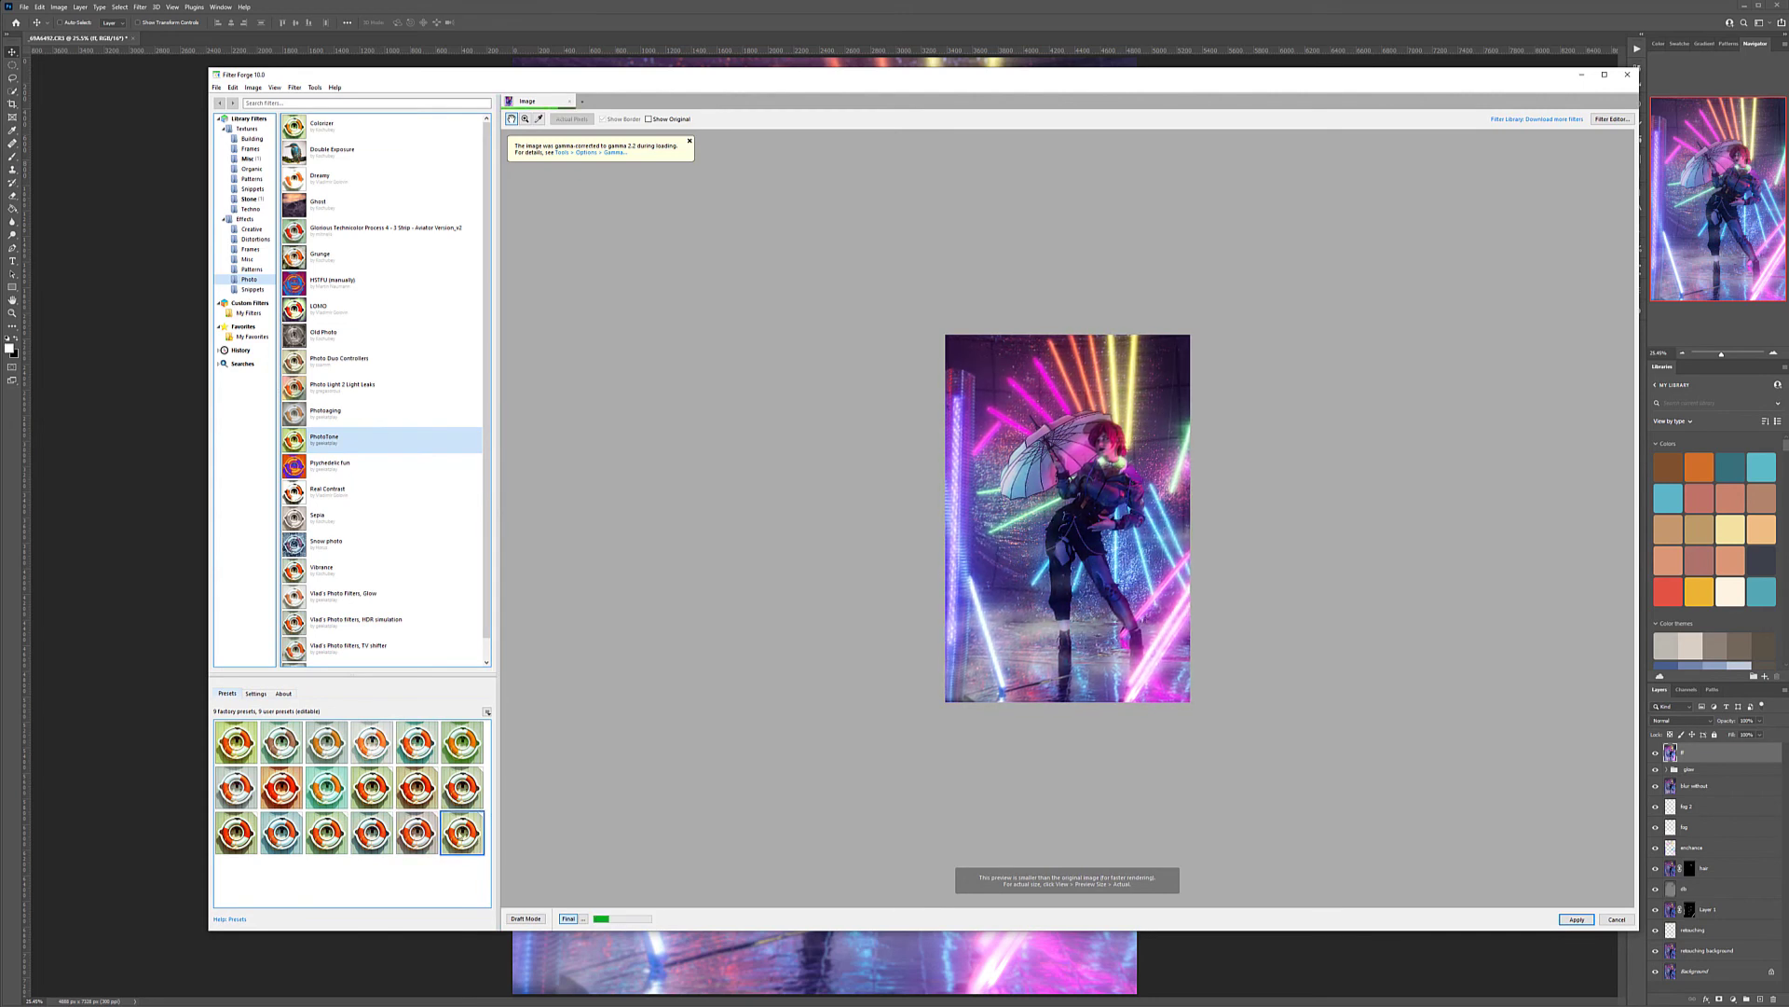
{"action": "left_click", "coordinate": [236, 743]}
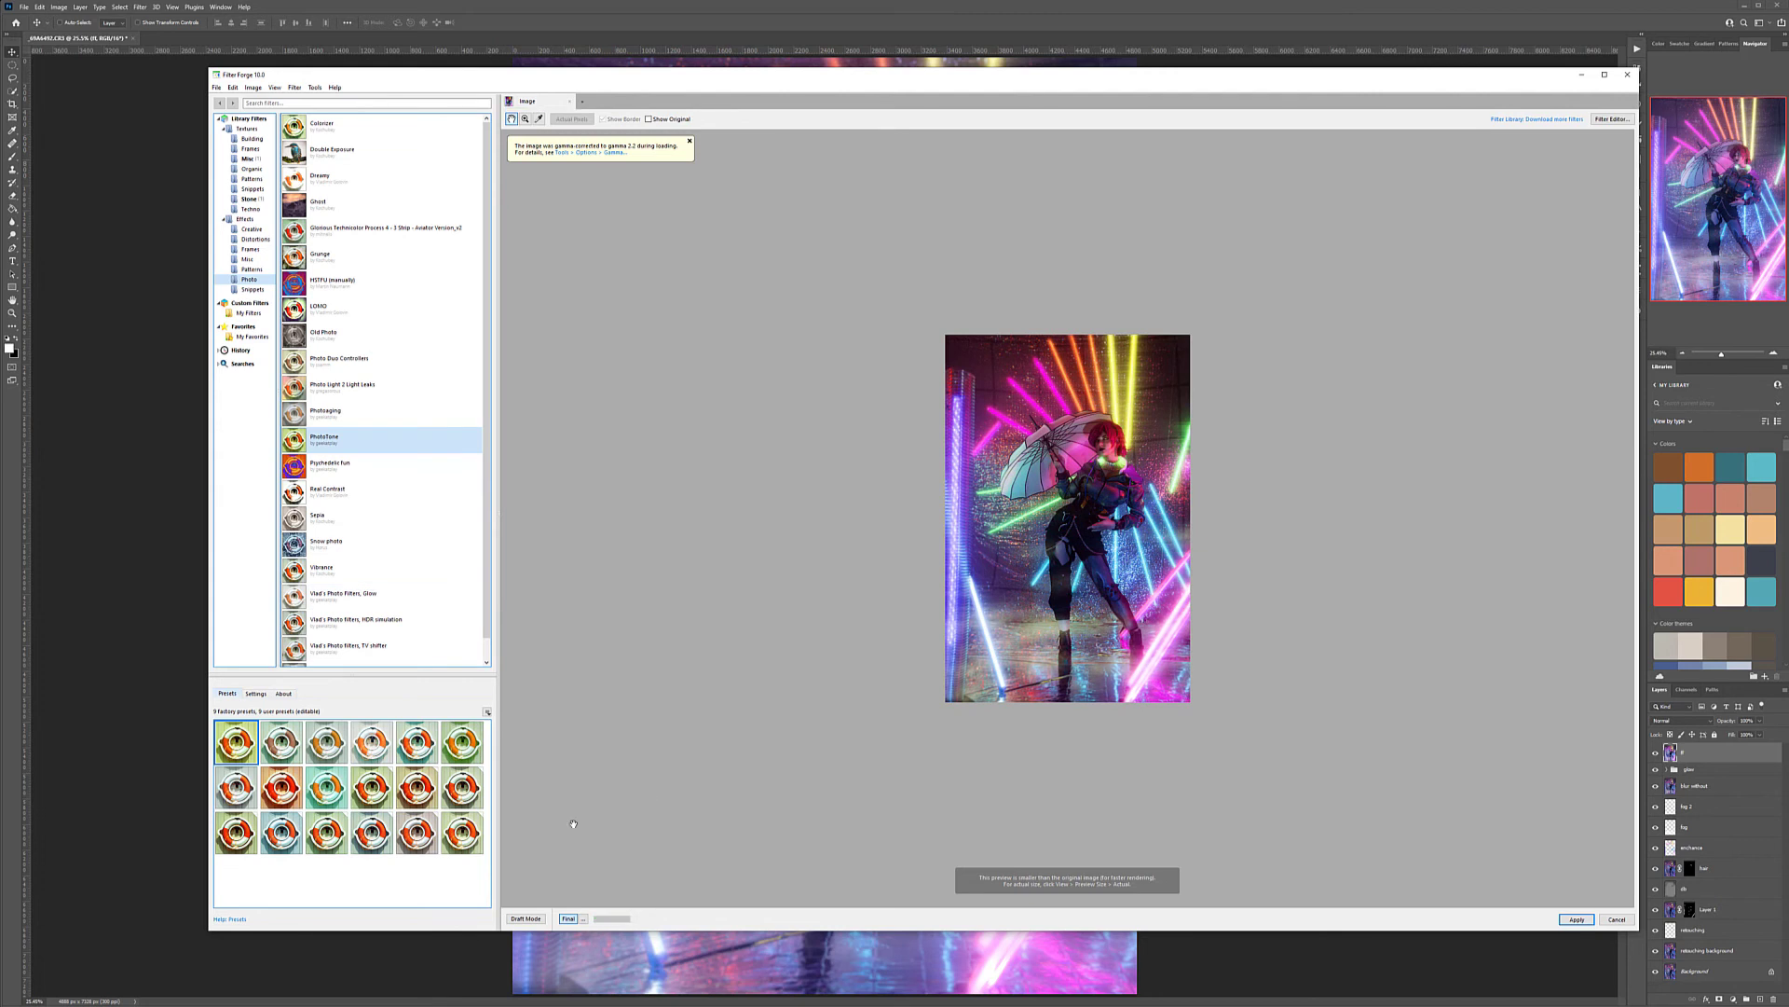
{"action": "left_click", "coordinate": [326, 832]}
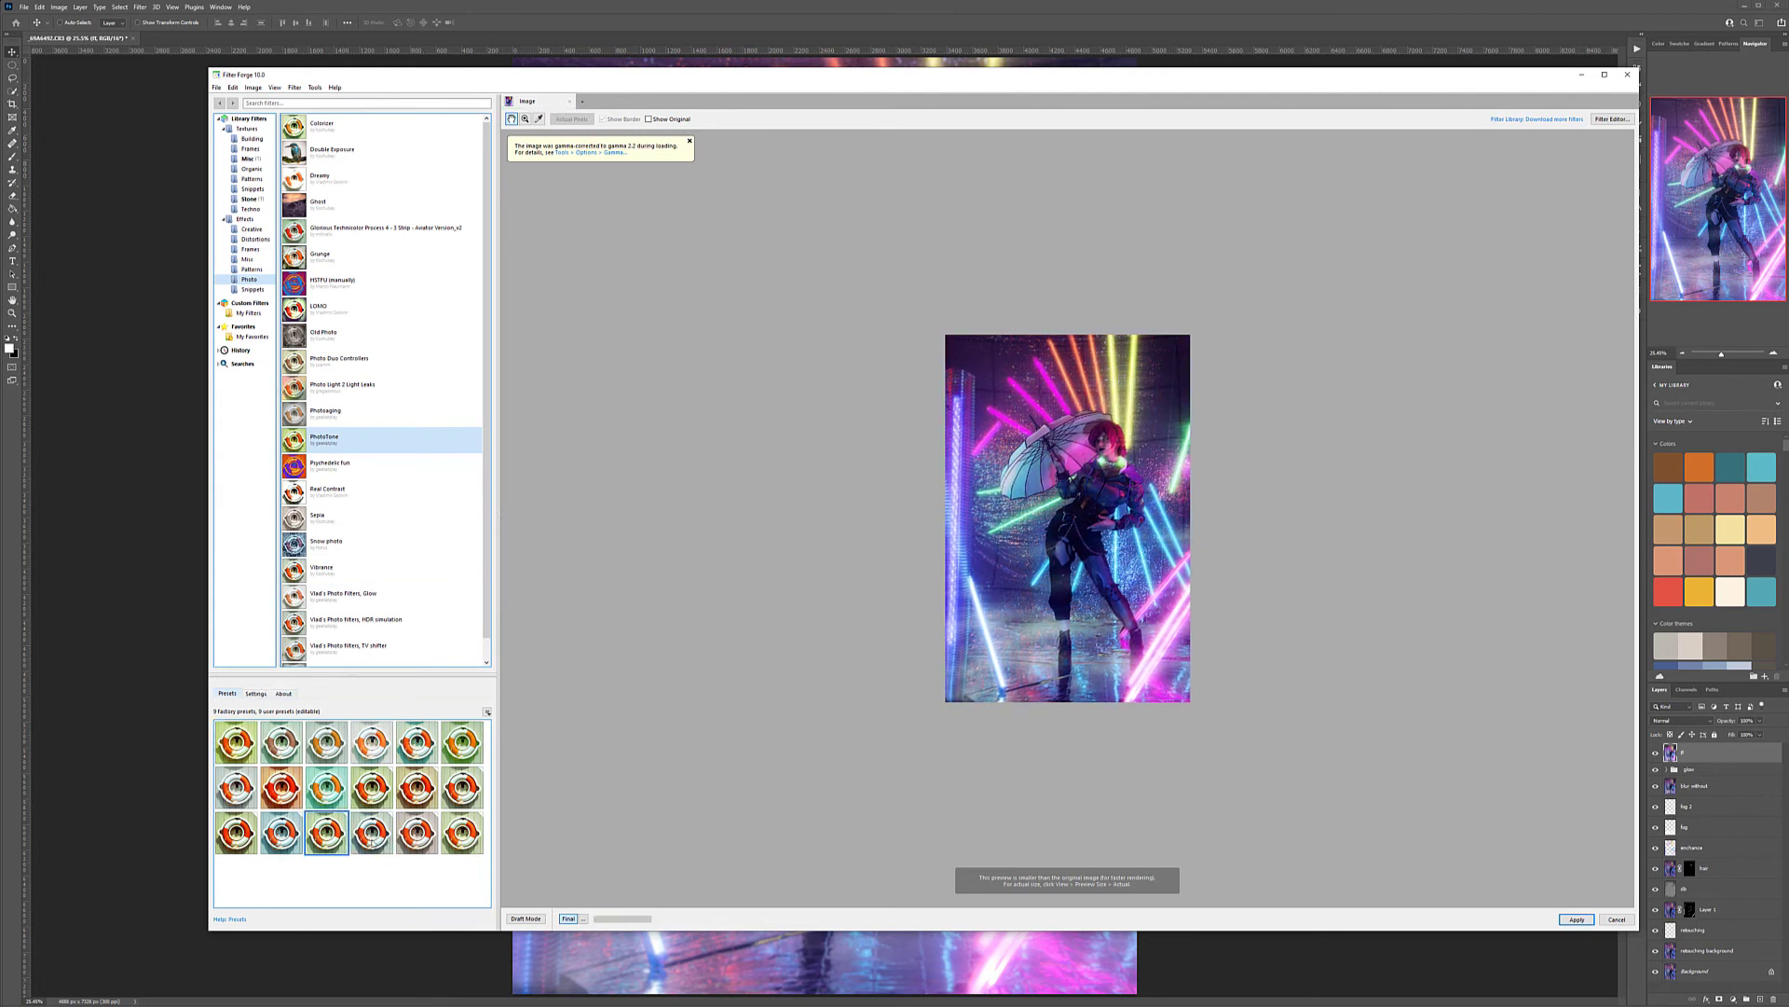
Raise the Red value slightly and the Green value a bit more in the PhotoTone settings
{"action": "left_click", "coordinate": [255, 693]}
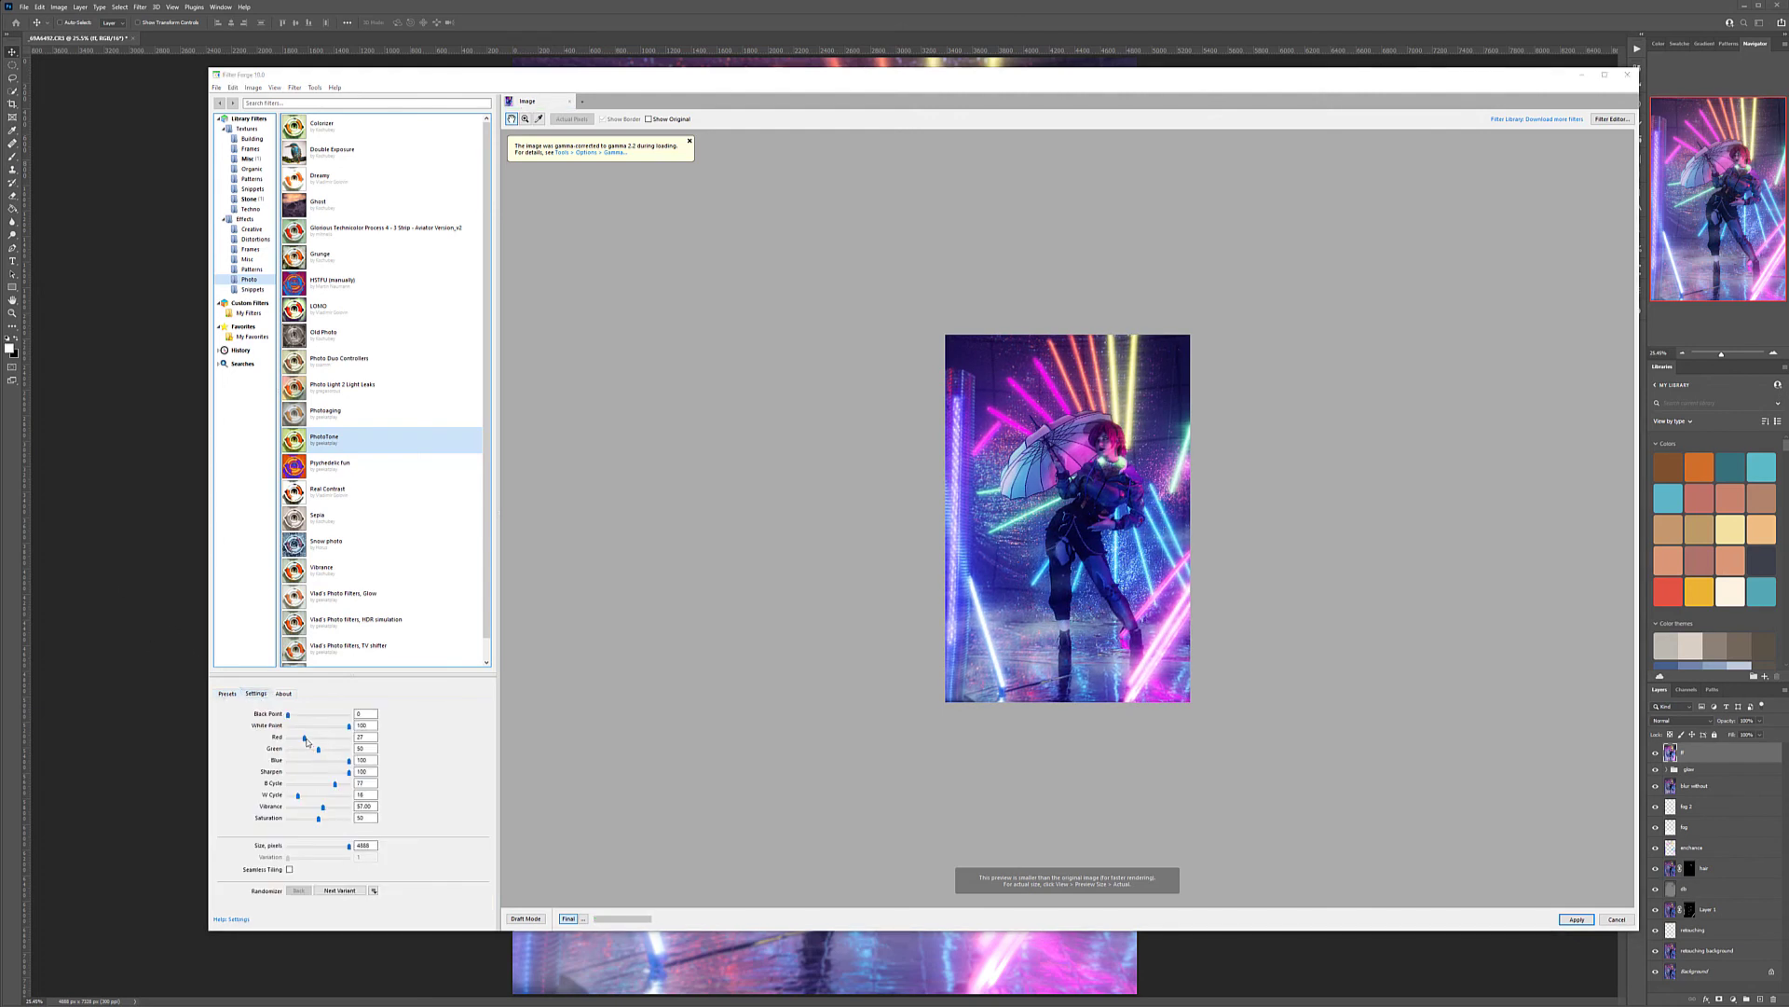
{"action": "left_click_drag", "start_coordinate": [304, 741], "coordinate": [308, 742]}
{"action": "left_click_drag", "start_coordinate": [319, 751], "coordinate": [328, 751]}
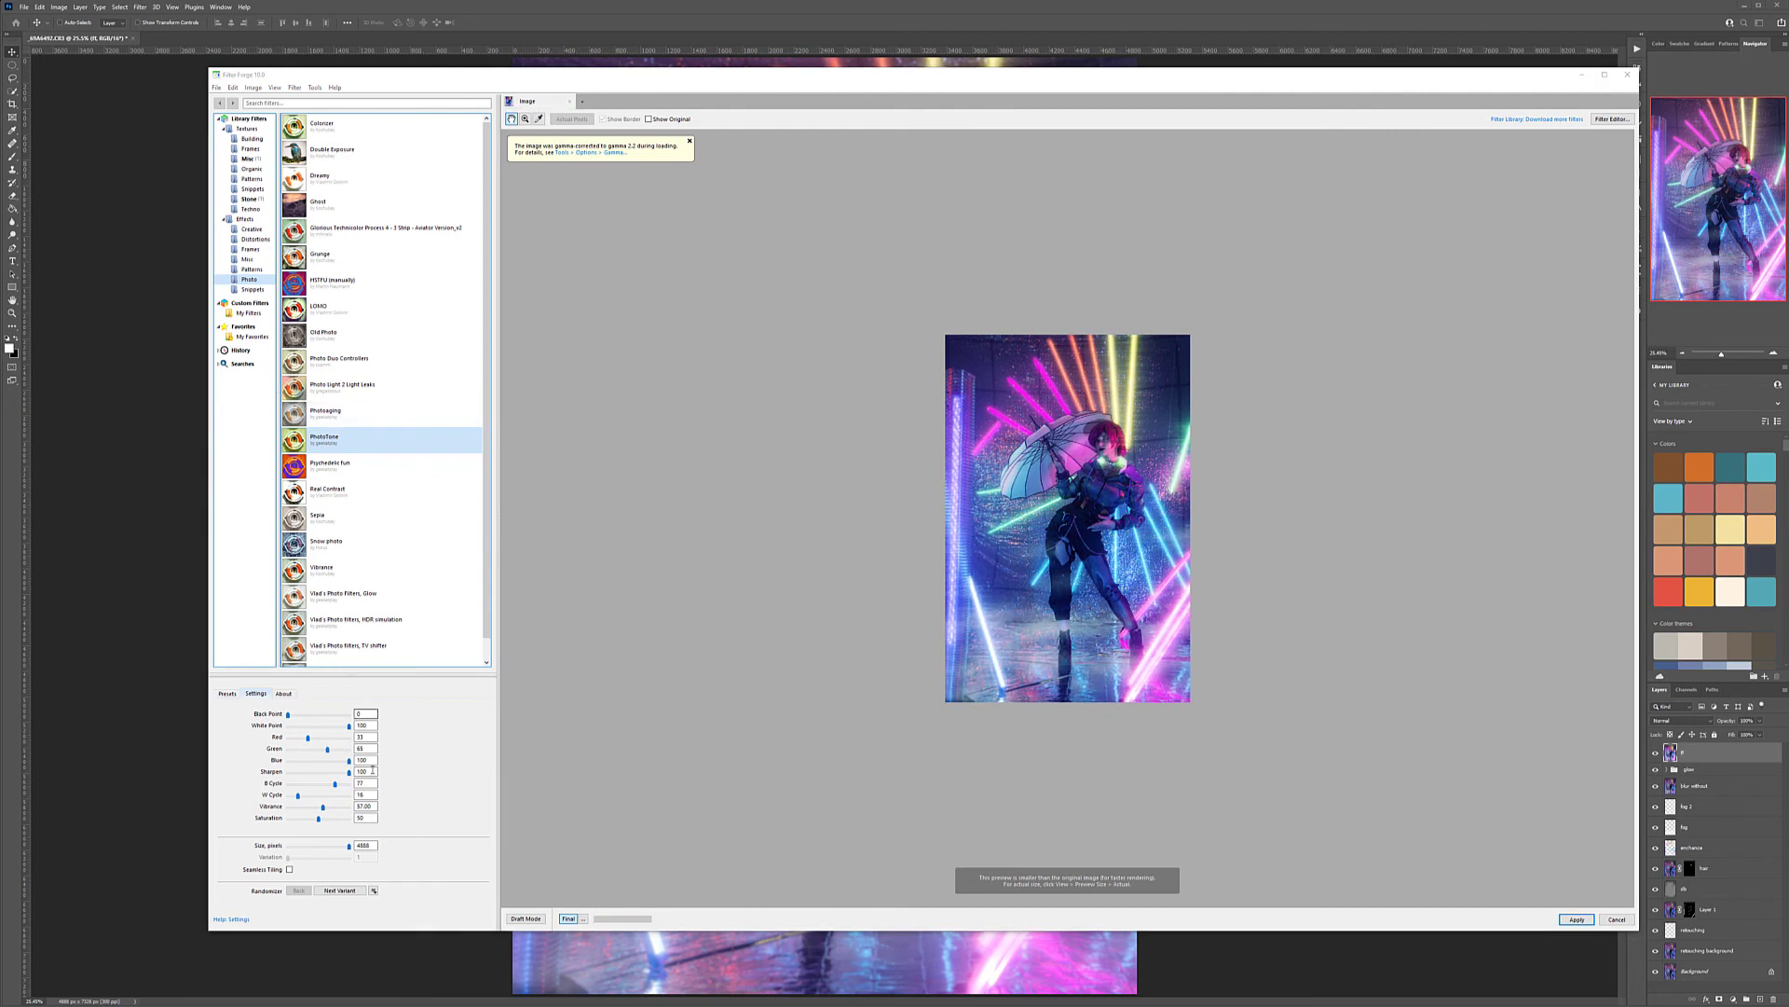
Fine-tune the B Cycle, W Cycle and Saturation values of the PhotoTone filter and apply it to the layer
{"action": "left_click_drag", "start_coordinate": [335, 783], "coordinate": [303, 801]}
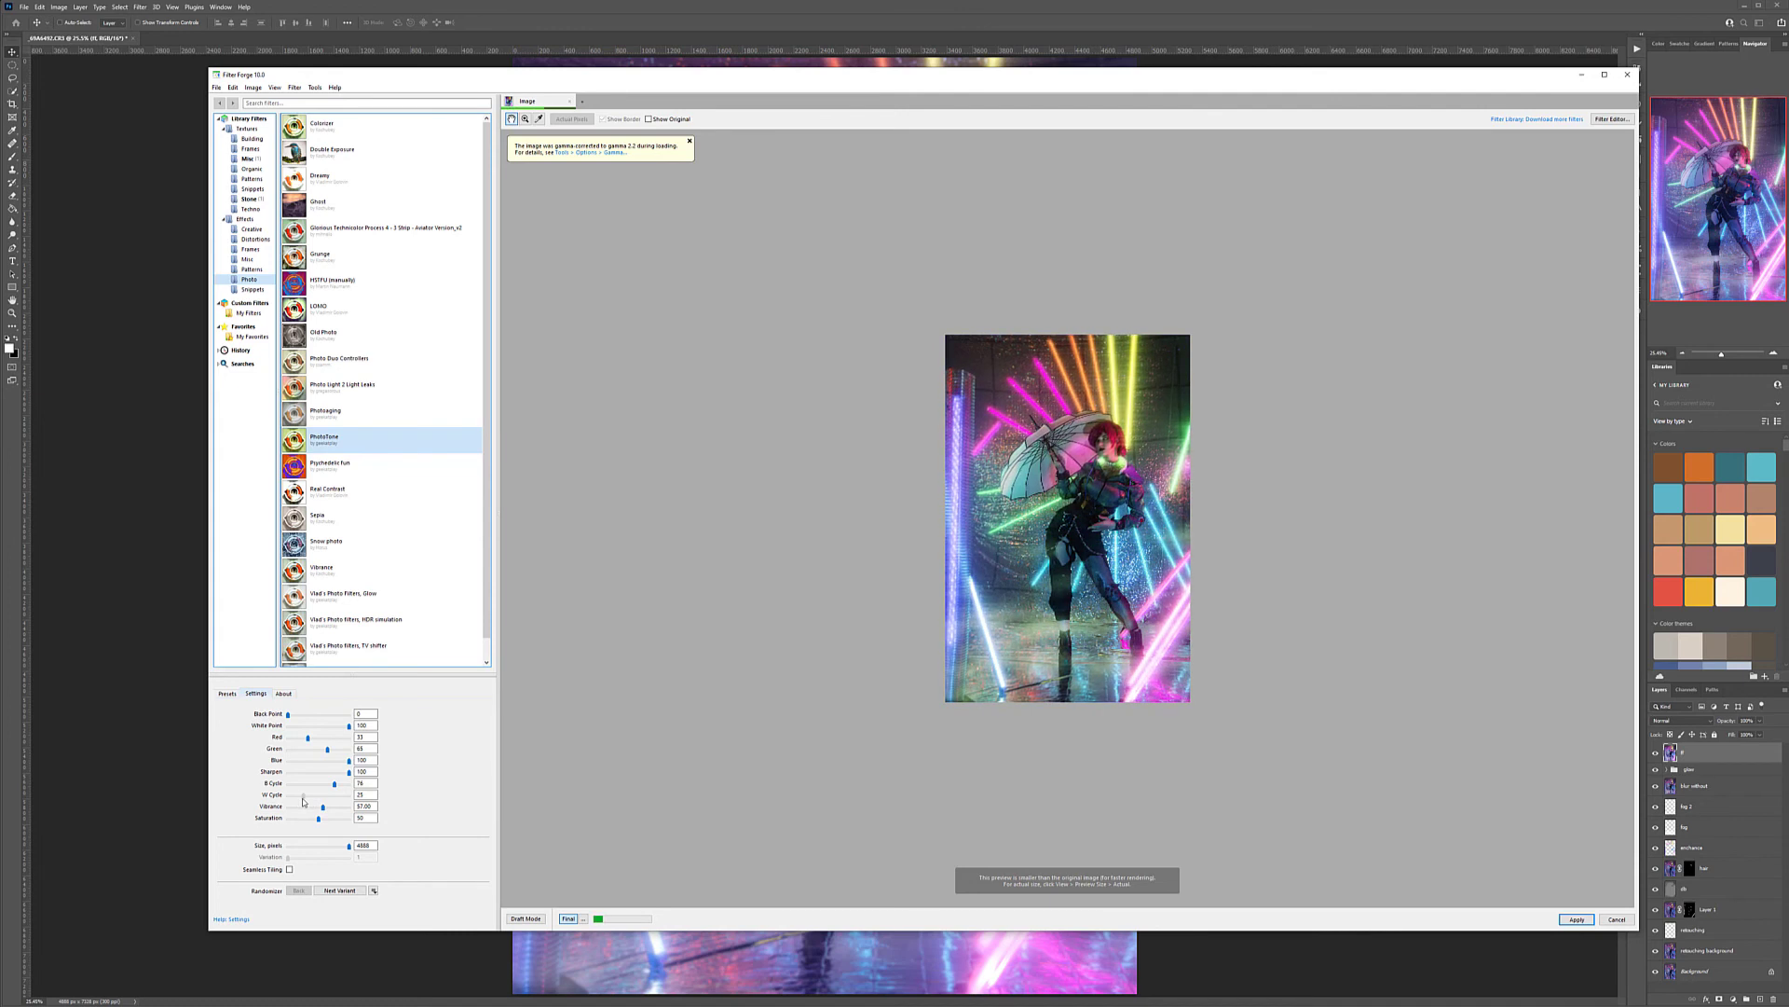
{"action": "left_click_drag", "start_coordinate": [302, 802], "coordinate": [299, 803]}
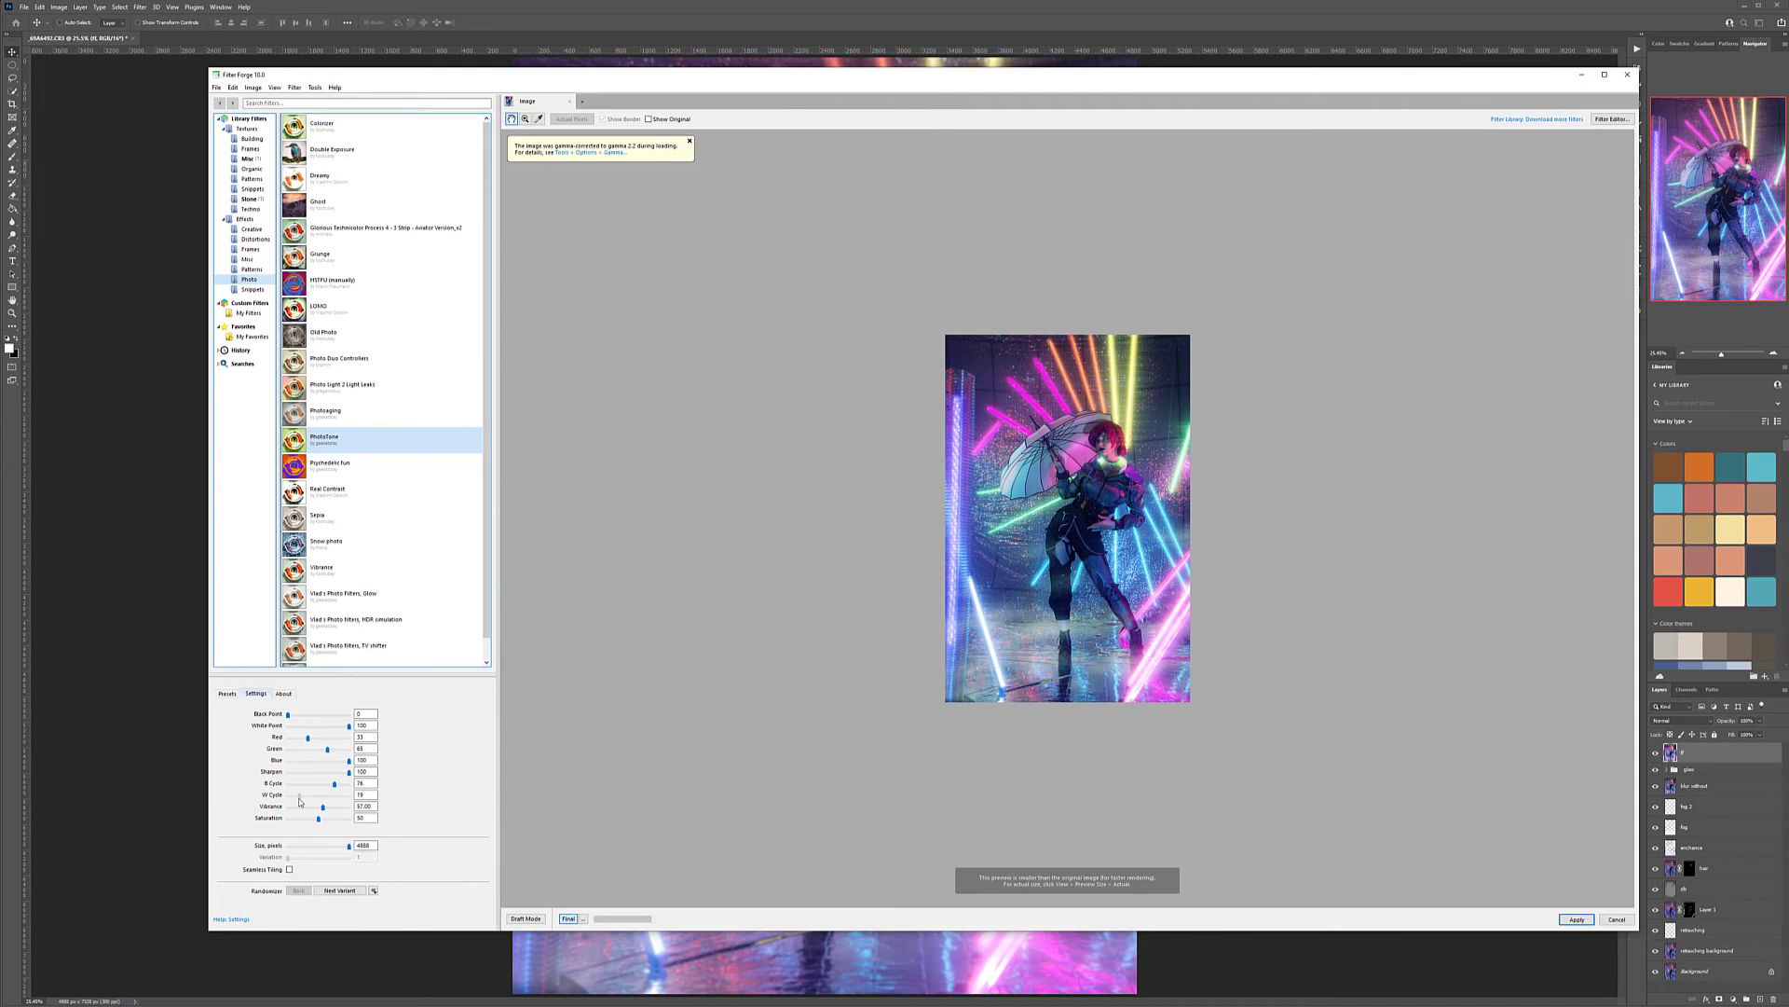
{"action": "left_click_drag", "start_coordinate": [299, 801], "coordinate": [319, 815]}
{"action": "left_click", "coordinate": [1575, 920]}
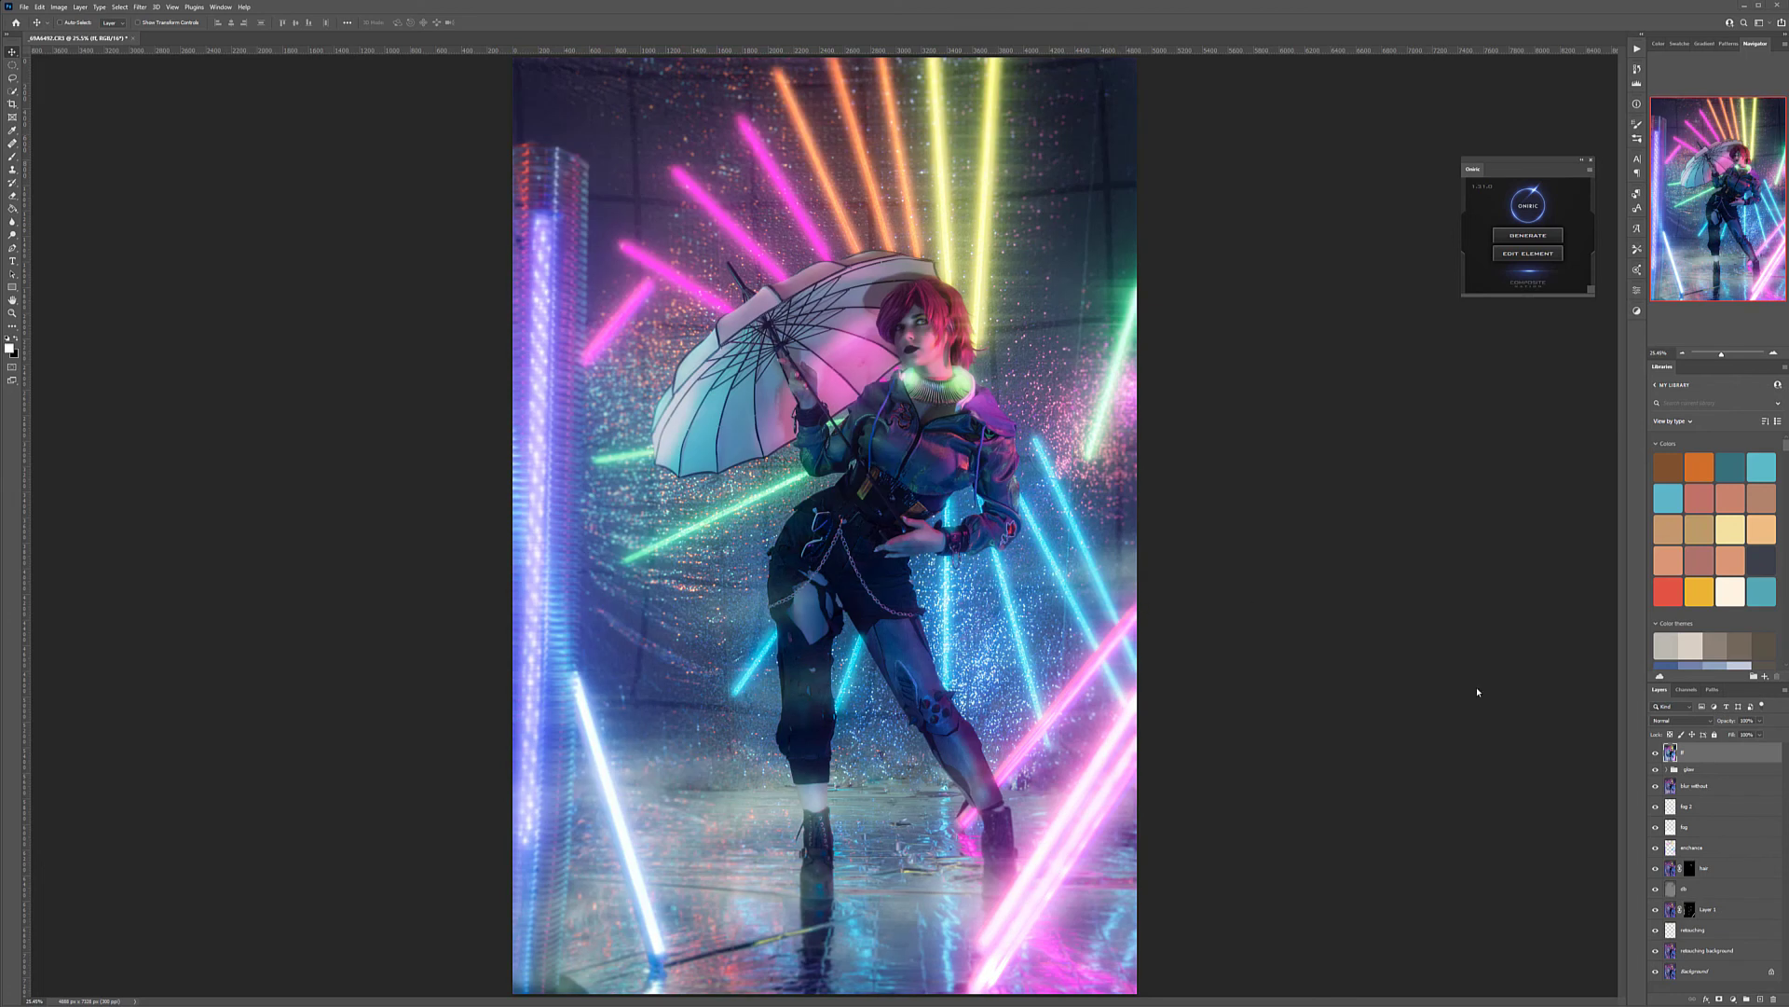
Compare the image with and without the PhotoTone-graded ff layer
{"action": "left_click", "coordinate": [1657, 752]}
{"action": "left_click", "coordinate": [1656, 753]}
{"action": "left_click", "coordinate": [1656, 753]}
{"action": "left_click", "coordinate": [1656, 752]}
{"action": "left_click", "coordinate": [1656, 752]}
{"action": "left_click", "coordinate": [1656, 752]}
{"action": "left_click", "coordinate": [1656, 752]}
{"action": "left_click", "coordinate": [1656, 752]}
Add a Selective Color adjustment above the ff layer and, for the Blacks, lower Black and Yellow slightly and adjust Cyan
{"action": "left_click_drag", "start_coordinate": [1724, 736], "coordinate": [1731, 738]}
{"action": "left_click", "coordinate": [1734, 998]}
{"action": "left_click", "coordinate": [1757, 994]}
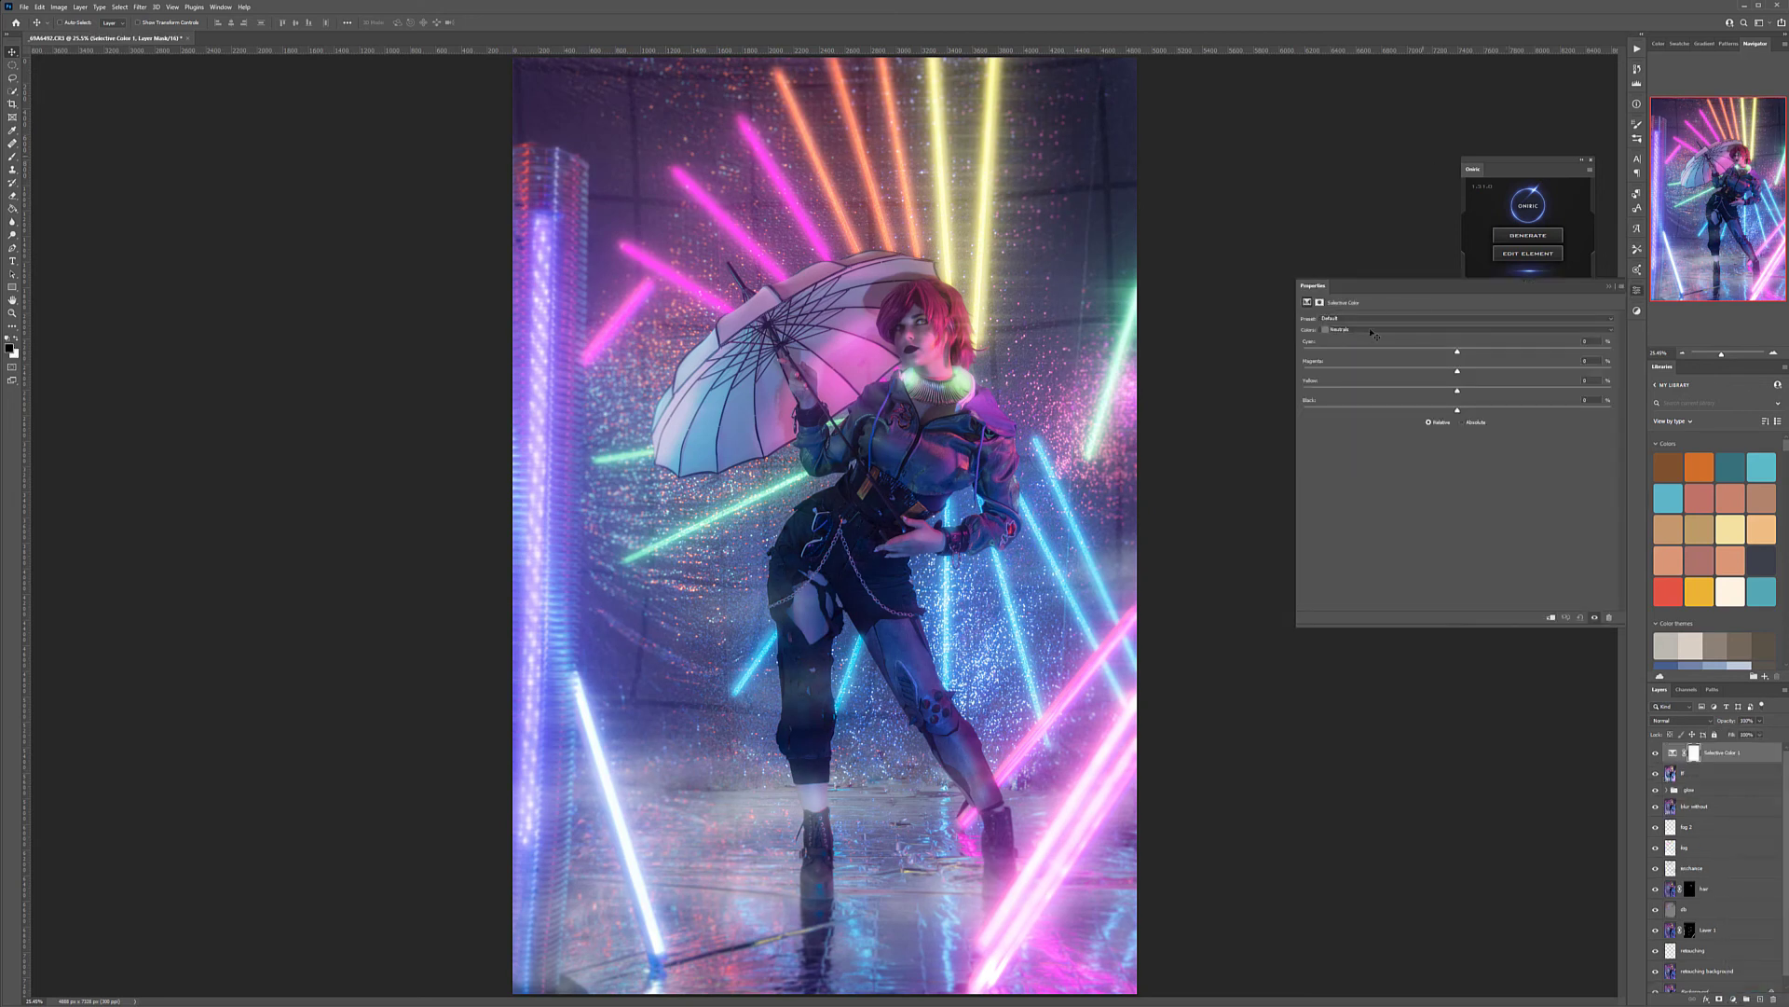
{"action": "left_click", "coordinate": [1367, 331]}
{"action": "left_click", "coordinate": [1409, 402]}
{"action": "left_click_drag", "start_coordinate": [1460, 414], "coordinate": [1446, 414]}
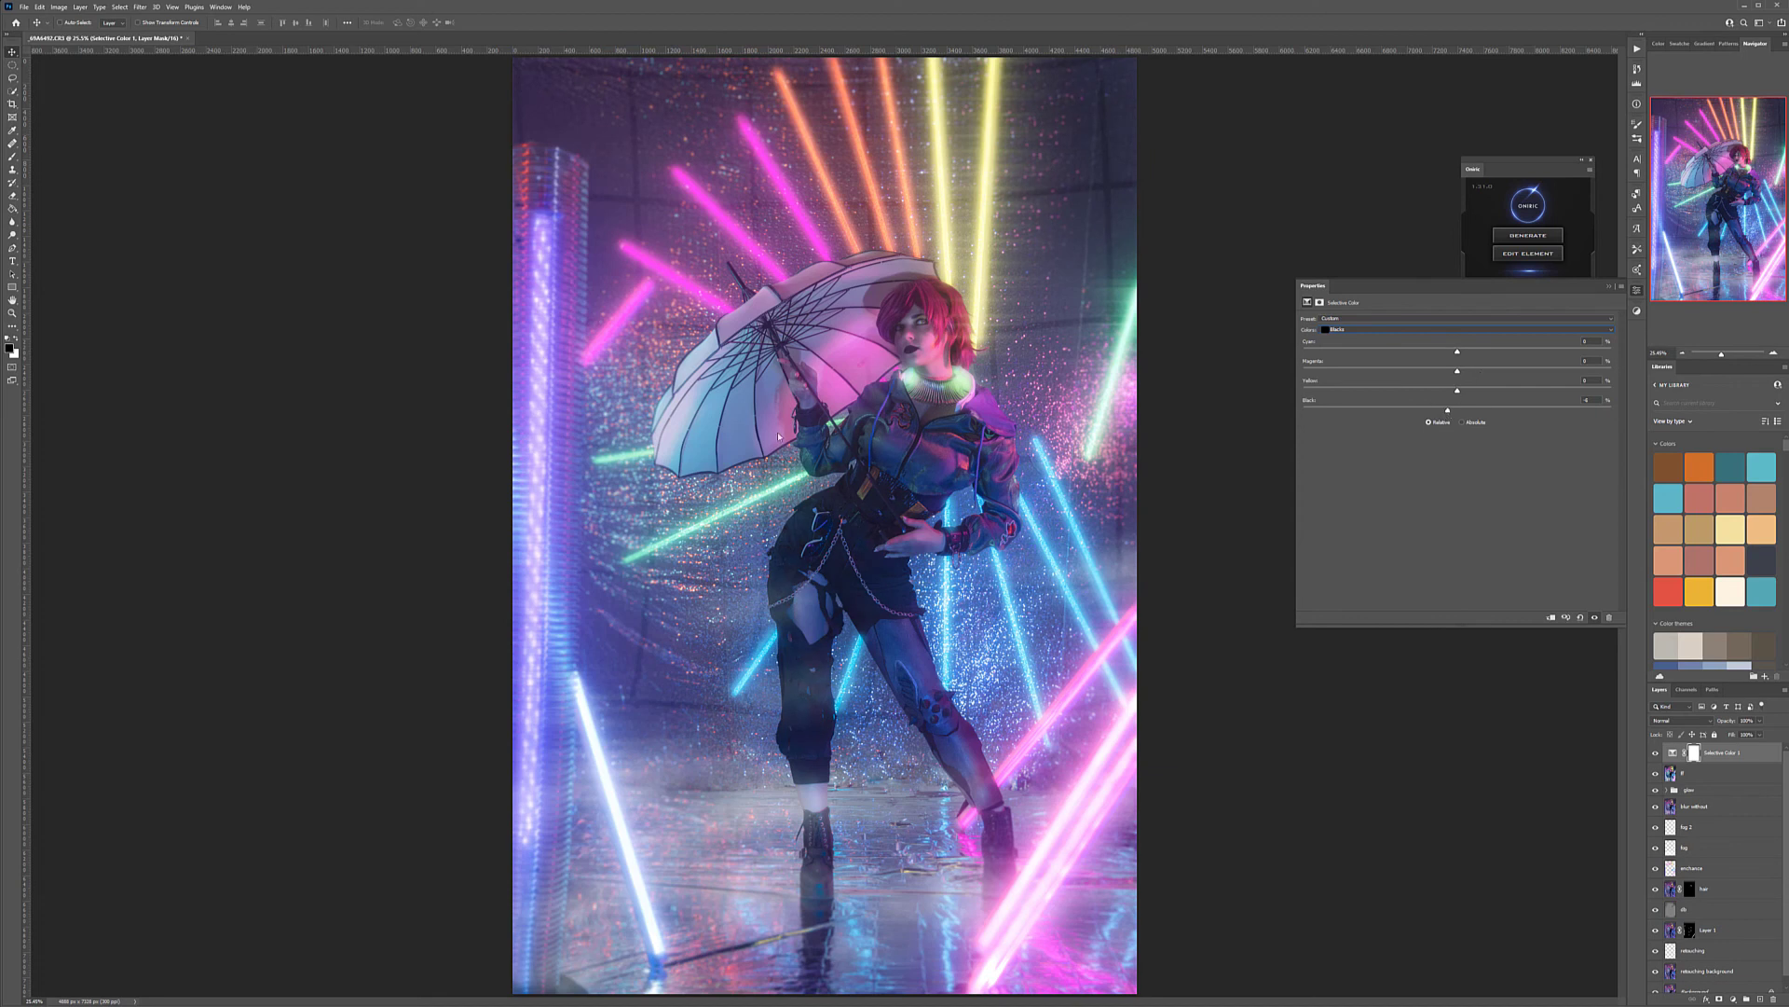
{"action": "mouse_move", "coordinate": [1459, 393]}
{"action": "left_mouse_down"}
{"action": "mouse_move", "coordinate": [1439, 392]}
{"action": "mouse_move", "coordinate": [1452, 399]}
{"action": "left_mouse_up"}
{"action": "left_click_drag", "start_coordinate": [1465, 352], "coordinate": [1491, 351]}
Adjust the Yellow and Cyan amounts of the Neutrals in the Selective Color adjustment
{"action": "left_click", "coordinate": [1371, 329]}
{"action": "left_click", "coordinate": [1398, 394]}
{"action": "mouse_move", "coordinate": [1512, 393]}
{"action": "left_mouse_down"}
{"action": "mouse_move", "coordinate": [1545, 394]}
{"action": "mouse_move", "coordinate": [1286, 399]}
{"action": "mouse_move", "coordinate": [1495, 399]}
{"action": "left_mouse_up"}
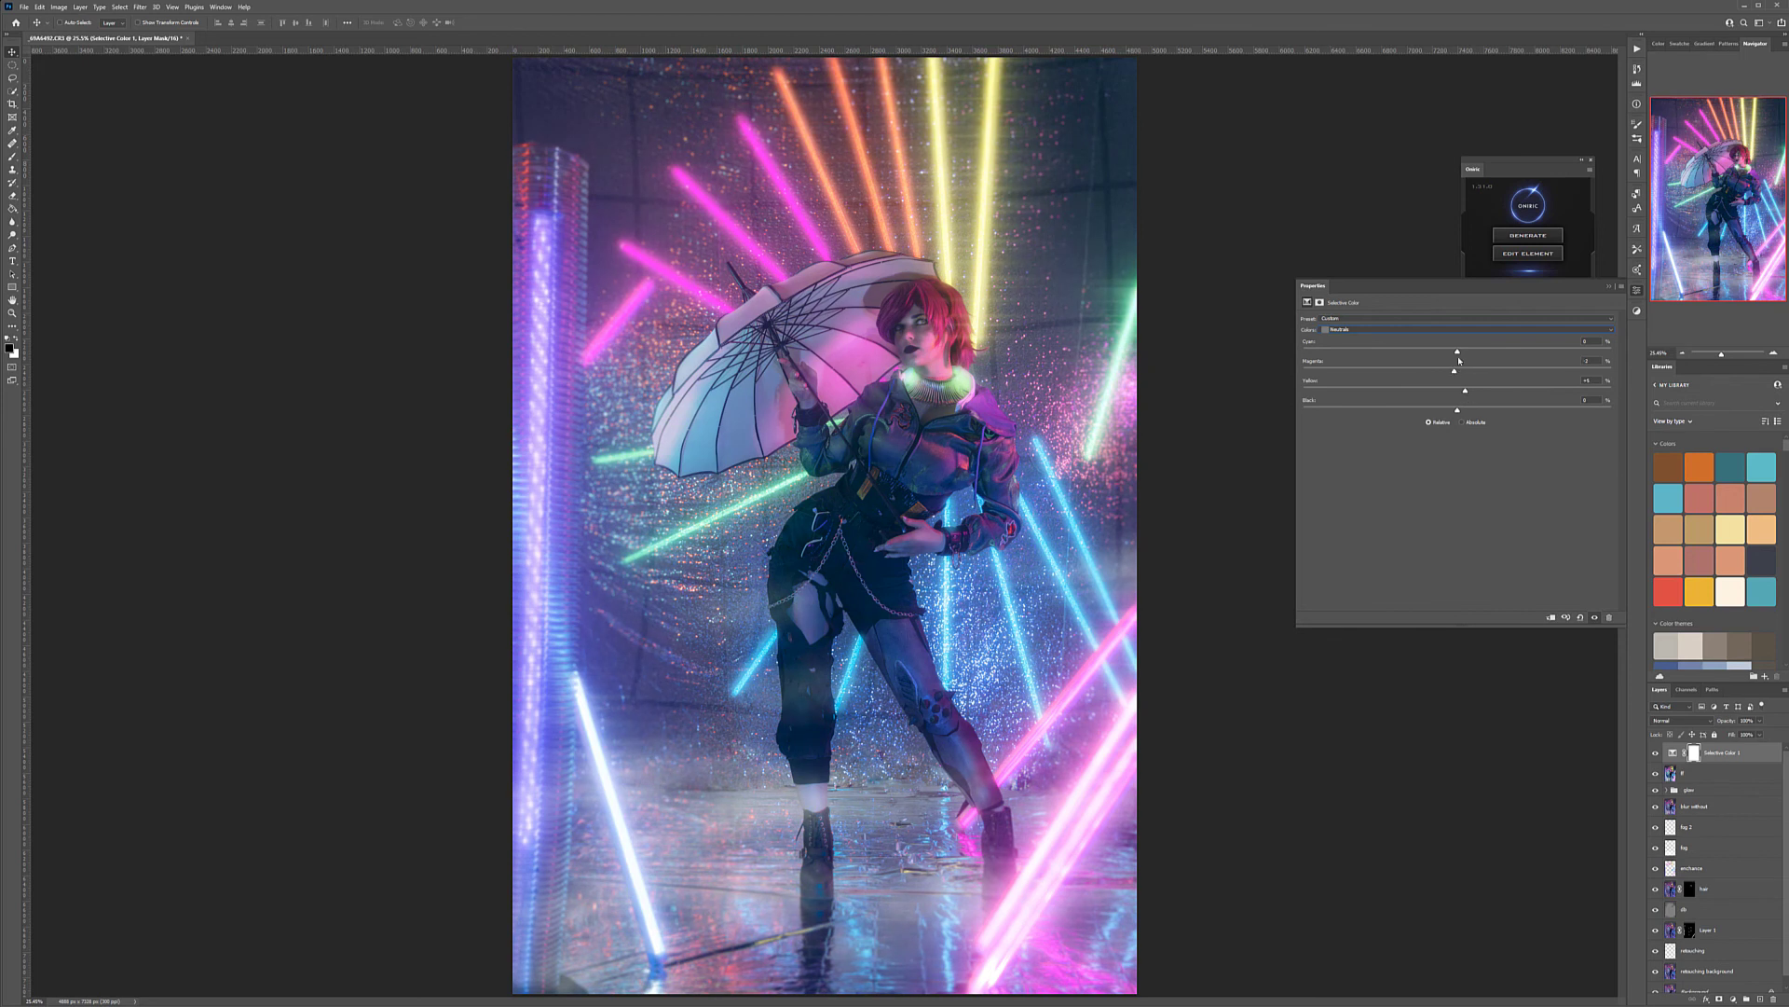
{"action": "left_click_drag", "start_coordinate": [1412, 353], "coordinate": [1455, 367]}
In the Selective Color Whites, lower Cyan and Black, raise Magenta and Yellow, and compare the image with and without the adjustment
{"action": "left_click", "coordinate": [1343, 331]}
{"action": "left_click", "coordinate": [1426, 386]}
{"action": "mouse_move", "coordinate": [1457, 411]}
{"action": "left_mouse_down"}
{"action": "mouse_move", "coordinate": [1383, 411]}
{"action": "mouse_move", "coordinate": [1595, 411]}
{"action": "mouse_move", "coordinate": [1441, 431]}
{"action": "mouse_move", "coordinate": [1560, 406]}
{"action": "mouse_move", "coordinate": [1277, 399]}
{"action": "mouse_move", "coordinate": [1429, 422]}
{"action": "left_mouse_up"}
{"action": "left_click_drag", "start_coordinate": [1532, 371], "coordinate": [1477, 372]}
{"action": "left_click", "coordinate": [1654, 754]}
{"action": "left_click", "coordinate": [1654, 754]}
{"action": "left_click", "coordinate": [1654, 754]}
{"action": "left_click", "coordinate": [1654, 753]}
{"action": "scroll", "coordinate": [855, 496], "scroll_direction": "down", "scroll_amount": 3}
{"action": "scroll", "coordinate": [857, 497], "scroll_direction": "up", "scroll_amount": 1}
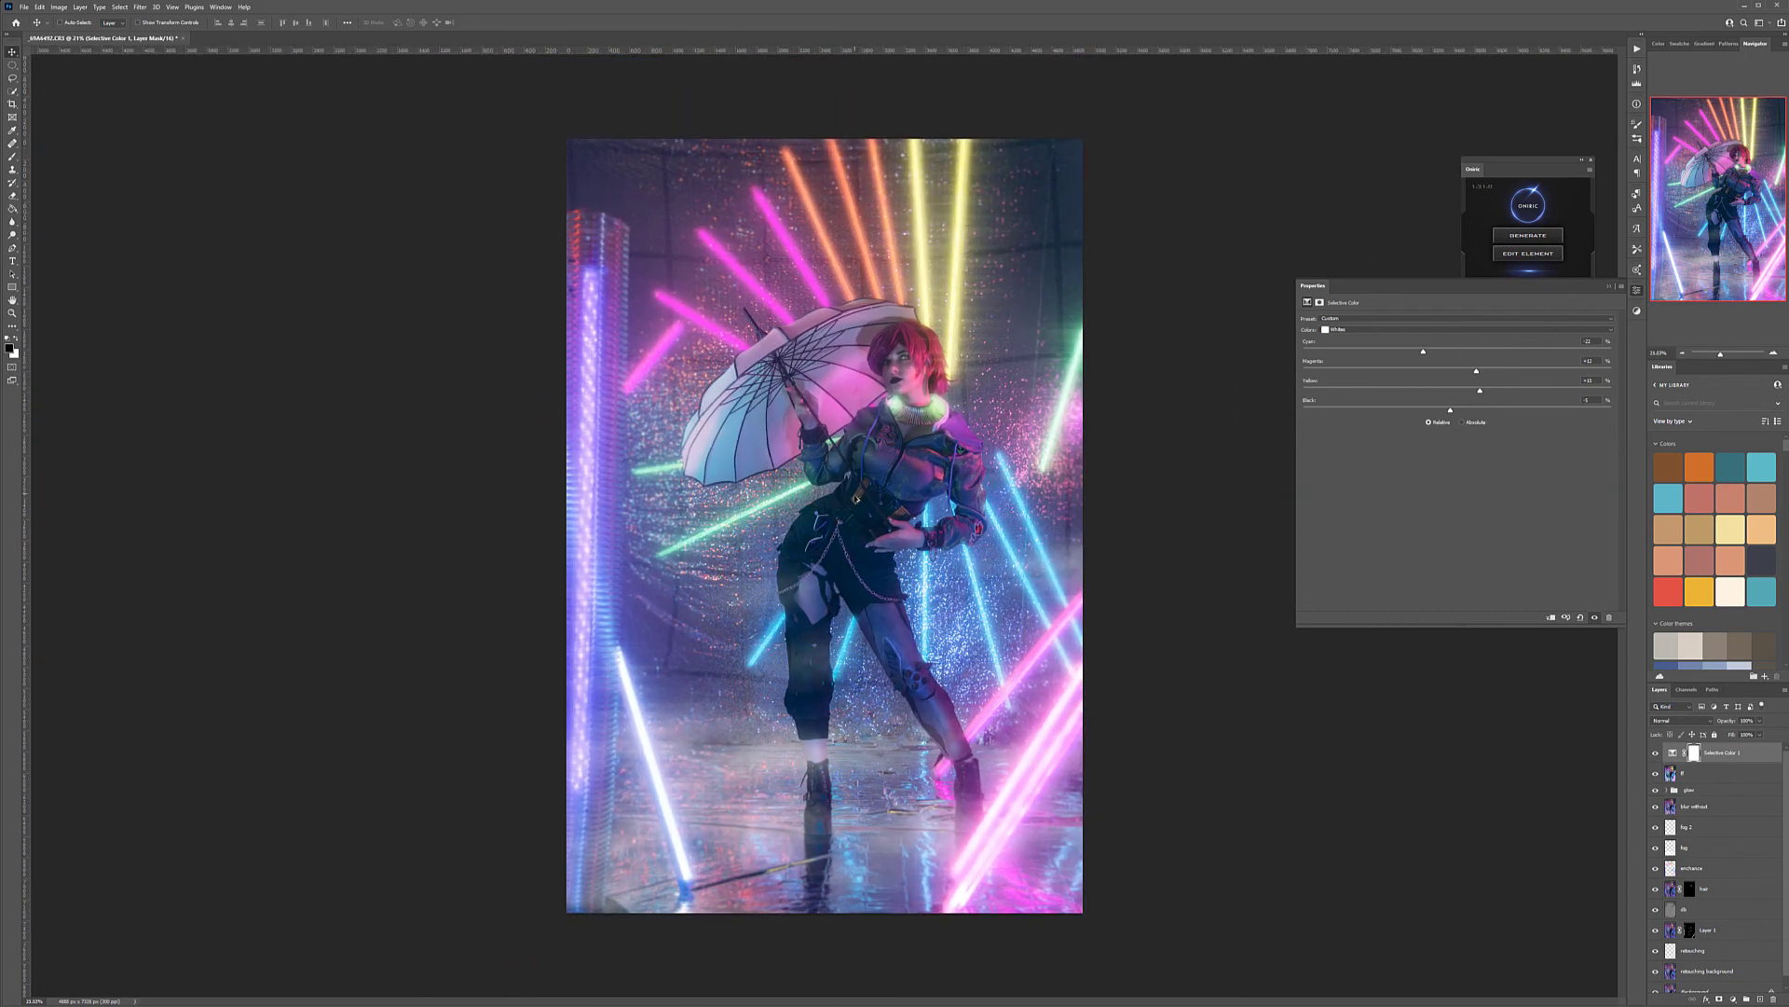
Add a new layer above the Selective Color adjustment, fill it with mid gray and set its blend mode to Soft Light
{"action": "left_click", "coordinate": [1739, 1000]}
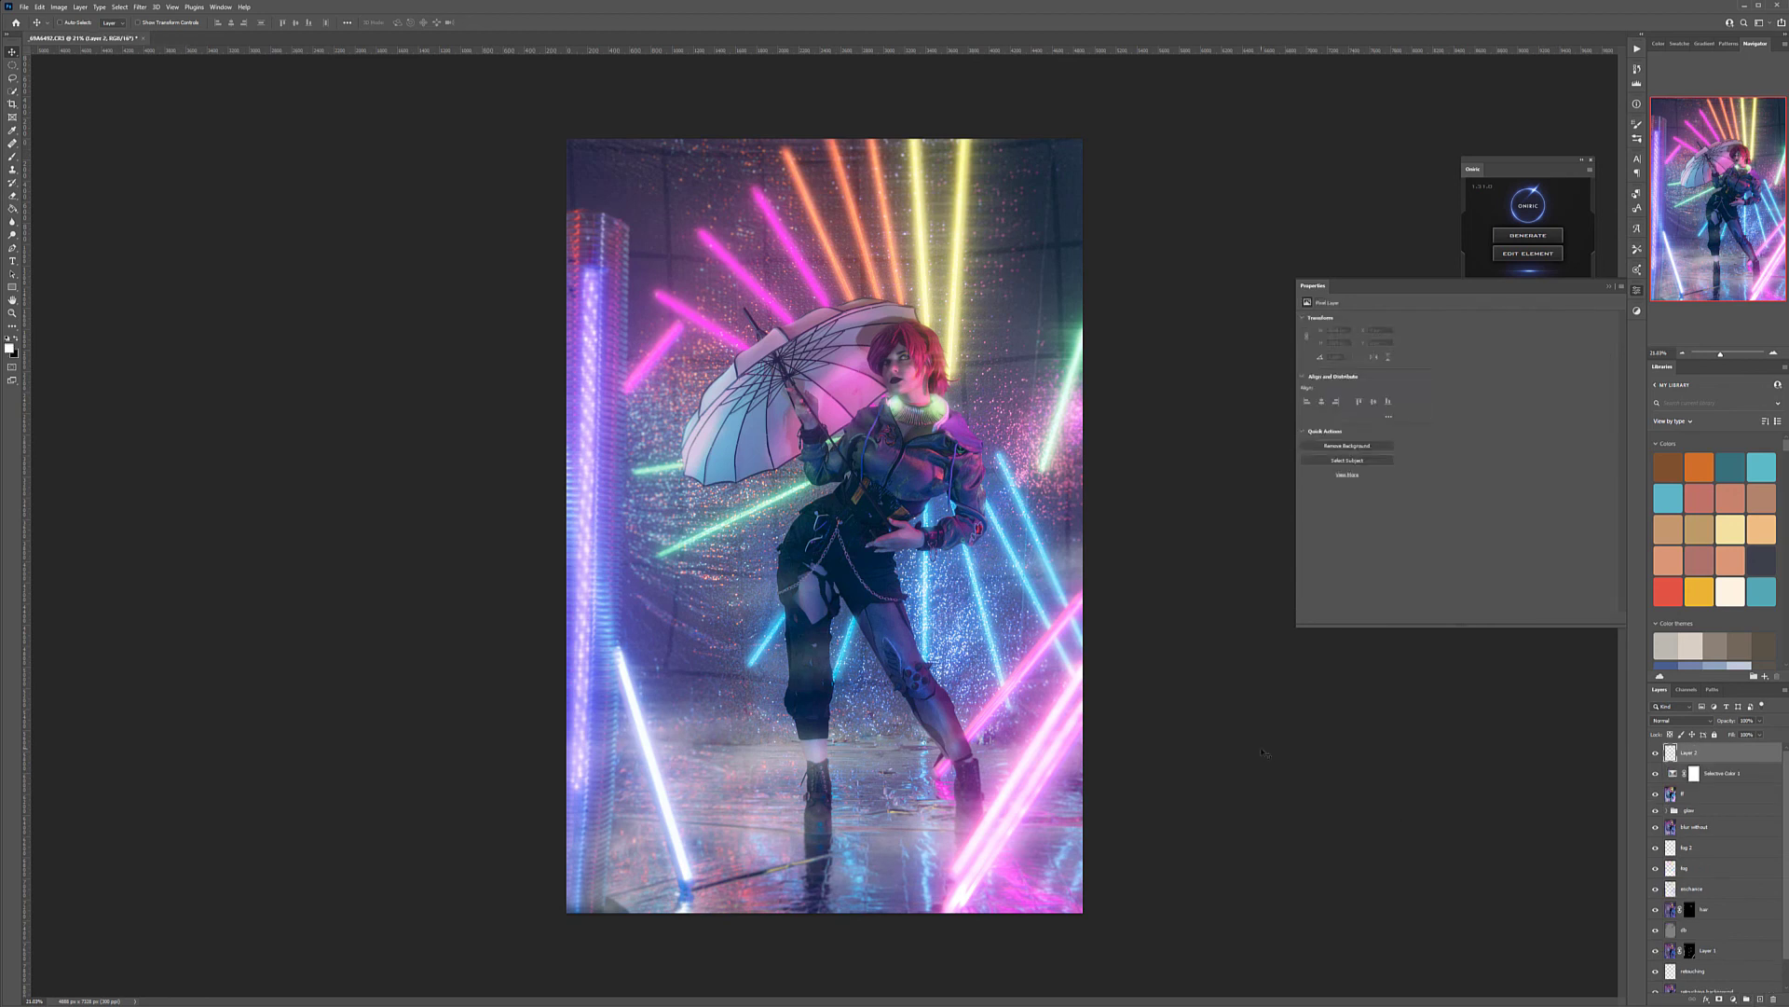
{"action": "key", "text": "shift+F5"}
{"action": "key", "text": "Return"}
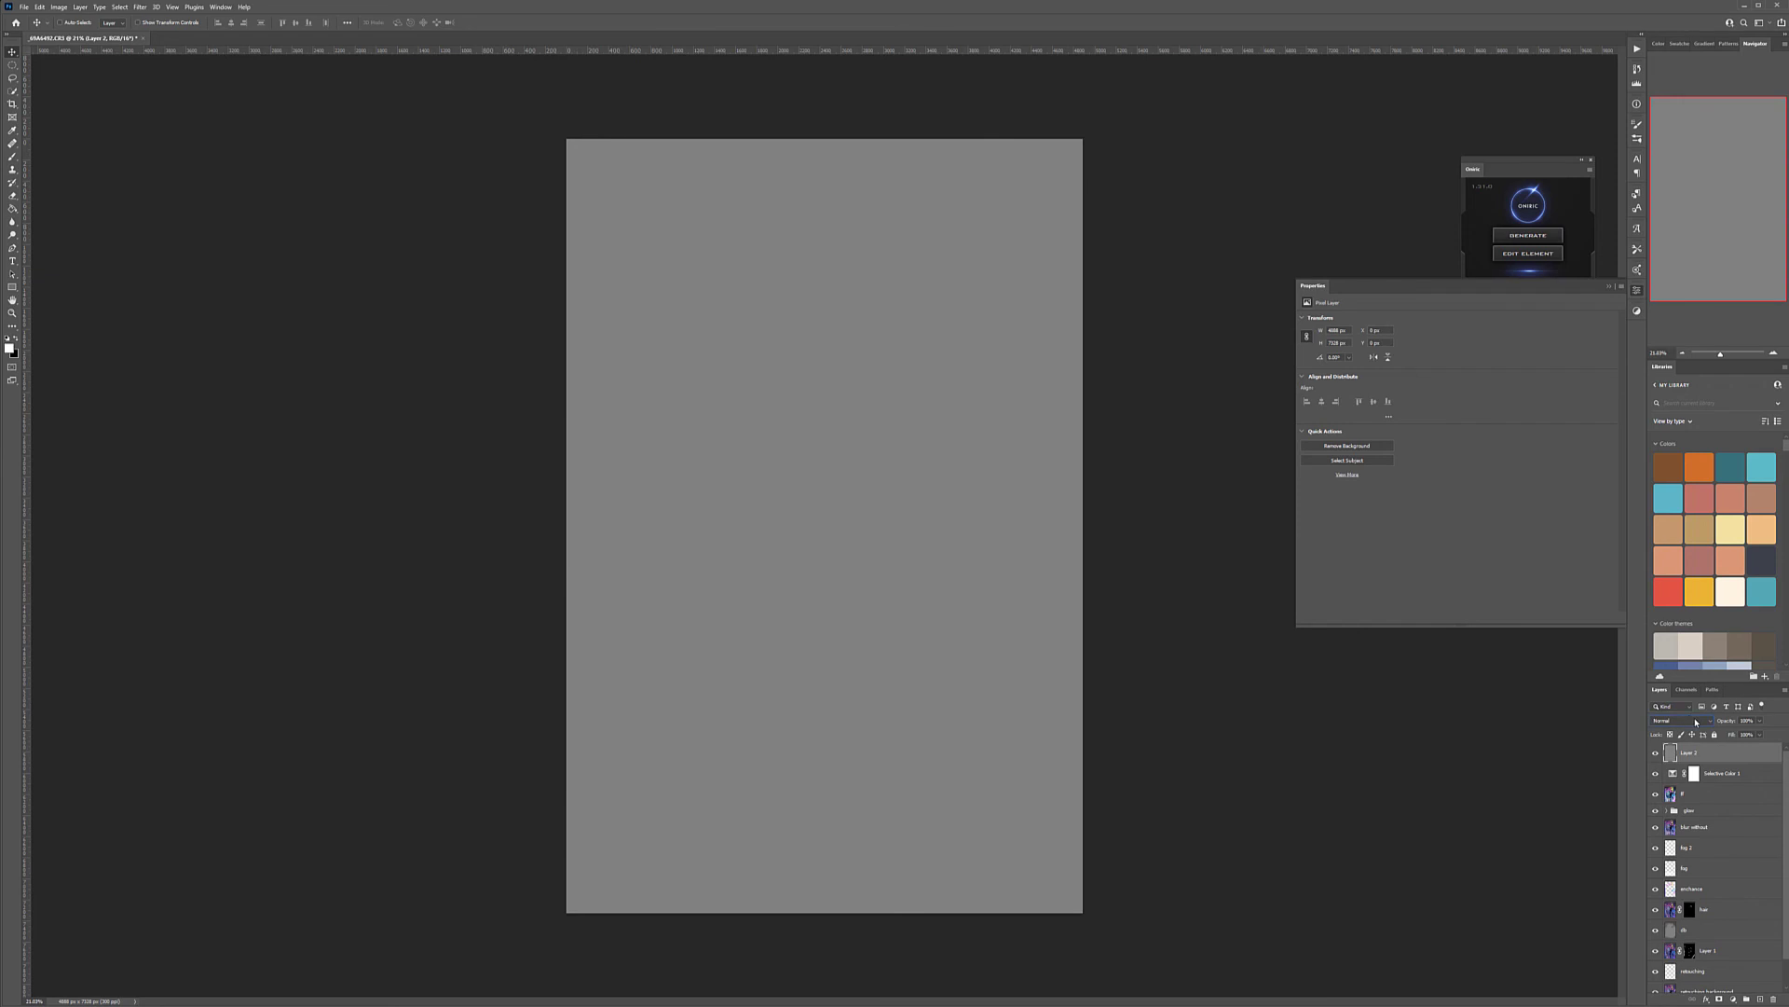
{"action": "left_click", "coordinate": [1696, 722]}
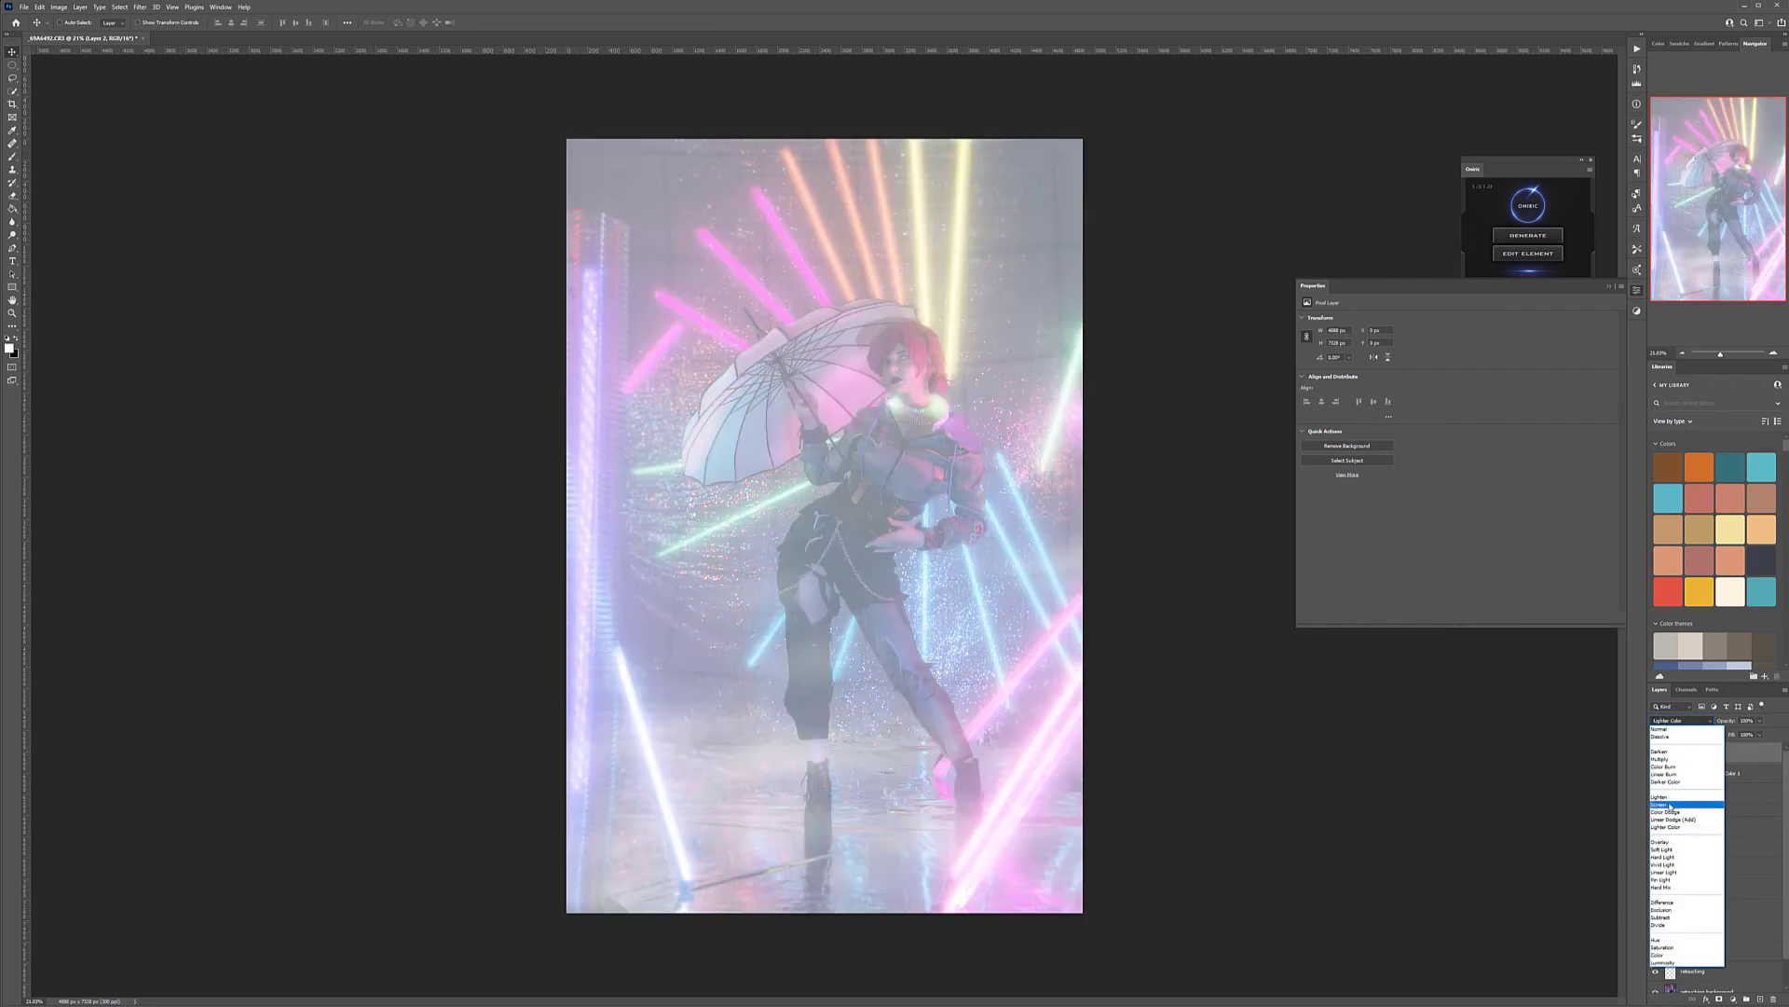
{"action": "left_click", "coordinate": [1662, 849]}
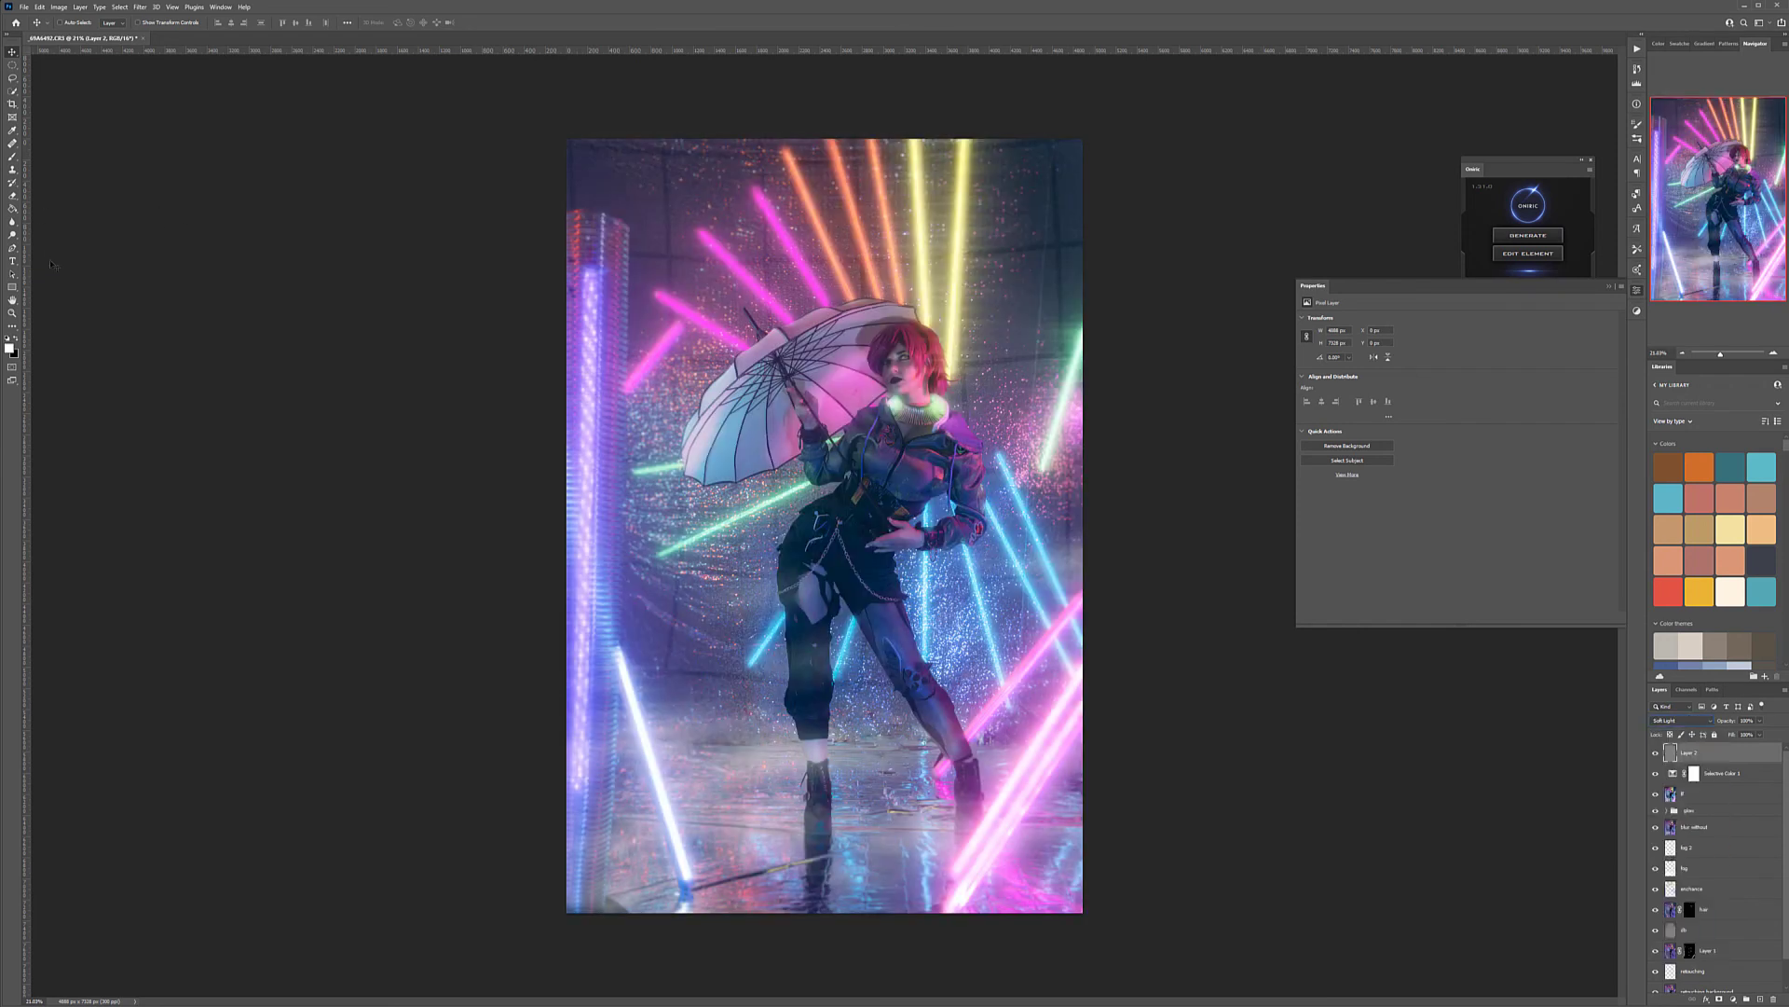
Darken the corners and outer background on the gray Soft Light layer with a smaller black brush at 10% opacity
{"action": "left_click", "coordinate": [13, 159]}
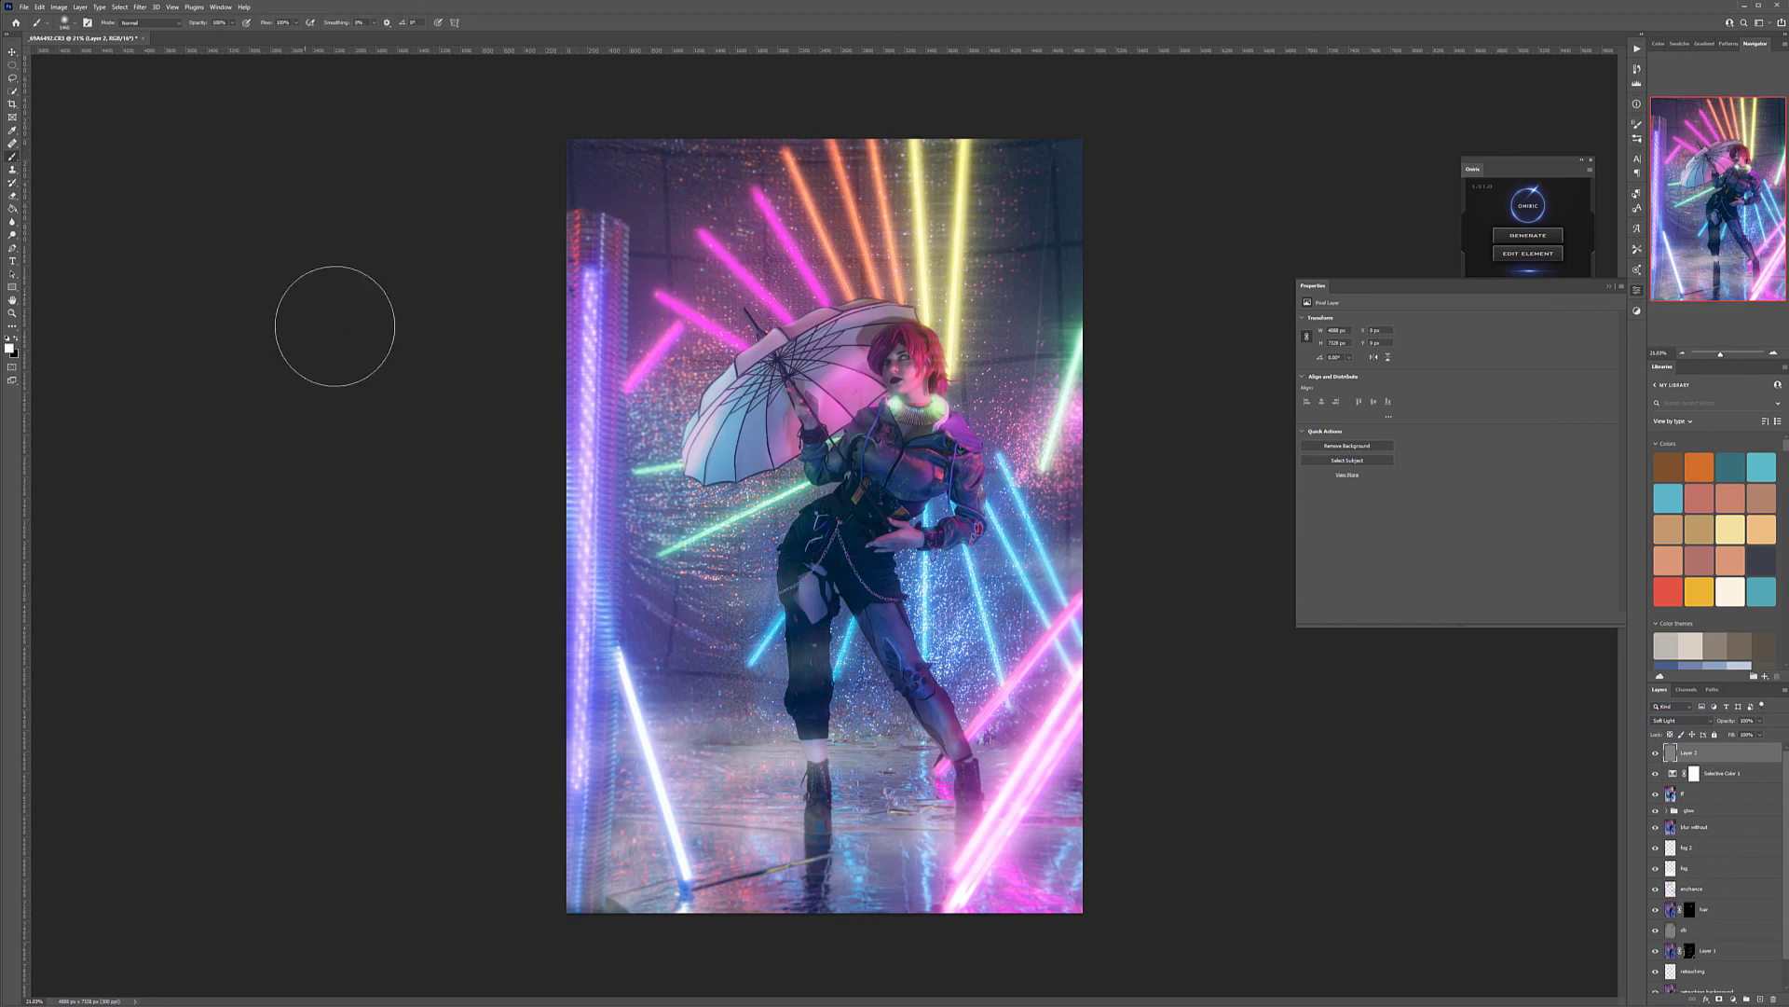
{"action": "mouse_move", "coordinate": [909, 348]}
{"action": "left_mouse_down"}
{"action": "mouse_move", "coordinate": [886, 350]}
{"action": "mouse_move", "coordinate": [870, 392]}
{"action": "left_mouse_up"}
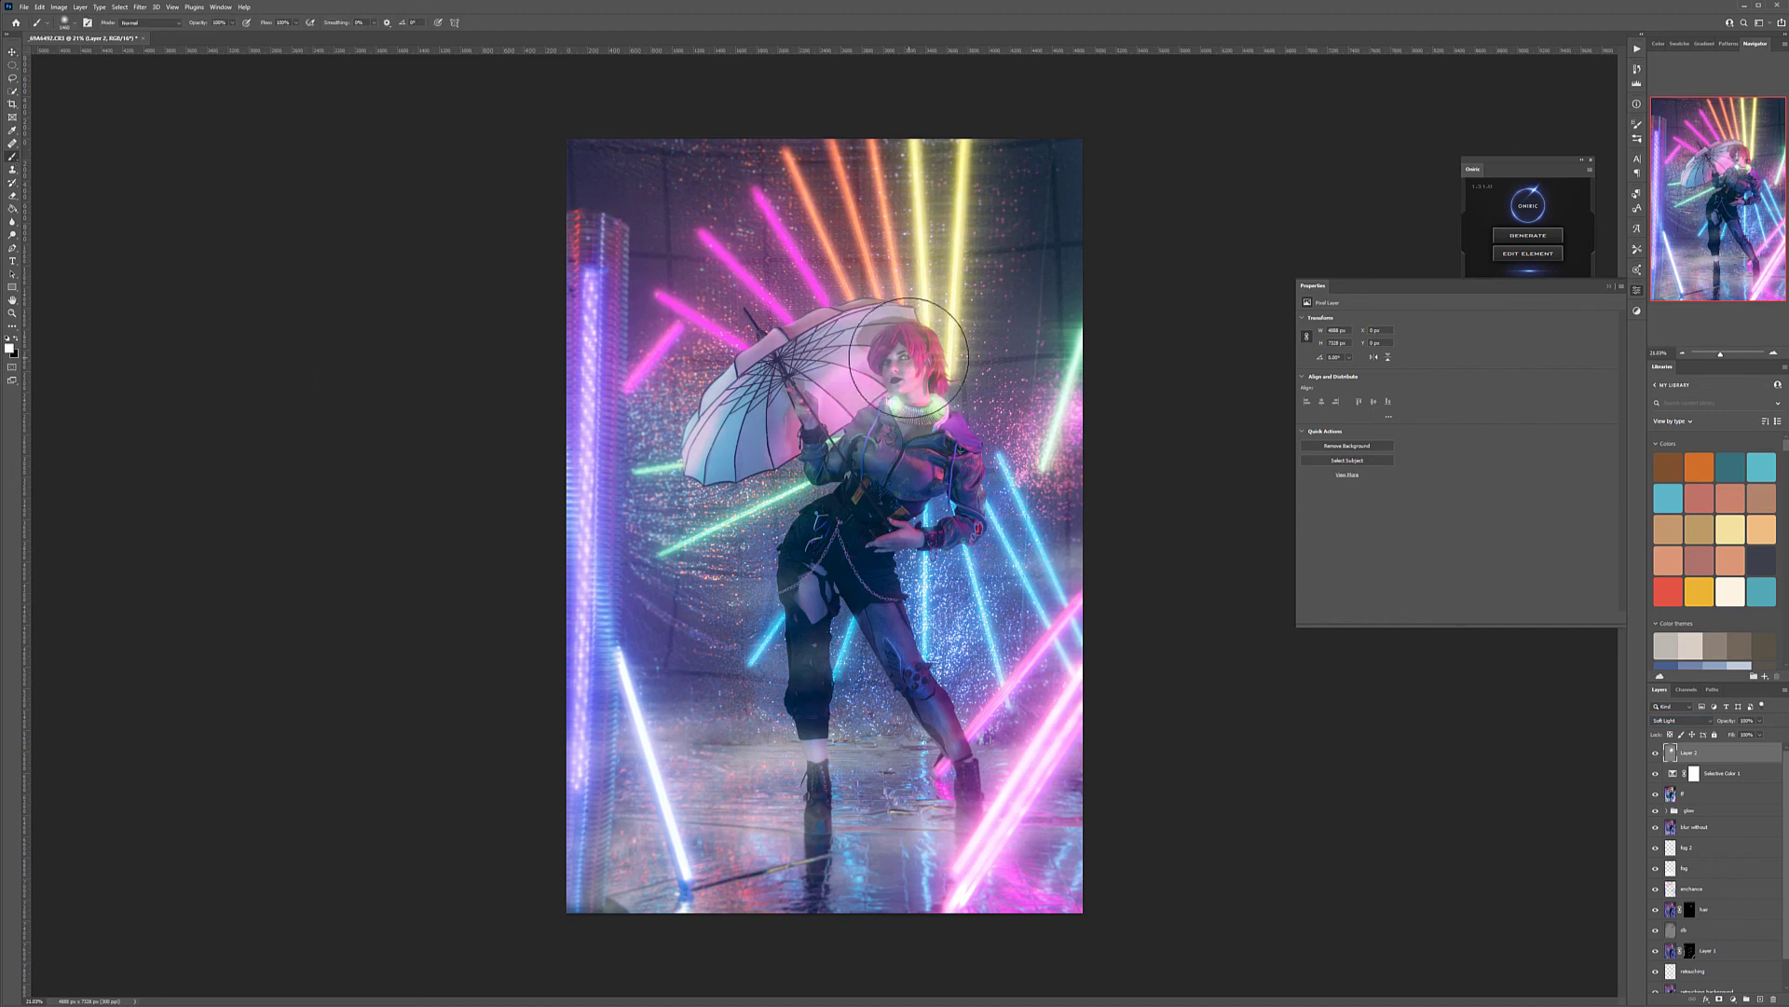
{"action": "key", "text": "ctrl+z"}
{"action": "key", "text": "1"}
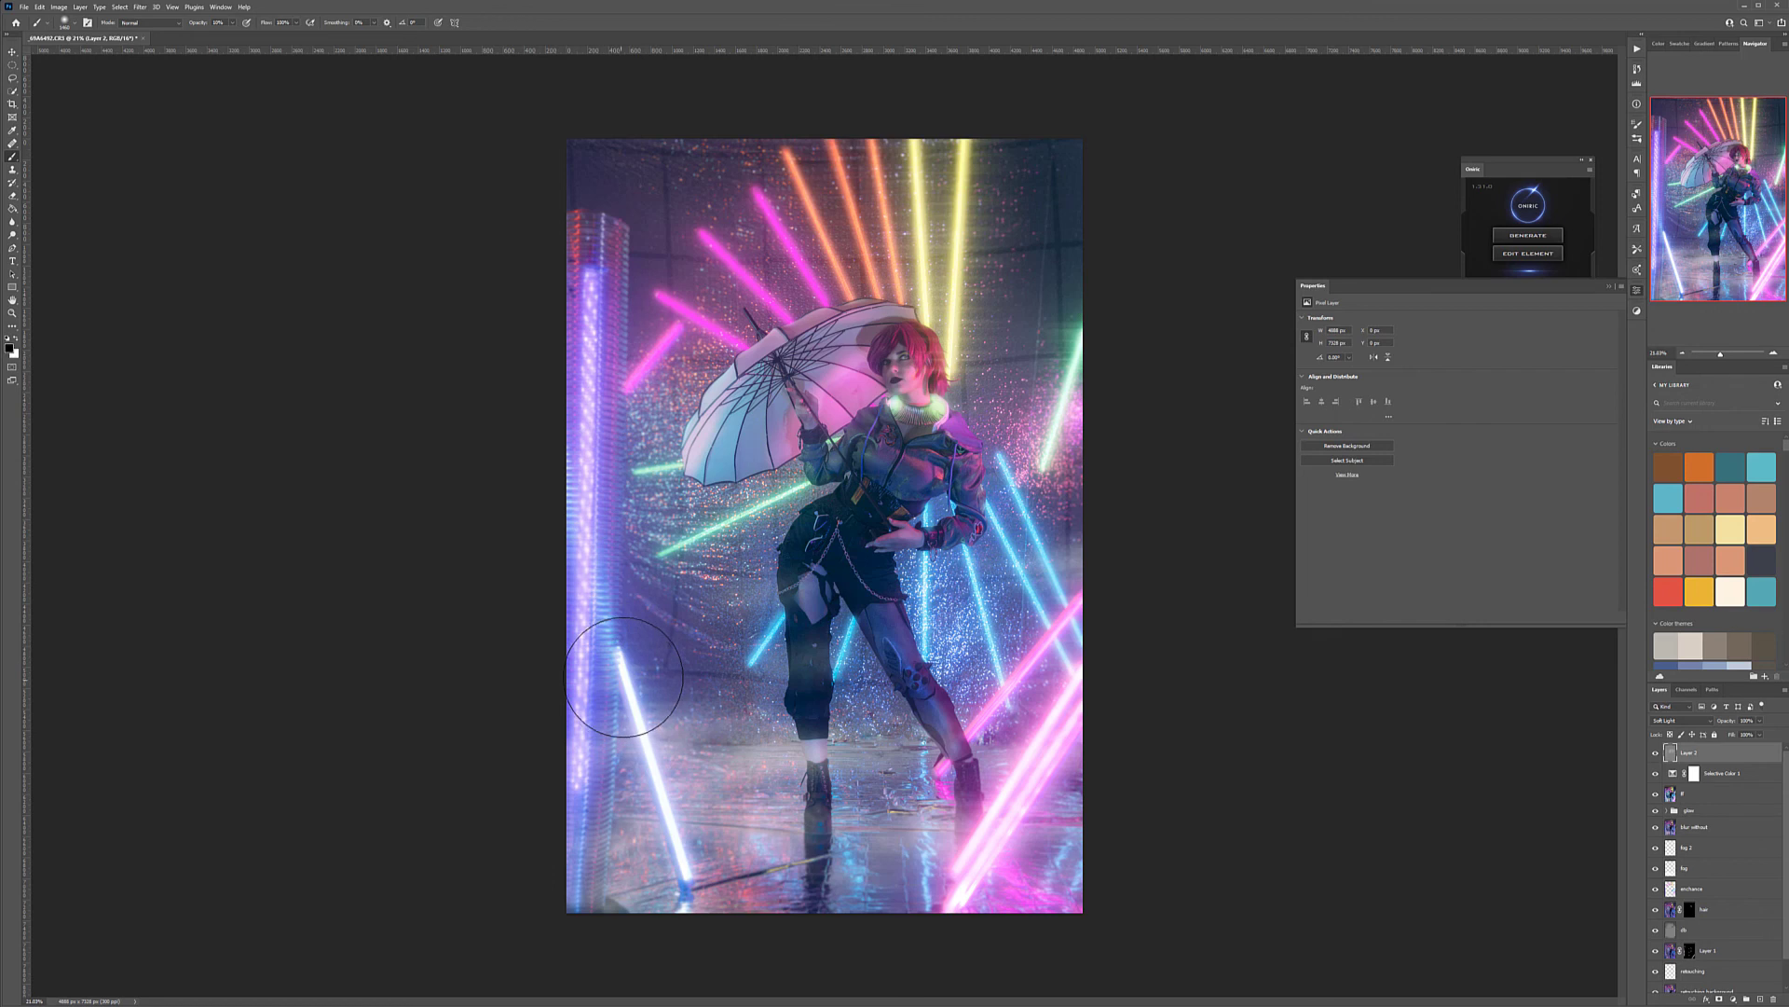
{"action": "key", "text": "bracketleft"}
{"action": "key", "text": "bracketleft"}
{"action": "key", "text": "x"}
{"action": "left_click_drag", "start_coordinate": [617, 856], "coordinate": [683, 895]}
{"action": "mouse_move", "coordinate": [727, 187]}
{"action": "left_mouse_down"}
{"action": "mouse_move", "coordinate": [697, 149]}
{"action": "mouse_move", "coordinate": [692, 213]}
{"action": "mouse_move", "coordinate": [907, 160]}
{"action": "mouse_move", "coordinate": [978, 216]}
{"action": "mouse_move", "coordinate": [1020, 373]}
{"action": "mouse_move", "coordinate": [1070, 291]}
{"action": "left_mouse_up"}
{"action": "mouse_move", "coordinate": [1087, 463]}
{"action": "left_mouse_down"}
{"action": "mouse_move", "coordinate": [1051, 570]}
{"action": "mouse_move", "coordinate": [1026, 523]}
{"action": "left_mouse_up"}
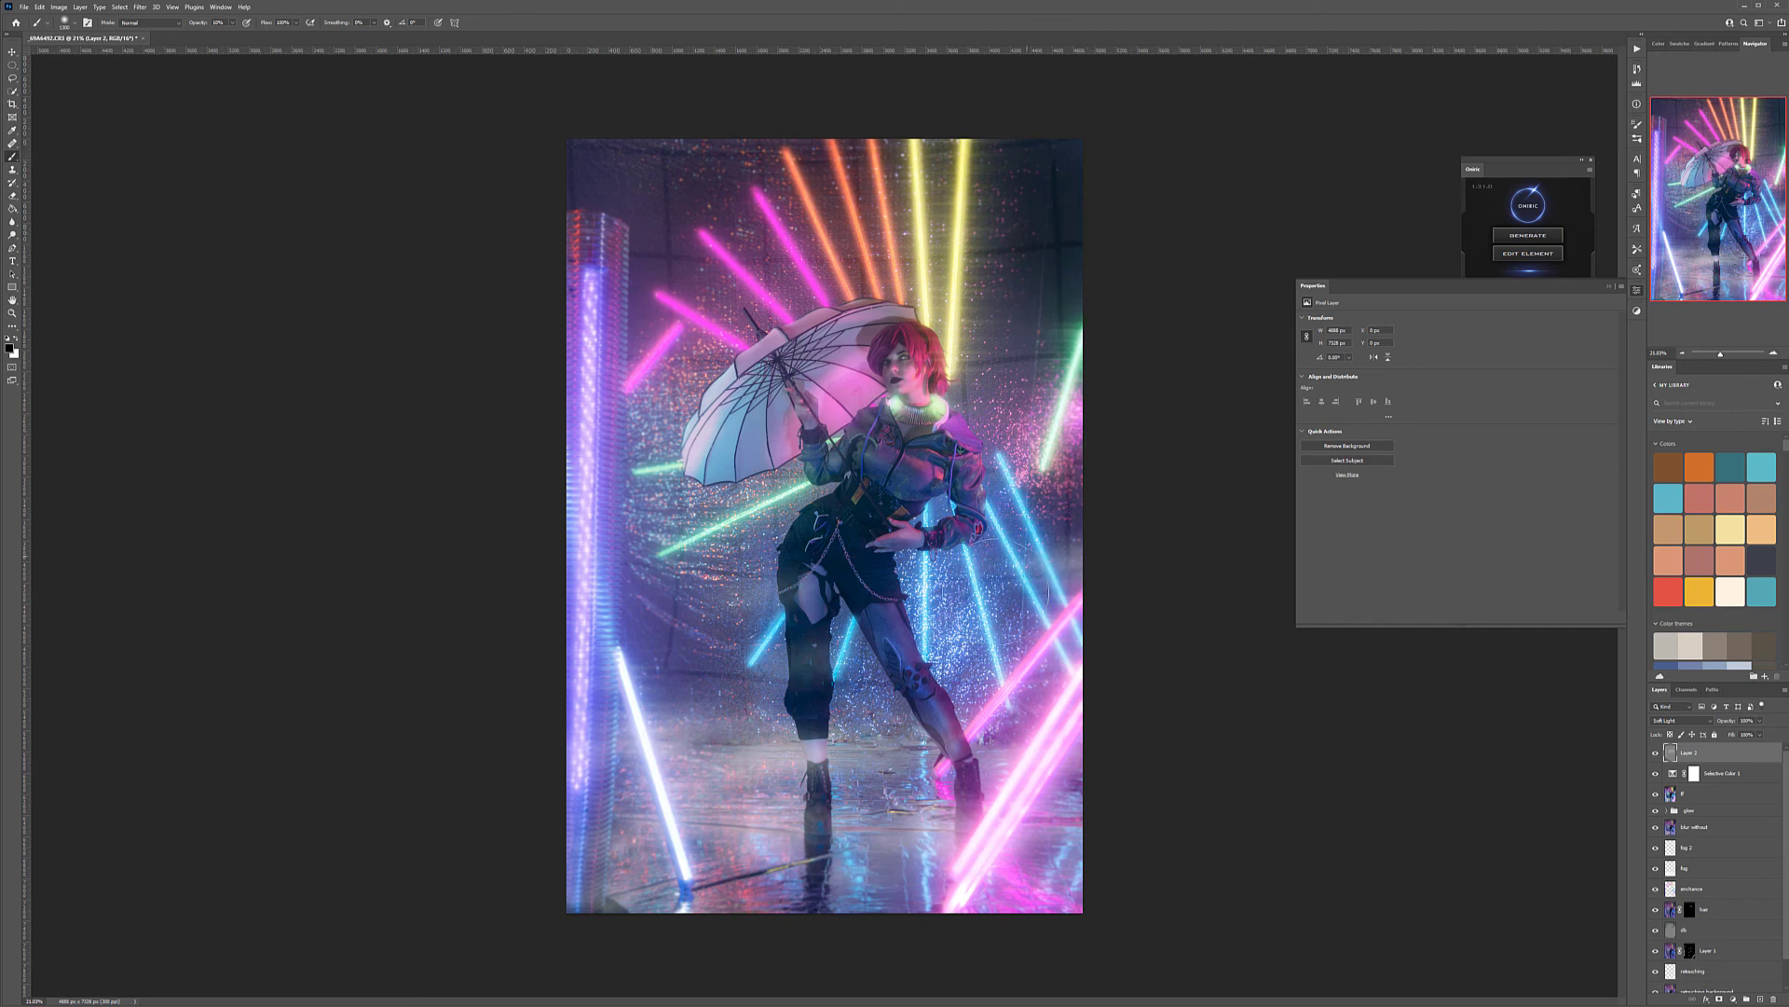
{"action": "mouse_move", "coordinate": [1091, 825]}
{"action": "left_mouse_down"}
{"action": "mouse_move", "coordinate": [969, 940]}
{"action": "mouse_move", "coordinate": [1086, 886]}
{"action": "mouse_move", "coordinate": [979, 924]}
{"action": "mouse_move", "coordinate": [916, 789]}
{"action": "mouse_move", "coordinate": [850, 838]}
{"action": "mouse_move", "coordinate": [811, 736]}
{"action": "mouse_move", "coordinate": [796, 789]}
{"action": "mouse_move", "coordinate": [826, 864]}
{"action": "mouse_move", "coordinate": [854, 838]}
{"action": "mouse_move", "coordinate": [863, 852]}
{"action": "mouse_move", "coordinate": [914, 733]}
{"action": "left_mouse_up"}
{"action": "mouse_move", "coordinate": [736, 619]}
{"action": "left_mouse_down"}
{"action": "mouse_move", "coordinate": [758, 705]}
{"action": "mouse_move", "coordinate": [604, 643]}
{"action": "mouse_move", "coordinate": [600, 398]}
{"action": "left_mouse_up"}
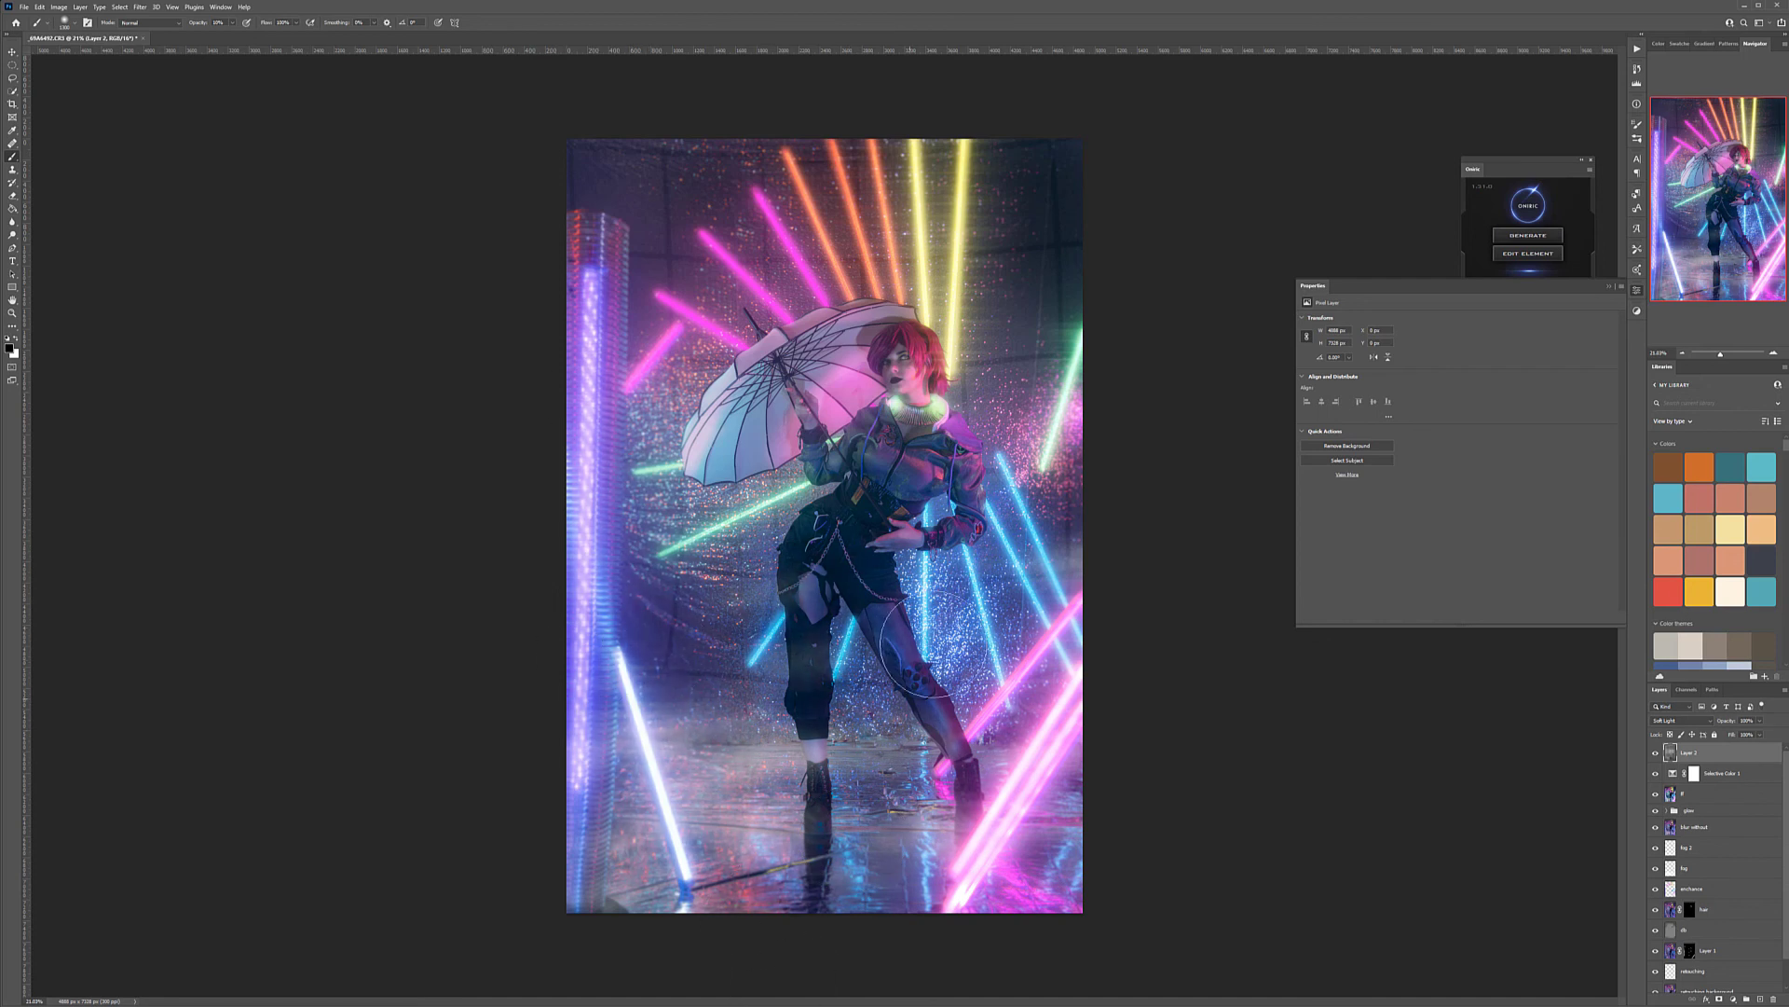
Brighten the figure with white brush strokes and darken the floor and upper background further with black ones
{"action": "key", "text": "x"}
{"action": "mouse_move", "coordinate": [800, 439]}
{"action": "left_mouse_down"}
{"action": "mouse_move", "coordinate": [755, 410]}
{"action": "mouse_move", "coordinate": [713, 420]}
{"action": "mouse_move", "coordinate": [895, 355]}
{"action": "mouse_move", "coordinate": [923, 508]}
{"action": "mouse_move", "coordinate": [818, 521]}
{"action": "mouse_move", "coordinate": [933, 514]}
{"action": "mouse_move", "coordinate": [725, 562]}
{"action": "left_mouse_up"}
{"action": "key", "text": "x"}
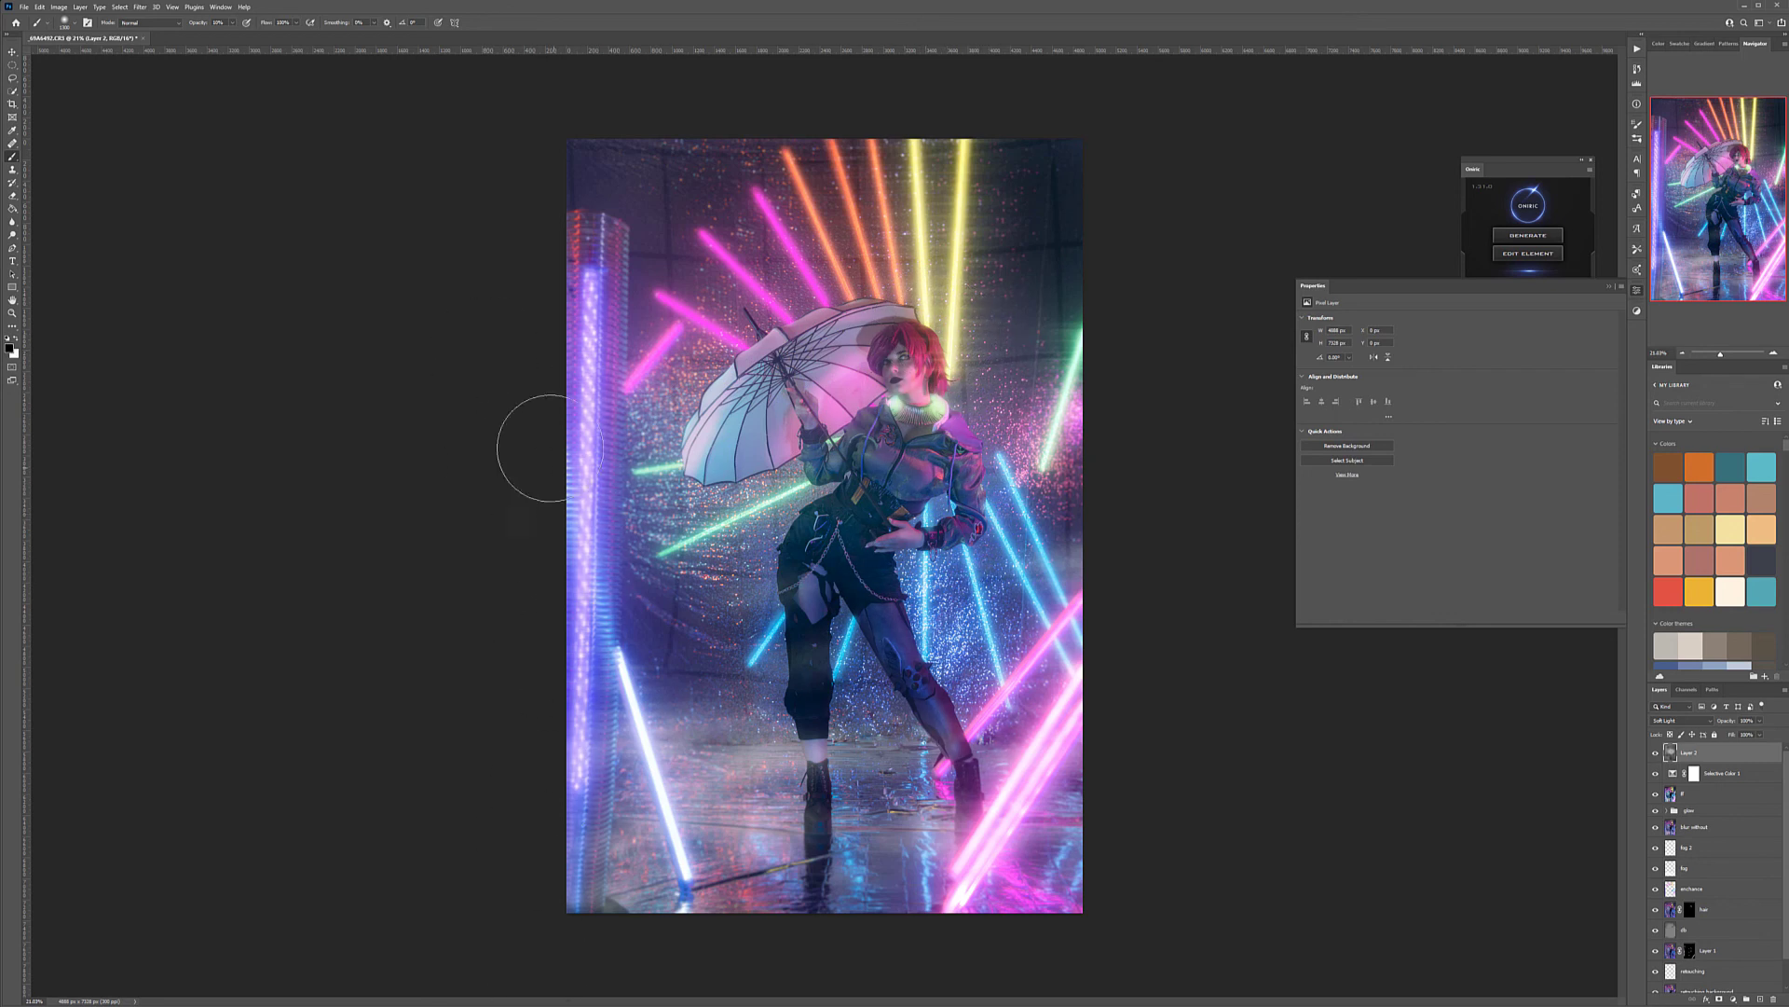
{"action": "mouse_move", "coordinate": [866, 919]}
{"action": "left_mouse_down"}
{"action": "mouse_move", "coordinate": [760, 941]}
{"action": "mouse_move", "coordinate": [1001, 850]}
{"action": "mouse_move", "coordinate": [636, 364]}
{"action": "mouse_move", "coordinate": [1007, 154]}
{"action": "left_mouse_up"}
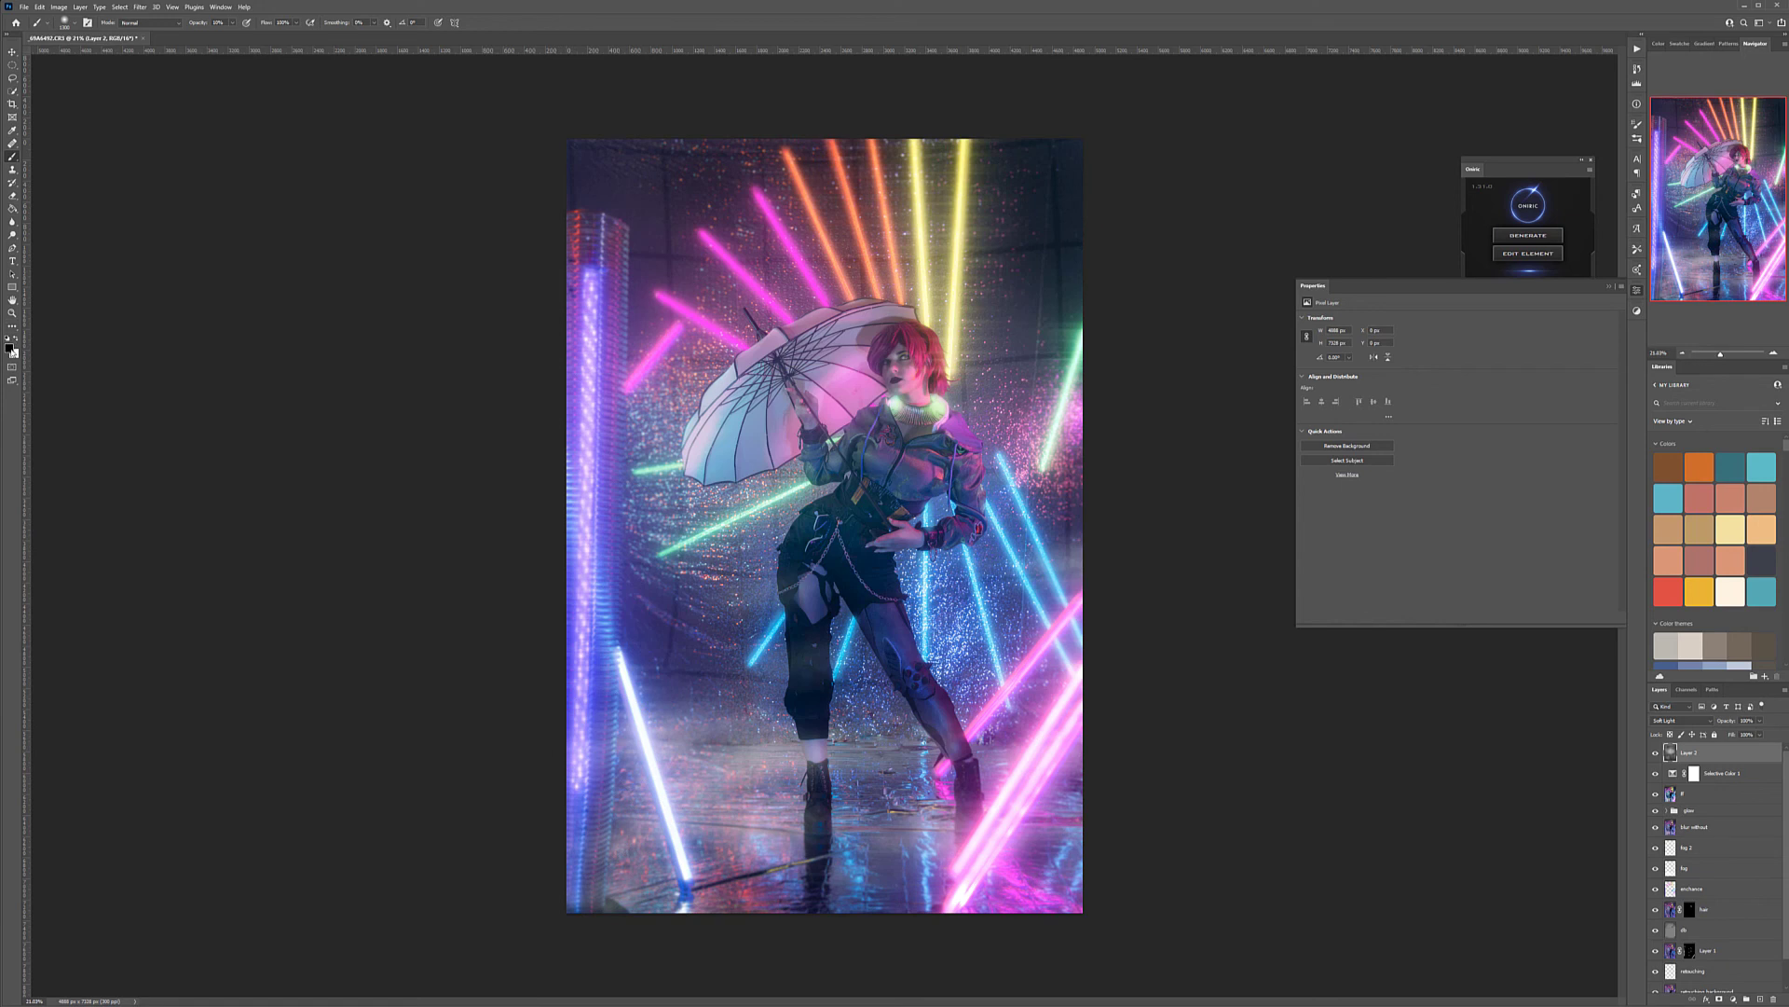
{"action": "left_click_drag", "start_coordinate": [803, 103], "coordinate": [629, 317]}
Compare the image with and without the painted gray layer and lower that layer's opacity slightly
{"action": "left_click", "coordinate": [1655, 753]}
{"action": "left_click", "coordinate": [1655, 753]}
{"action": "left_click", "coordinate": [1655, 753]}
{"action": "left_click", "coordinate": [1655, 754]}
{"action": "left_click", "coordinate": [1655, 753]}
{"action": "left_click", "coordinate": [1655, 753]}
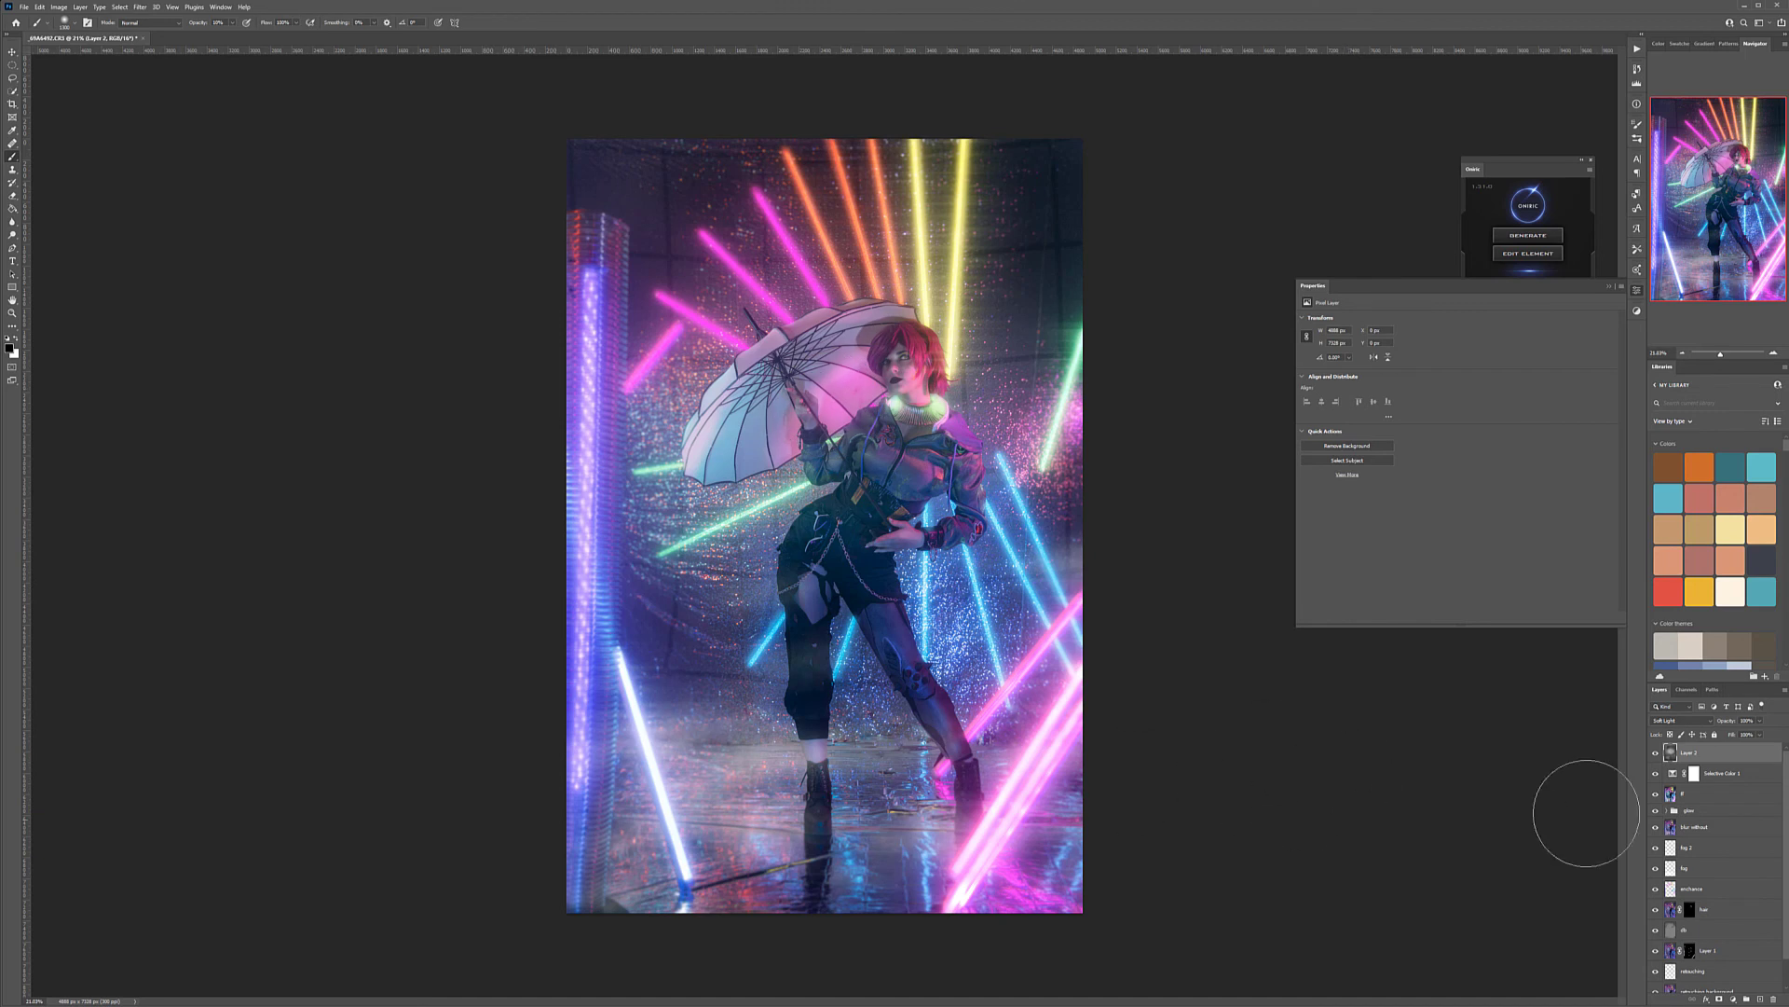
{"action": "left_click", "coordinate": [1655, 753]}
{"action": "left_click", "coordinate": [1655, 753]}
{"action": "left_click", "coordinate": [1760, 721]}
{"action": "mouse_move", "coordinate": [1762, 732]}
{"action": "left_mouse_down"}
{"action": "mouse_move", "coordinate": [1729, 736]}
{"action": "mouse_move", "coordinate": [1755, 736]}
{"action": "left_mouse_up"}
{"action": "left_click", "coordinate": [1756, 758]}
Add another new layer on top of the stack and fill it with mid gray
{"action": "left_click", "coordinate": [1759, 999]}
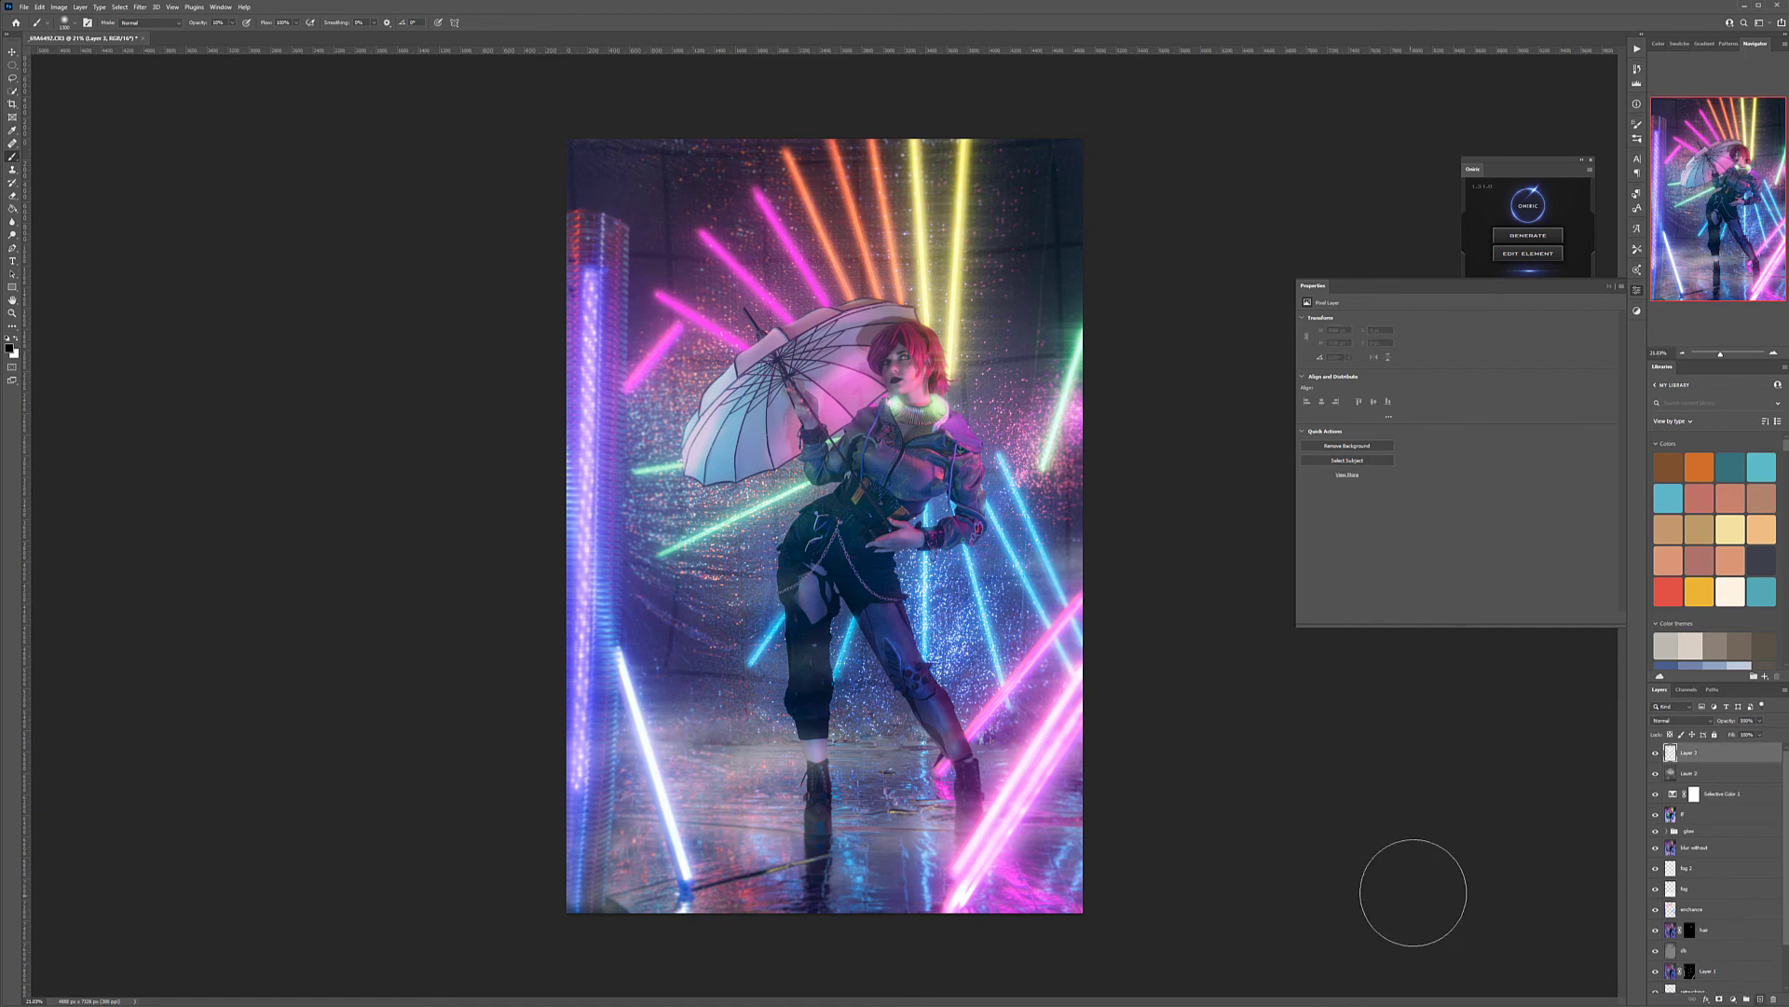
{"action": "key", "text": "shift+F5"}
{"action": "key", "text": "Return"}
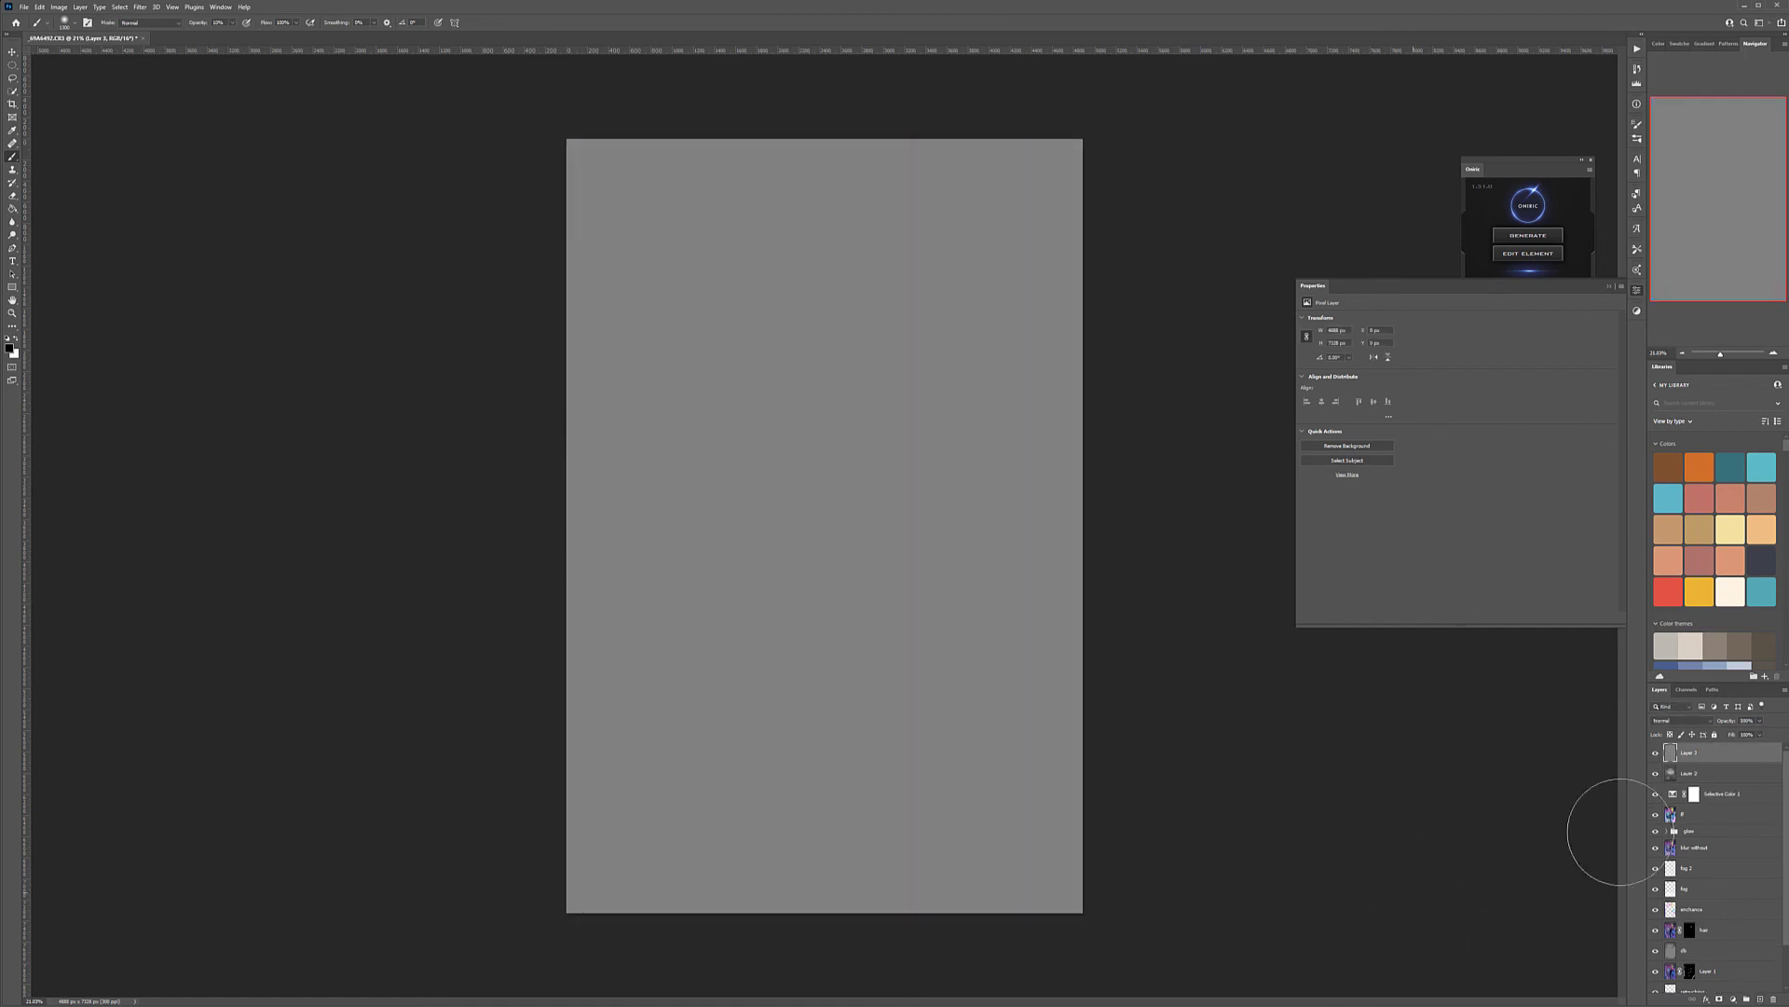
Rename the painted Soft Light layer gdb and the new gray layer grain
{"action": "double_click", "coordinate": [1690, 774]}
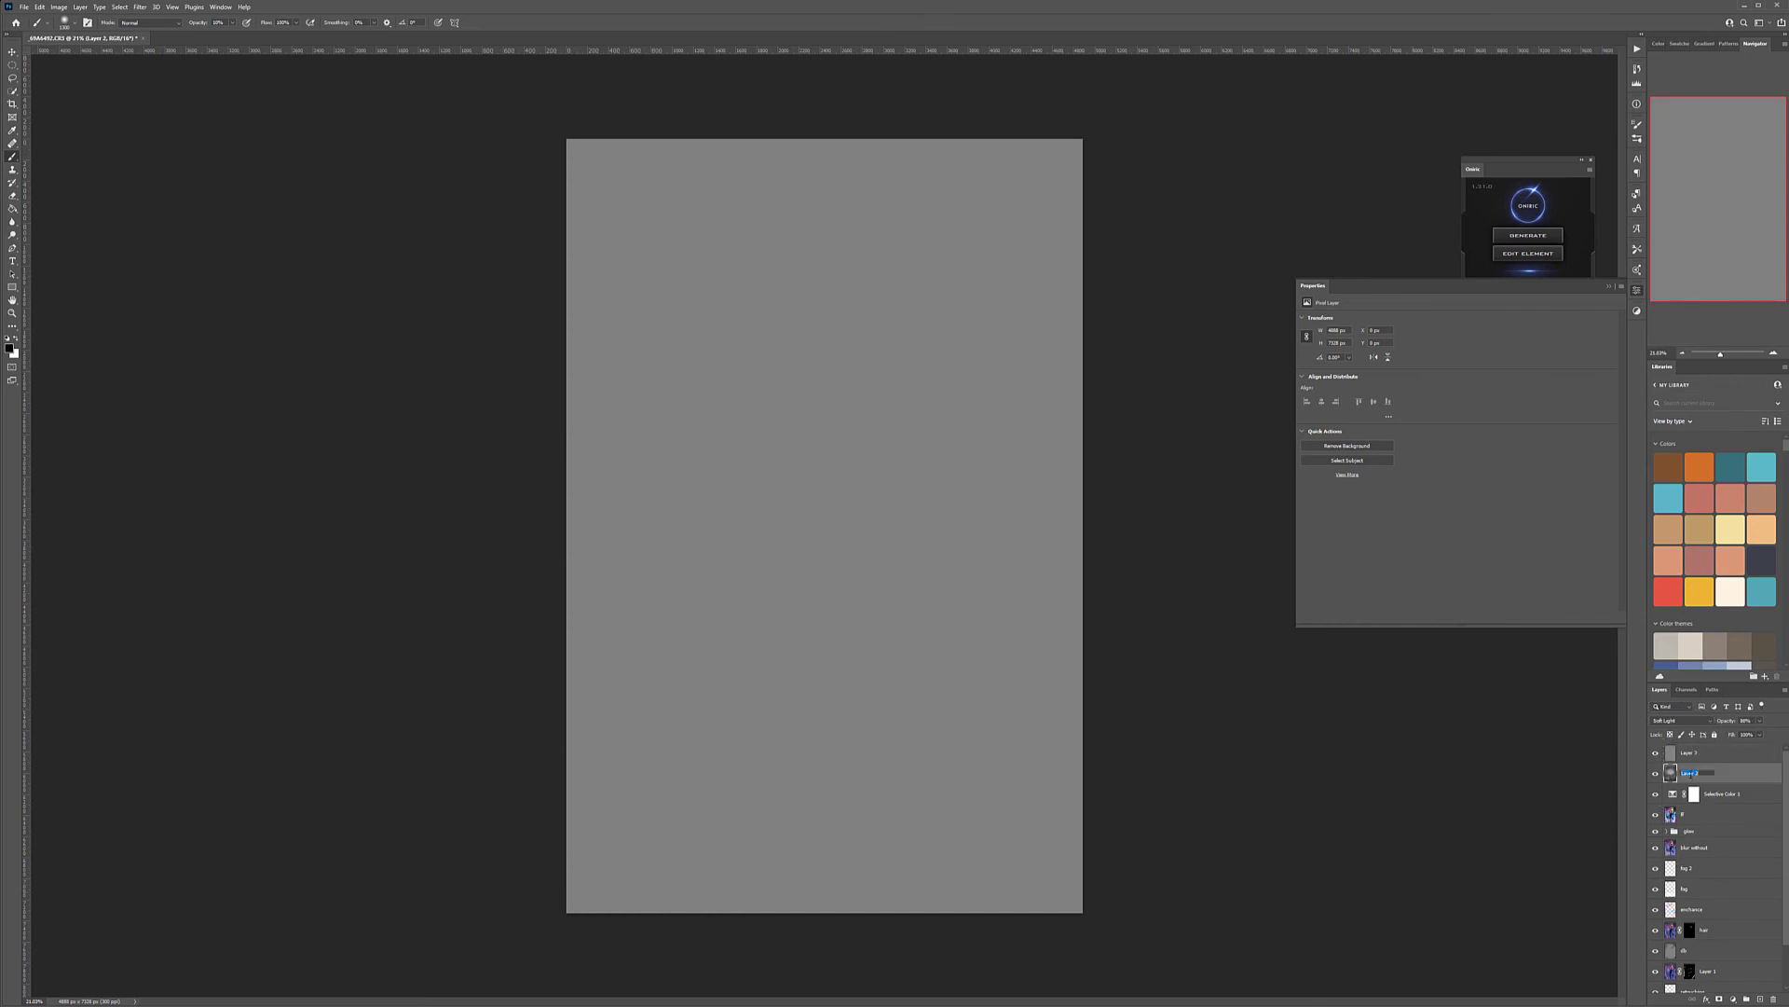
{"action": "type", "text": "gdb"}
{"action": "left_click", "coordinate": [1688, 752]}
{"action": "double_click", "coordinate": [1688, 752]}
{"action": "type", "text": "gl"}
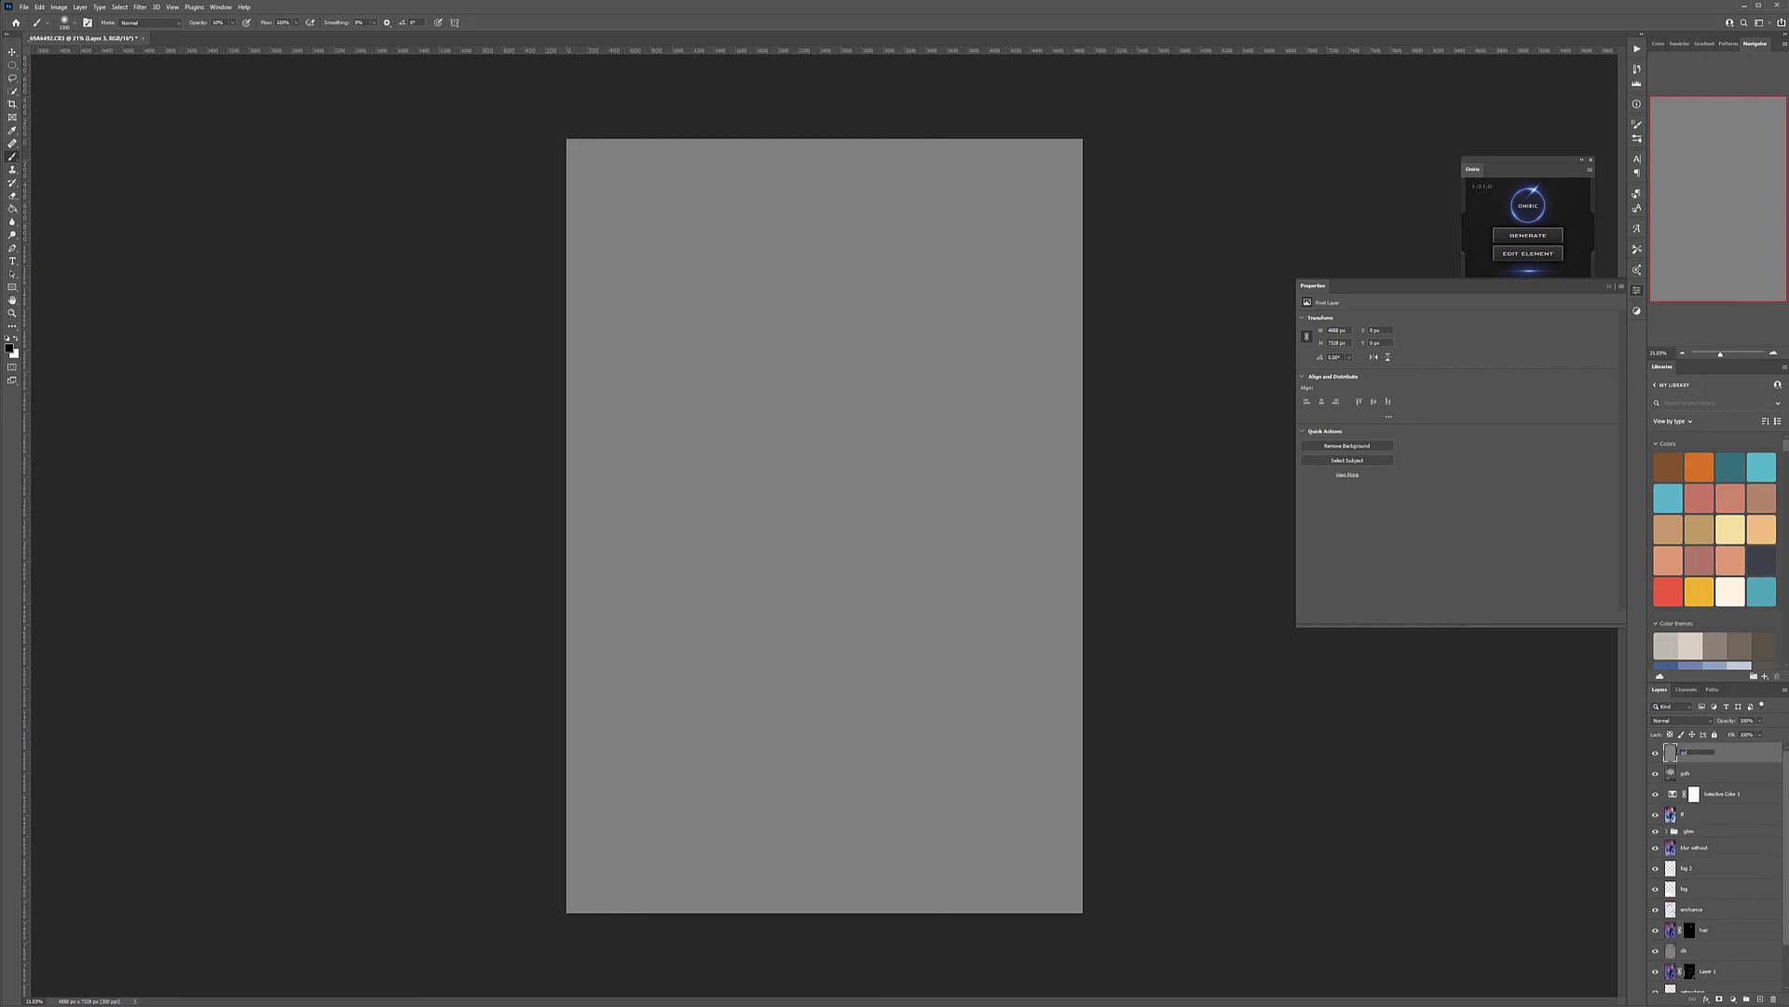
{"action": "type", "text": "ain"}
{"action": "key", "text": "Return"}
Hide the grain layer and examine the texture of the face, collar and umbrella up close
{"action": "left_click", "coordinate": [1655, 753]}
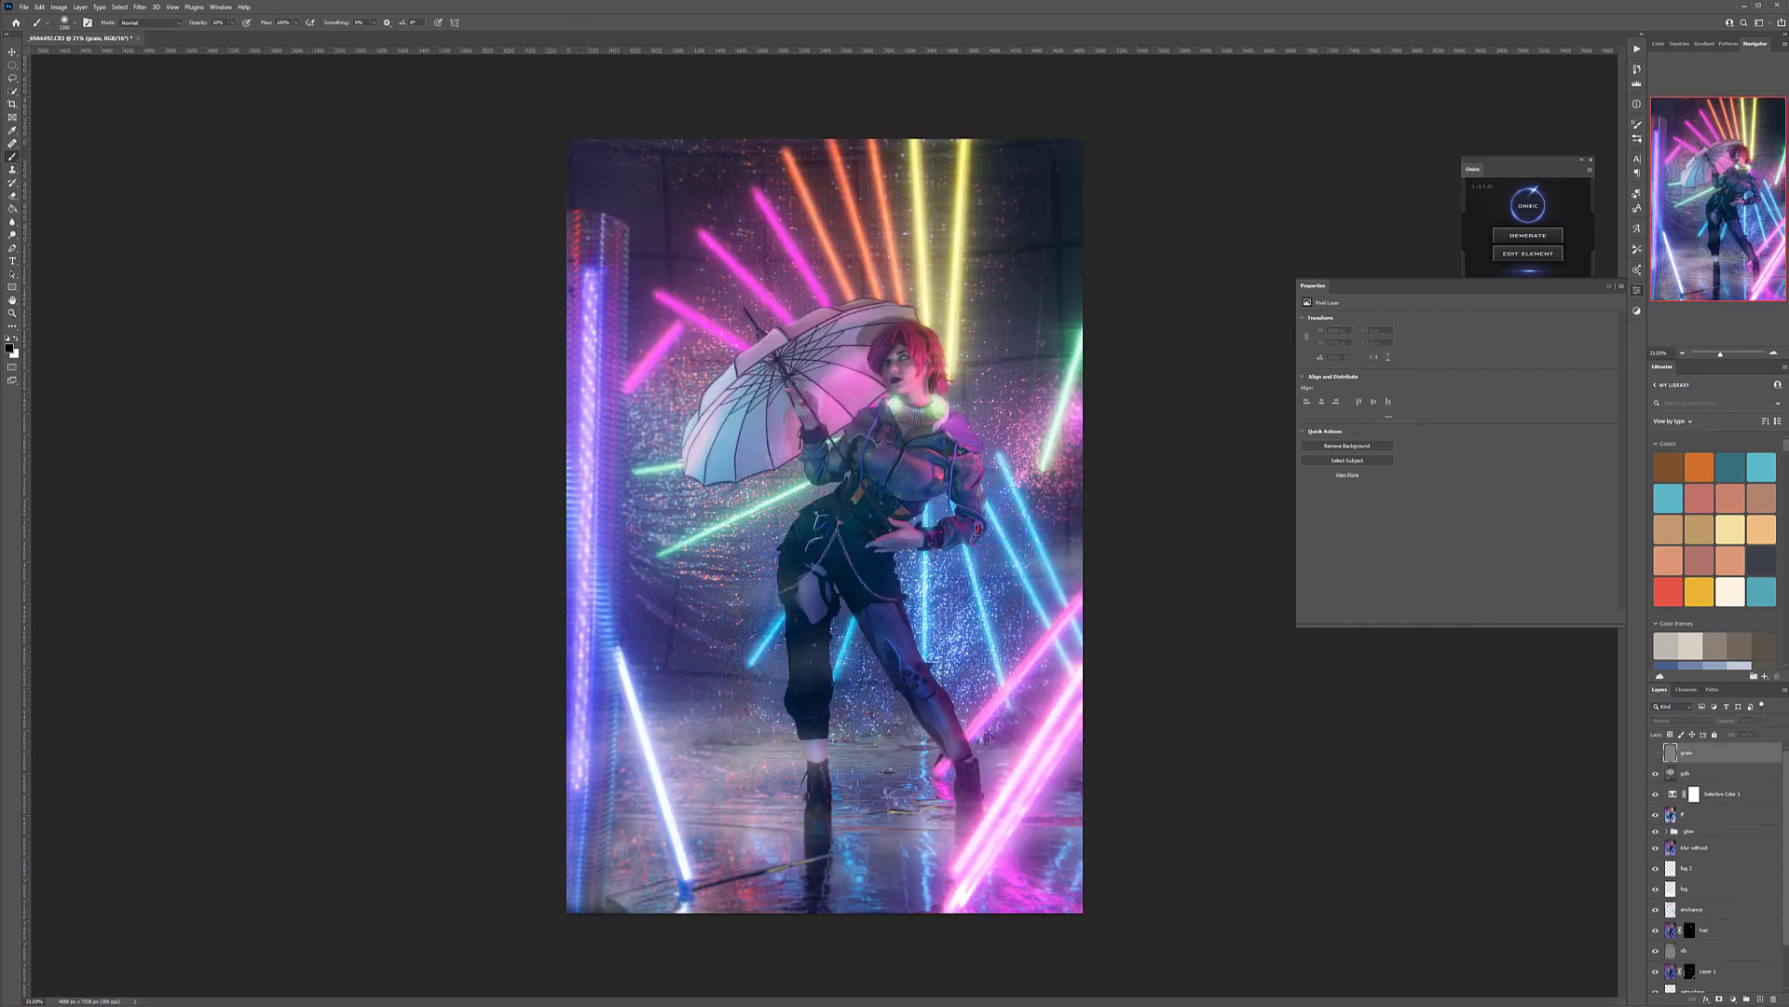
{"action": "left_click", "coordinate": [13, 52]}
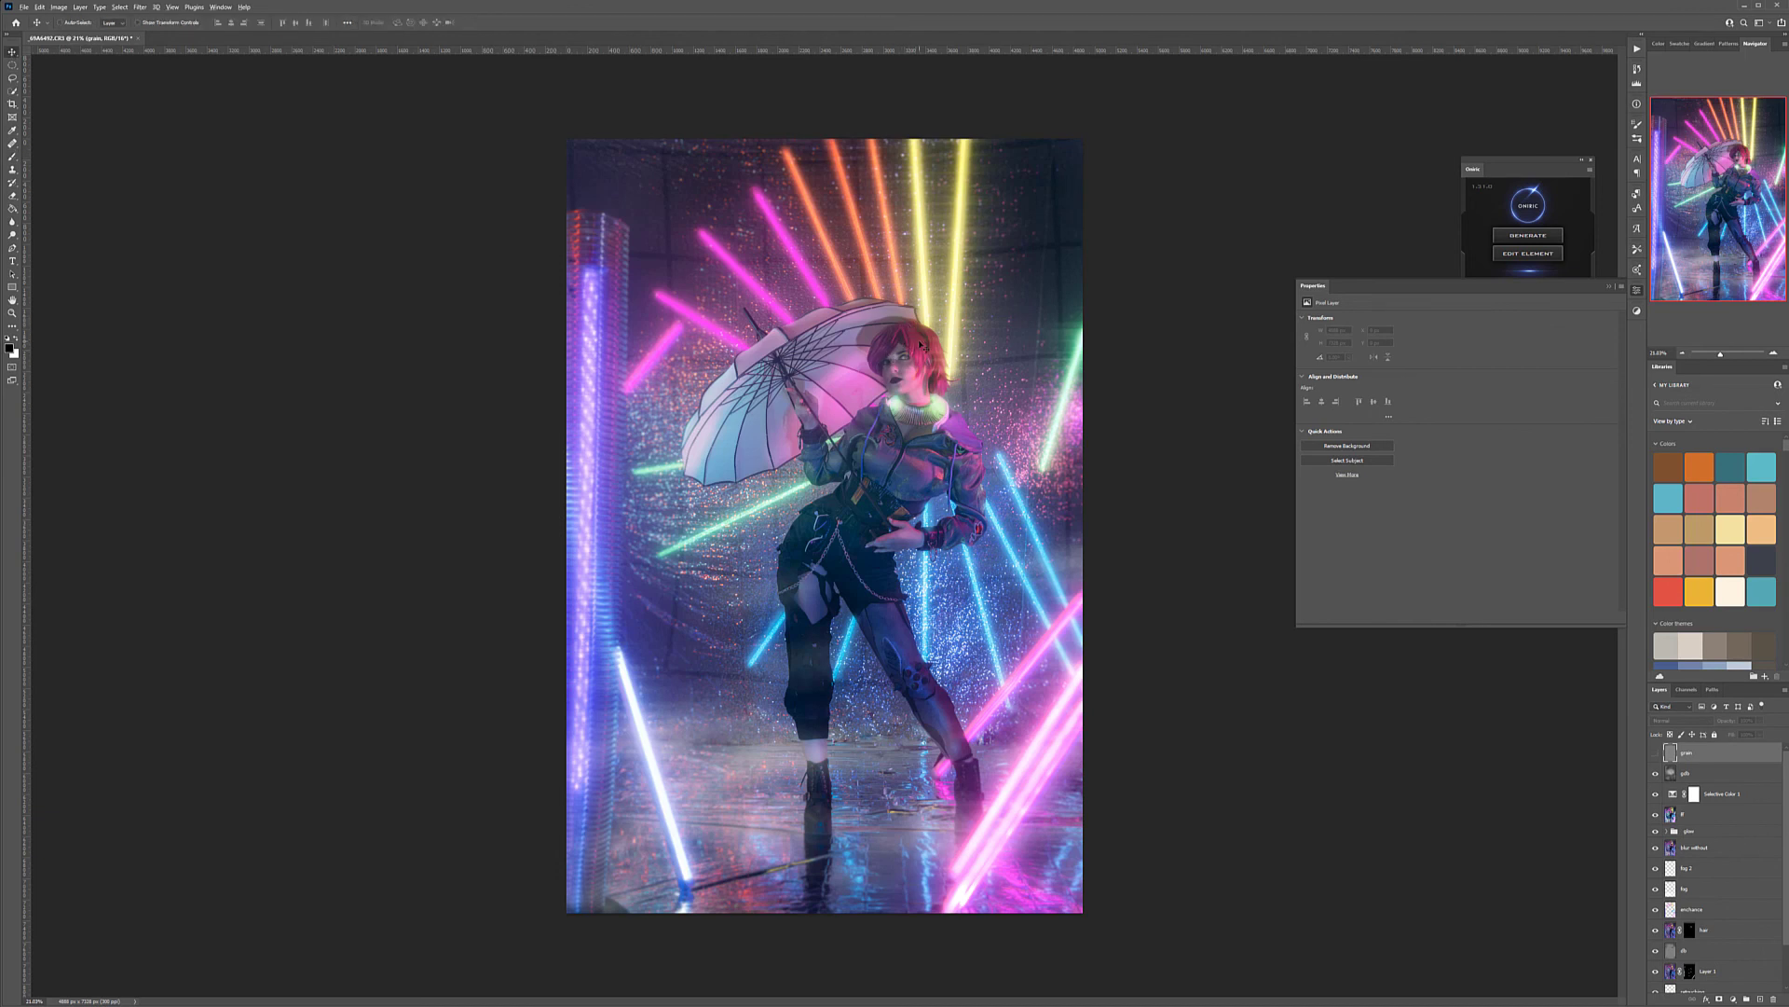
{"action": "scroll", "coordinate": [920, 345], "scroll_direction": "up", "scroll_amount": 10}
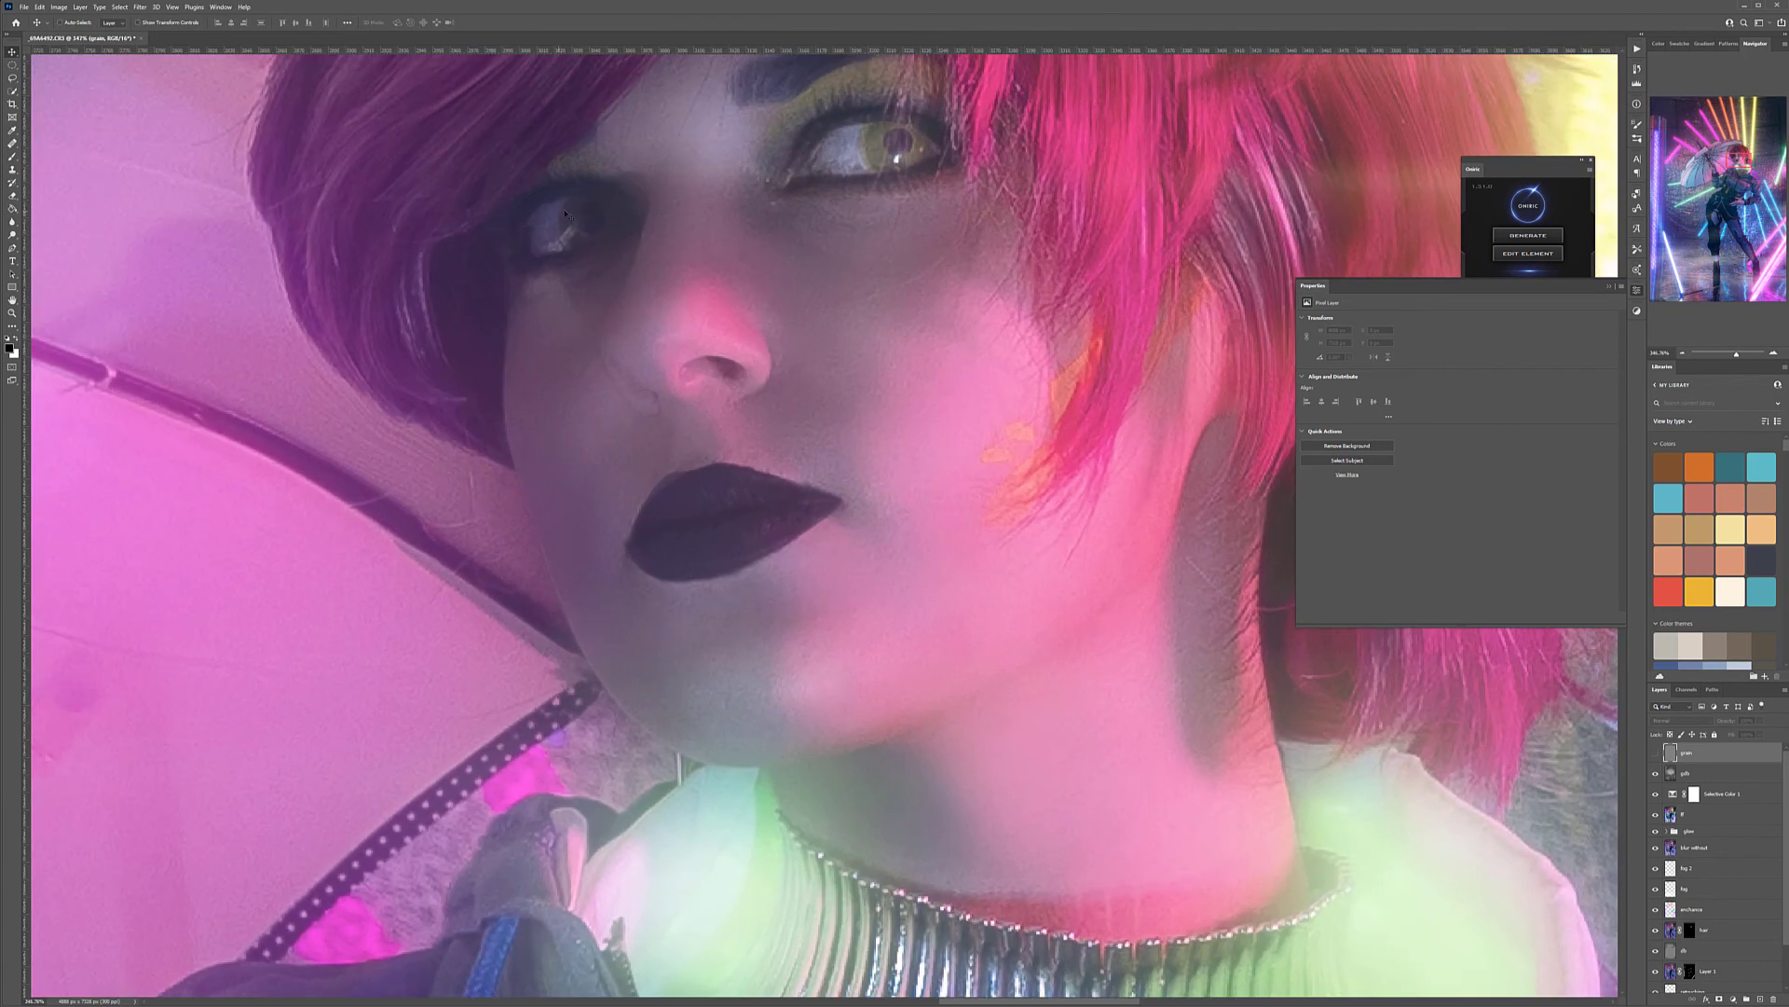
{"action": "left_click_drag", "start_coordinate": [799, 683], "coordinate": [857, 340]}
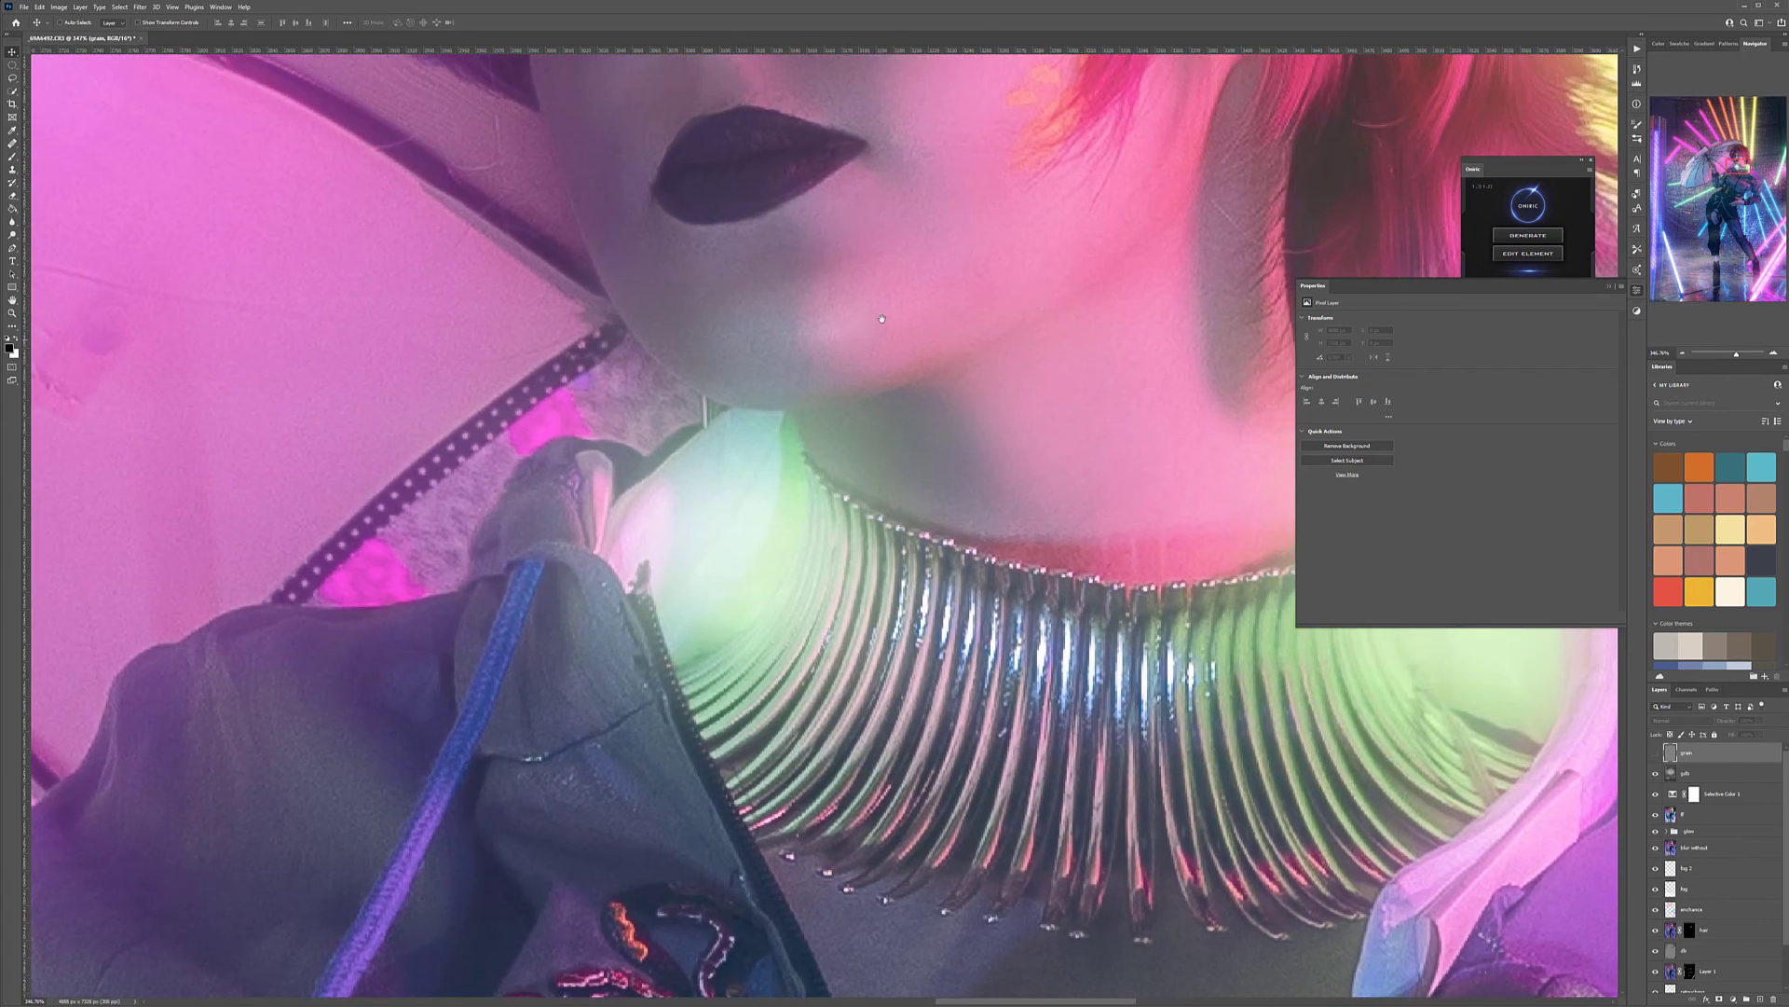
{"action": "scroll", "coordinate": [867, 213], "scroll_direction": "up", "scroll_amount": 2}
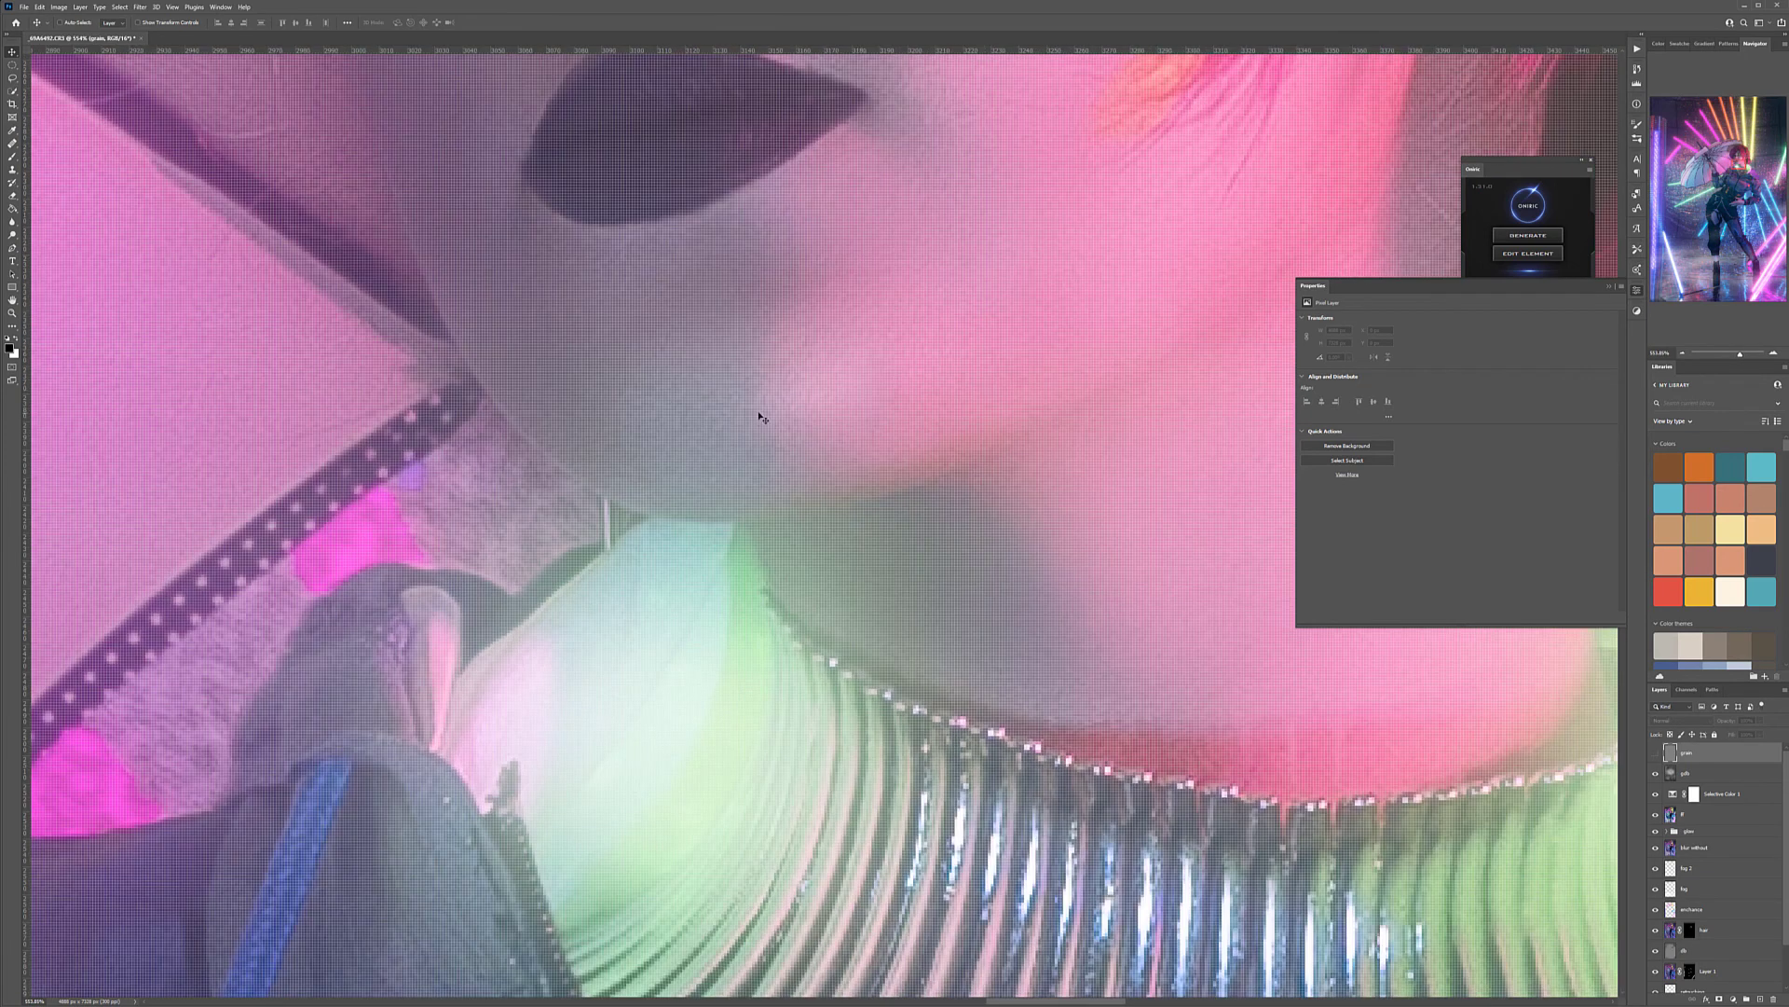
{"action": "left_click_drag", "start_coordinate": [694, 413], "coordinate": [1110, 290]}
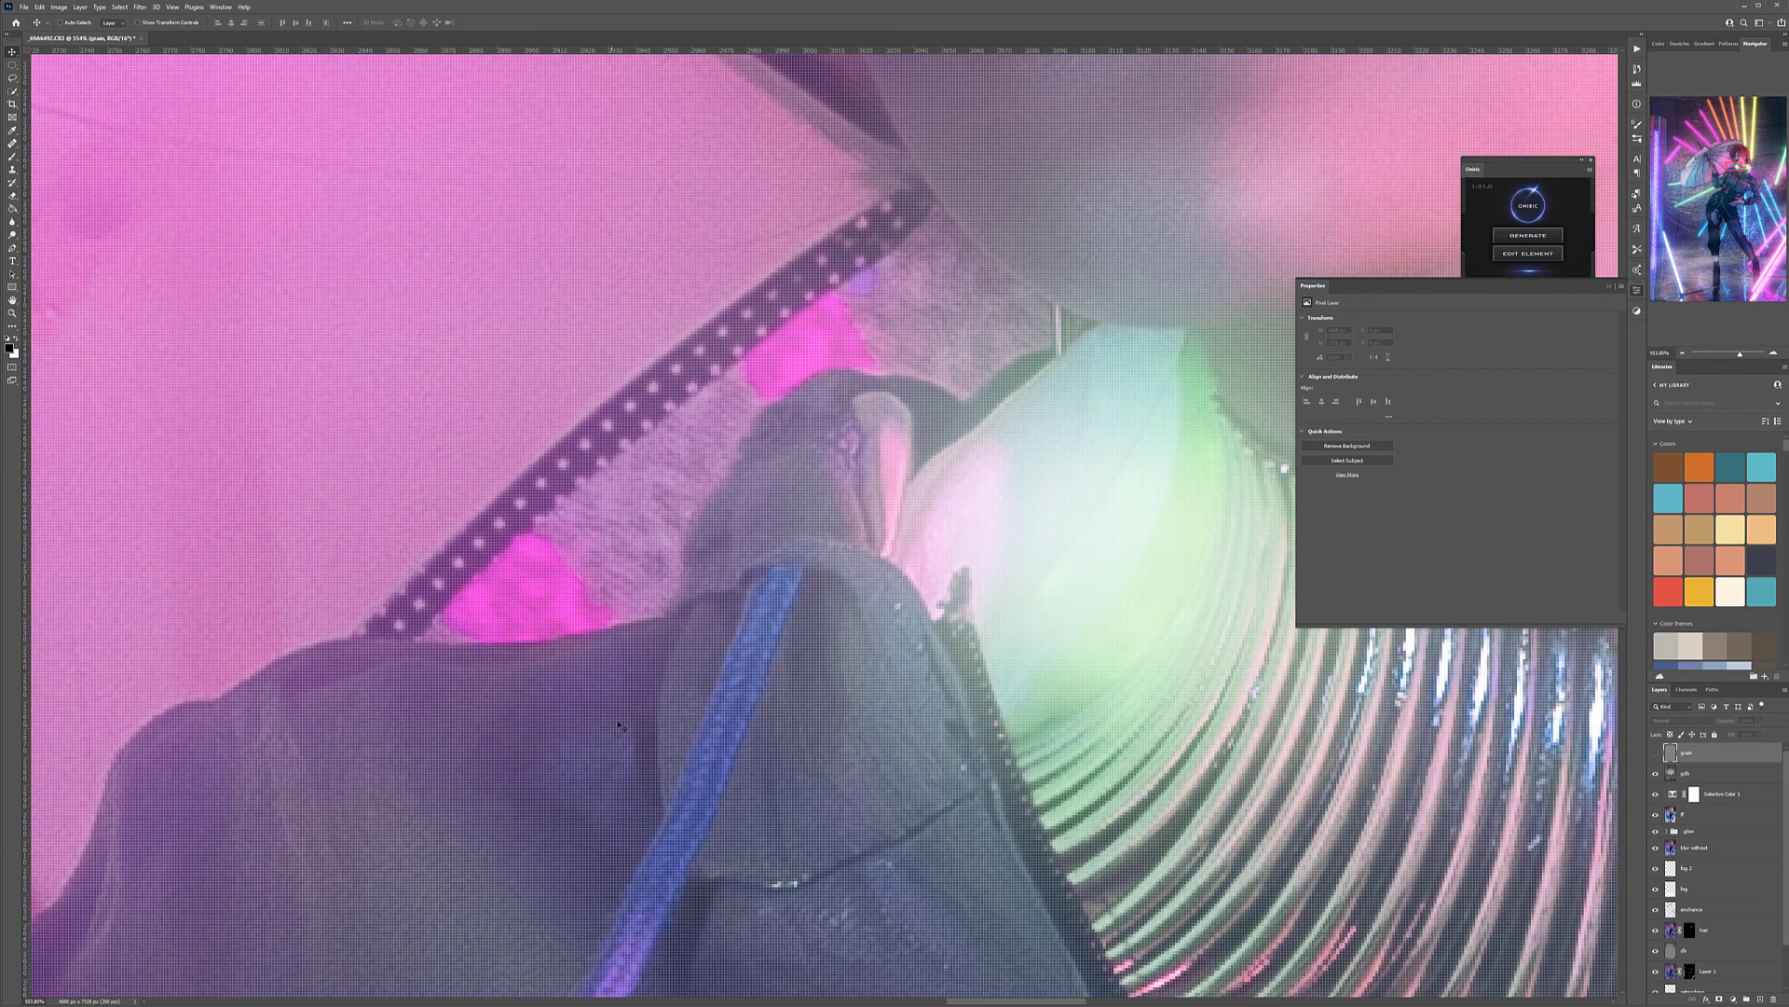
{"action": "scroll", "coordinate": [613, 729], "scroll_direction": "down", "scroll_amount": 4}
{"action": "scroll", "coordinate": [692, 440], "scroll_direction": "up", "scroll_amount": 3}
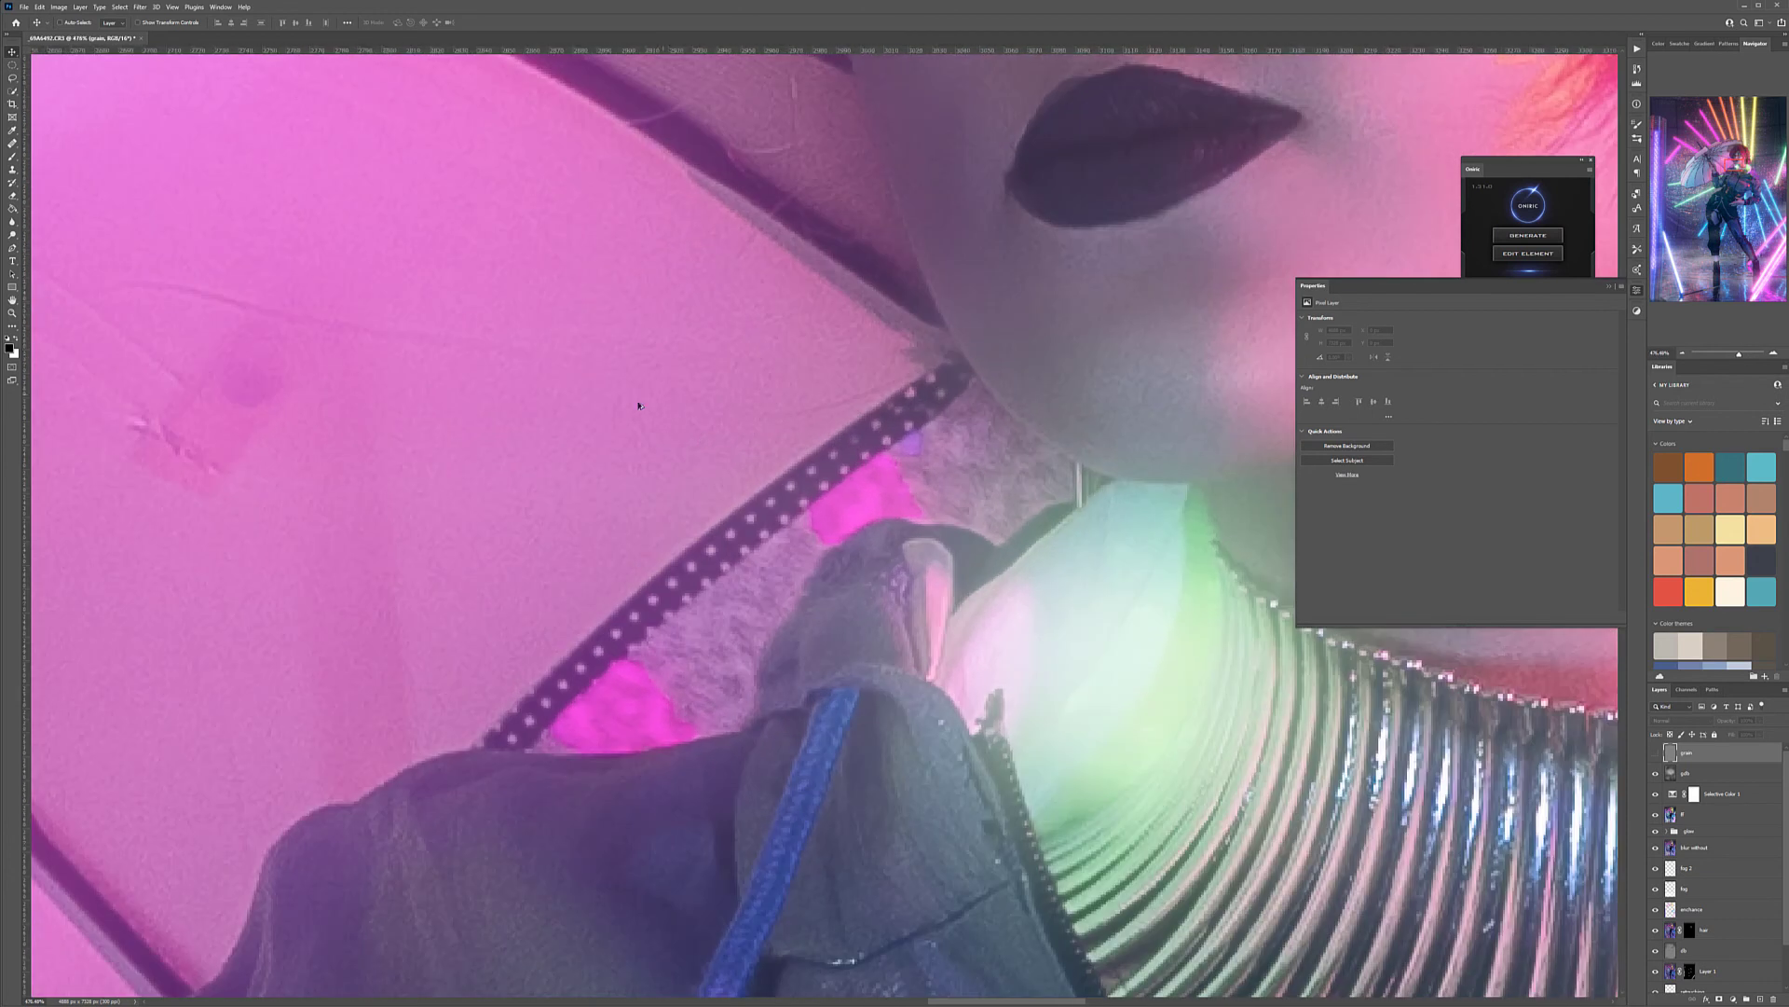
{"action": "scroll", "coordinate": [609, 466], "scroll_direction": "up", "scroll_amount": 2}
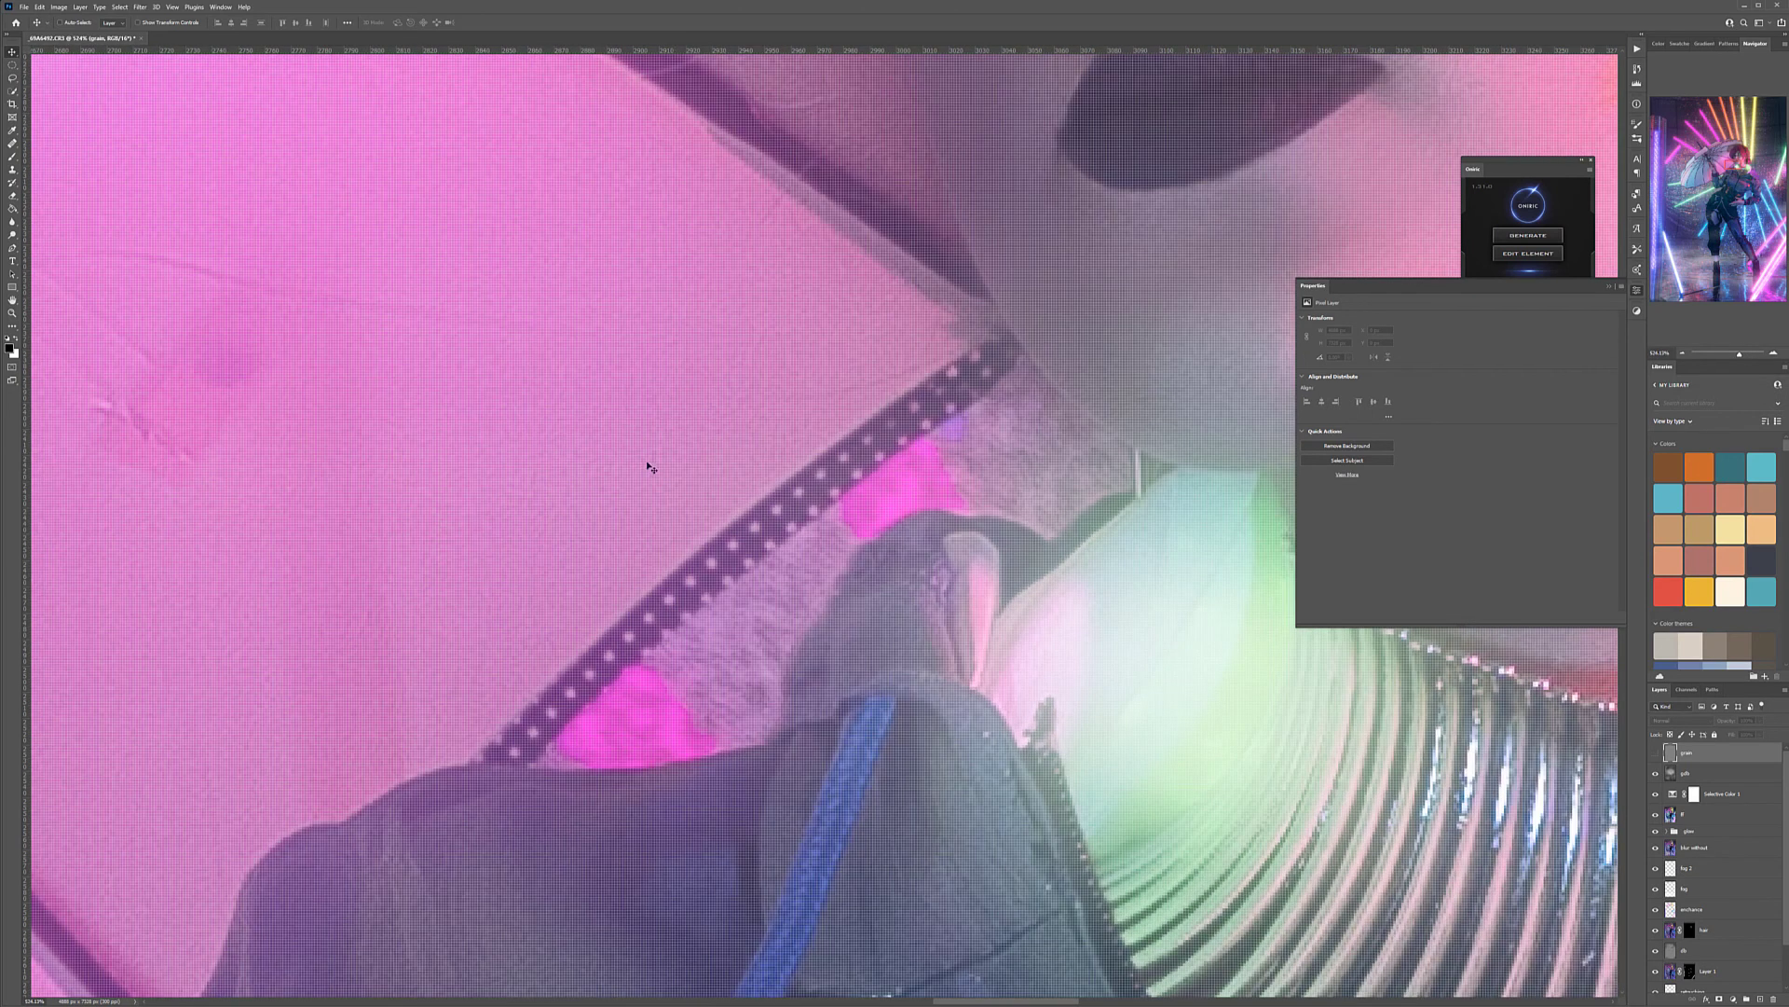
{"action": "left_click_drag", "start_coordinate": [1174, 363], "coordinate": [496, 504]}
{"action": "scroll", "coordinate": [694, 432], "scroll_direction": "down", "scroll_amount": 4}
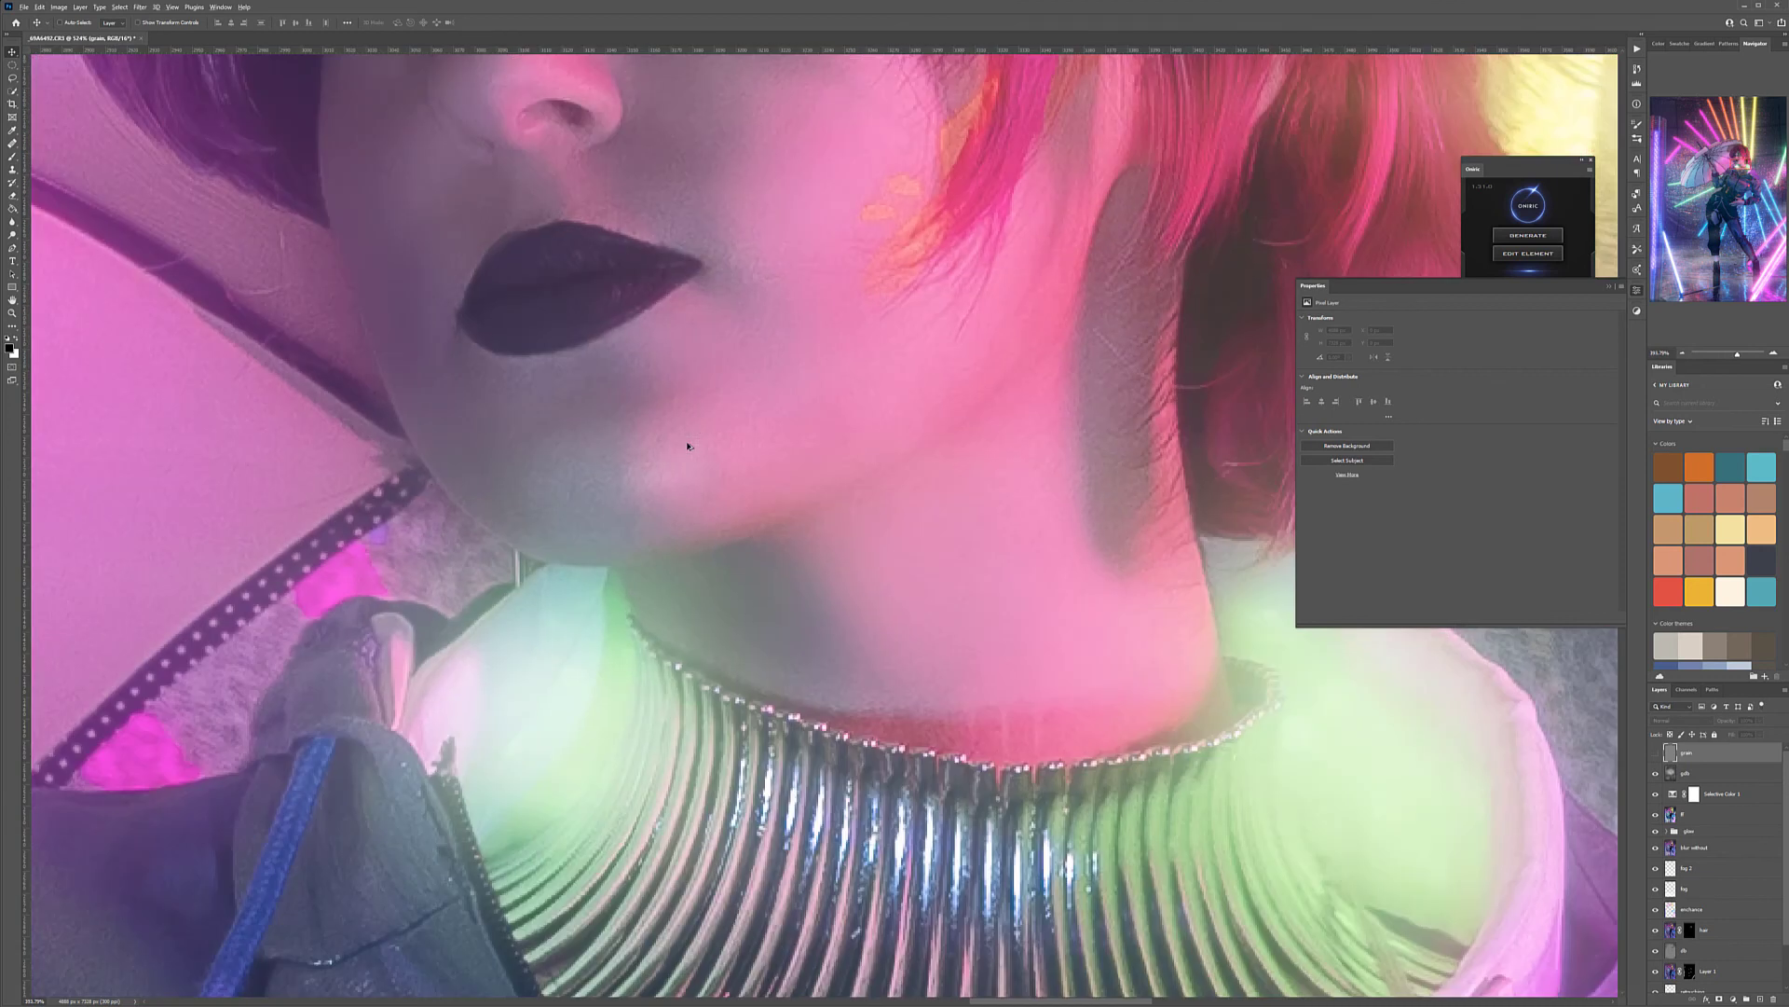
{"action": "scroll", "coordinate": [686, 447], "scroll_direction": "down", "scroll_amount": 10}
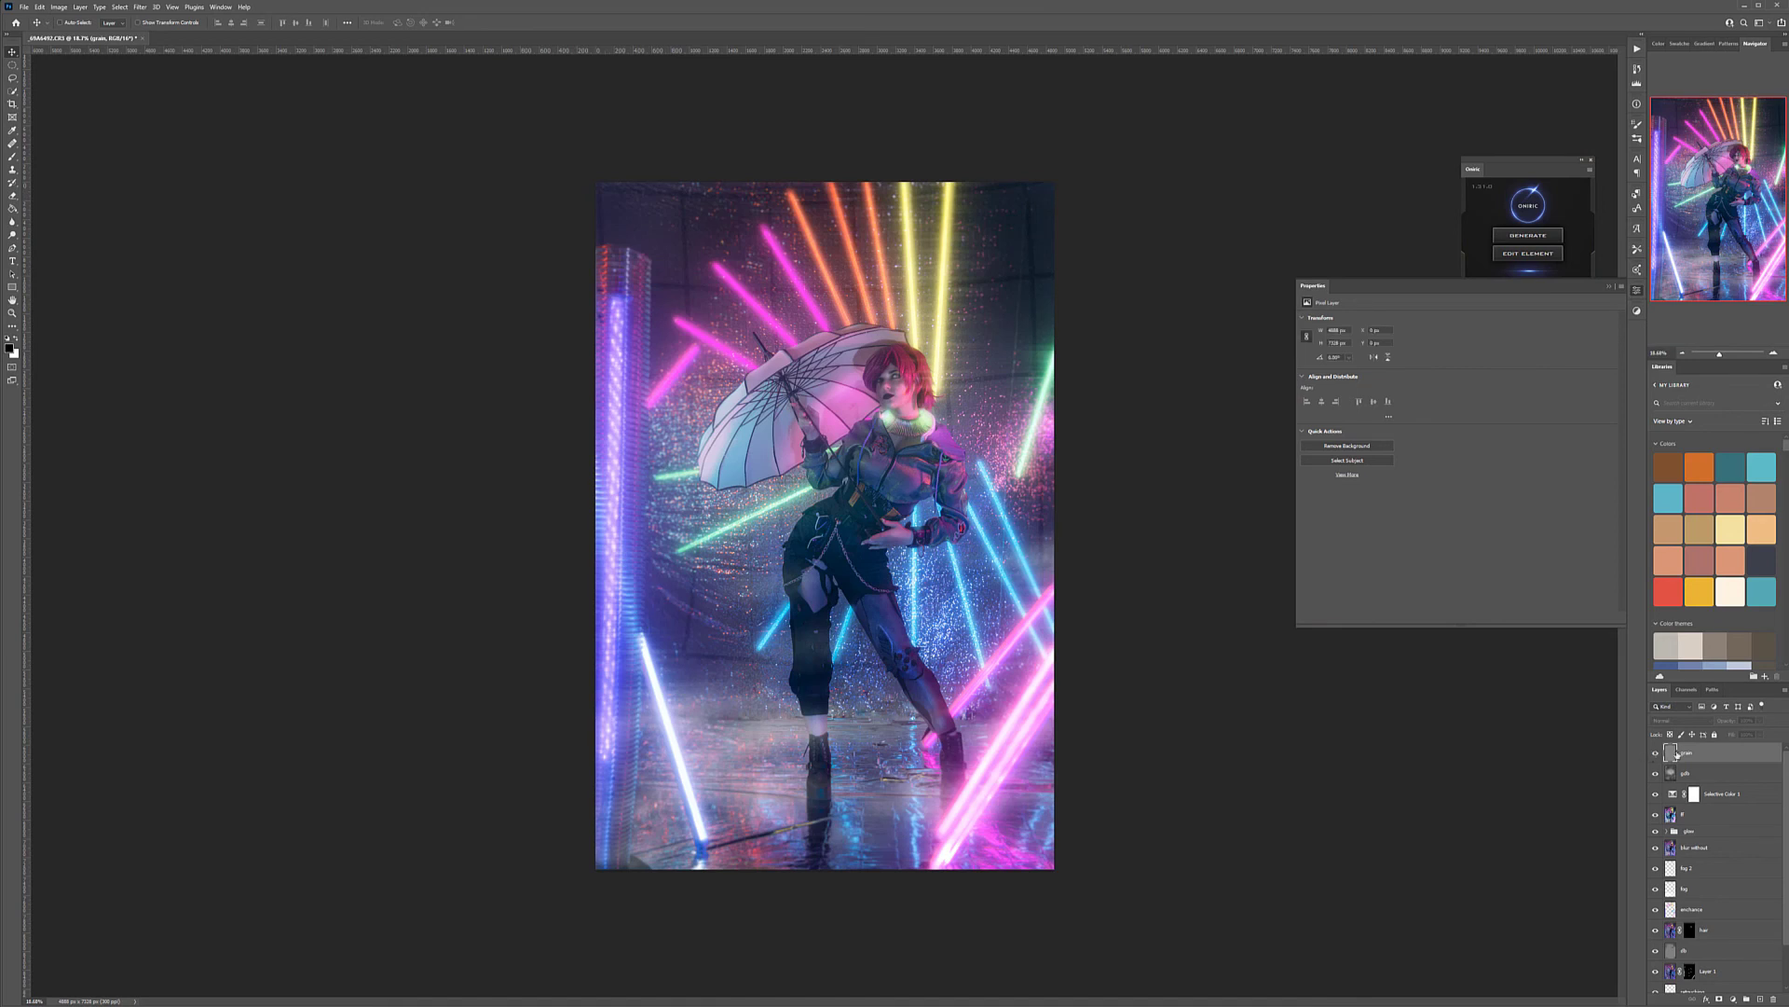
Show the gray grain layer and apply the Add Noise filter to it
{"action": "left_click", "coordinate": [1656, 754]}
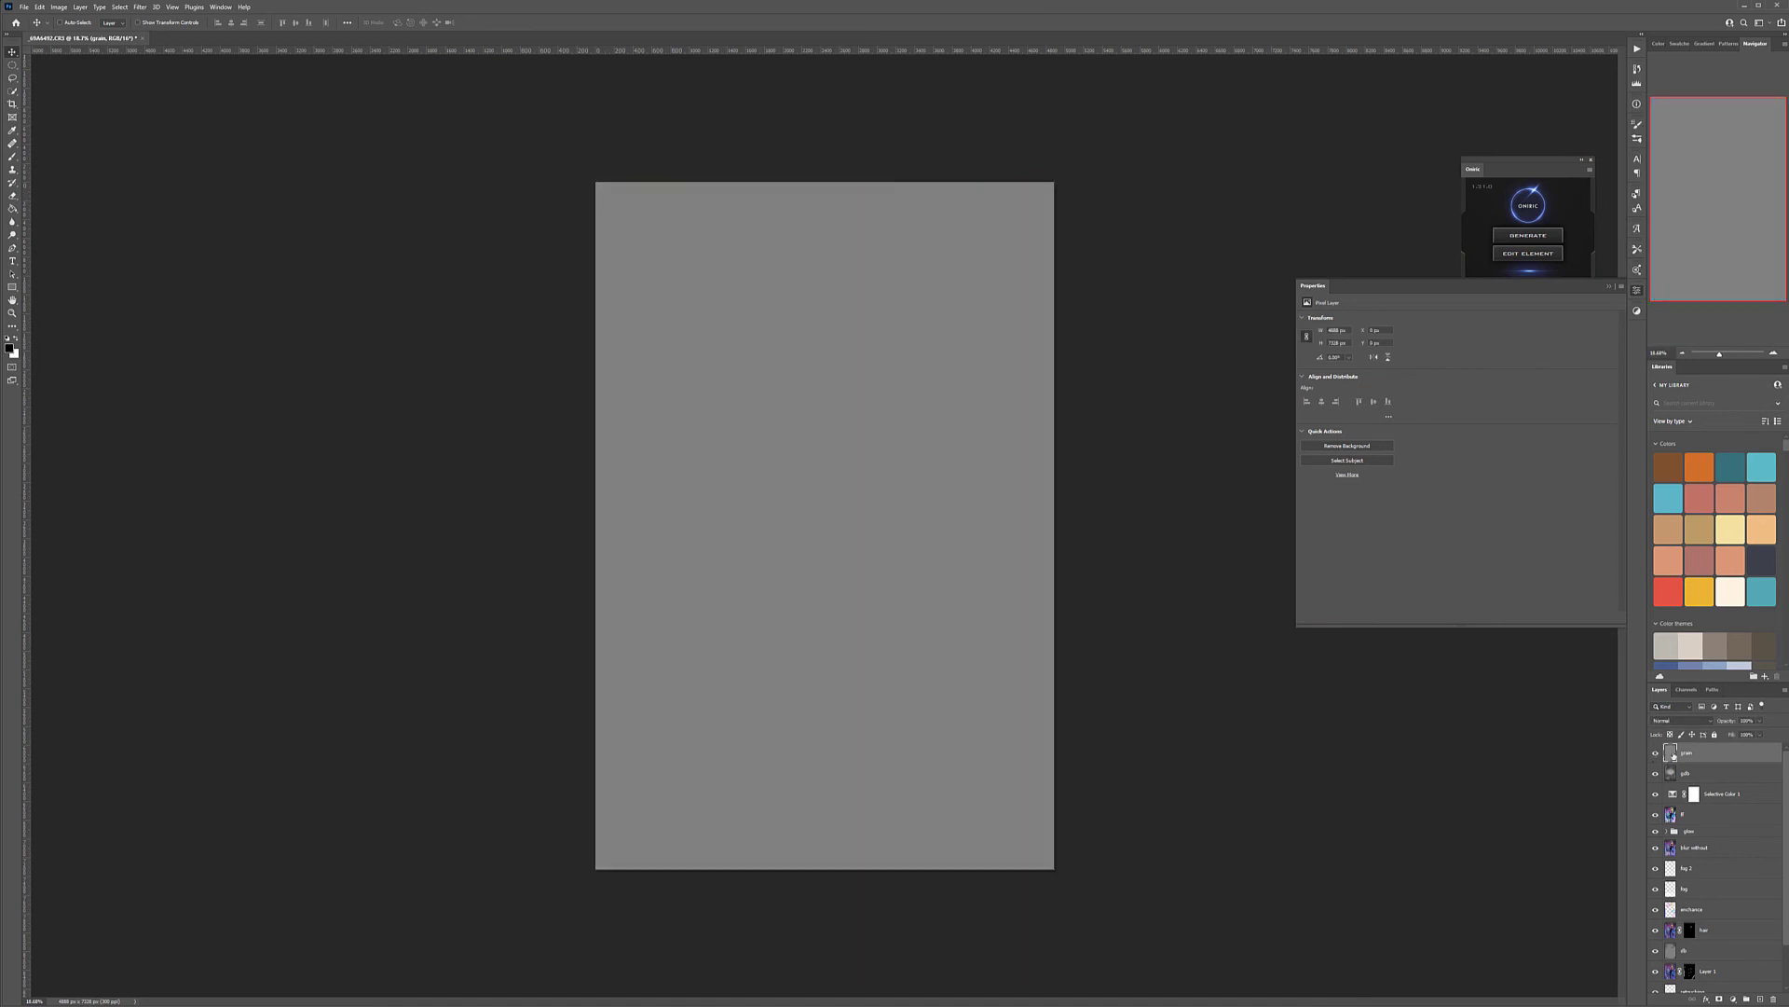
{"action": "left_click", "coordinate": [138, 7]}
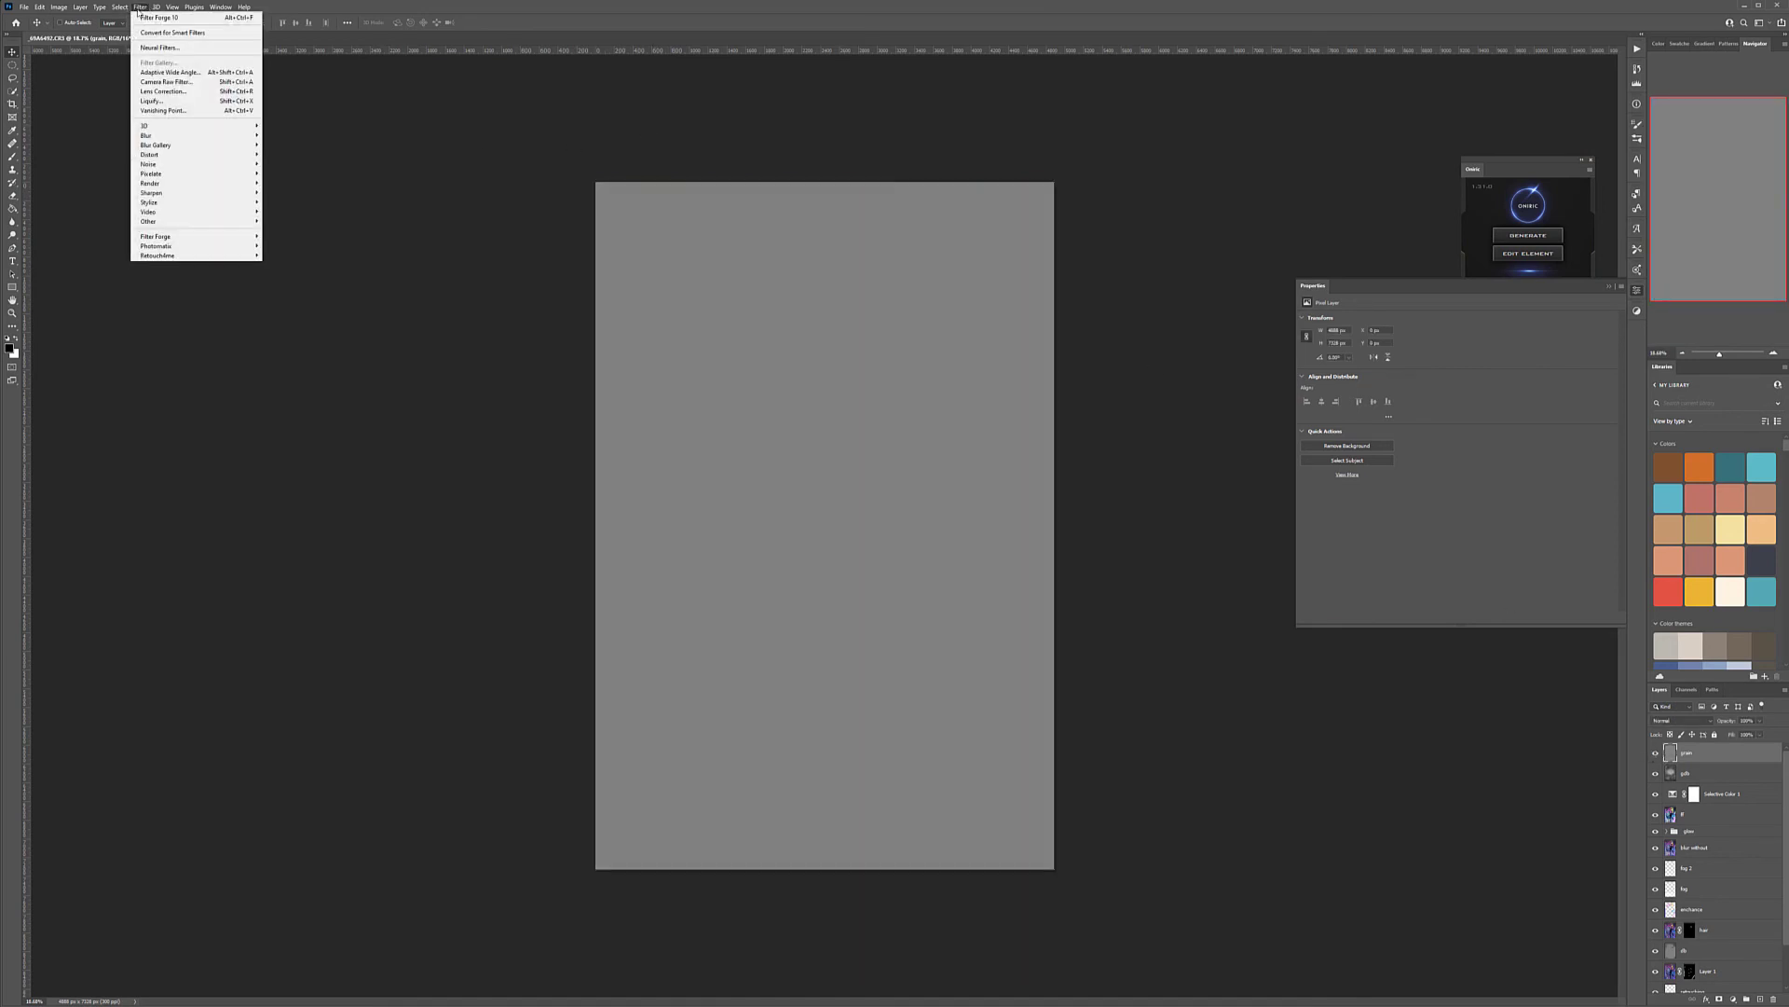
{"action": "left_click", "coordinate": [279, 164]}
{"action": "left_click", "coordinate": [949, 254]}
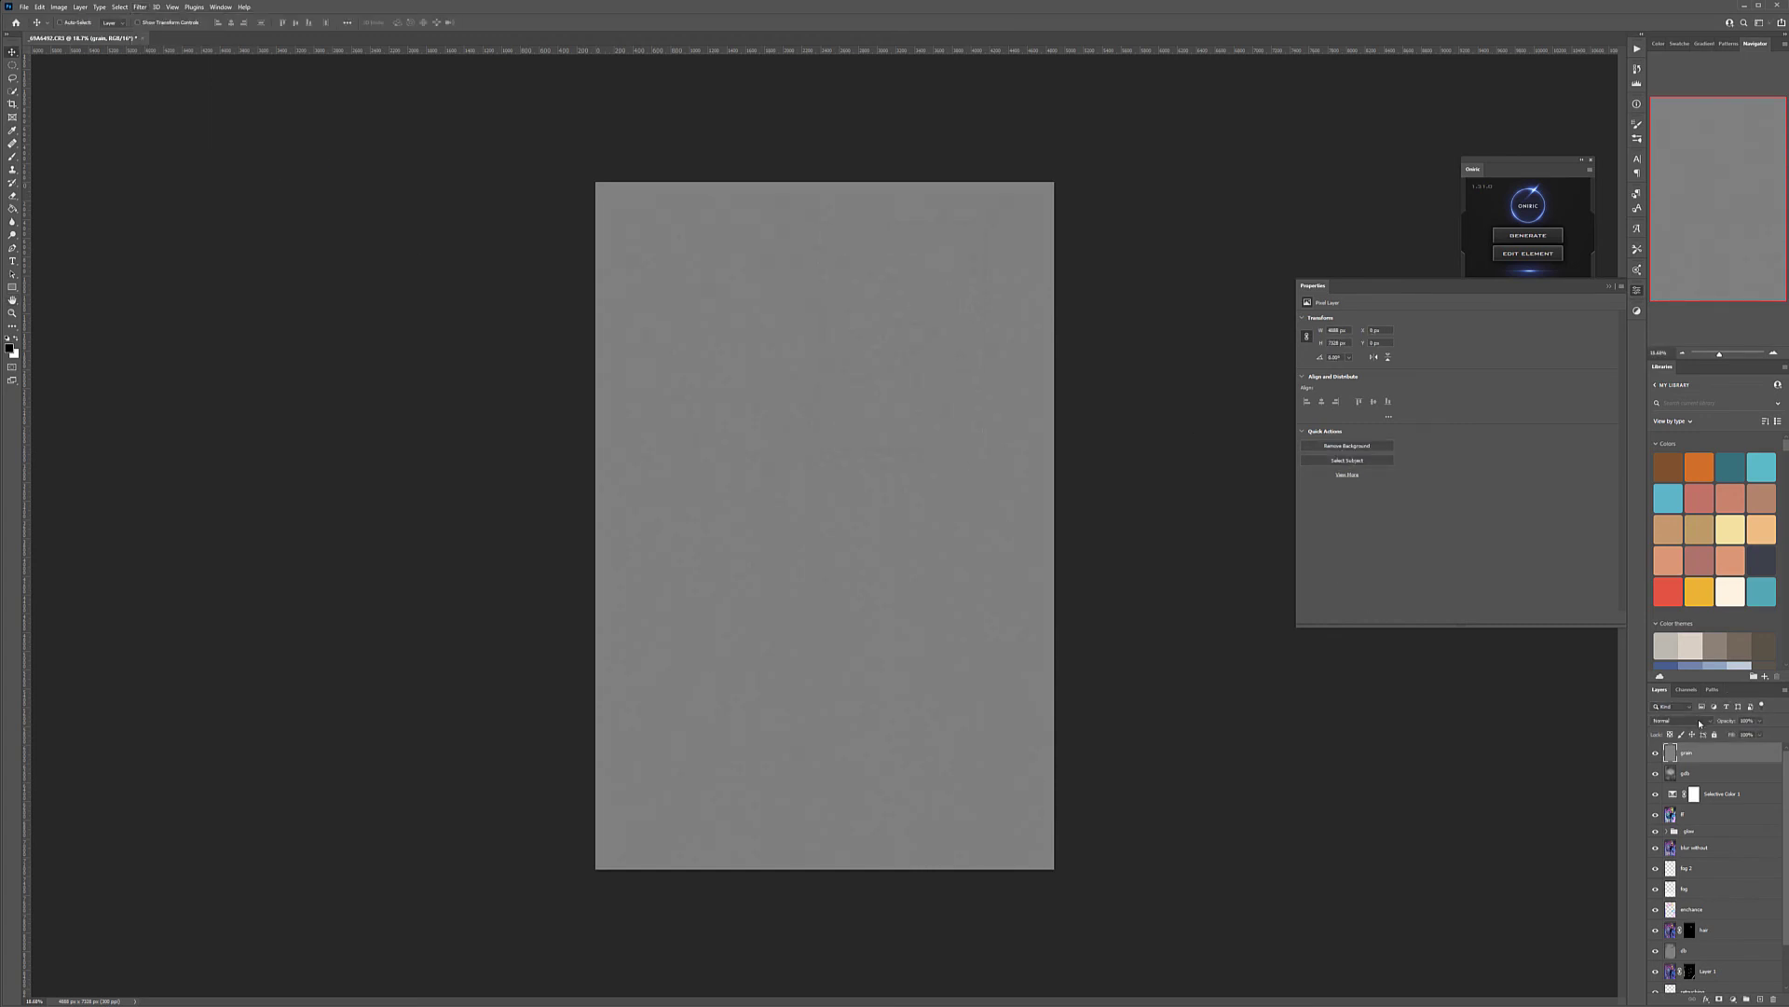
Set the grain layer's blend mode to Soft Light and lower its opacity so the noise on the portrait is softer
{"action": "left_click", "coordinate": [1699, 723]}
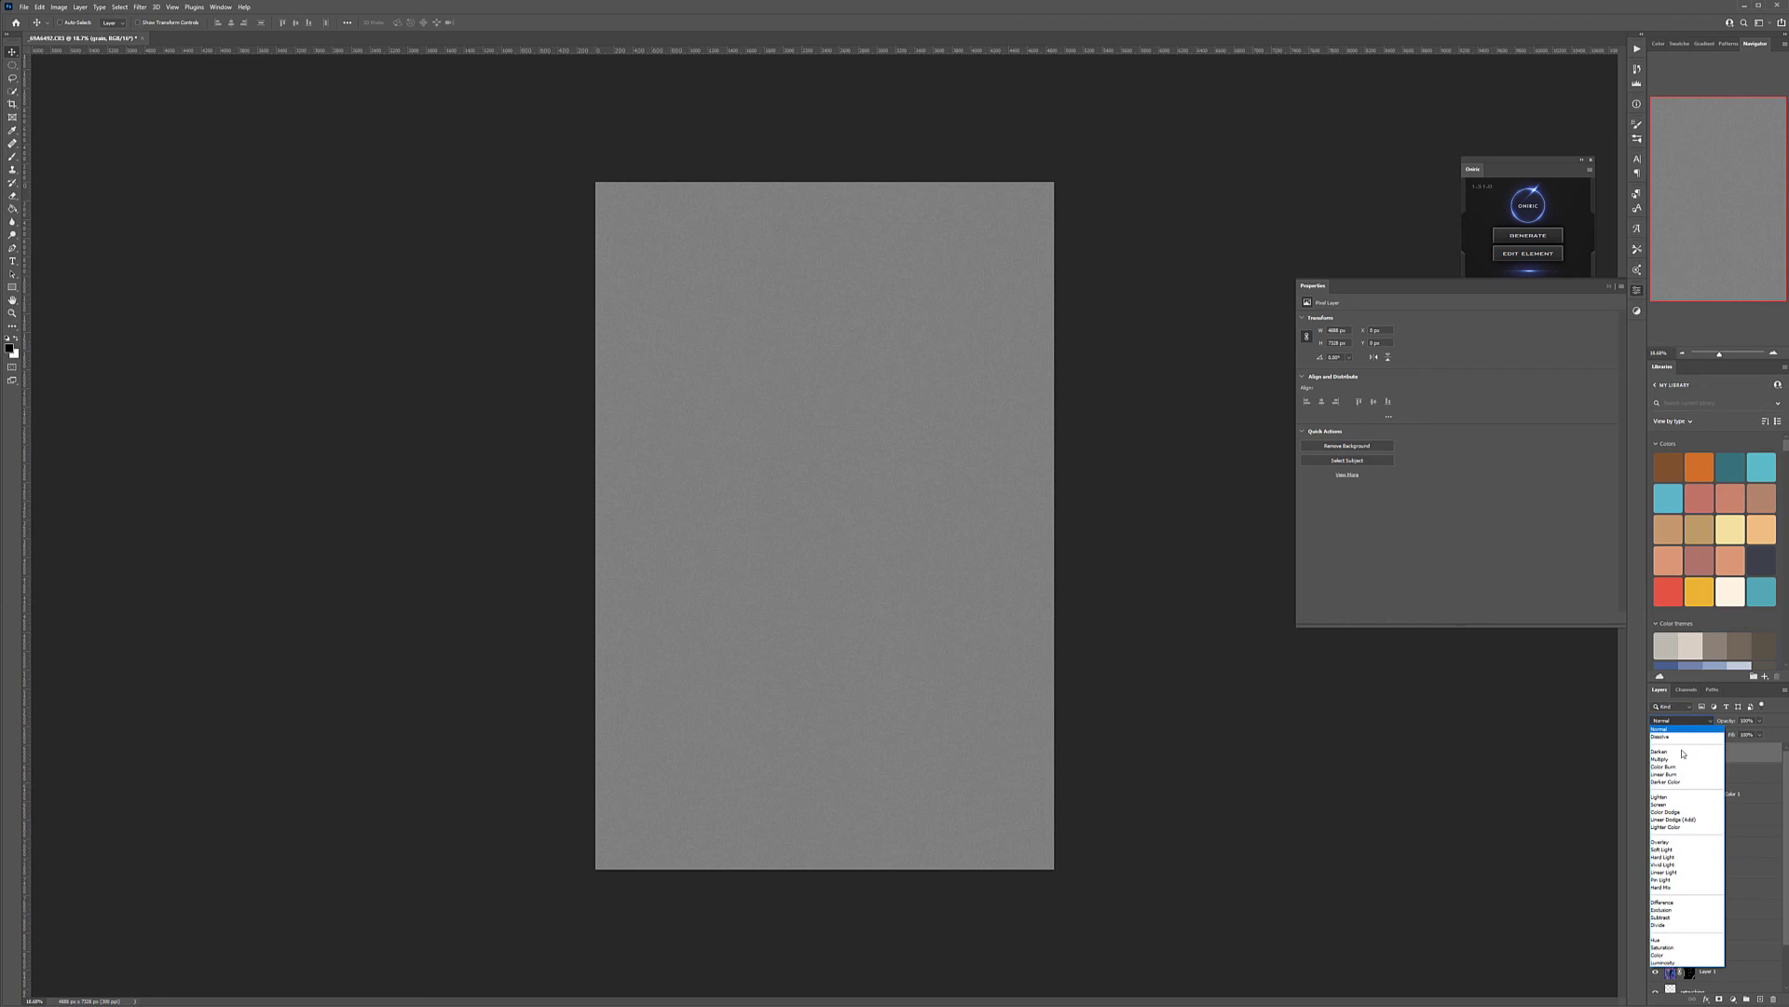
{"action": "left_click", "coordinate": [1663, 849]}
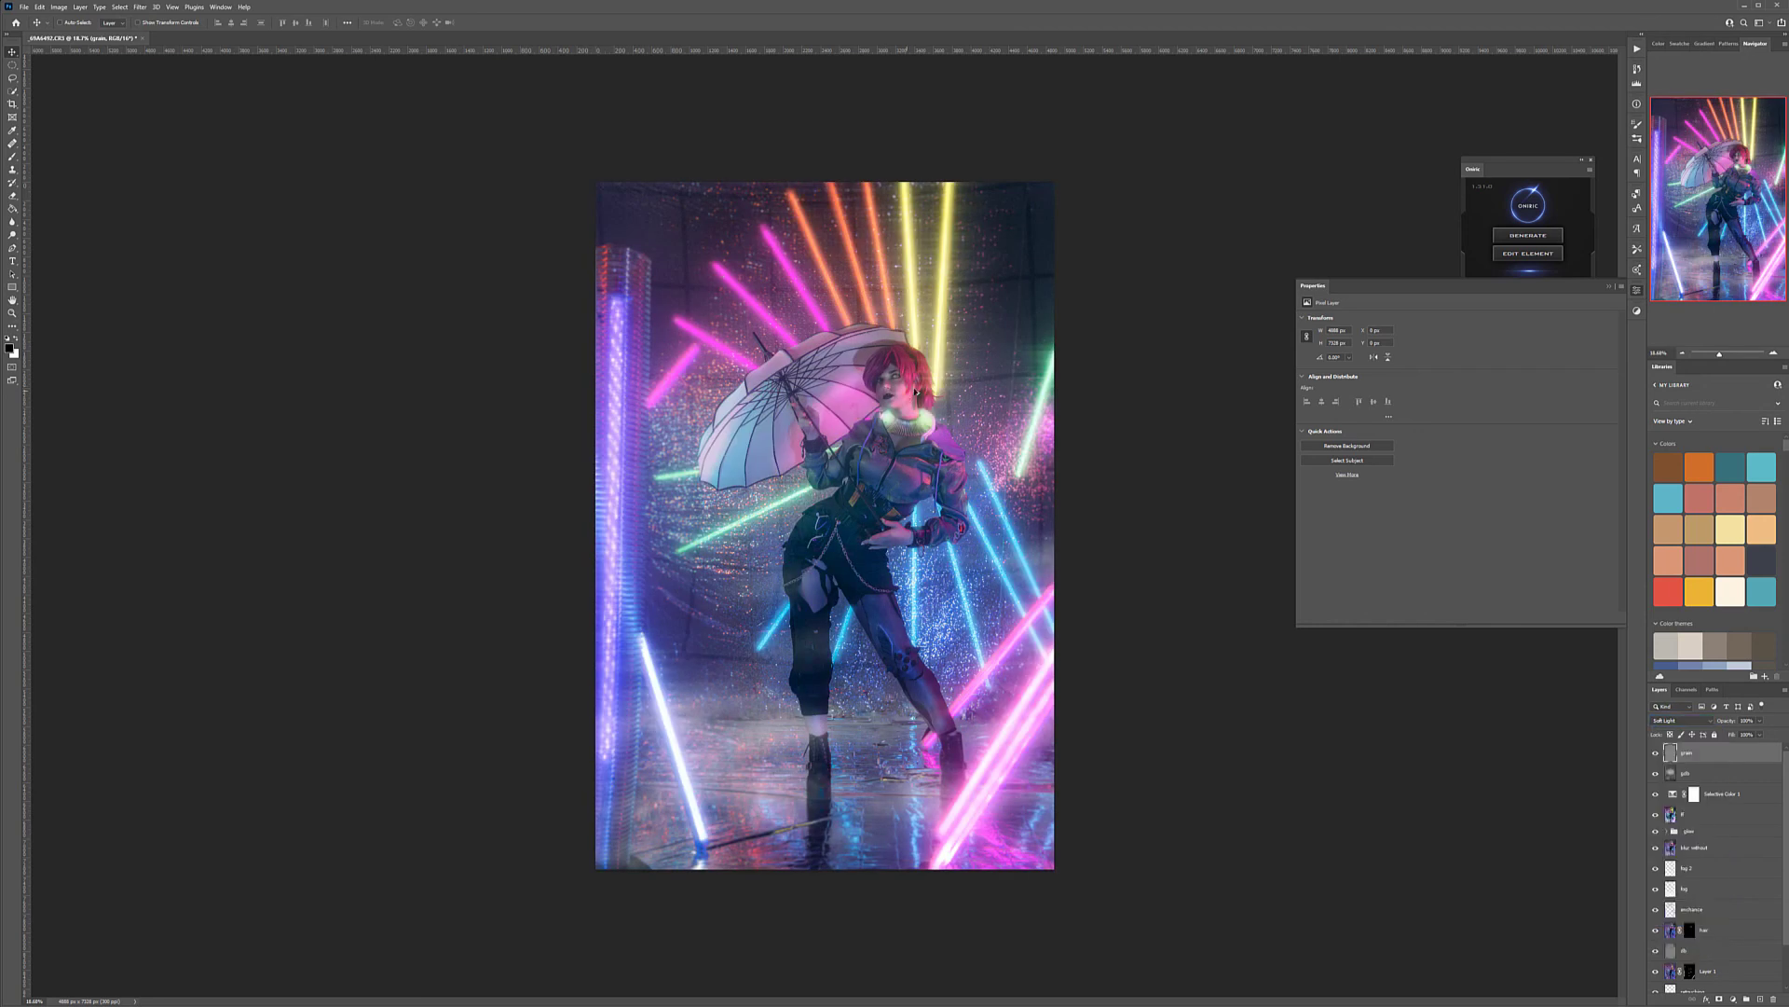
{"action": "scroll", "coordinate": [917, 395], "scroll_direction": "up", "scroll_amount": 20}
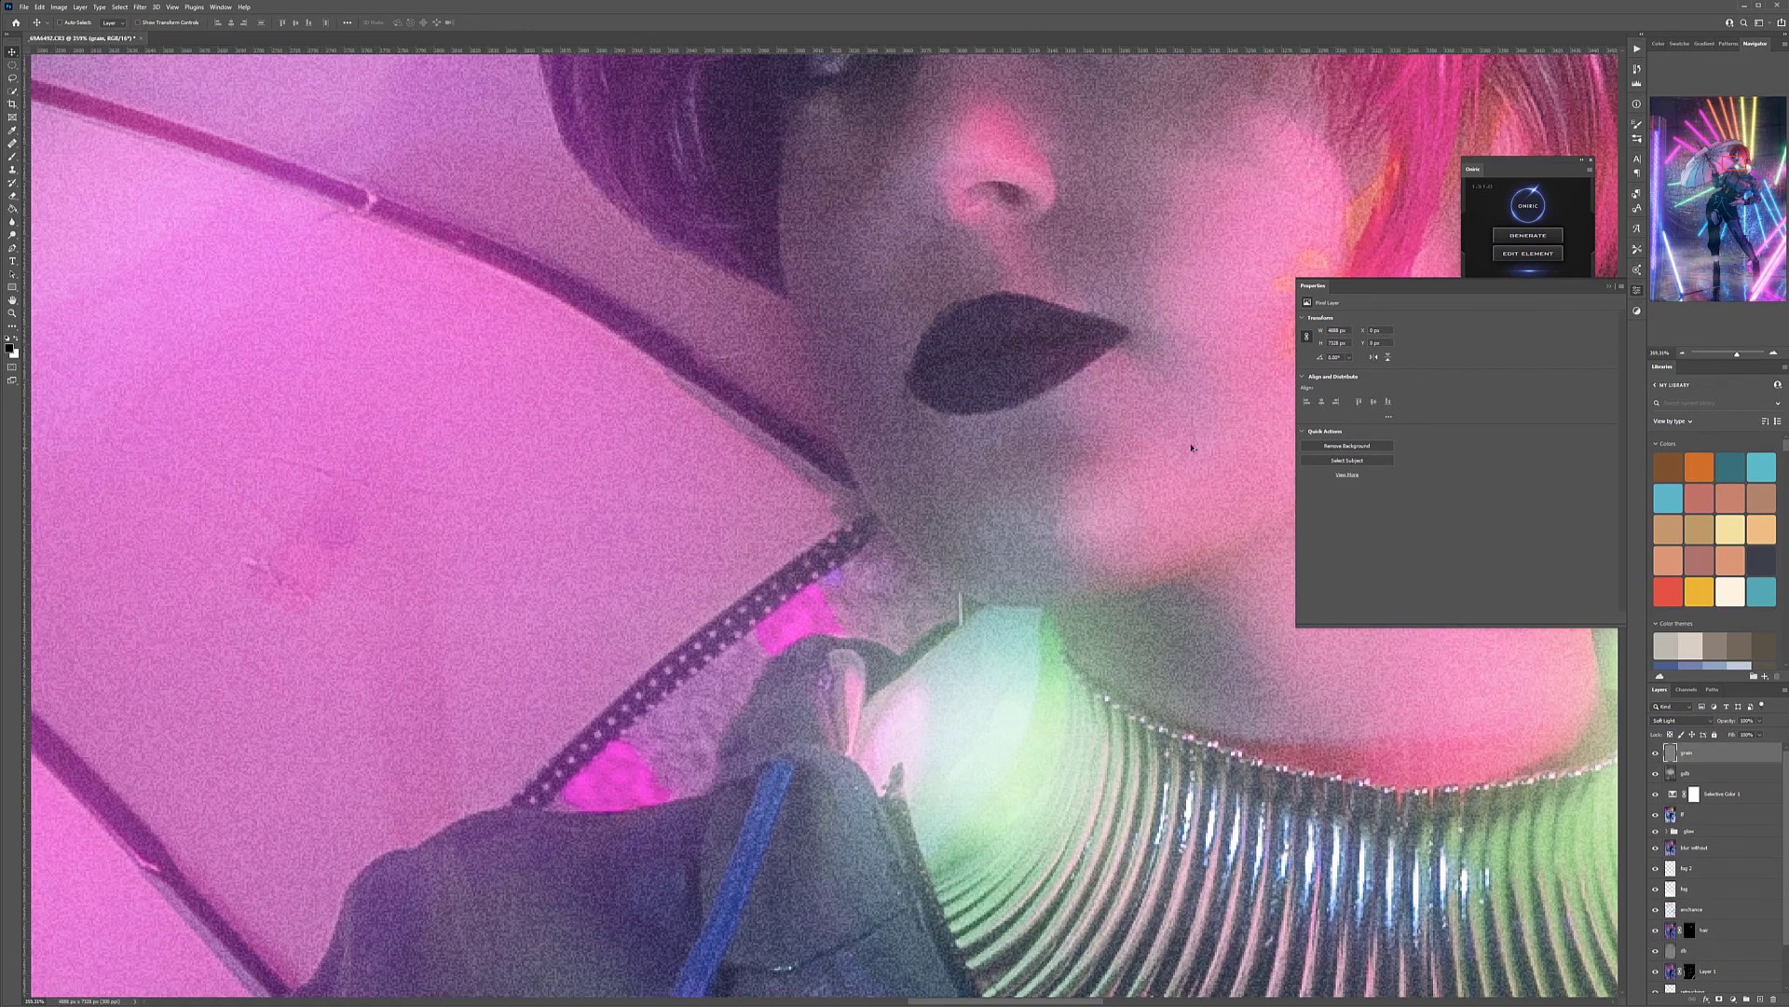
{"action": "left_click", "coordinate": [1761, 721]}
{"action": "left_click", "coordinate": [981, 497]}
{"action": "scroll", "coordinate": [980, 498], "scroll_direction": "down", "scroll_amount": 4}
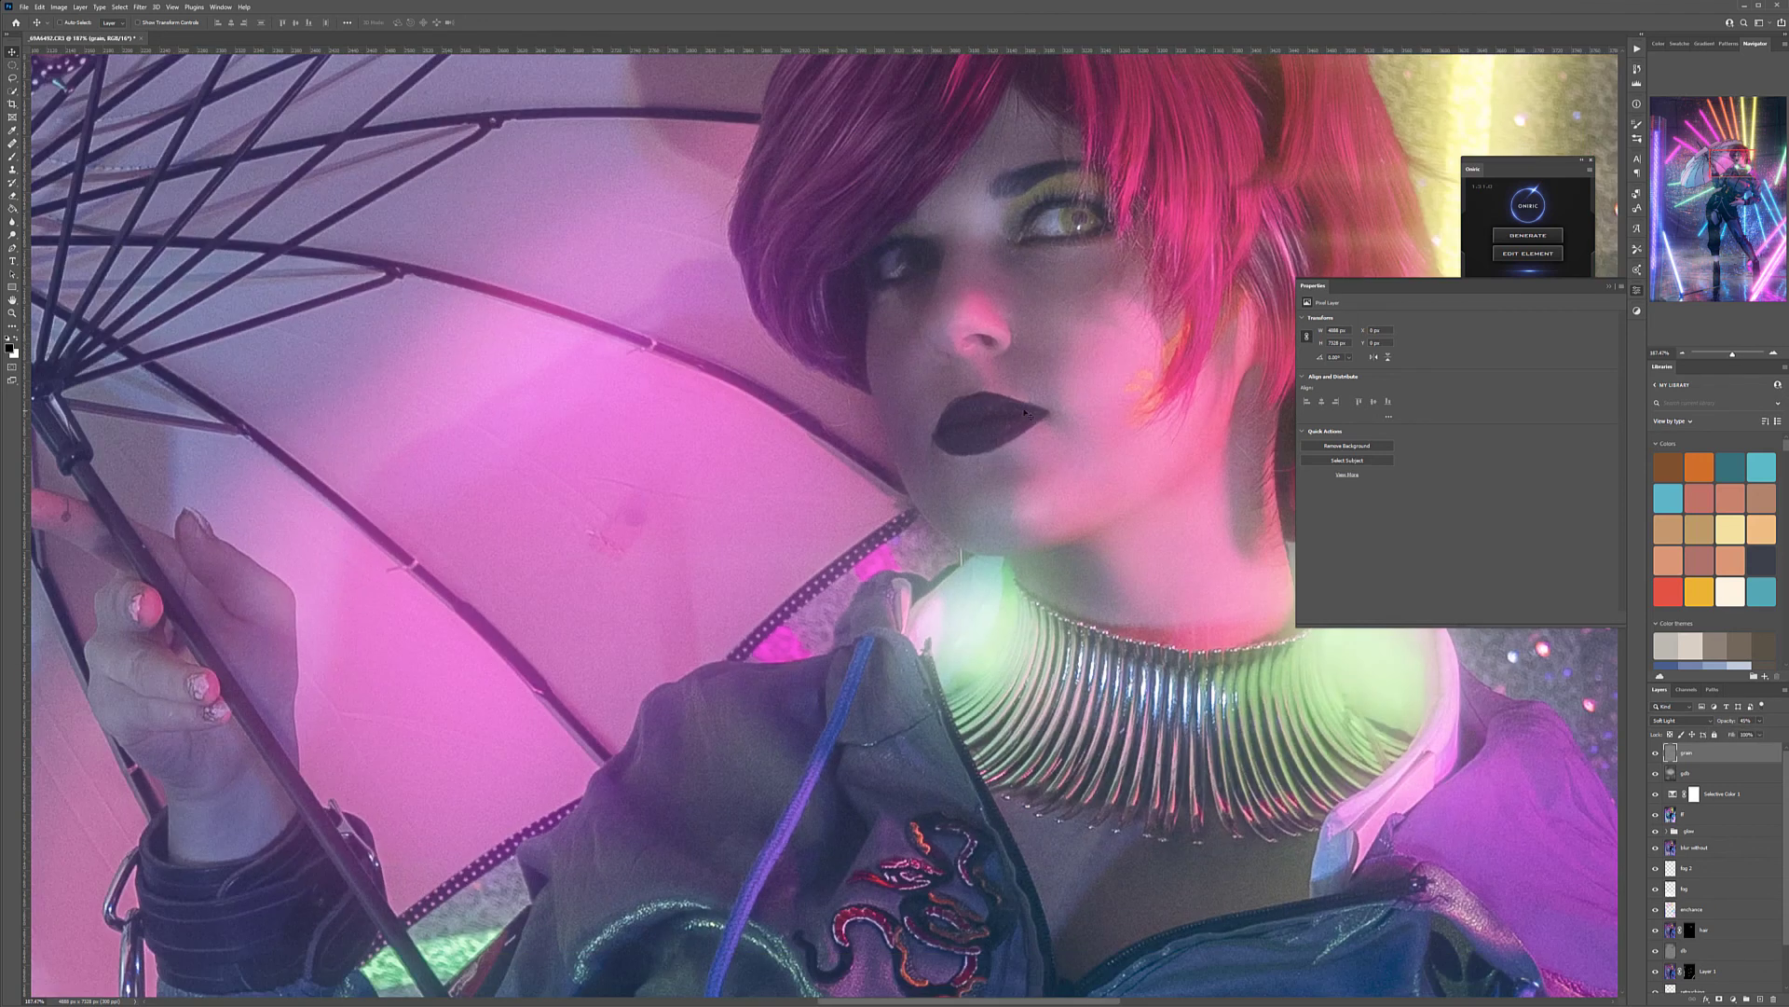
{"action": "scroll", "coordinate": [1081, 282], "scroll_direction": "down", "scroll_amount": 12}
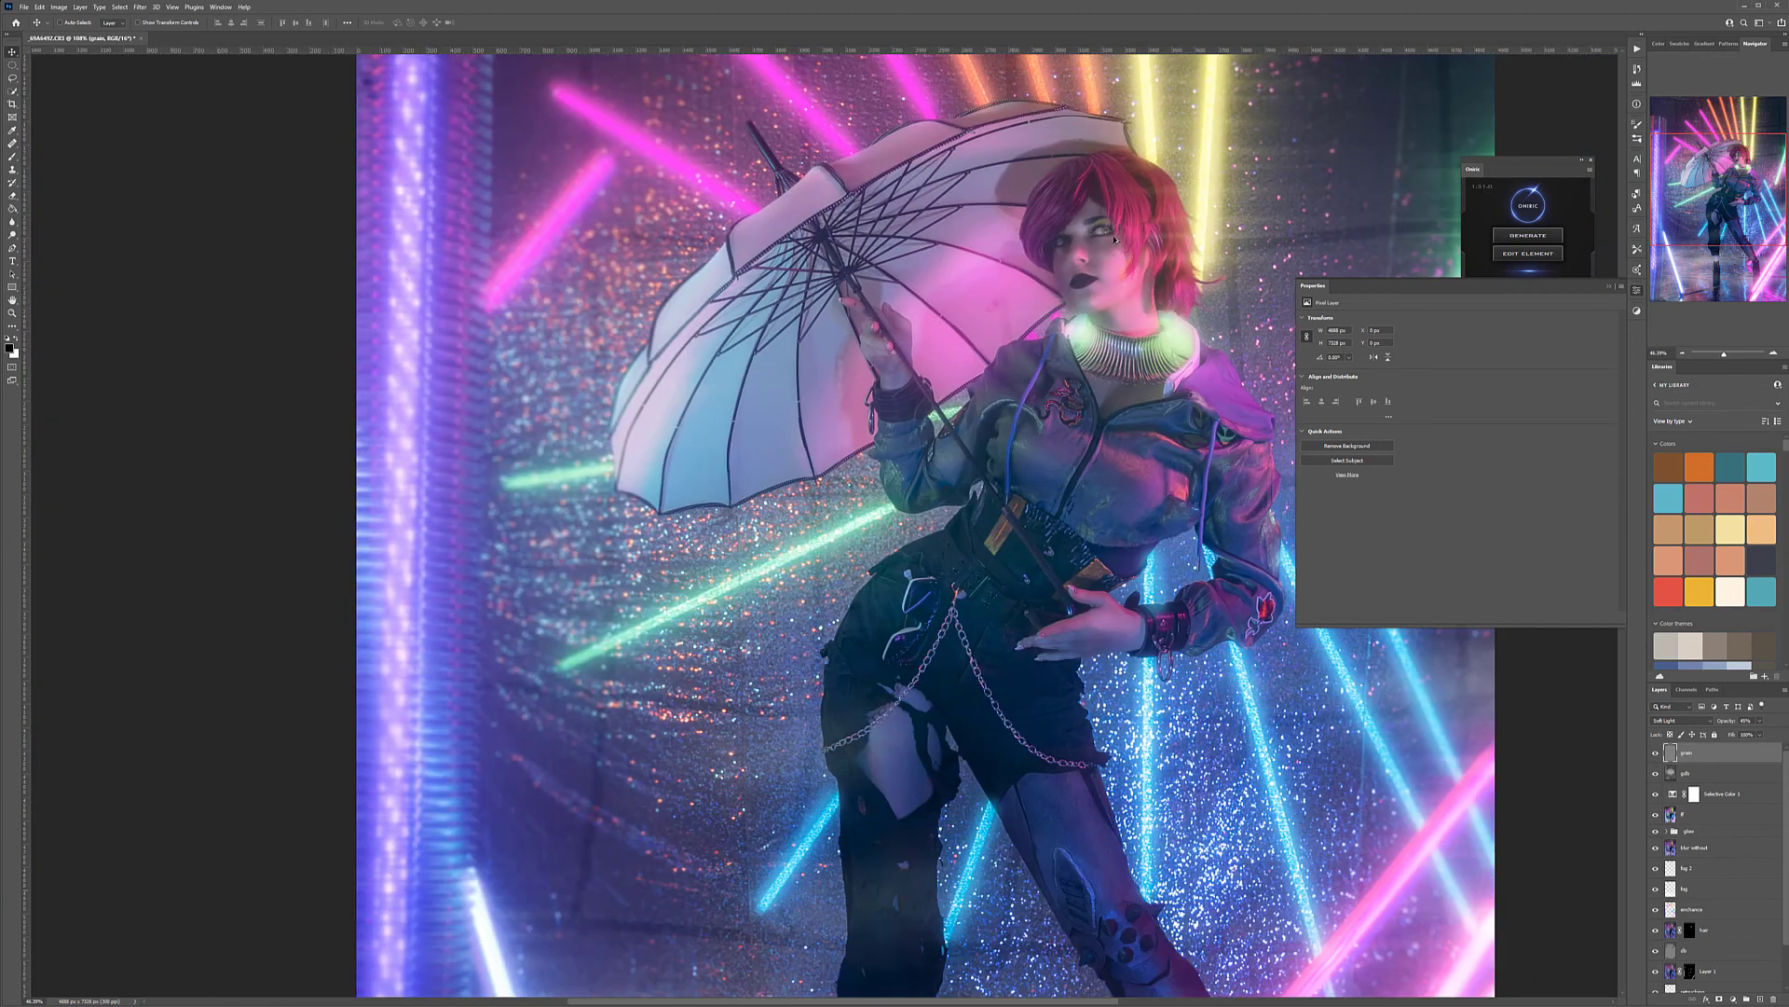
{"action": "scroll", "coordinate": [1178, 146], "scroll_direction": "down", "scroll_amount": 3}
{"action": "scroll", "coordinate": [913, 366], "scroll_direction": "up", "scroll_amount": 3}
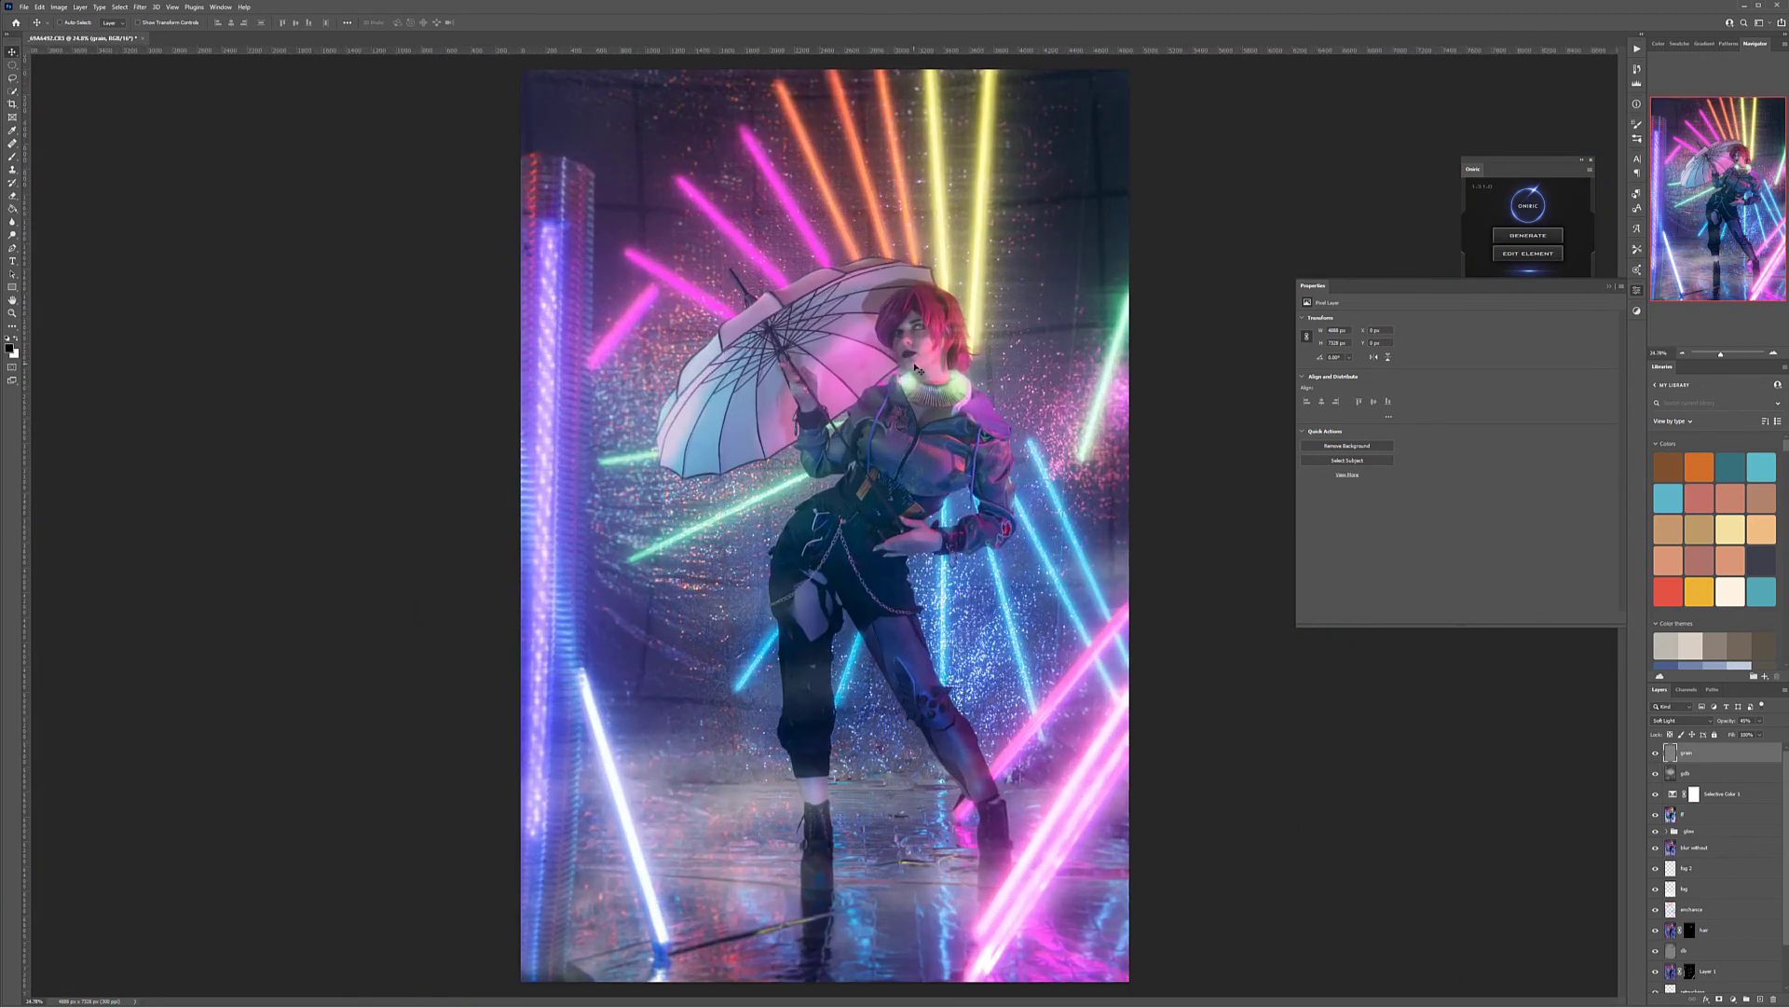
{"action": "scroll", "coordinate": [946, 337], "scroll_direction": "down", "scroll_amount": 1}
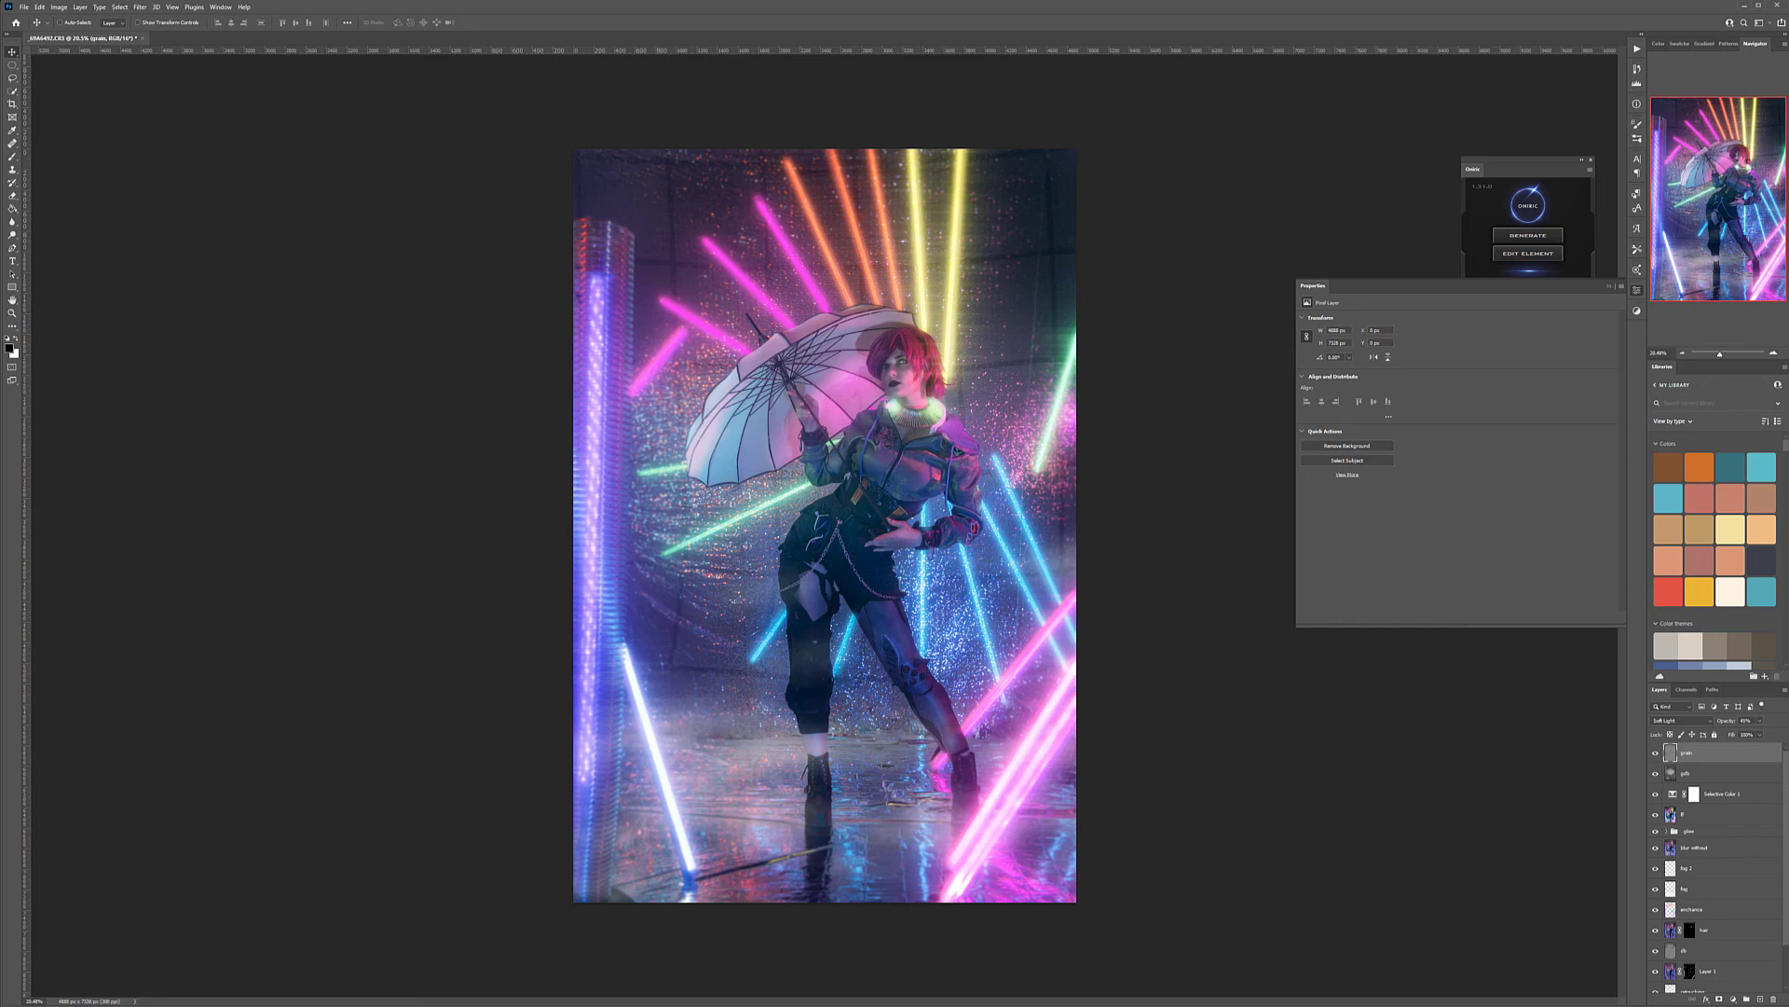
Hide the grain, gdb and Selective Color layers and select the graded image layer beneath them
{"action": "left_click", "coordinate": [1655, 755]}
{"action": "left_click", "coordinate": [1656, 773]}
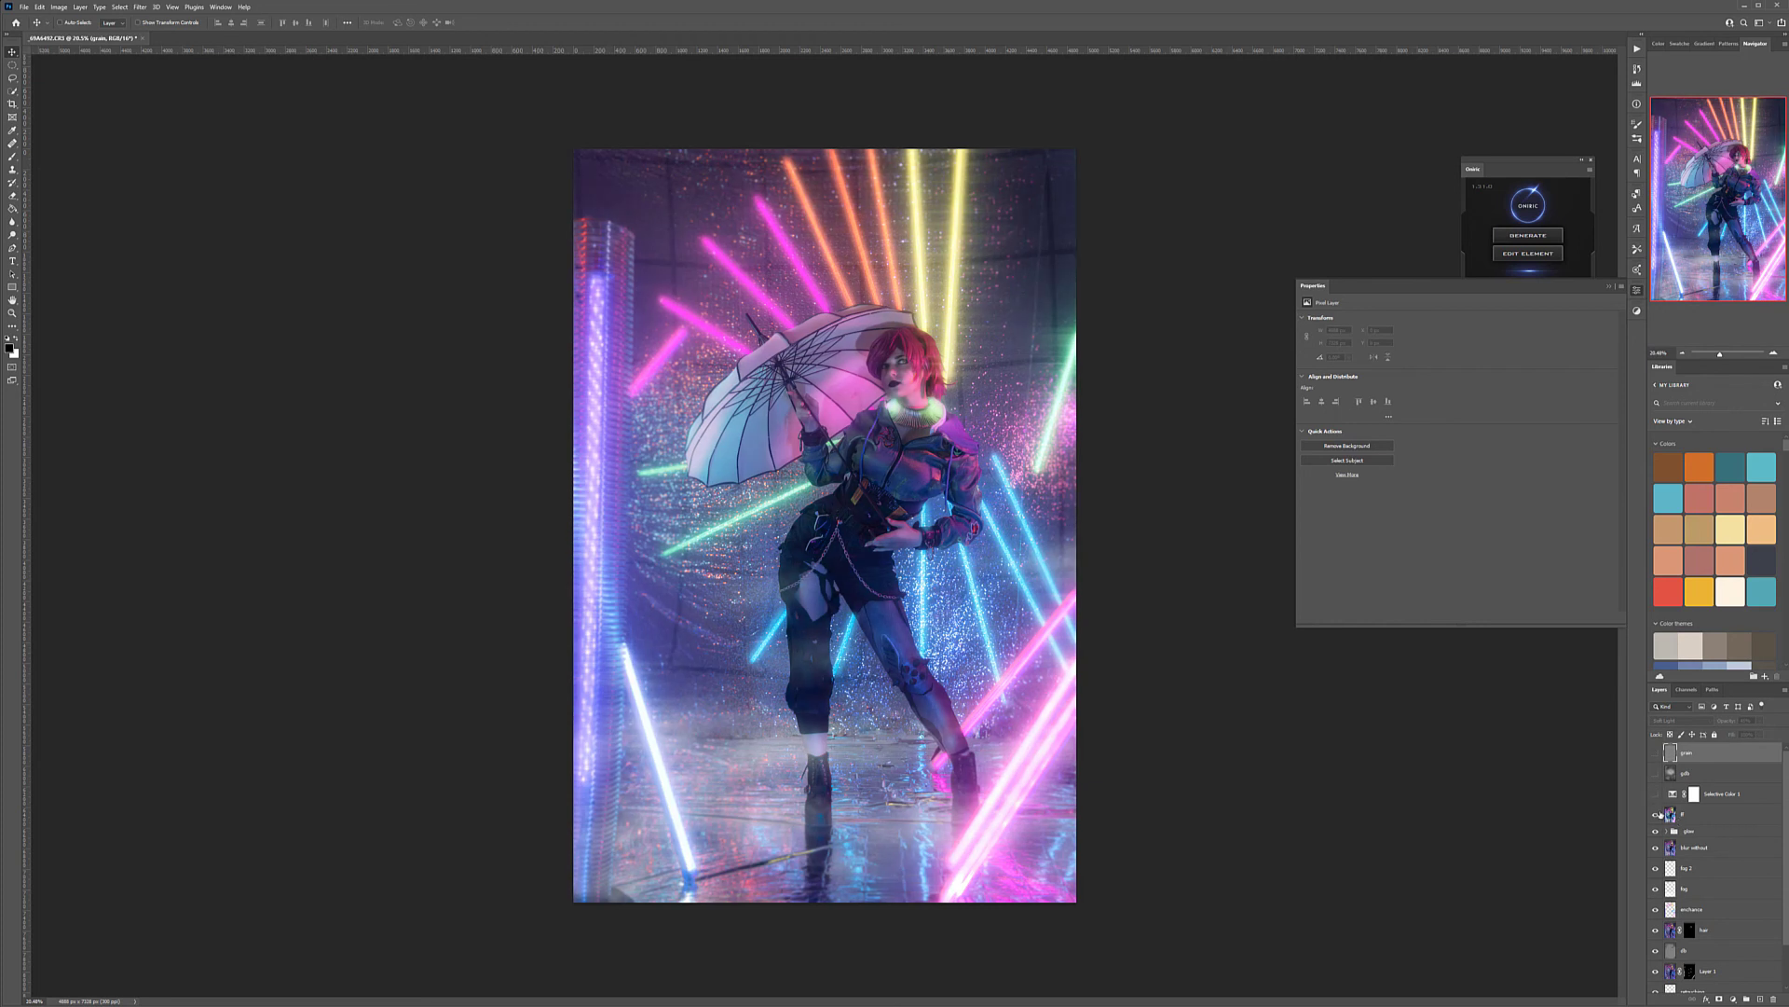
{"action": "left_click", "coordinate": [1732, 818]}
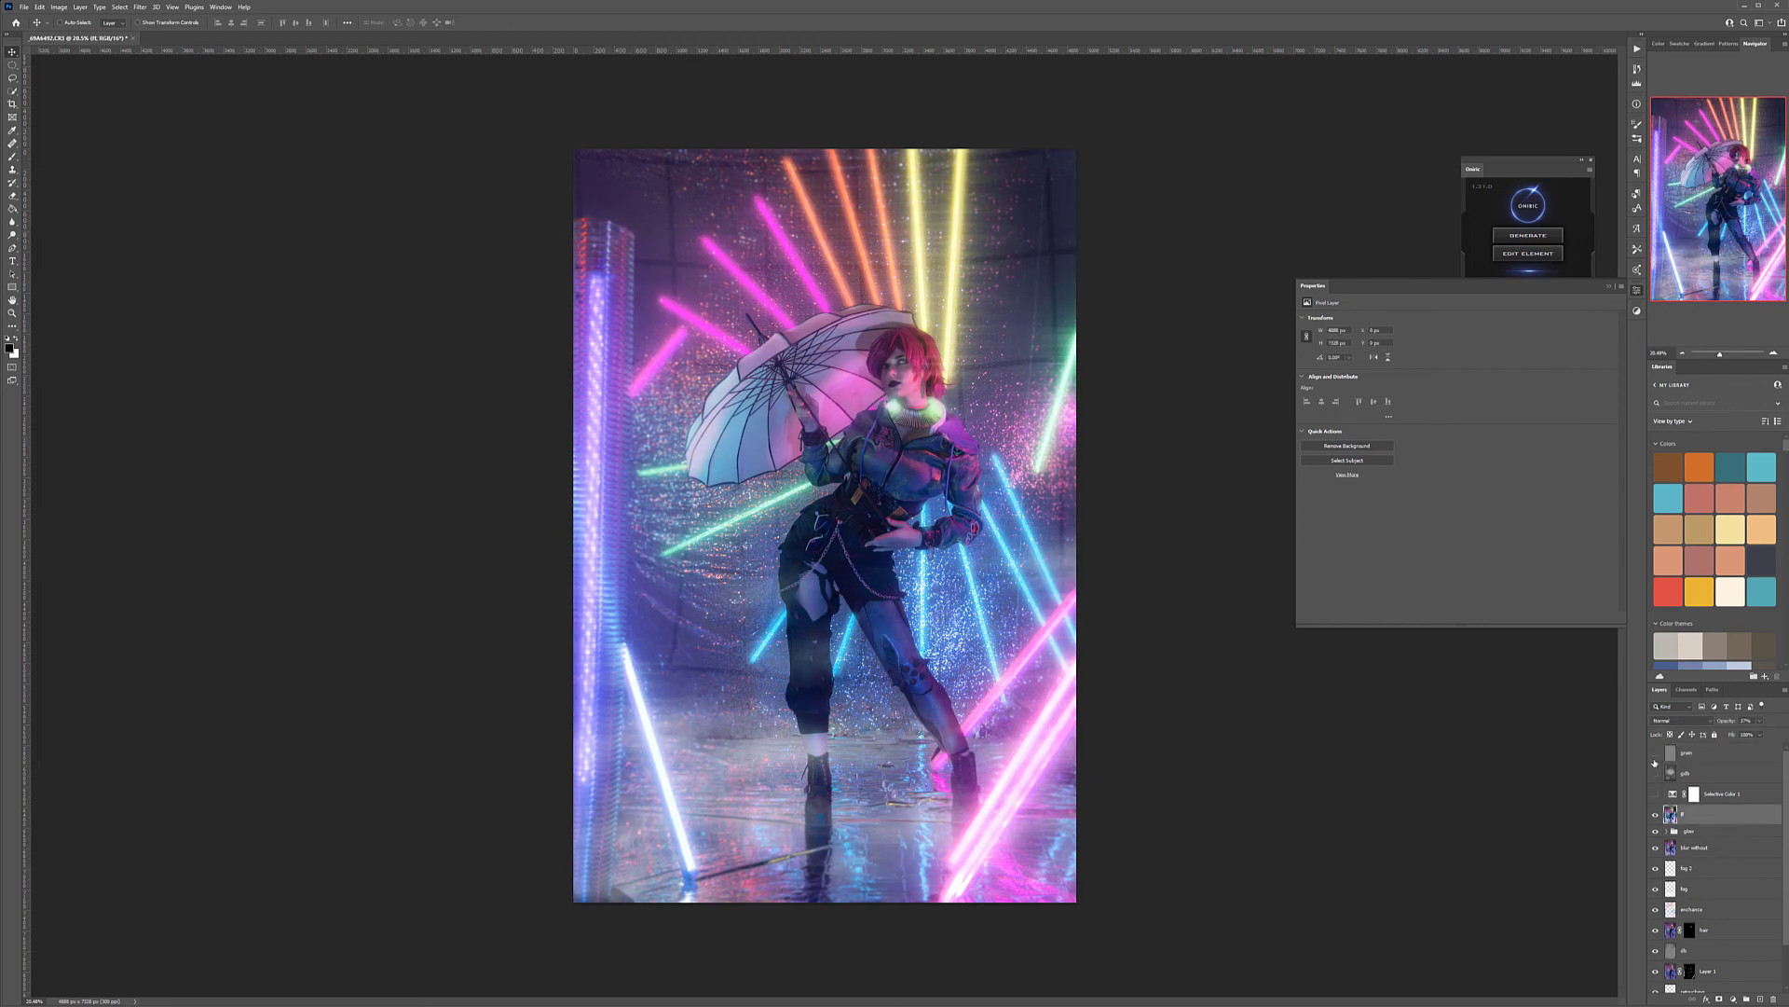
Choose the Soft Round brush for work on the eyes and set the foreground color to bright green
{"action": "scroll", "coordinate": [918, 326], "scroll_direction": "up", "scroll_amount": 10}
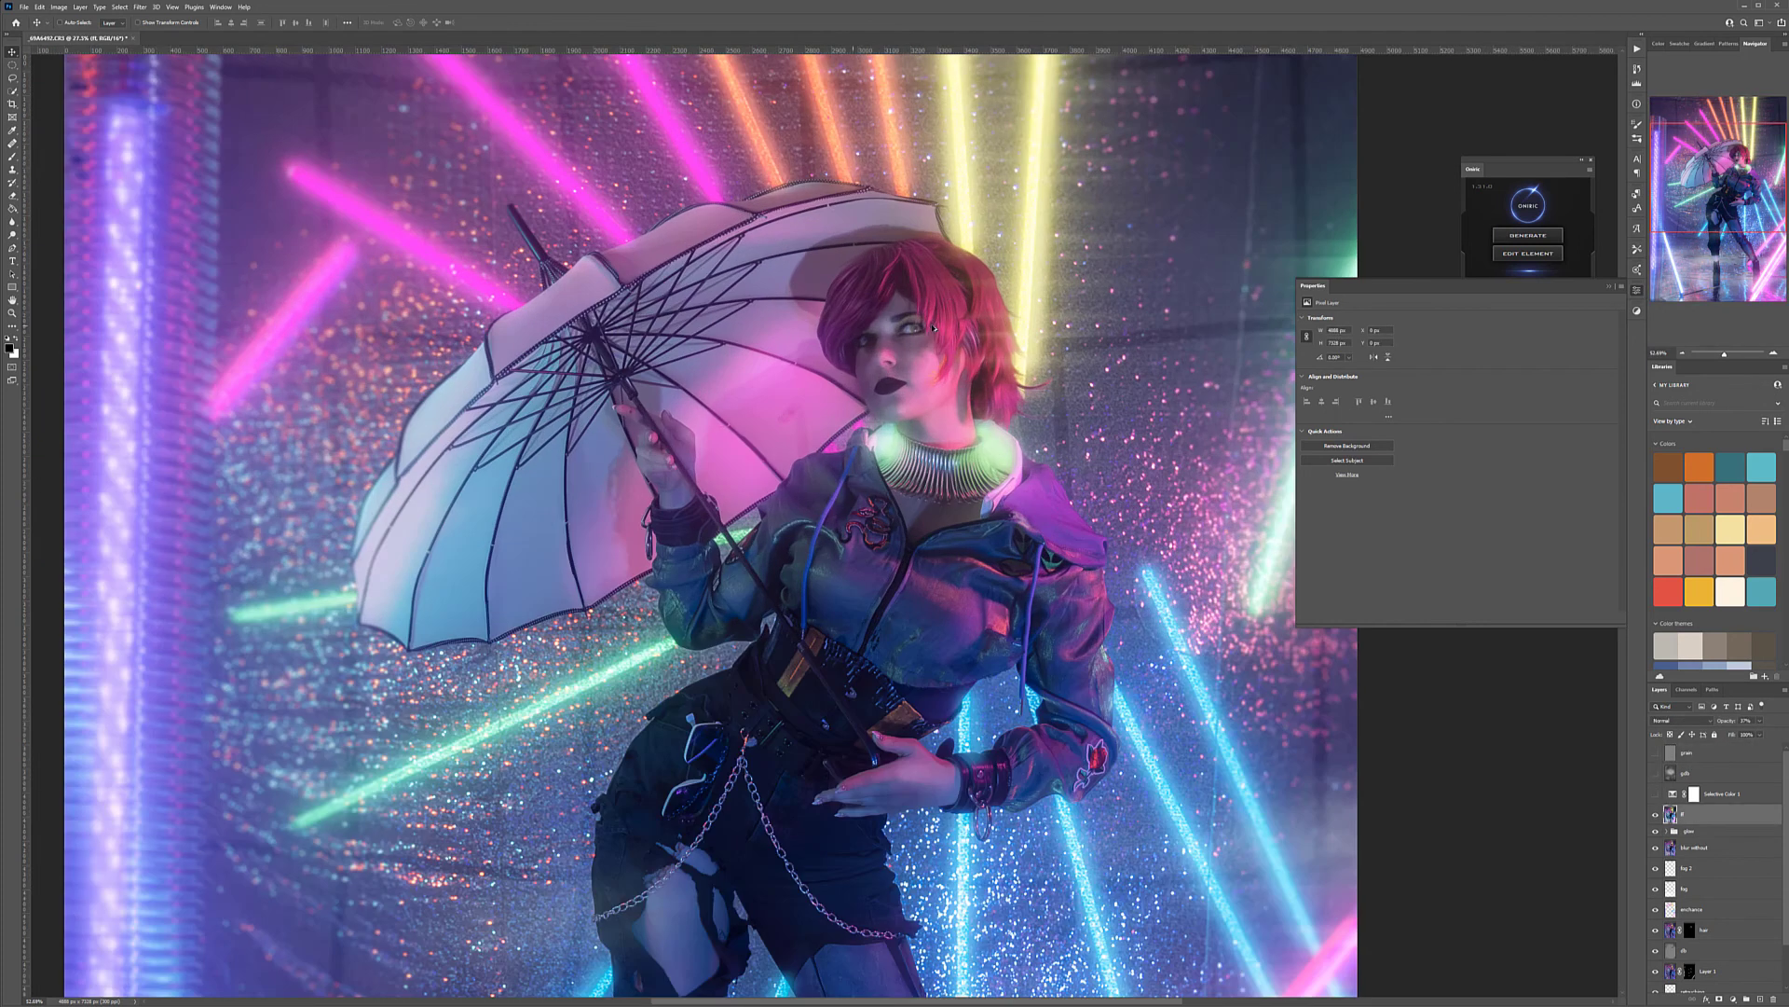
{"action": "scroll", "coordinate": [916, 305], "scroll_direction": "up", "scroll_amount": 5}
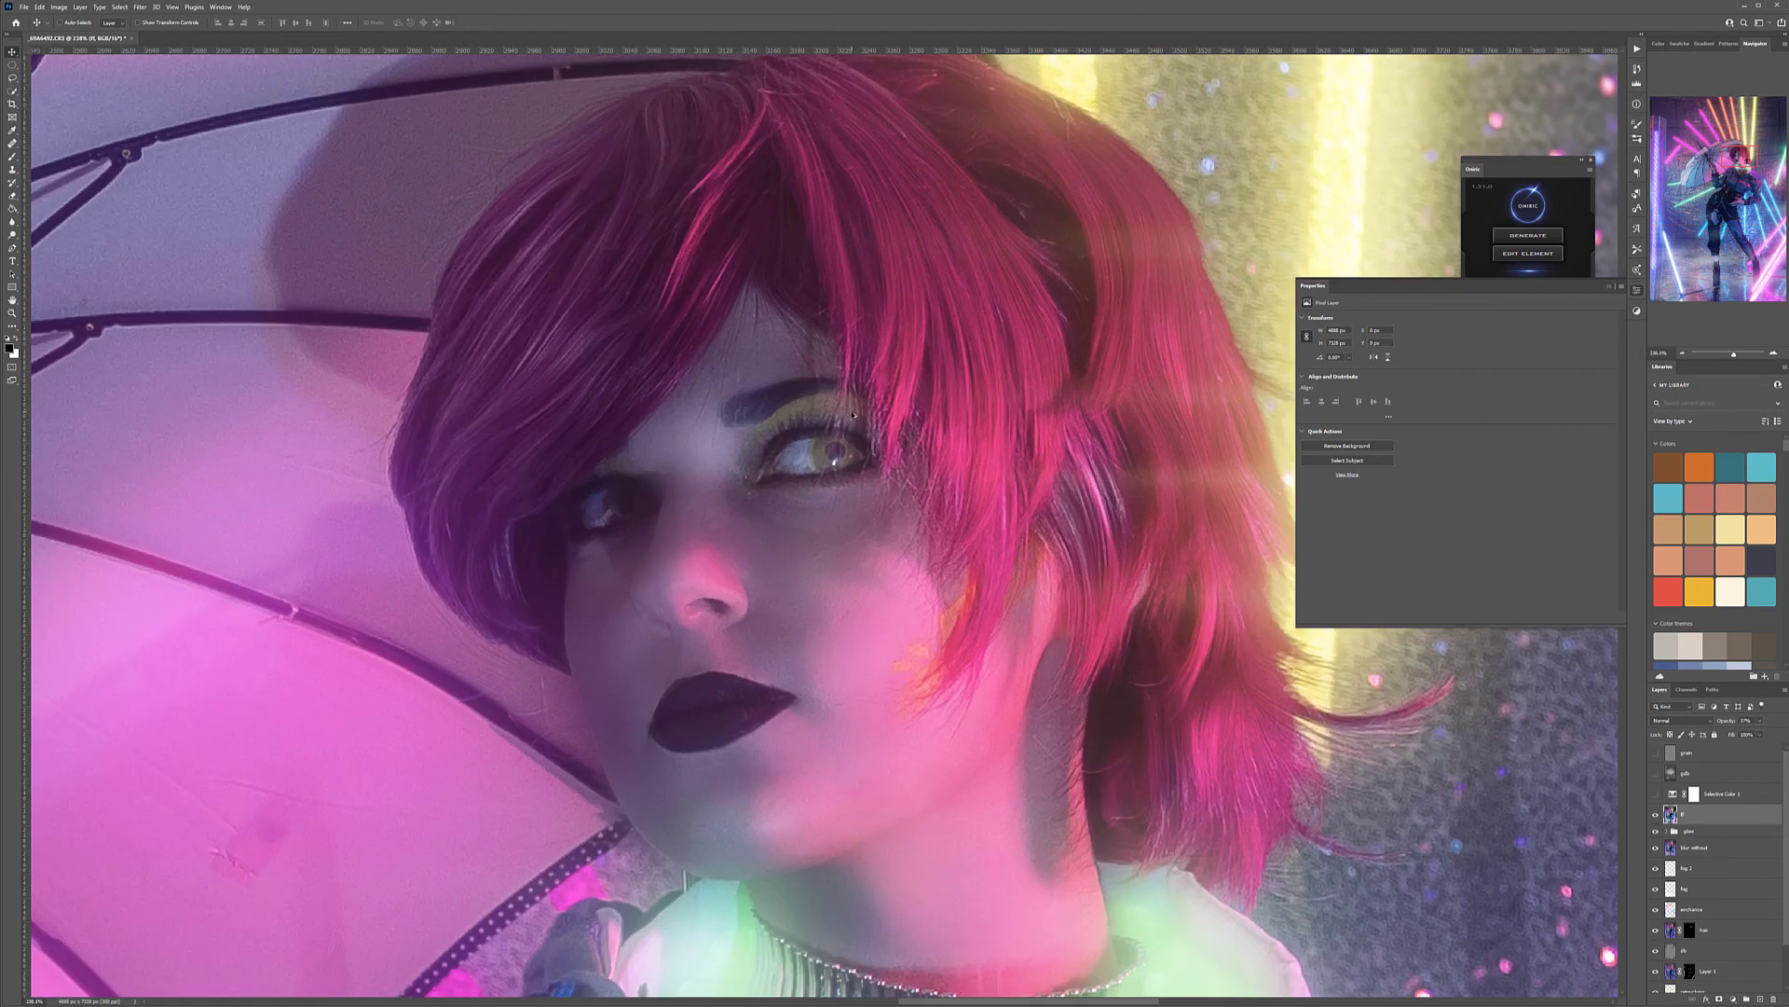
{"action": "scroll", "coordinate": [853, 414], "scroll_direction": "up", "scroll_amount": 6}
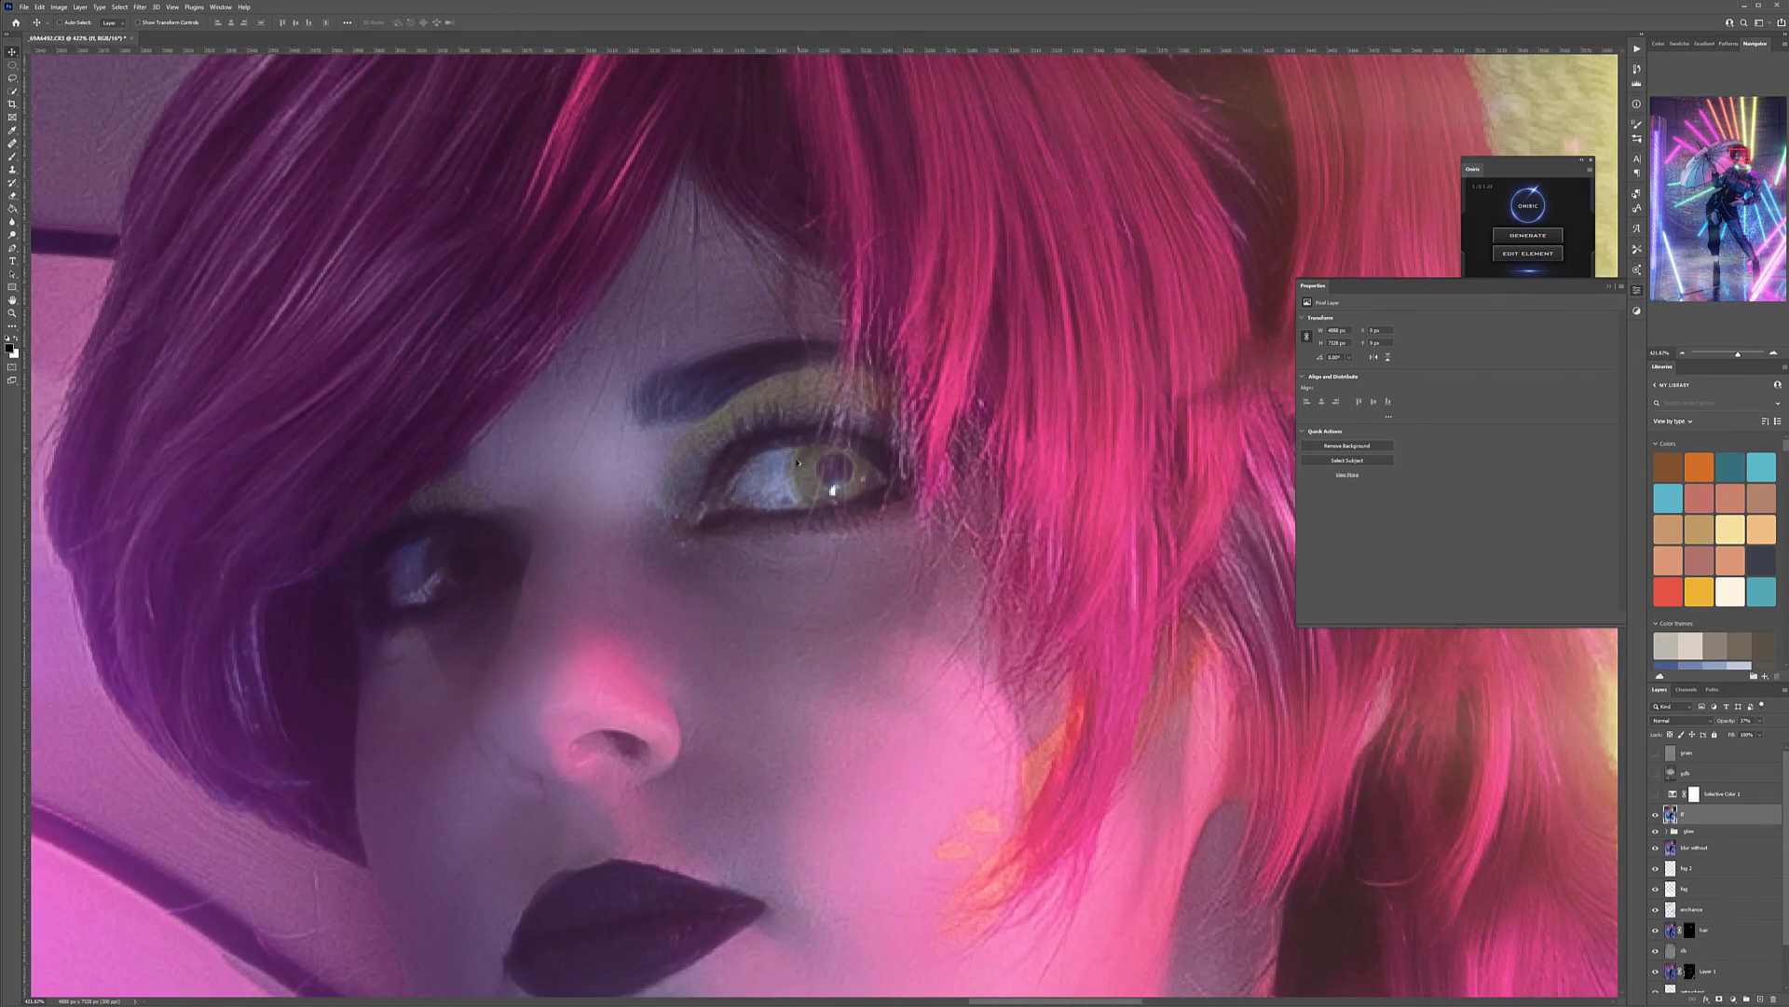
{"action": "key", "text": "b"}
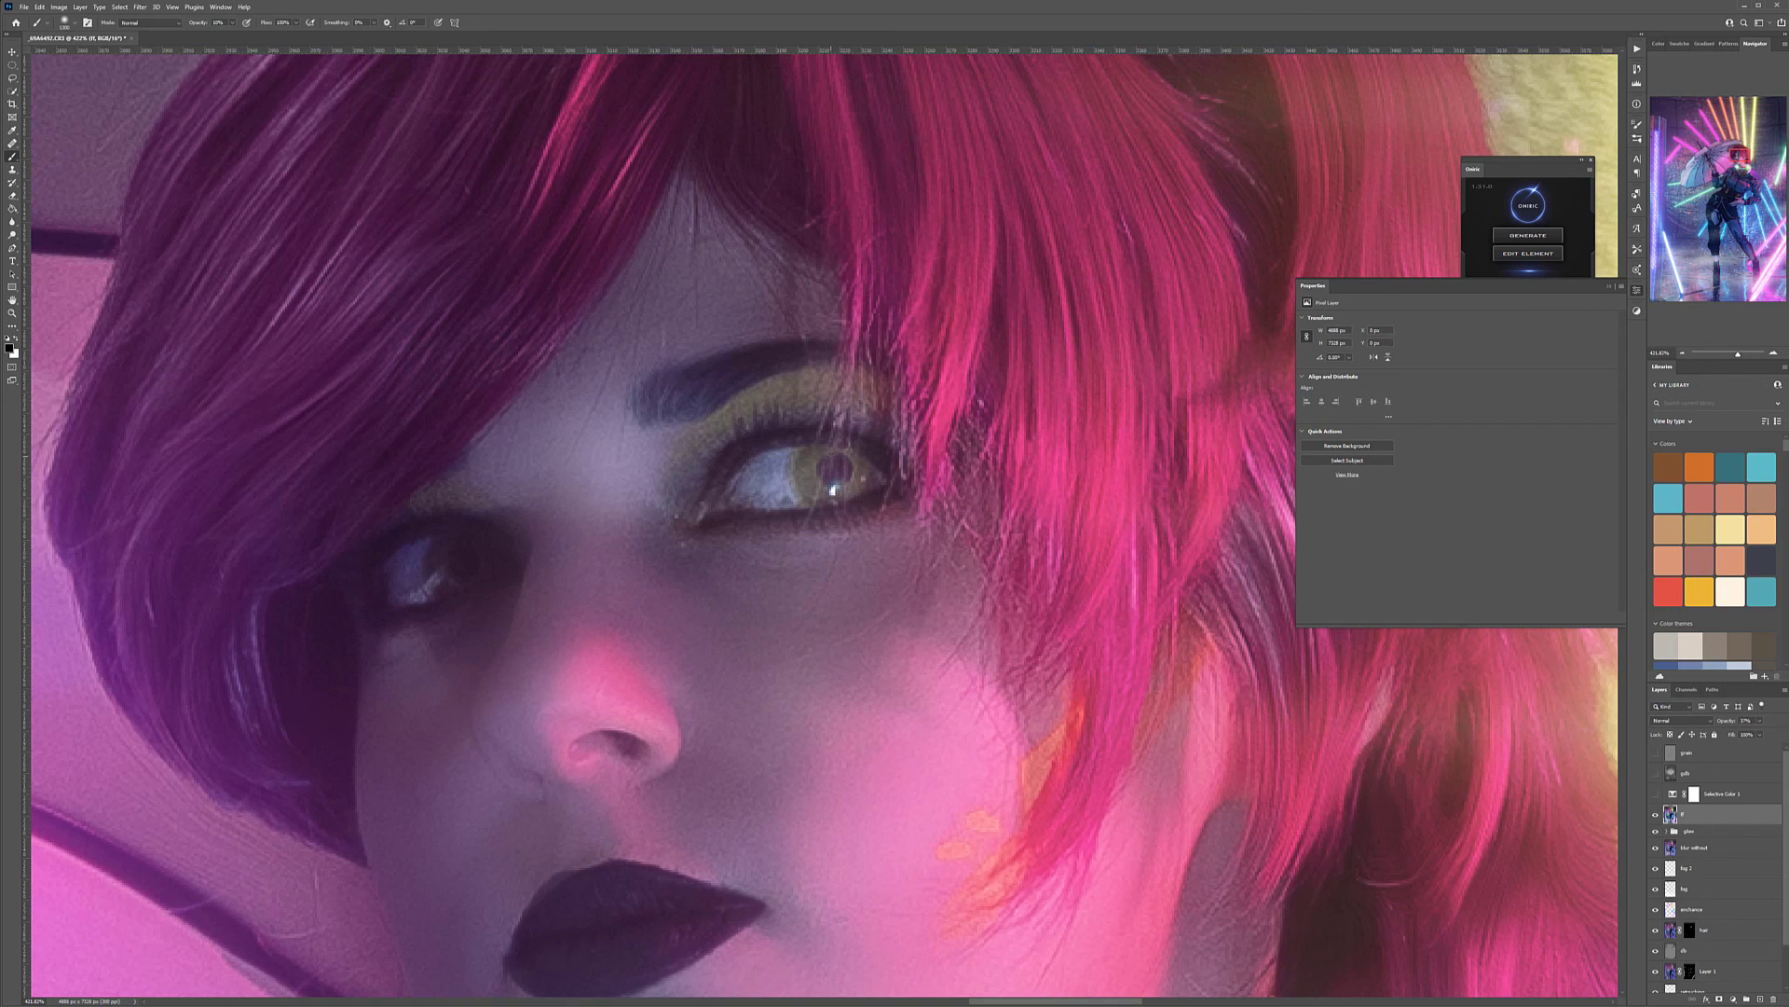
{"action": "right_click", "coordinate": [963, 487]}
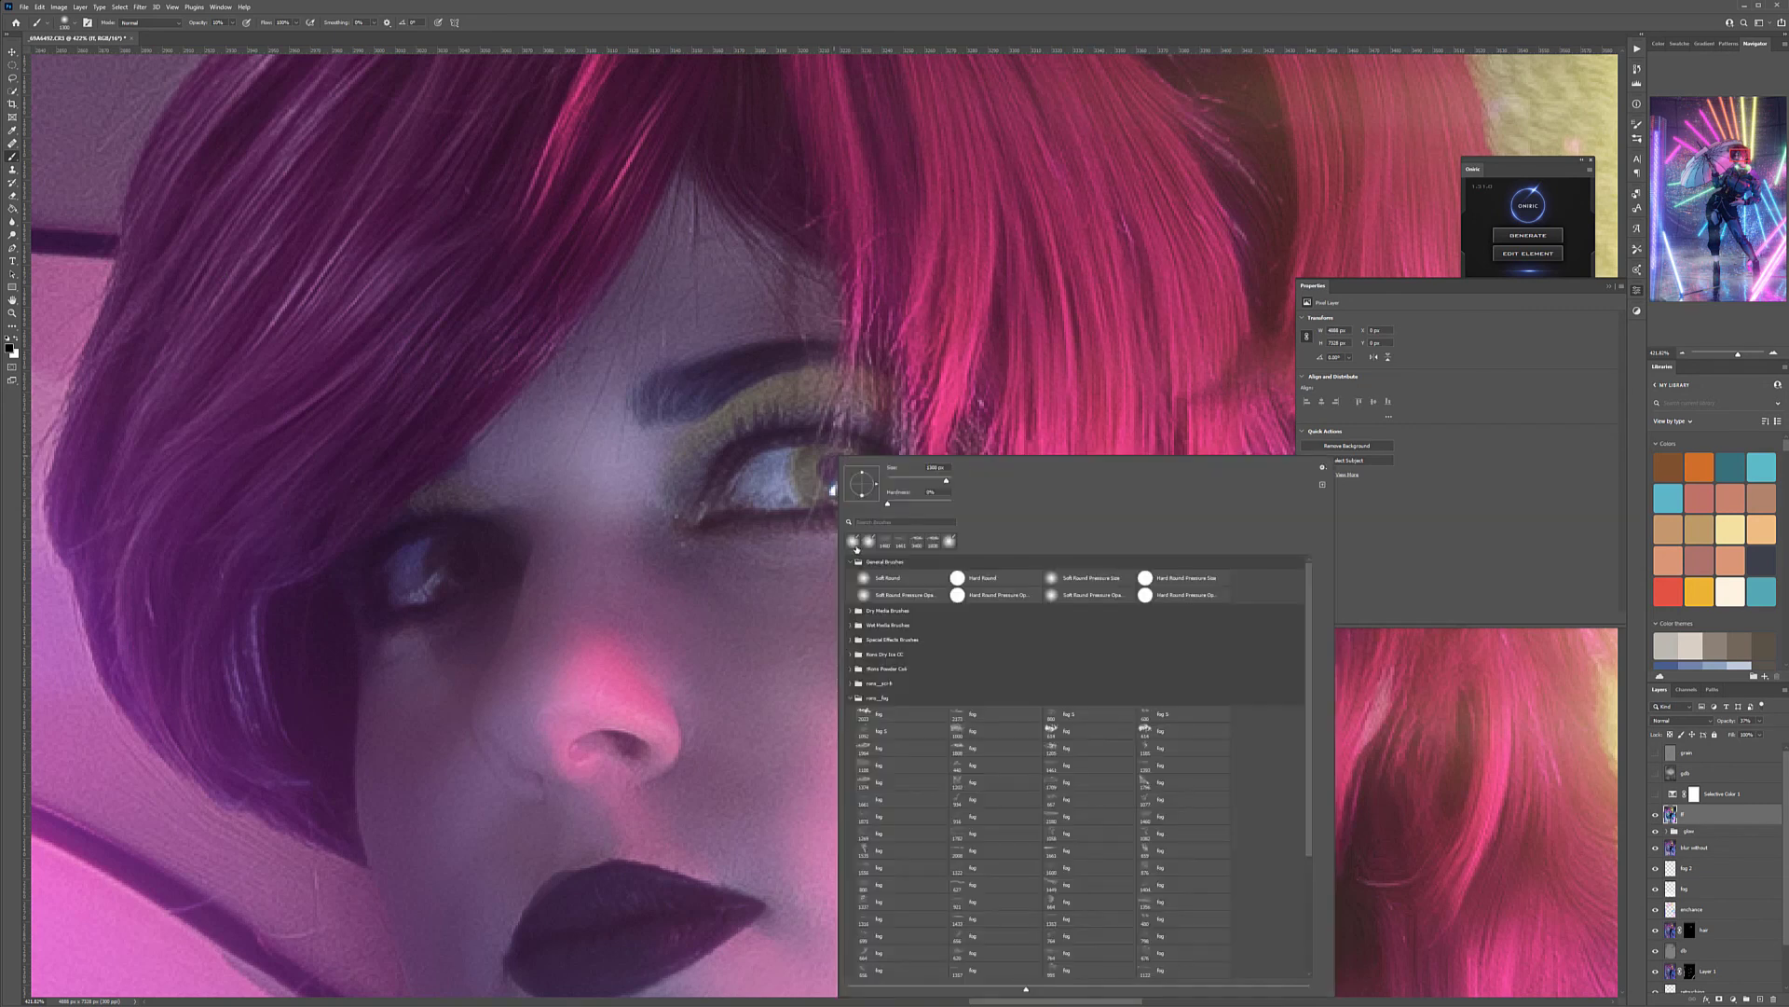
{"action": "left_click", "coordinate": [872, 579]}
{"action": "left_click", "coordinate": [771, 478]}
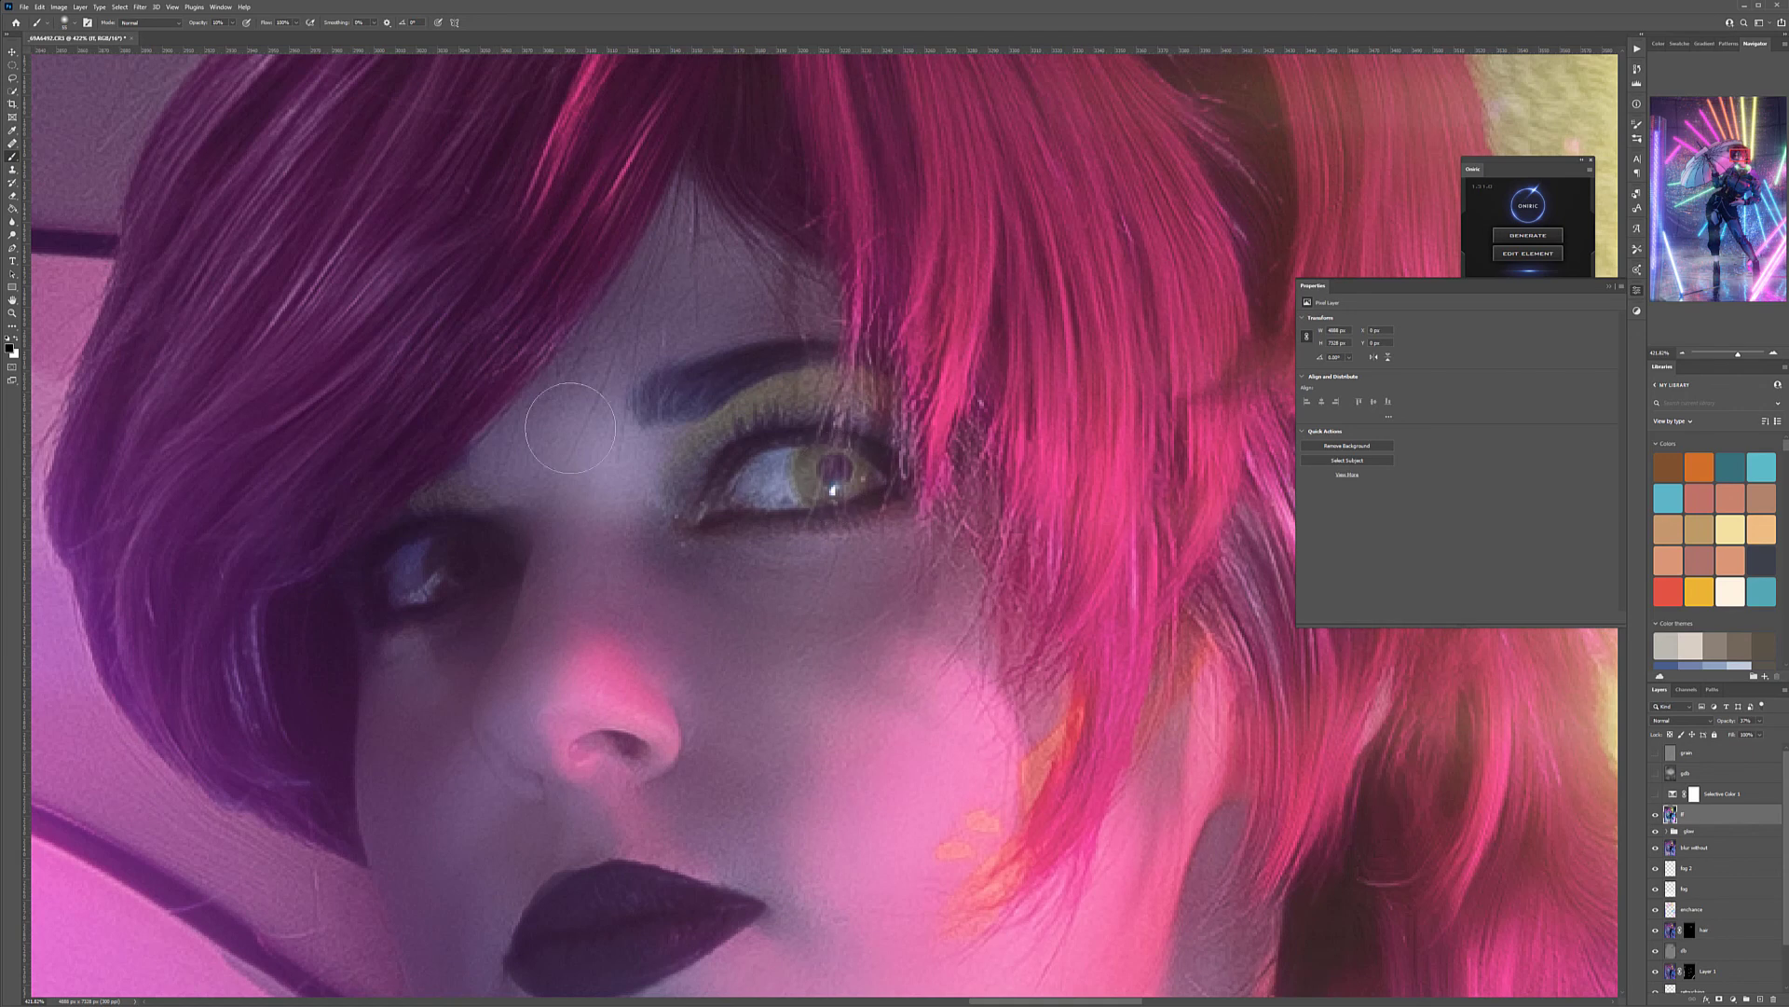
{"action": "key", "text": "x"}
{"action": "left_click", "coordinate": [10, 348]}
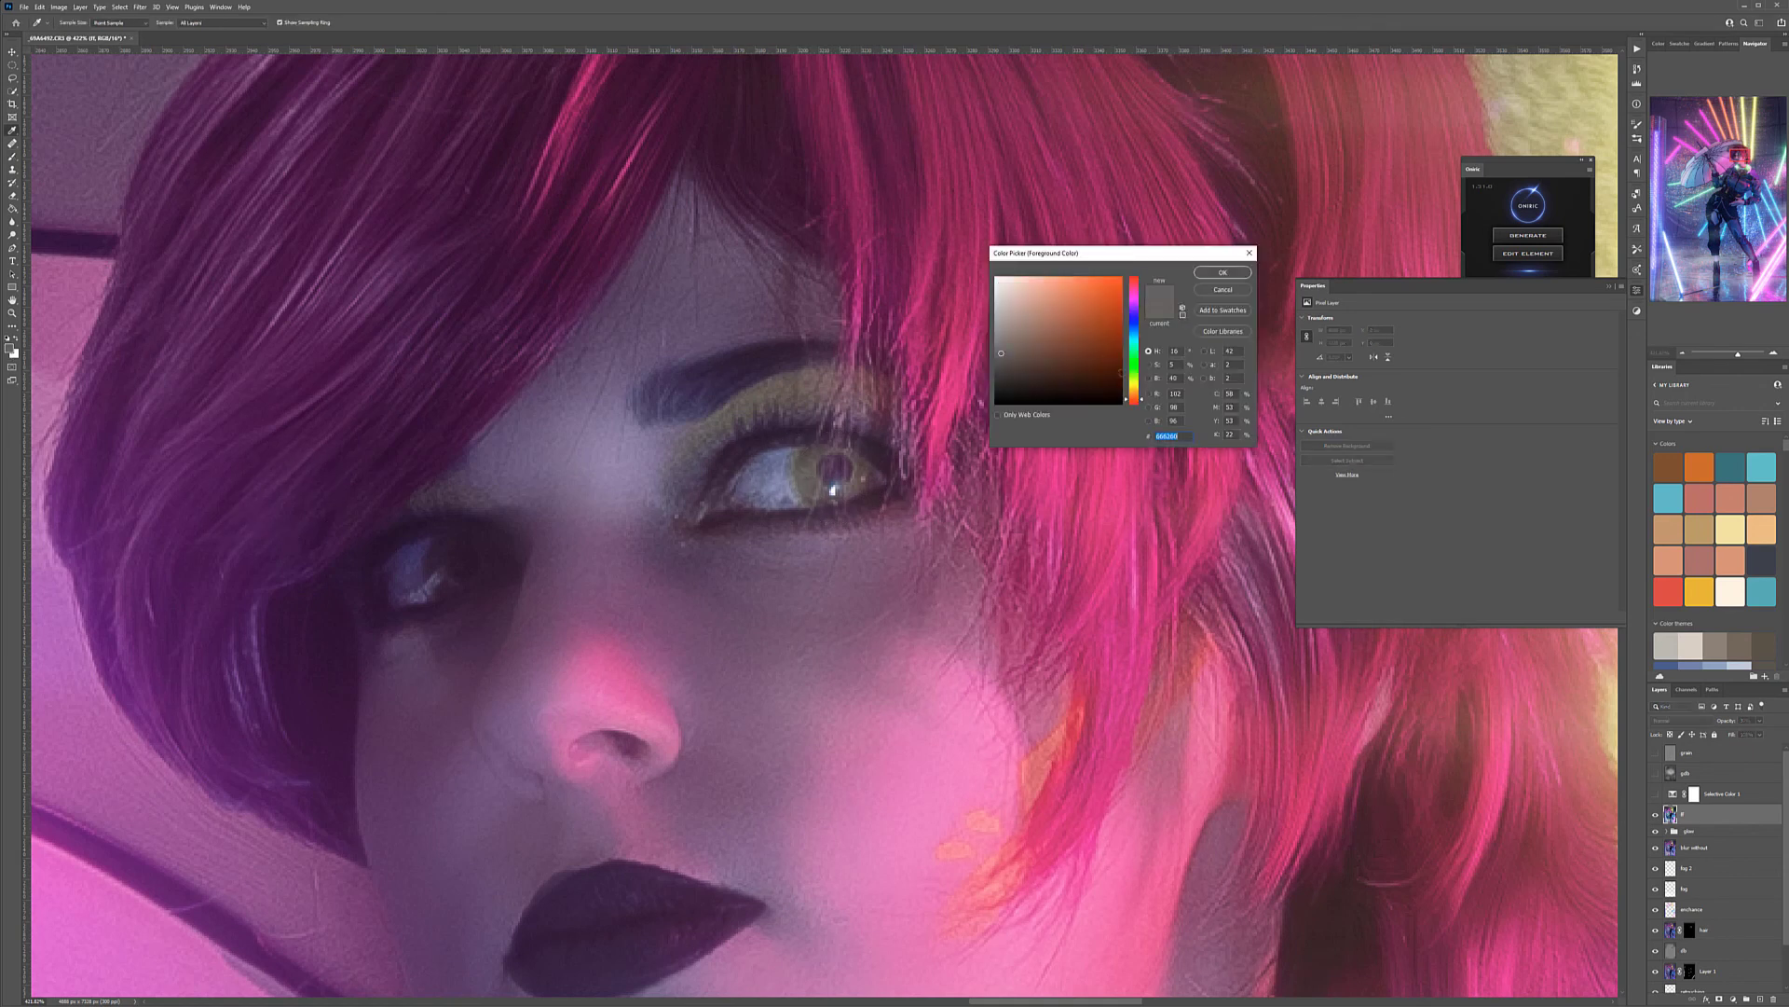
{"action": "type", "text": "48ff00"}
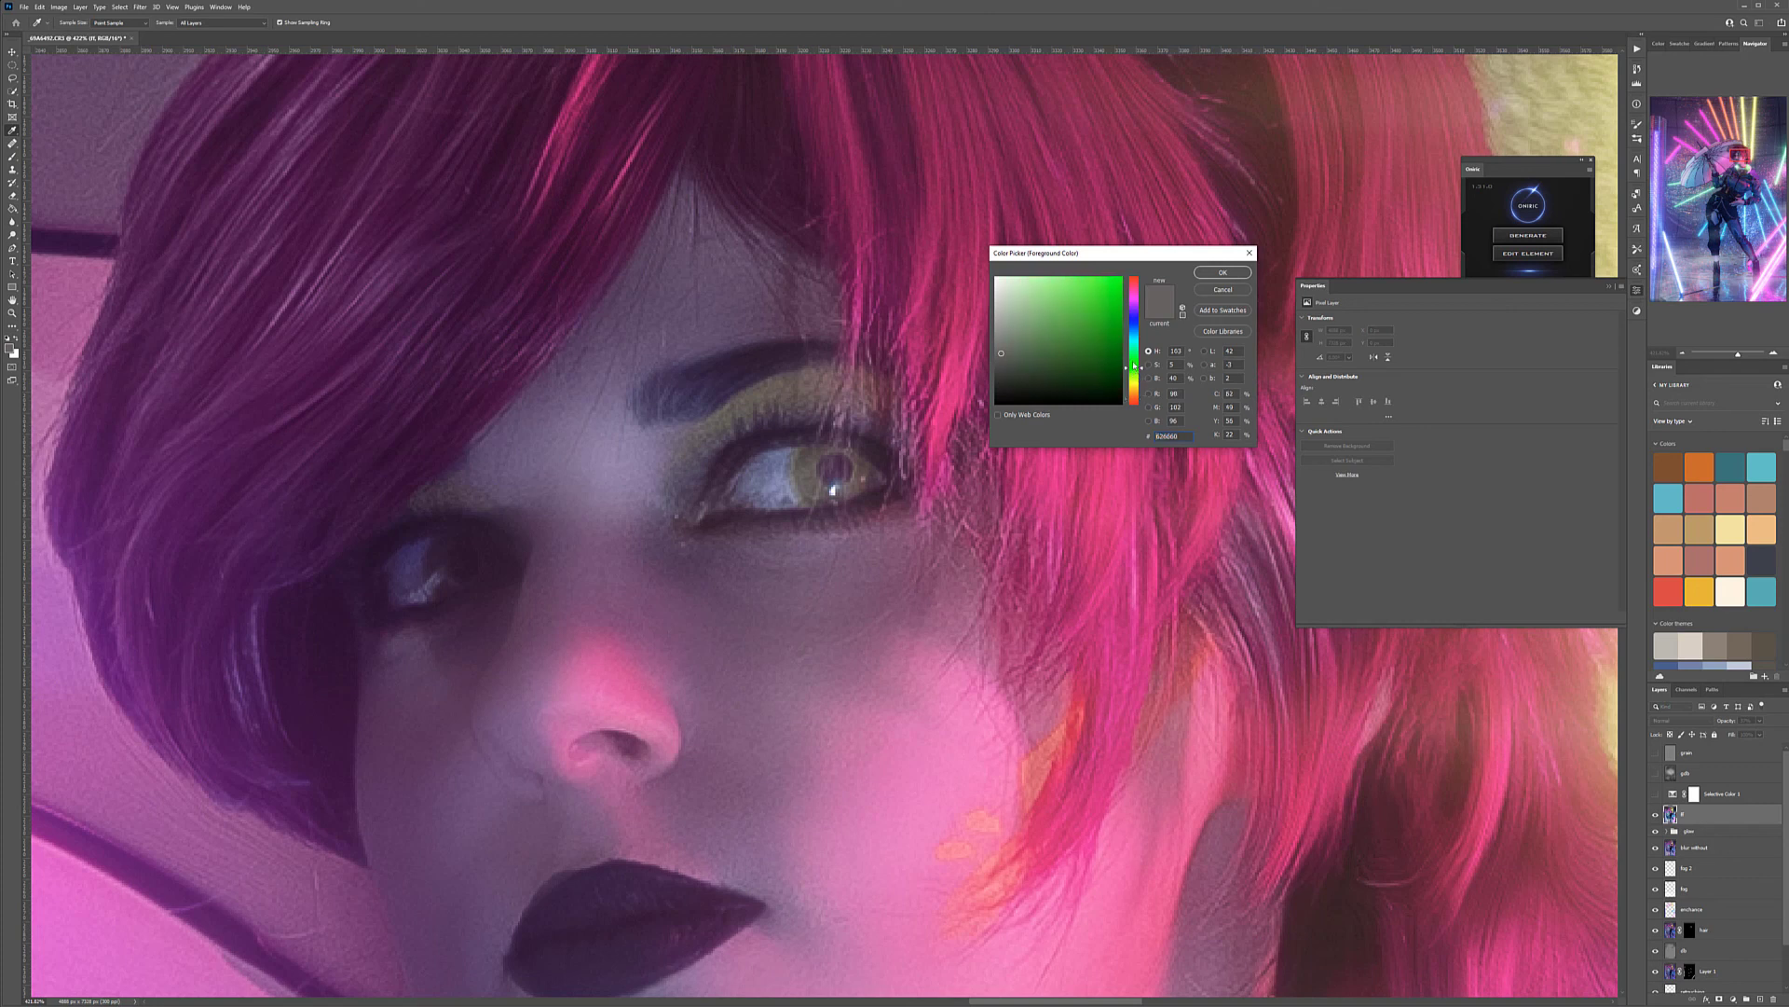
{"action": "left_click", "coordinate": [1223, 272]}
Try tinting the iris green with a smaller brush directly on the graded layer, and revert those strokes
{"action": "key", "text": "bracketleft"}
{"action": "key", "text": "bracketright"}
{"action": "key", "text": "bracketleft"}
{"action": "key", "text": "bracketleft"}
{"action": "key", "text": "bracketleft"}
{"action": "mouse_move", "coordinate": [824, 466]}
{"action": "left_mouse_down"}
{"action": "mouse_move", "coordinate": [805, 464]}
{"action": "mouse_move", "coordinate": [828, 481]}
{"action": "left_mouse_up"}
{"action": "key", "text": "bracketleft"}
{"action": "key", "text": "bracketleft"}
{"action": "key", "text": "bracketleft"}
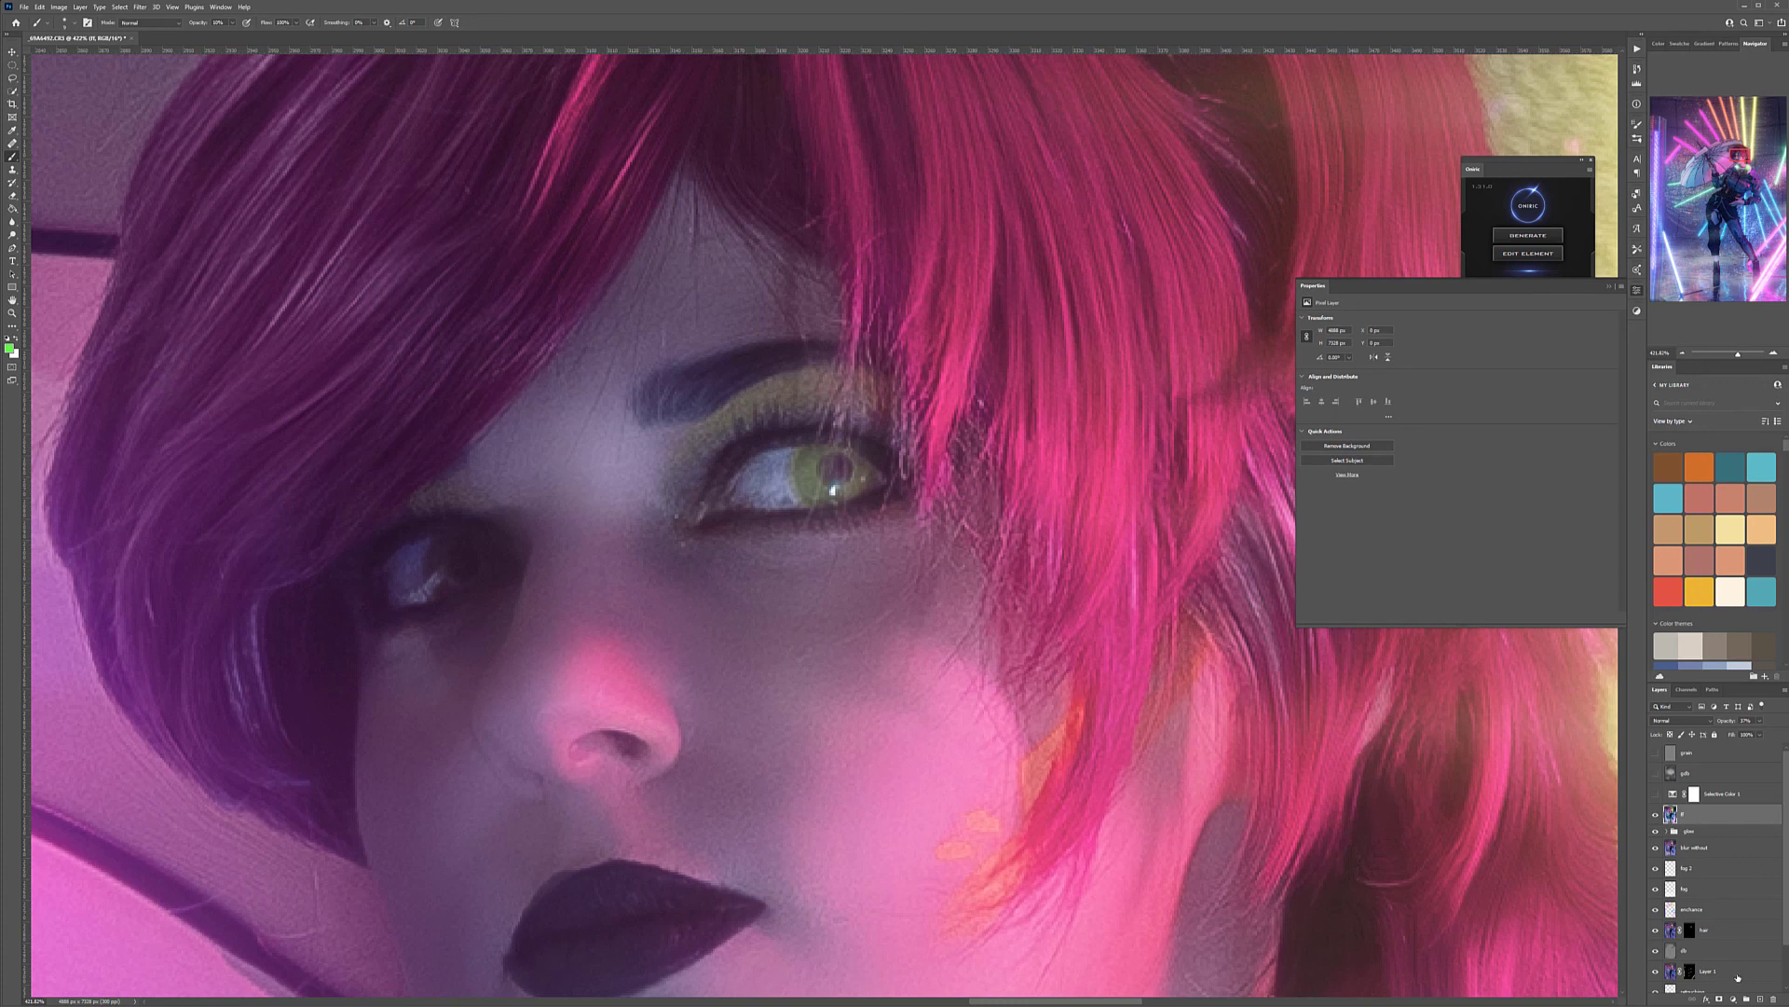
{"action": "left_click", "coordinate": [1638, 69]}
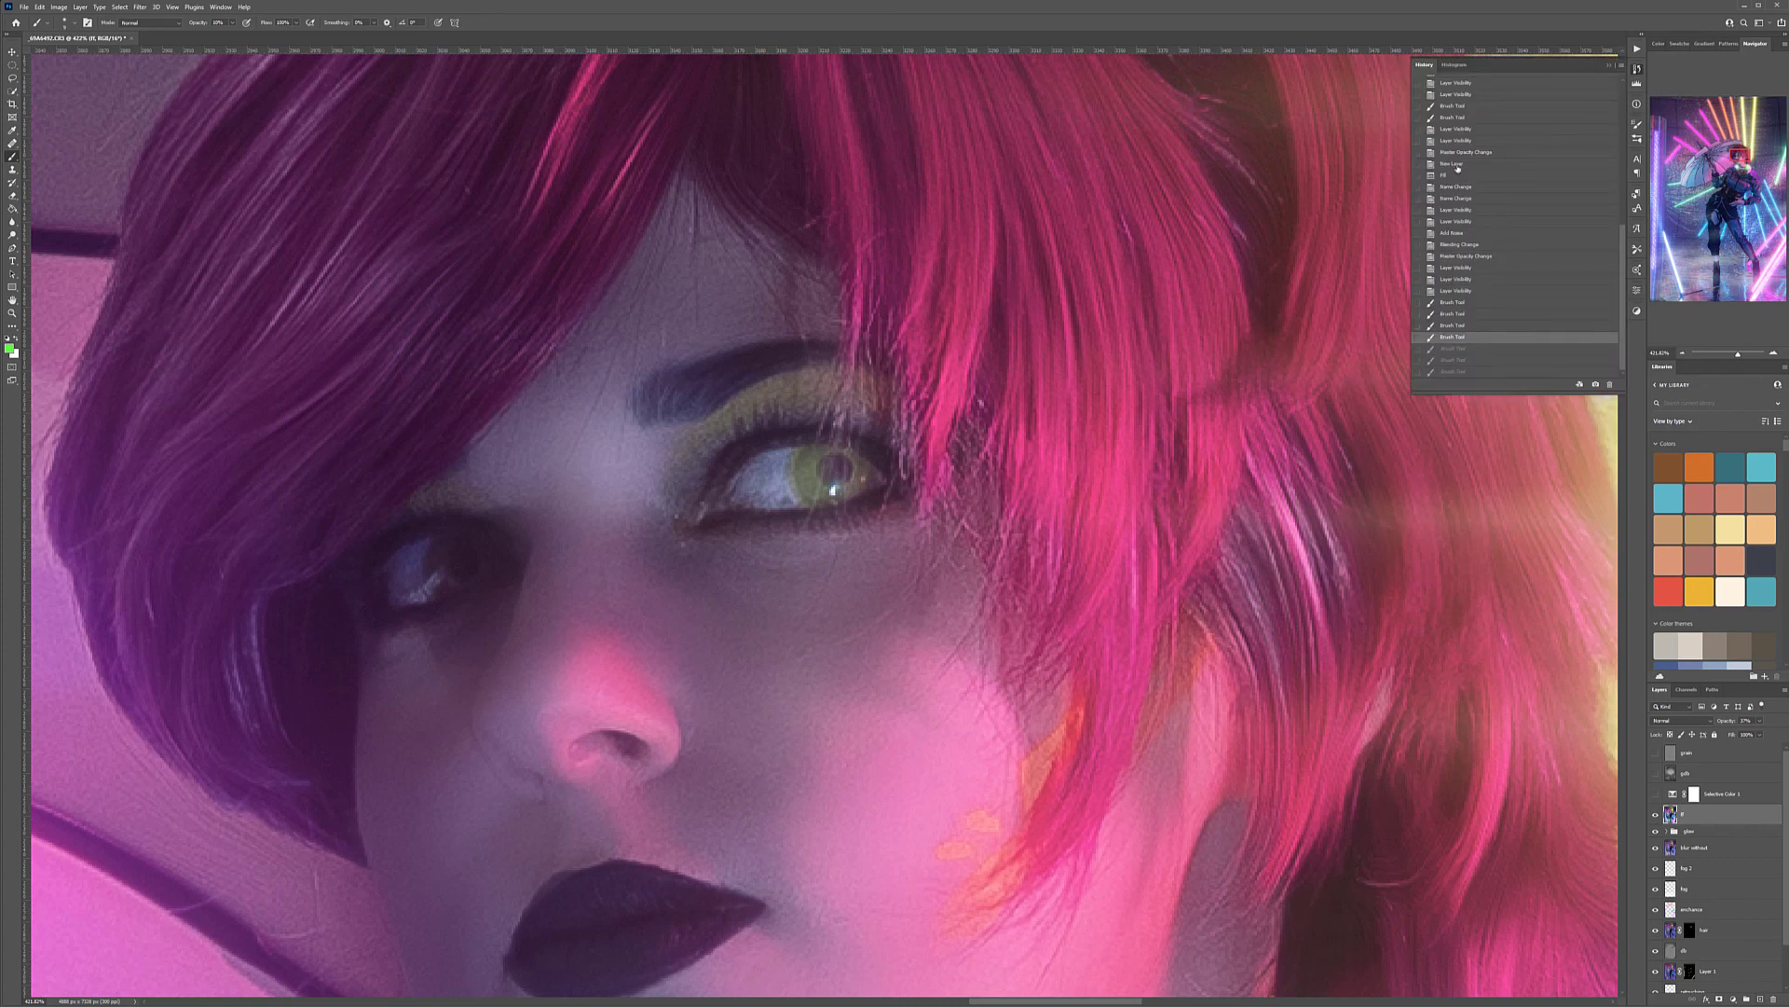
{"action": "left_click", "coordinate": [1463, 291]}
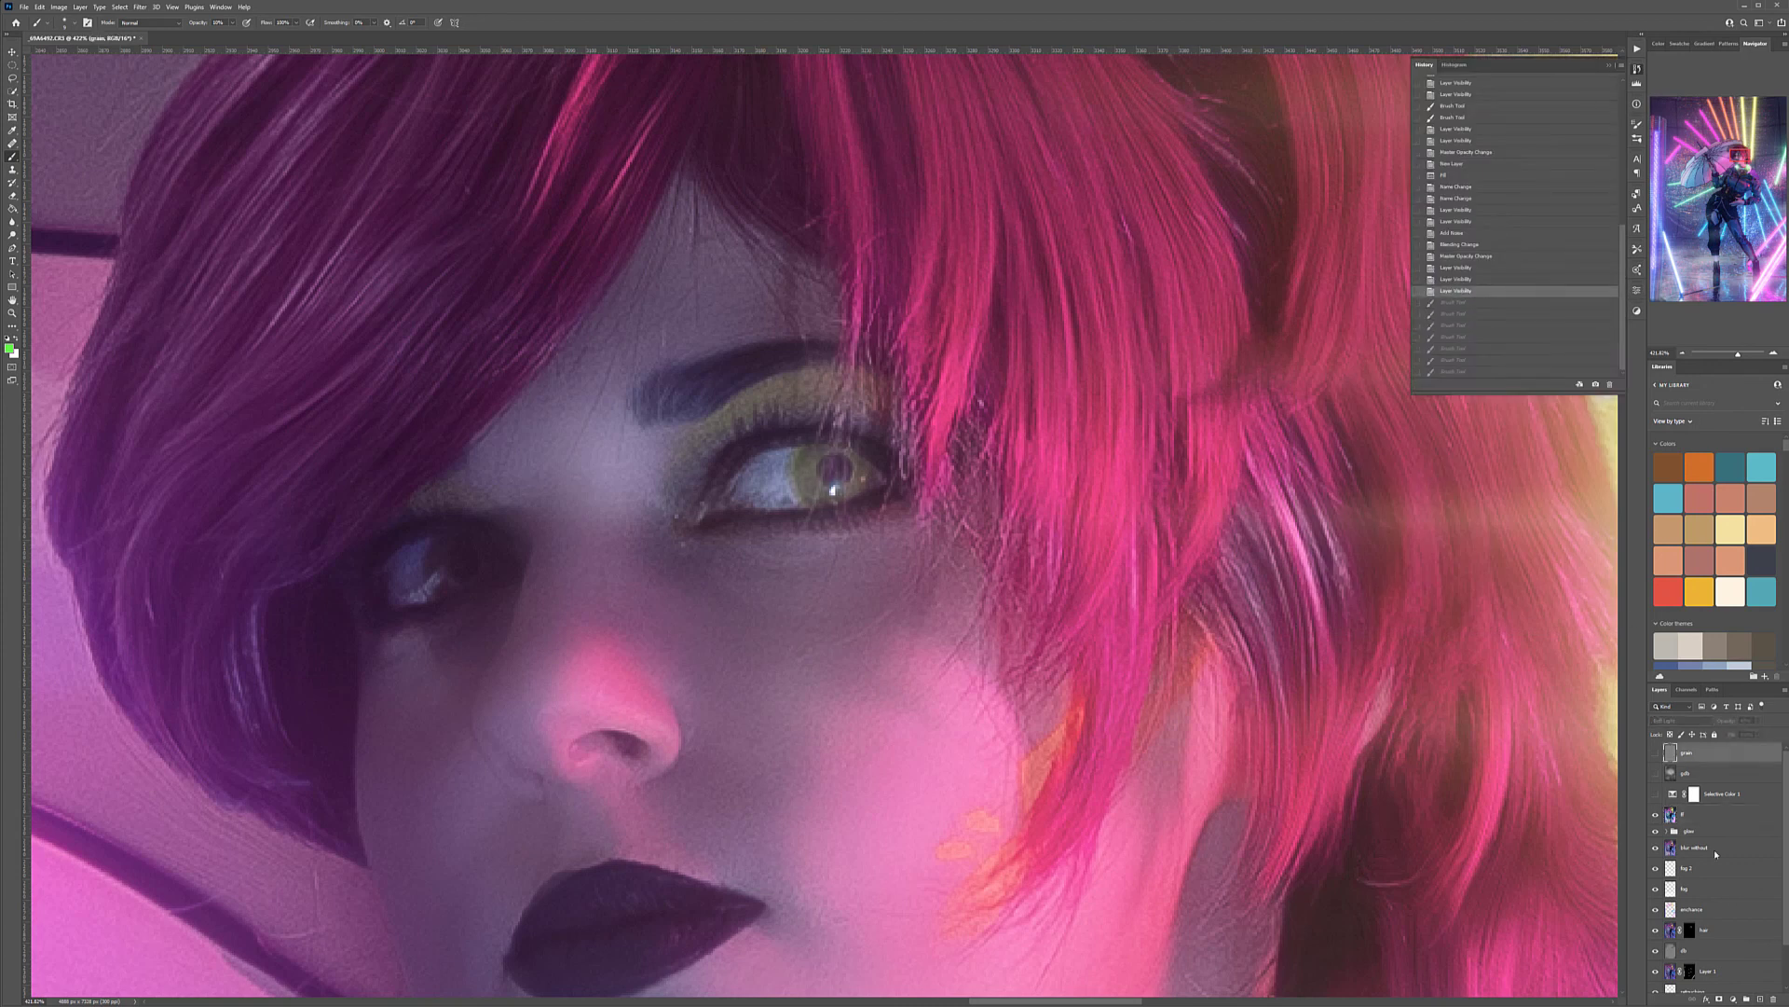
Create a new layer directly above the graded image layer and rename it eyes
{"action": "left_click", "coordinate": [1717, 817]}
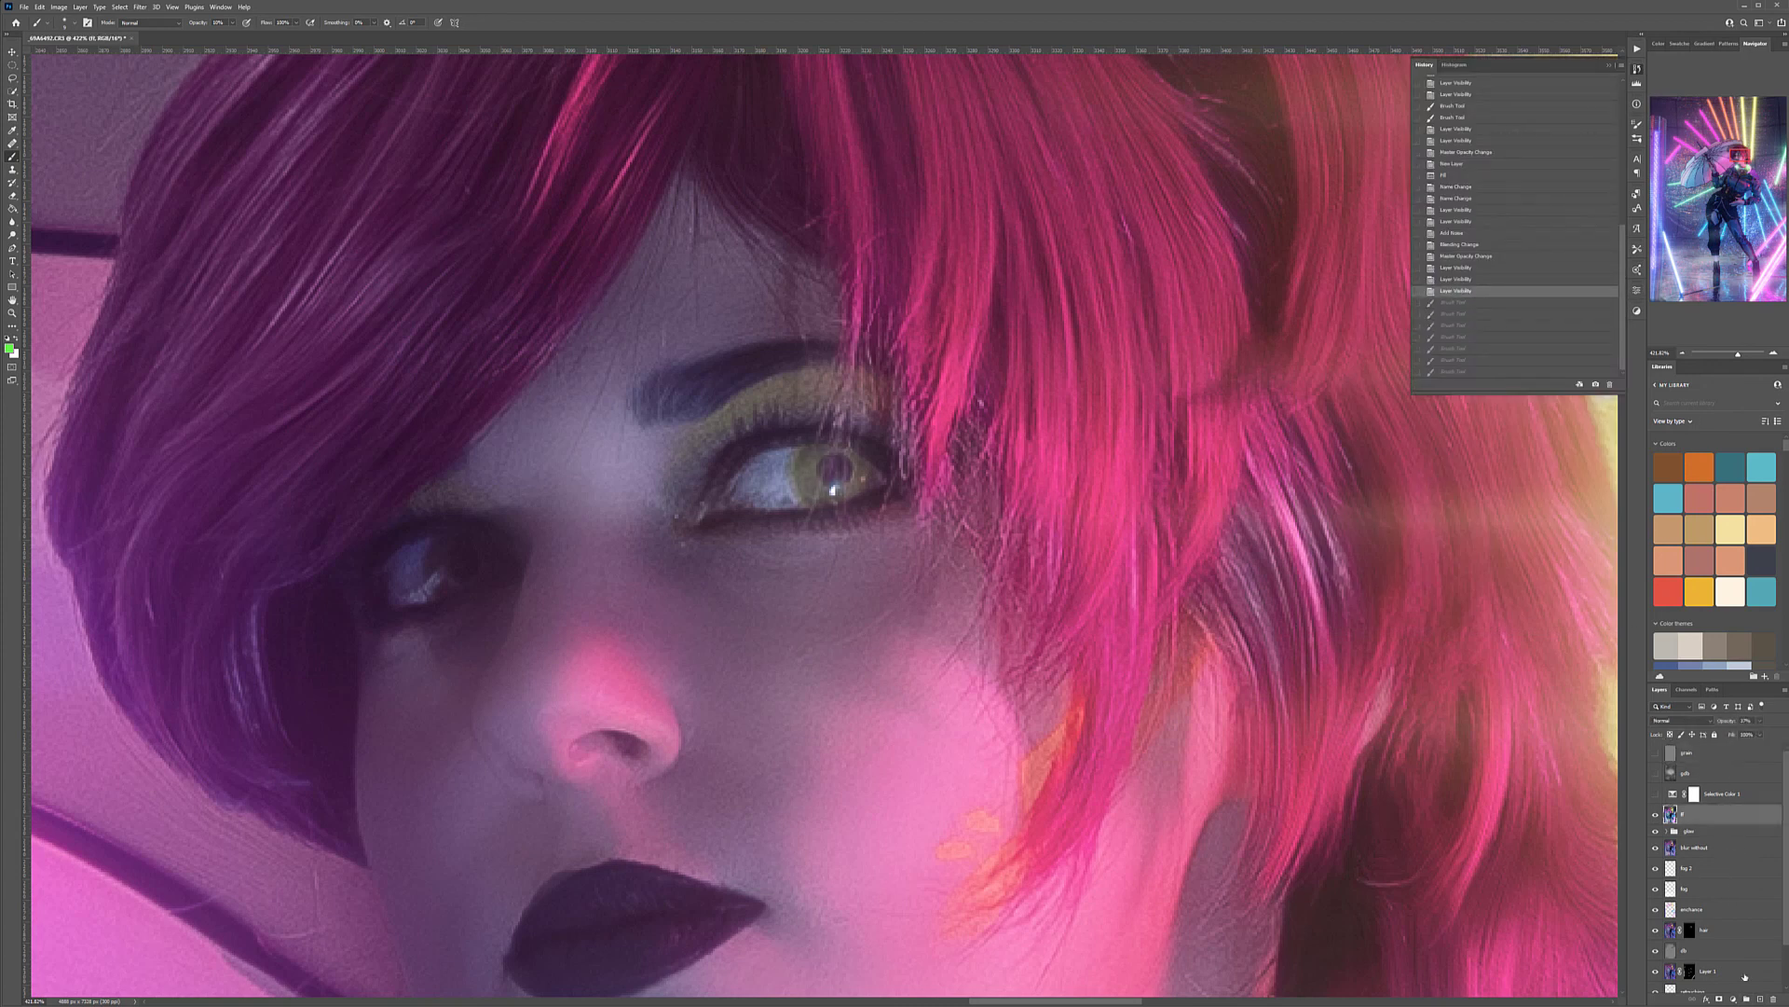
{"action": "left_click", "coordinate": [1760, 999]}
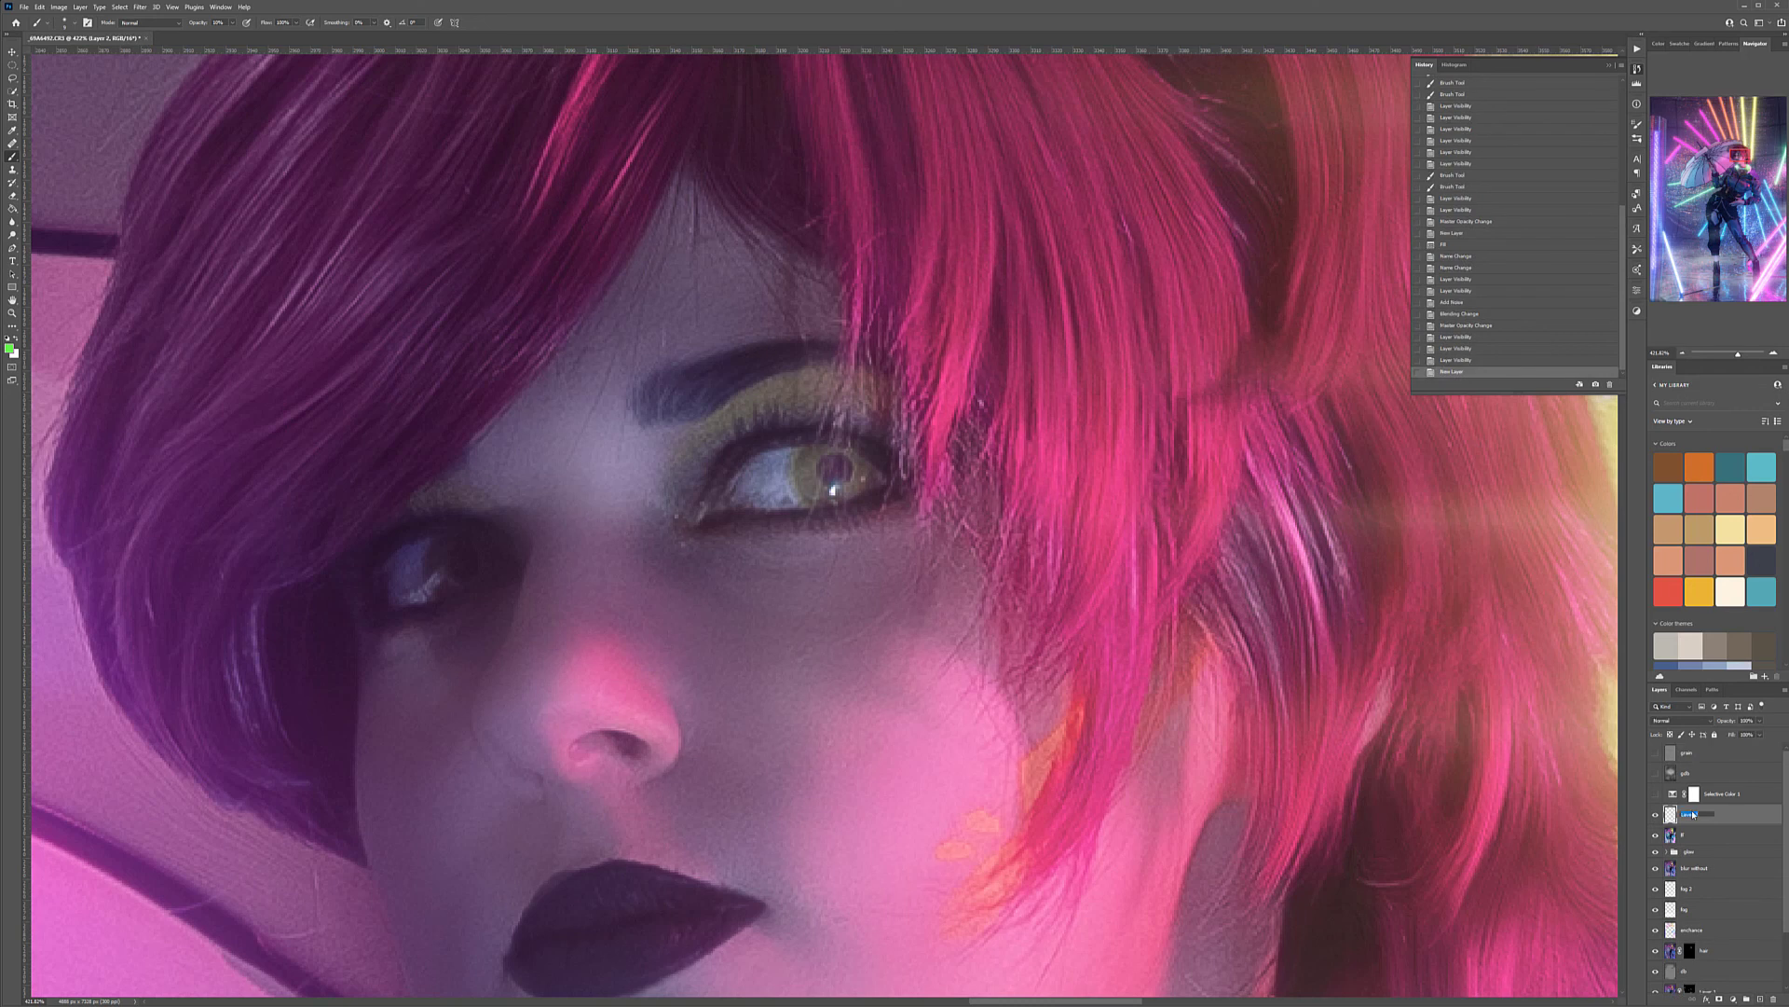
{"action": "key", "text": "Return"}
Paint green rings over the irises of both eyes on the eyes layer, keeping the pupils dark
{"action": "mouse_move", "coordinate": [821, 458]}
{"action": "left_mouse_down"}
{"action": "mouse_move", "coordinate": [812, 492]}
{"action": "mouse_move", "coordinate": [866, 472]}
{"action": "left_mouse_up"}
{"action": "mouse_move", "coordinate": [833, 490]}
{"action": "left_mouse_down"}
{"action": "mouse_move", "coordinate": [868, 473]}
{"action": "mouse_move", "coordinate": [809, 479]}
{"action": "mouse_move", "coordinate": [809, 454]}
{"action": "mouse_move", "coordinate": [812, 496]}
{"action": "mouse_move", "coordinate": [846, 448]}
{"action": "left_mouse_up"}
{"action": "mouse_move", "coordinate": [850, 449]}
{"action": "left_mouse_down"}
{"action": "mouse_move", "coordinate": [859, 486]}
{"action": "mouse_move", "coordinate": [847, 452]}
{"action": "mouse_move", "coordinate": [825, 451]}
{"action": "mouse_move", "coordinate": [814, 476]}
{"action": "mouse_move", "coordinate": [868, 473]}
{"action": "left_mouse_up"}
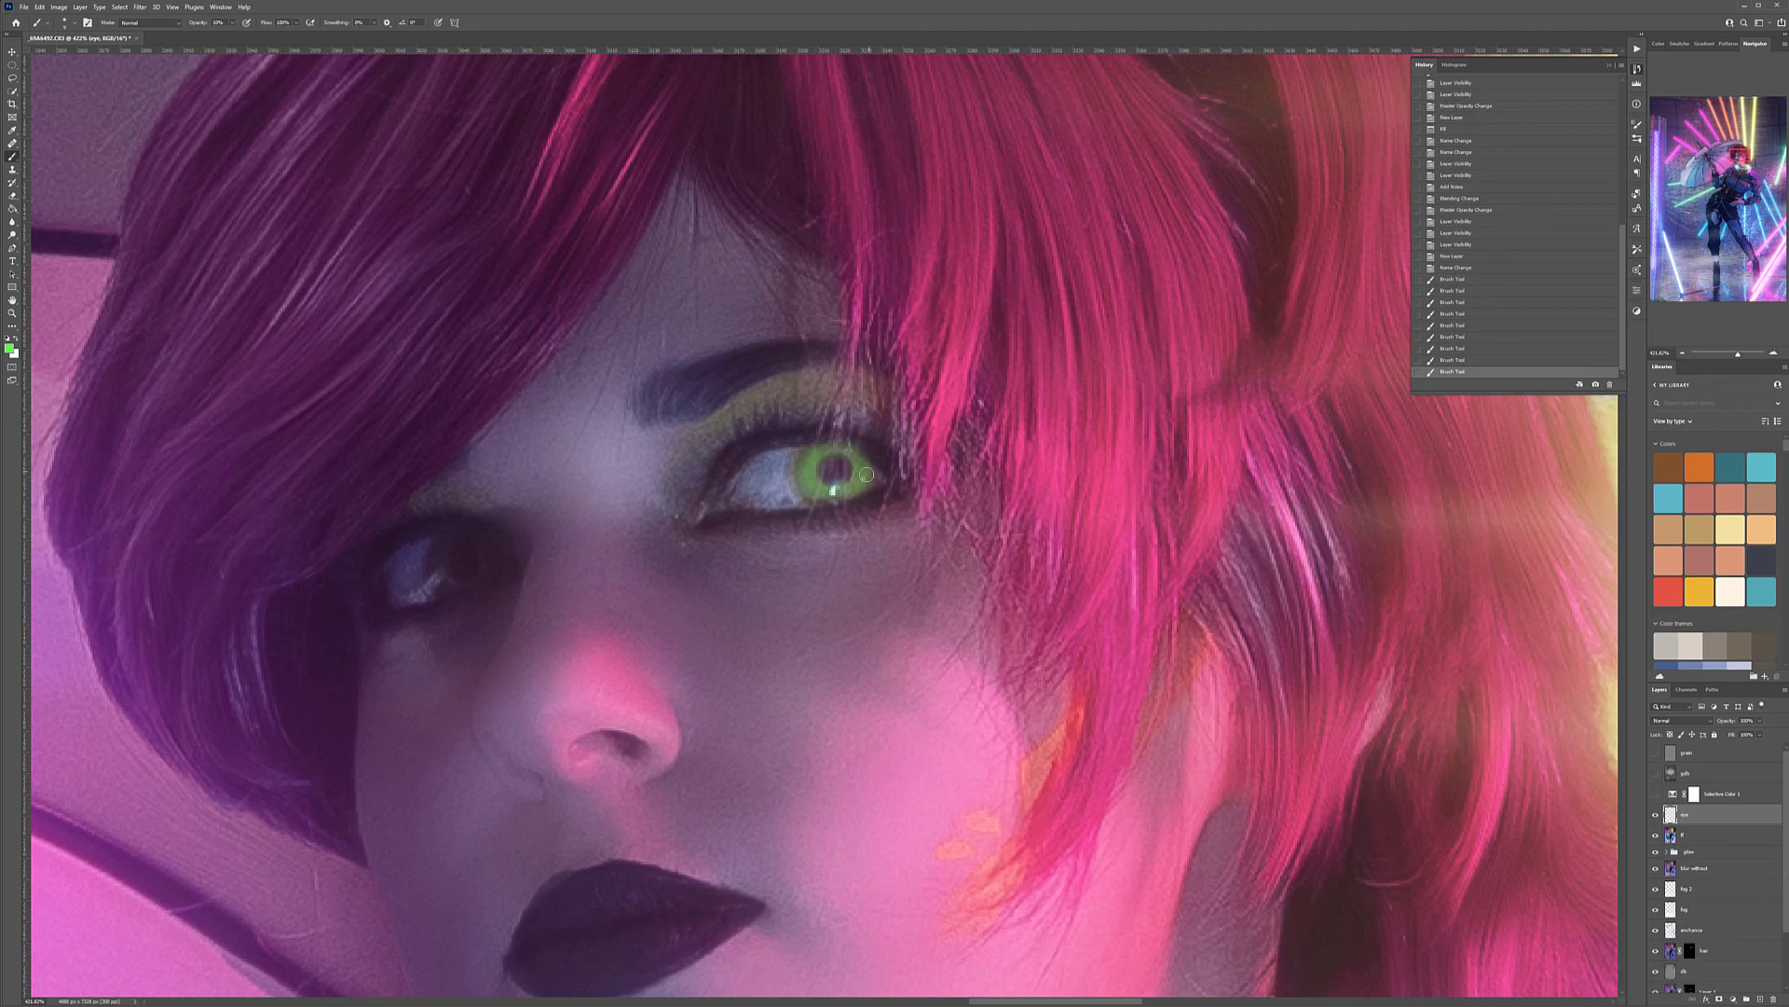
{"action": "left_click", "coordinate": [460, 559]}
{"action": "mouse_move", "coordinate": [452, 550]}
{"action": "left_mouse_down"}
{"action": "mouse_move", "coordinate": [436, 565]}
{"action": "mouse_move", "coordinate": [451, 584]}
{"action": "mouse_move", "coordinate": [440, 541]}
{"action": "mouse_move", "coordinate": [459, 580]}
{"action": "left_mouse_up"}
{"action": "mouse_move", "coordinate": [451, 583]}
{"action": "left_mouse_down"}
{"action": "mouse_move", "coordinate": [476, 578]}
{"action": "mouse_move", "coordinate": [449, 570]}
{"action": "mouse_move", "coordinate": [446, 548]}
{"action": "mouse_move", "coordinate": [477, 544]}
{"action": "mouse_move", "coordinate": [440, 543]}
{"action": "mouse_move", "coordinate": [453, 579]}
{"action": "mouse_move", "coordinate": [438, 573]}
{"action": "left_mouse_up"}
{"action": "mouse_move", "coordinate": [438, 574]}
{"action": "left_mouse_down"}
{"action": "mouse_move", "coordinate": [462, 588]}
{"action": "mouse_move", "coordinate": [445, 545]}
{"action": "mouse_move", "coordinate": [483, 557]}
{"action": "mouse_move", "coordinate": [477, 583]}
{"action": "mouse_move", "coordinate": [453, 550]}
{"action": "mouse_move", "coordinate": [446, 575]}
{"action": "mouse_move", "coordinate": [429, 562]}
{"action": "mouse_move", "coordinate": [442, 587]}
{"action": "mouse_move", "coordinate": [480, 570]}
{"action": "left_mouse_up"}
{"action": "mouse_move", "coordinate": [825, 459]}
{"action": "left_mouse_down"}
{"action": "mouse_move", "coordinate": [799, 481]}
{"action": "mouse_move", "coordinate": [869, 472]}
{"action": "mouse_move", "coordinate": [817, 501]}
{"action": "left_mouse_up"}
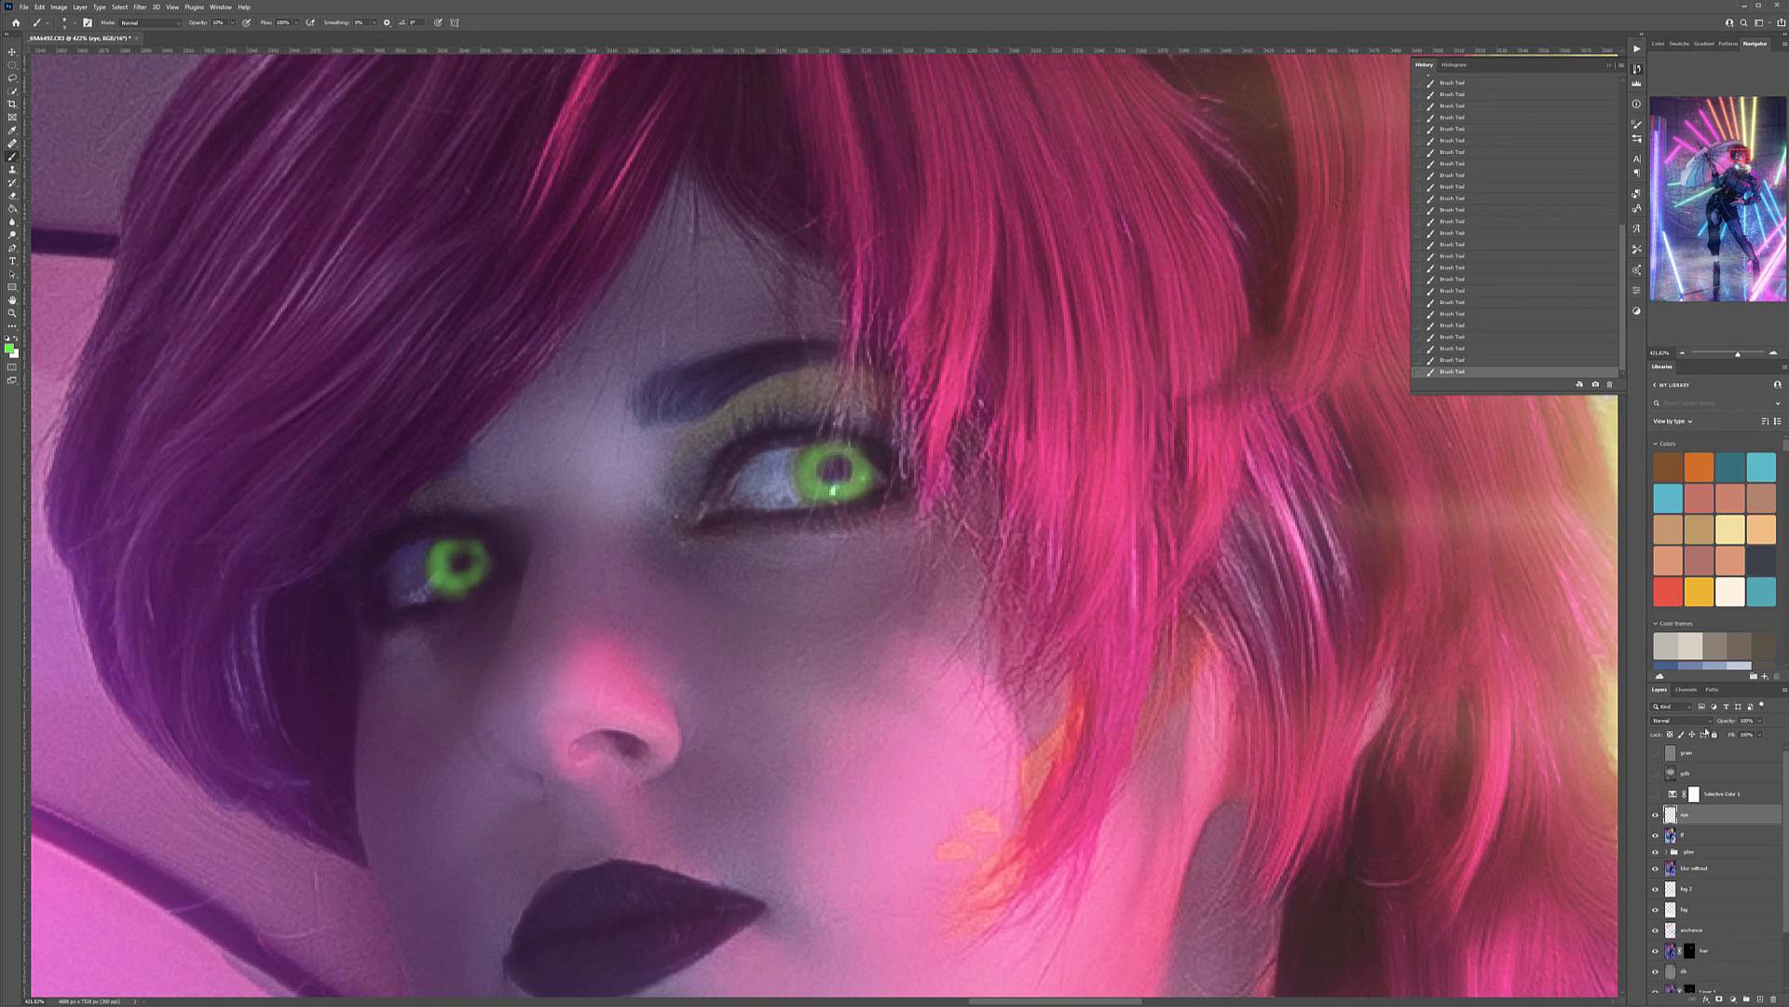
Set the eyes layer's blend mode to Screen and close the history list
{"action": "left_click", "coordinate": [1705, 721]}
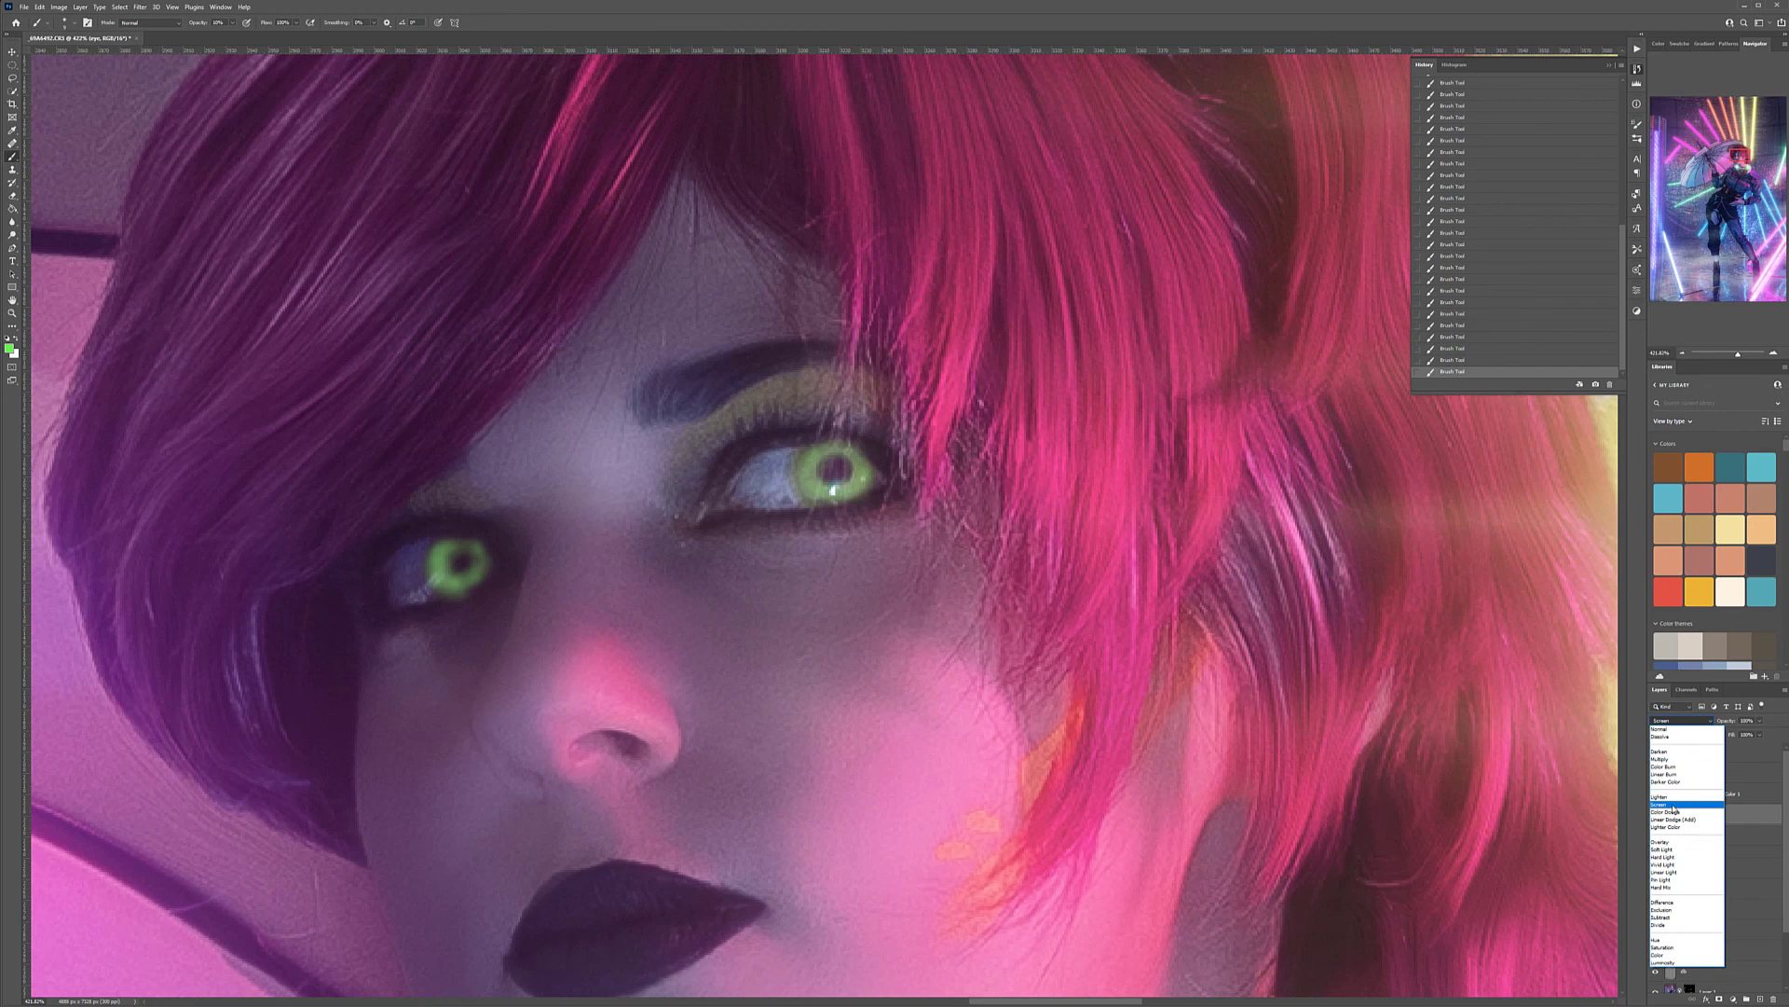
{"action": "left_click", "coordinate": [1674, 807]}
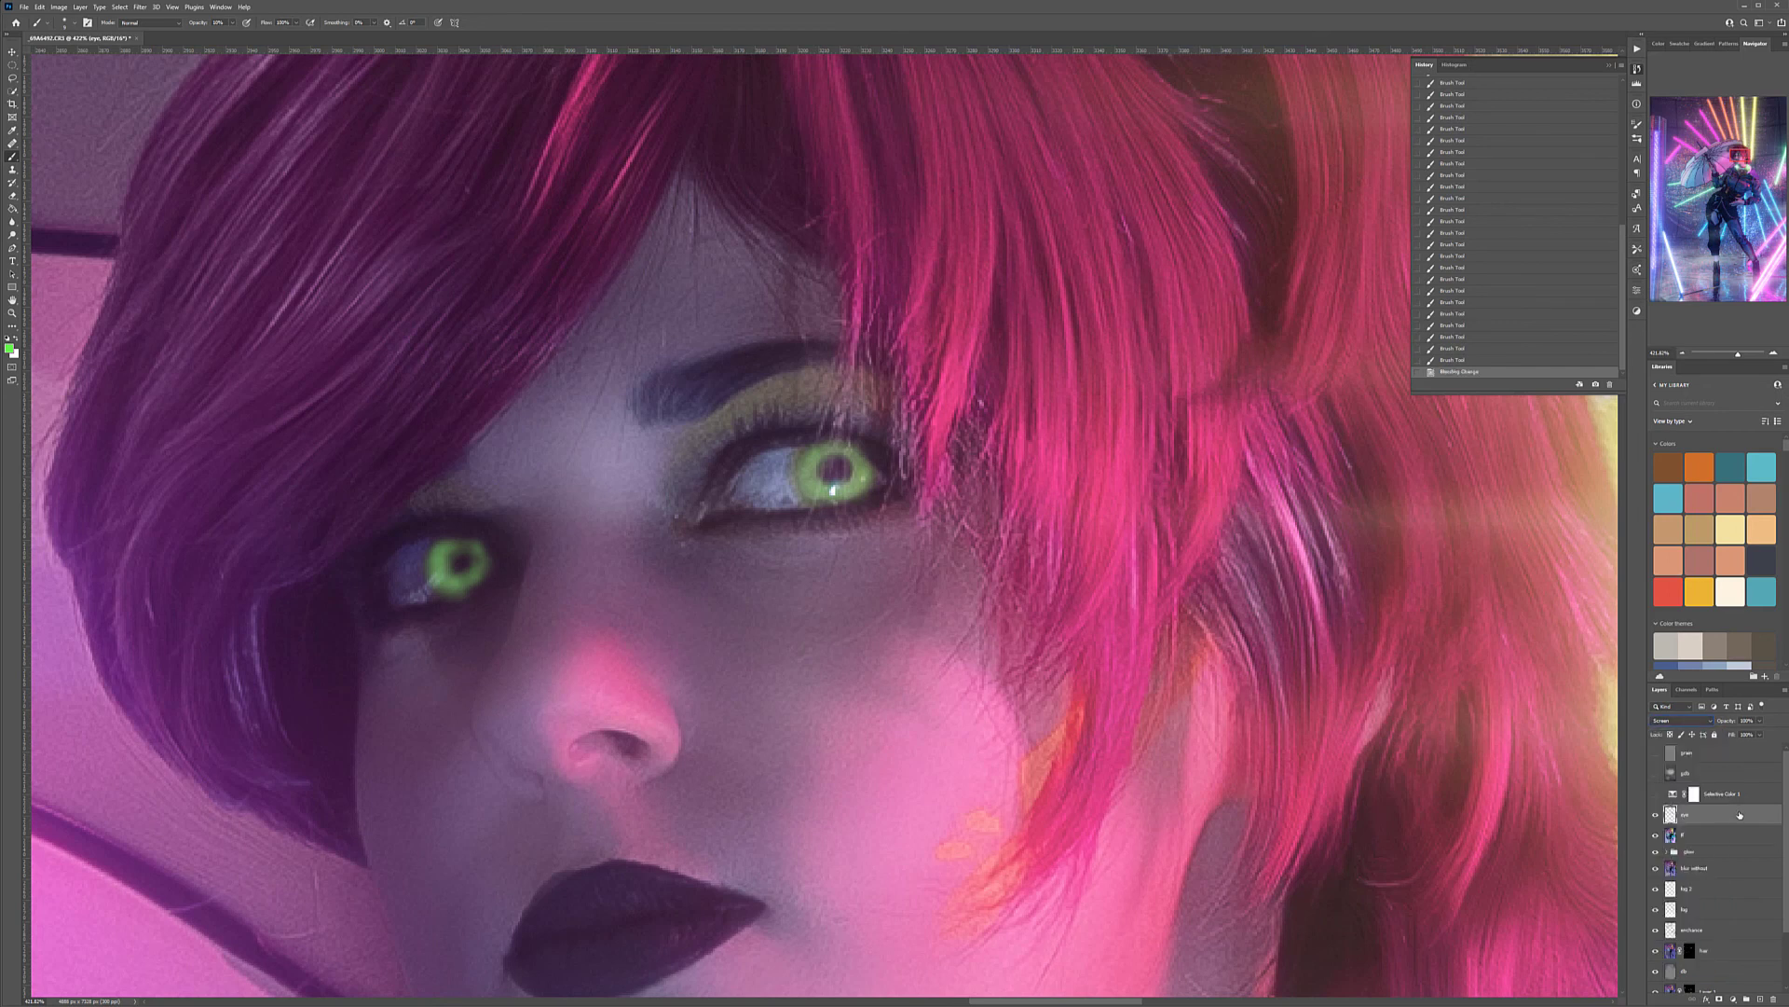
{"action": "left_click", "coordinate": [1637, 69]}
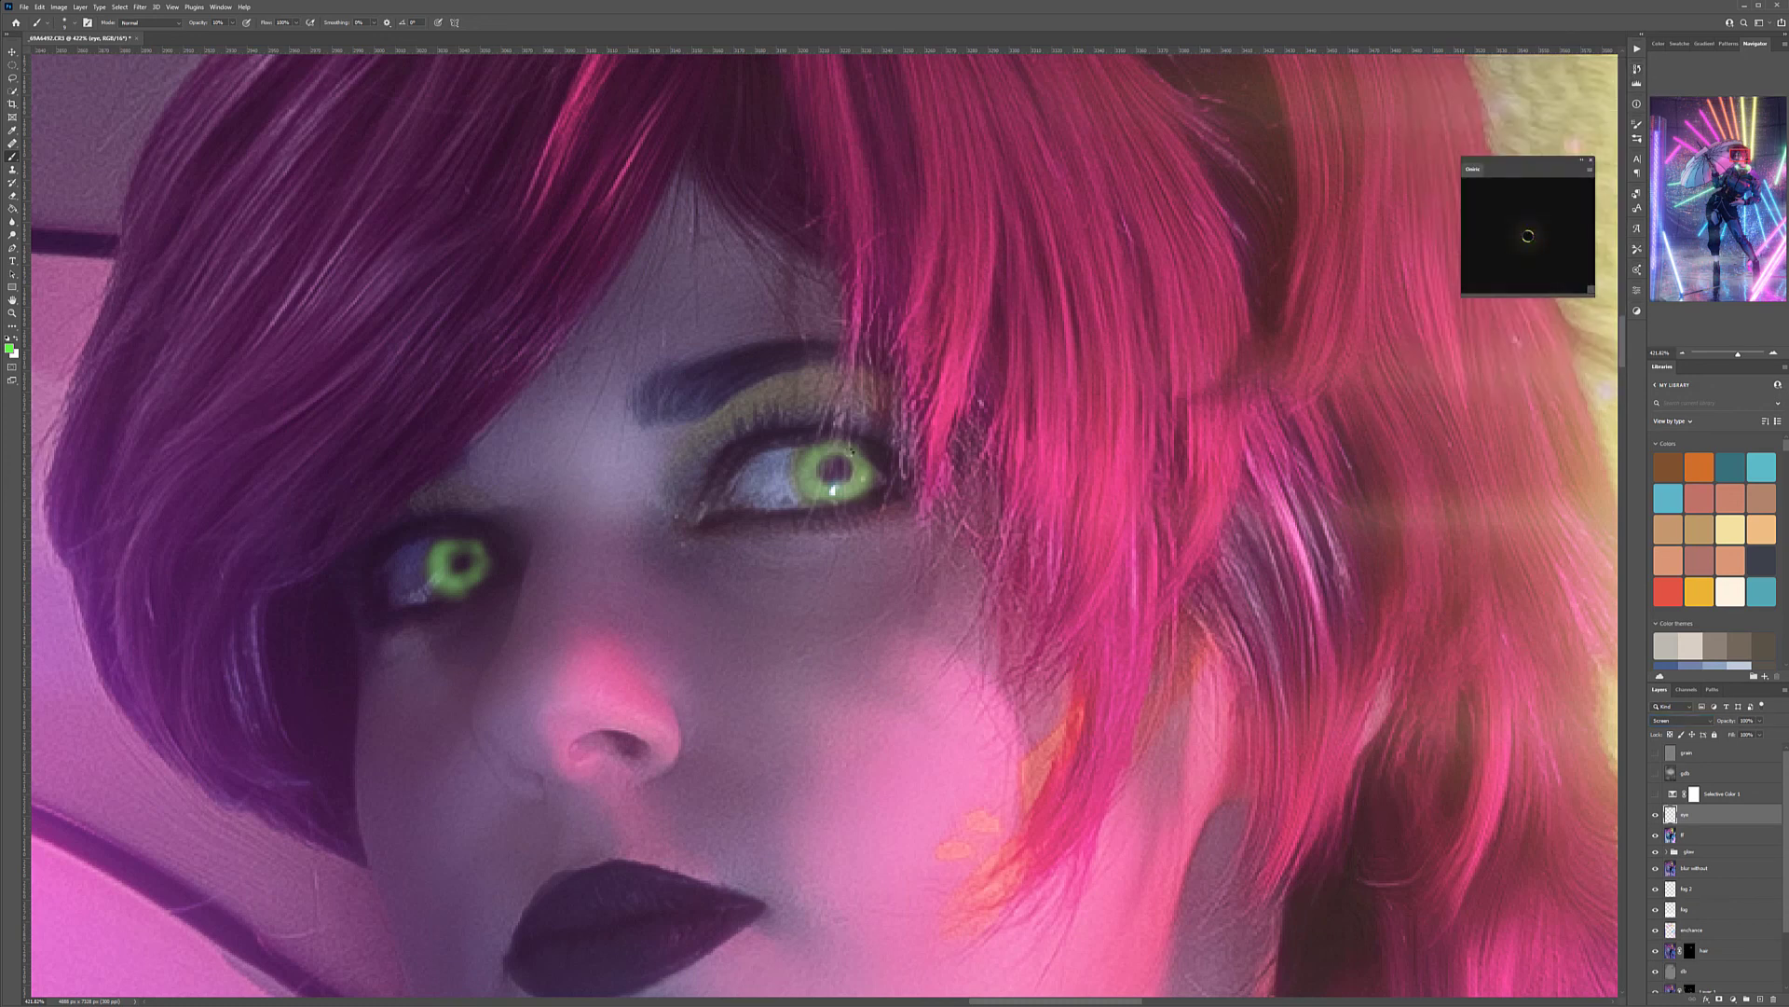
Generate a Diffuse glow with the glow plugin, enable its mask and brush the mask over the green irises
{"action": "key", "text": "ctrl+shift+alt+n"}
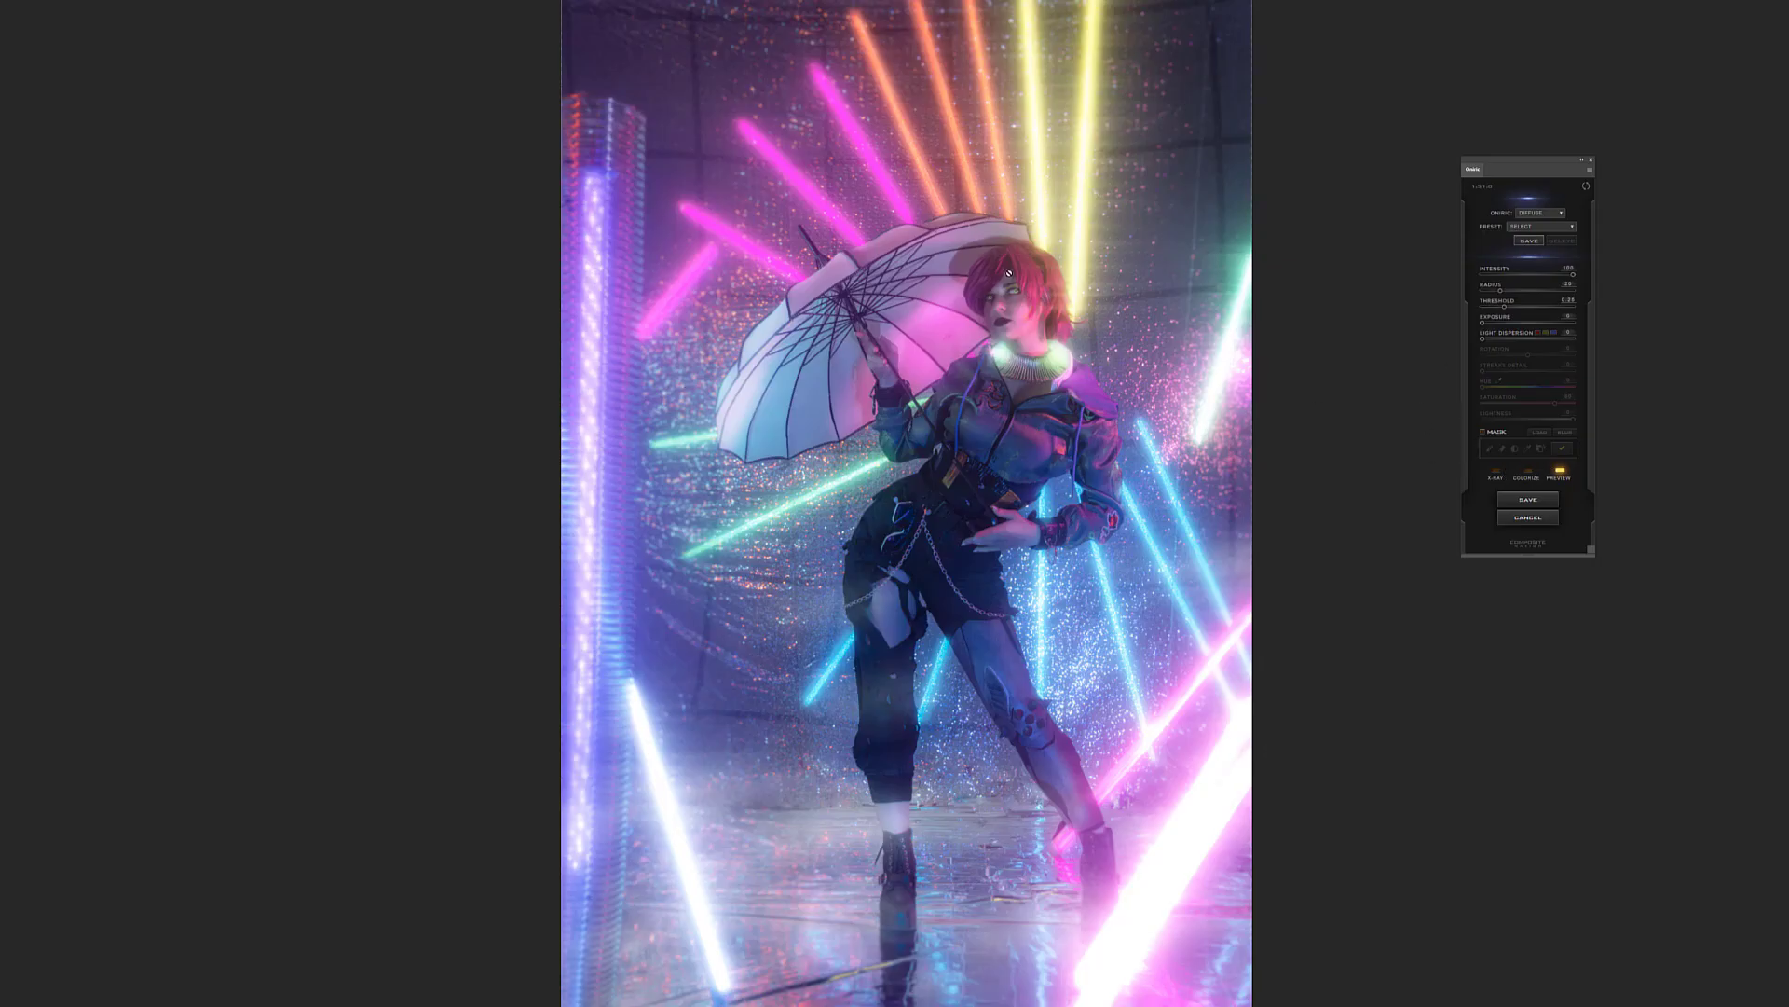
{"action": "left_click", "coordinate": [1483, 432]}
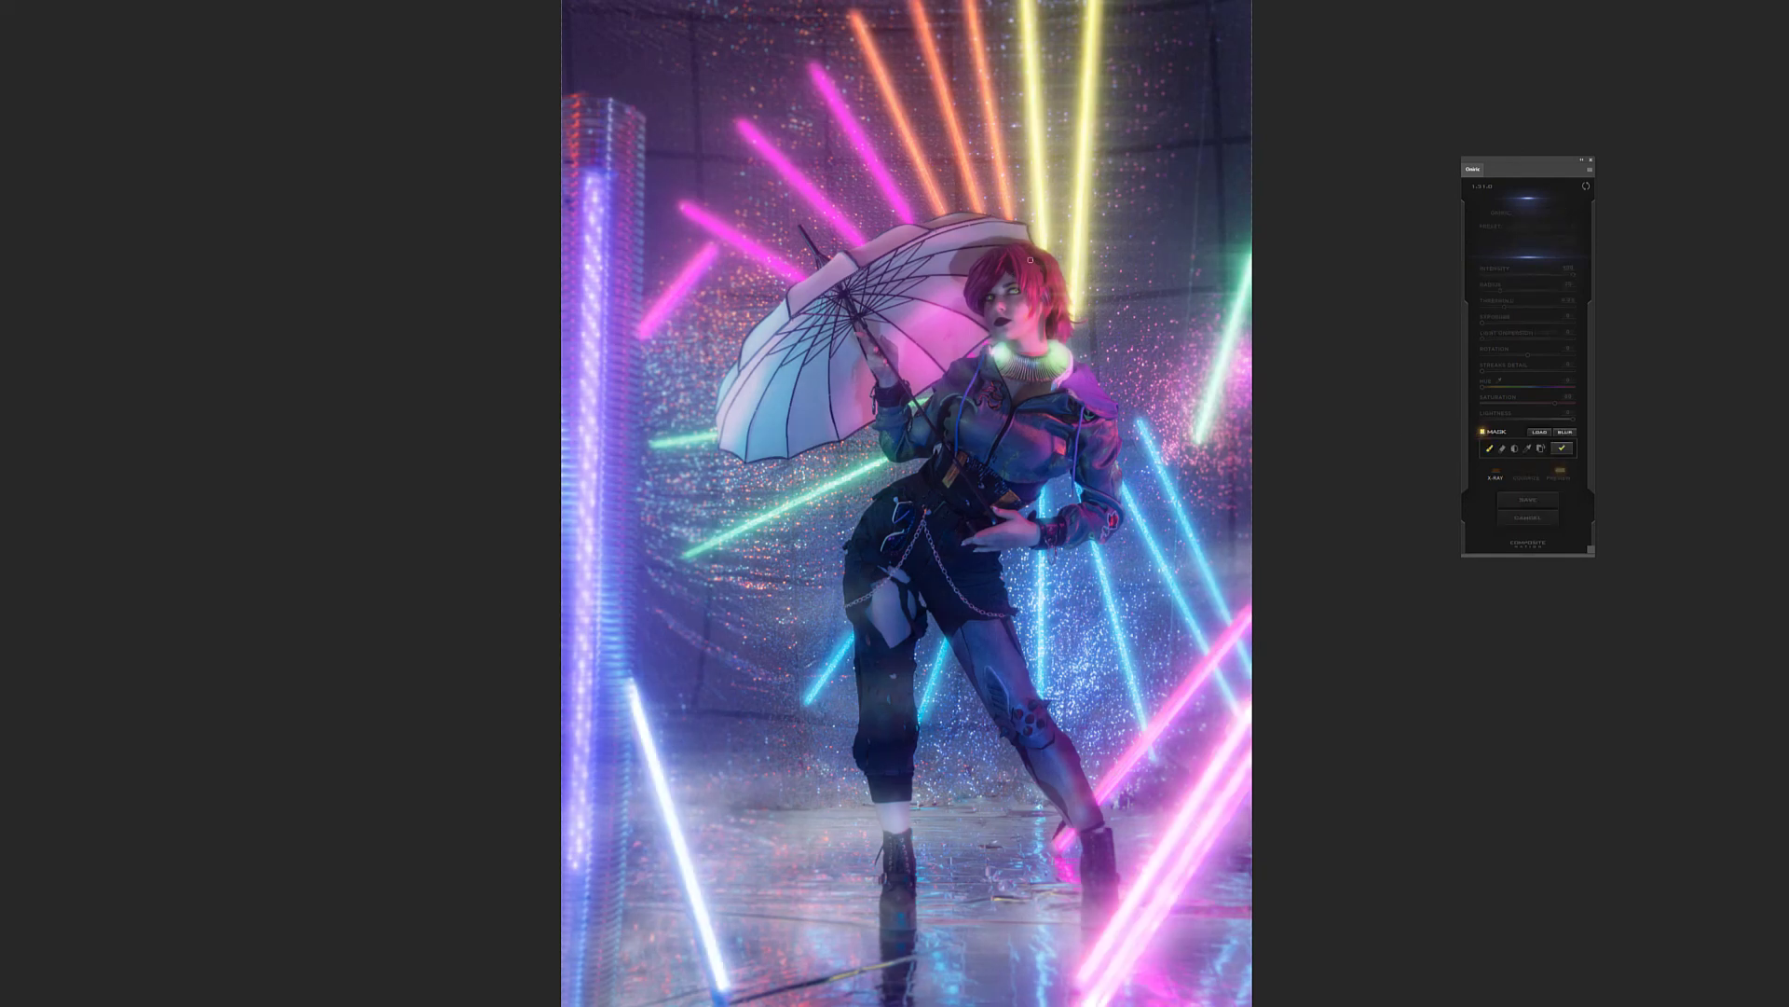
{"action": "scroll", "coordinate": [1030, 260], "scroll_direction": "up", "scroll_amount": 6}
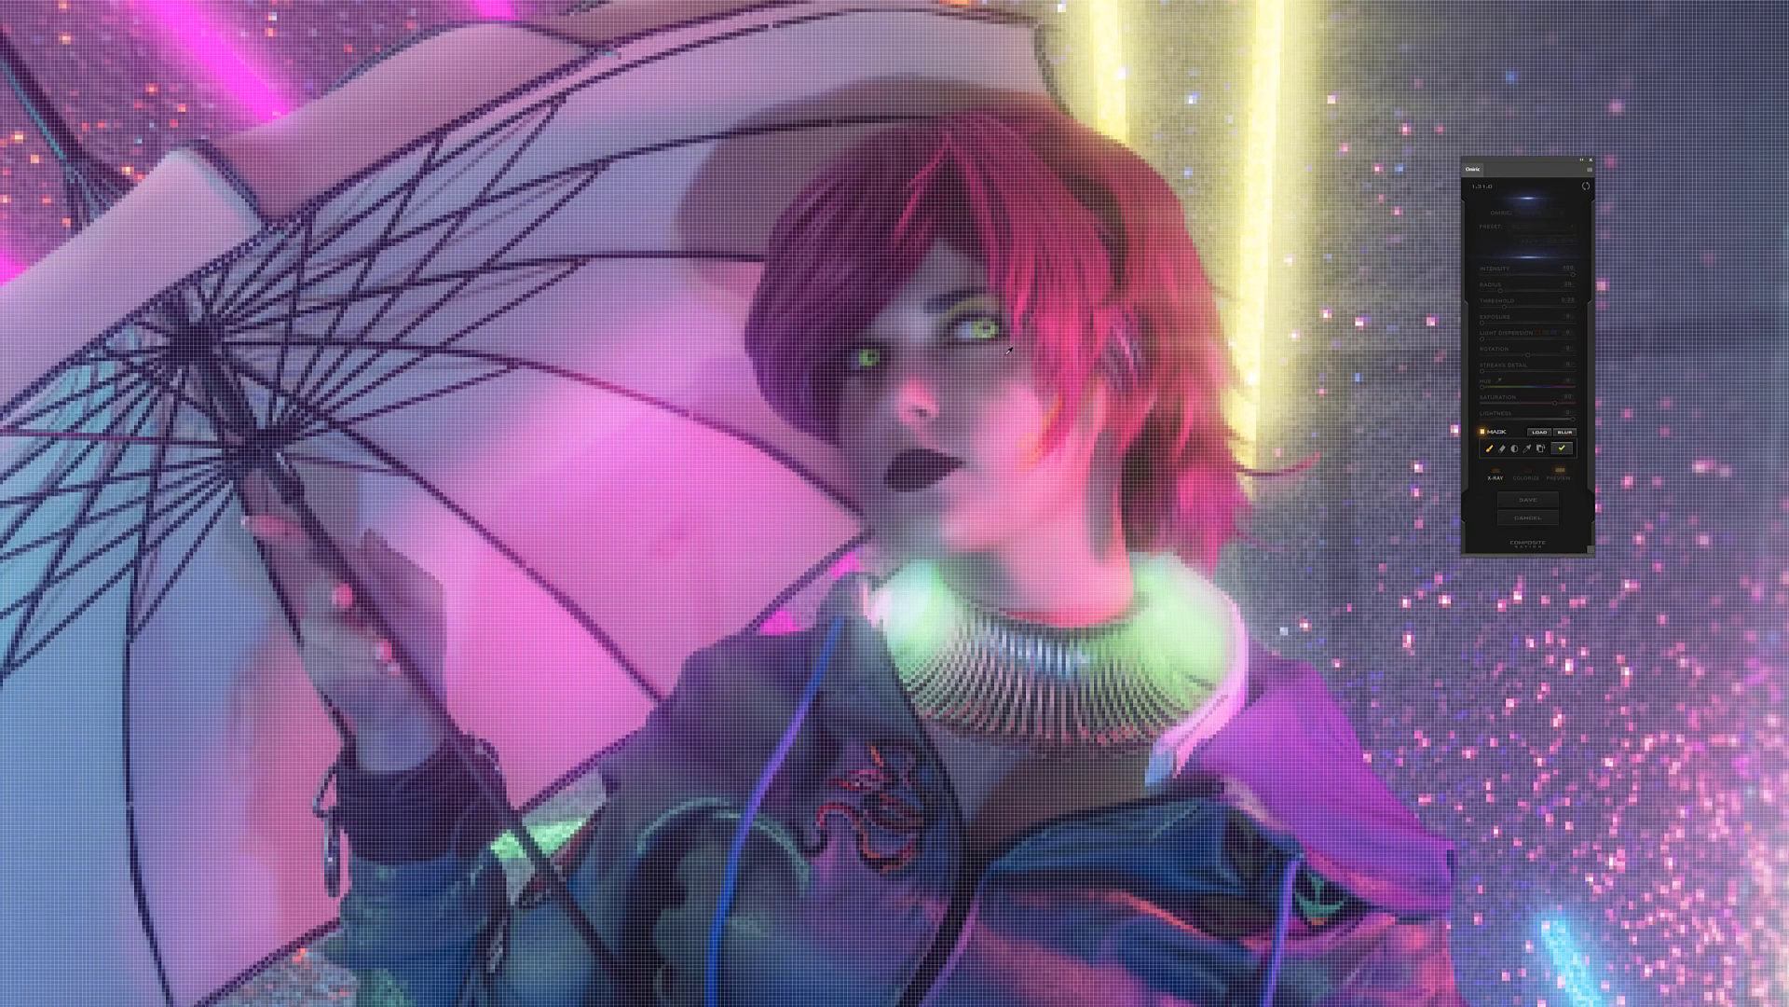
{"action": "left_click_drag", "start_coordinate": [986, 328], "coordinate": [998, 330]}
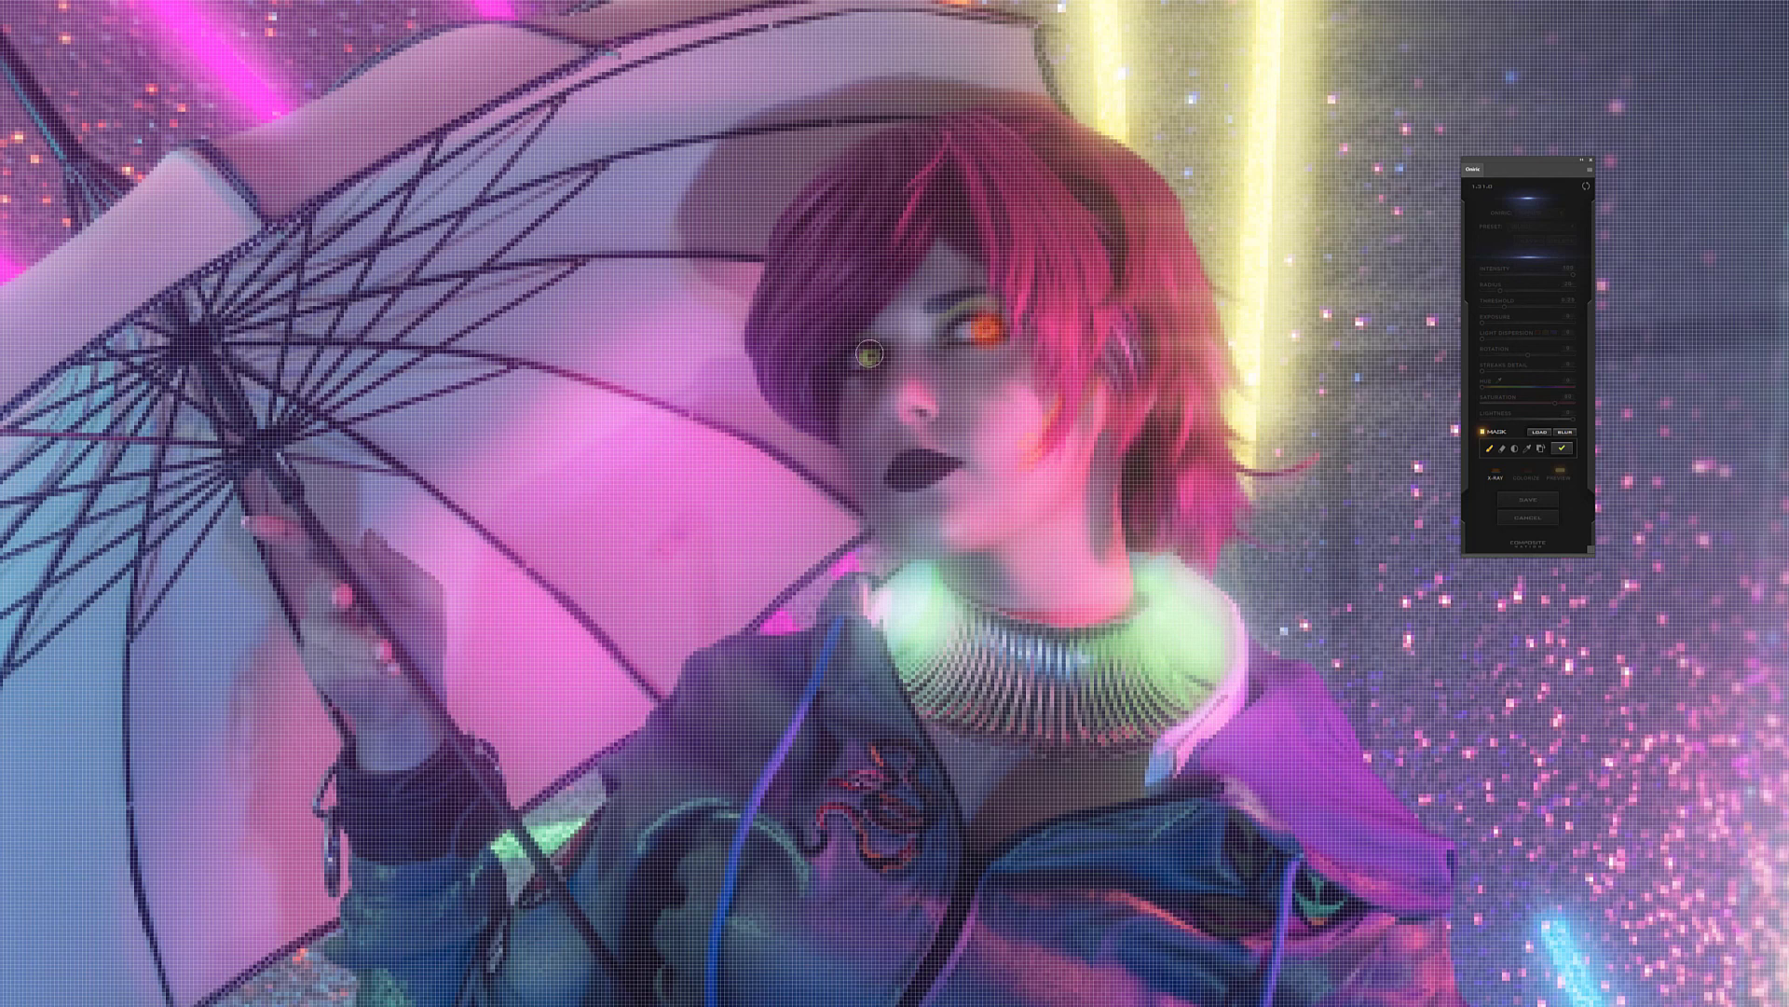